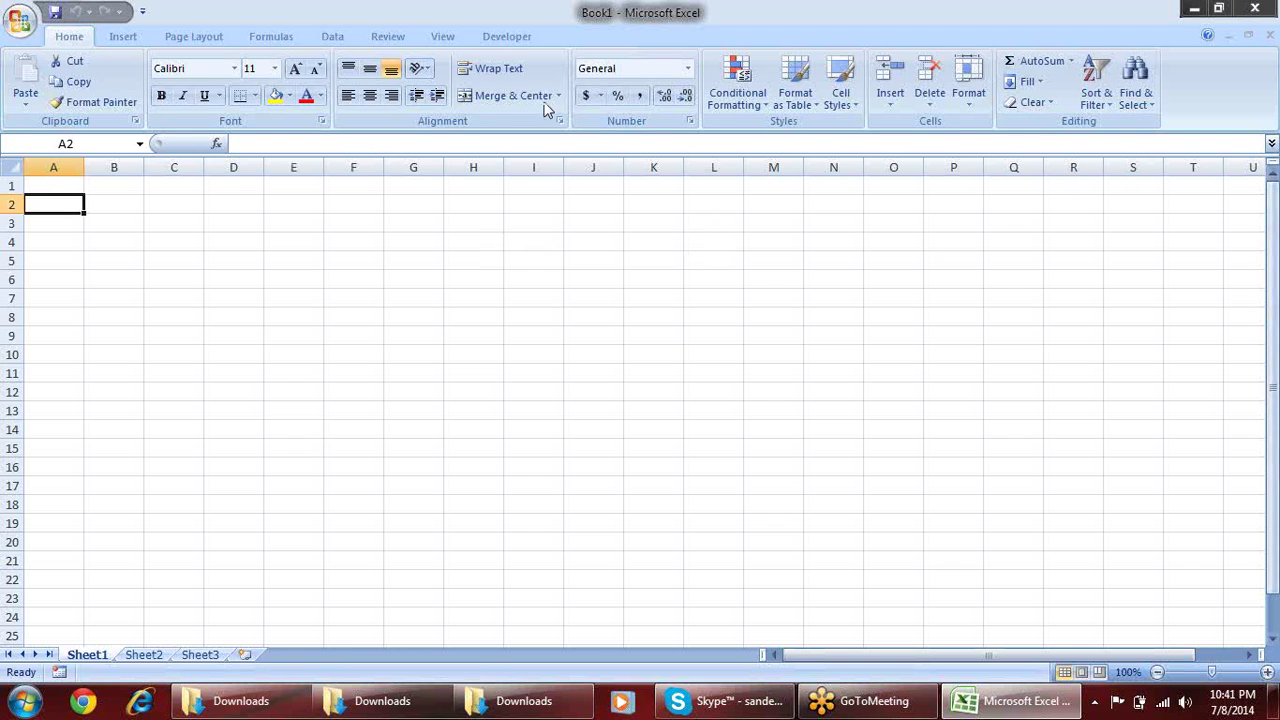
Browse the Financial function list on the Formulas tab, then return to cell A2
left_click(280, 36)
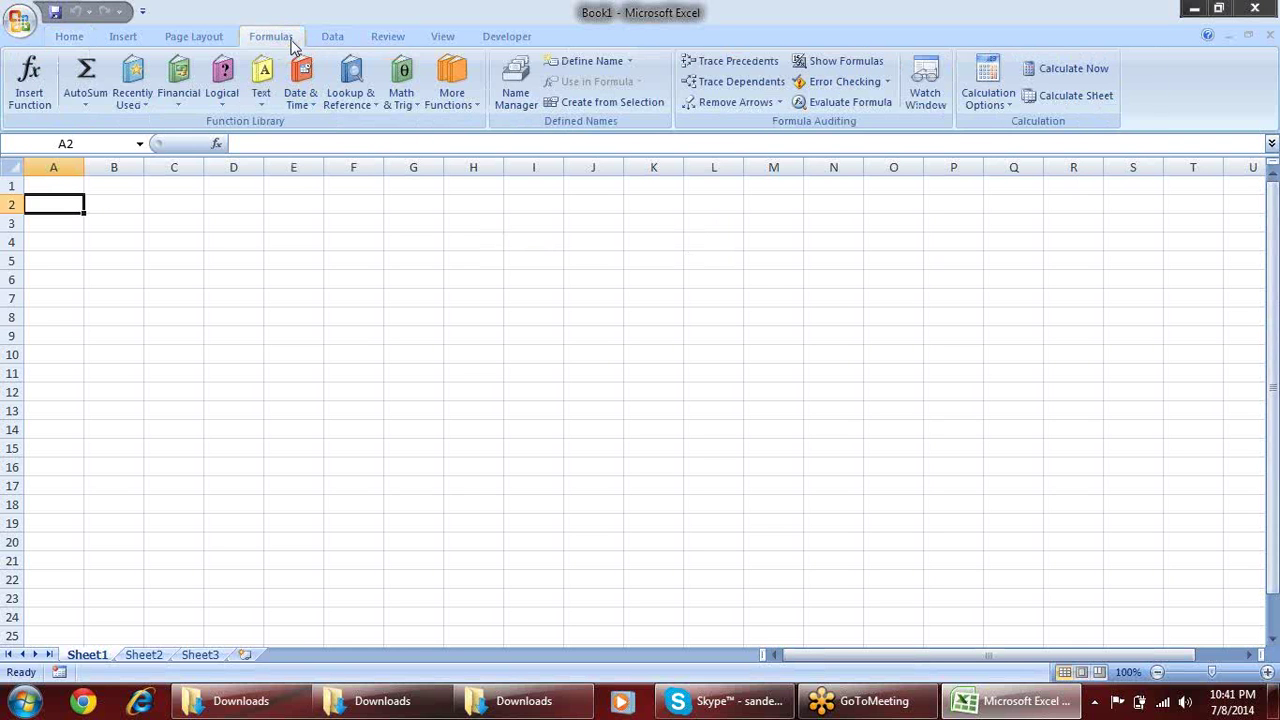
left_click(176, 100)
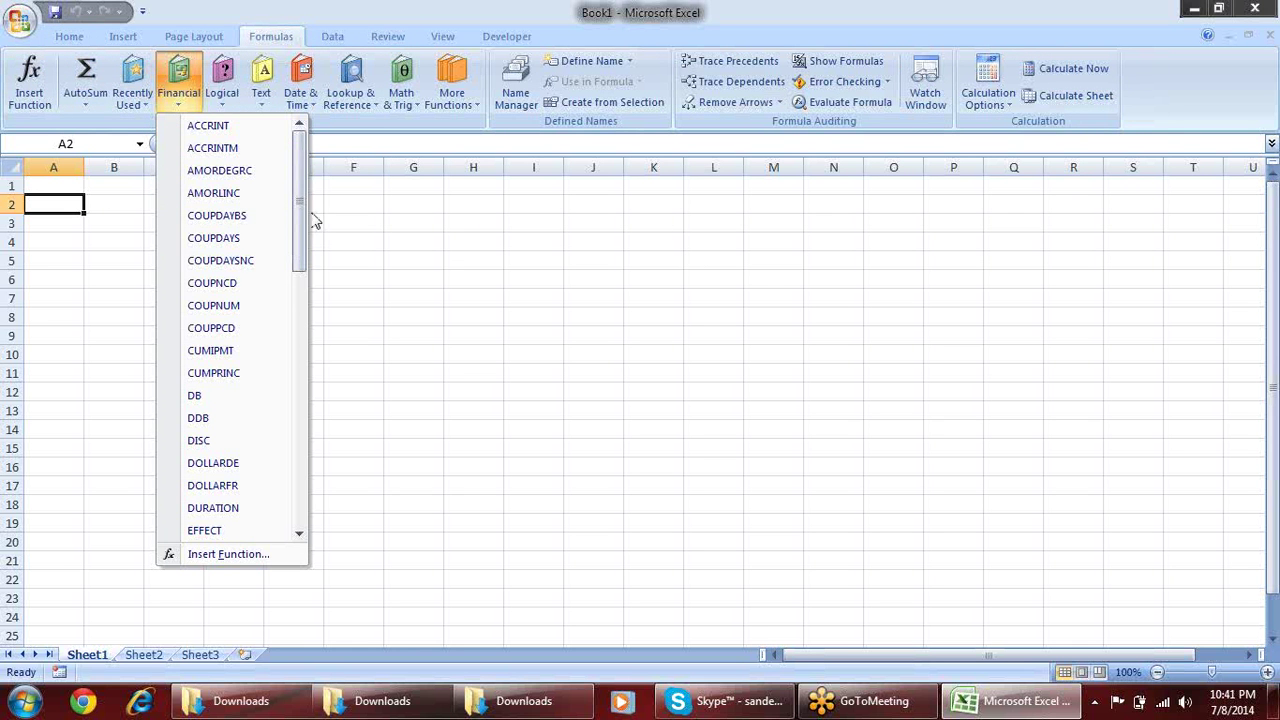
left_click_drag(300, 214, 337, 287)
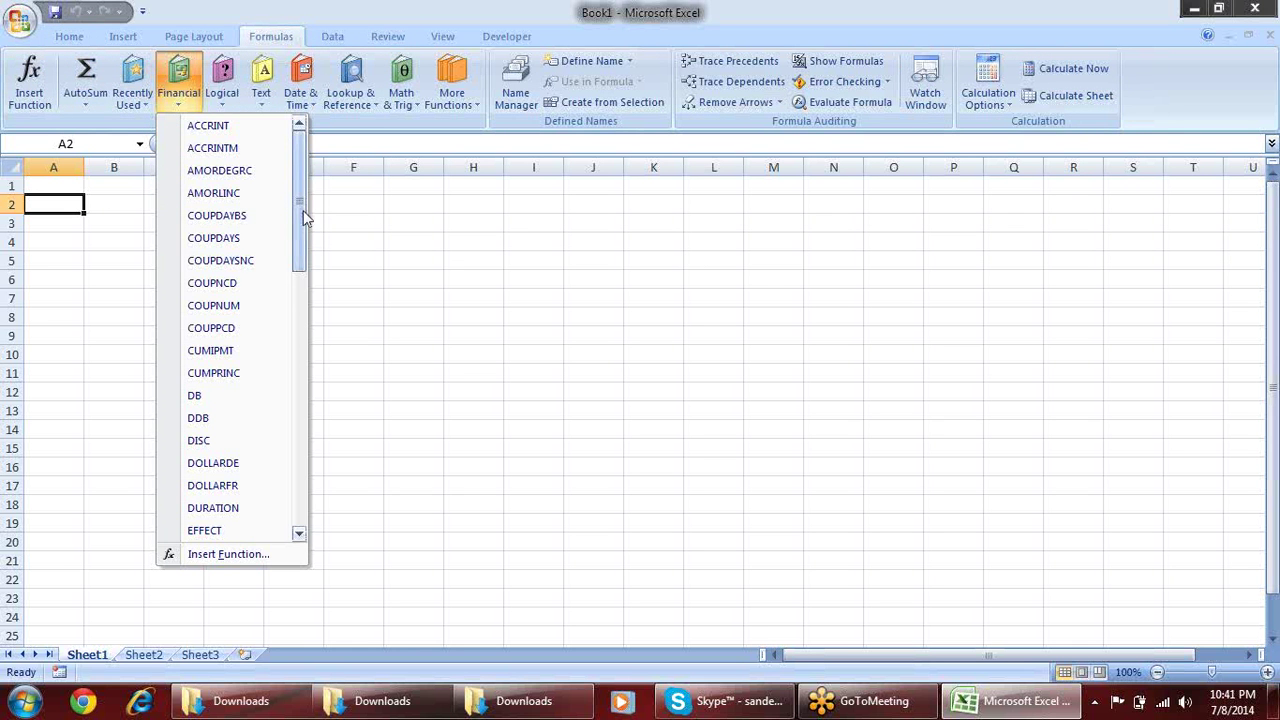
left_click(371, 254)
left_click(251, 200)
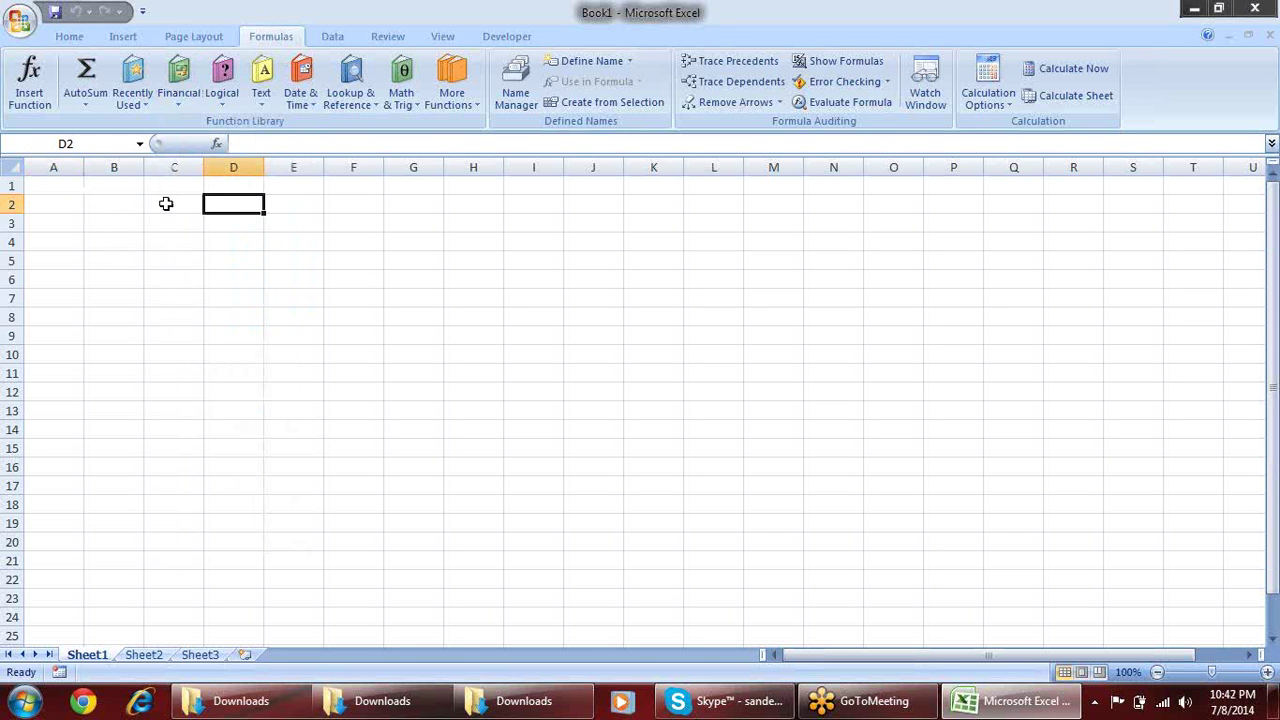
left_click(63, 206)
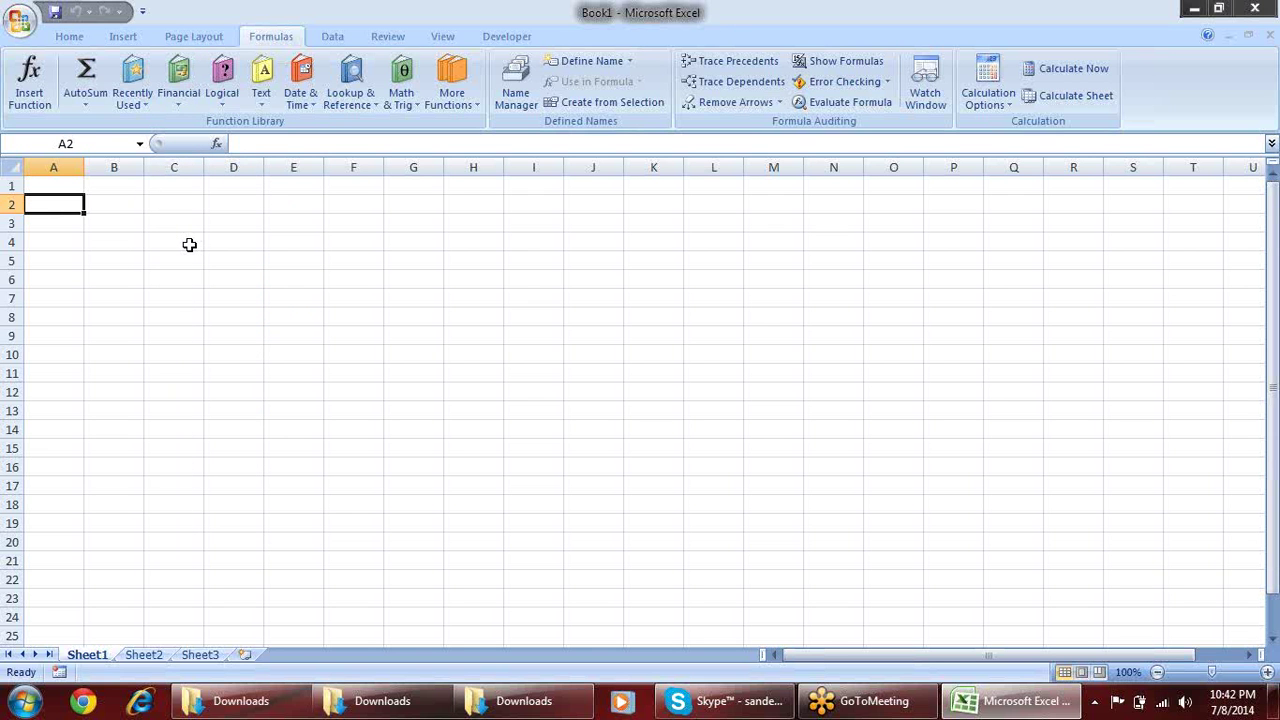
Enter the PV label in A2 and the loan amount 50000 in B2
type("PV")
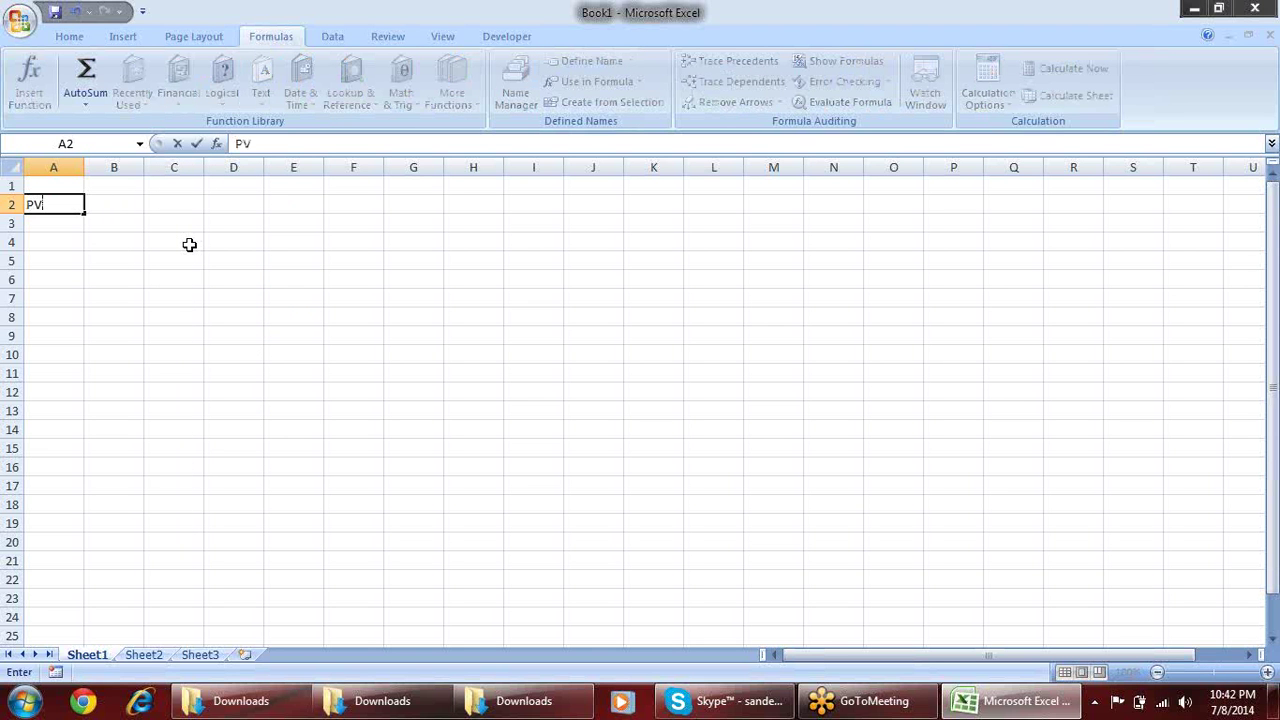
key("Return")
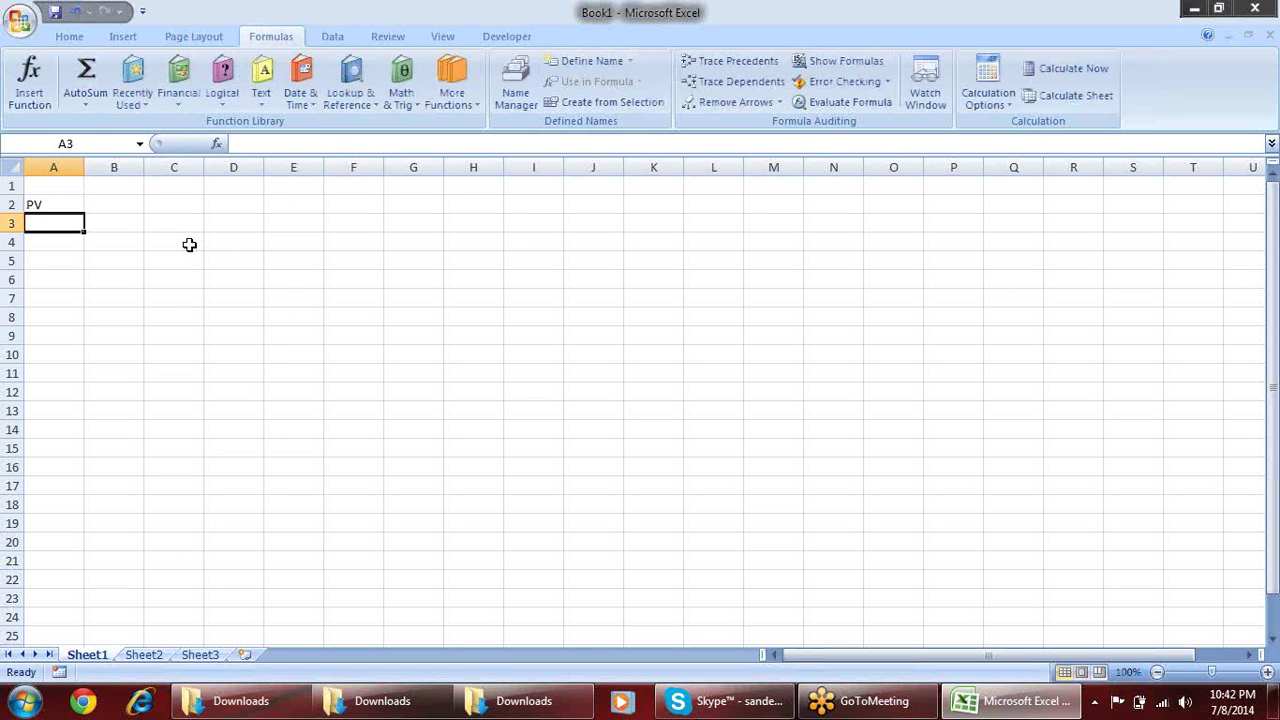
key("Up")
key("Right")
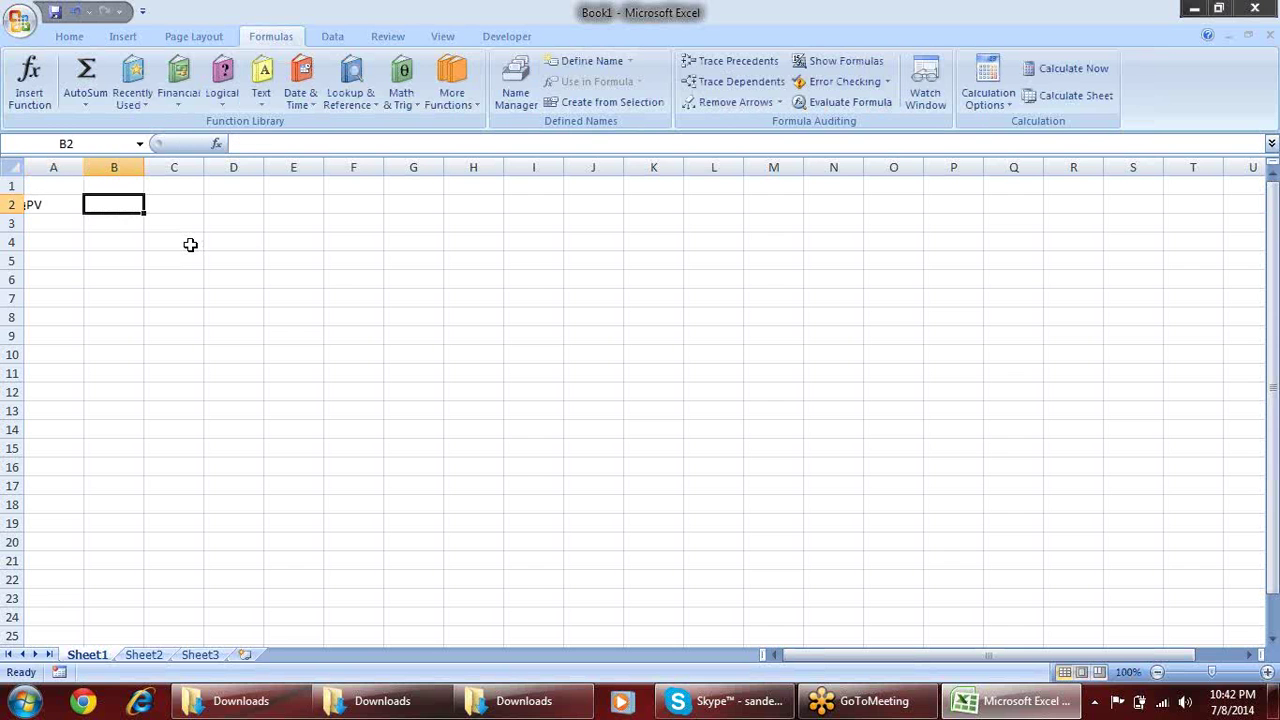
type("50")
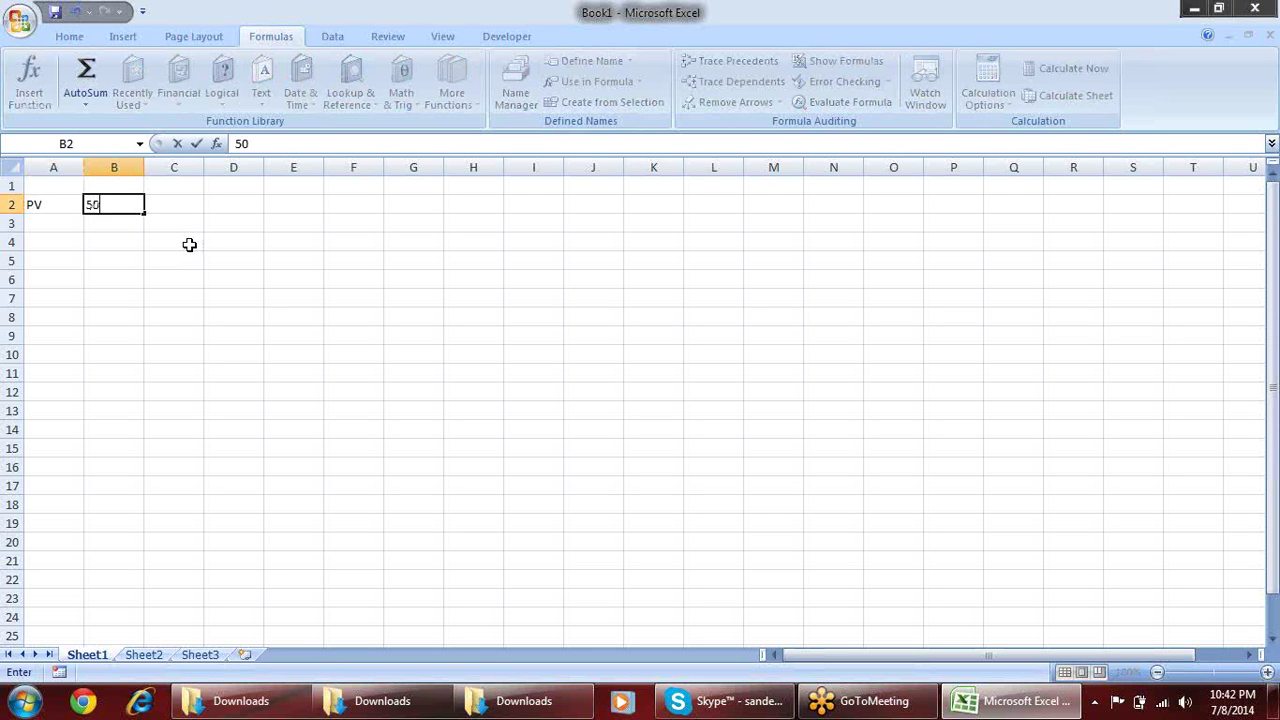
type("000")
key("Return")
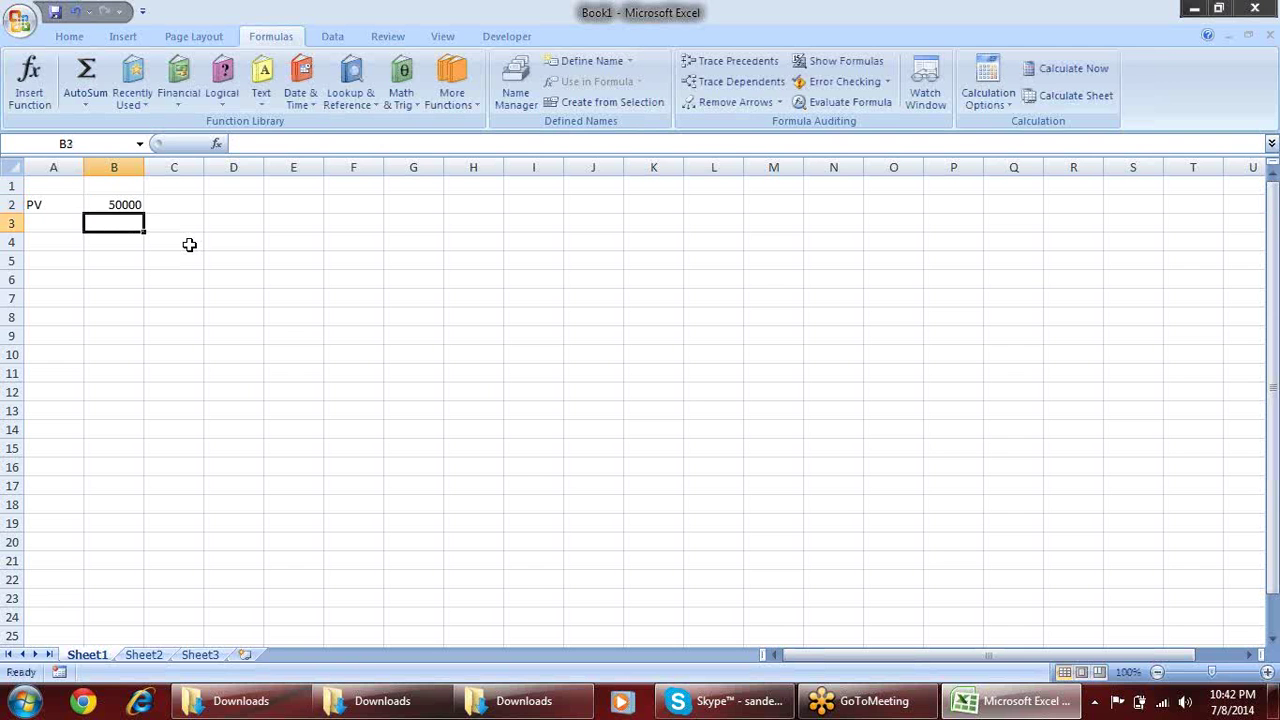
Enter the Rate label in A3 with 14% in B3
key("Left")
type("Rate")
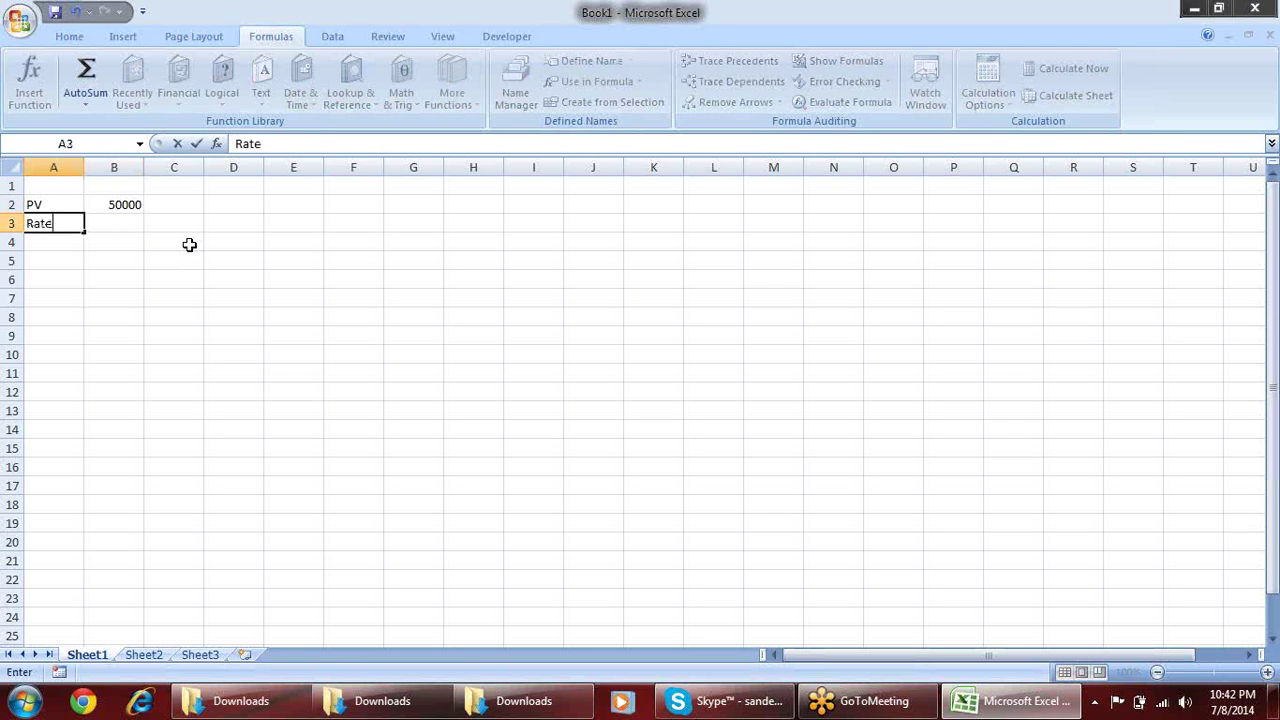
key("Tab")
type("14")
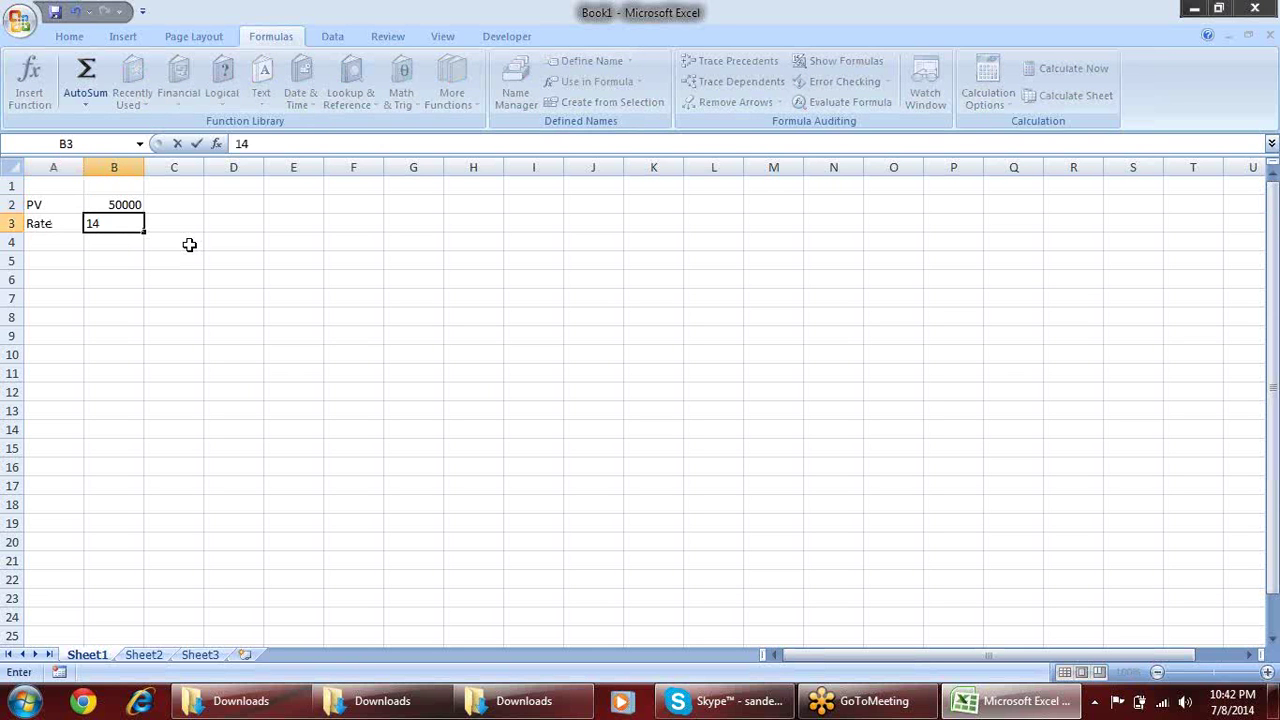
type("%")
key("Return")
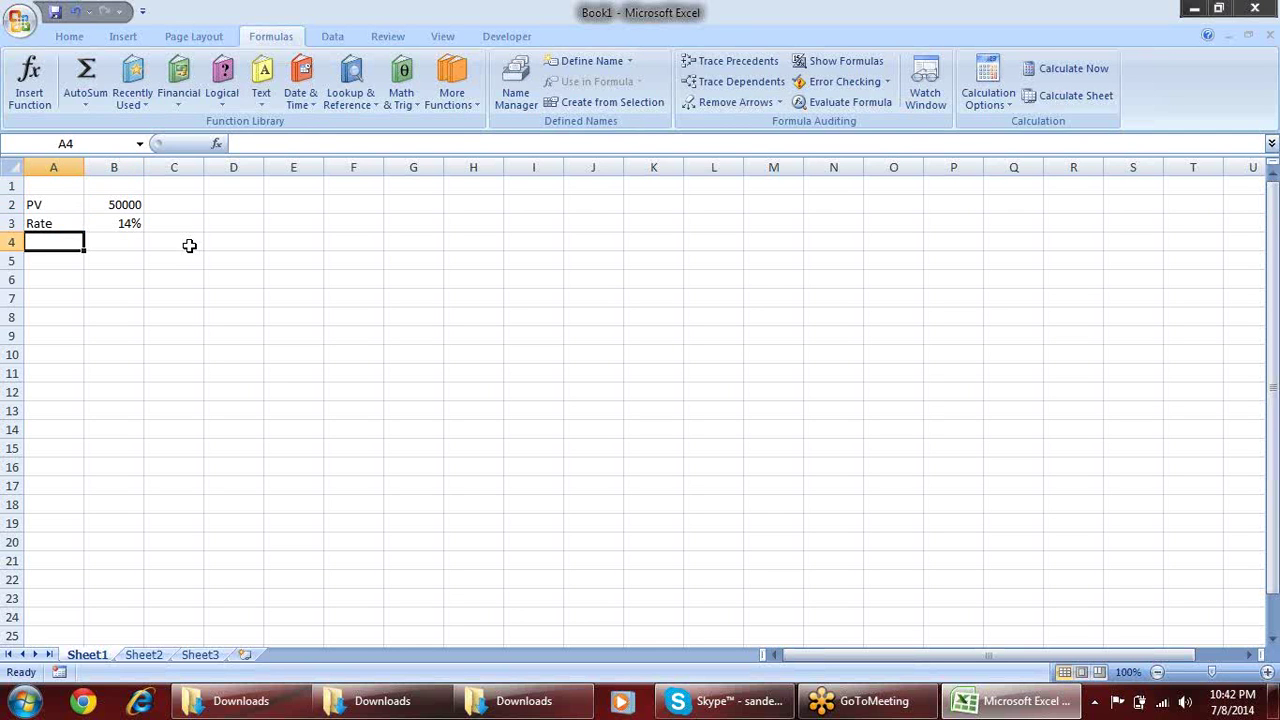
Enter Per with 5 years in row 4 and a pmt label in A6
type("Per")
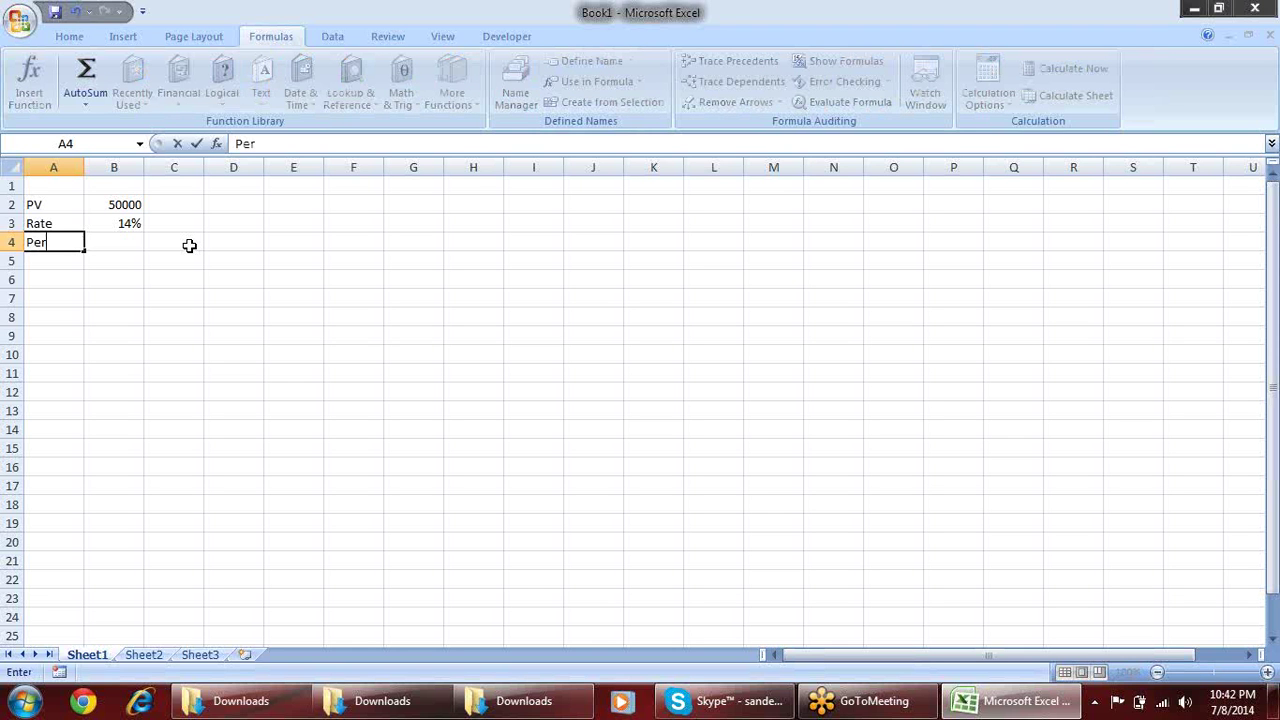
key("Tab")
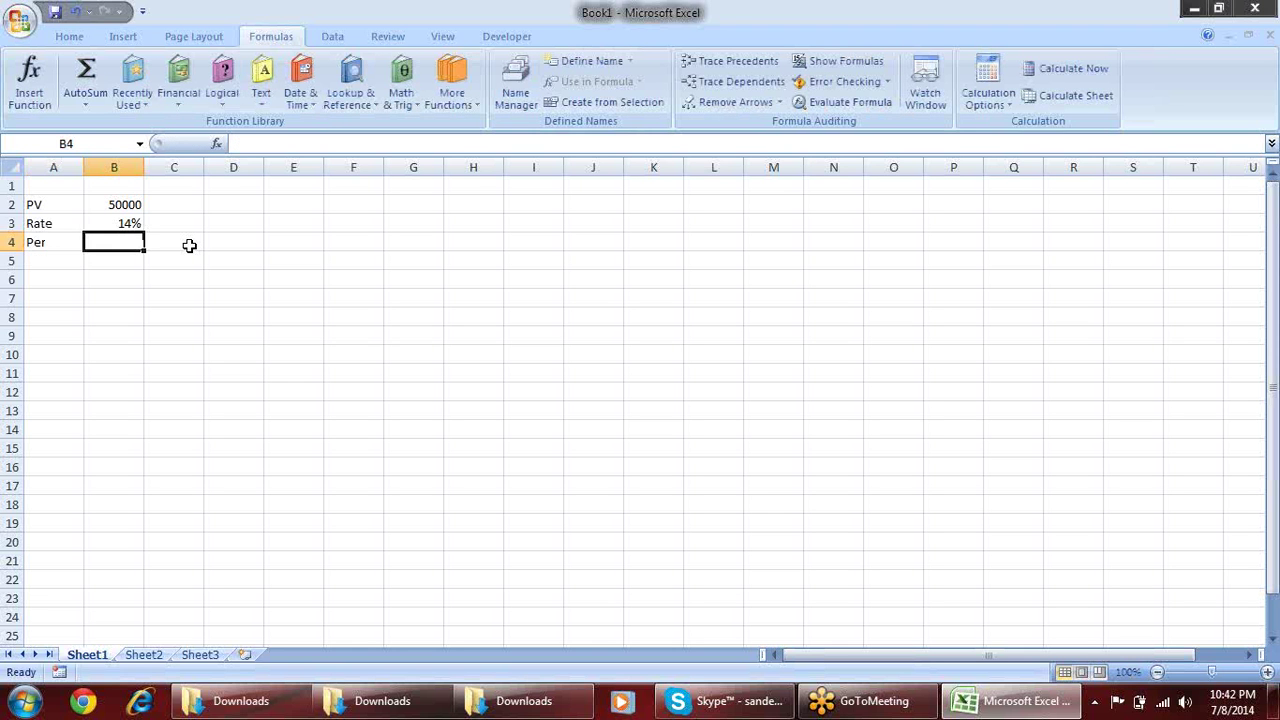
type("5")
key("Return")
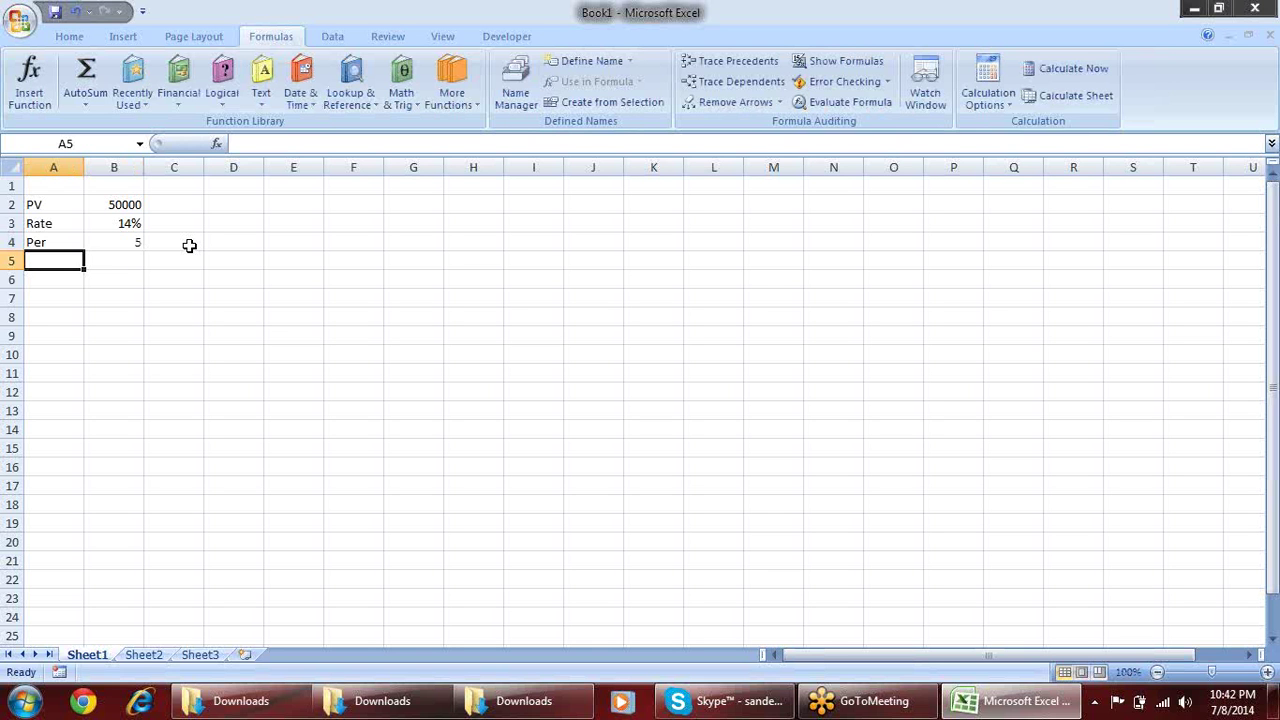
key("Return")
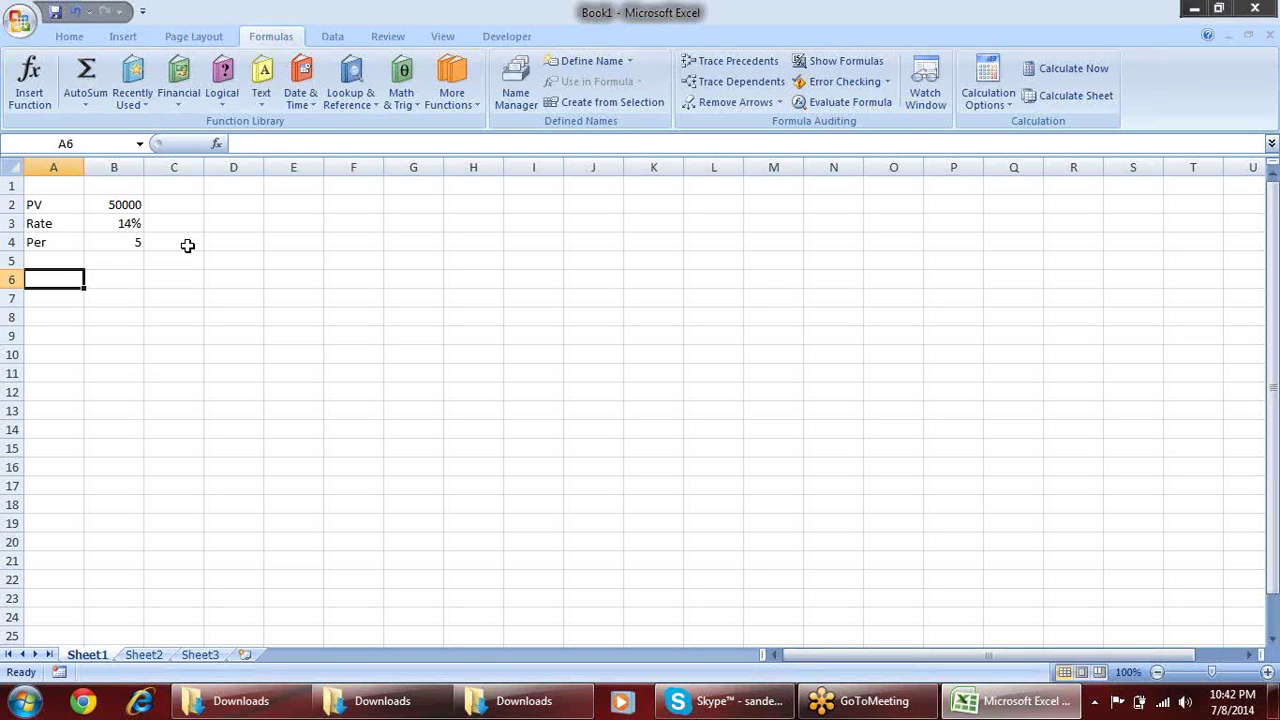
type("pmt")
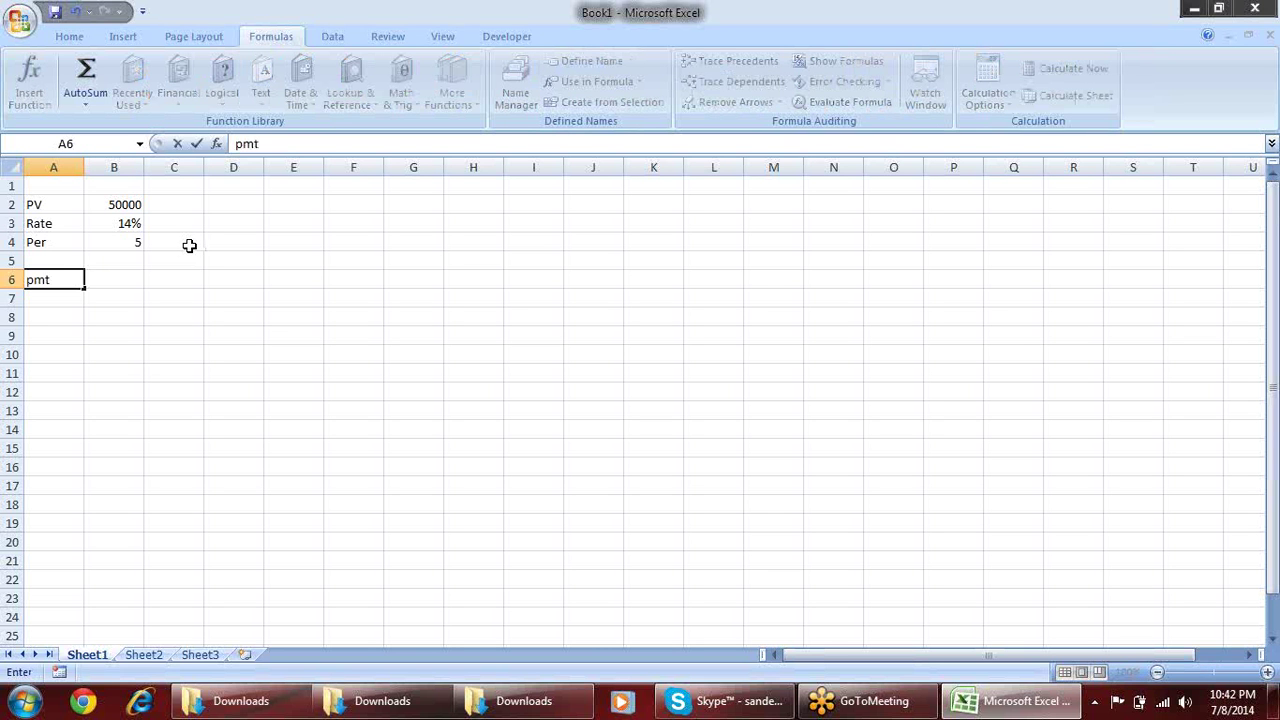
key("Tab")
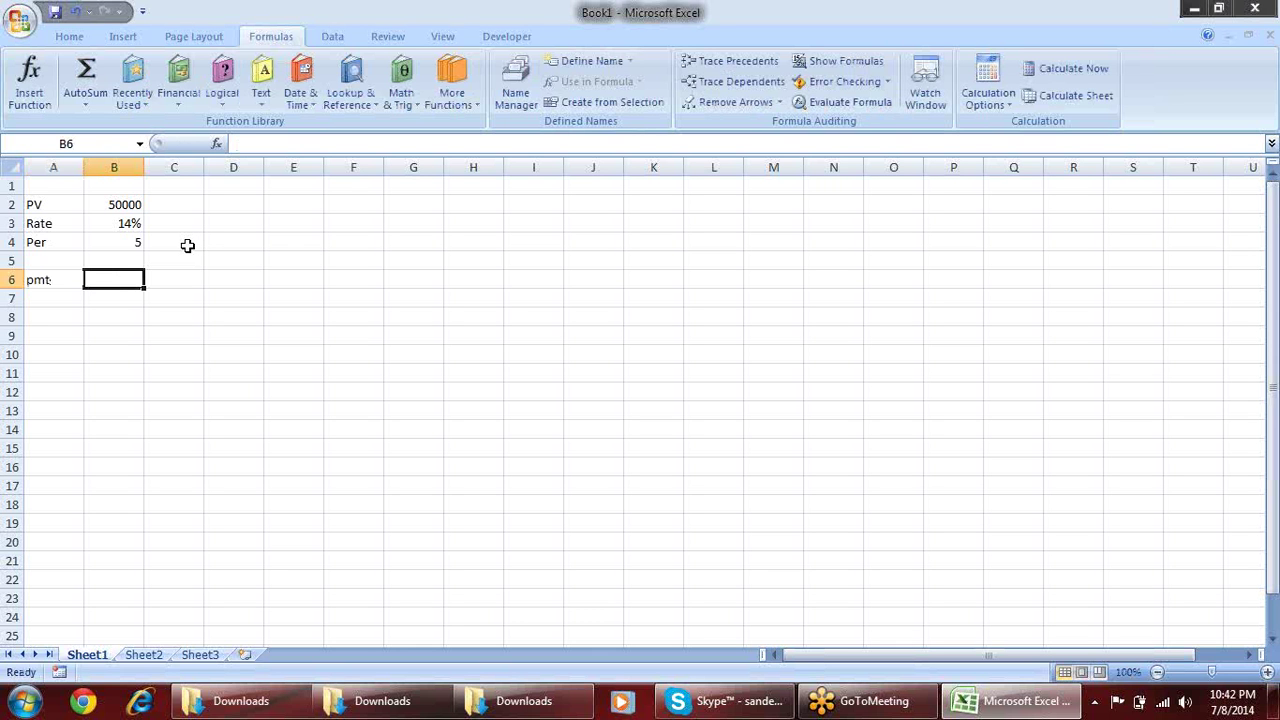
Start a PMT formula in B6, then cancel the broken attempt
type("=pmt")
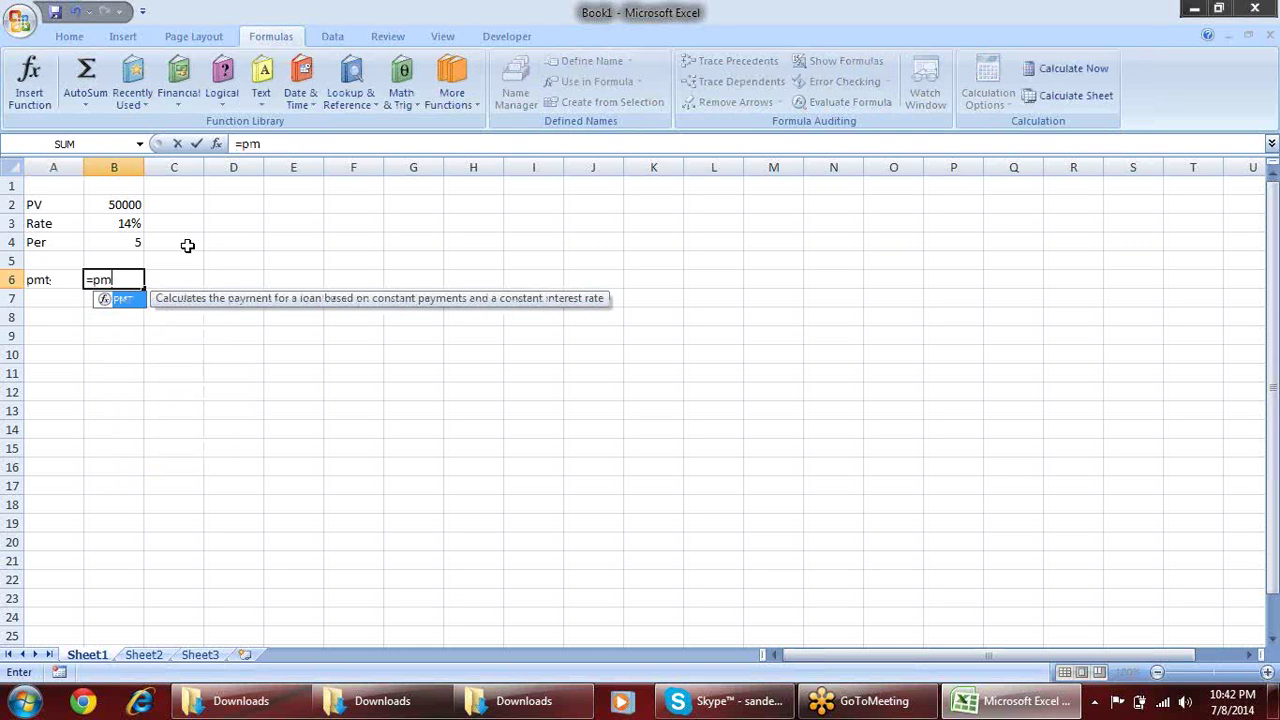
key("Tab")
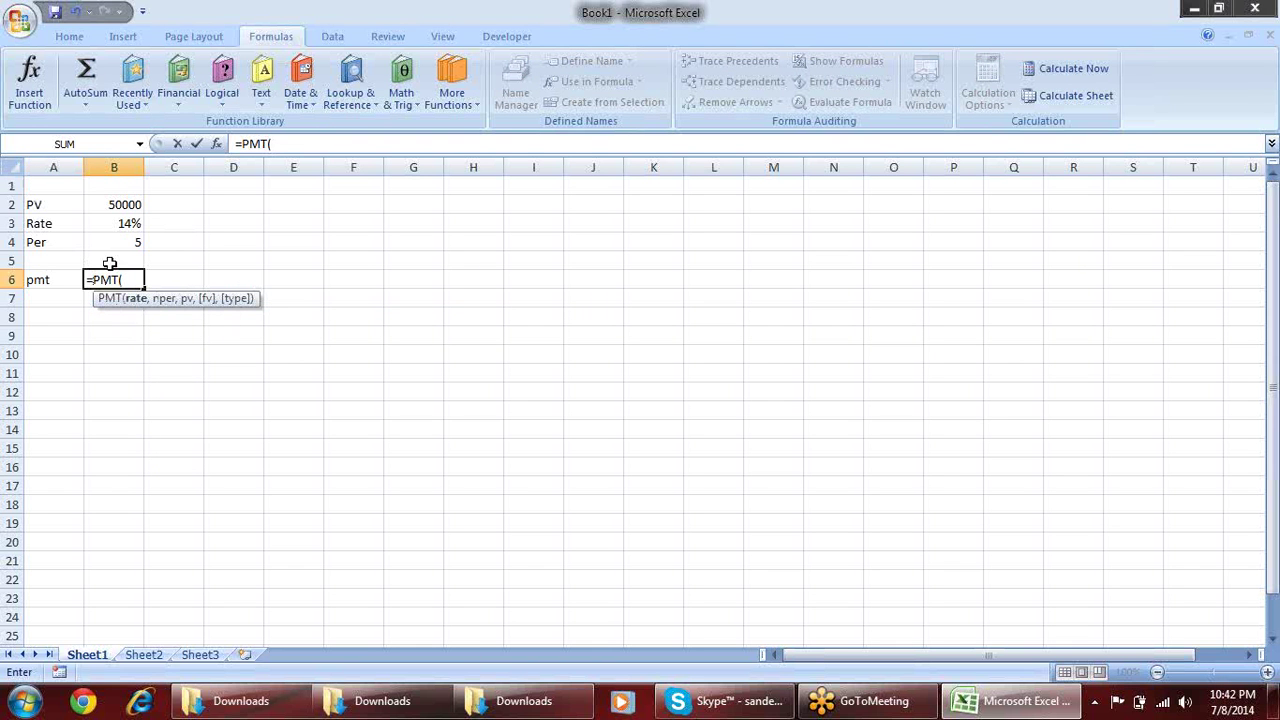
left_click(125, 224)
type("/")
key("ctrl+Down")
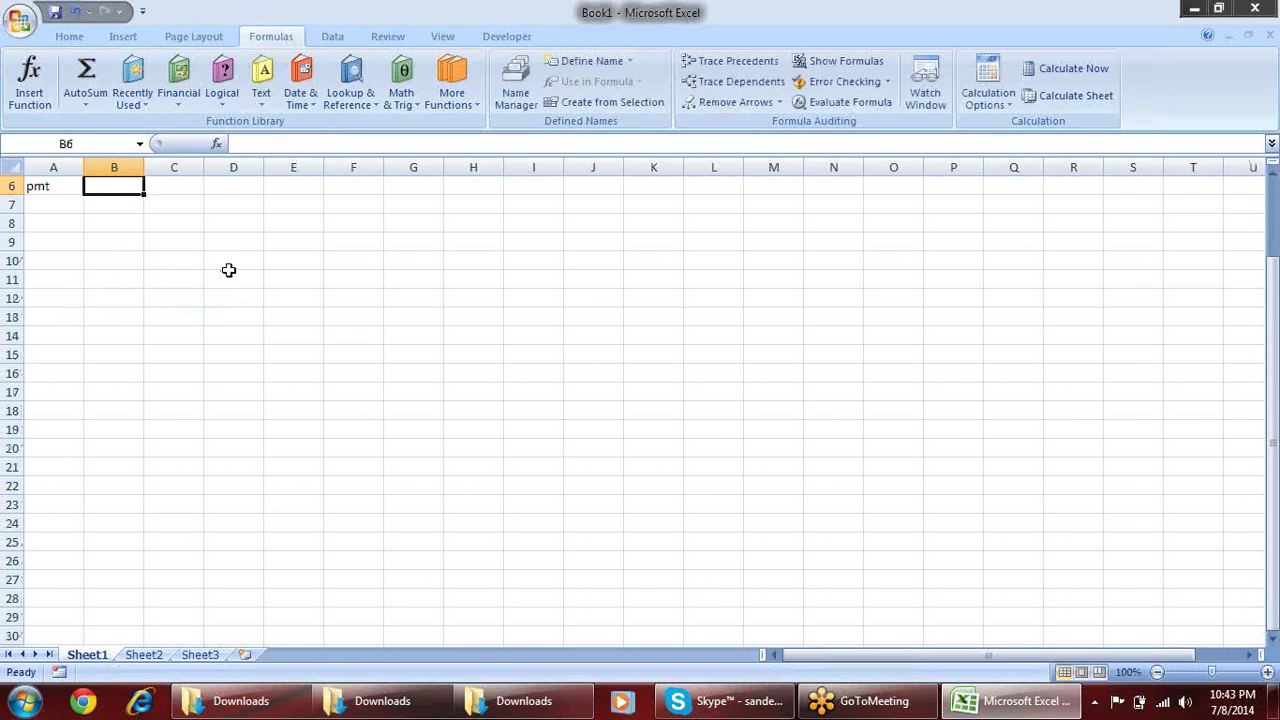
key("Escape")
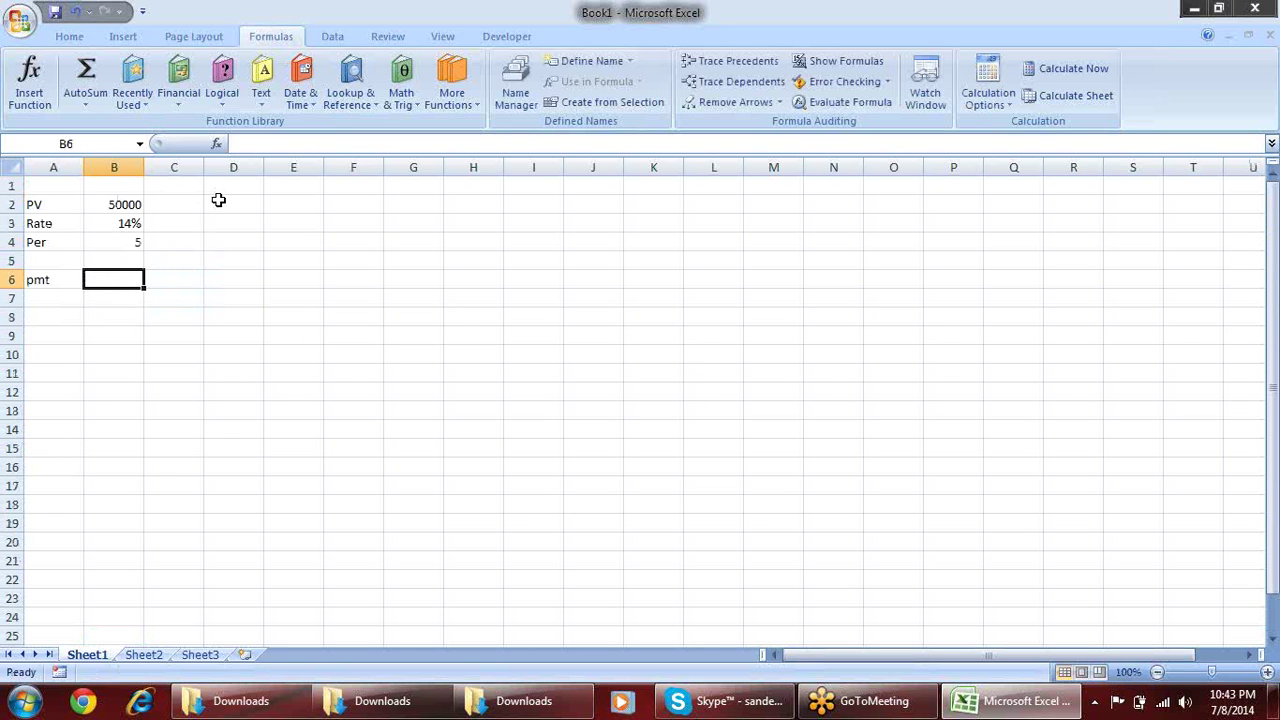
Enter =PMT(B3/12,B4*12,B2) in B6, giving a payment of ($1,163.41)
type("=pmt")
key("Tab")
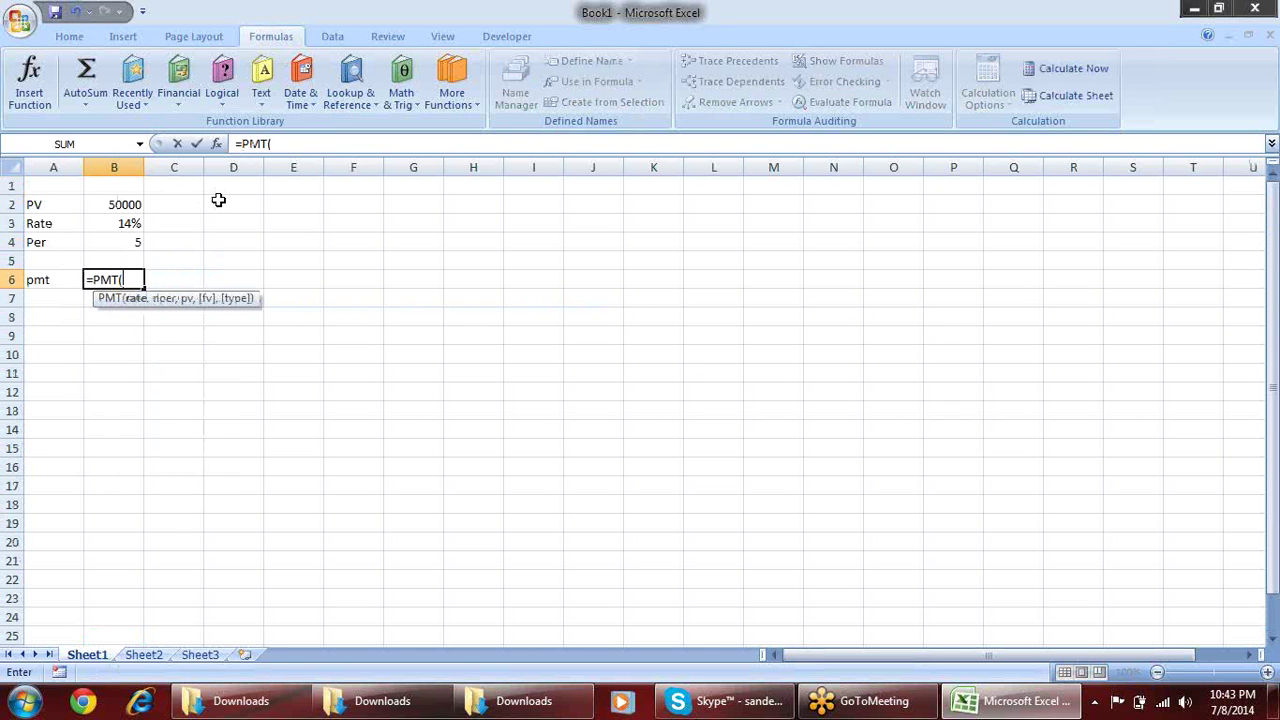
key("Up")
key("Up")
key("Up")
type("/")
key("End")
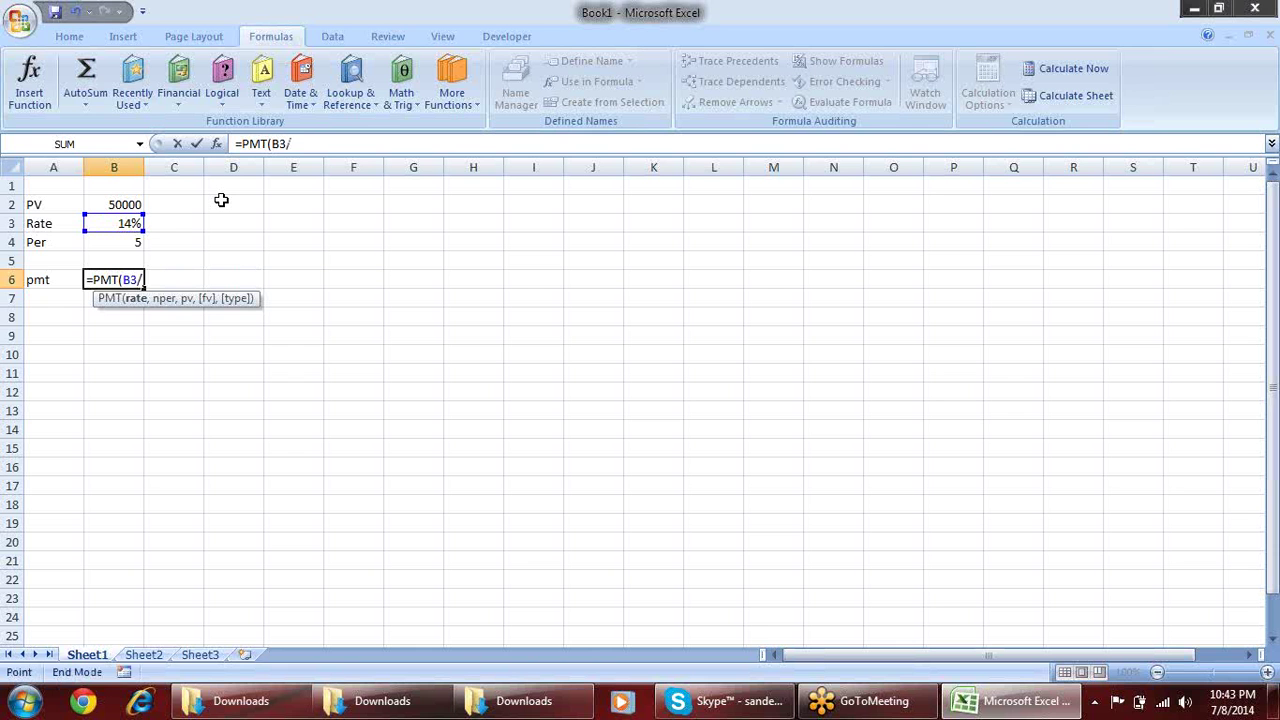
type("12")
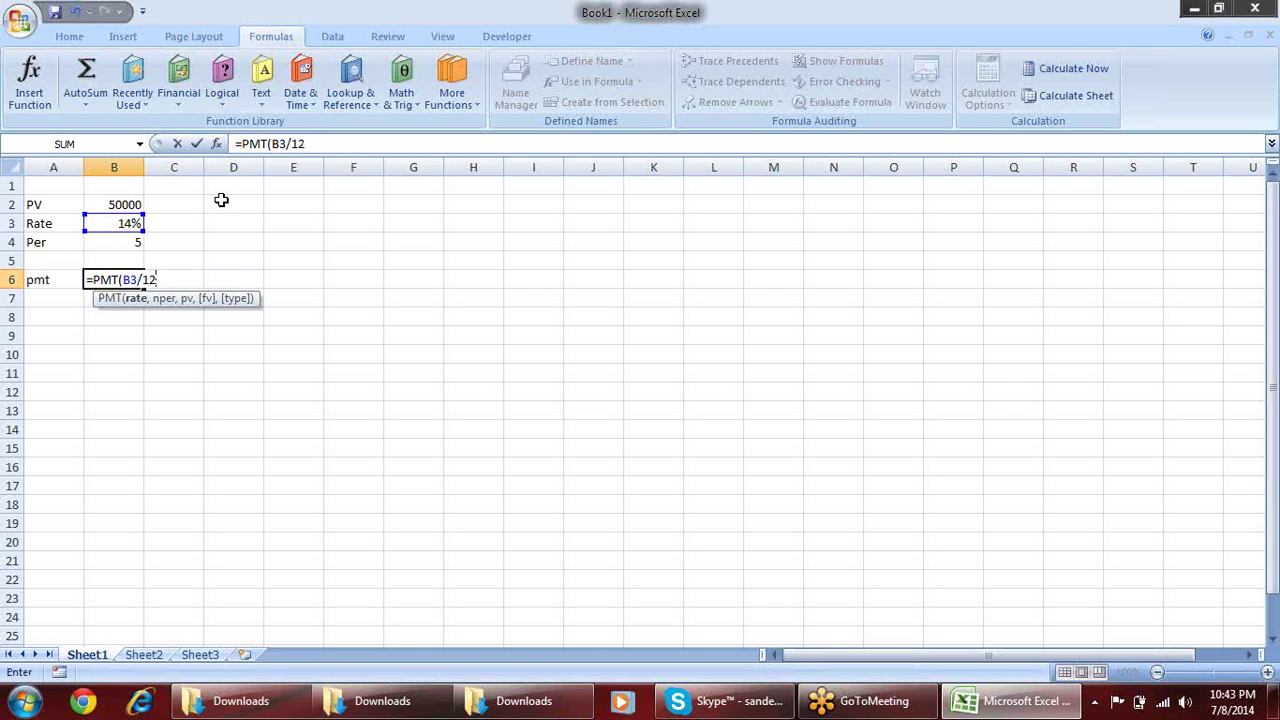
type(",")
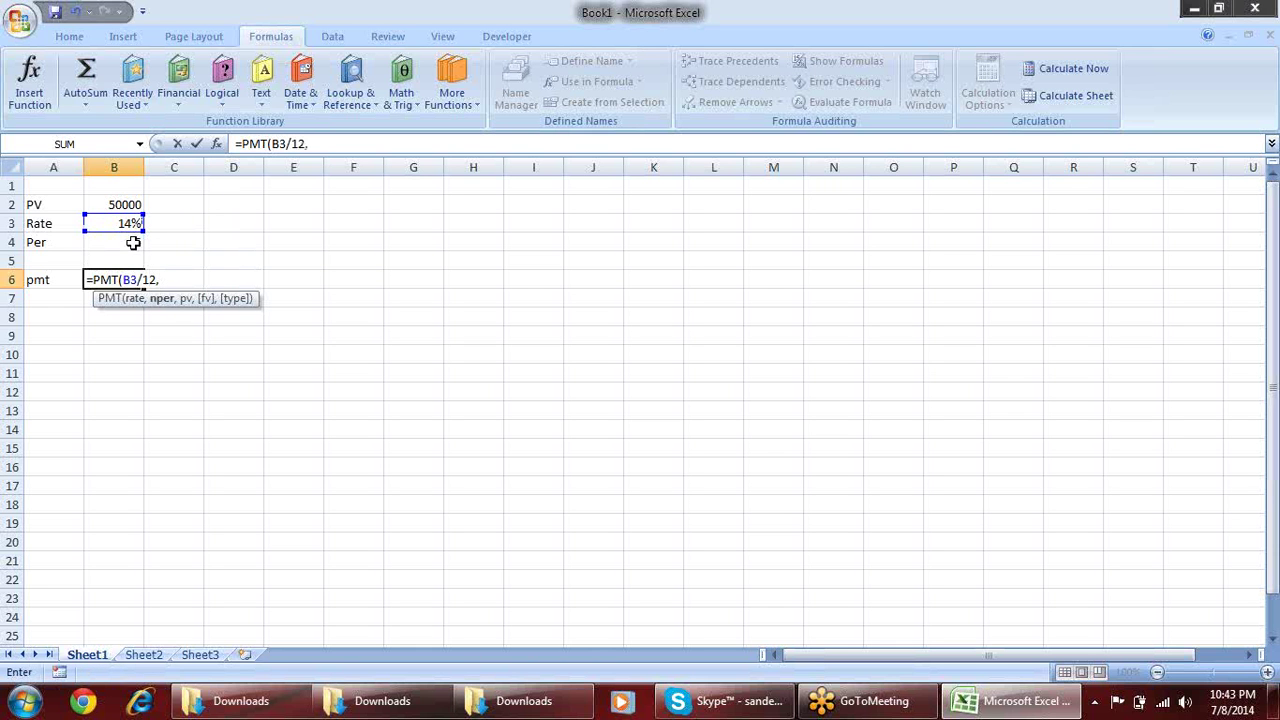
left_click(133, 243)
type("*12")
type(",")
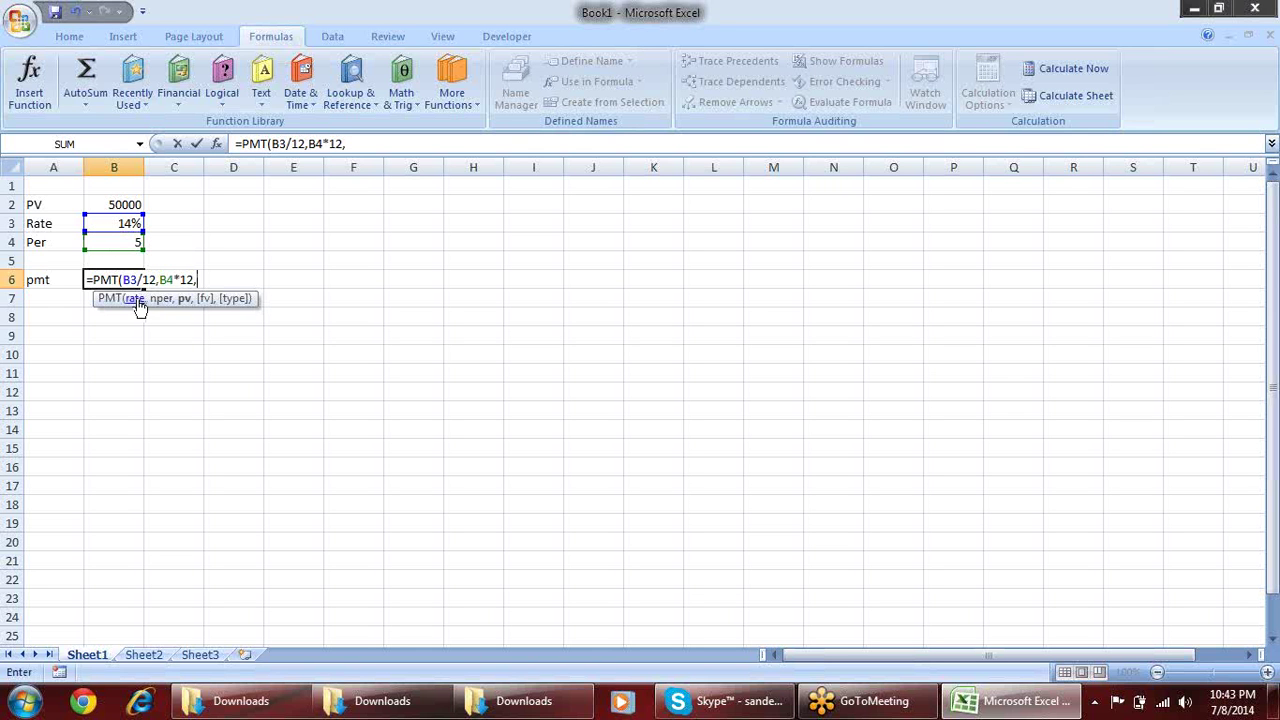
left_click(122, 206)
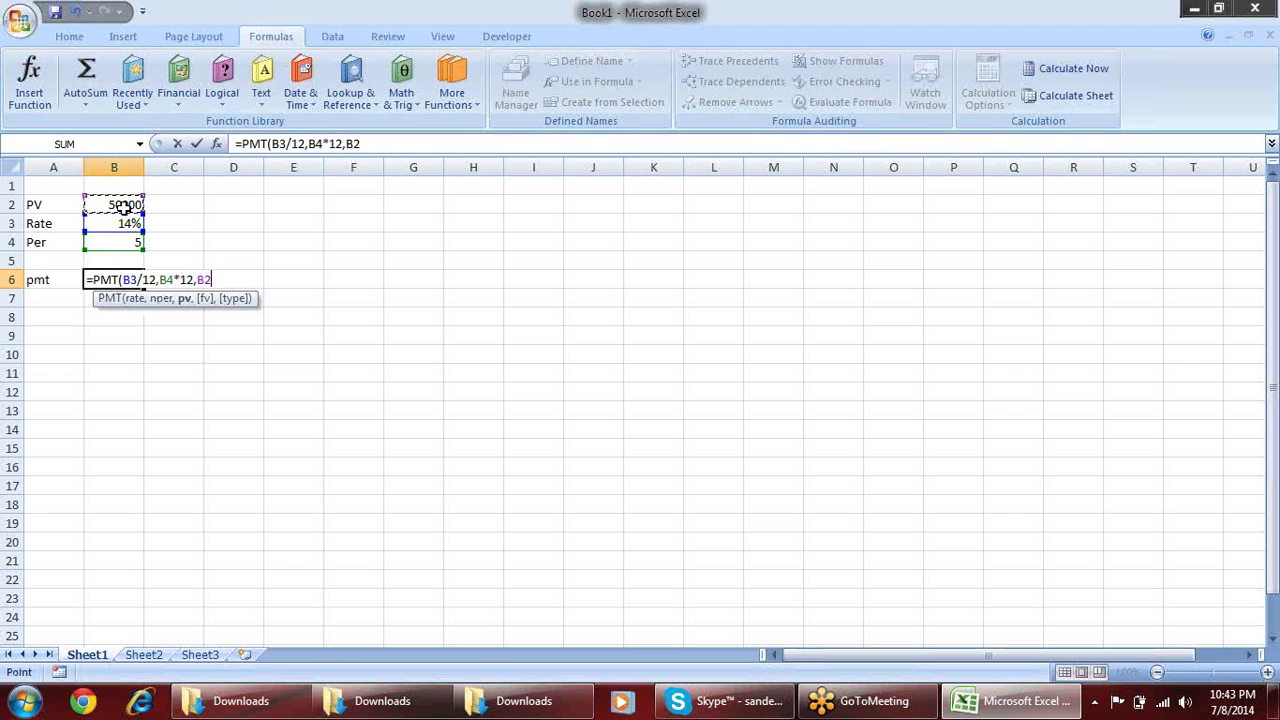
type(")")
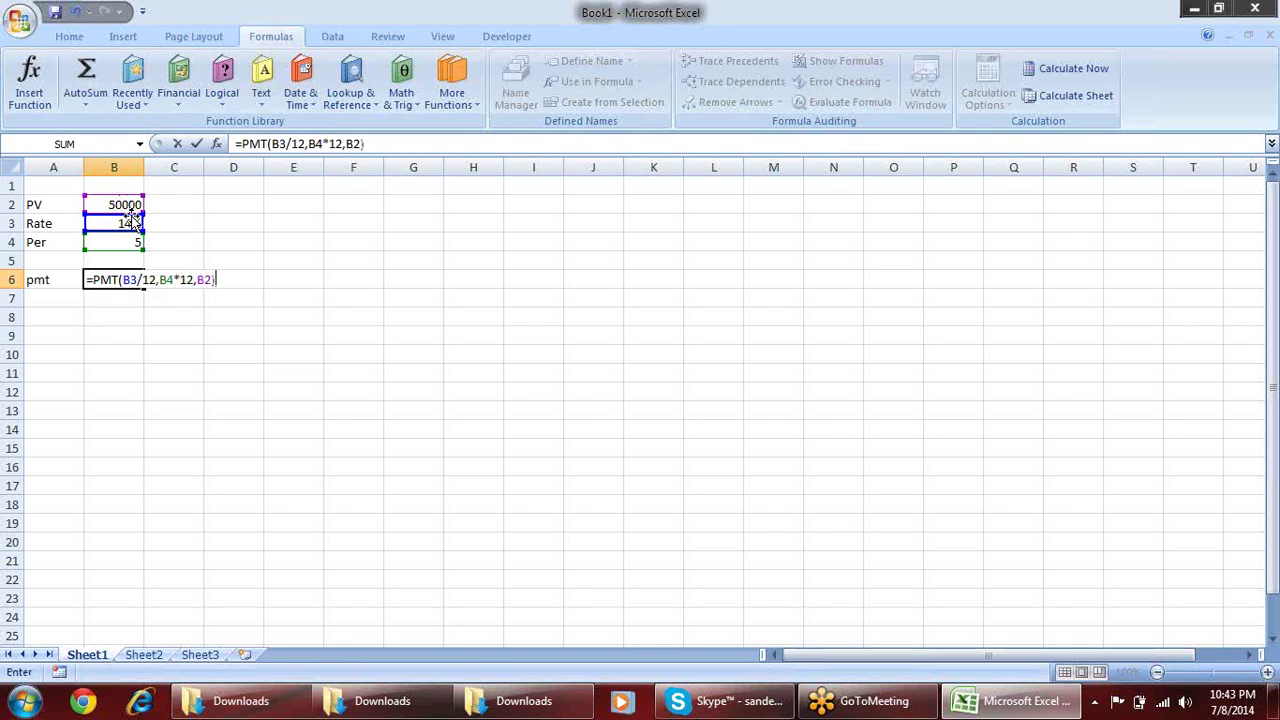
key("Return")
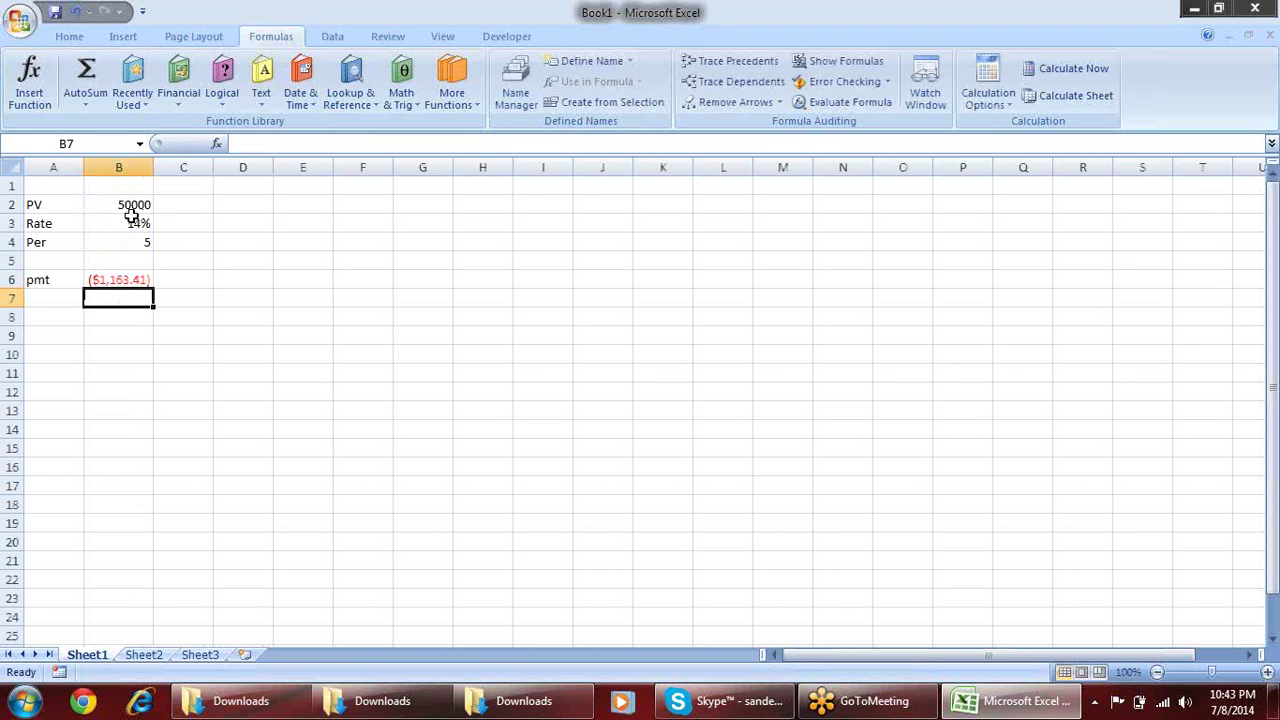
Bold the ($1,163.41) monthly payment in B6
left_click(180, 280)
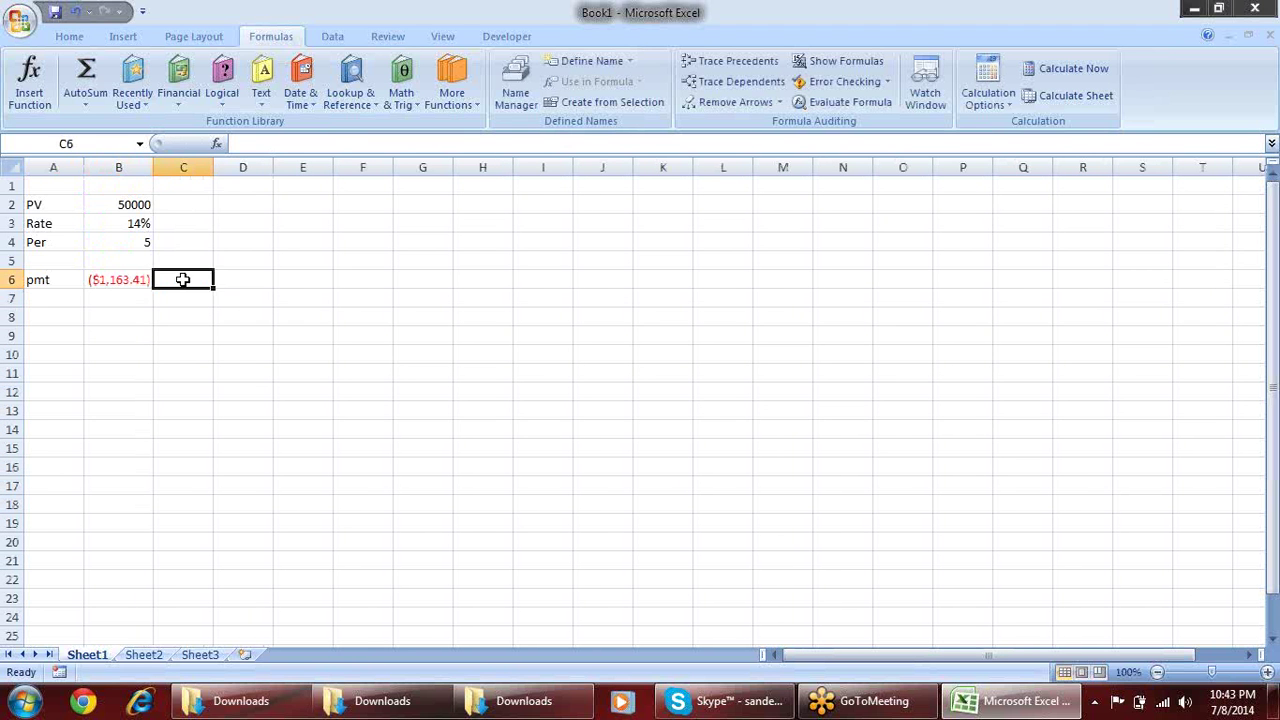
left_click(142, 280)
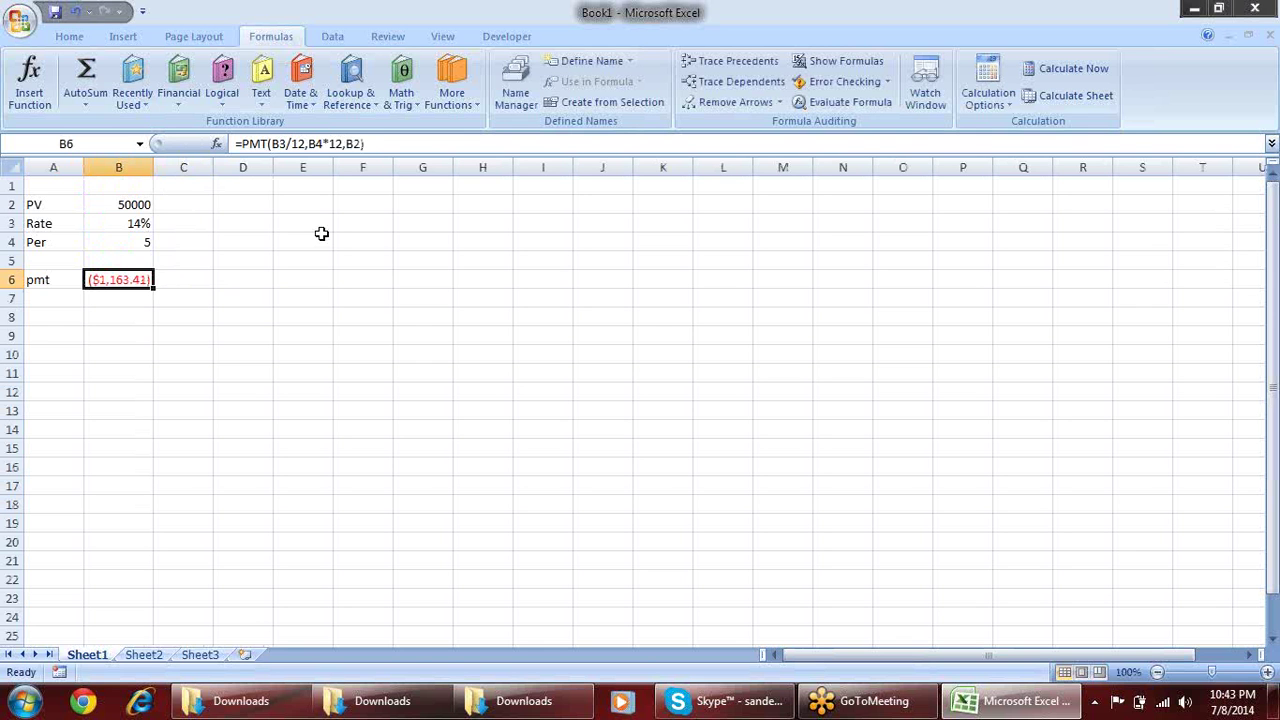
key("ctrl+b")
left_click(260, 222)
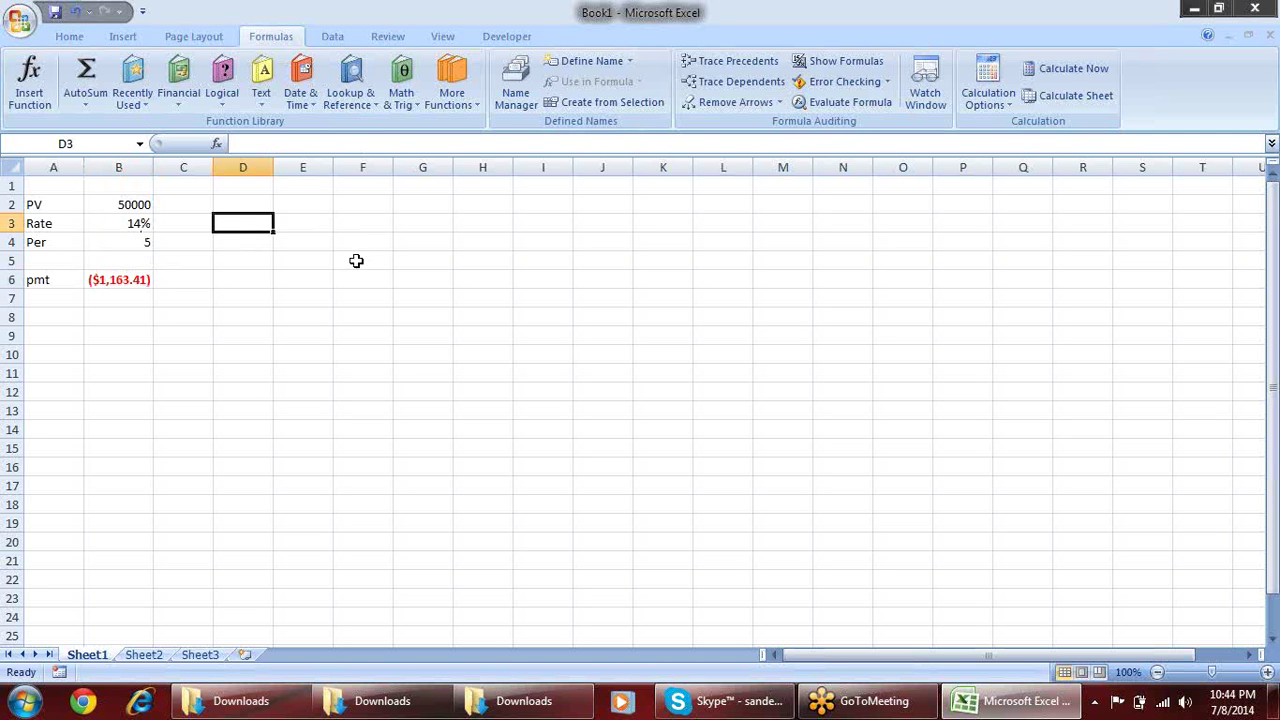
left_click(126, 284)
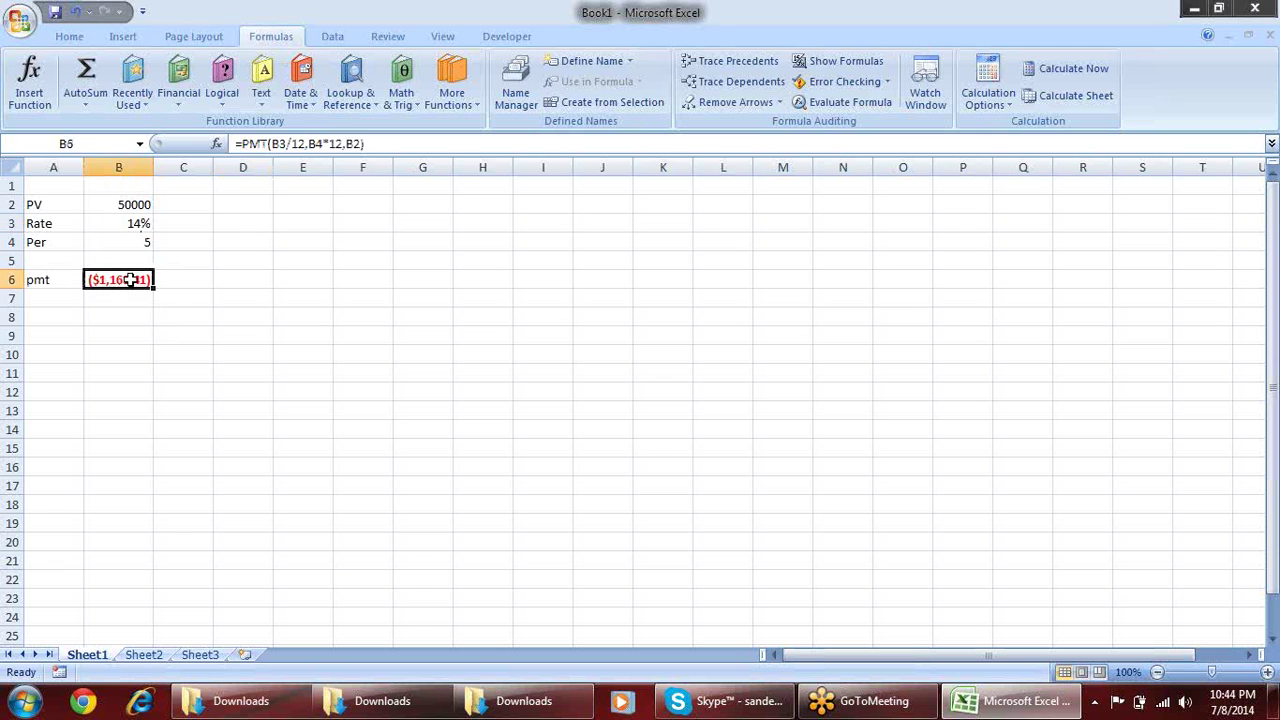
Enter =FV(B3/12,B4*12,0,B2) in D3, returning ($100,280.49)
left_click(255, 228)
type("=")
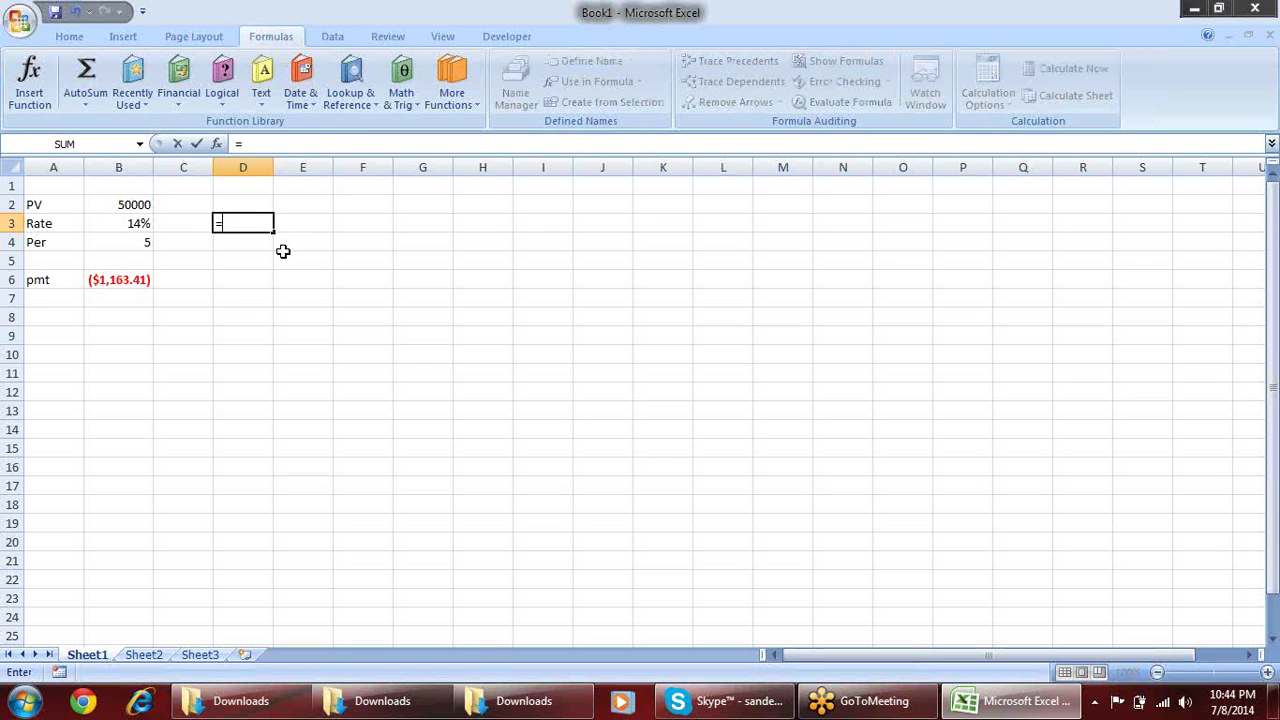
type("fv")
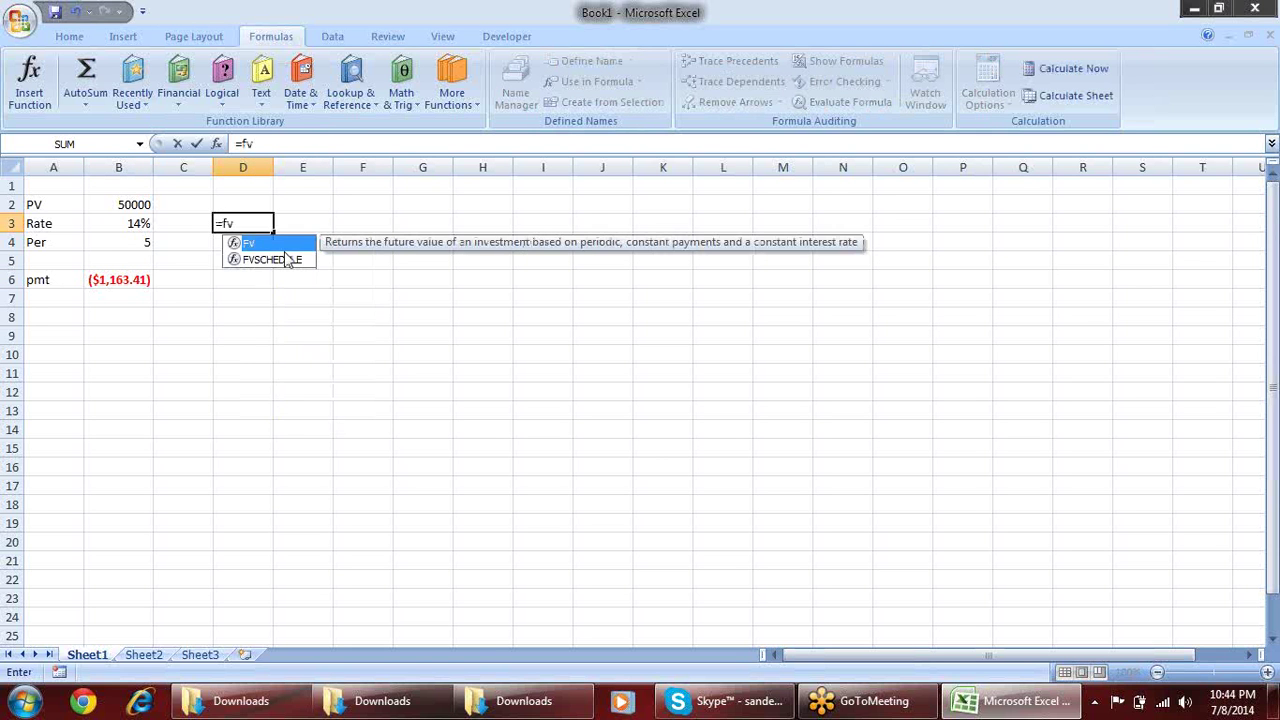
key("Tab")
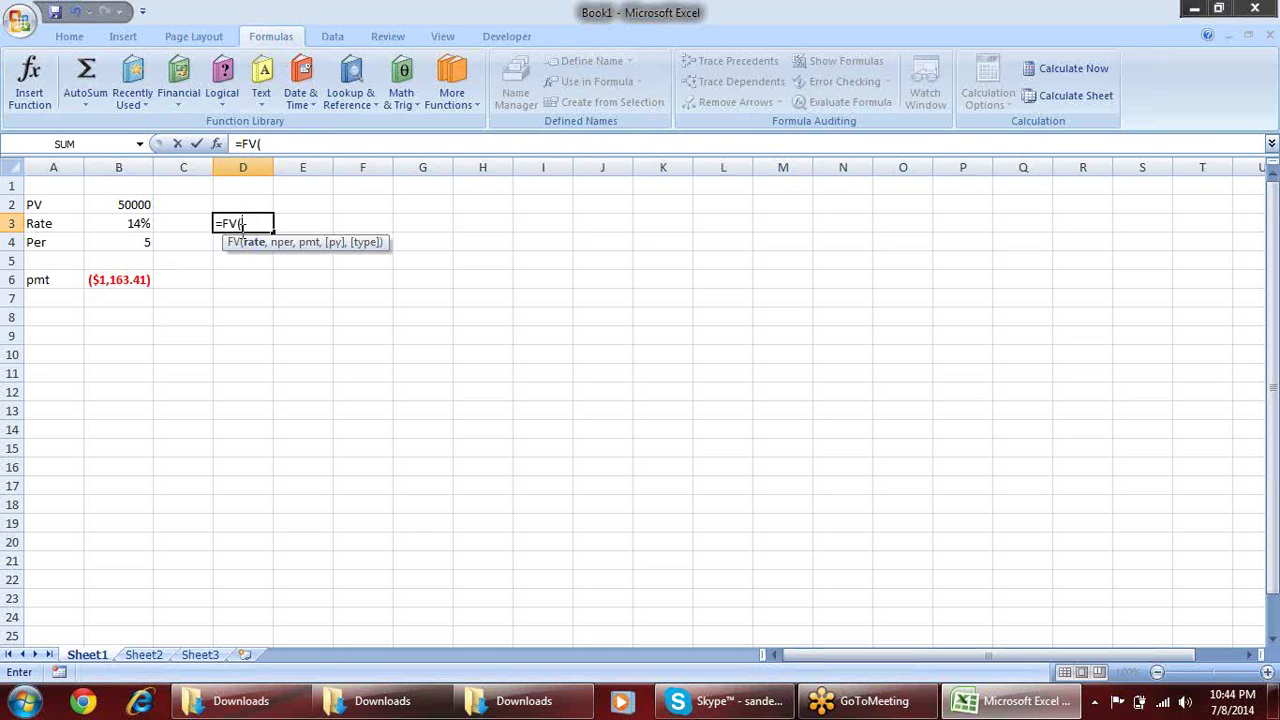
left_click(135, 226)
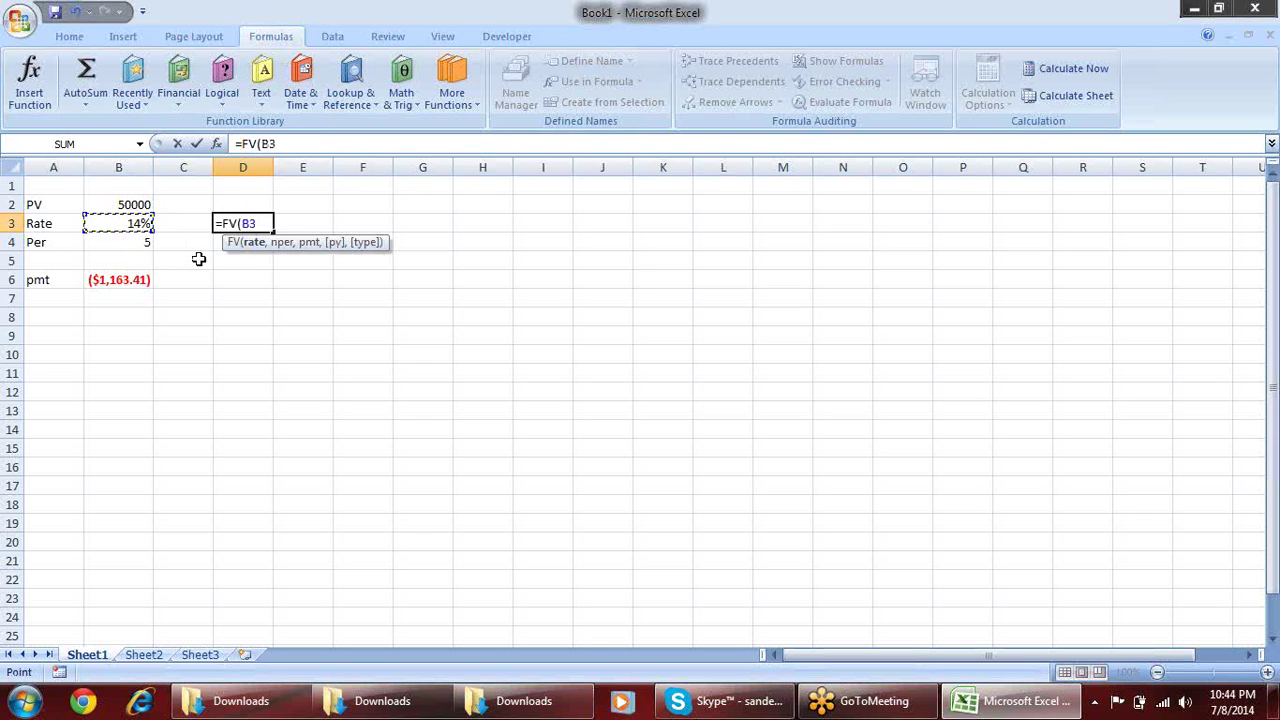
type("/1")
type("2,")
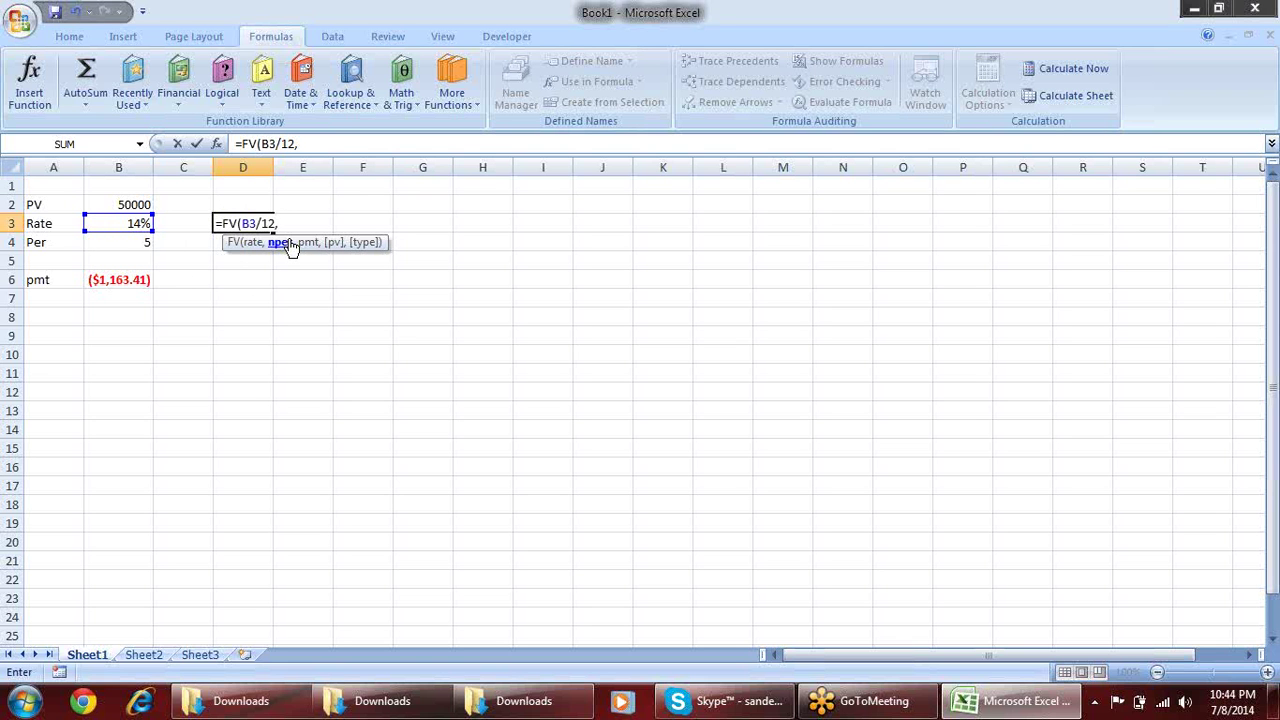
left_click(141, 243)
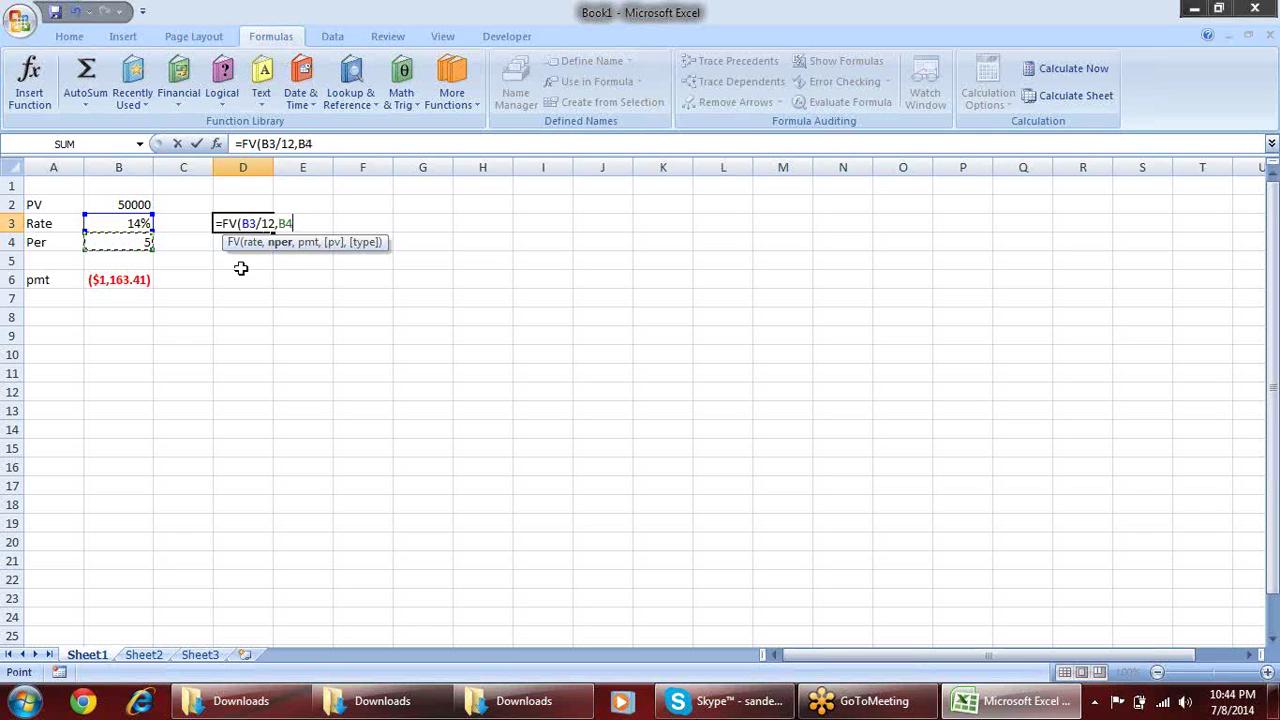
type("*")
type("12")
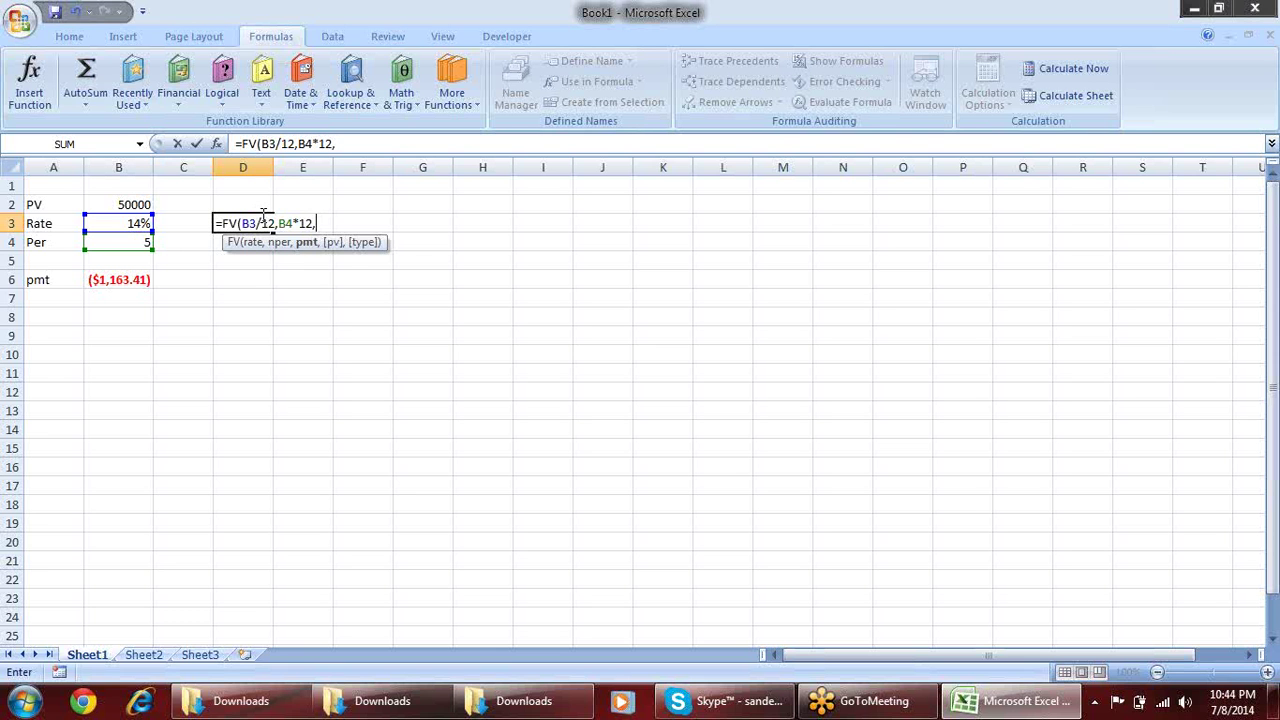
type(",")
type("0")
type(",")
left_click(130, 201)
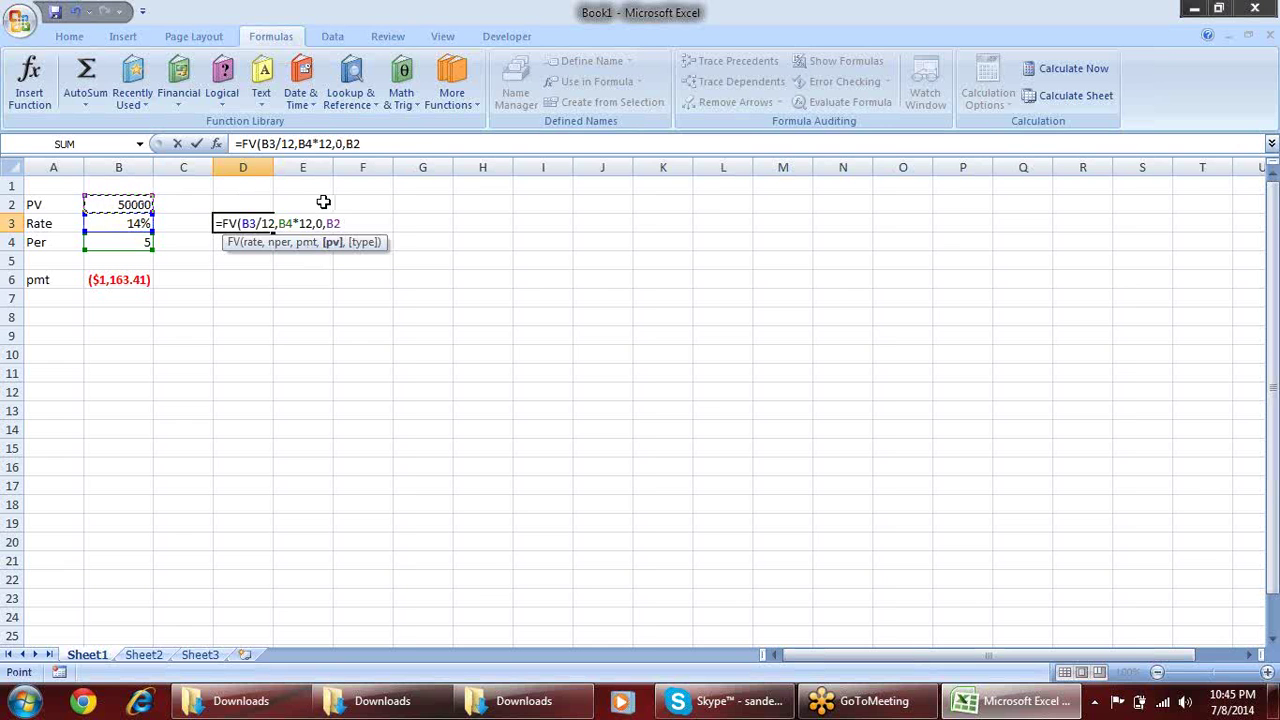
type(")")
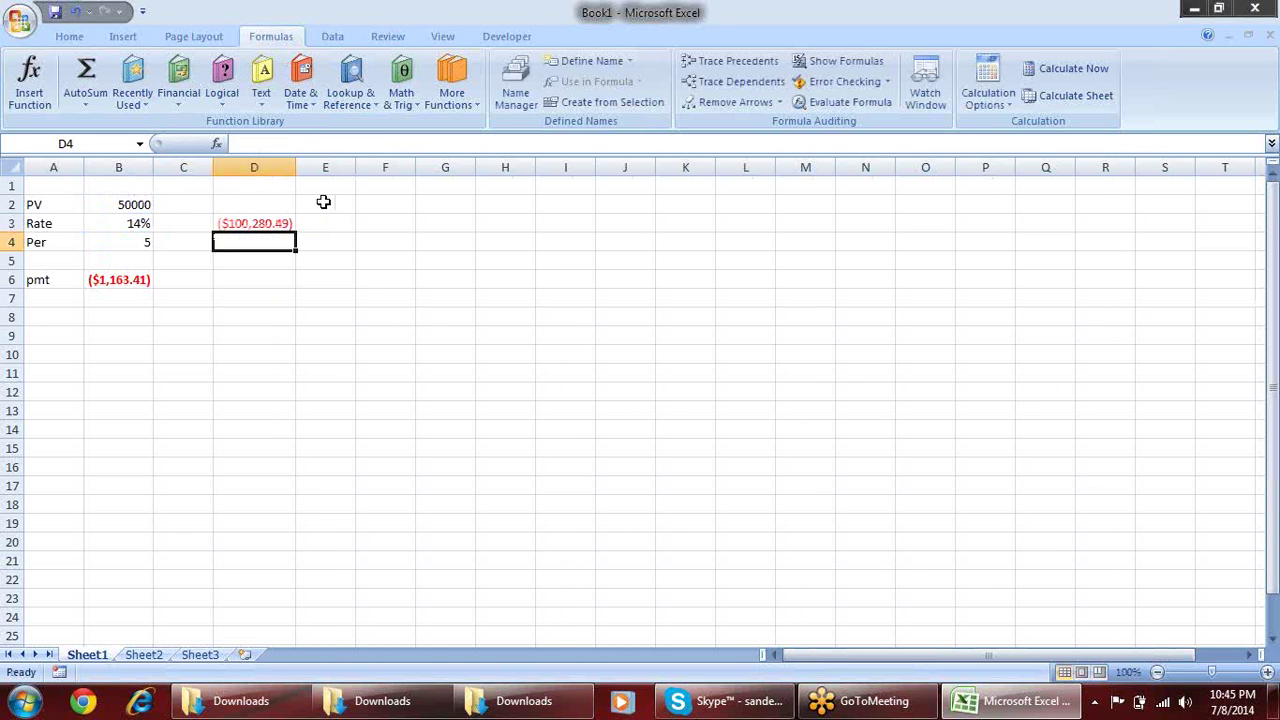
key("Up")
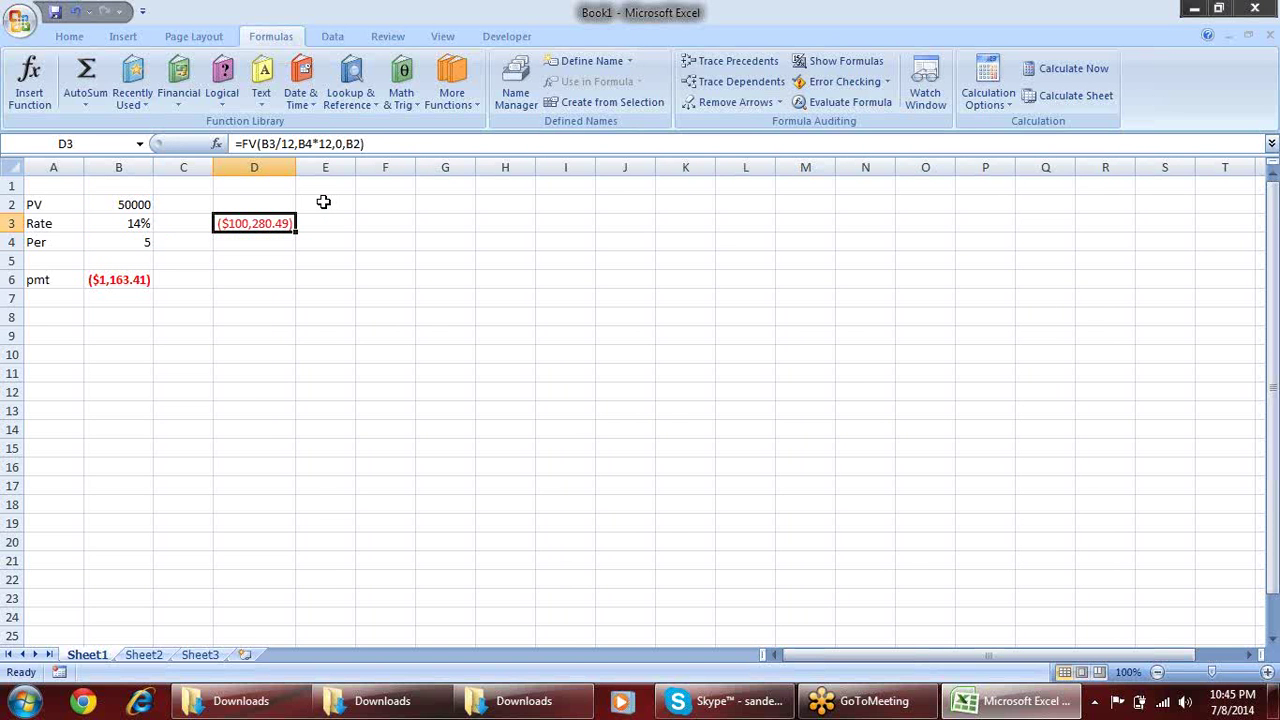
Bold the ($100,280.49) future value in D3 and re-commit its formula unchanged
key("ctrl+b")
left_click(274, 279)
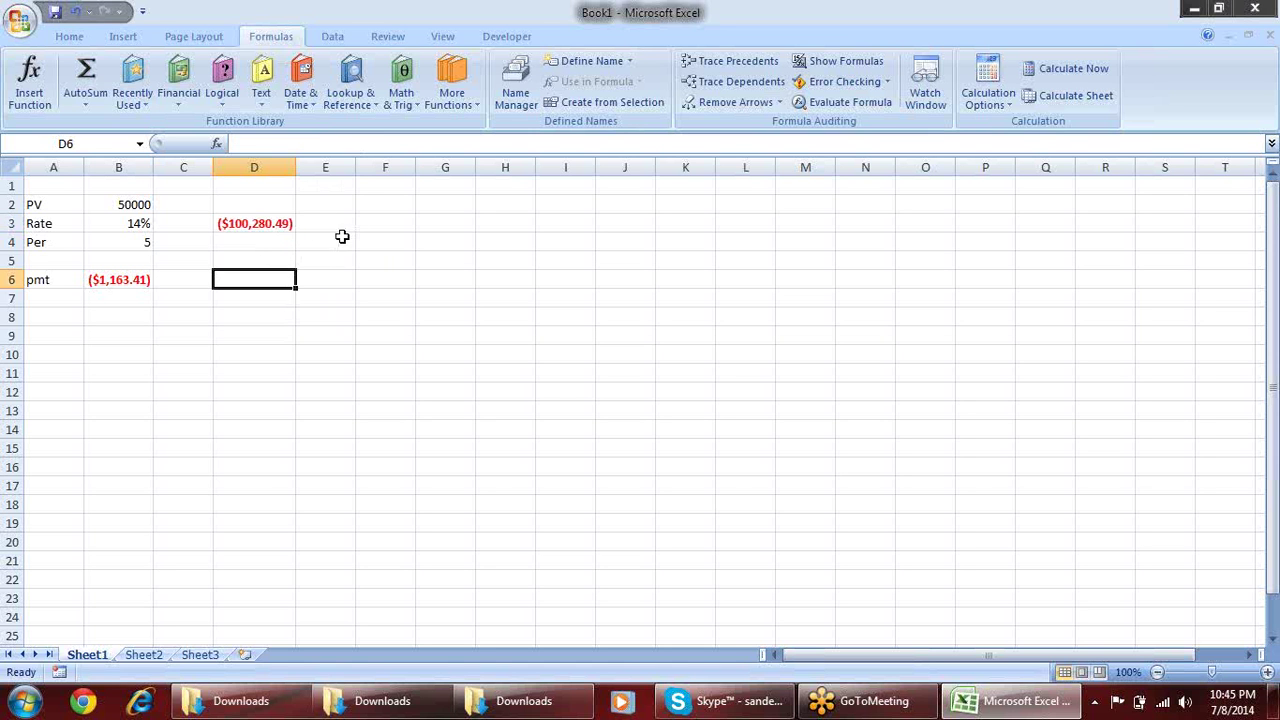
left_click(381, 207)
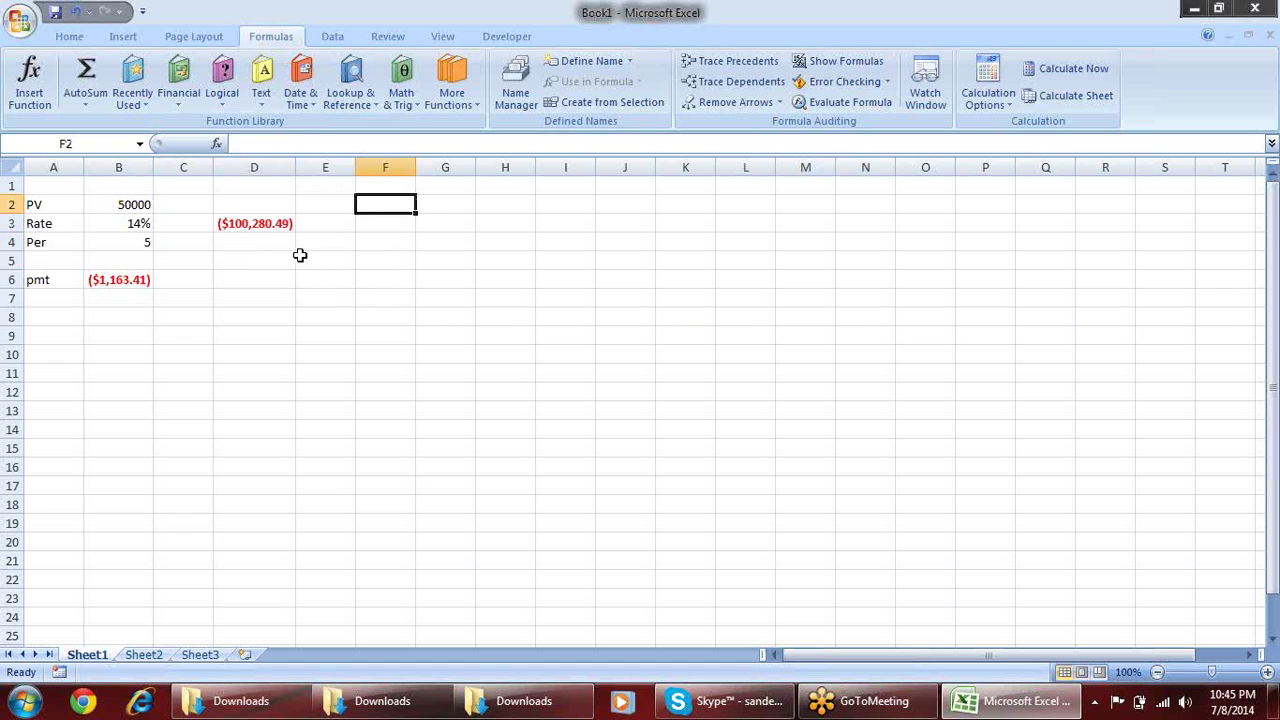
left_click(283, 224)
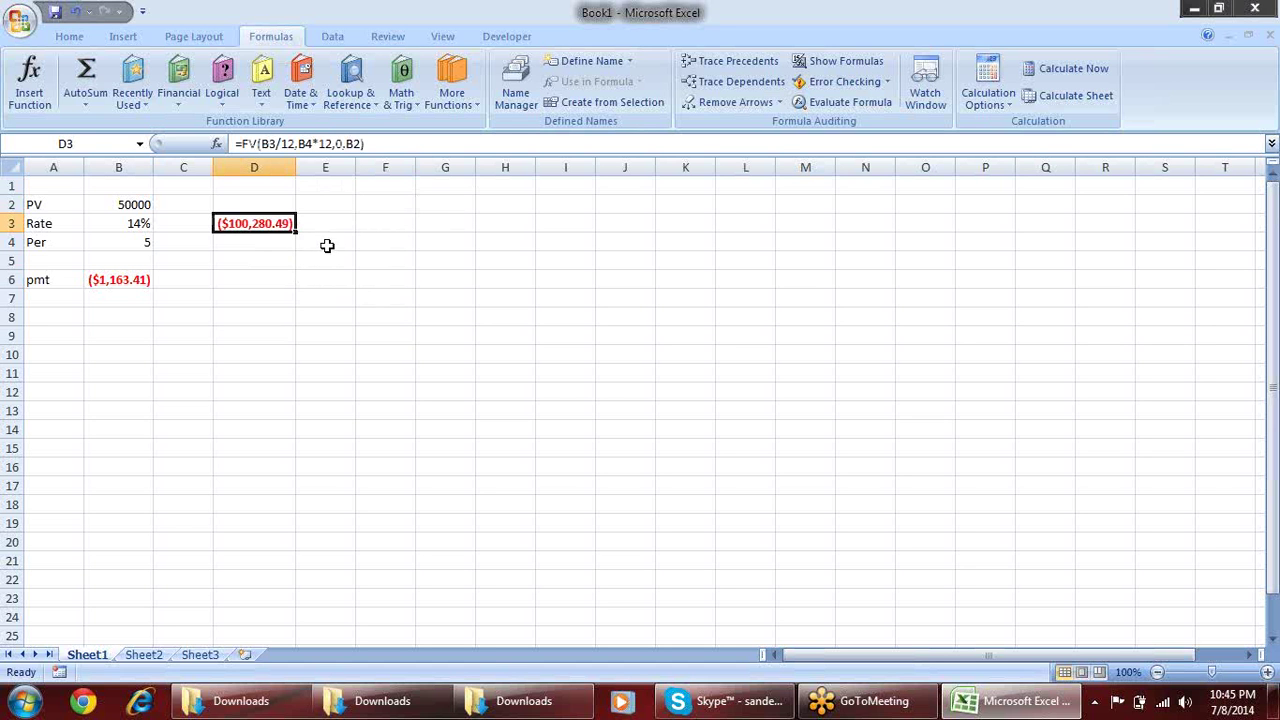
key("F2")
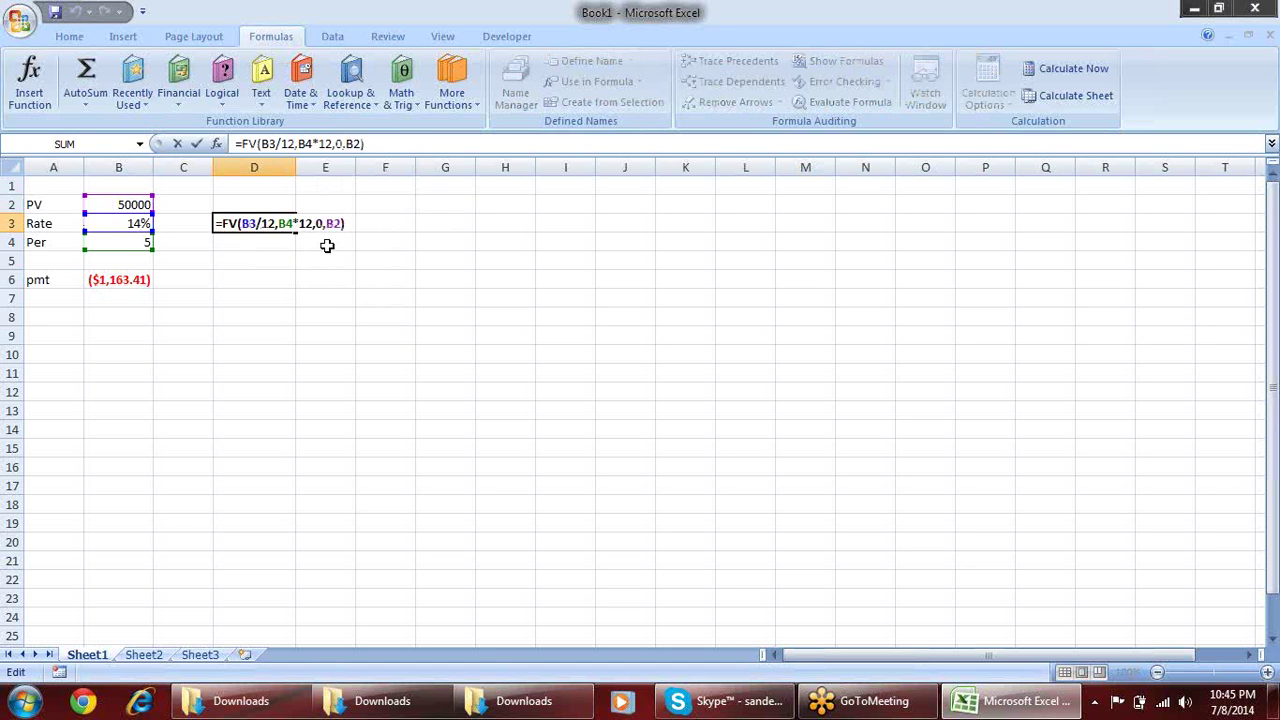
key("Return")
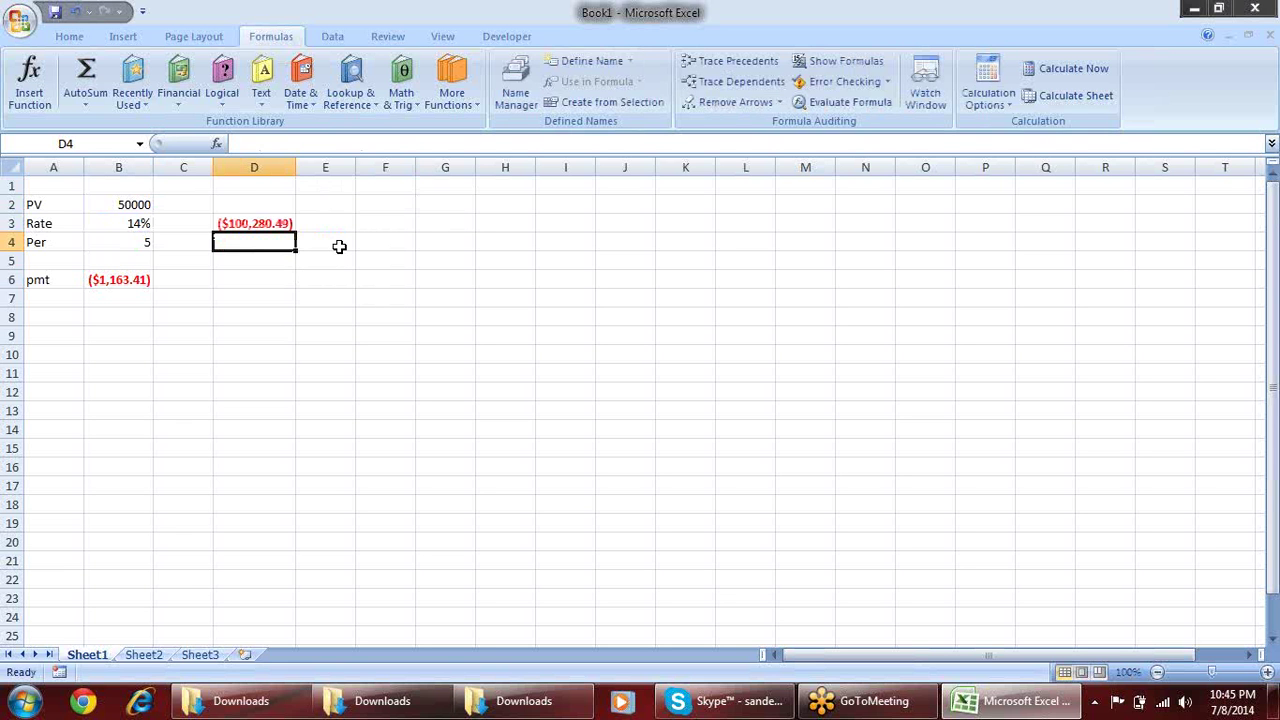
key("Down")
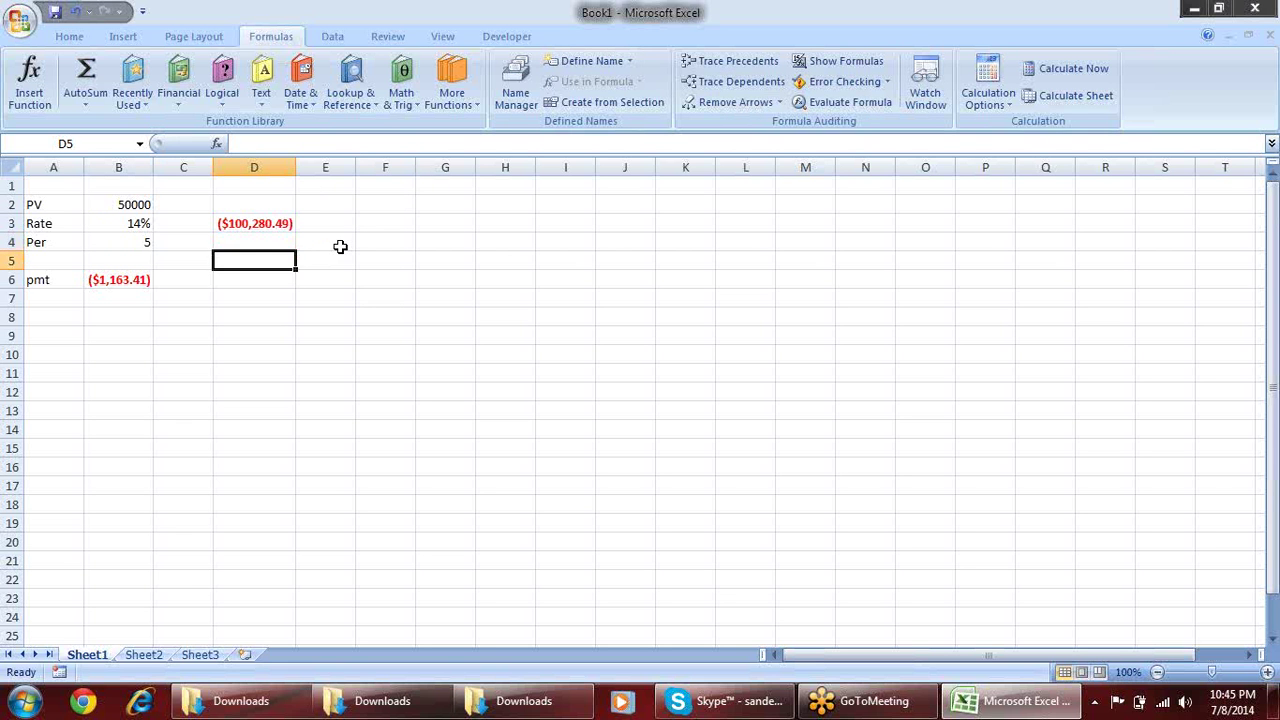
key("Down")
key("Down")
type("15")
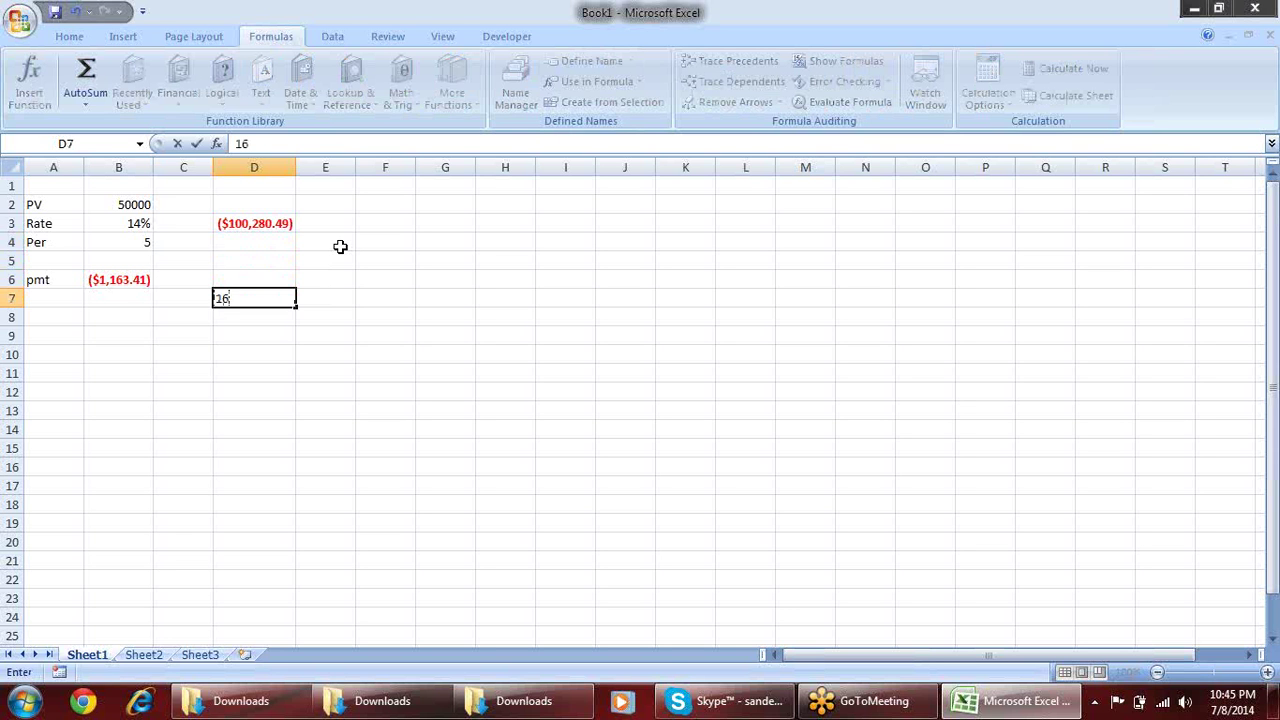
key("BackSpace")
type("11")
type("63")
type(".41")
key("Return")
key("Up")
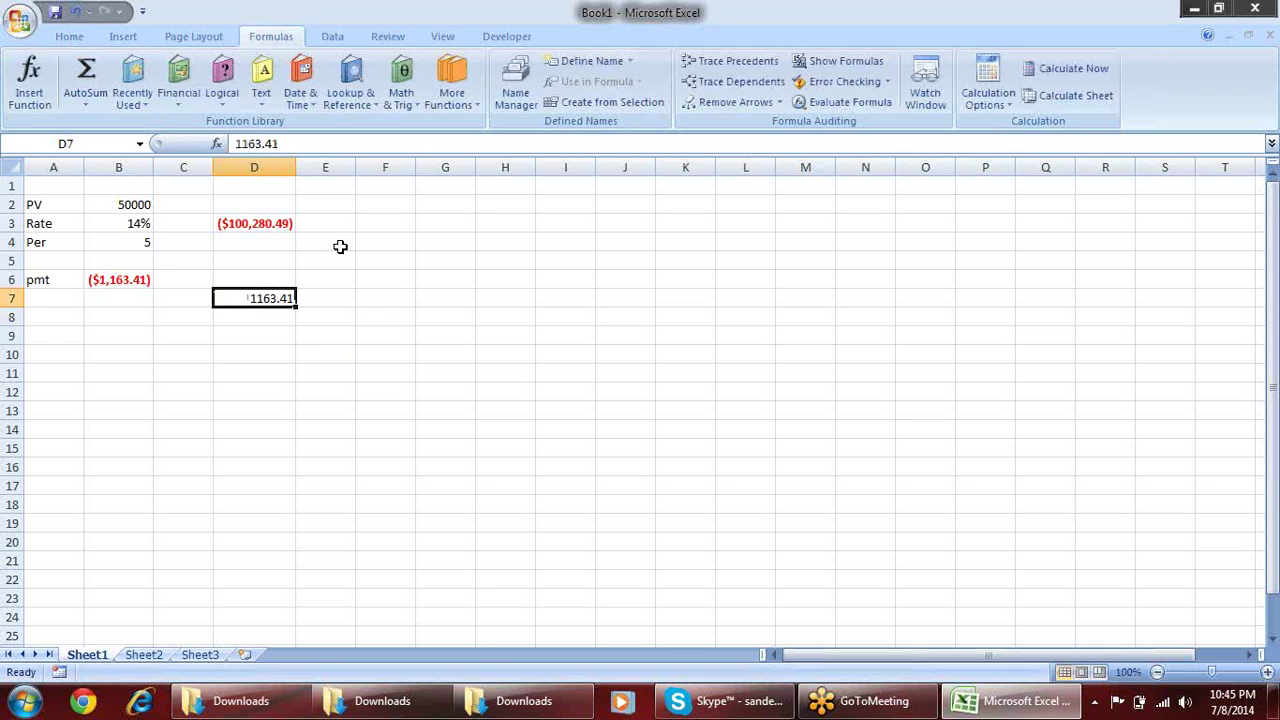
key("Right")
type("=")
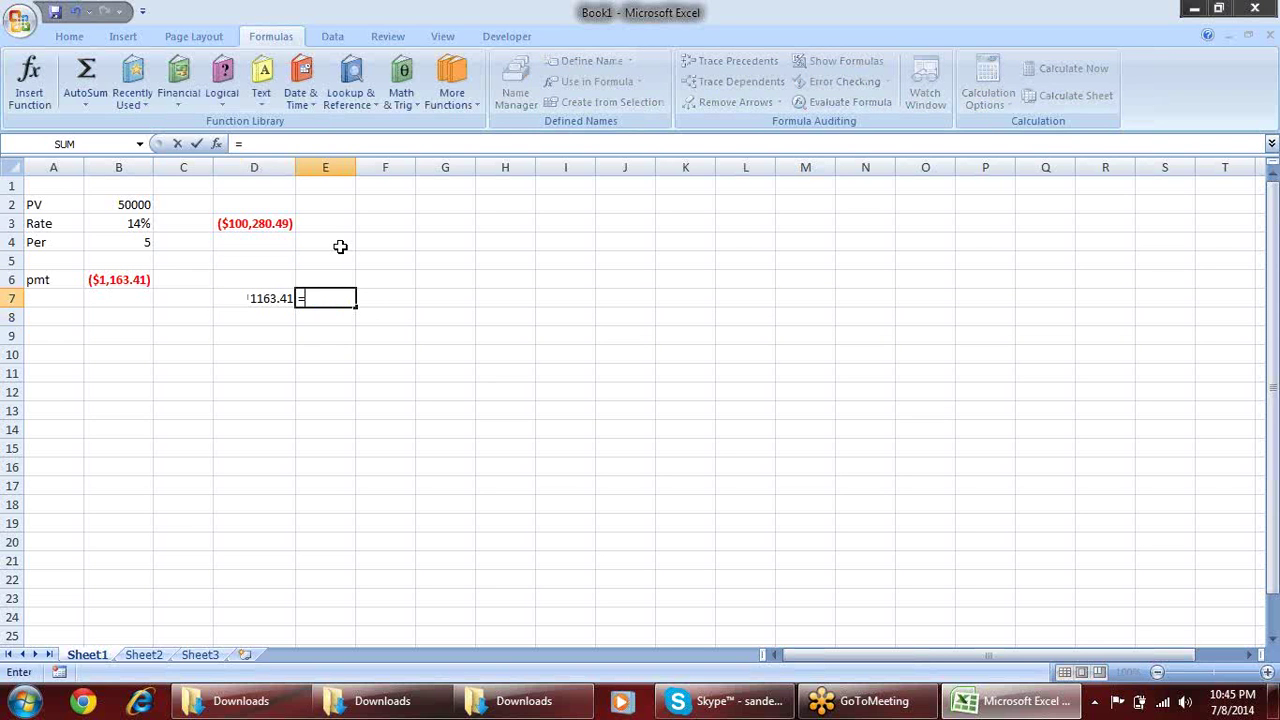
key("Left")
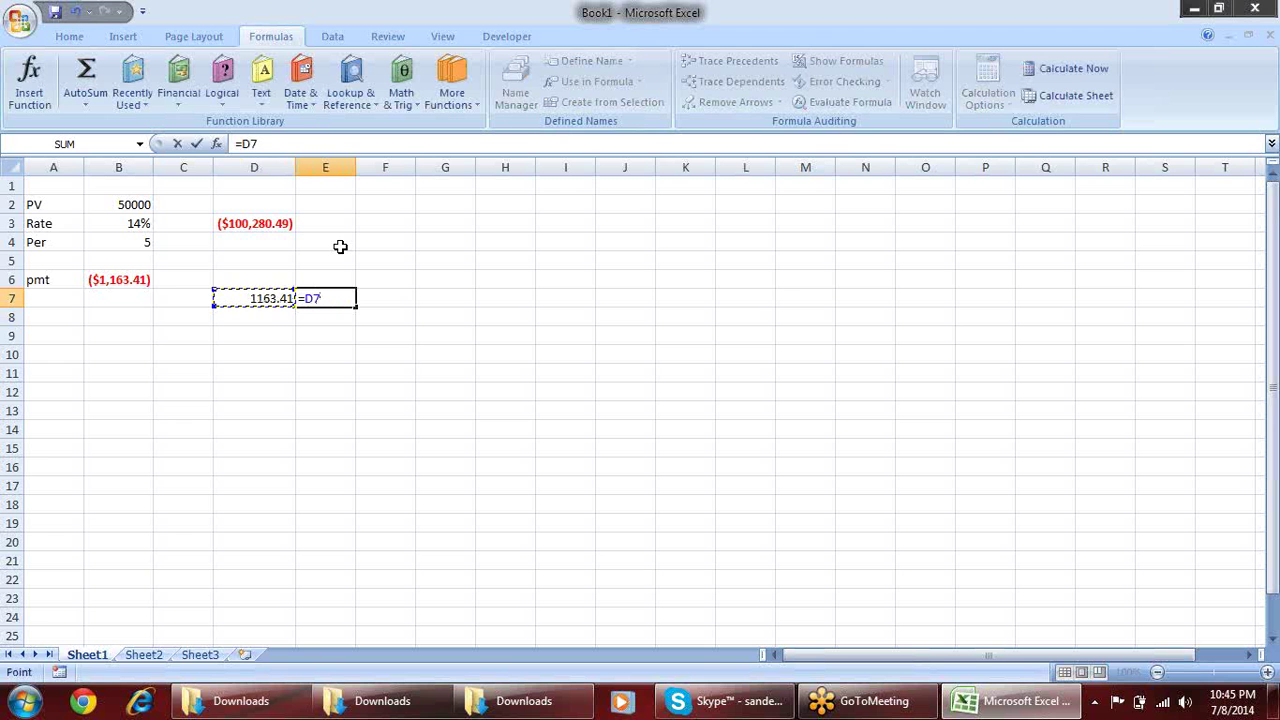
type("*12")
type("*5")
key("Return")
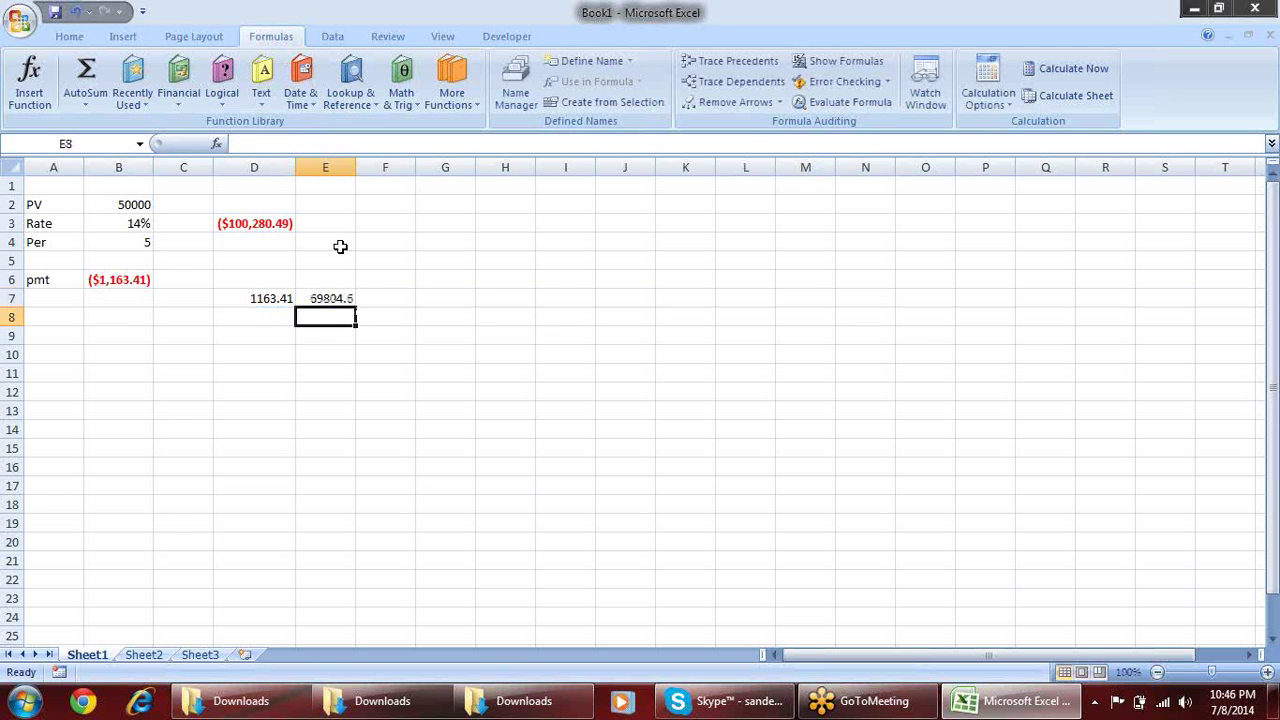
key("Up")
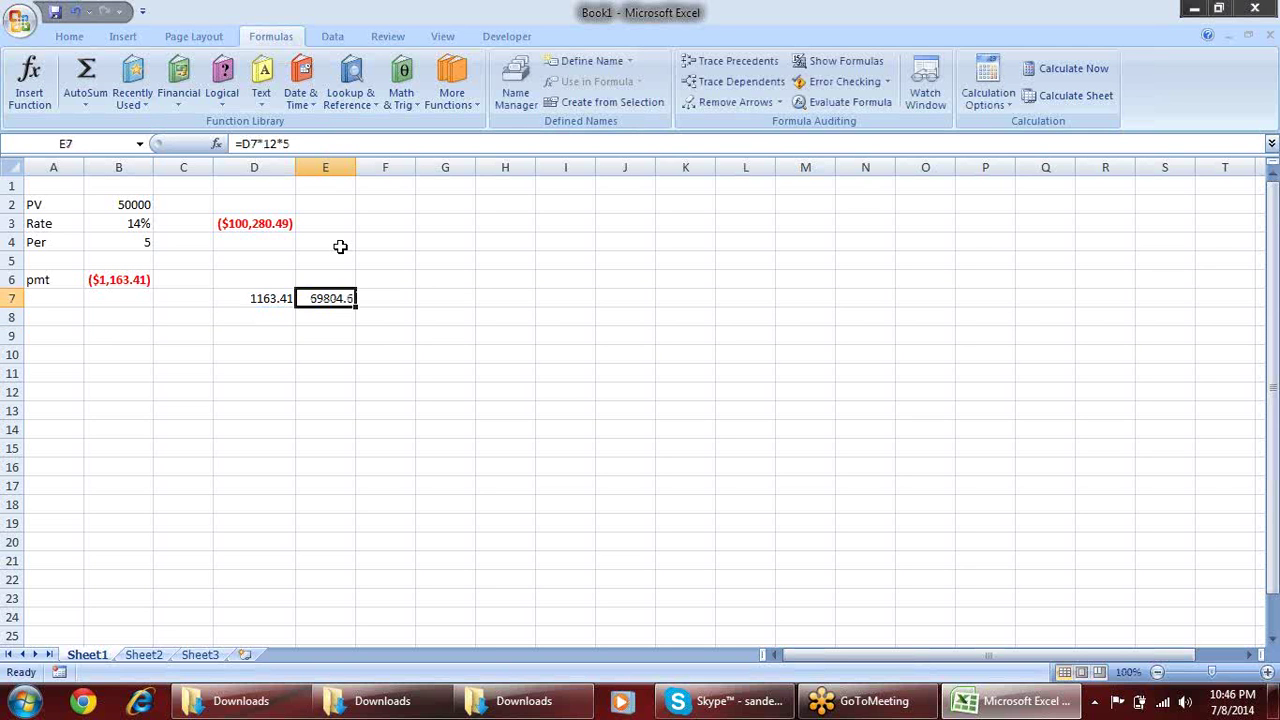
key("shift+Left")
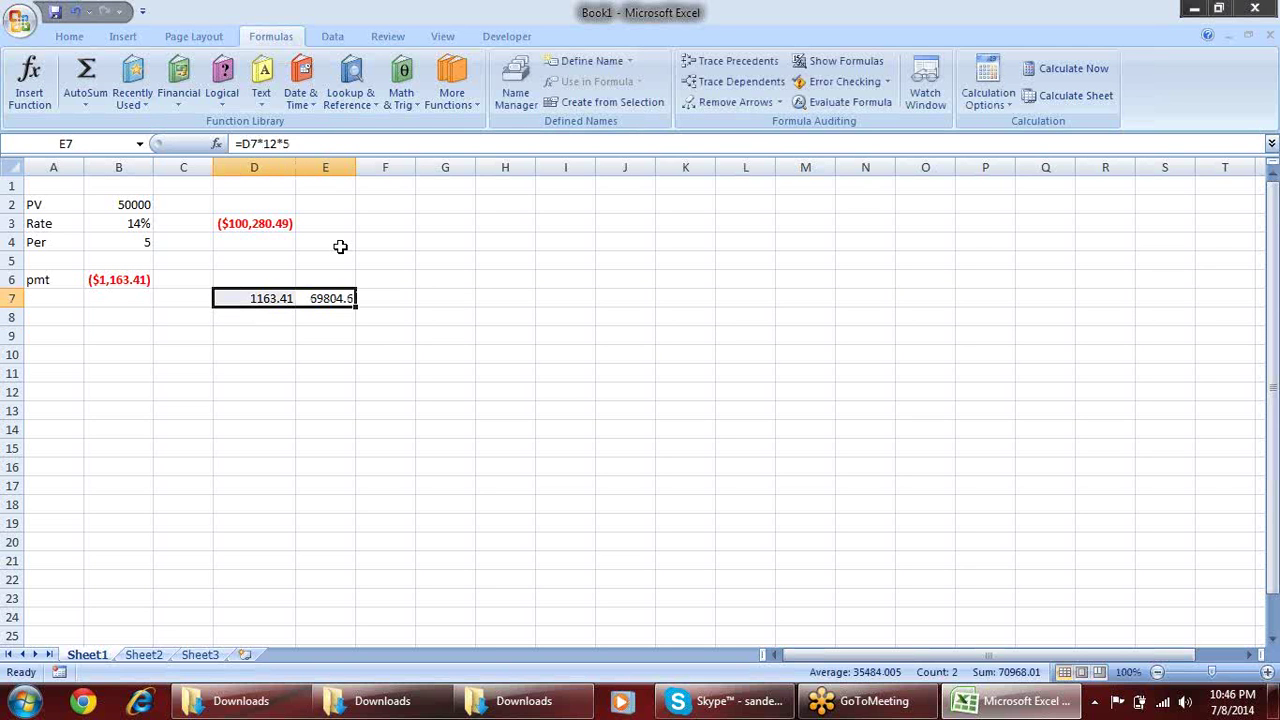
key("Delete")
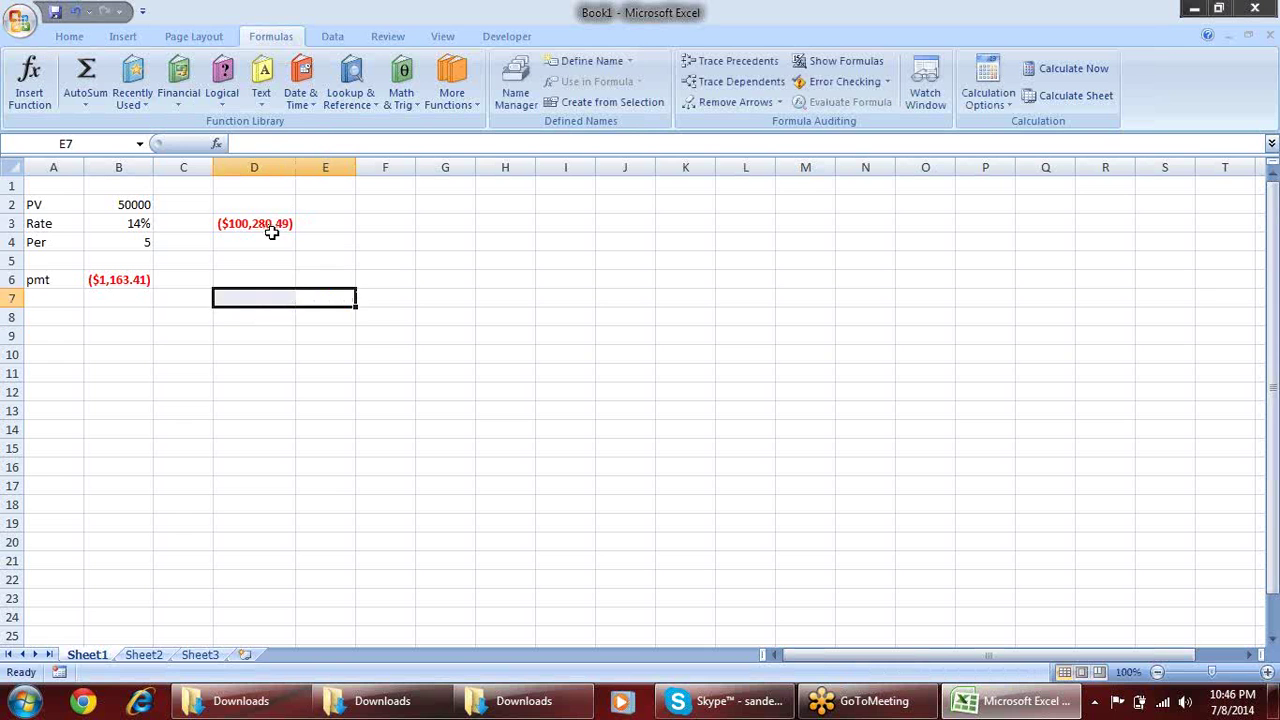
Inspect the payment formula in B6 and the future value formula in D3
left_click(270, 226)
left_click(228, 318)
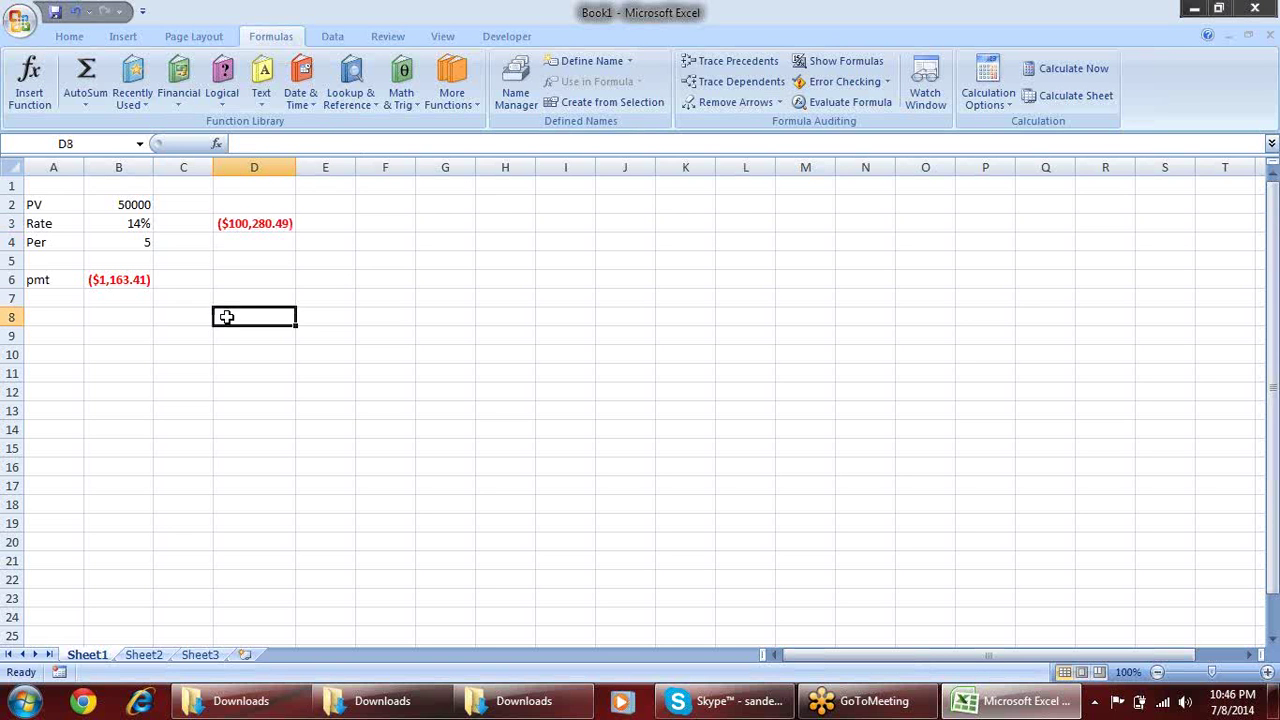
left_click(141, 279)
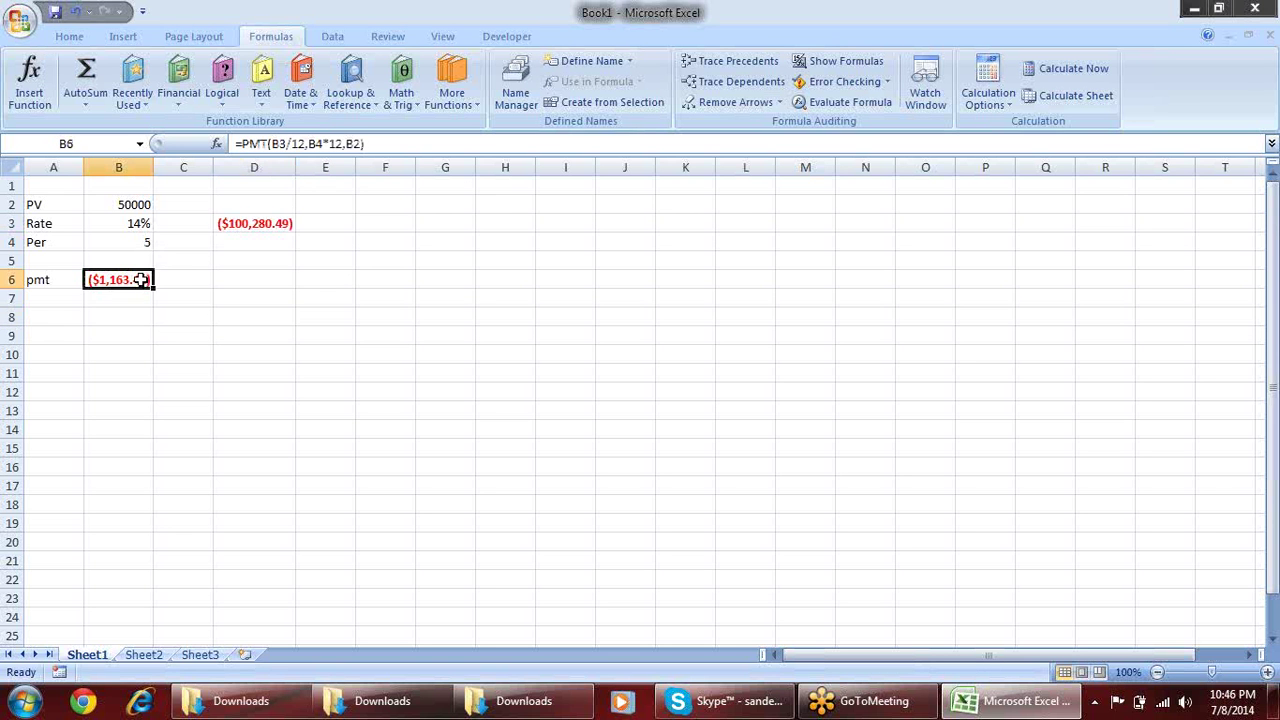
left_click(252, 222)
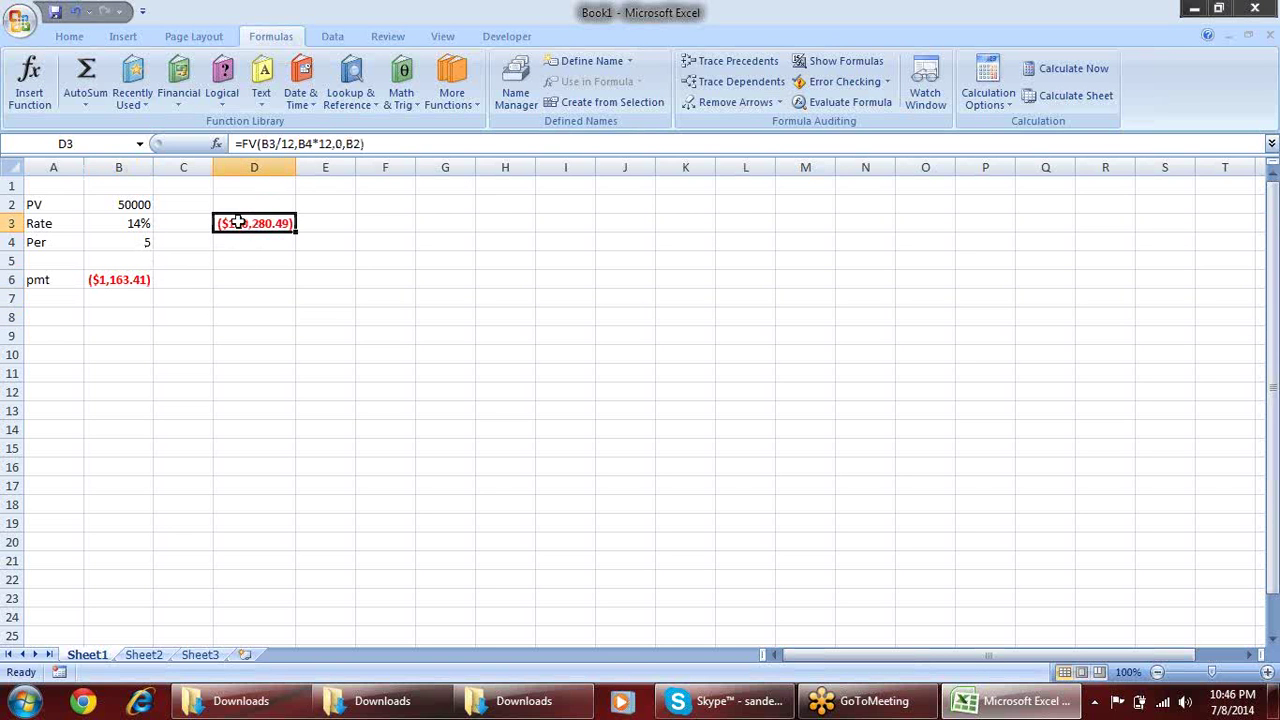
key("F2")
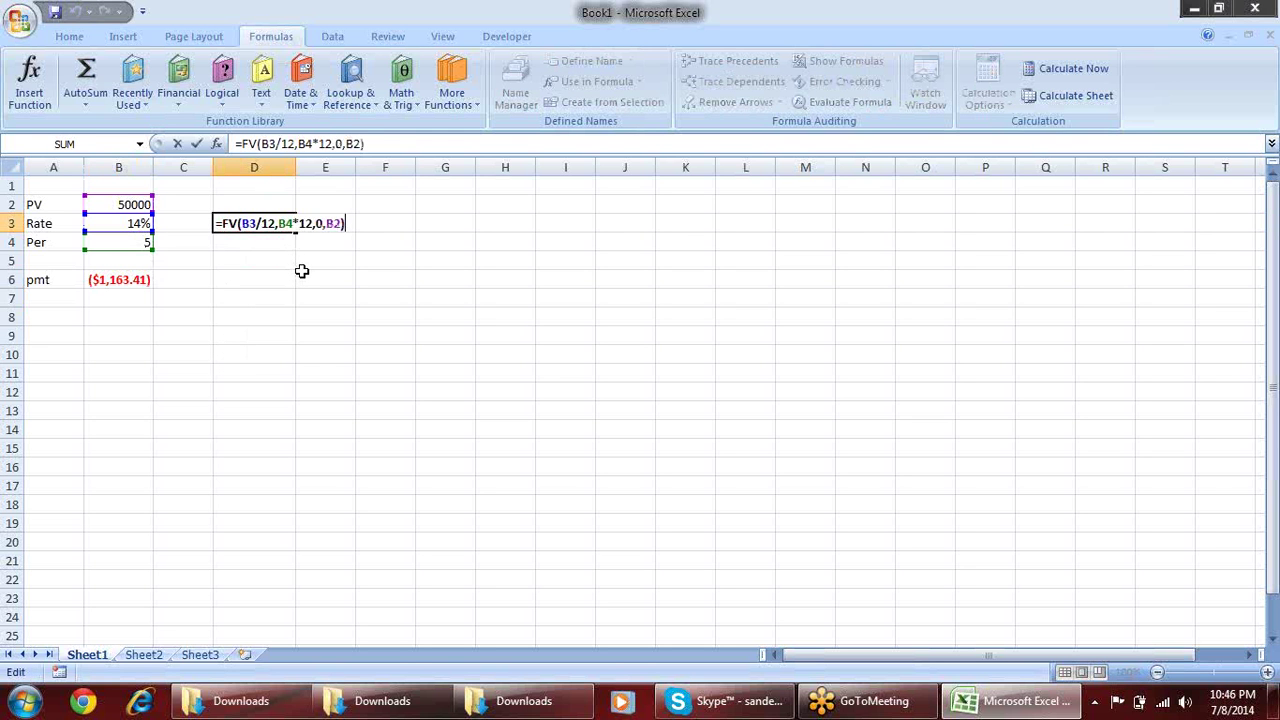
key("Return")
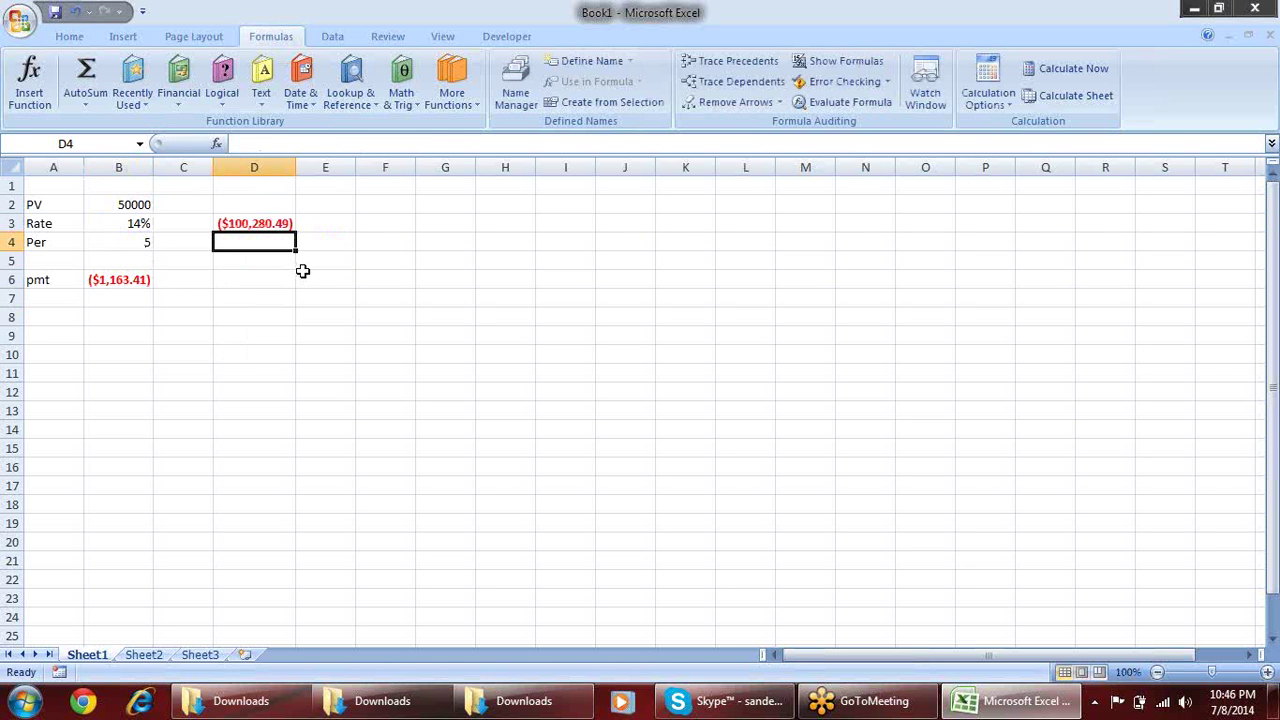
key("Up")
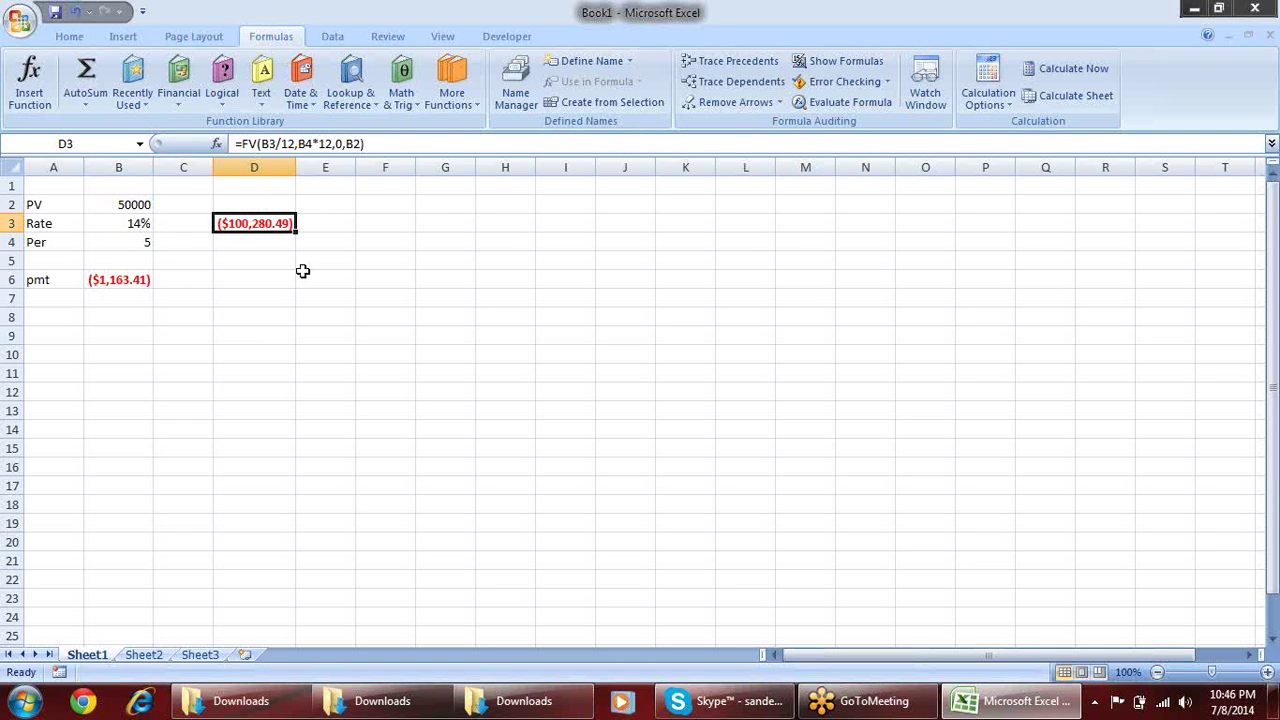
key("Left")
key("Right")
Rewrite D3 as =FV(B3/12,B4*12,B6,0), giving $100,280.49
key("F2")
key("Left")
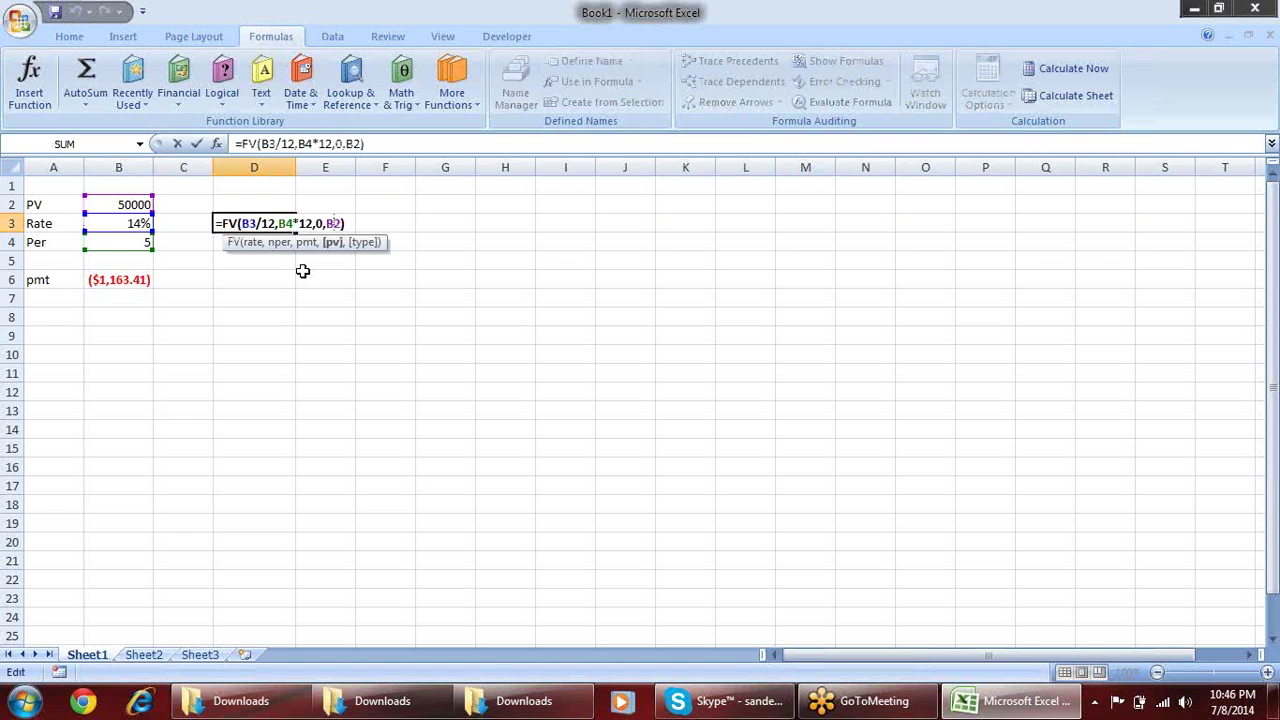
key("Left")
key("Right")
key("Delete")
key("Delete")
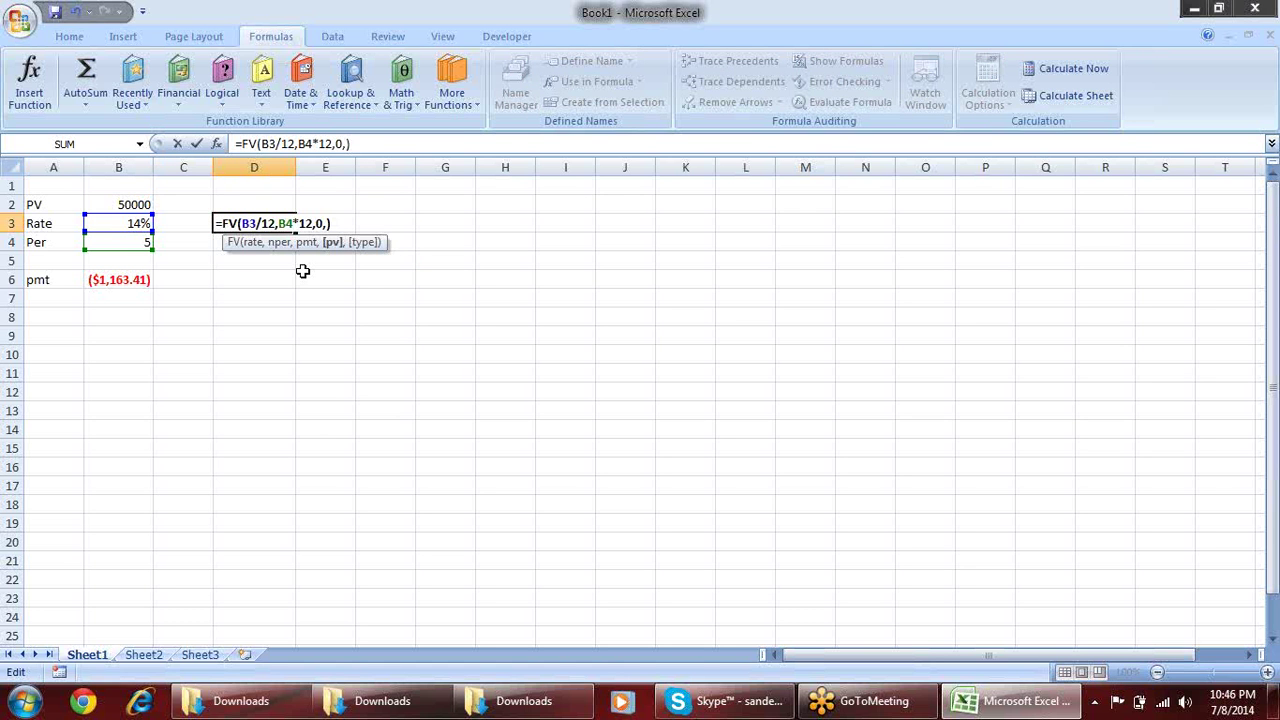
type("0")
key("Left")
key("Left")
key("Left")
key("Delete")
left_click(137, 280)
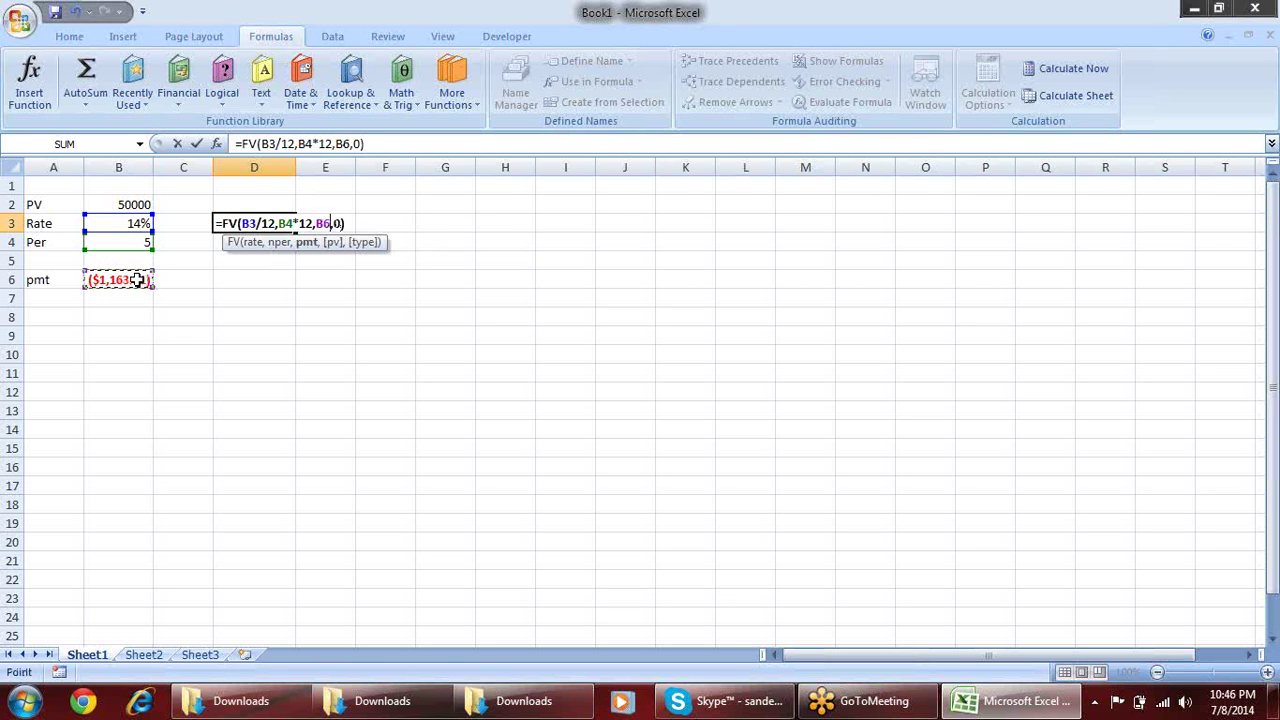
key("Return")
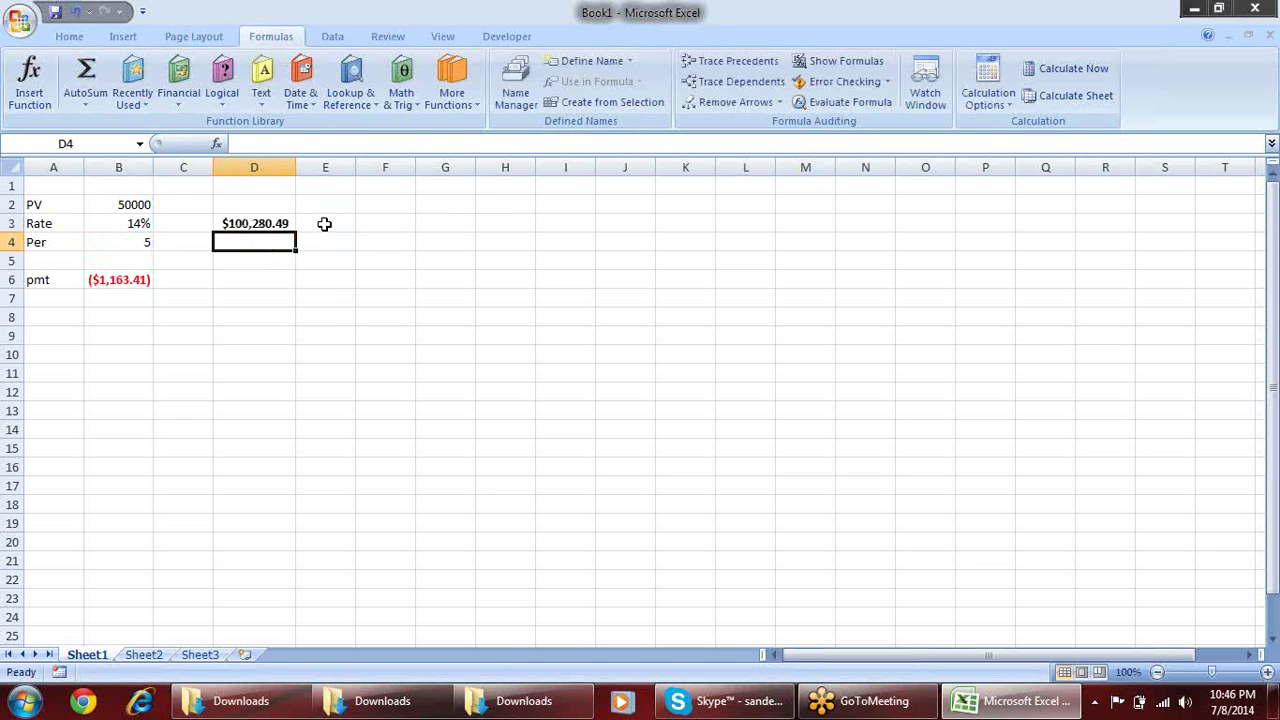
left_click(280, 222)
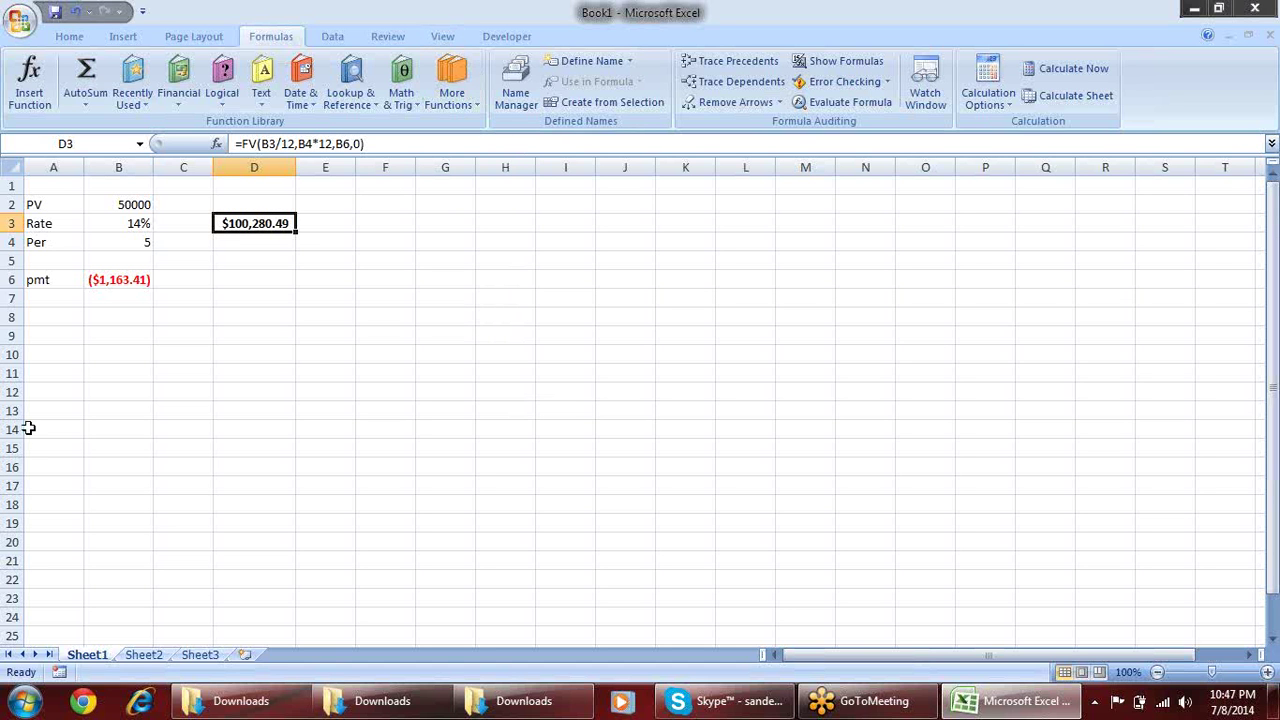
left_click(180, 300)
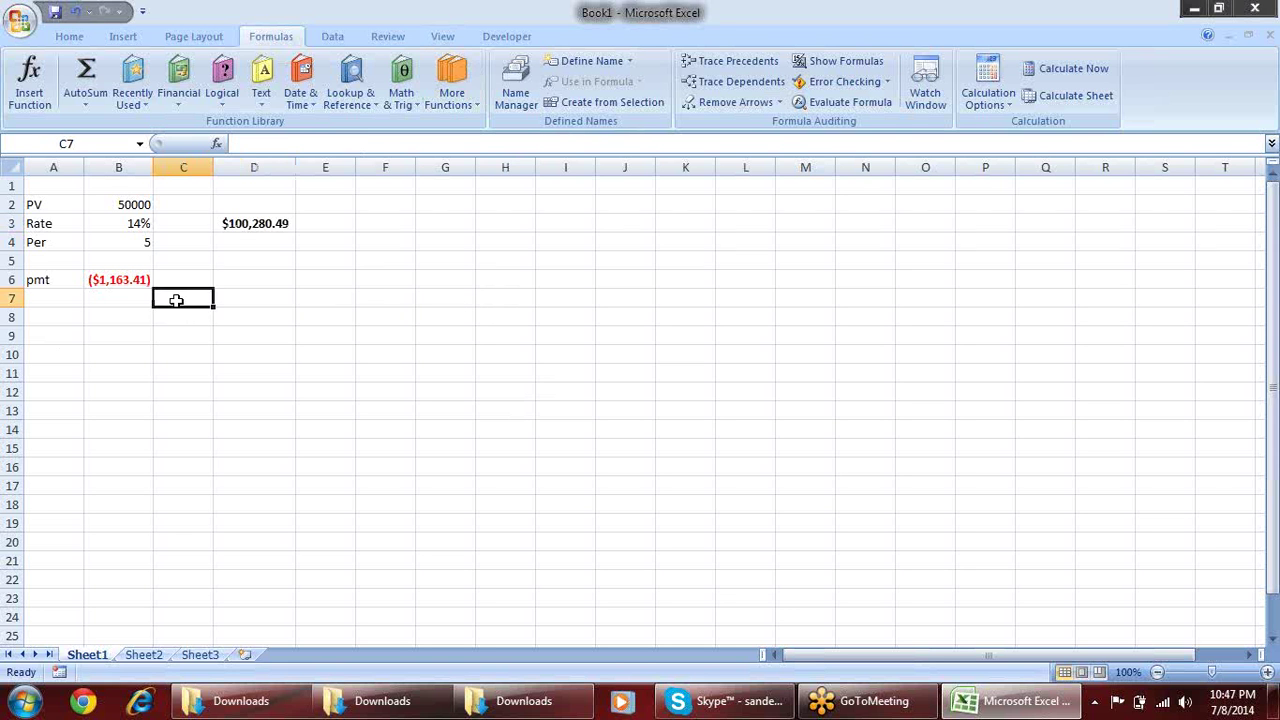
left_click(230, 224)
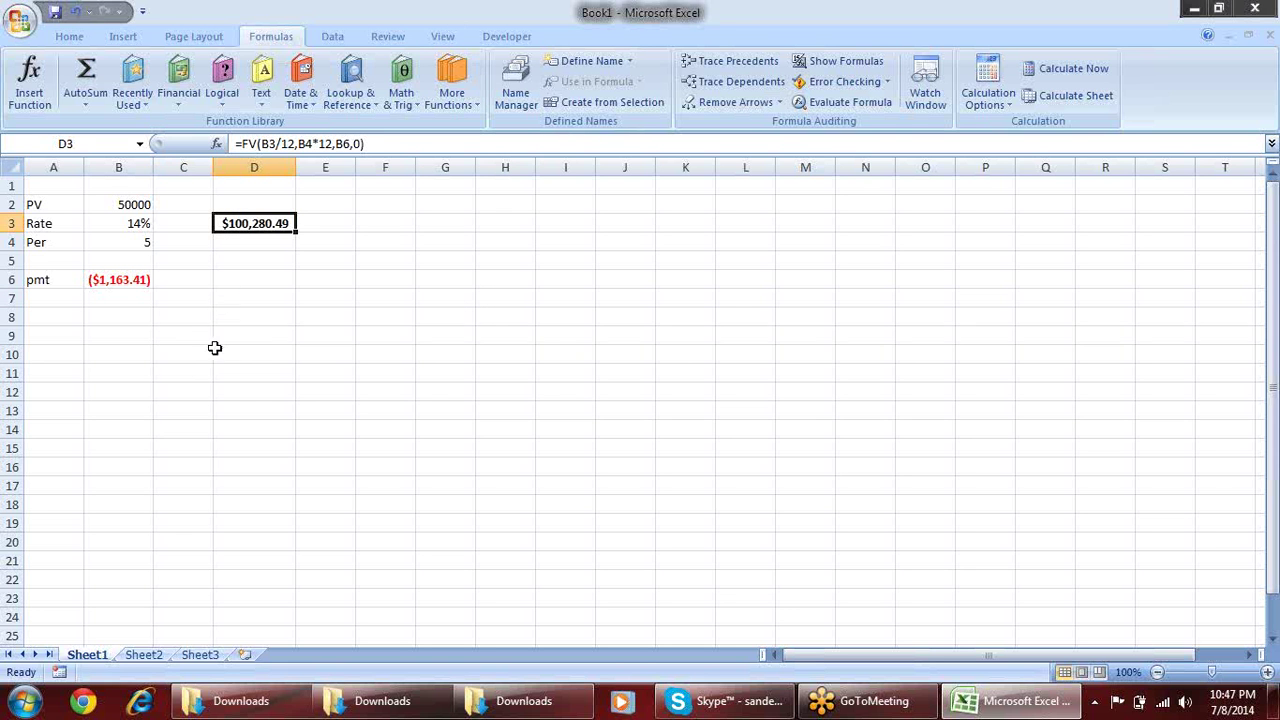
left_click(96, 318)
left_click(70, 321)
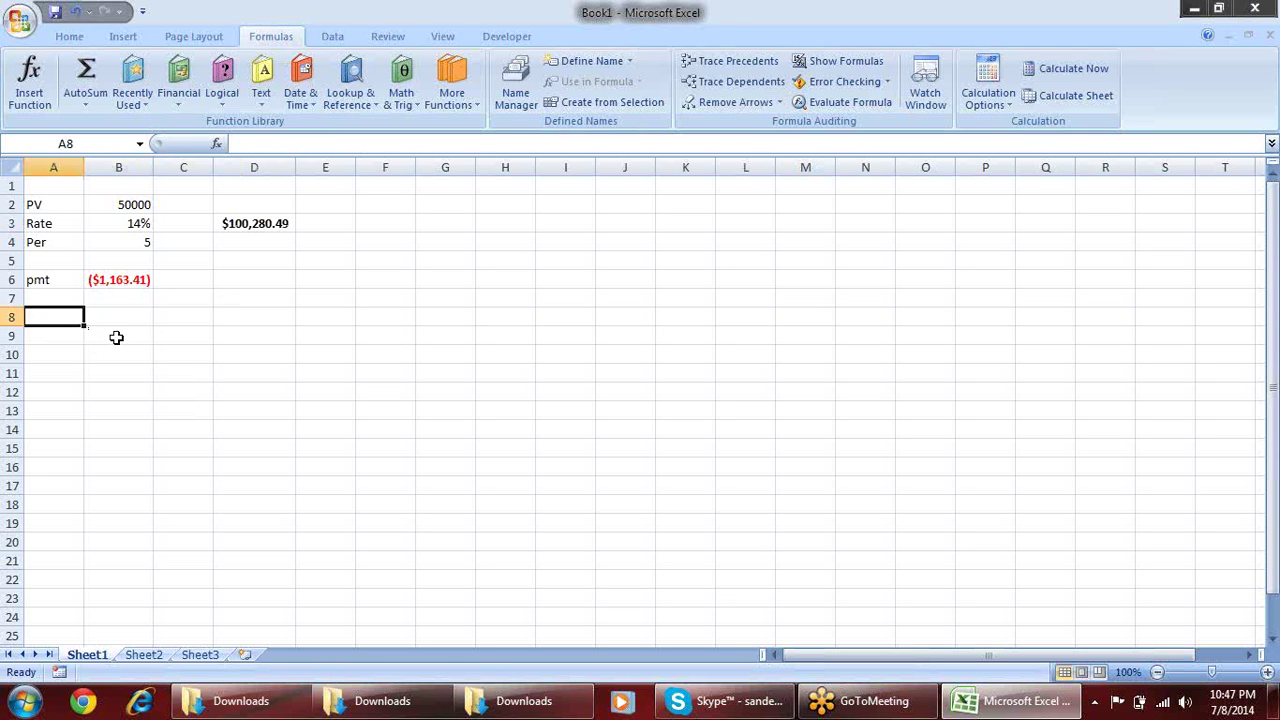
key("Right")
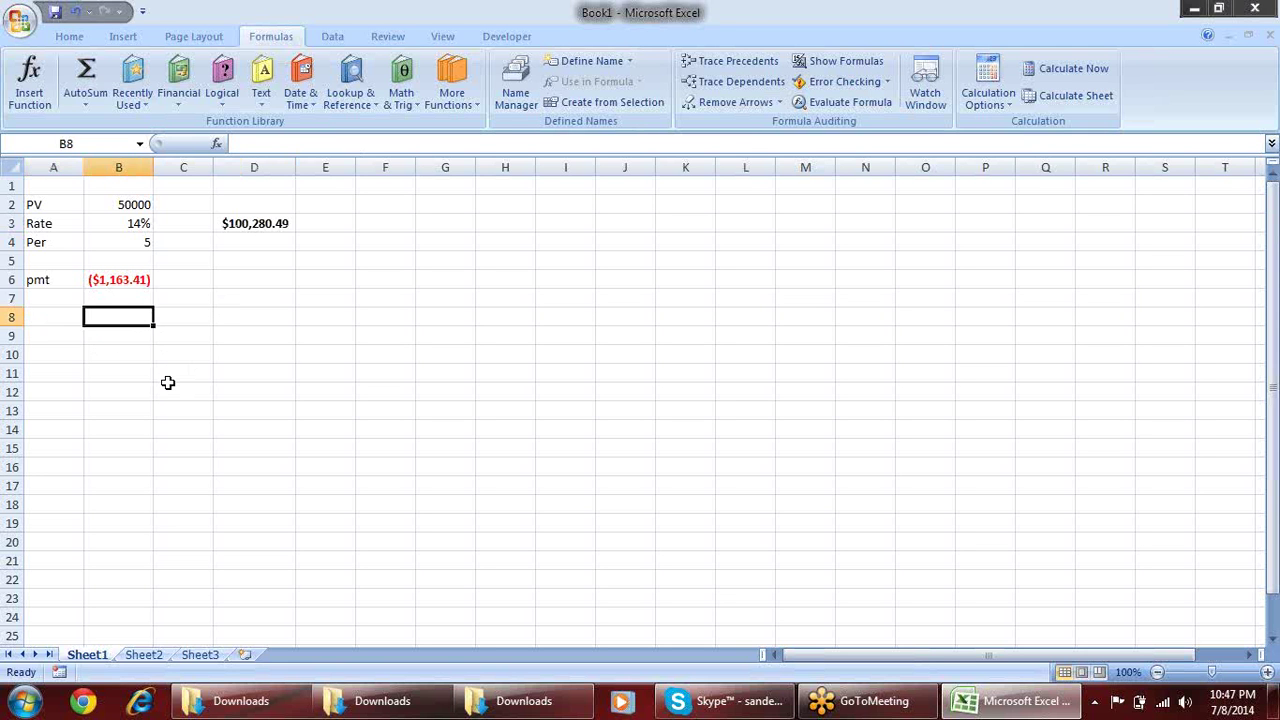
key("Right")
key("Right")
key("Left")
key("Left")
key("Left")
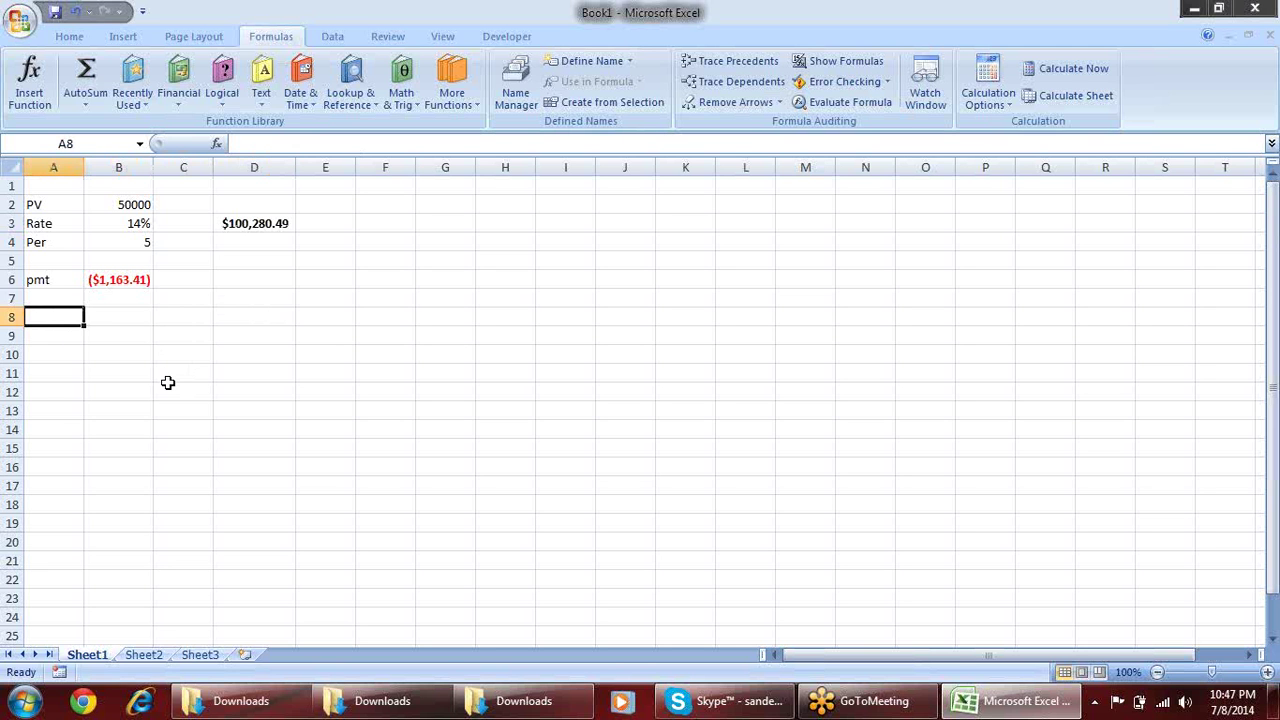
key("Right")
key("Left")
key("Up")
key("Up")
key("Right")
key("Down")
key("Down")
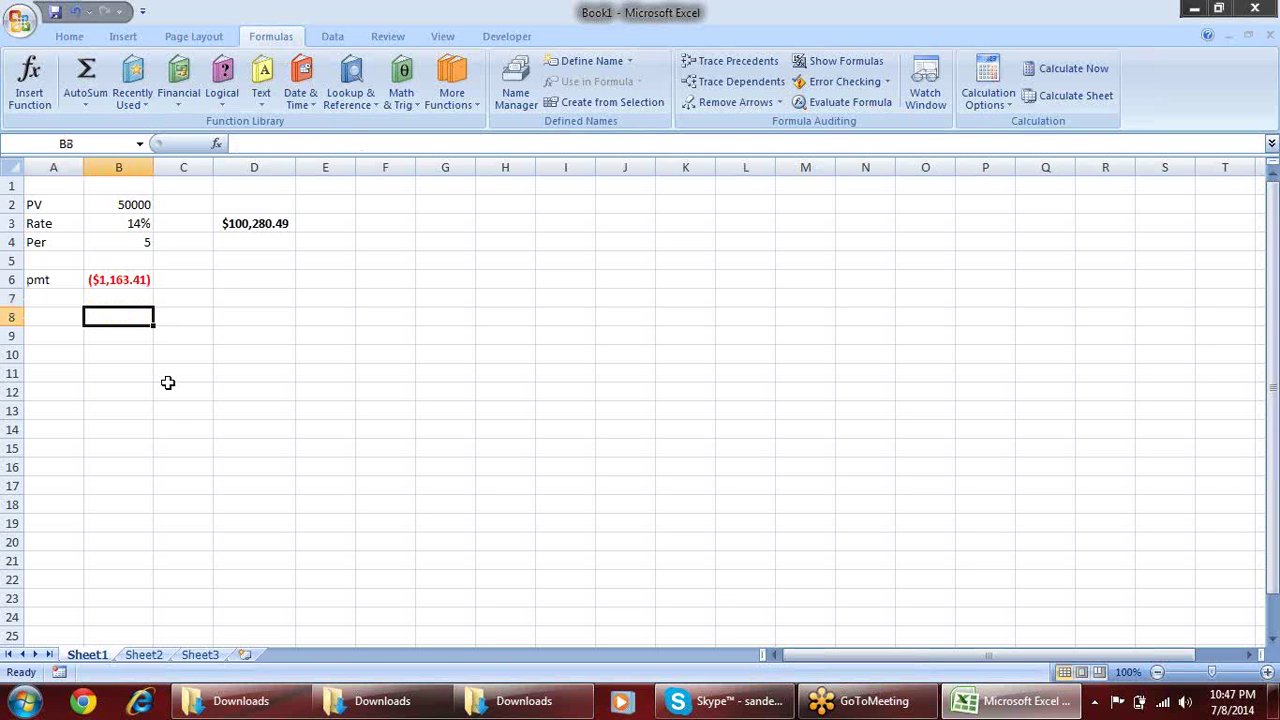
key("Up")
key("Up")
key("Right")
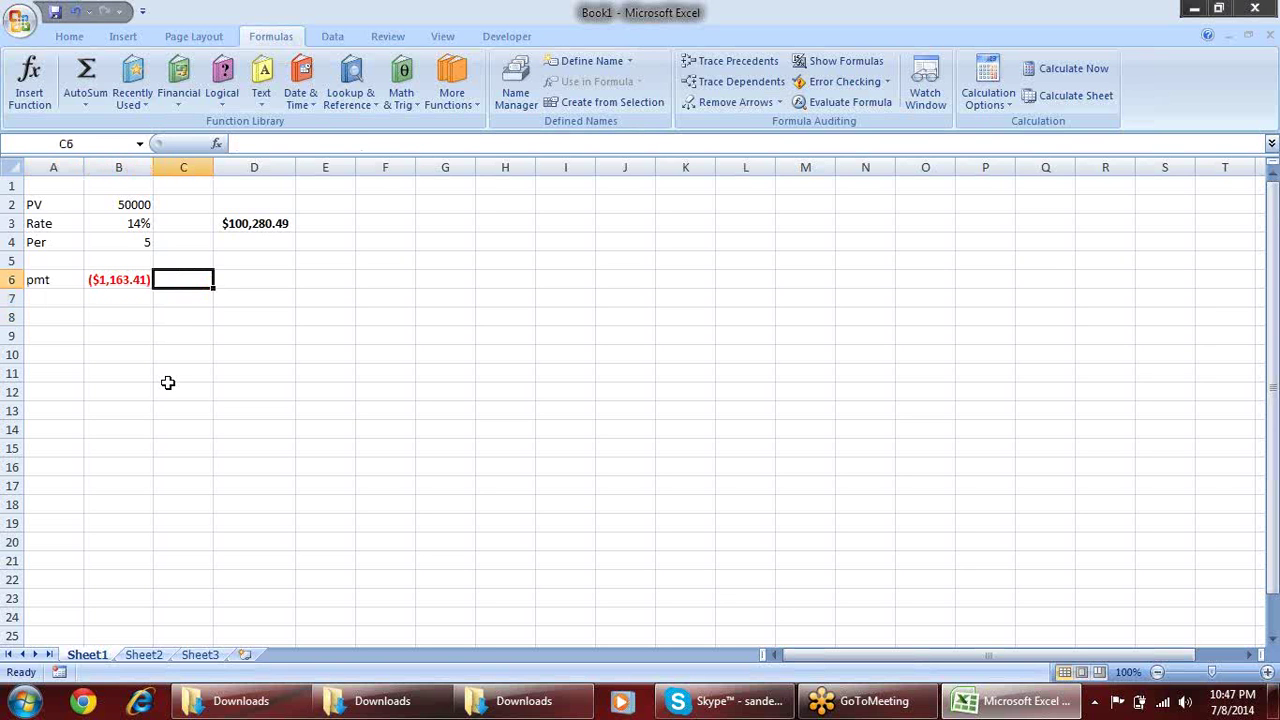
type("=")
key("Left")
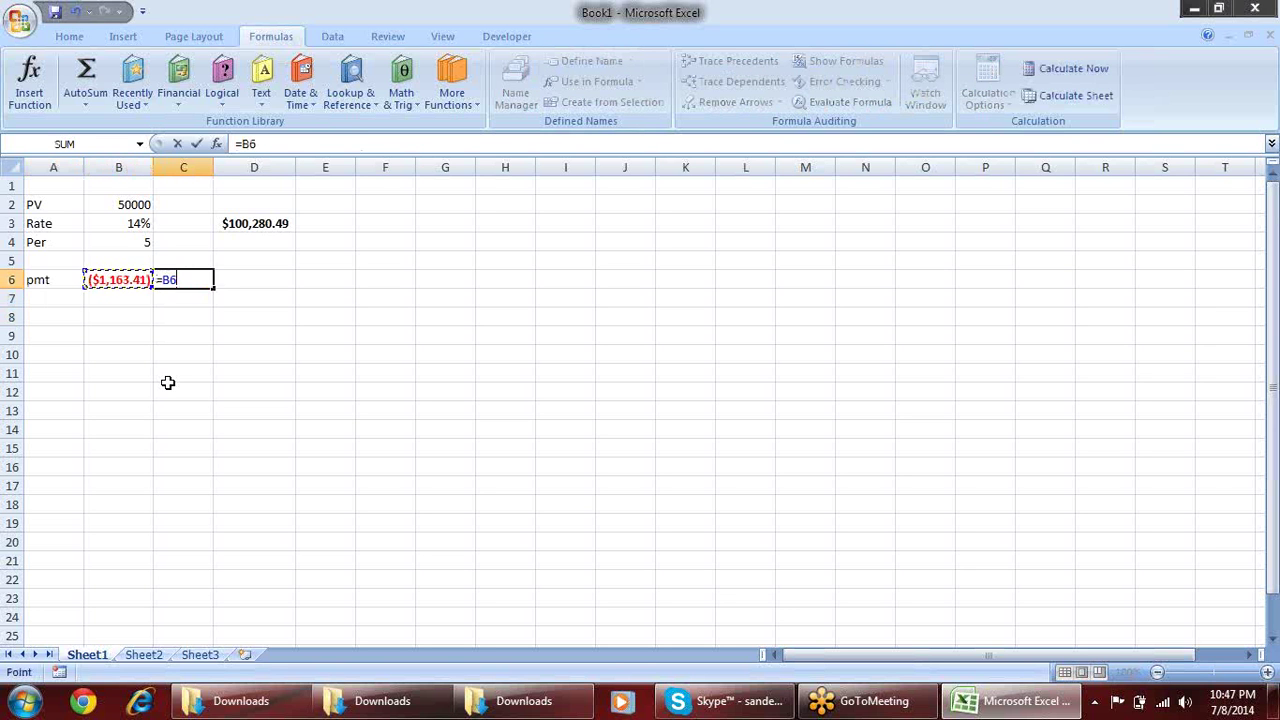
type("*60")
key("Return")
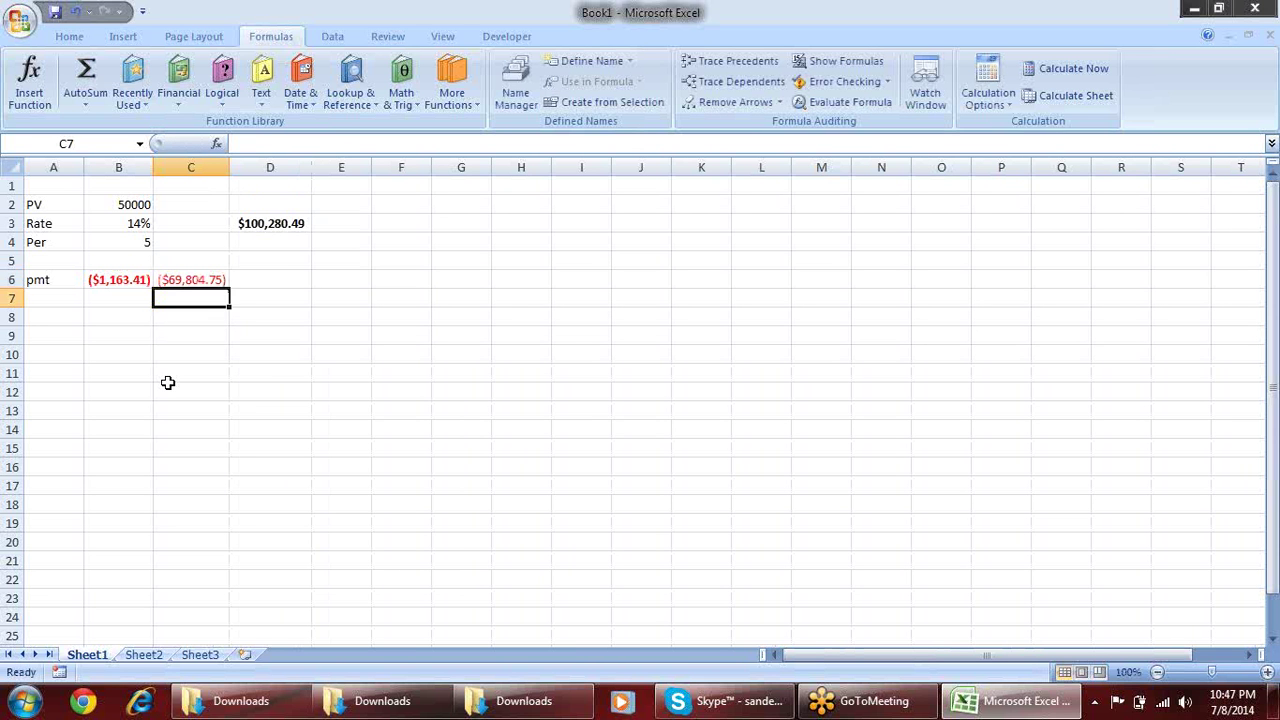
key("Up")
key("Delete")
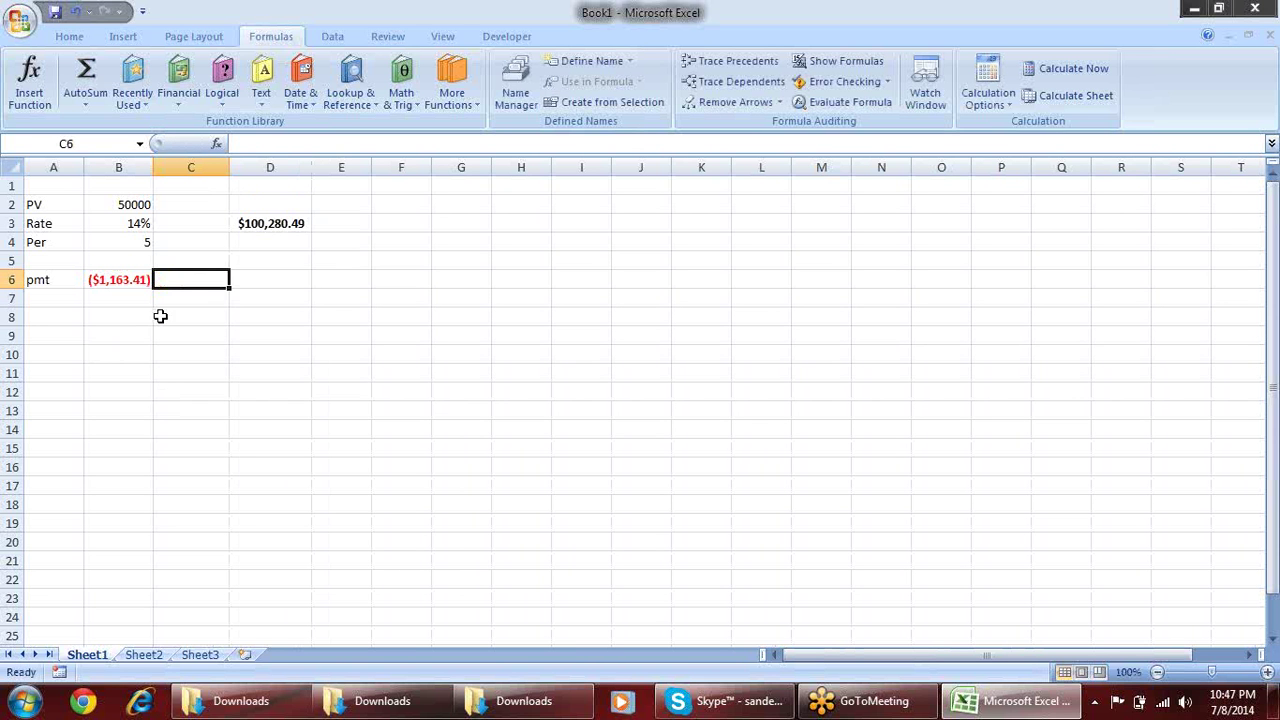
left_click(143, 312)
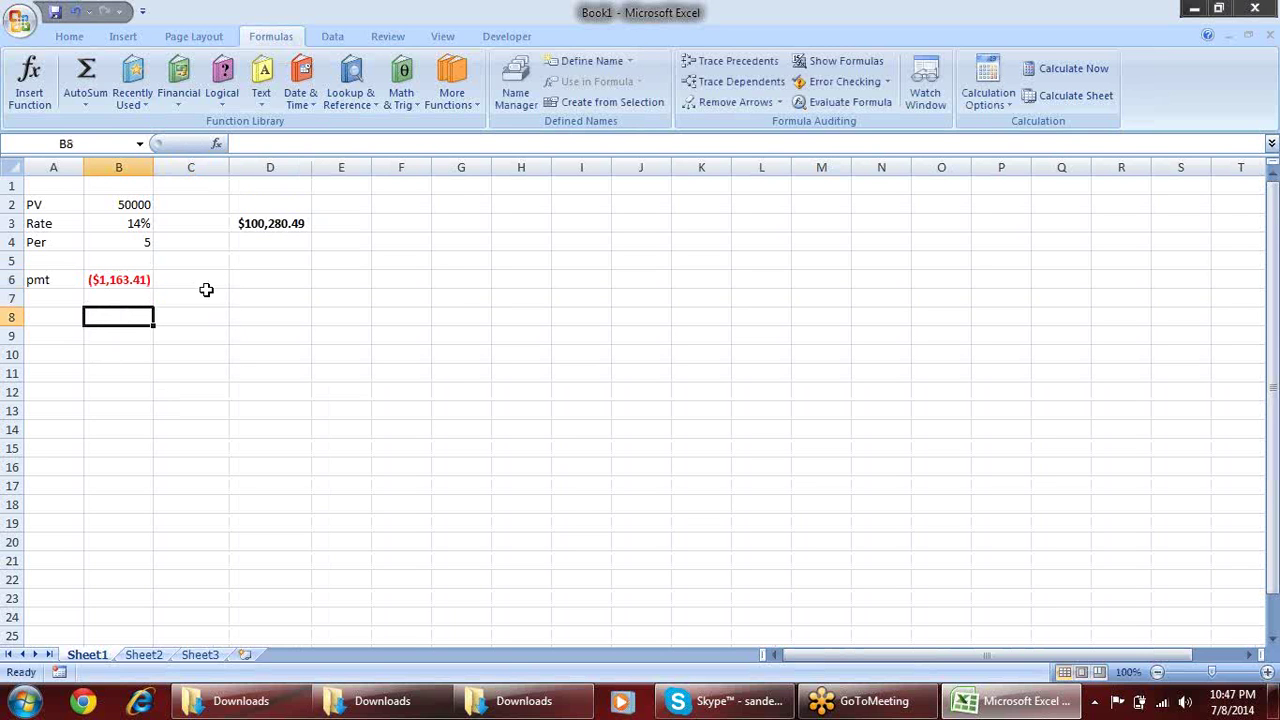
key("Left")
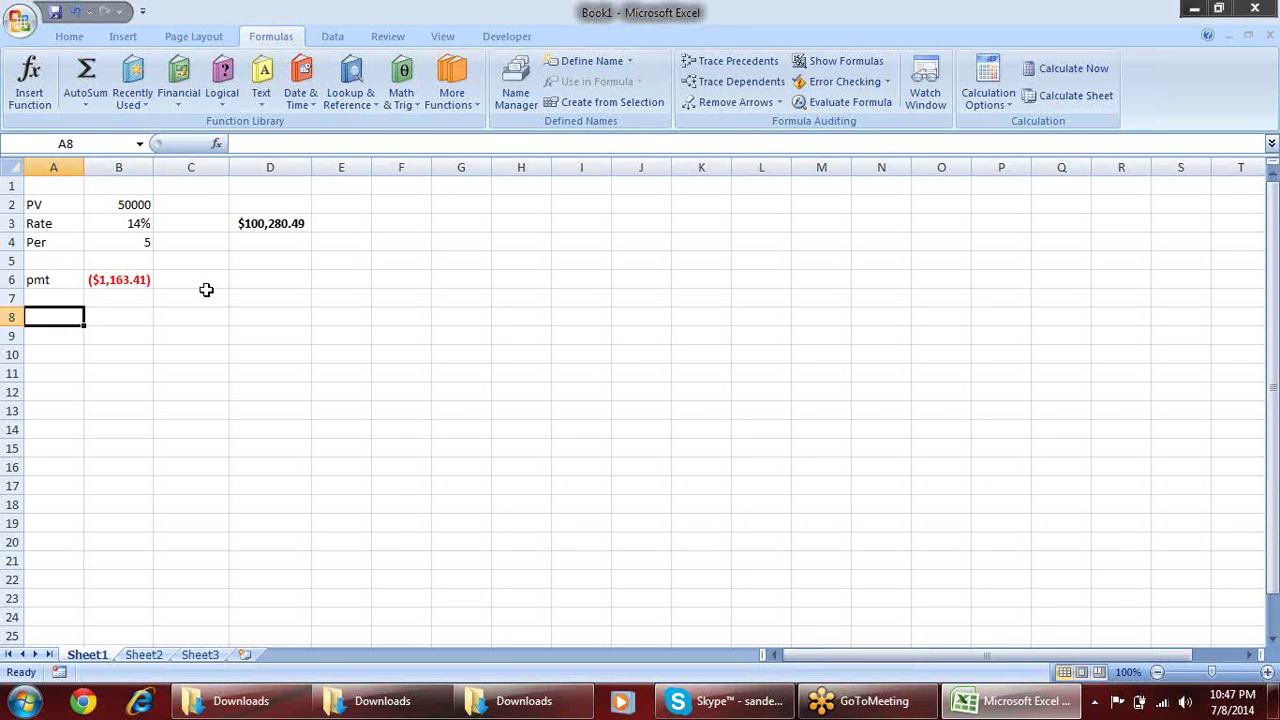
Re-commit the D3 future value formula unchanged
key("Right")
key("Right")
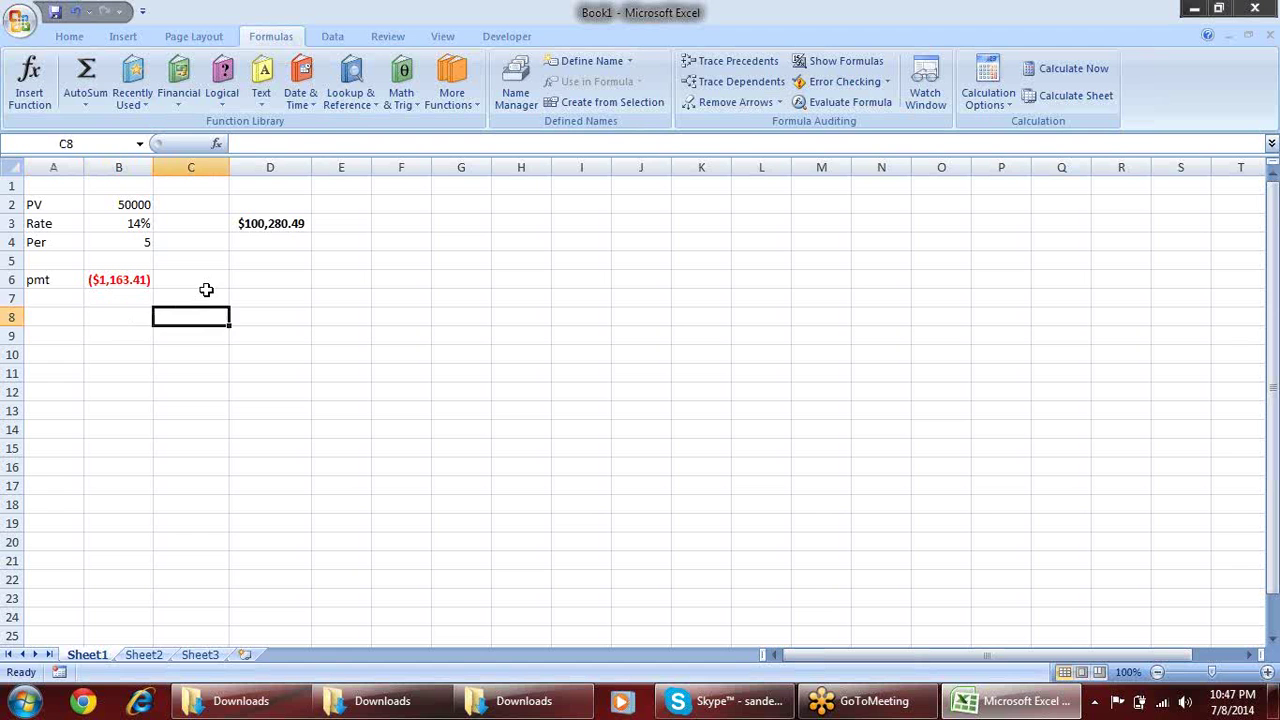
key("Up")
key("Up")
key("Up")
key("Up")
key("Up")
key("Right")
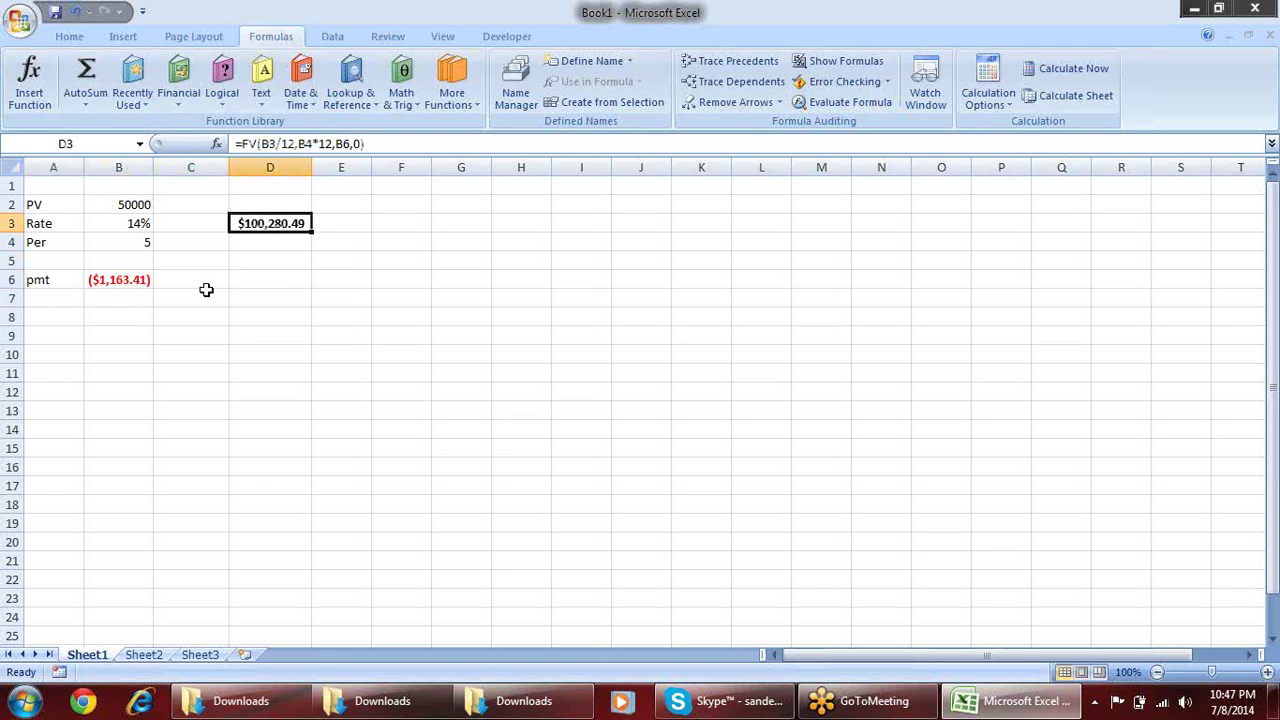
key("F2")
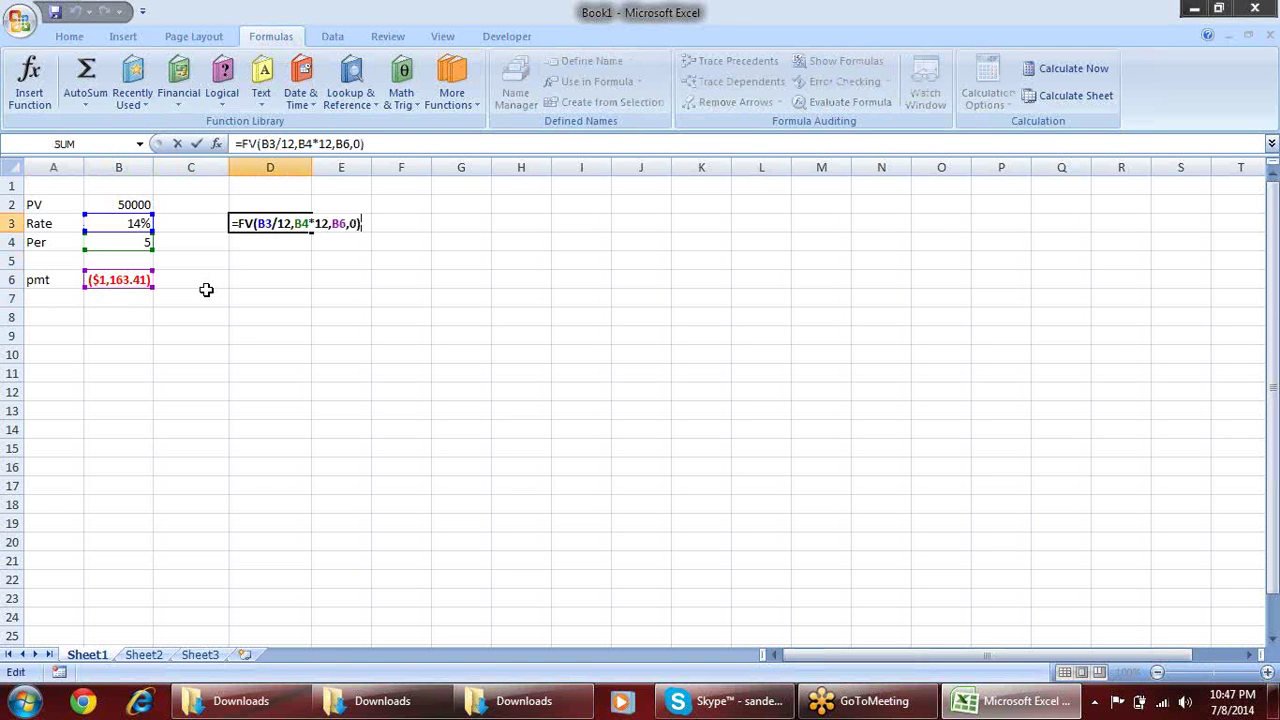
key("Return")
Add a Per heading in A8 and period numbers starting at 1 in A9:A13
key("Down")
key("Down")
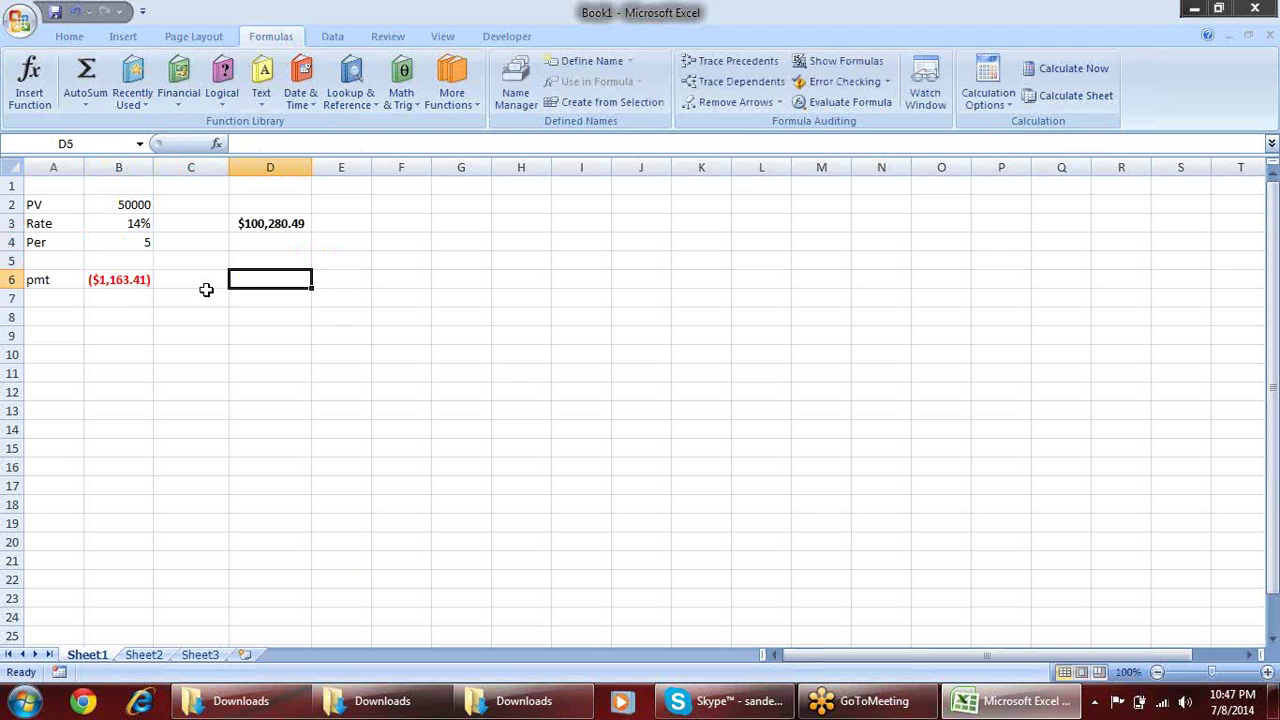
key("Down")
key("Down")
key("Left")
key("Left")
key("Left")
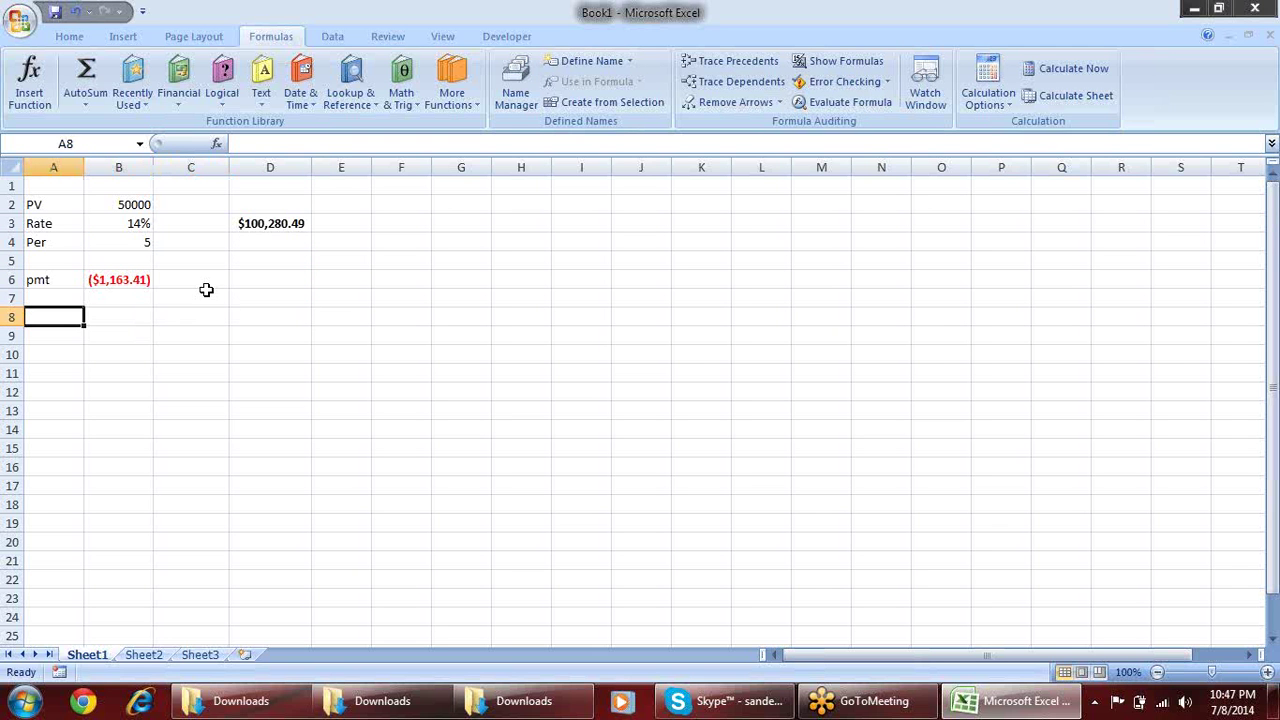
type("Per")
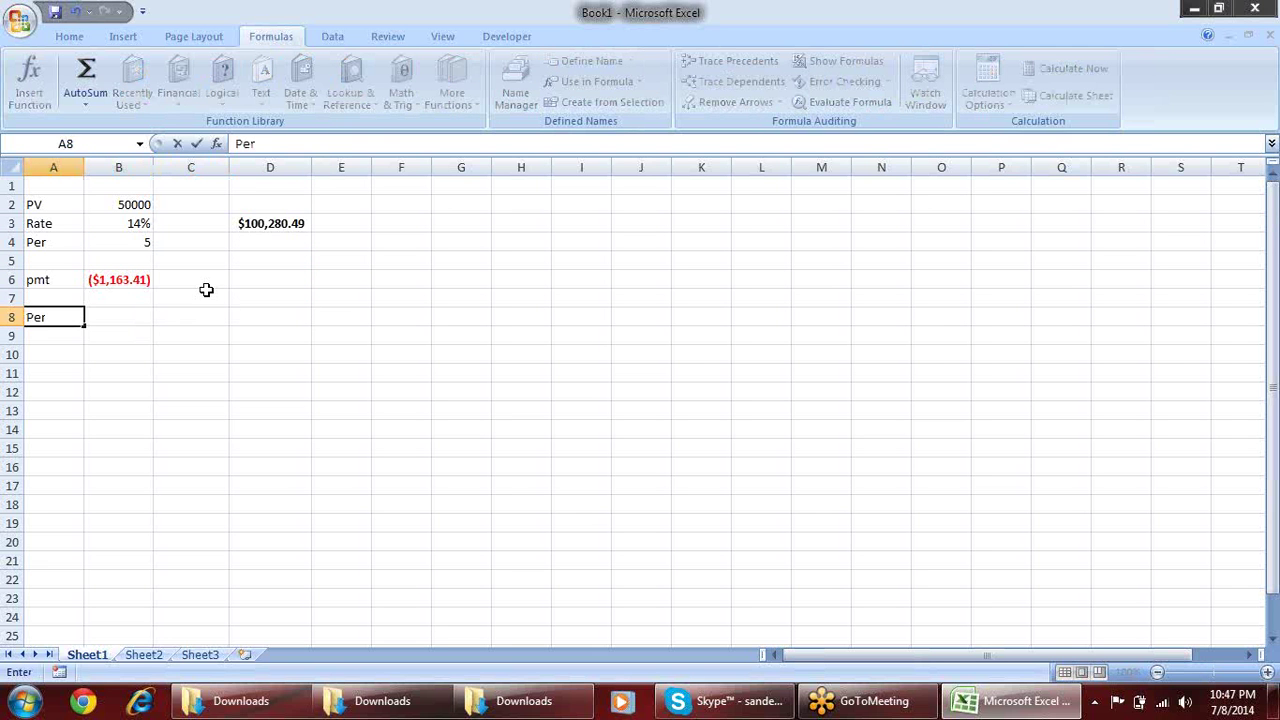
key("Return")
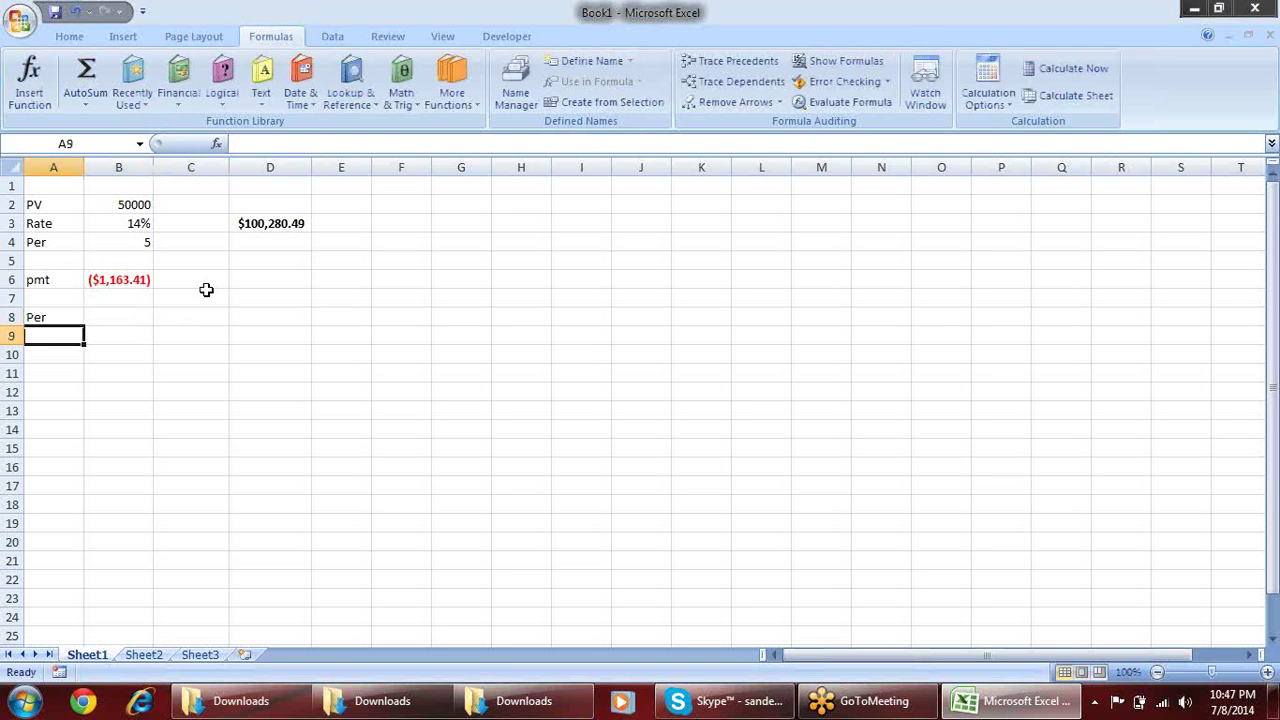
type("1")
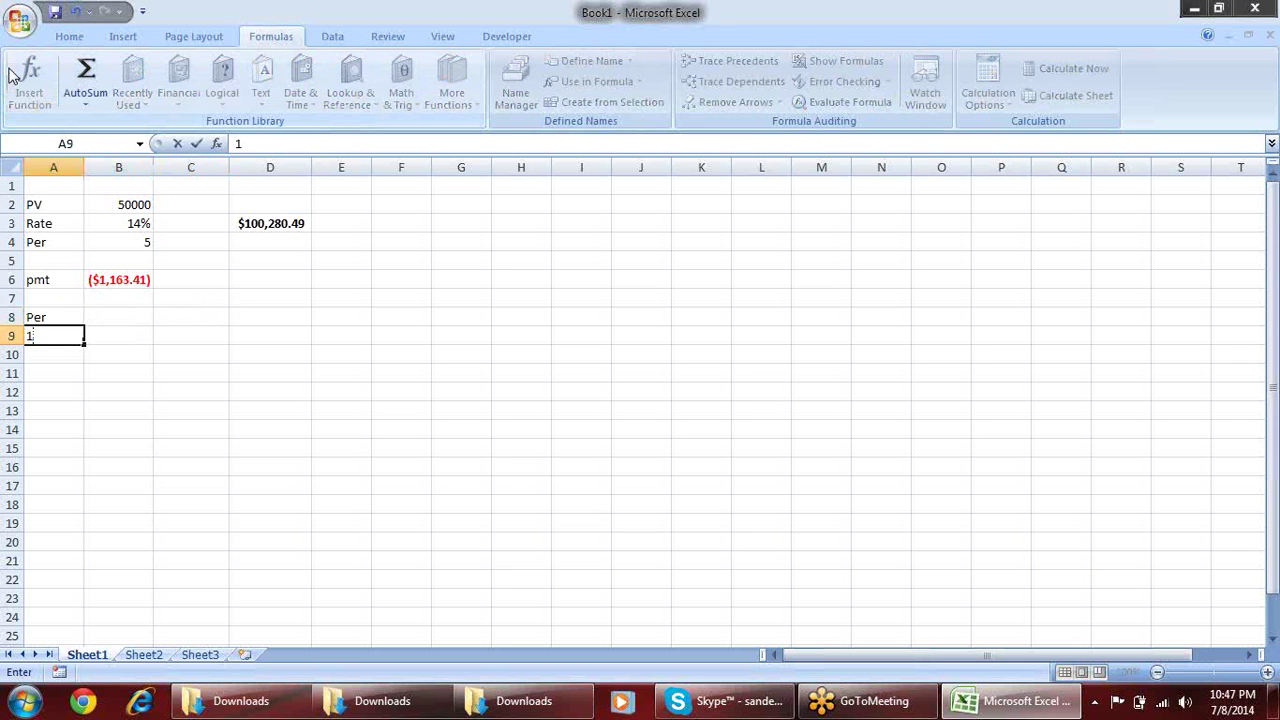
key("Return")
type("2")
key("Return")
type("3")
key("Return")
type("4")
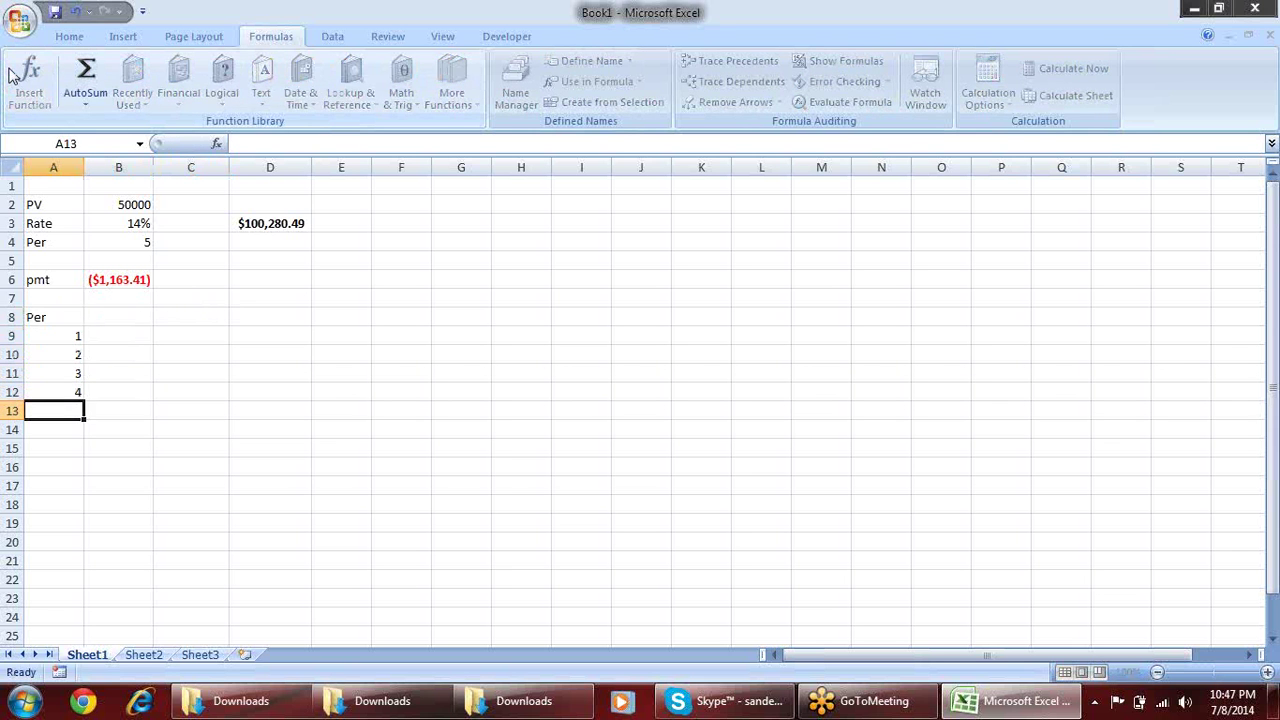
type("5")
key("Return")
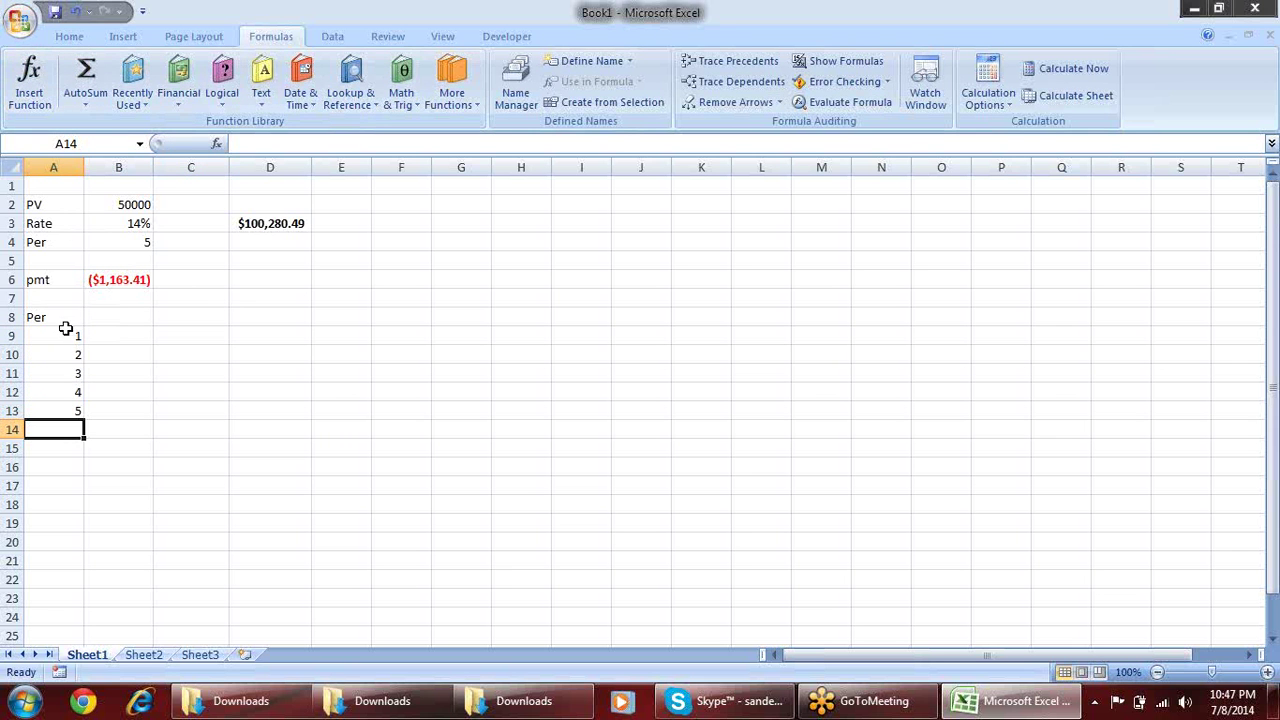
Fill the period series down column A so it reaches 60
mouse_move(65, 328)
left_mouse_down()
mouse_move(72, 410)
mouse_move(29, 139)
left_mouse_up()
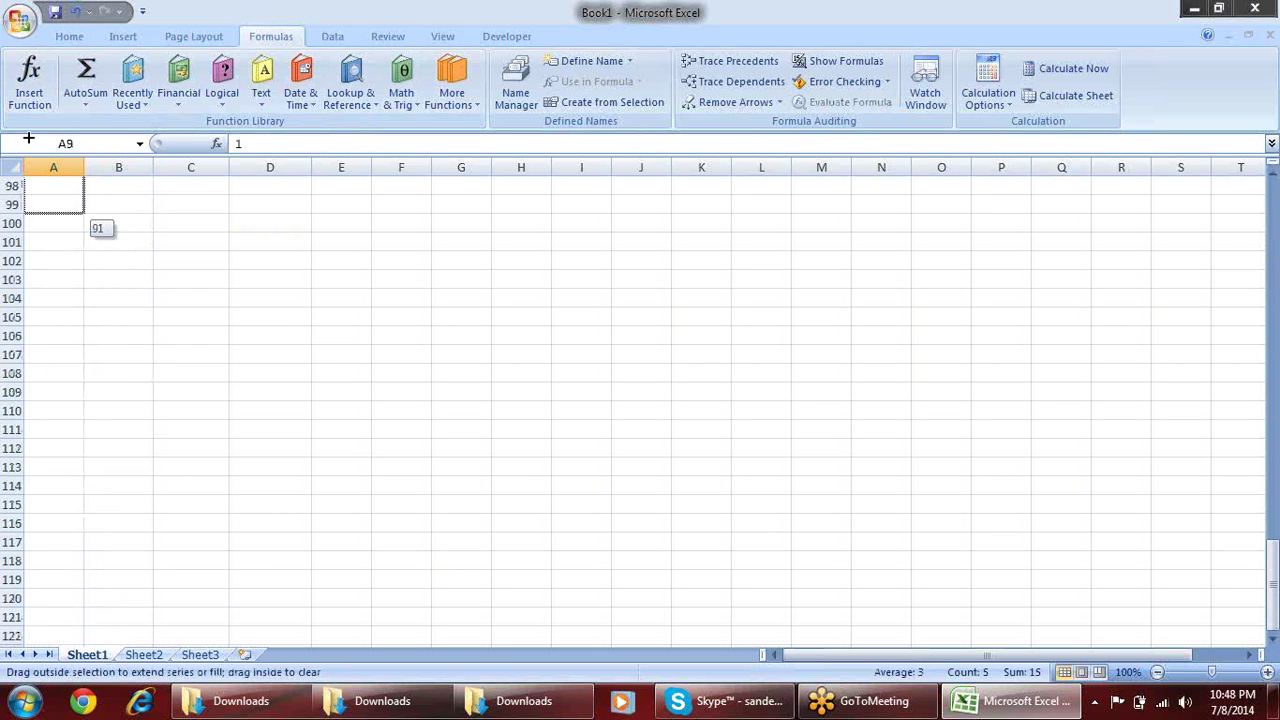
left_click_drag(29, 139, 39, 221)
scroll(114, 366, "up", 8)
scroll(114, 364, "up", 7)
scroll(113, 340, "up", 7)
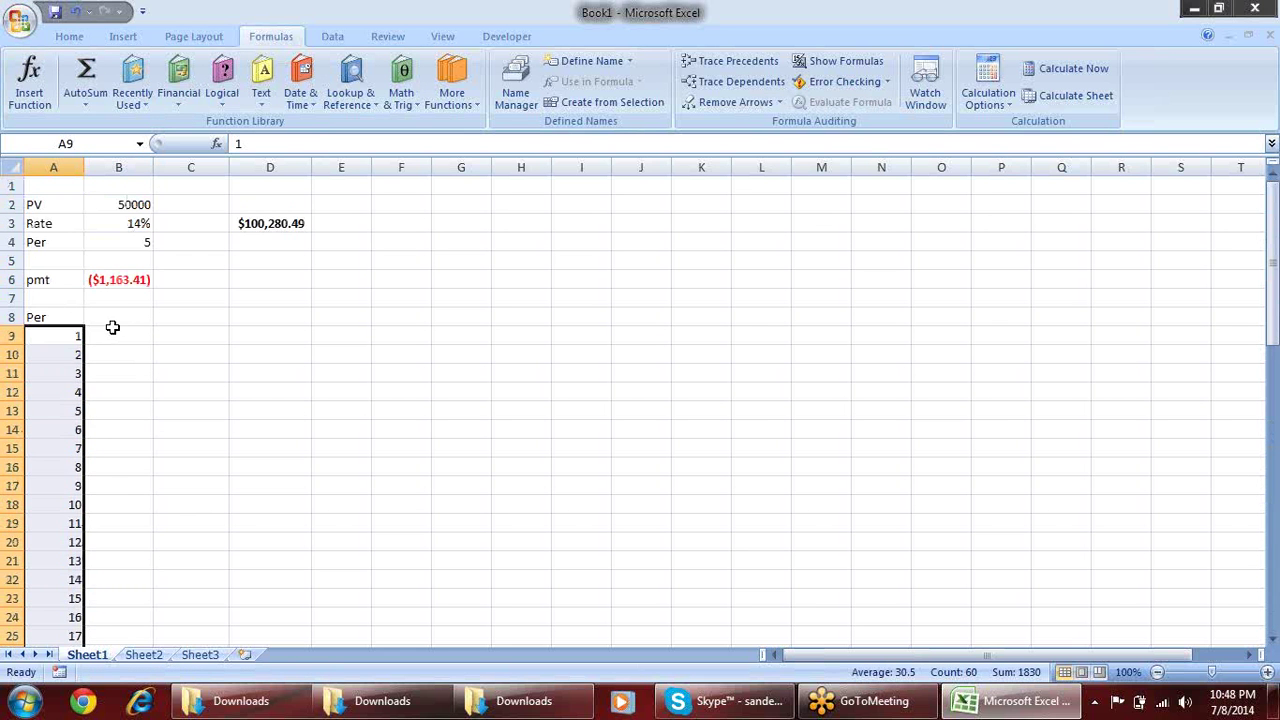
left_click(131, 317)
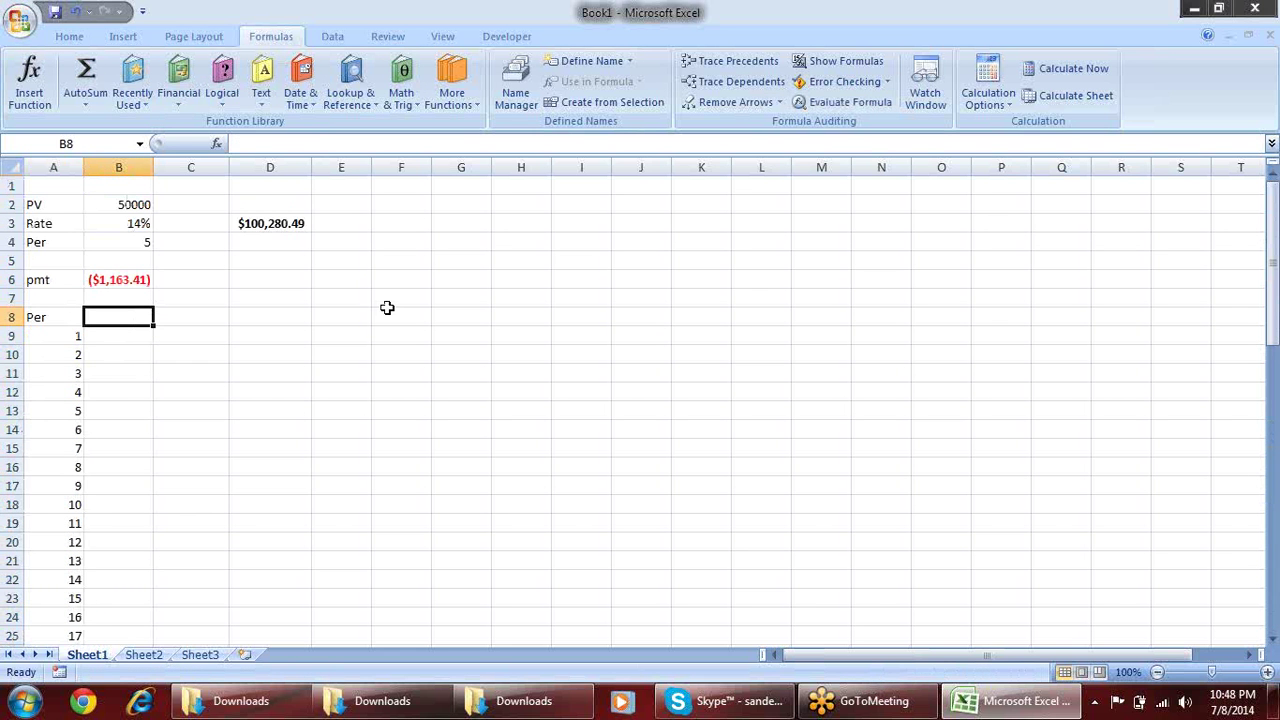
Enter the headings Principal in B8 and Interest in C8
type("Pr")
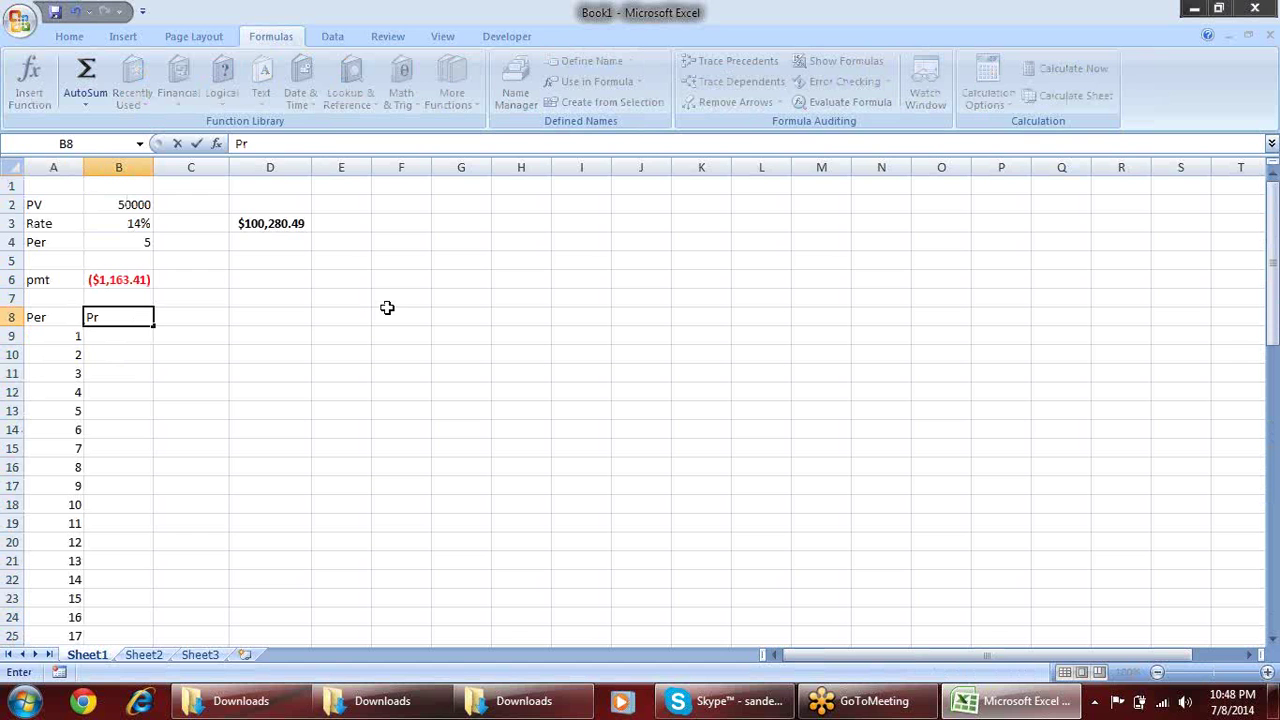
type("incipl")
type("al")
key("Tab")
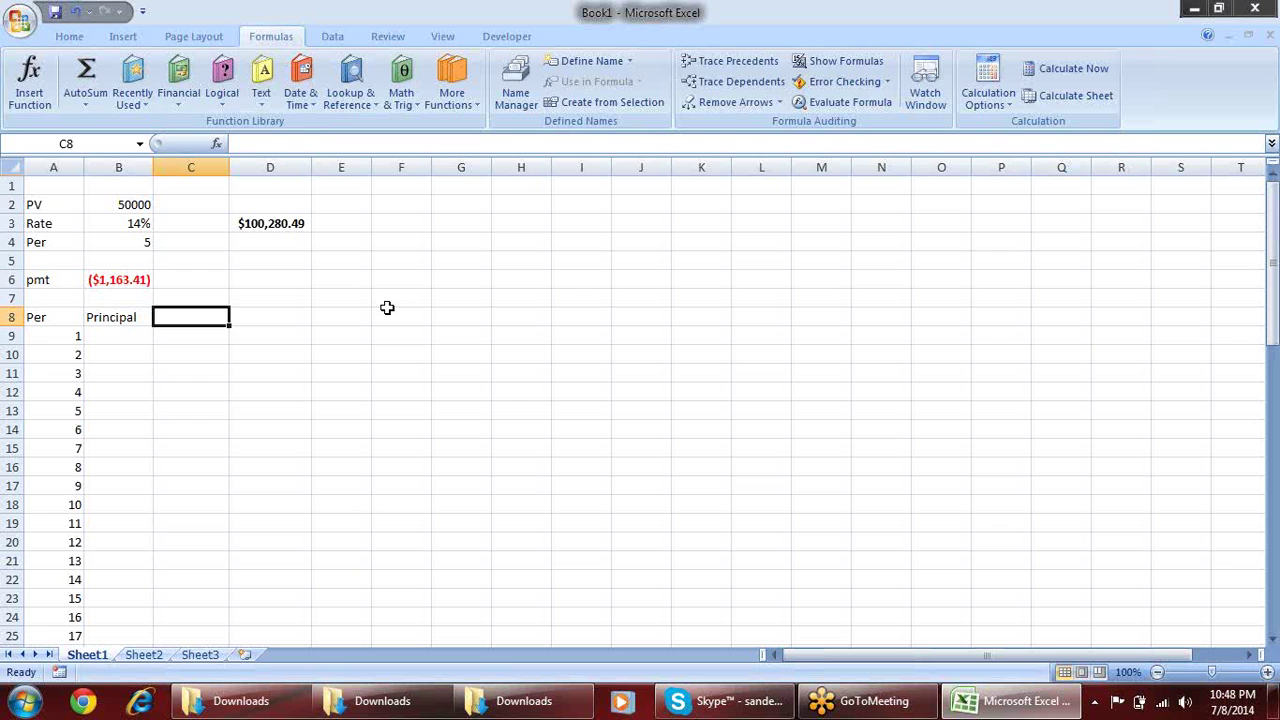
type("Inter")
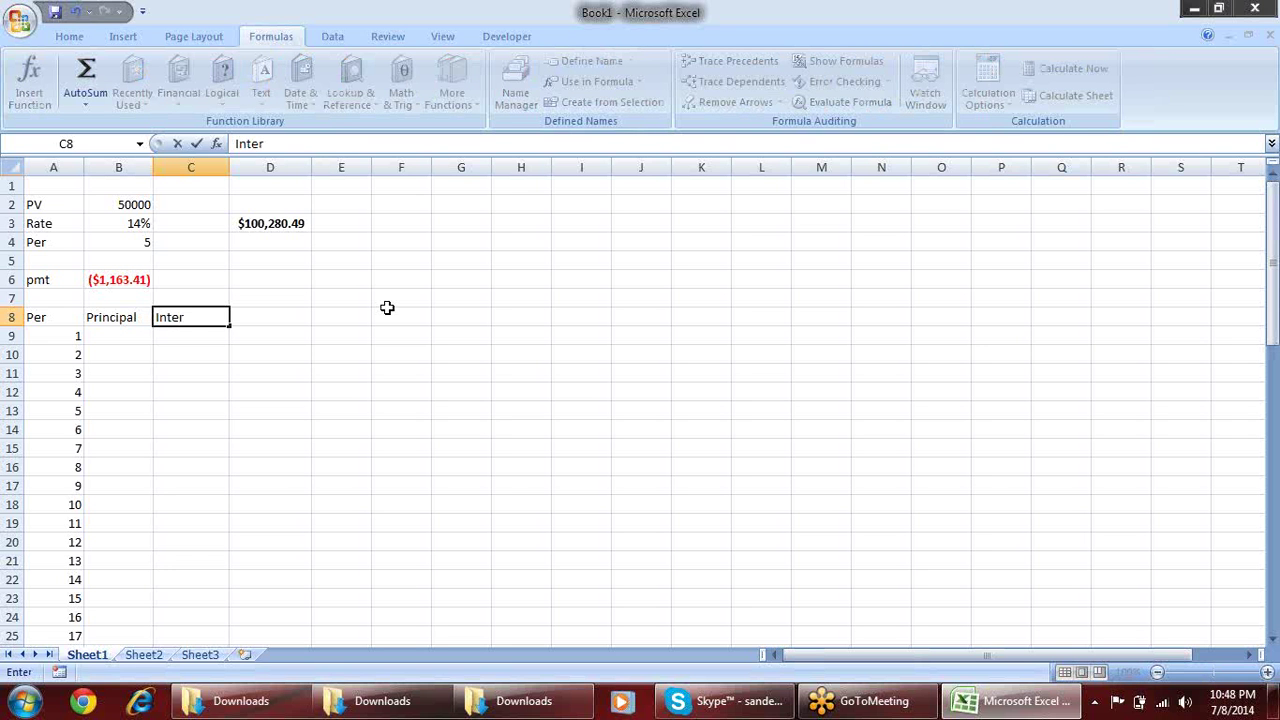
type("est")
key("Return")
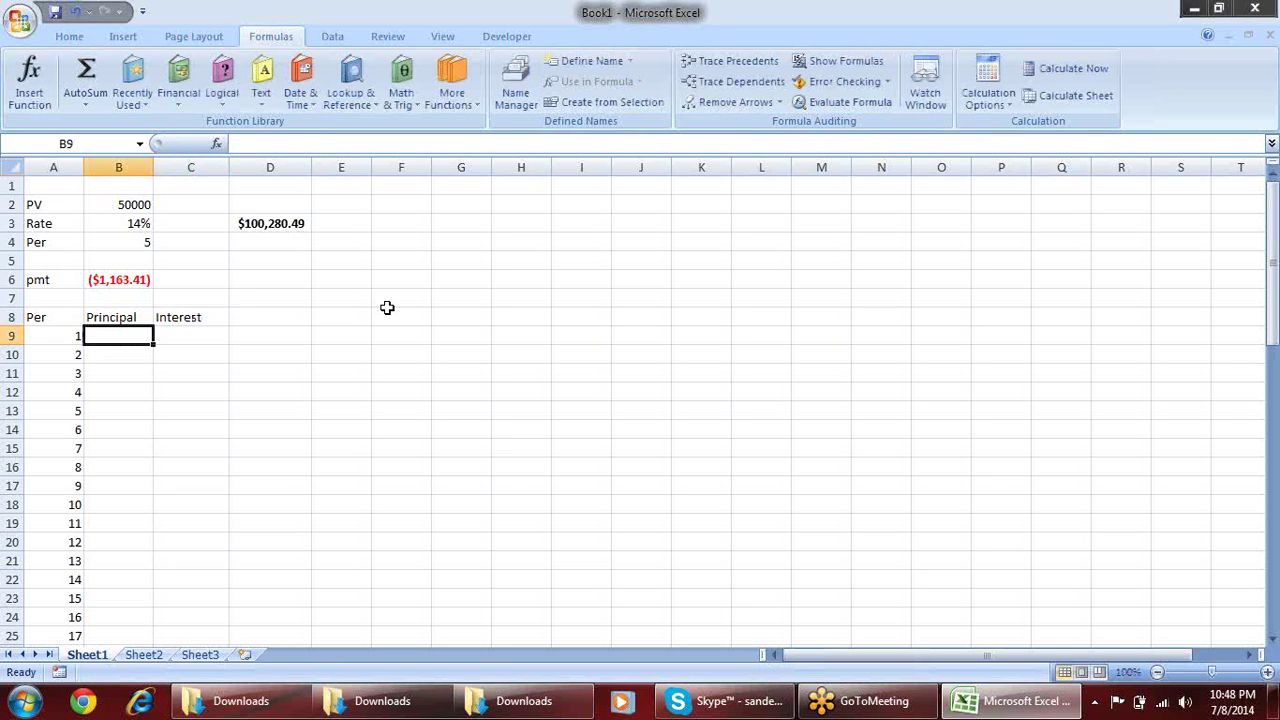
left_click(304, 315)
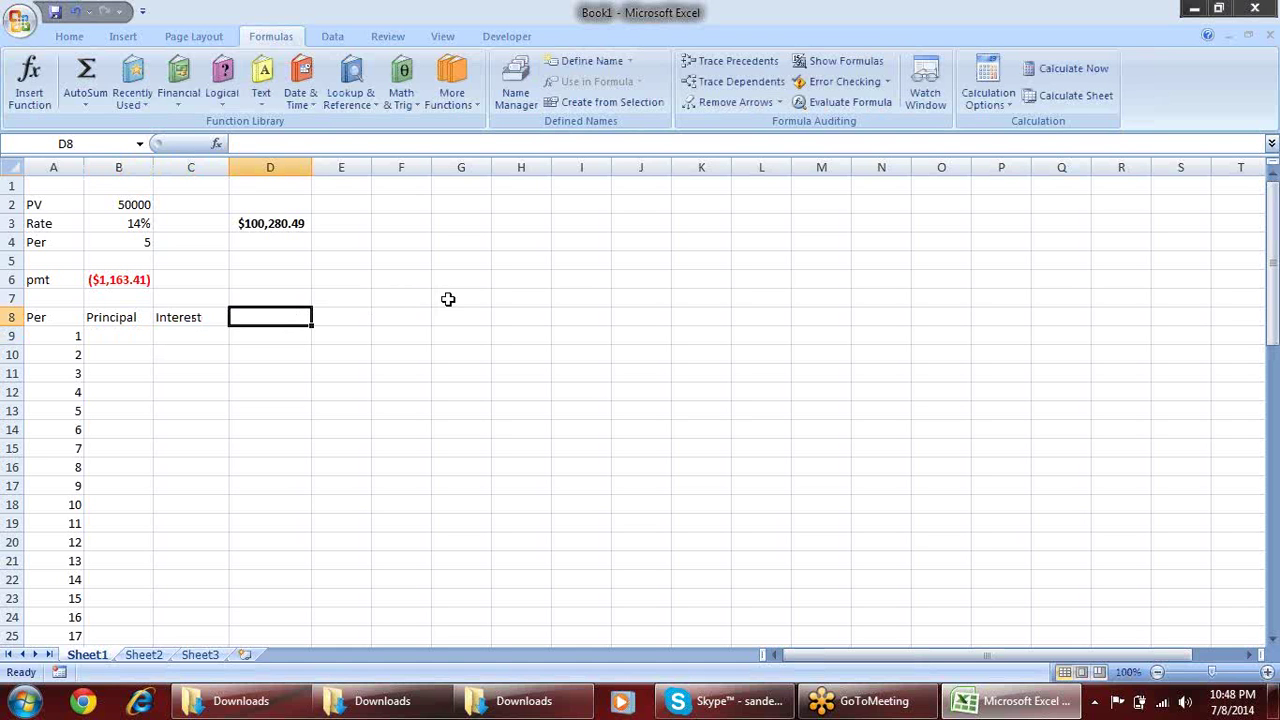
left_click(100, 280)
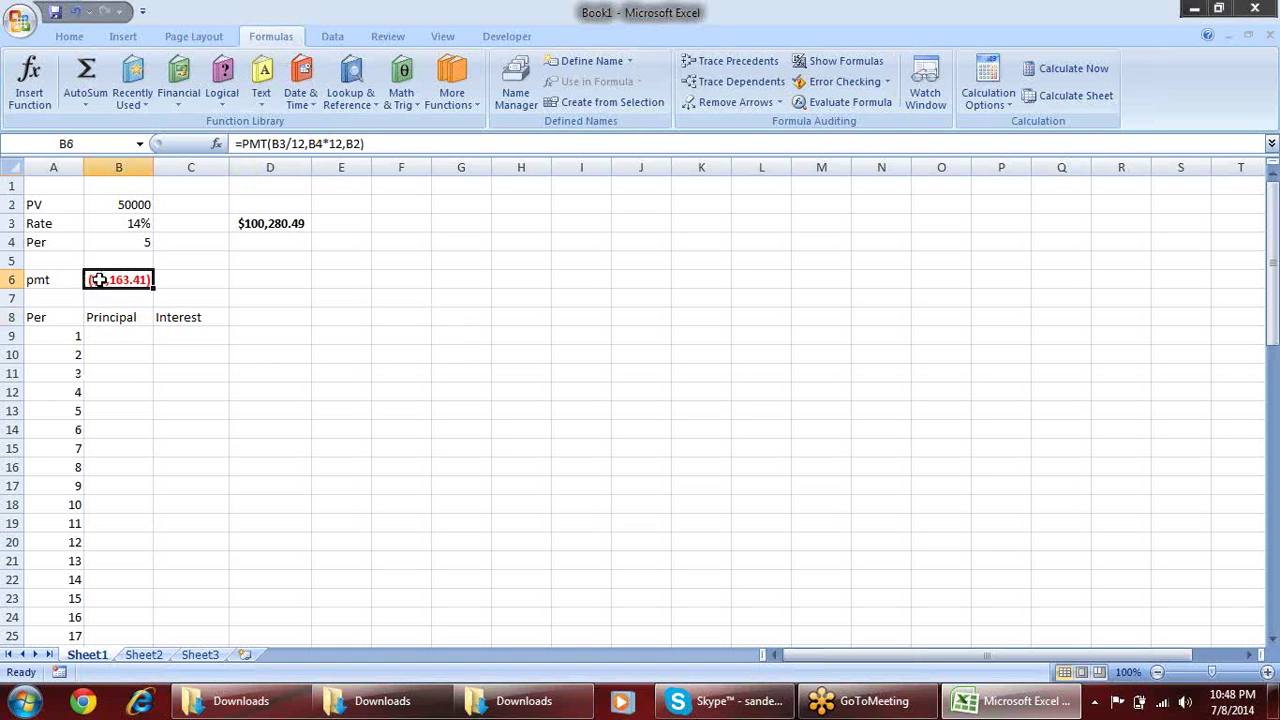
left_click(240, 144)
type("ABS")
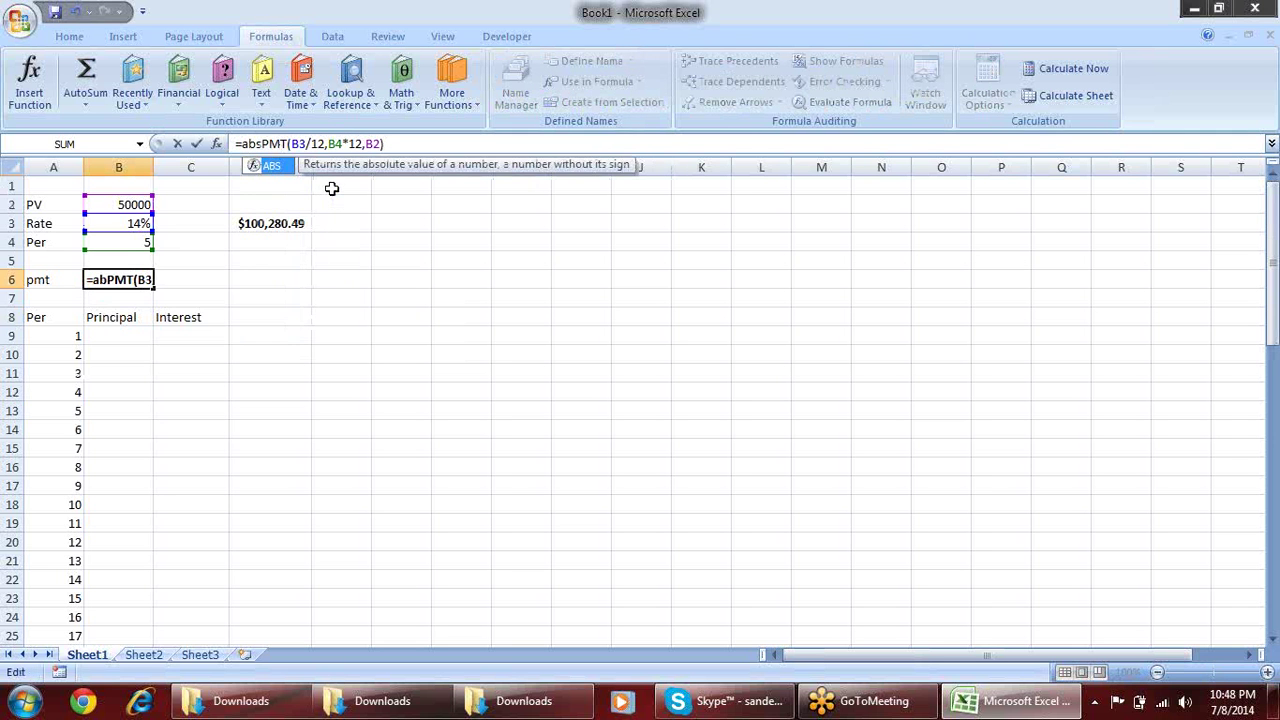
type("(")
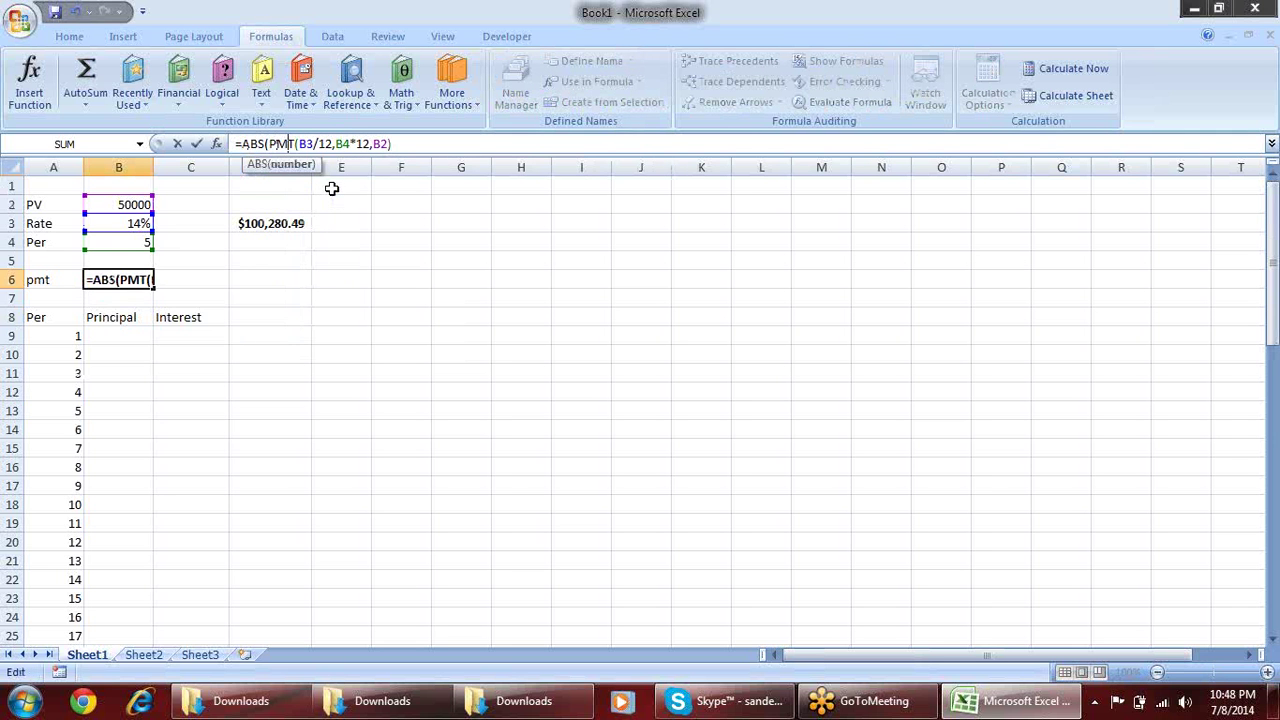
key("Right")
key("Right")
key("Right")
key("Right")
key("Right")
key("Right")
type(")")
key("Return")
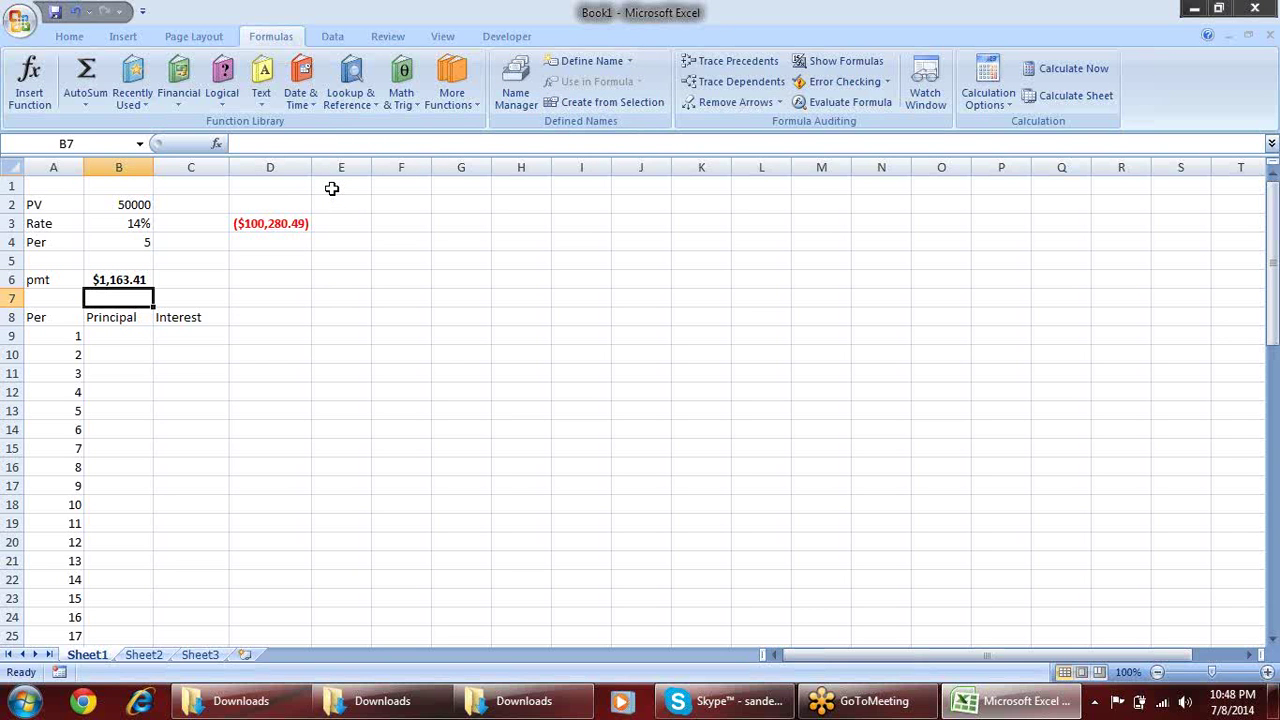
key("Up")
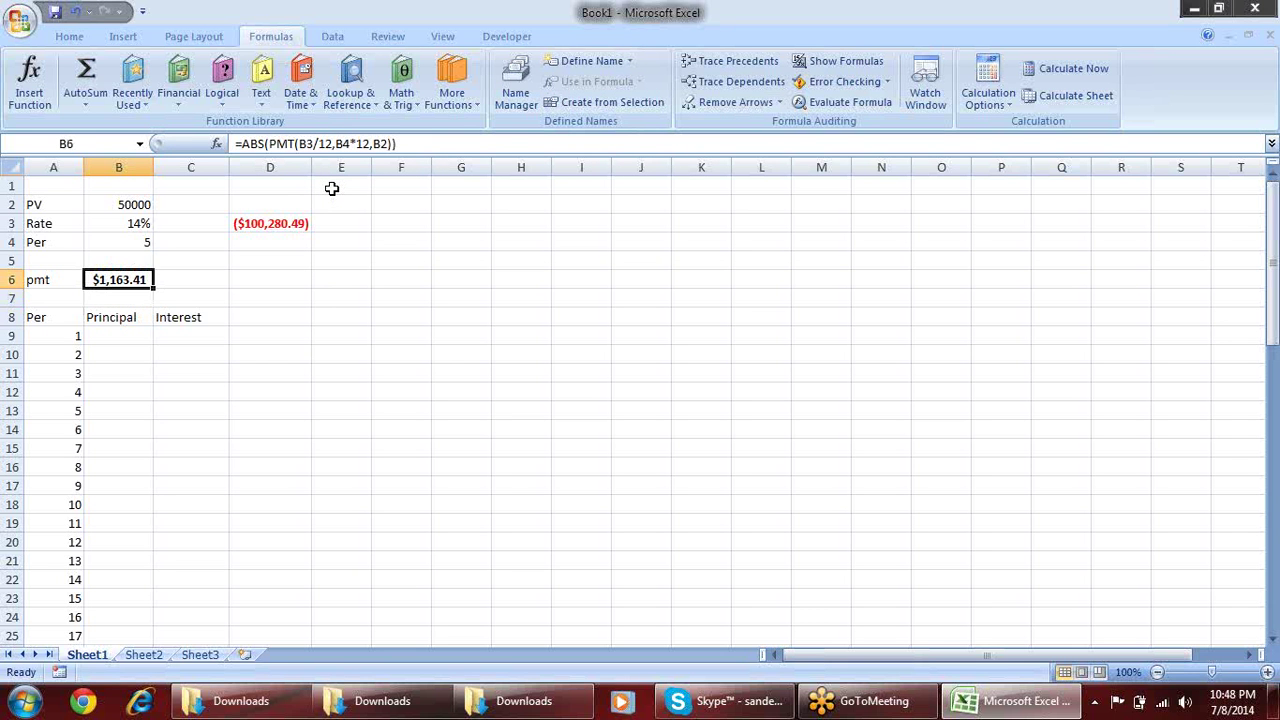
key("F2")
key("Left")
key("Left")
key("Left")
key("Left")
key("Left")
key("Left")
key("Left")
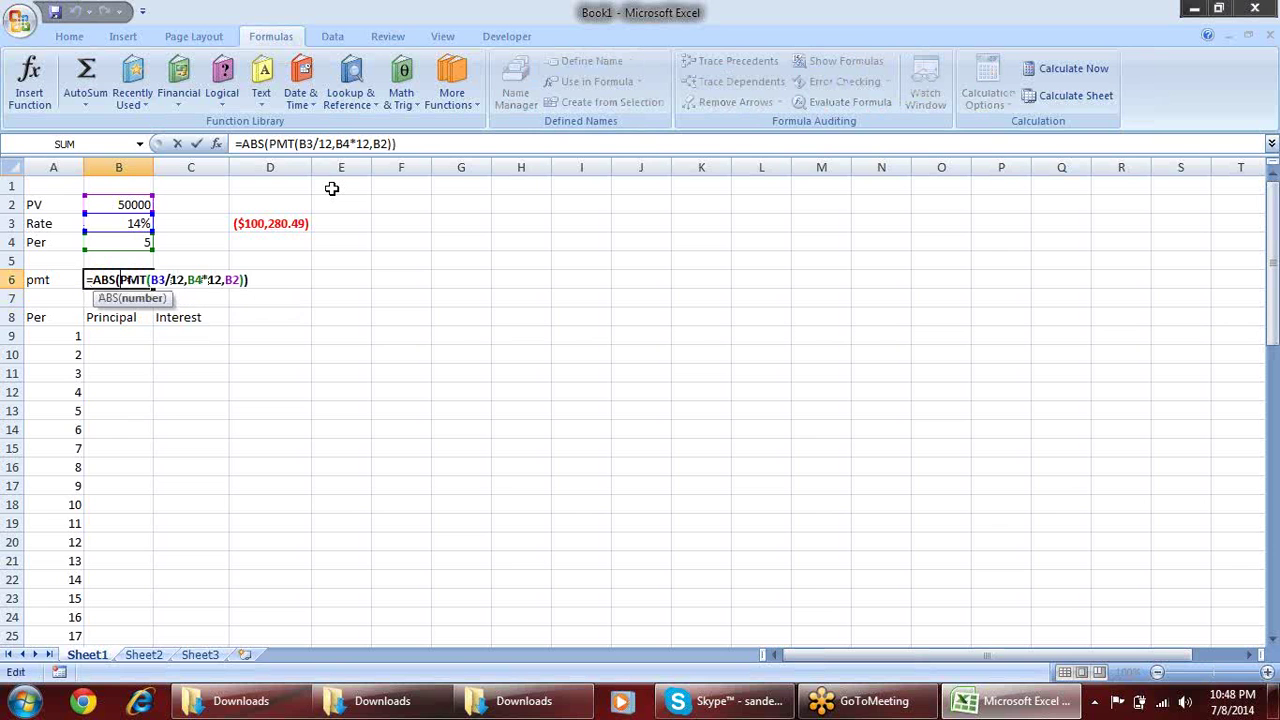
key("BackSpace")
key("BackSpace")
key("BackSpace")
key("BackSpace")
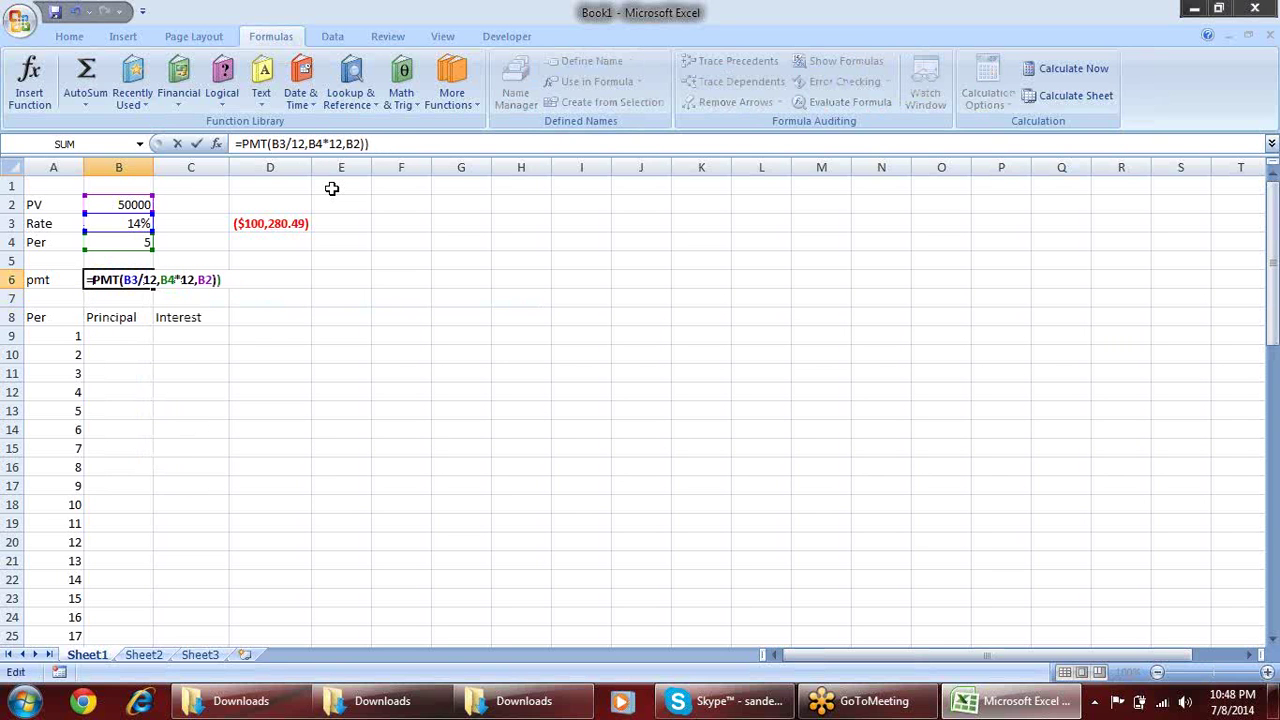
key("End")
key("BackSpace")
key("Return")
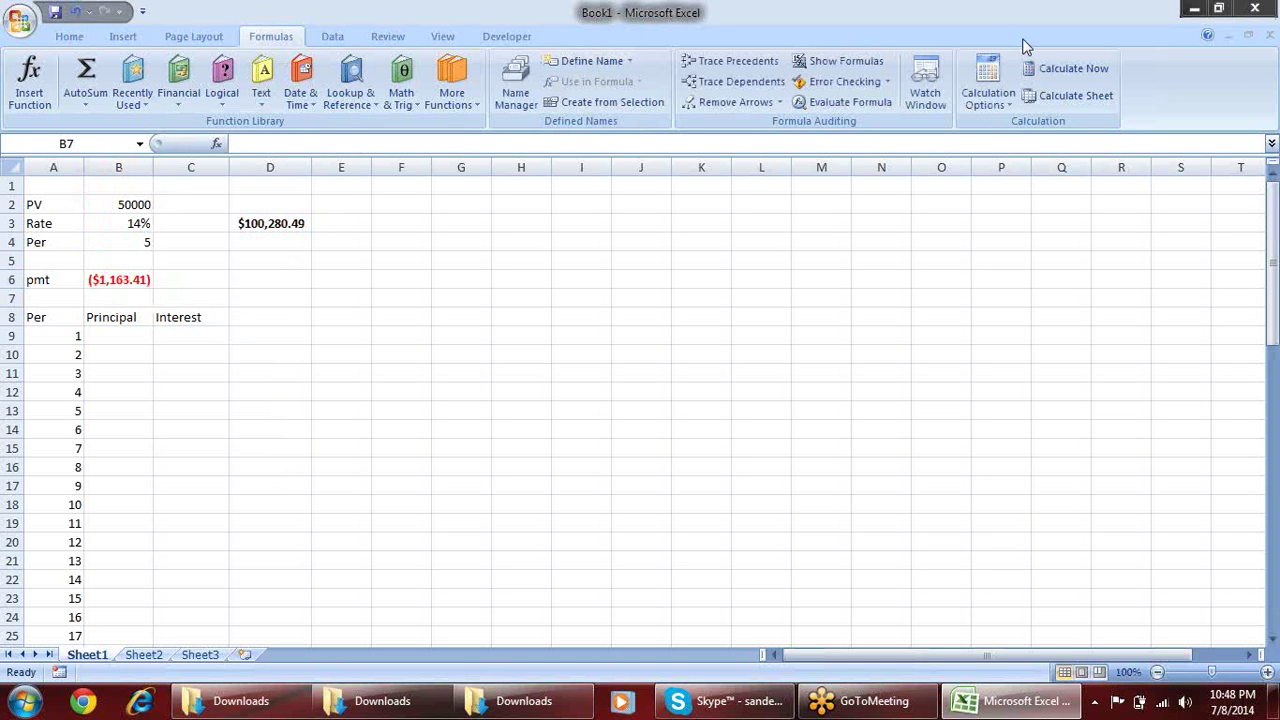
Begin a PPMT formula in B9 with rate $B$3/12 and period $A9
left_click(141, 338)
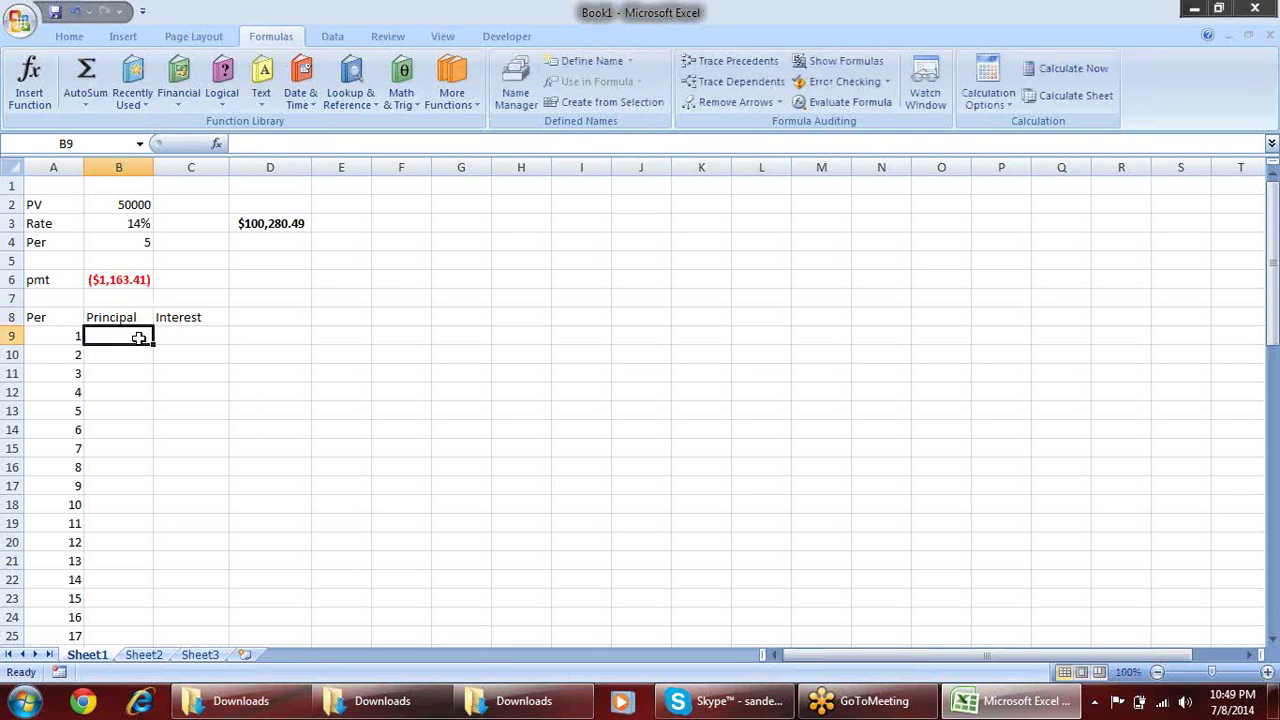
type("=")
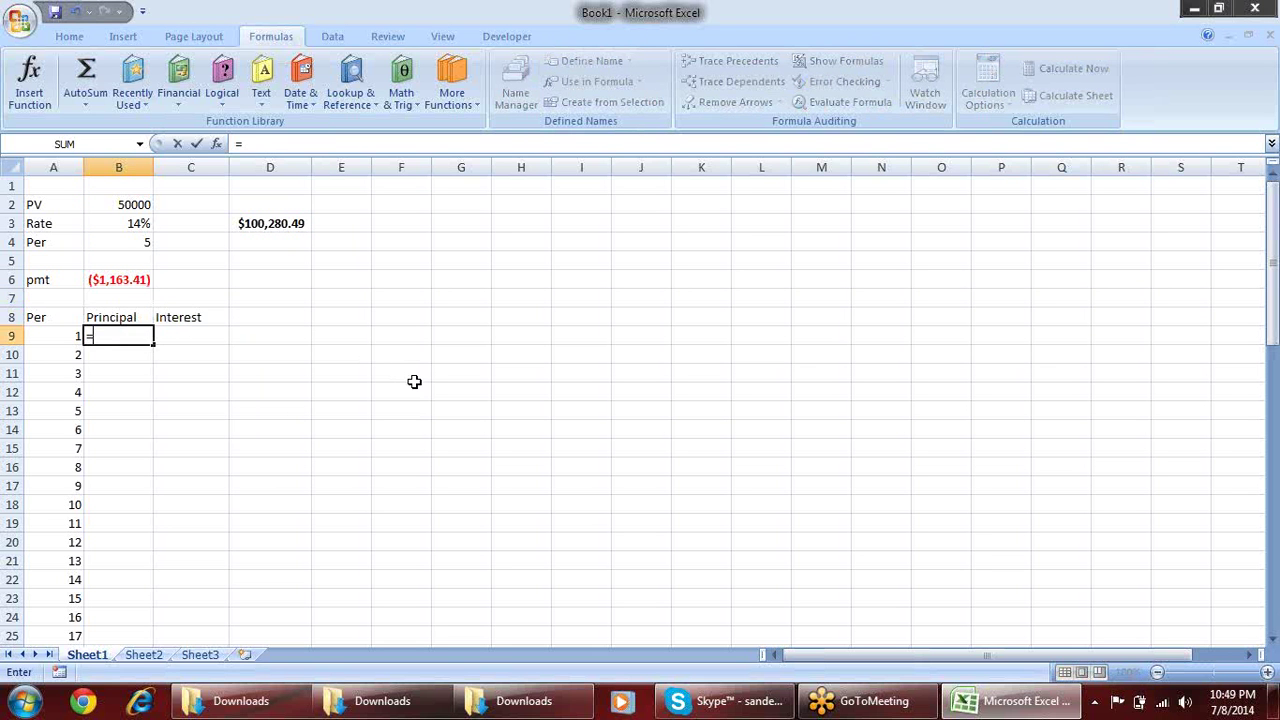
type("pp")
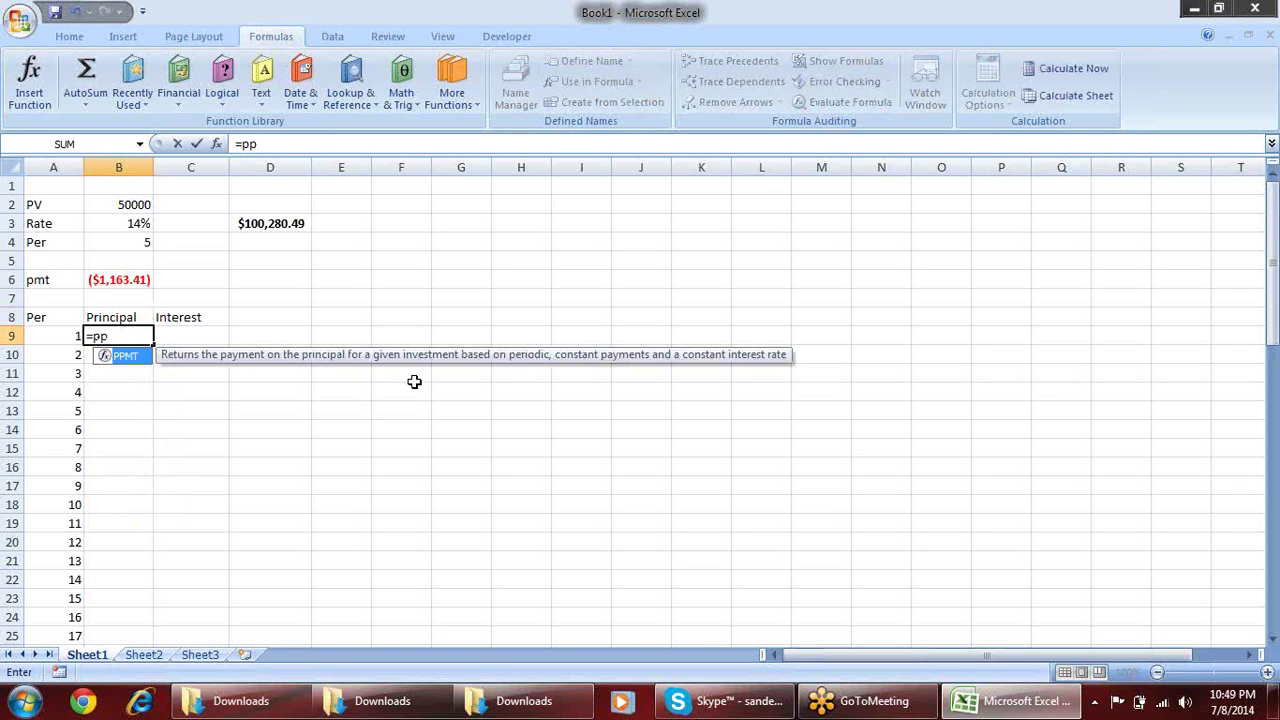
key("Tab")
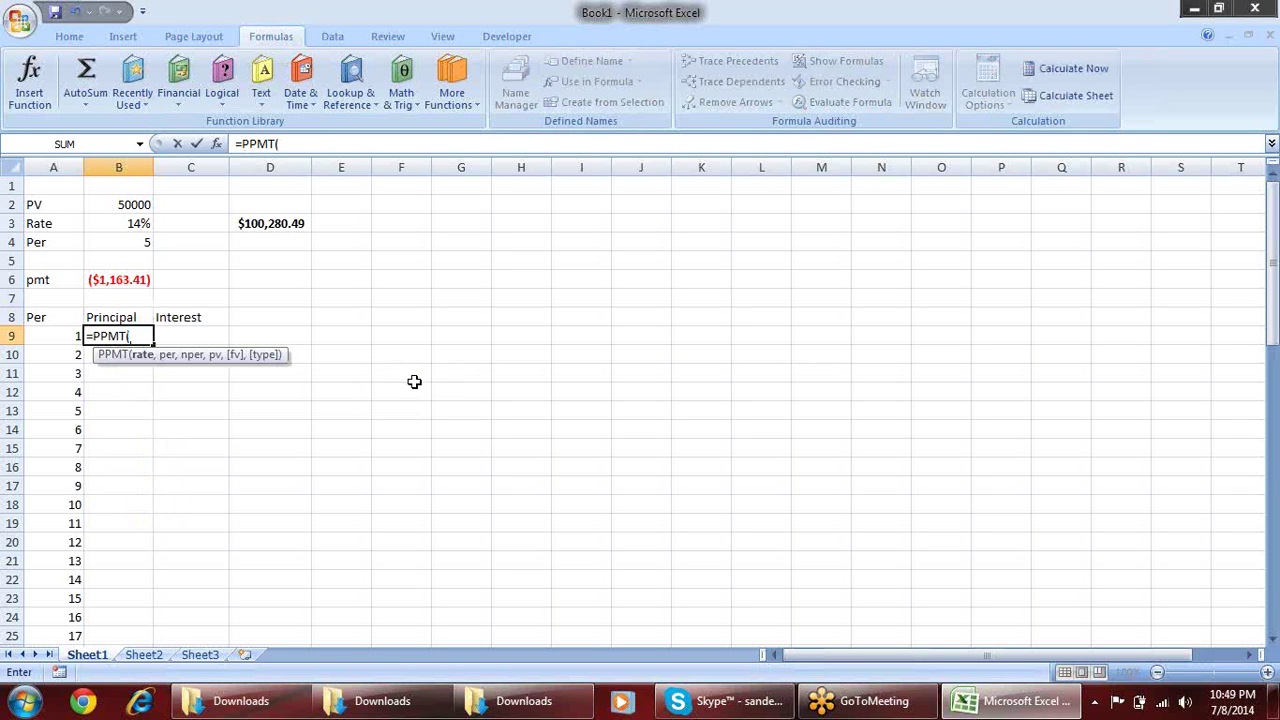
key("Up")
key("Up")
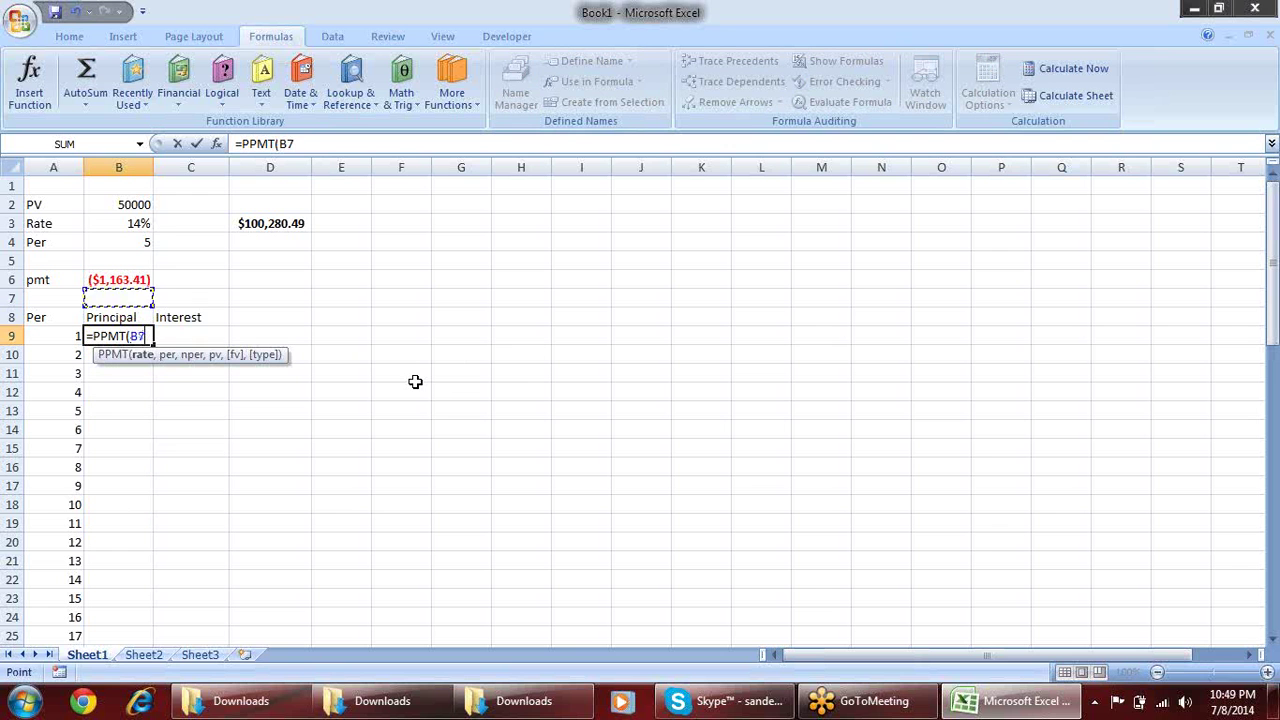
key("Up")
key("Up")
key("Up")
key("Up")
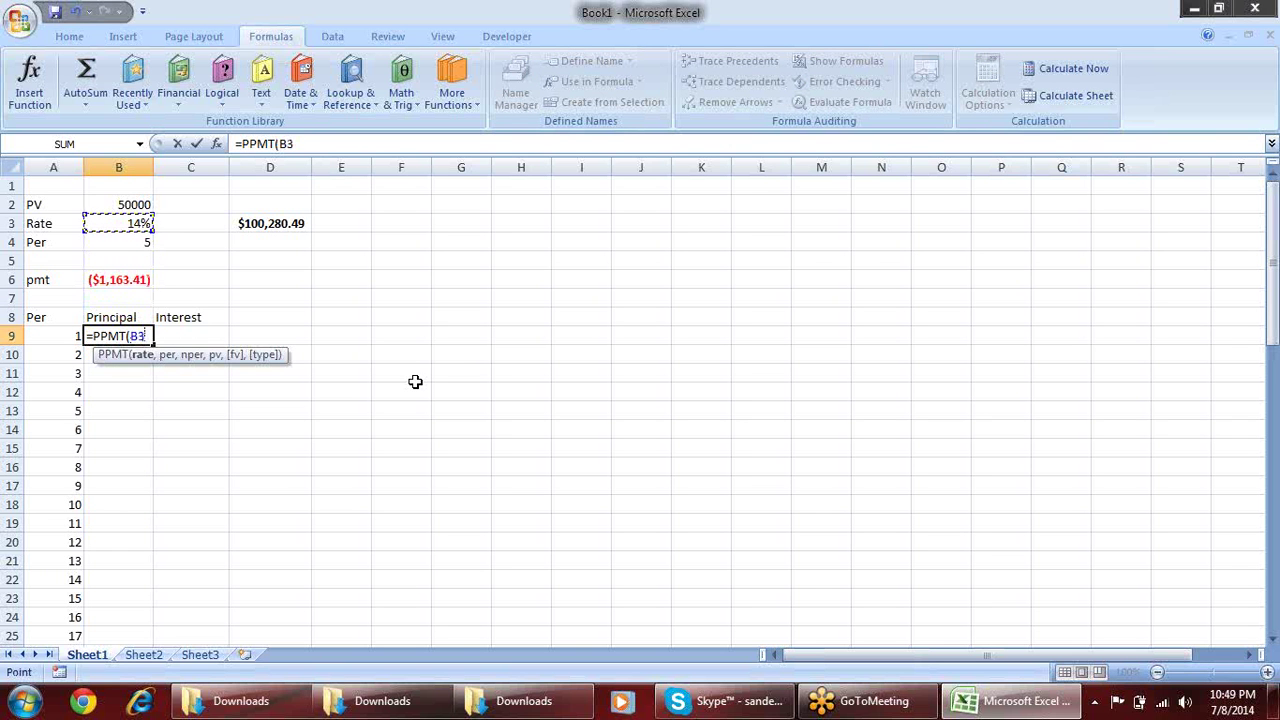
key("F4")
type("/12")
type(",")
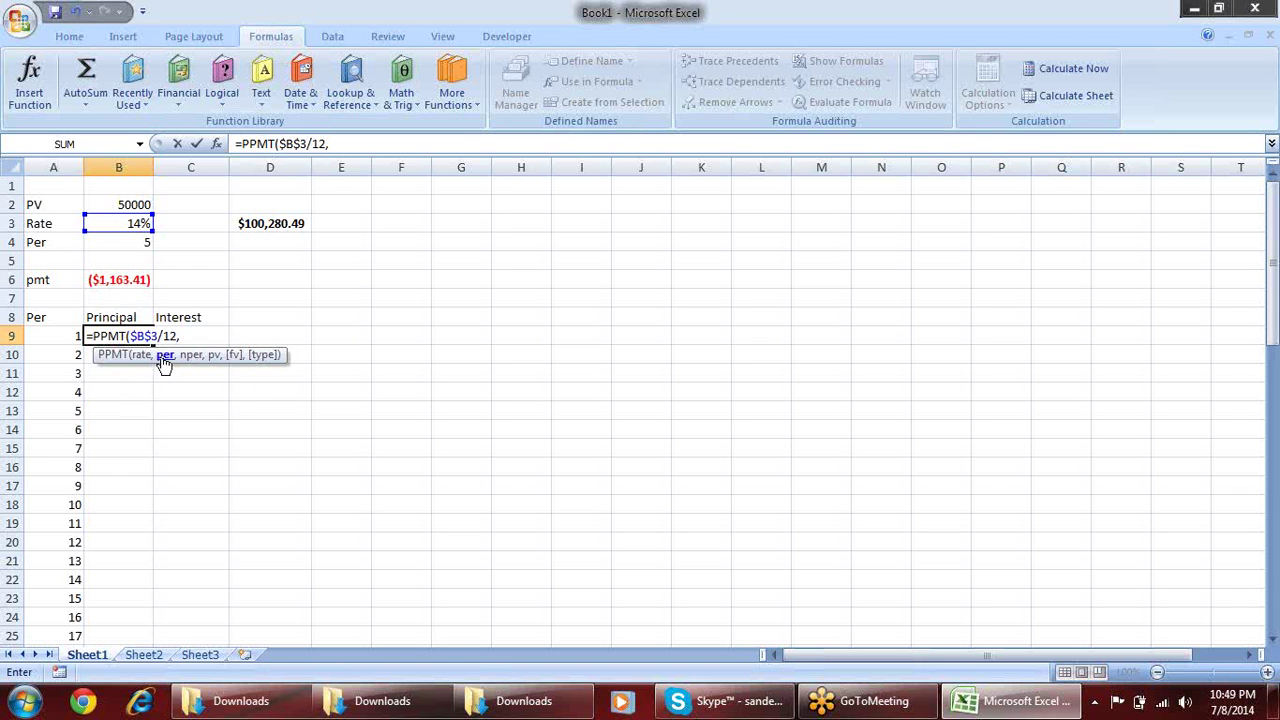
left_click(66, 335)
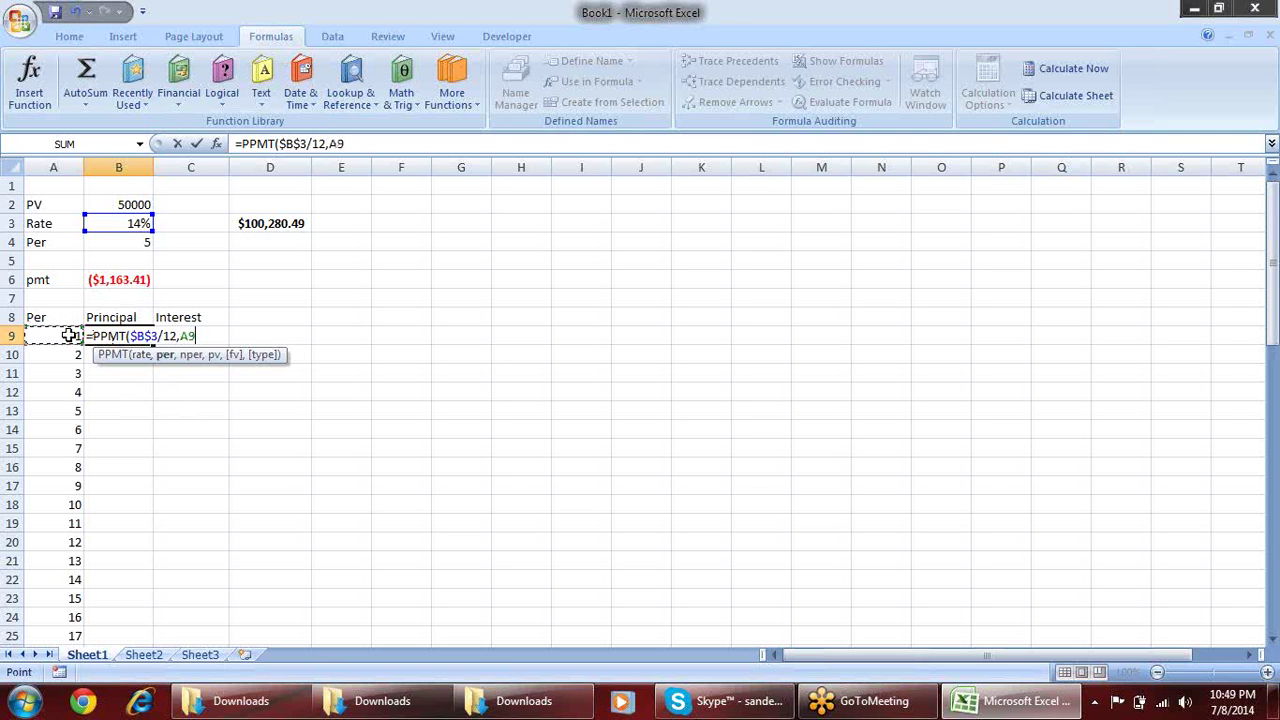
key("F4")
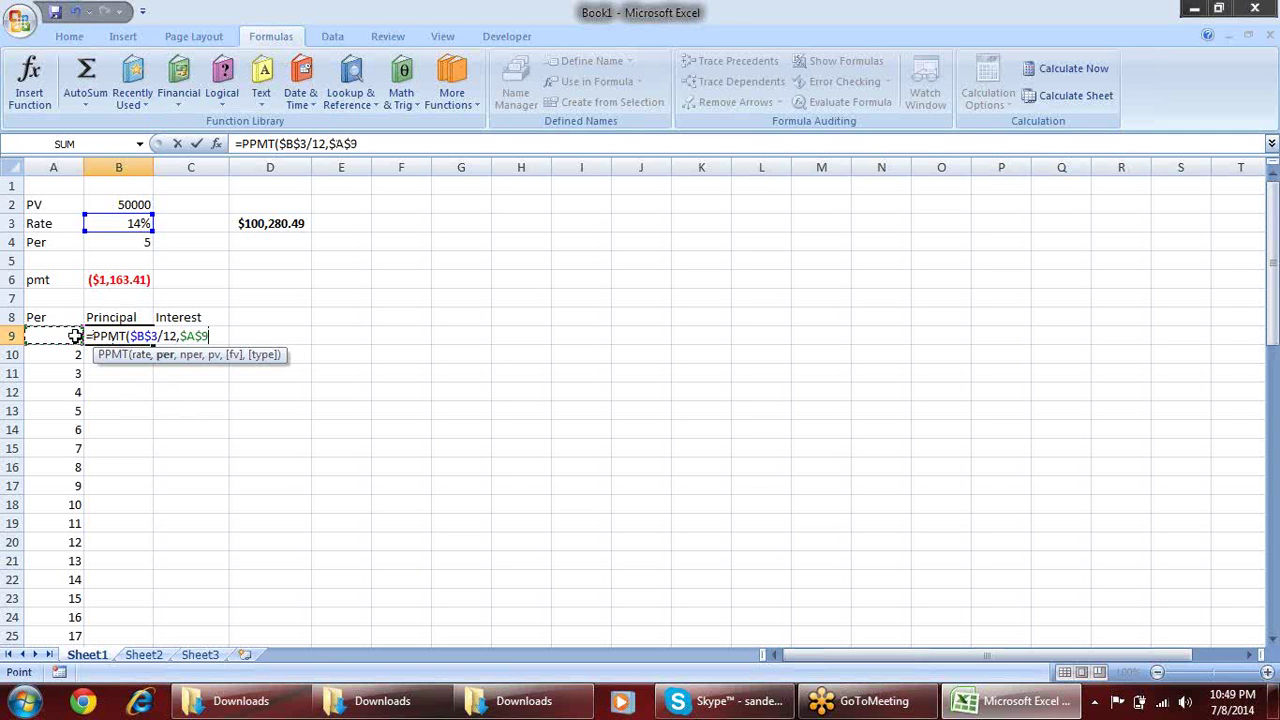
key("F4")
key("F4")
type(",")
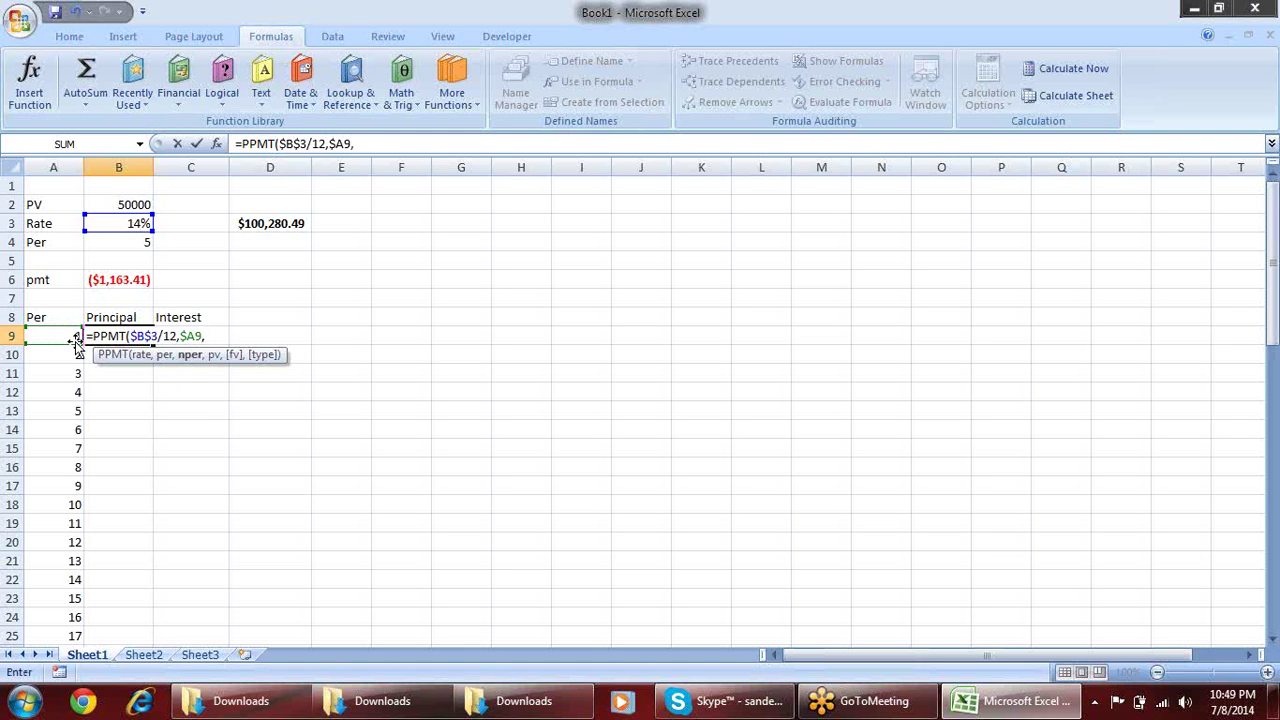
Complete it with B4*12 periods and B2 for ($580.08), then fill it into C9
left_click(130, 246)
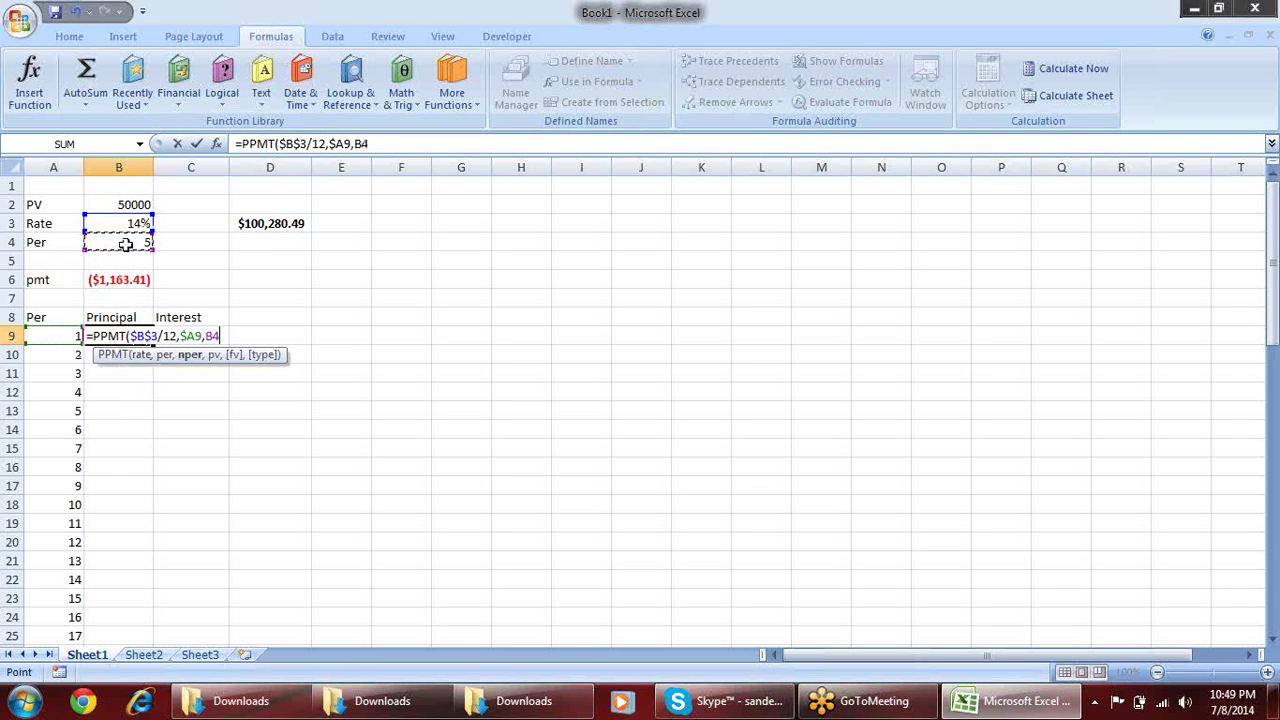
type("*12")
type(",")
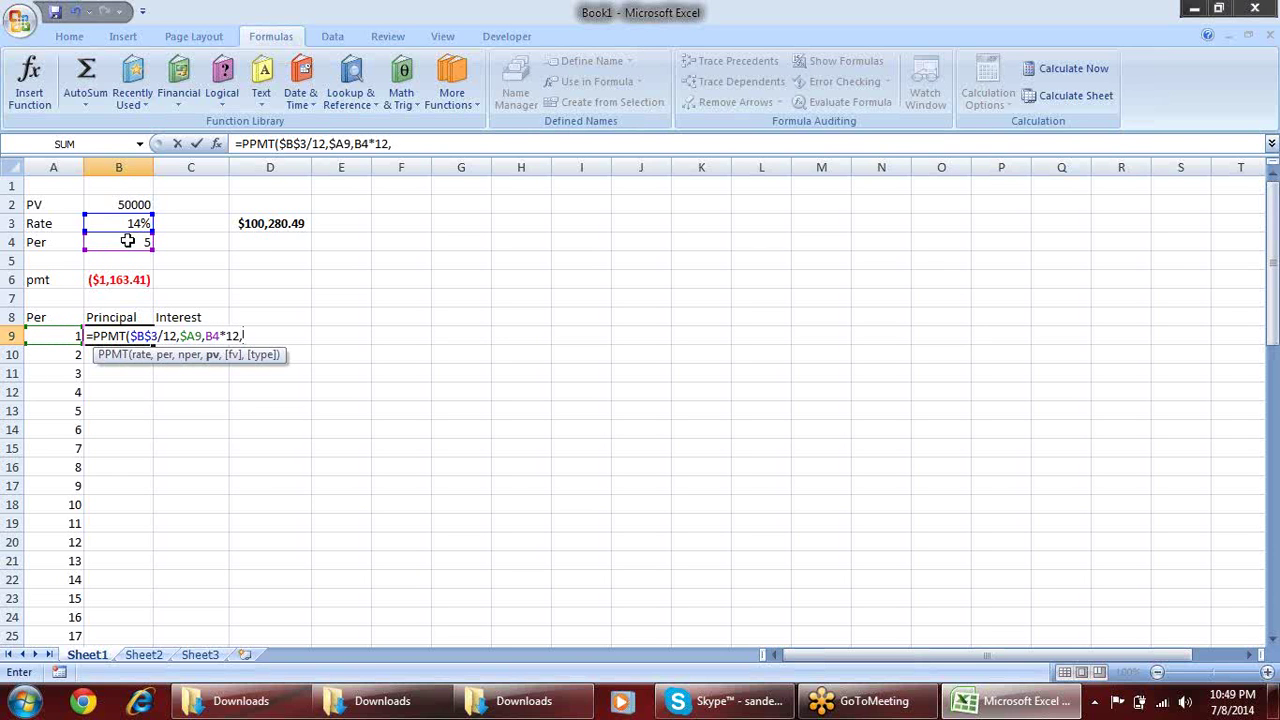
left_click(133, 205)
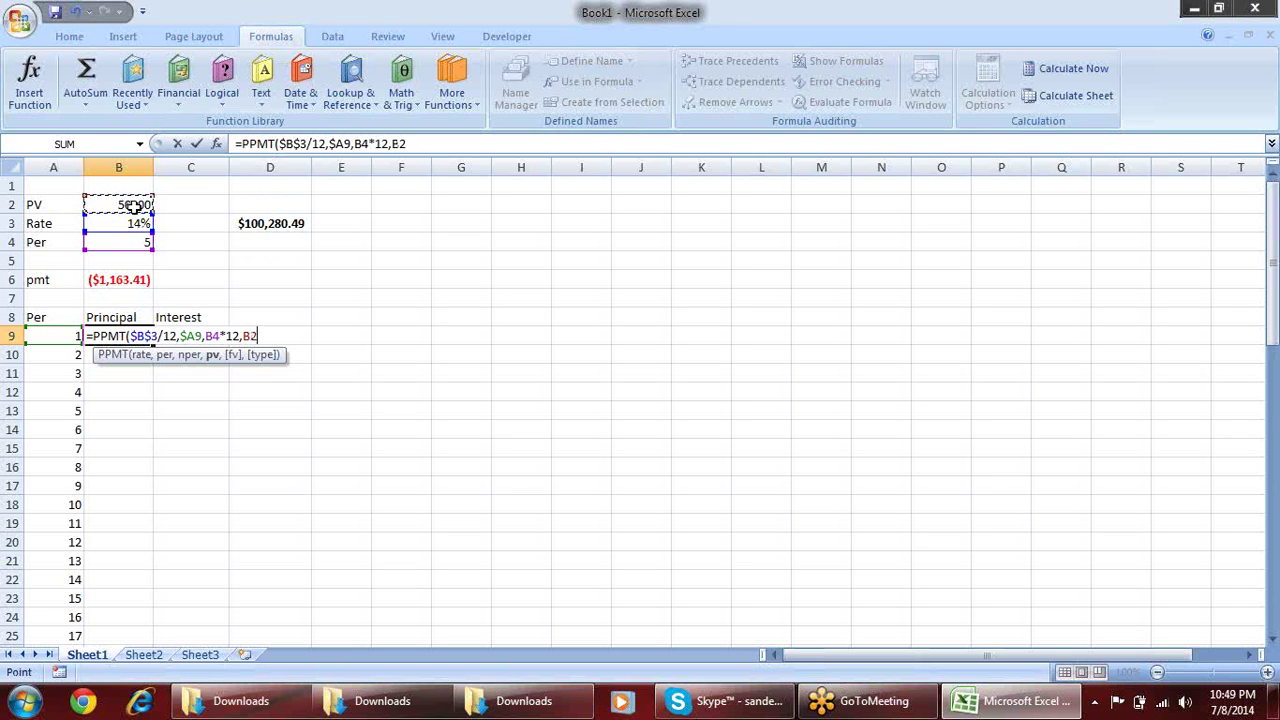
key("Return")
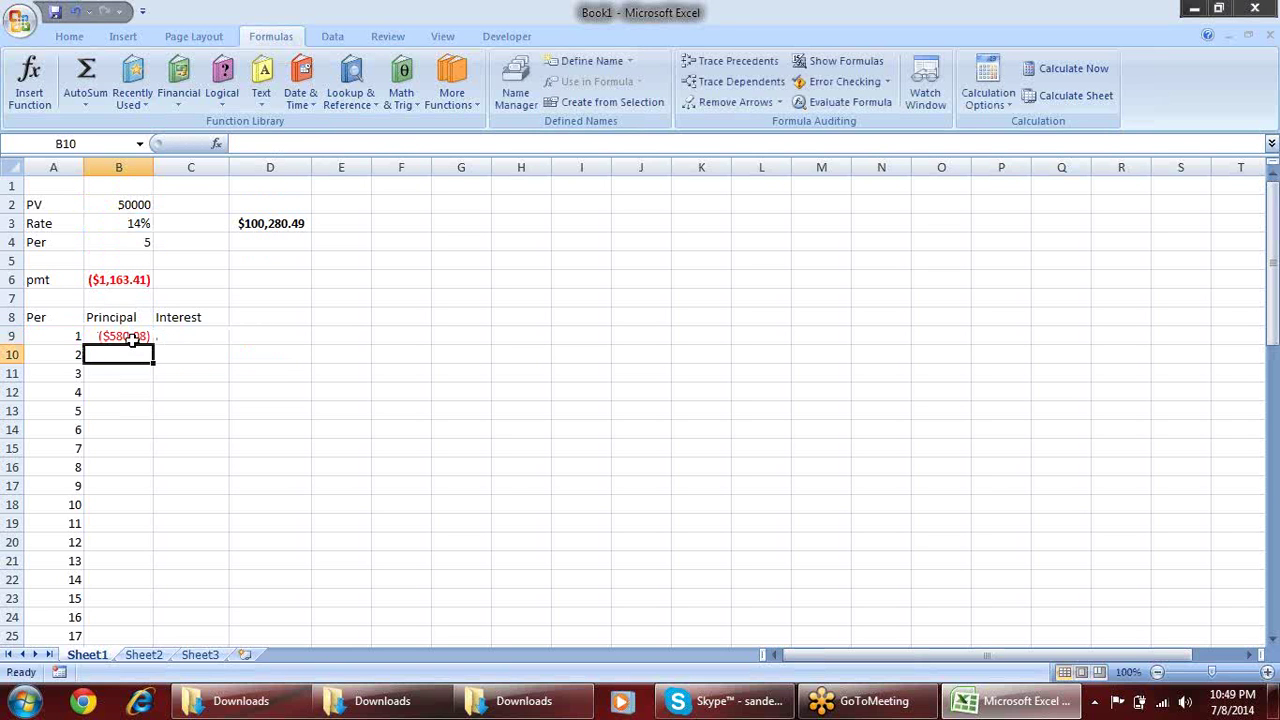
left_click(132, 338)
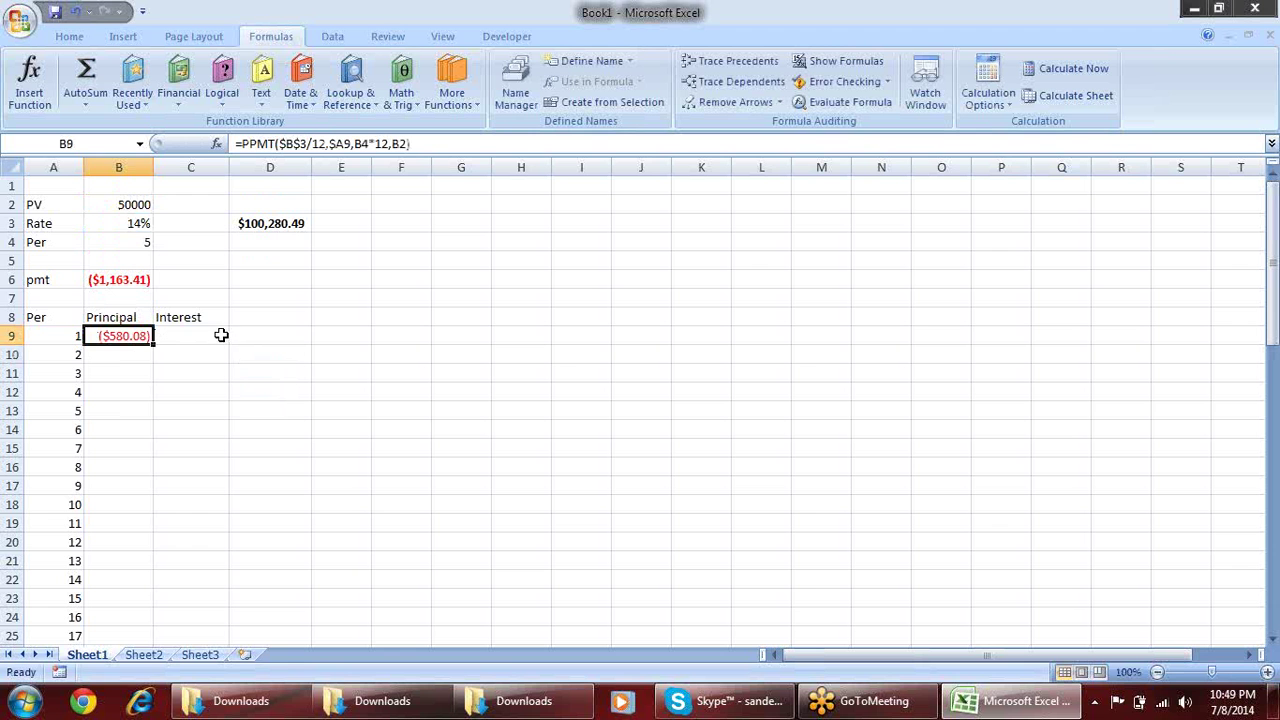
left_click_drag(153, 345, 220, 348)
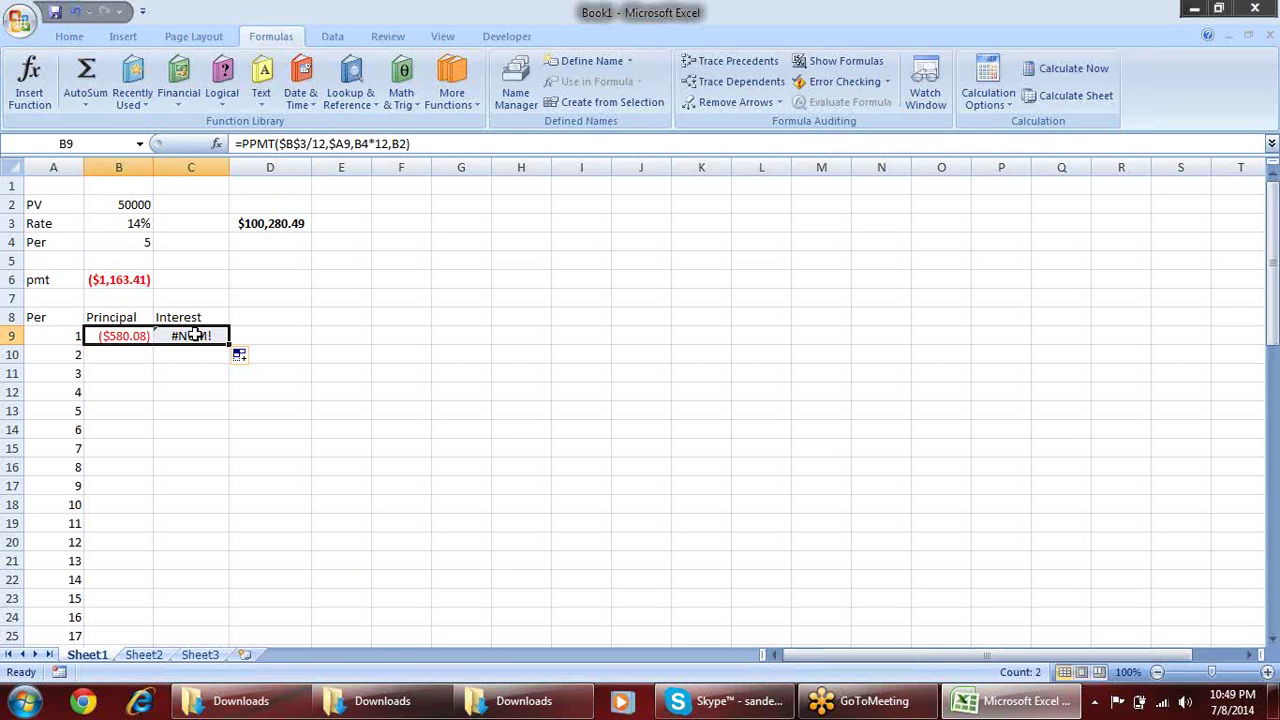
Compare the PPMT formulas in B9 and C9 without changing C9
left_click(100, 336)
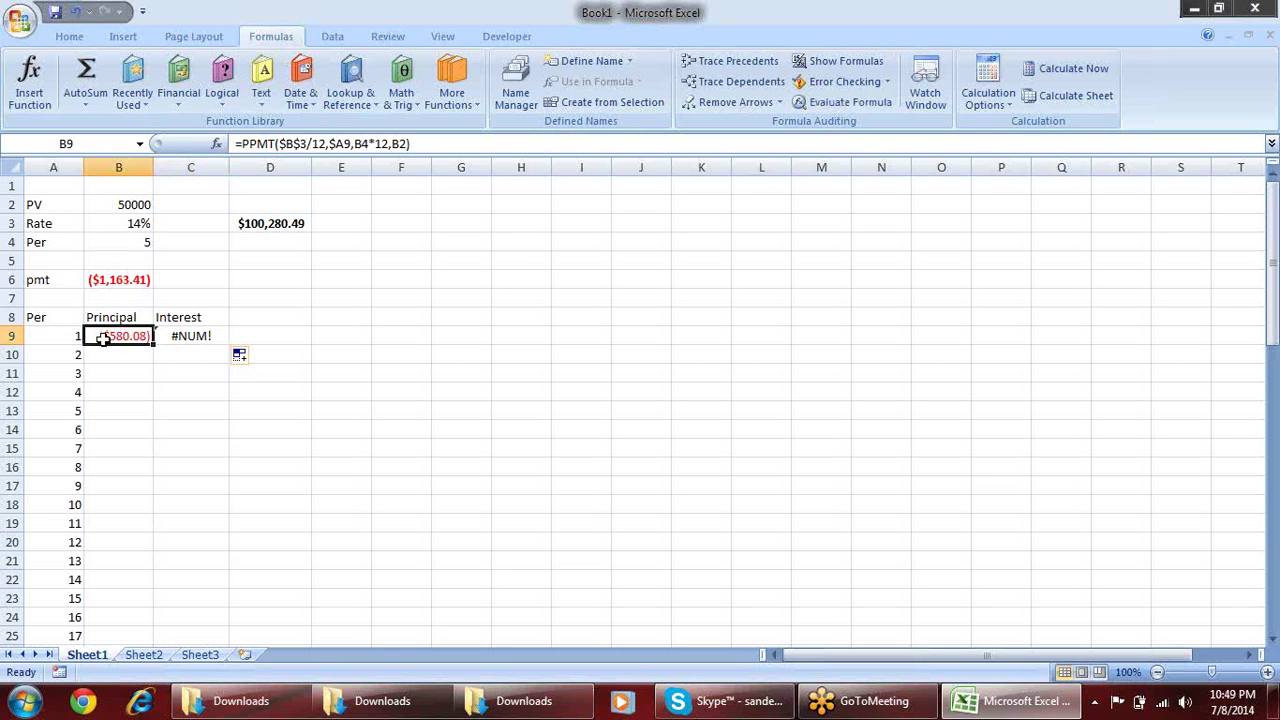
left_click(210, 338)
key("F2")
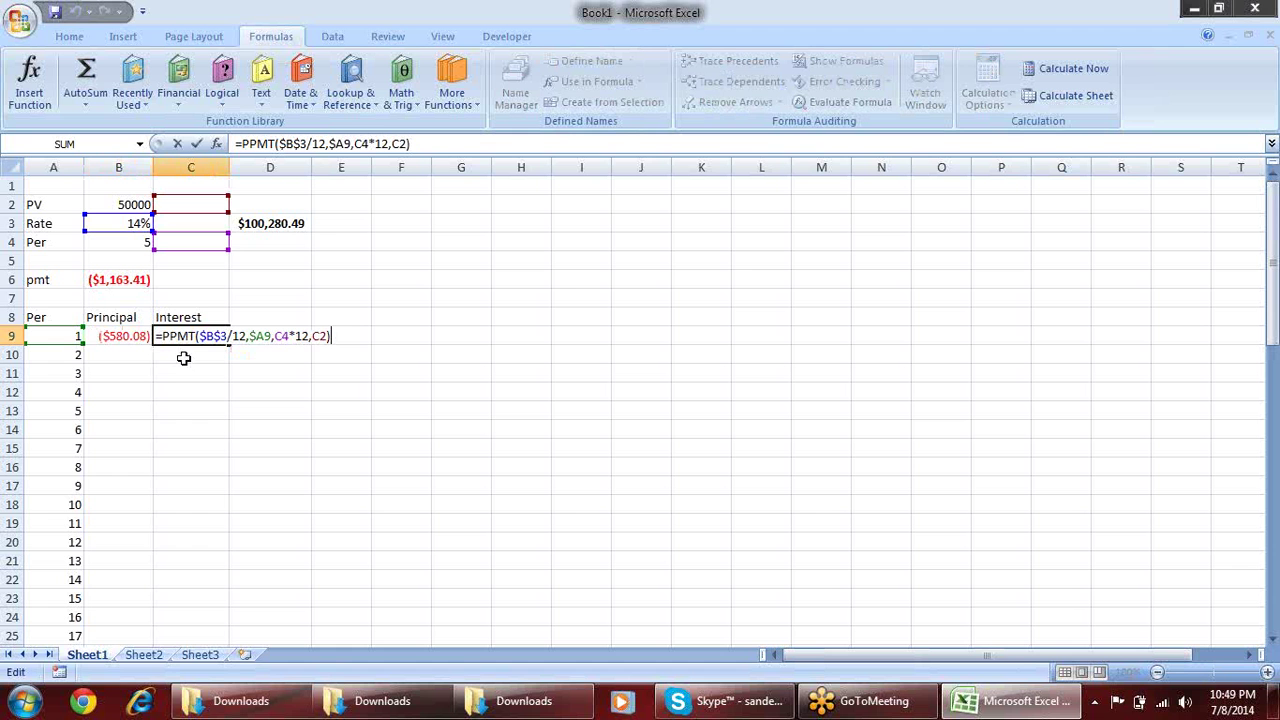
key("ctrl+Return")
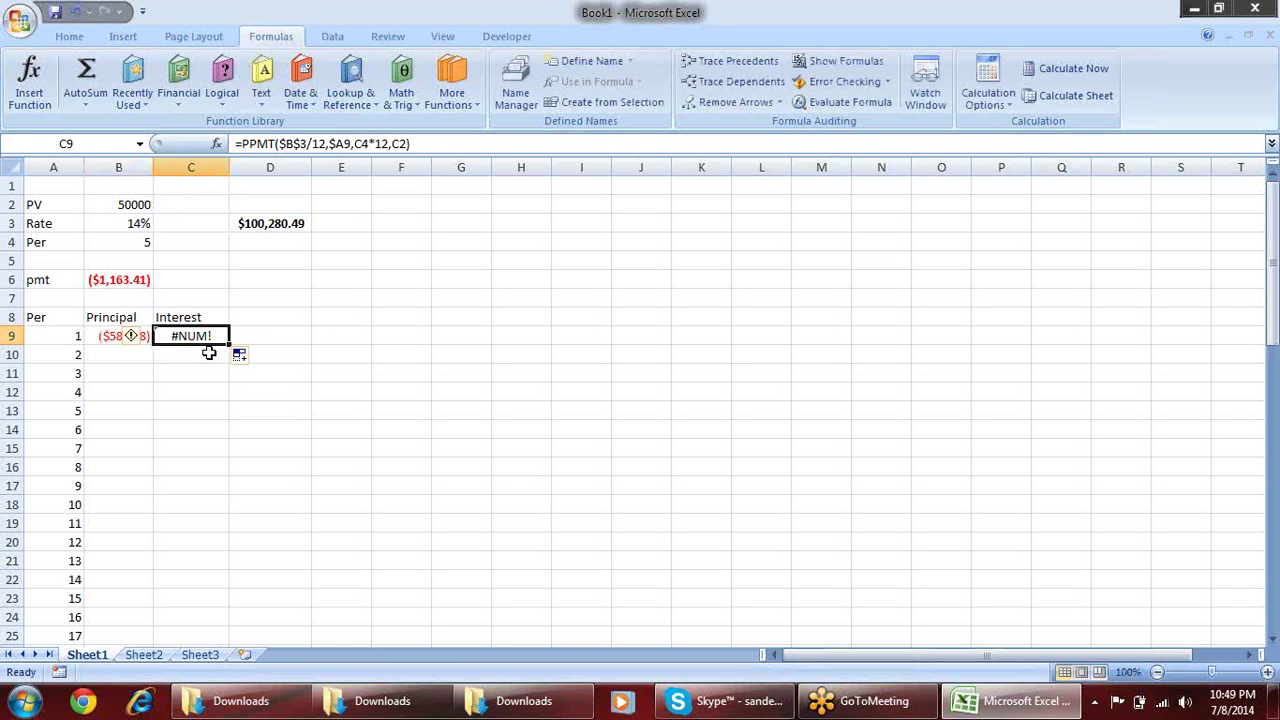
Make the loan amount reference in B9's PPMT formula absolute and fill it into C9
left_click(108, 337)
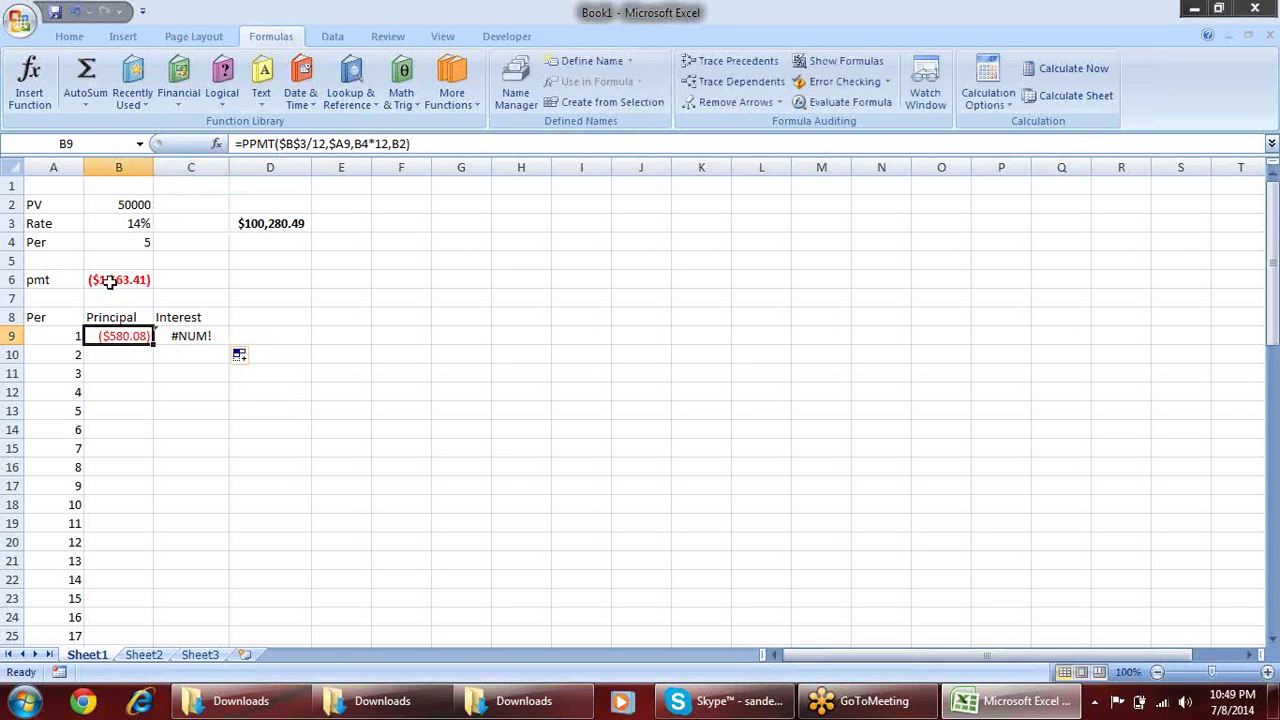
left_click(401, 144)
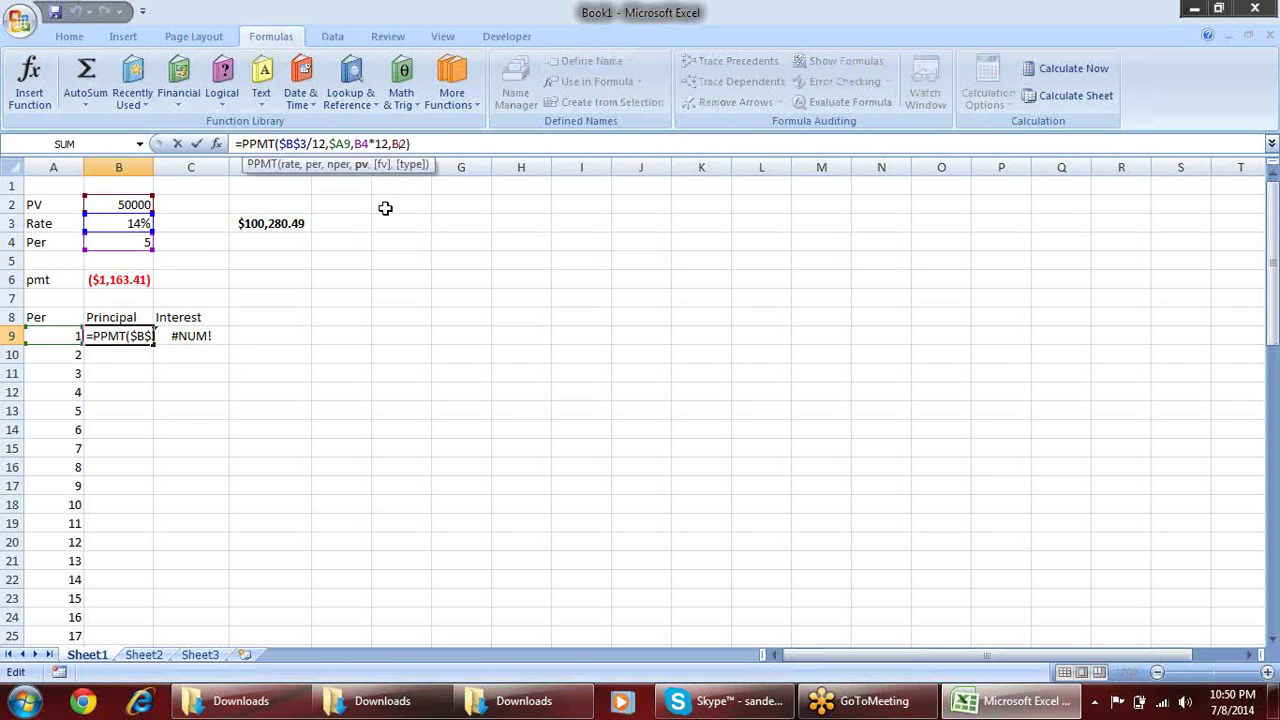
key("F4")
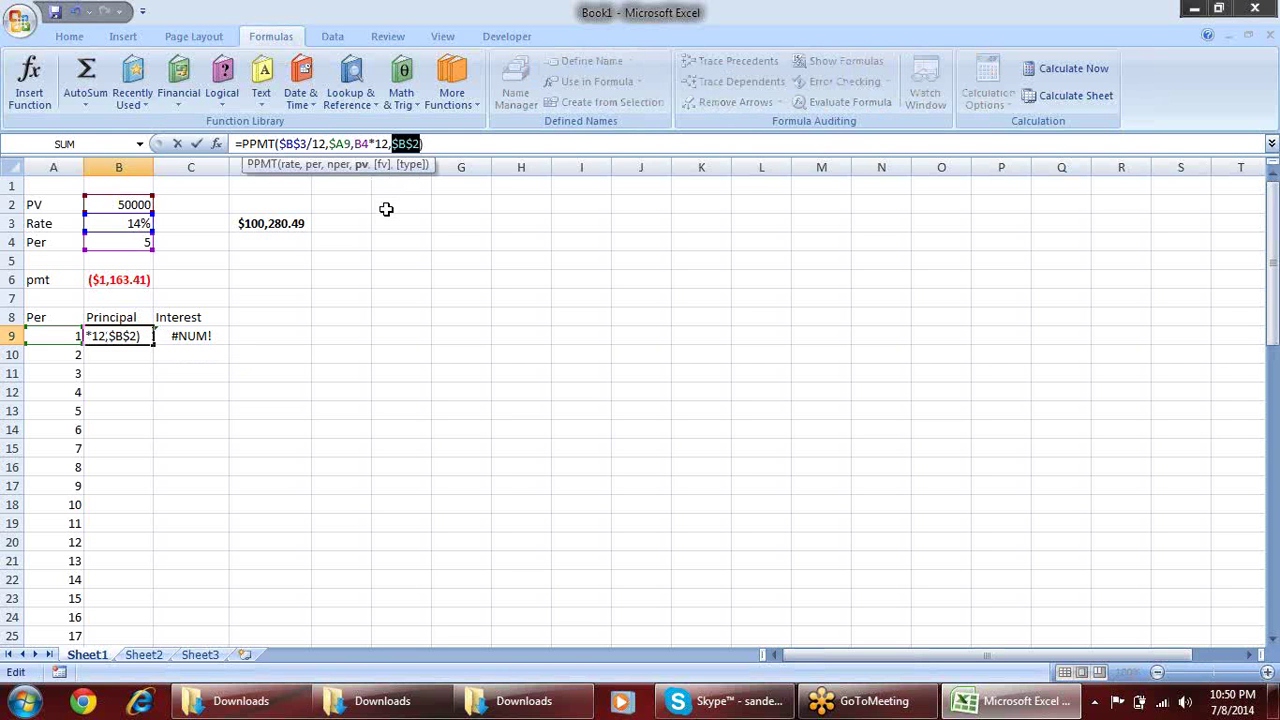
key("Return")
left_click(137, 335)
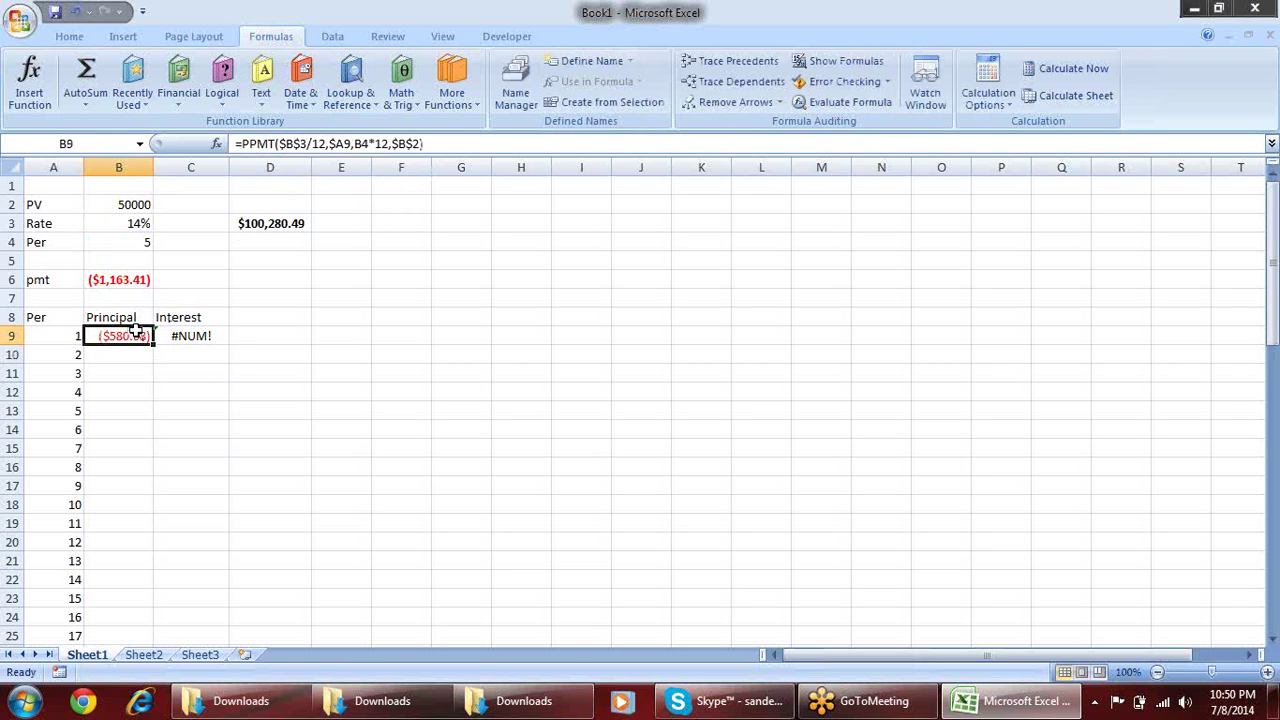
left_click_drag(153, 345, 214, 348)
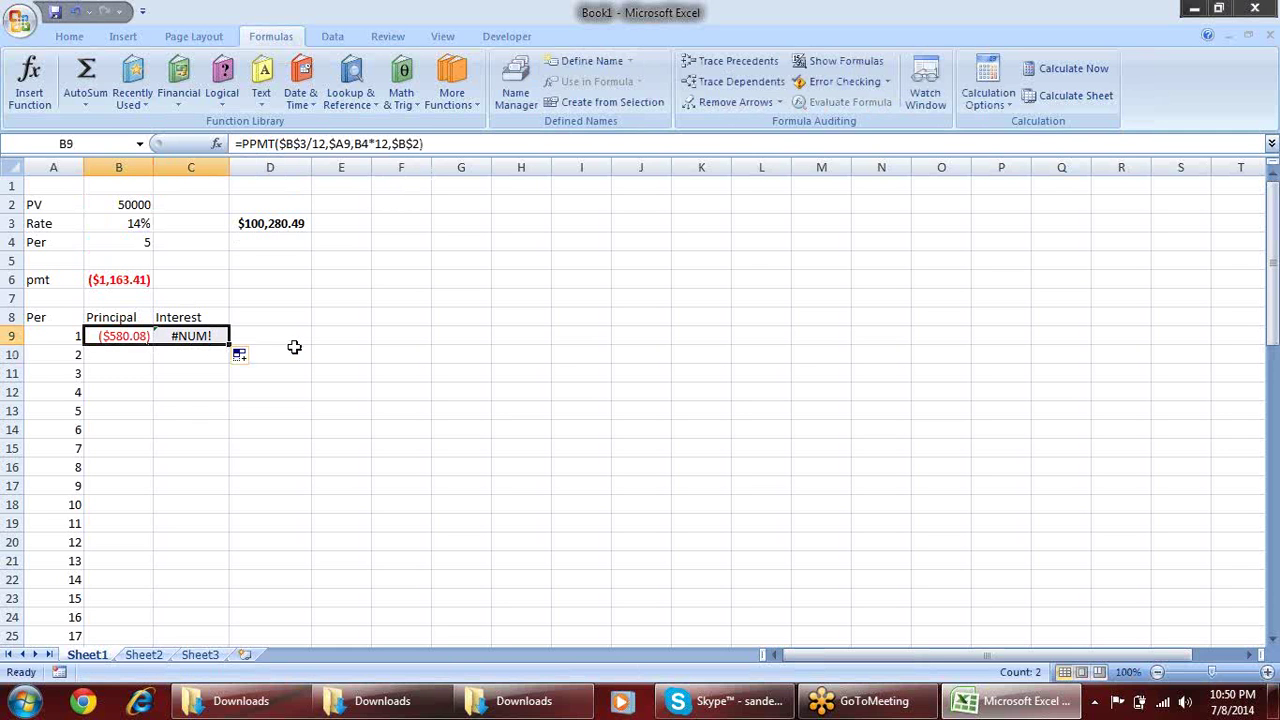
Also lock the loan term reference in B9 and refill C9, which now shows ($580.08)
left_click(130, 340)
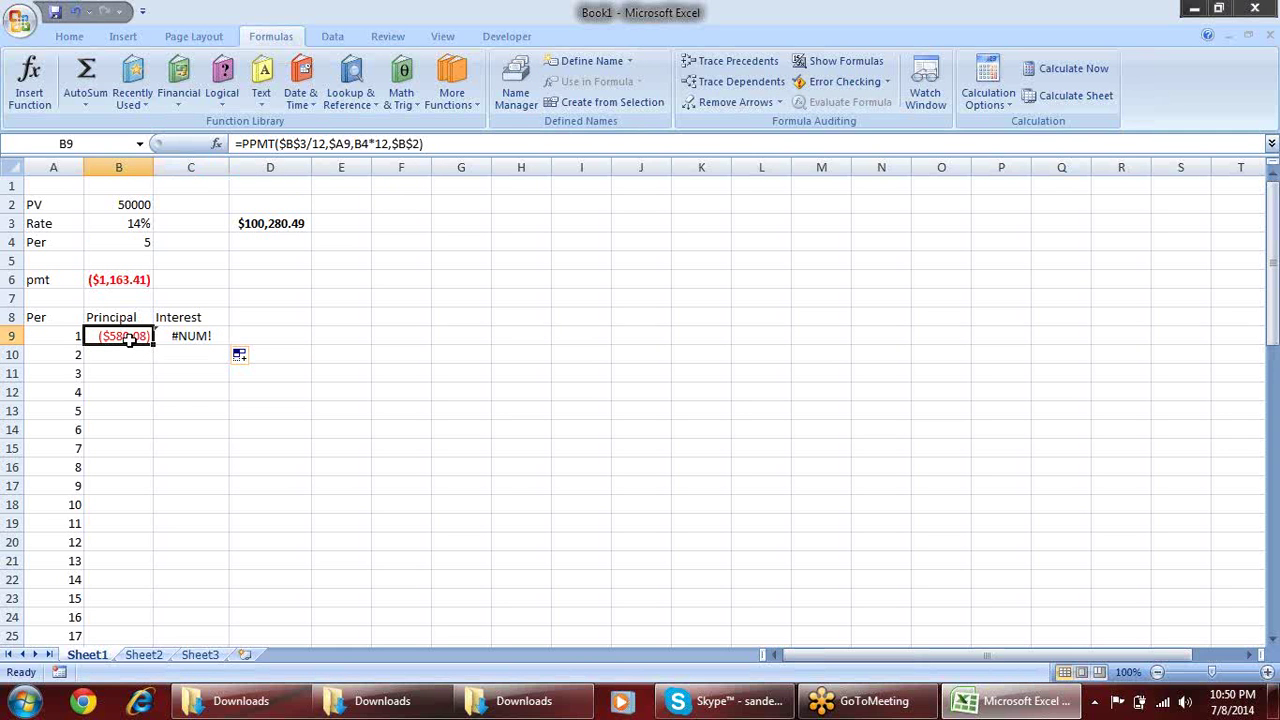
left_click(363, 143)
key("F4")
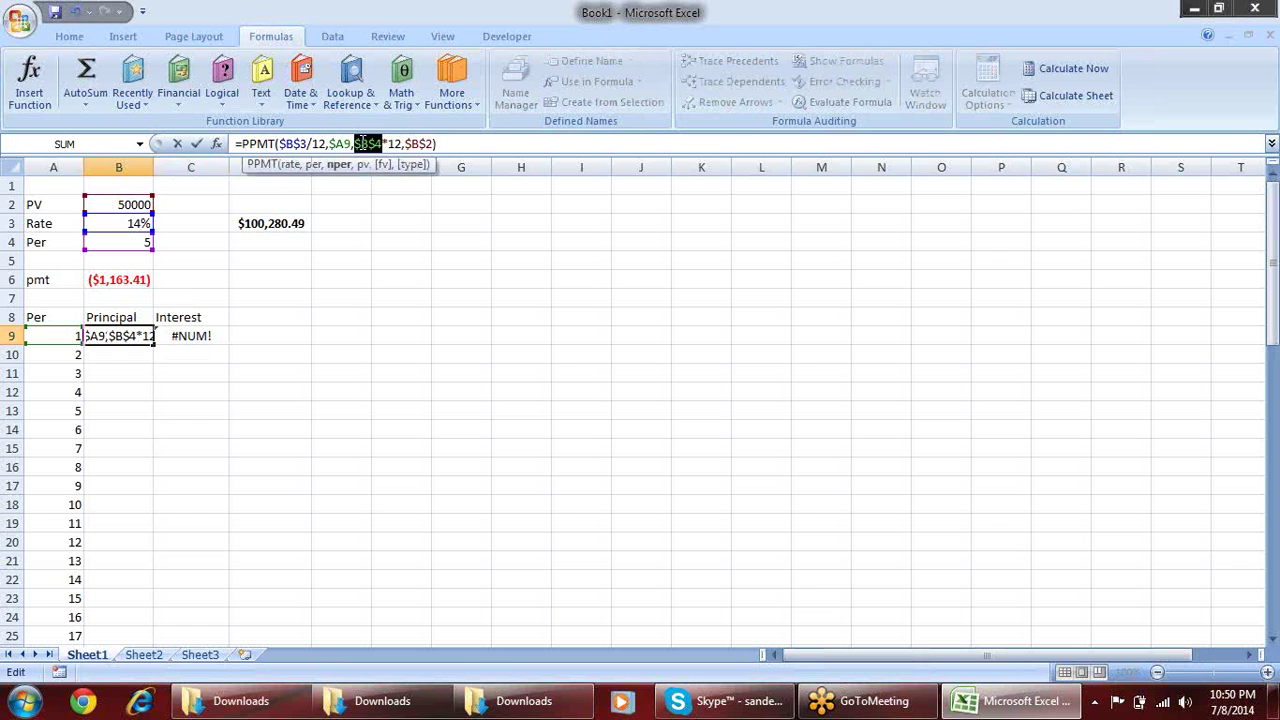
key("Return")
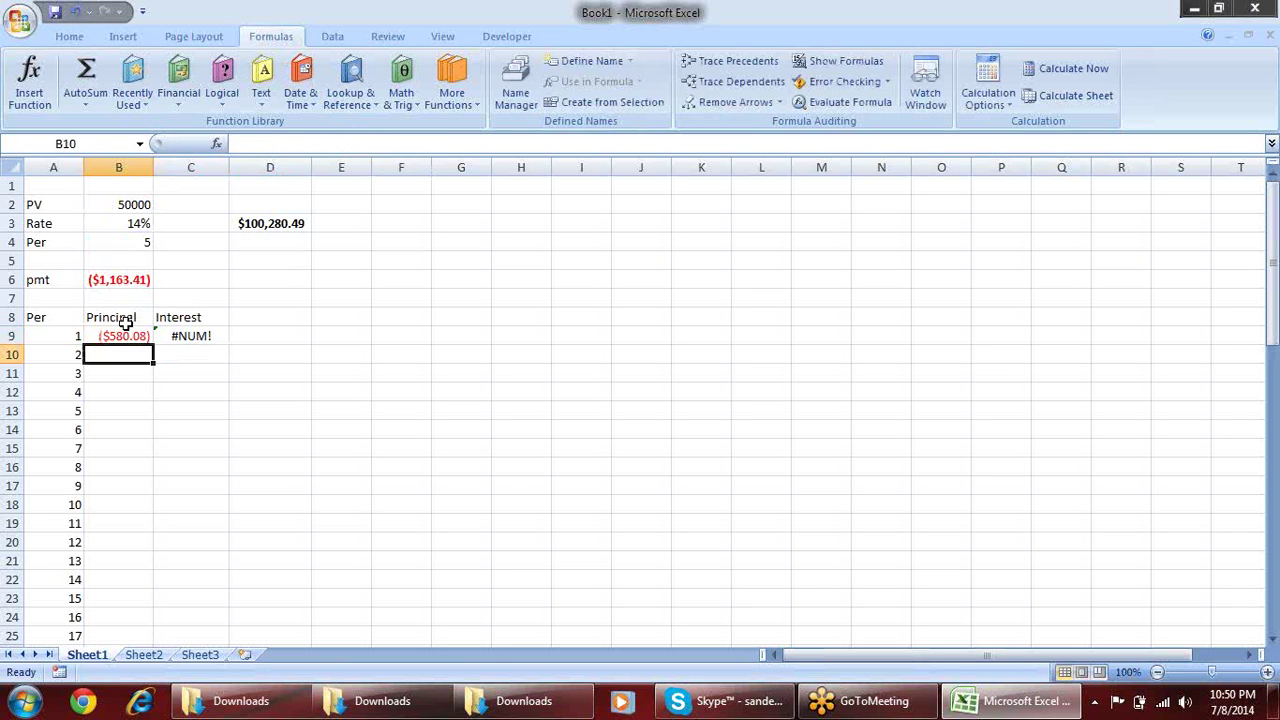
left_click(128, 336)
left_click_drag(153, 344, 190, 345)
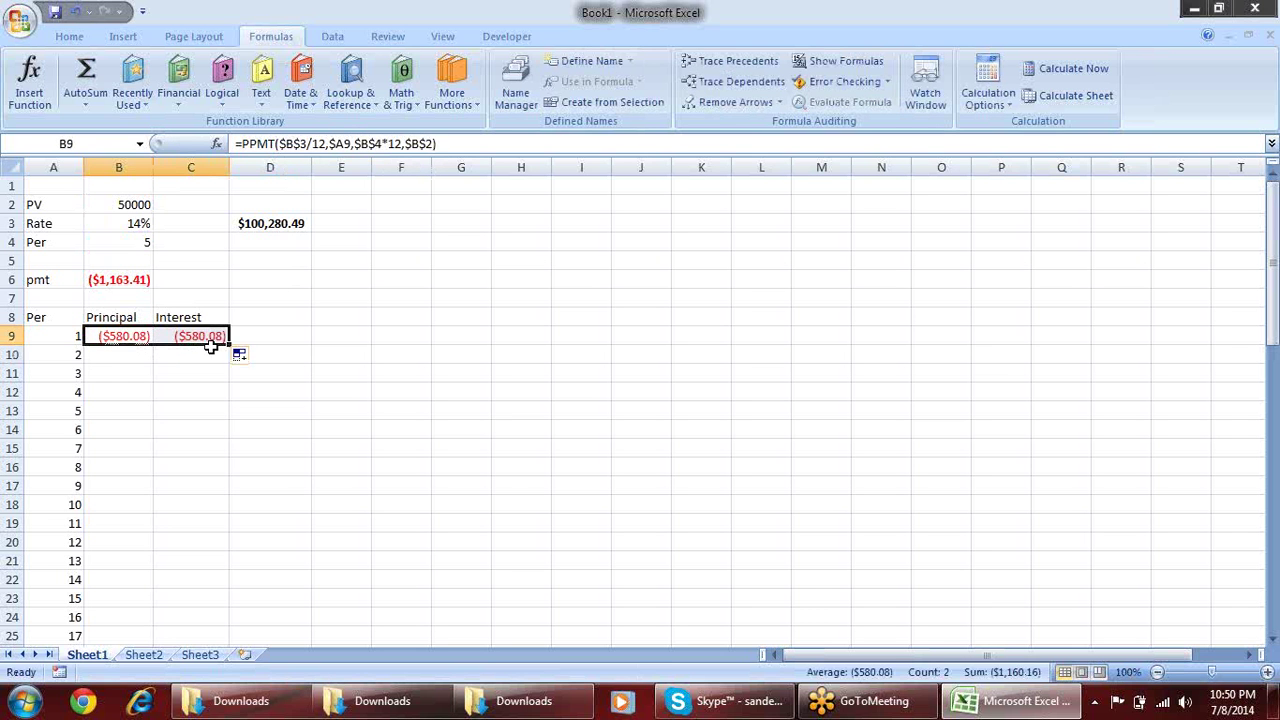
left_click(200, 337)
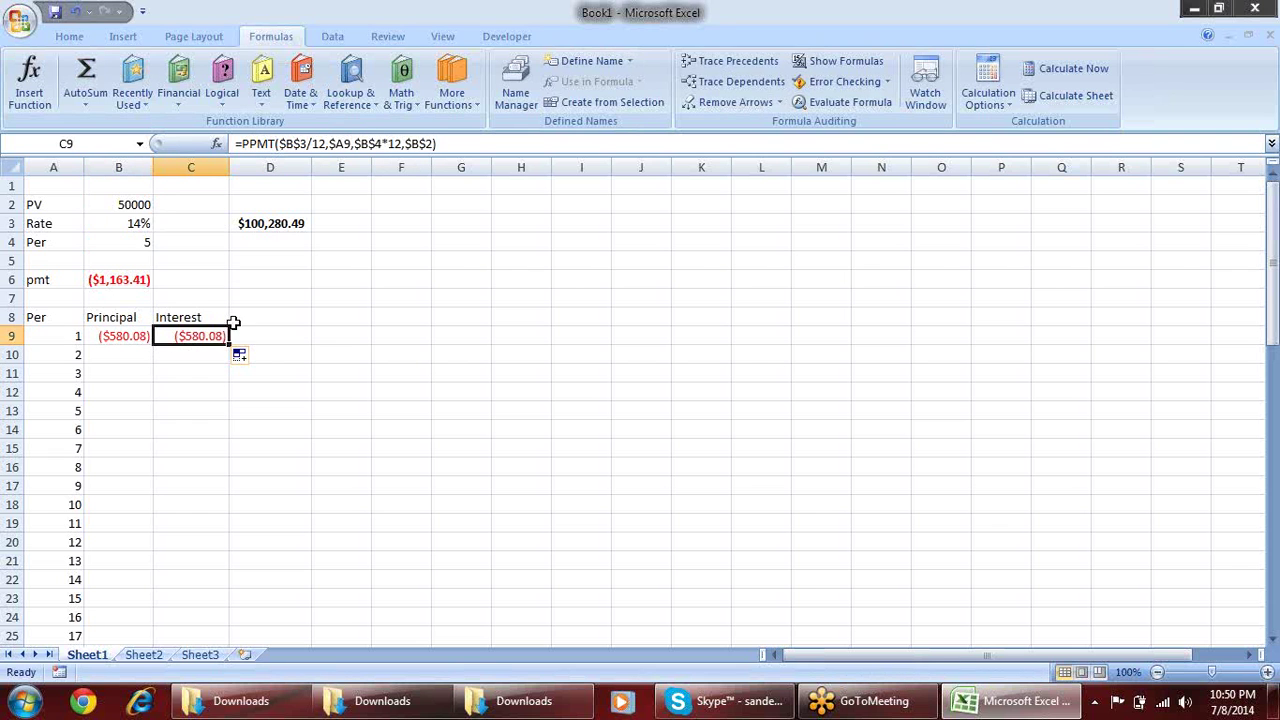
Change C9's PPMT to IPMT so it shows the ($583.33) first-period interest
key("F2")
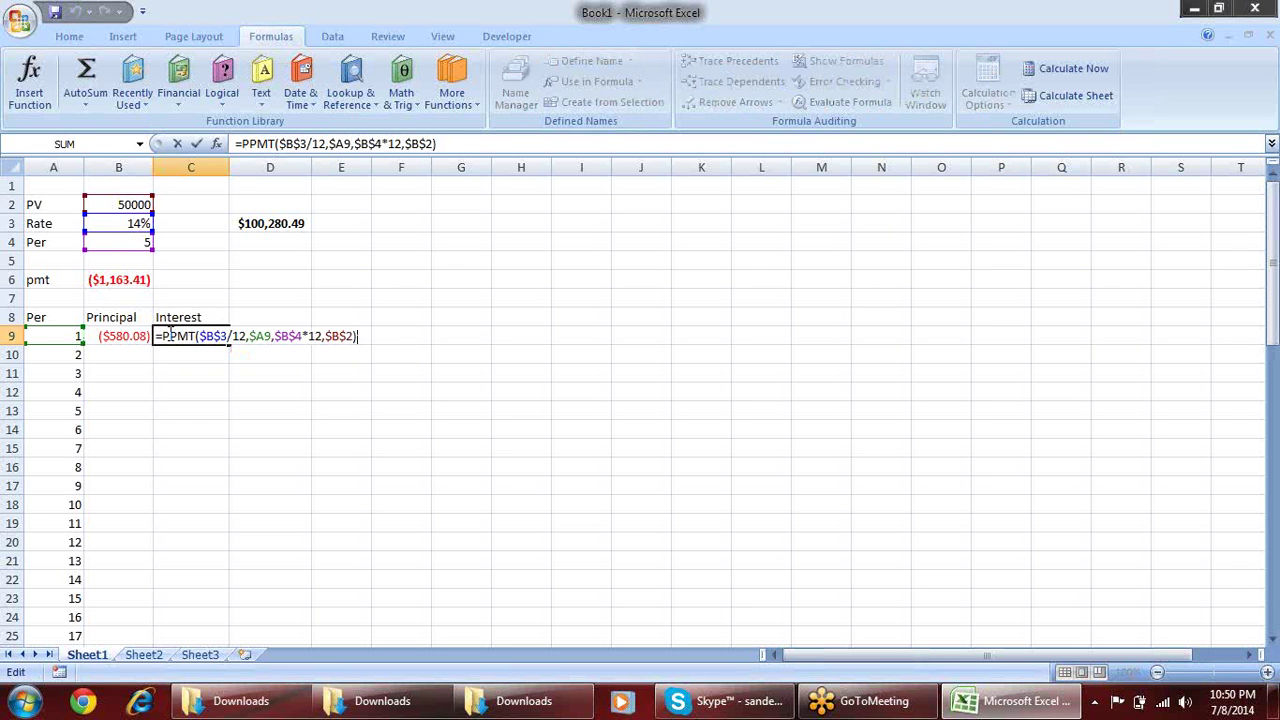
left_click(170, 336)
key("BackSpace")
type("I")
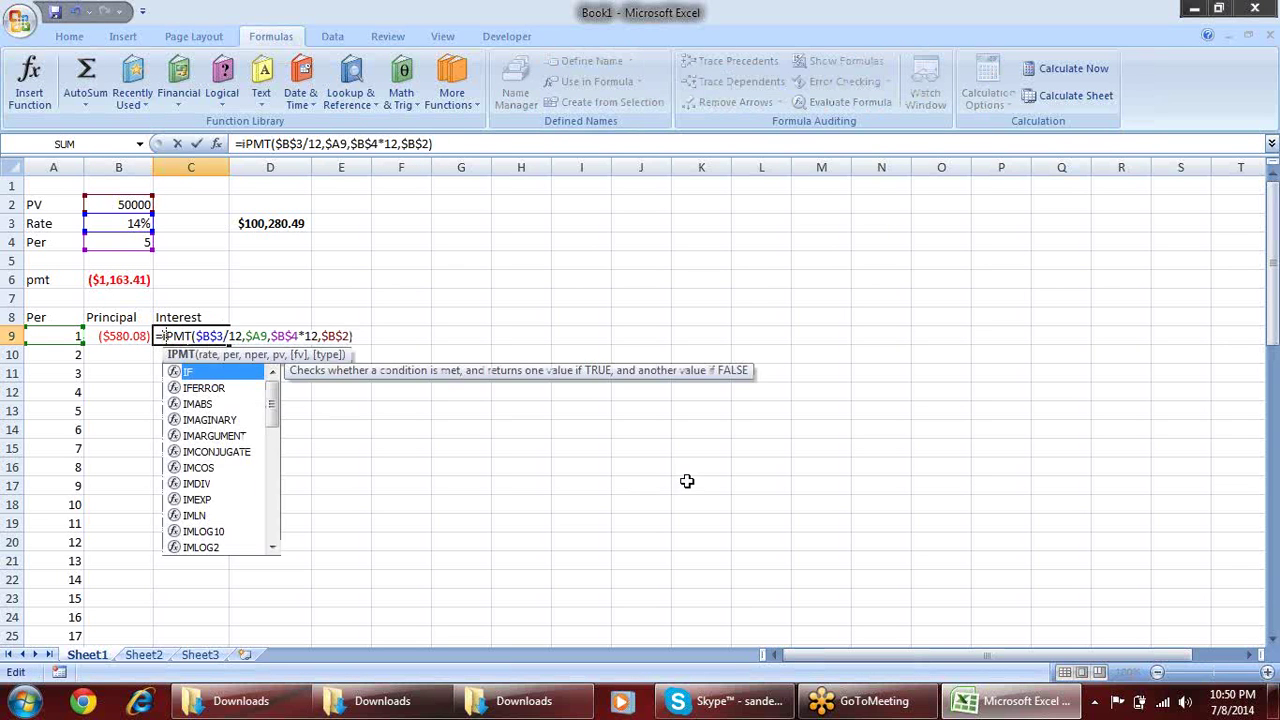
key("Return")
Enter =B9+C9 in D9 for ($1,163.41) and head that column PMT in D8
left_click(303, 337)
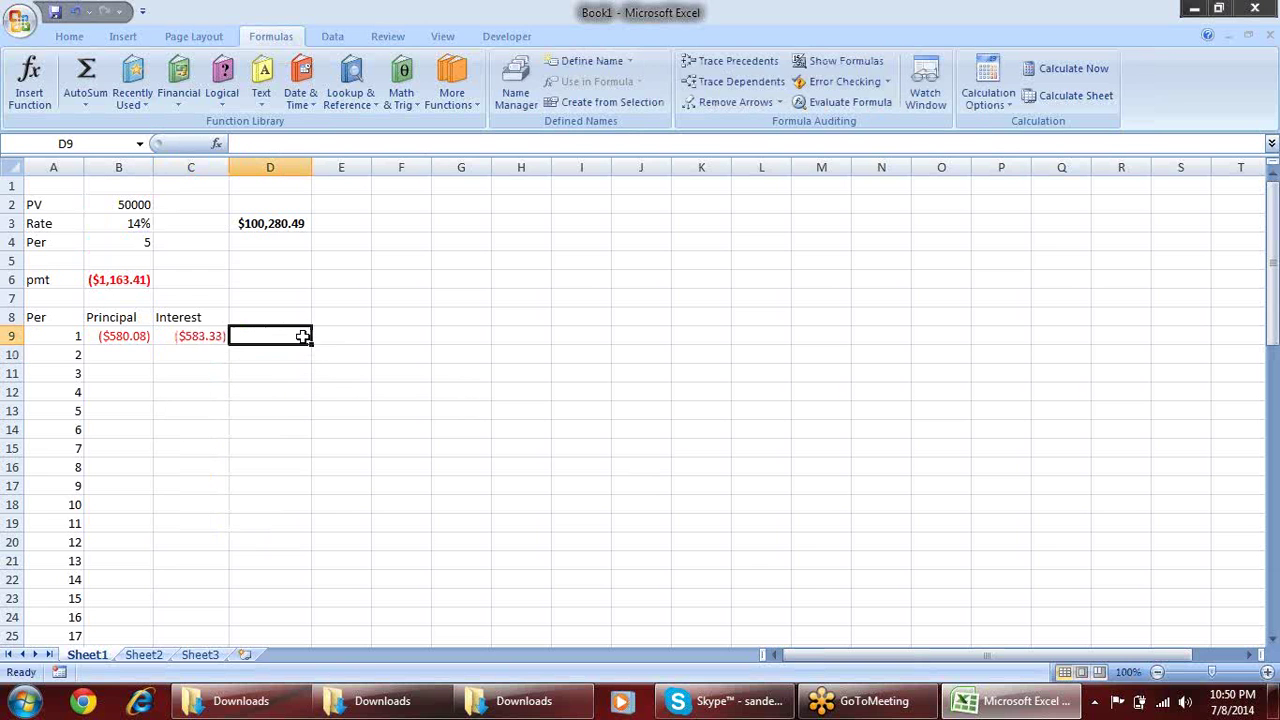
type("=")
key("Left")
key("Left")
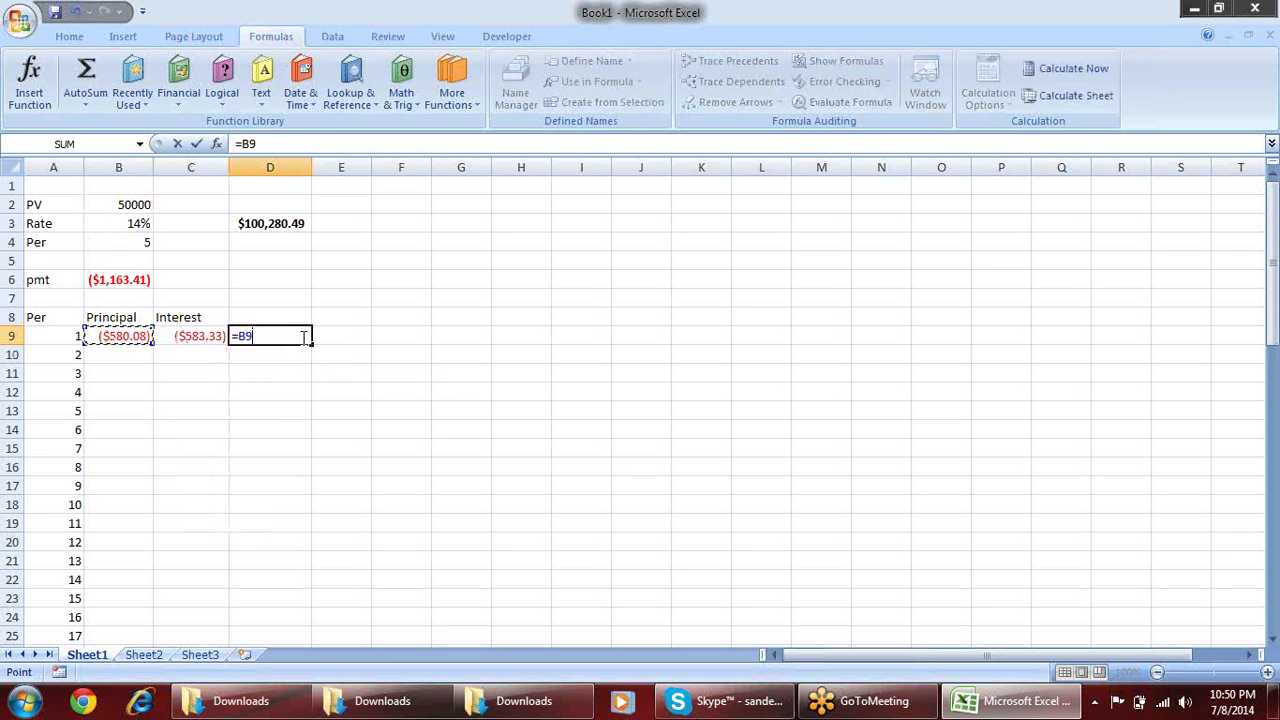
type("+")
key("Left")
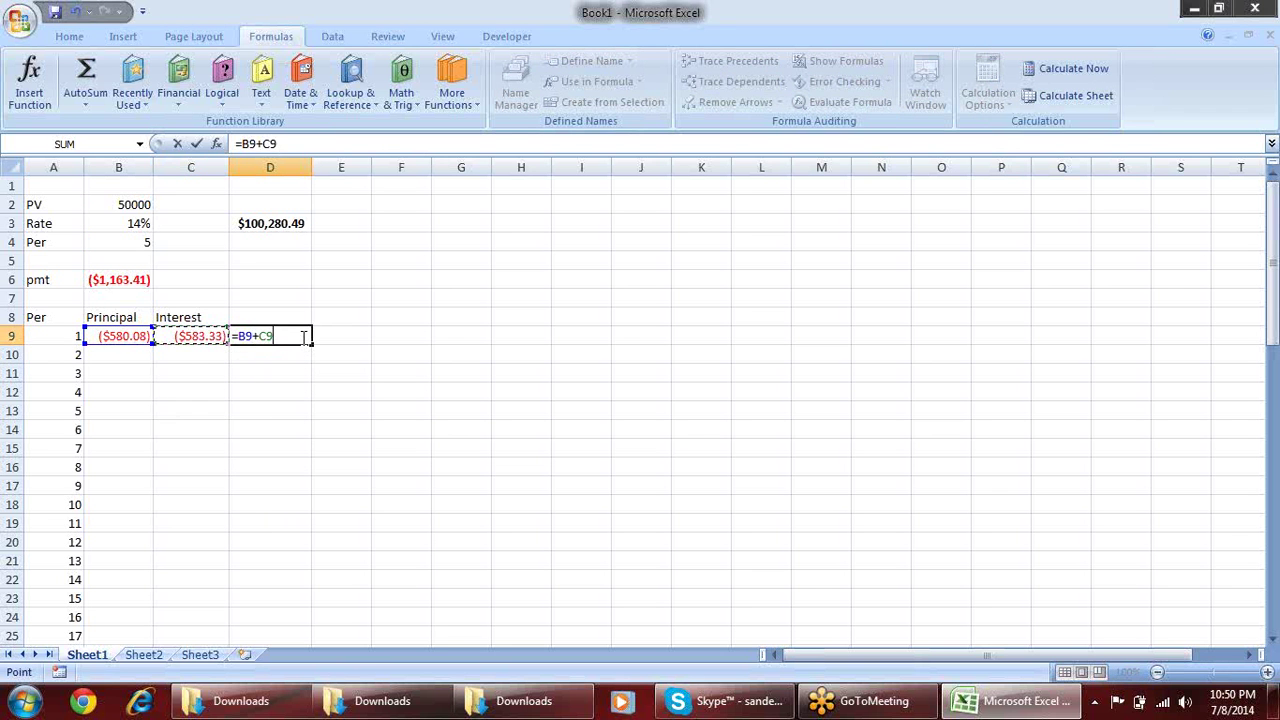
key("Return")
left_click(305, 318)
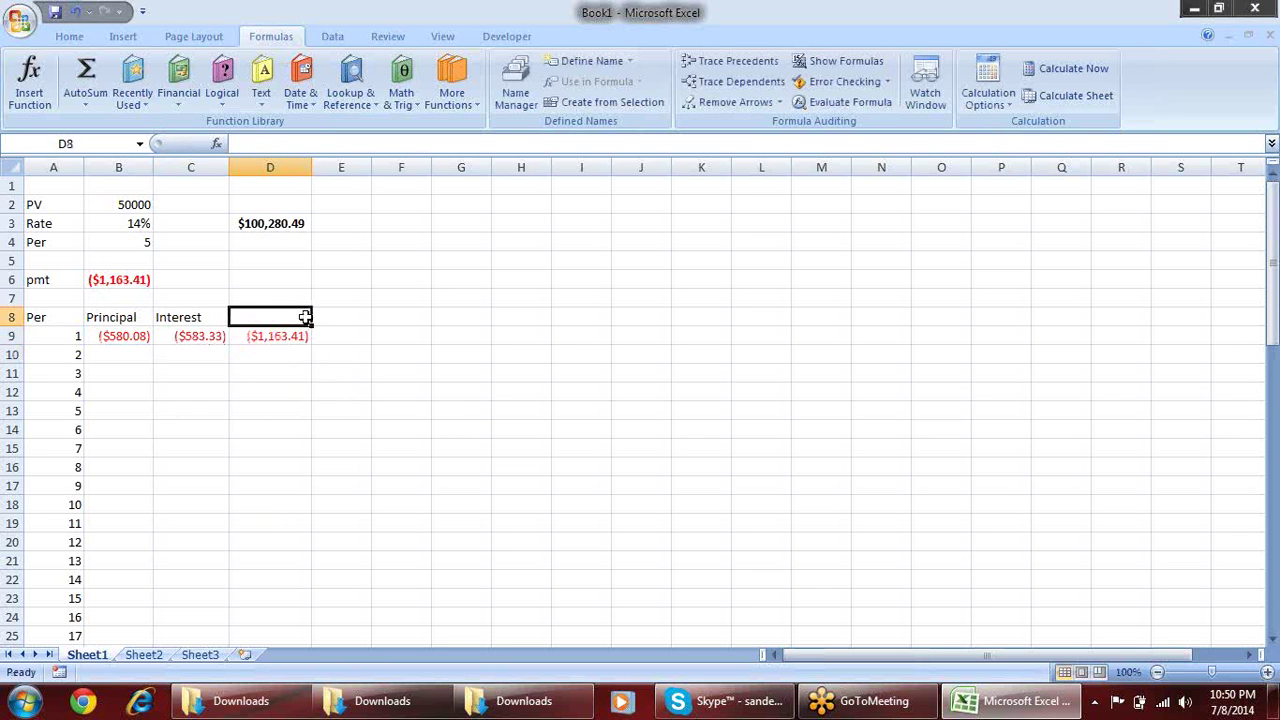
type("P")
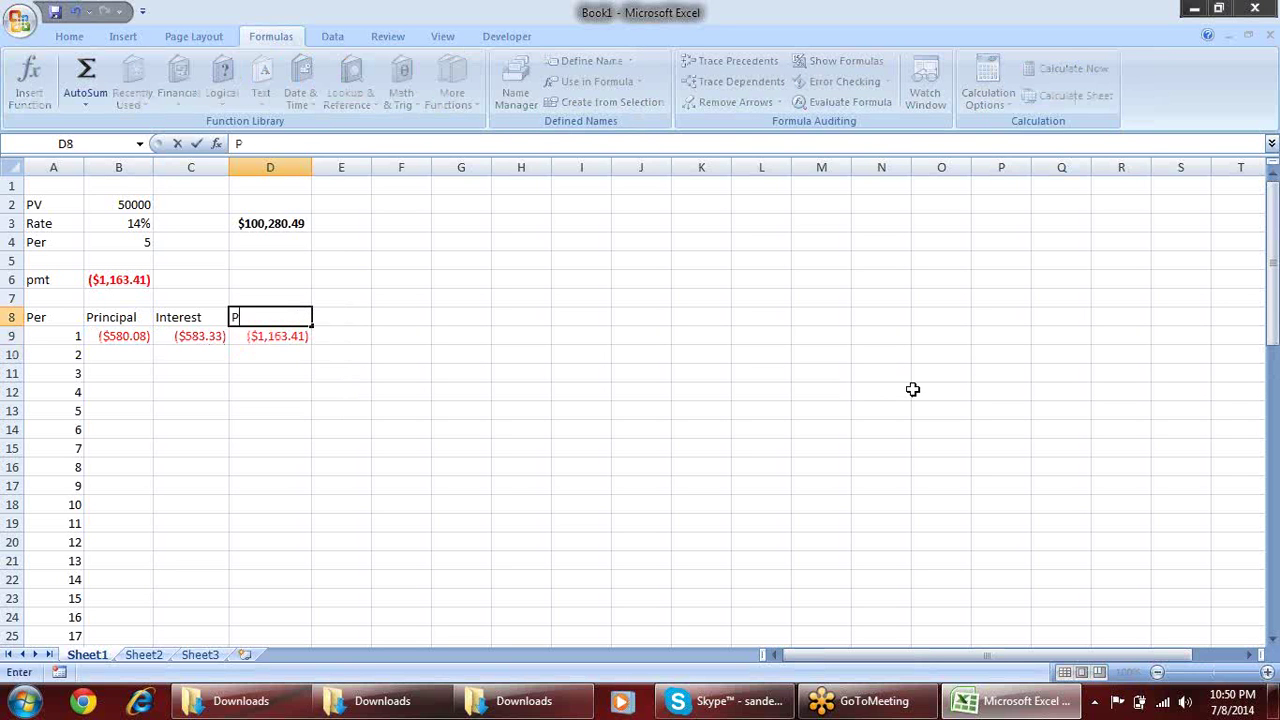
type("MT")
key("Return")
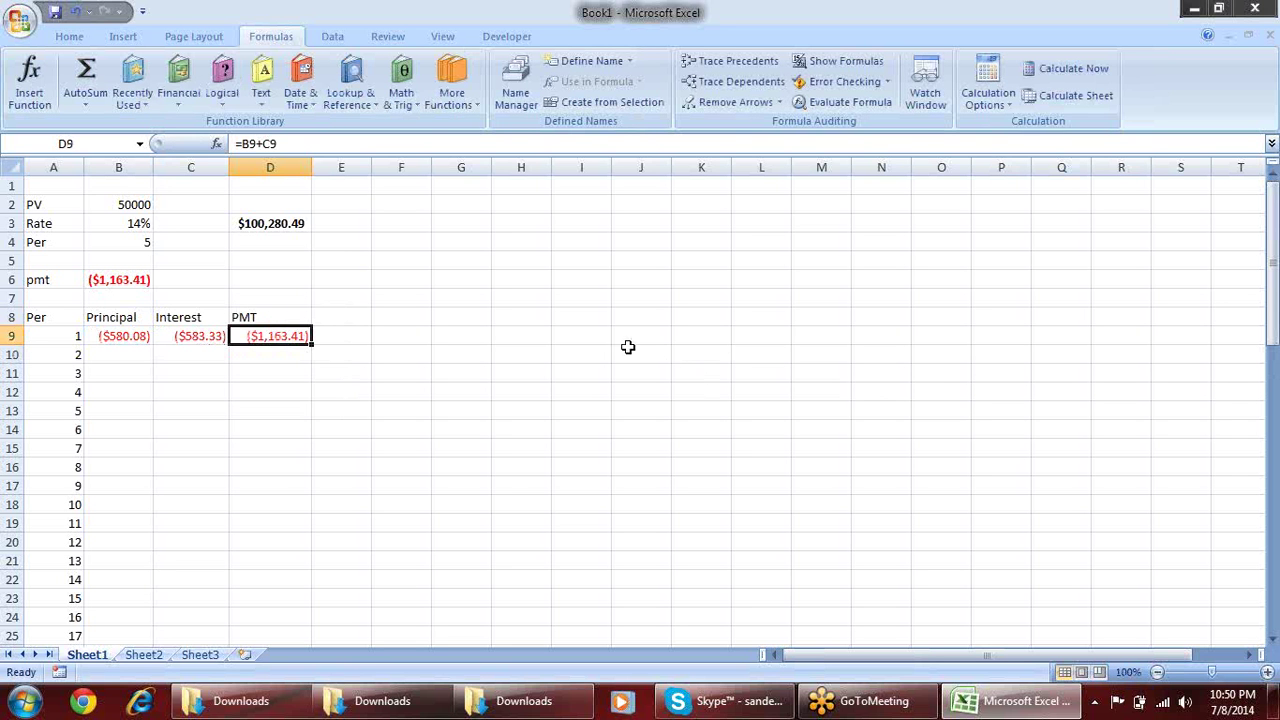
left_click_drag(133, 336, 310, 344)
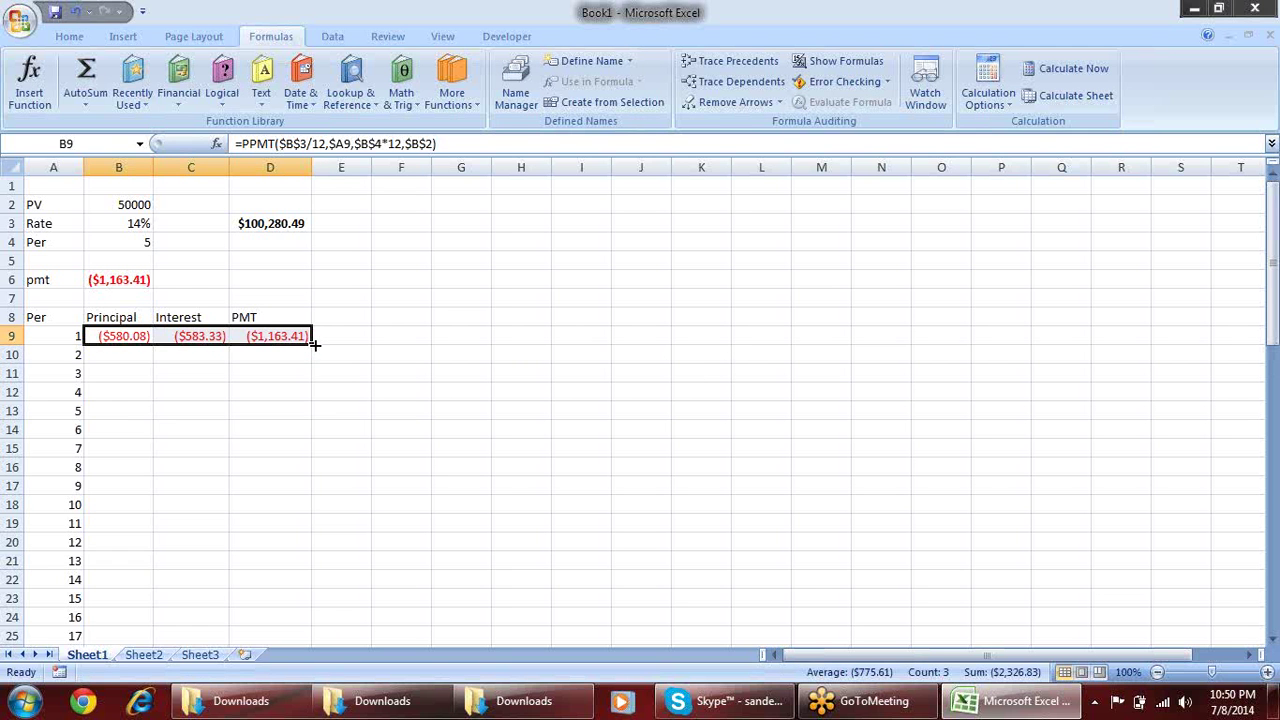
double_click(313, 343)
left_click(358, 335)
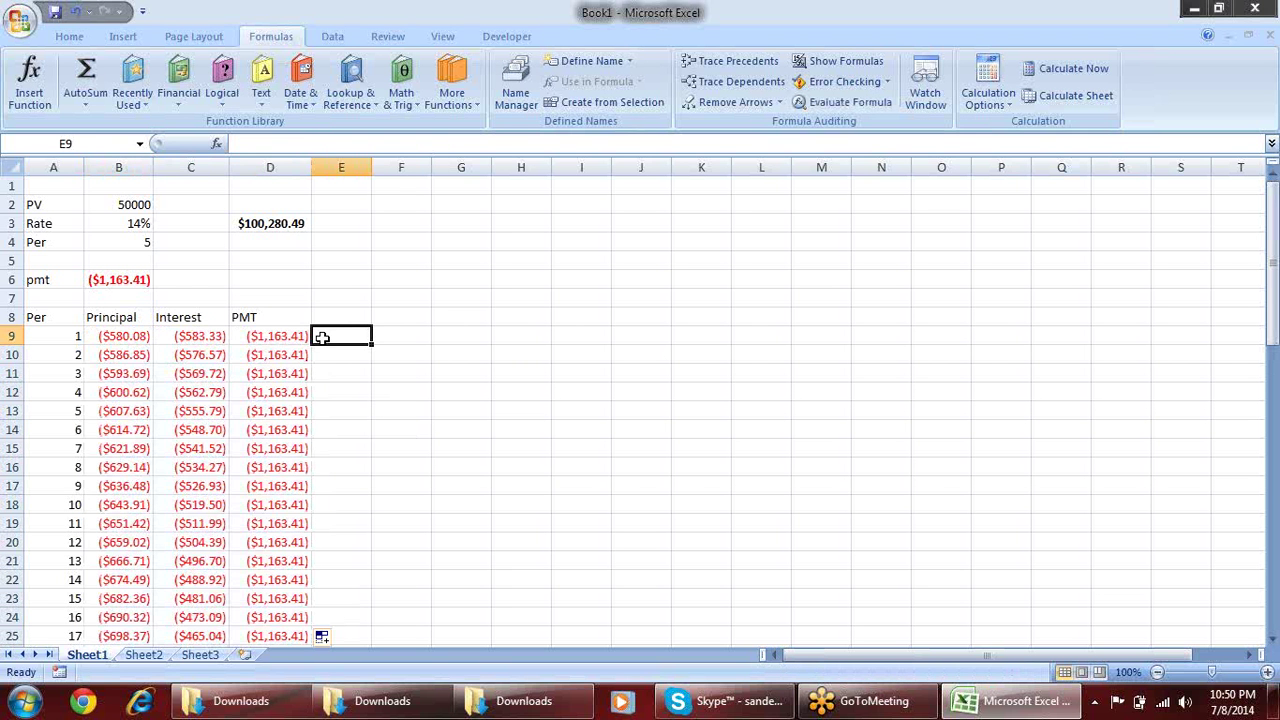
left_click(289, 339)
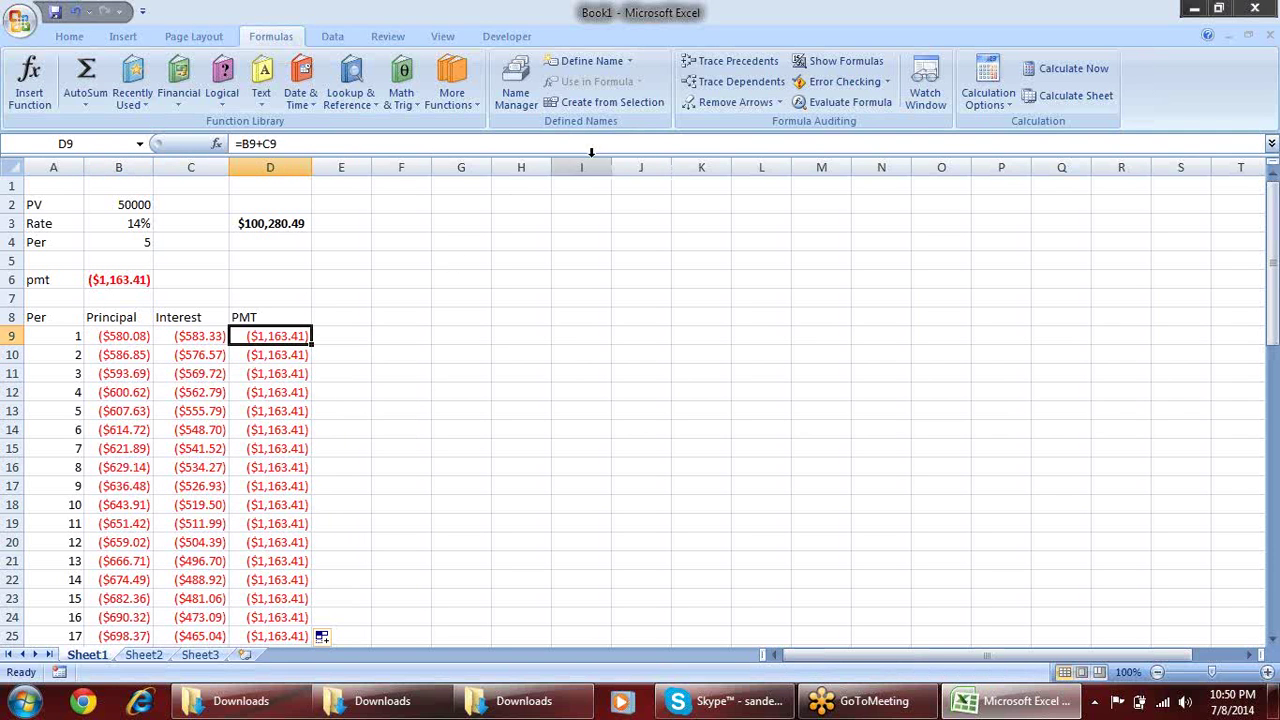
left_click(142, 335)
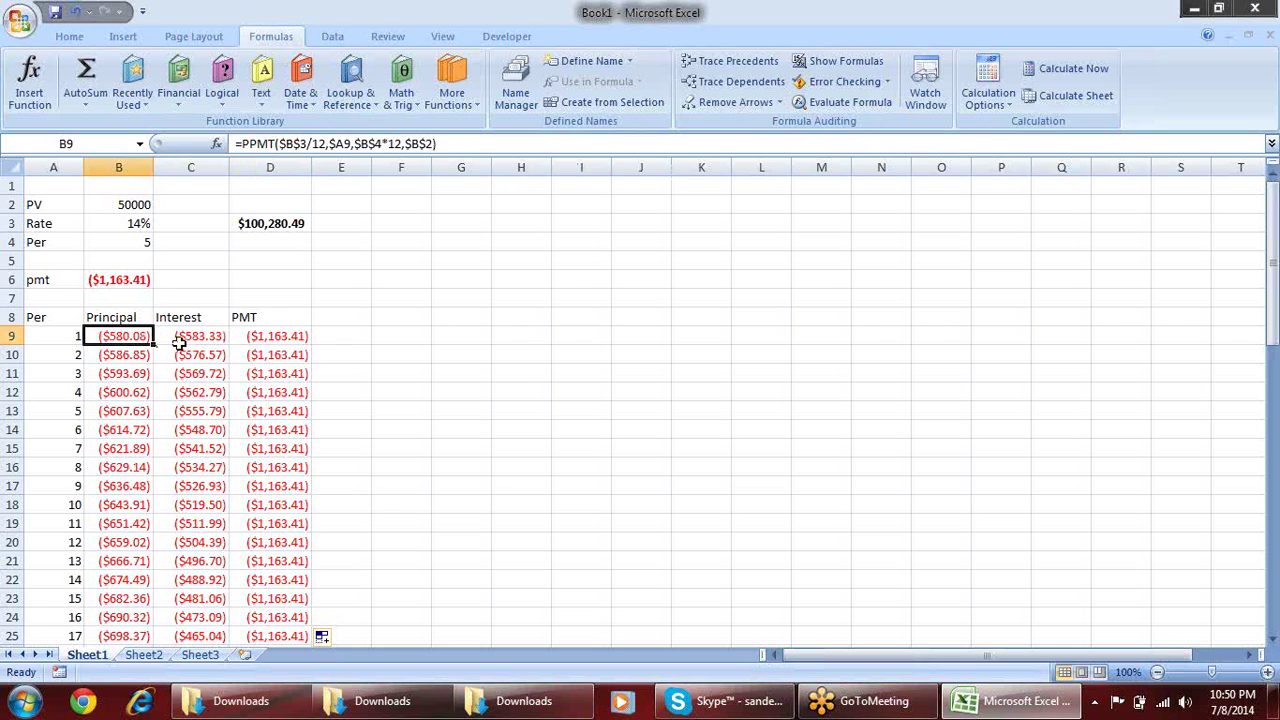
left_click(214, 336)
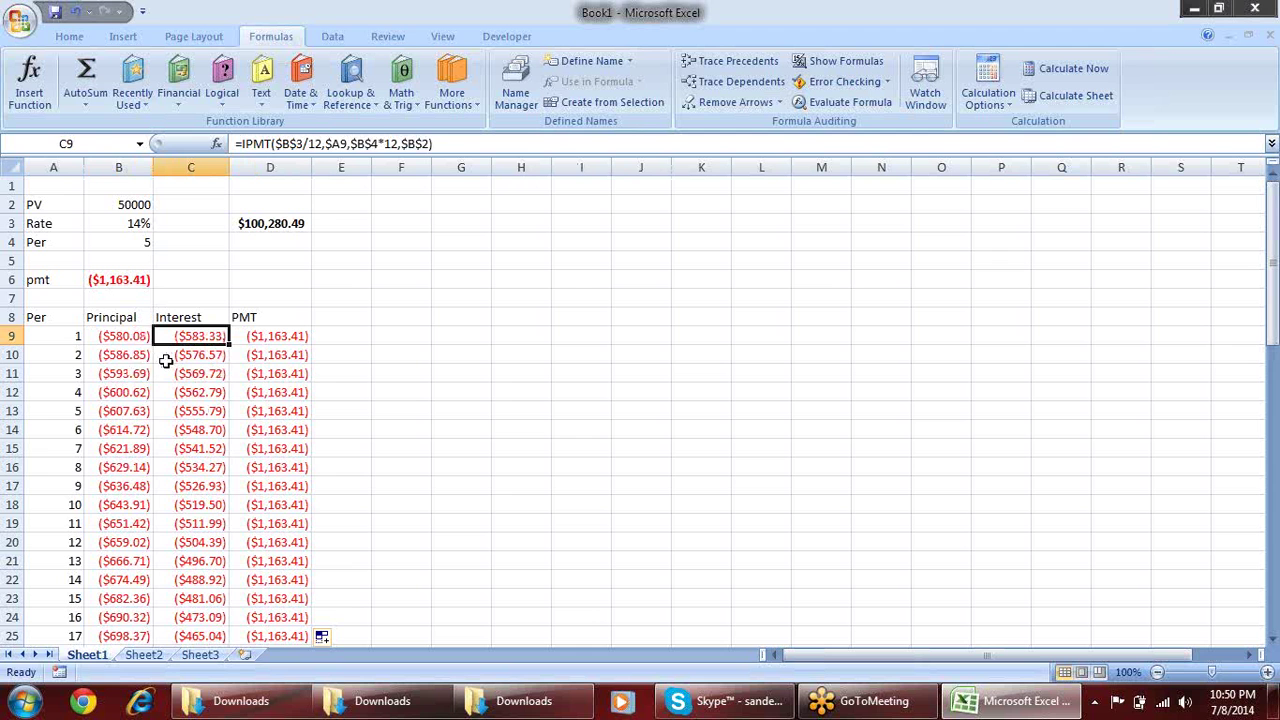
left_click(132, 356)
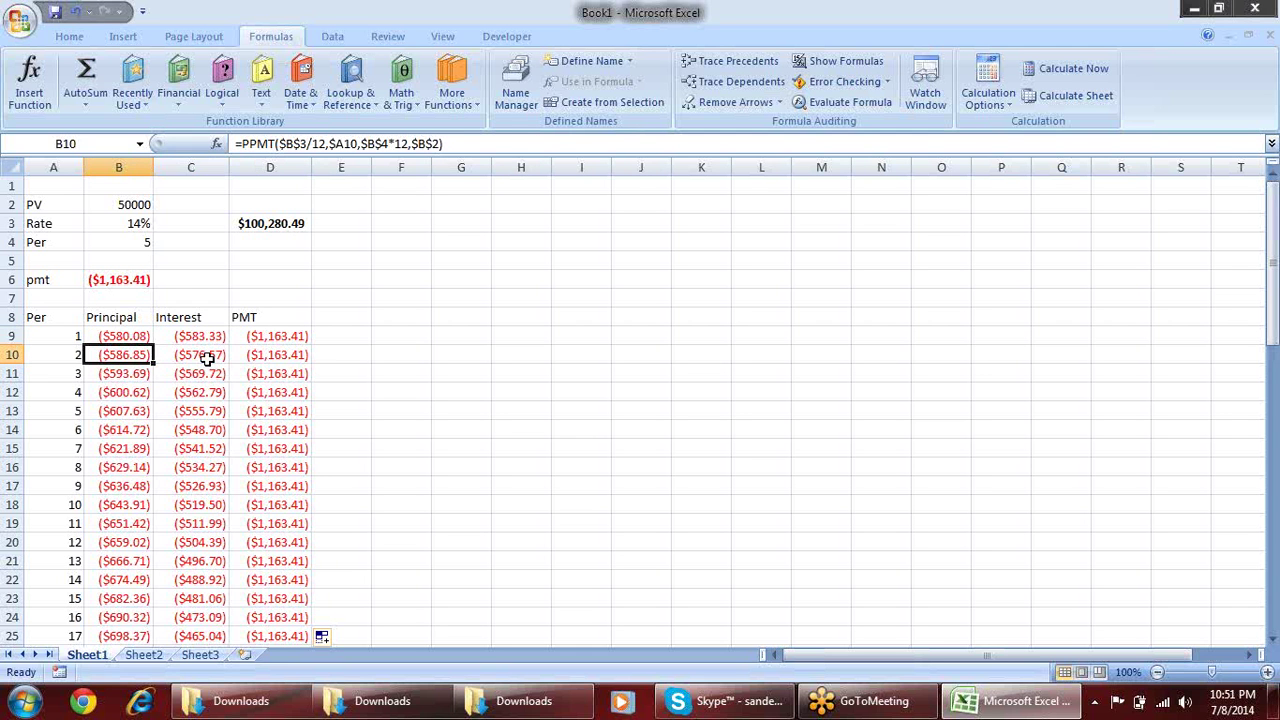
left_click(203, 358)
left_click(137, 352)
left_click(208, 375)
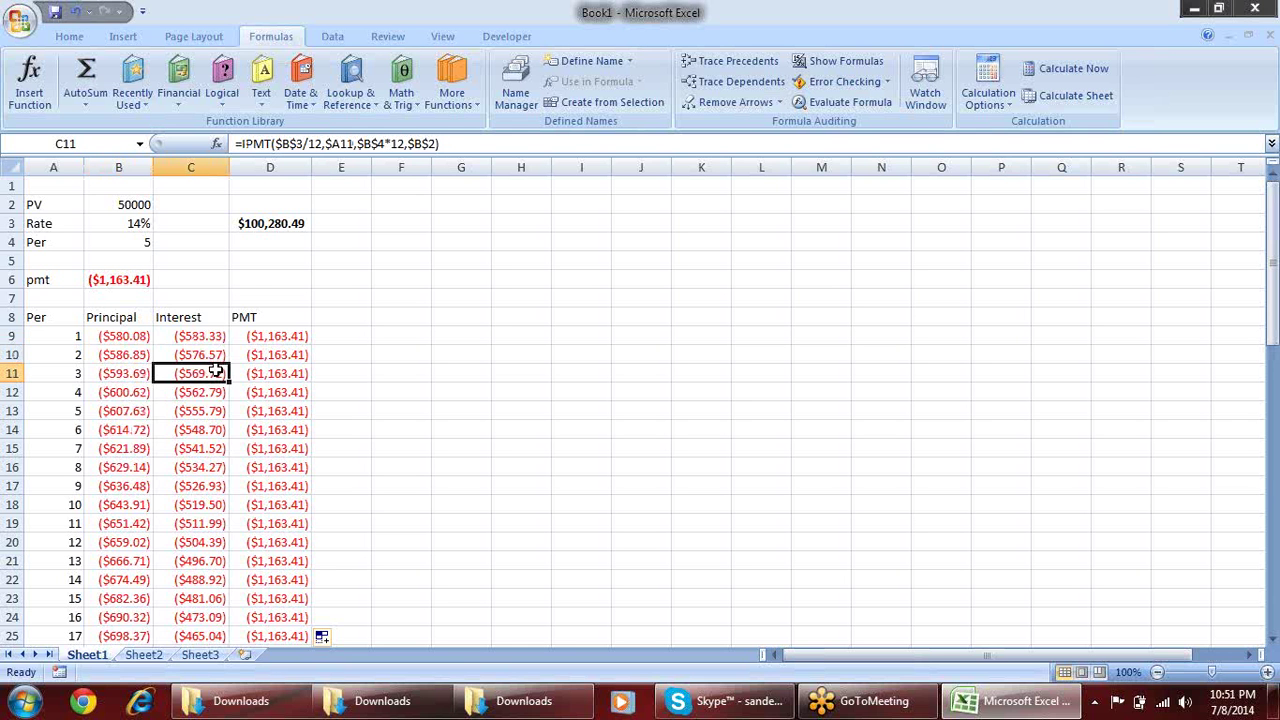
scroll(215, 376, "down", 1)
scroll(218, 374, "down", 3)
scroll(220, 372, "down", 1)
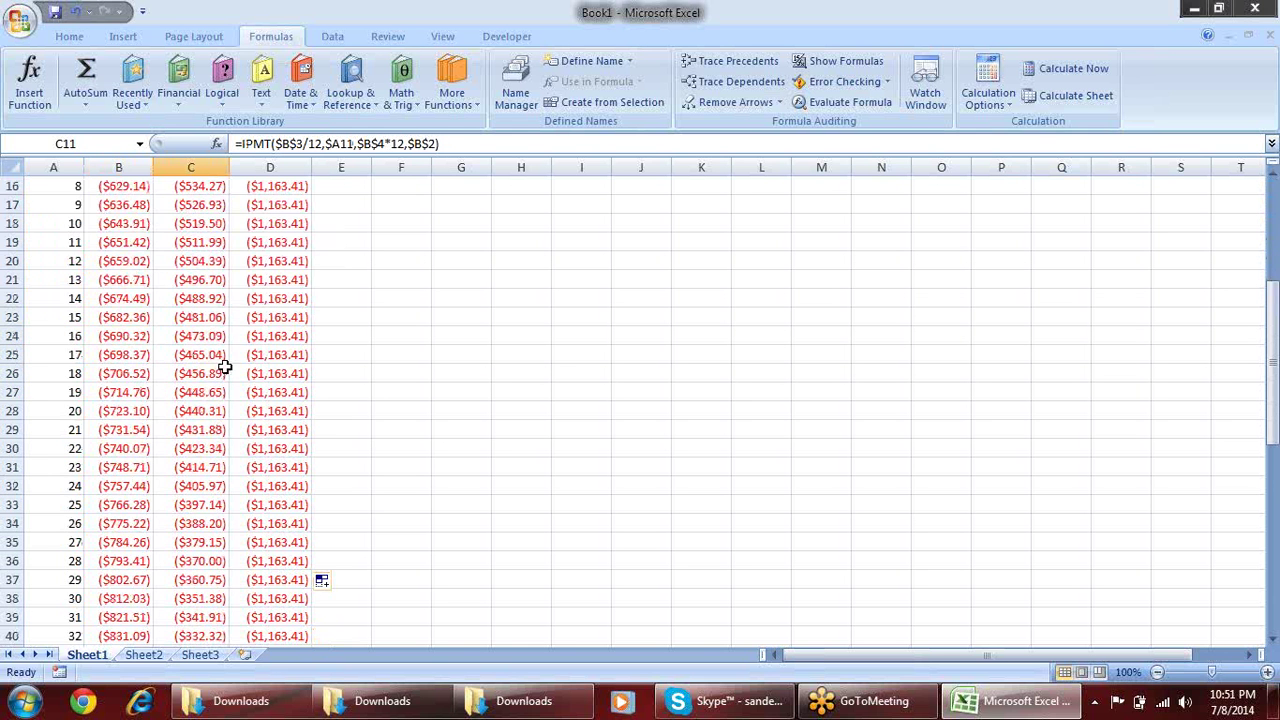
scroll(224, 368, "down", 2)
scroll(224, 368, "up", 4)
scroll(222, 372, "up", 3)
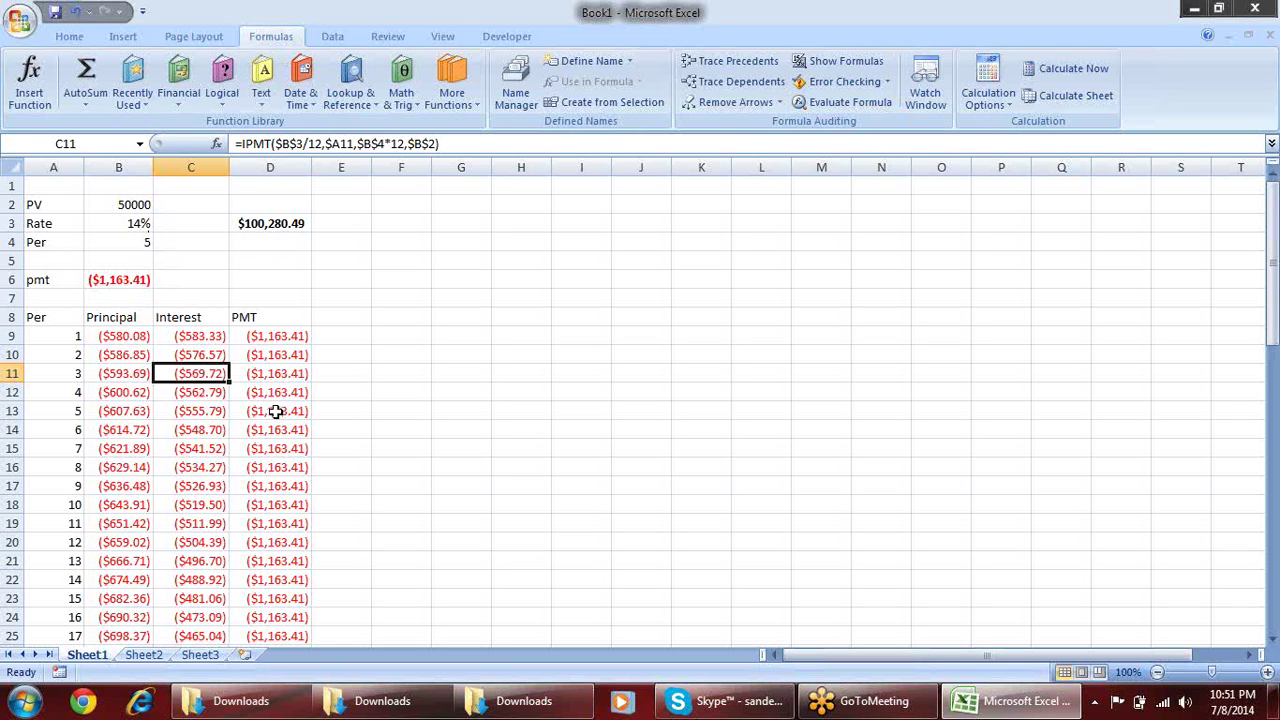
left_click(209, 440)
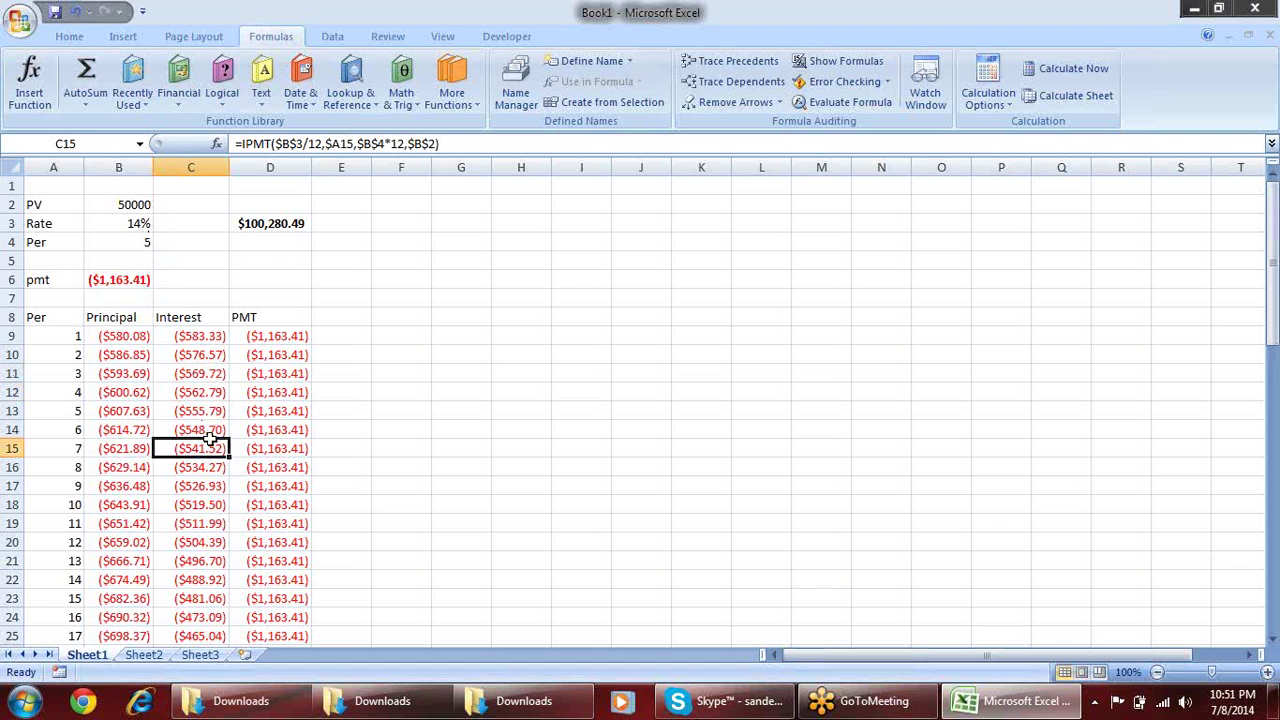
left_click(300, 394)
left_click(266, 432)
left_click(271, 505)
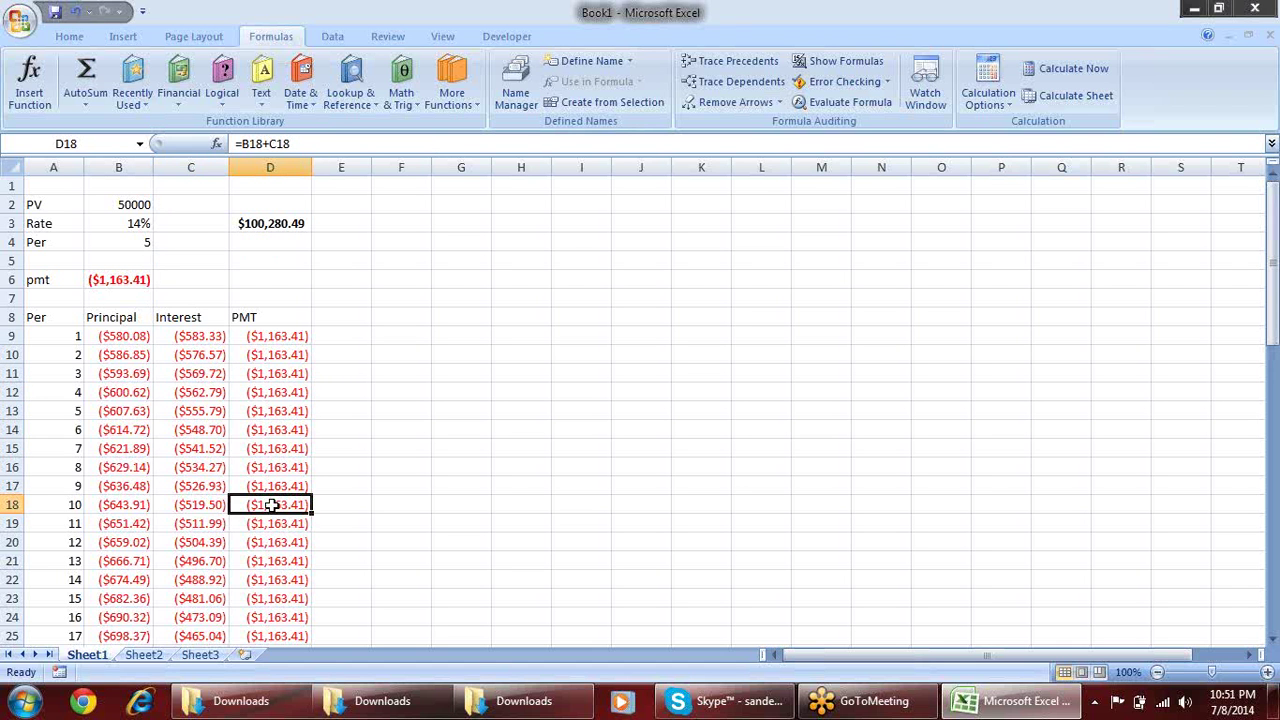
left_click(189, 455)
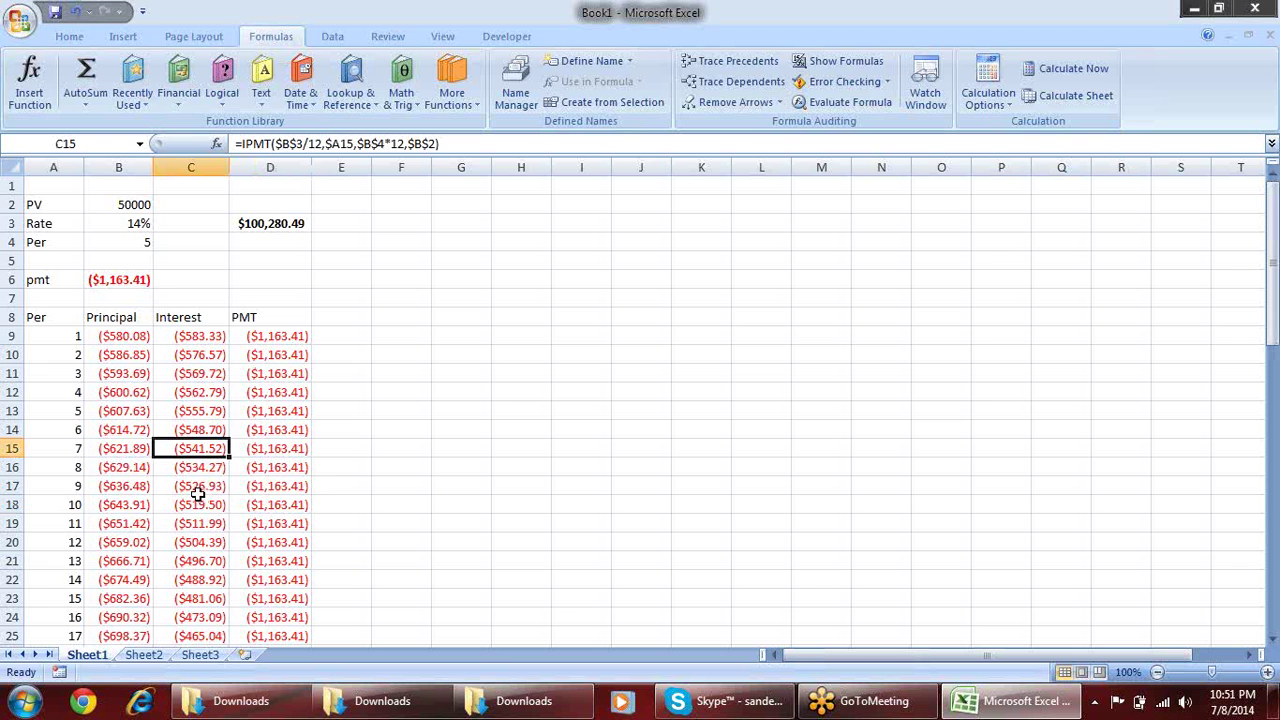
left_click(225, 299)
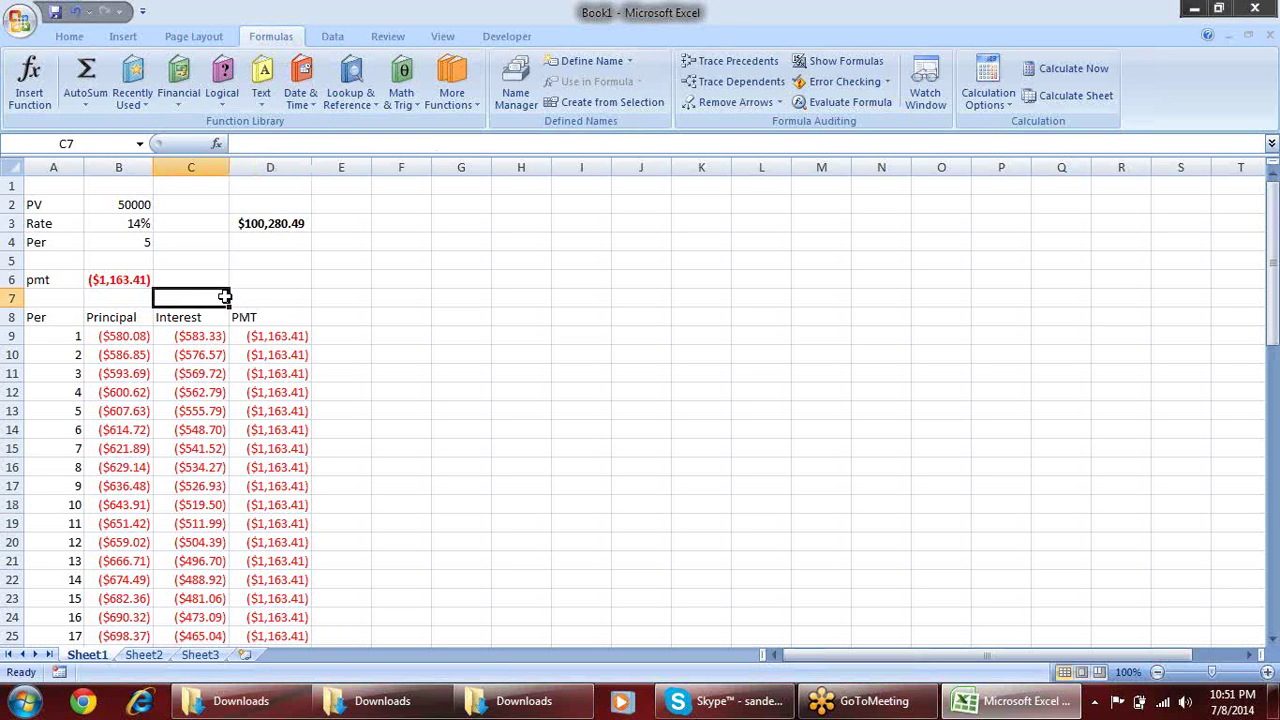
left_click(182, 340)
key("ctrl+Down")
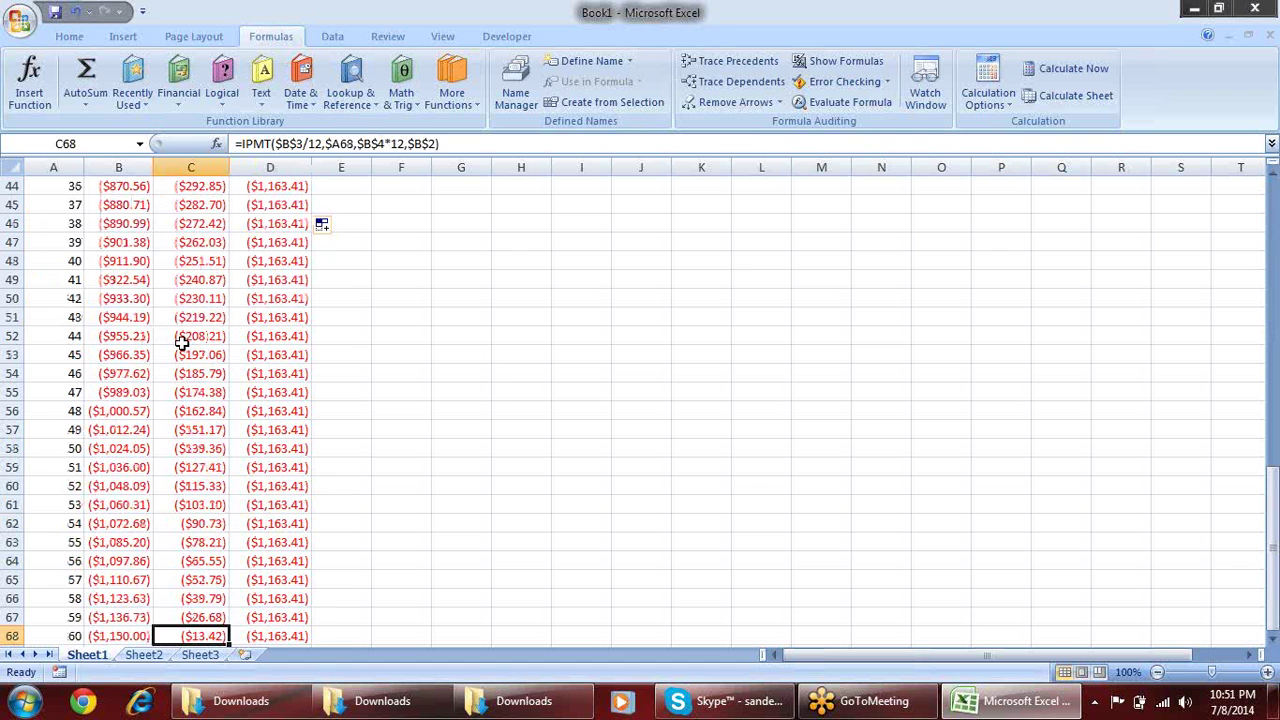
key("Down")
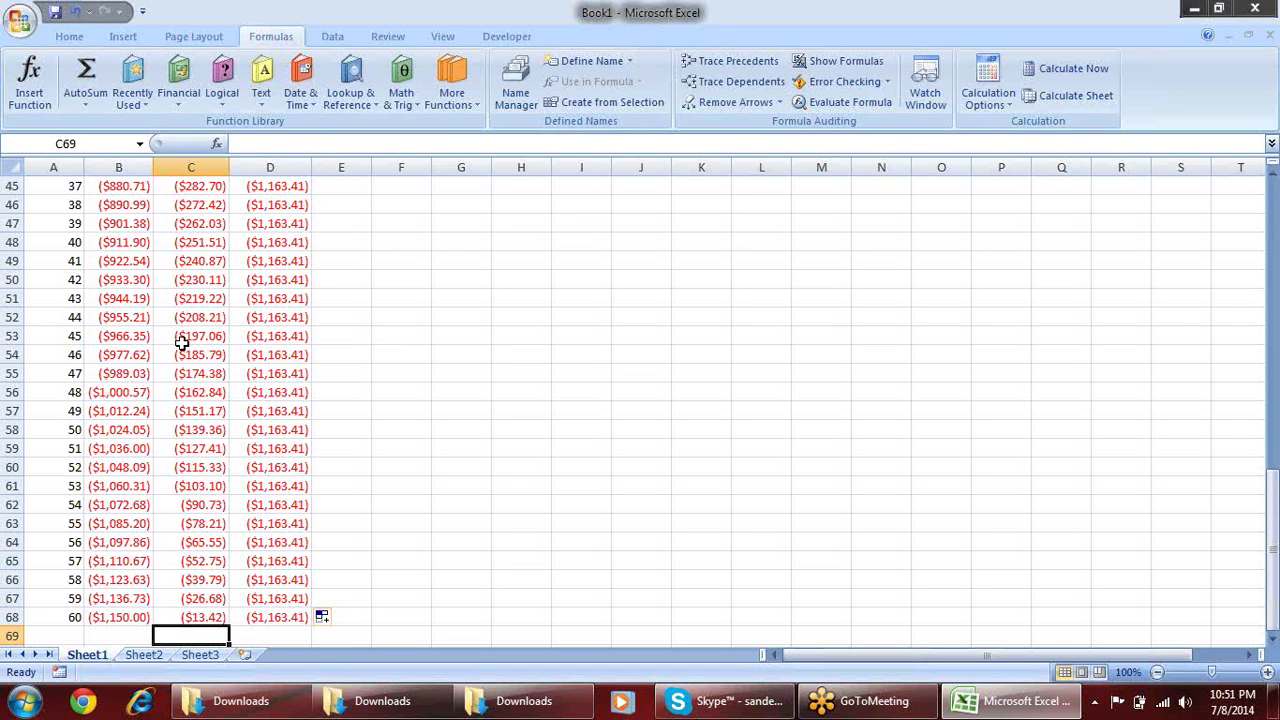
key("Up")
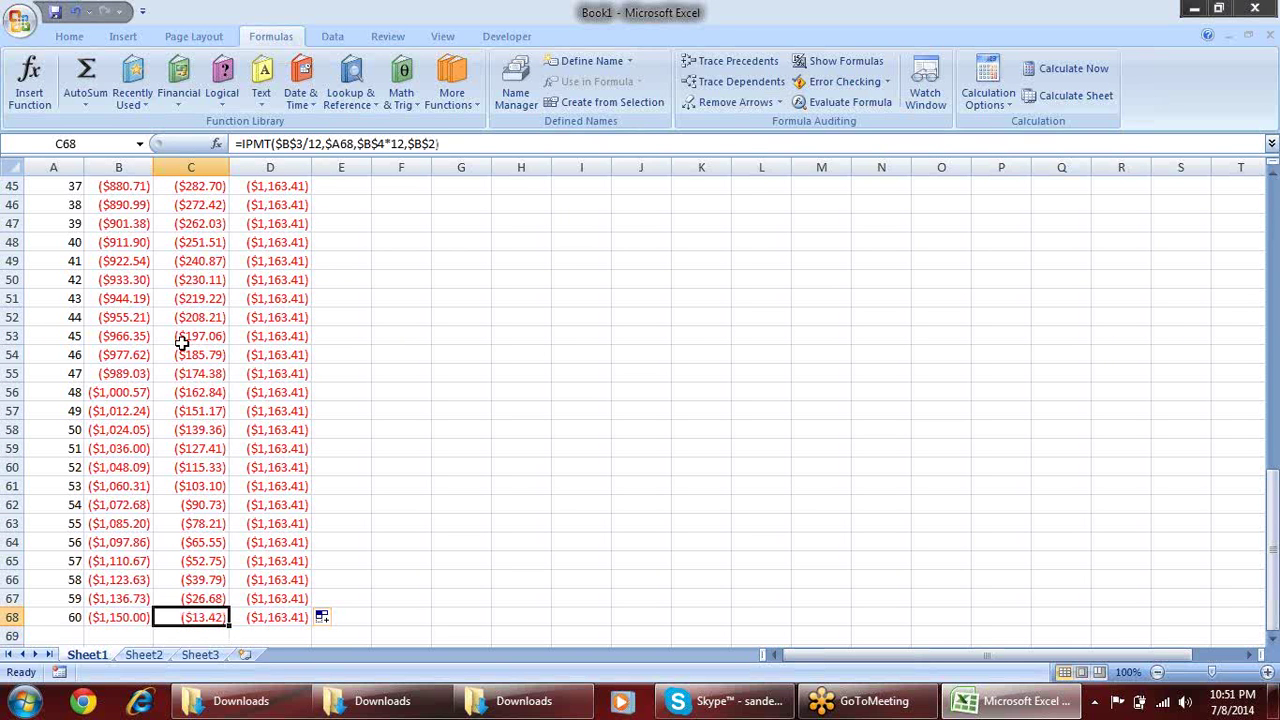
key("Up")
key("ctrl+Up")
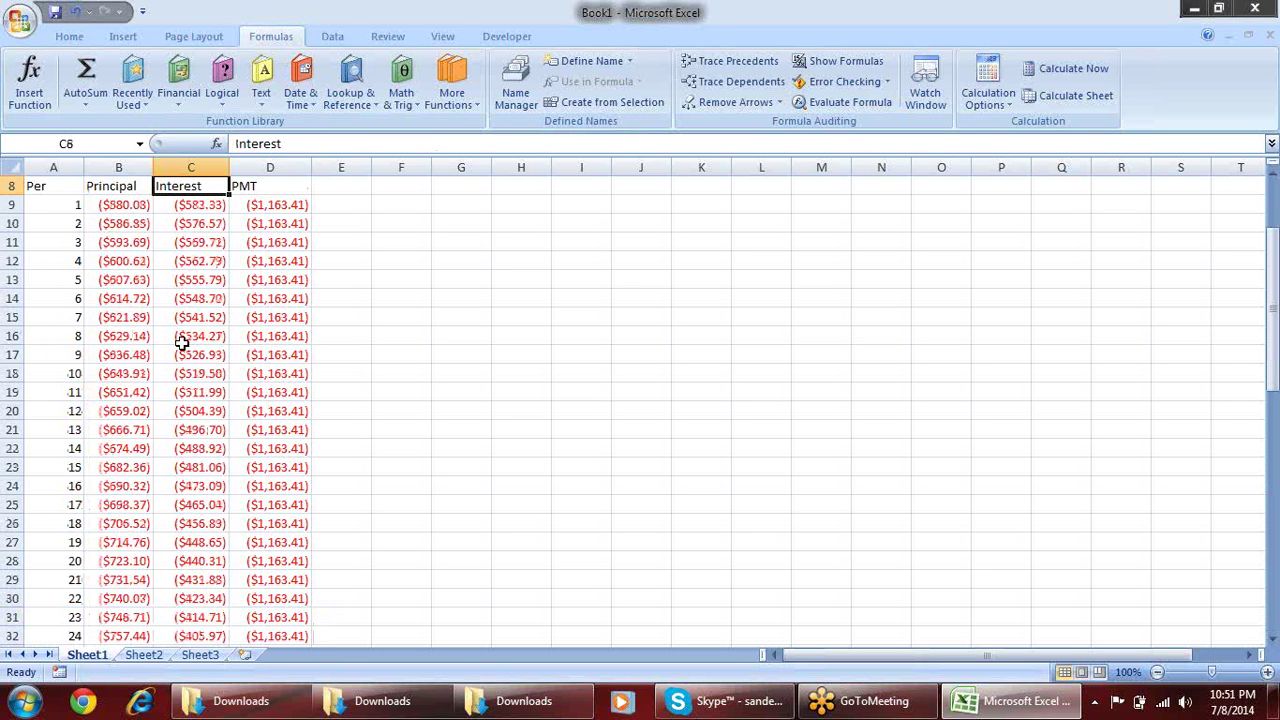
key("Up")
key("ctrl+Up")
key("Down")
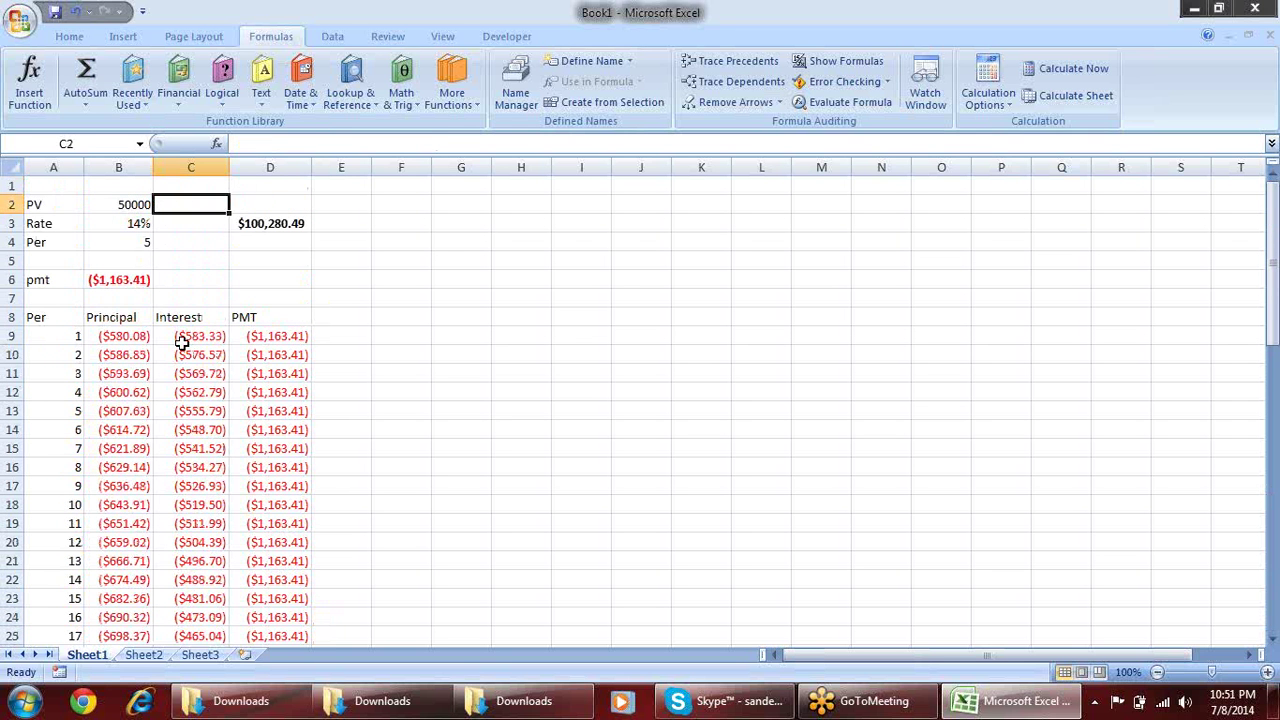
key("ctrl+Down")
key("Down")
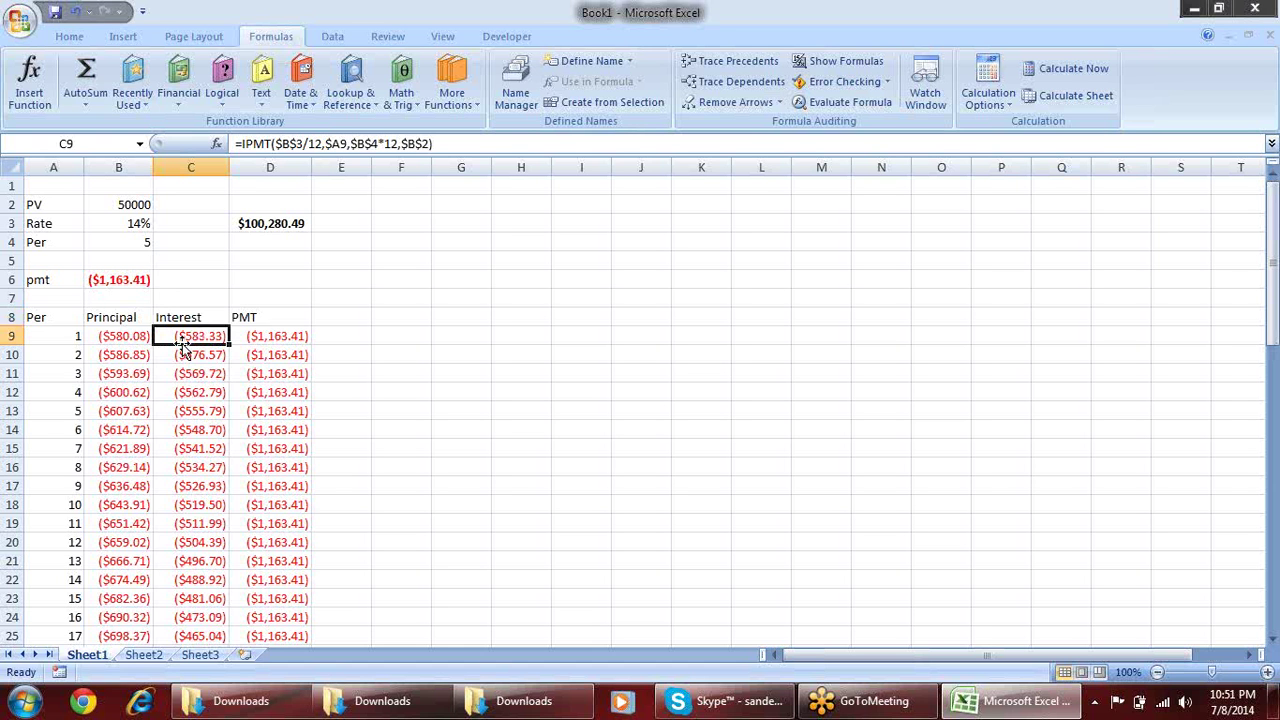
key("Right")
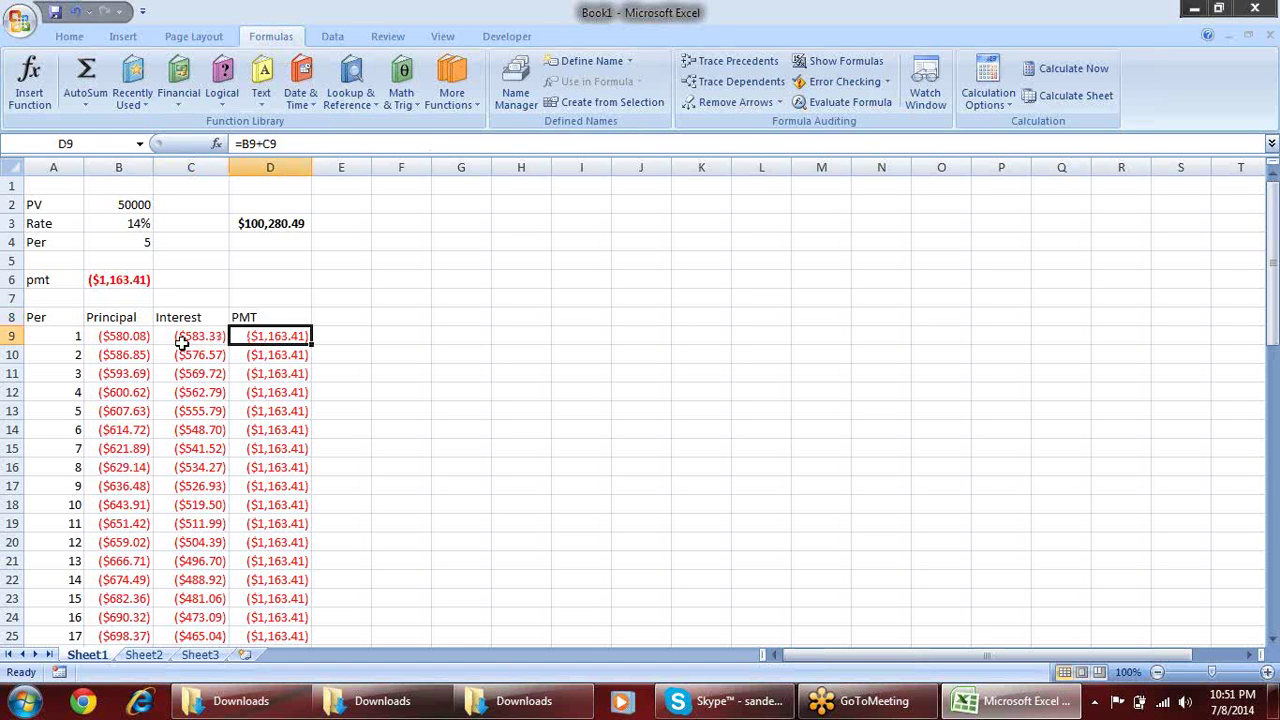
Enter =SUM(C9:C68) in C7 to total the Interest column
key("Left")
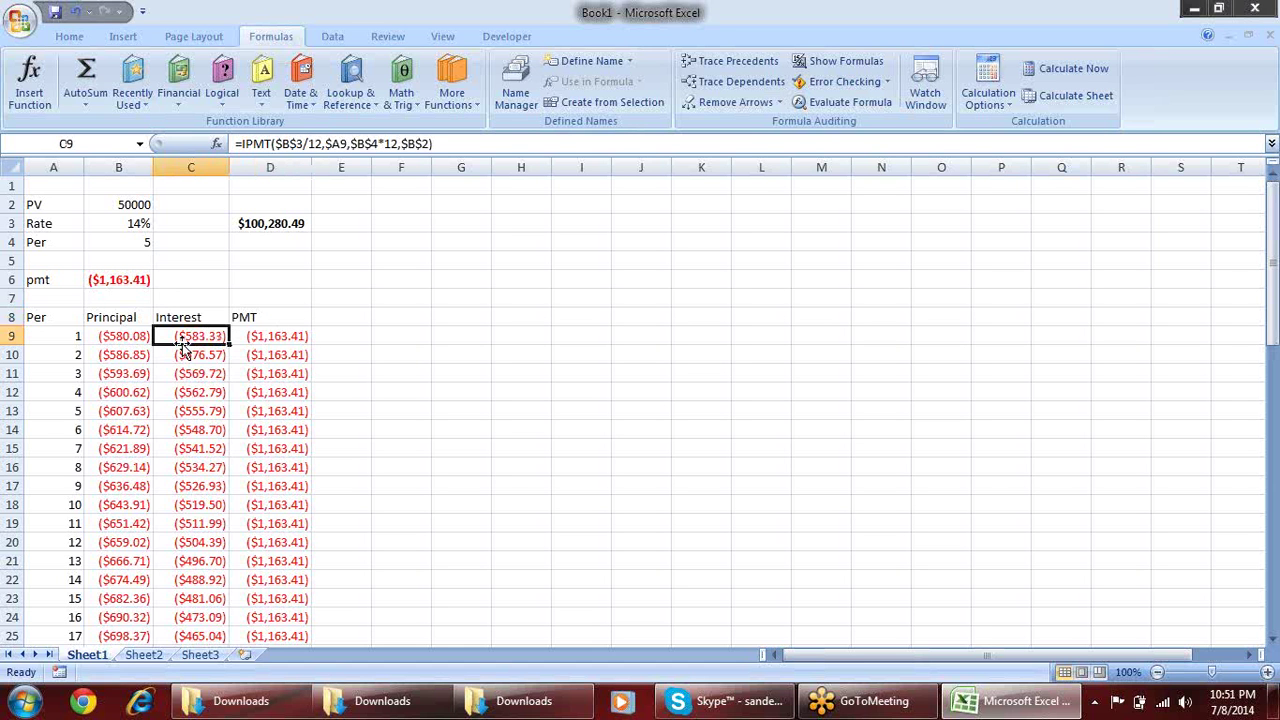
key("Left")
key("Right")
key("Up")
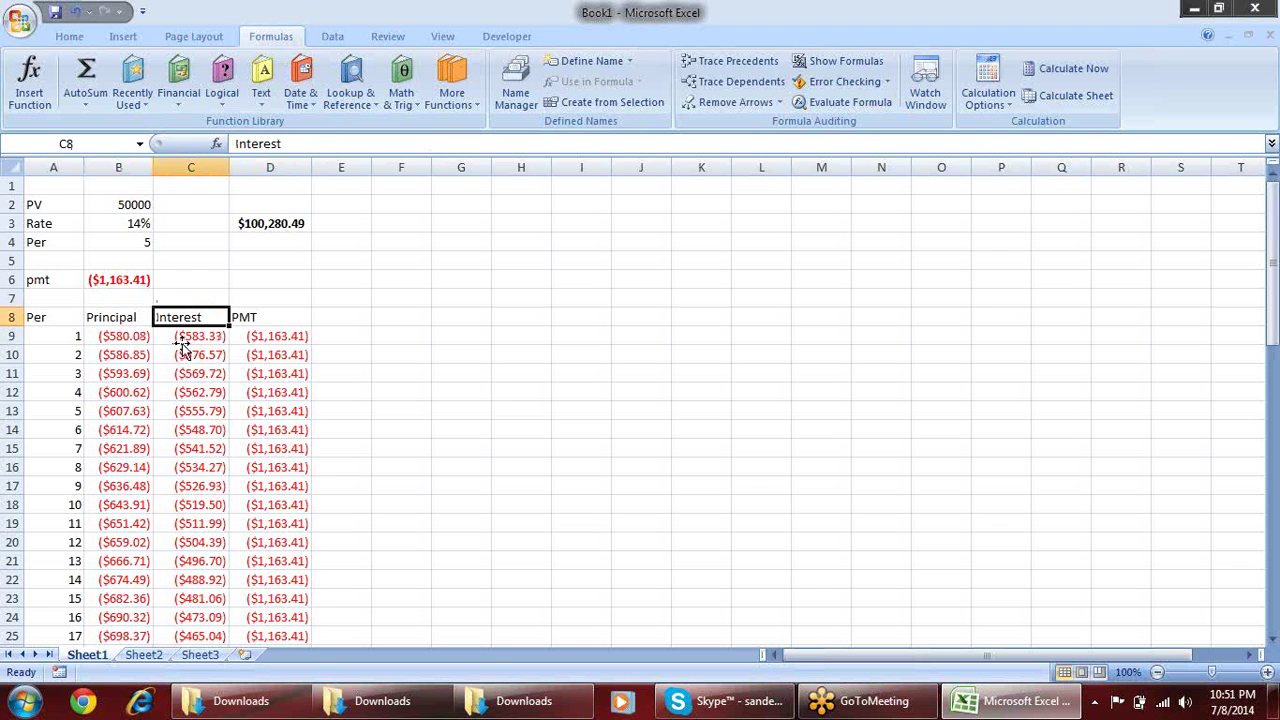
key("Up")
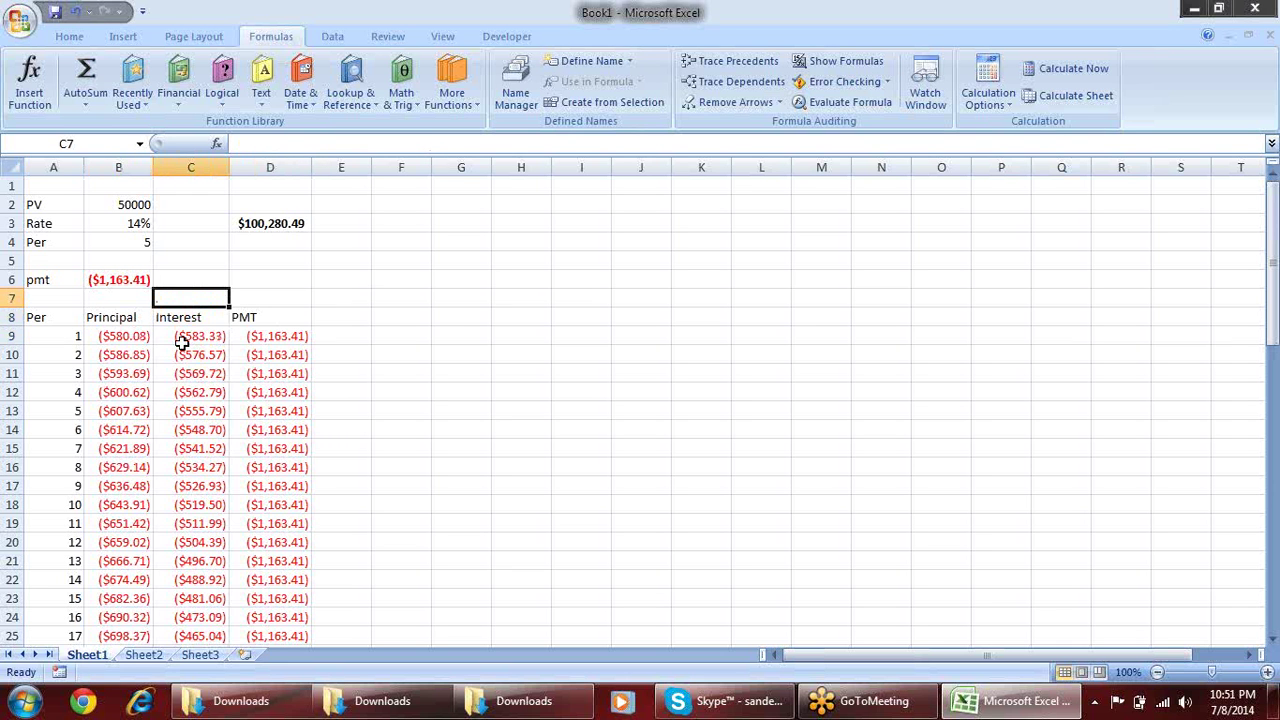
type("=s")
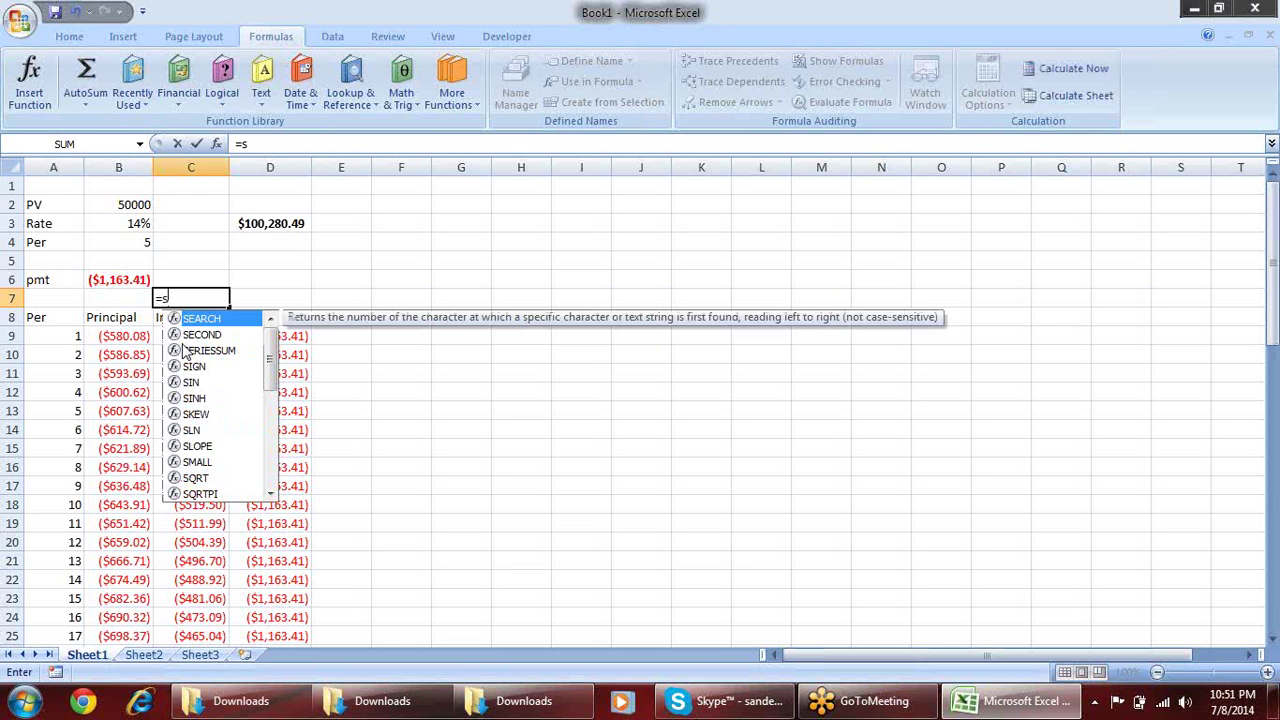
type("u")
double_click(190, 351)
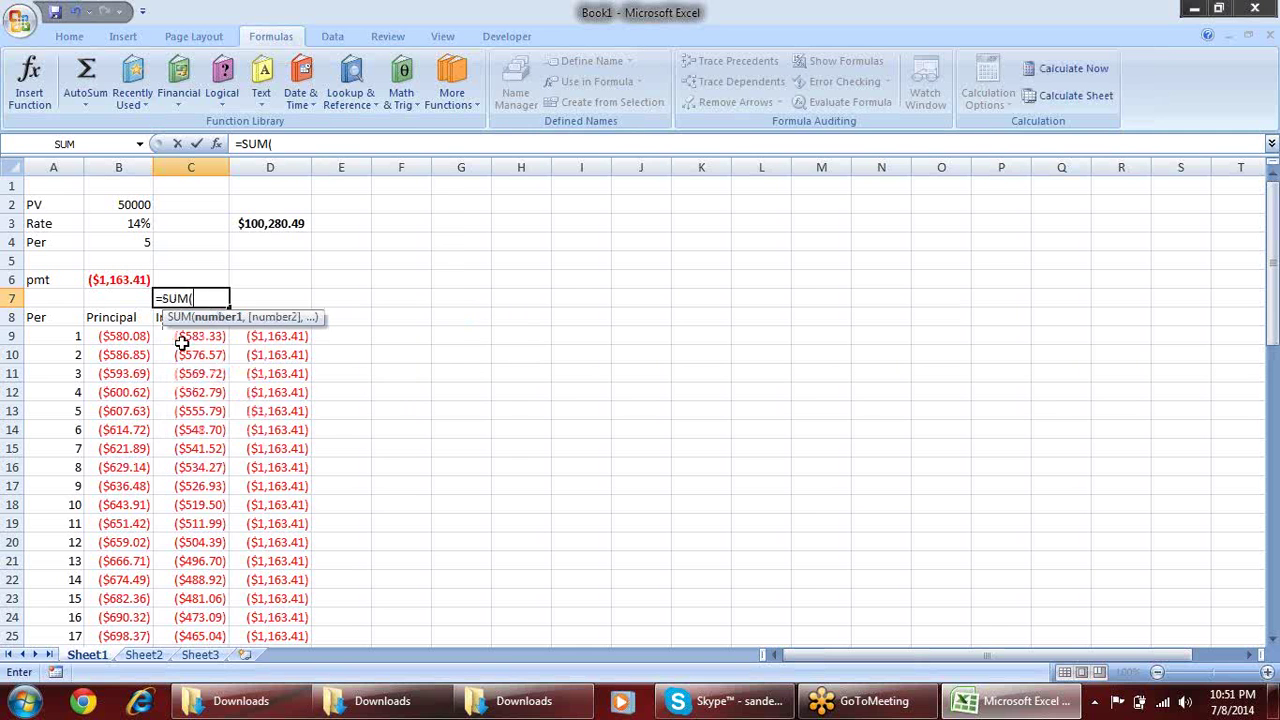
left_click(182, 343)
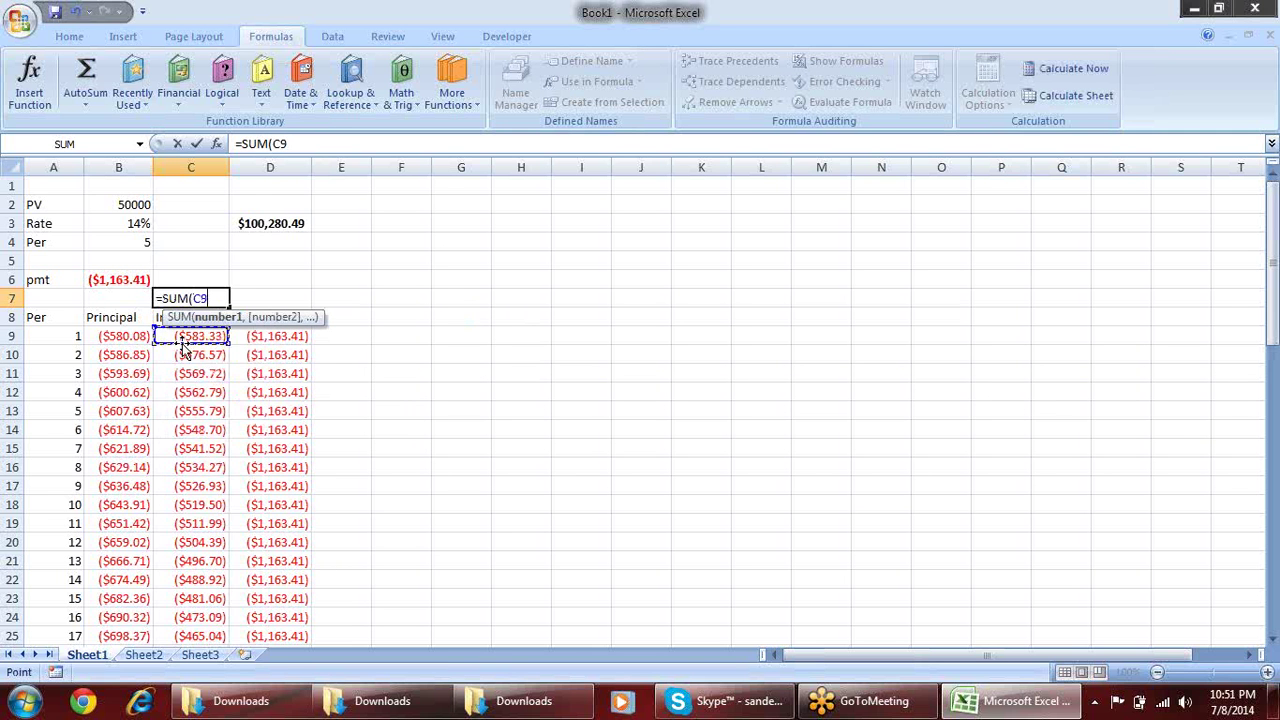
key("ctrl+shift+Down")
key("Return")
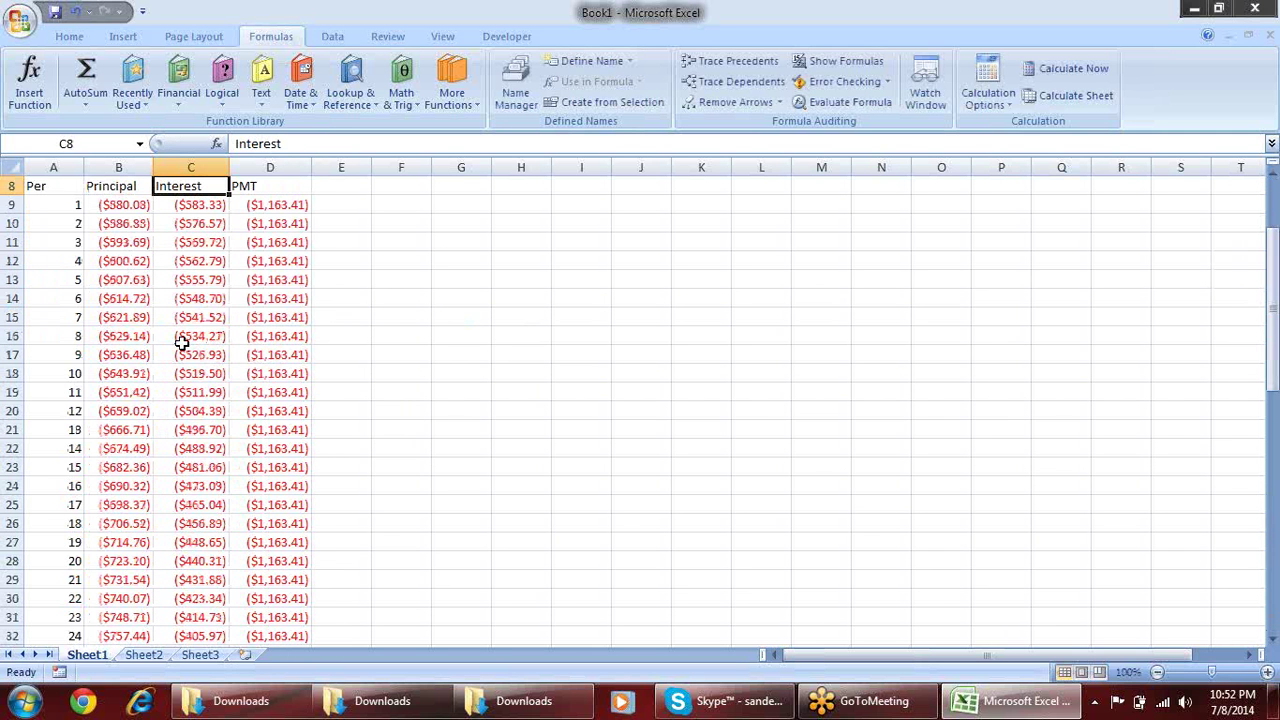
Copy the C7 total into B7 so it sums the Principal column with =SUM(B9:B68)
type("11")
key("Escape")
key("Up")
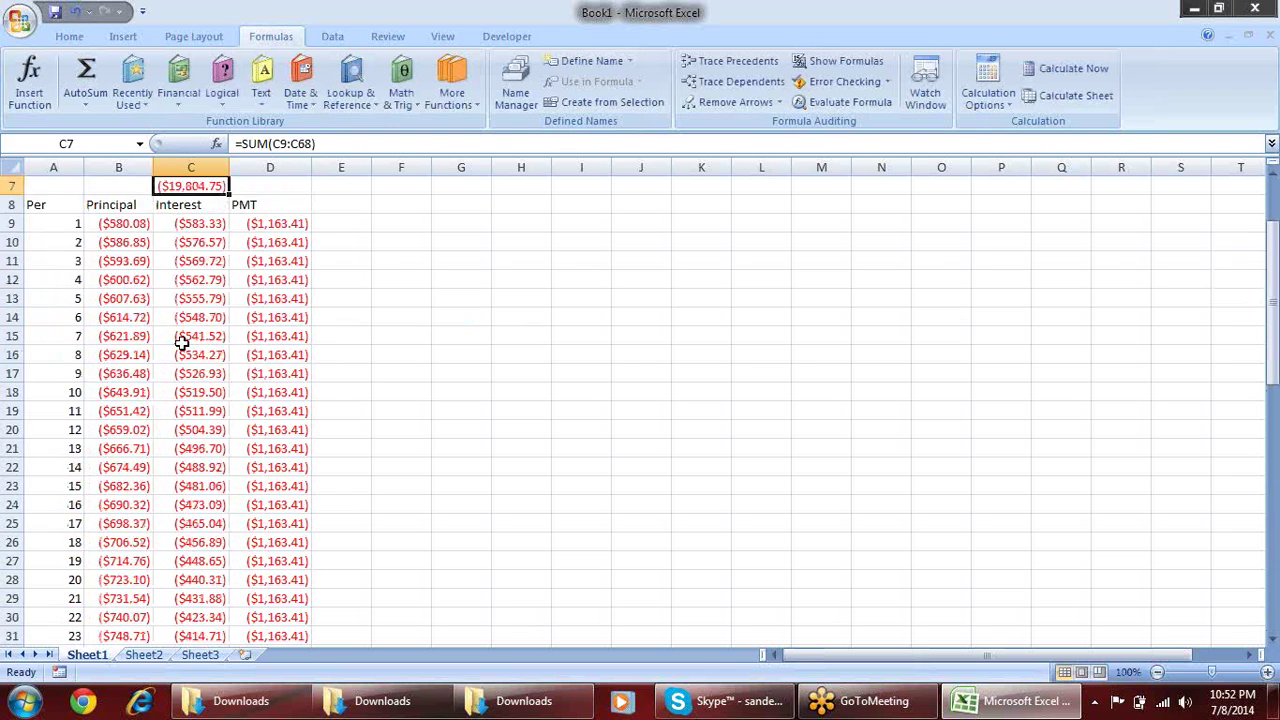
key("Up")
key("Up")
key("Up")
key("Up")
key("Down")
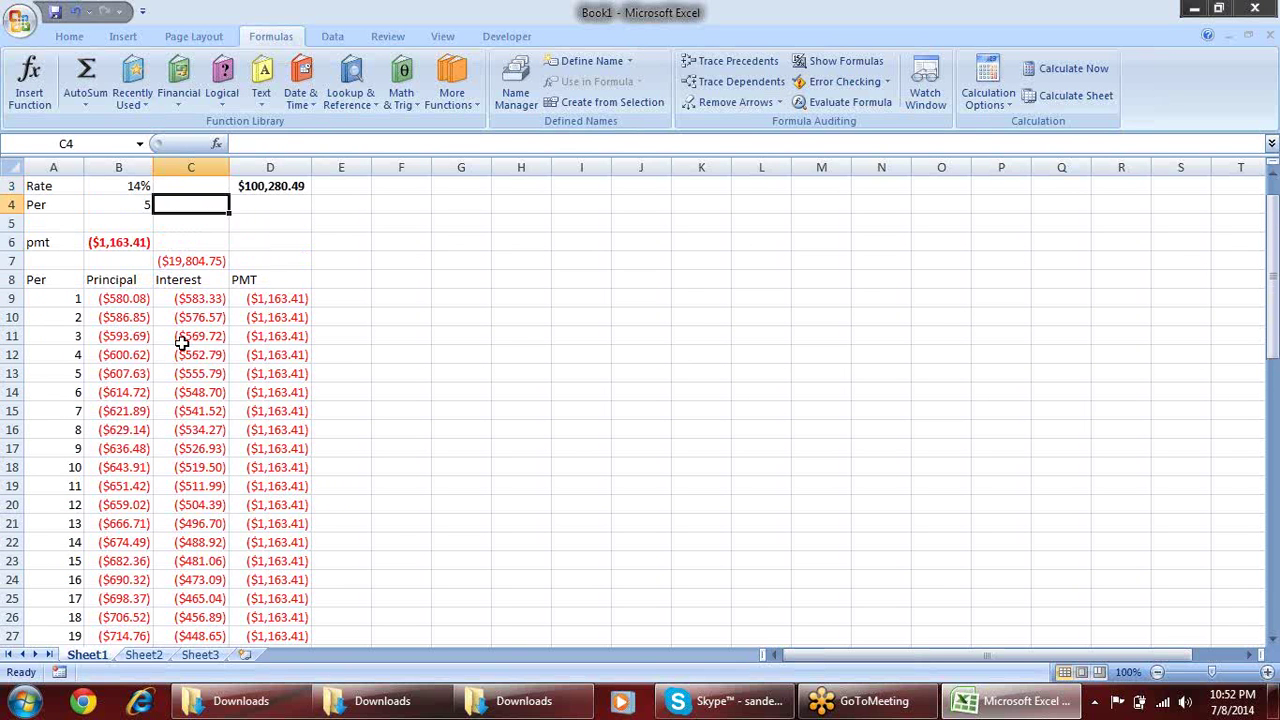
key("Down")
key("Down")
key("Down")
key("ctrl+c")
key("Left")
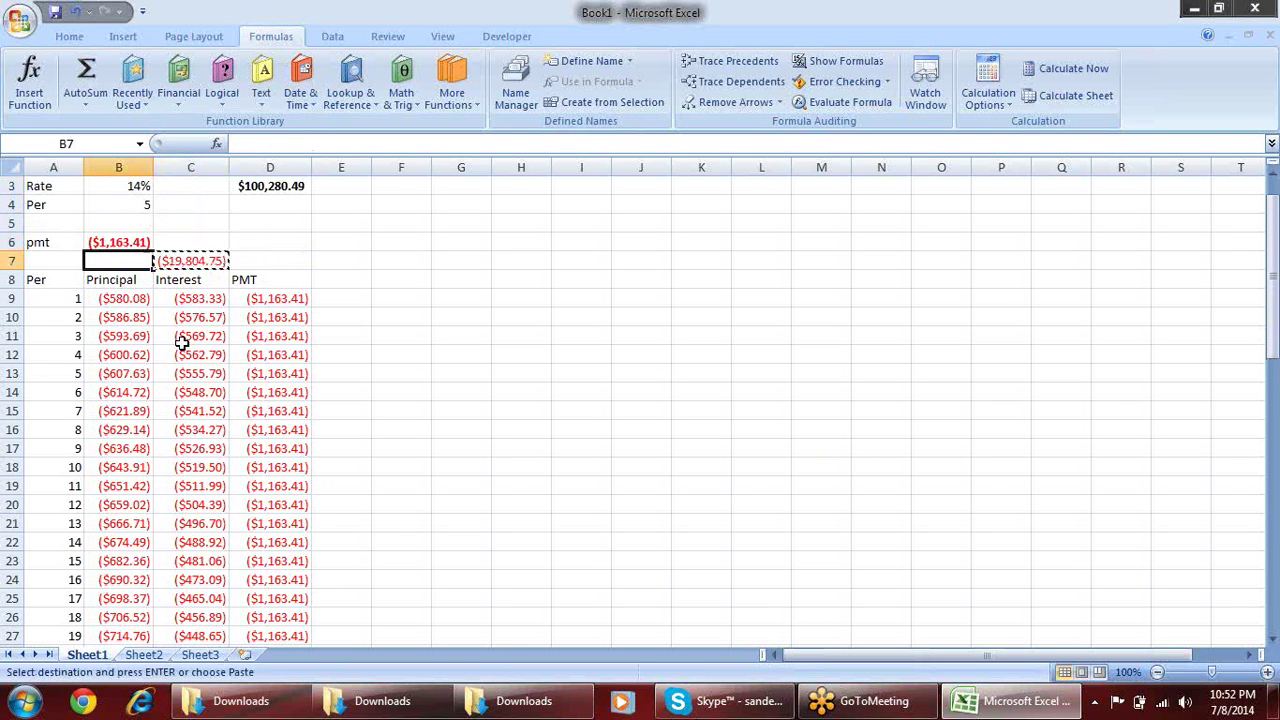
key("Return")
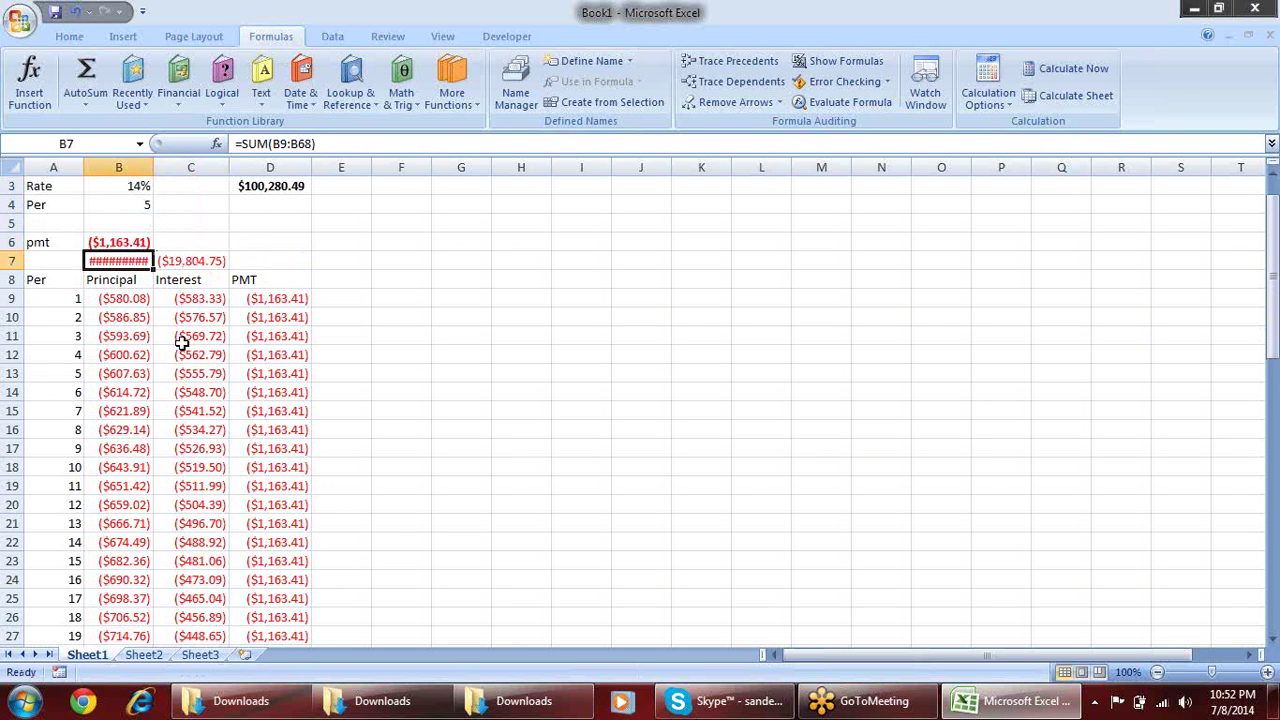
left_click(356, 244)
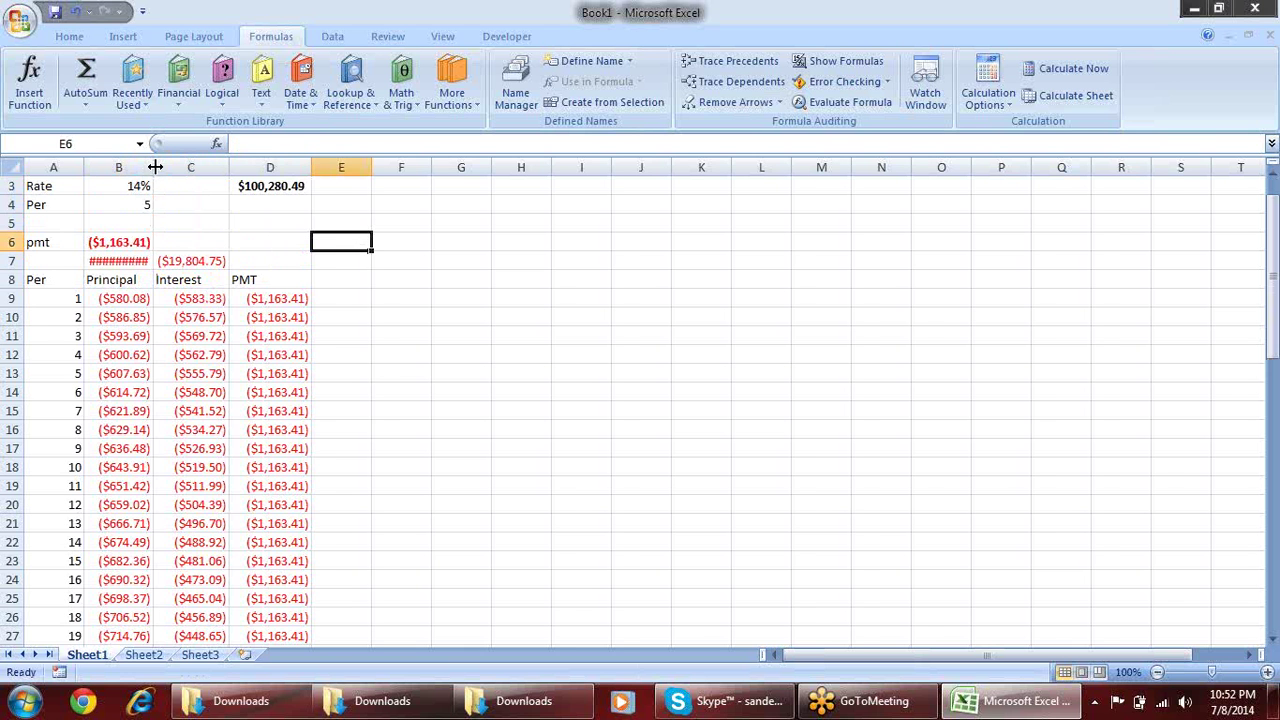
left_click_drag(155, 167, 166, 167)
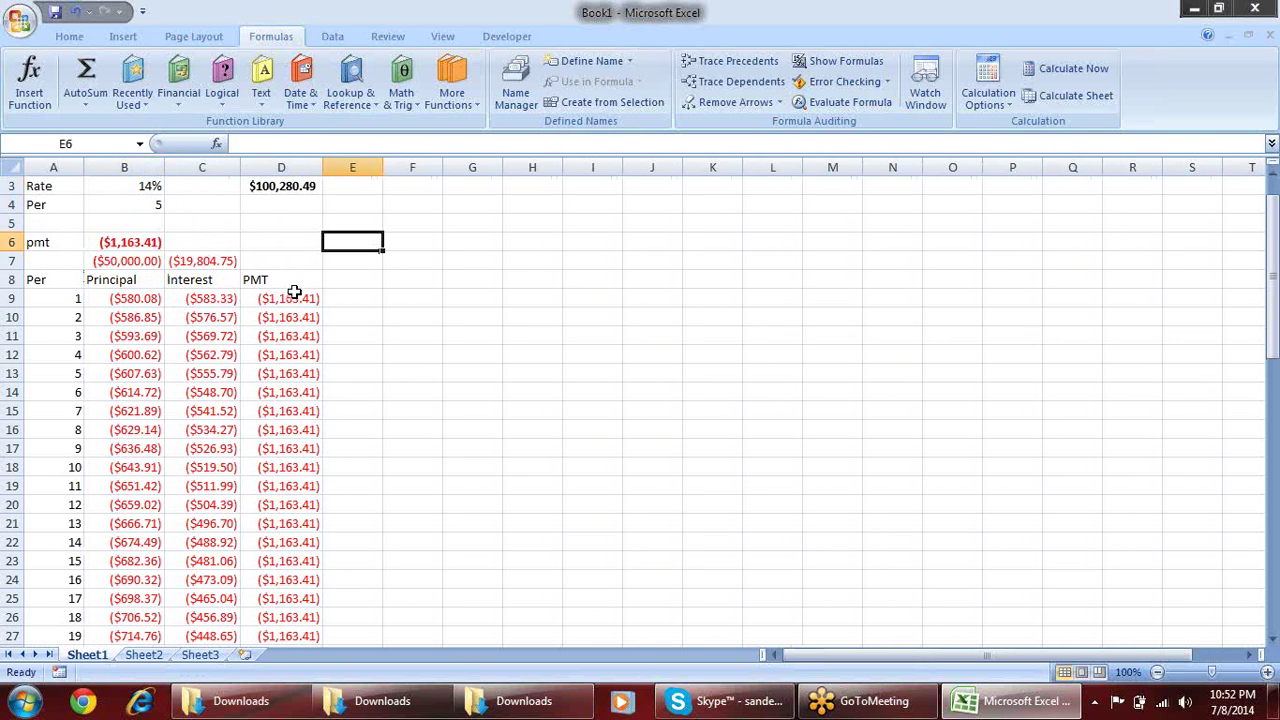
left_click(157, 299)
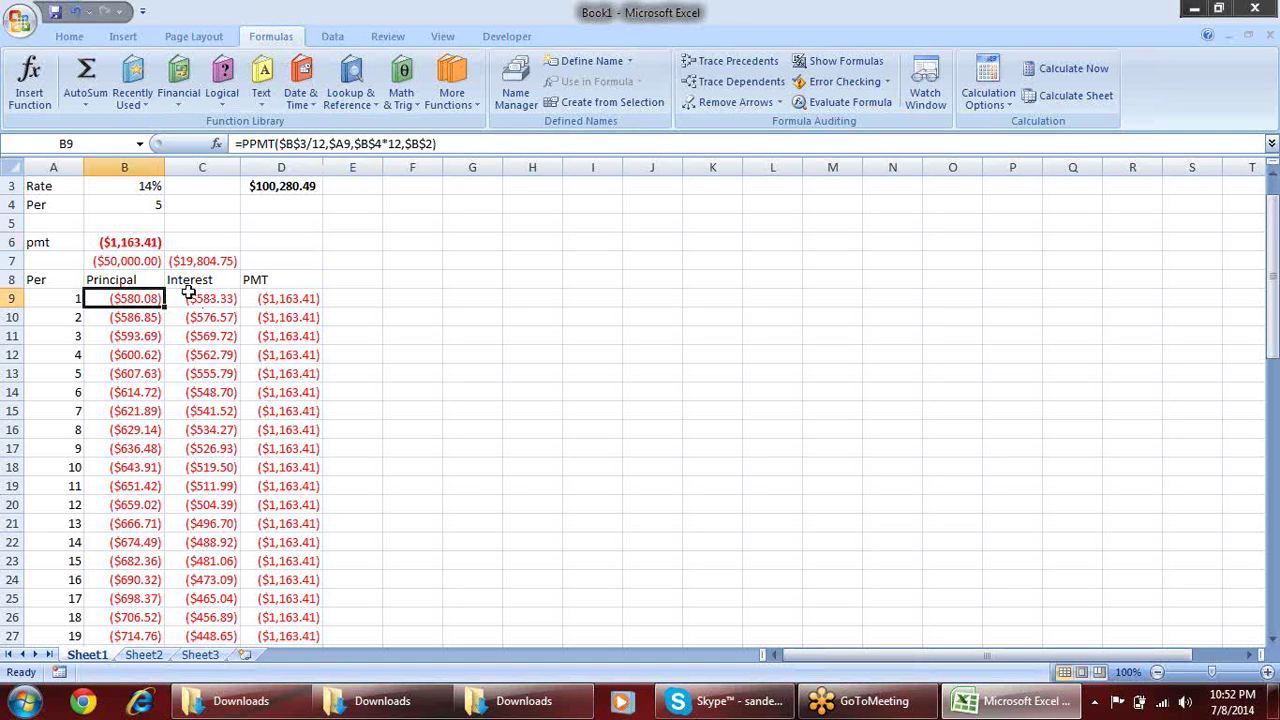
left_click(233, 319)
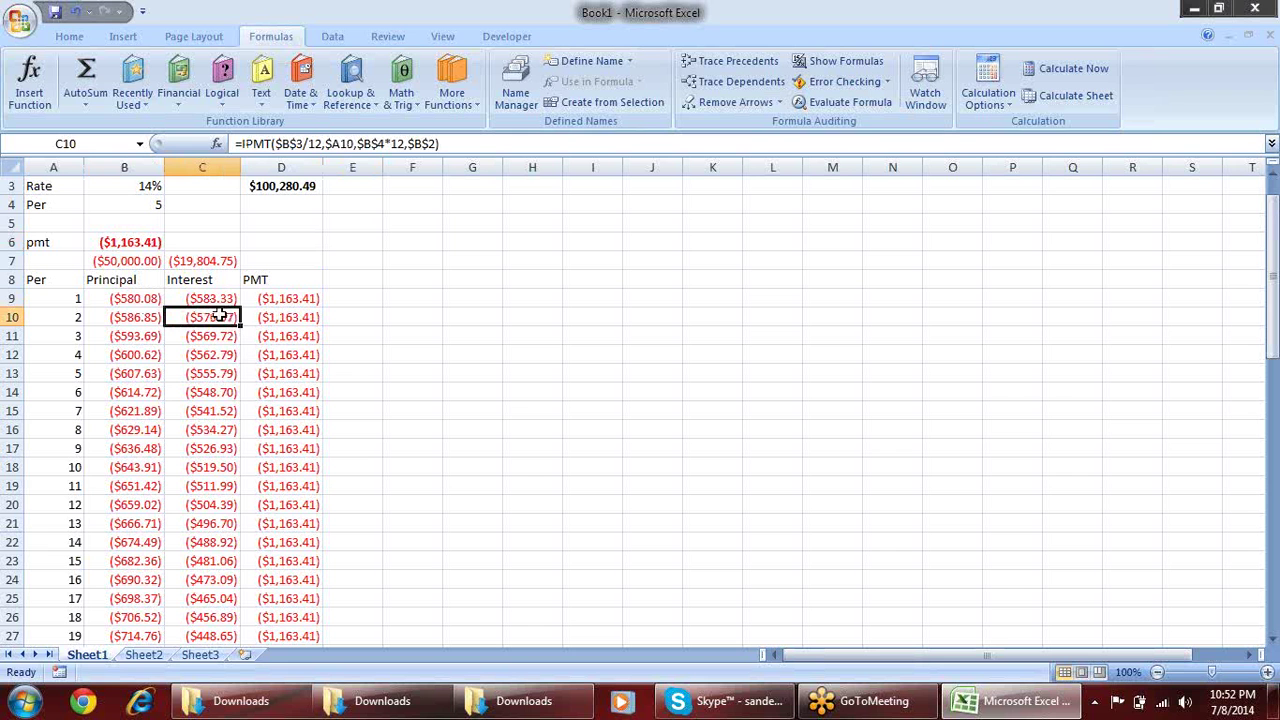
left_click(150, 260)
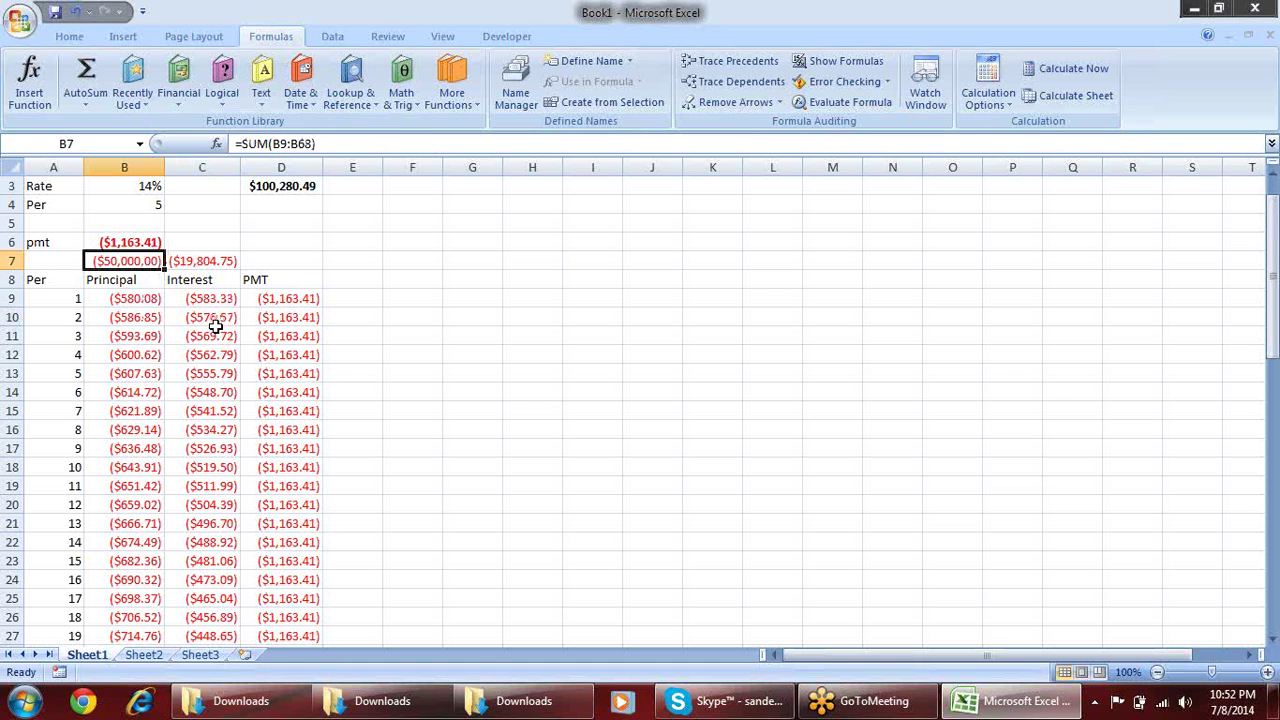
left_click(218, 320)
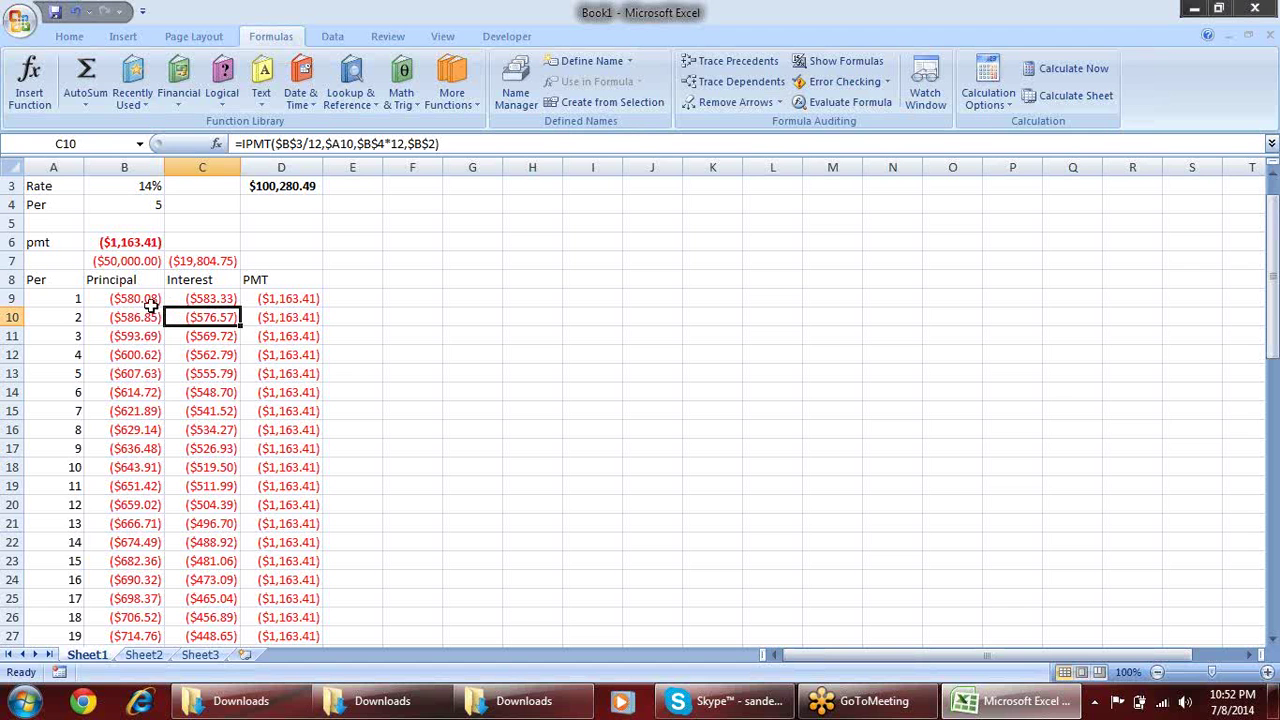
left_click(152, 317)
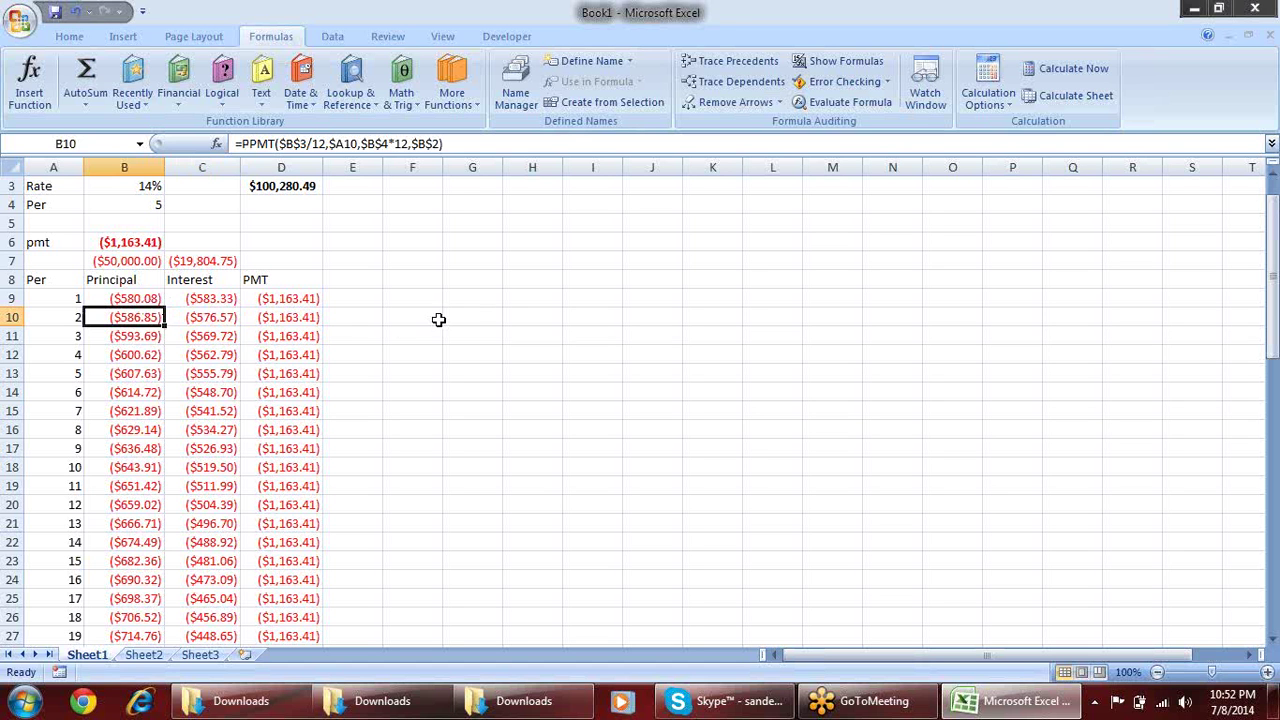
left_click(304, 317)
left_click(284, 354)
left_click(273, 396)
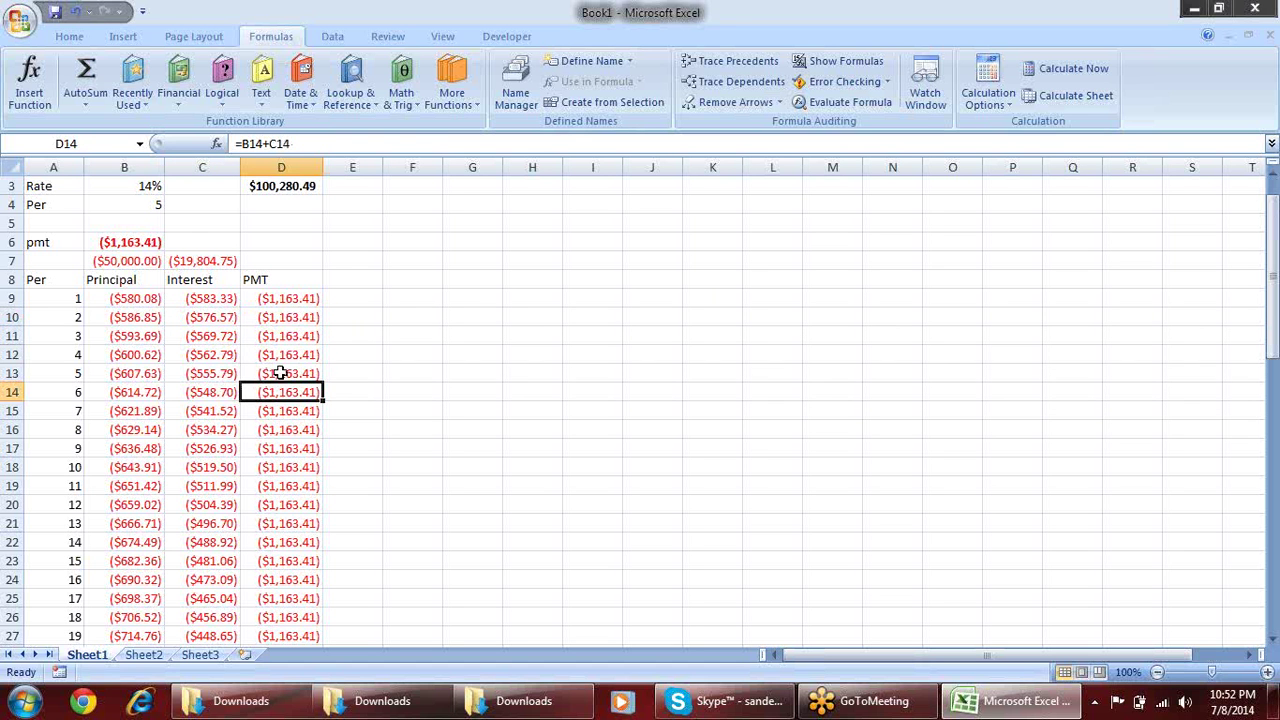
scroll(327, 282, "up", 1)
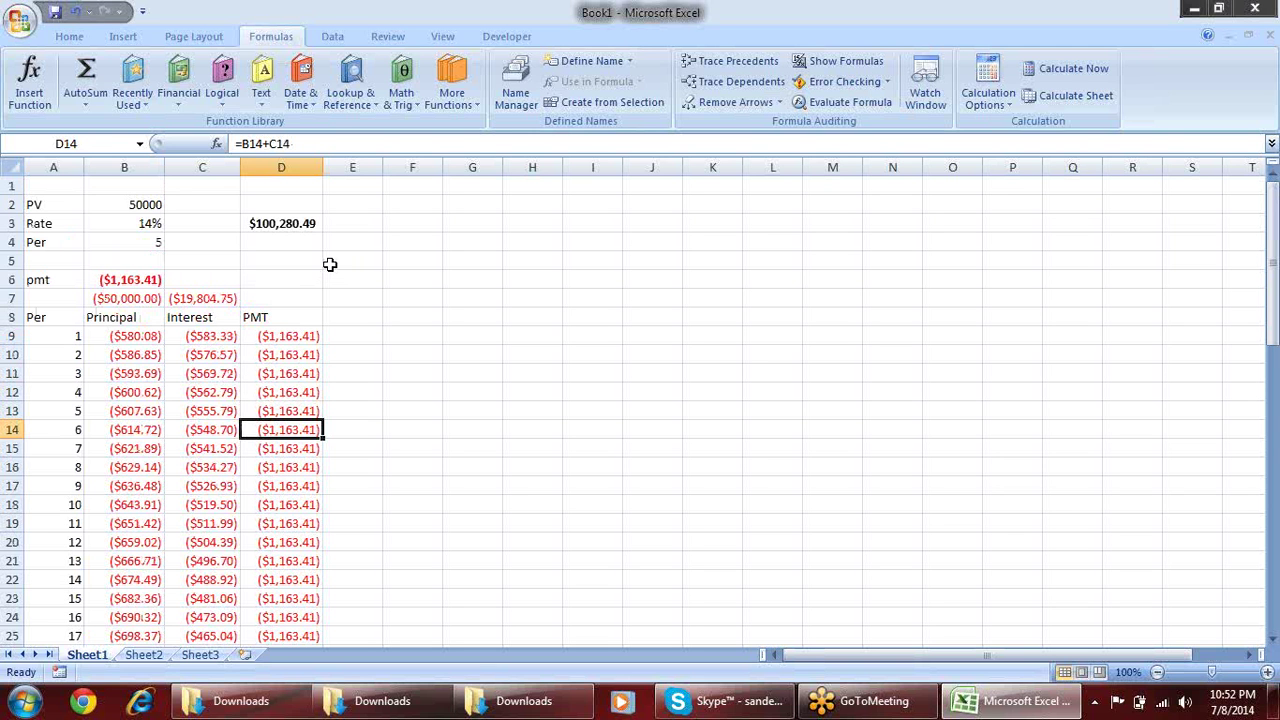
Enter =B7+C7 in D7 to total the PMT column at ($69,804.75)
left_click(298, 304)
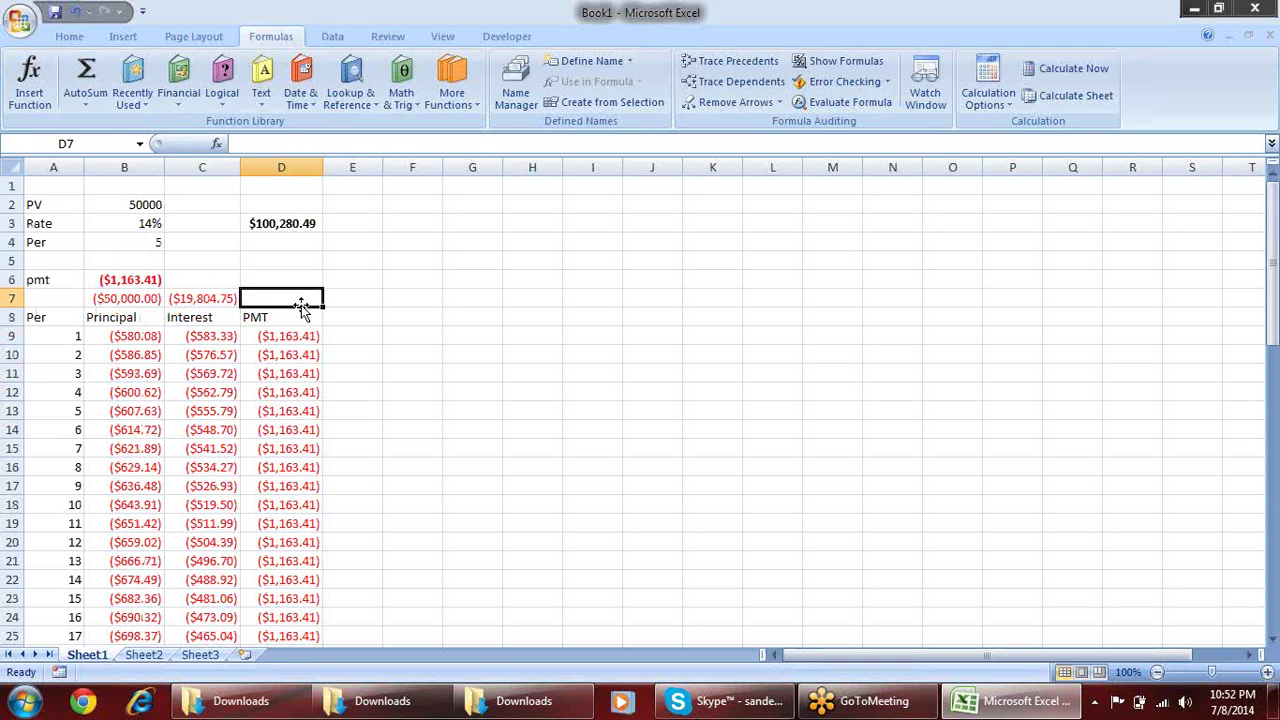
type("=")
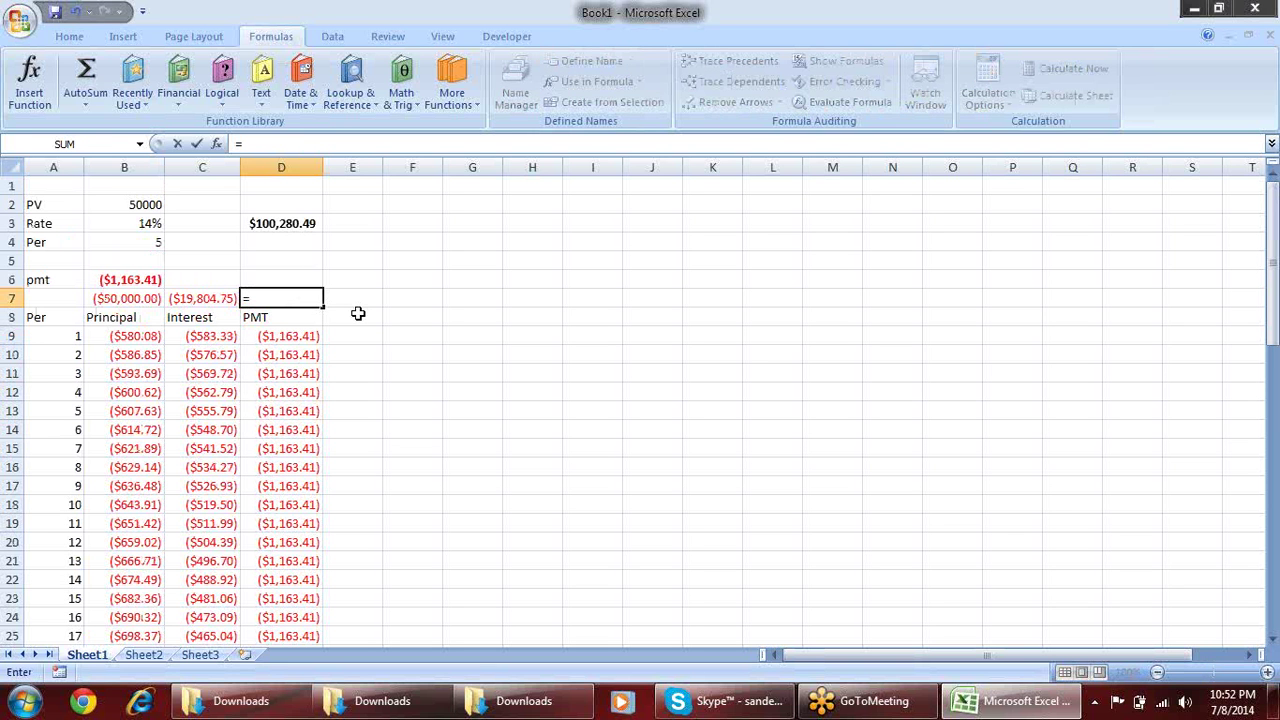
key("Left")
key("Left")
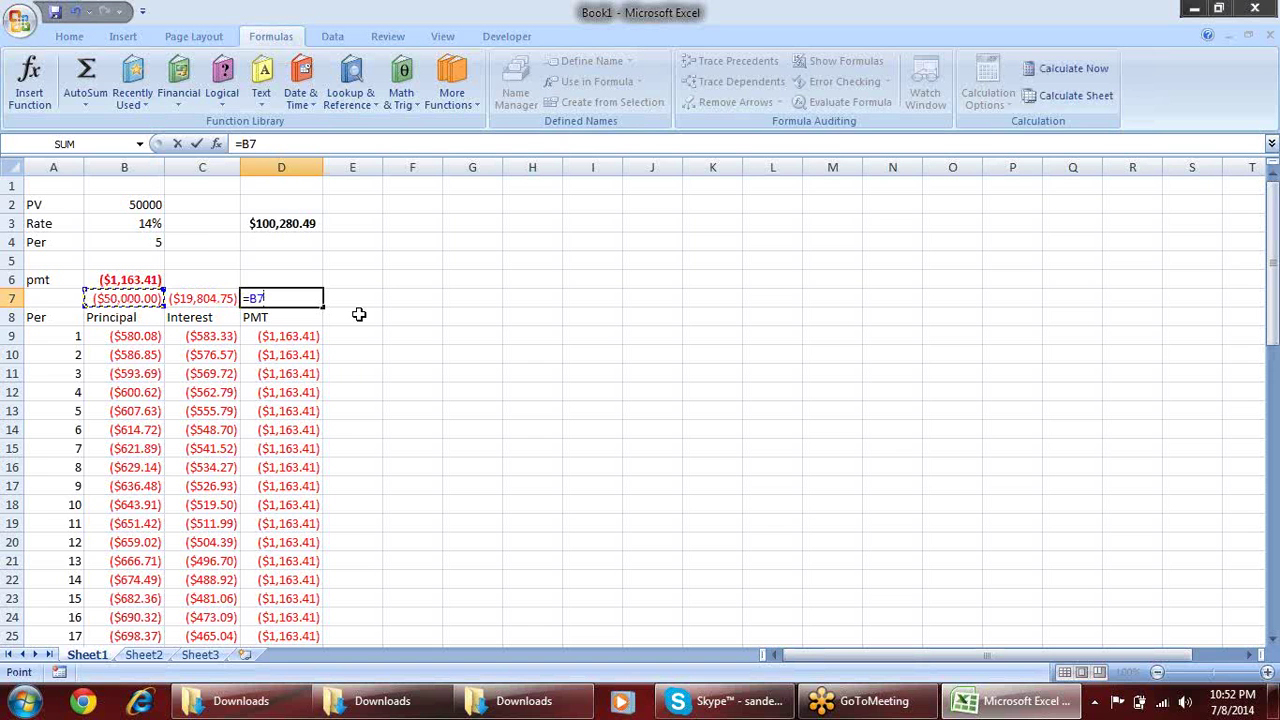
type("+")
key("Left")
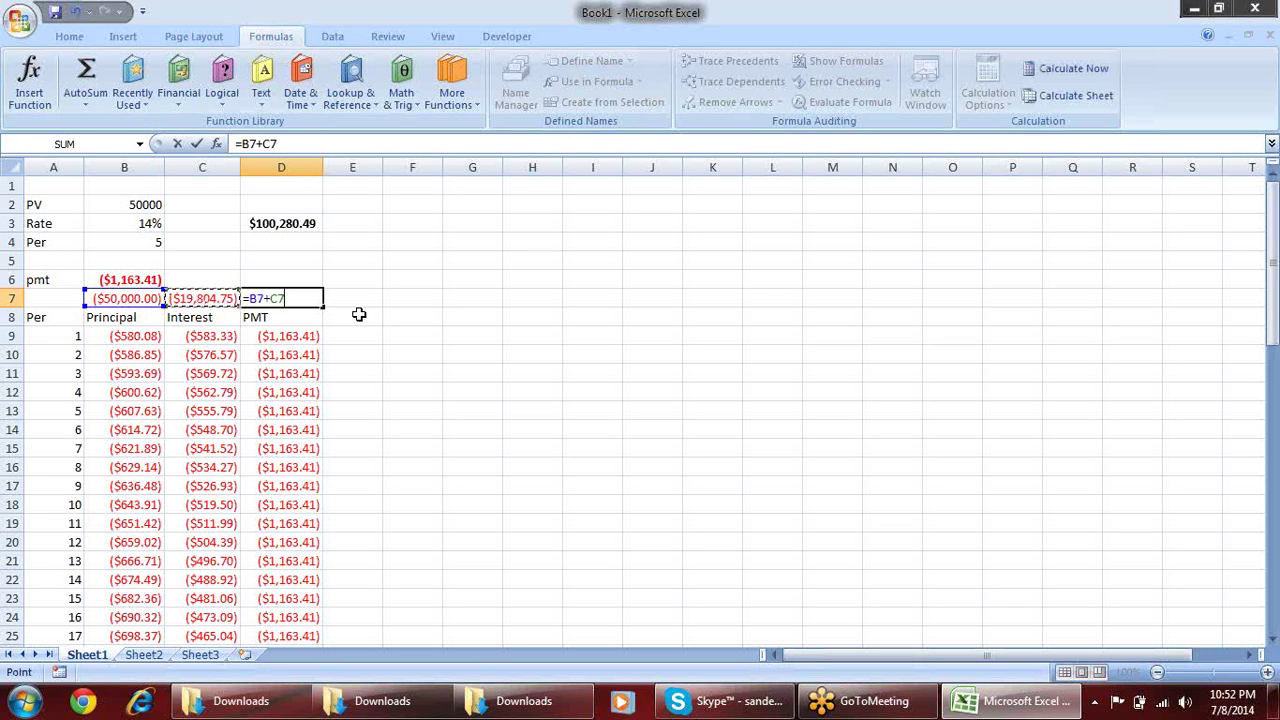
key("Return")
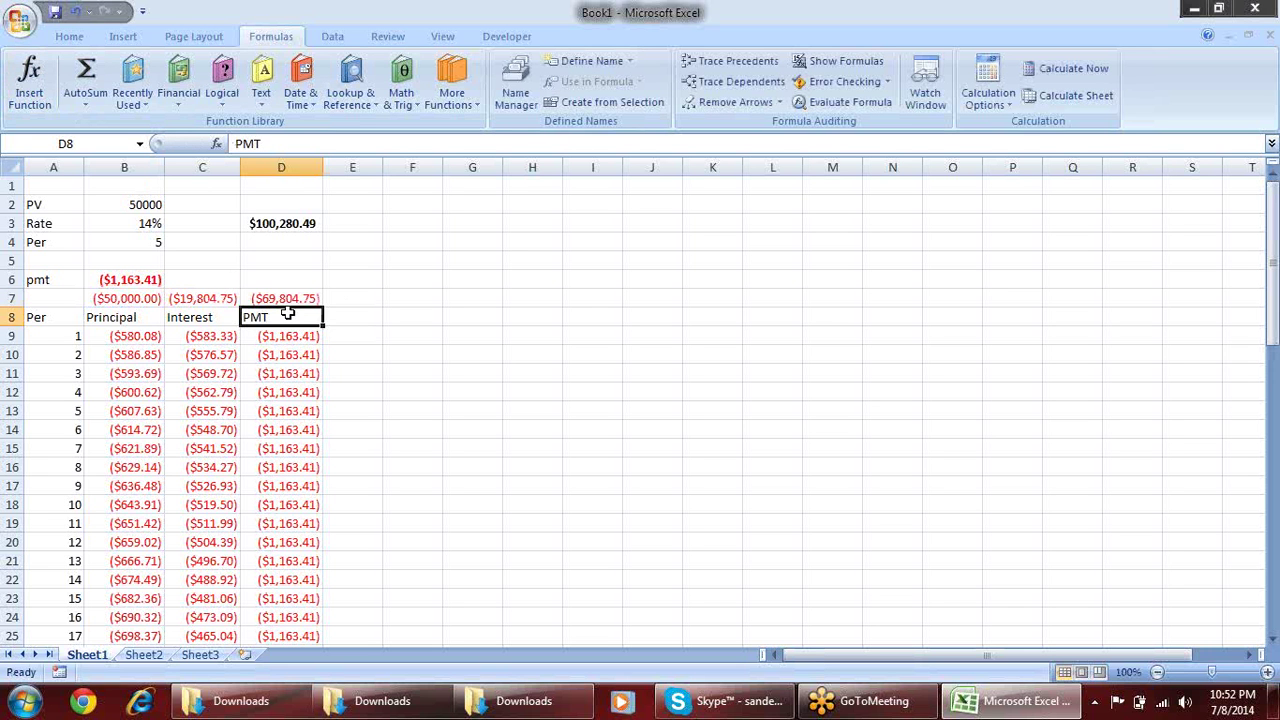
Bold the row 7 totals and check the Principal and Interest SUM formulas
left_click(285, 298)
key("ctrl+b")
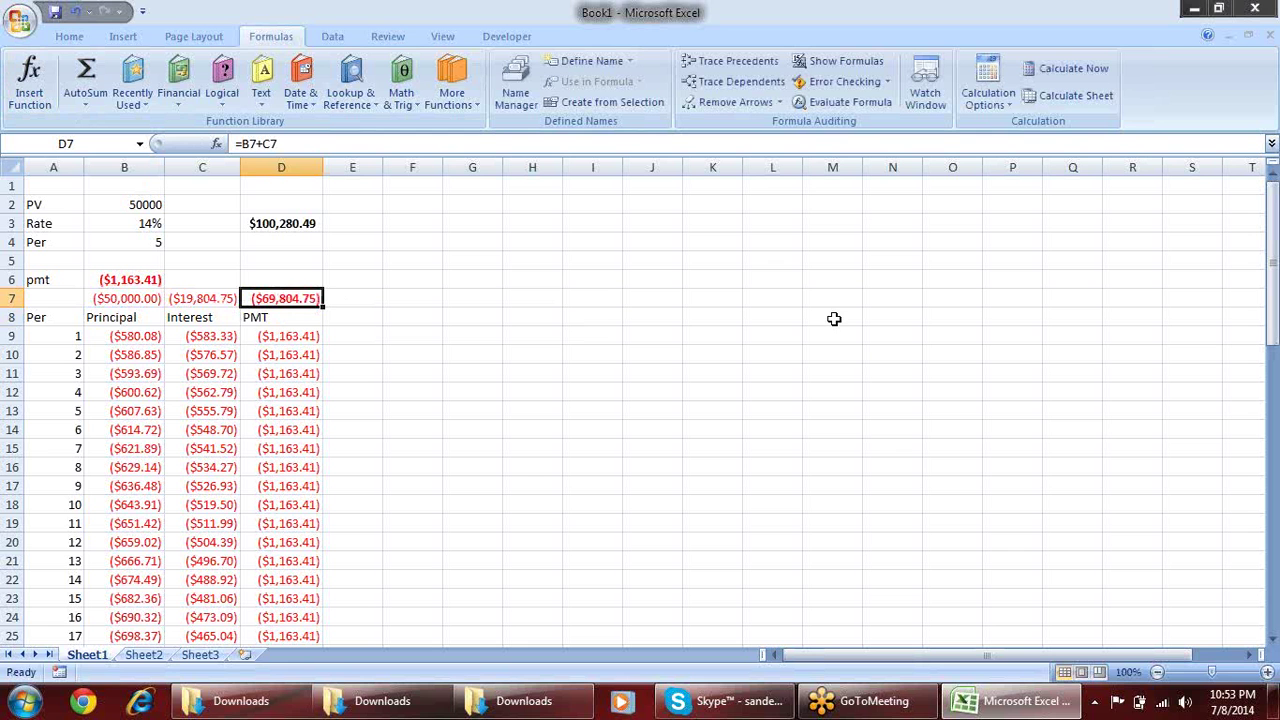
left_click(410, 256)
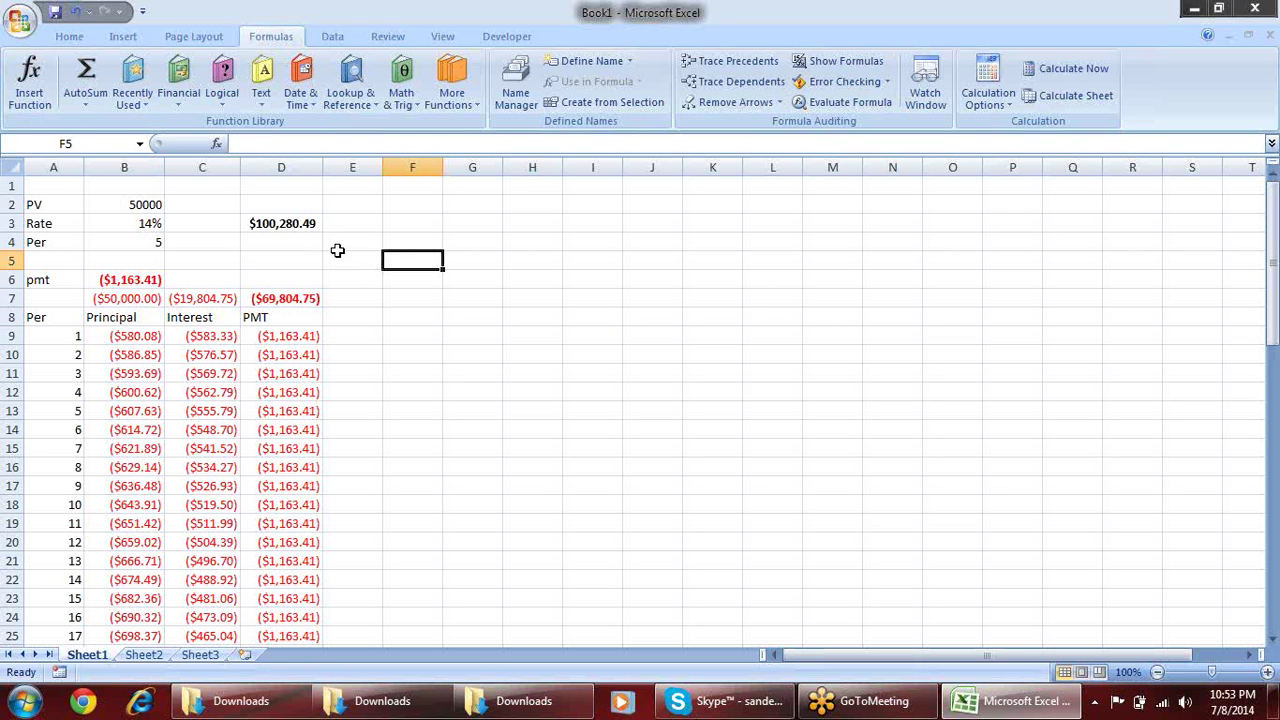
left_click(145, 298)
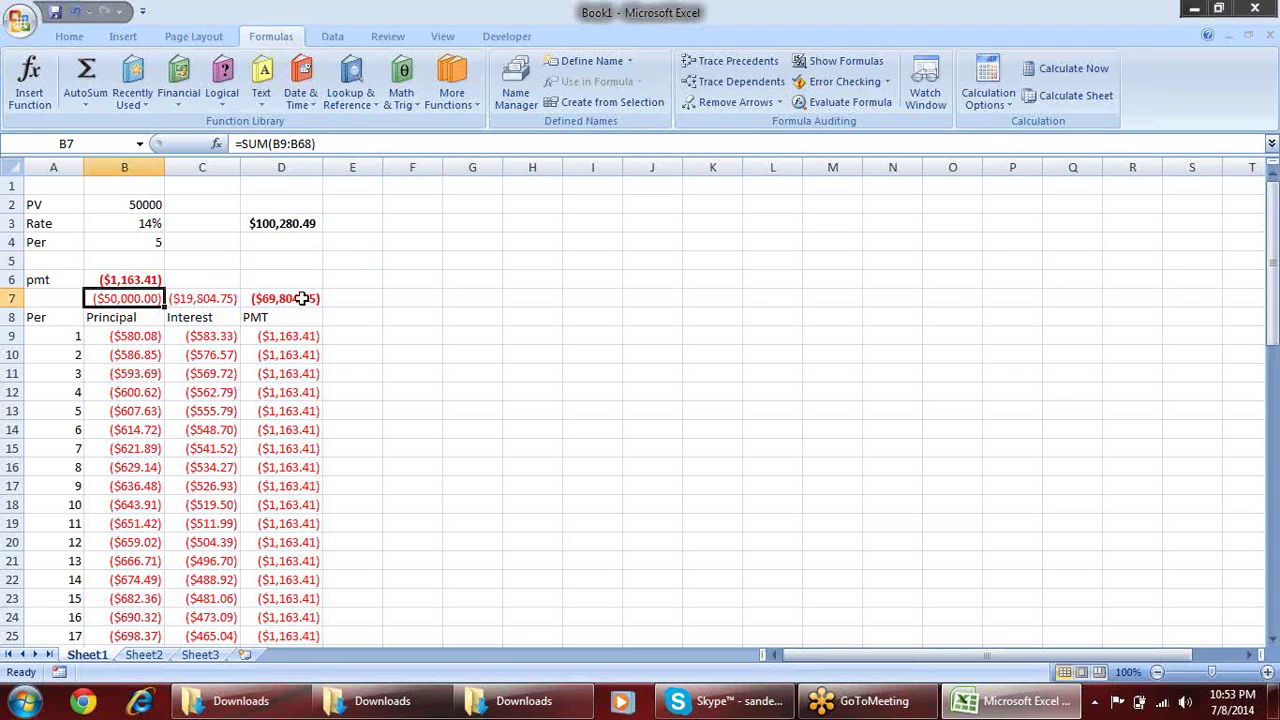
left_click(231, 292)
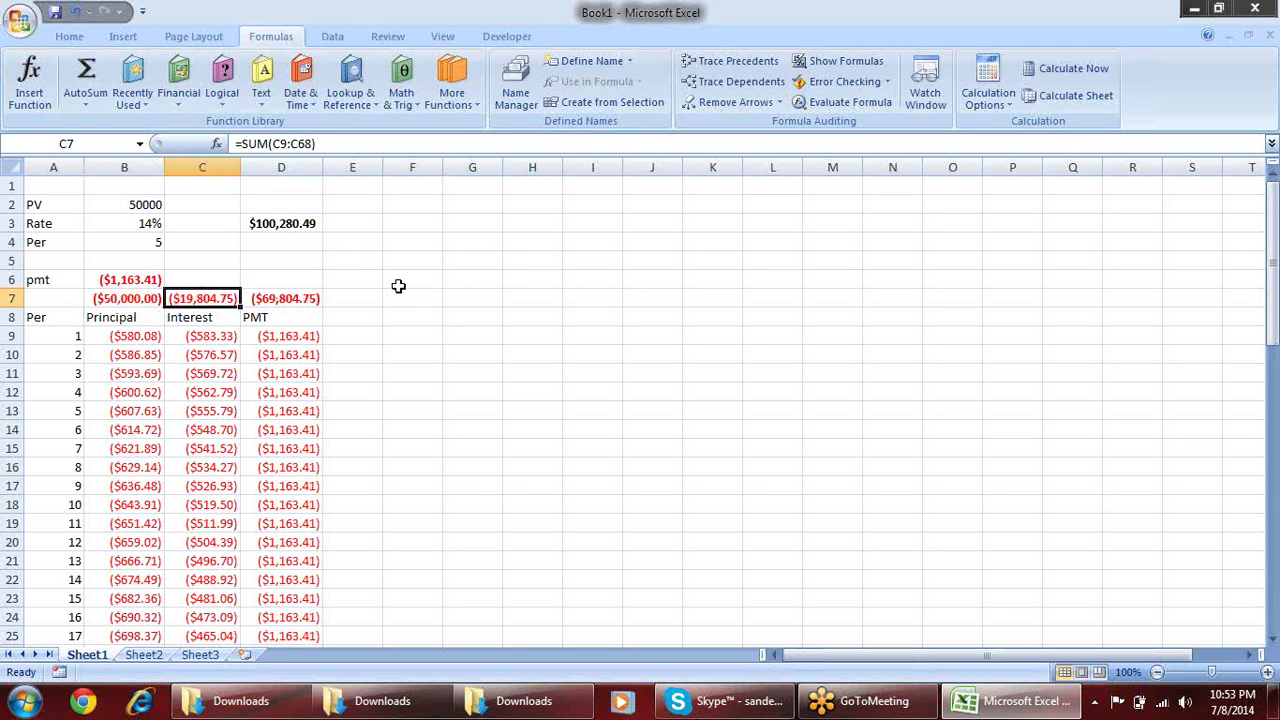
left_click(318, 294)
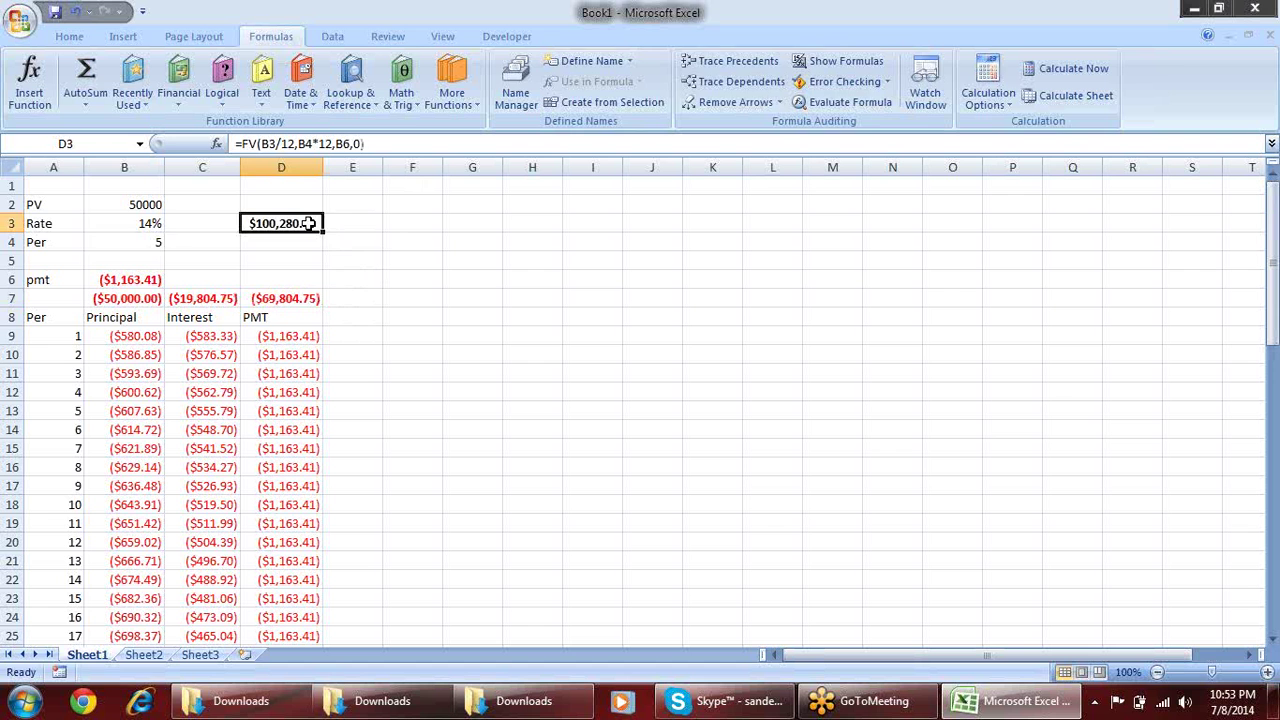
double_click(308, 222)
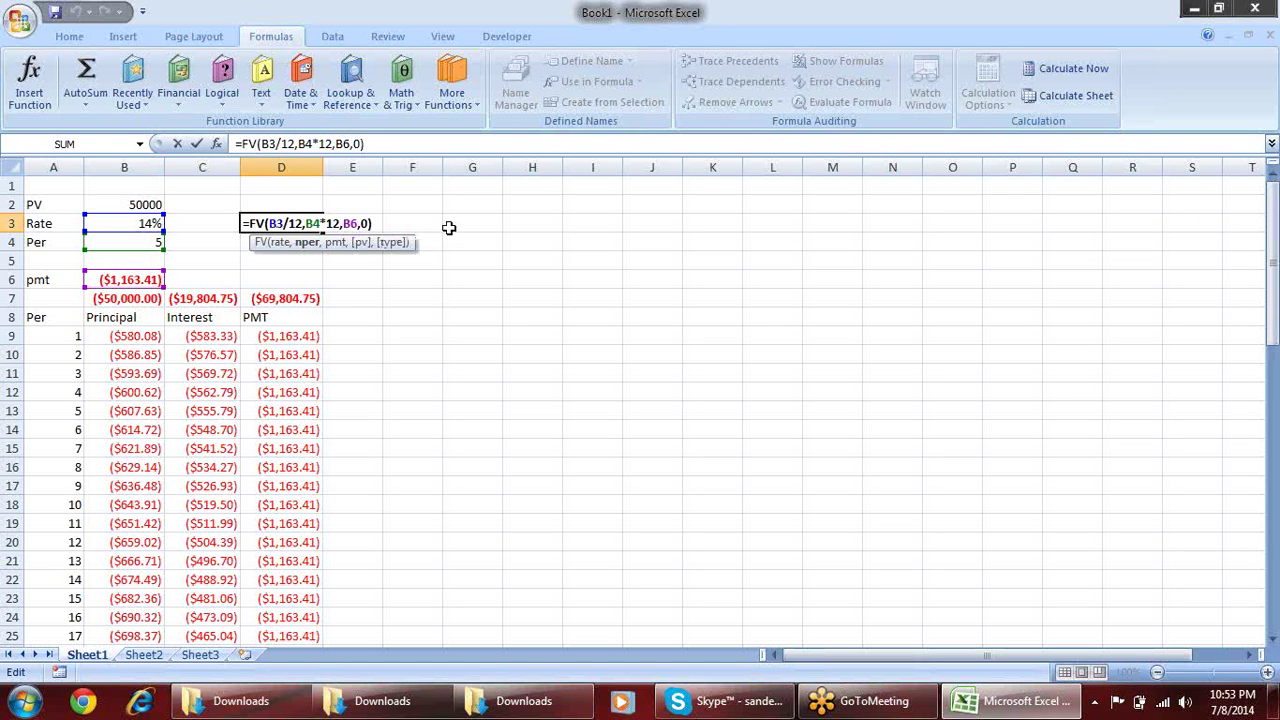
key("ctrl+Return")
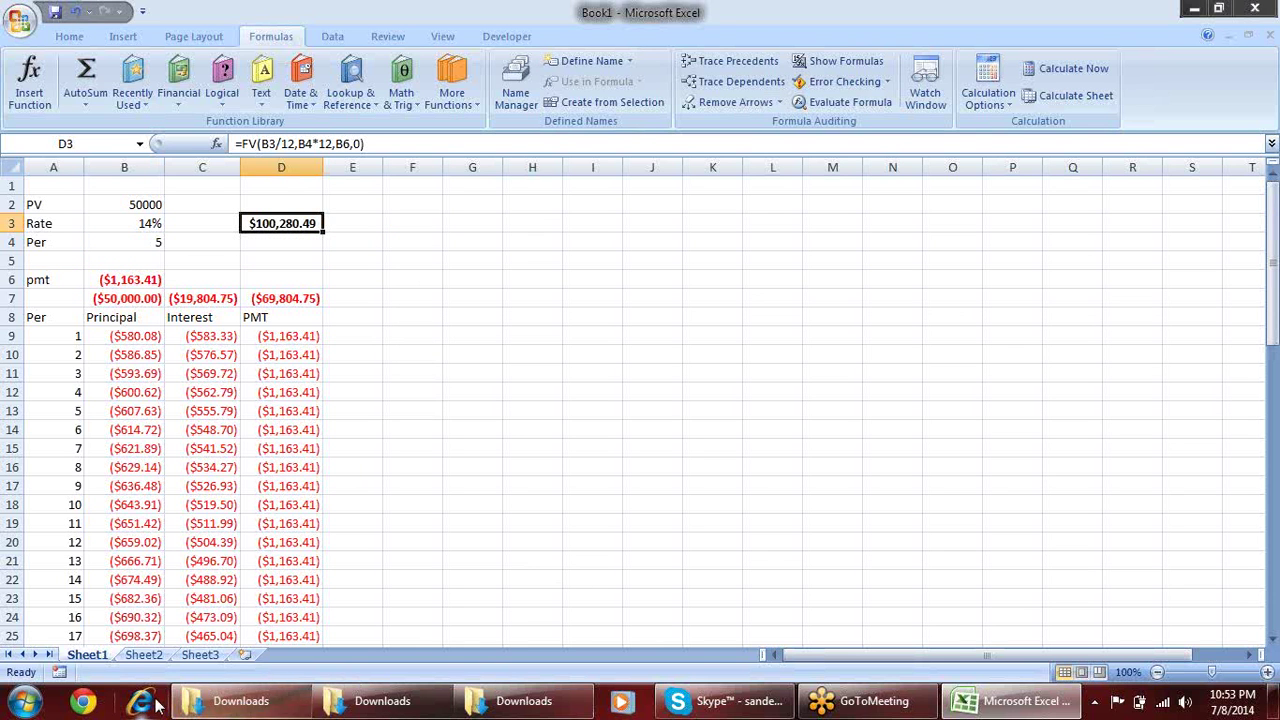
Launch Chrome and go to techonthenet.com
left_click(85, 702)
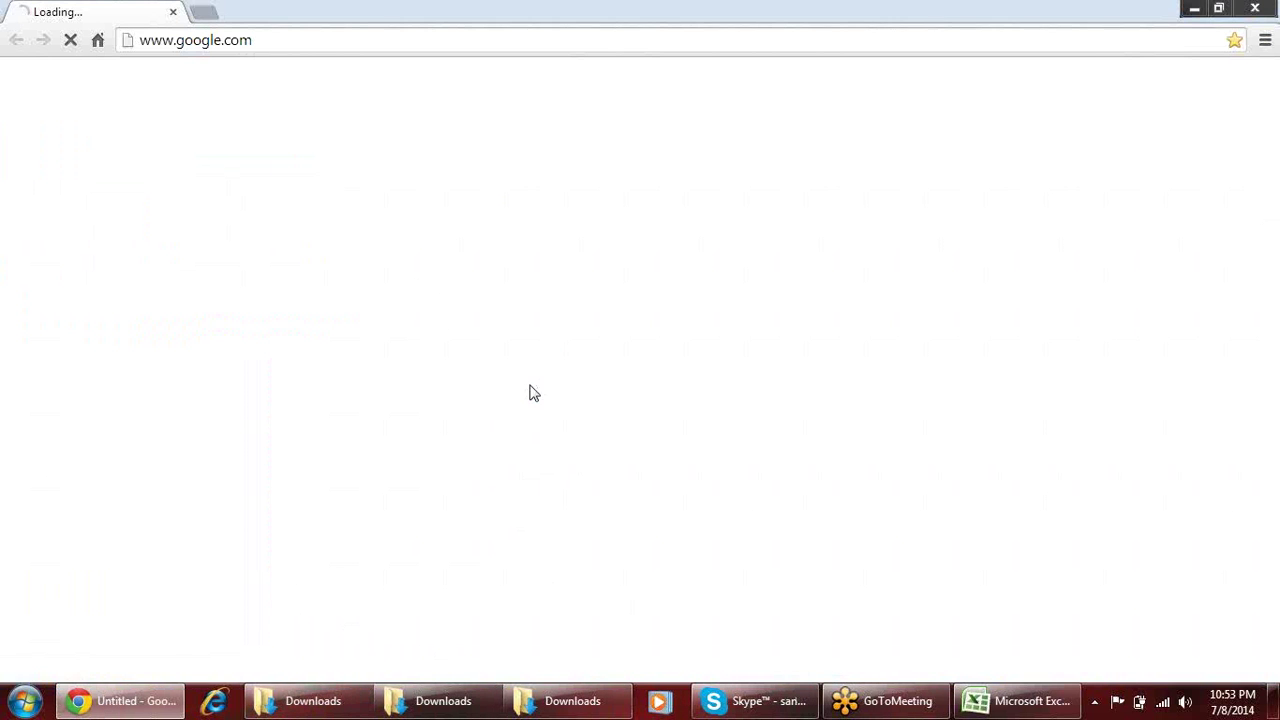
left_click(520, 40)
type("g")
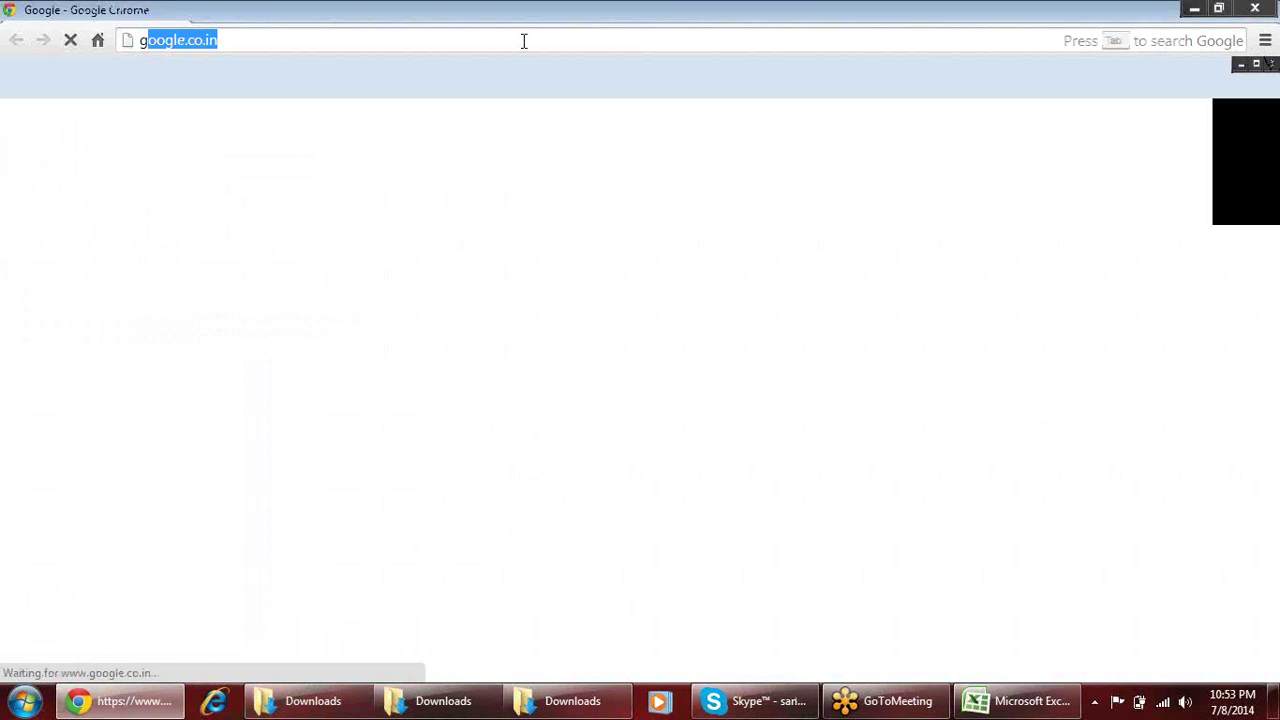
key("BackSpace")
key("BackSpace")
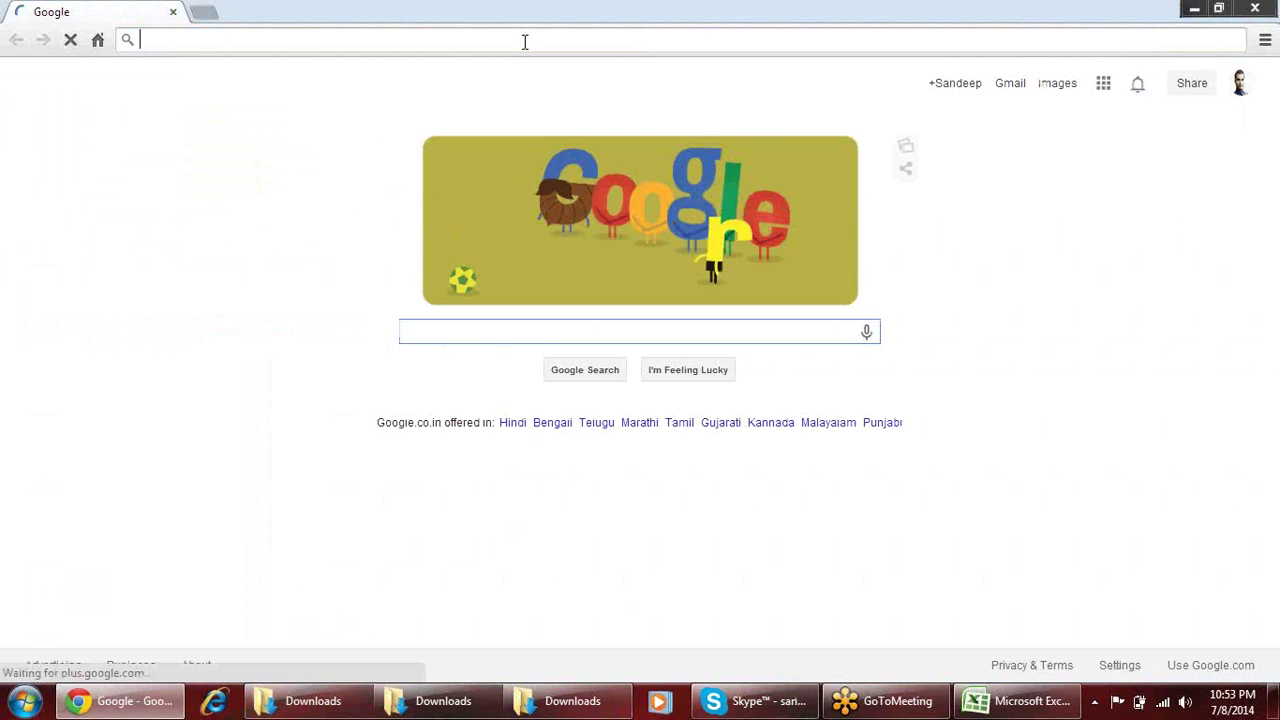
type("te")
key("Return")
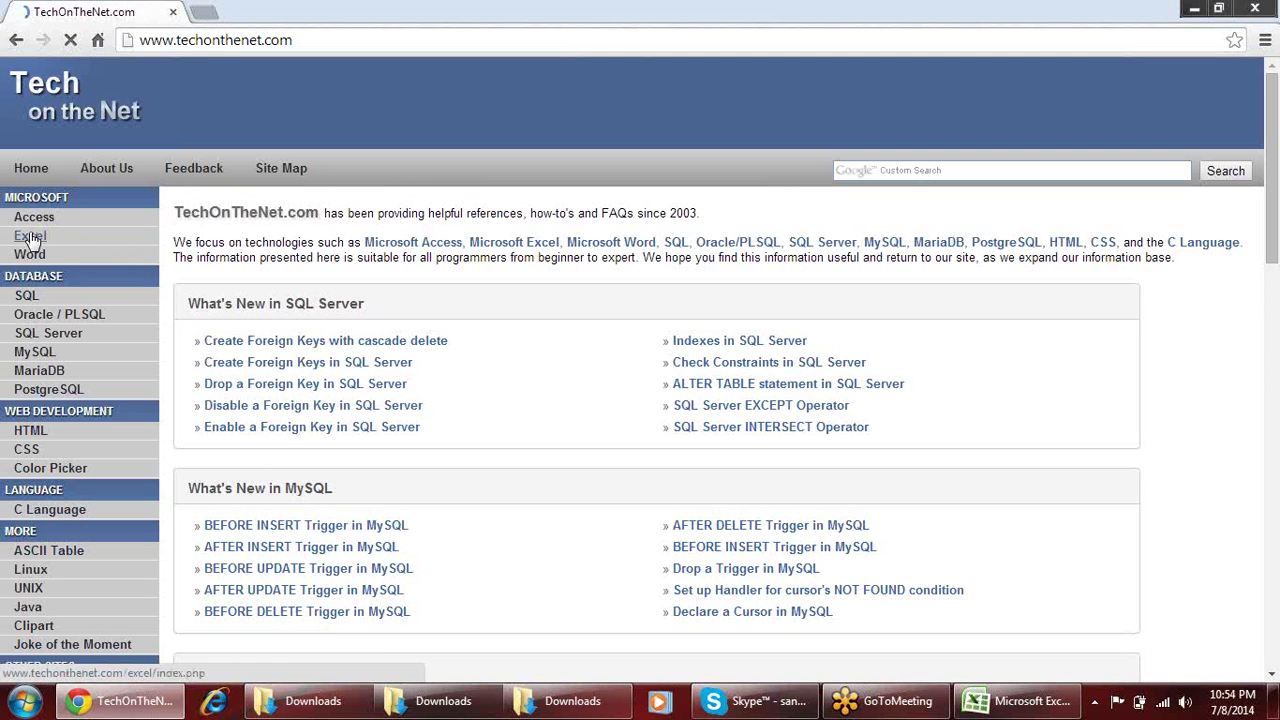
Open the site's Excel section and its worksheet functions listed by category
left_click(30, 236)
scroll(405, 338, "down", 3)
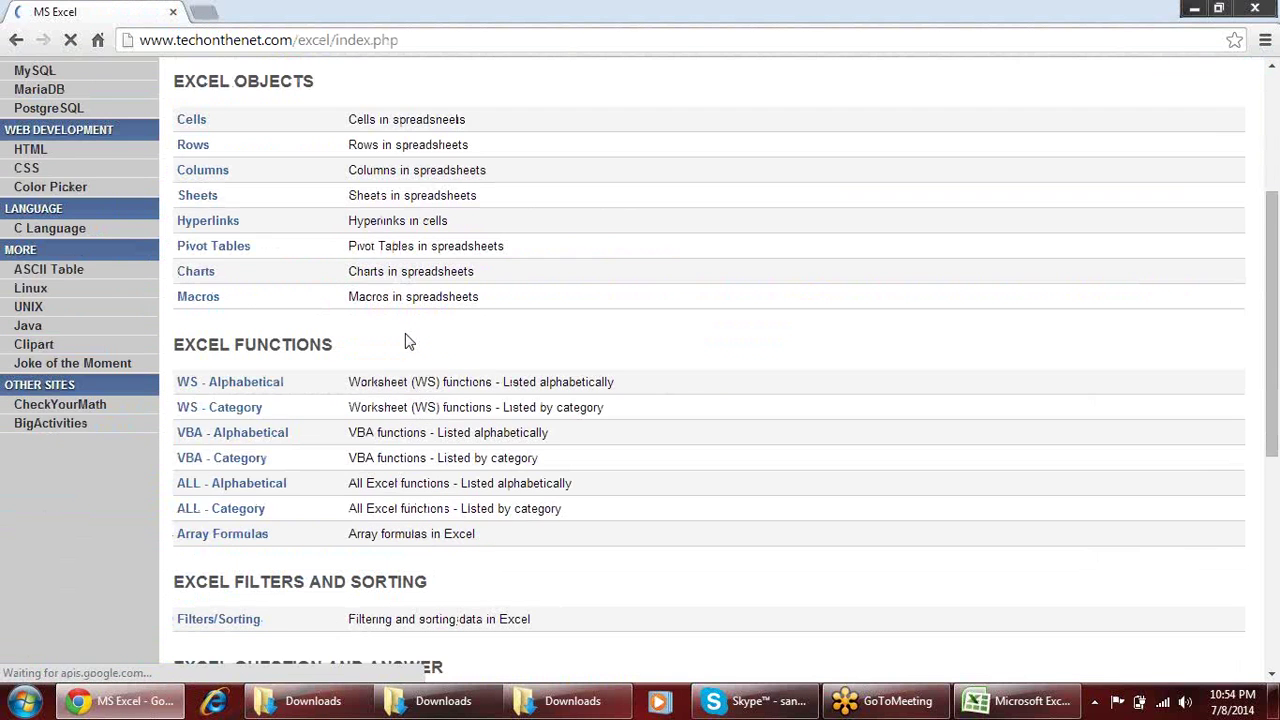
scroll(405, 338, "down", 2)
scroll(410, 330, "up", 2)
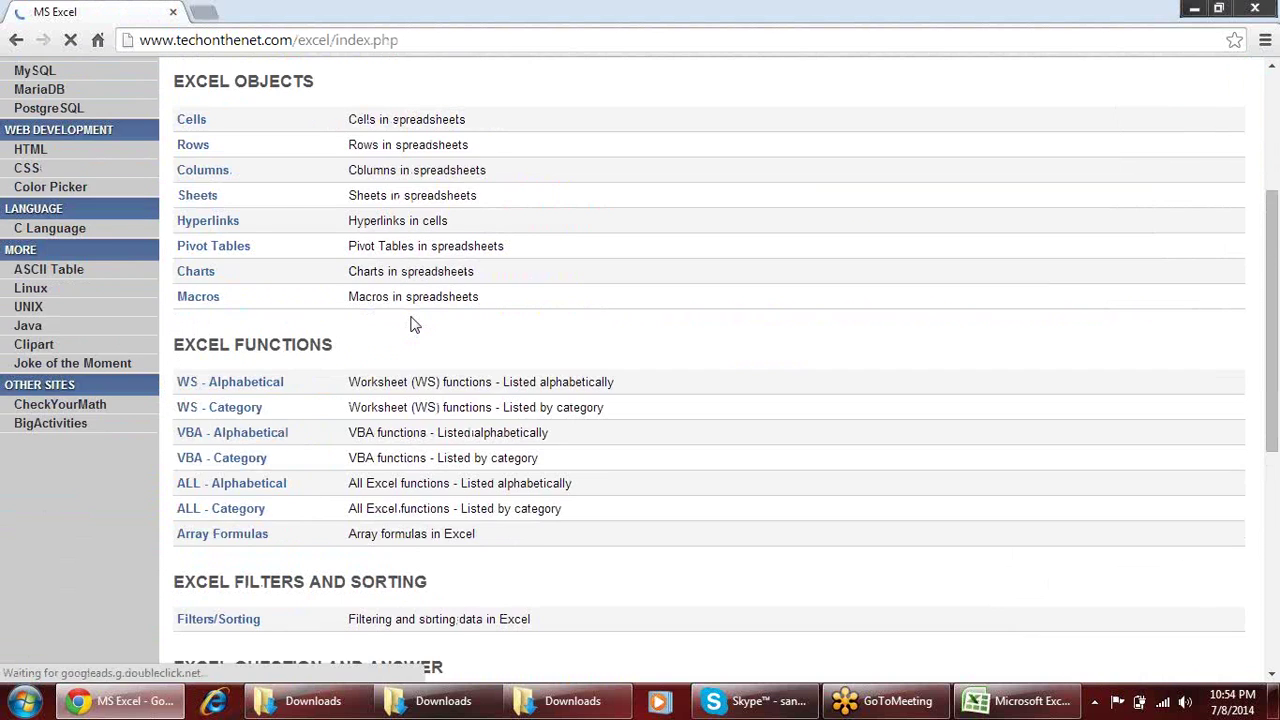
scroll(413, 323, "up", 3)
scroll(405, 330, "down", 3)
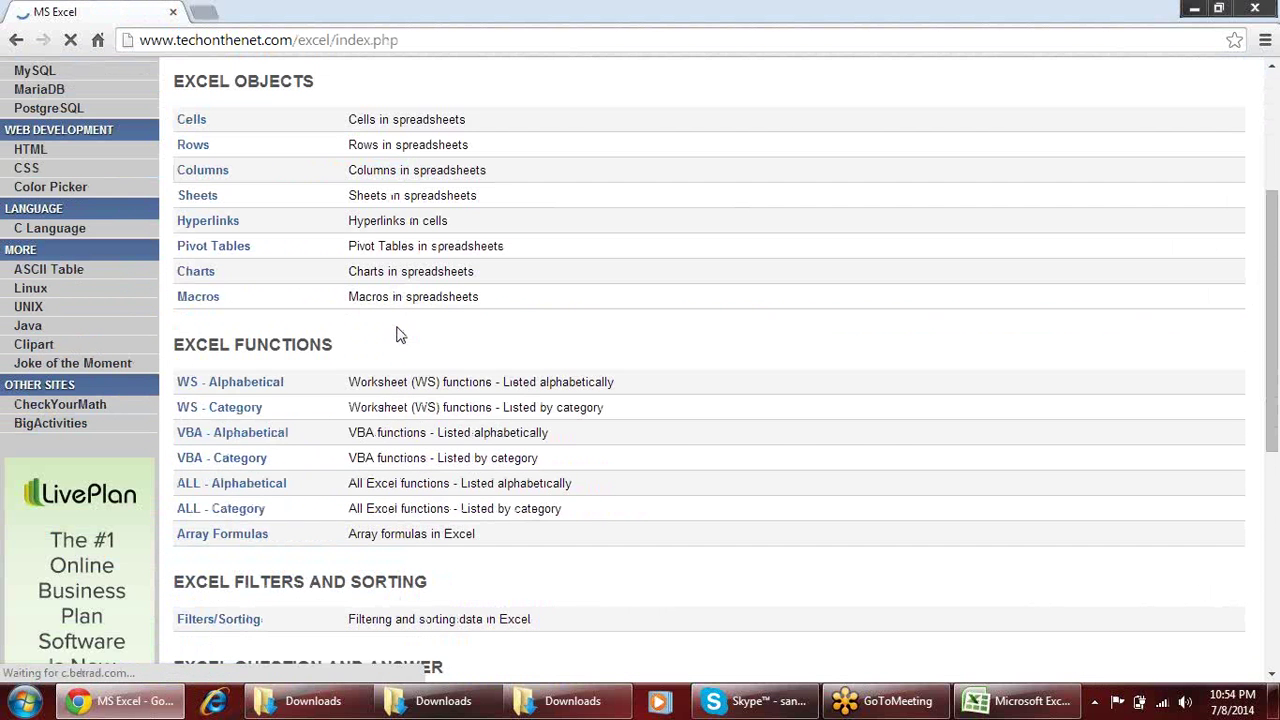
left_click(253, 409)
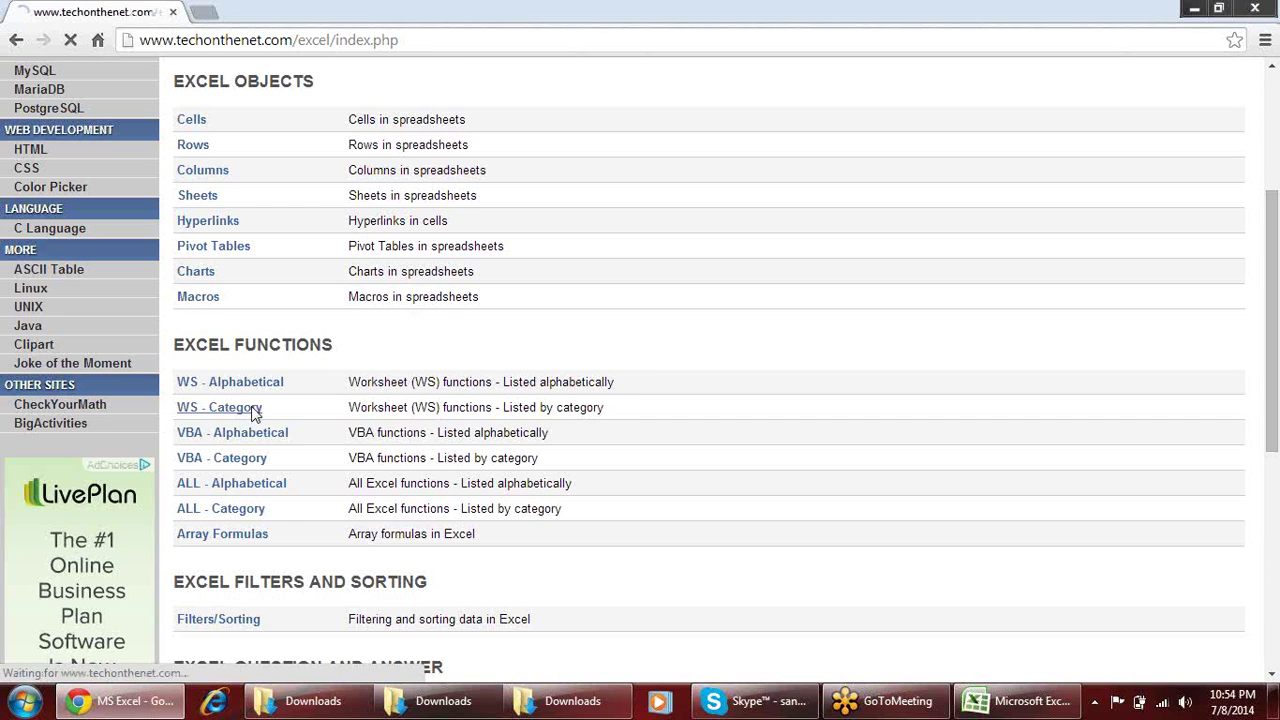
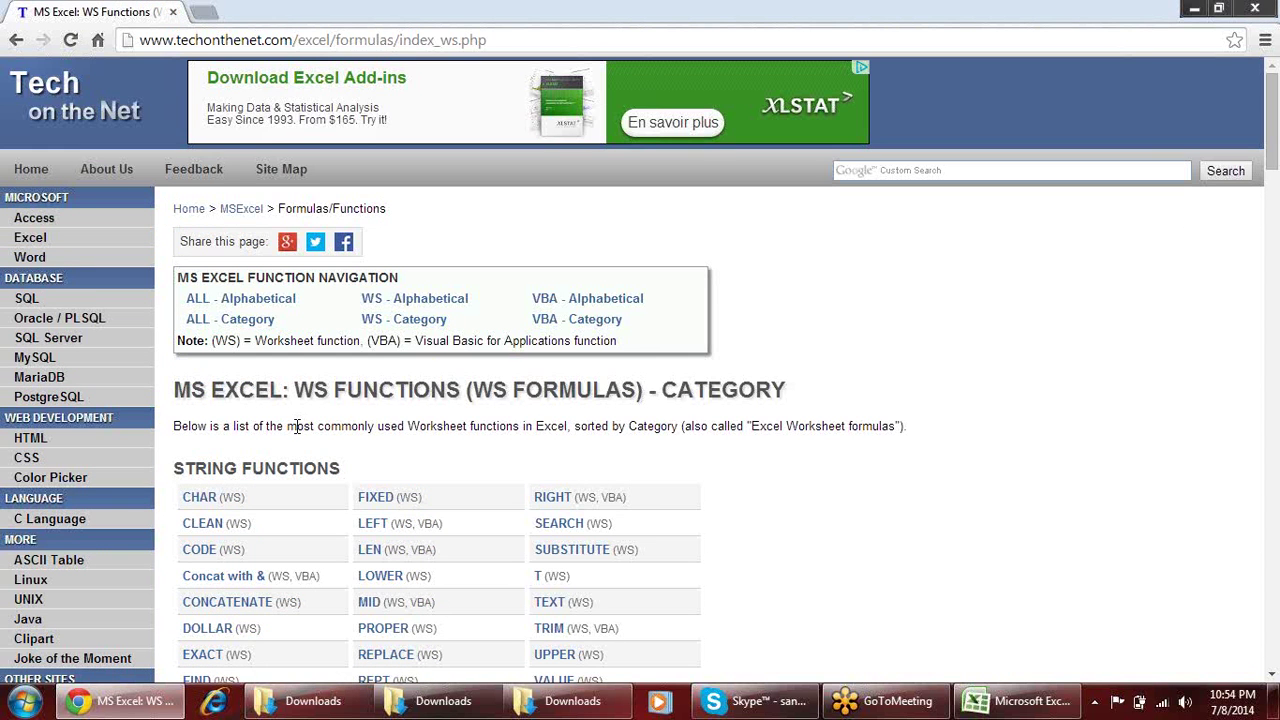
Open the TechOnTheNet FV function page from the Financial Functions list
middle_click(437, 411)
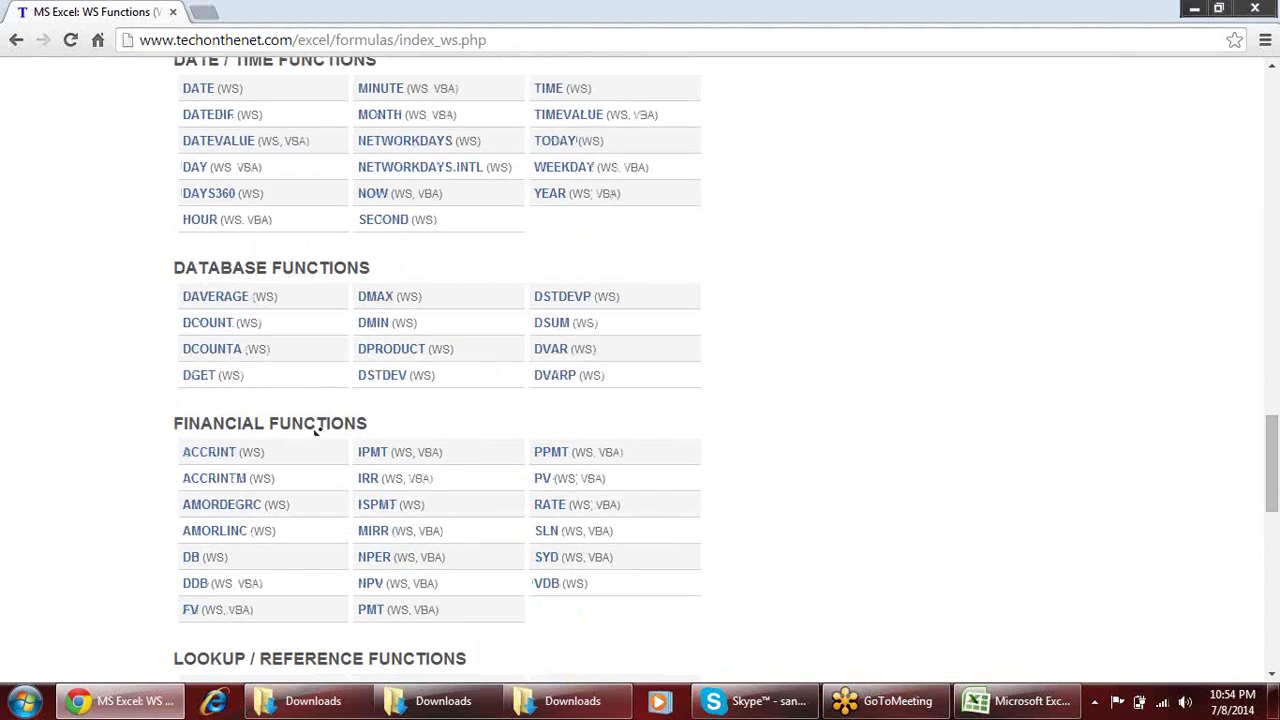
left_click(180, 413)
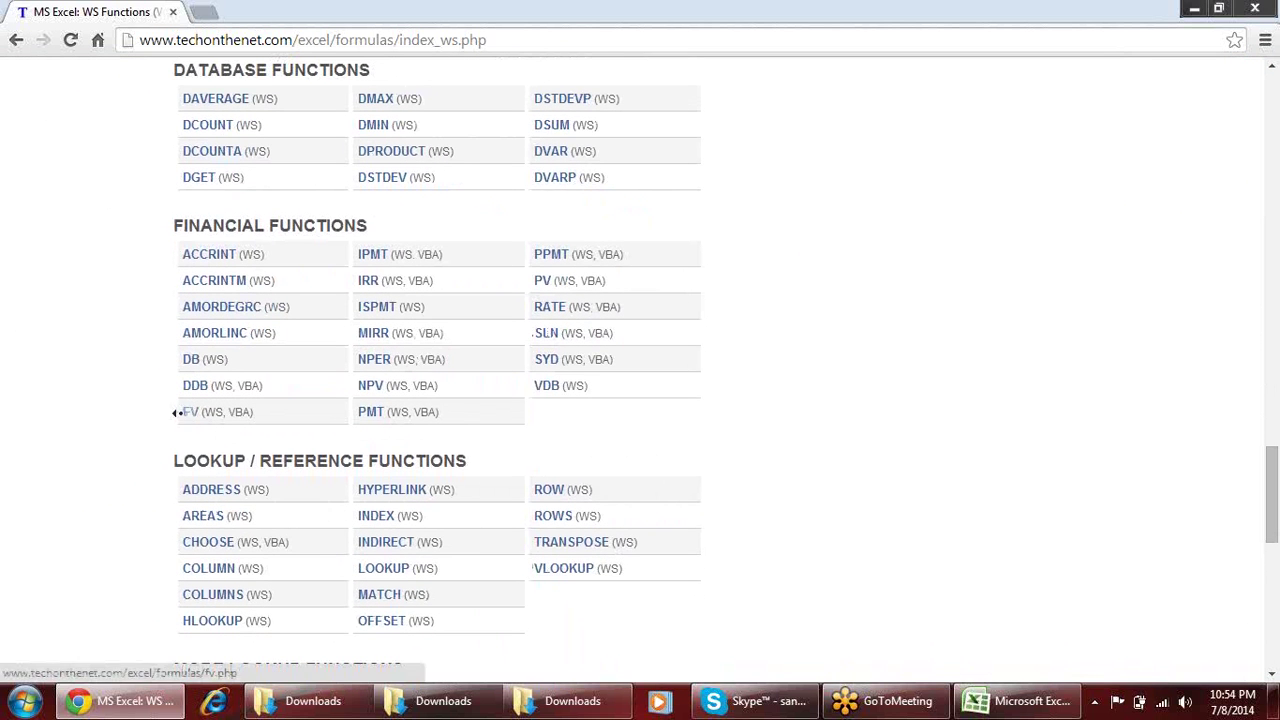
left_click(188, 413)
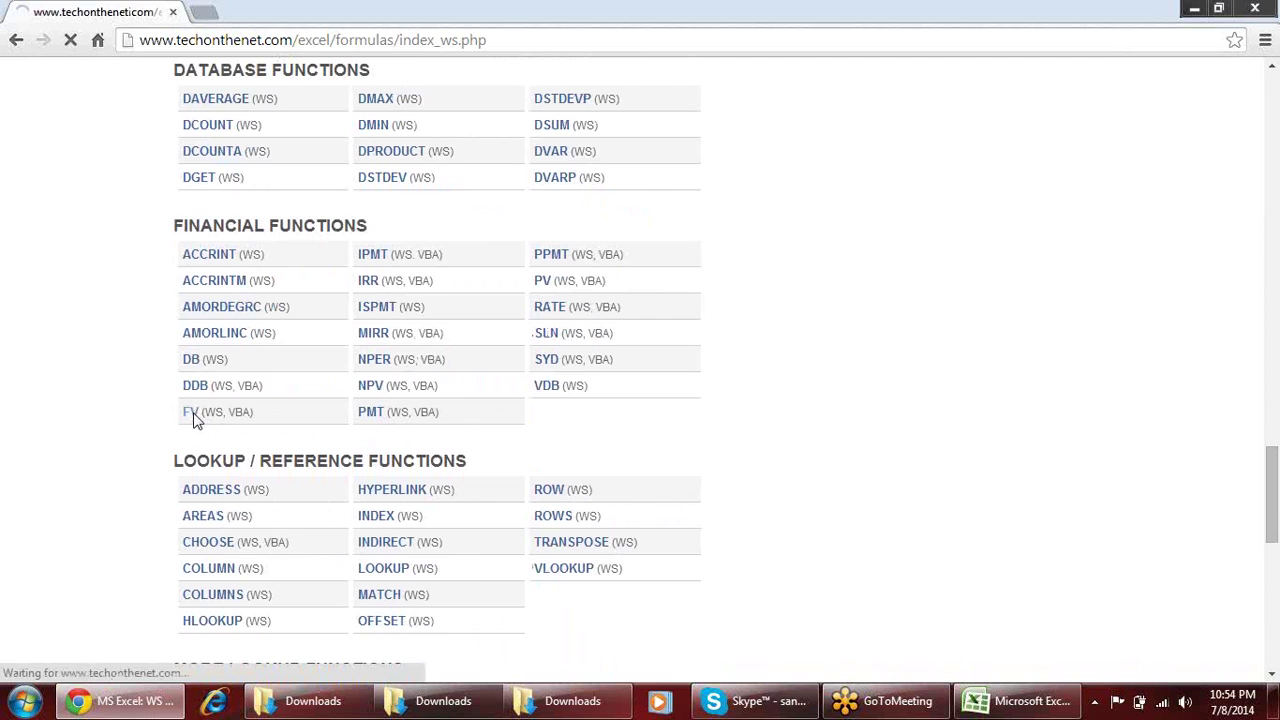
Highlight the FV description, then scroll down to its syntax and parameters
scroll(420, 390, "down", 1)
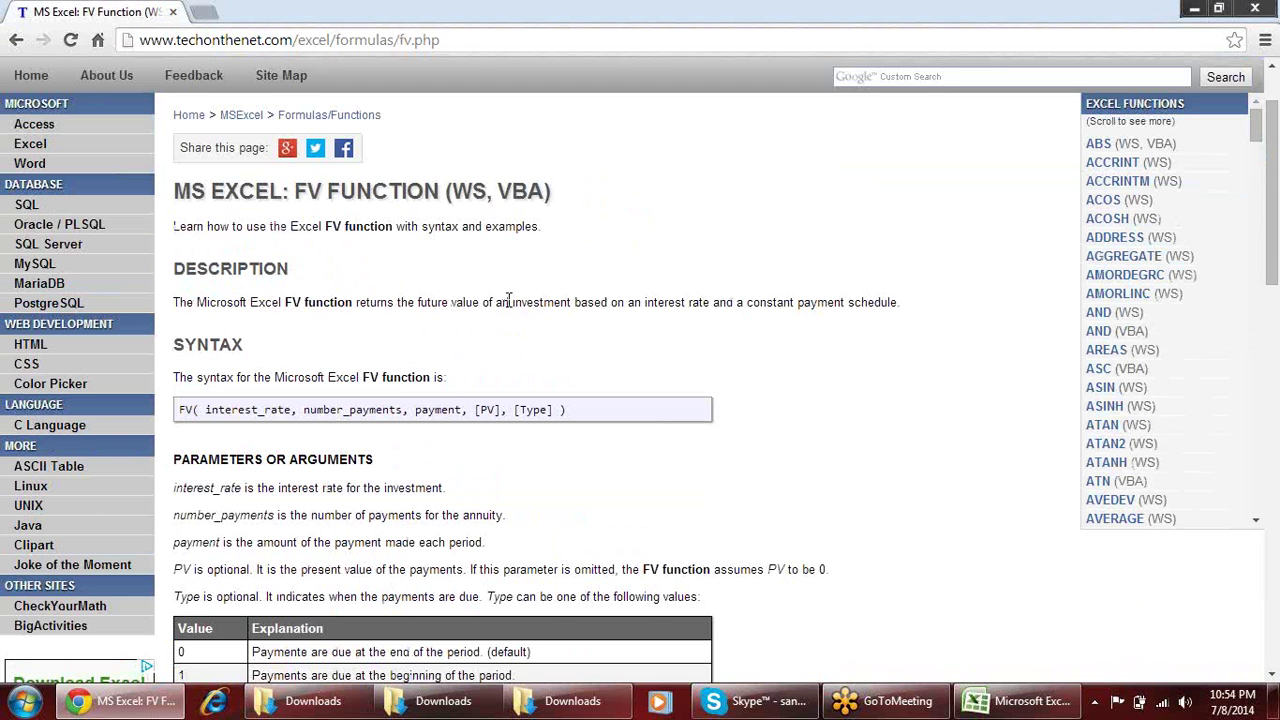
left_click_drag(512, 301, 910, 310)
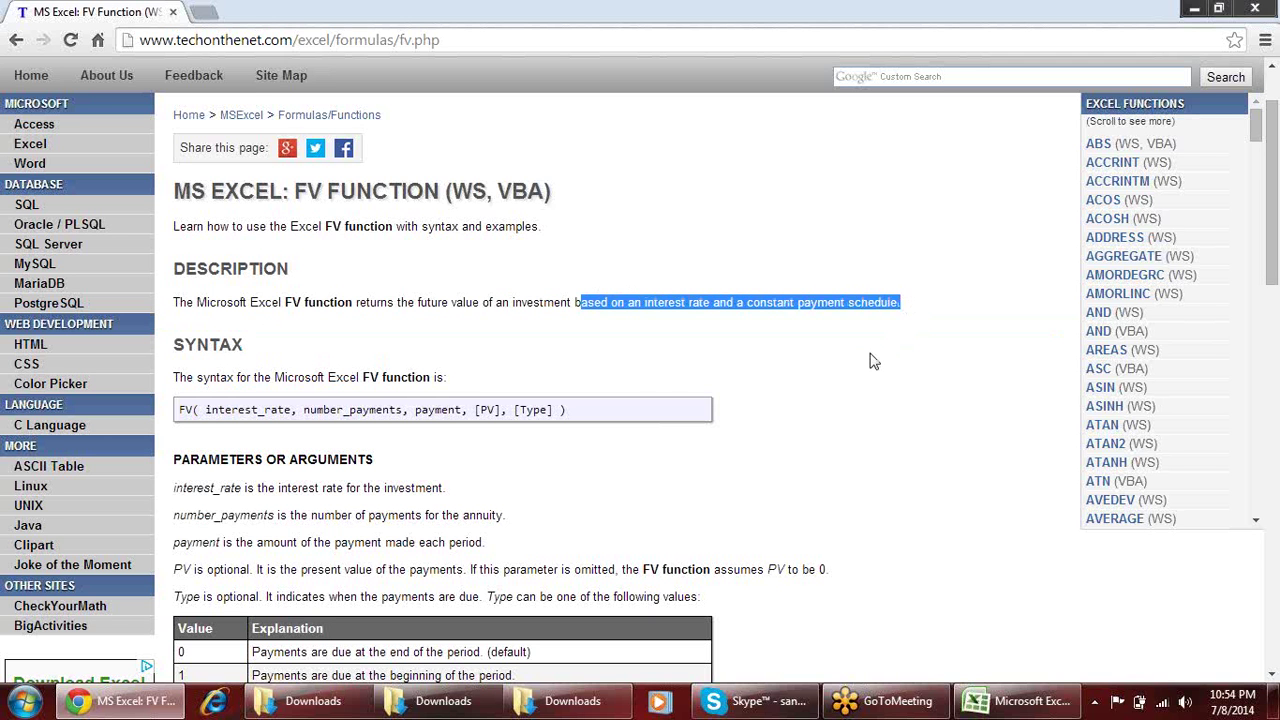
left_click(818, 401)
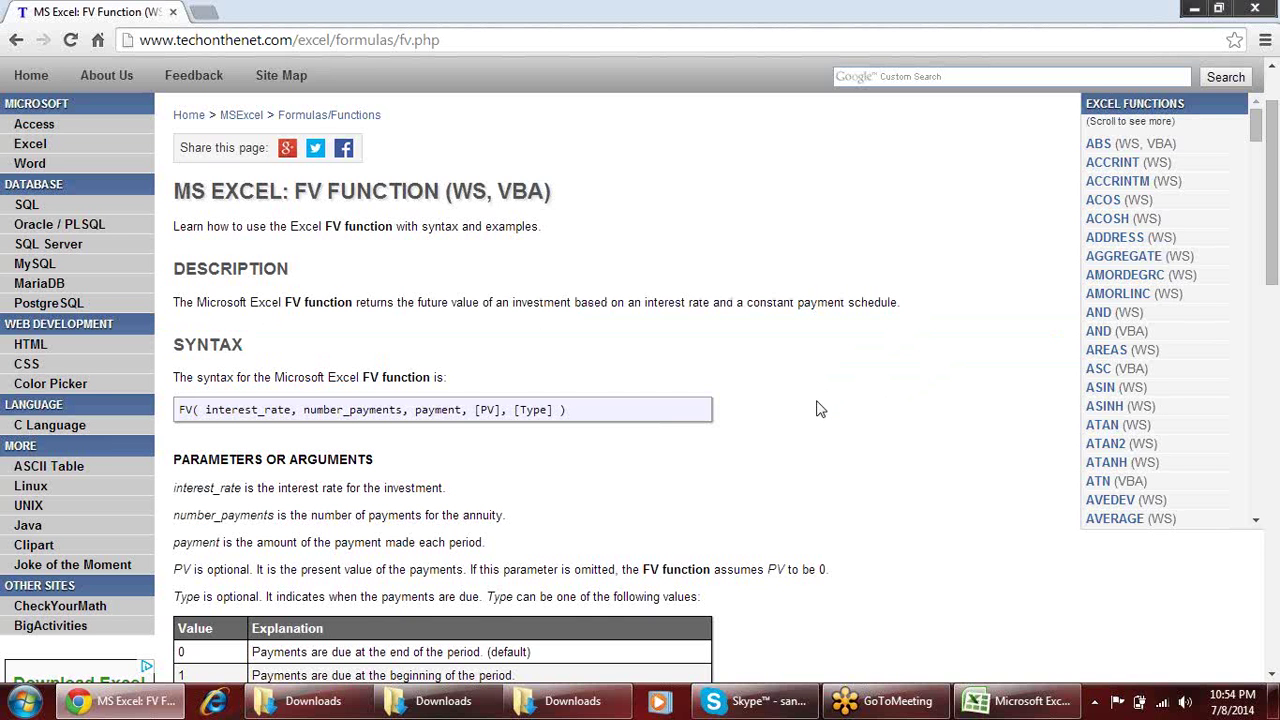
scroll(818, 409, "down", 2)
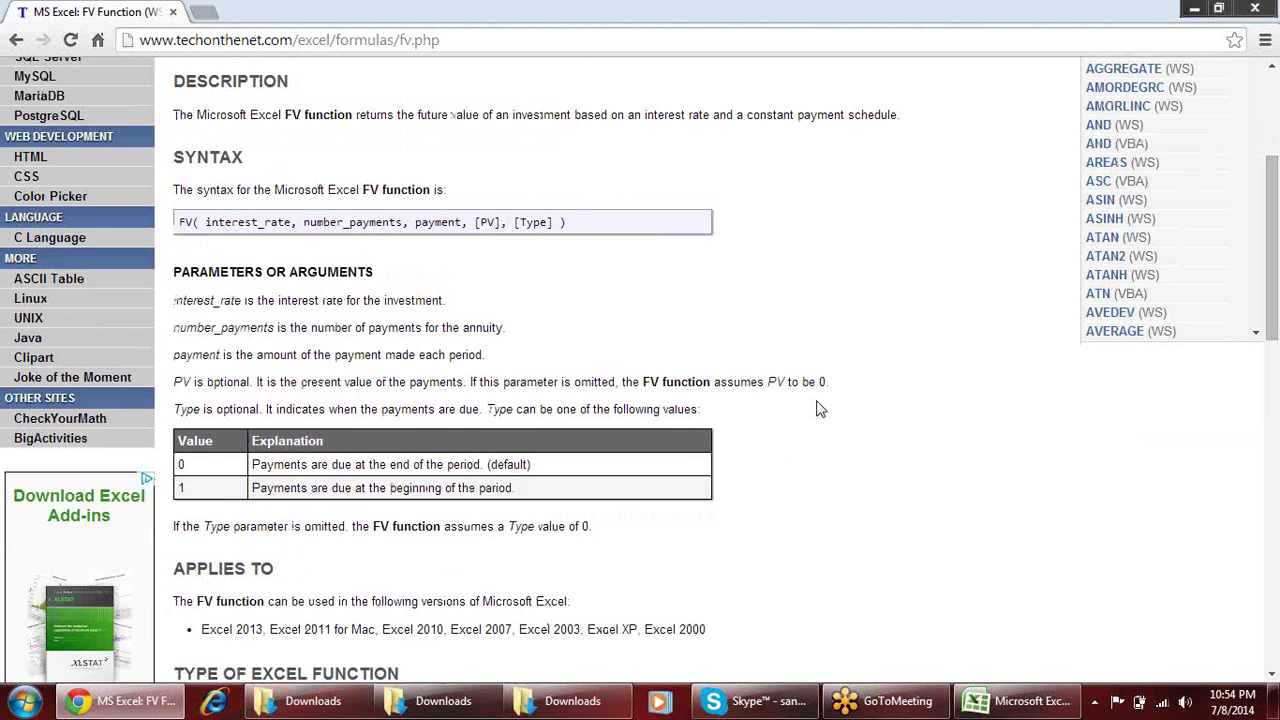
Back in Excel, inspect the formulas around D7 and D3, then delete the $100,280.49 FV result in D3
key("alt+Tab")
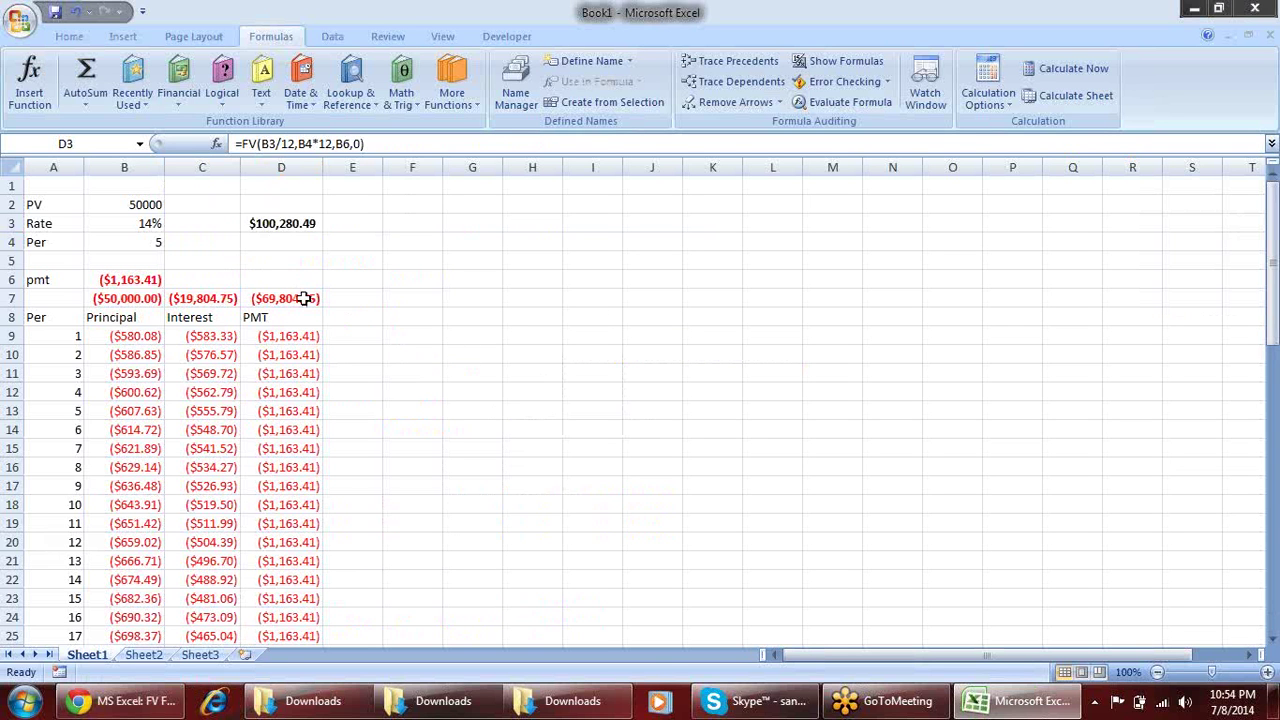
left_click(303, 298, "ctrl")
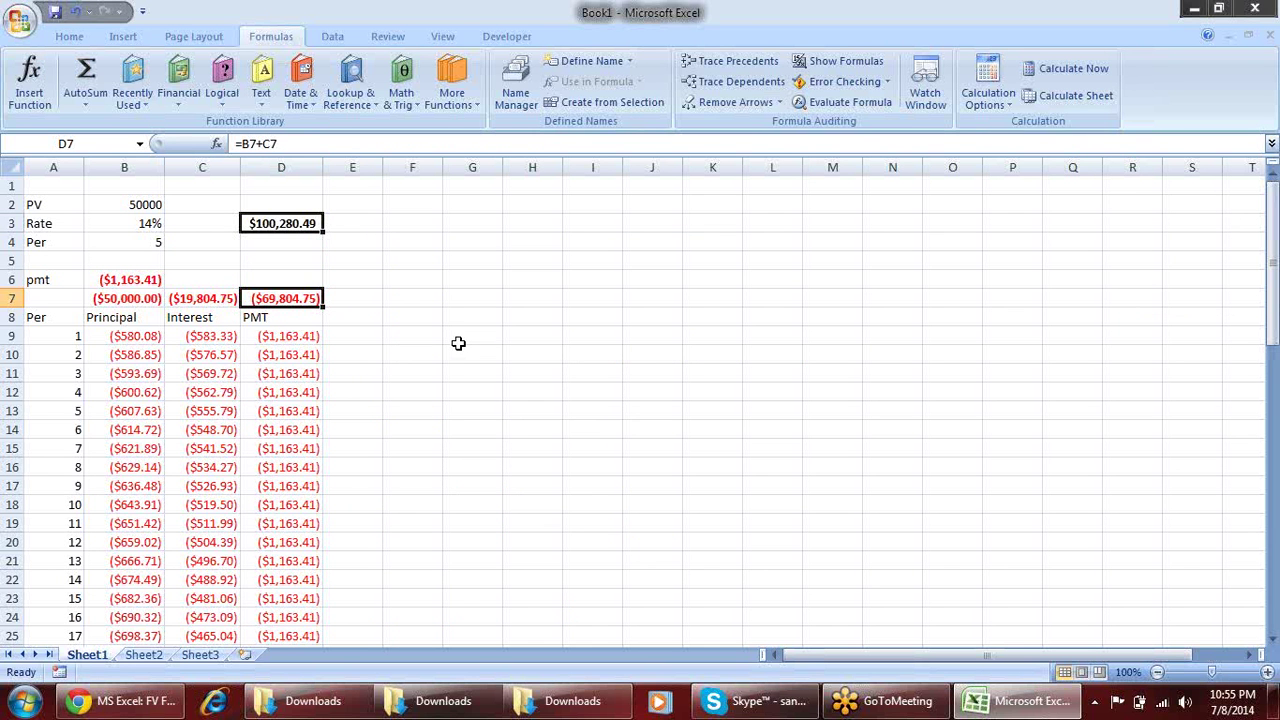
key("Delete")
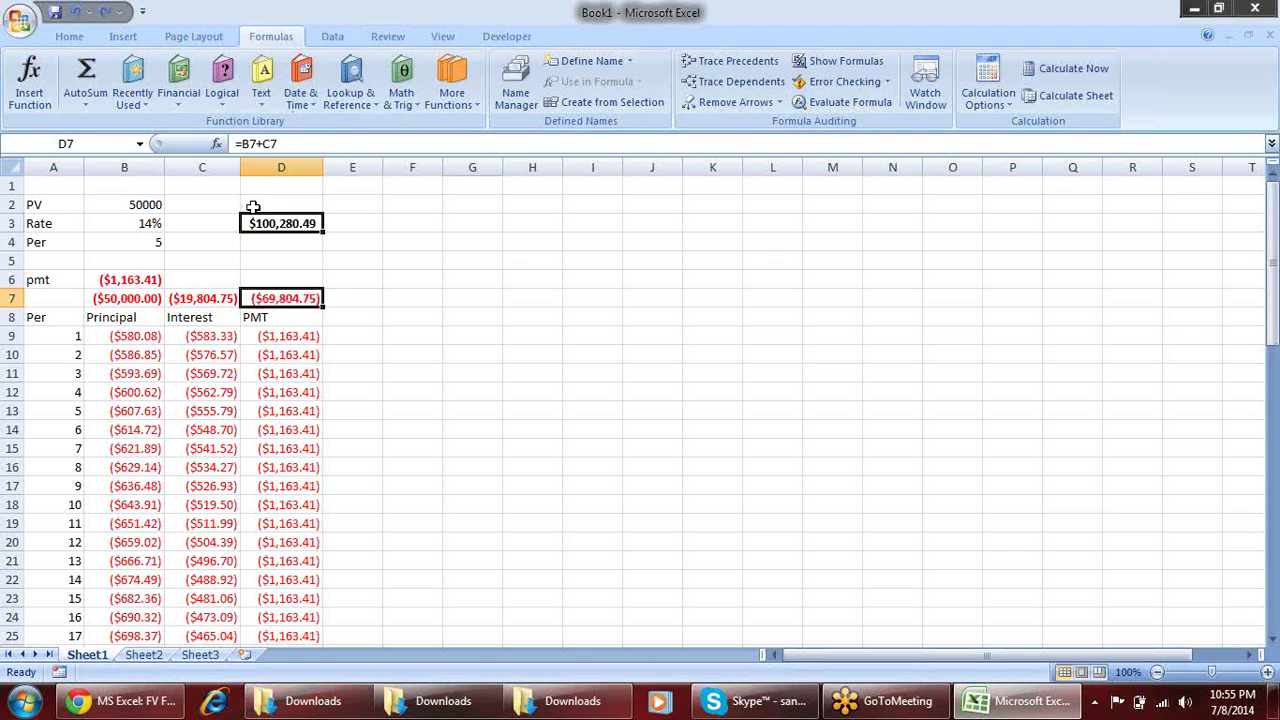
left_click(372, 241)
left_click(303, 221)
left_click(349, 262)
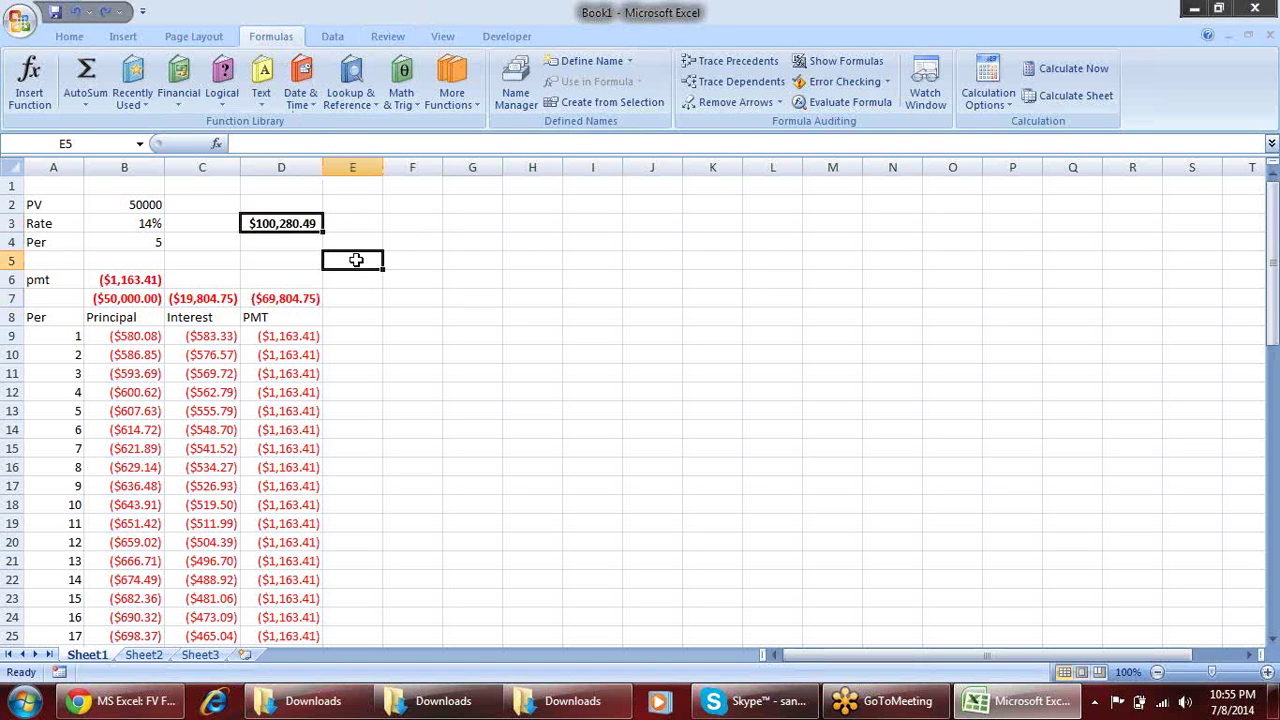
left_click(292, 222)
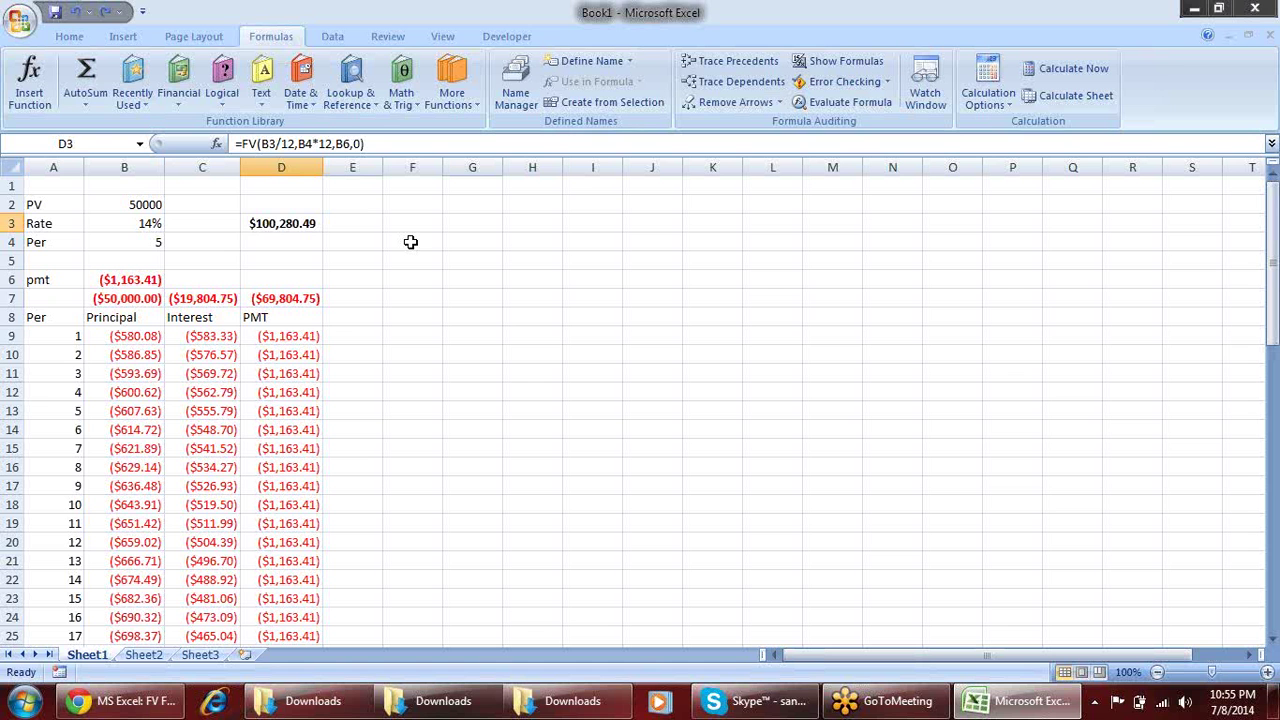
key("Delete")
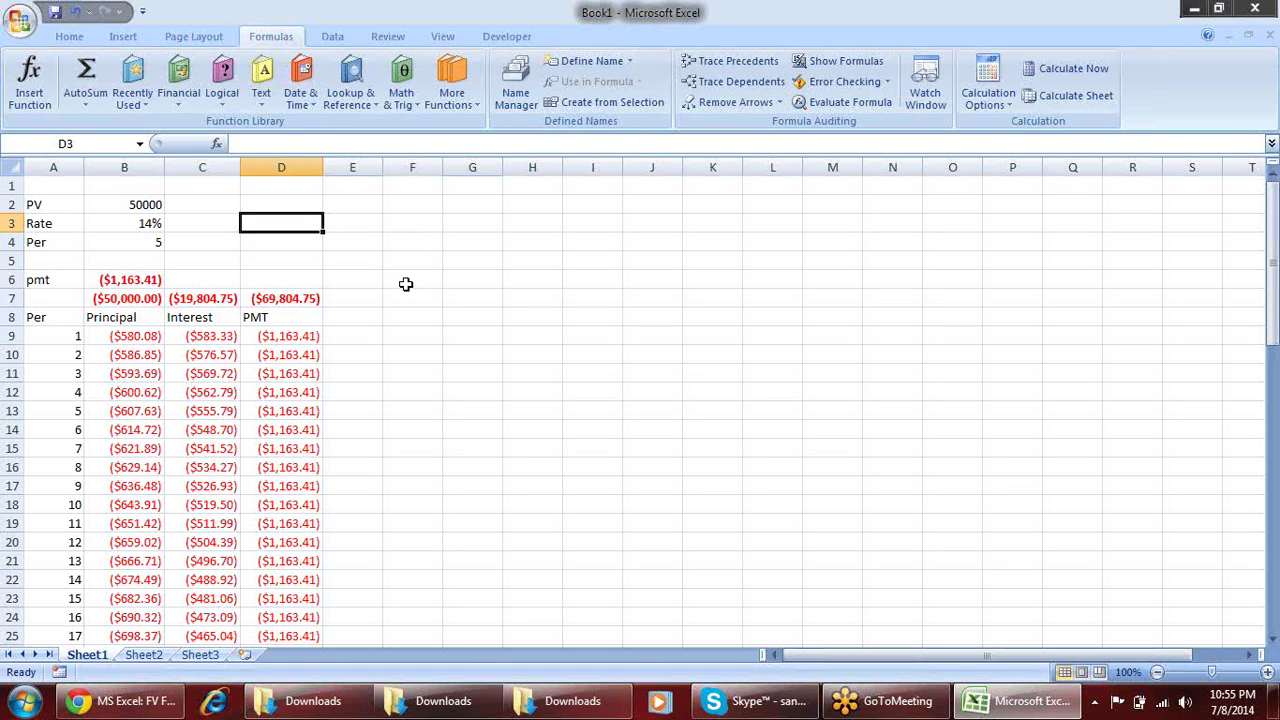
Check the payment formula in D11, the principal total in B7 and the PMT heading
left_click(405, 282)
left_click(274, 370)
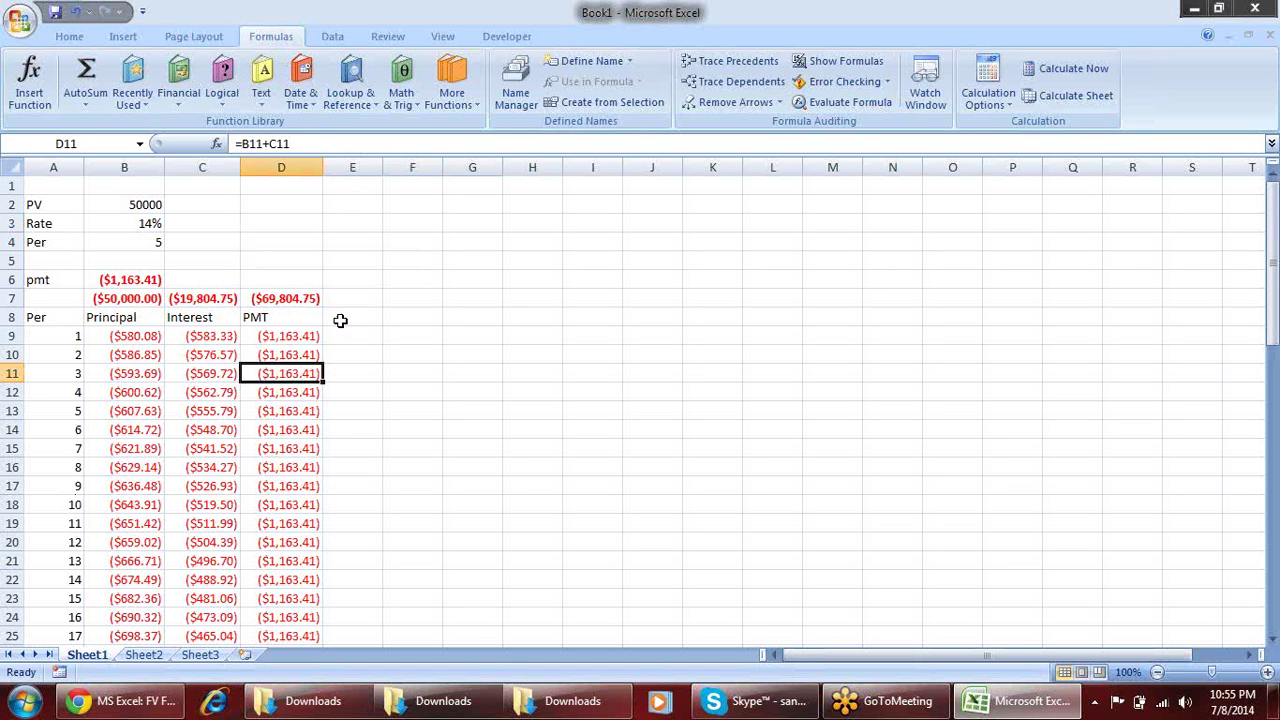
left_click(140, 296)
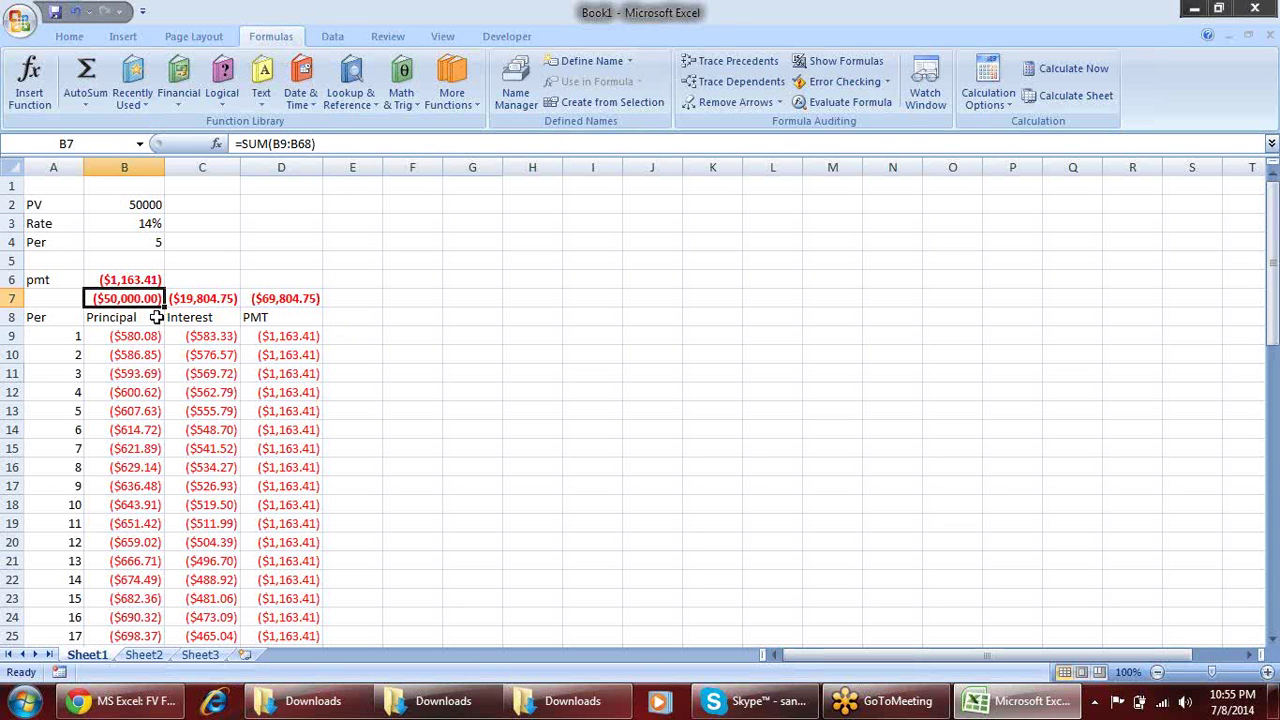
left_click(199, 301)
left_click(260, 317)
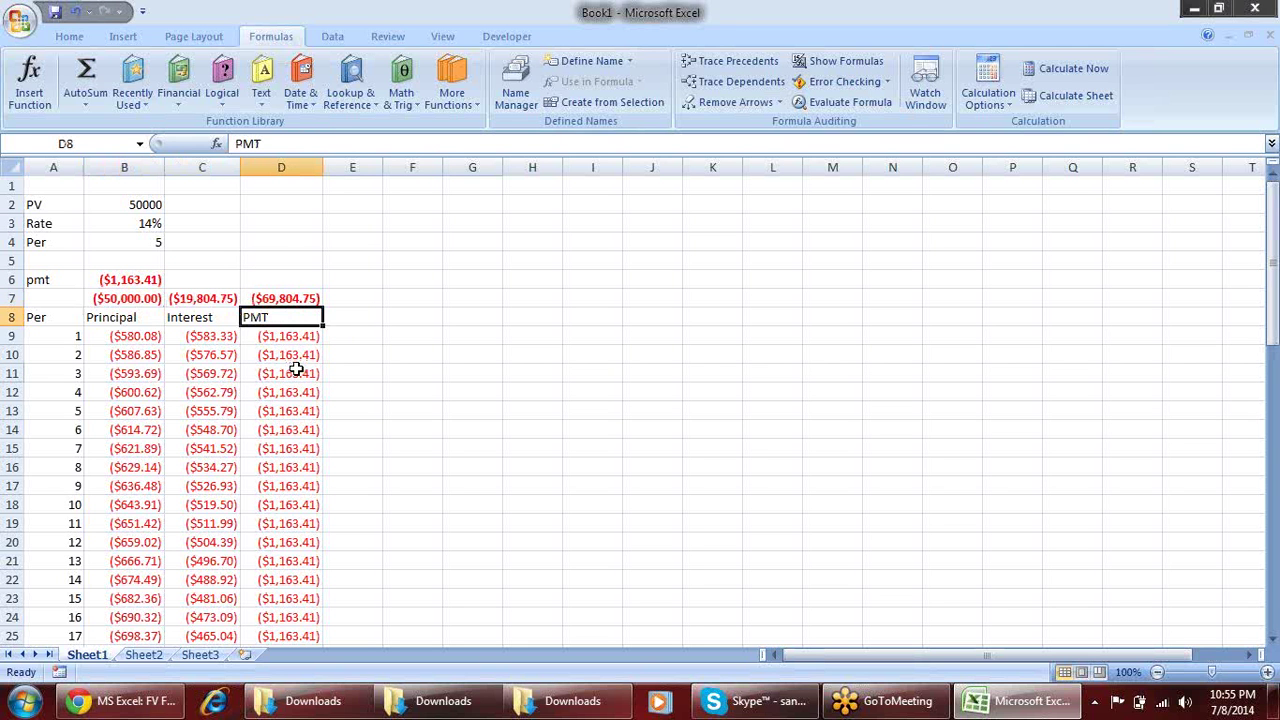
Enter =RATE(B4*12,B6,B2) in D3
left_click(282, 222)
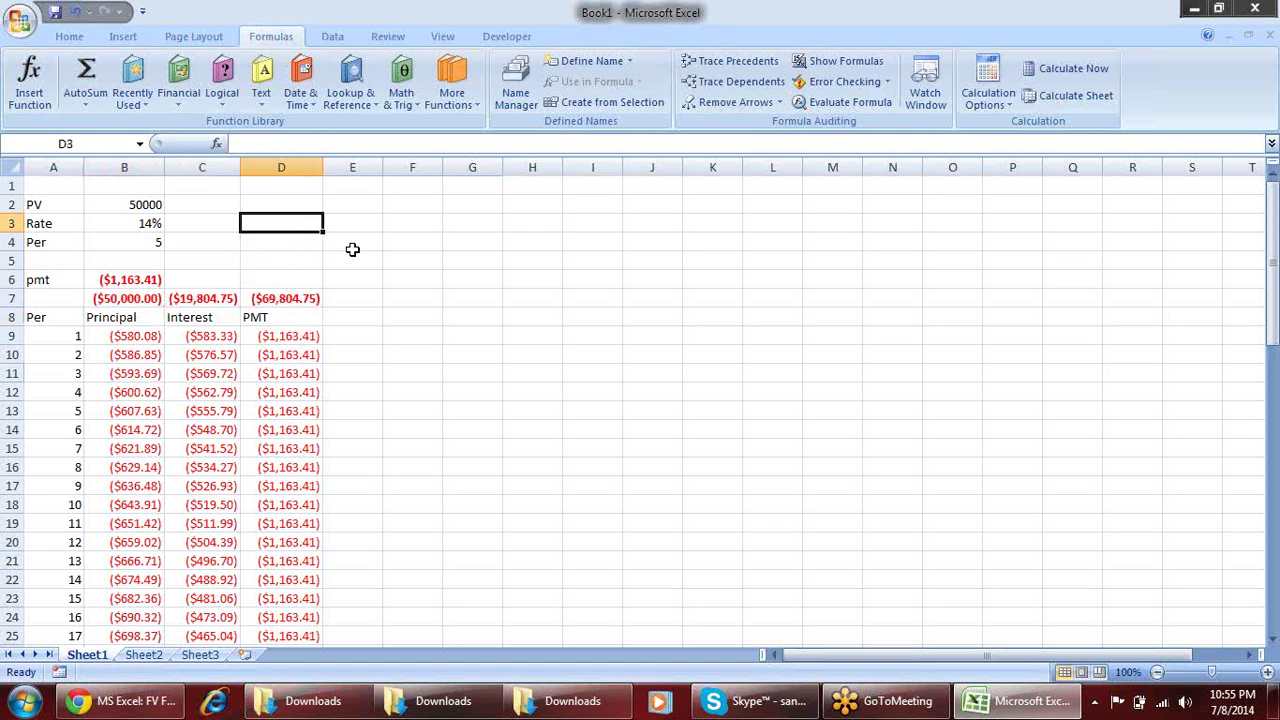
type("=ra")
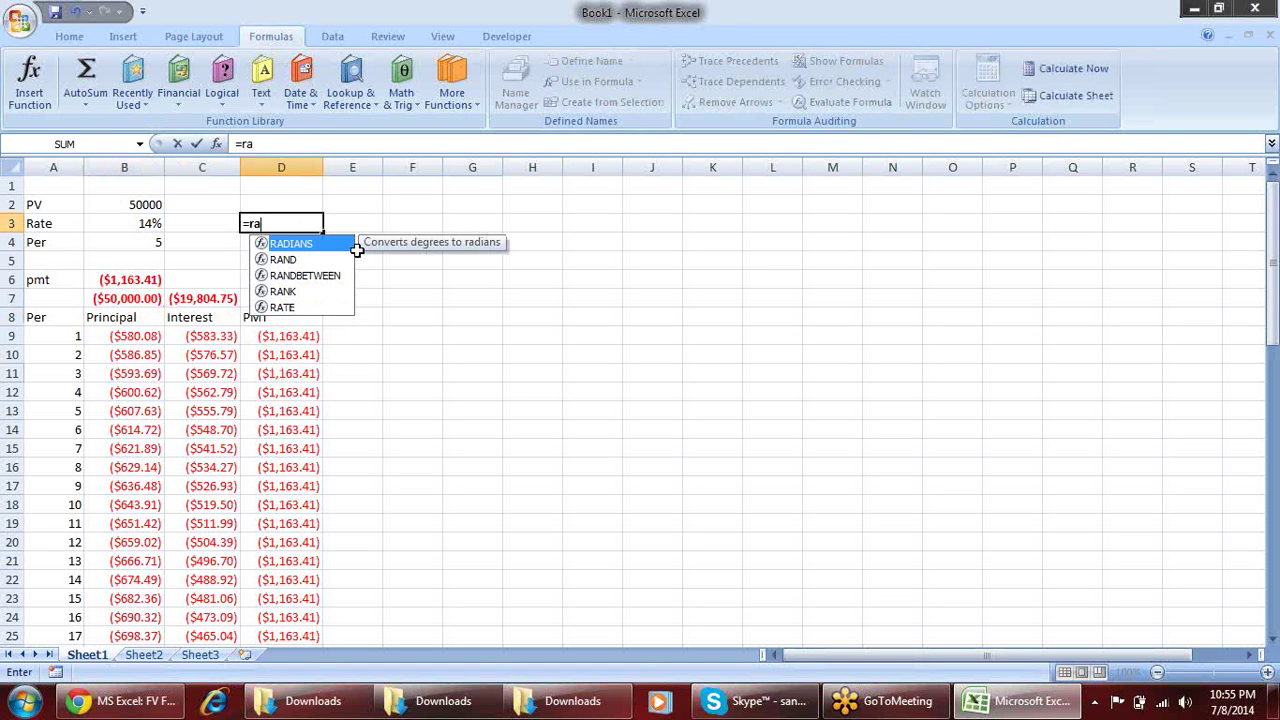
key("Down")
key("Down")
key("Down")
key("Down")
key("Tab")
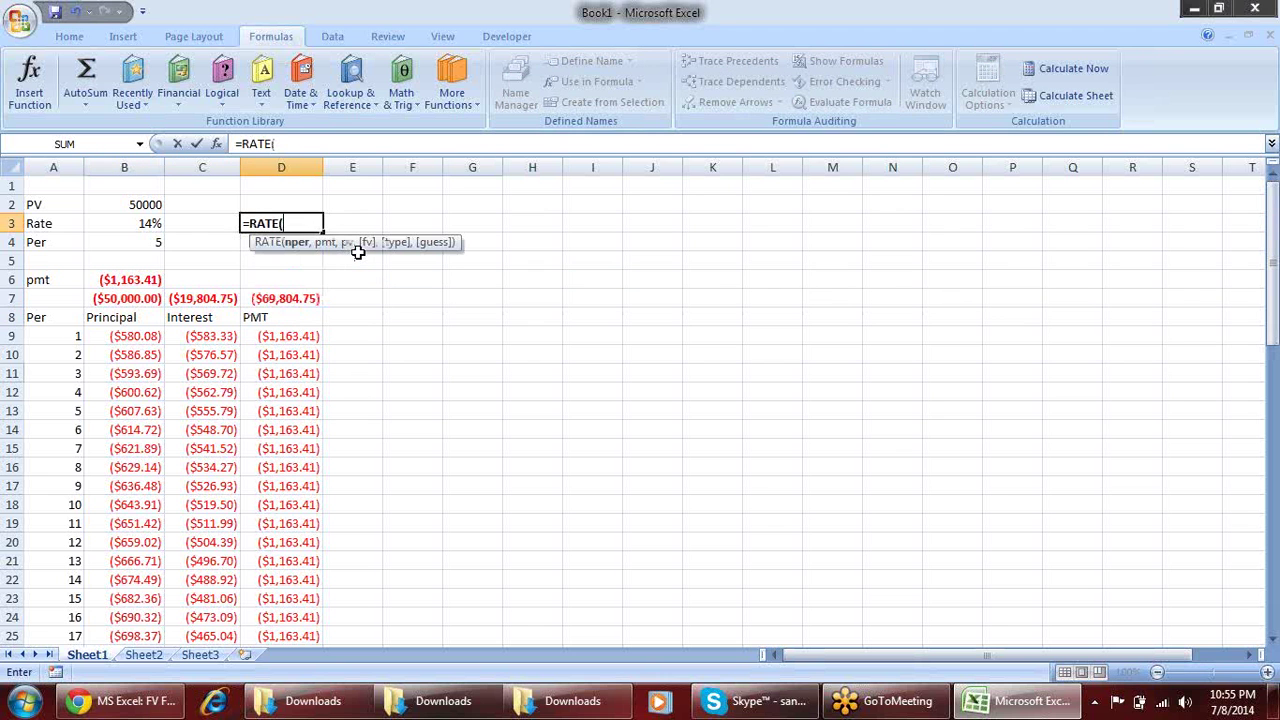
key("Left")
key("Left")
key("Down")
type("*")
type("12")
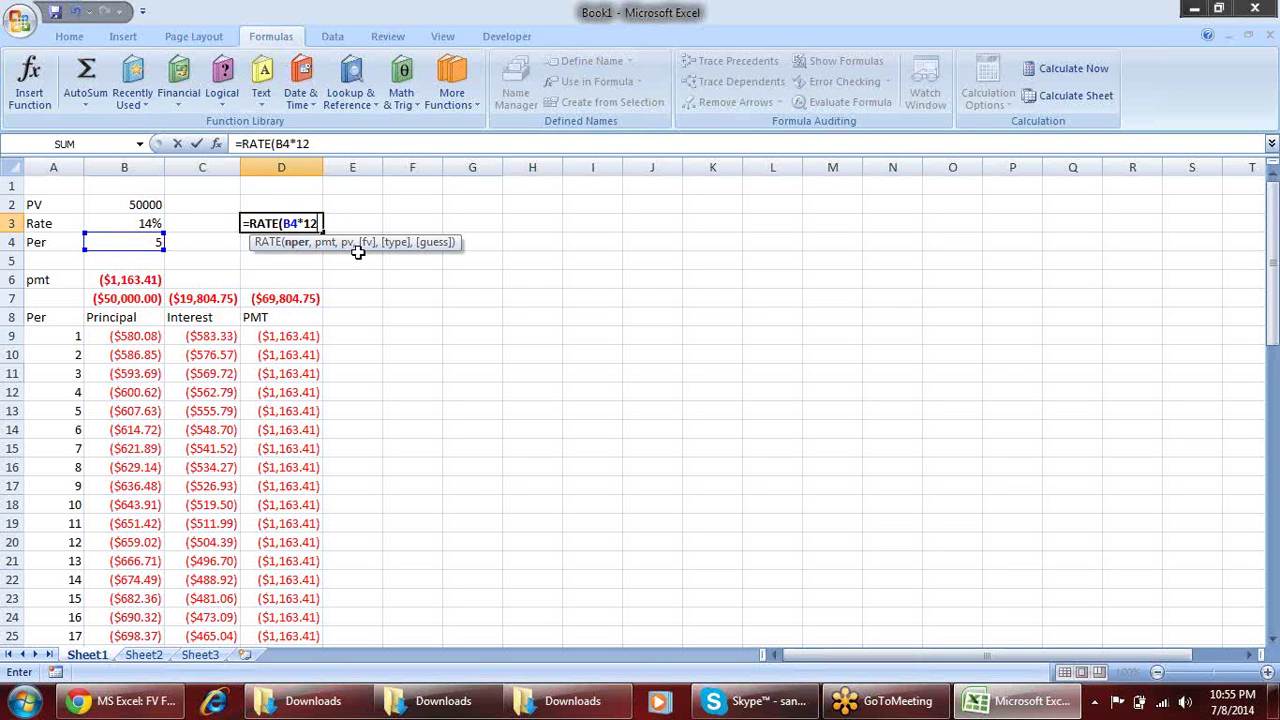
type(",")
left_click(127, 281)
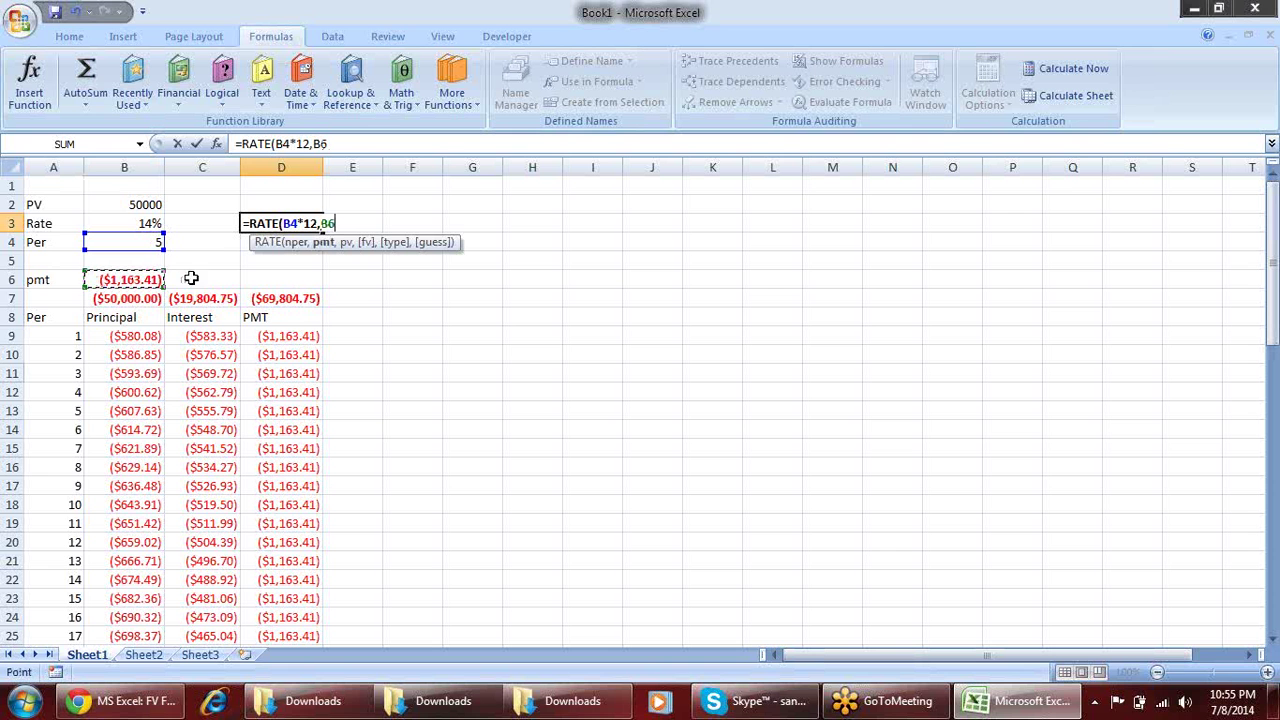
type(",")
left_click(150, 205)
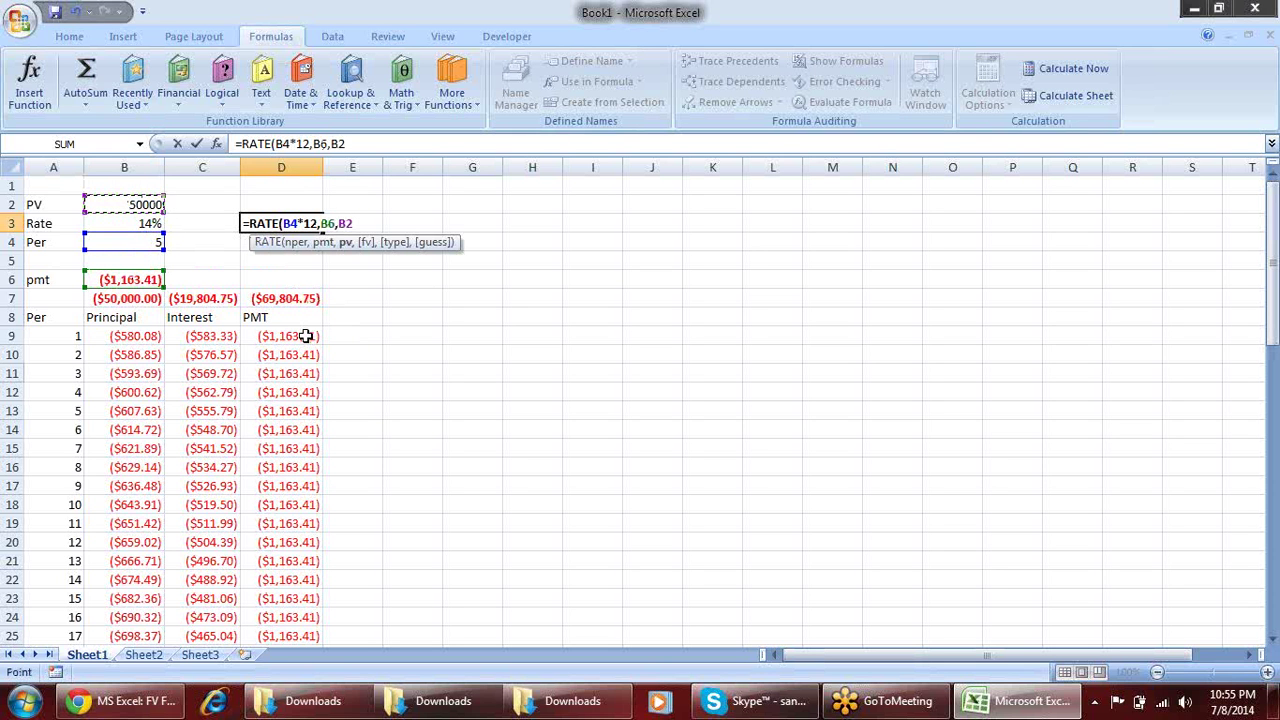
type(")")
key("Return")
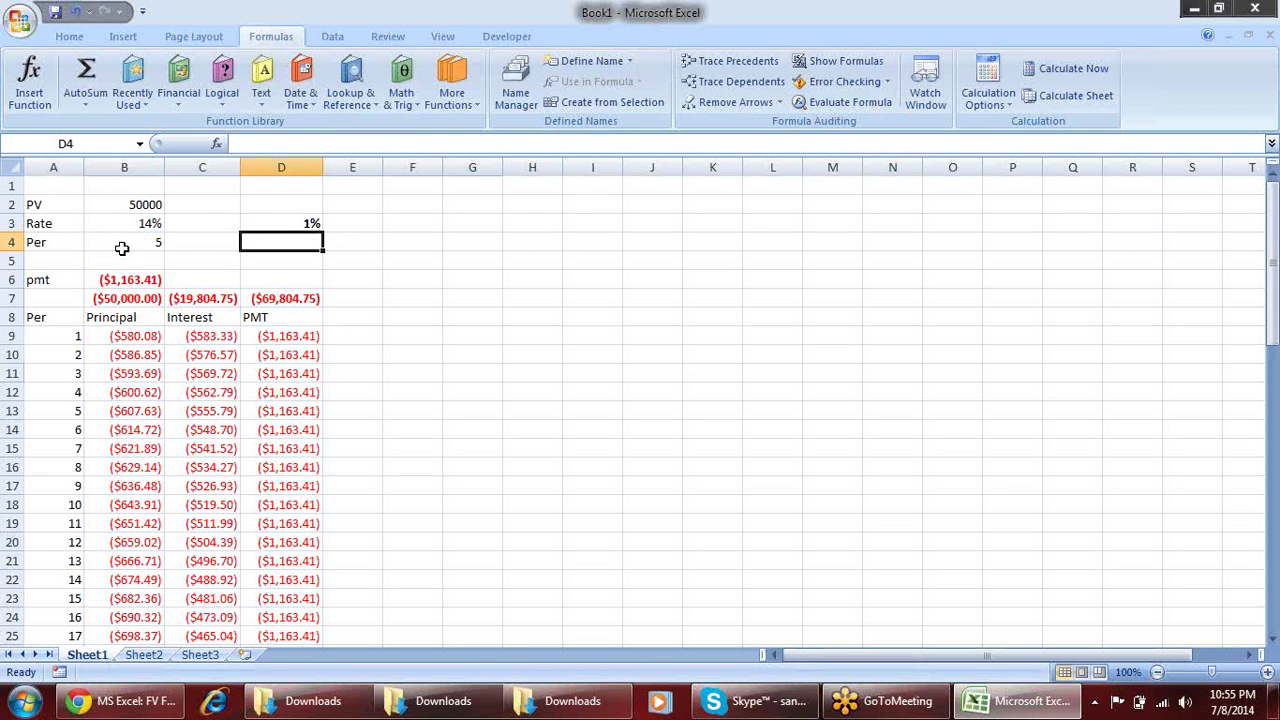
Multiply the D3 RATE formula by 12 to show the 14% annual rate
left_click(276, 222)
left_click(393, 143)
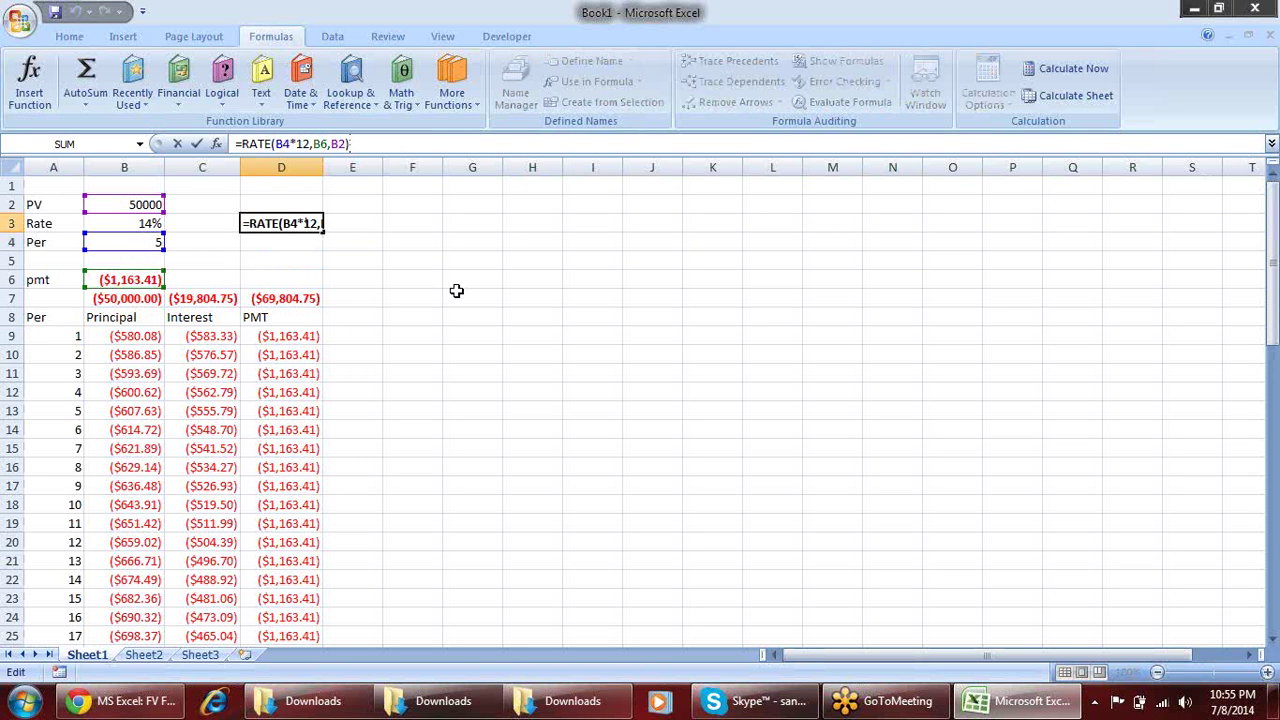
type("*12")
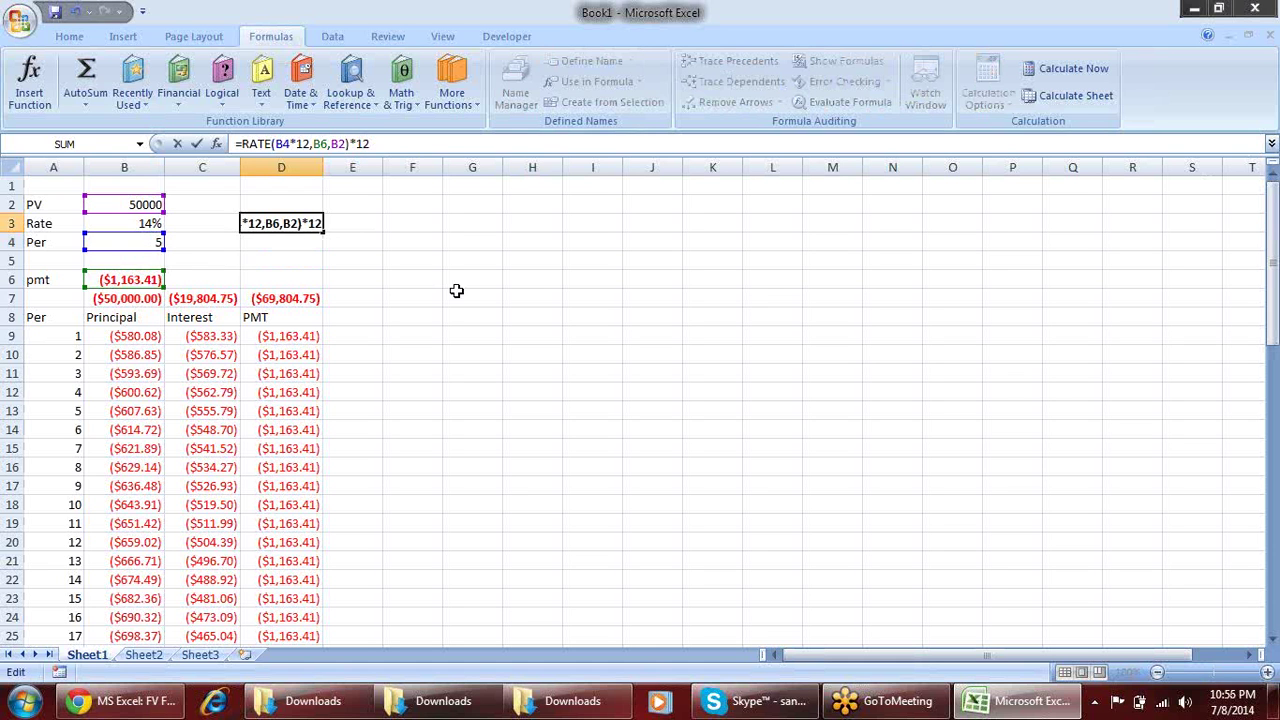
key("Return")
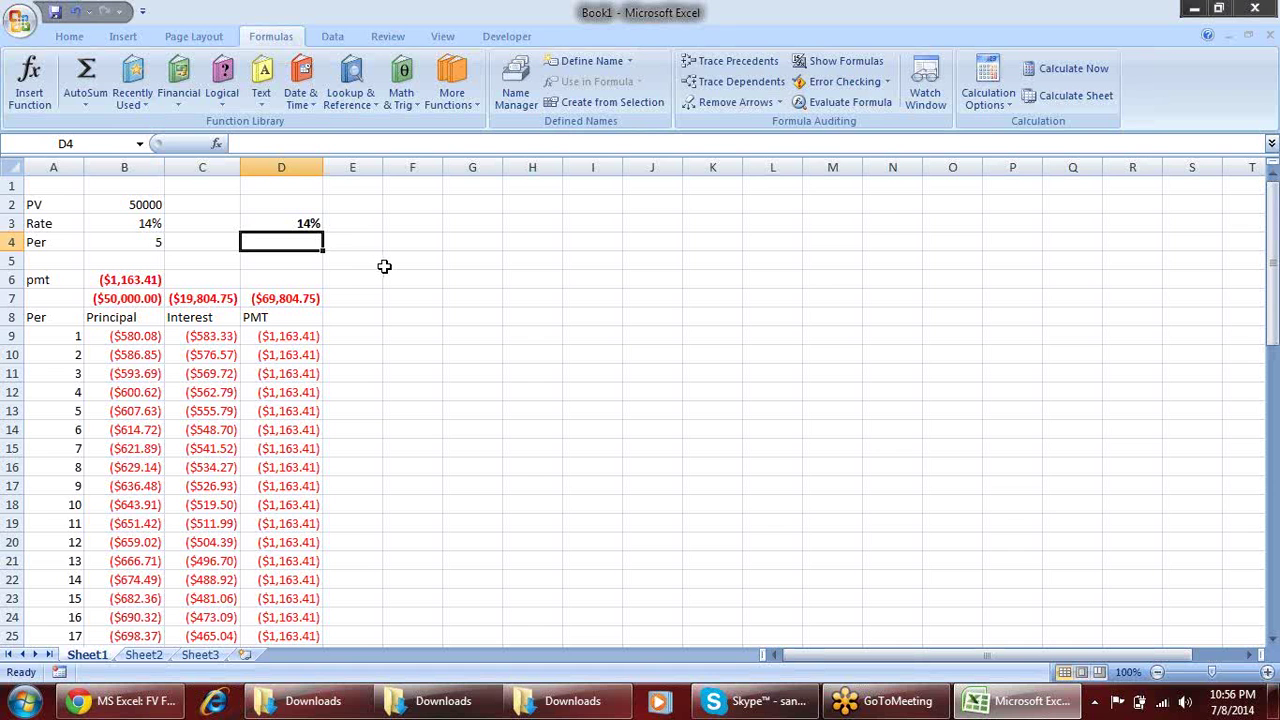
type("=p")
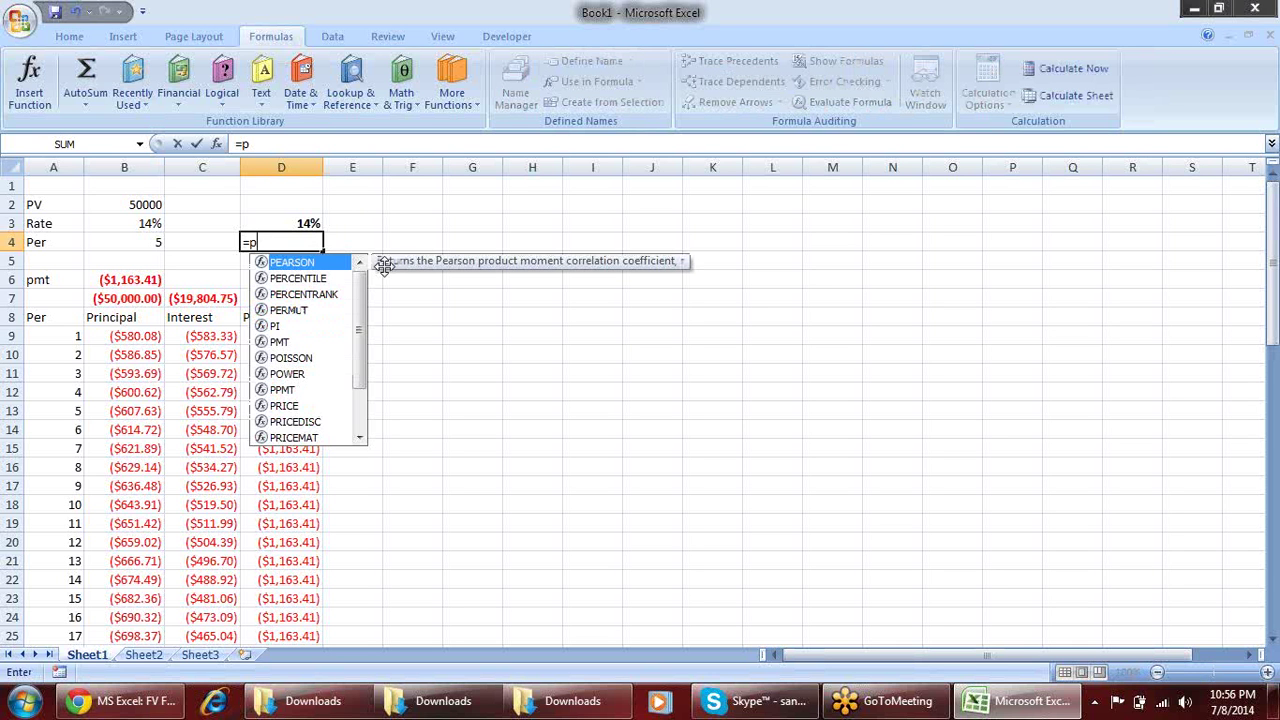
type("er")
Enter =NPER(B3/12,B6,B2) in D4
key("BackSpace")
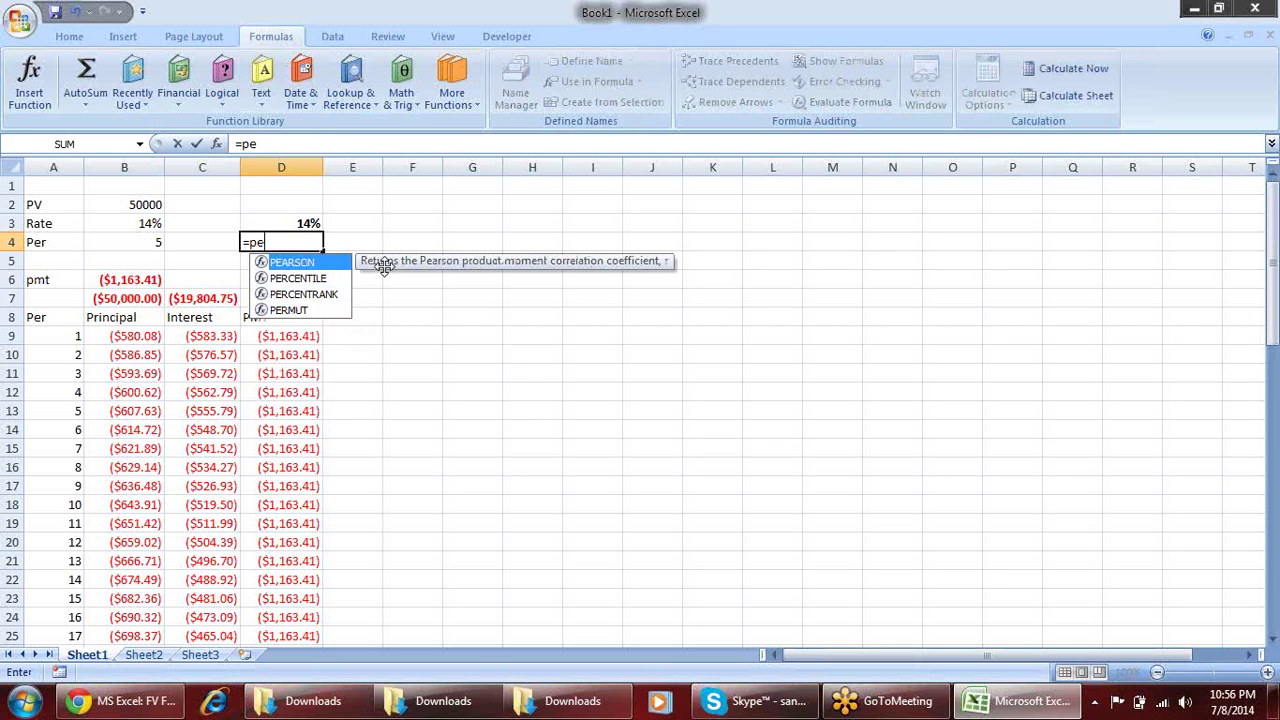
key("BackSpace")
key("BackSpace")
type("nper")
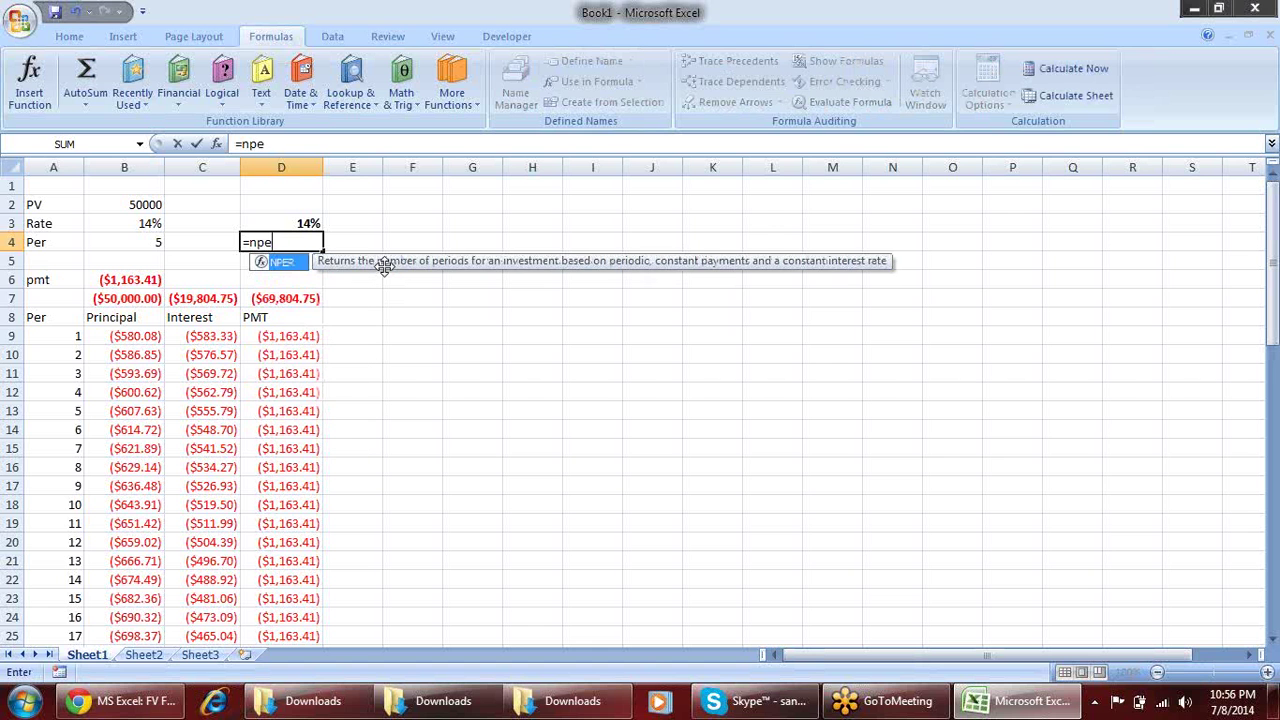
key("Tab")
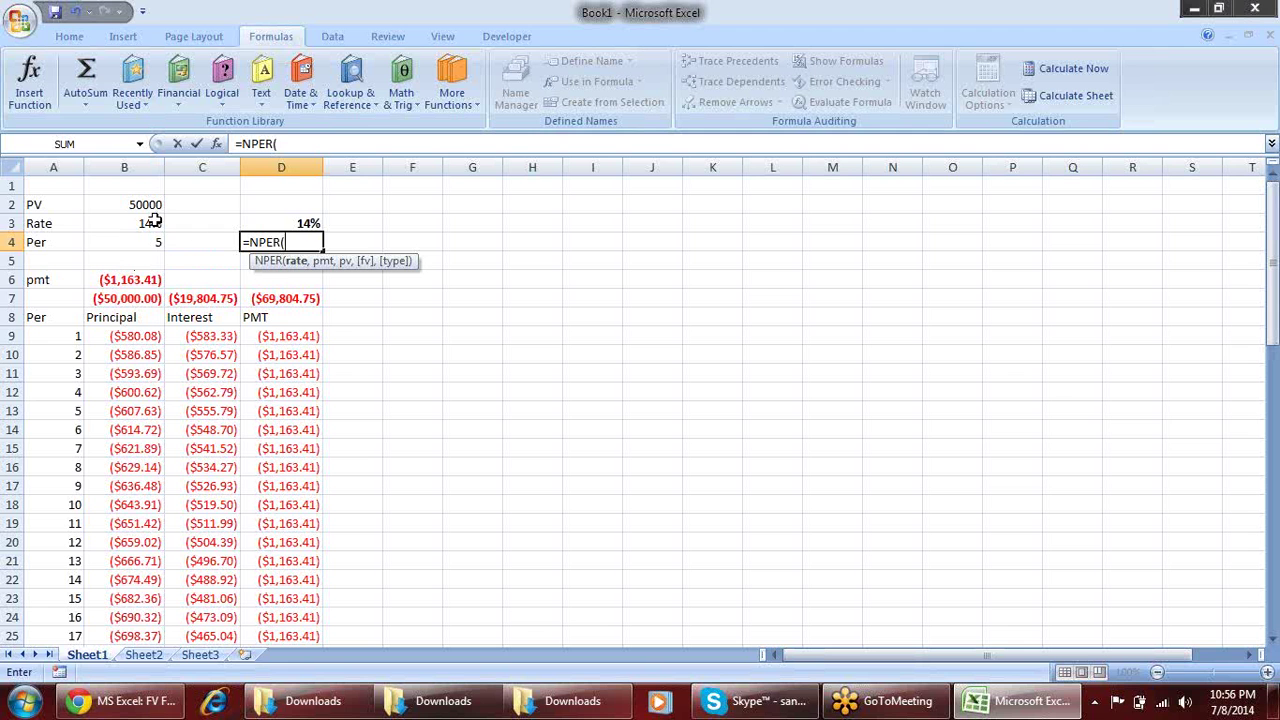
left_click(155, 222)
type("/1")
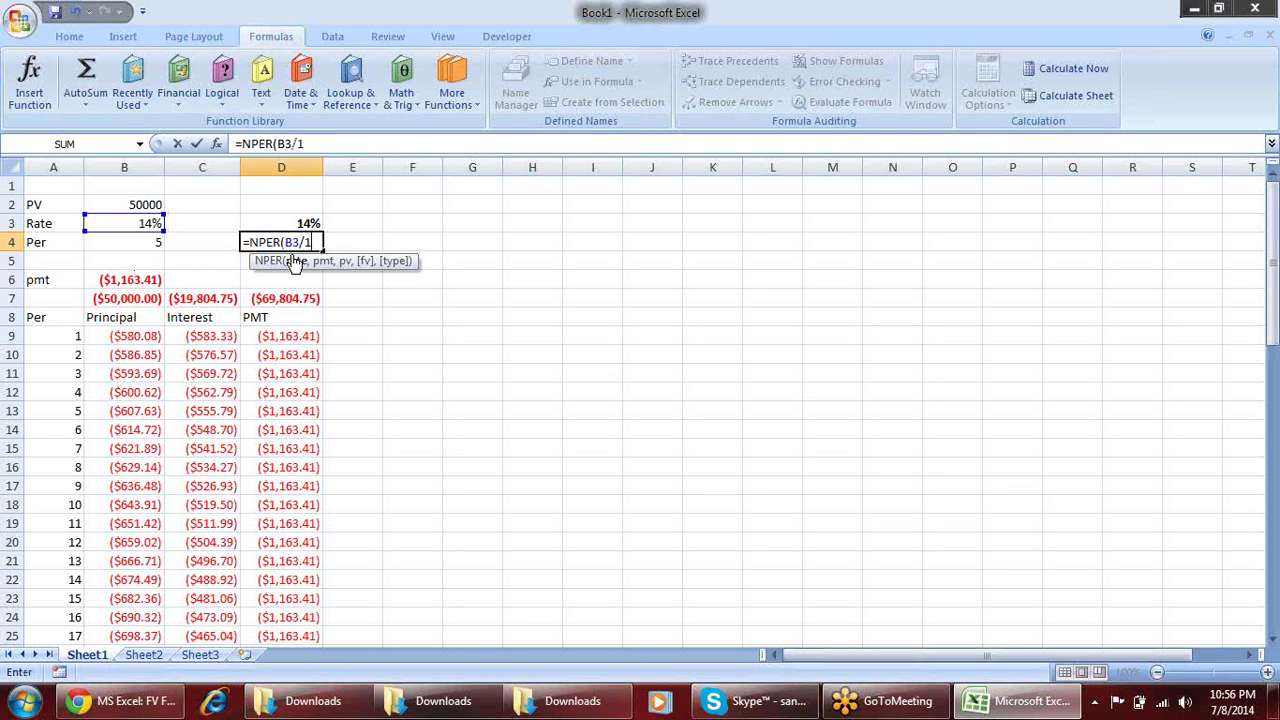
type("2,")
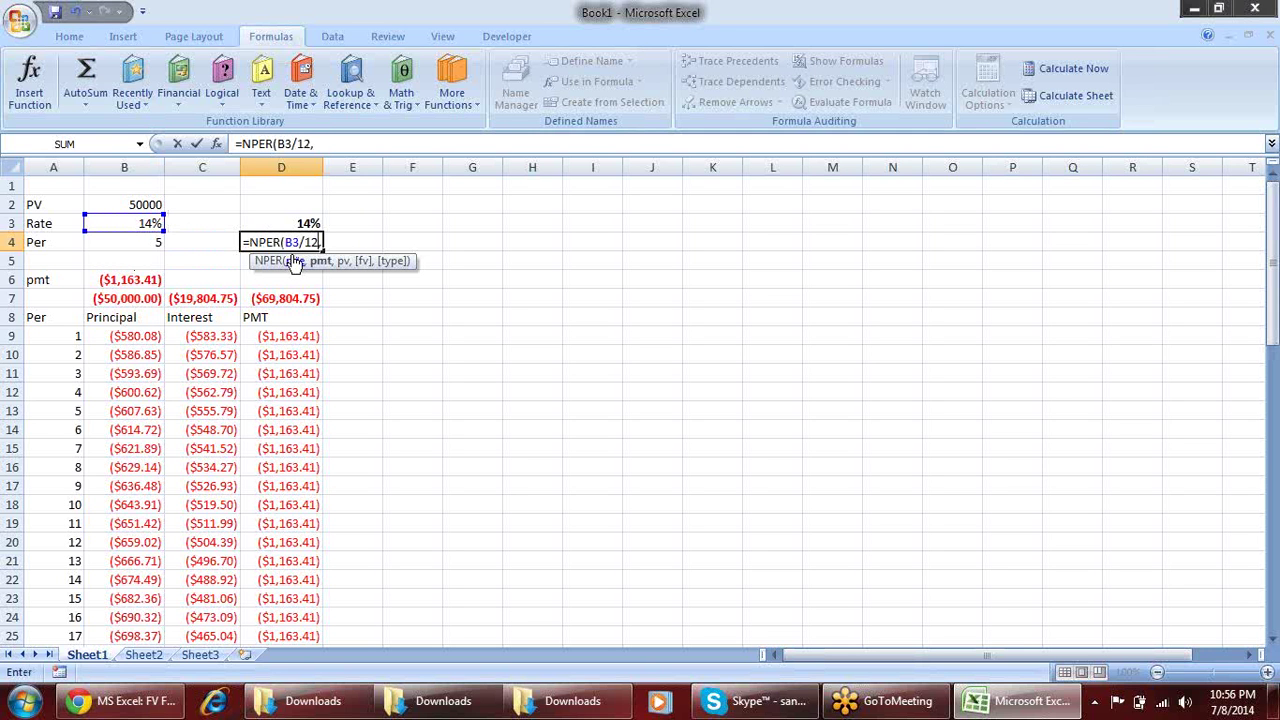
left_click(132, 278)
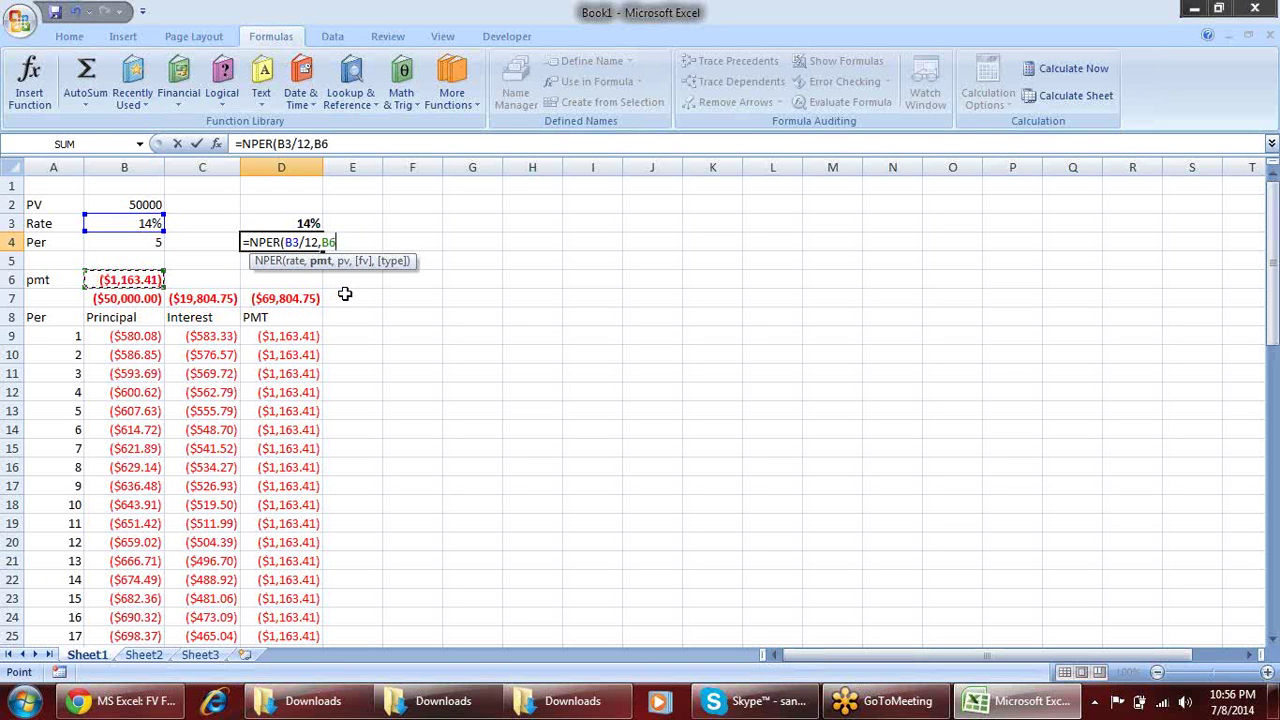
type(",")
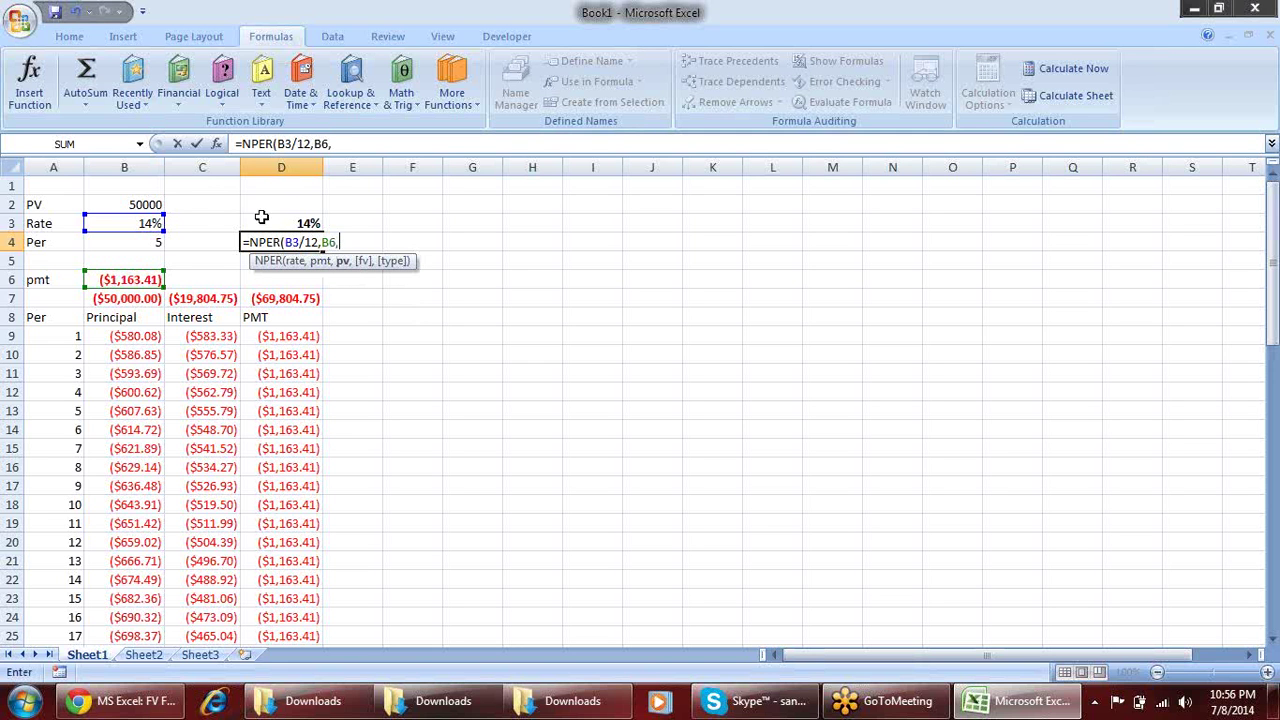
left_click(158, 203)
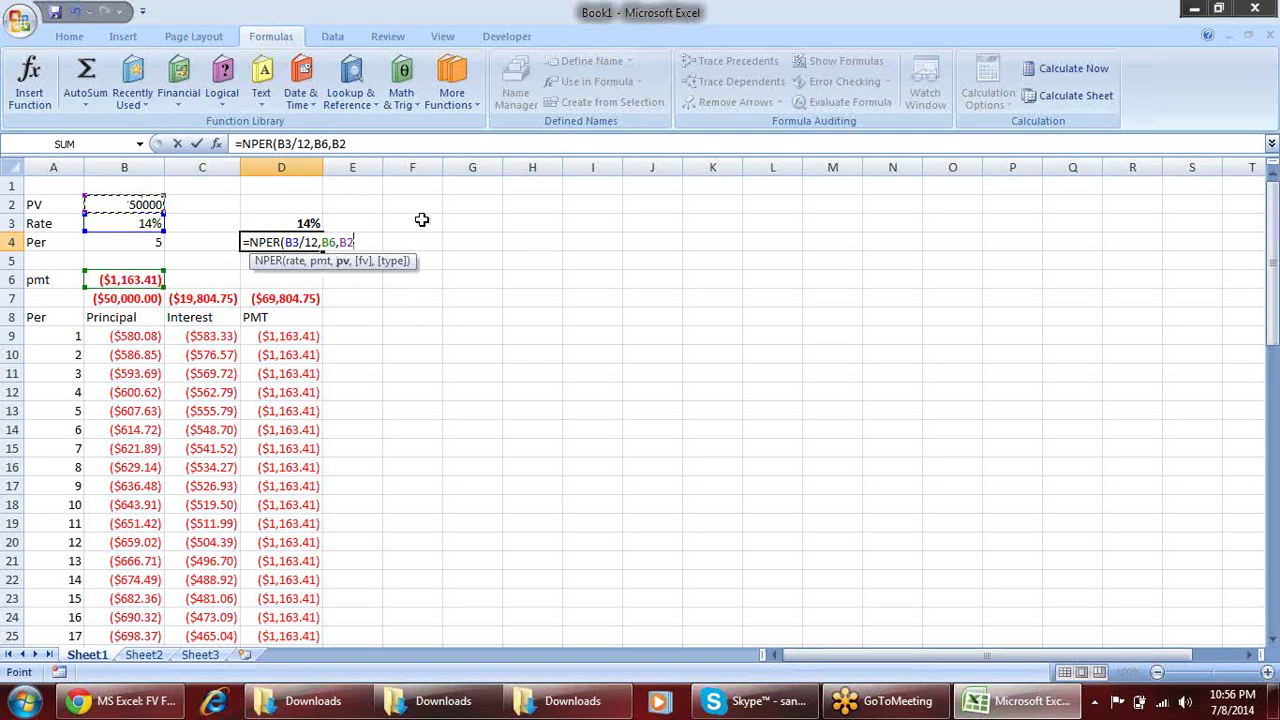
key("Return")
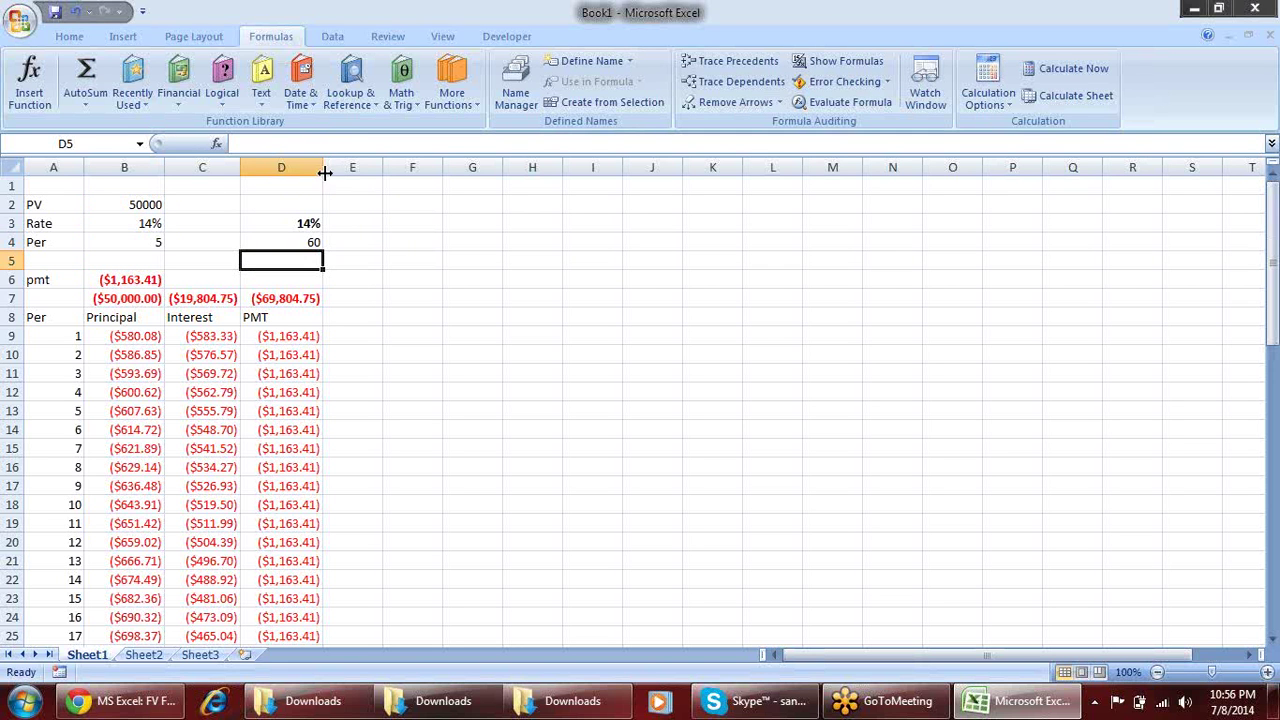
Divide the D4 NPER formula by 12 so it shows 5 years
left_click(312, 241)
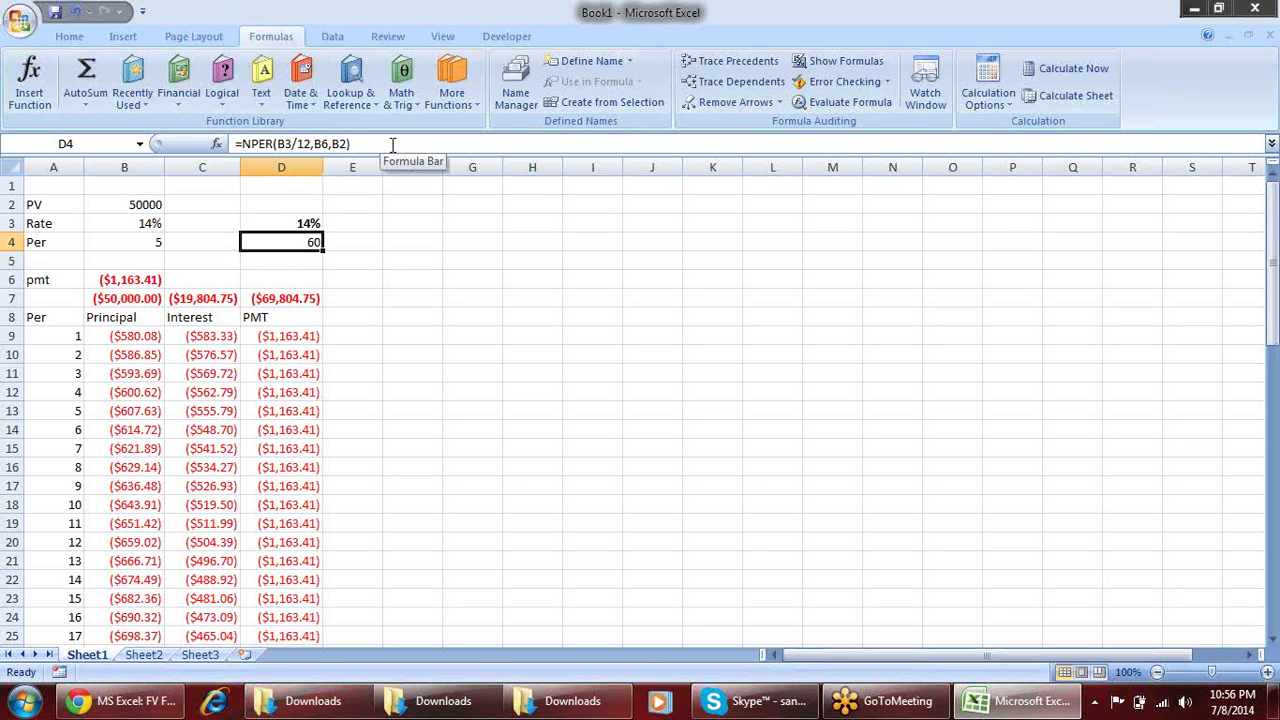
left_click(392, 144)
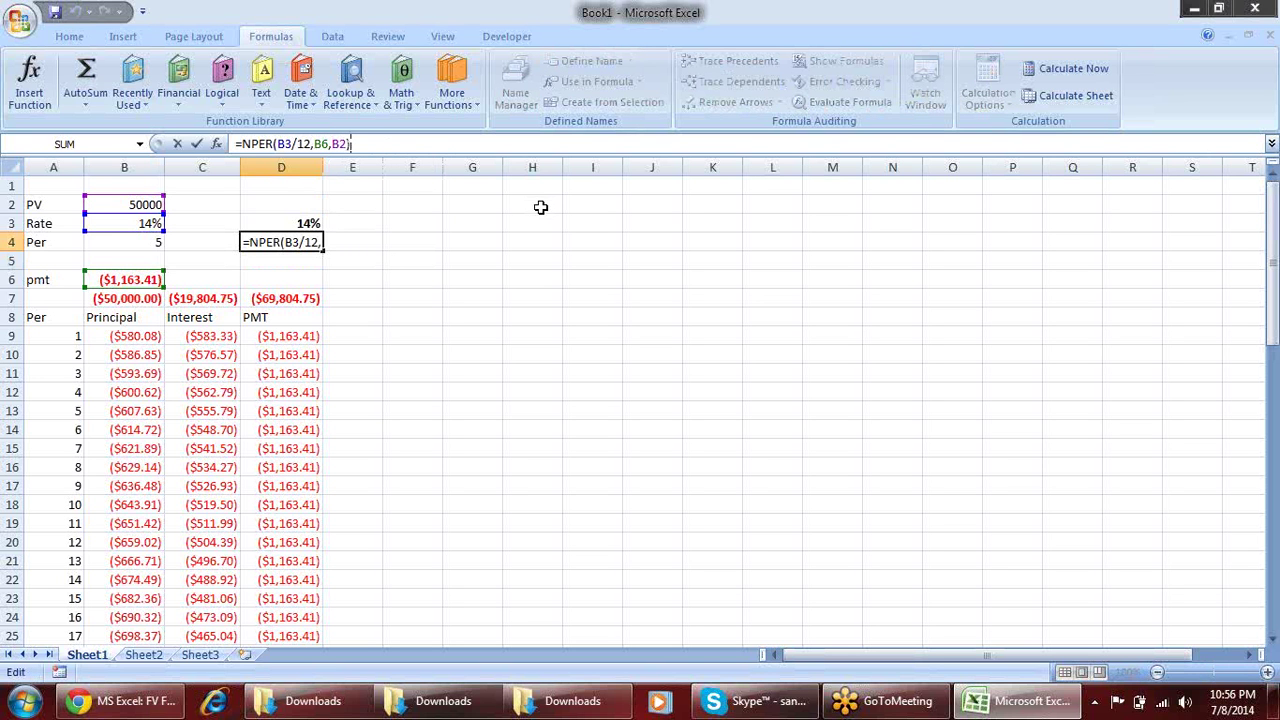
type("/")
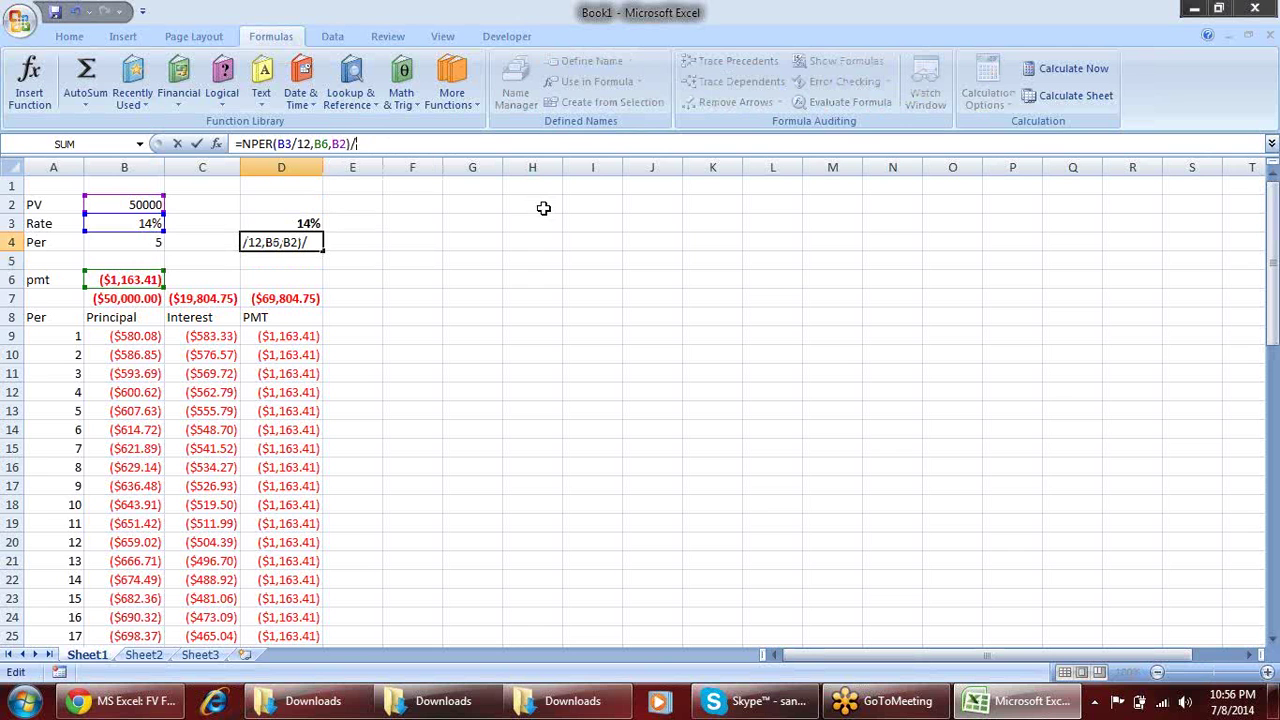
type("12")
key("Return")
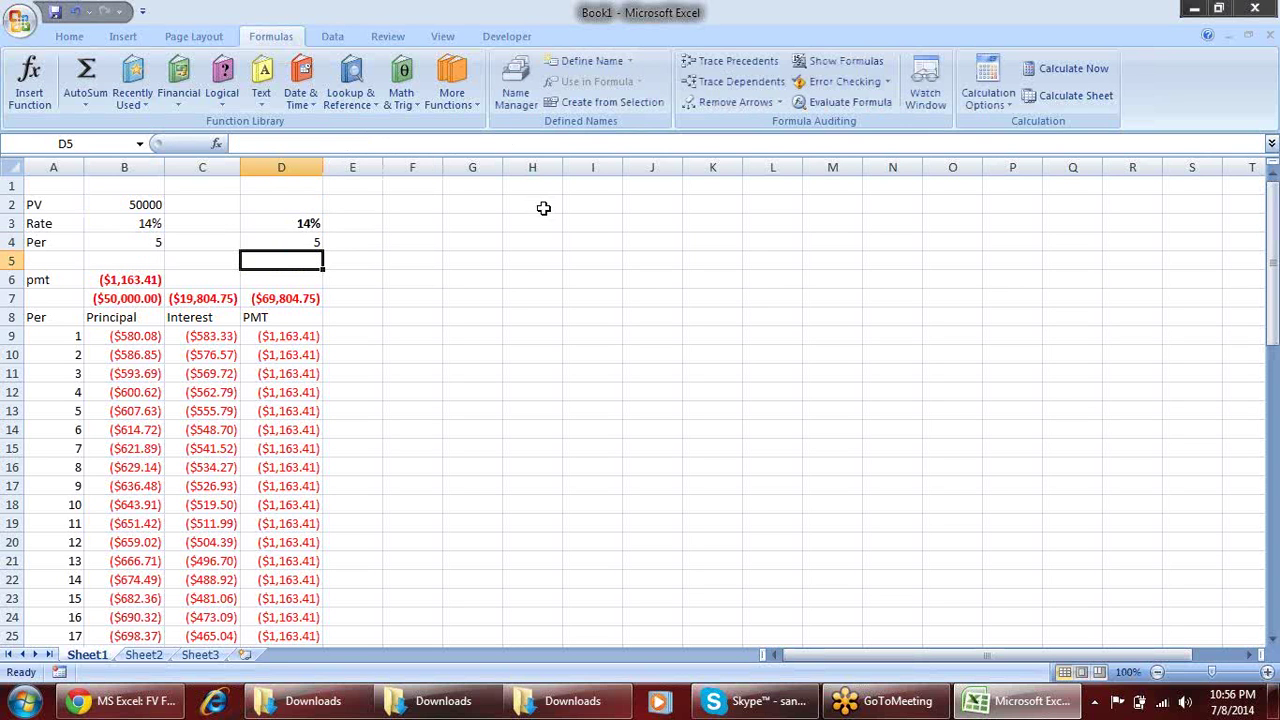
Change the A4 label to NPer, then review the 14% and 5 results in D3:D4
left_click(308, 241)
left_click(306, 219)
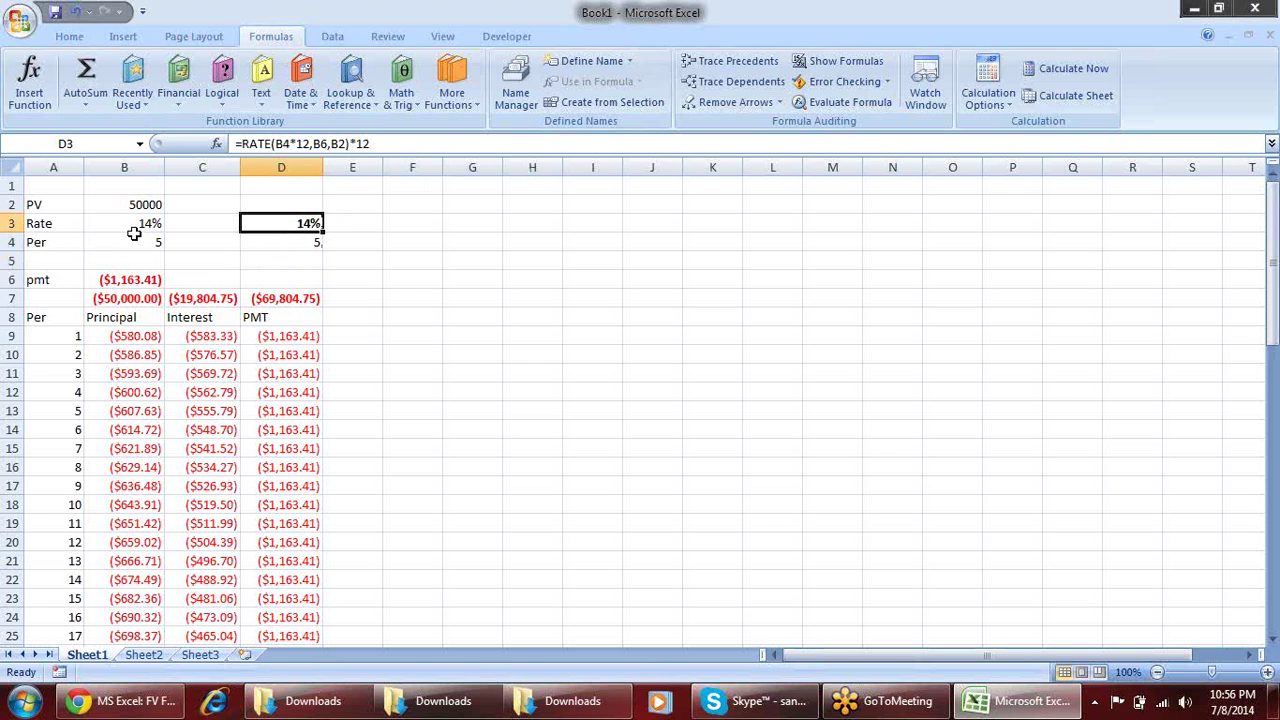
double_click(44, 244)
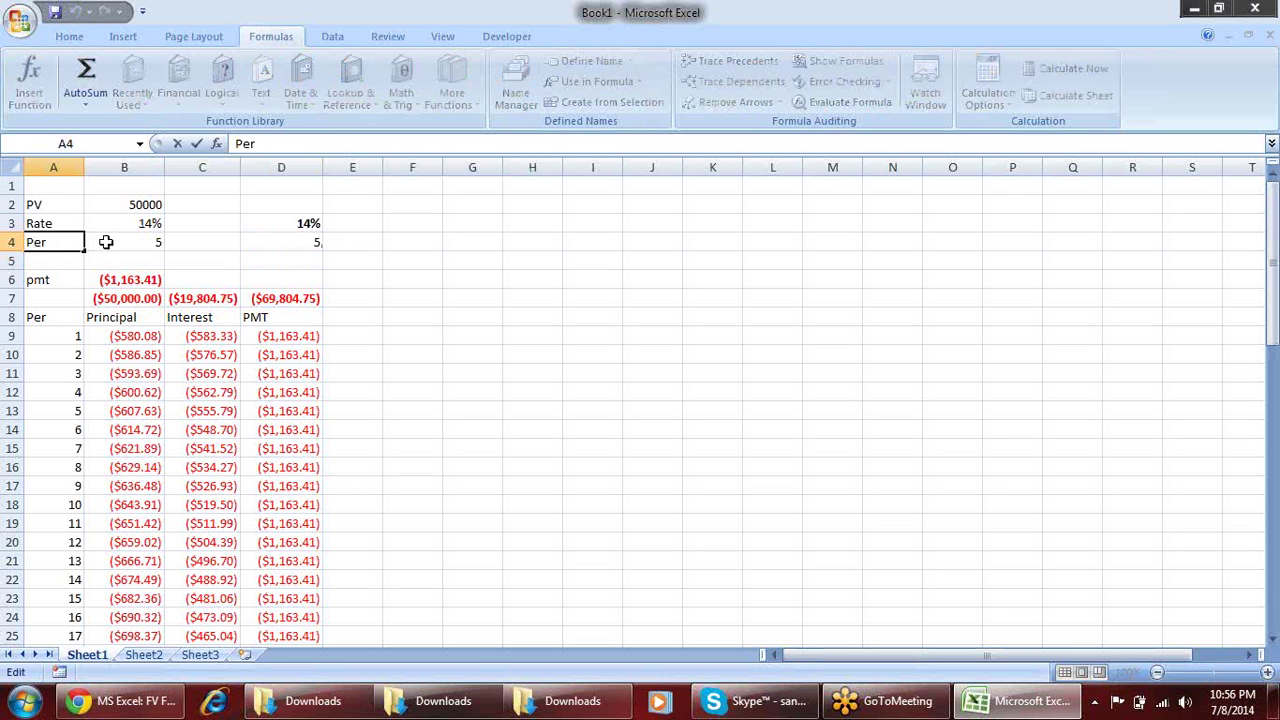
type("N")
key("Return")
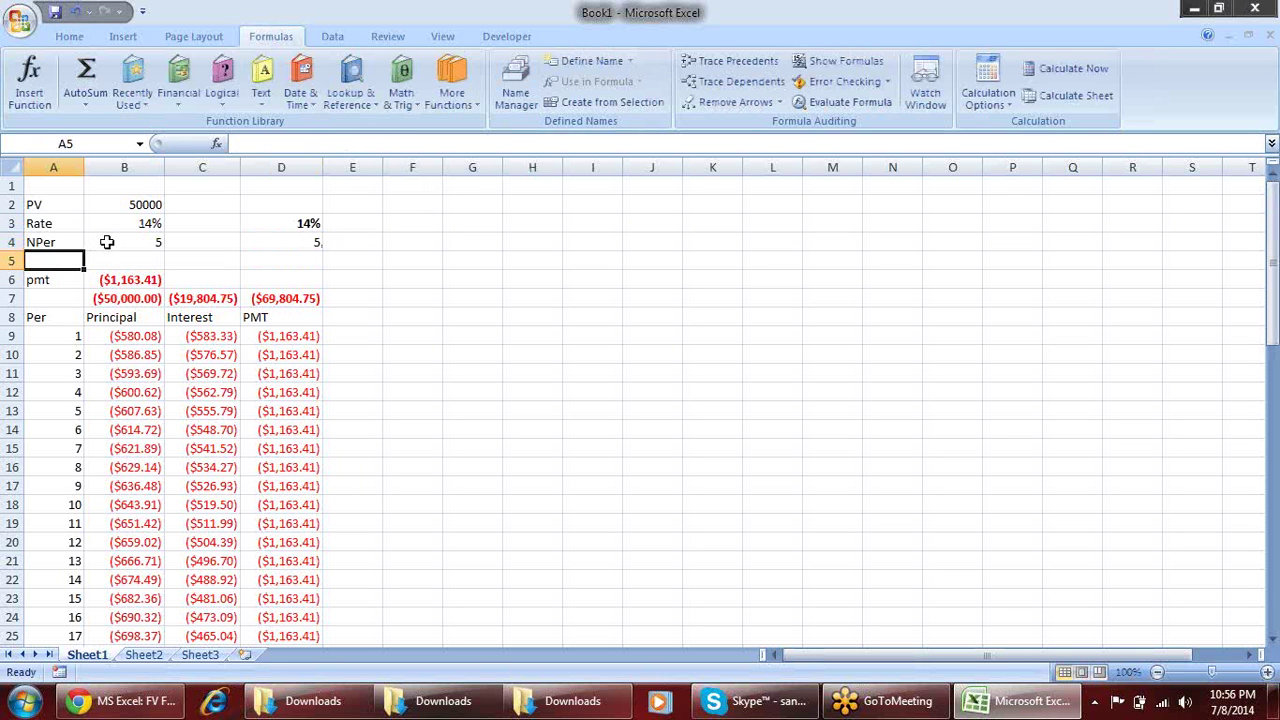
left_click(408, 221)
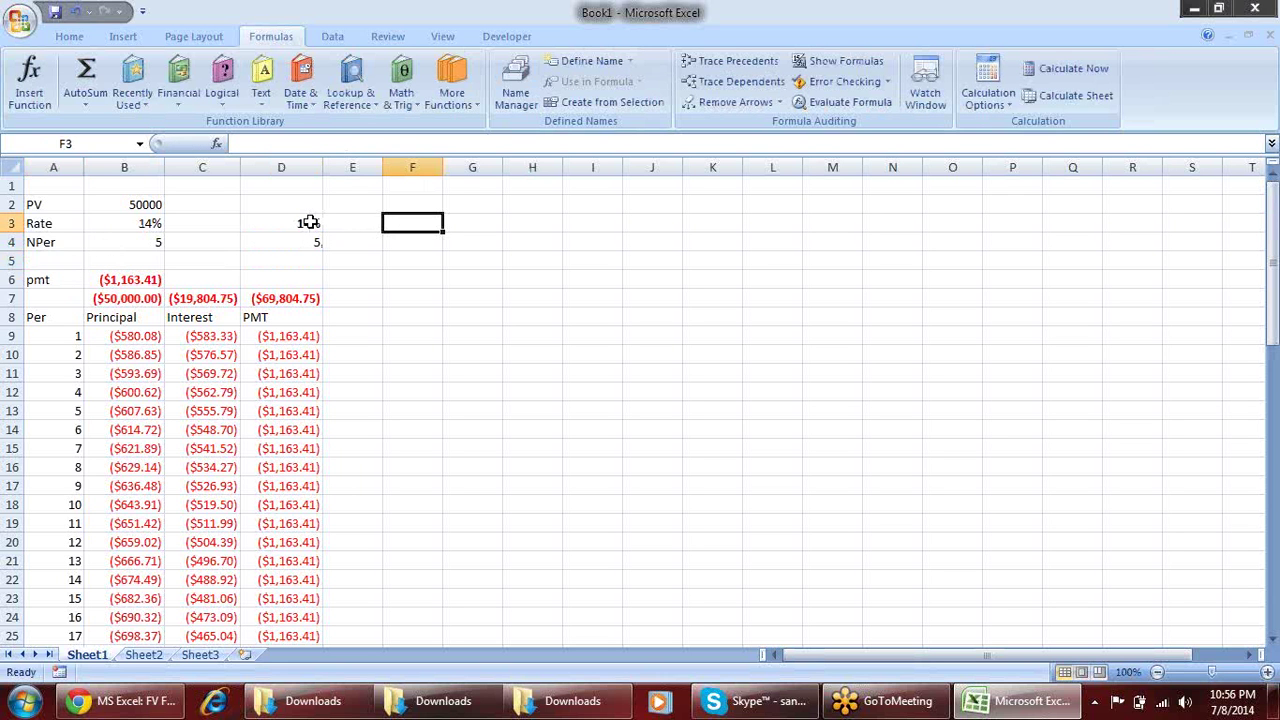
left_click_drag(308, 222, 312, 240)
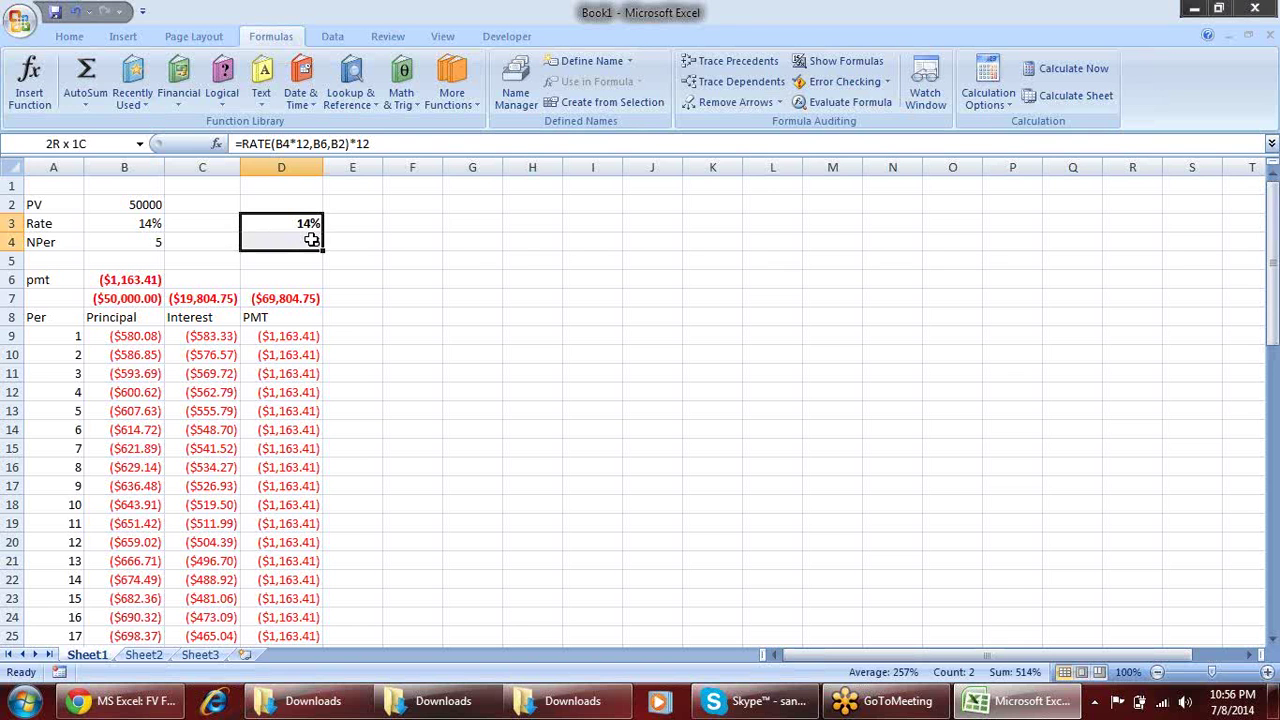
left_click(469, 223)
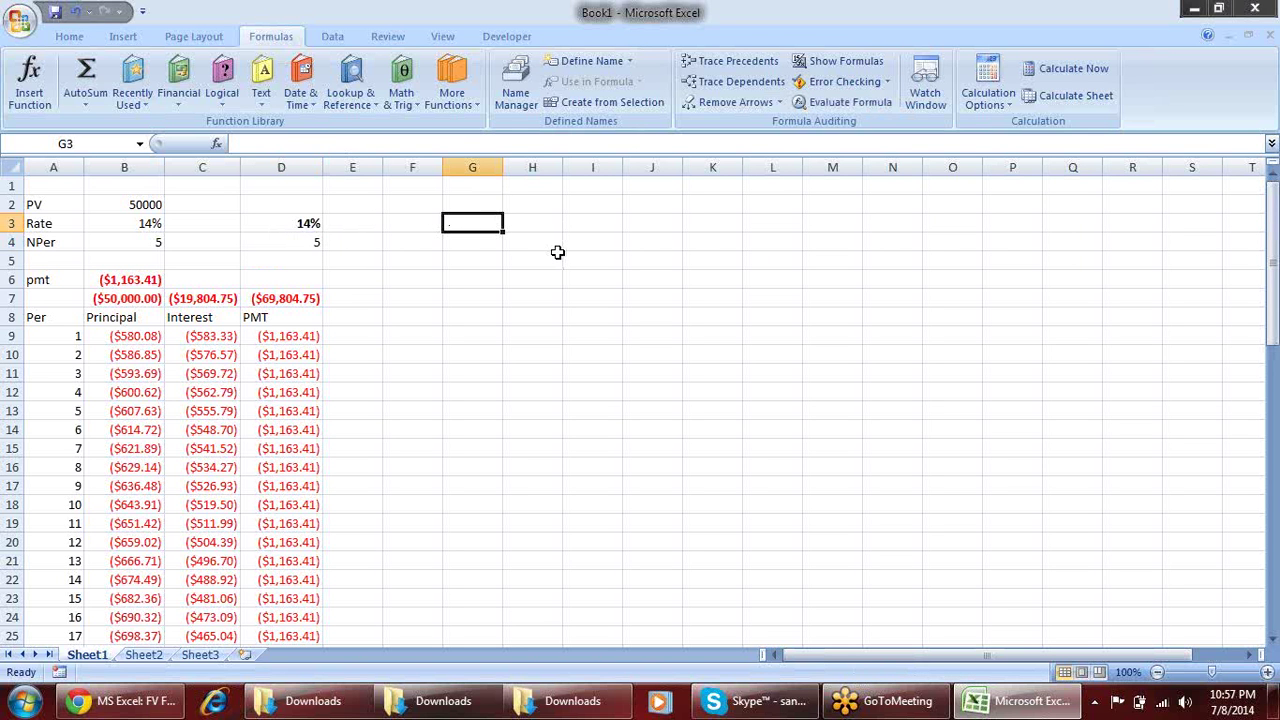
Enter the labels FV and Rate in G2:G3 with values 100000 and 14% beside them
key("Up")
type("FV")
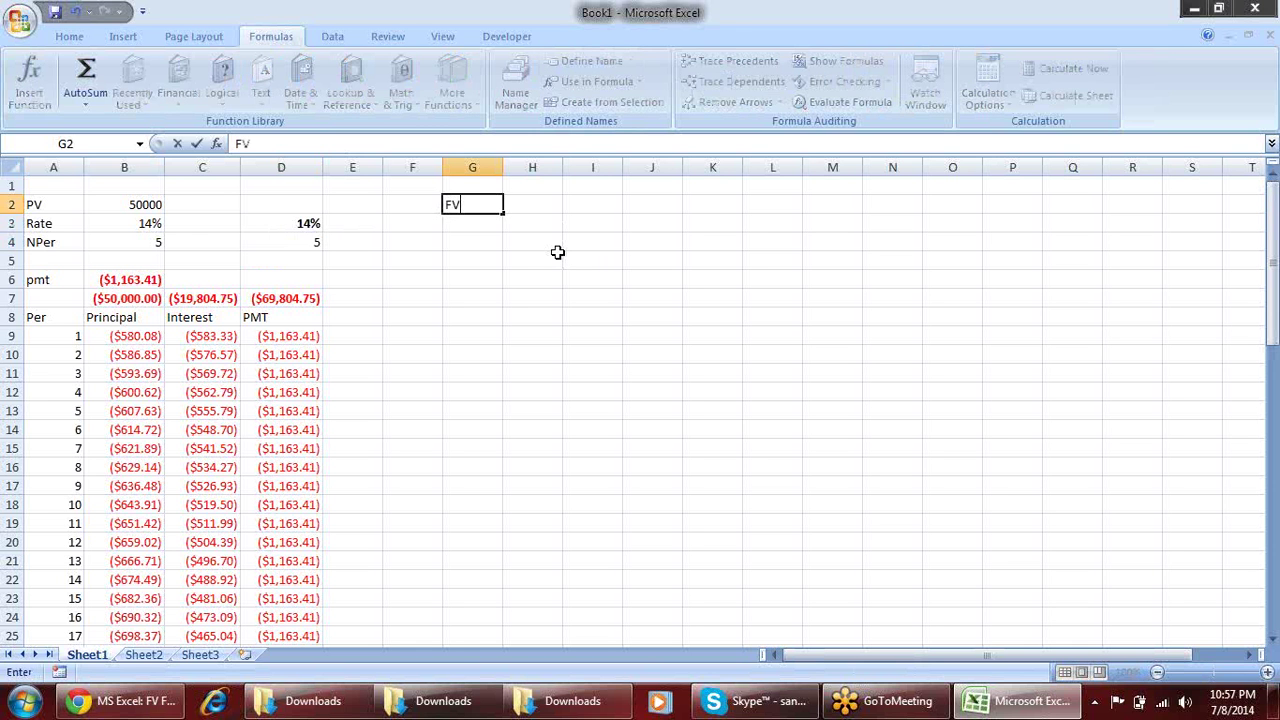
key("Return")
key("Up")
key("Right")
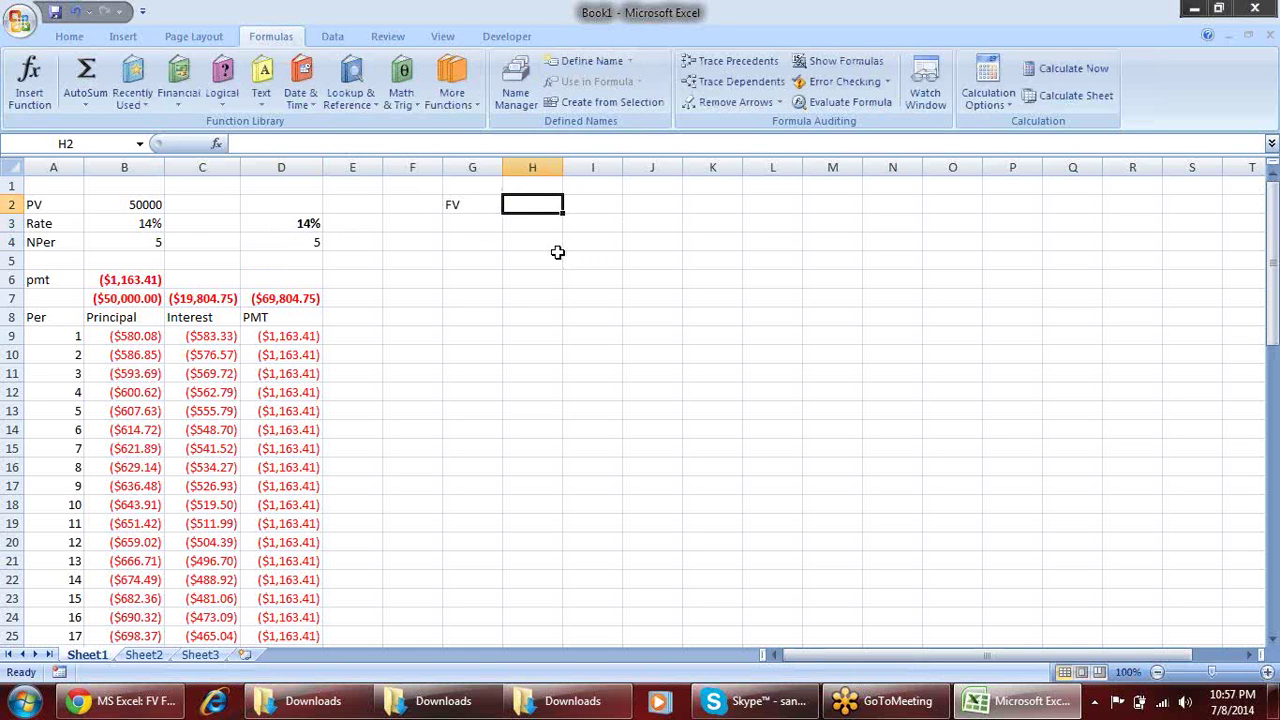
type("1000")
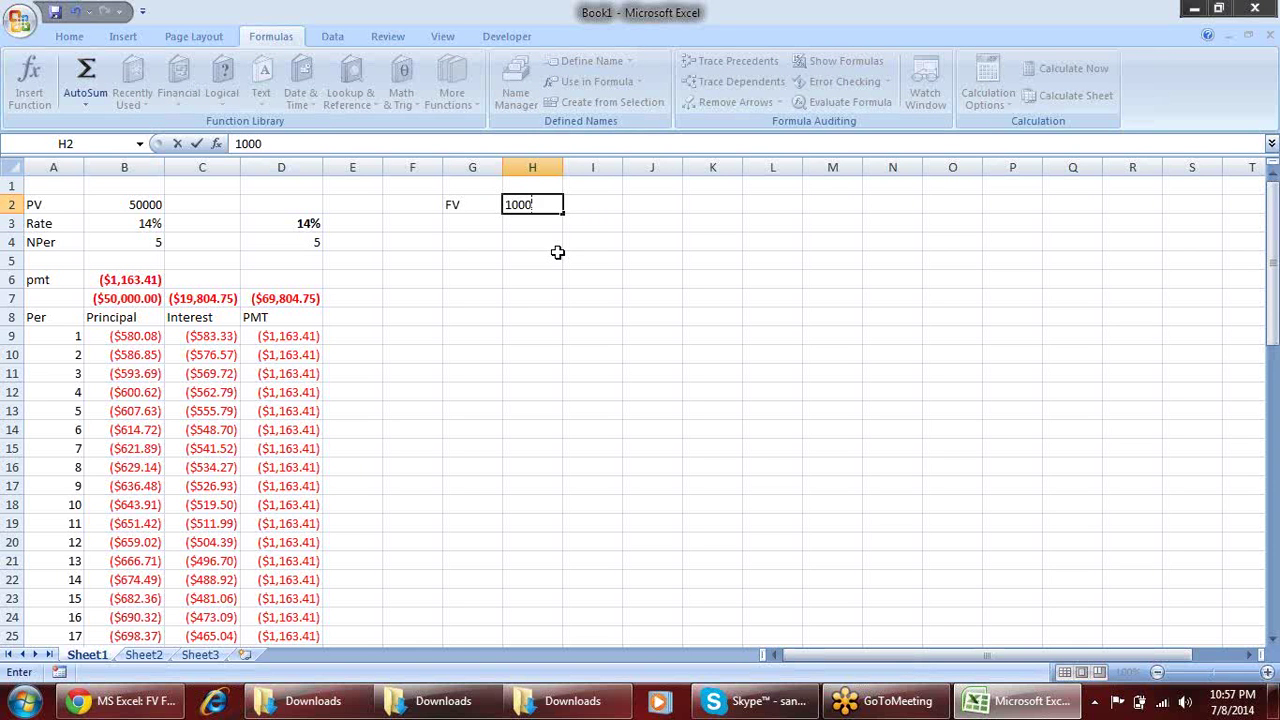
type("00")
key("Return")
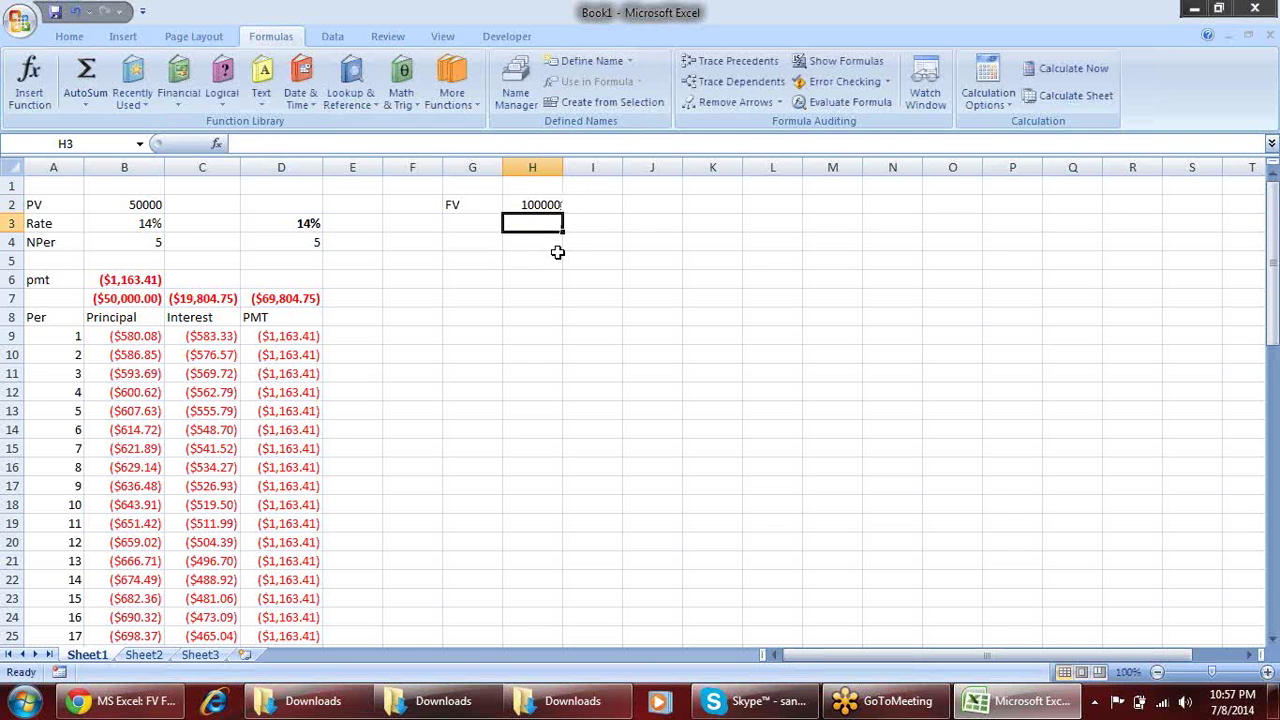
key("Left")
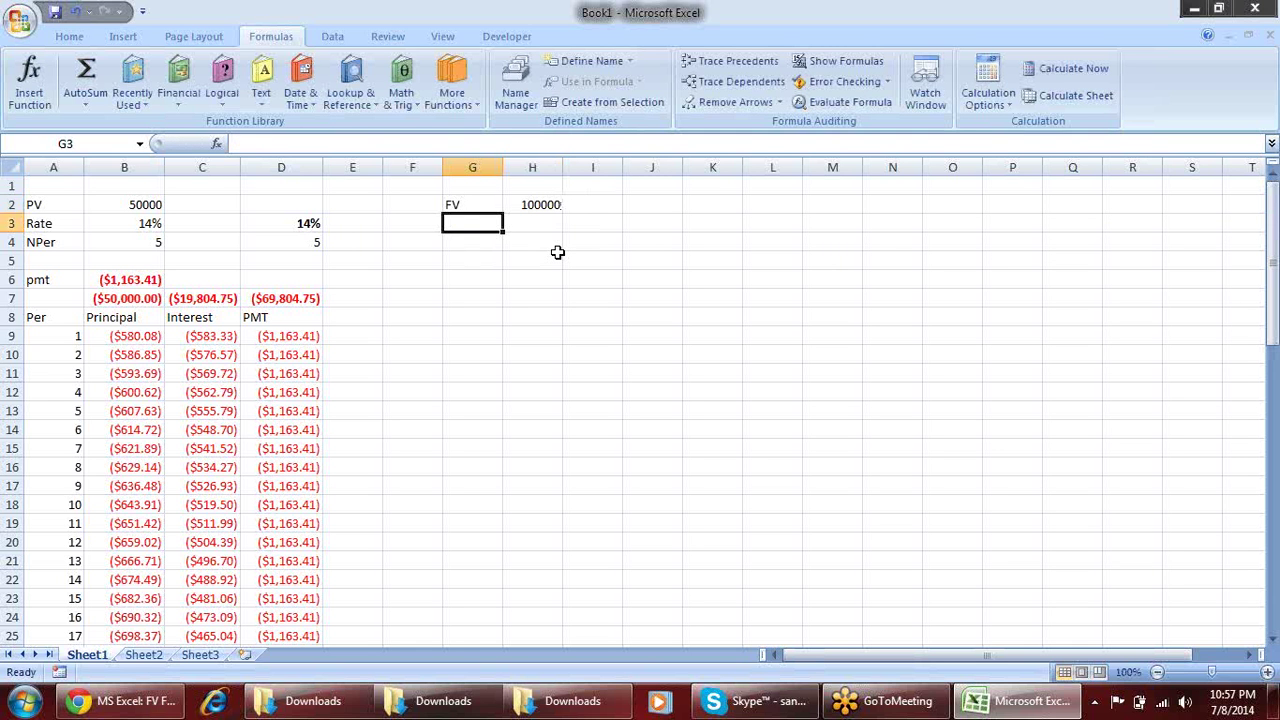
type("Rate")
key("Tab")
type("1")
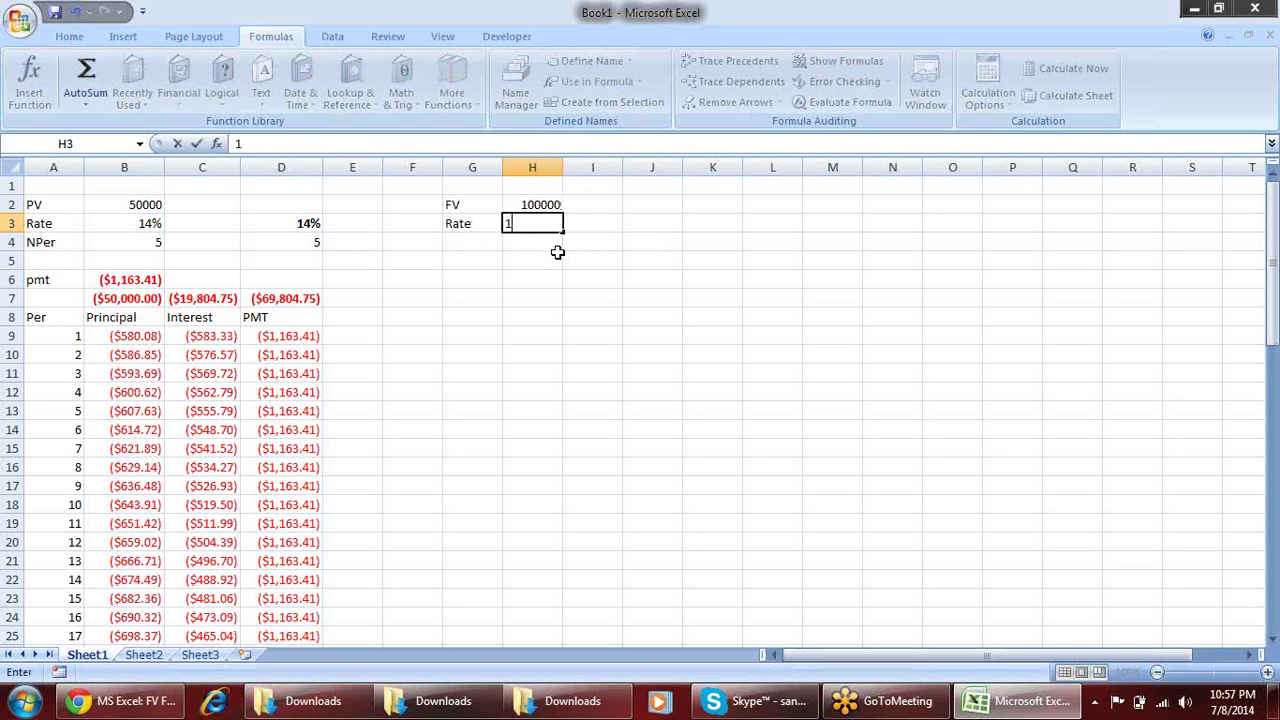
type("4%")
key("Return")
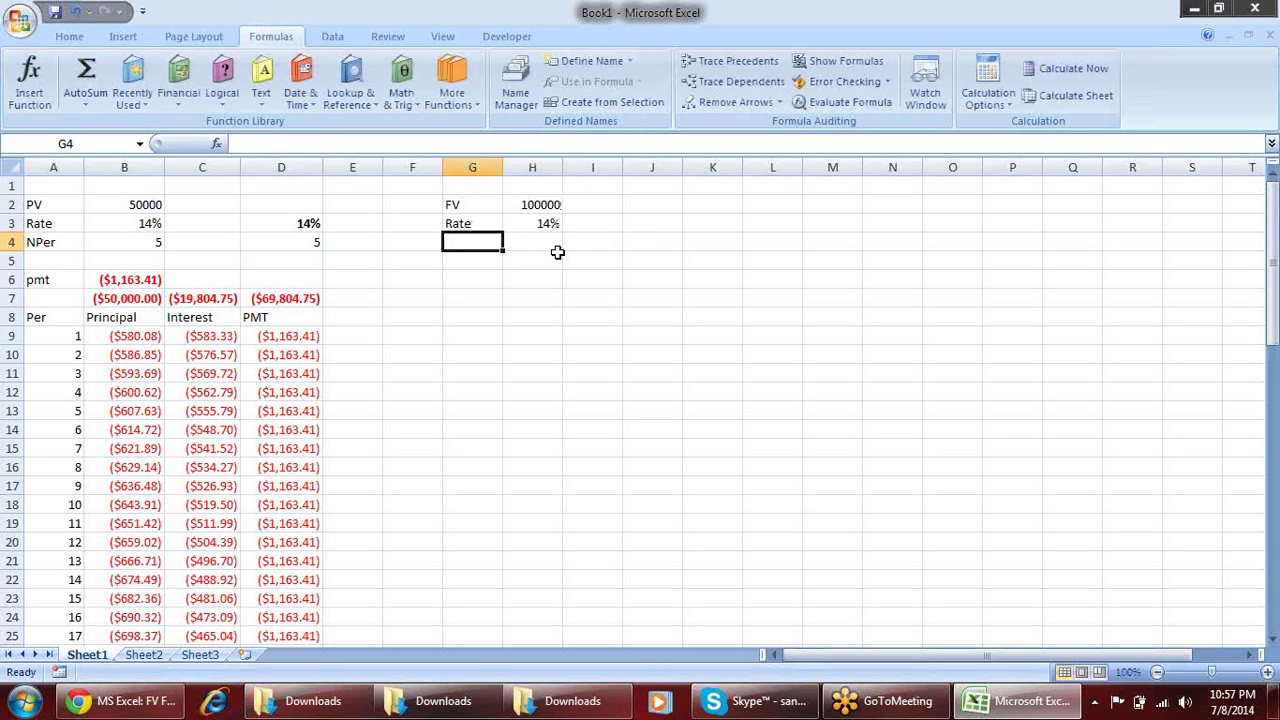
Add the Nper label with value 5 in G4:H4, then move to G6
type("Per")
key("BackSpace")
key("BackSpace")
key("BackSpace")
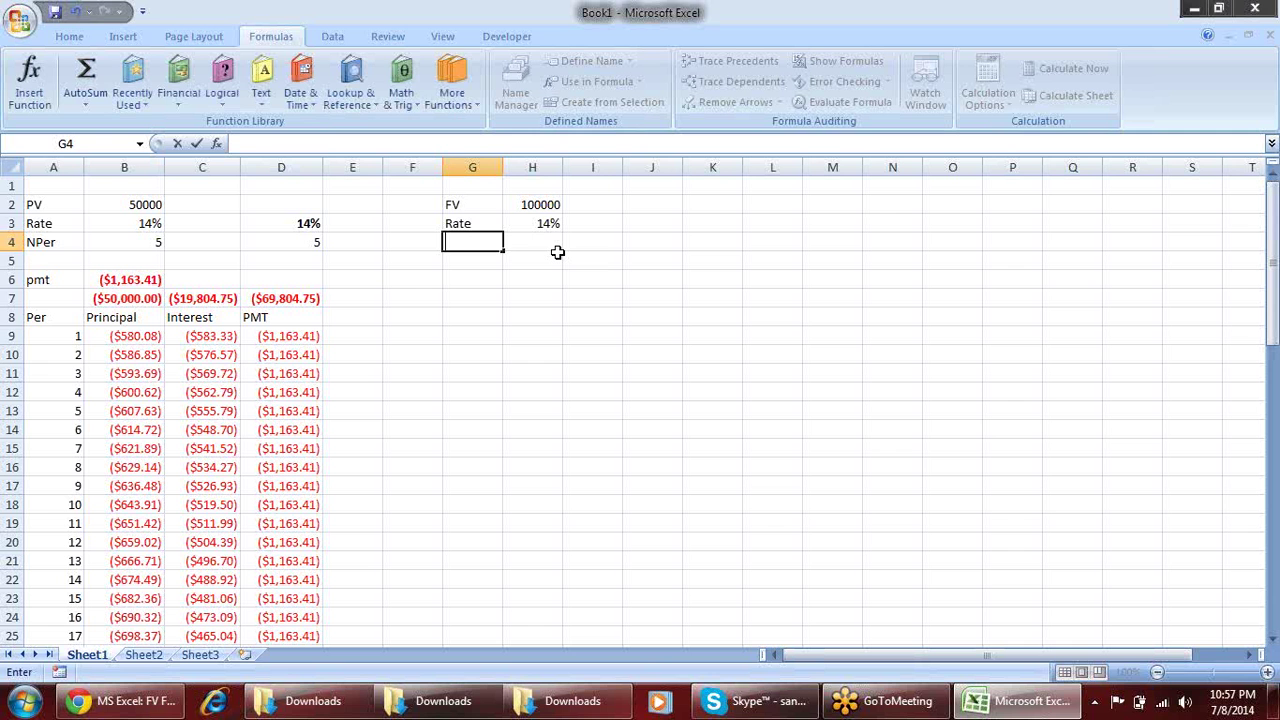
type("Nper")
key("Tab")
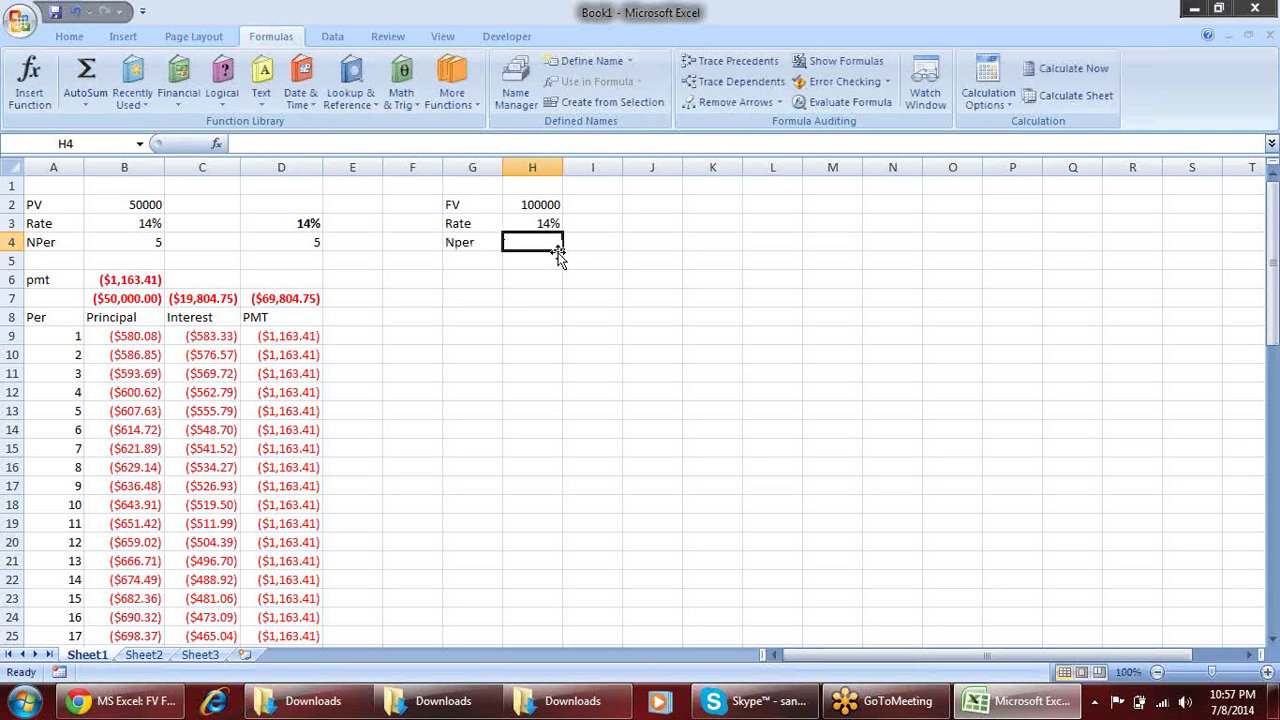
type("5")
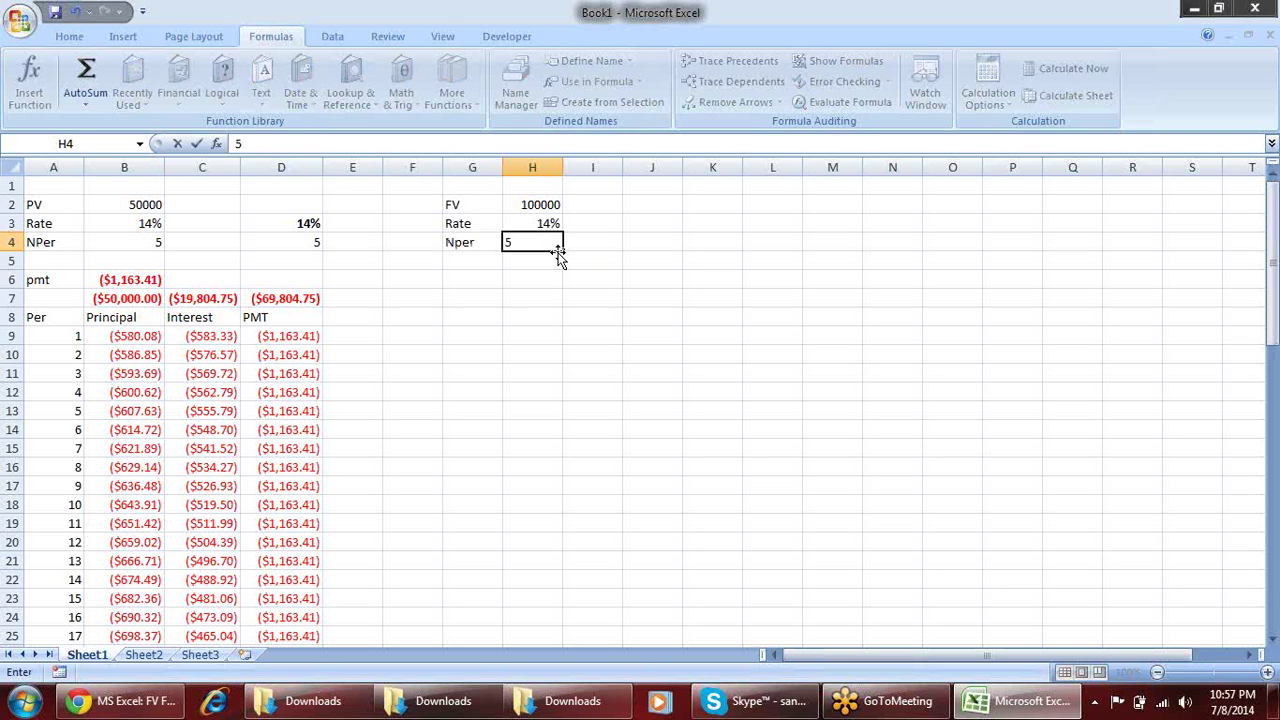
key("Tab")
key("Tab")
key("Down")
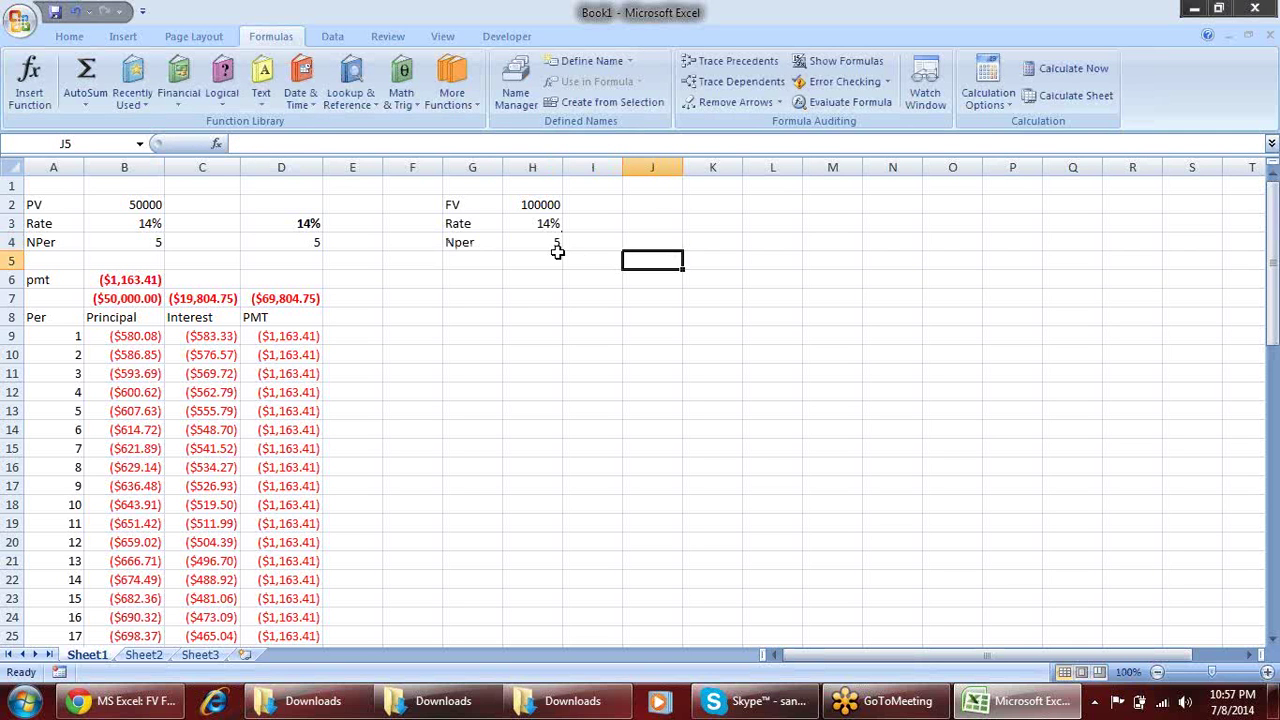
key("Left")
key("Left")
key("Left")
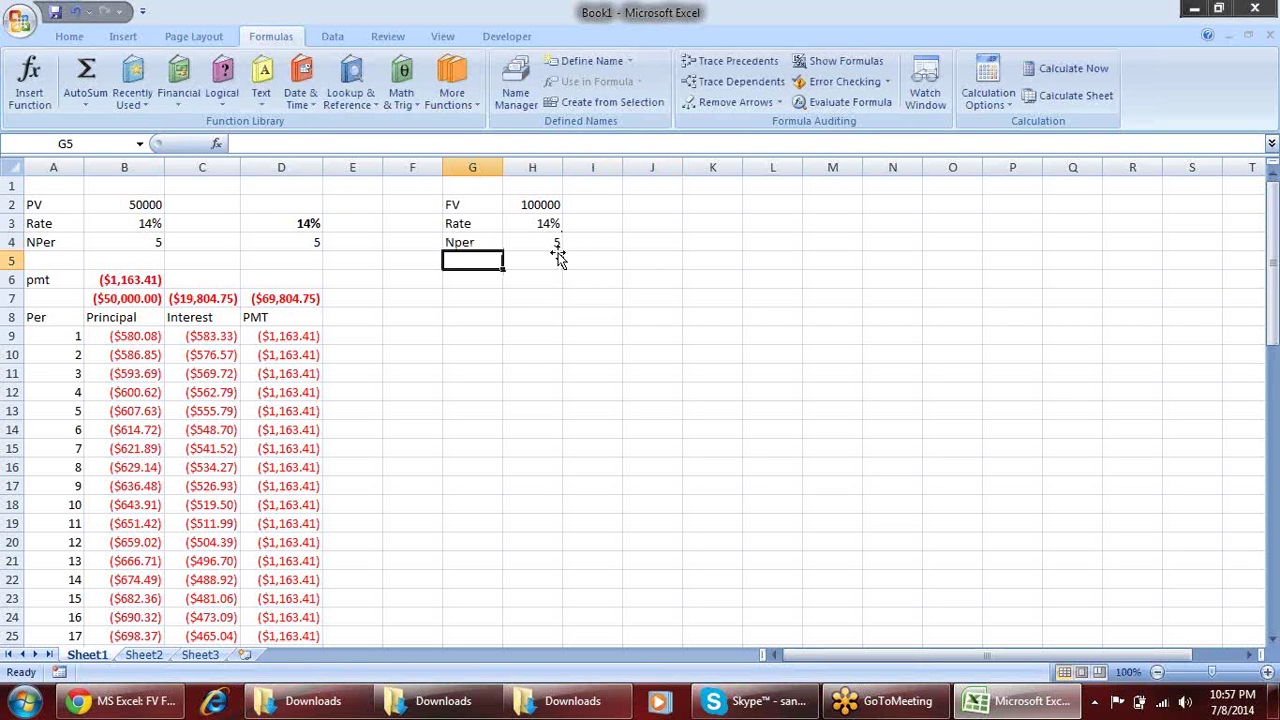
key("Down")
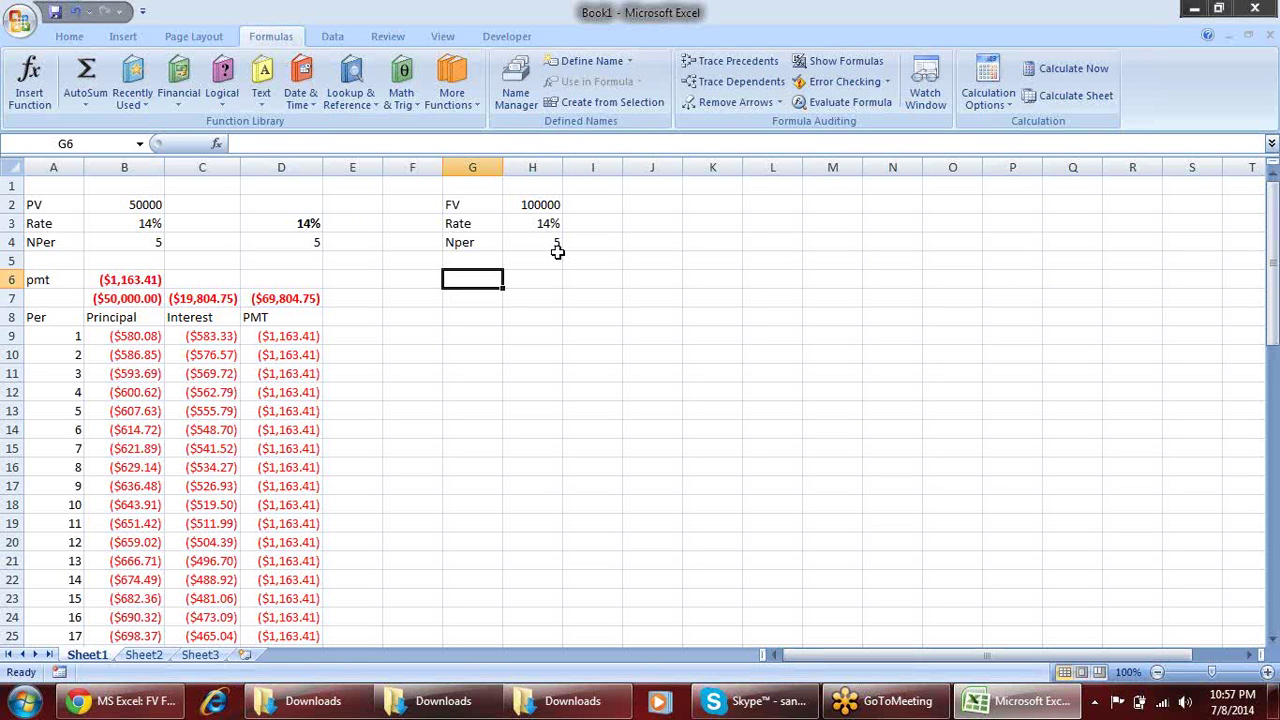
Start a PMT formula in G6 using H3/12 as the rate
type("=")
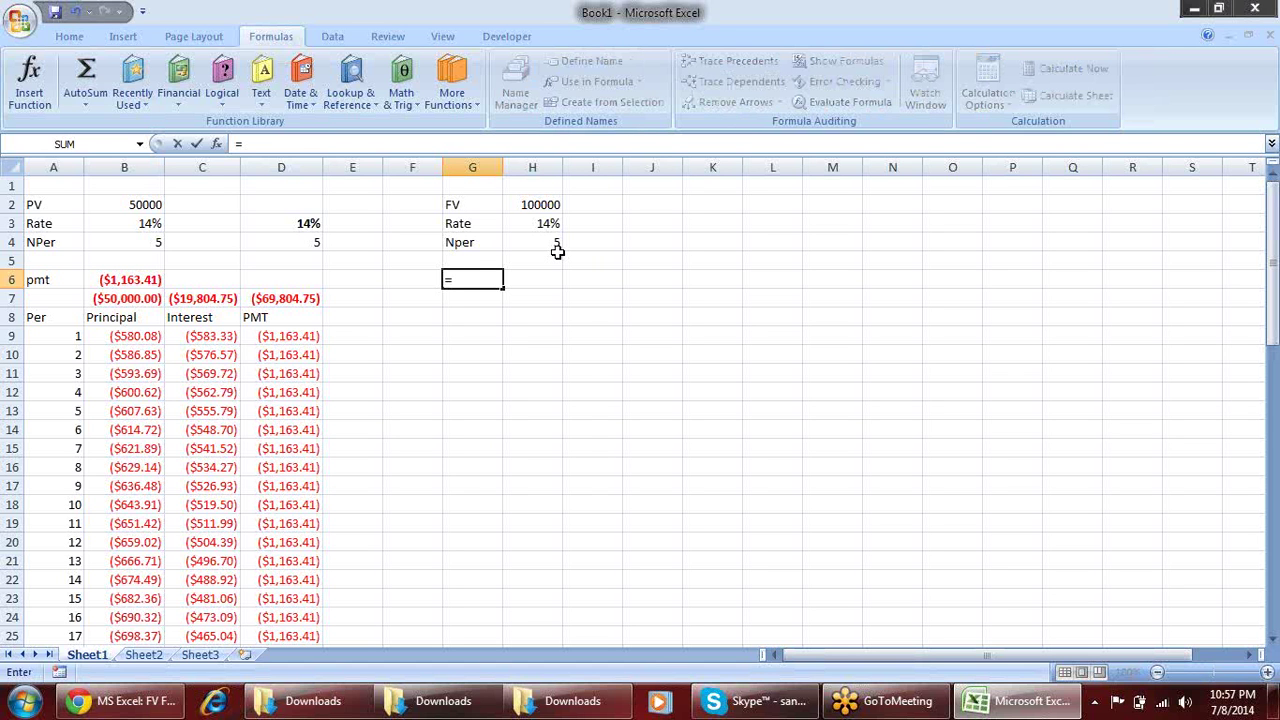
type("n")
key("BackSpace")
type("pm")
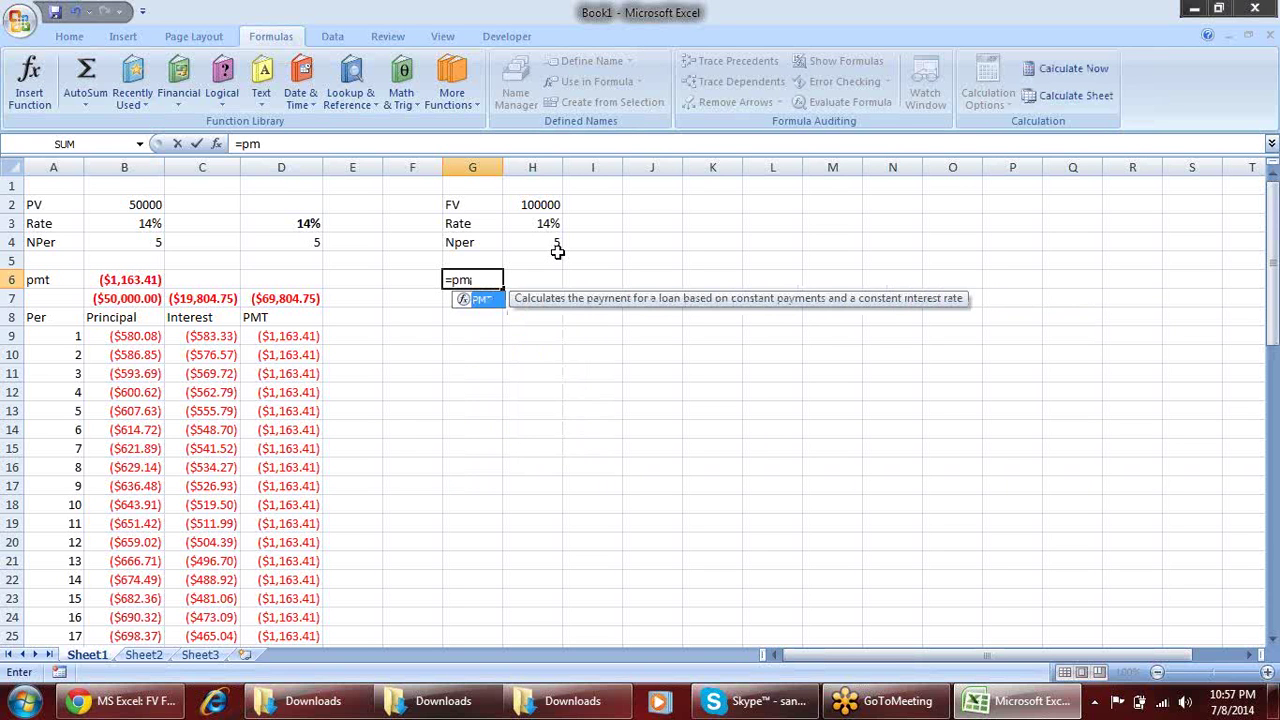
key("Tab")
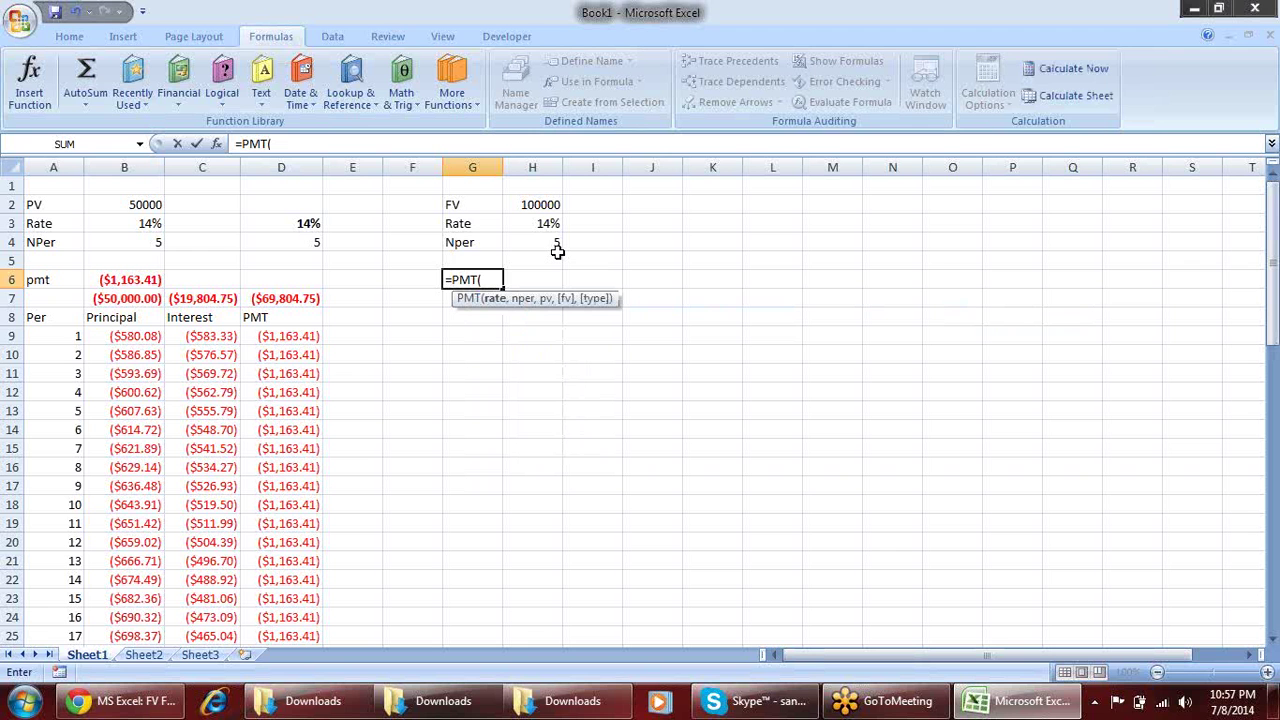
key("Up")
key("Up")
key("Up")
key("Down")
key("Up")
key("Right")
type("/12")
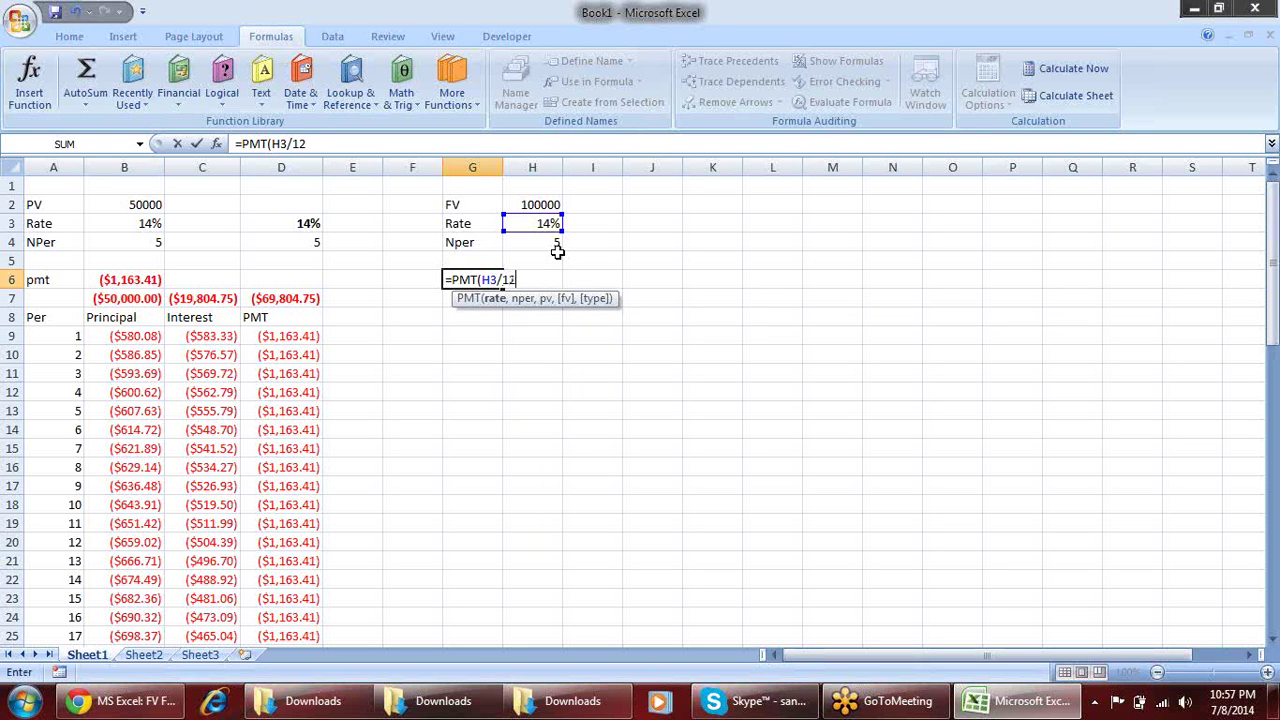
type(",")
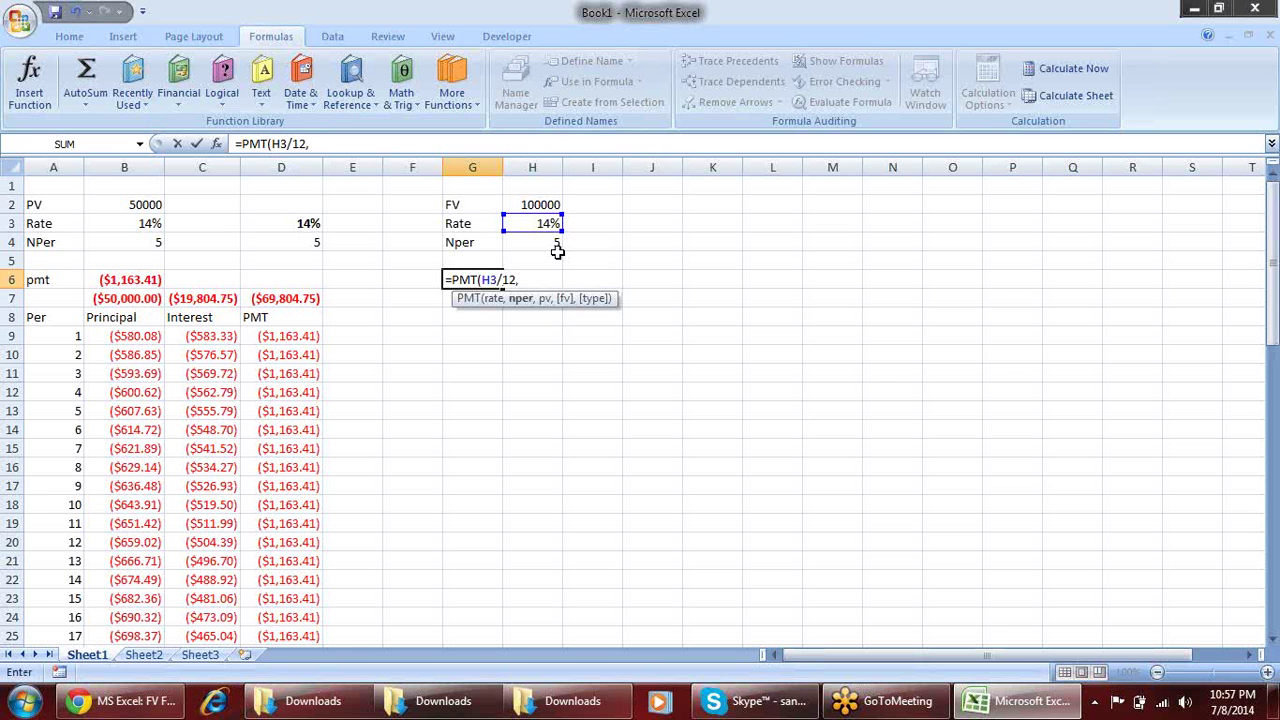
Complete it as =PMT(H3/12,H4*12,0,H2), giving a monthly payment of ($1,160.16)
key("Up")
key("Up")
key("Right")
type("*12,")
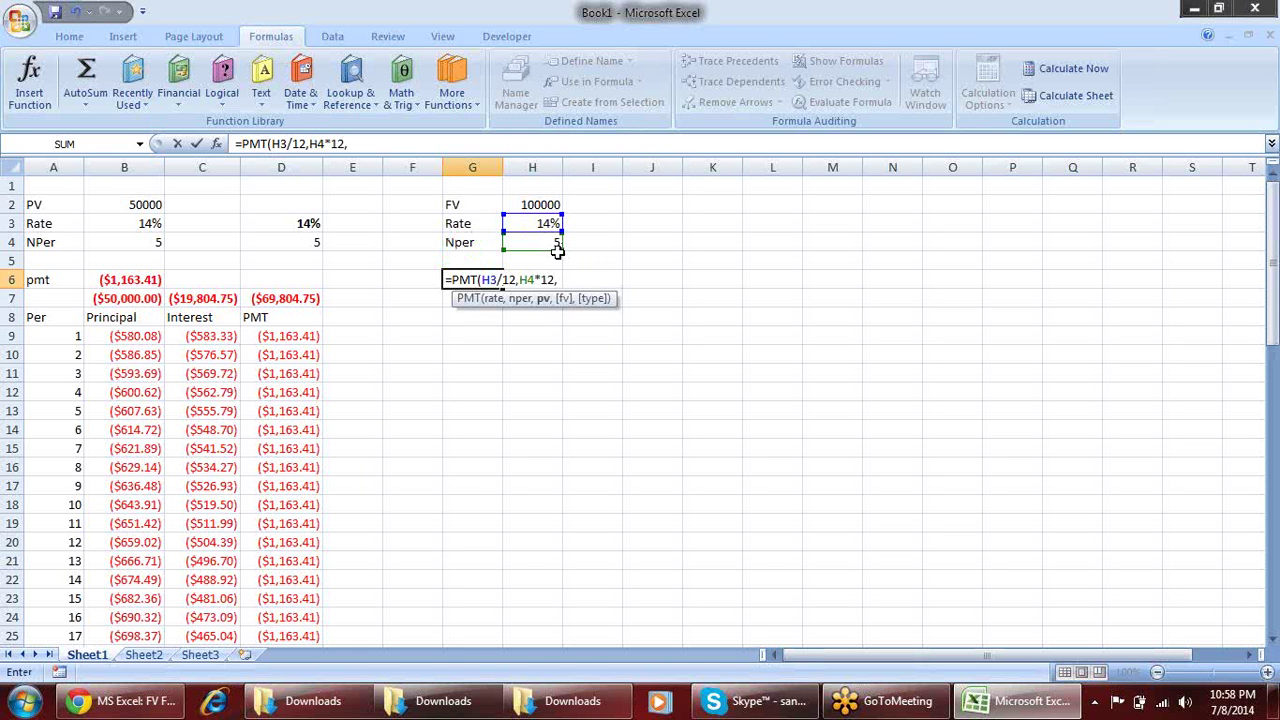
type("0")
type(",")
key("Up")
key("Up")
key("Up")
key("Up")
key("Right")
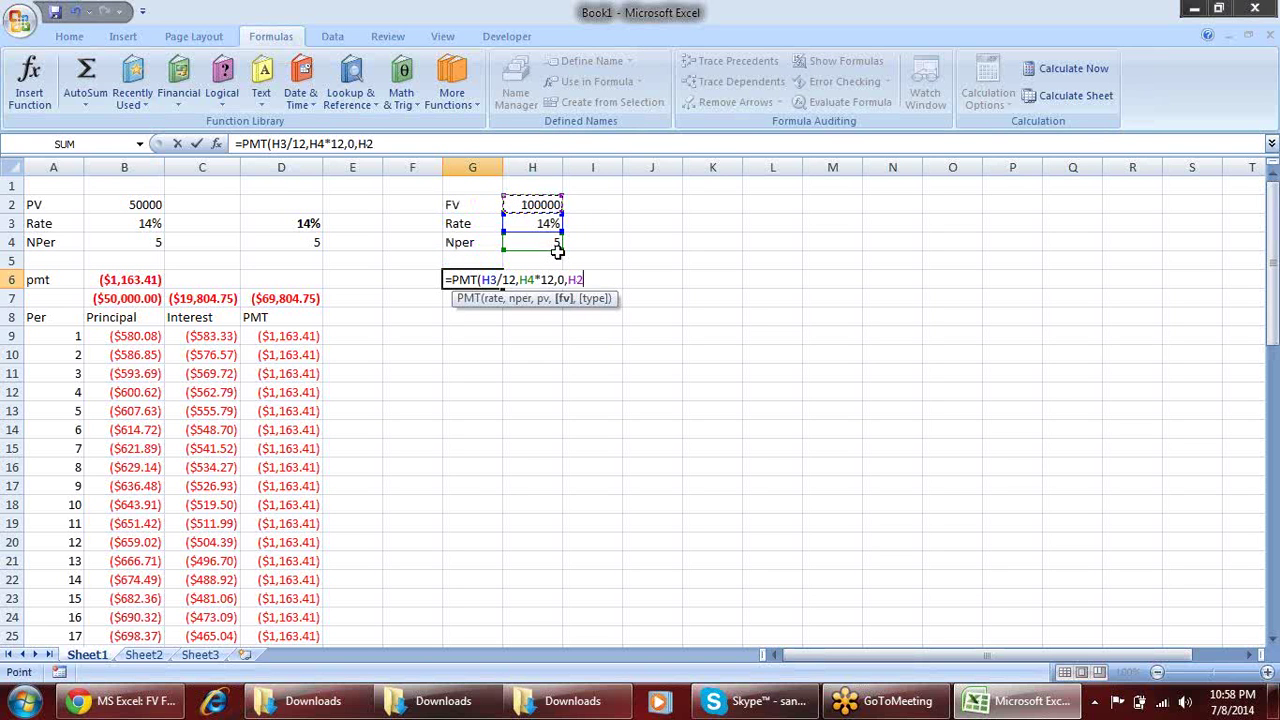
type(")")
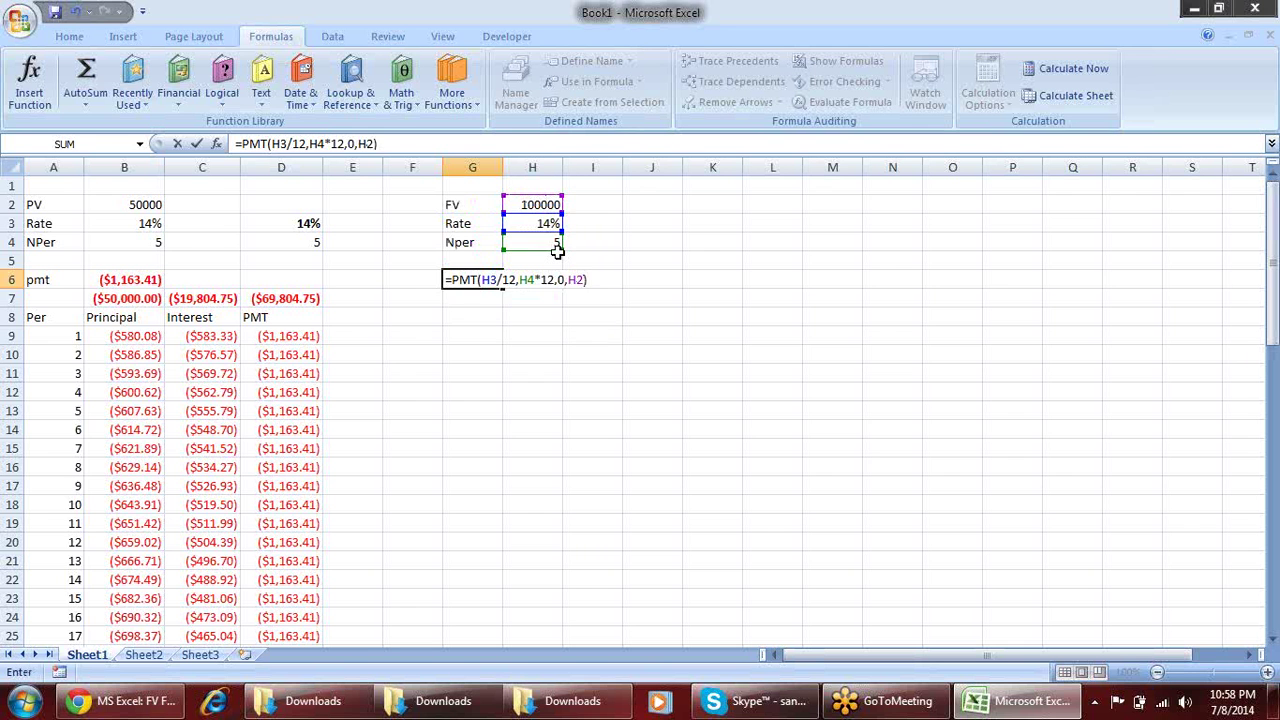
key("Return")
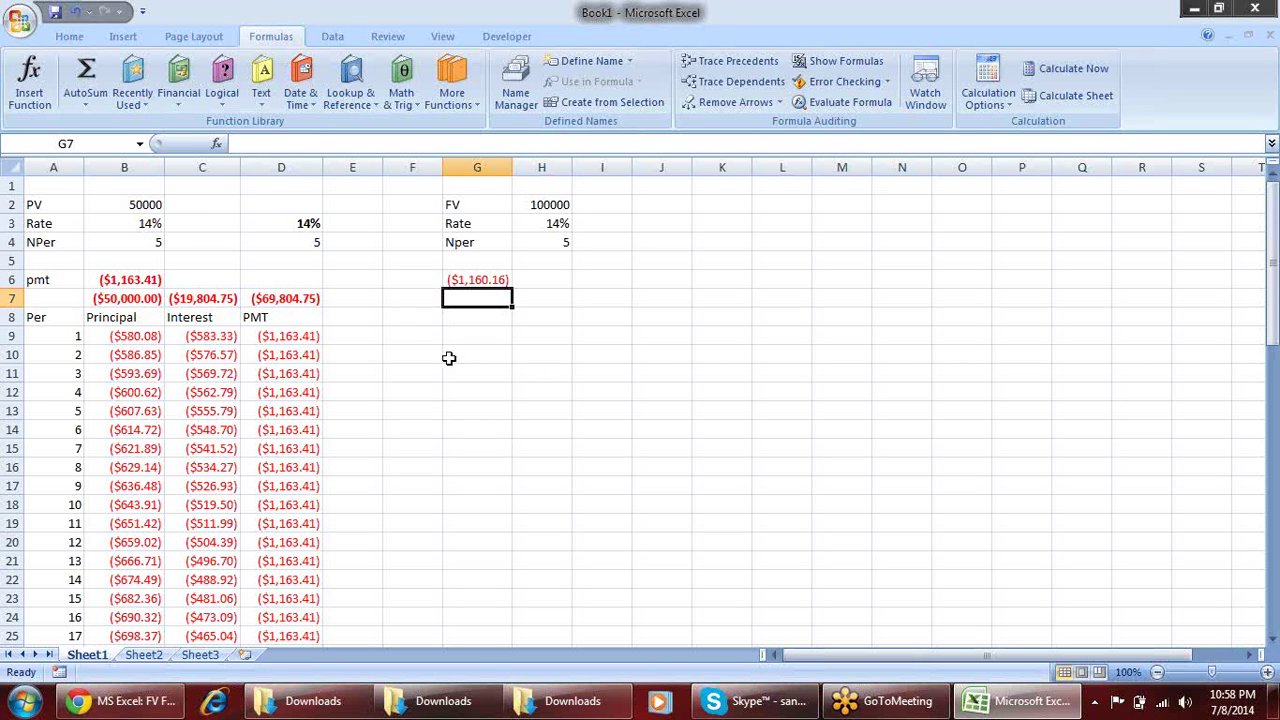
left_click(480, 280)
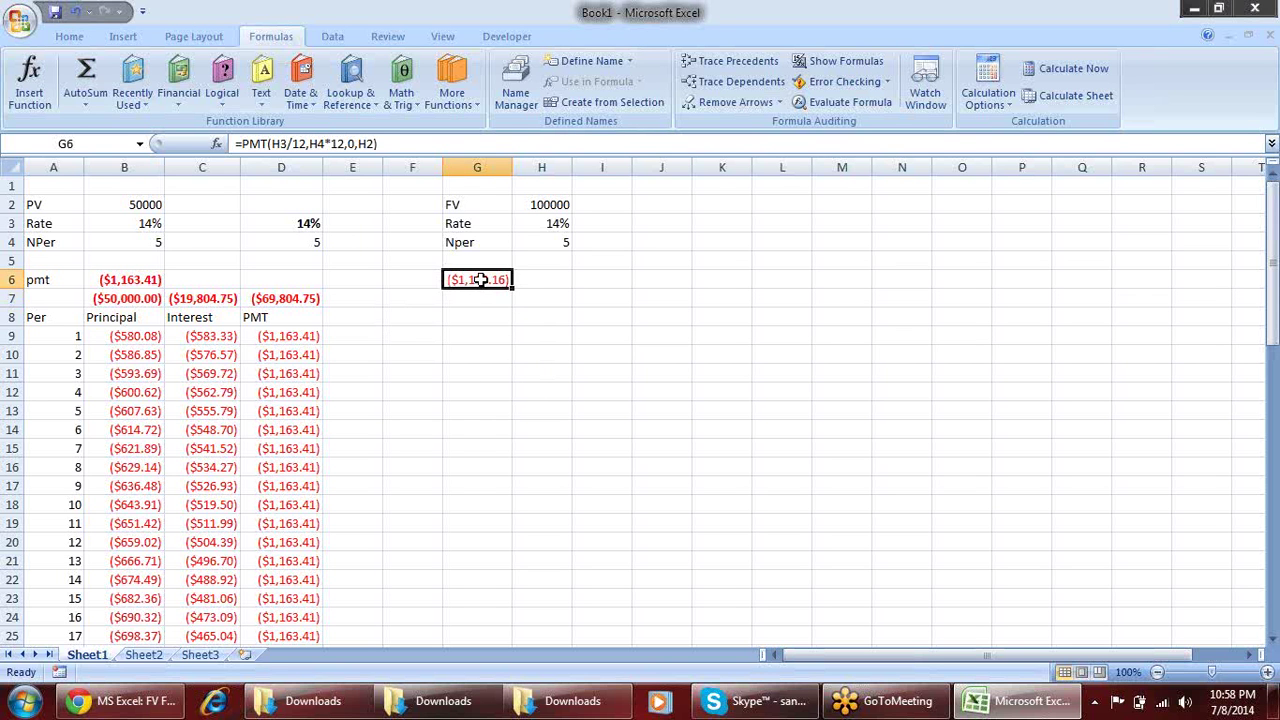
double_click(480, 280)
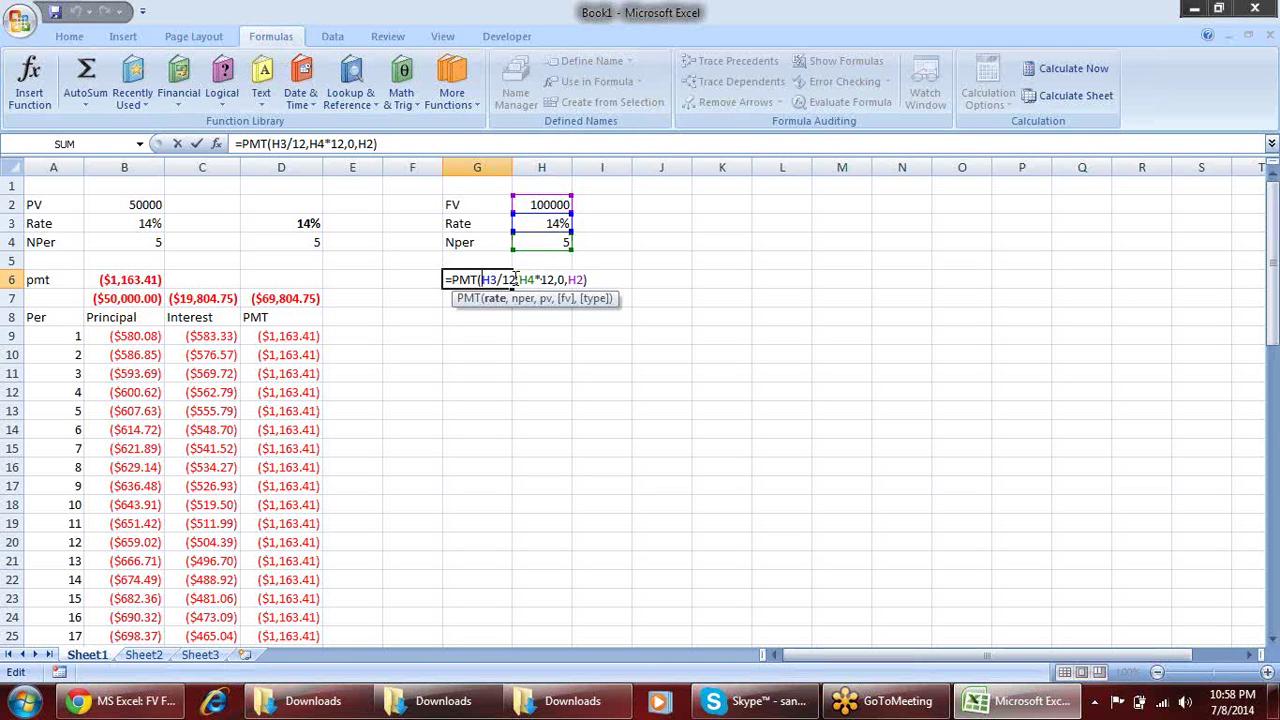
key("Right")
key("Right")
key("Delete")
key("Delete")
key("Delete")
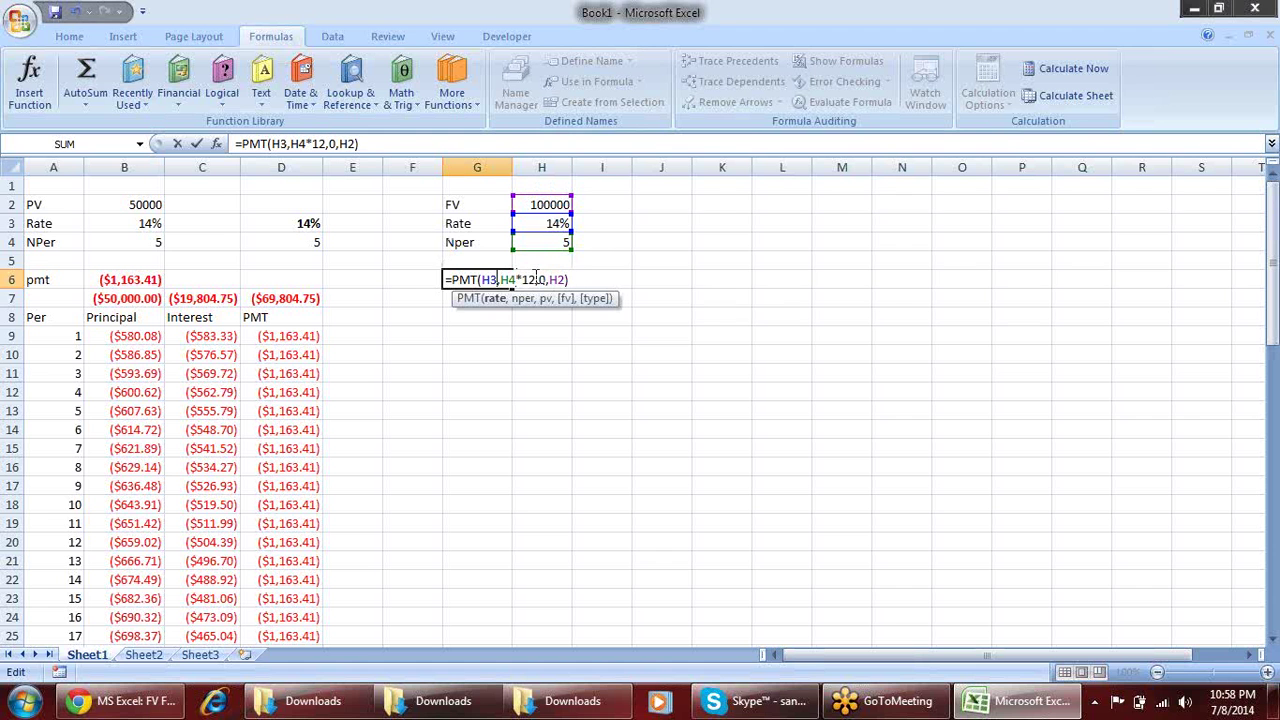
key("Right")
key("Right")
key("Right")
key("Delete")
key("Delete")
key("Delete")
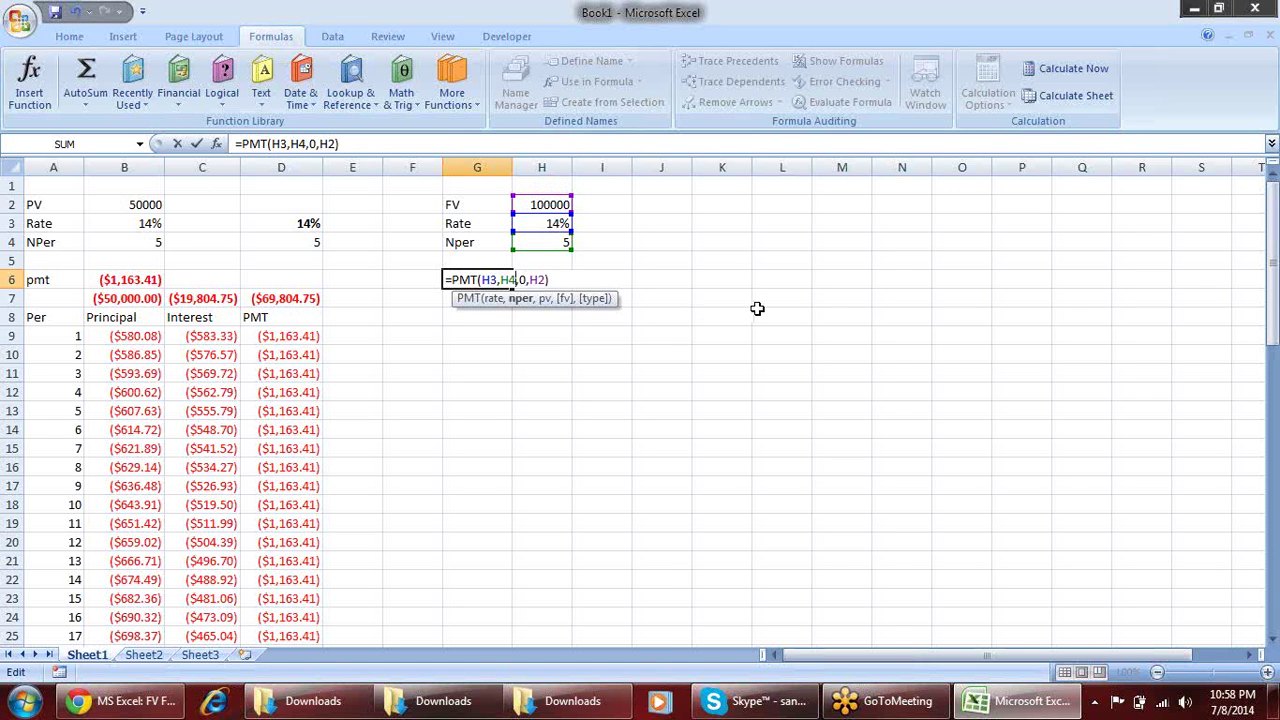
key("Return")
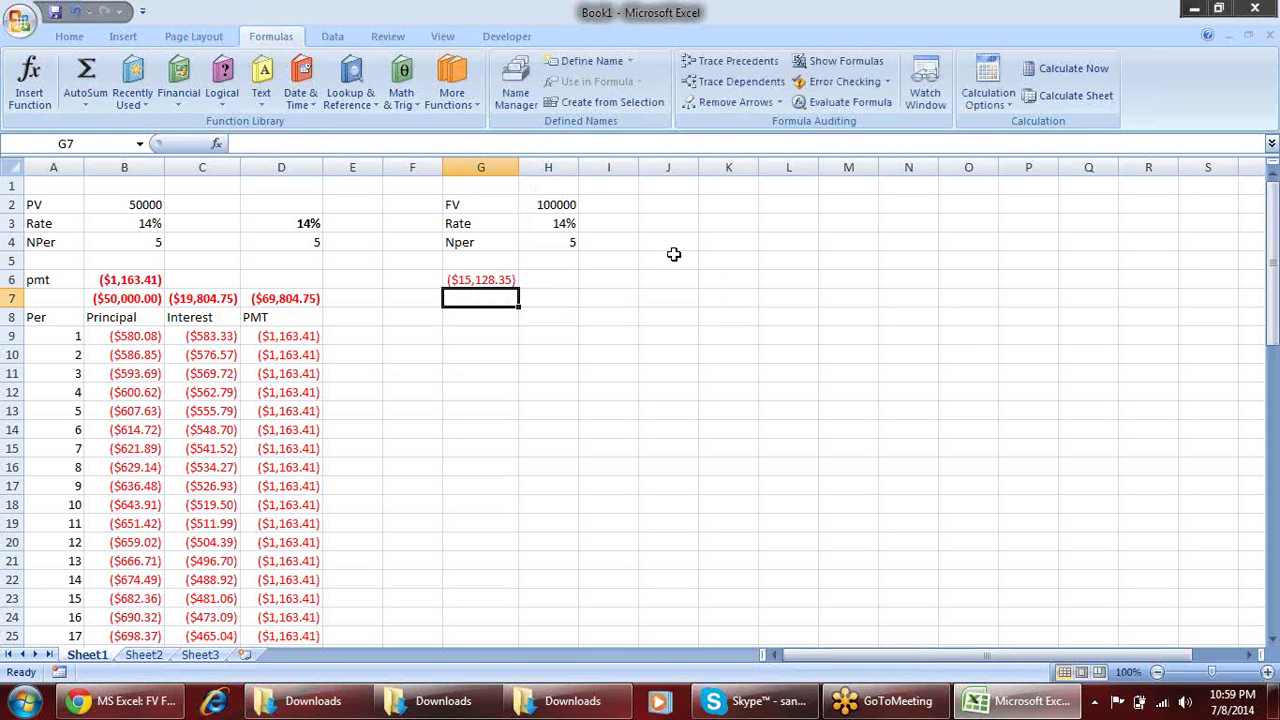
left_click(510, 279)
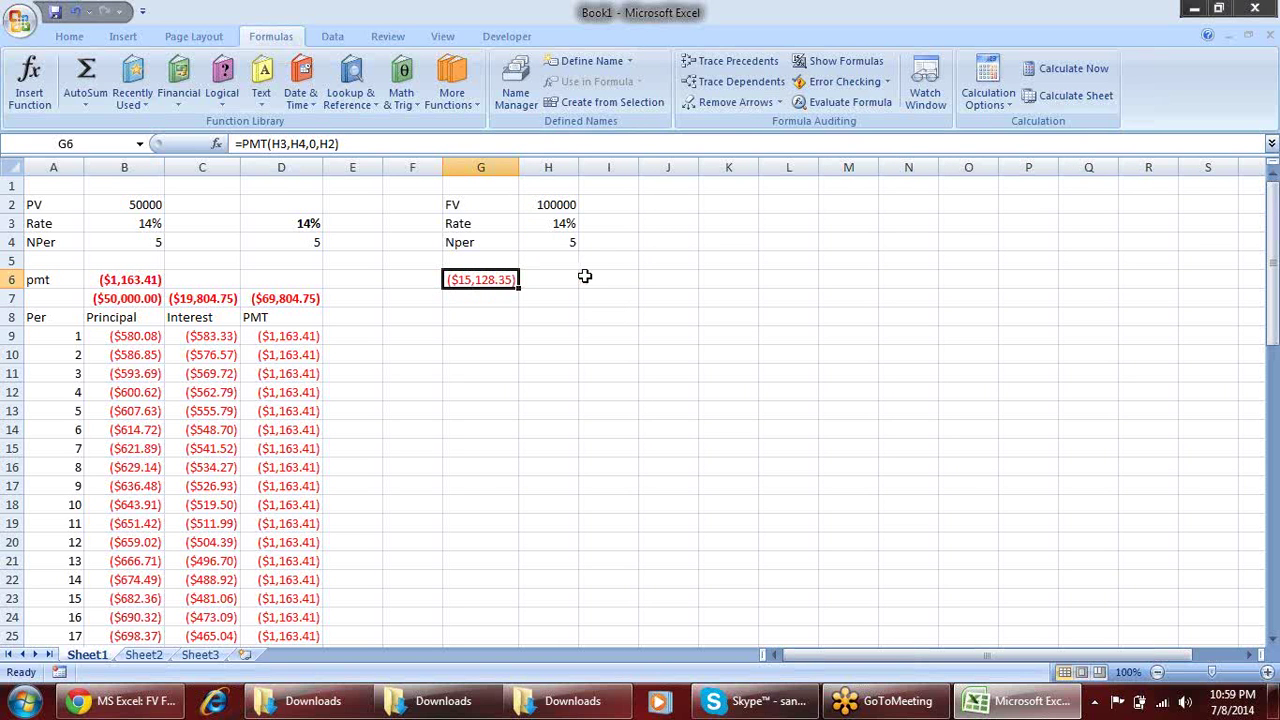
key("F2")
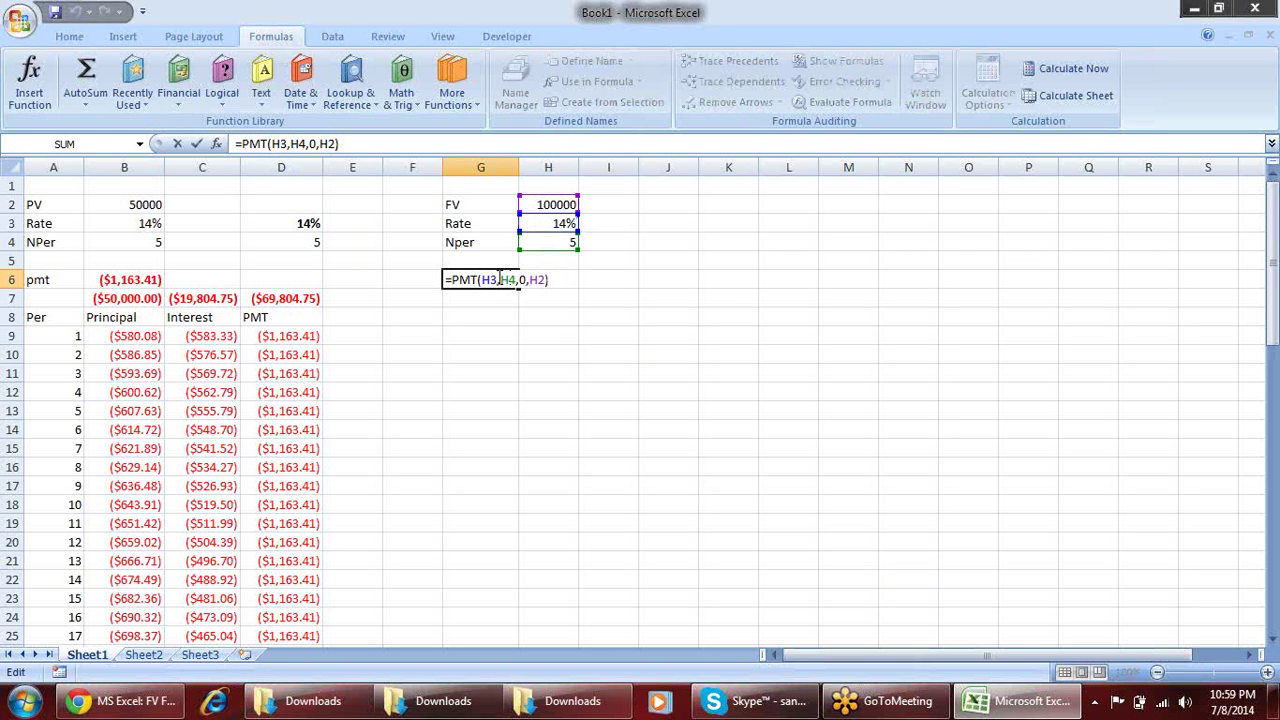
left_click(494, 279)
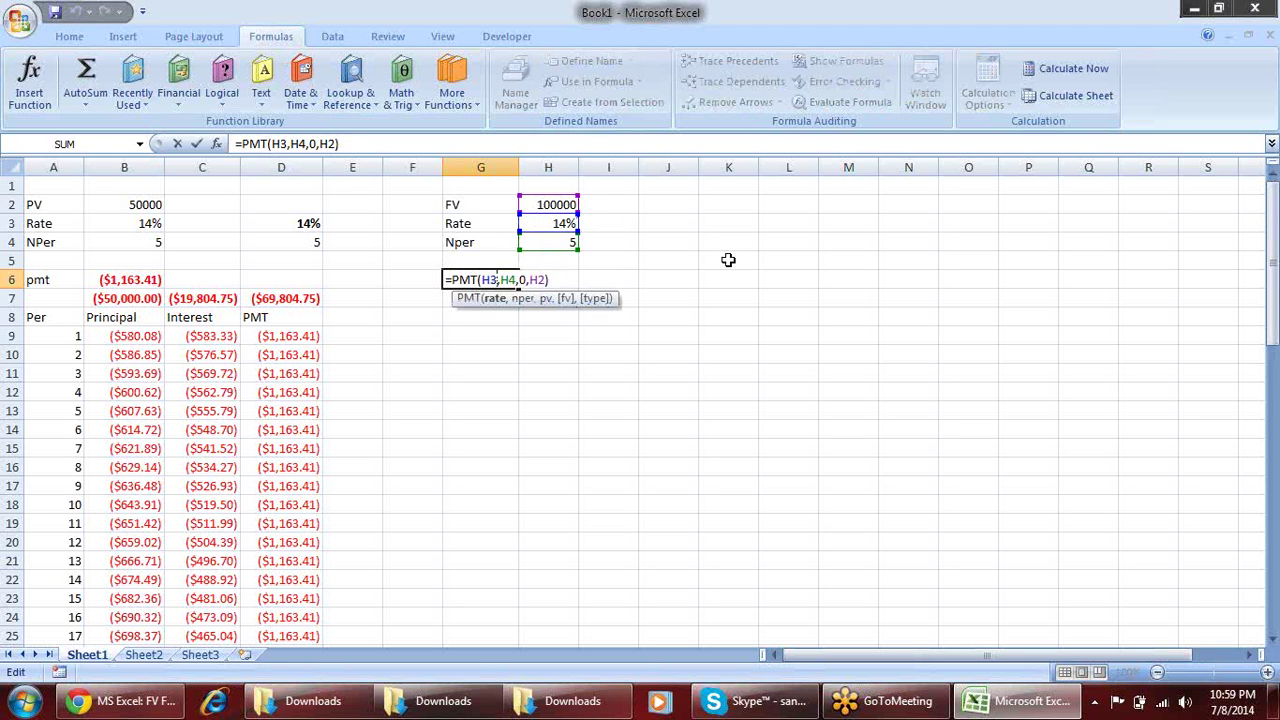
type("/12")
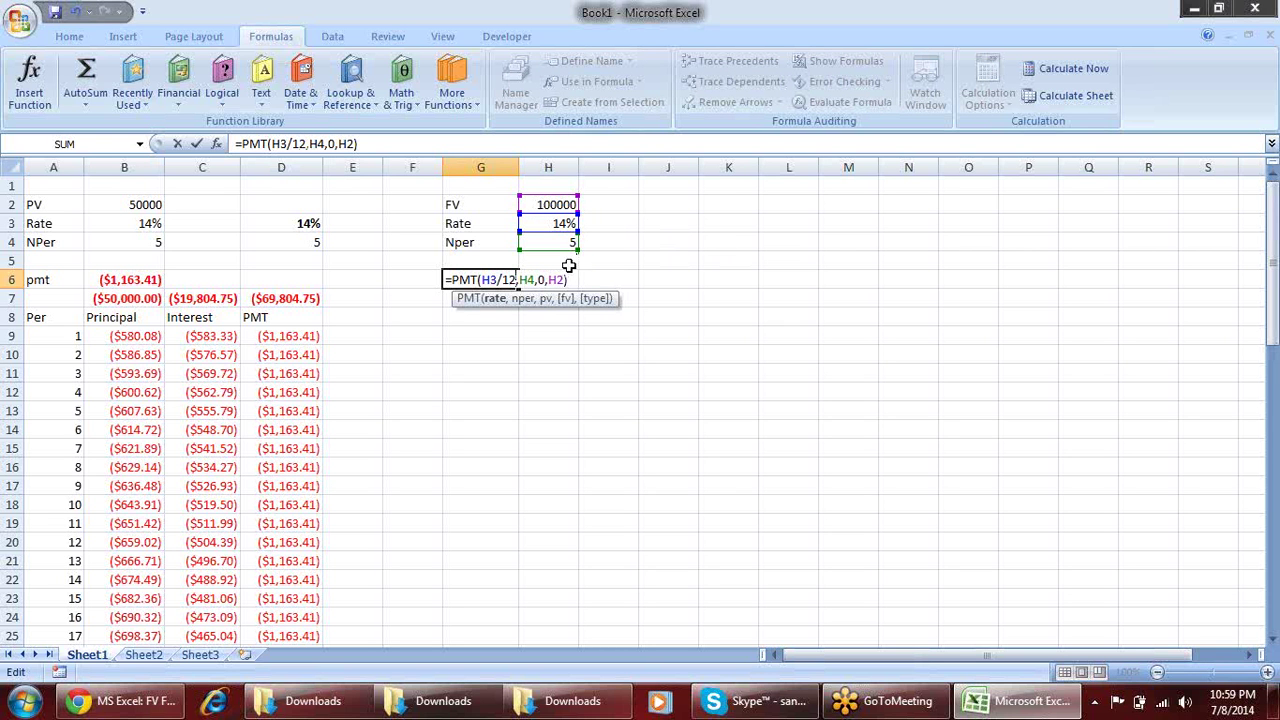
left_click(533, 279)
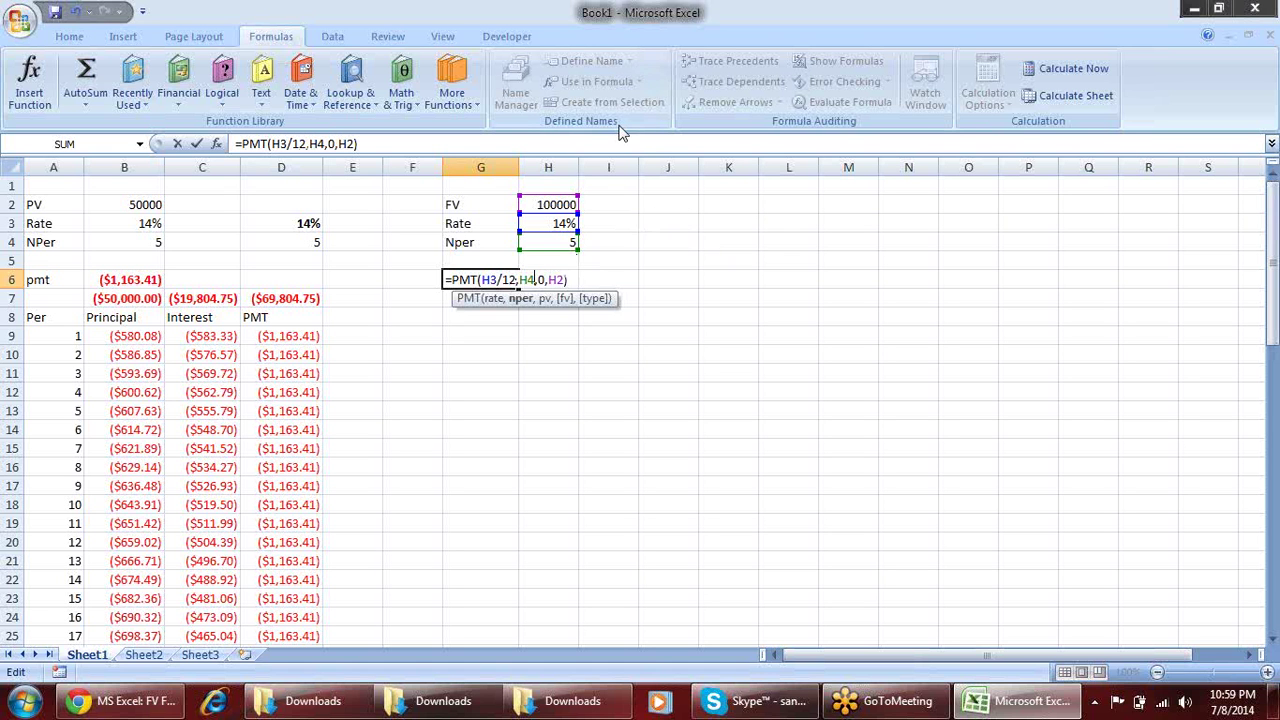
type("*12")
key("Return")
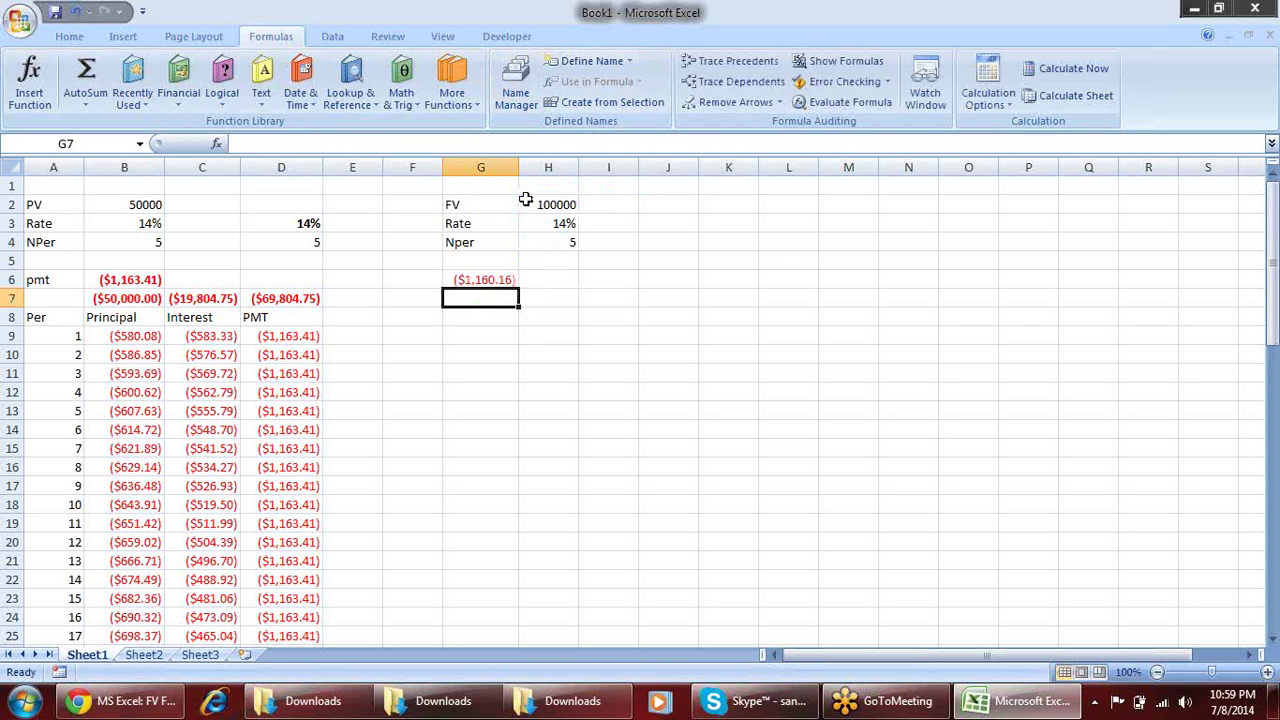
left_click(506, 279)
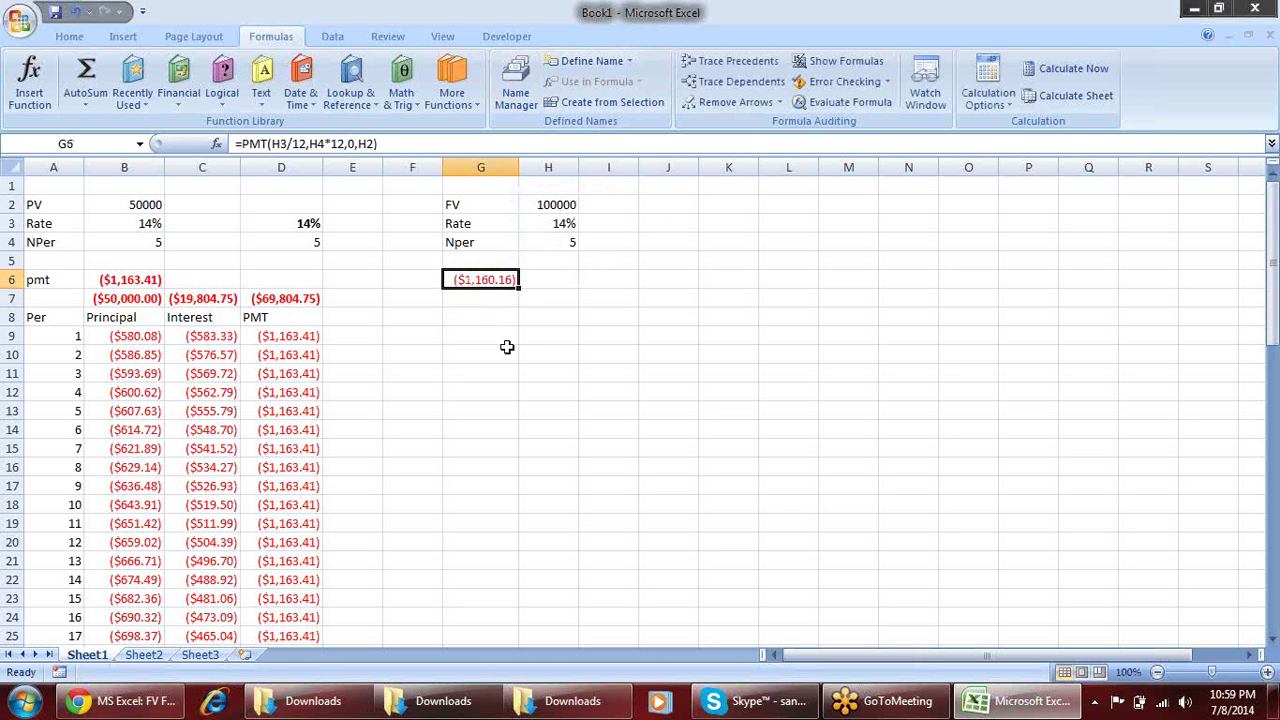
Bold the 100000 FV amount in H2, then move along row 2 to the PV value in B2
left_click(557, 206)
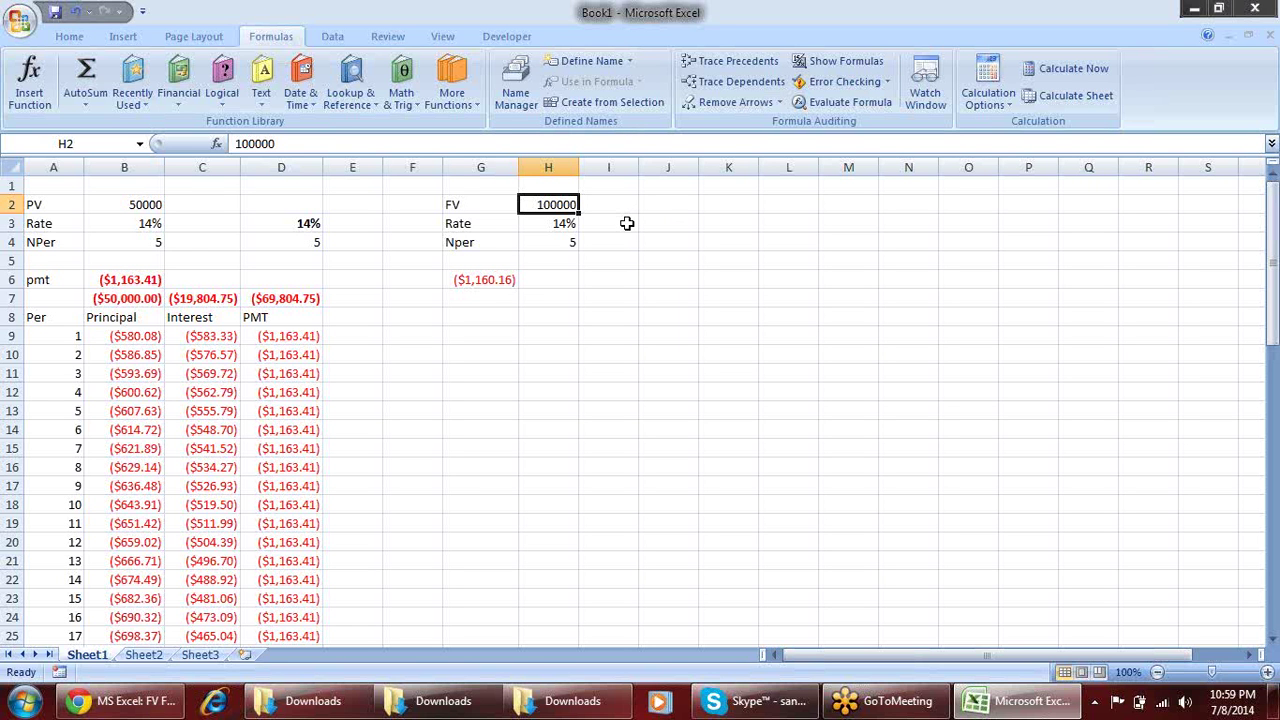
key("ctrl+b")
key("Down")
key("Down")
key("Down")
key("Up")
key("Up")
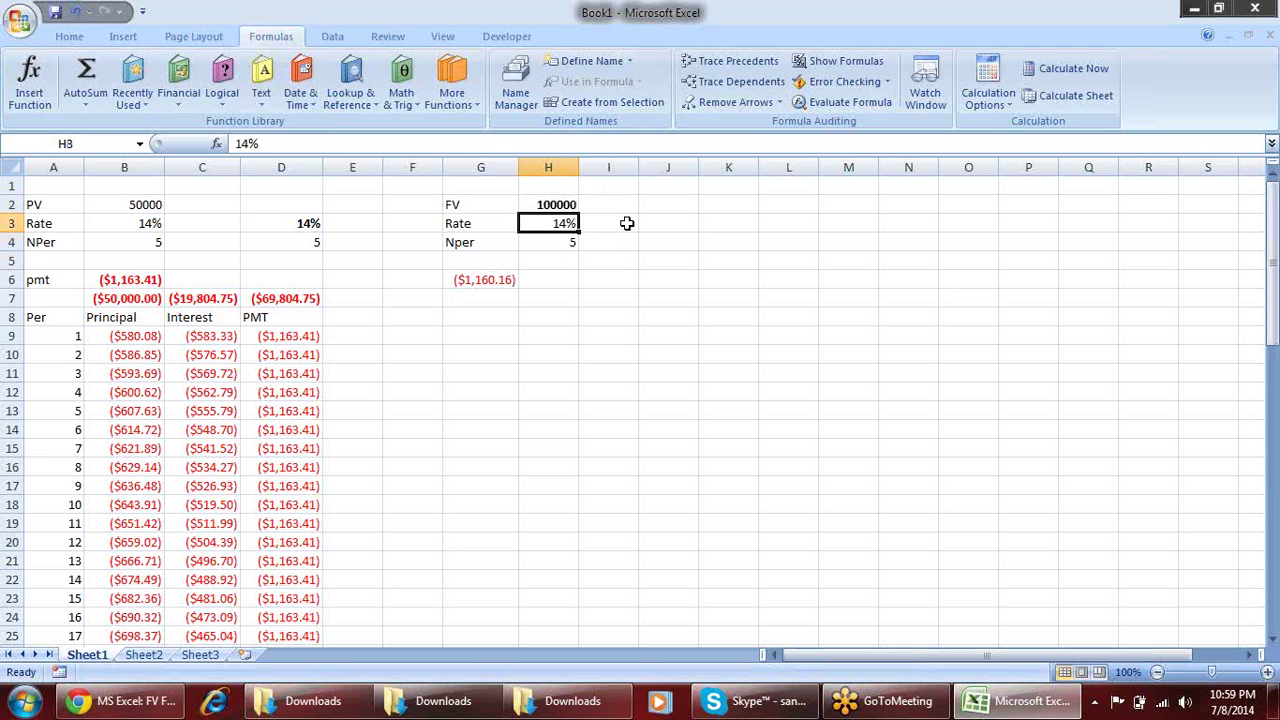
key("Up")
key("Down")
key("Down")
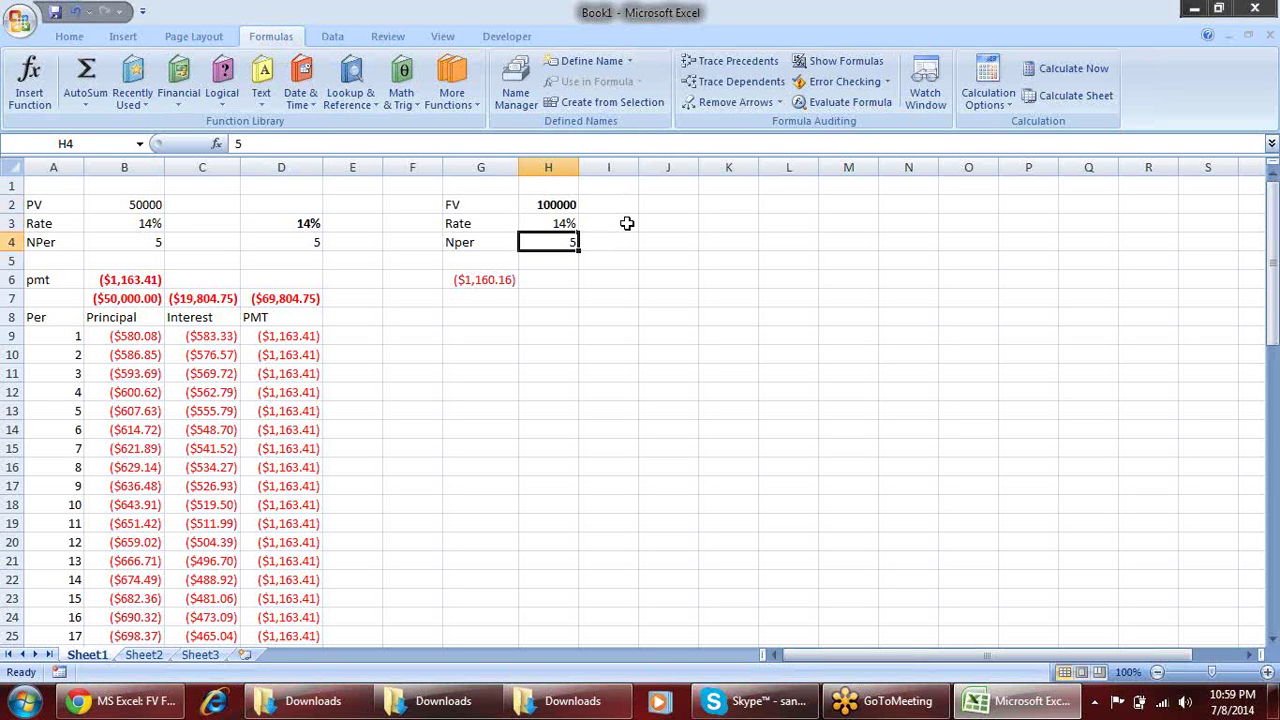
key("Up")
key("Up")
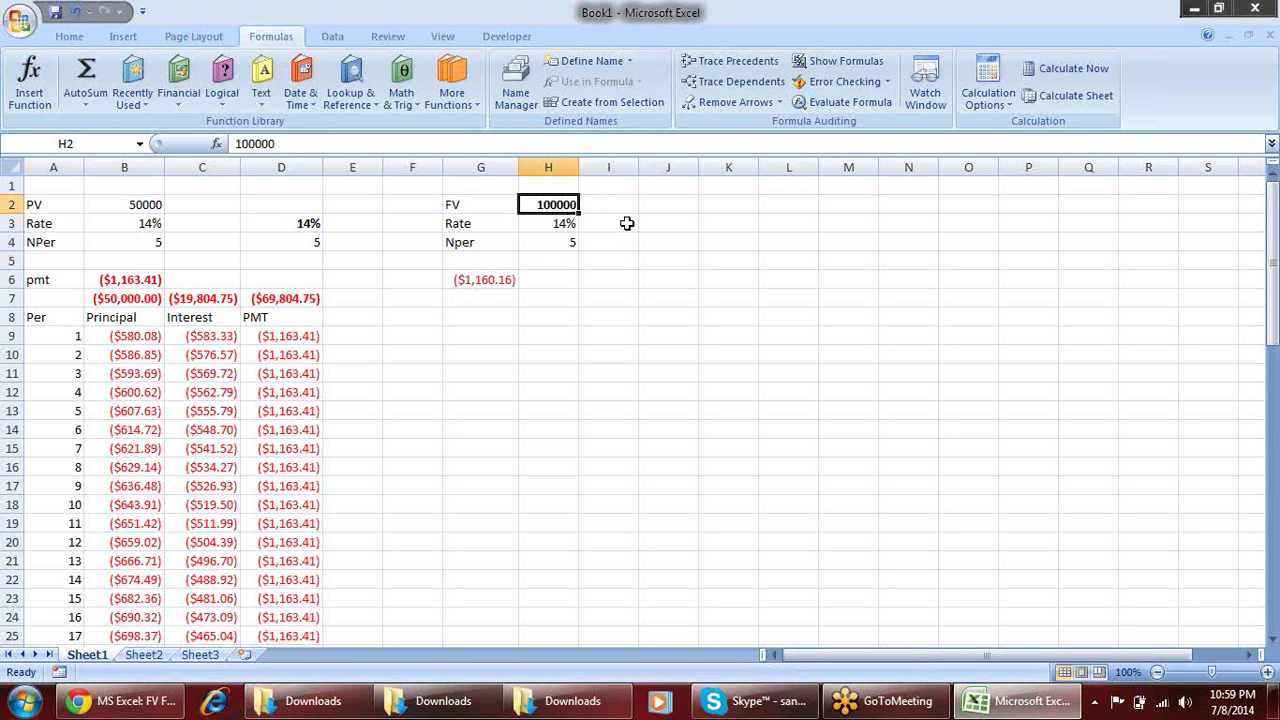
key("Left")
key("Left")
key("Left")
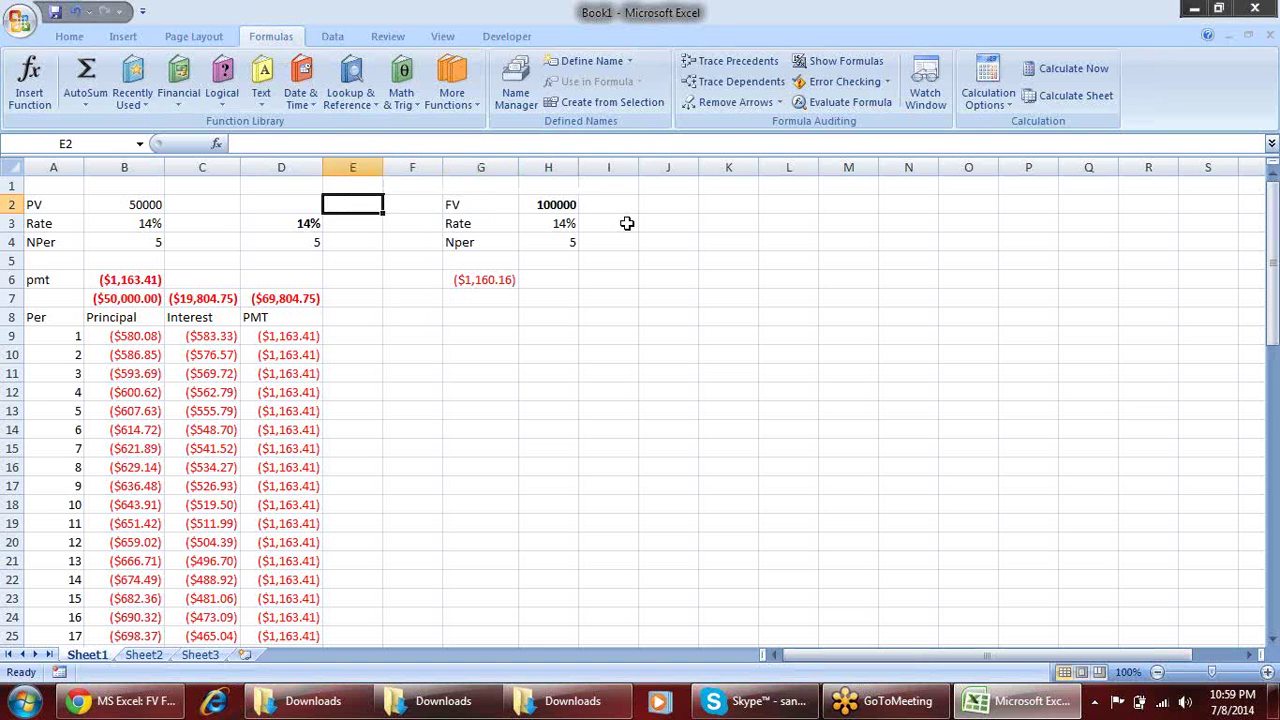
key("Left")
key("Left")
key("Left")
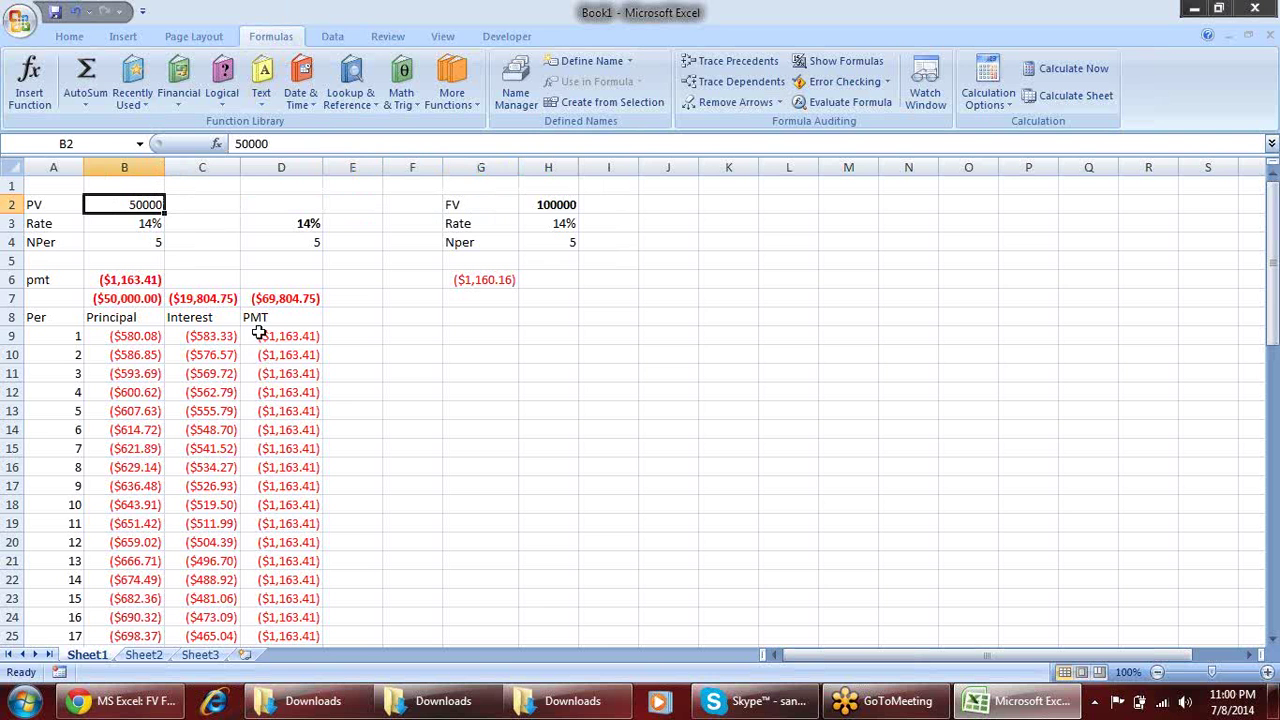
Copy the 50000 PV amount from B2 and paste it into K5
right_click(150, 204)
key("Escape")
right_click(153, 204)
left_click(198, 240)
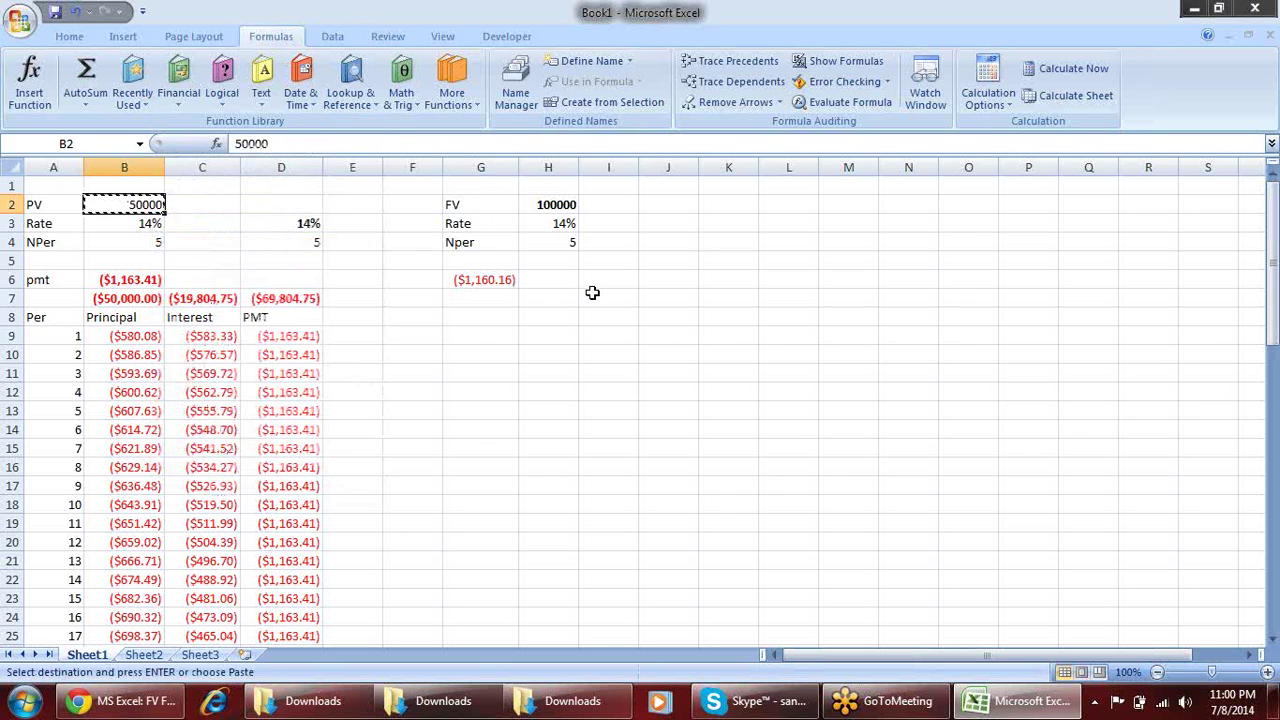
right_click(717, 264)
left_click(780, 318)
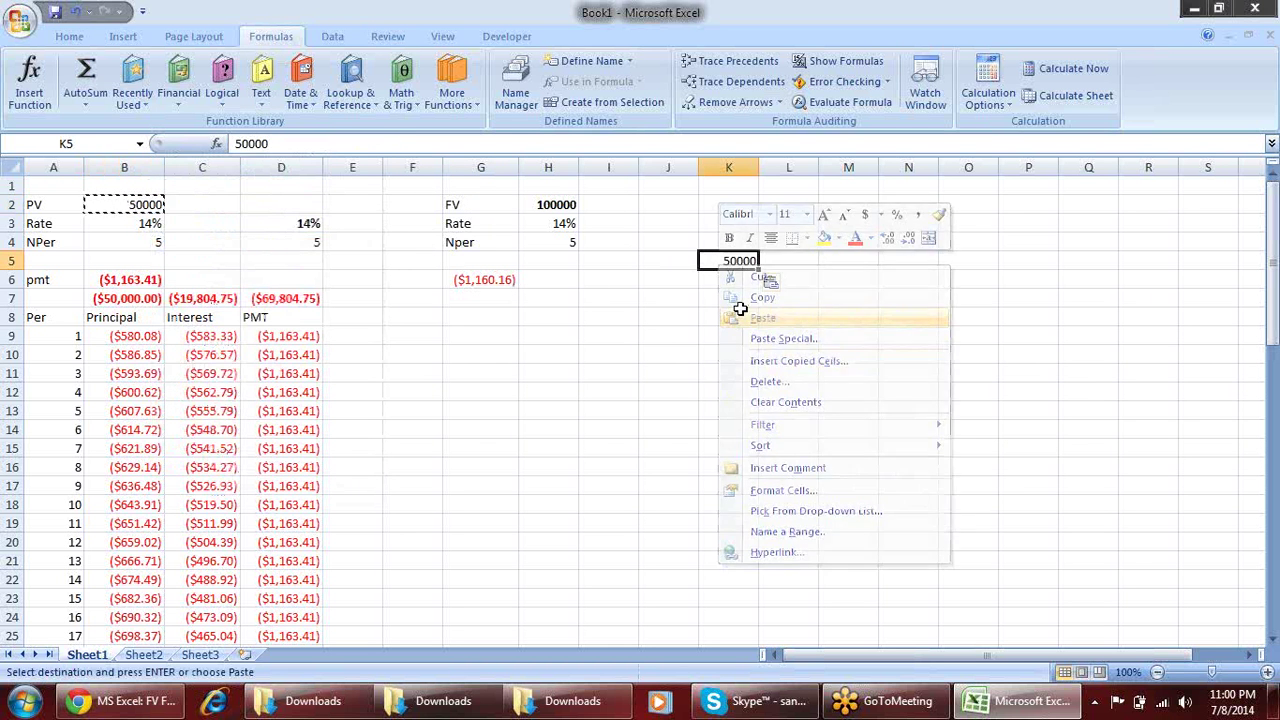
left_click_drag(572, 222, 572, 241)
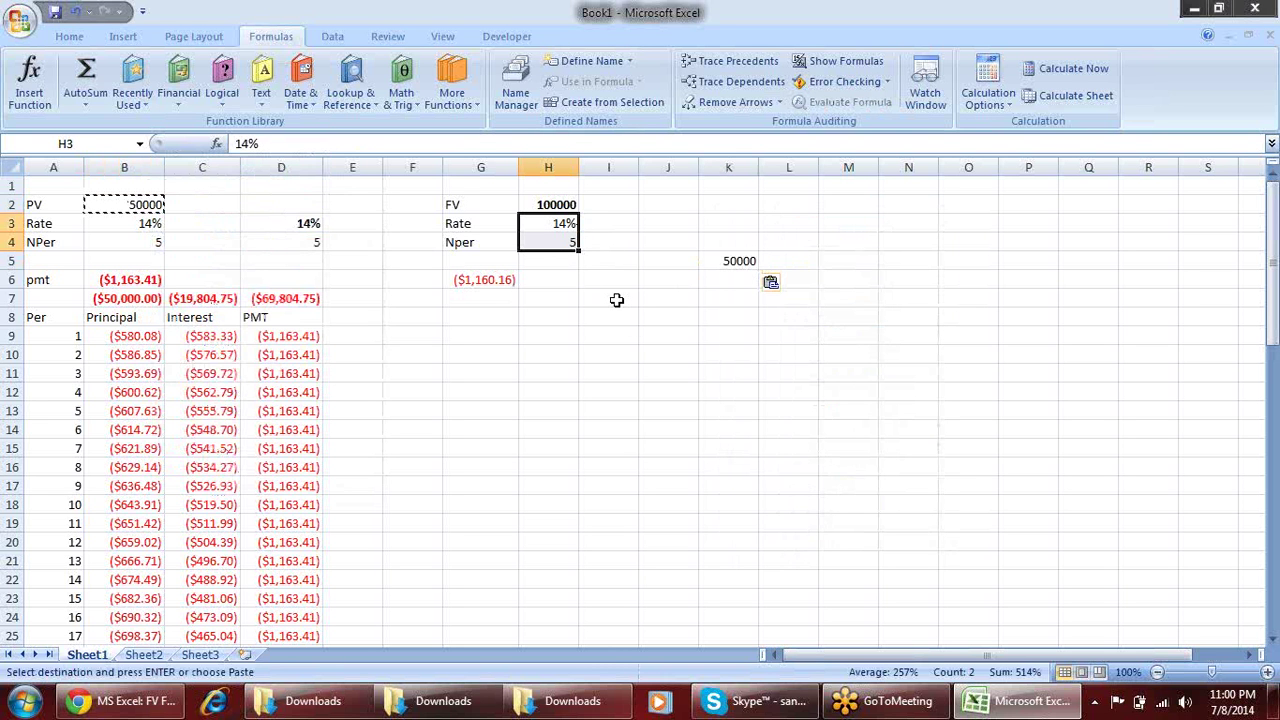
key("Escape")
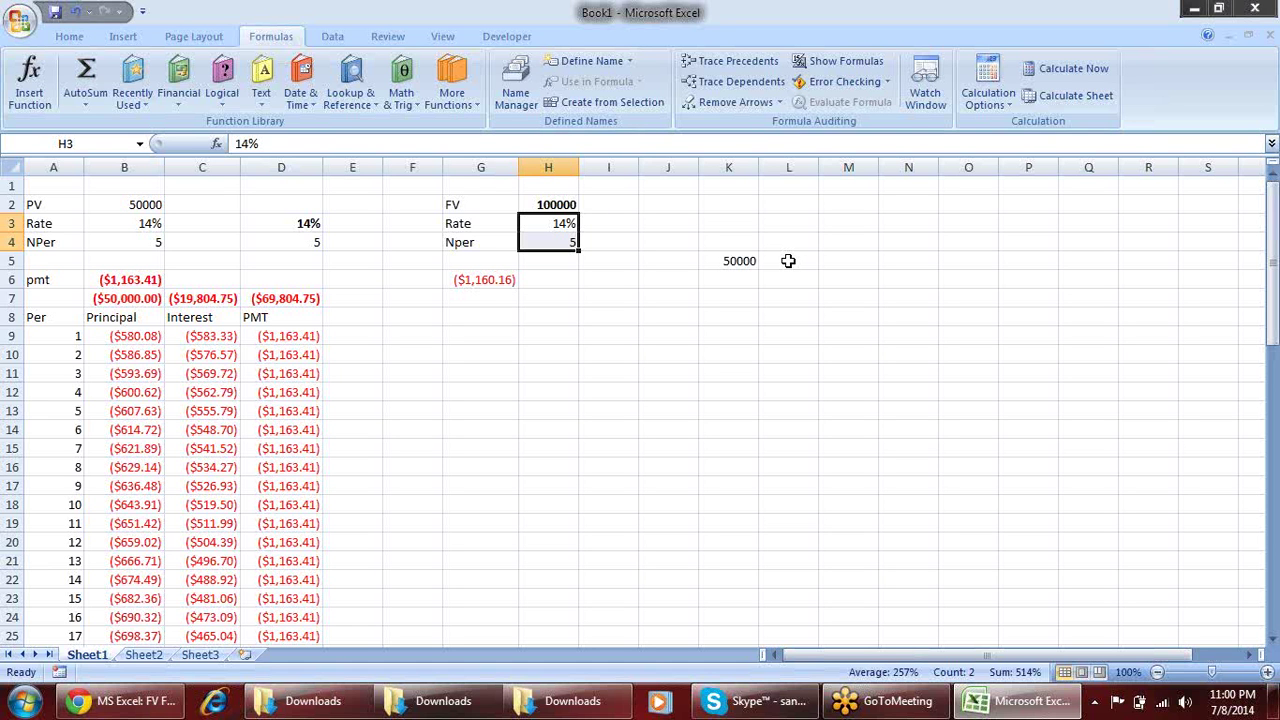
left_click(1262, 52)
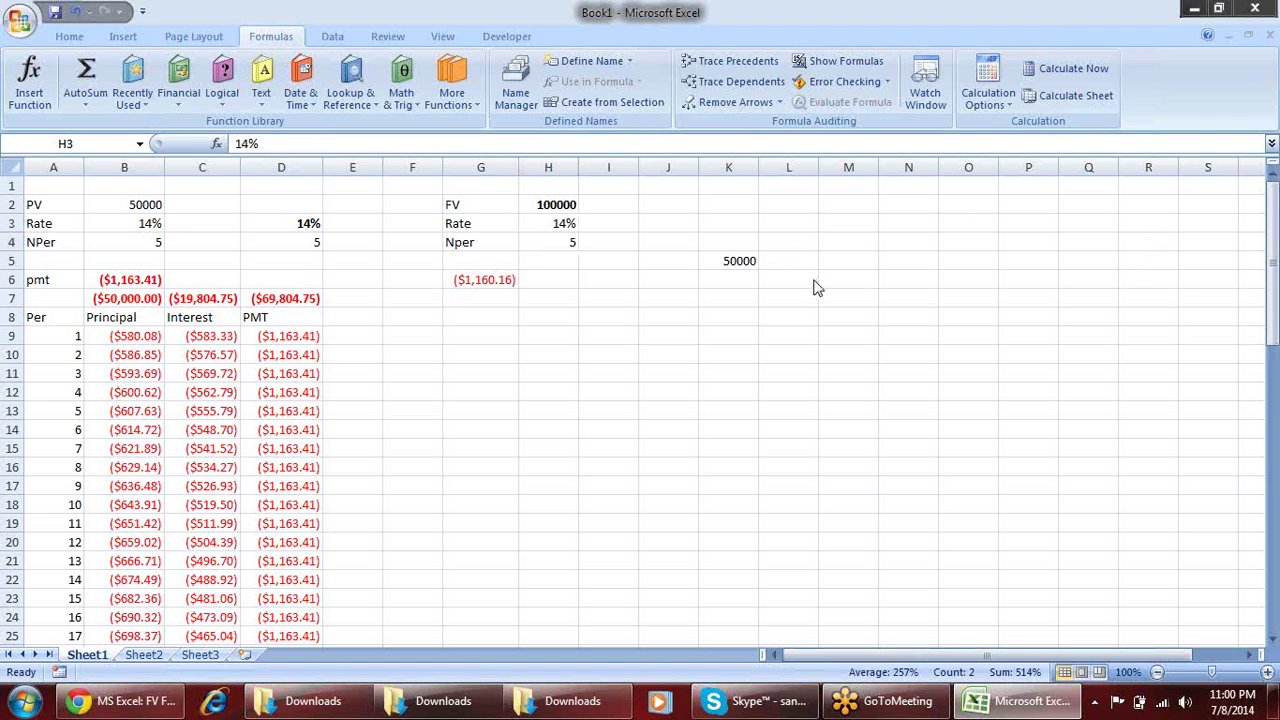
left_click(594, 300)
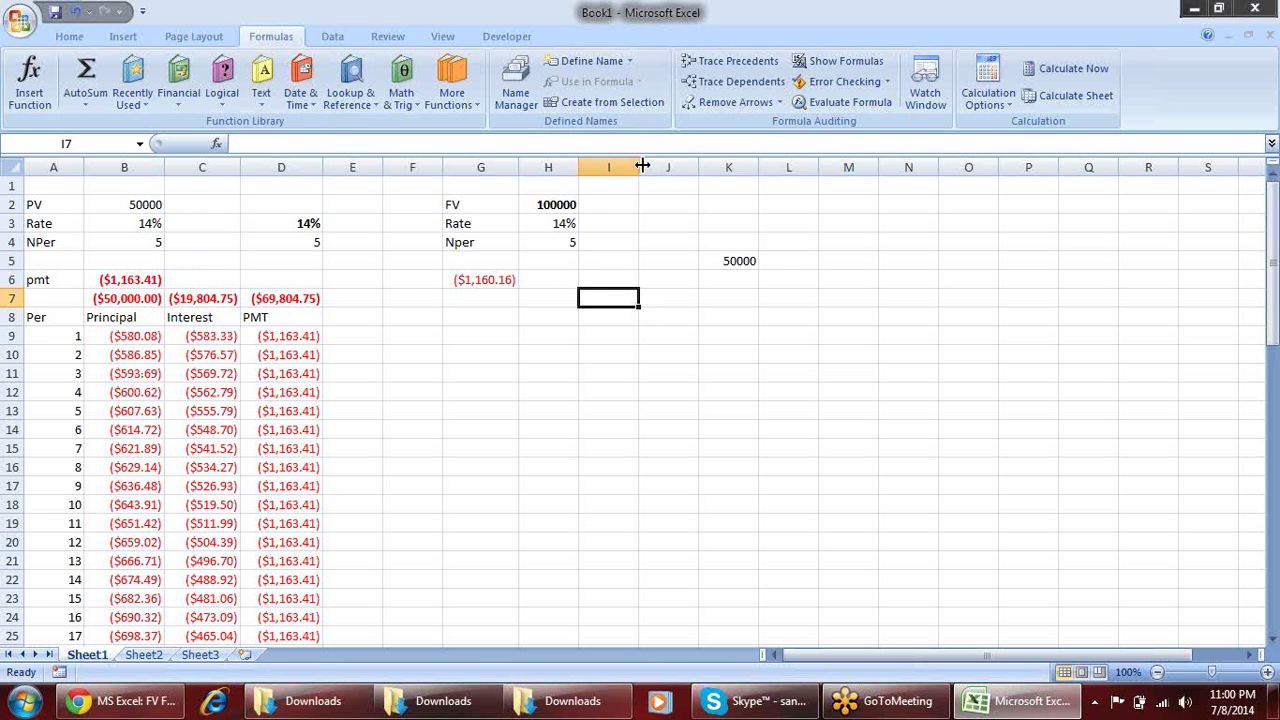
left_click_drag(486, 186, 745, 280)
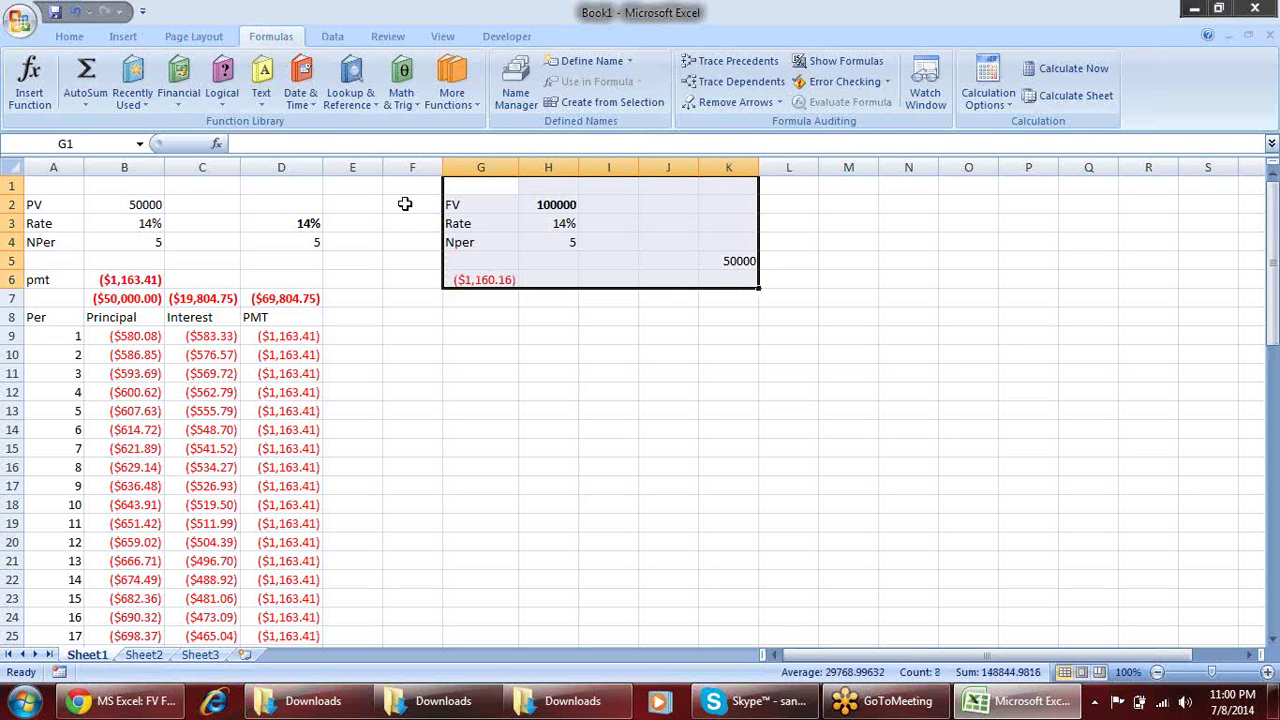
mouse_move(50, 186)
left_mouse_down()
mouse_move(286, 371)
mouse_move(301, 410)
left_mouse_up()
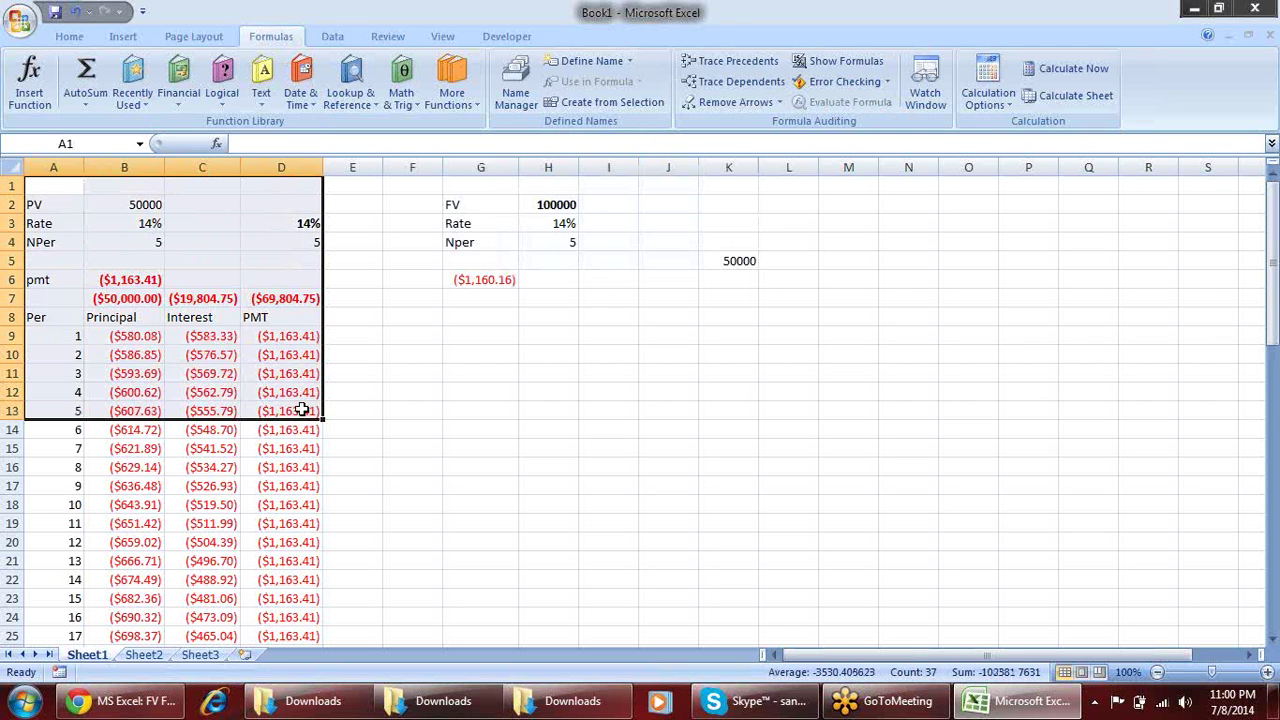
left_click(547, 406)
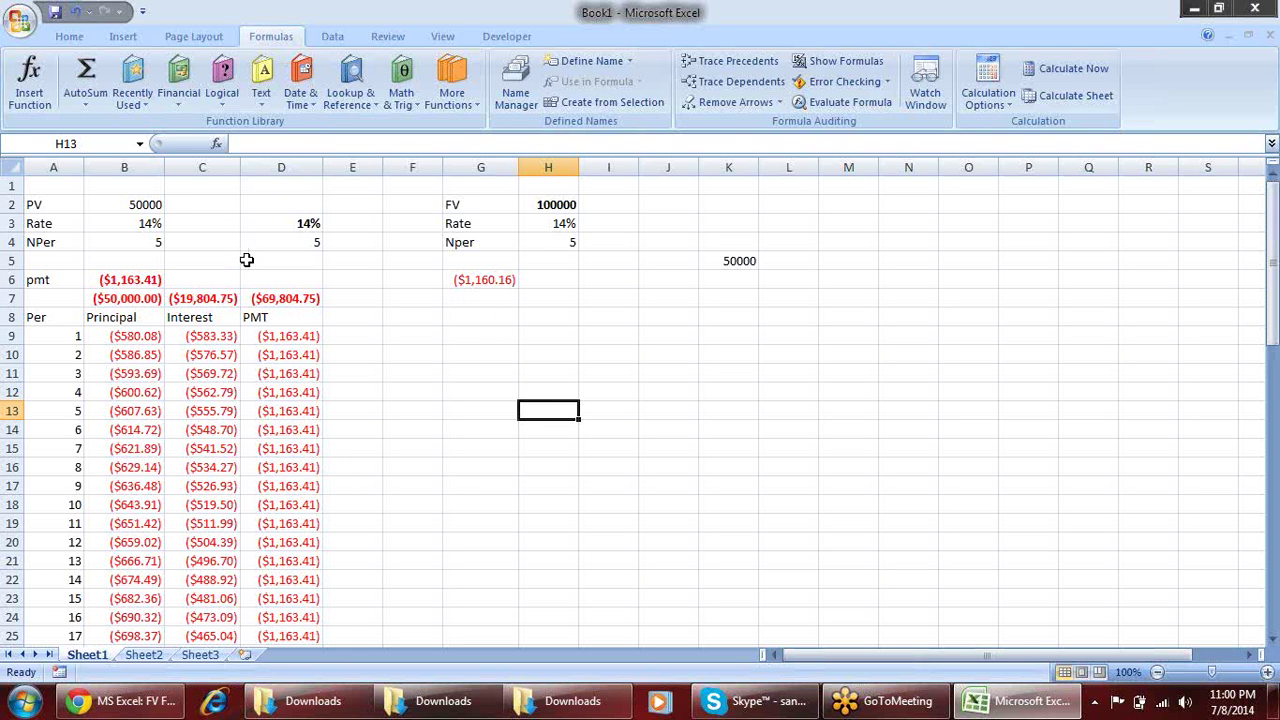
Copy the D7 total into C2, then clear the resulting #VALUE! error
left_click(262, 296)
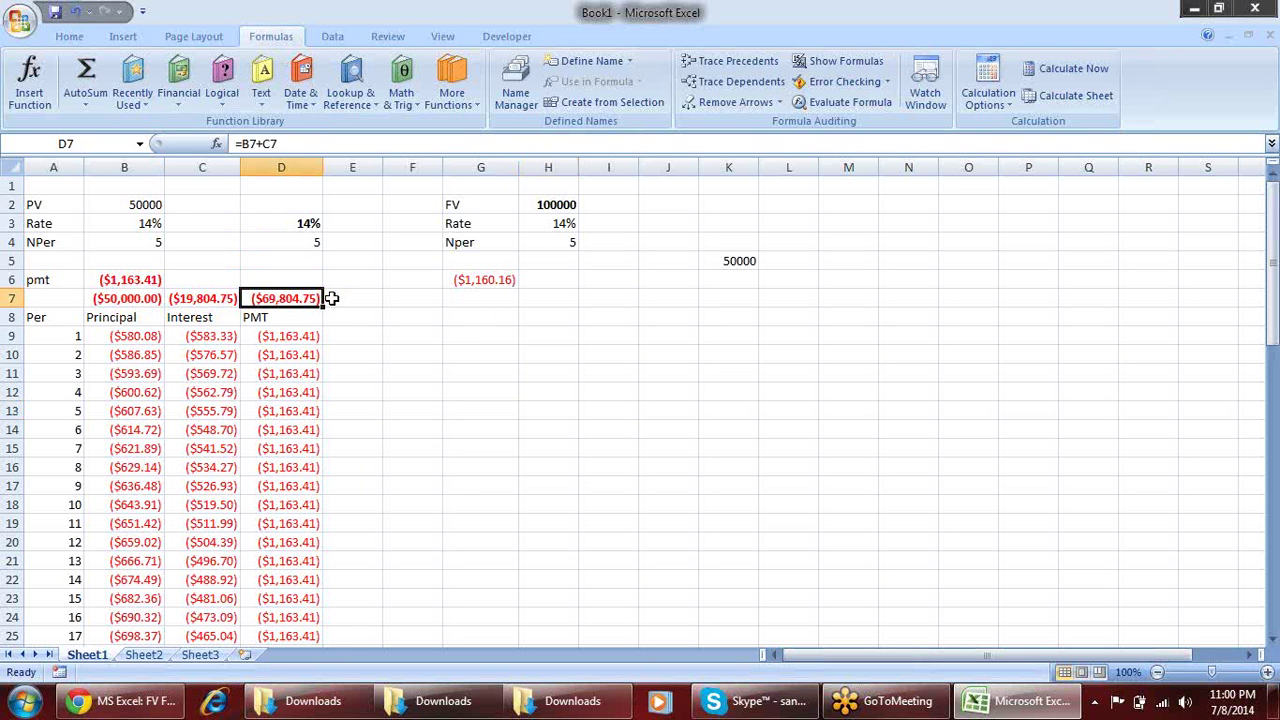
key("ctrl+c")
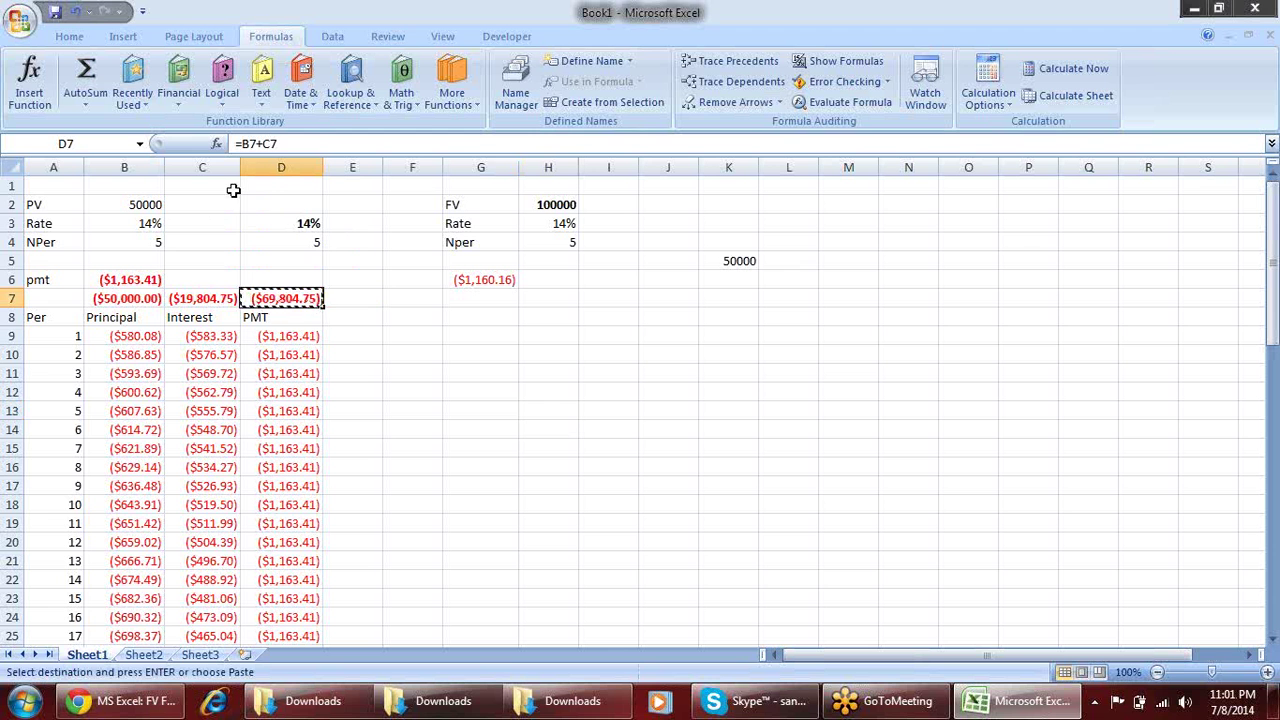
left_click(218, 202)
key("ctrl+v")
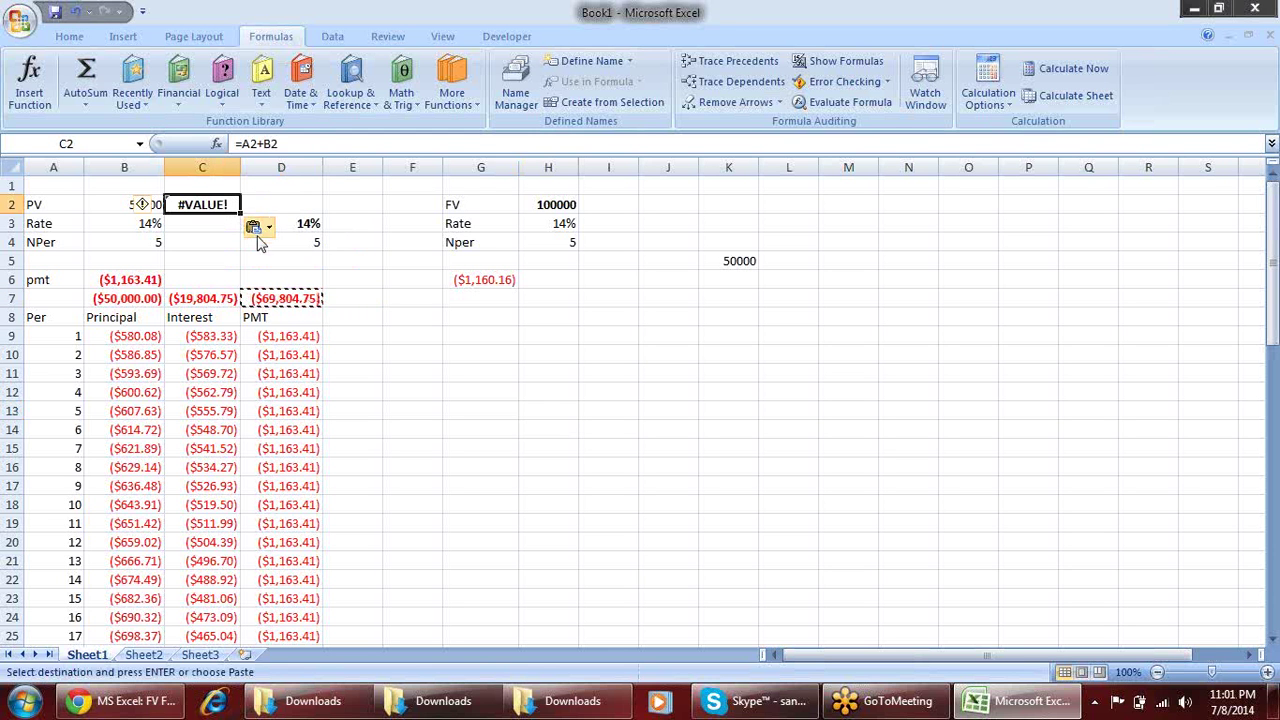
key("Delete")
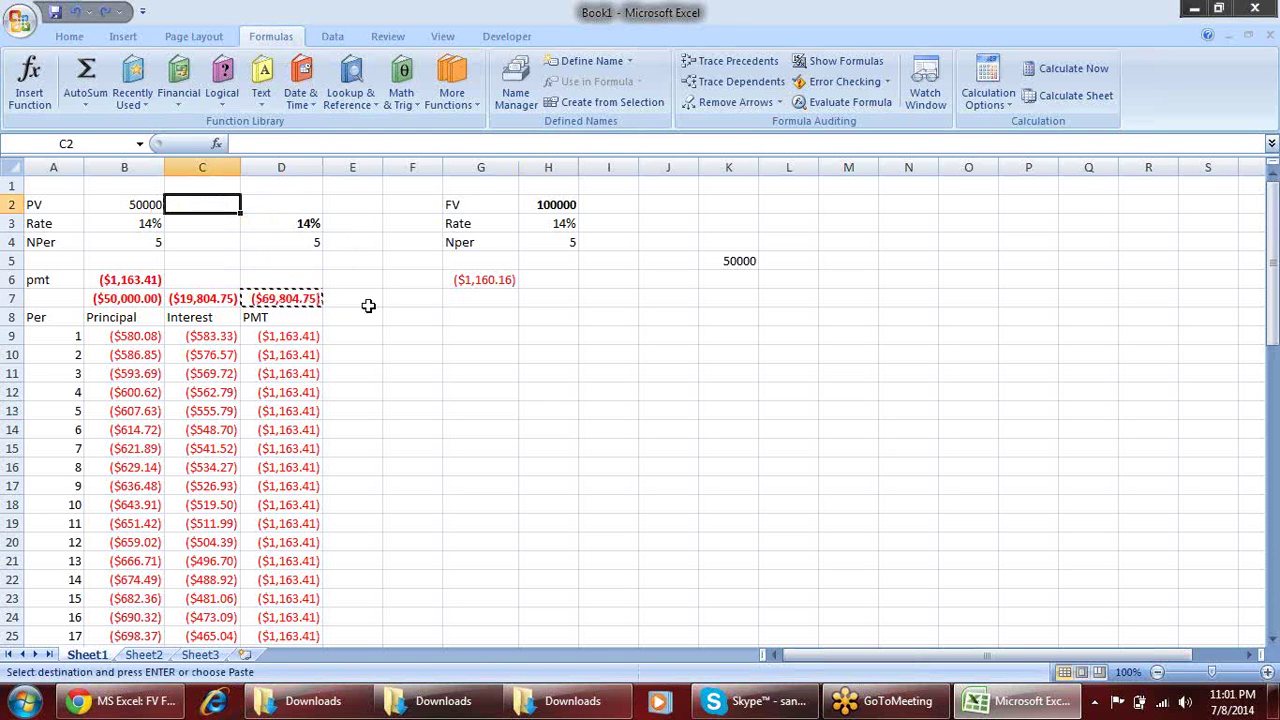
Paste the D7 total into C2 as a value and drop its minus sign, giving 69804.7525
key("alt")
key("e")
key("s")
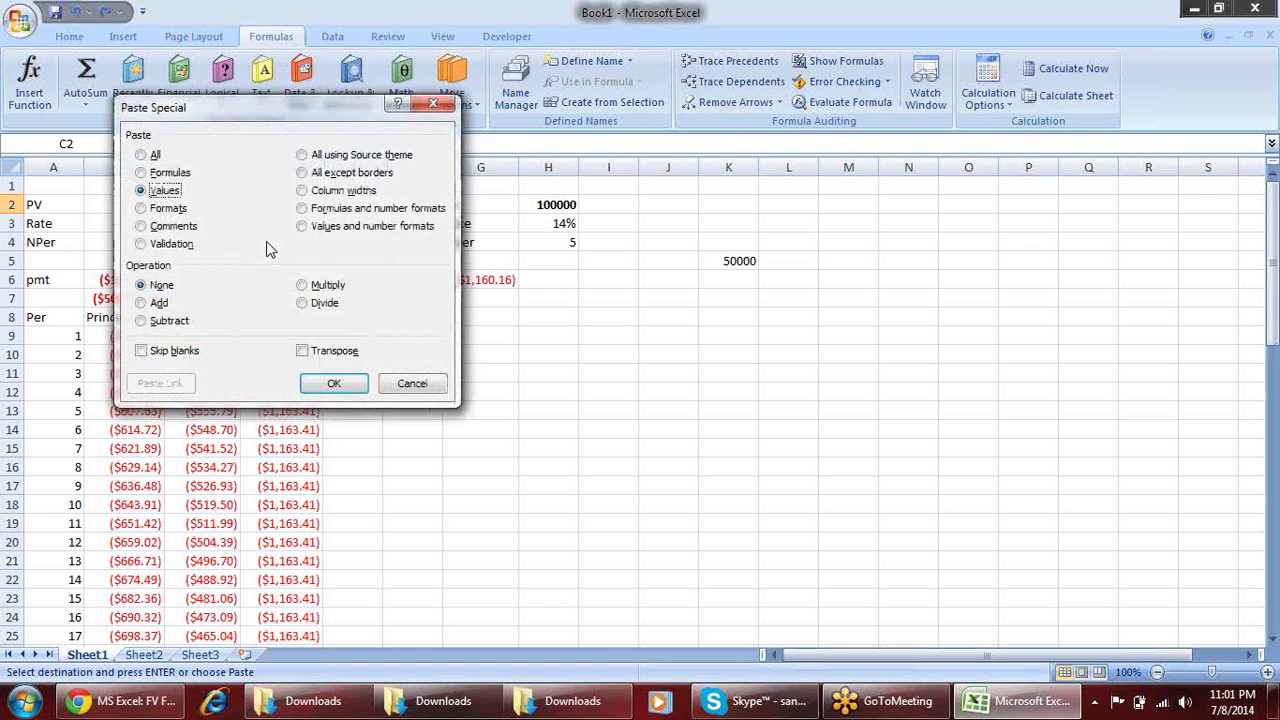
key("v")
key("Return")
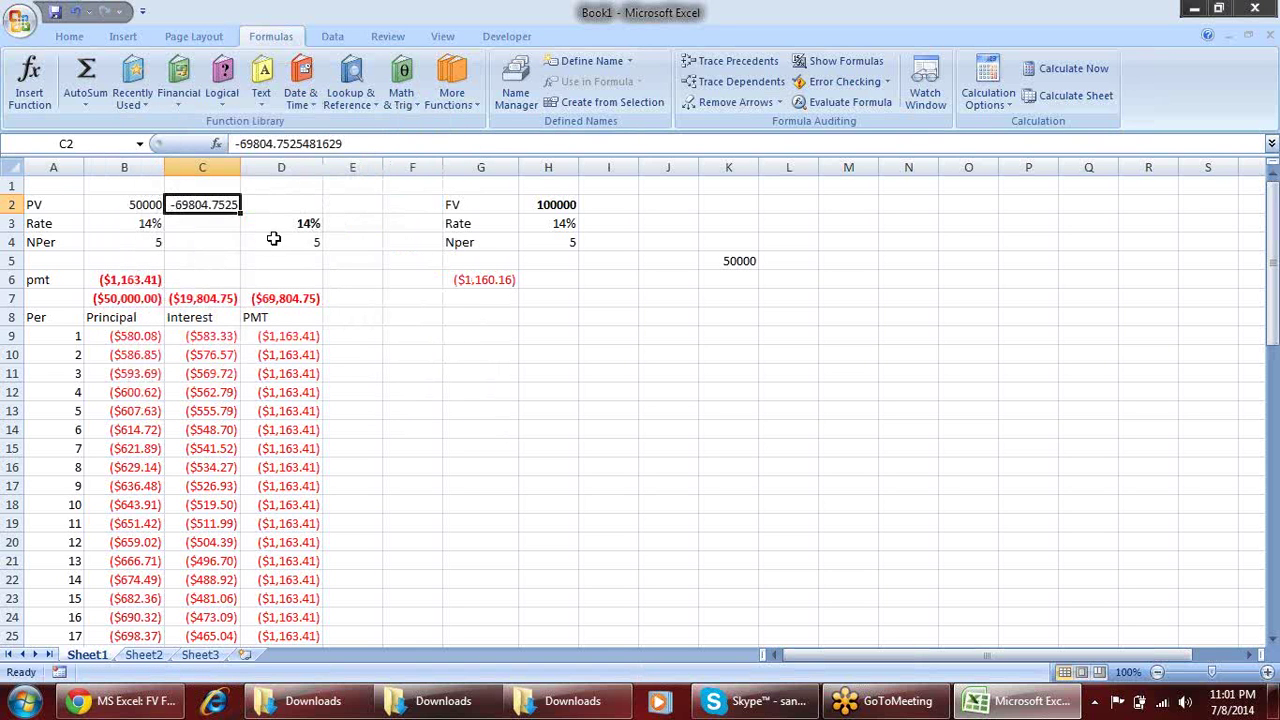
left_click(243, 143)
key("BackSpace")
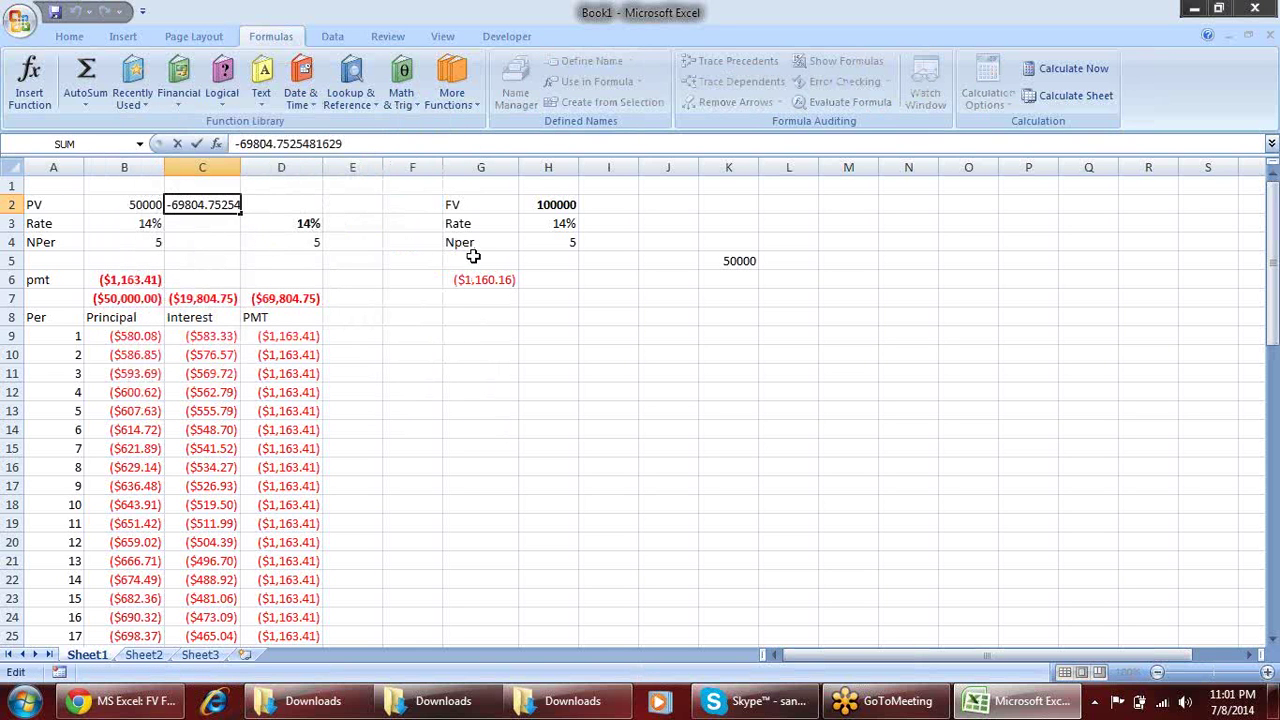
key("Return")
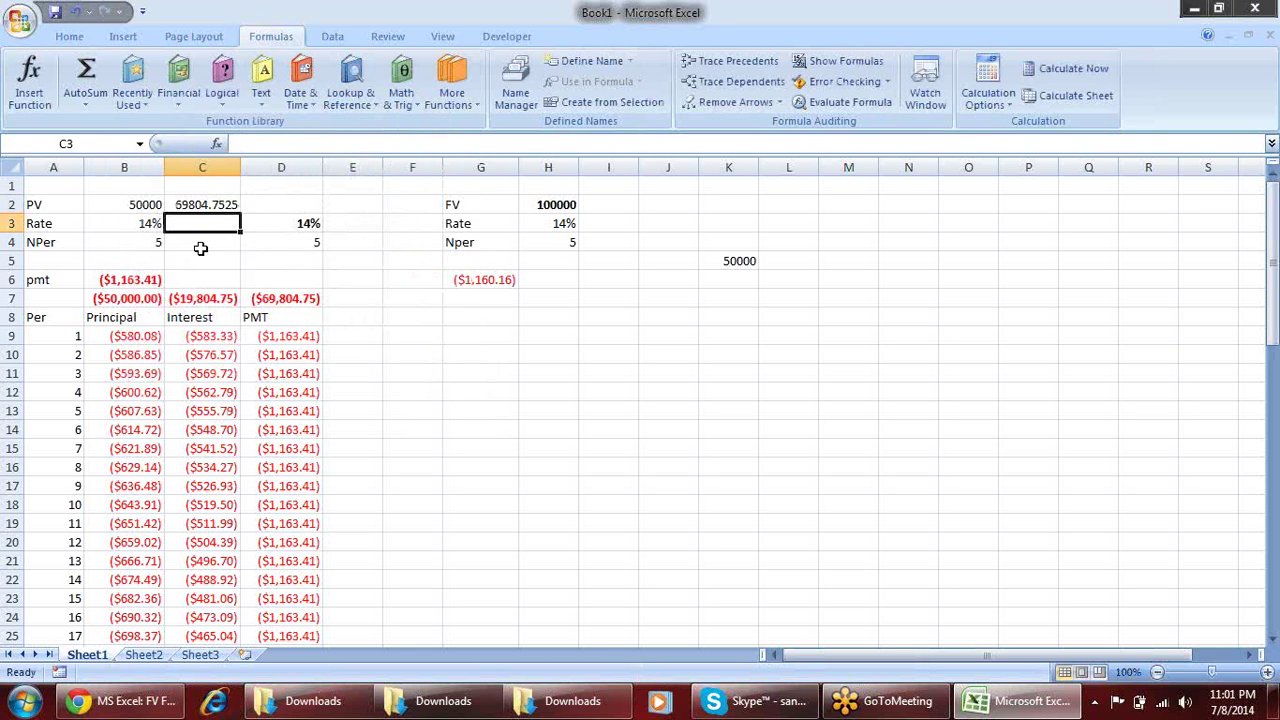
Enter =PMT(B3/12,B4*12,0,C2) in C5, giving a monthly payment of ($809.85)
left_click(210, 257)
type("=")
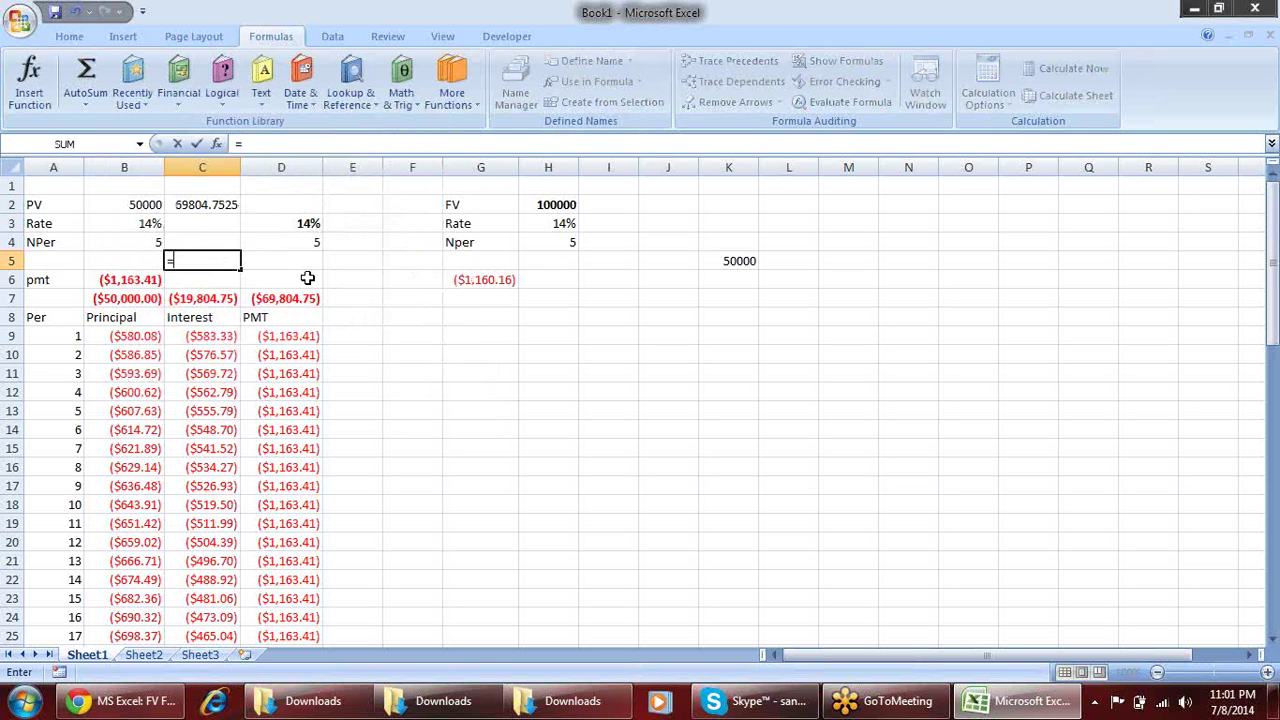
type("pmt")
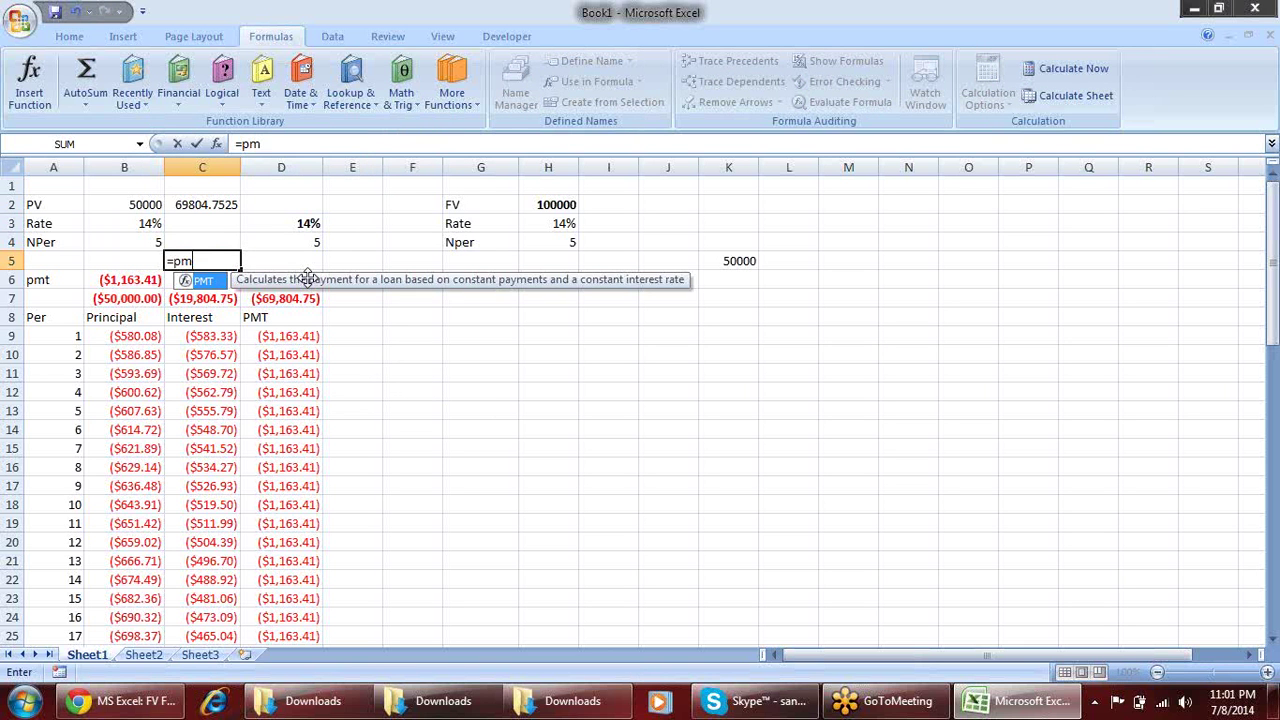
key("Tab")
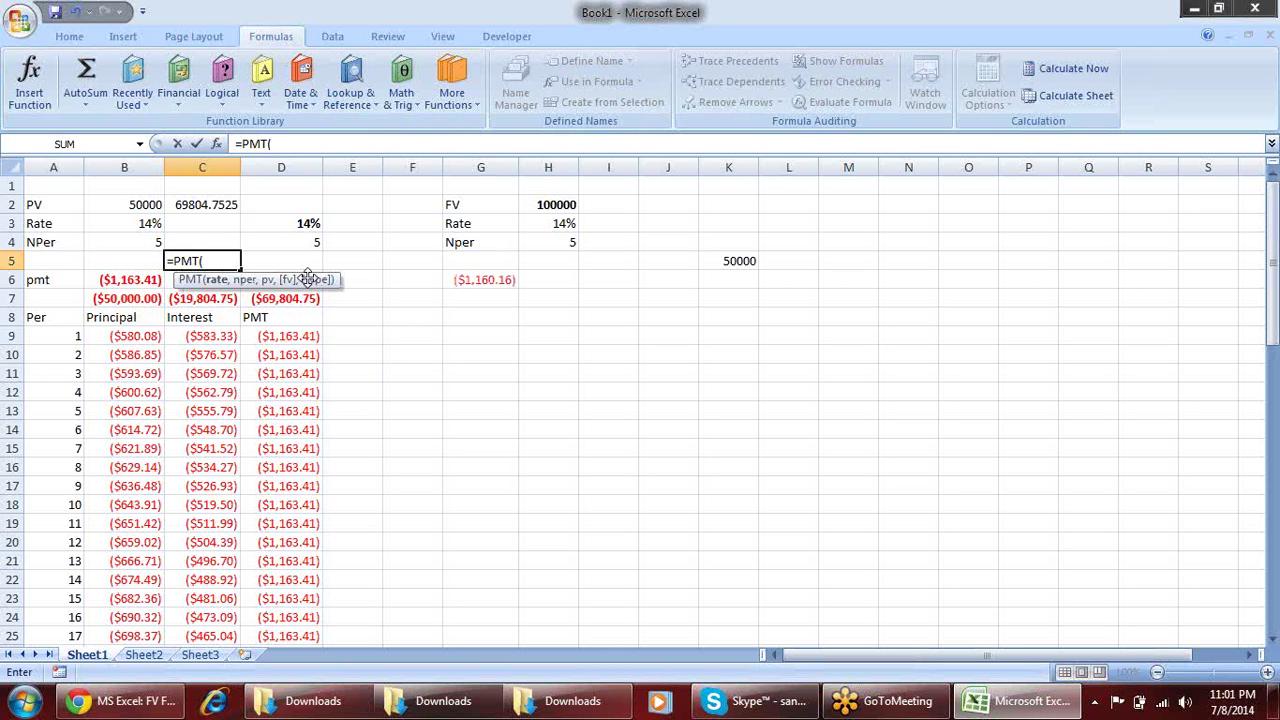
key("Up")
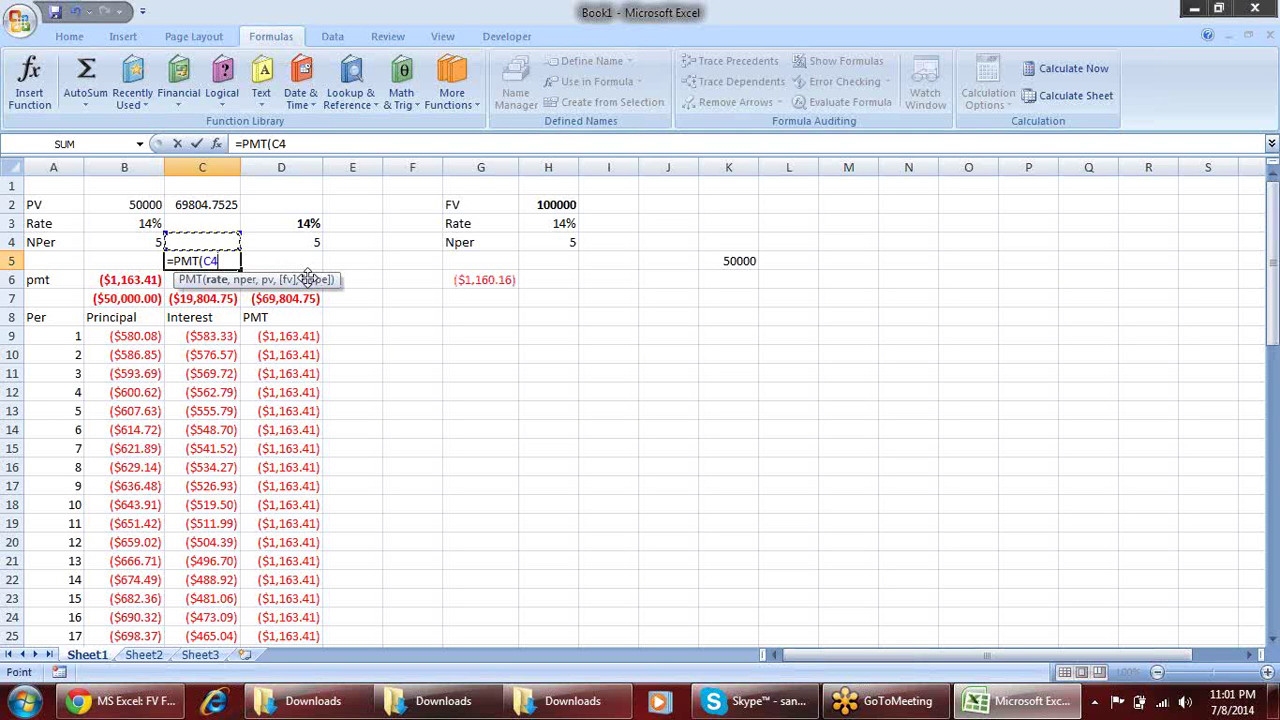
key("Up")
key("Down")
key("Left")
key("Up")
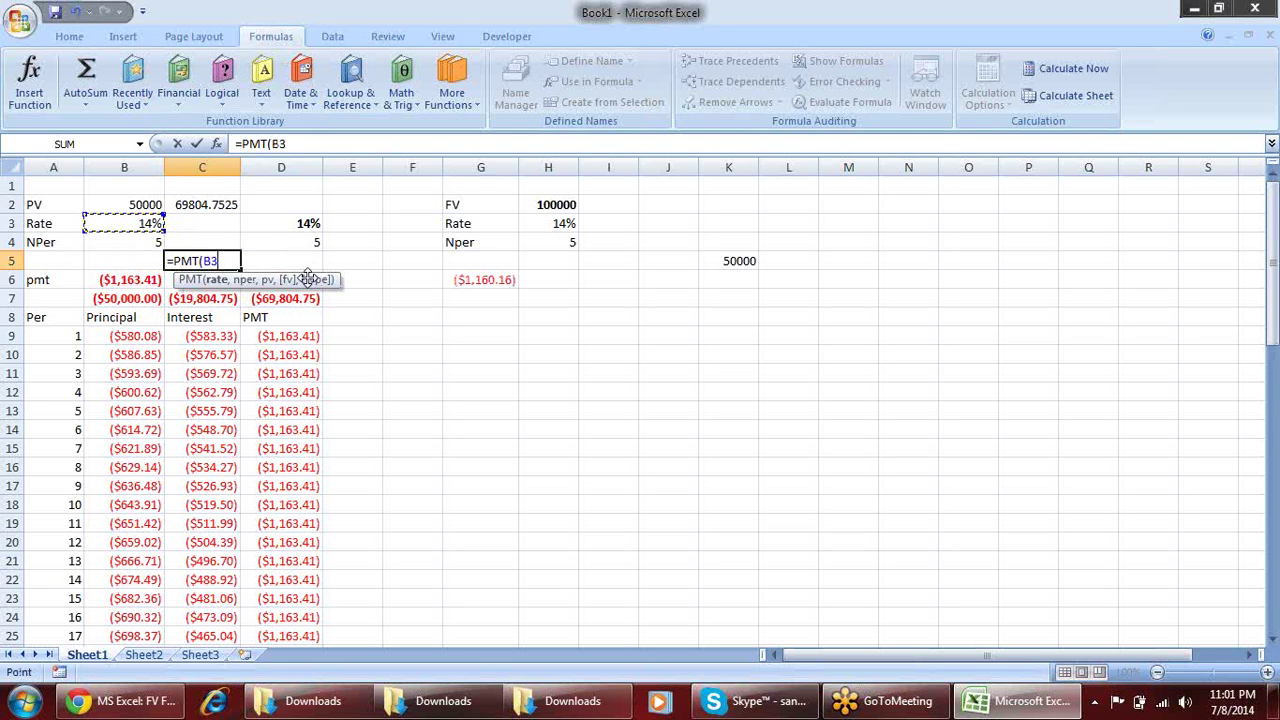
type("/")
type("12")
type(",")
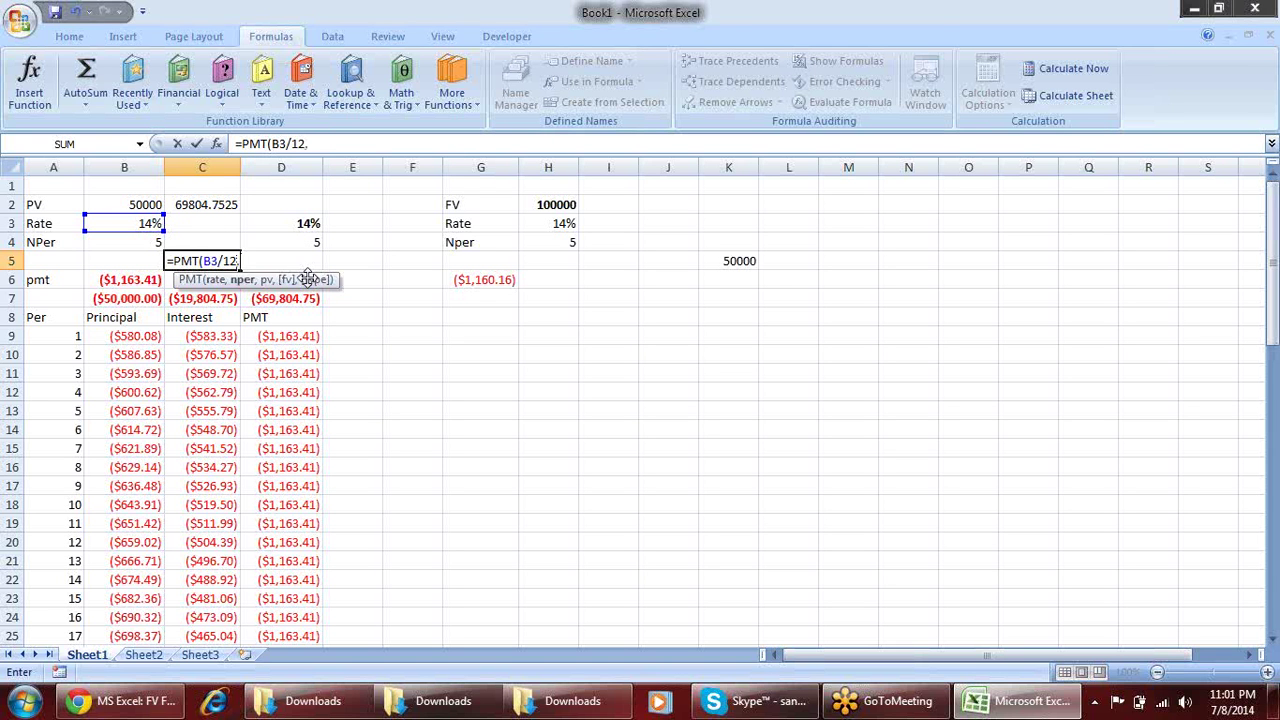
key("Up")
key("Left")
type("*")
type("1")
type("2,")
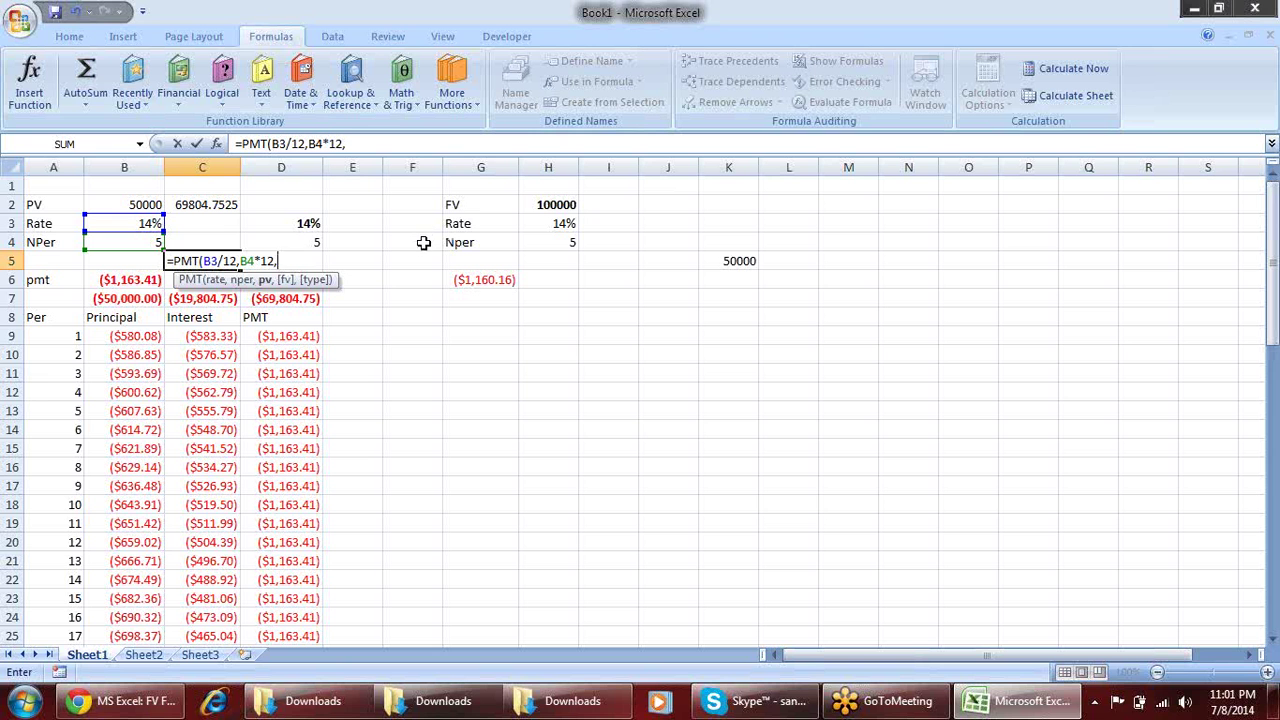
type("0")
type(",")
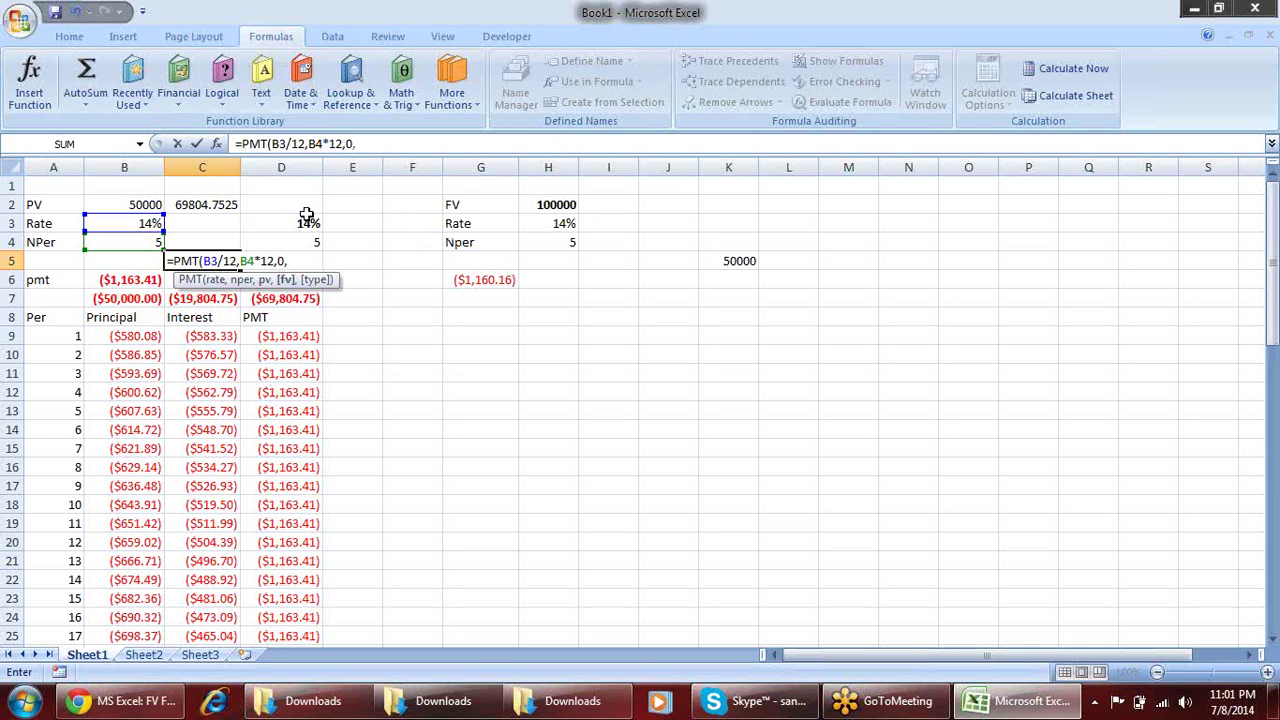
left_click(228, 205)
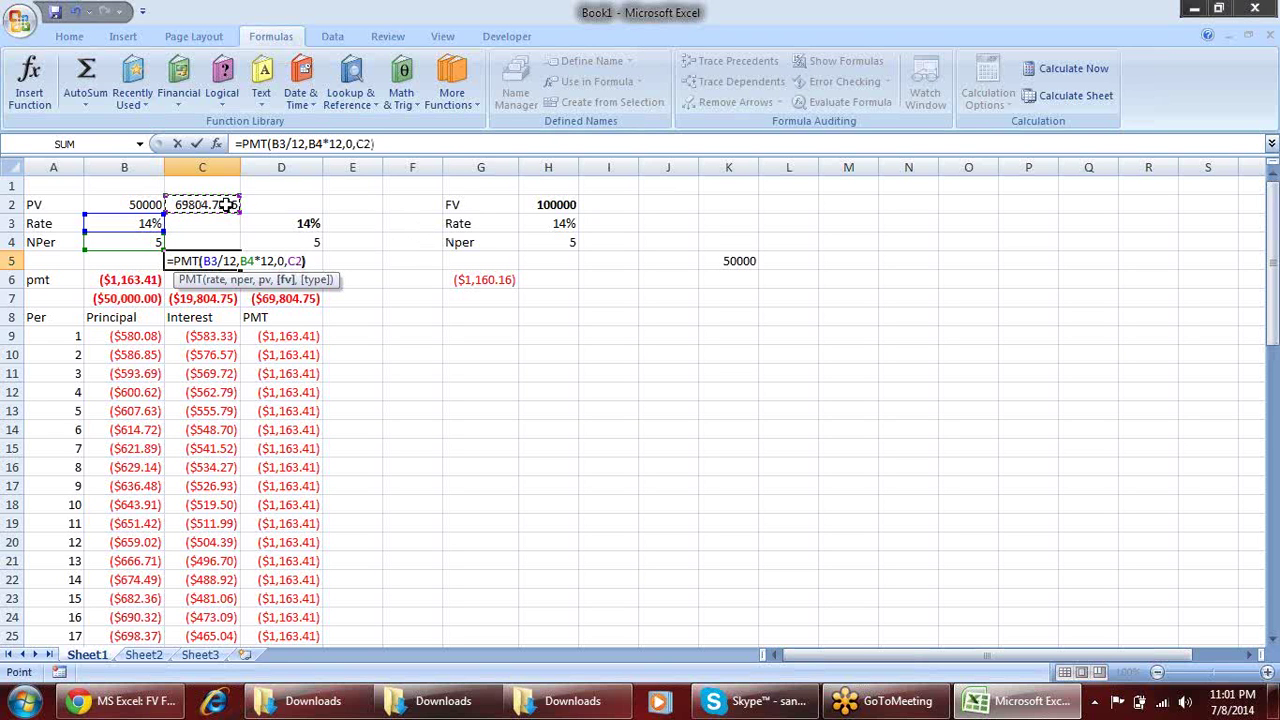
type(")")
key("Return")
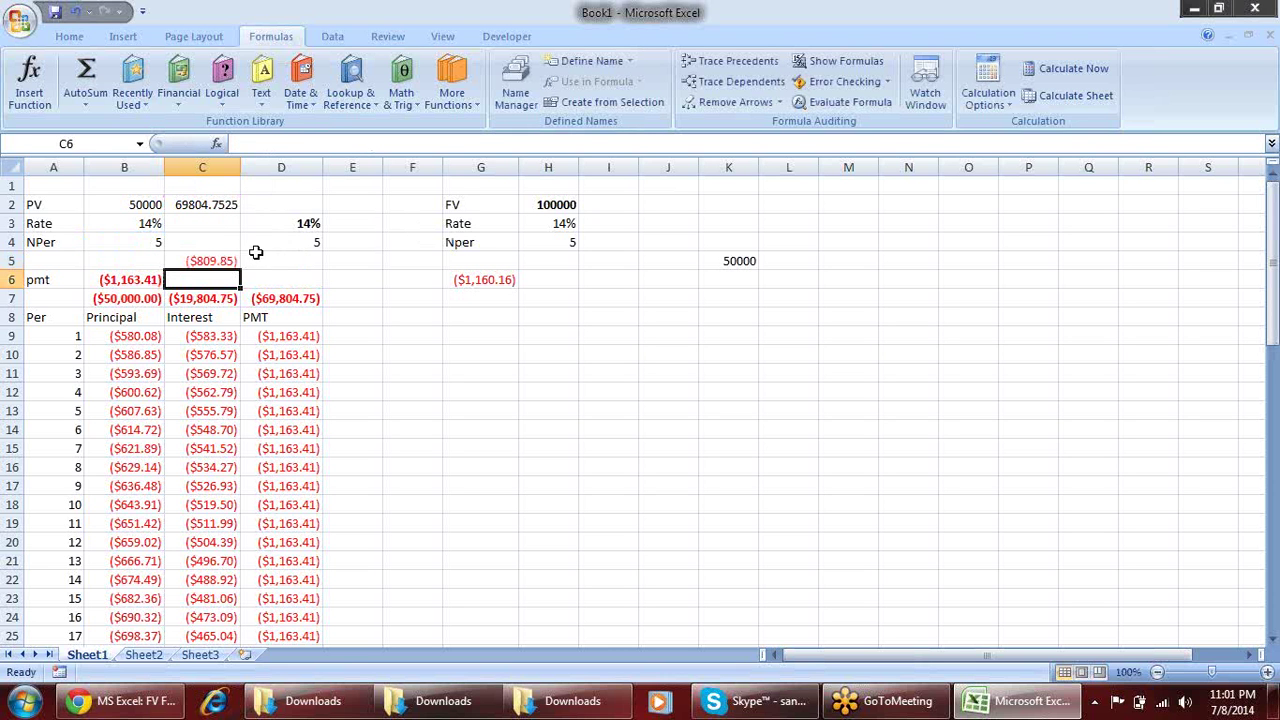
left_click(230, 262)
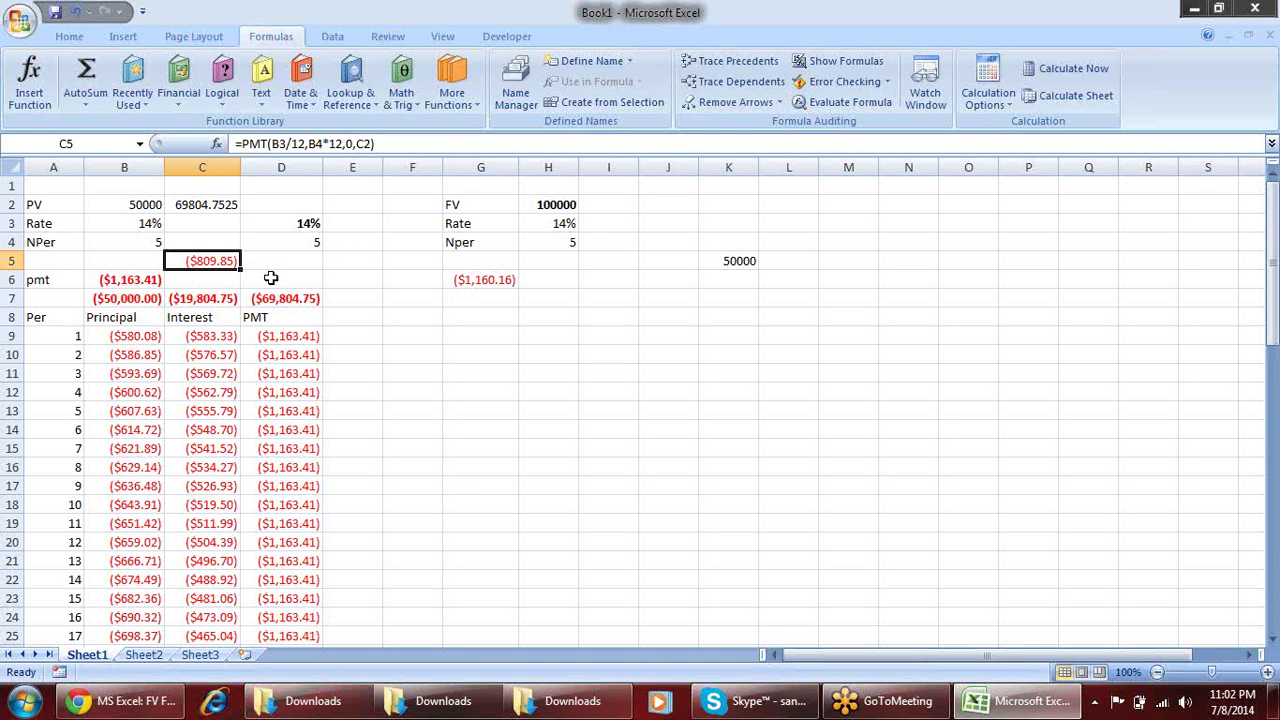
key("Delete")
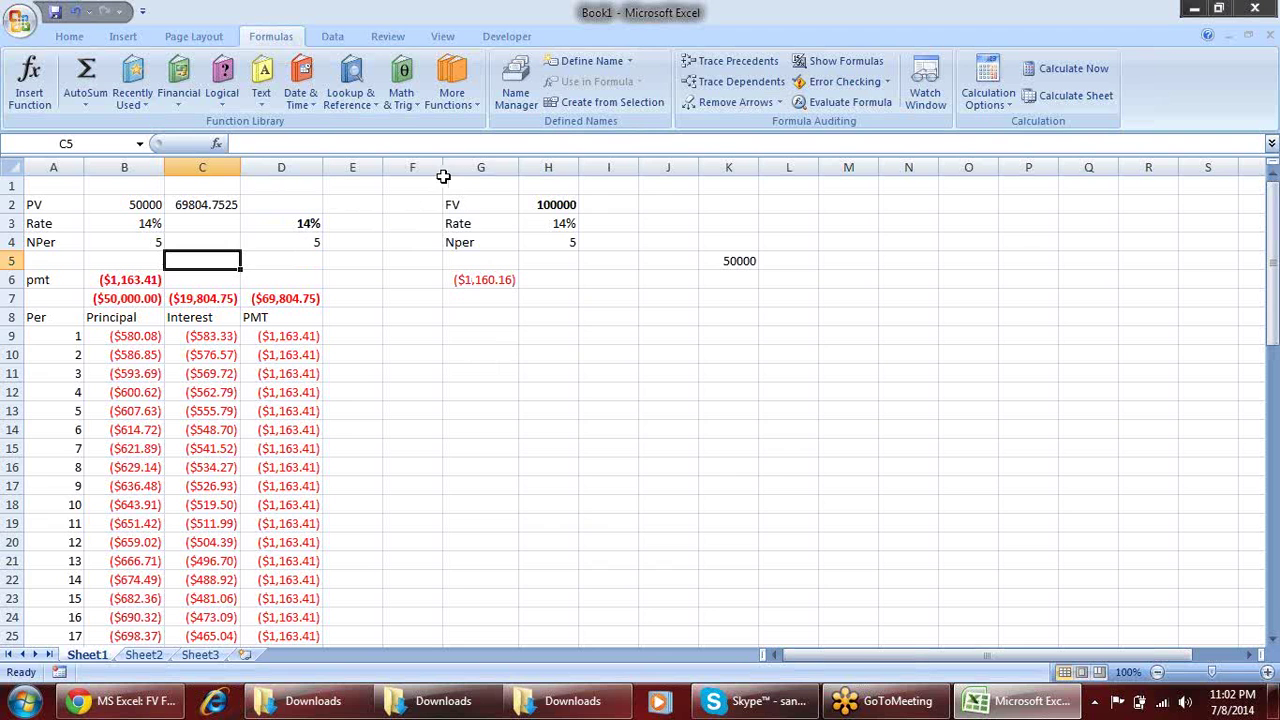
left_click_drag(455, 167, 750, 167)
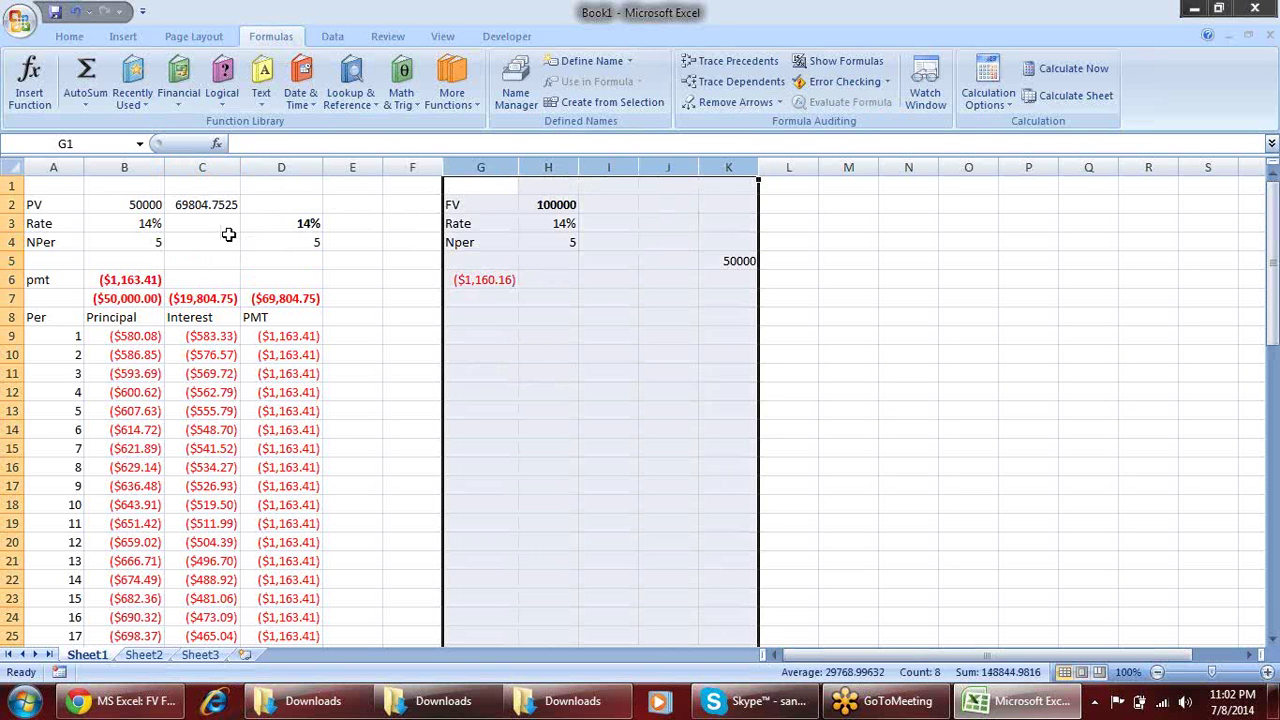
left_click(523, 283)
left_click_drag(470, 167, 737, 177)
left_click(568, 206)
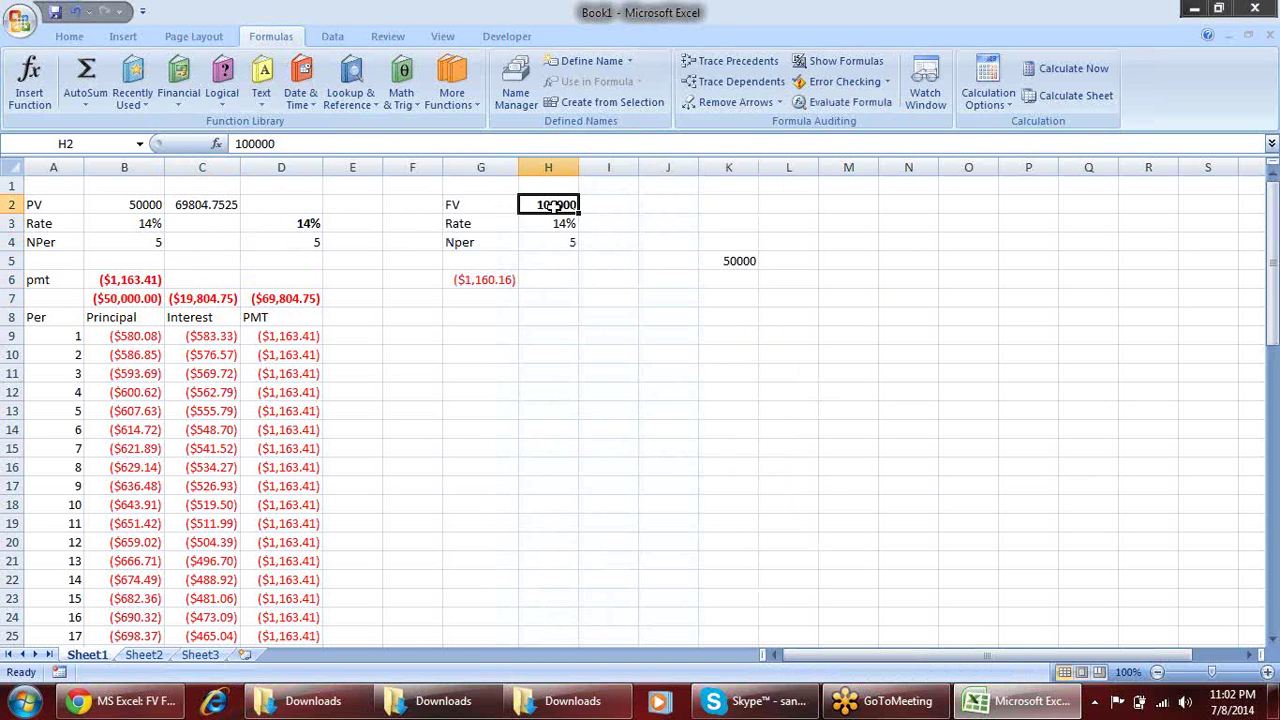
left_click_drag(572, 222, 560, 262)
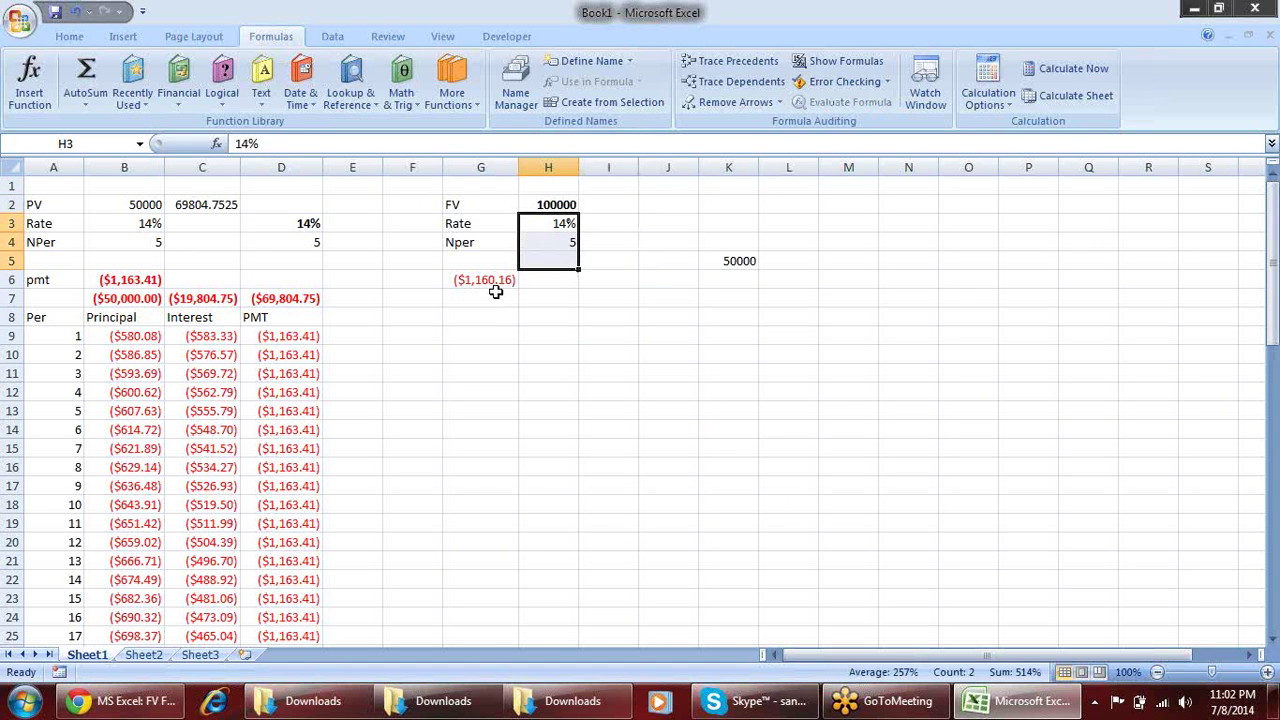
left_click(603, 272)
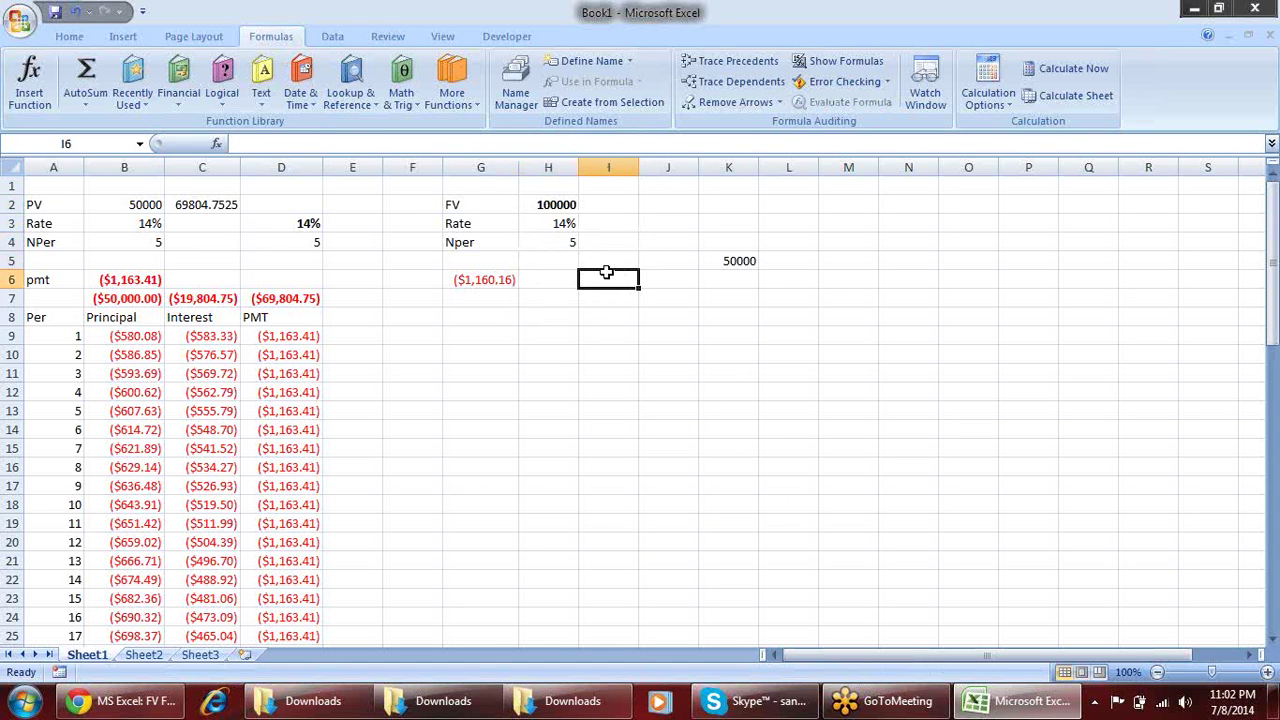
left_click(494, 279)
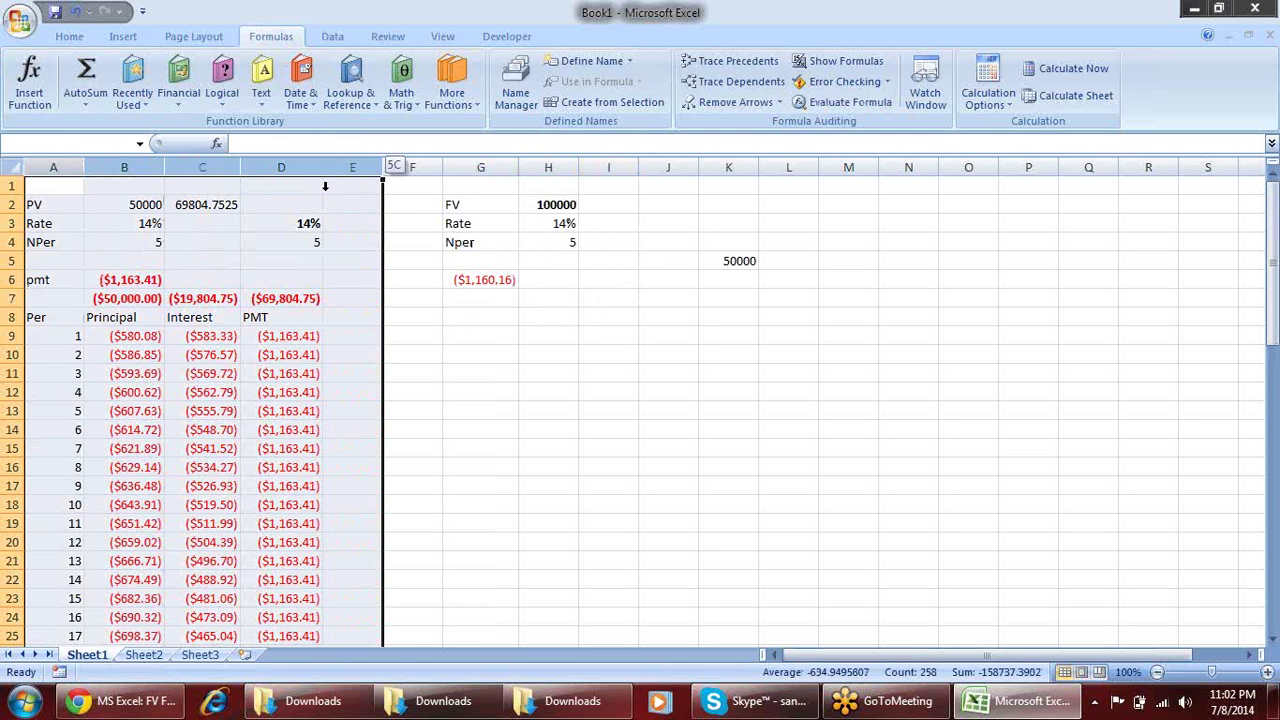
left_click_drag(75, 160, 310, 185)
left_click(450, 371)
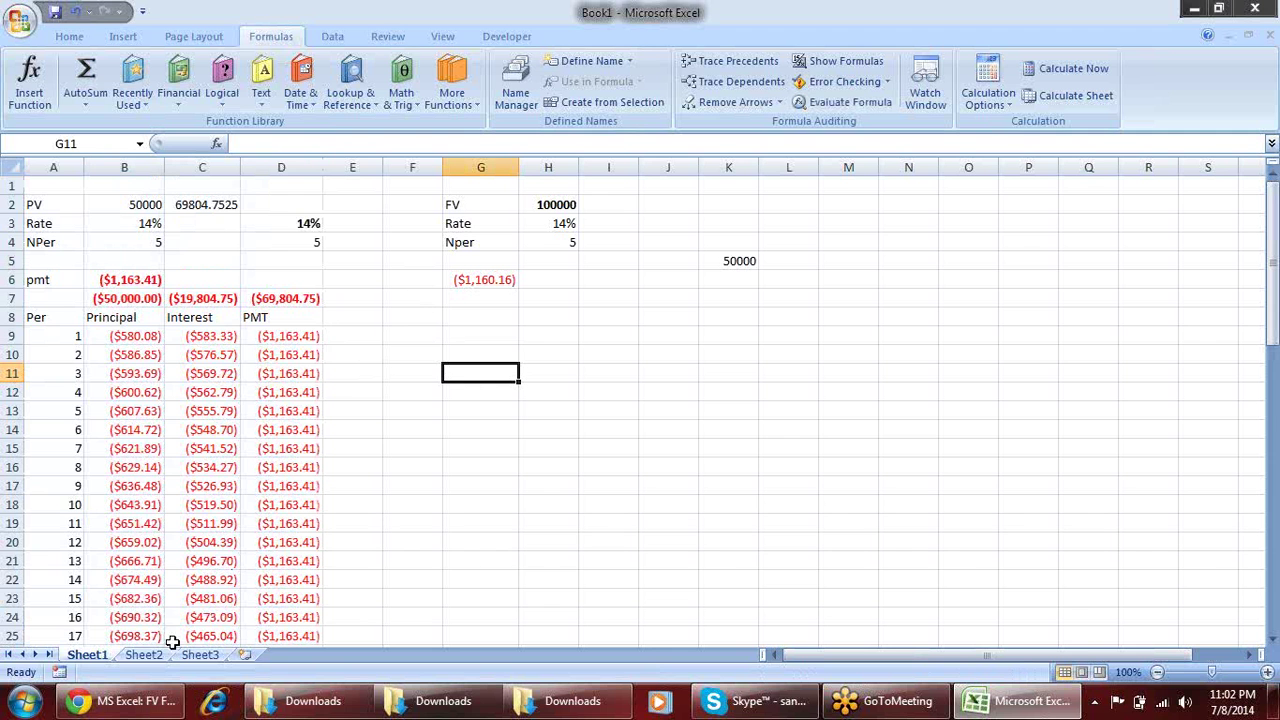
left_click(144, 655)
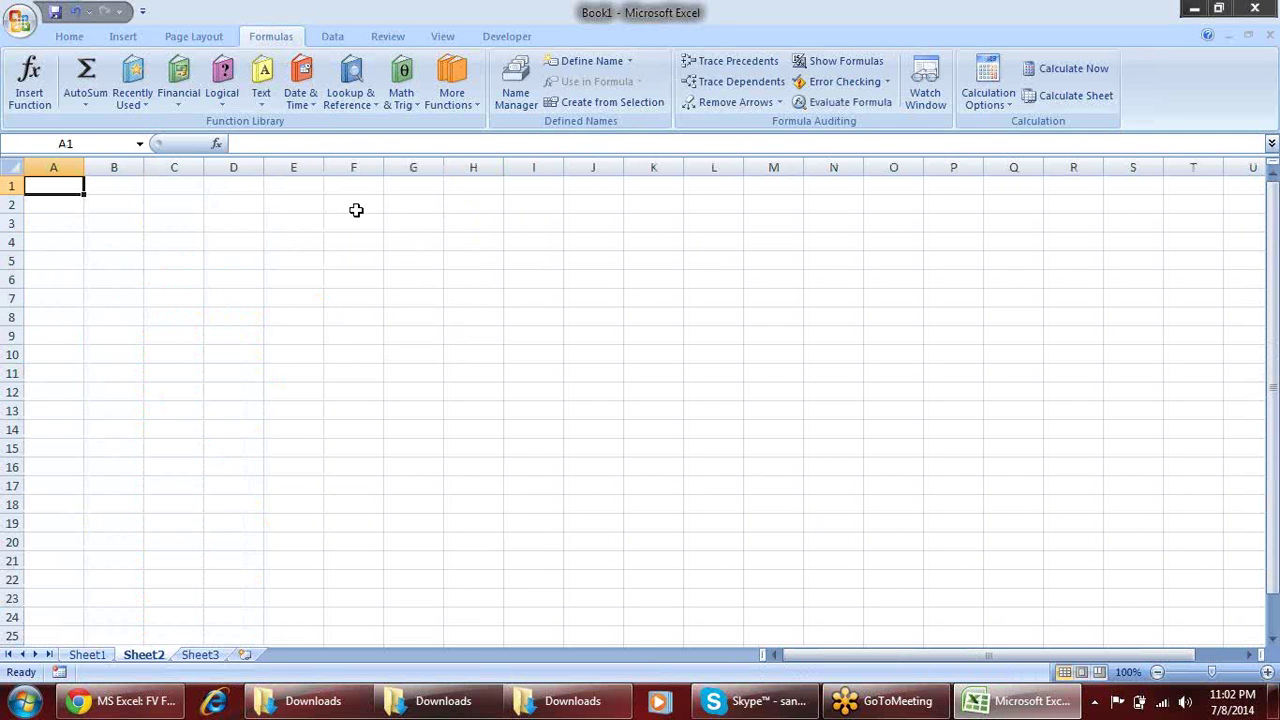
left_click(178, 98)
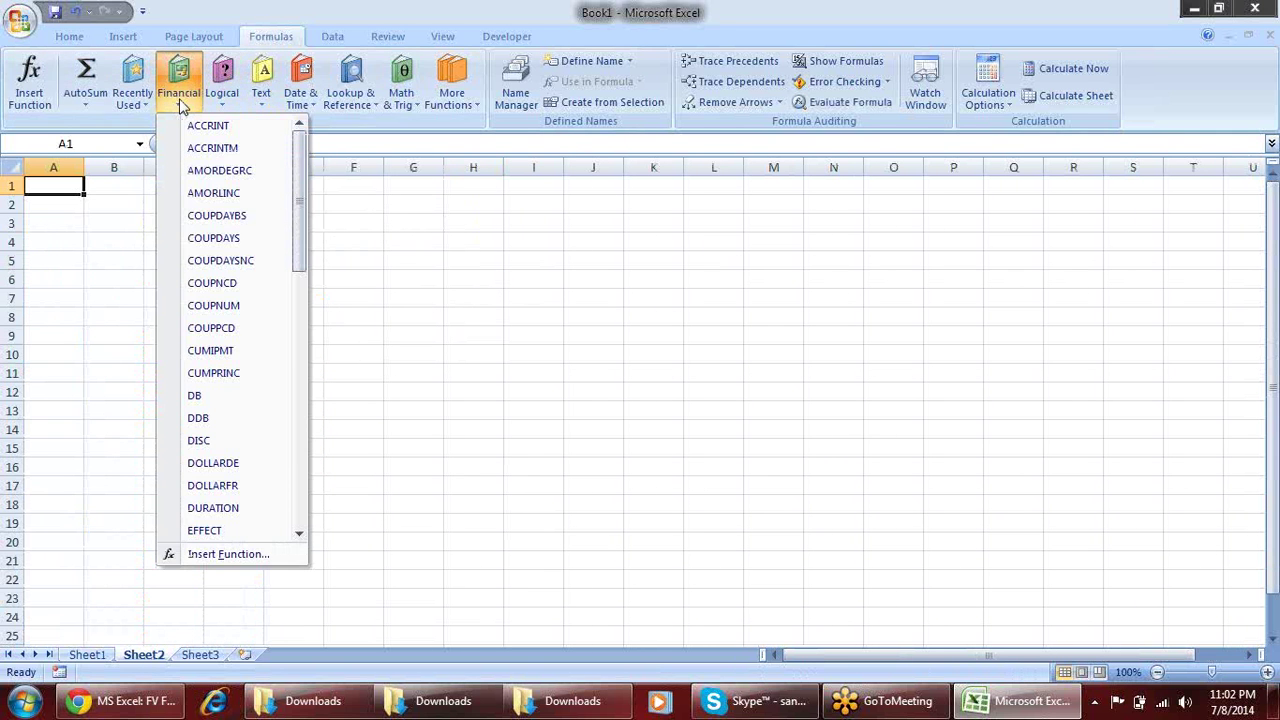
left_click(223, 98)
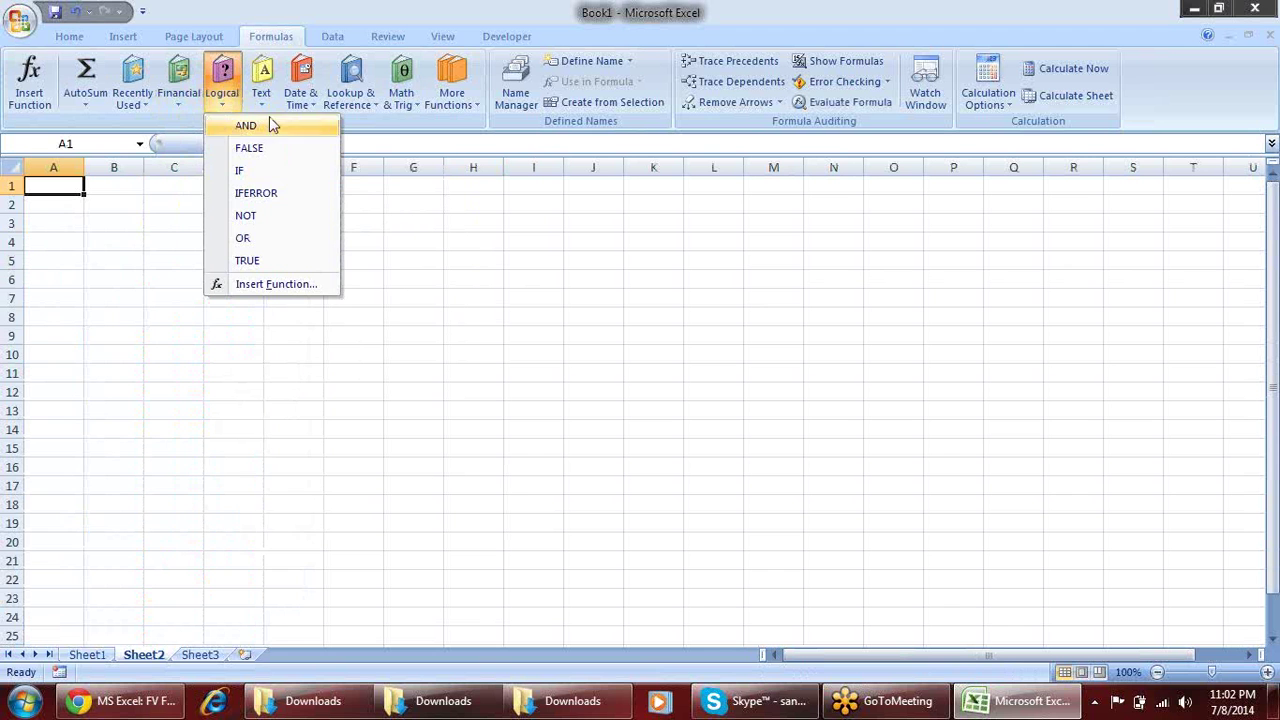
left_click(263, 98)
left_click(450, 209)
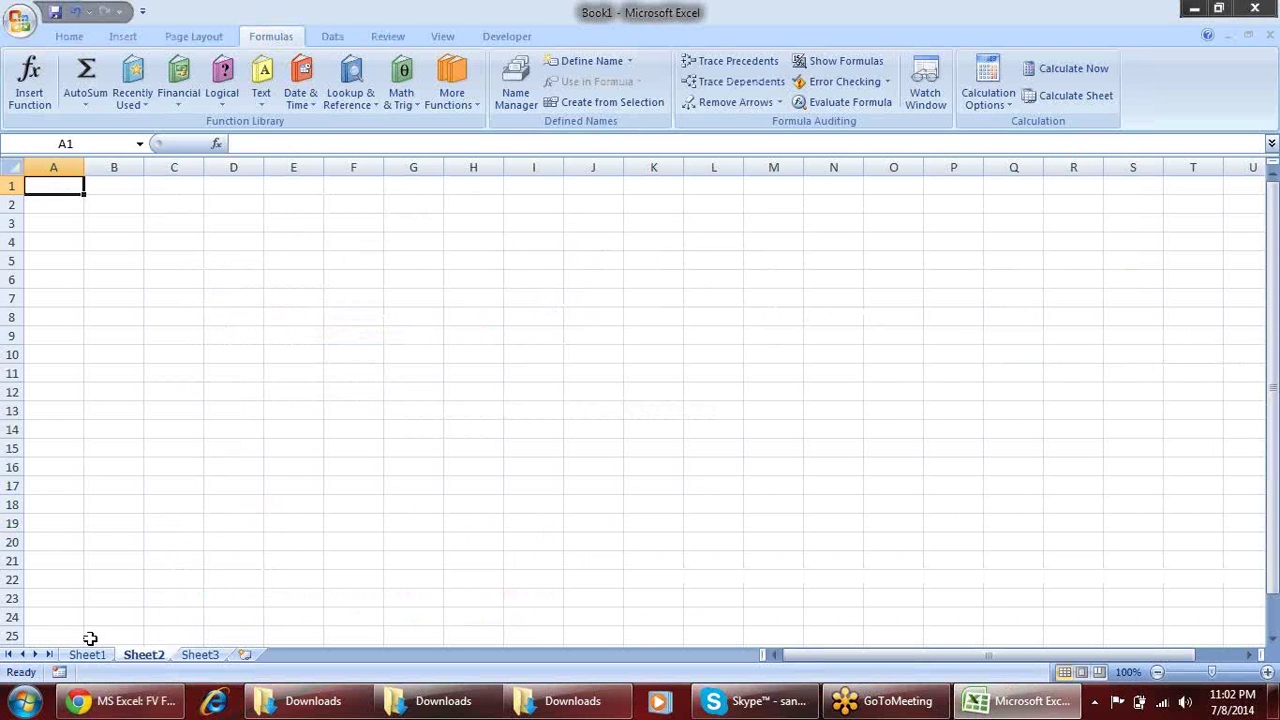
left_click(87, 654)
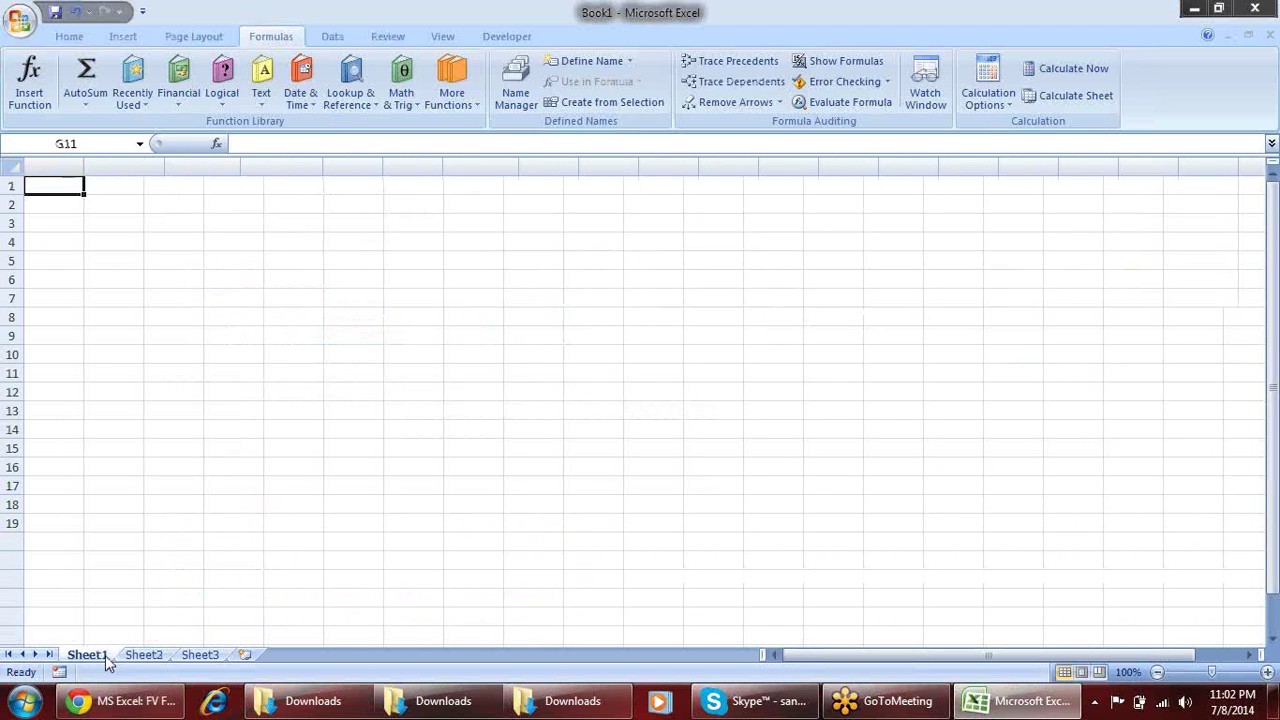
left_click(331, 374)
left_click(314, 340)
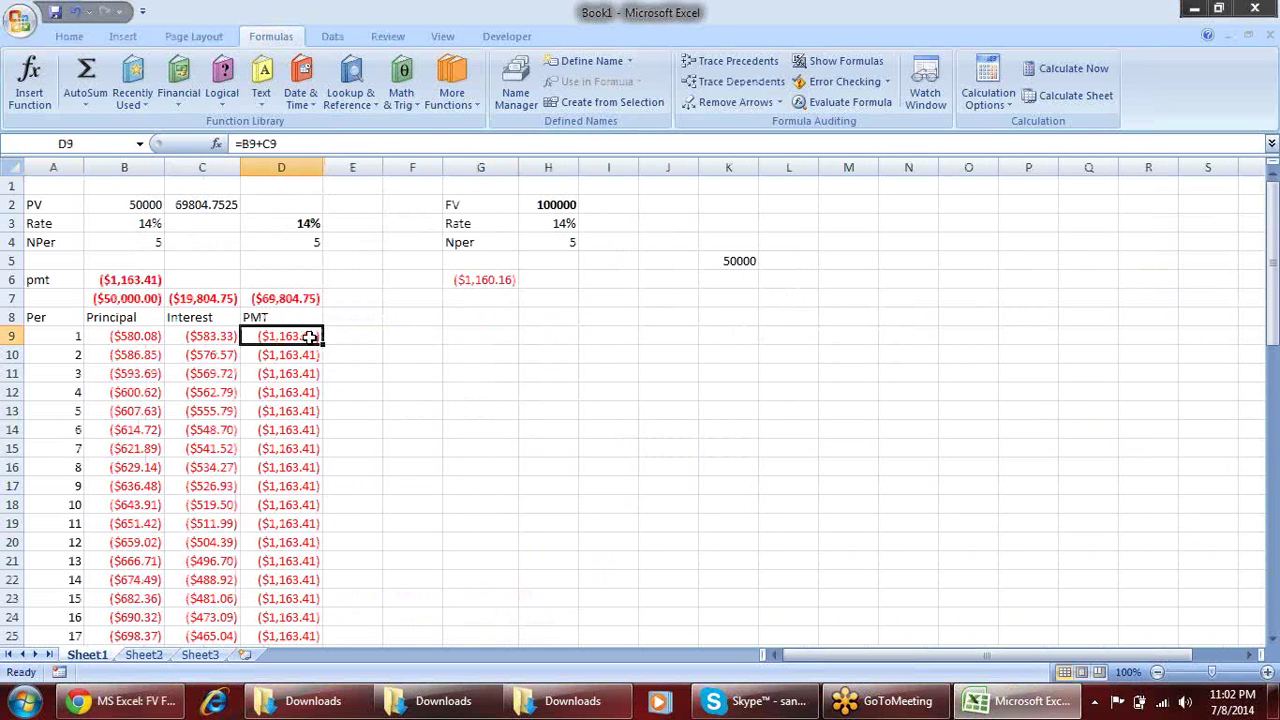
left_click(215, 362)
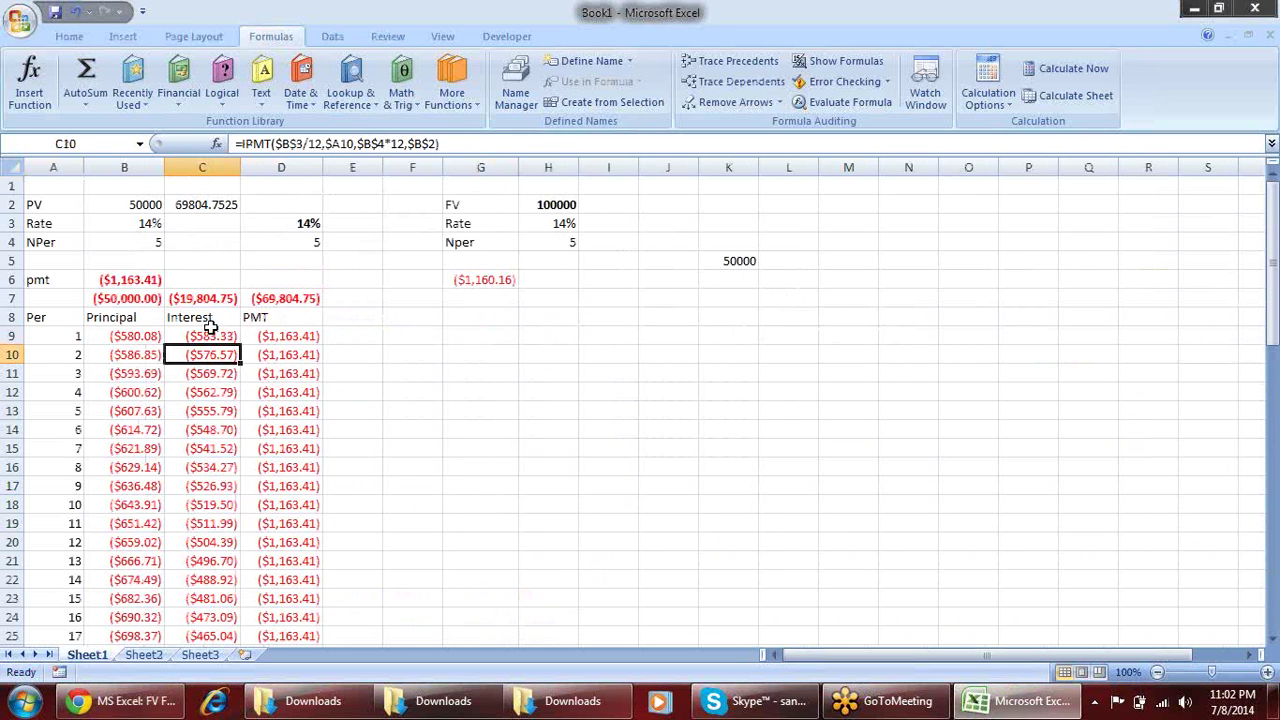
left_click(308, 228)
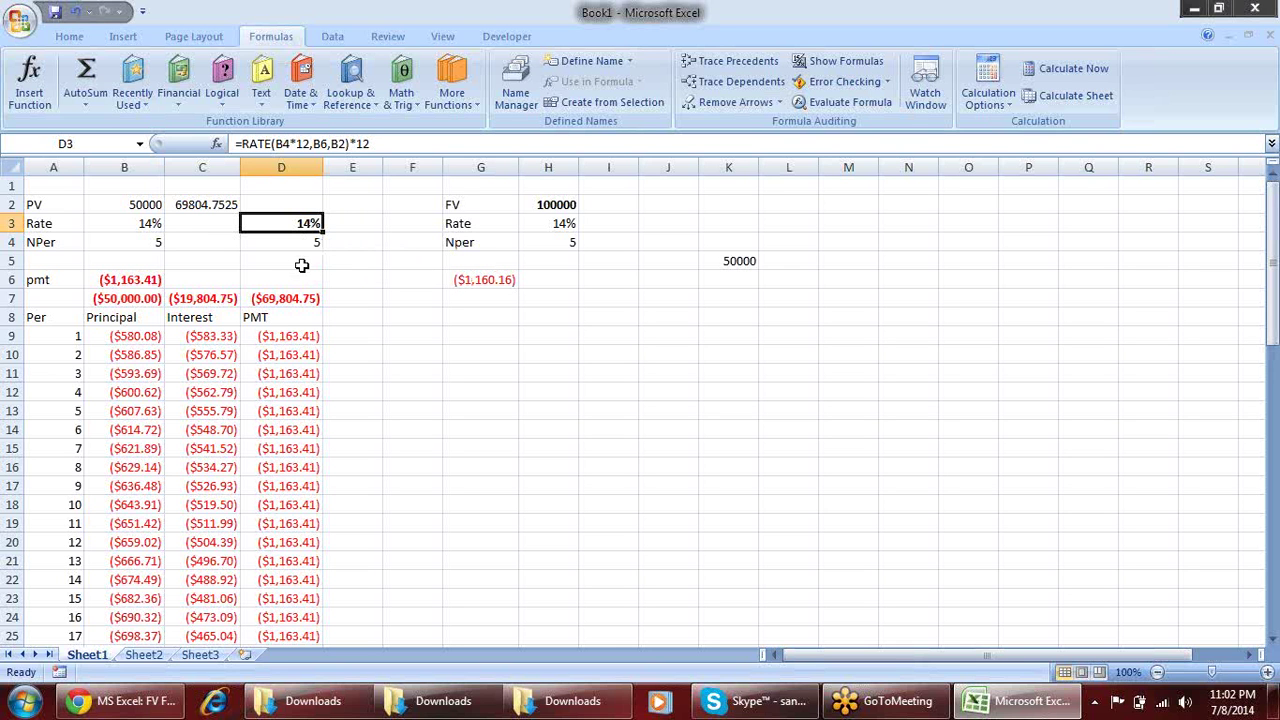
mouse_move(301, 262)
left_mouse_down()
mouse_move(56, 200)
mouse_move(264, 249)
left_mouse_up()
left_click(312, 350)
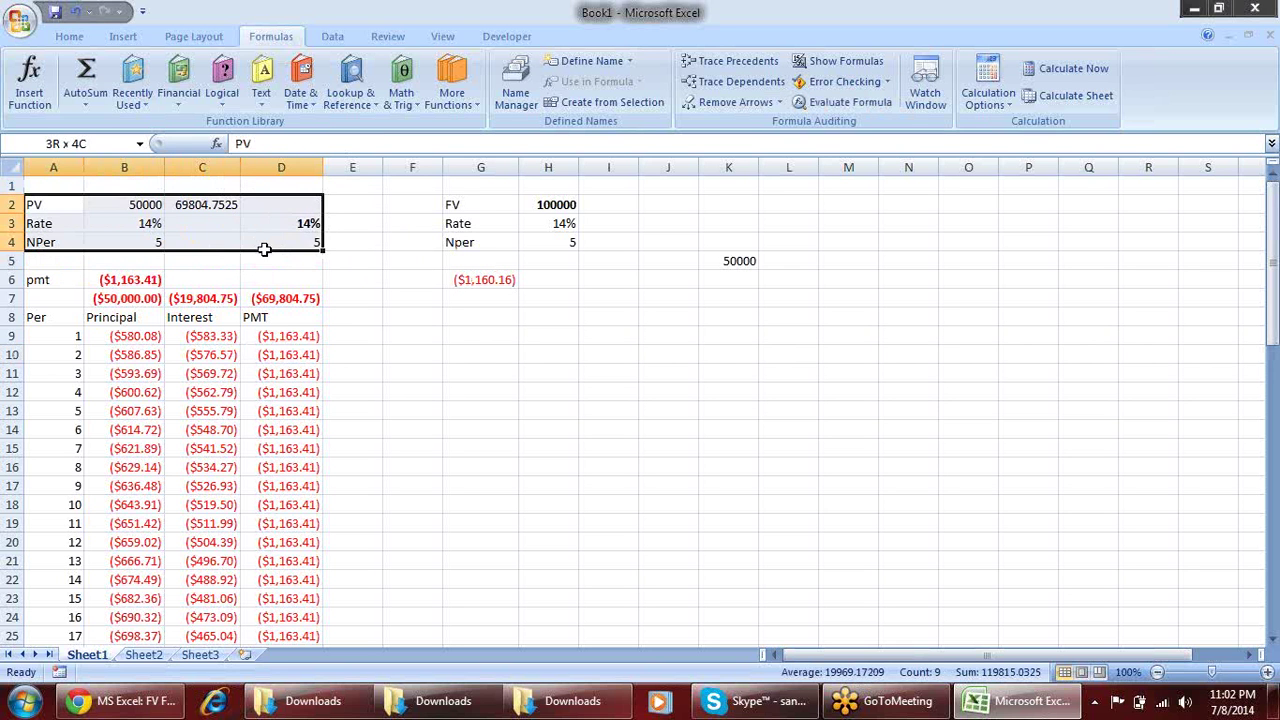
left_click(362, 370)
left_click(304, 337)
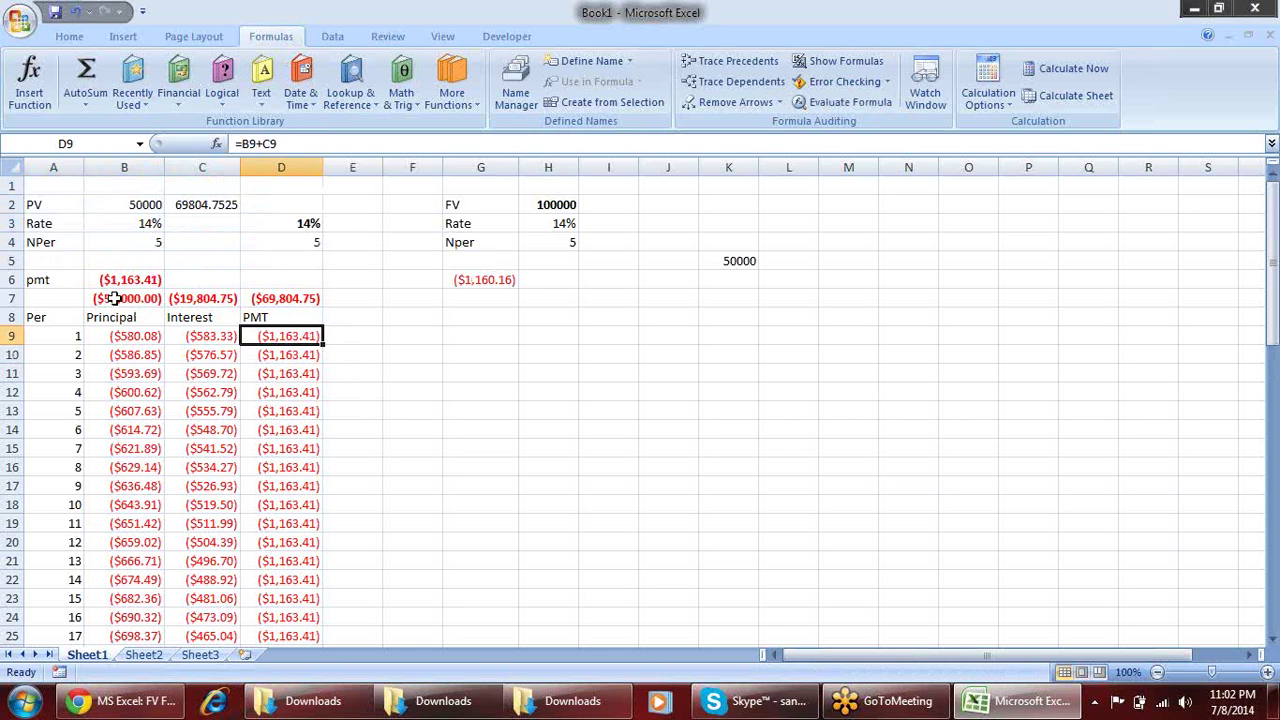
left_click_drag(45, 279, 275, 503)
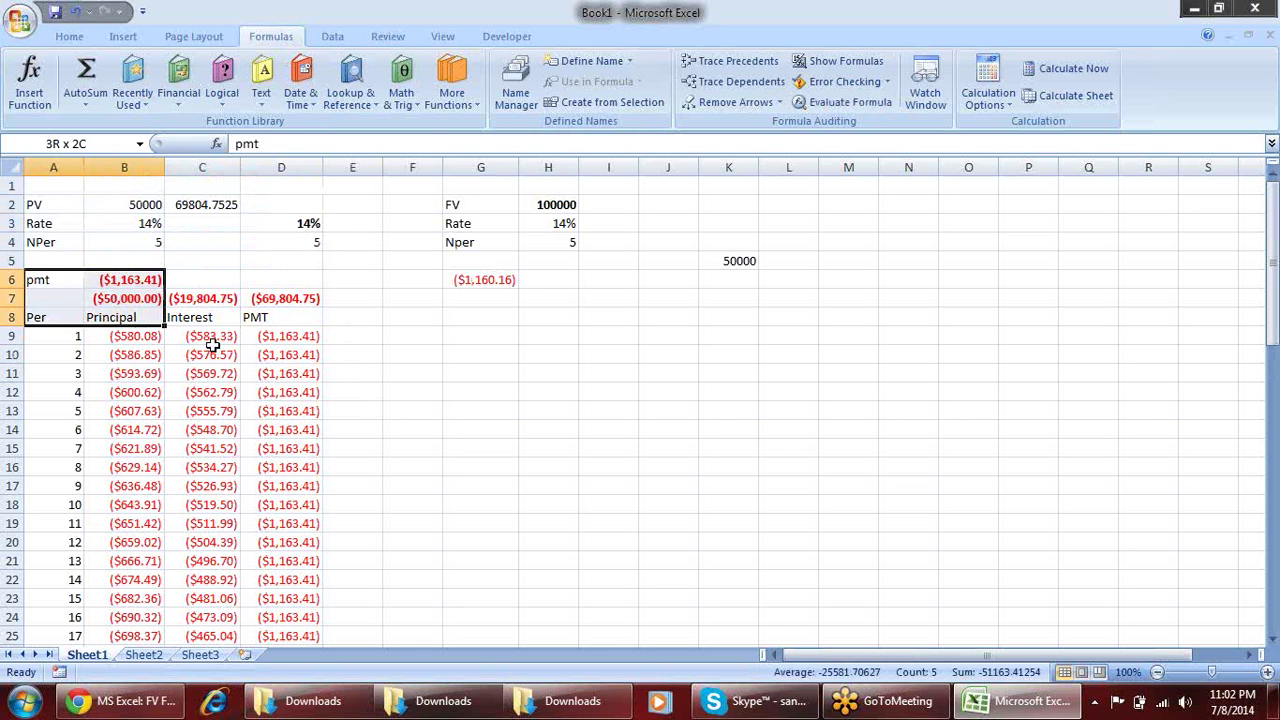
left_click(225, 397)
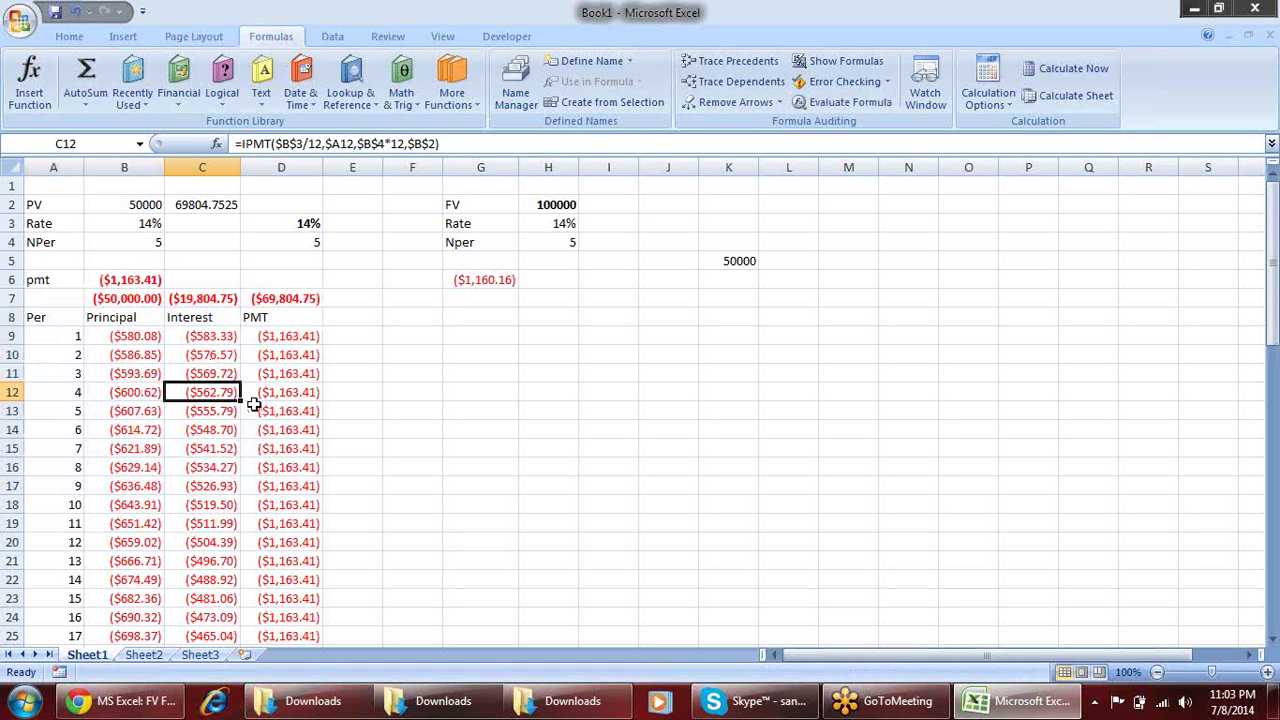
left_click(220, 332)
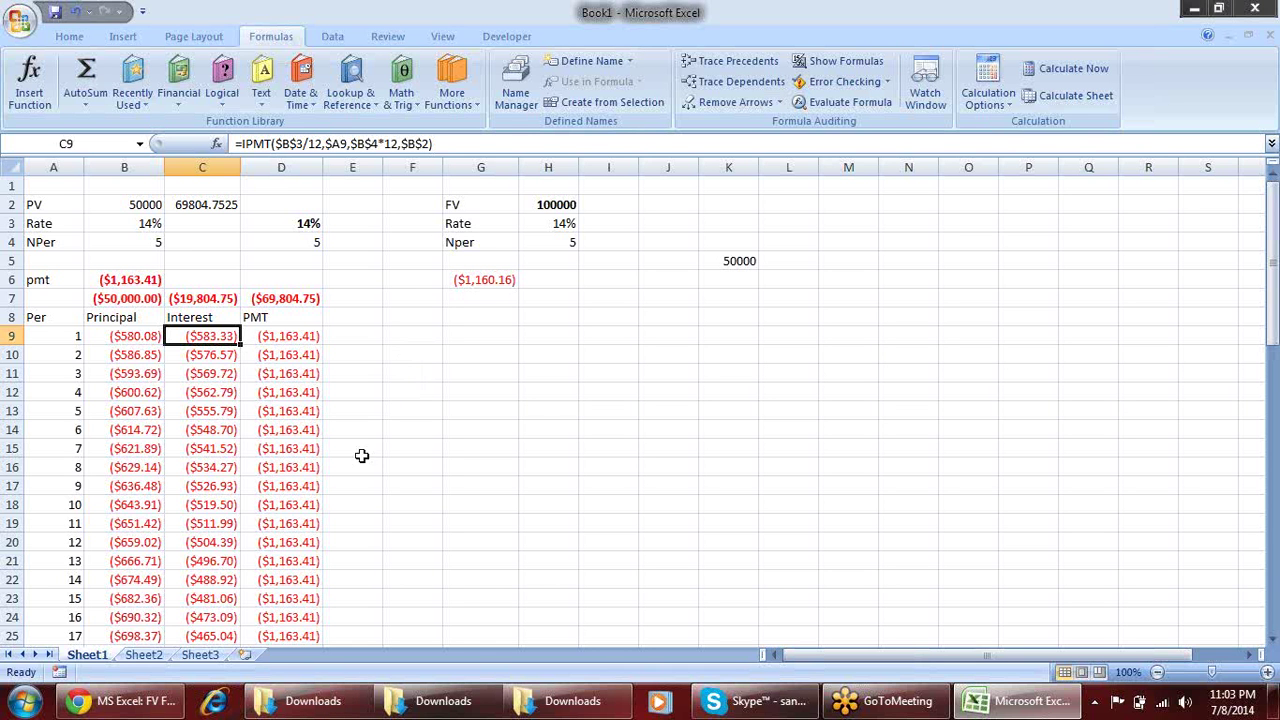
scroll(291, 290, "down", 5)
scroll(291, 298, "down", 4)
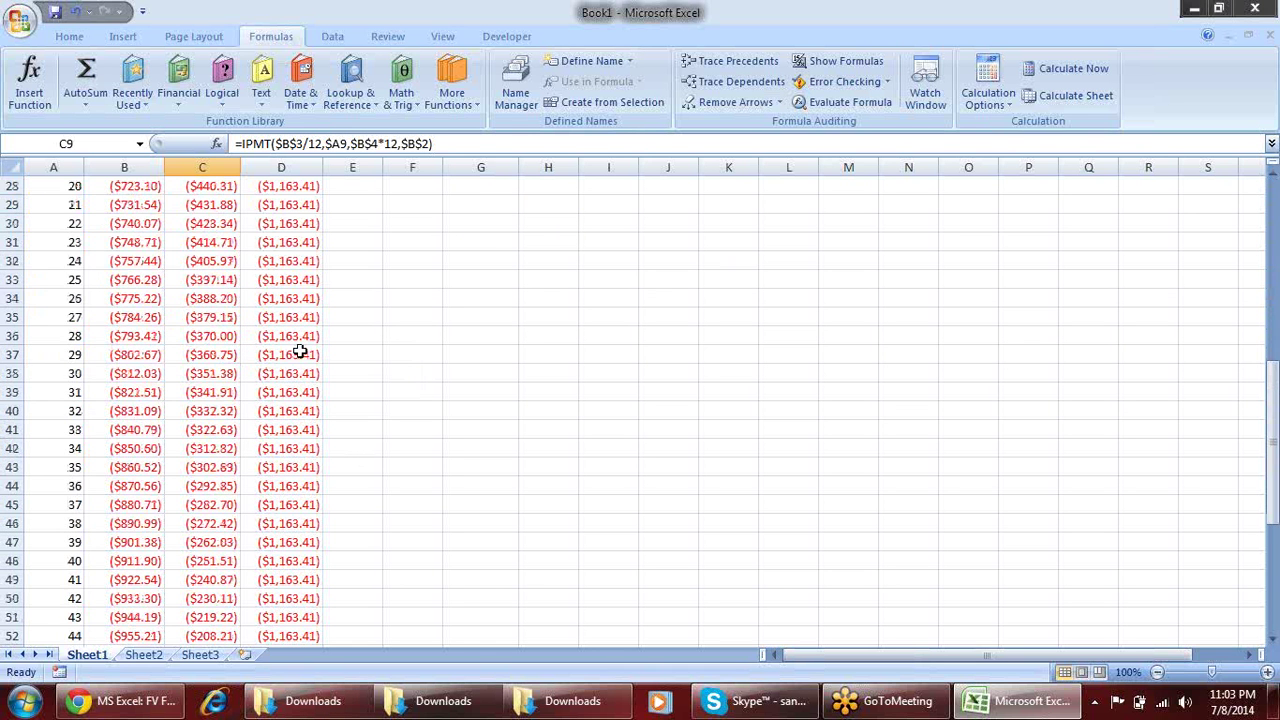
scroll(337, 346, "up", 6)
scroll(337, 346, "up", 3)
left_click(150, 222)
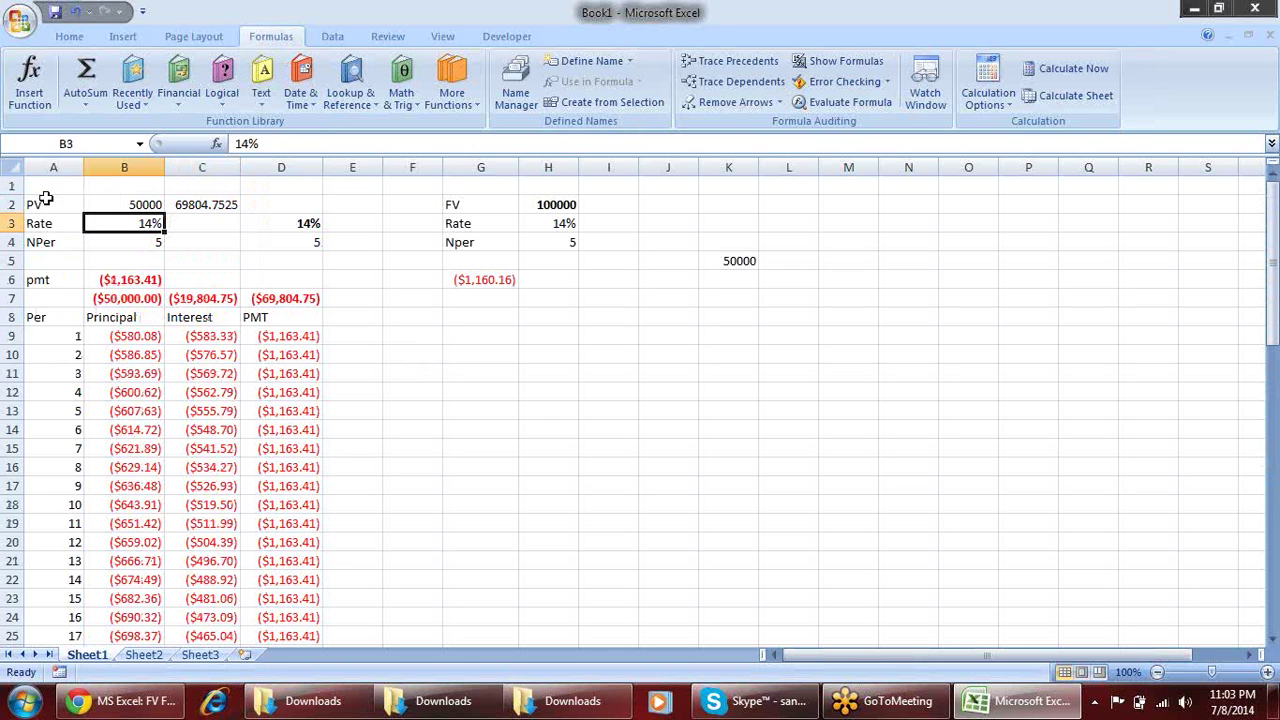
left_click_drag(45, 200, 297, 298)
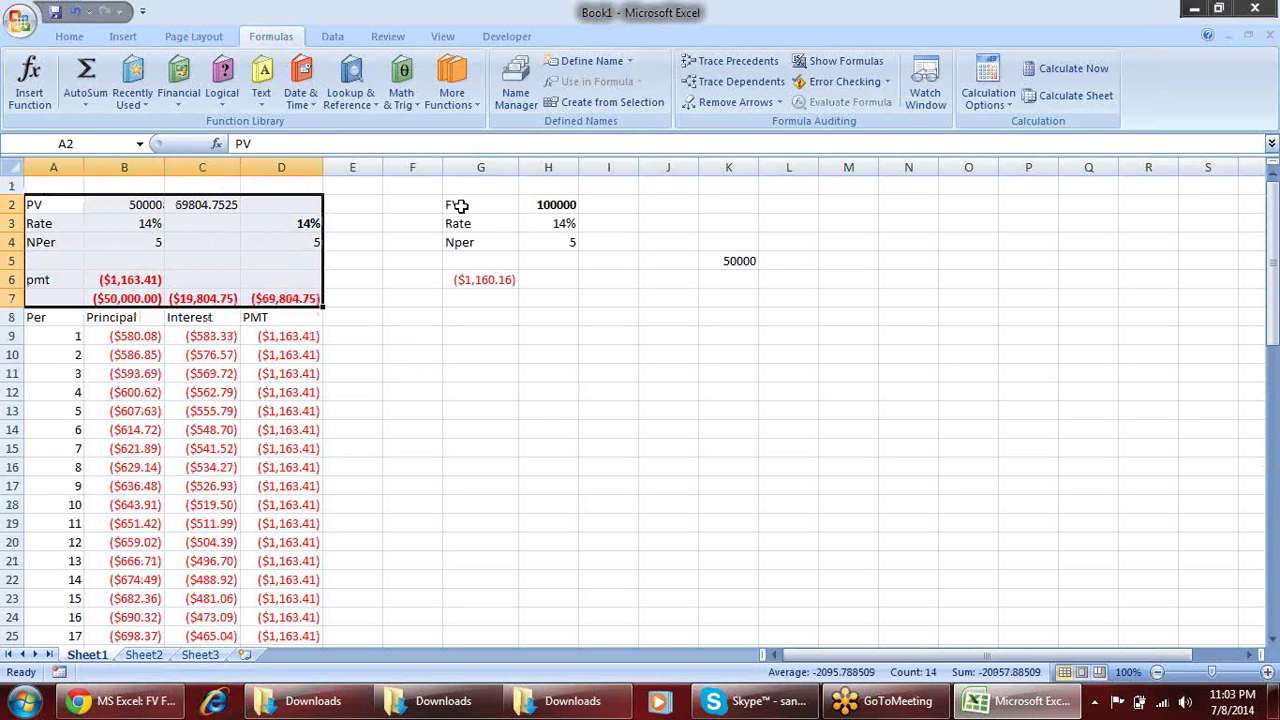
left_click(403, 386)
left_click(306, 336)
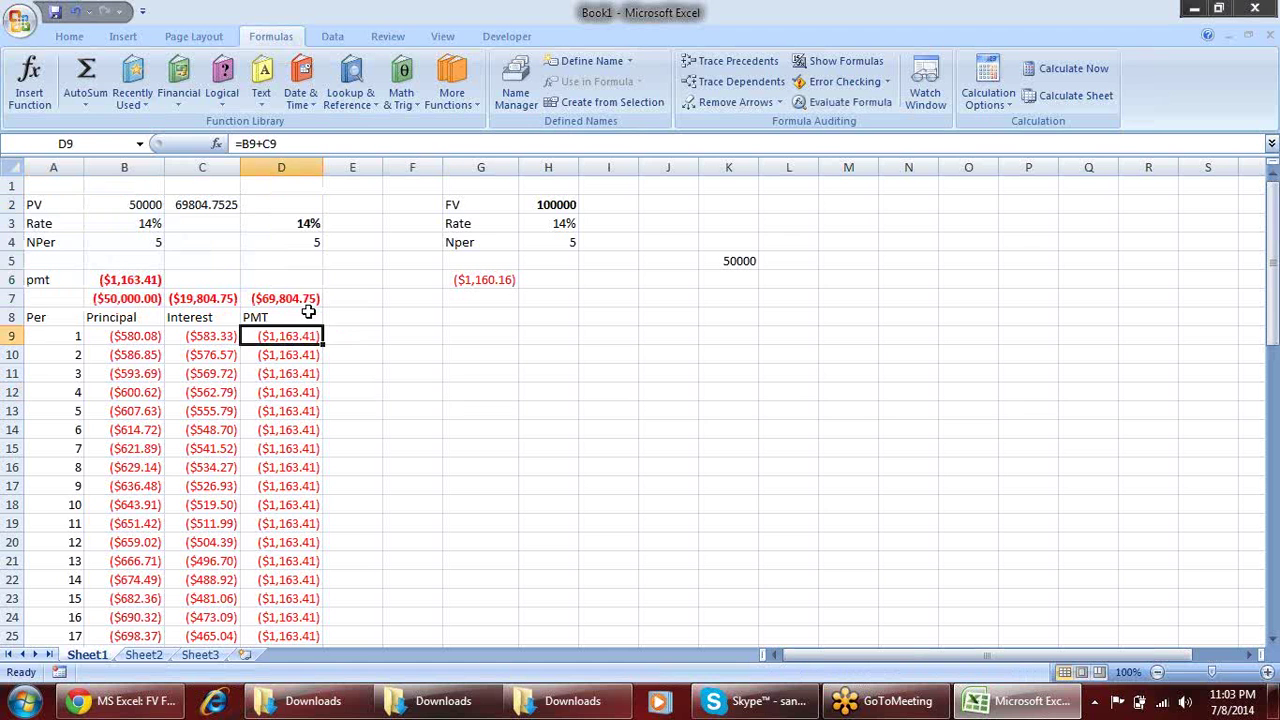
left_click(305, 298)
left_click(212, 296)
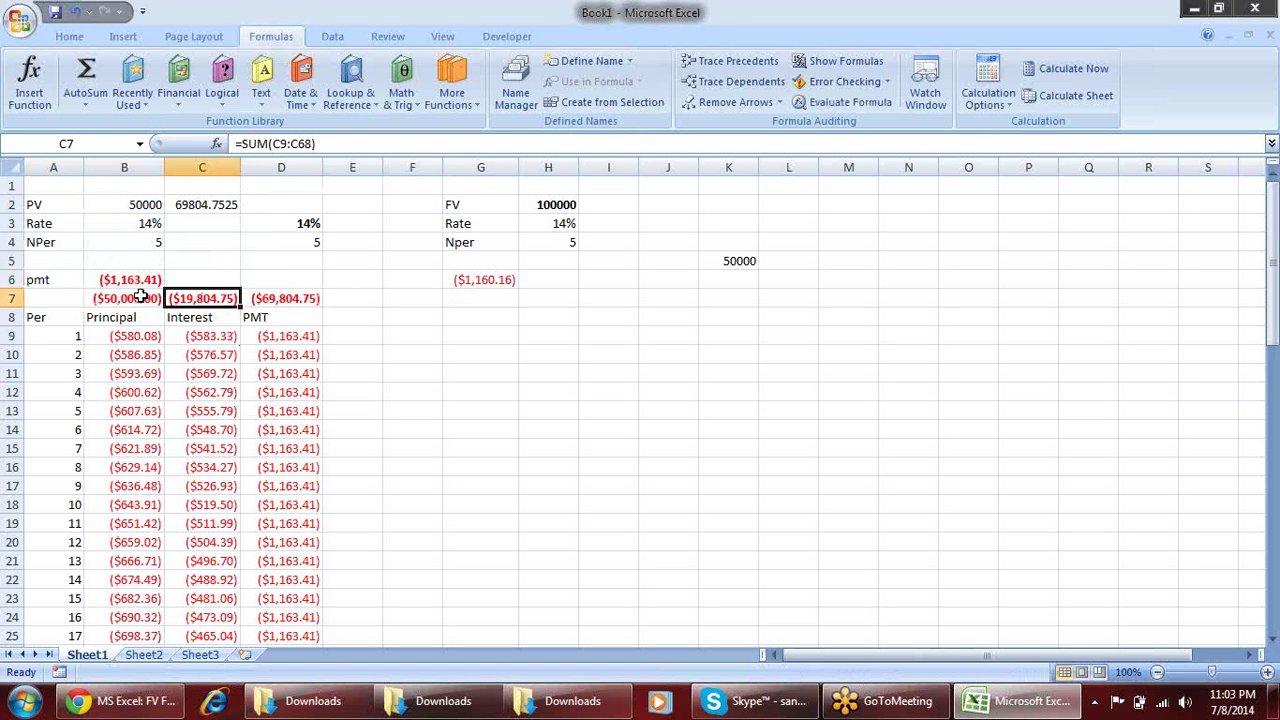
left_click(145, 296)
left_click(143, 281)
mouse_move(140, 281)
left_mouse_down()
mouse_move(268, 318)
mouse_move(272, 340)
mouse_move(138, 281)
left_mouse_up()
left_click(268, 298)
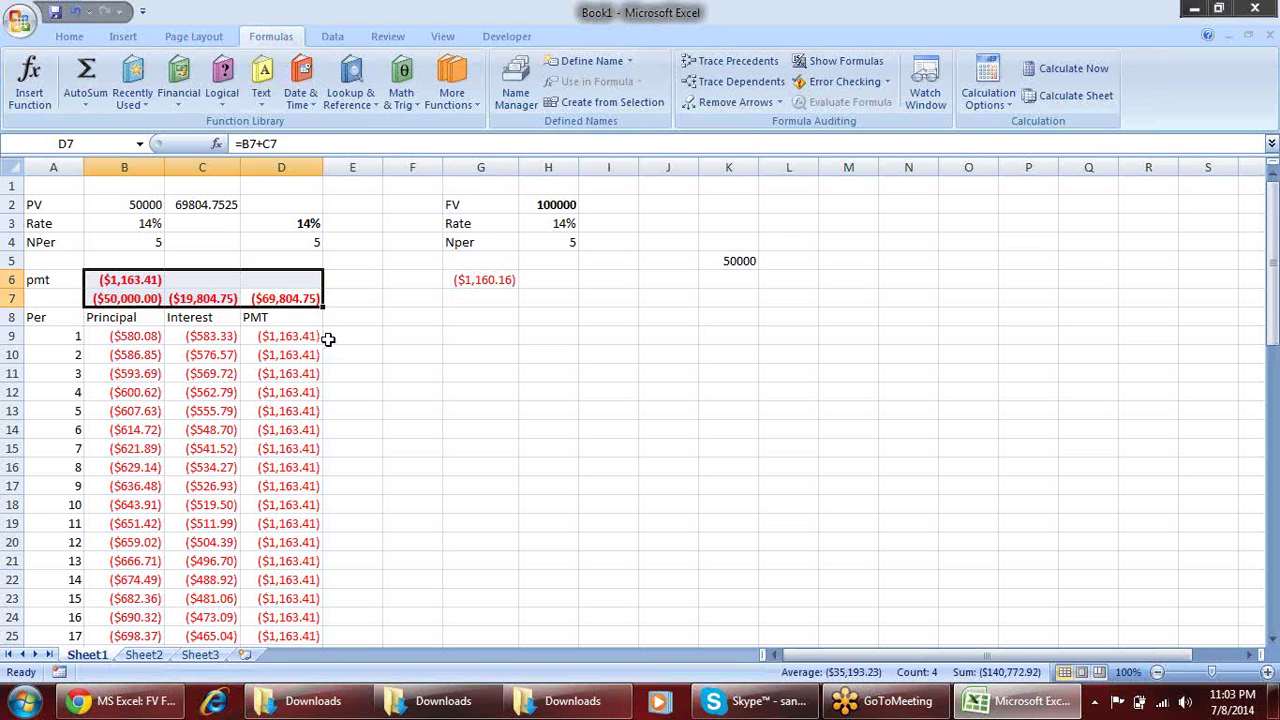
left_click(346, 311)
left_click(310, 300)
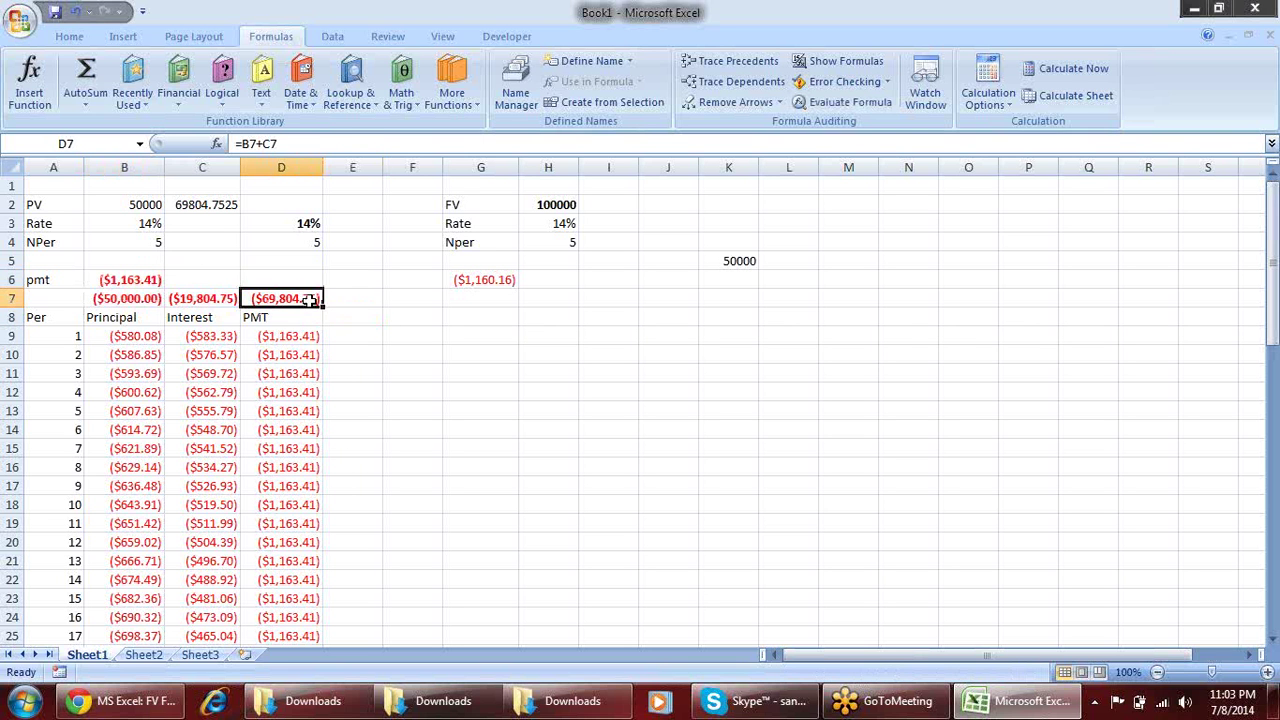
left_click_drag(310, 300, 150, 280)
left_click(371, 352)
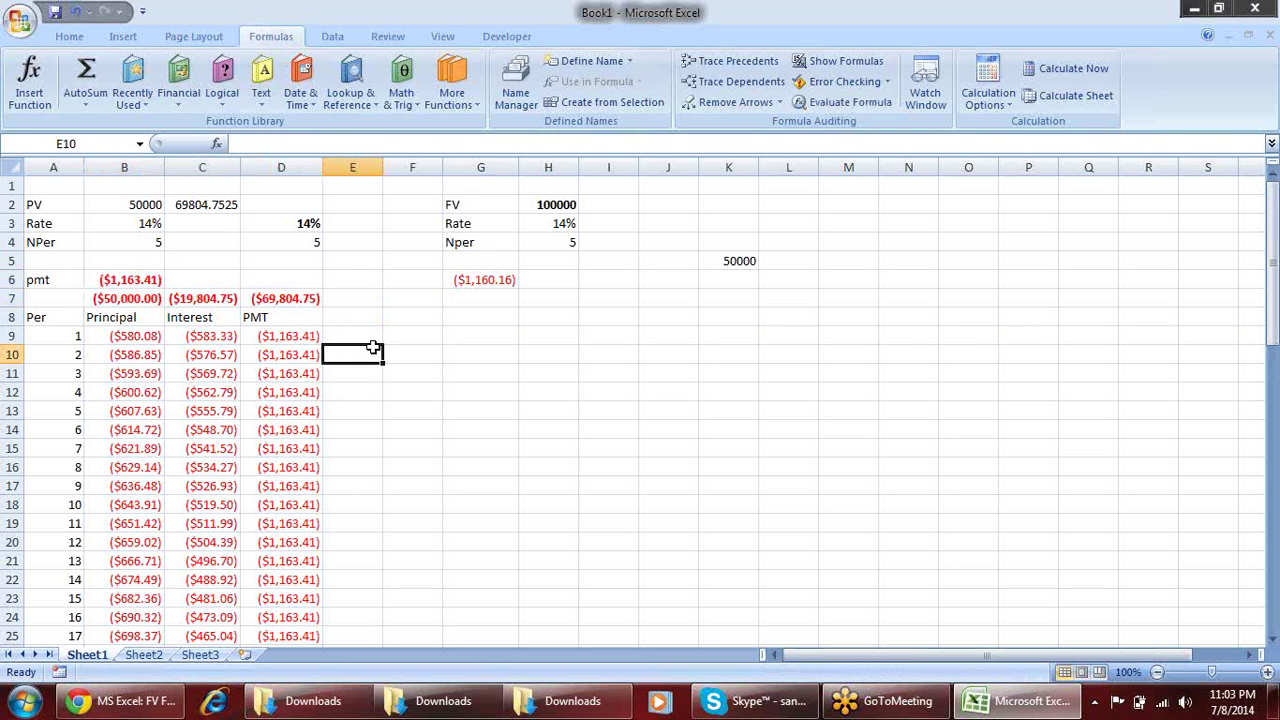
left_click(373, 313)
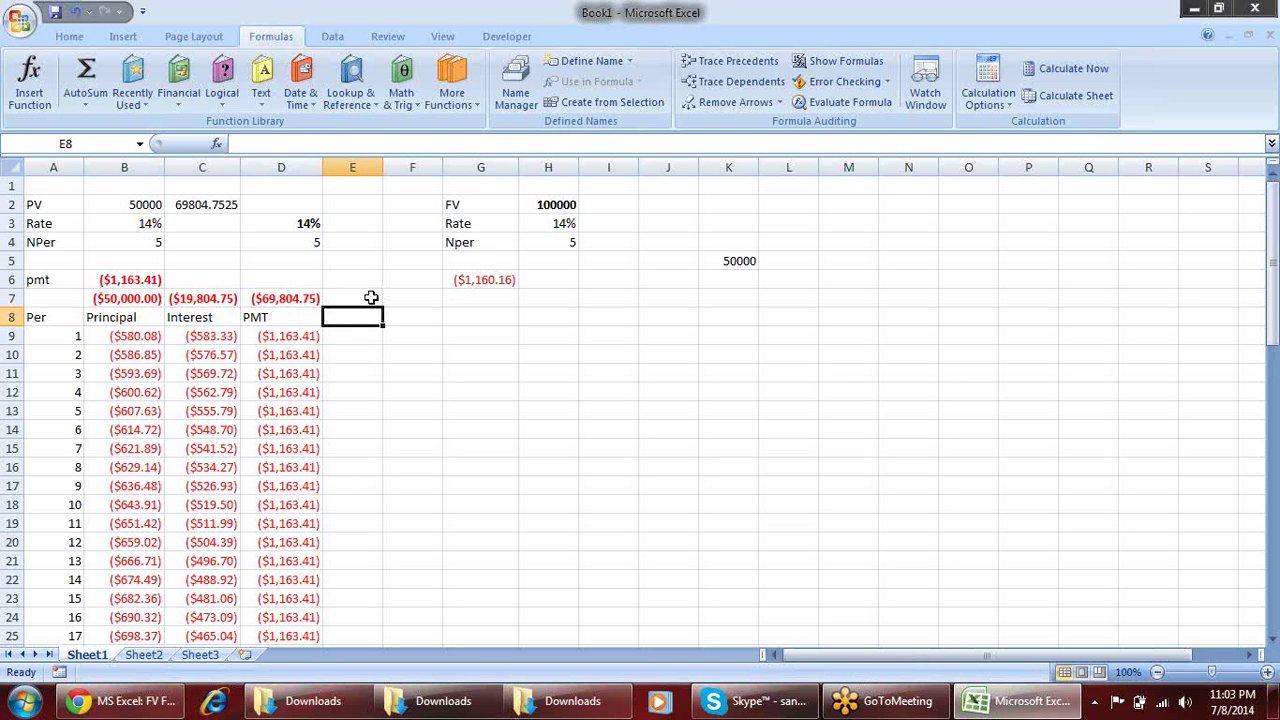
left_click(368, 297)
left_click_drag(295, 297, 152, 278)
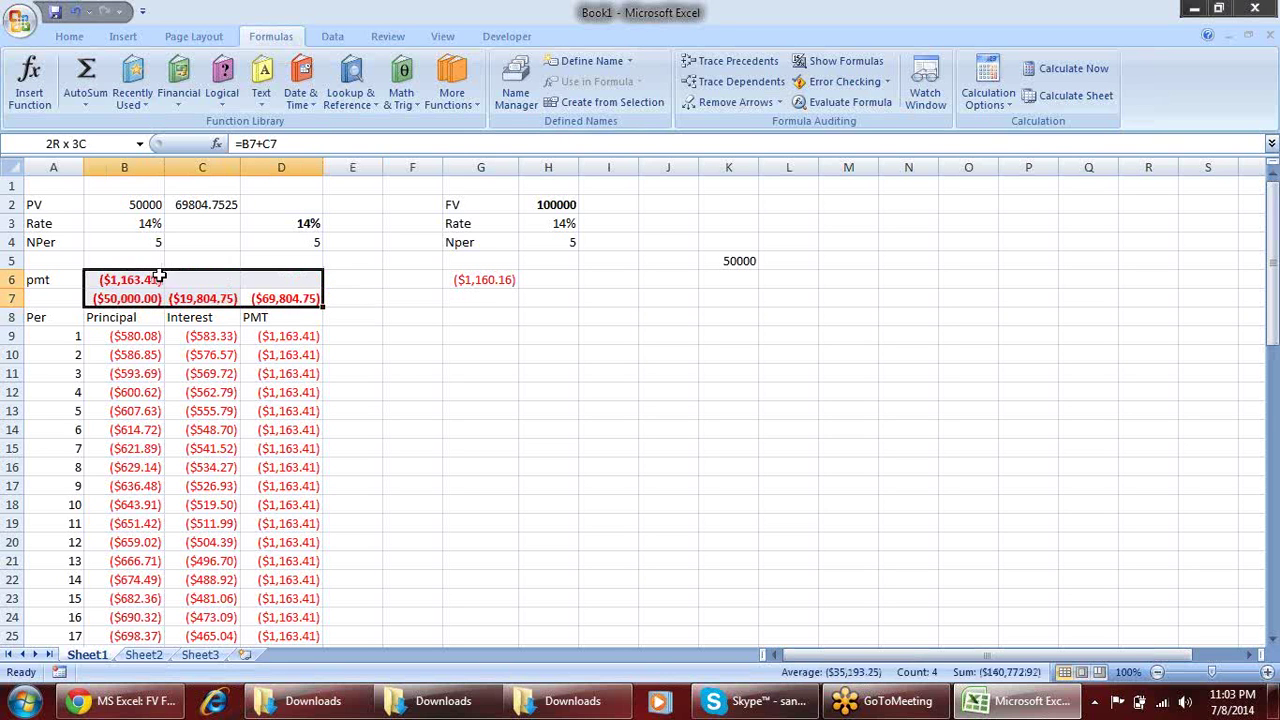
left_click(415, 355)
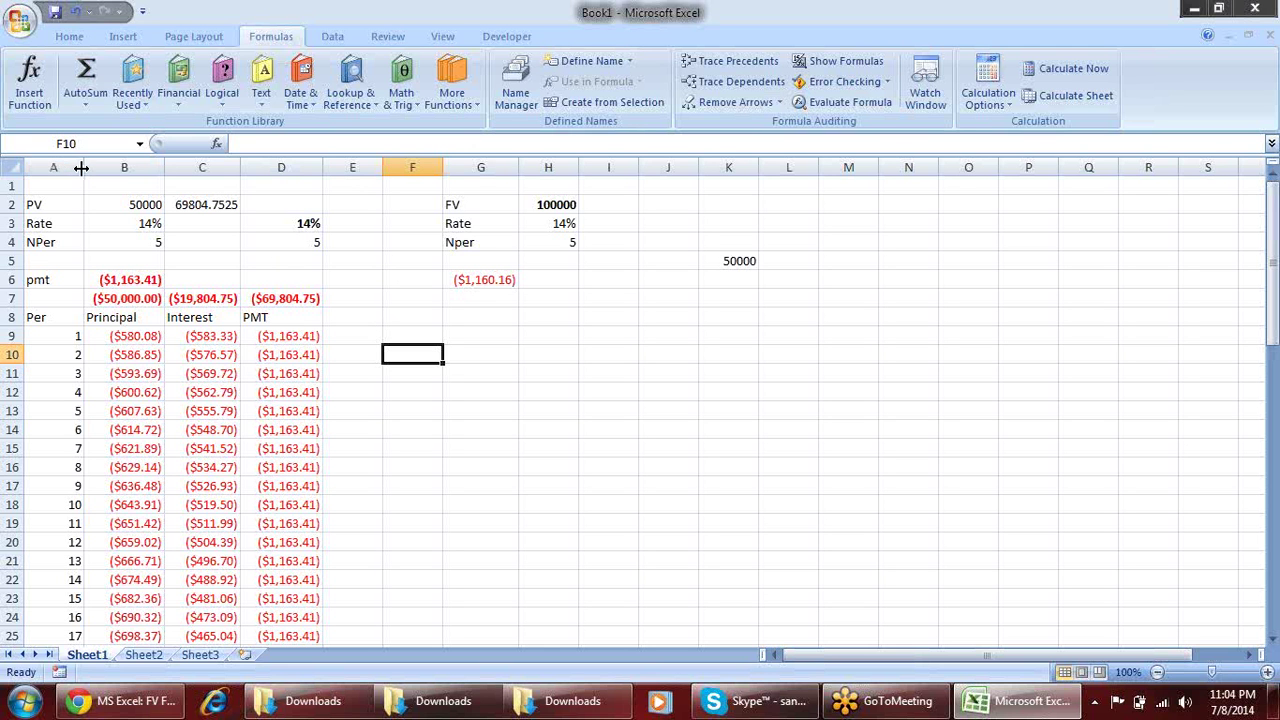
Narrow column A, then highlight the payment summary block and the FV inputs block
left_click_drag(84, 166, 60, 166)
left_click(350, 300)
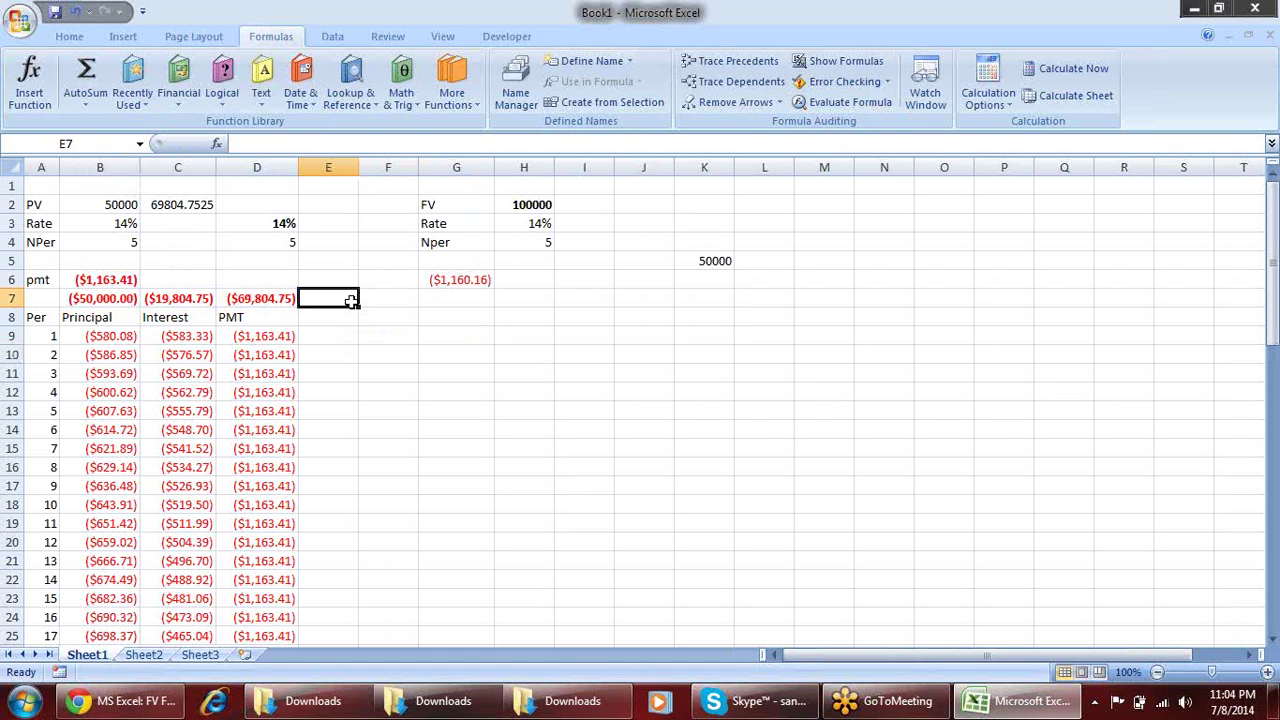
left_click_drag(282, 320, 30, 200)
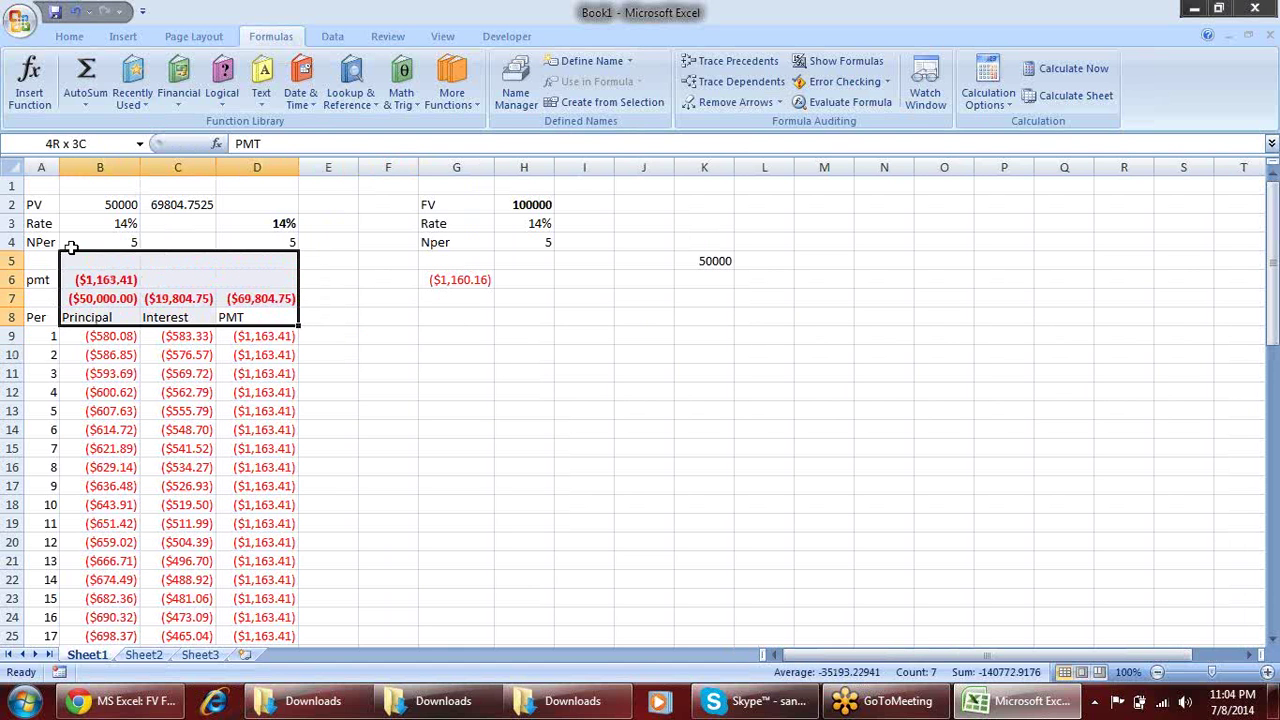
left_click(456, 376)
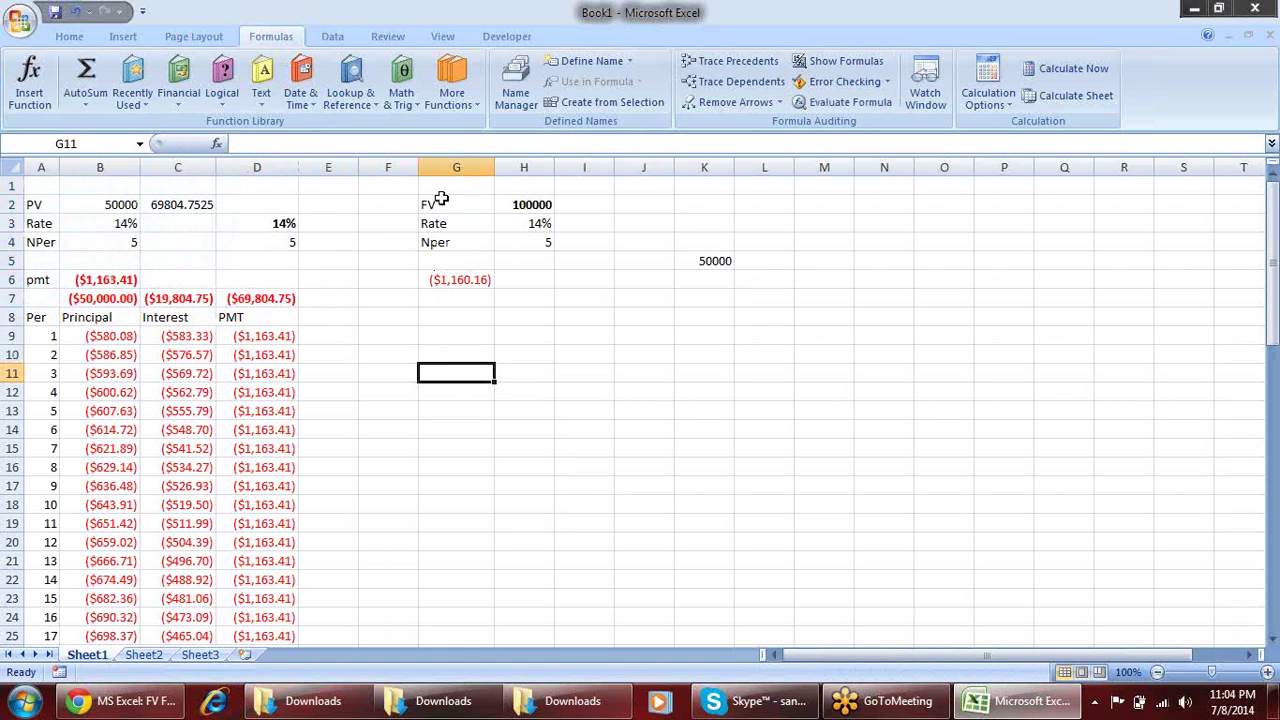
left_click_drag(443, 200, 708, 275)
left_click(688, 312)
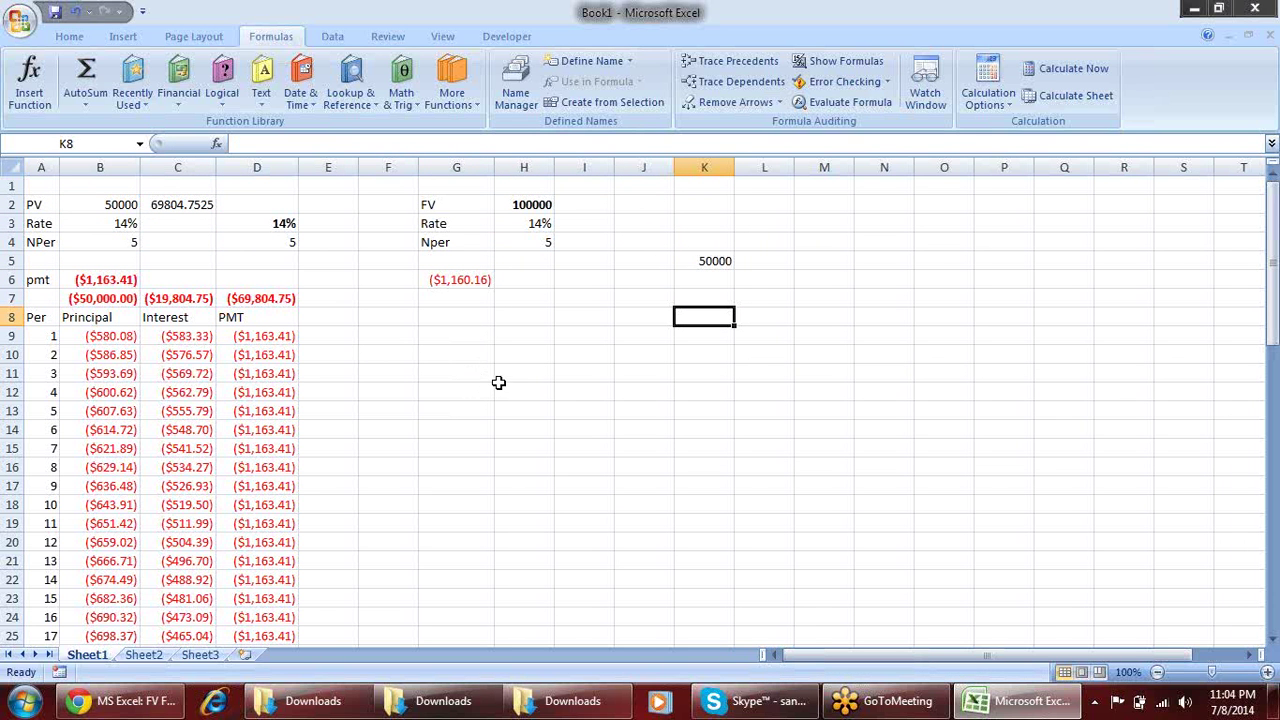
Glance at the empty Sheet2, return to Sheet1 and select the FV, Rate and Nper labels
left_click(164, 655)
left_click(98, 656)
mouse_move(428, 204)
left_mouse_down()
mouse_move(481, 261)
mouse_move(480, 281)
left_mouse_up()
Select F5 on Sheet2 and browse the Financial, Logical and Text function lists
left_click(146, 657)
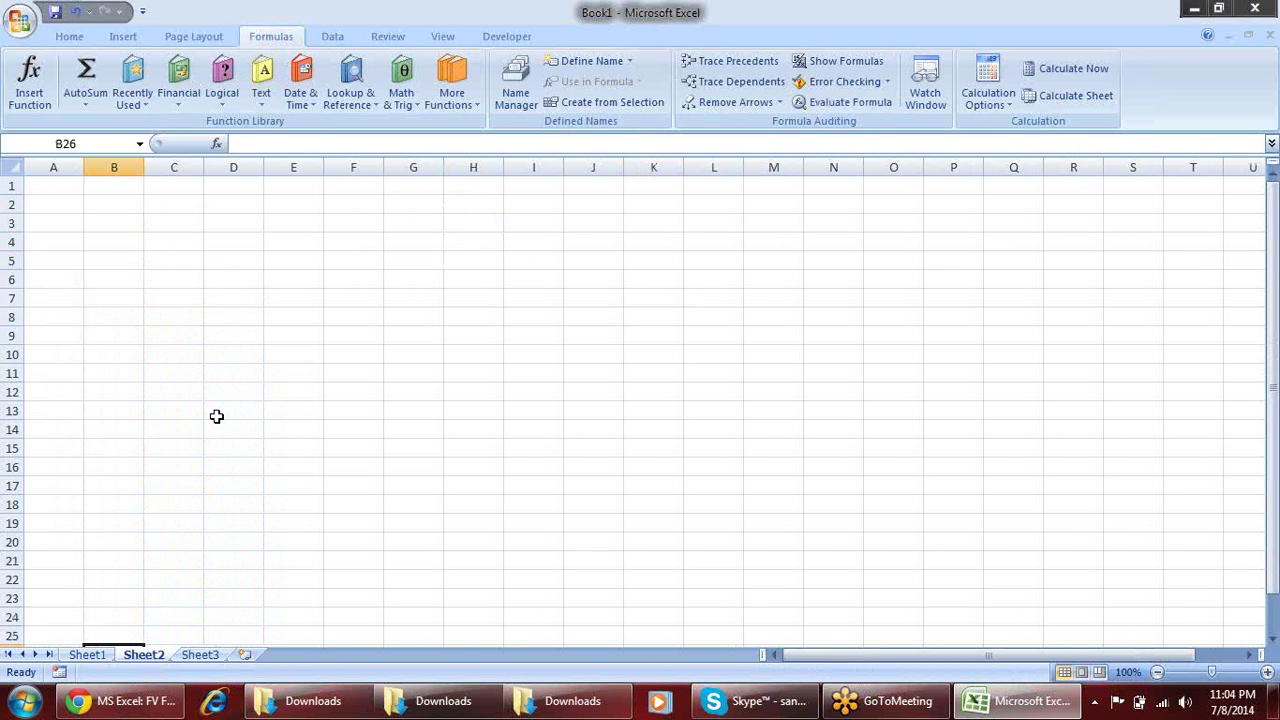
left_click(350, 259)
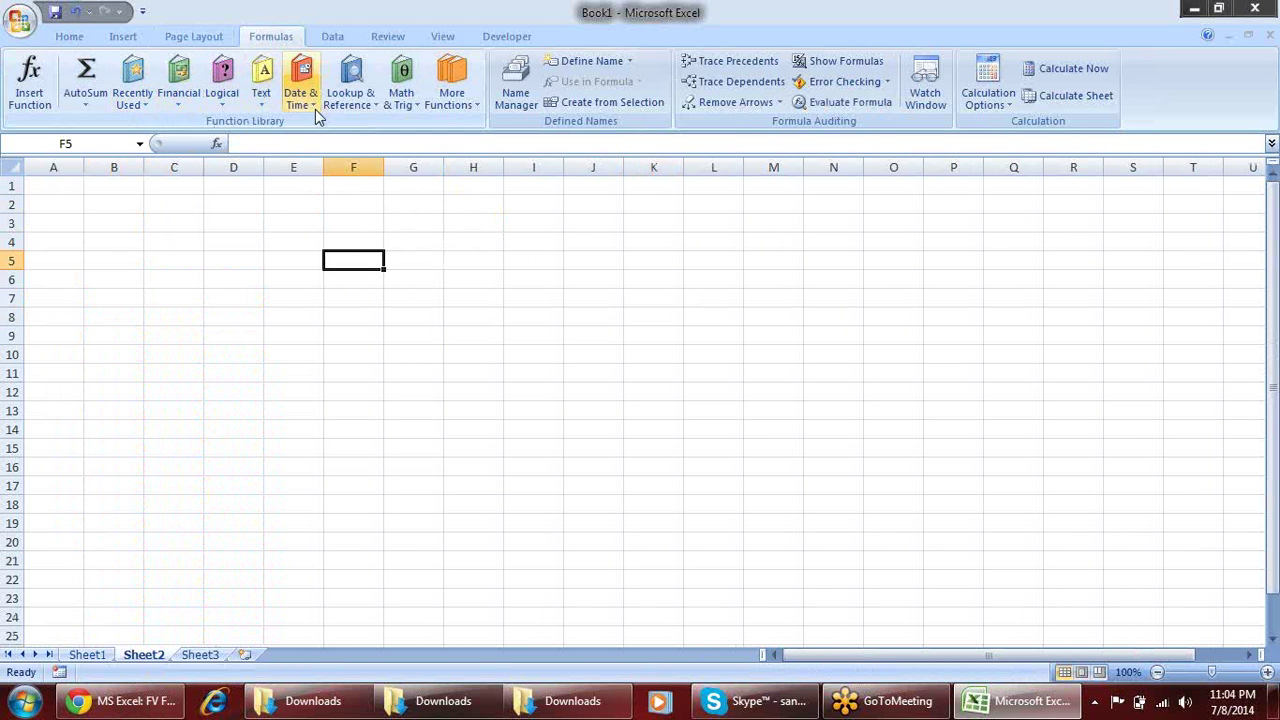
left_click(170, 106)
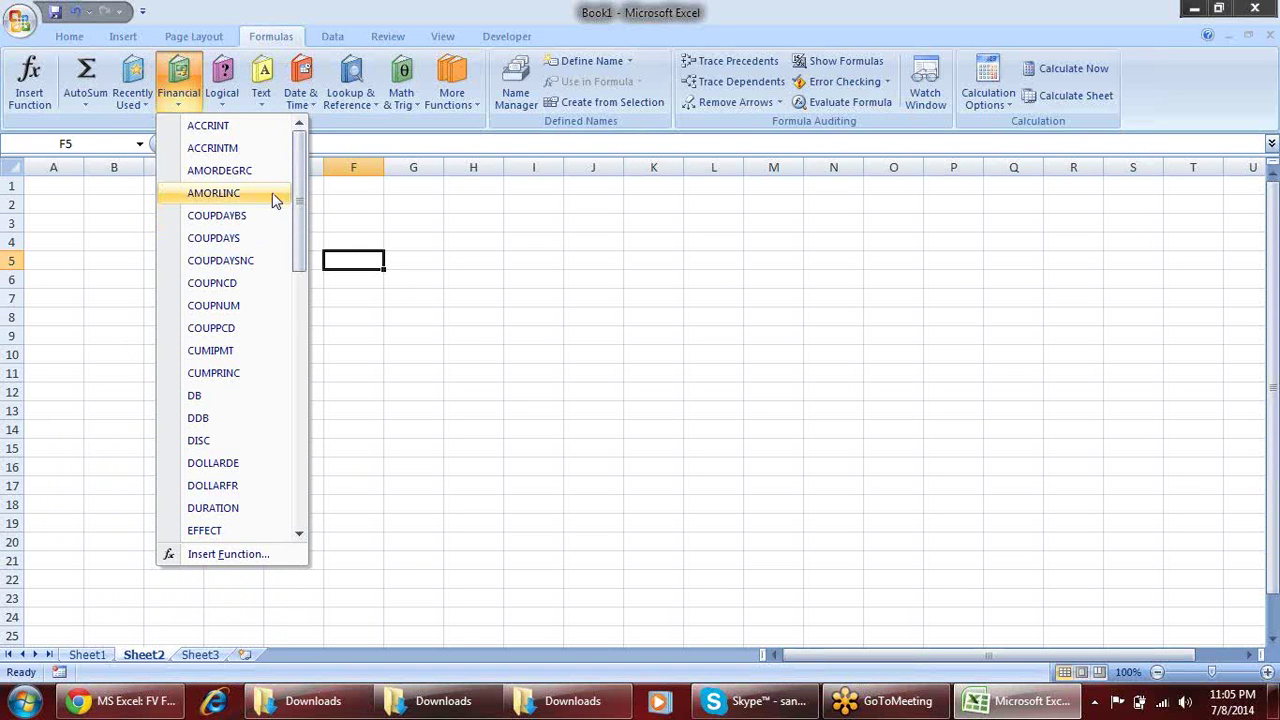
scroll(285, 225, "down", 2)
scroll(284, 239, "down", 1)
scroll(272, 280, "down", 2)
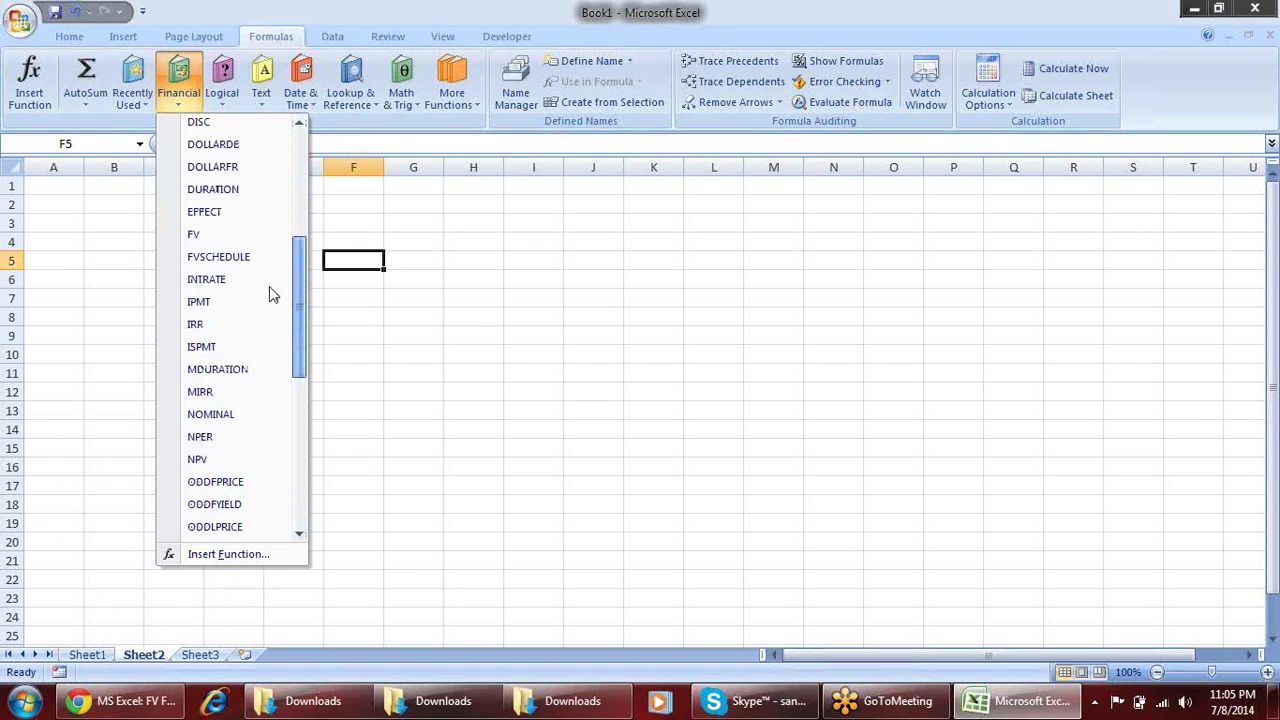
scroll(268, 300, "down", 1)
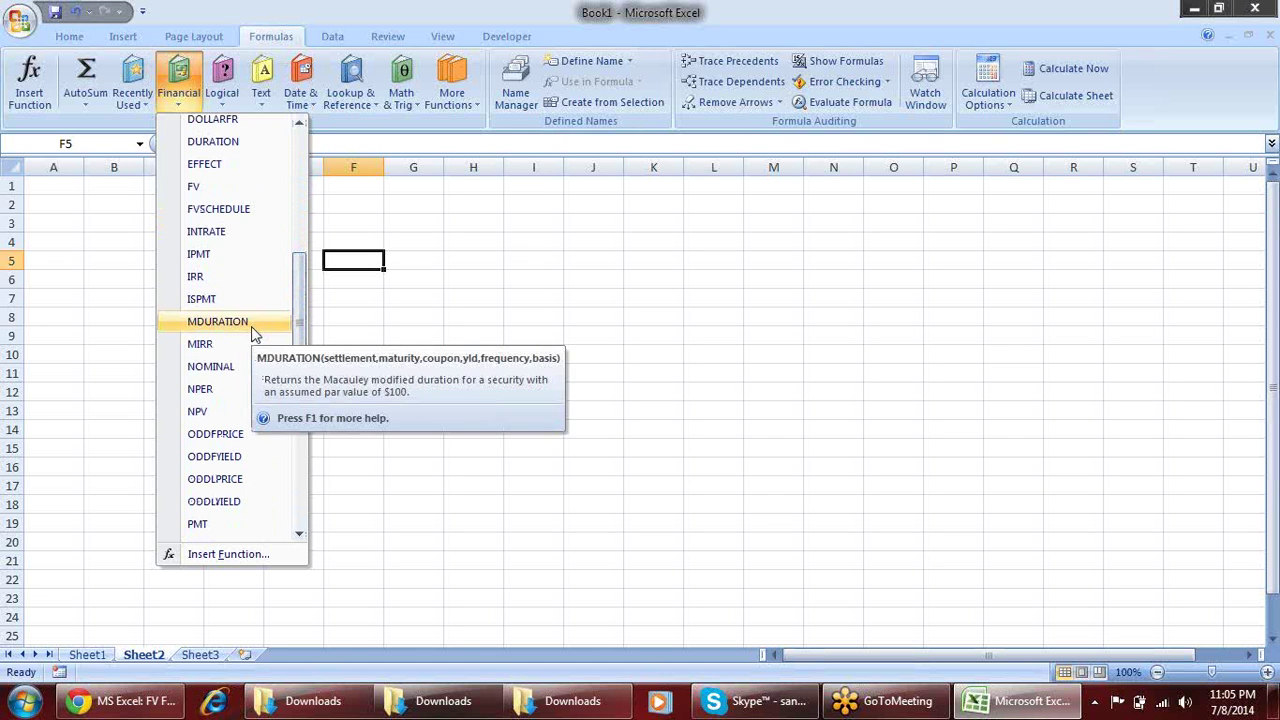
left_click(374, 206)
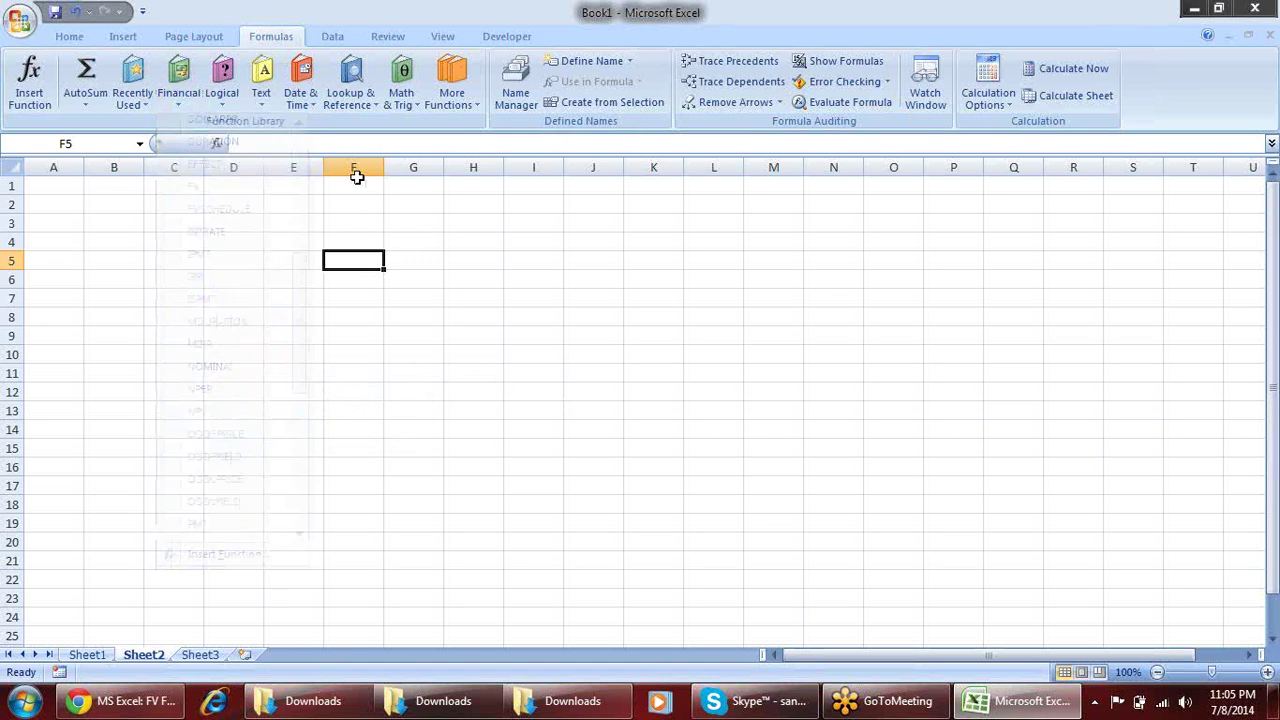
left_click(239, 102)
left_click(263, 100)
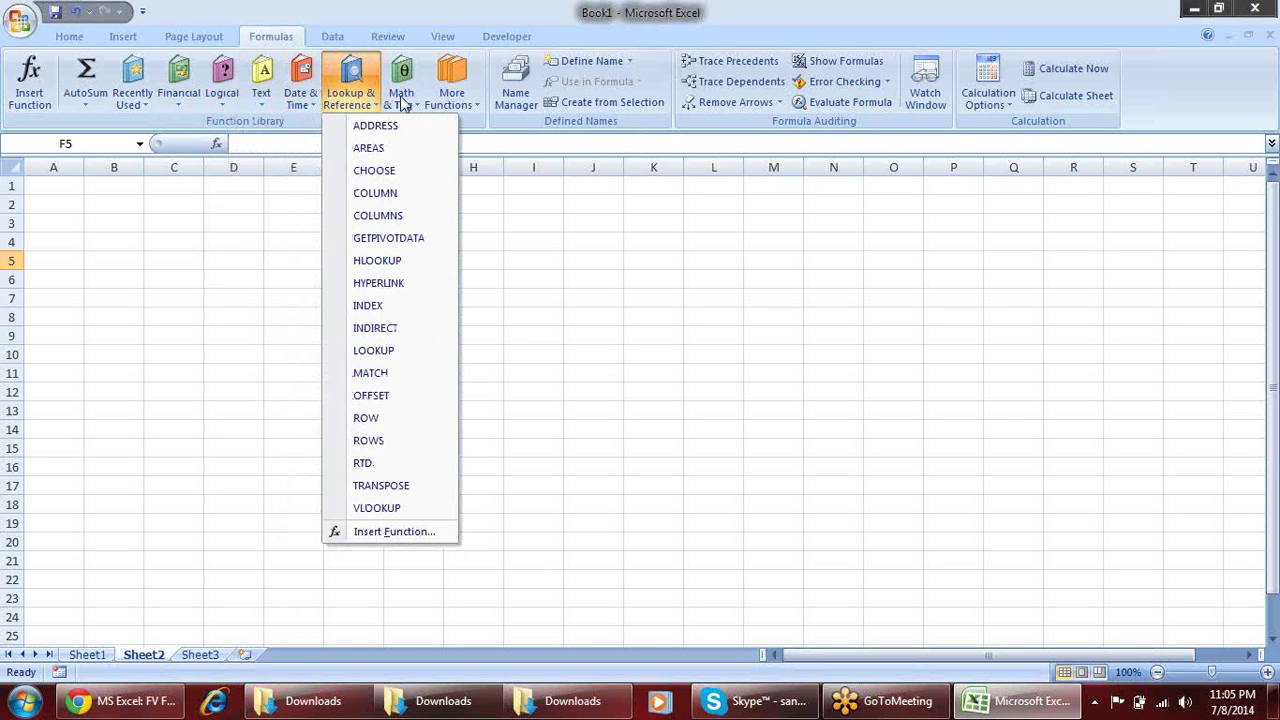
mouse_move(401, 86)
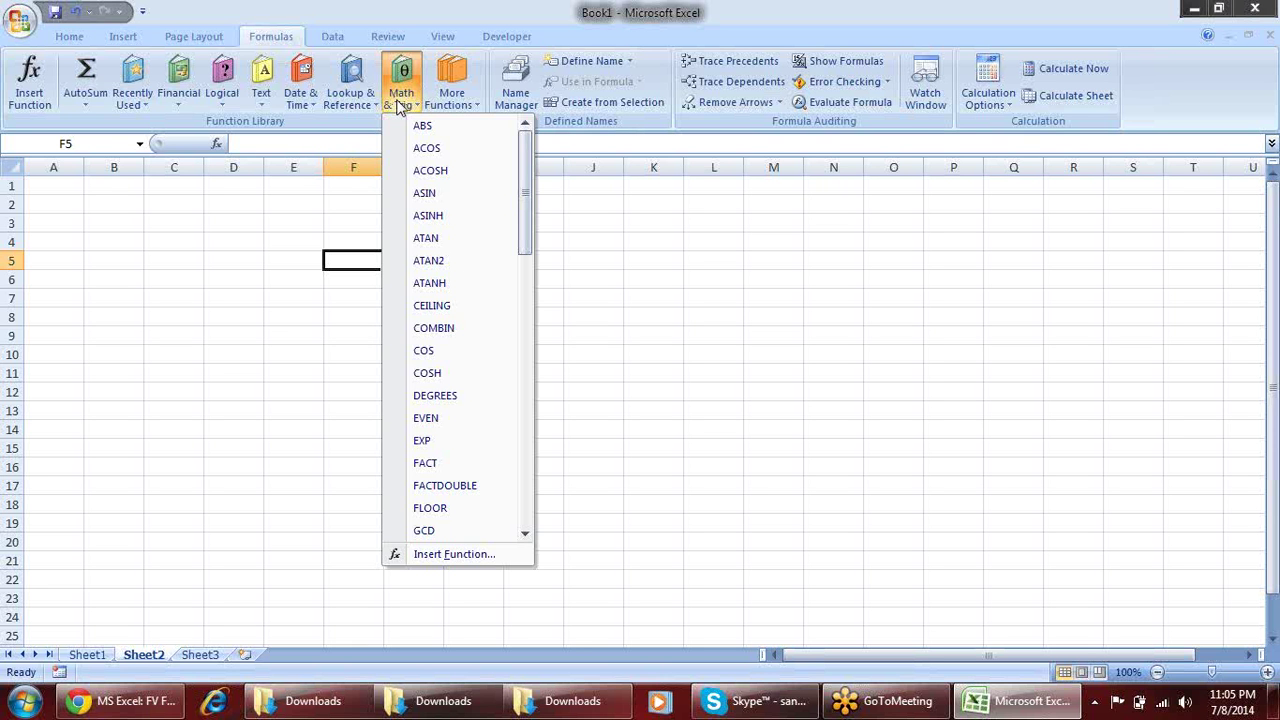
Open More Functions > Statistical and scroll the list from AVEDEV to ZTEST
left_click(463, 104)
left_click(474, 128)
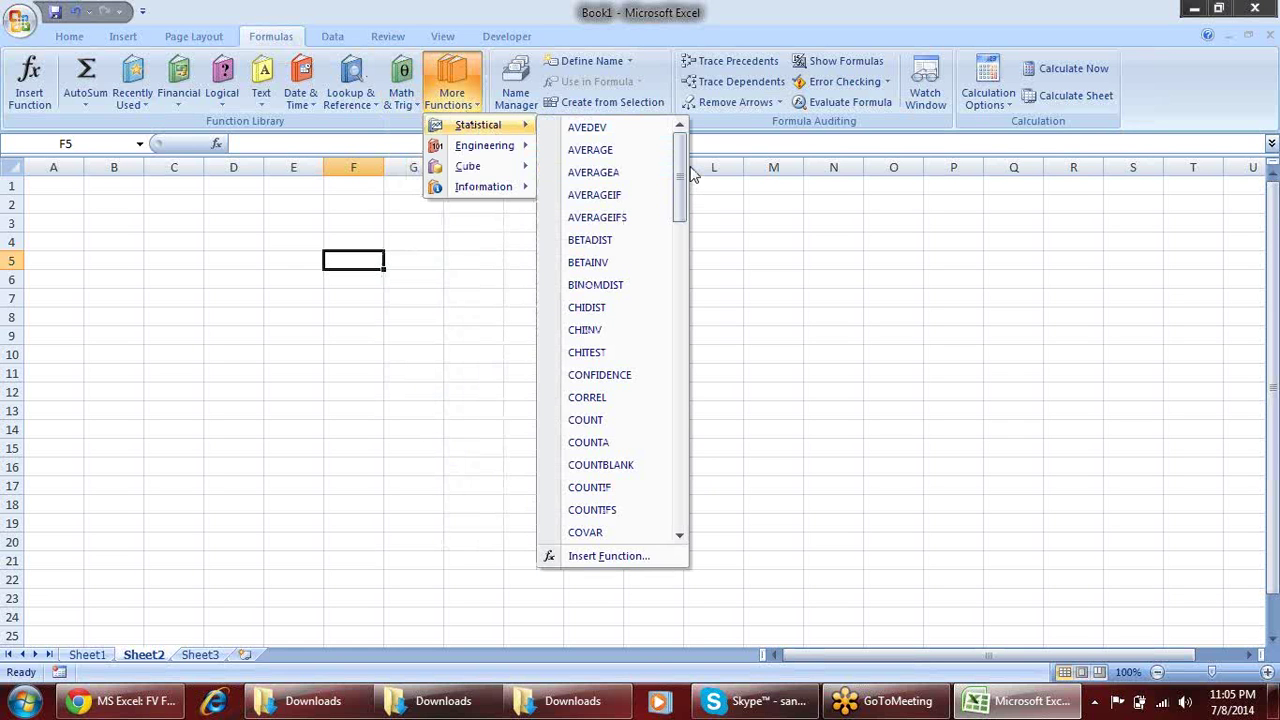
left_click_drag(681, 182, 643, 508)
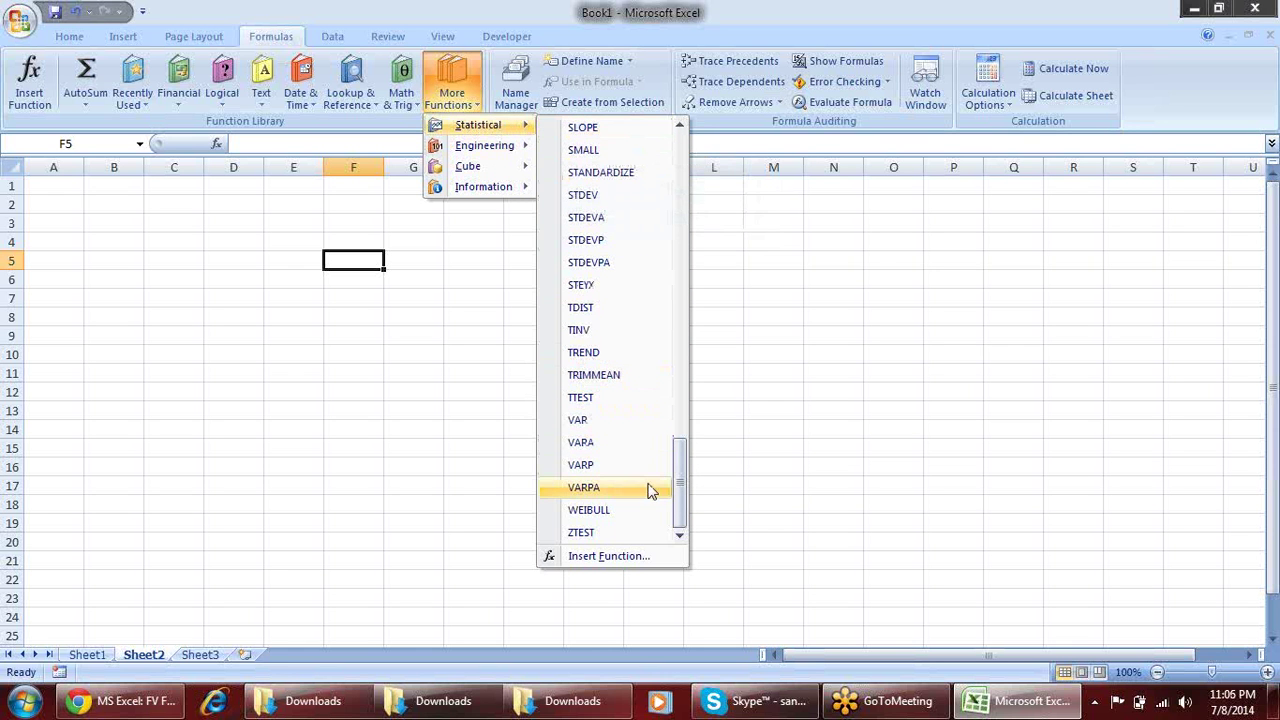
mouse_move(682, 478)
left_mouse_down()
mouse_move(705, 186)
mouse_move(702, 503)
left_mouse_up()
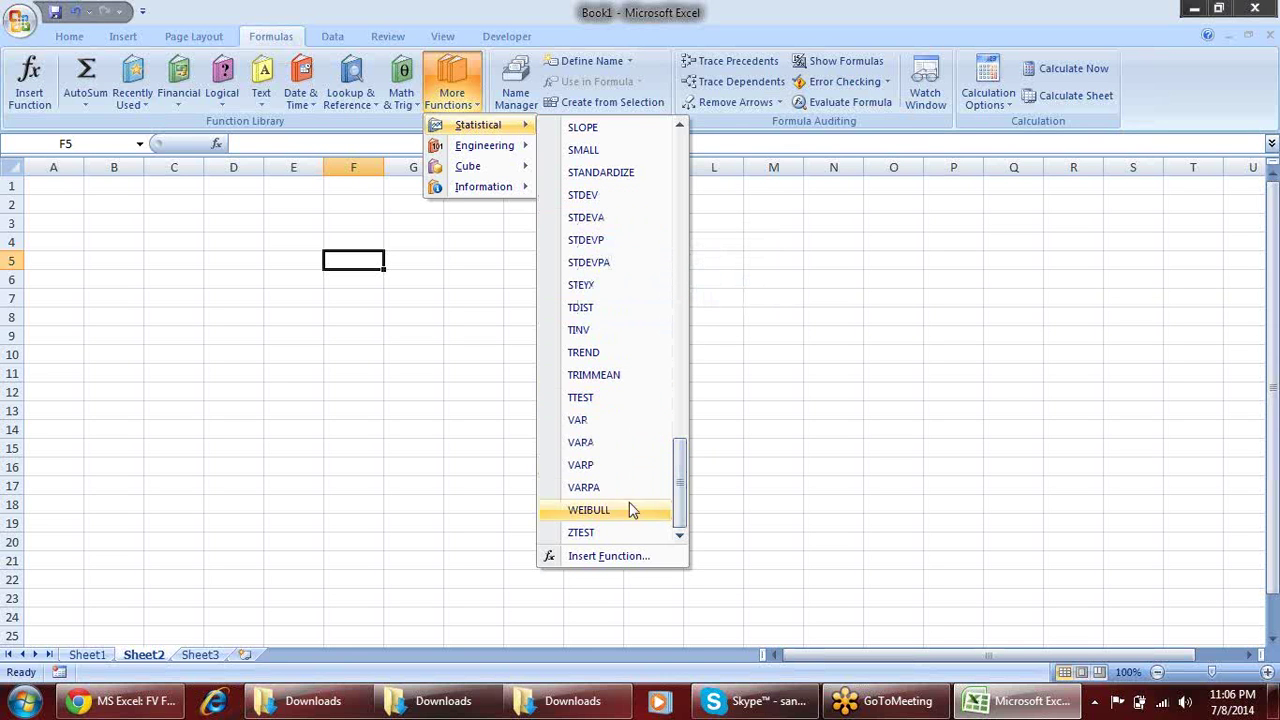
left_click_drag(681, 506, 660, 195)
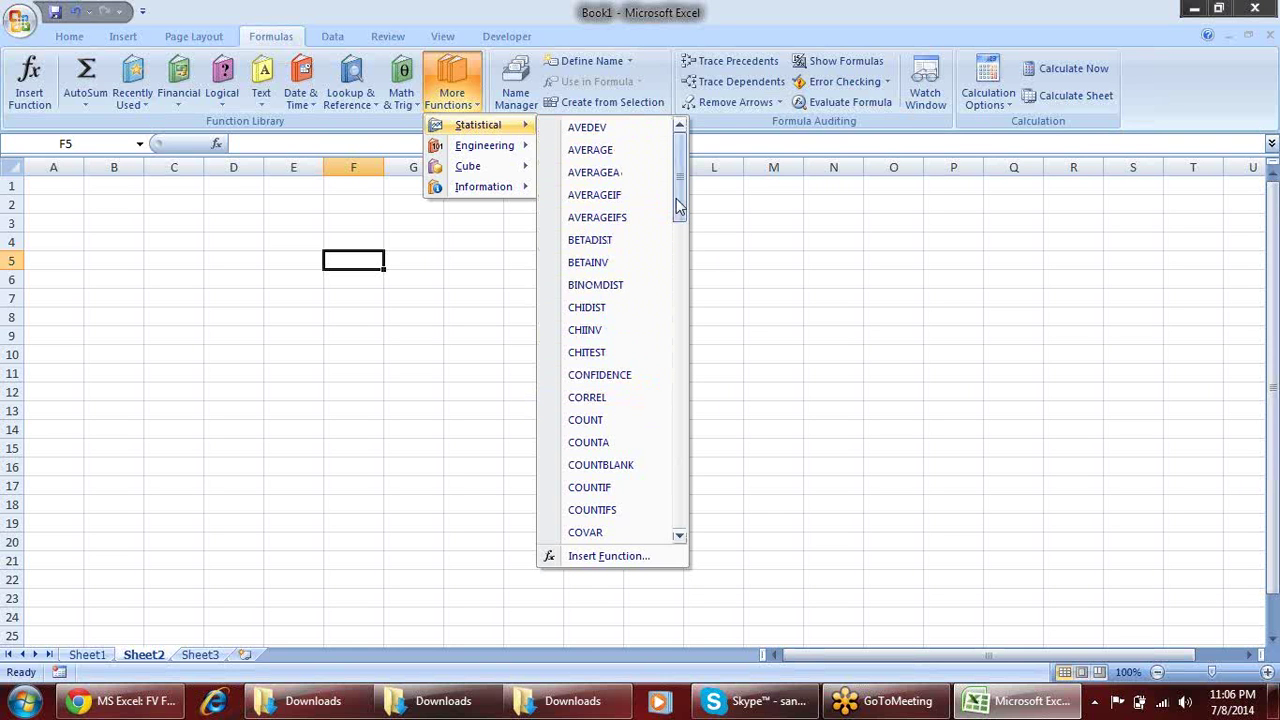
mouse_move(677, 205)
left_mouse_down()
mouse_move(670, 515)
mouse_move(669, 490)
left_mouse_up()
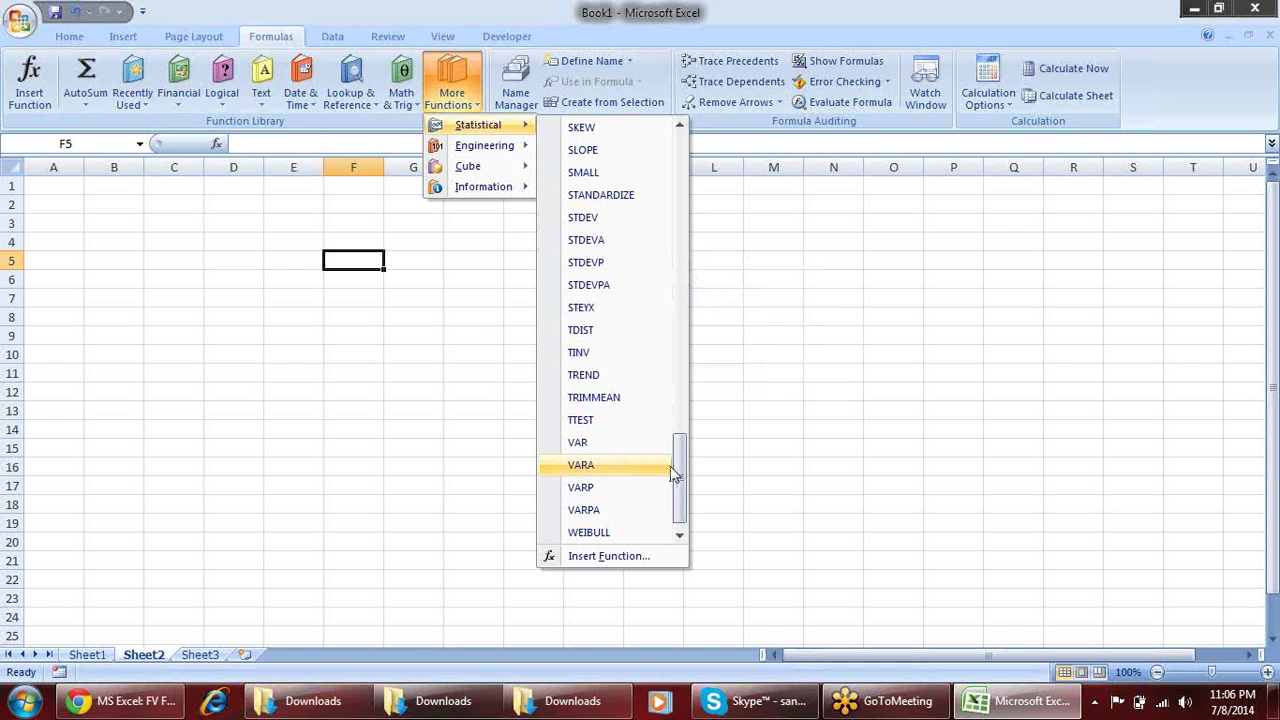
left_click_drag(680, 457, 680, 135)
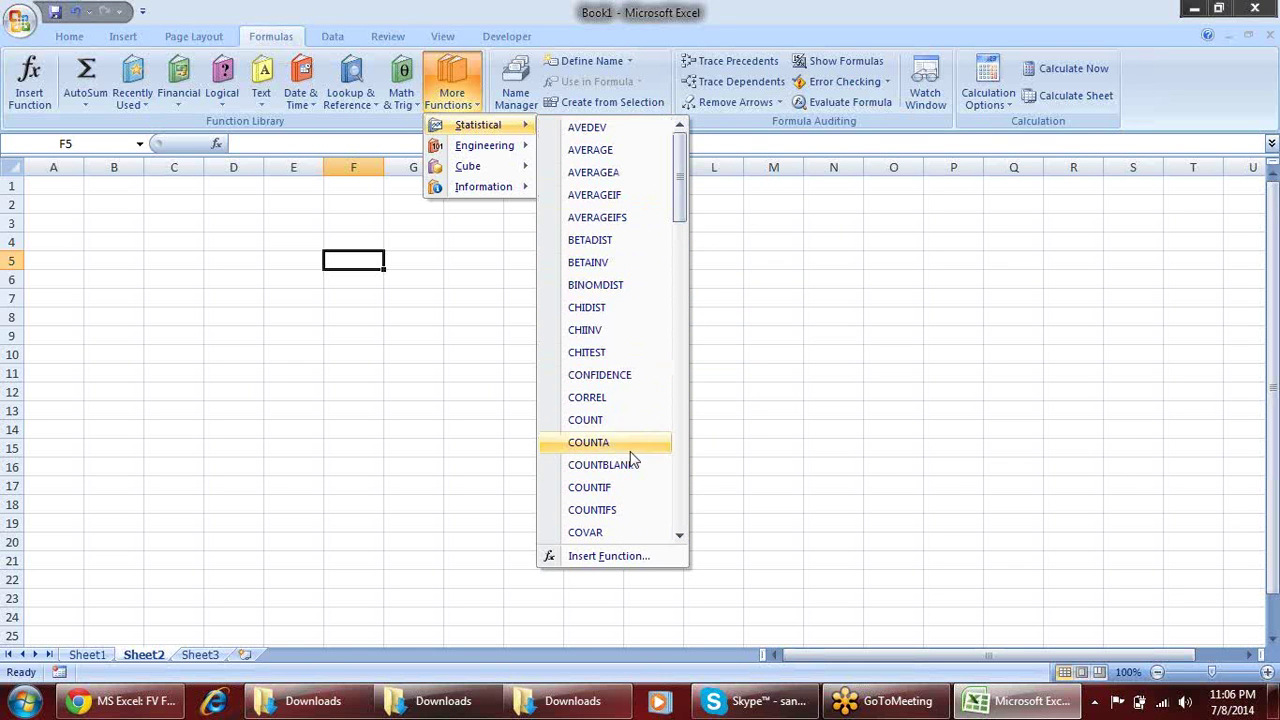
left_click_drag(683, 185, 681, 515)
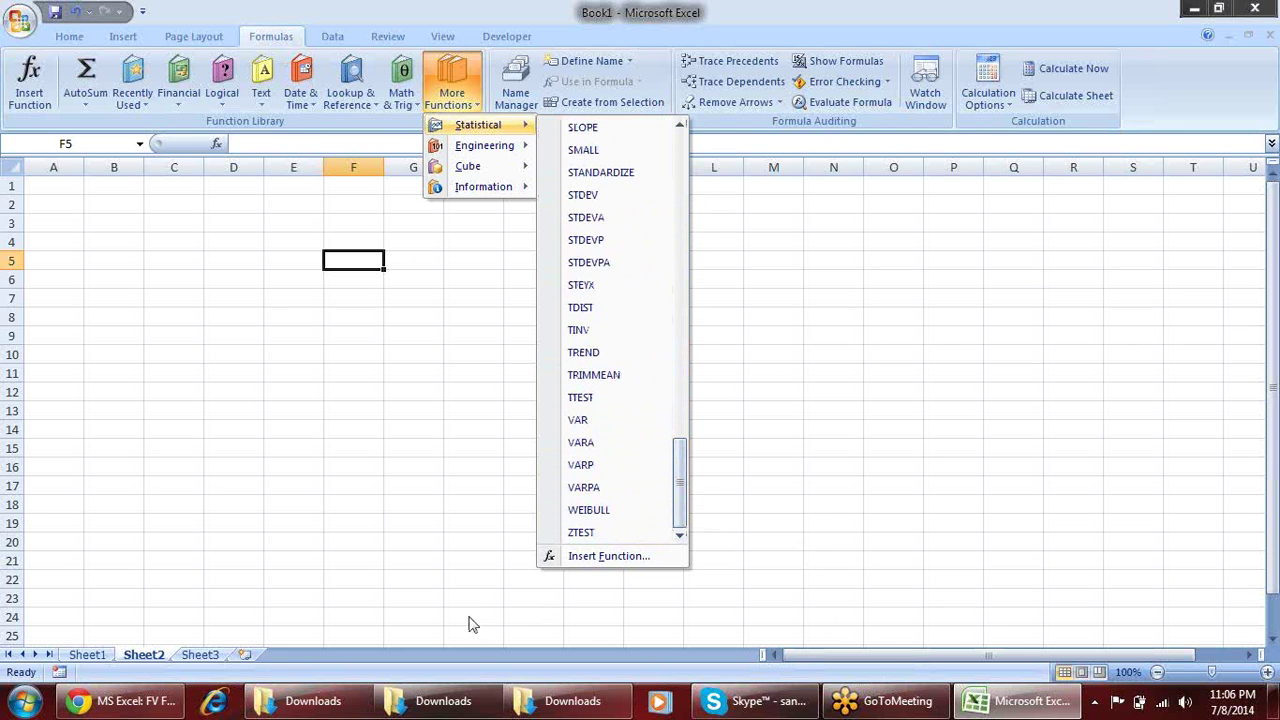
In Chrome, browse TechOnTheNet's MS Excel index page, then go back to the FV function page
left_click(120, 700)
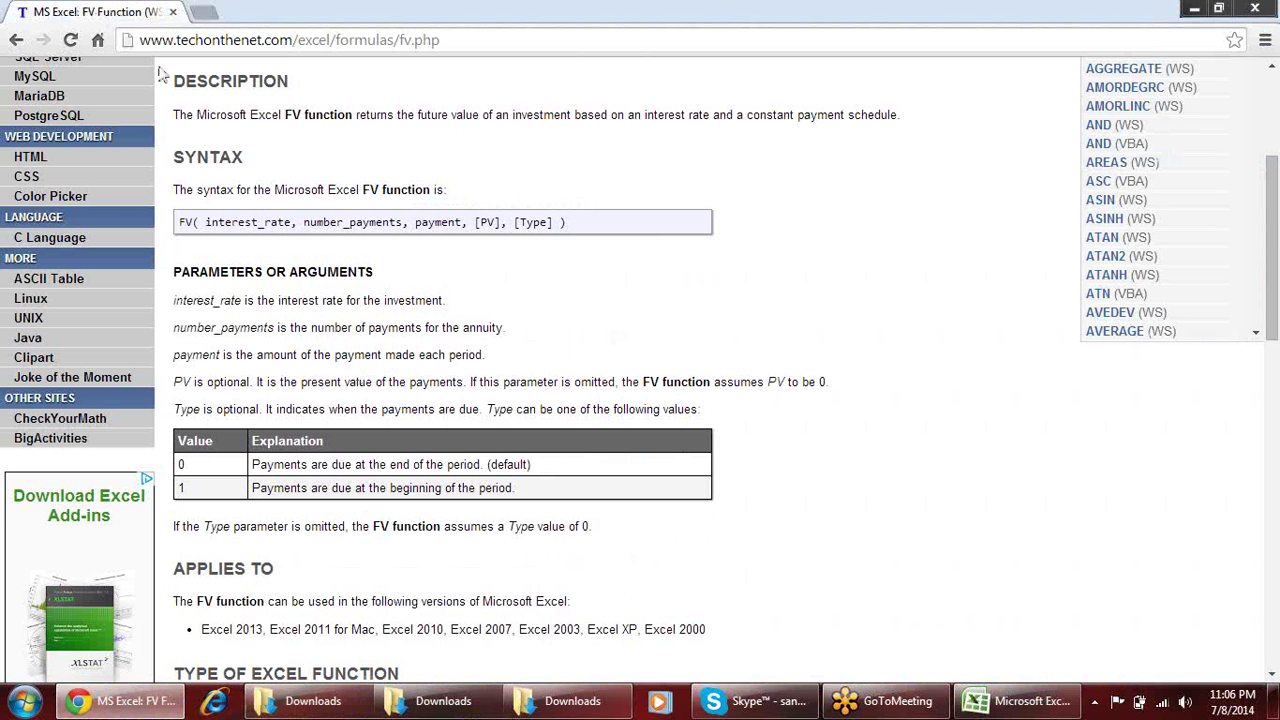
scroll(295, 122, "up", 5)
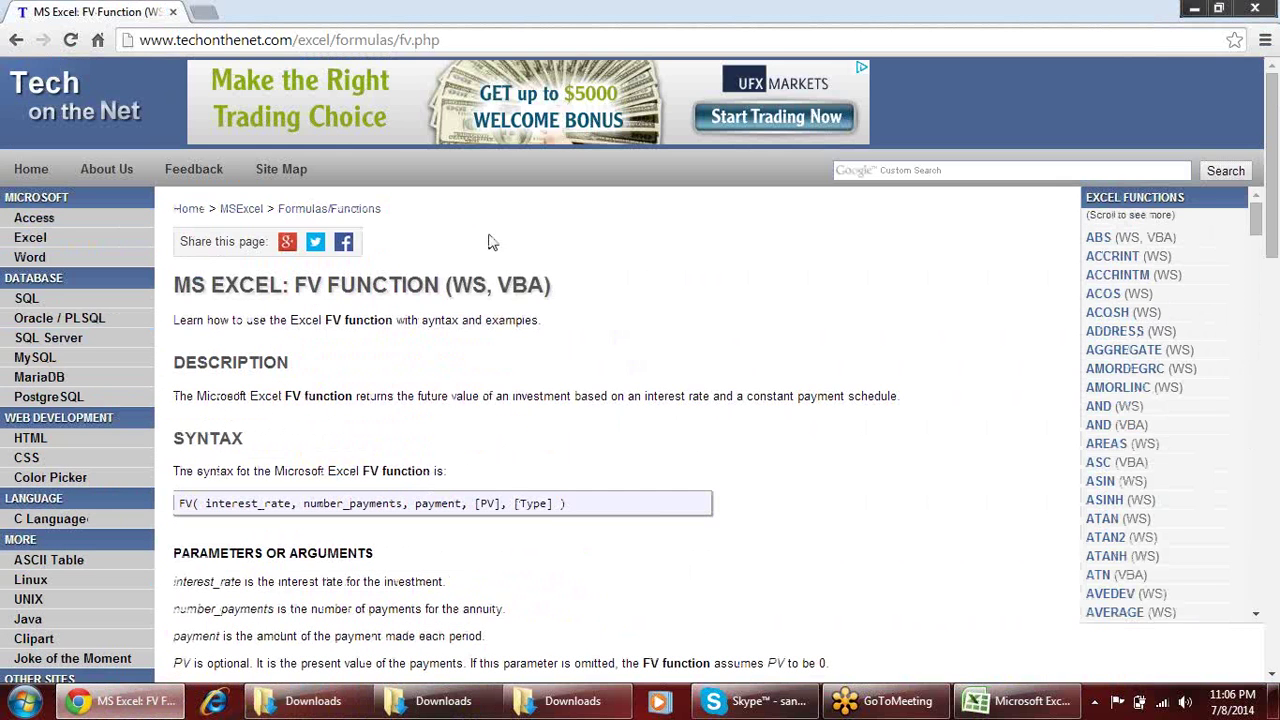
left_click(36, 240)
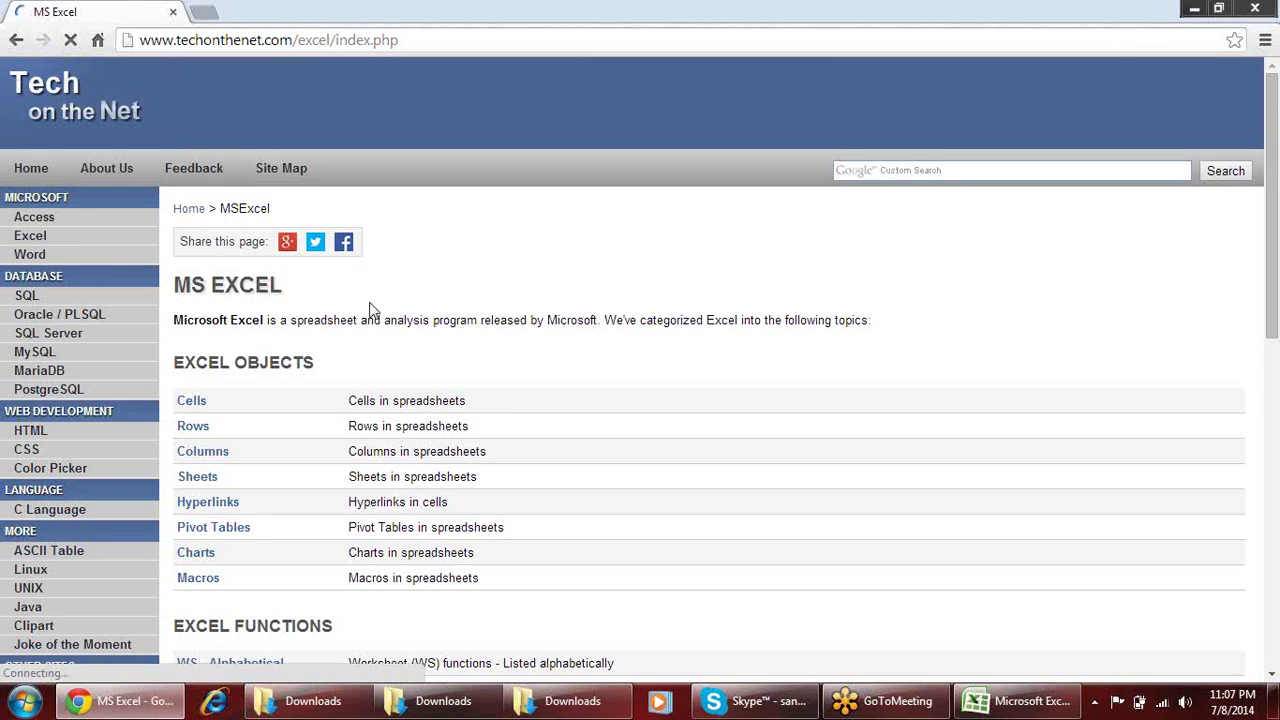
scroll(372, 308, "down", 5)
scroll(375, 312, "down", 4)
scroll(372, 312, "up", 3)
scroll(372, 312, "up", 2)
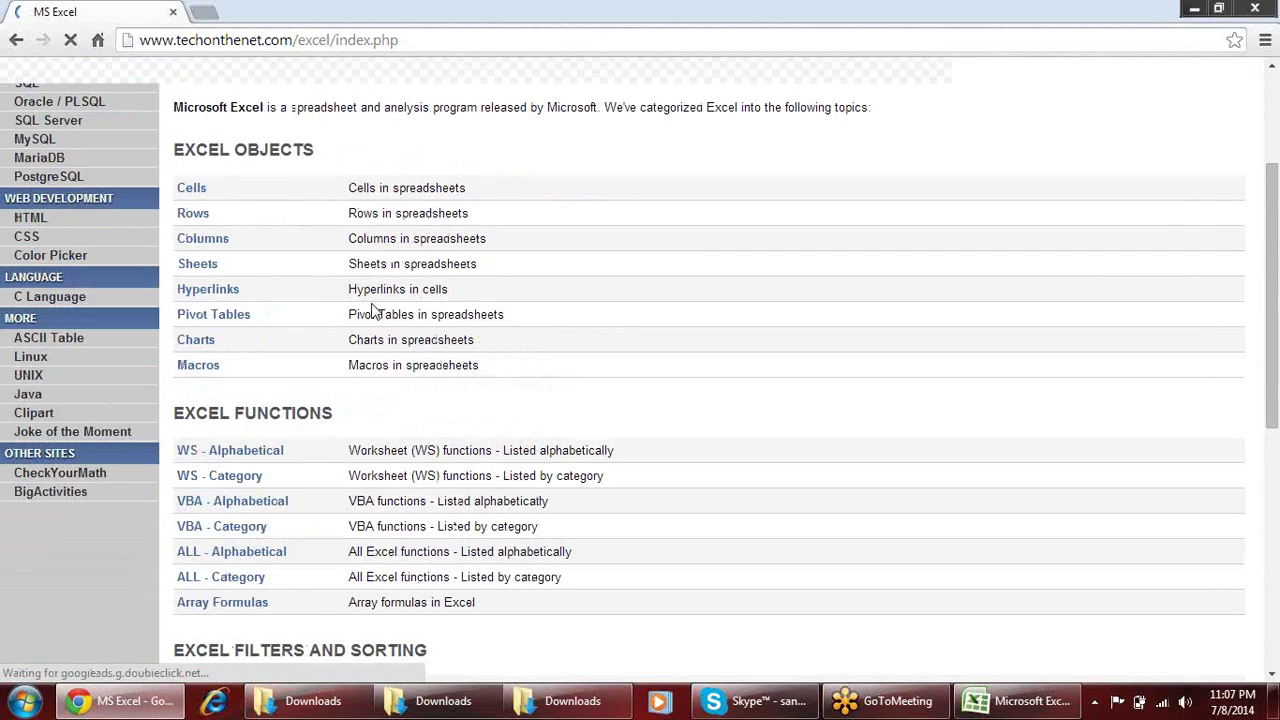
scroll(375, 312, "up", 2)
scroll(372, 305, "down", 3)
scroll(372, 305, "up", 3)
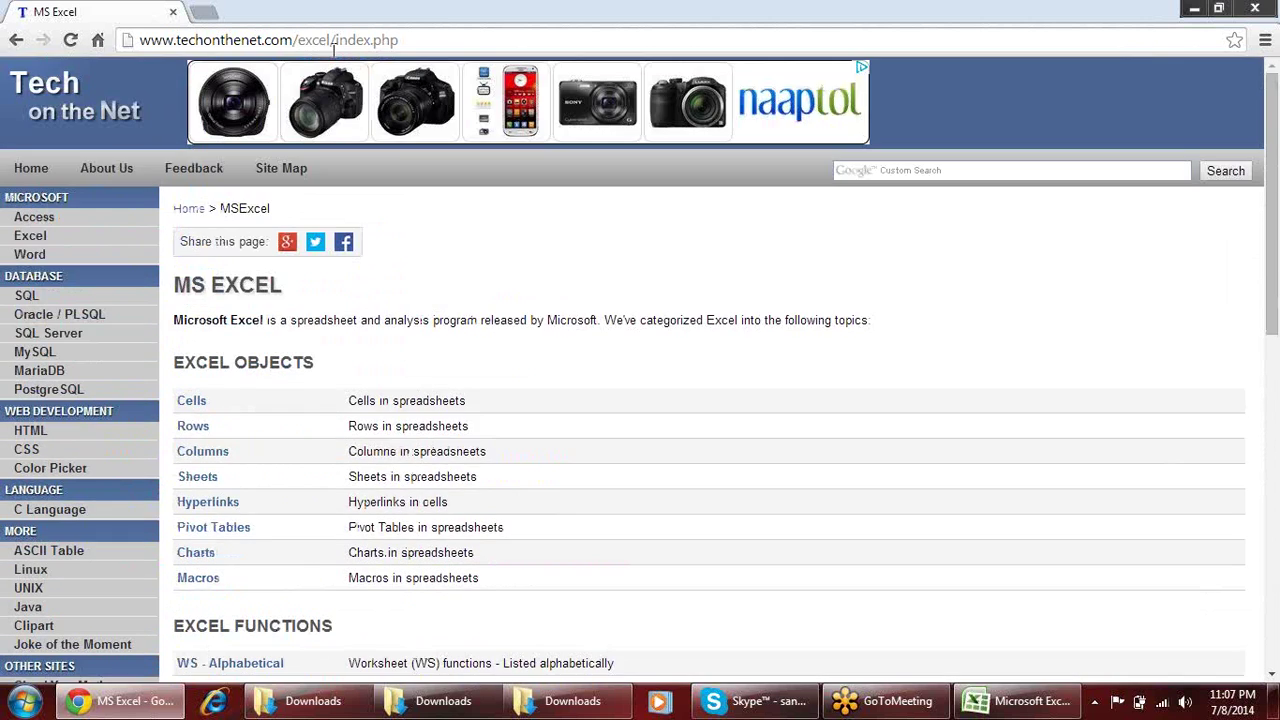
left_click_drag(152, 40, 369, 42)
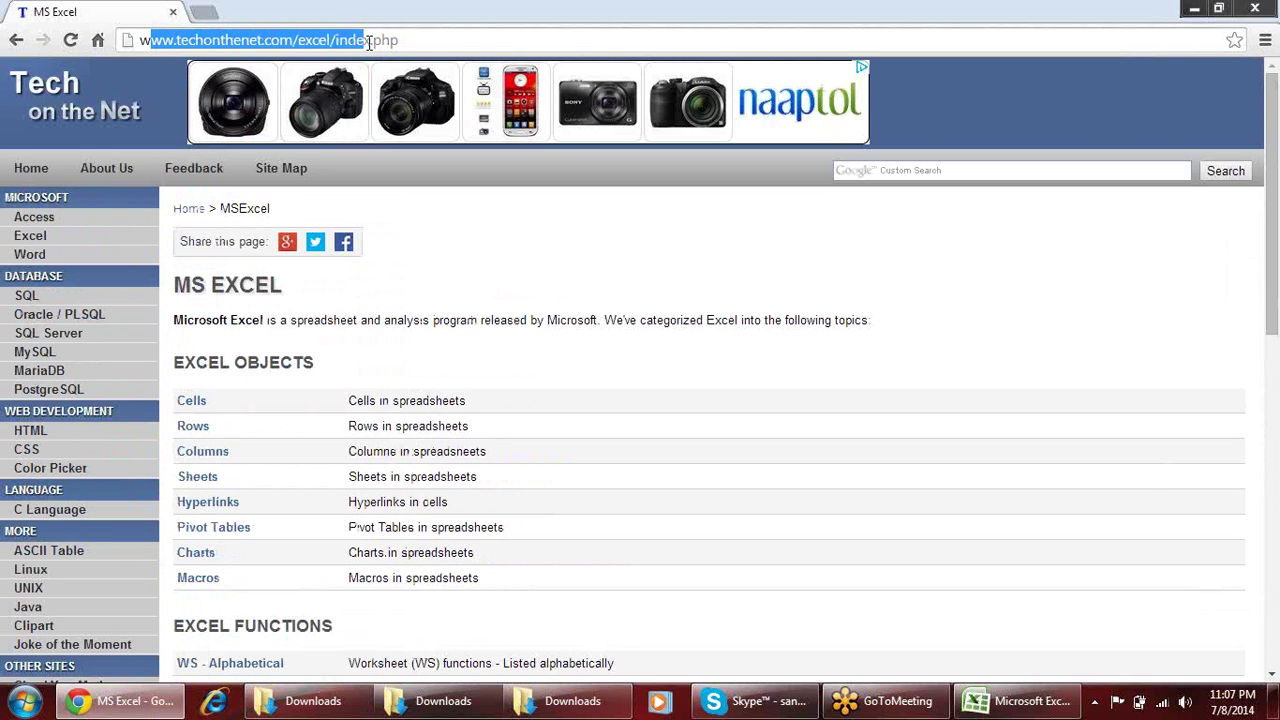
left_click(434, 36)
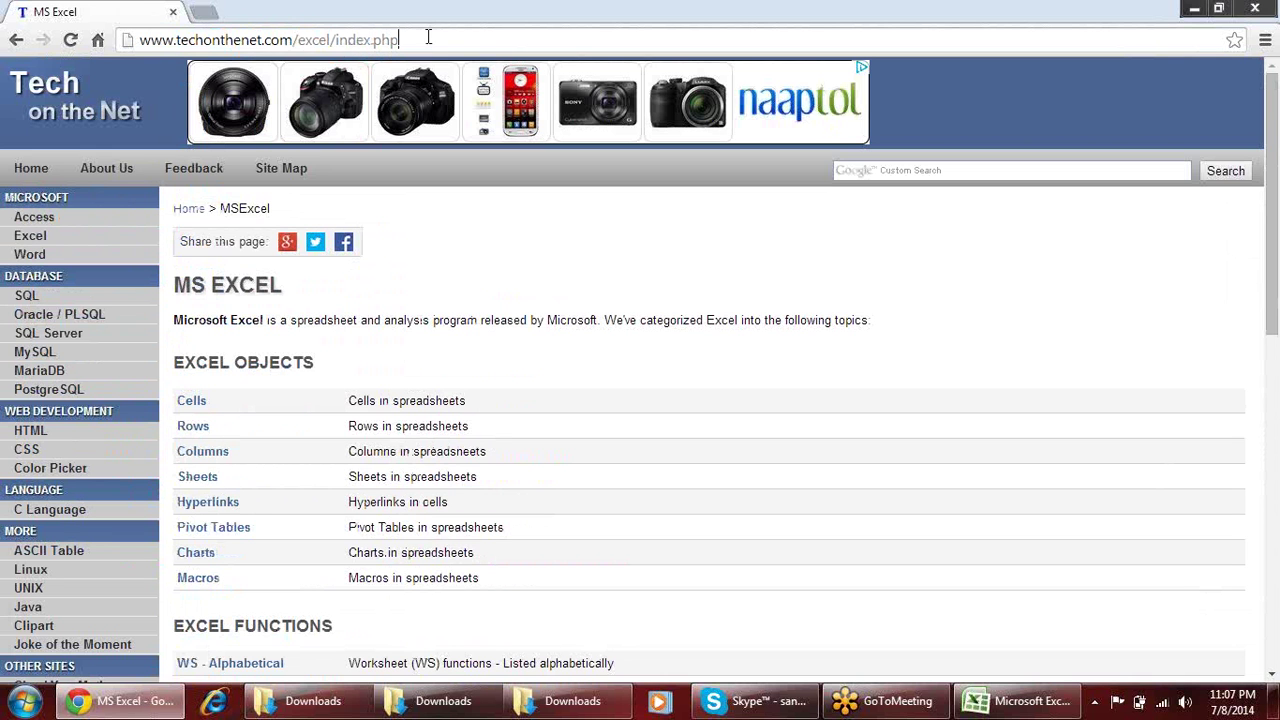
left_click(16, 42)
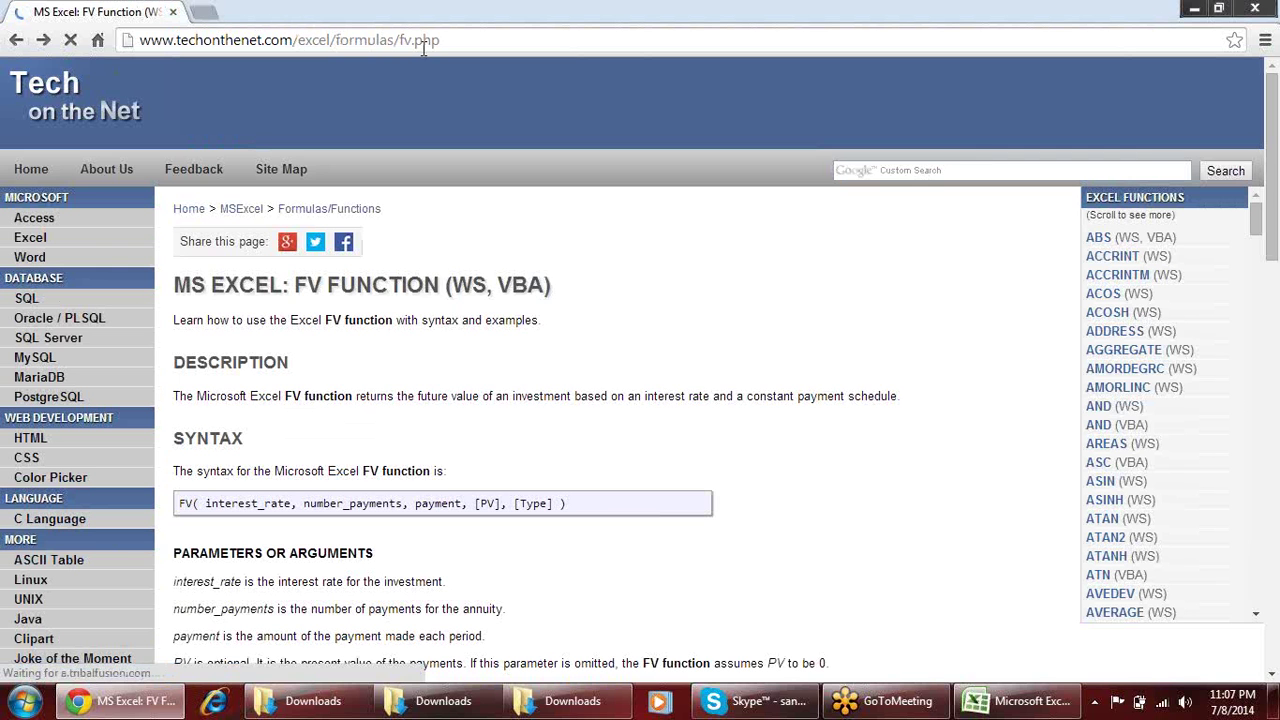
Search Google for techonthenet and open the TechOnTheNet.com website
mouse_move(500, 41)
left_mouse_down()
mouse_move(166, 44)
mouse_move(78, 66)
left_mouse_up()
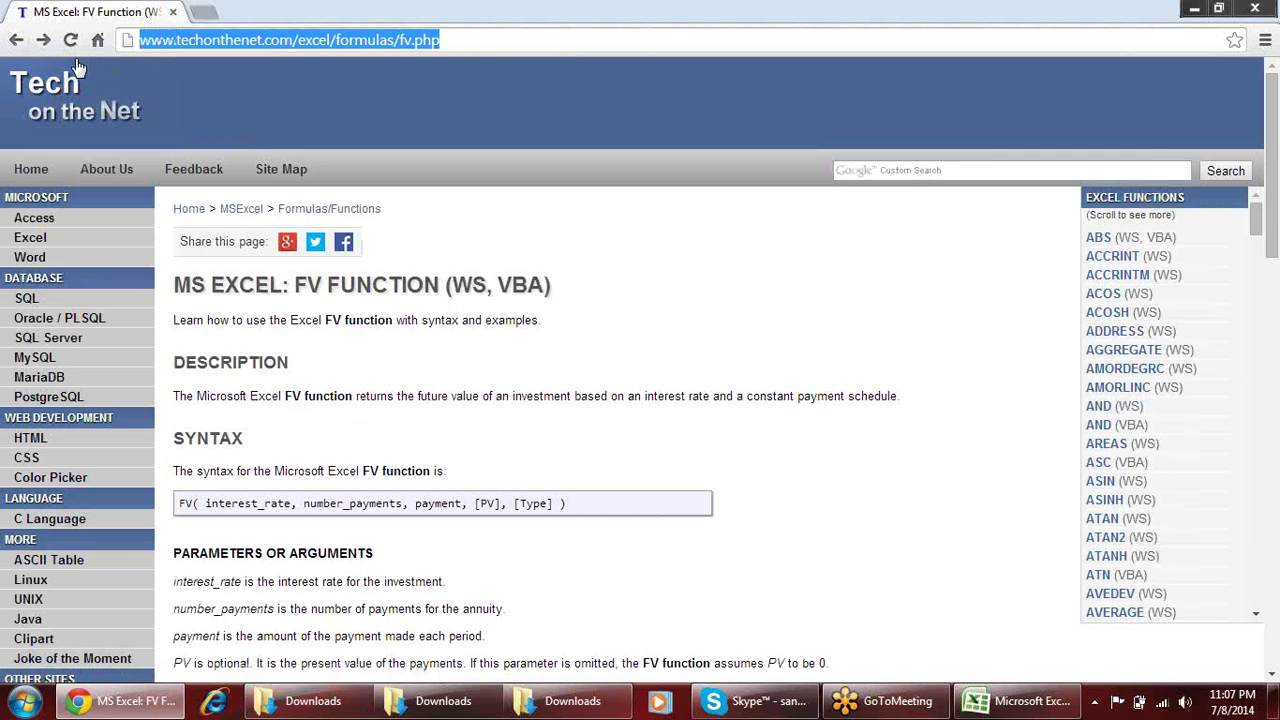
type("google.co.in")
key("Return")
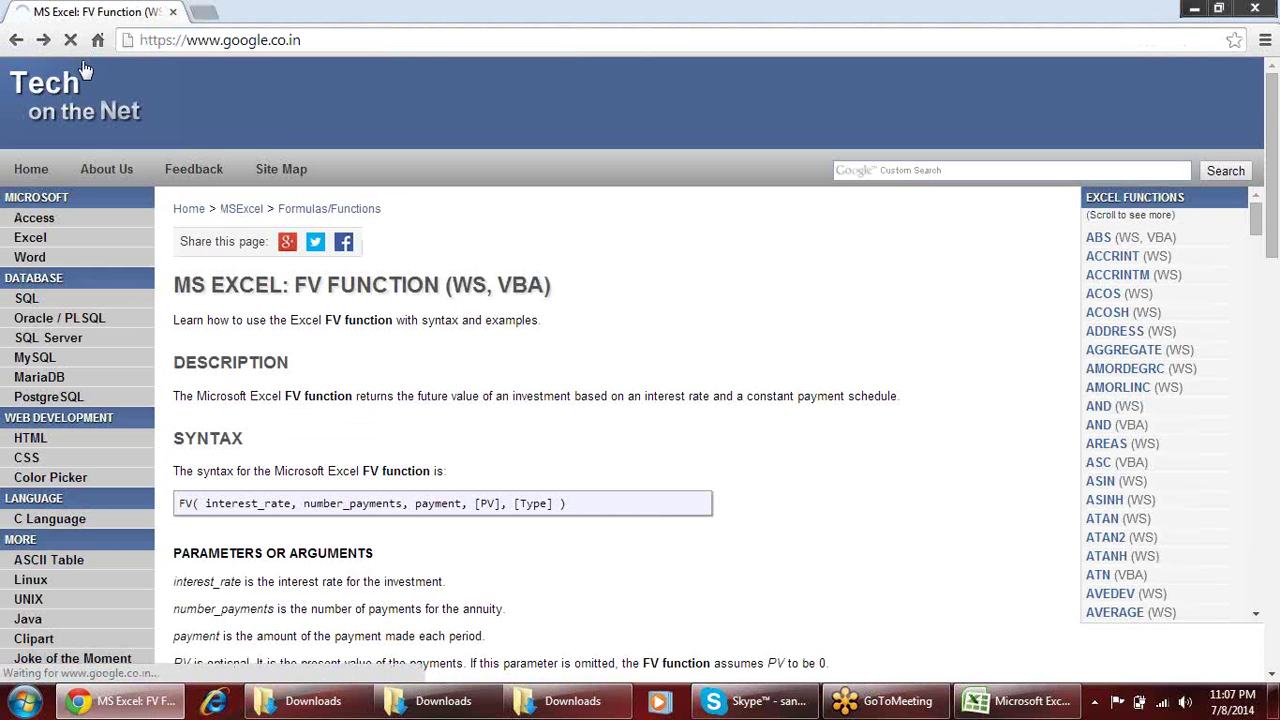
type("te")
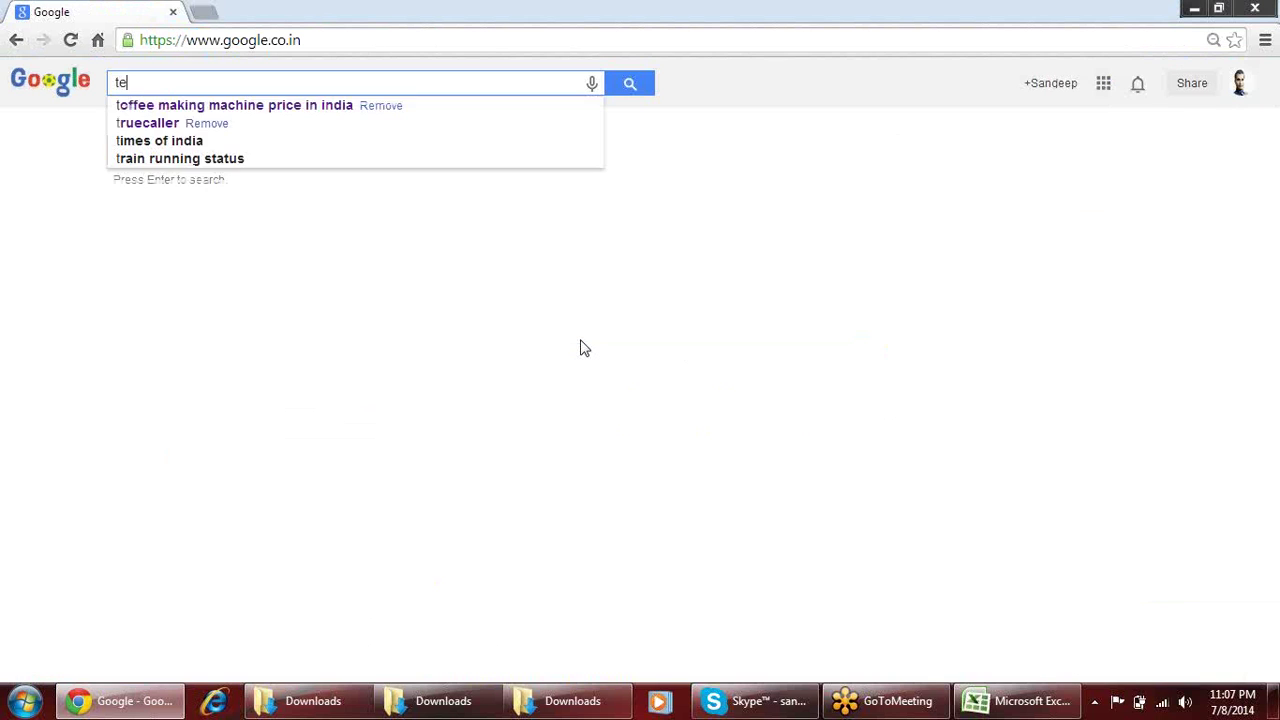
type("ch")
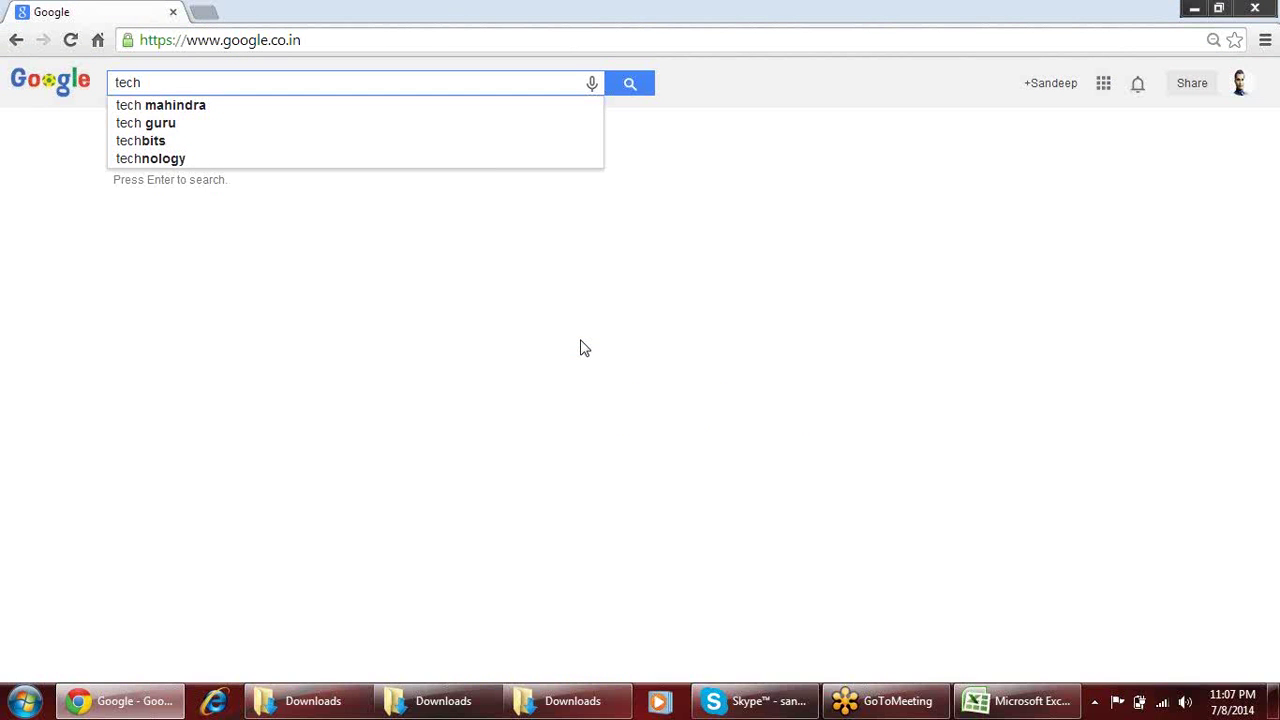
type("on")
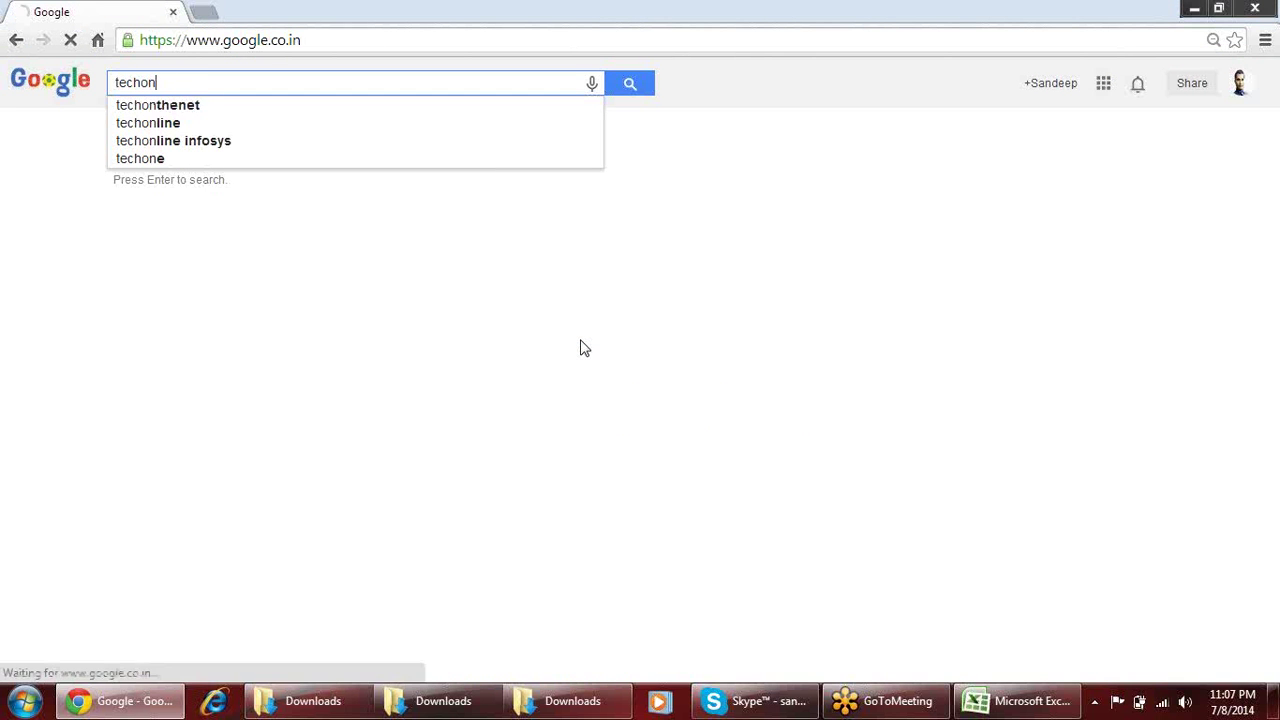
key("Down")
key("Return")
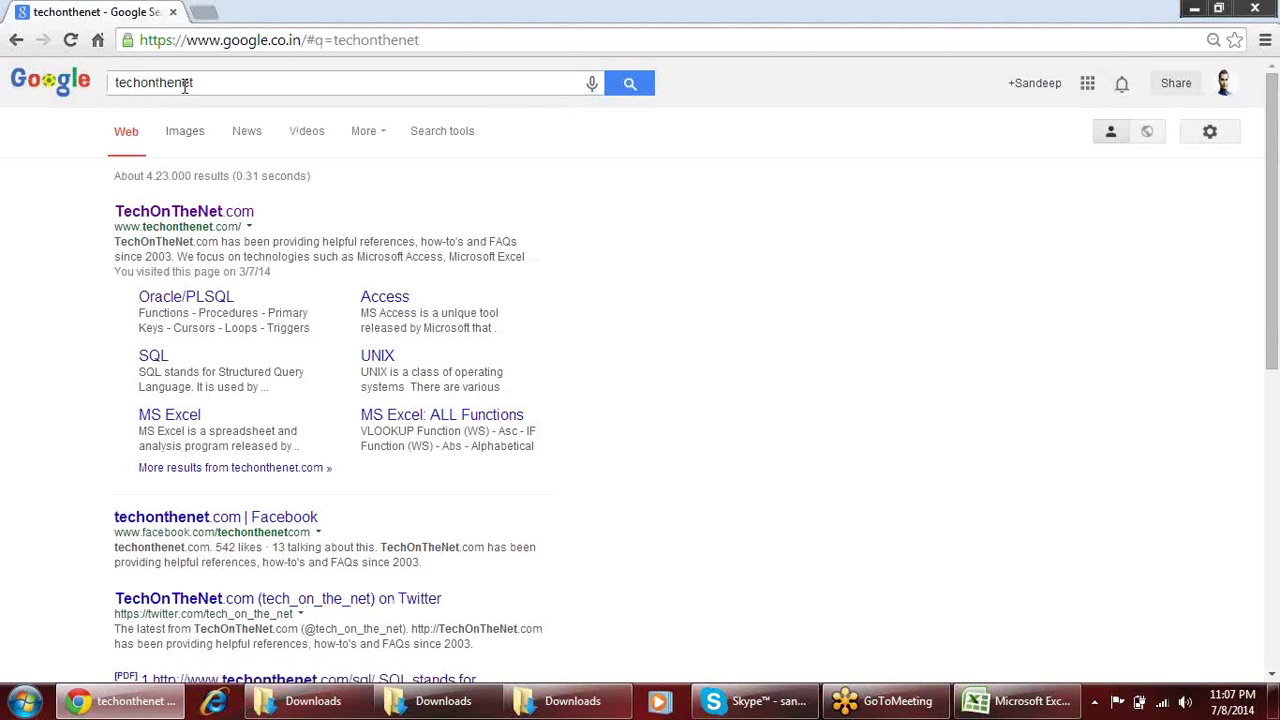
left_click(178, 218)
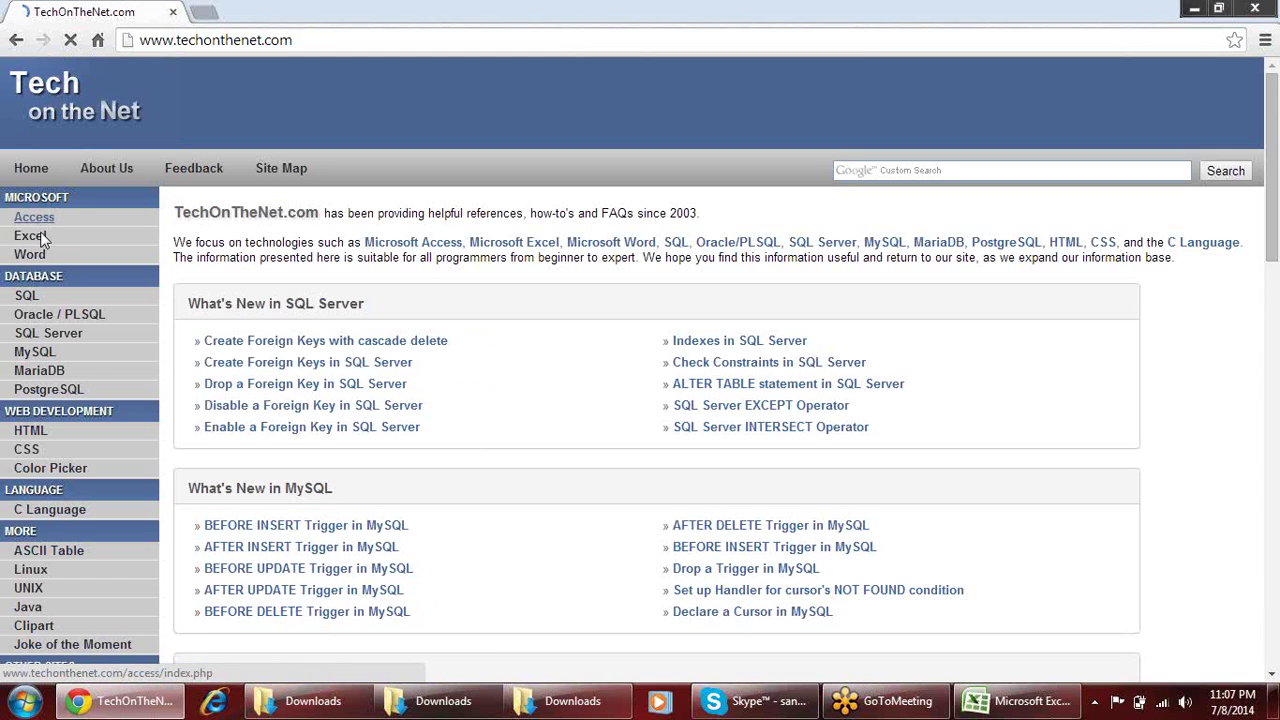
Go to MS Excel > worksheet functions by category and open the Statistical STDEV page
left_click(32, 237)
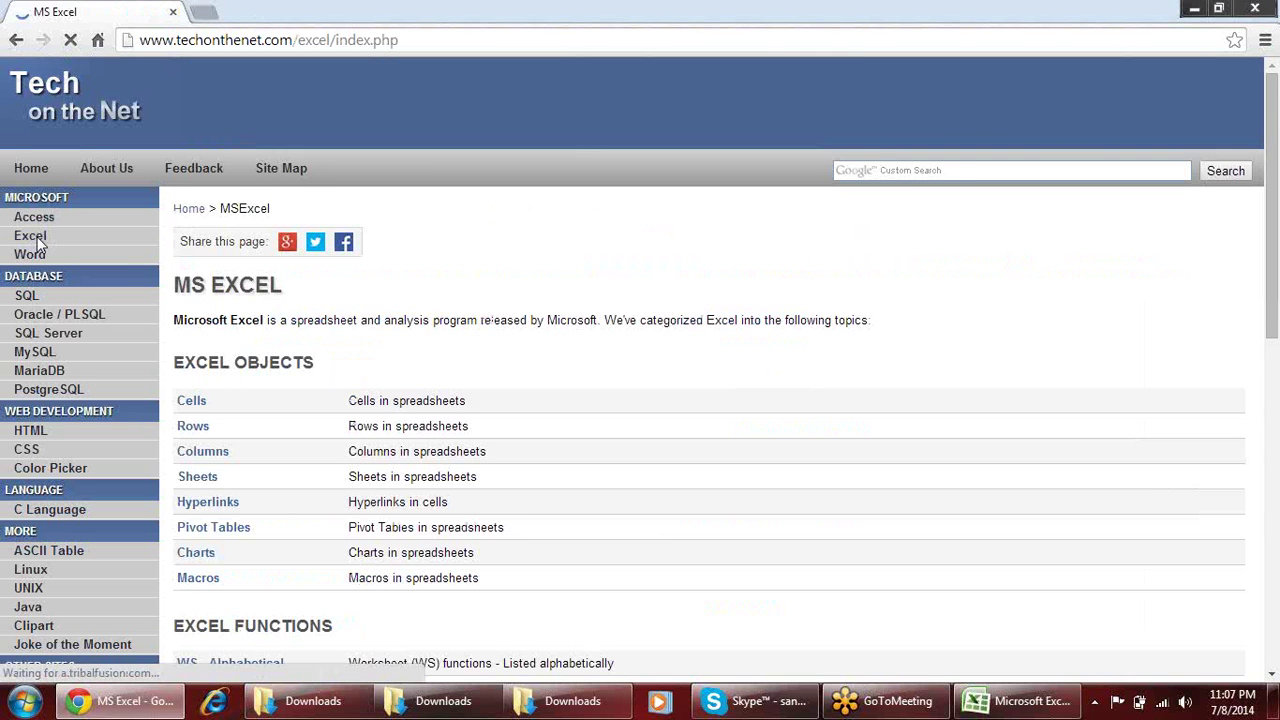
scroll(220, 250, "down", 5)
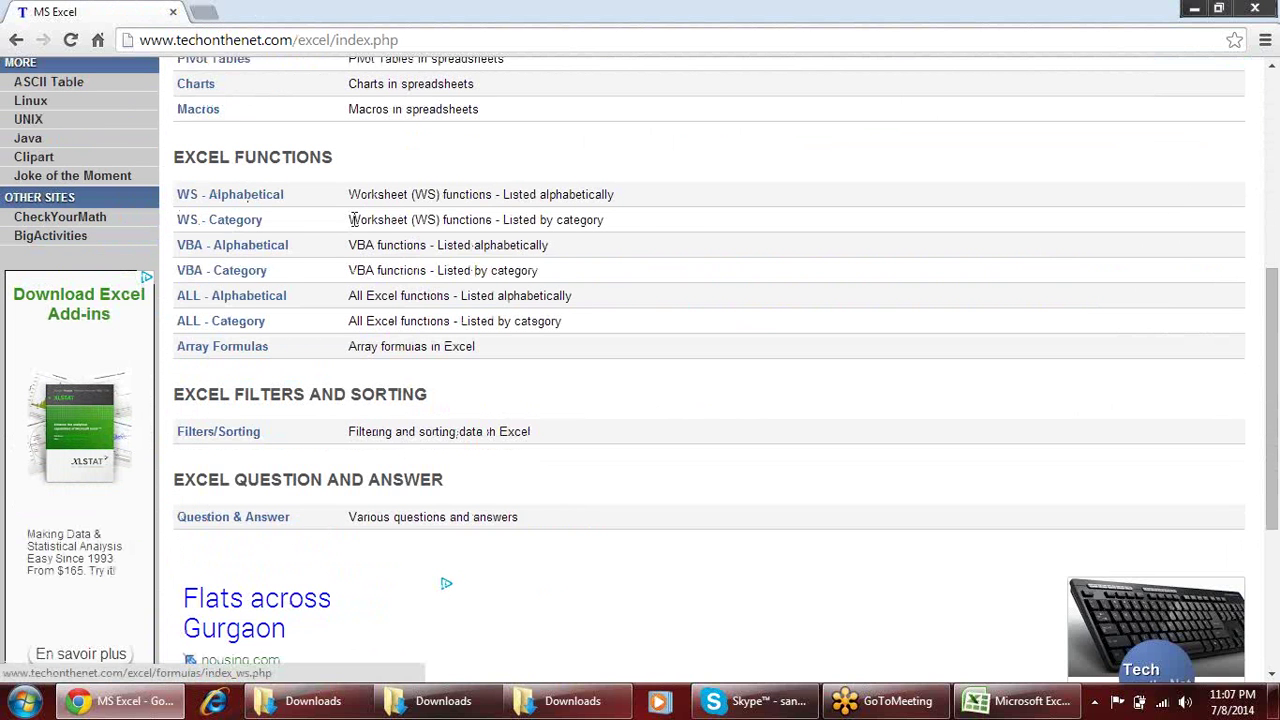
left_click_drag(411, 219, 680, 222)
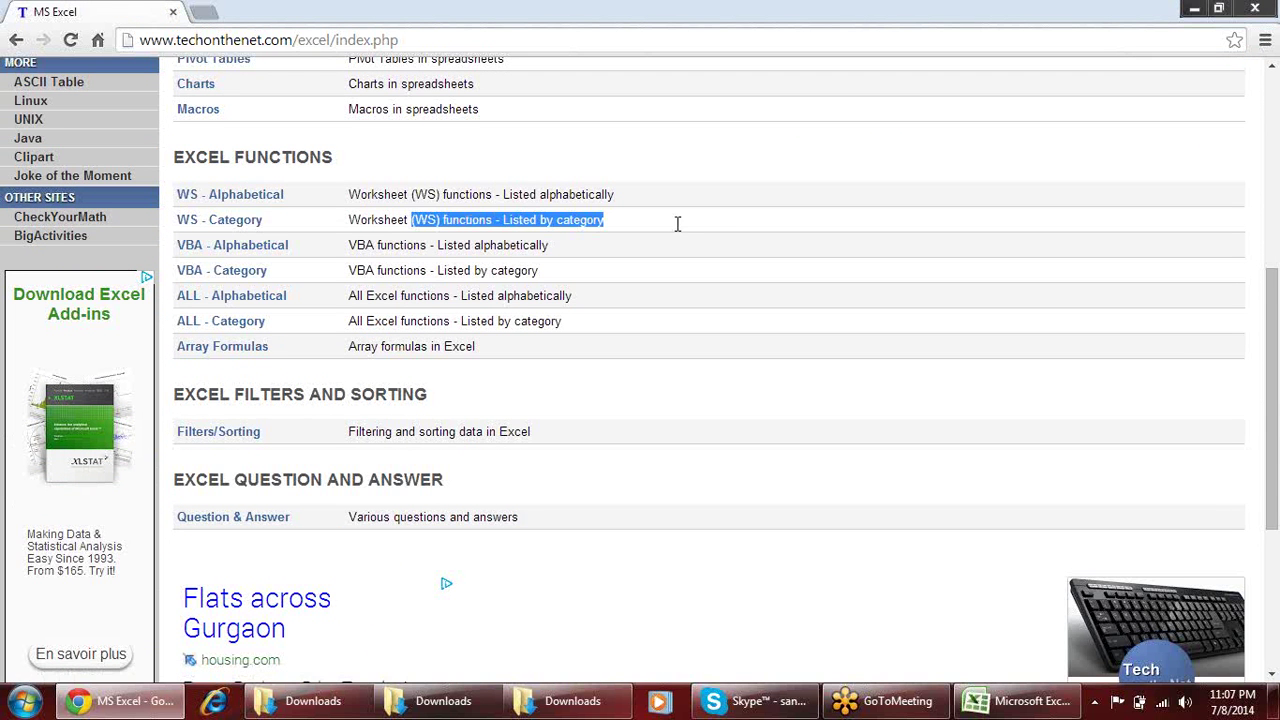
left_click(249, 224)
scroll(322, 328, "down", 5)
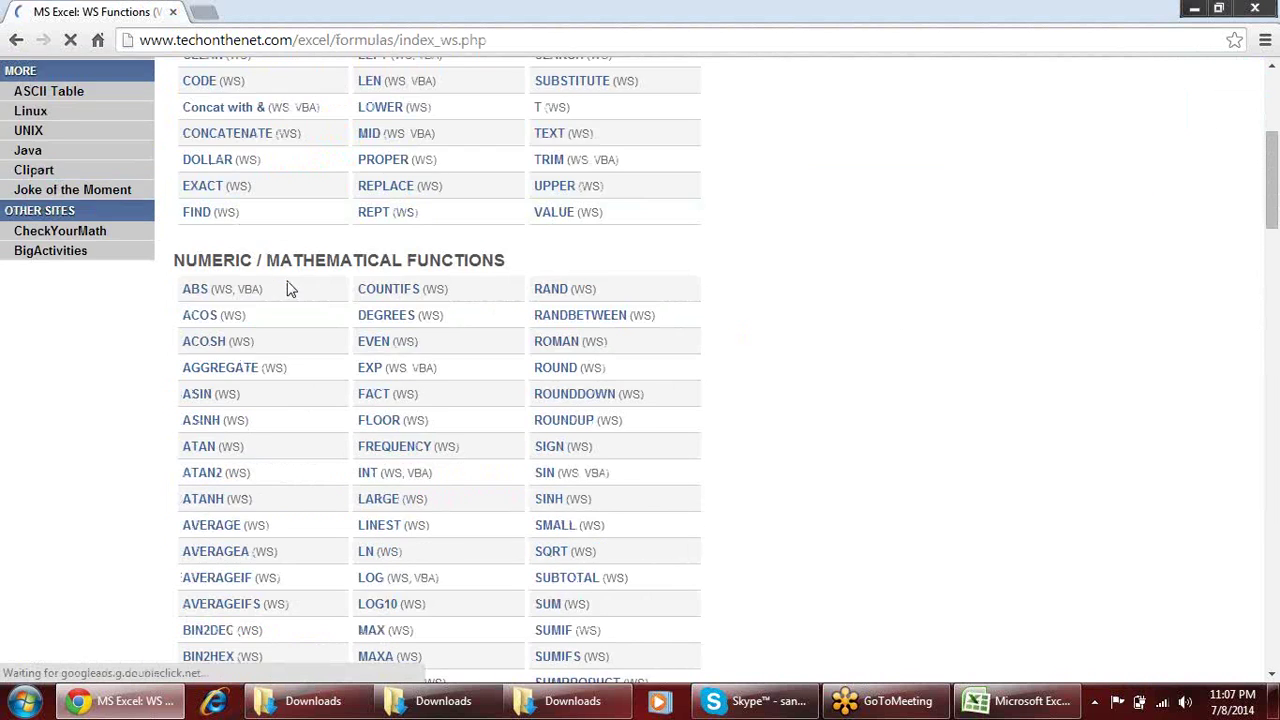
scroll(300, 340, "up", 4)
scroll(243, 371, "down", 1)
scroll(200, 250, "down", 2)
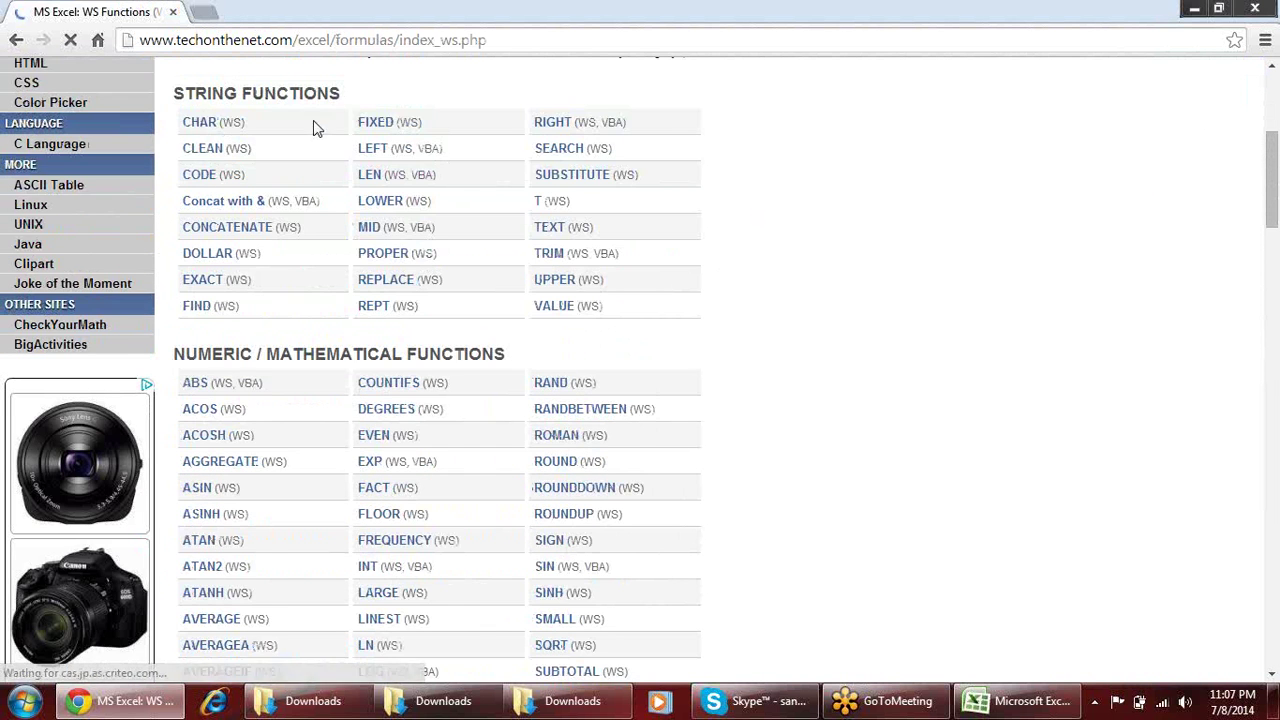
scroll(312, 128, "down", 1)
scroll(309, 334, "down", 2)
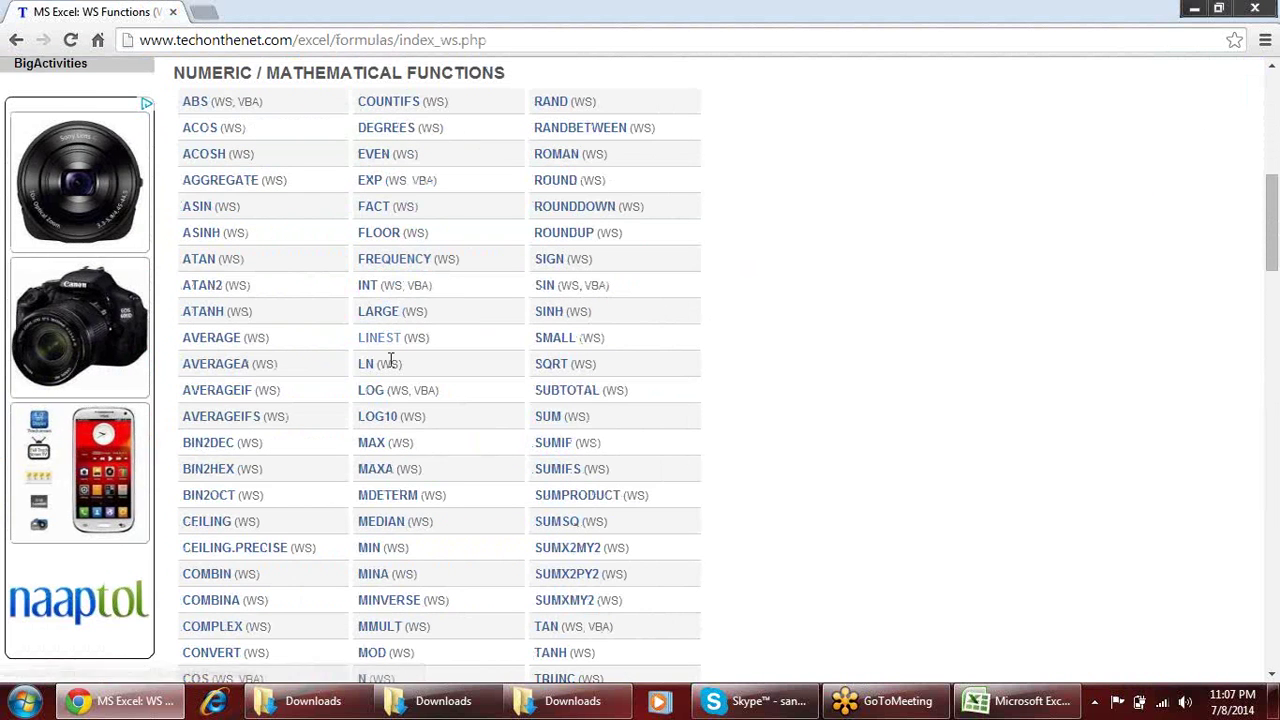
scroll(388, 401, "down", 4)
scroll(320, 306, "down", 3)
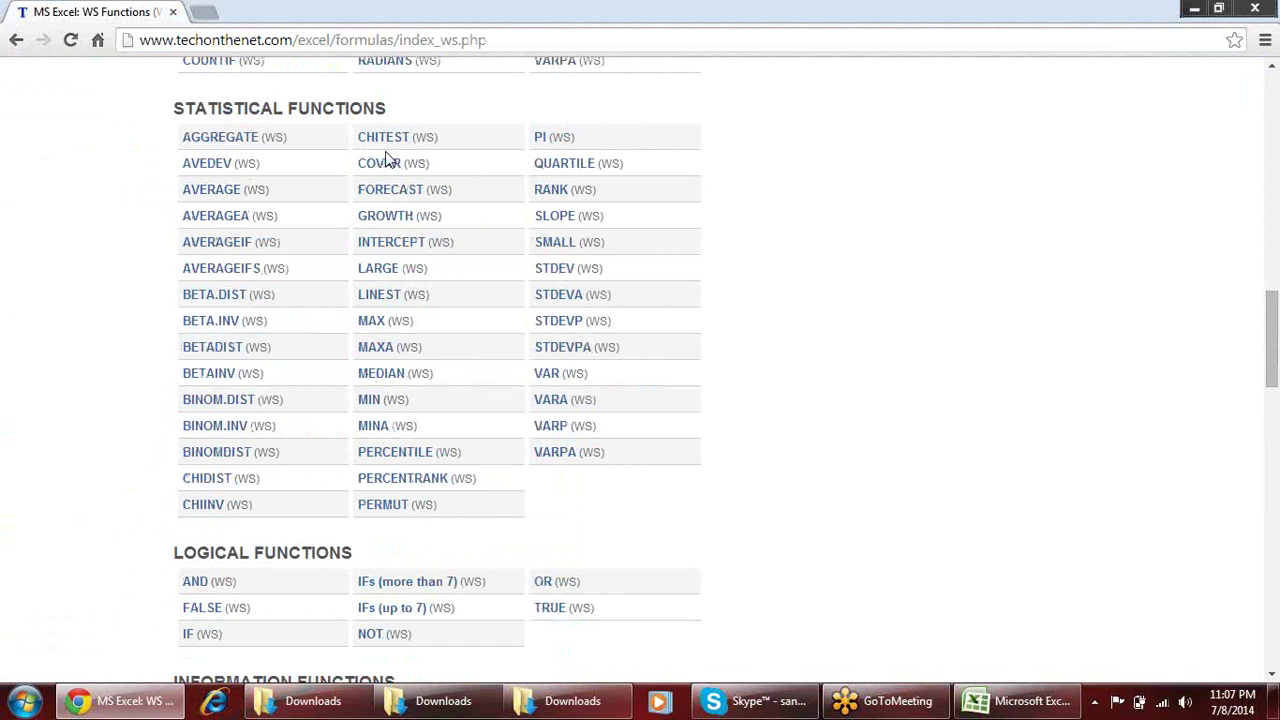
left_click(560, 277)
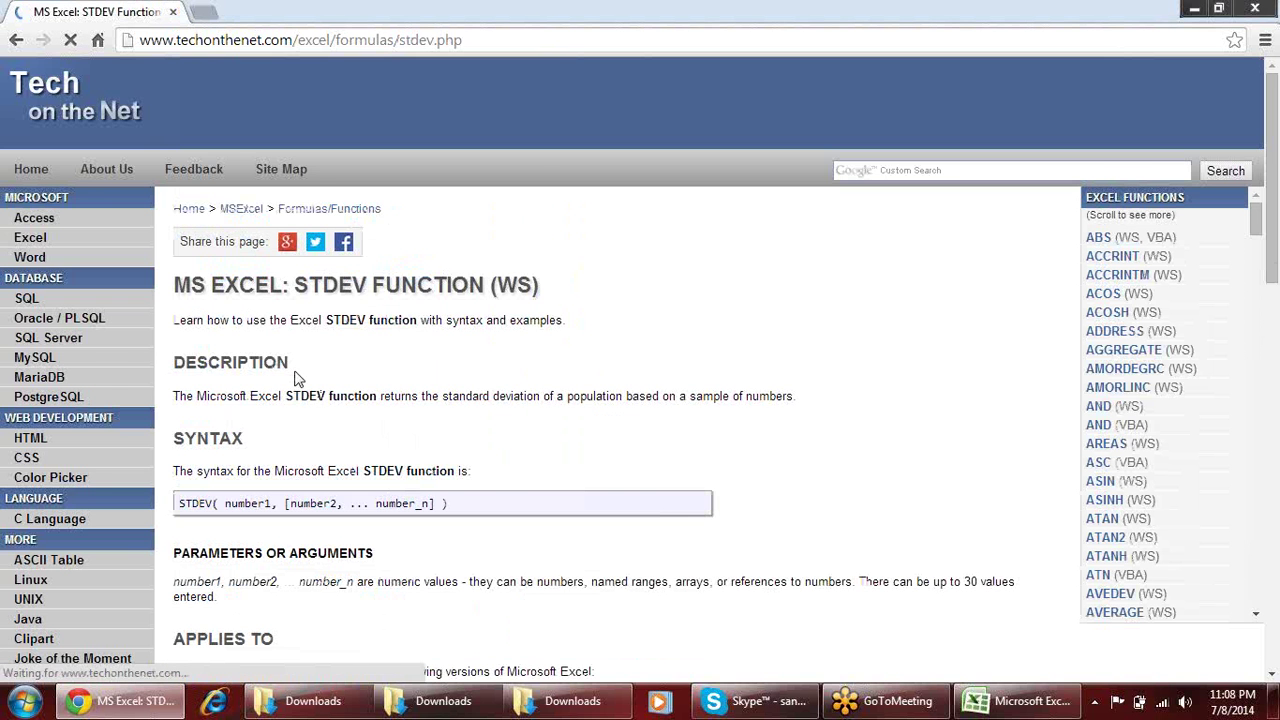
Scroll to the STDEV examples and highlight the 85.9740833 result
scroll(296, 377, "down", 1)
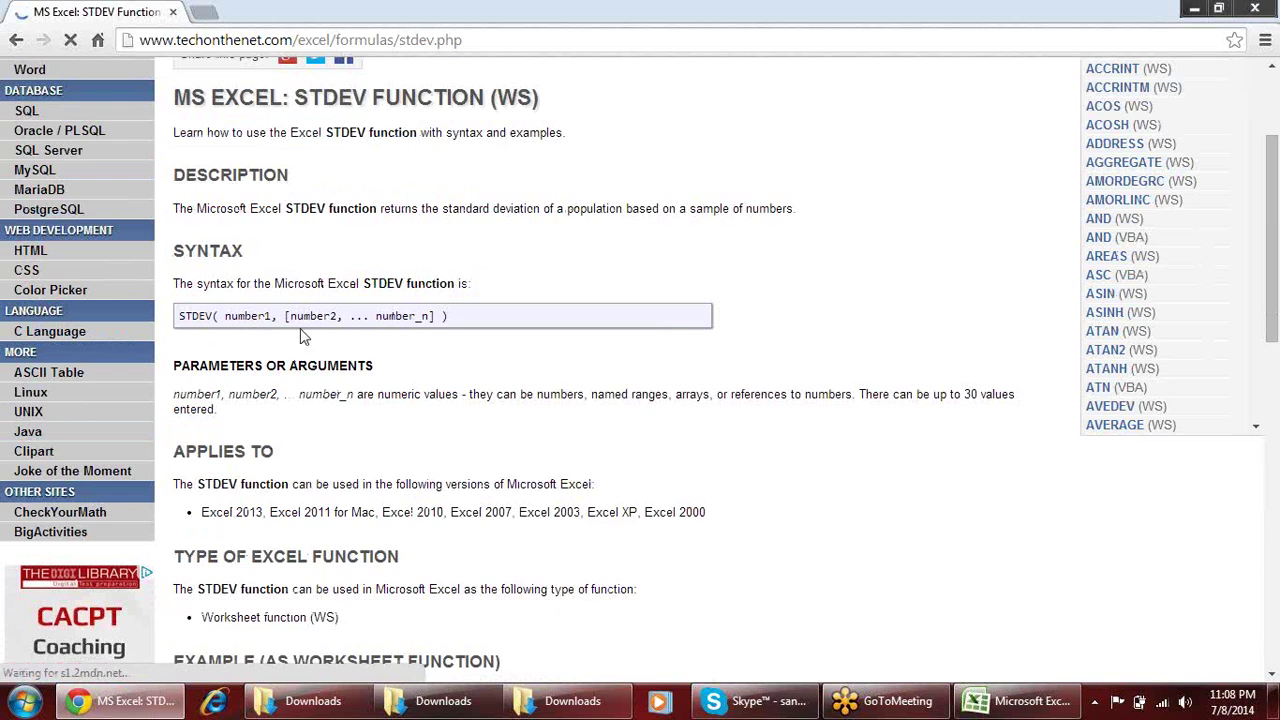
scroll(408, 355, "down", 3)
scroll(408, 350, "down", 3)
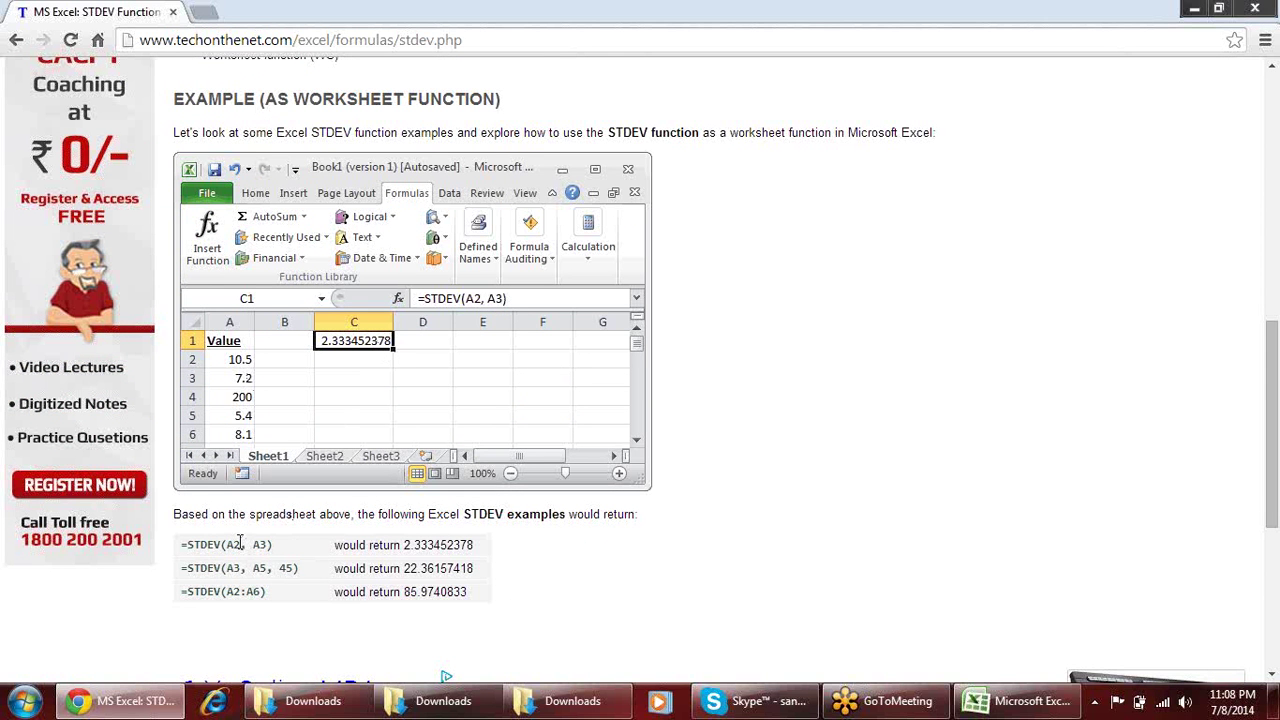
mouse_move(240, 542)
left_mouse_down()
mouse_move(277, 544)
mouse_move(299, 568)
left_mouse_up()
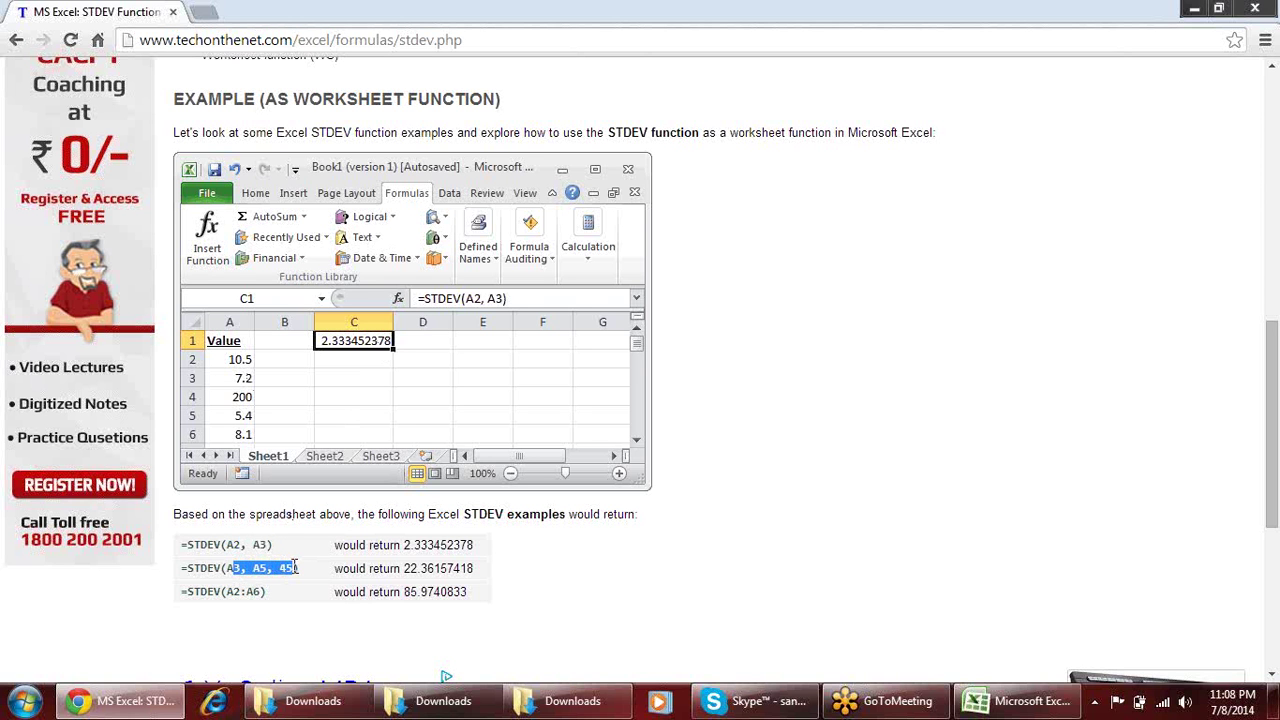
left_click(295, 567)
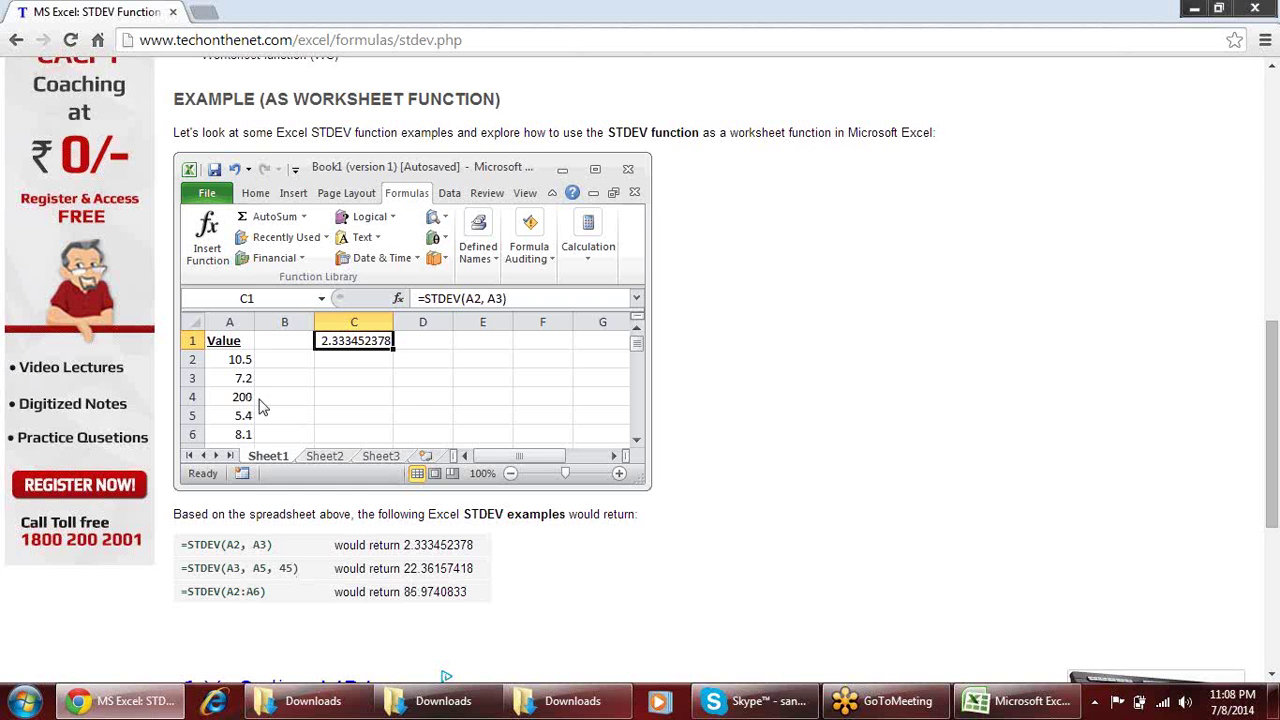
left_click_drag(407, 591, 455, 583)
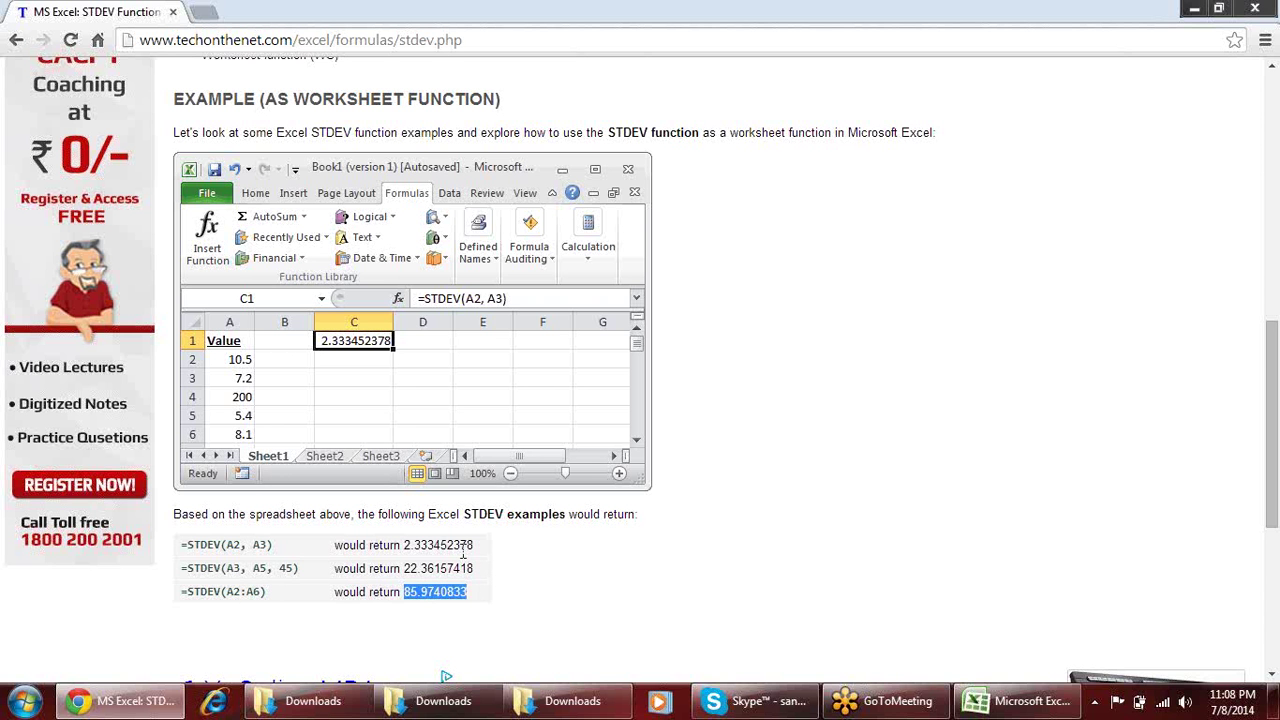
Back at the top, highlight STDEV and 'standard deviation' in the title and description
scroll(386, 549, "up", 5)
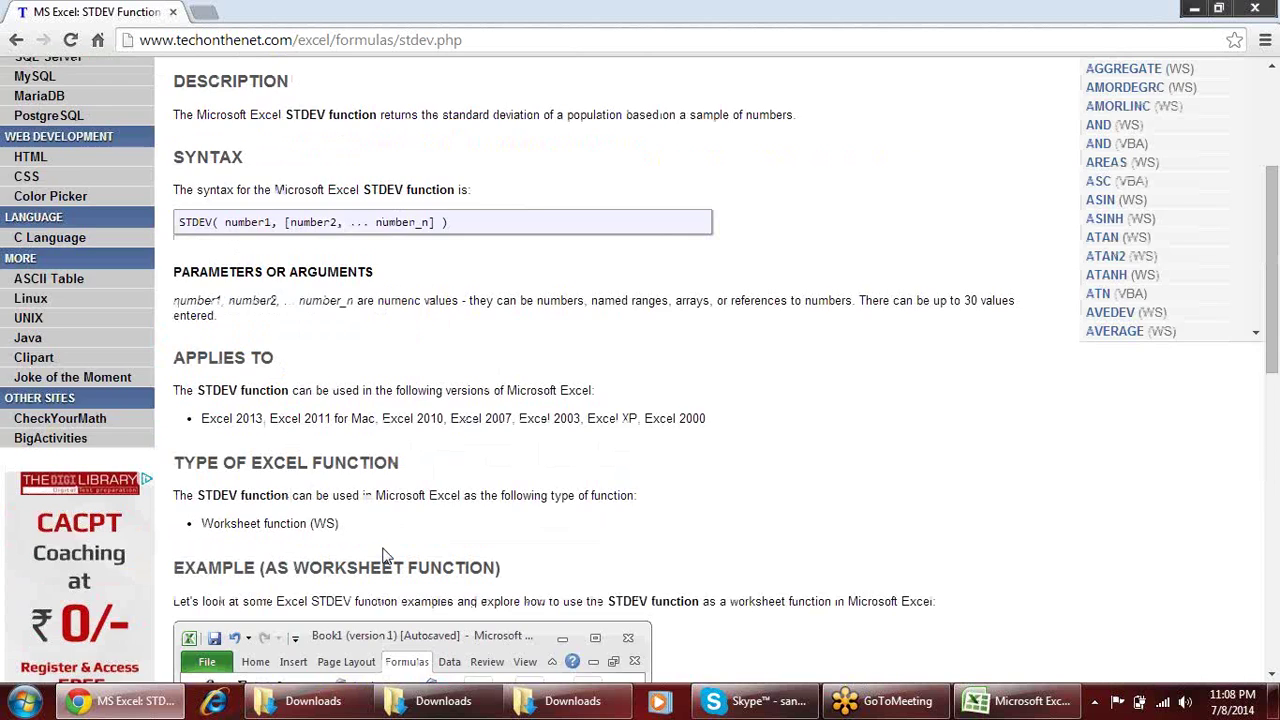
scroll(300, 500, "up", 3)
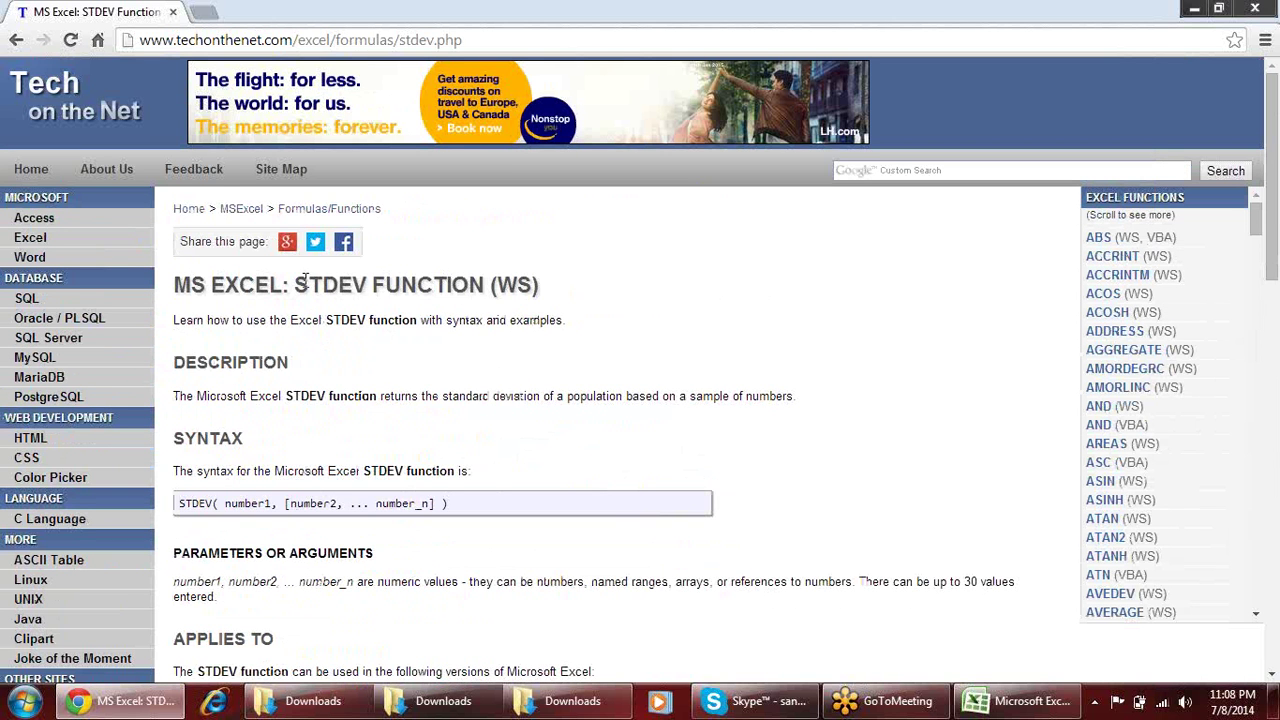
left_click_drag(295, 283, 389, 289)
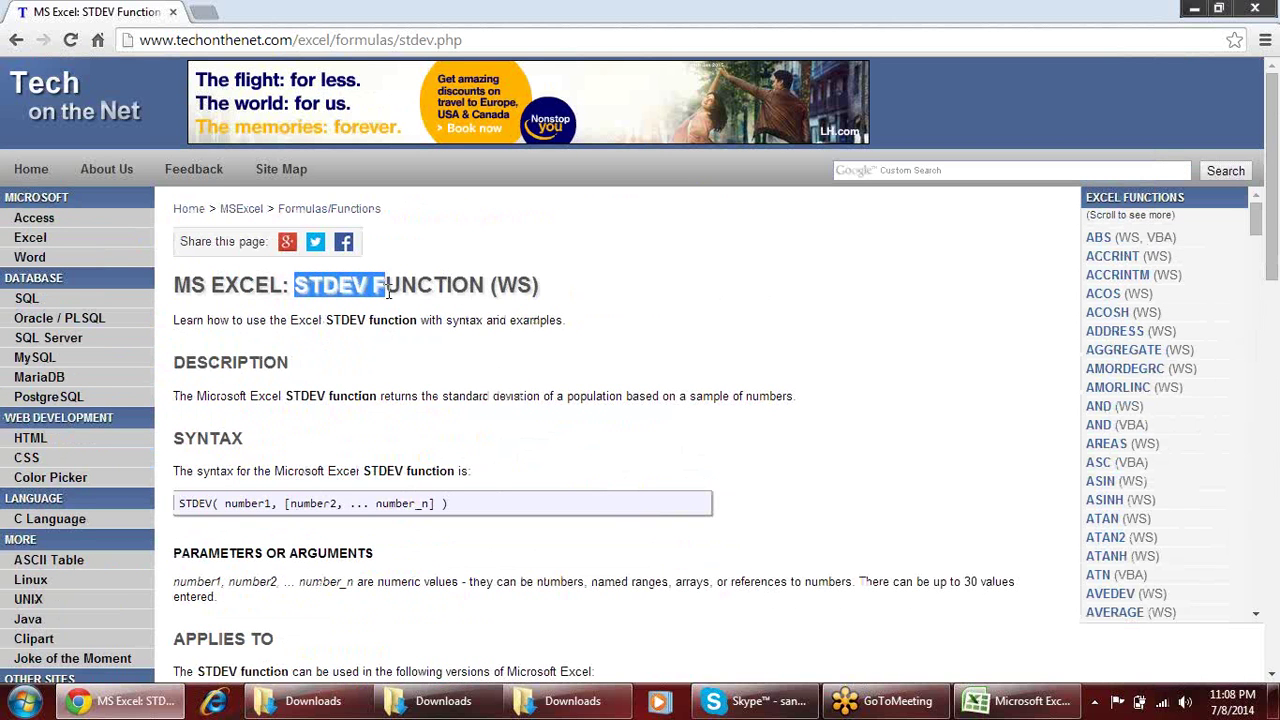
left_click(552, 412)
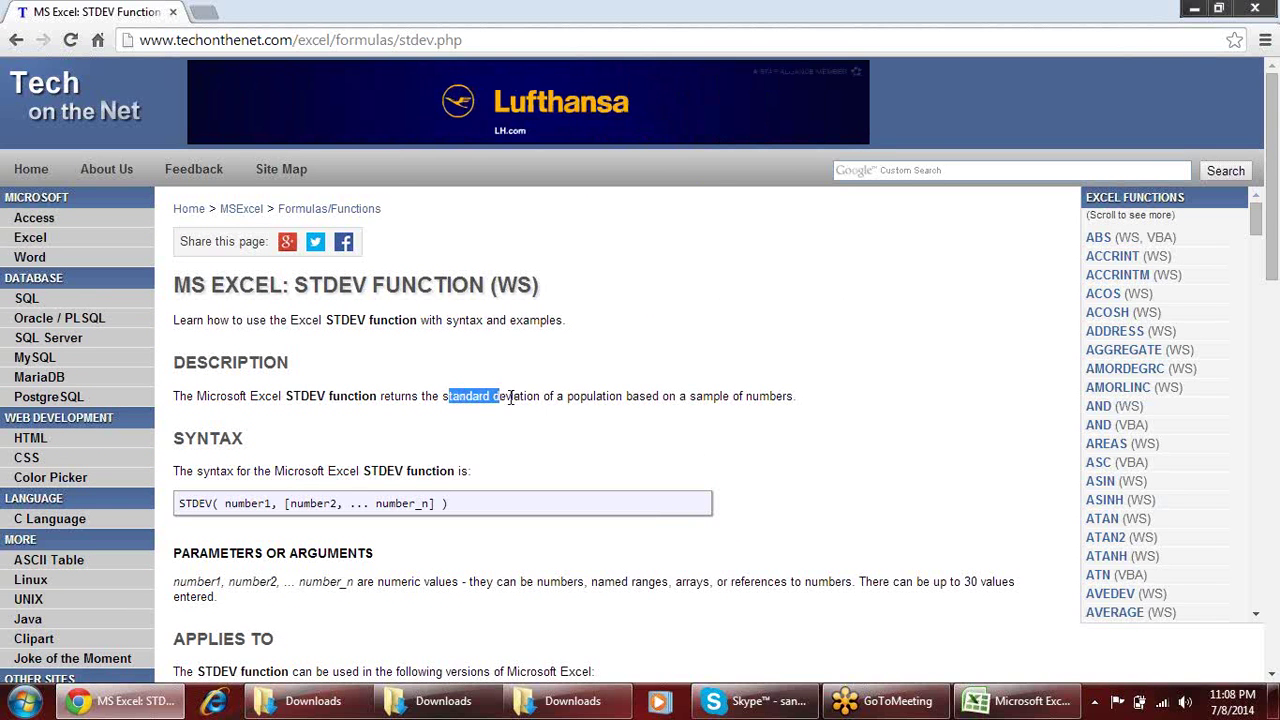
left_click_drag(448, 395, 543, 396)
left_click_drag(348, 396, 295, 403)
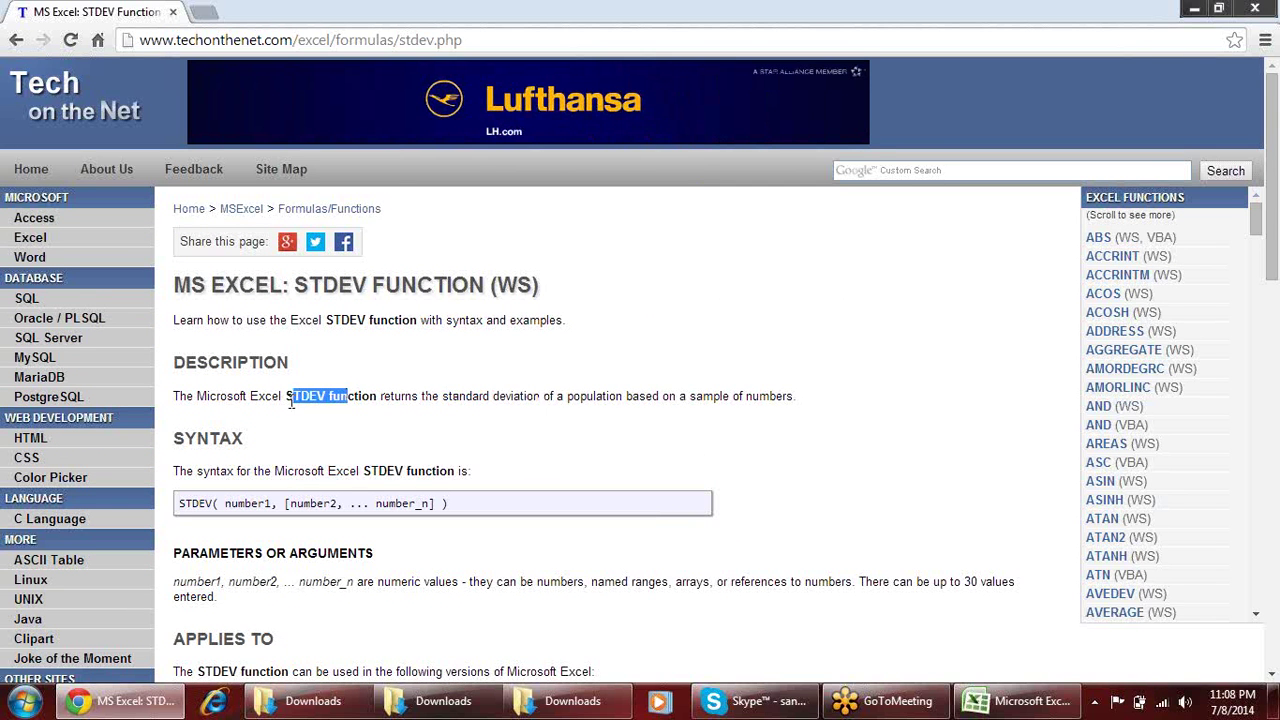
left_click(322, 428)
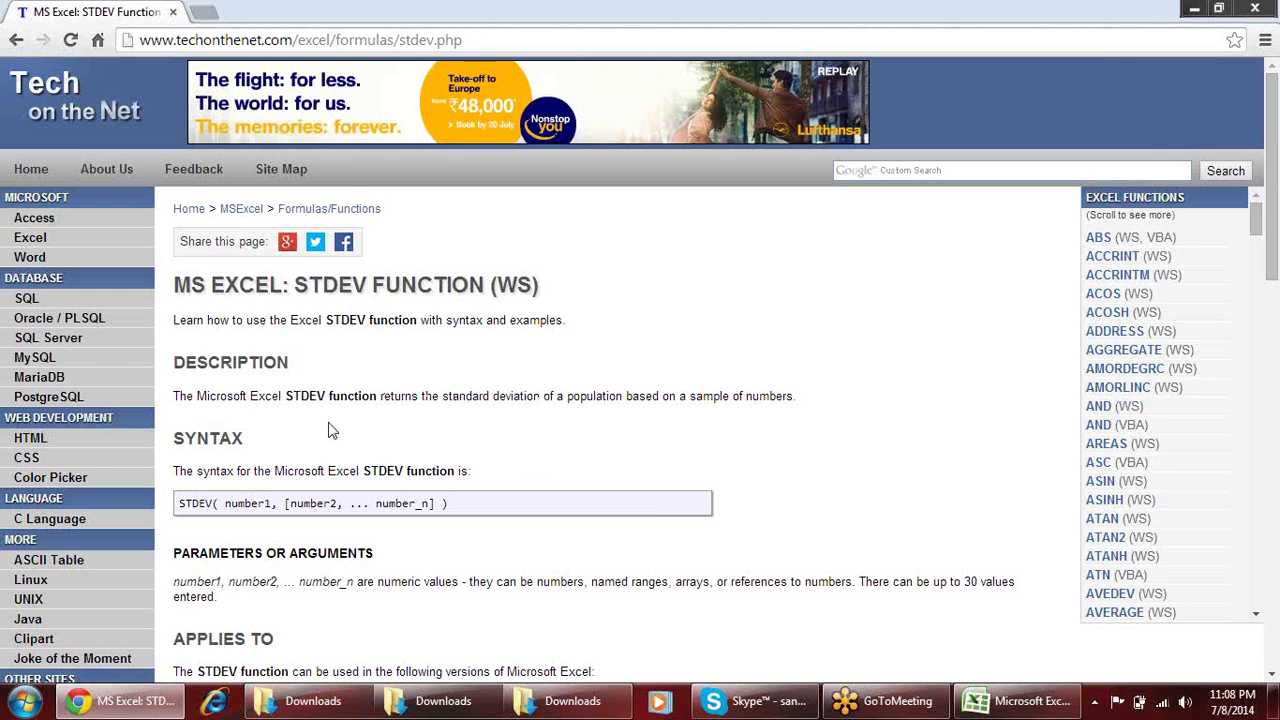
Scroll through the page once more, then return to the worksheet functions category list
scroll(403, 450, "down", 2)
scroll(403, 450, "down", 2)
scroll(403, 450, "down", 2)
scroll(403, 450, "down", 3)
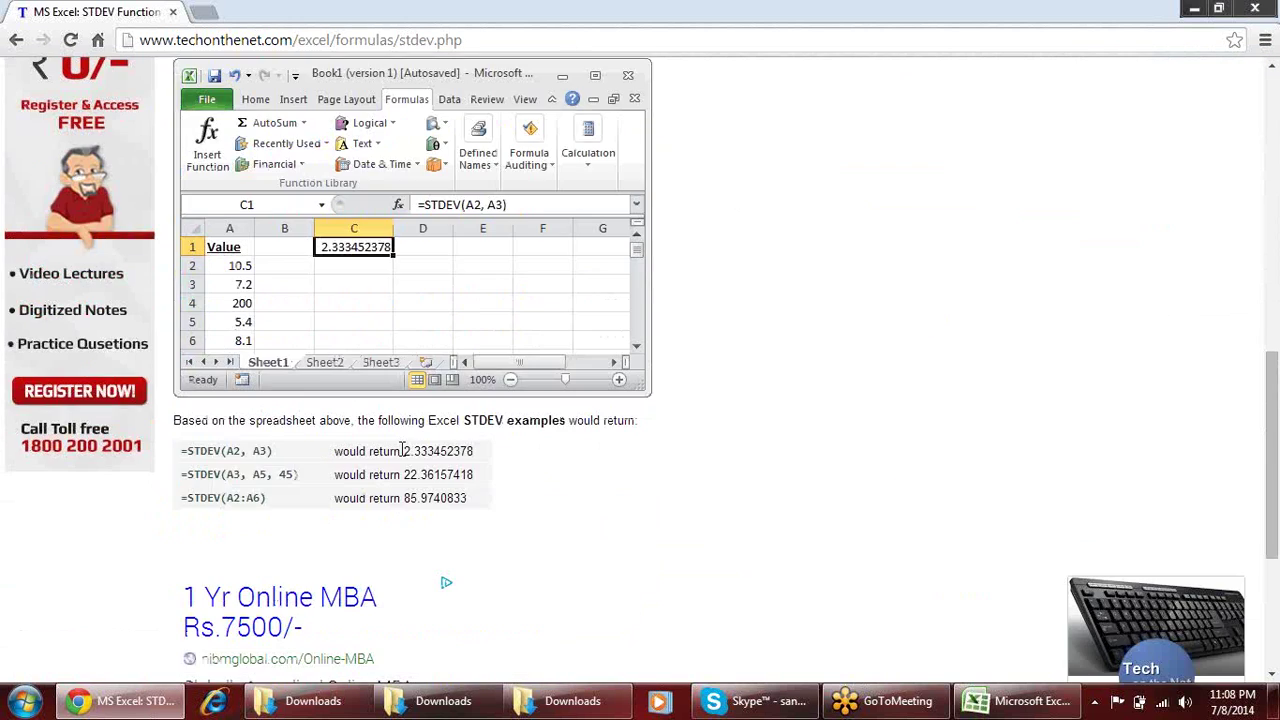
scroll(403, 450, "up", 5)
scroll(403, 450, "up", 3)
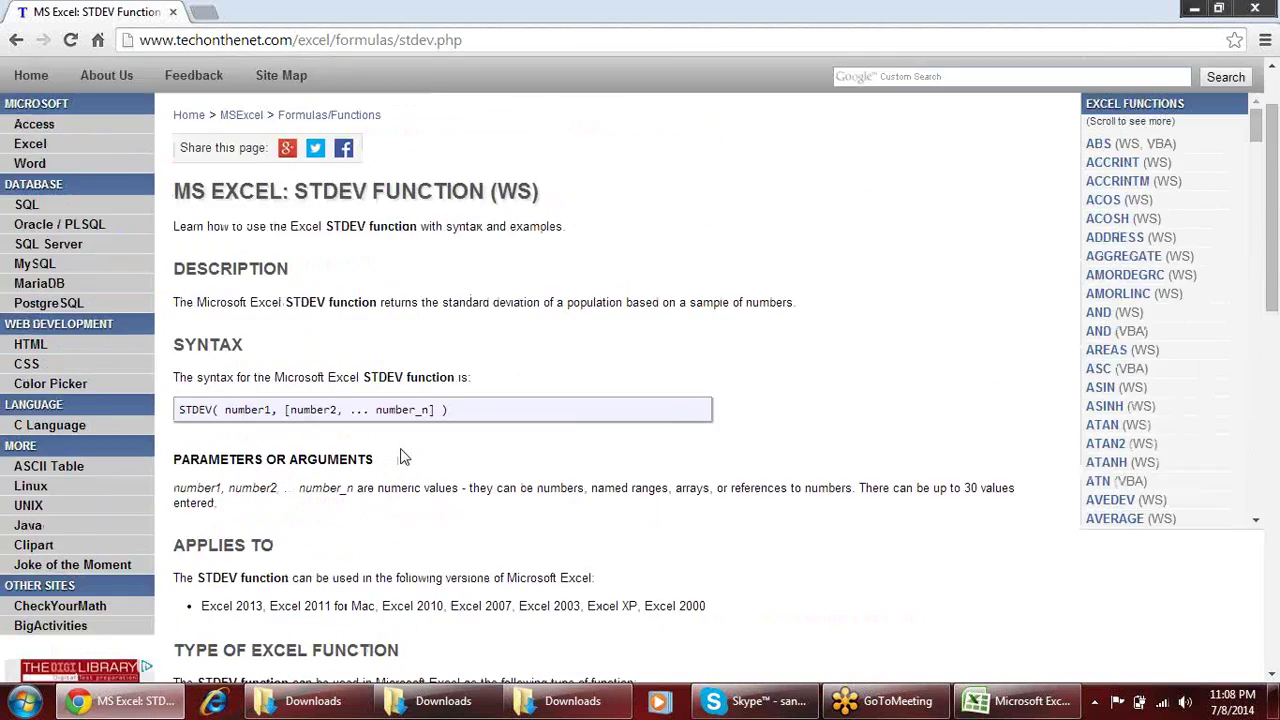
scroll(403, 450, "up", 1)
left_click(16, 40)
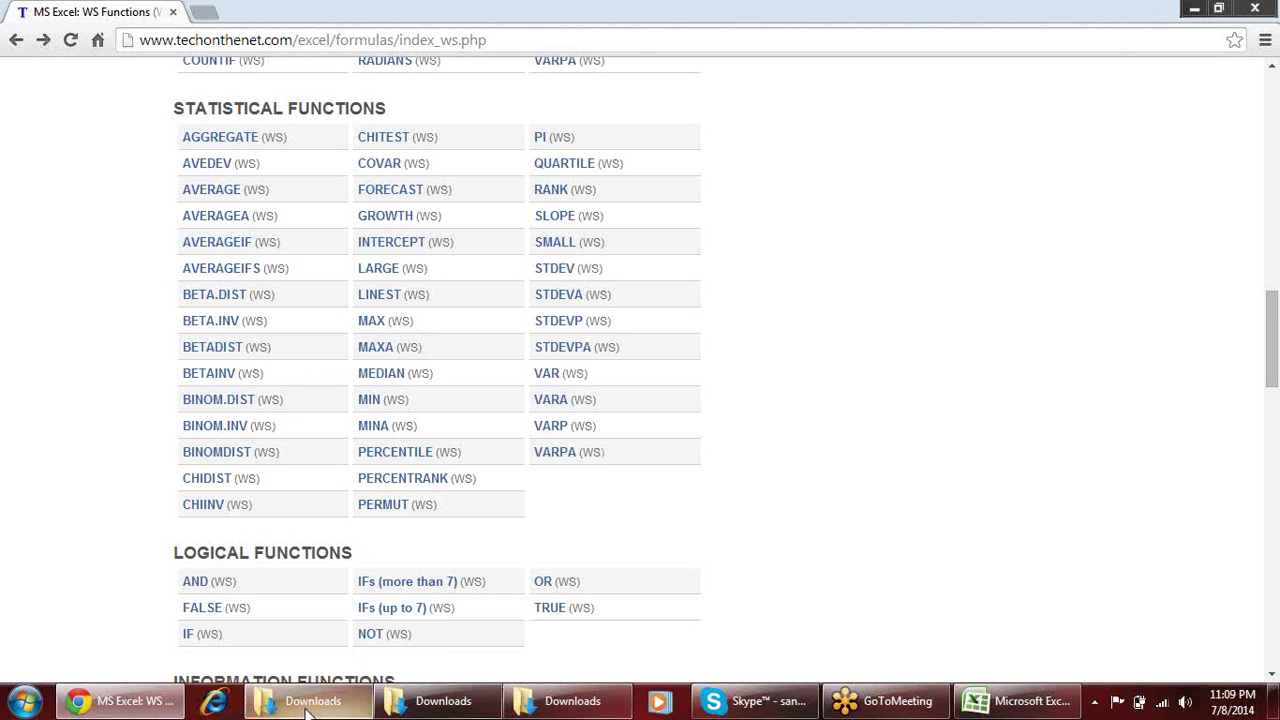
left_click(120, 700)
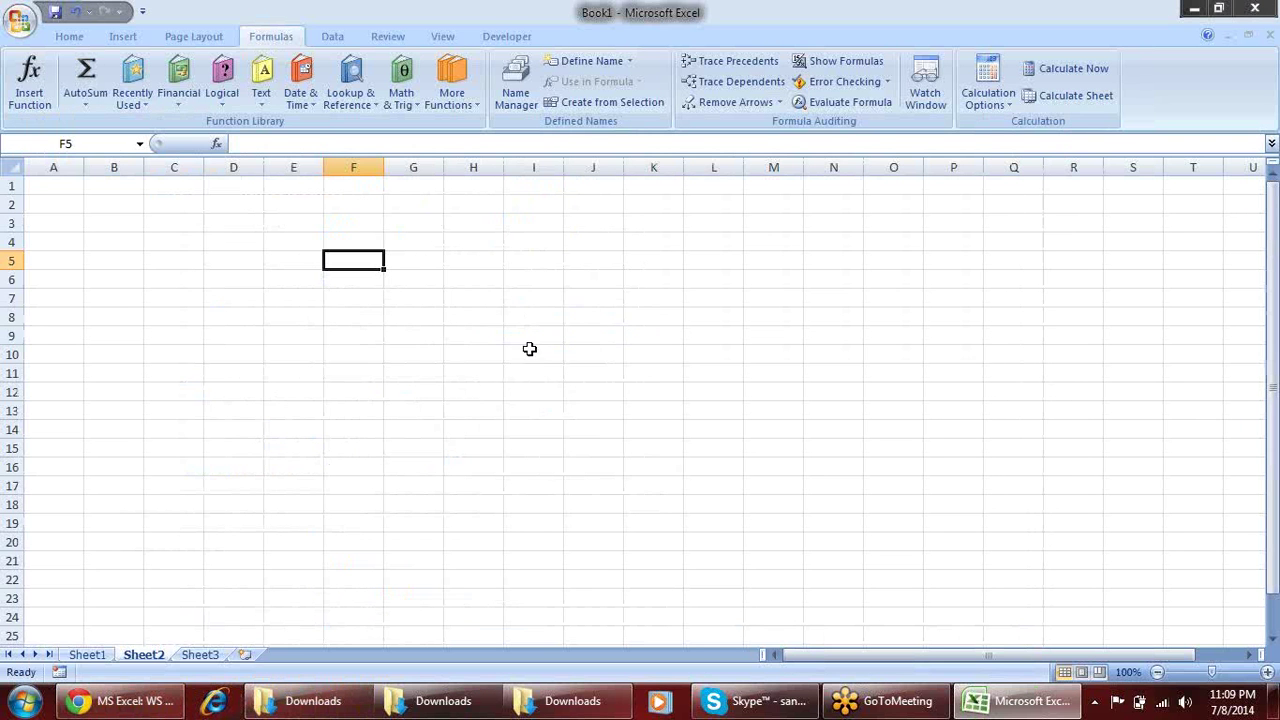
left_click(529, 349)
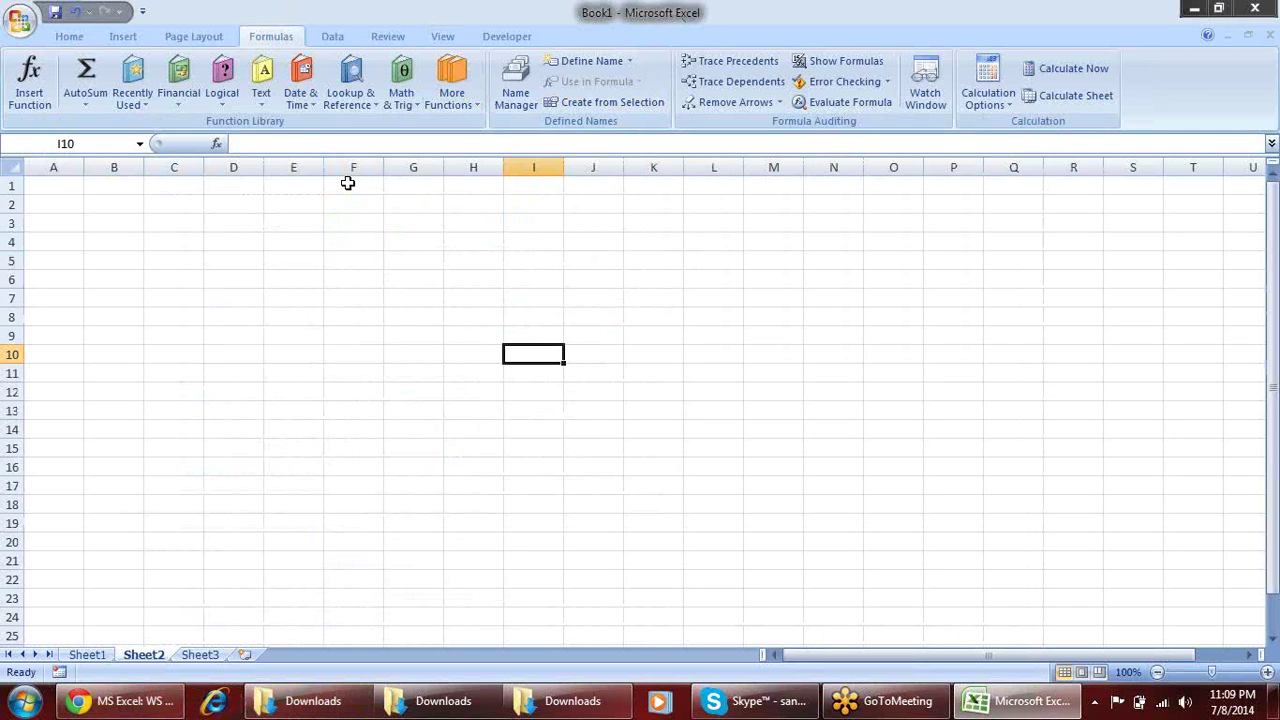
left_click(449, 97)
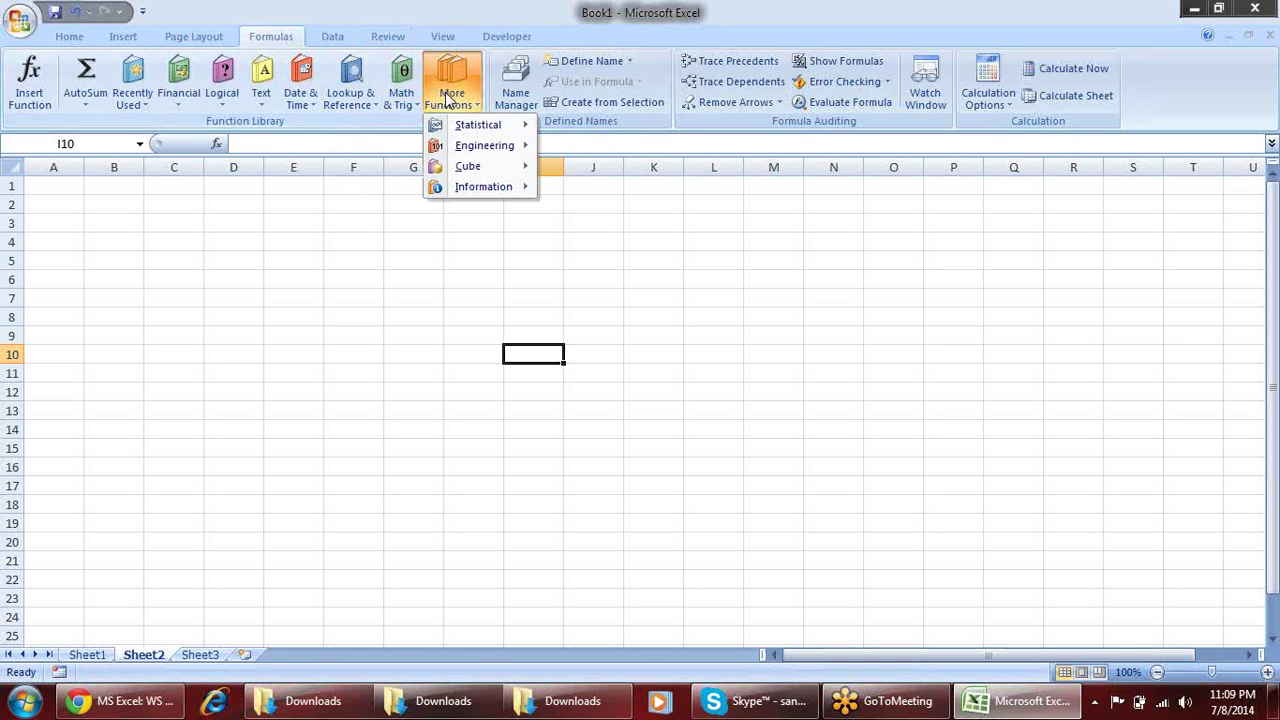
mouse_move(479, 125)
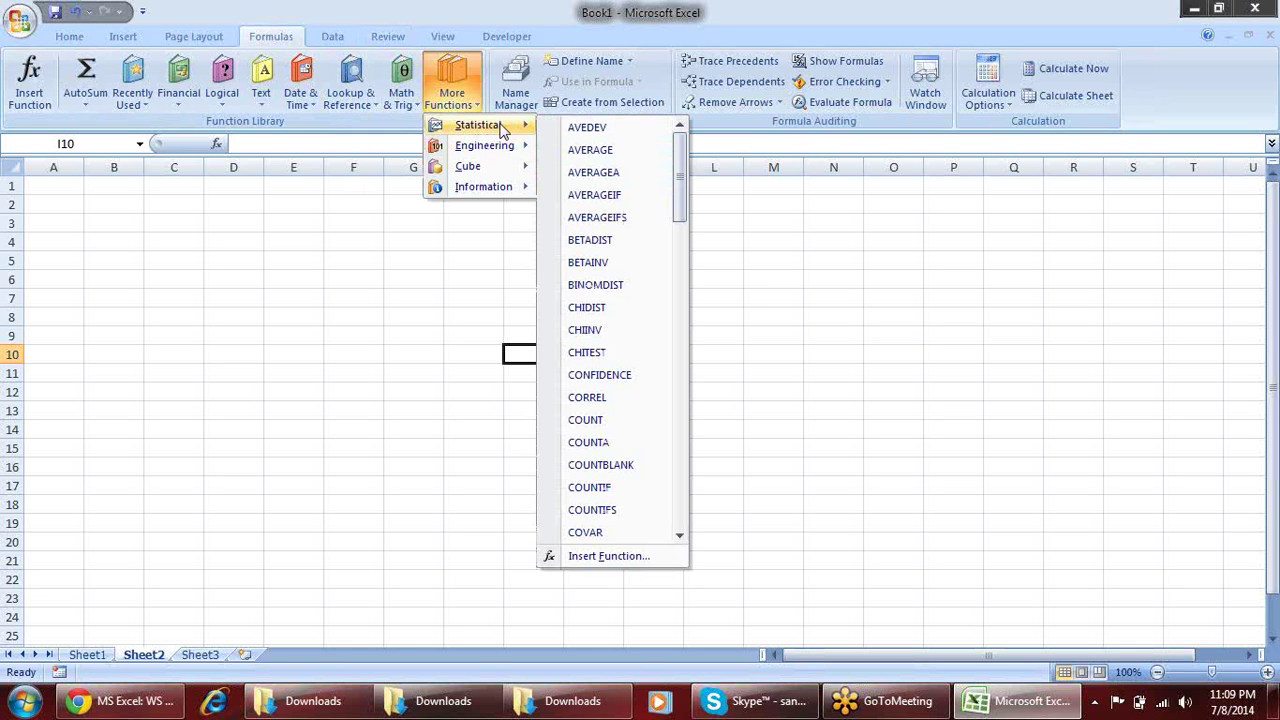
left_click_drag(679, 180, 694, 480)
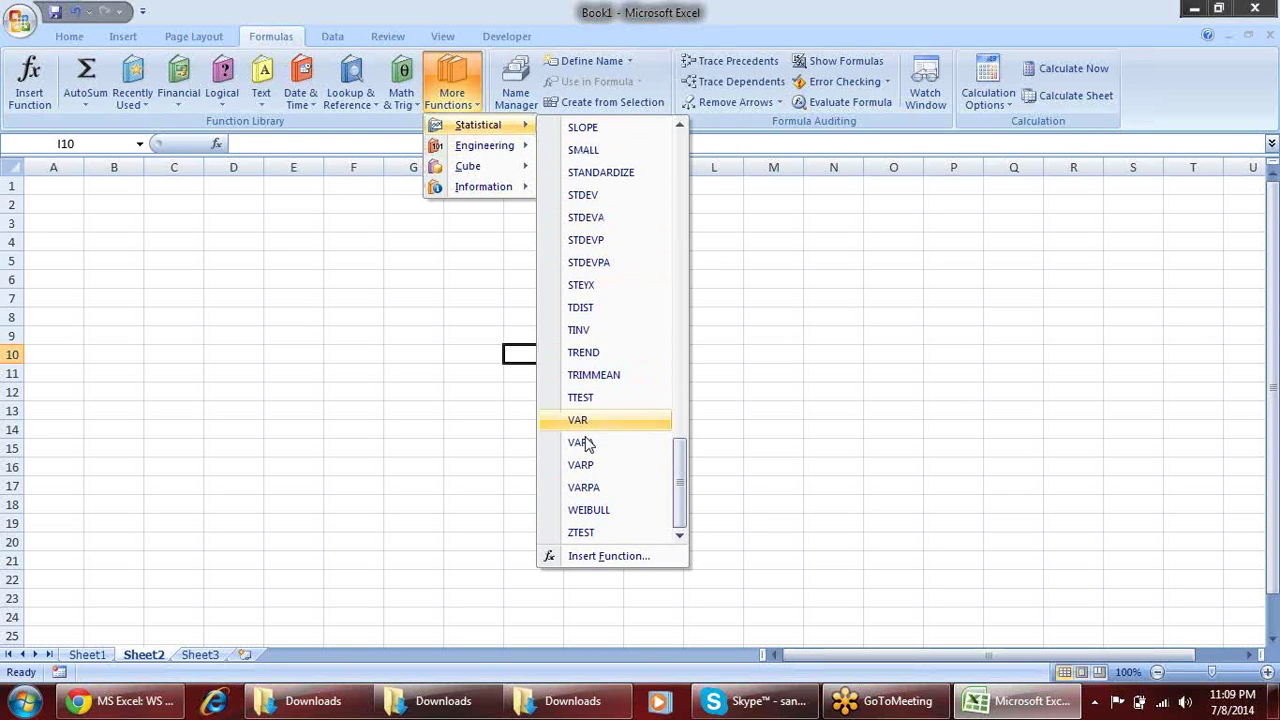
left_click_drag(681, 484, 680, 377)
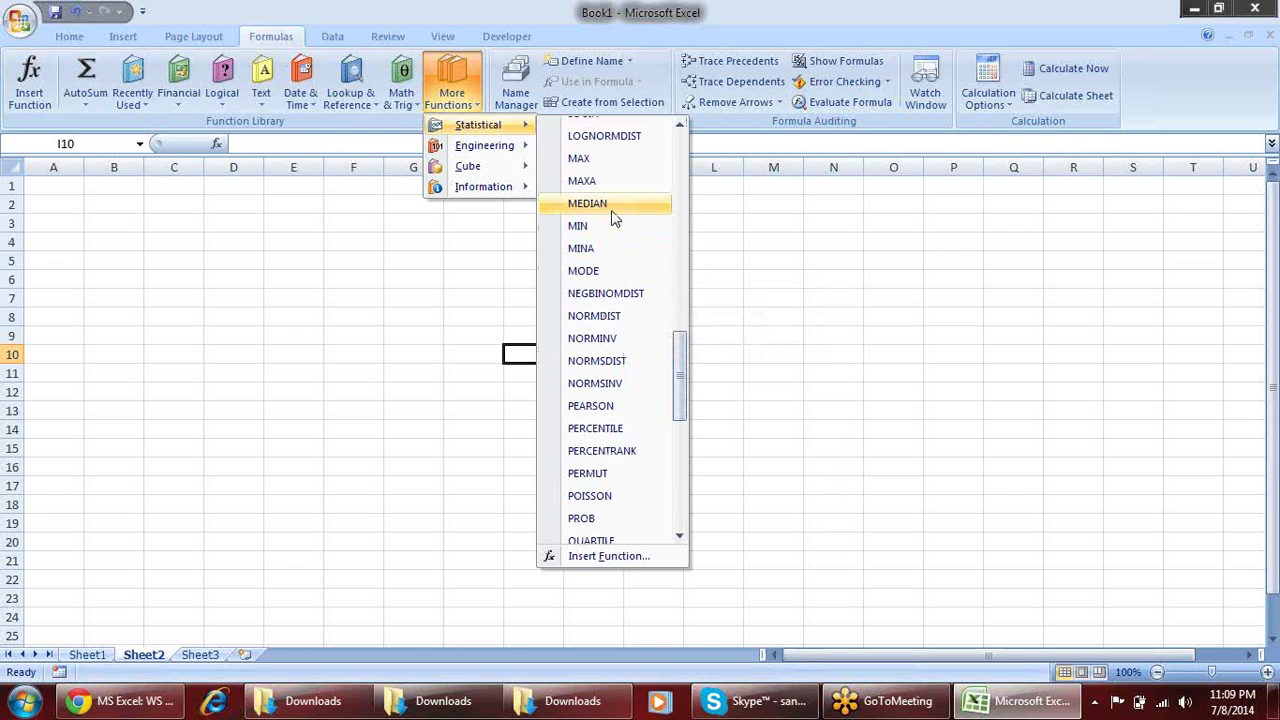
mouse_move(588, 203)
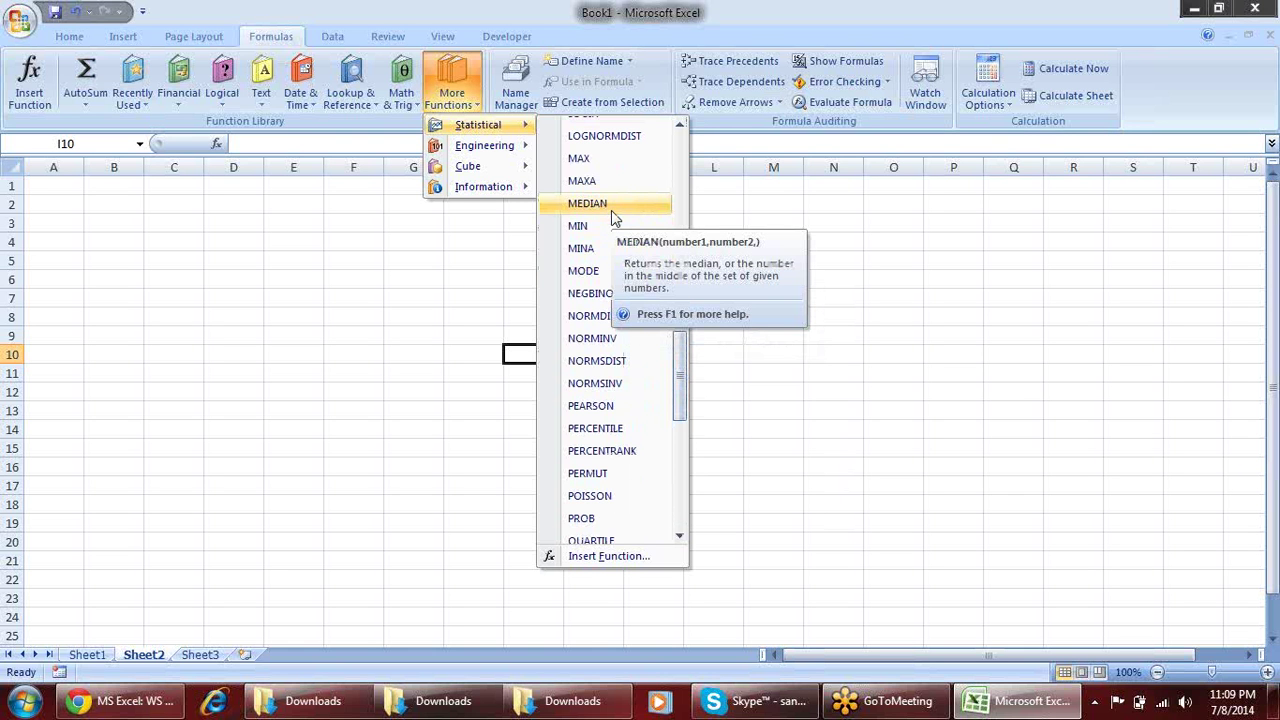
left_click_drag(680, 343, 678, 140)
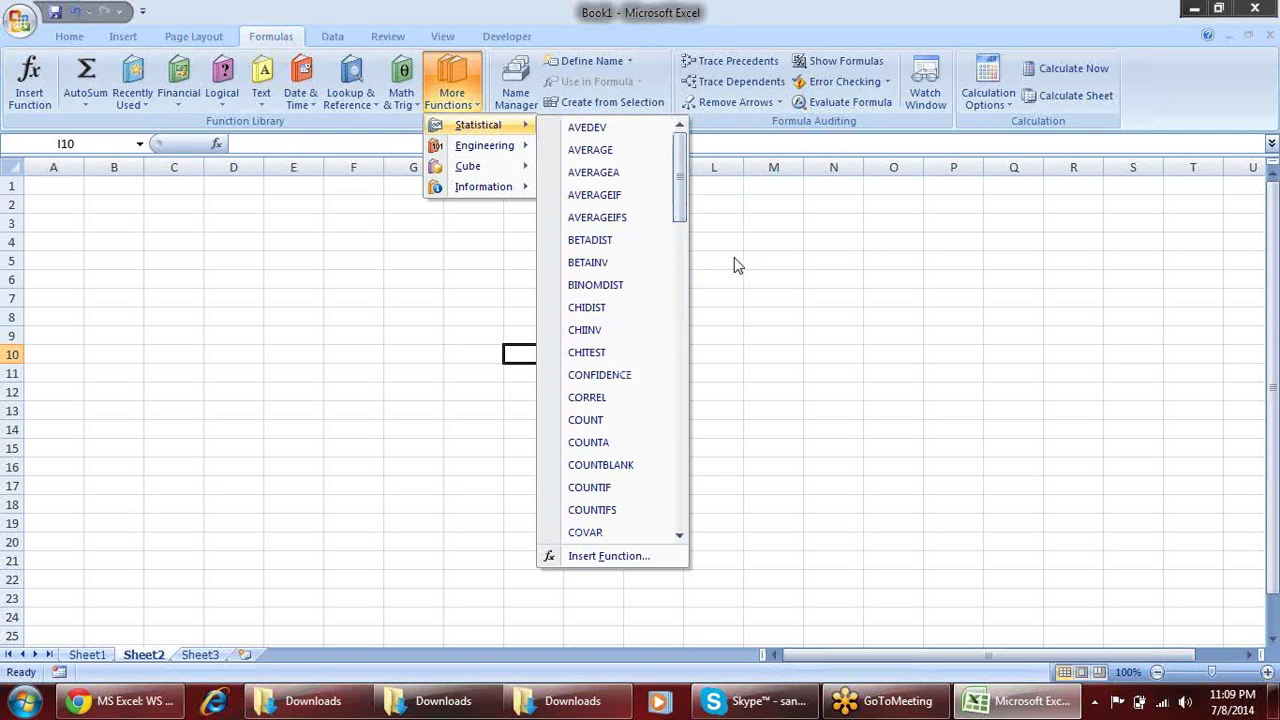
left_click(733, 255)
left_click(123, 204)
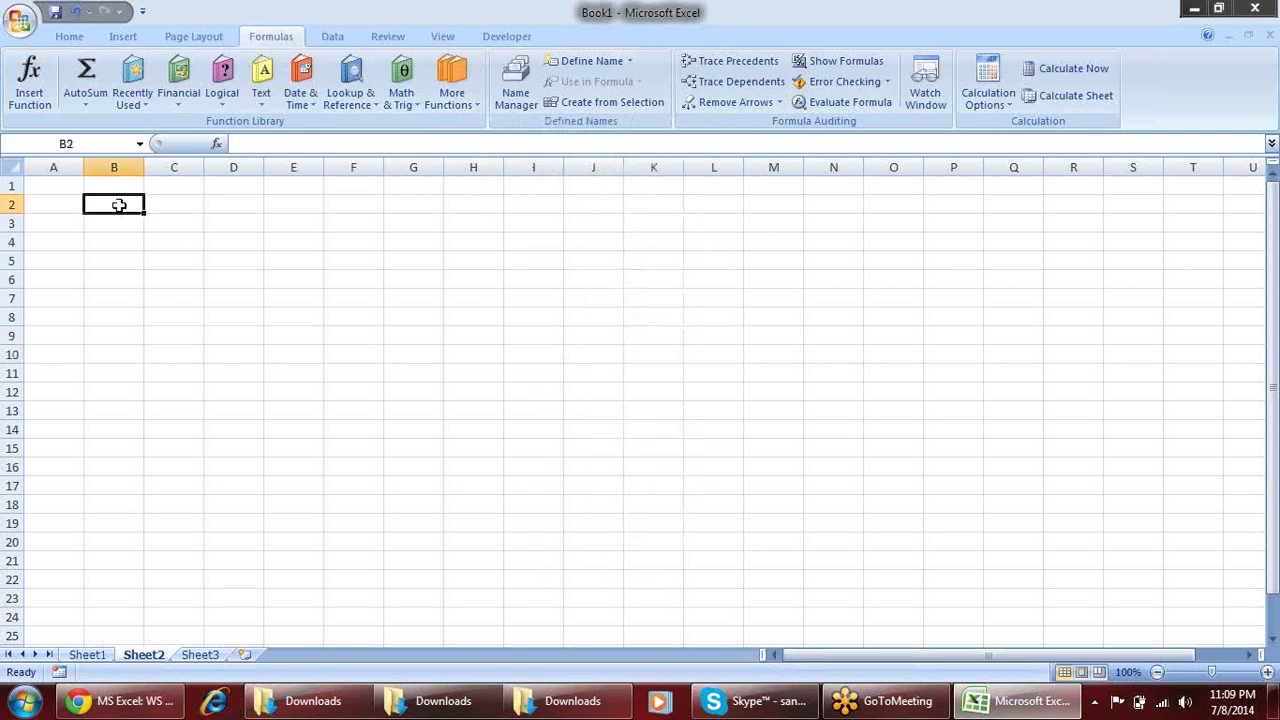
Enter Name and Sales headers in row 2 and the names Ravi, Shyam, Harish, Vikas
left_click(74, 206)
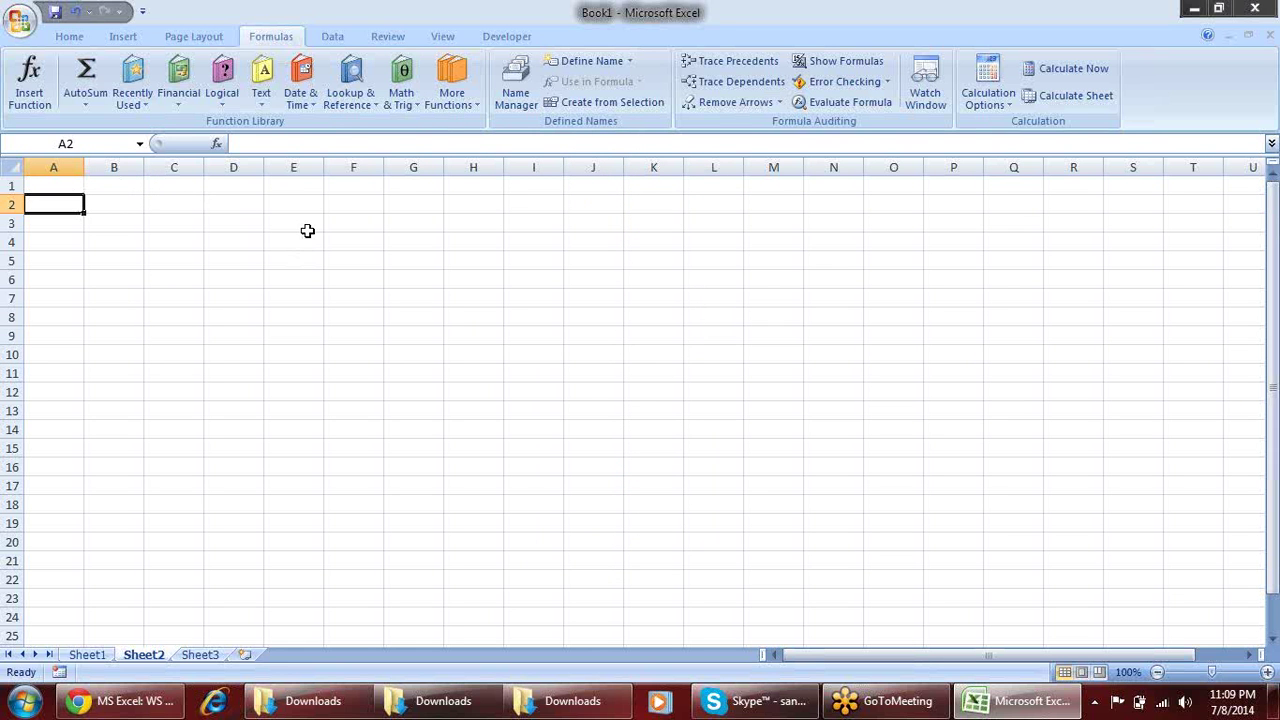
type("Name")
key("Tab")
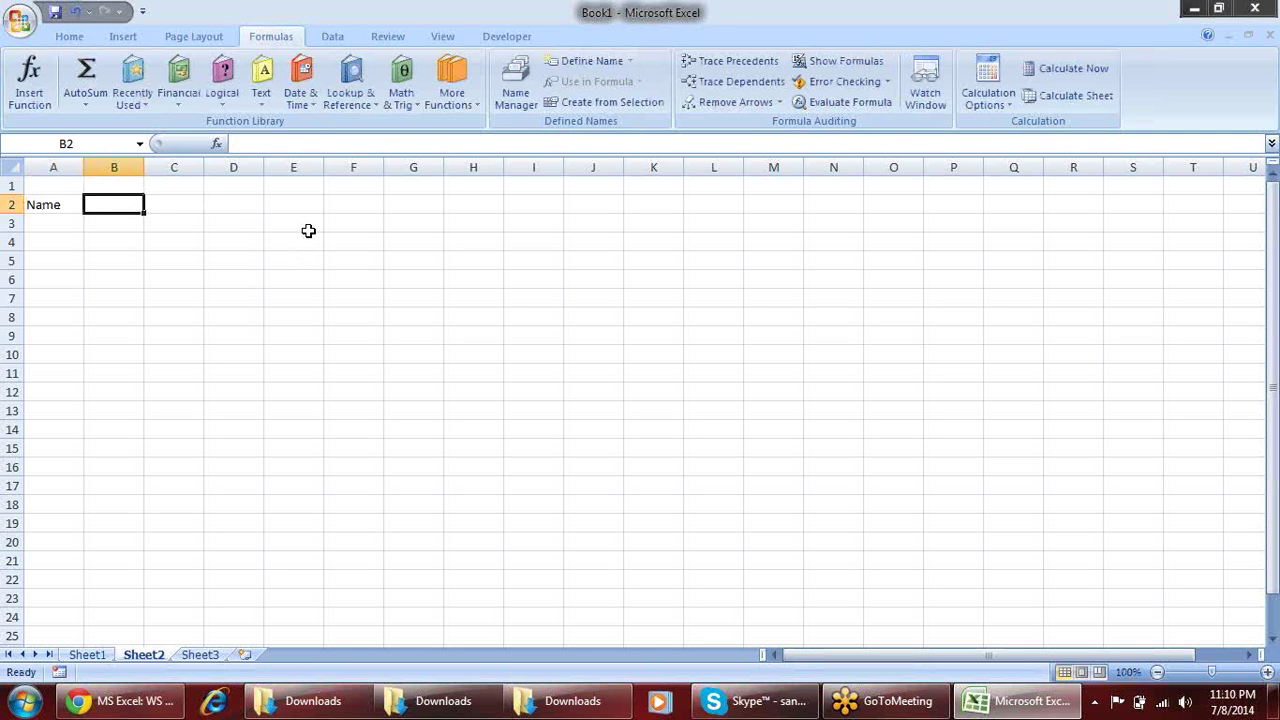
type("Sales")
key("Return")
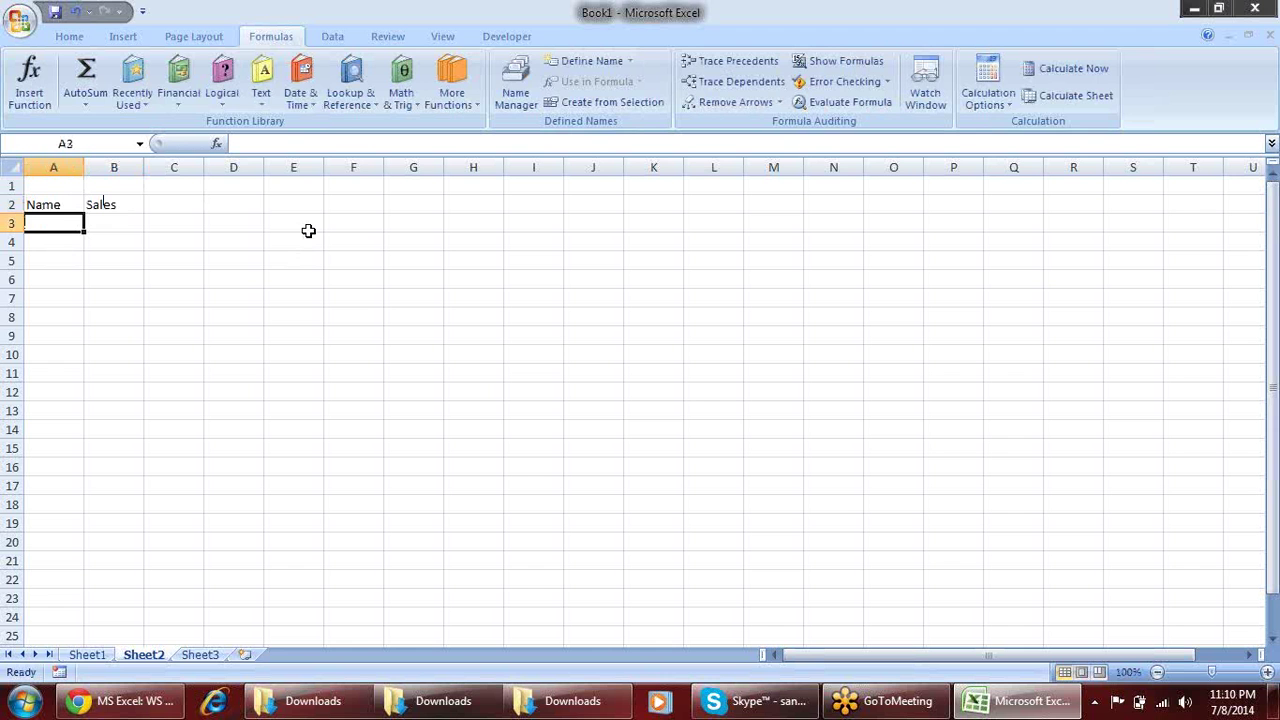
type("Ravi")
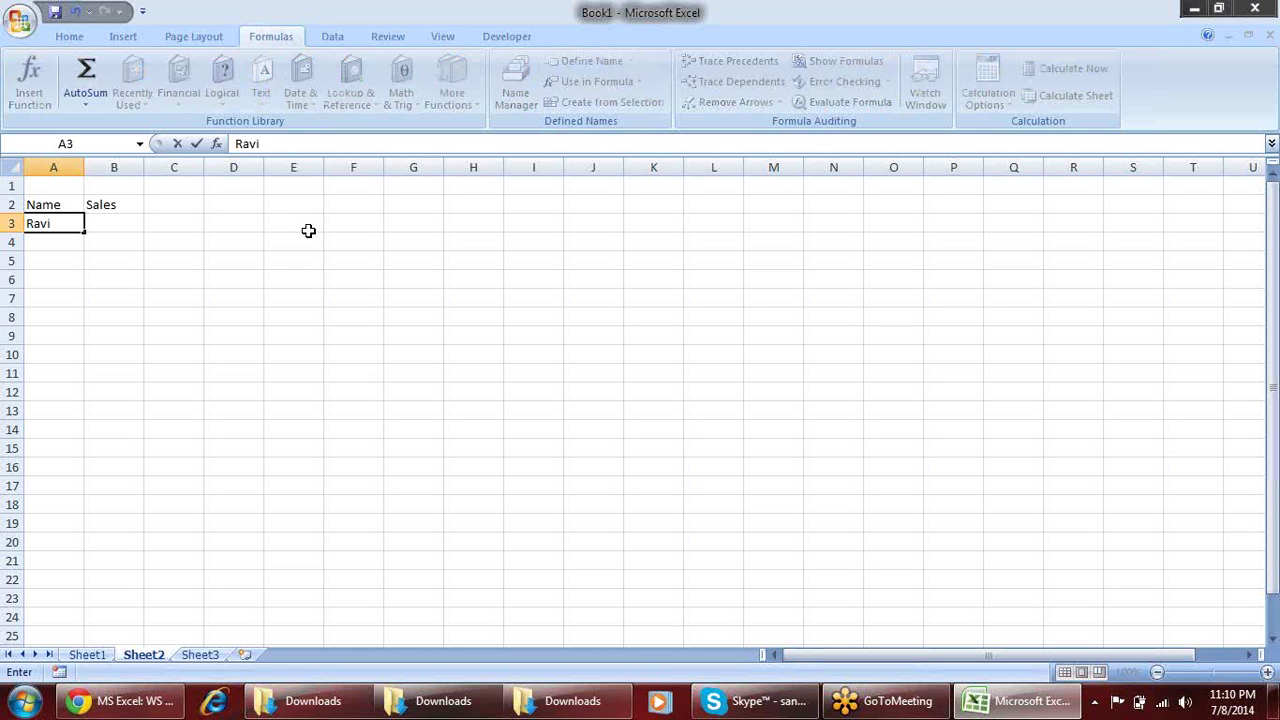
key("Return")
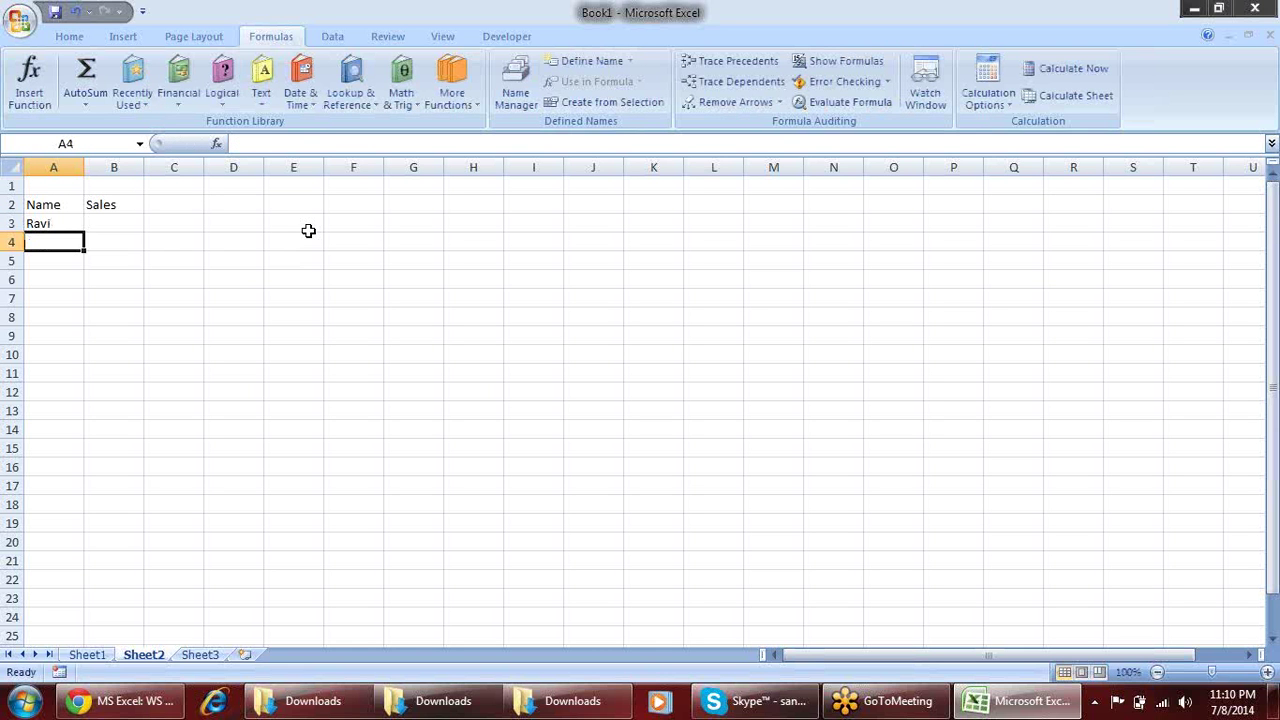
type("Shyan")
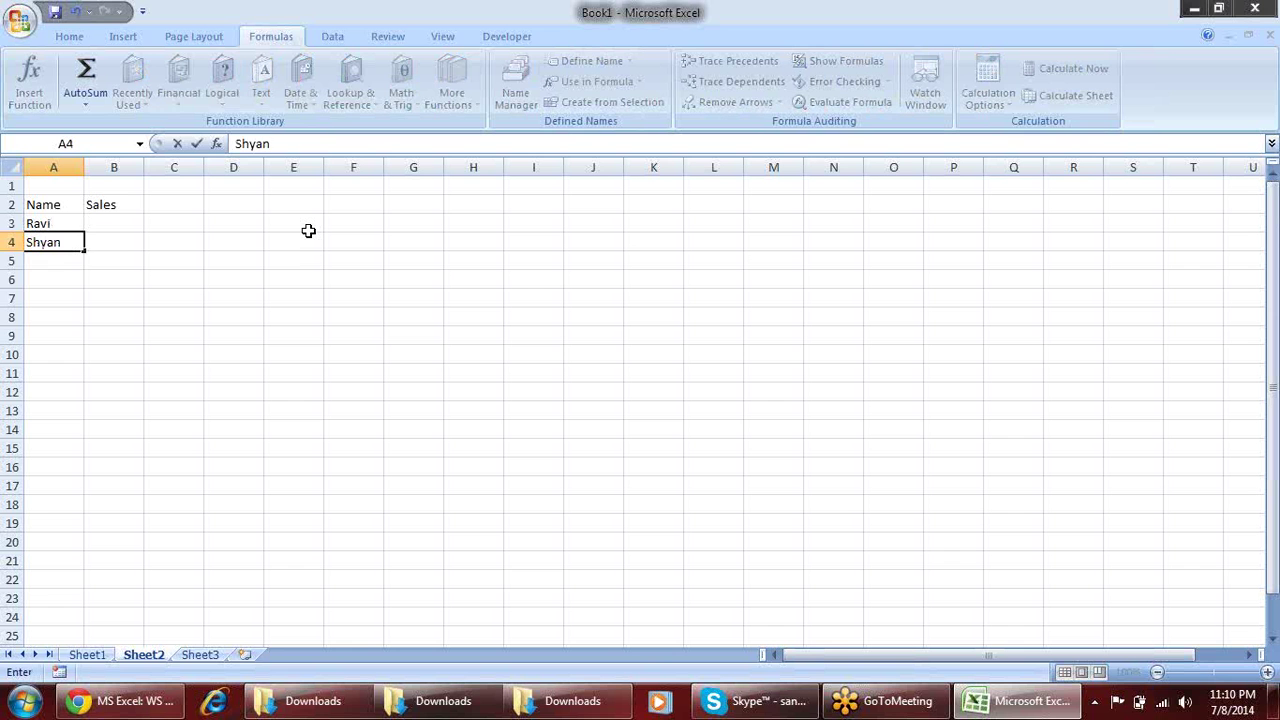
type("m")
key("Return")
type("Har")
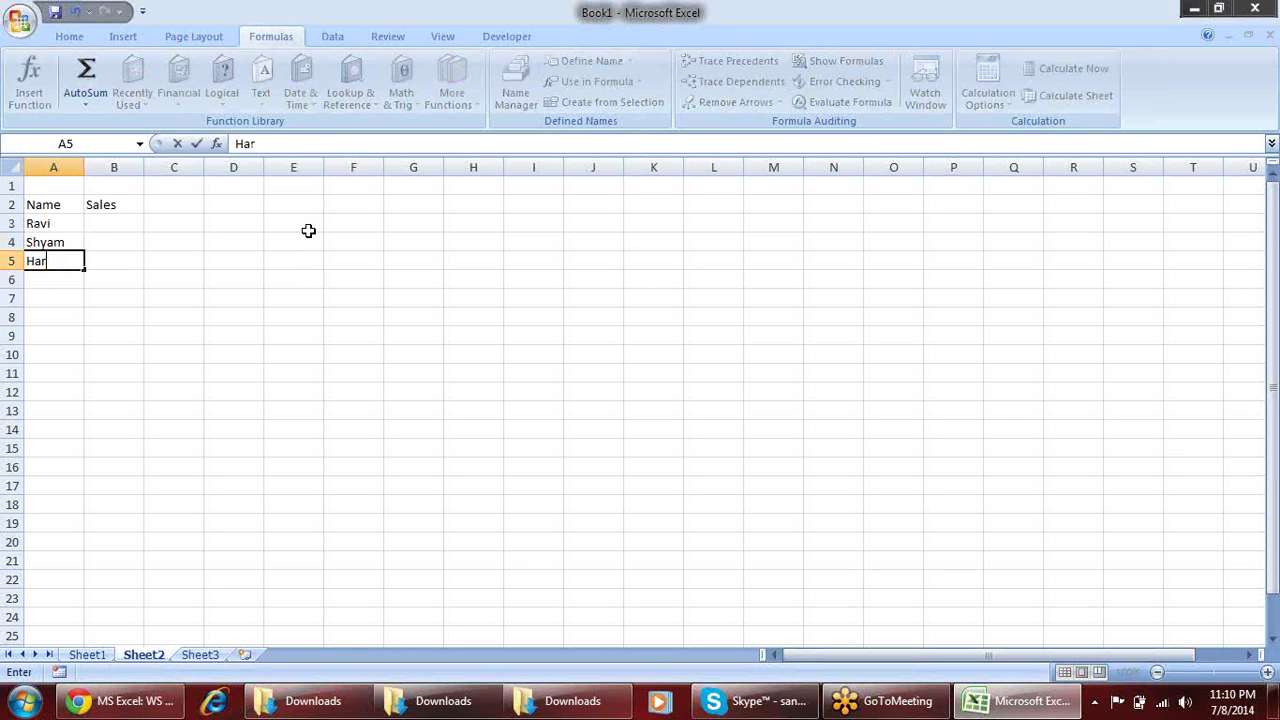
type("ish")
key("Return")
type("V")
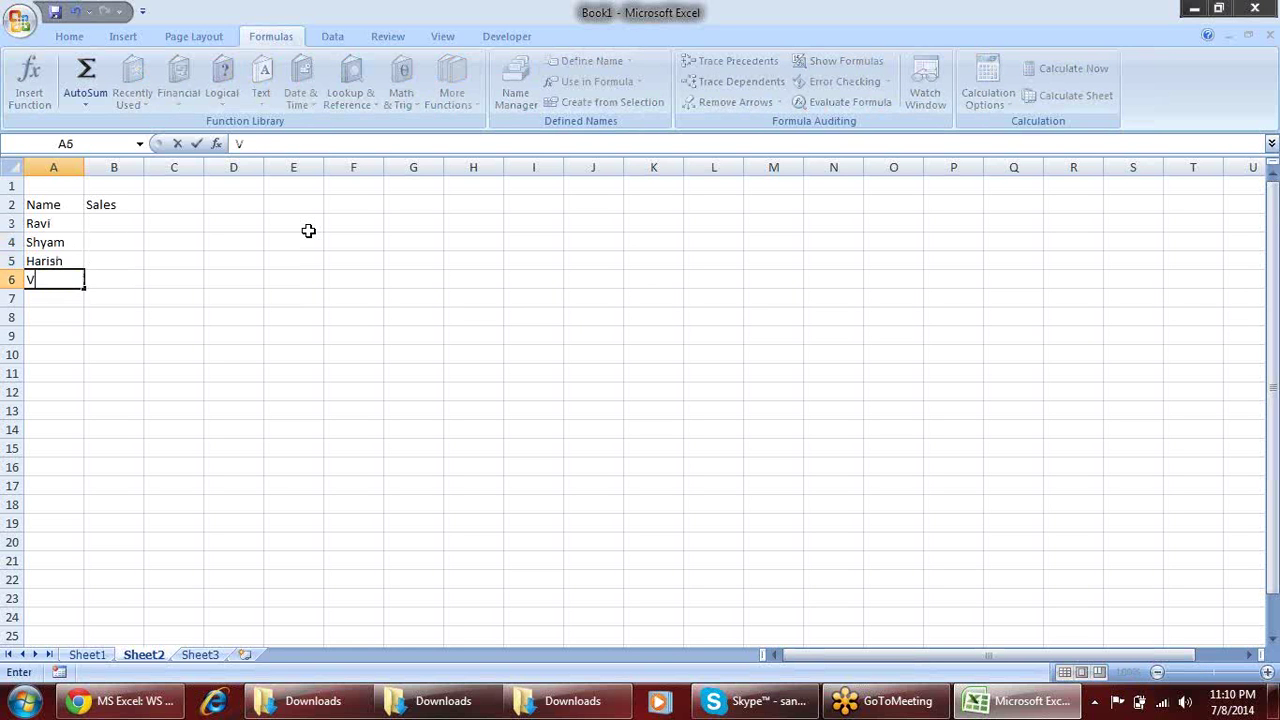
type("ika")
key("Up")
key("Up")
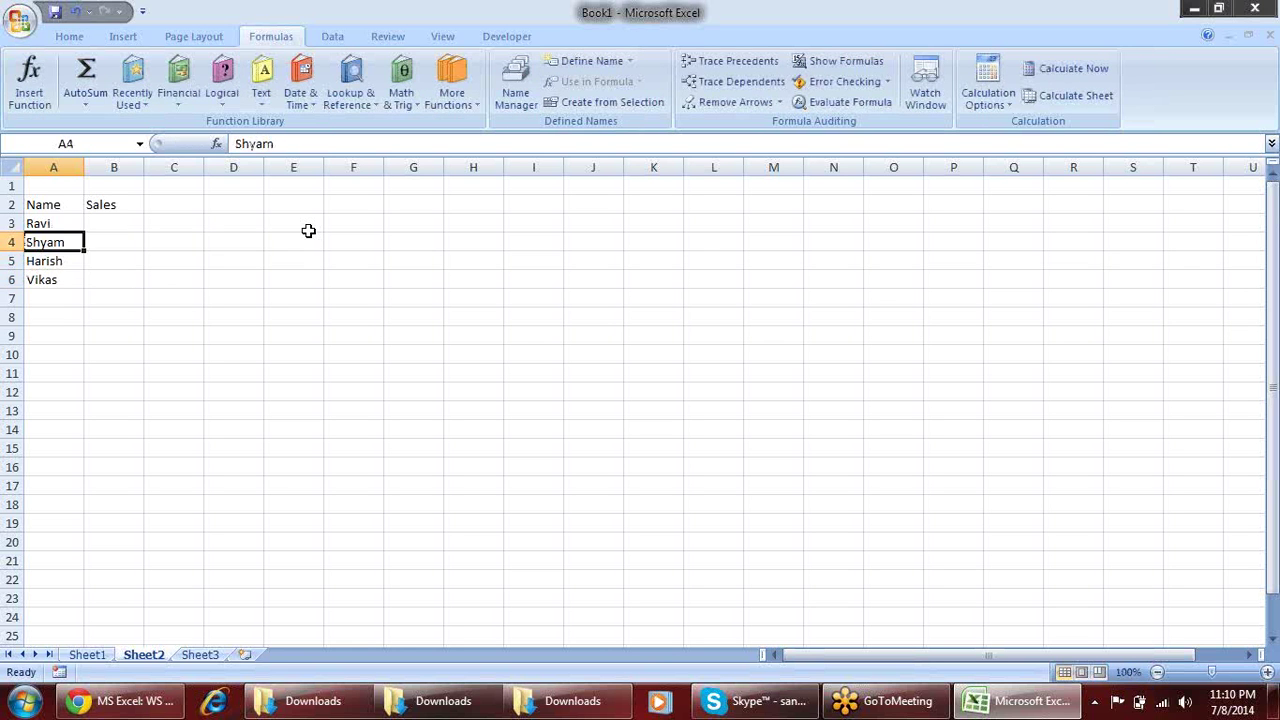
Move the Sales header to C2 and put a City header in B2
key("Up")
key("Up")
key("Right")
key("ctrl+x")
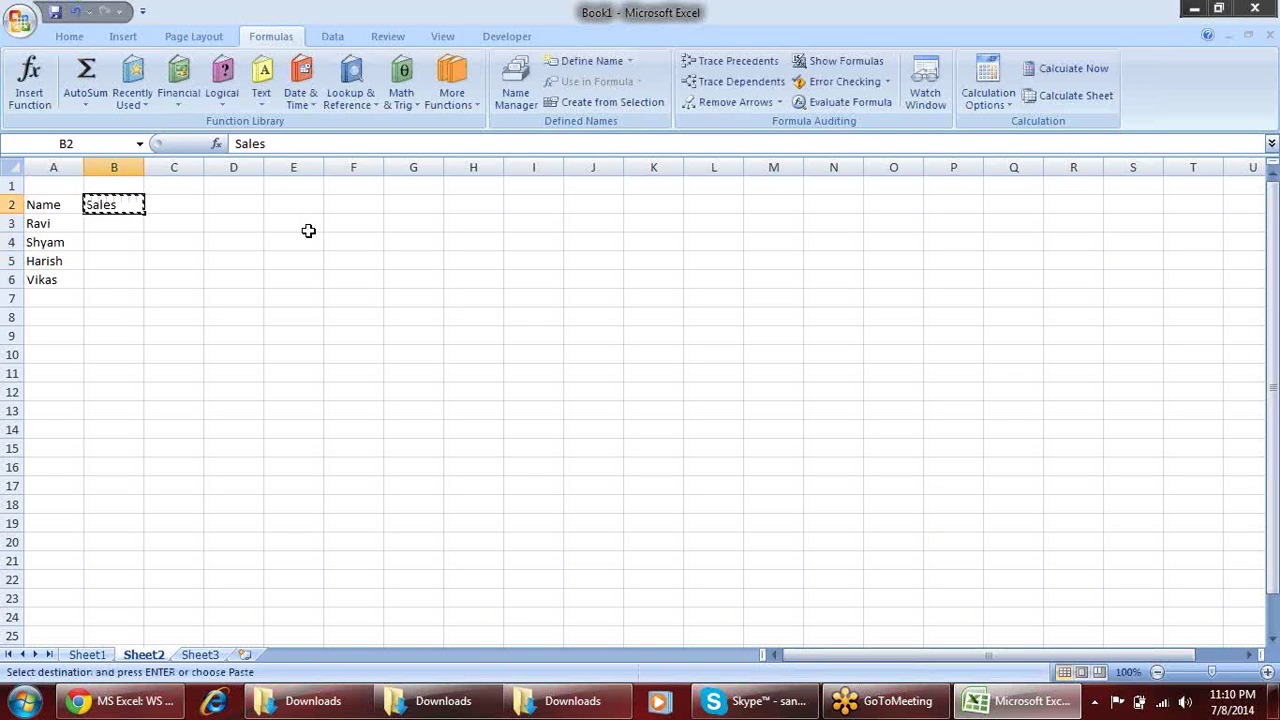
key("Right")
key("ctrl+v")
key("Left")
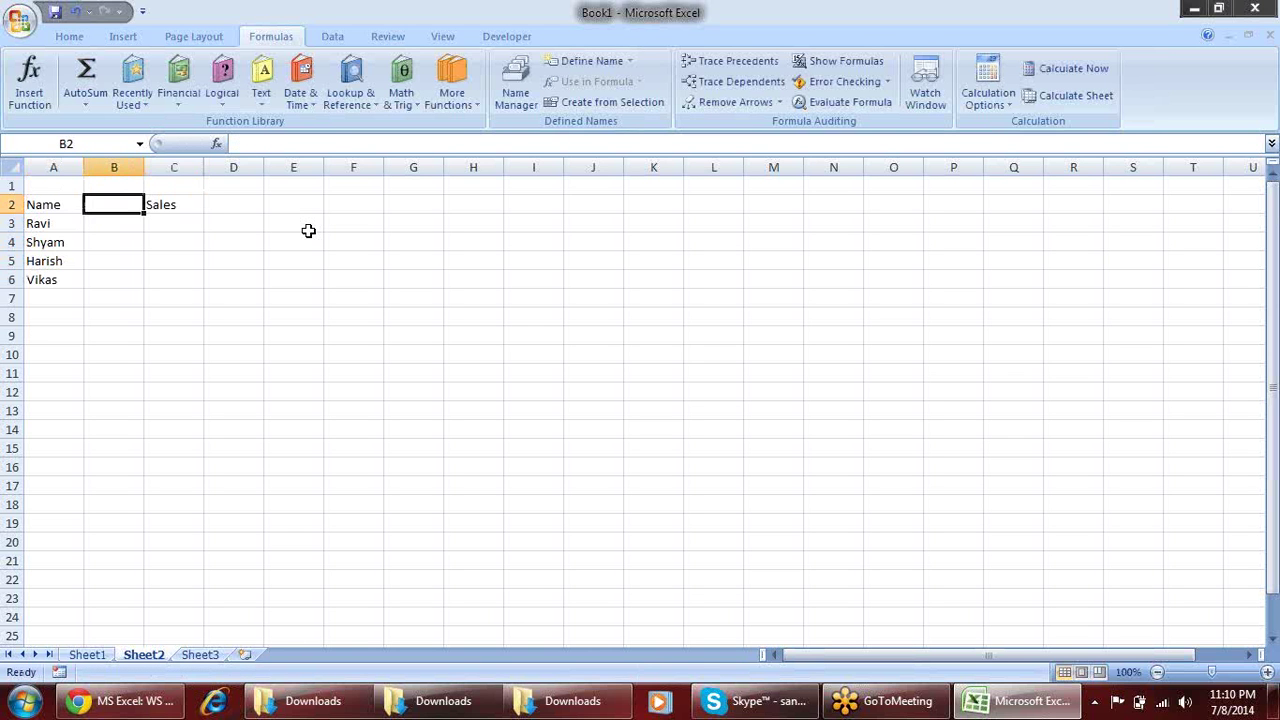
type("City")
key("Return")
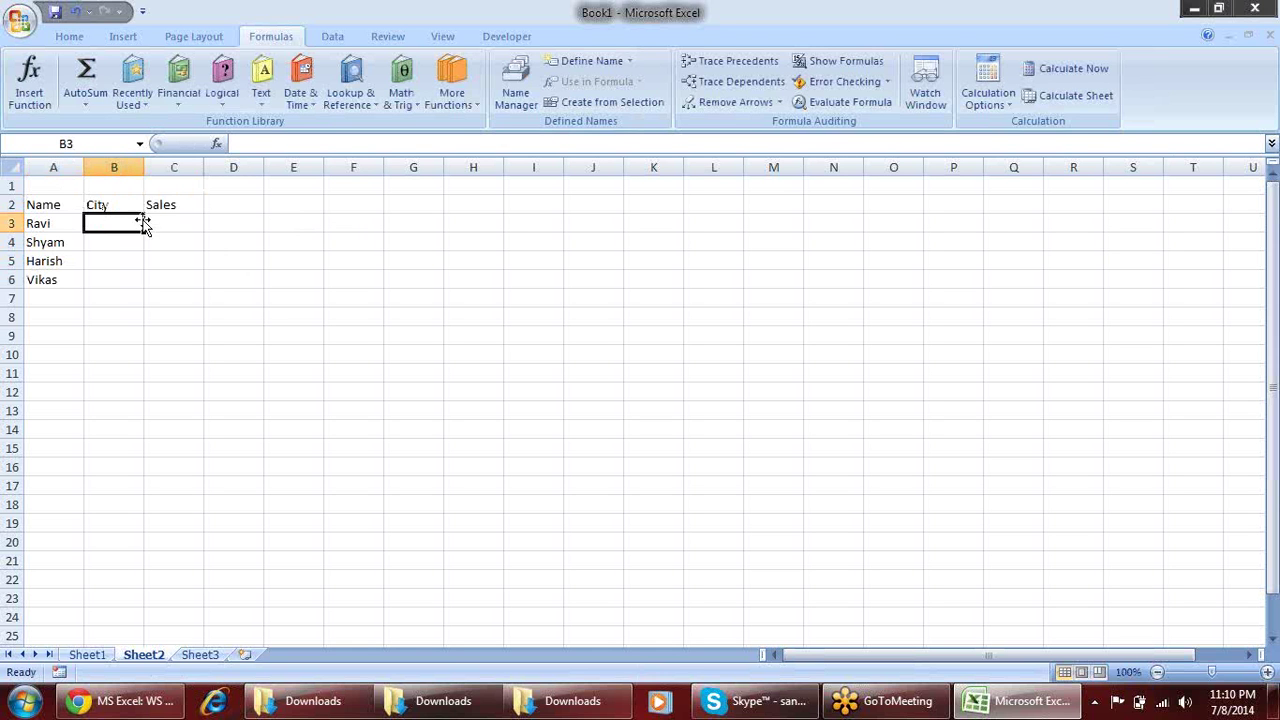
Enter the cities Palwal, Faridabad and Delhi under City
type("Palwal")
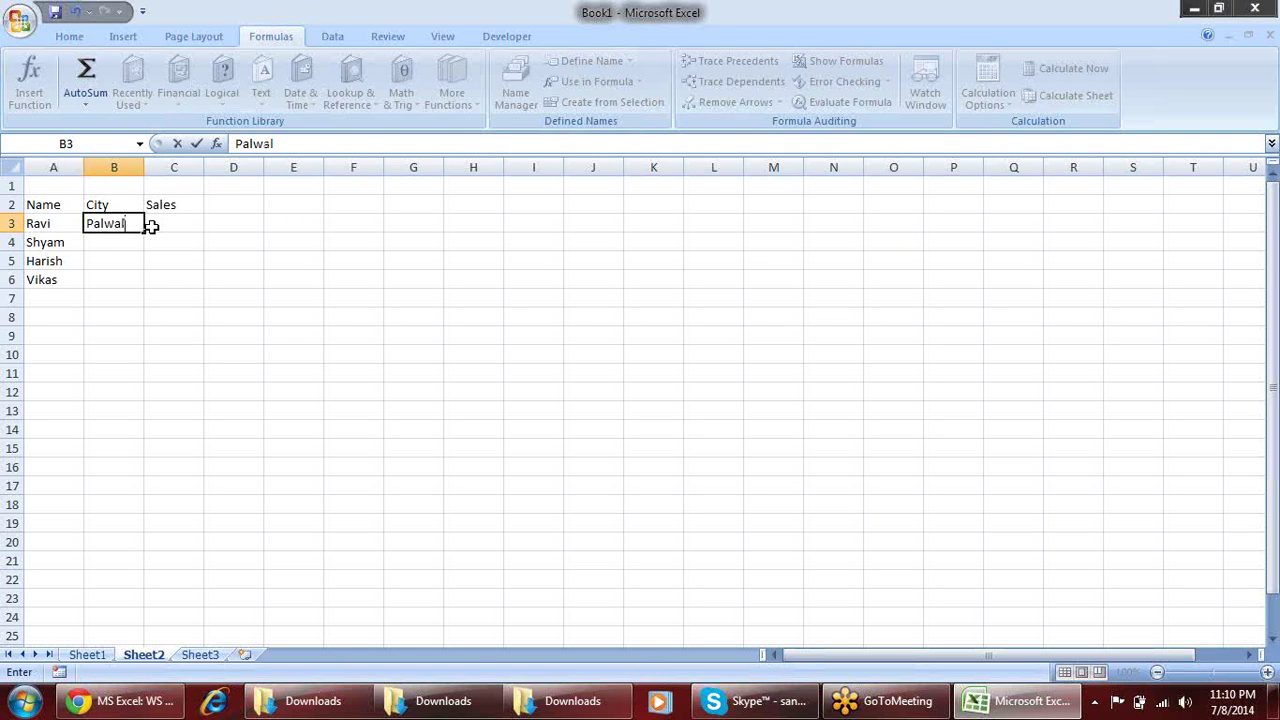
key("Return")
type("Farid")
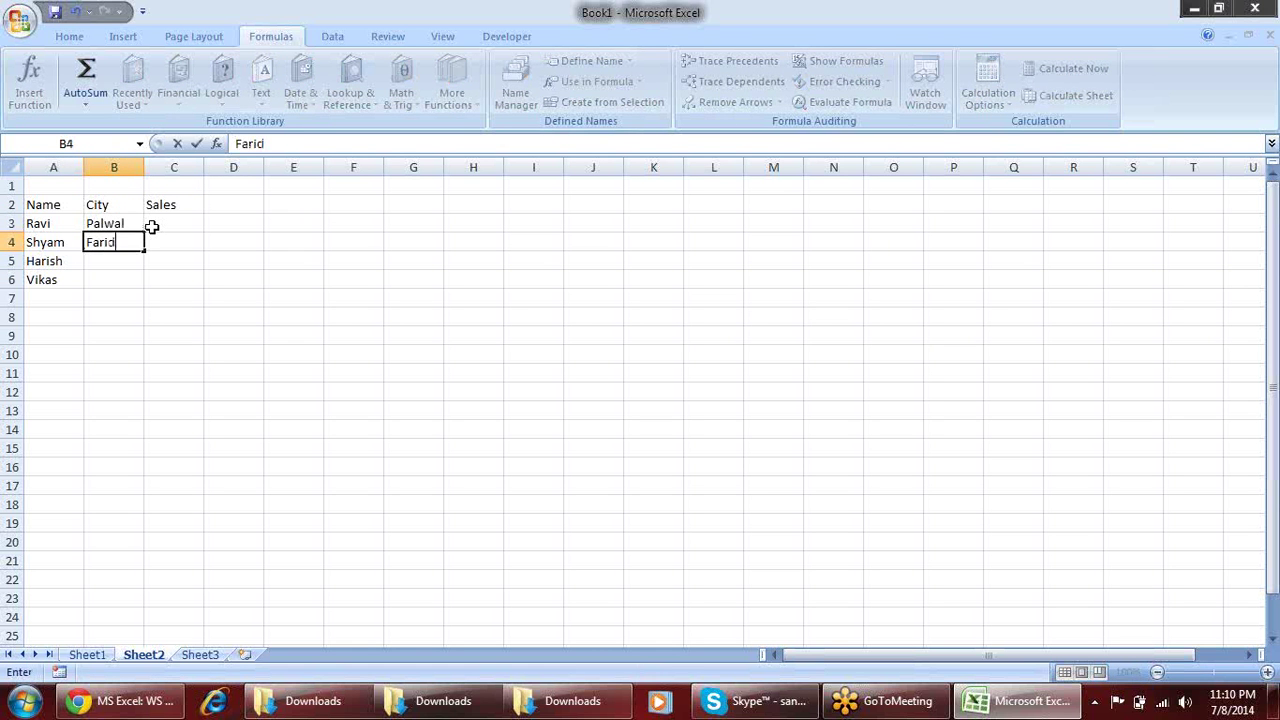
type("abad")
key("Return")
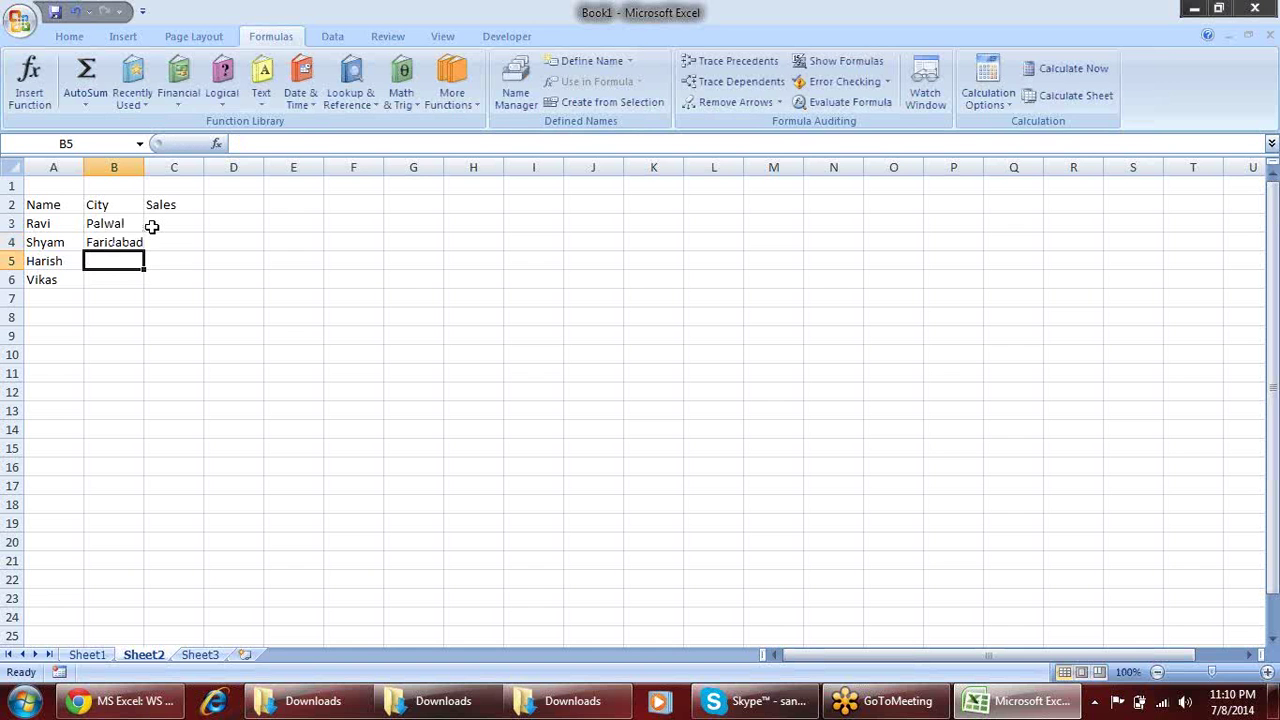
type("Delhi")
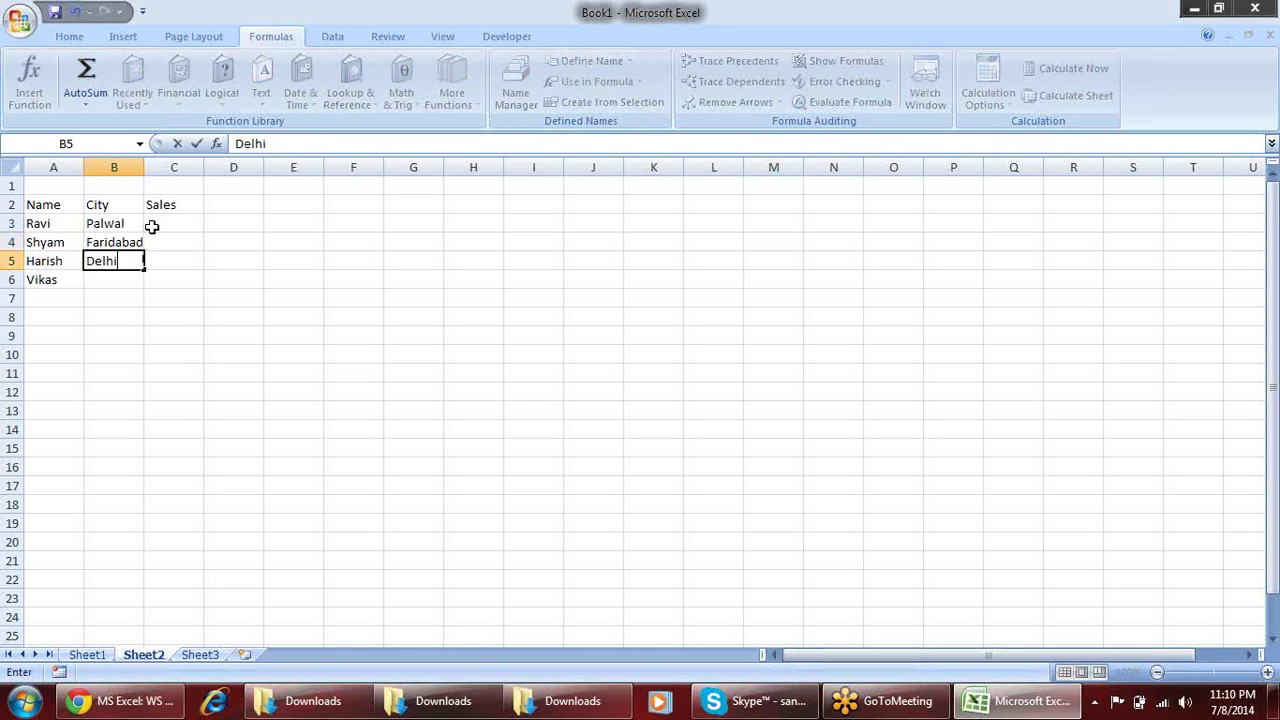
key("Return")
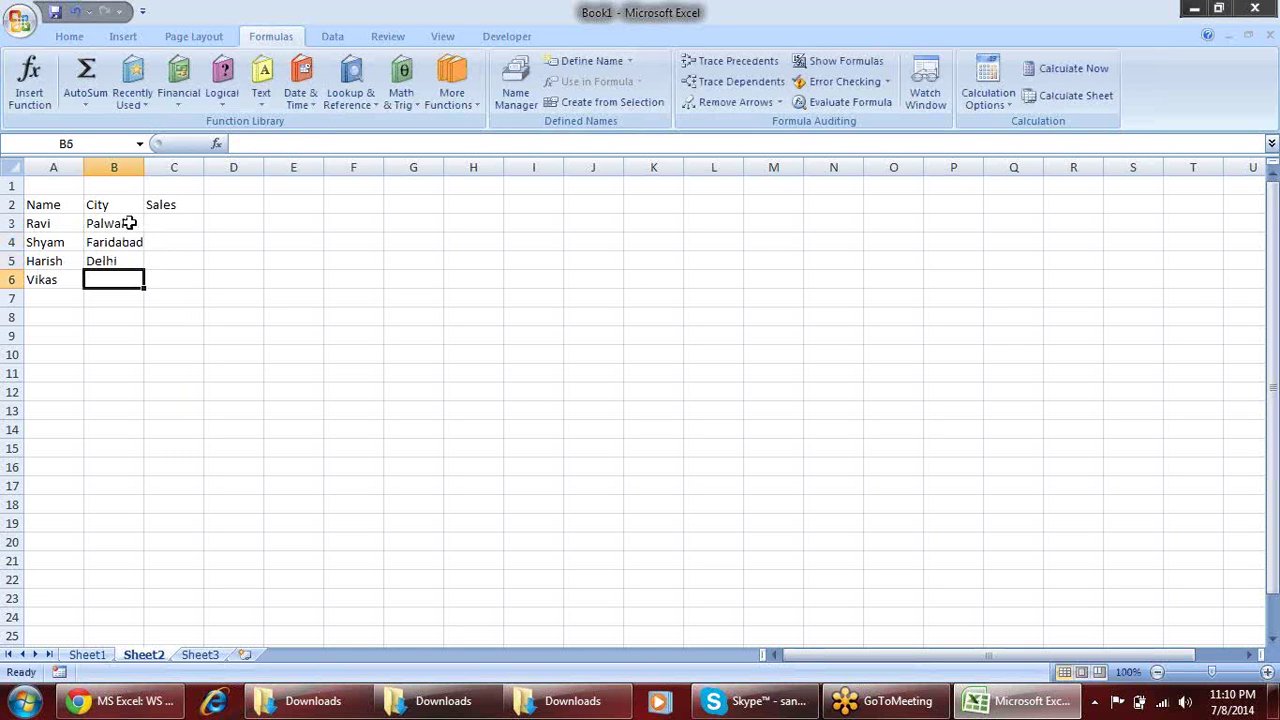
Fill the four names down column A to row 313 and repeat the cities to match
left_click_drag(131, 223, 137, 259)
left_click_drag(68, 223, 102, 640)
left_click(130, 440)
key("ctrl+Up")
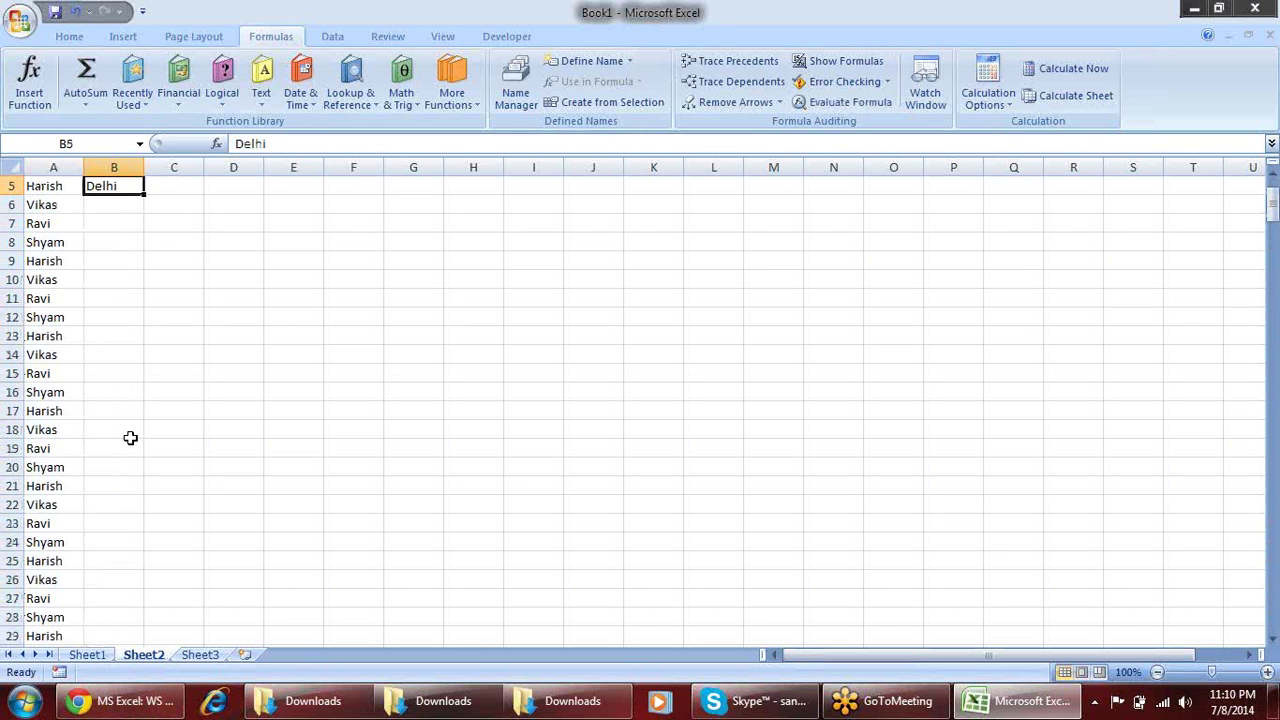
scroll(148, 225, "up", 2)
left_click_drag(134, 225, 134, 265)
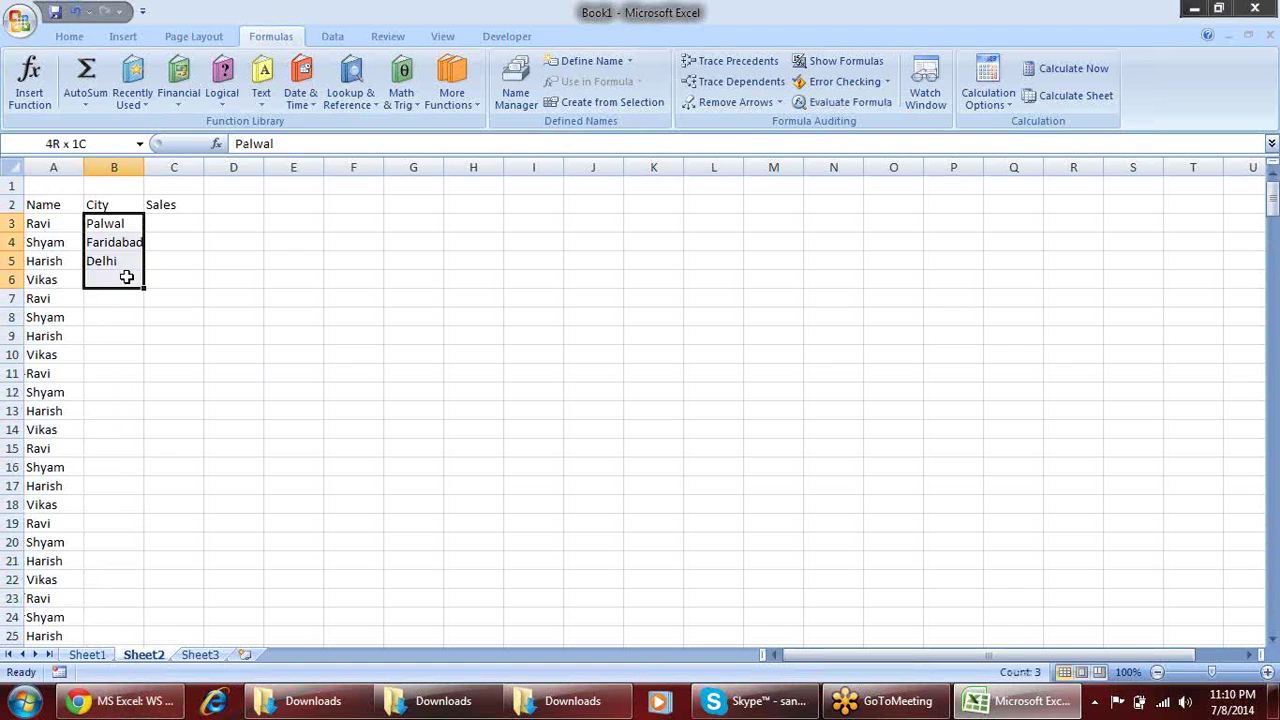
double_click(148, 273)
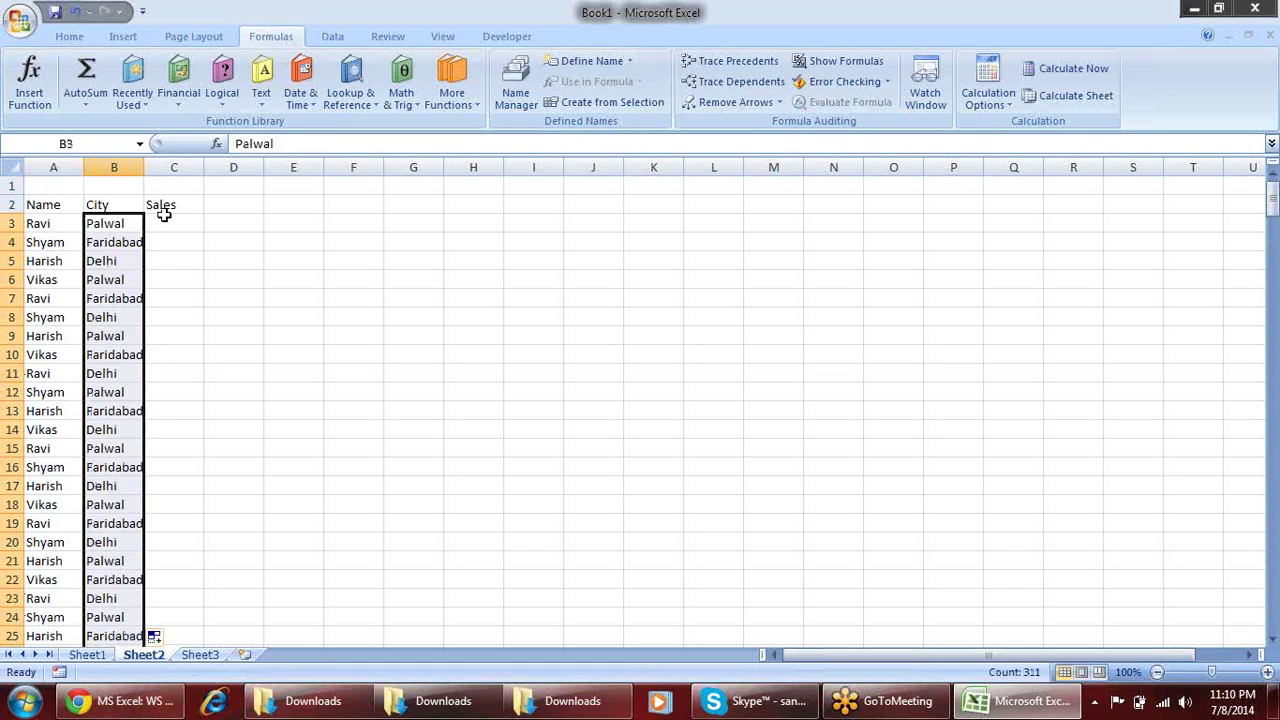
left_click(175, 223)
Enter =RANDBETWEEN(10,90) in C3 as the random sales formula
type("=ra")
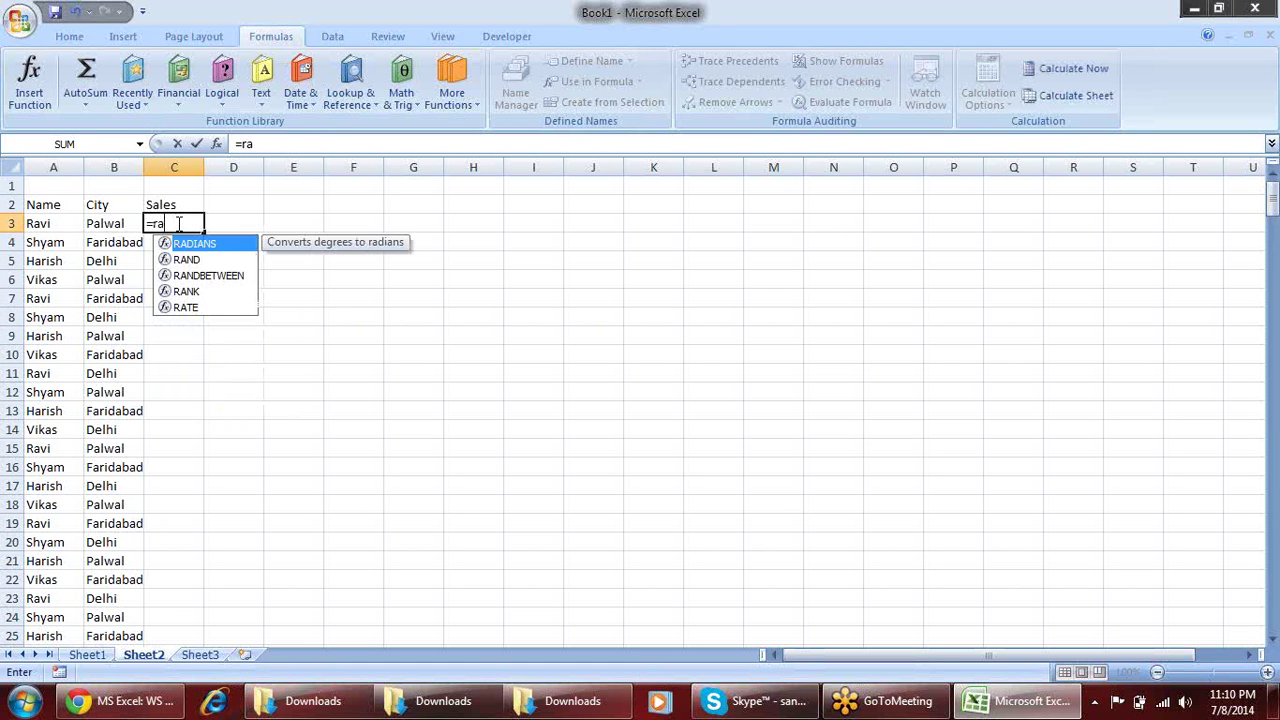
left_click(198, 273)
double_click(198, 273)
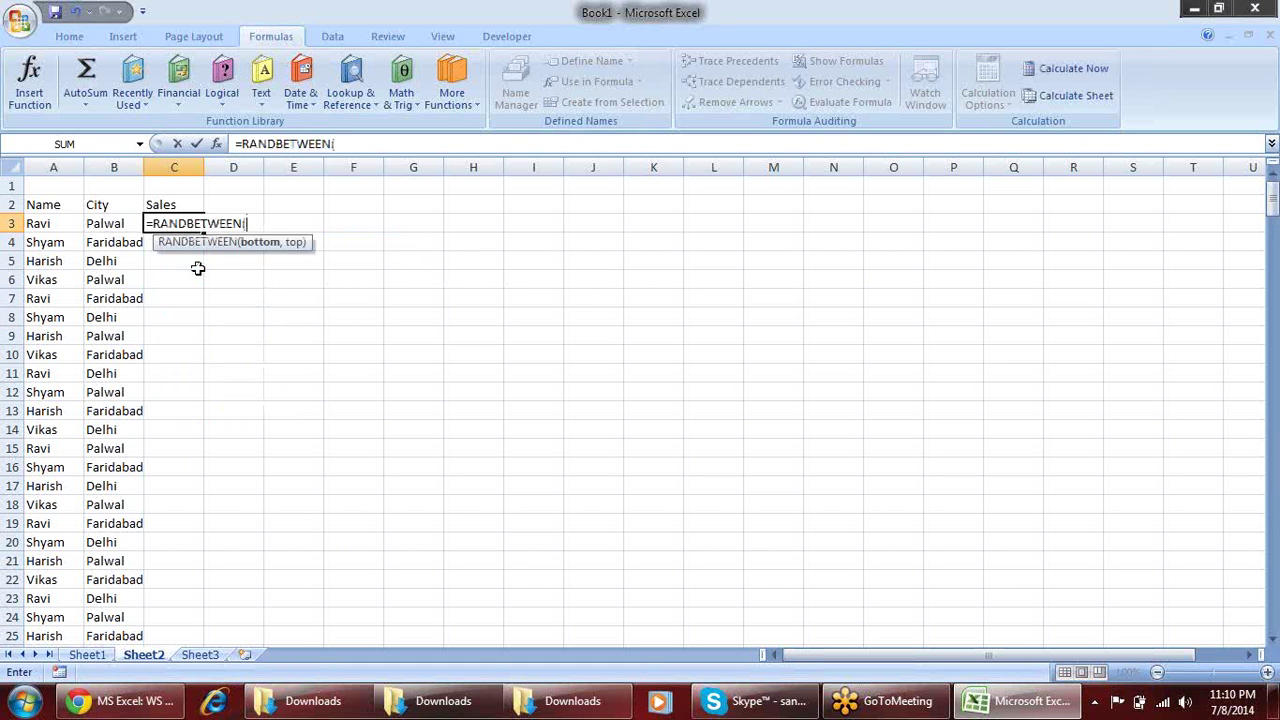
type("0")
type(",90")
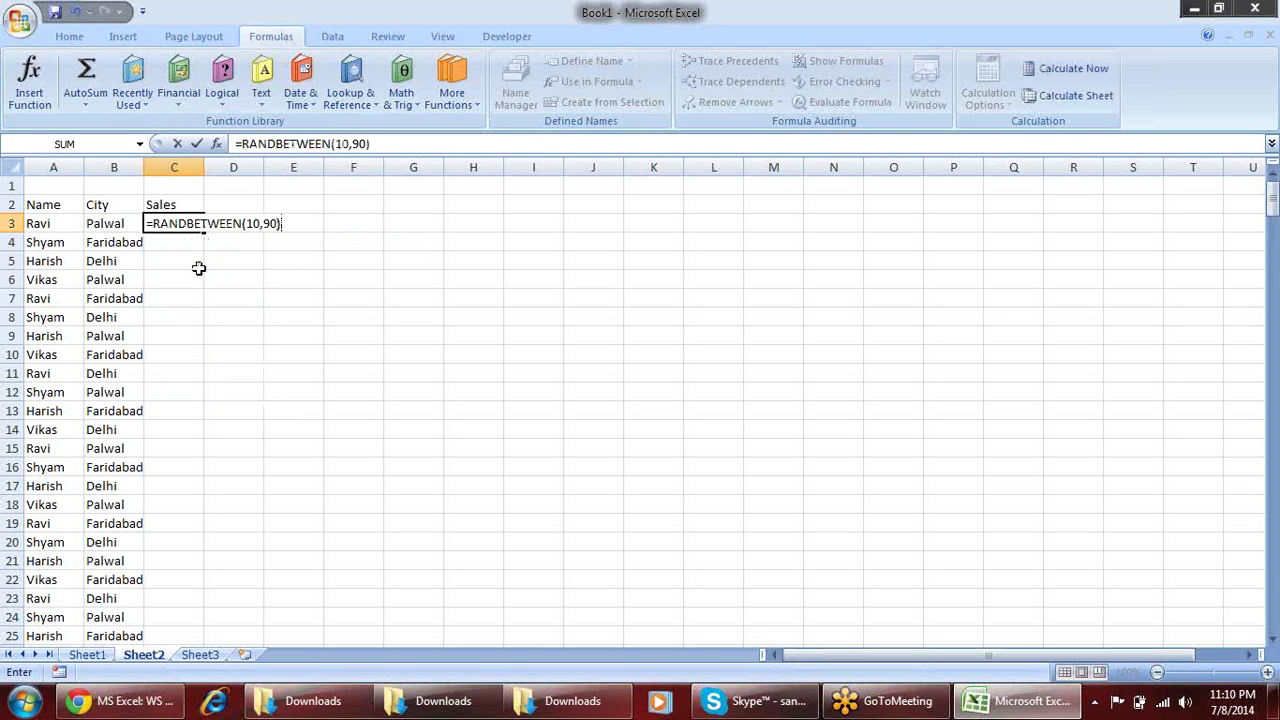
key("Return")
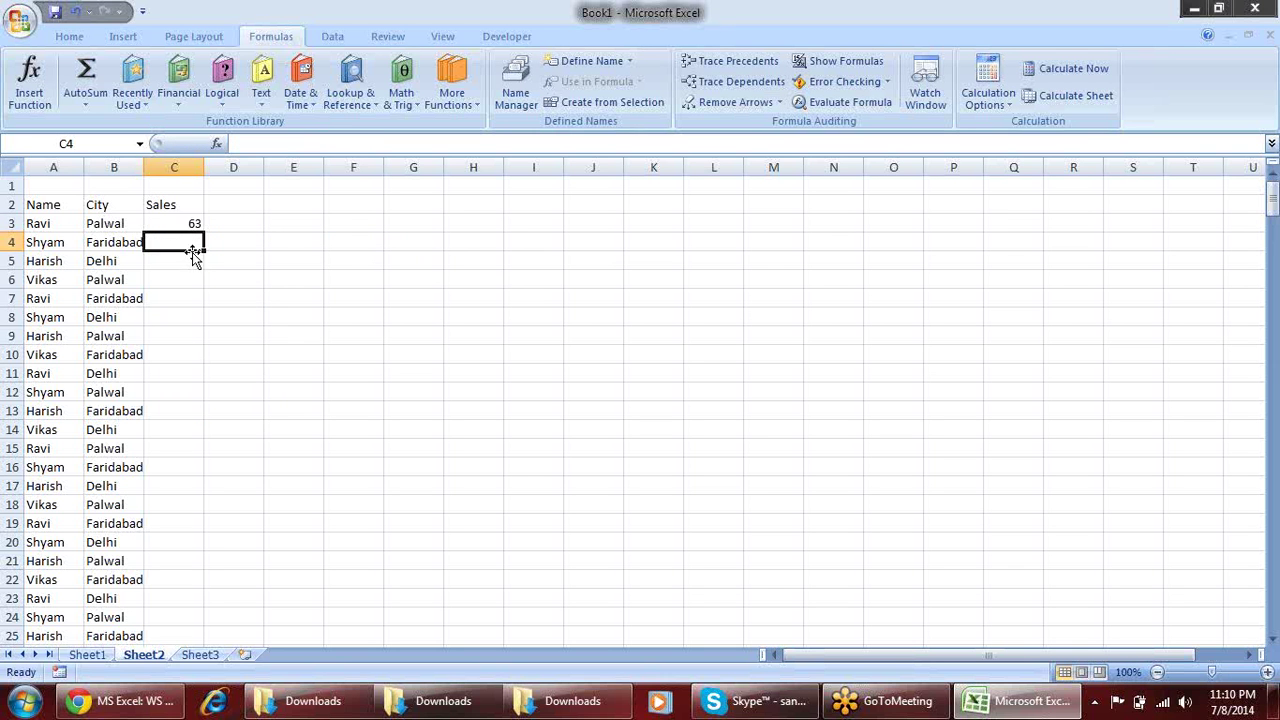
Copy the RANDBETWEEN formula from C3 down through C313
left_click(185, 227)
key("ctrl+c")
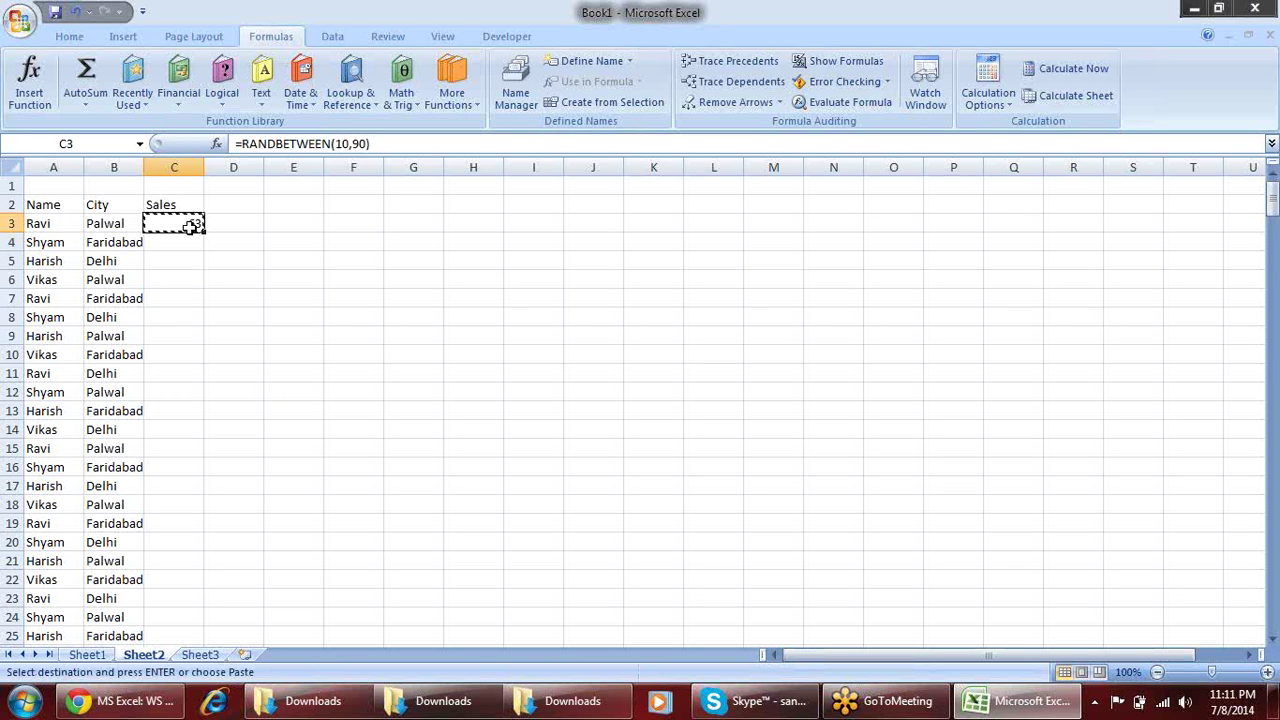
key("Left")
key("Left")
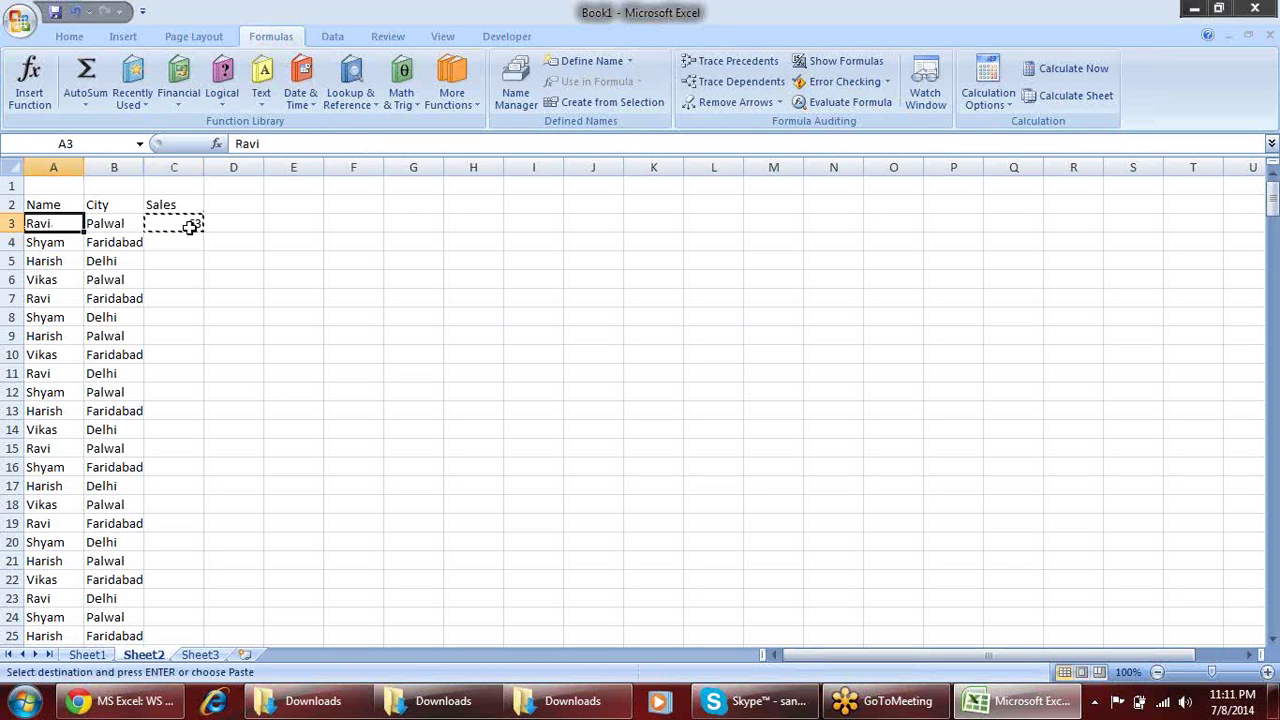
key("Right")
key("ctrl+Down")
key("Right")
key("ctrl+Up")
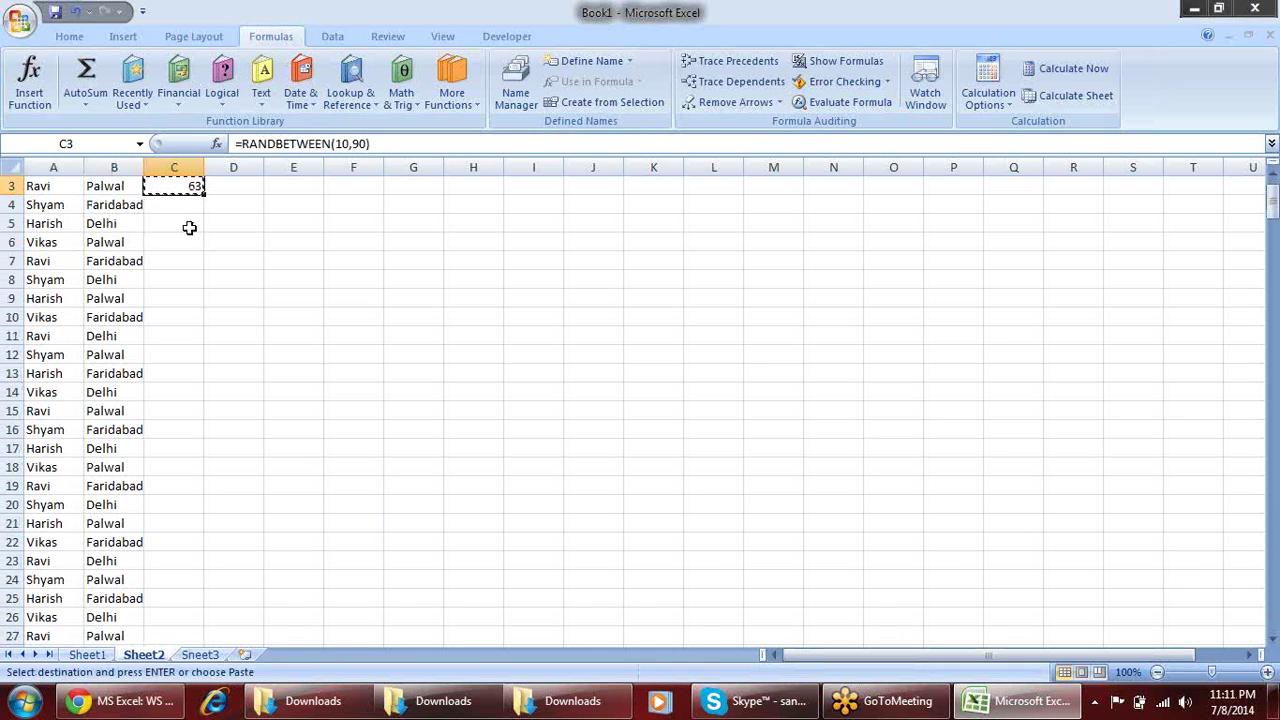
key("Left")
key("ctrl+Down")
key("Right")
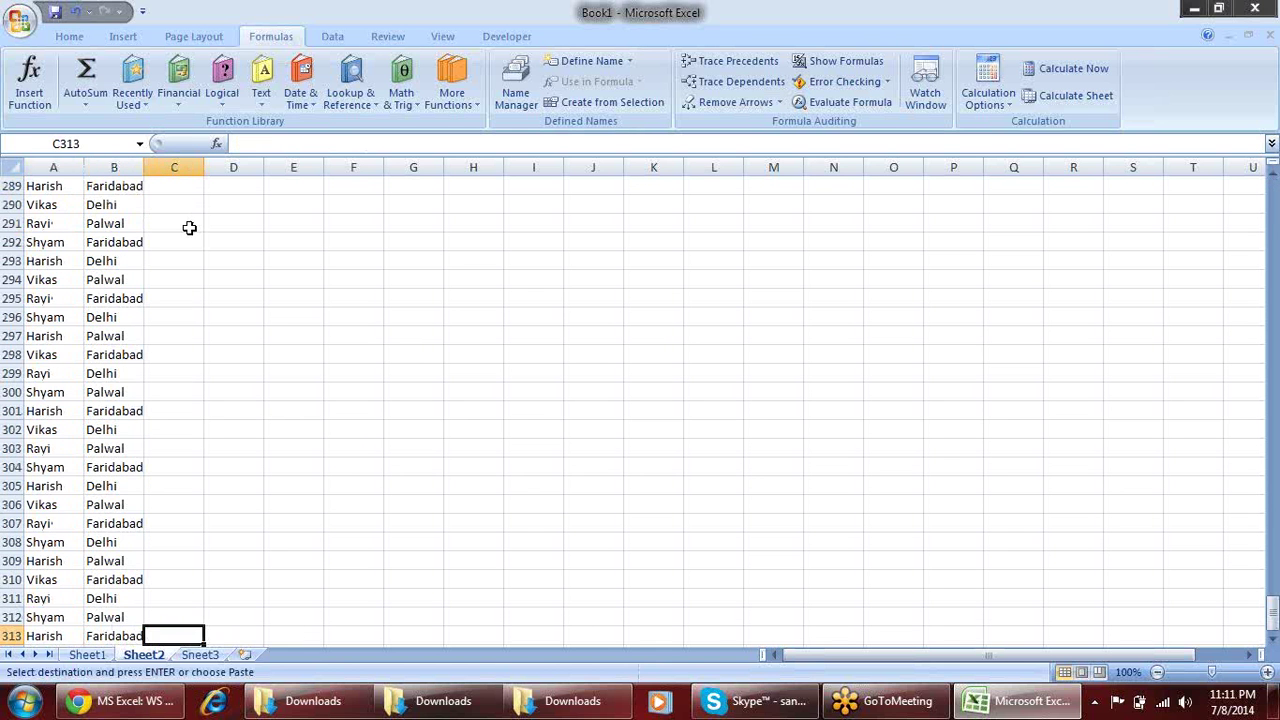
key("ctrl+shift+Up")
key("ctrl+v")
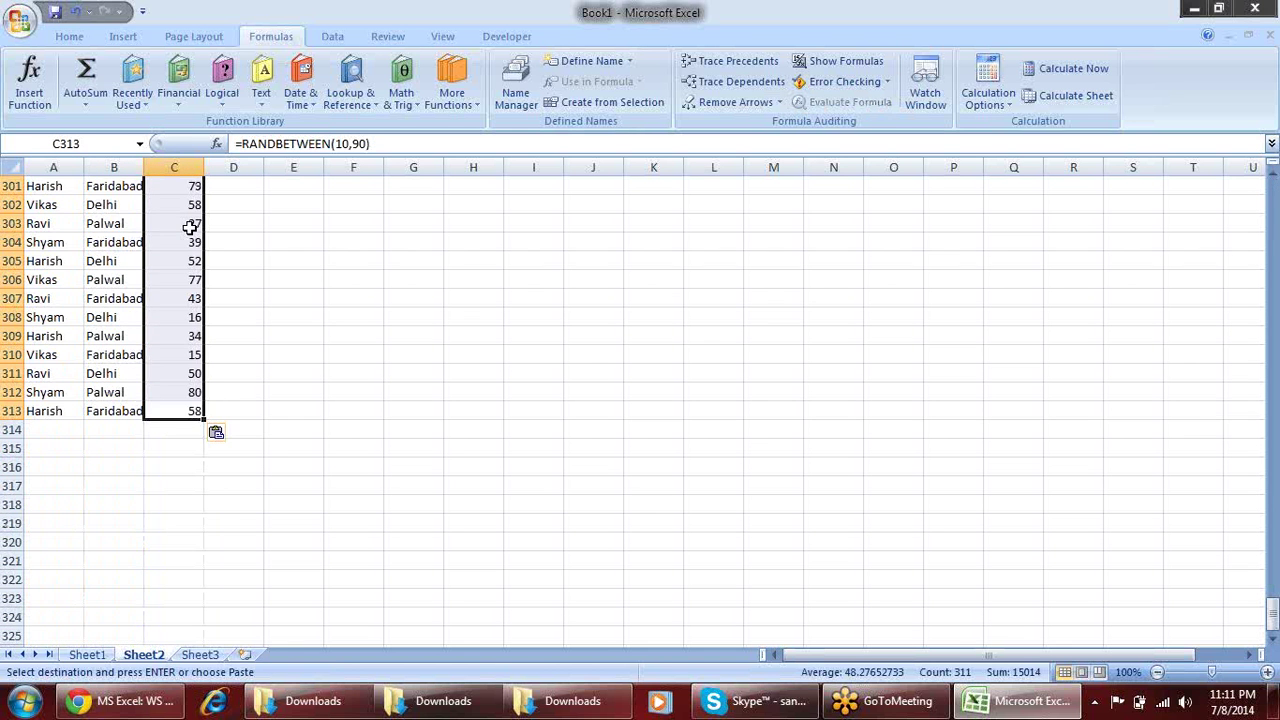
Convert the Sales numbers in C3:C313 to fixed values using Paste Special > Values
key("ctrl+c")
key("alt+e")
key("s")
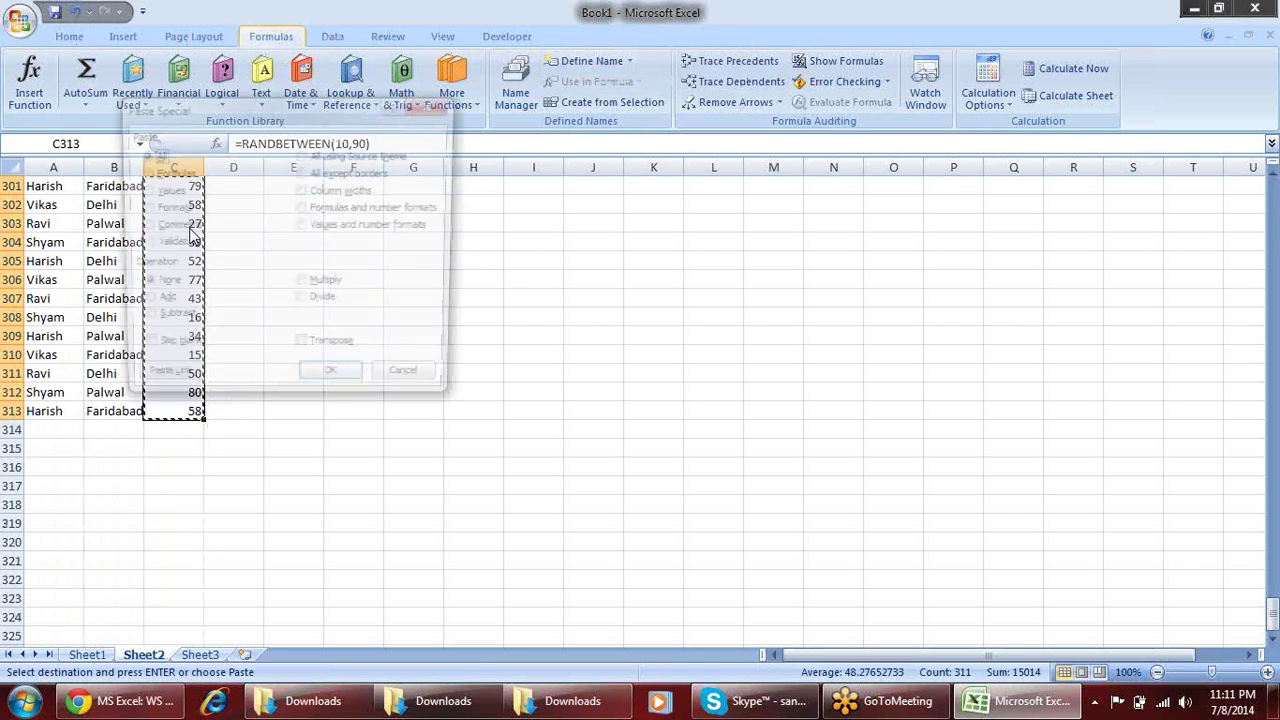
key("v")
key("Escape")
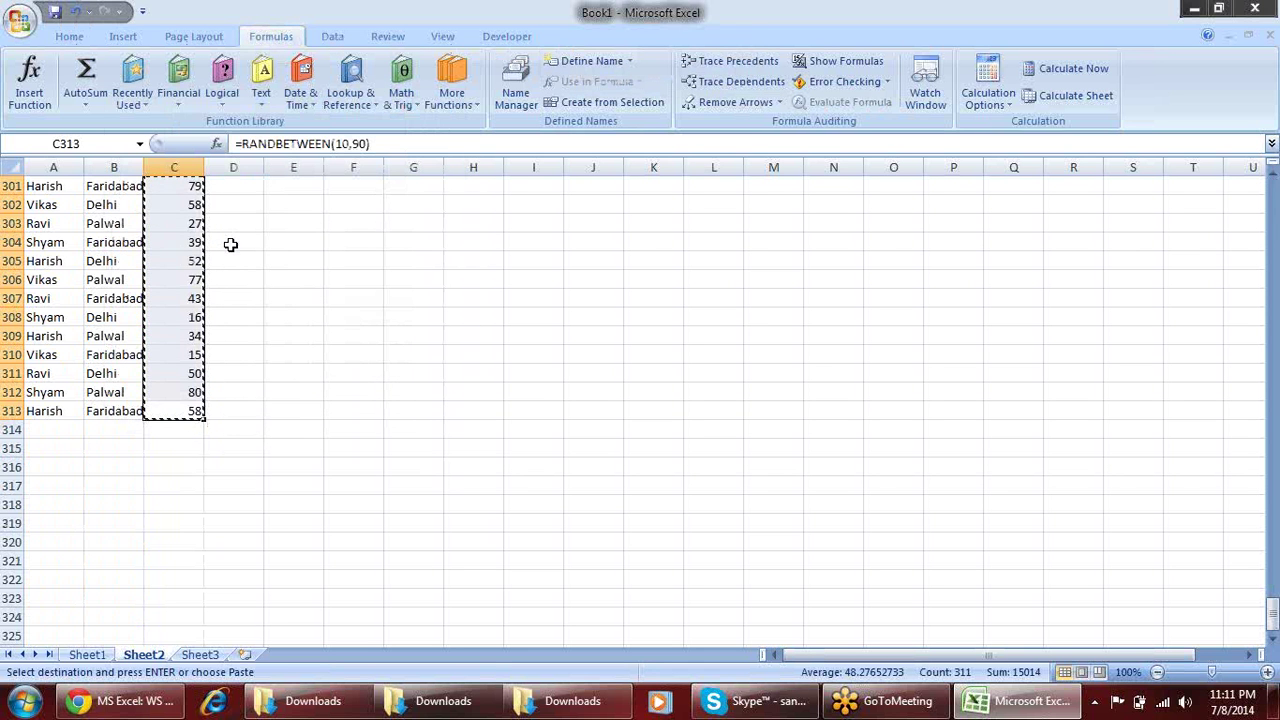
key("alt+e")
key("s")
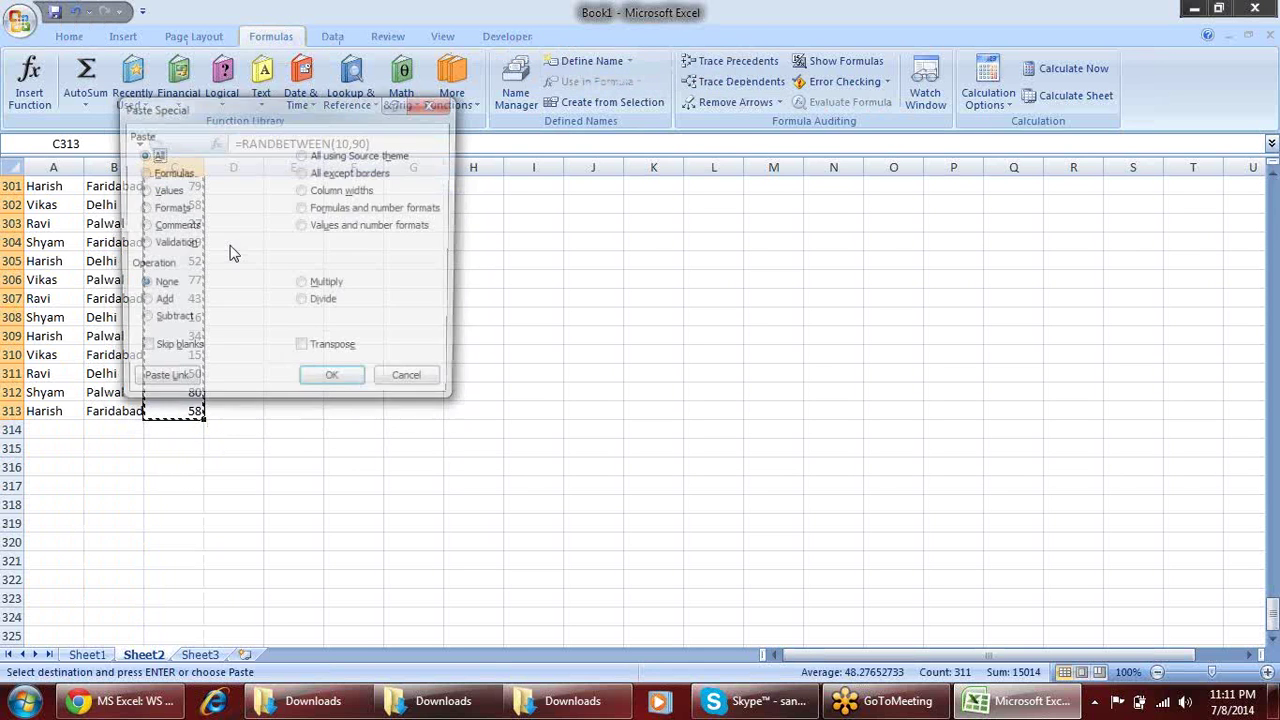
key("v")
key("Return")
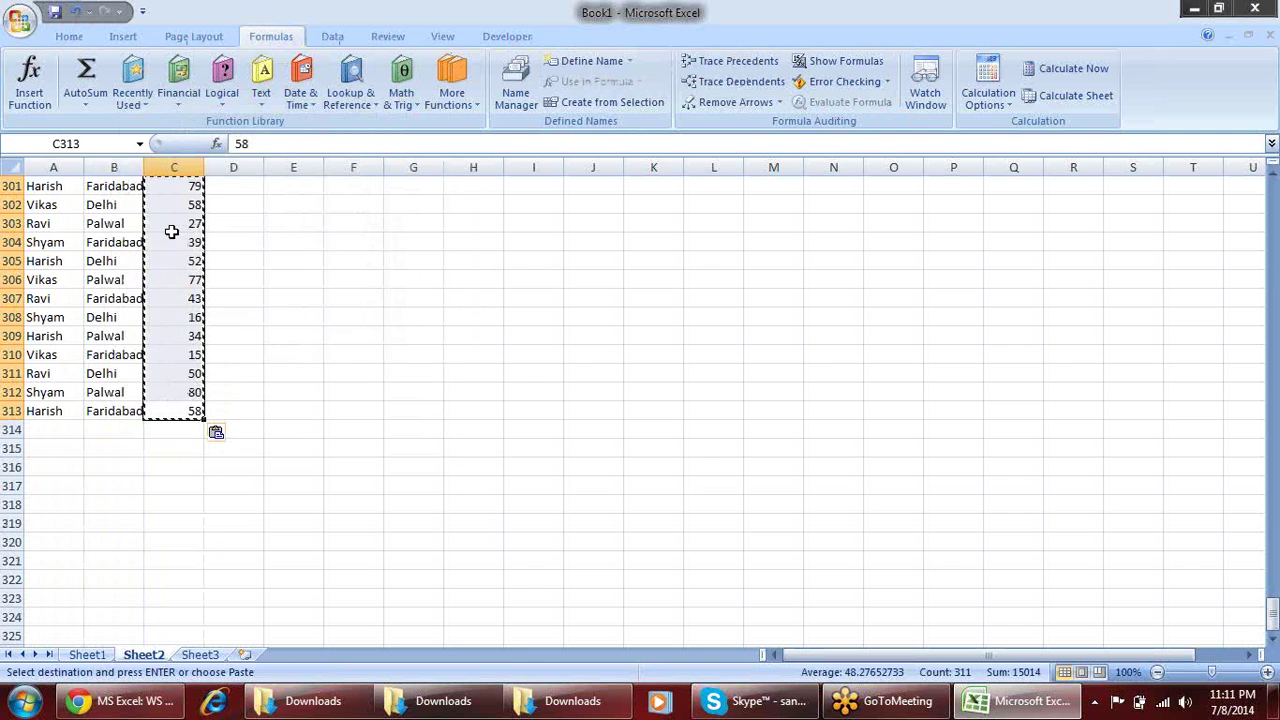
scroll(170, 231, "up", 1)
key("Escape")
key("ctrl+Up")
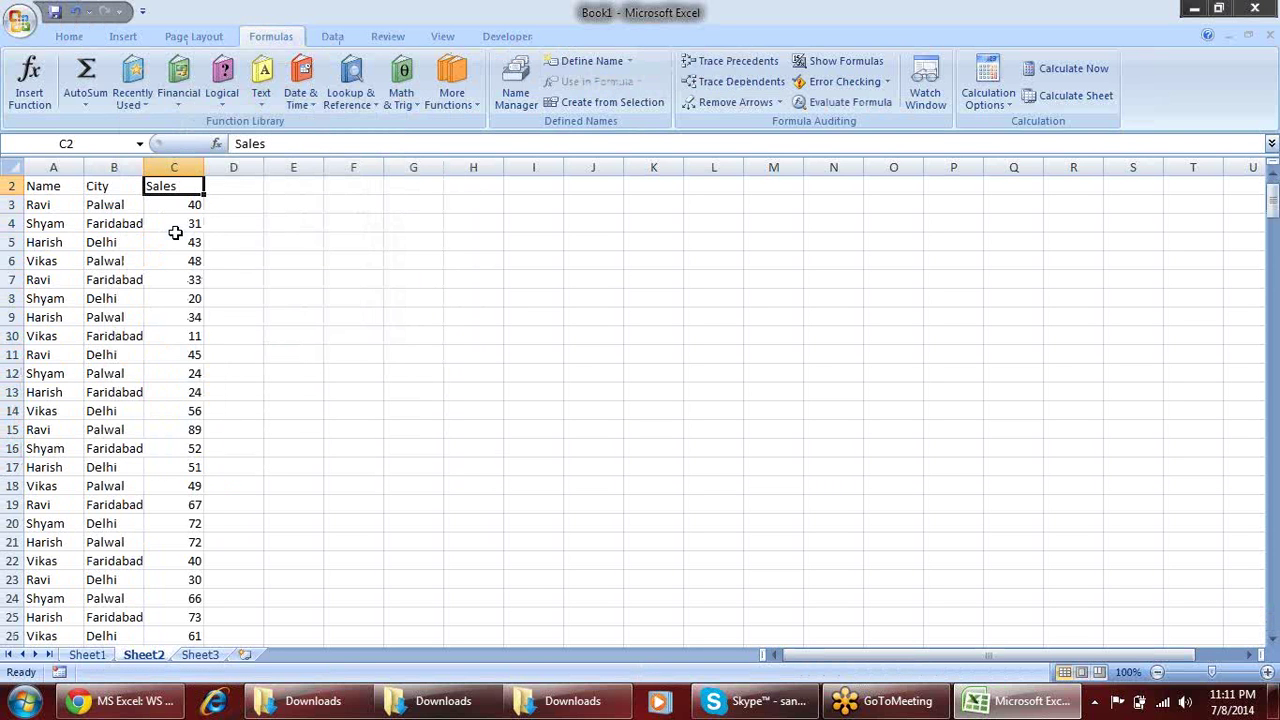
key("Right")
key("Right")
key("Right")
key("Right")
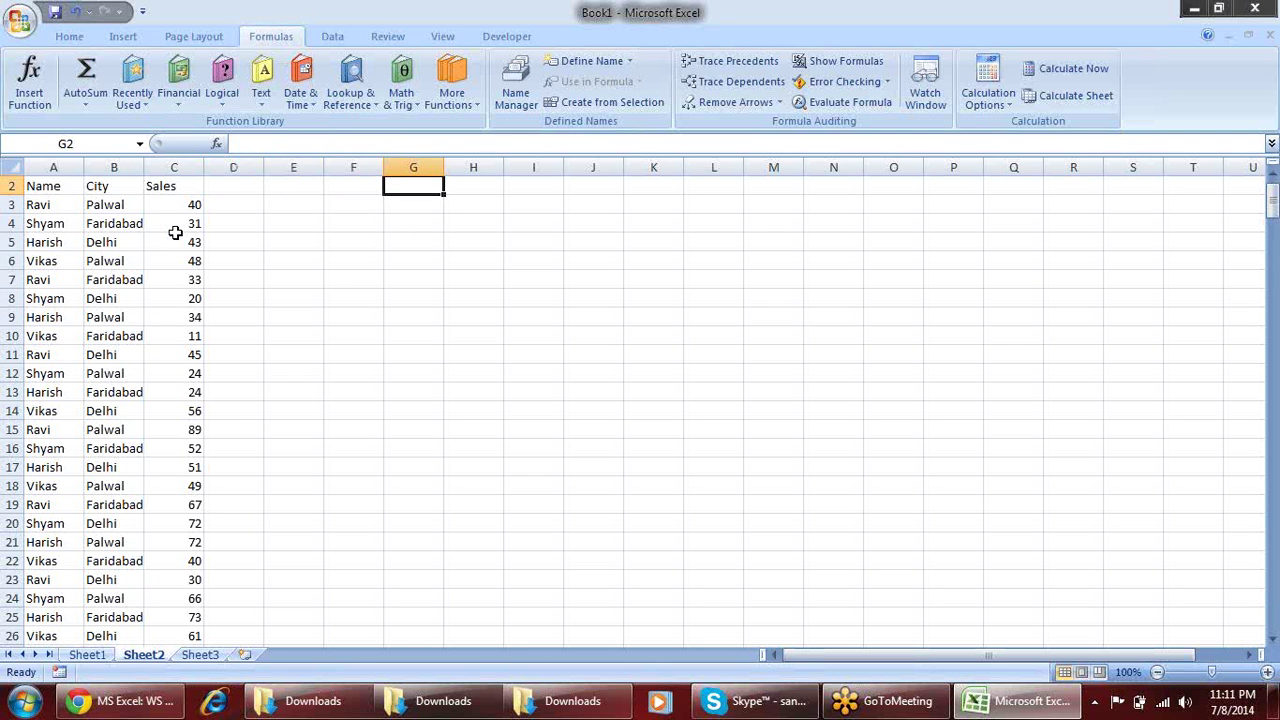
Try starting a SUMIF formula in F4, then cancel it
key("Down")
key("Down")
key("Left")
type("=")
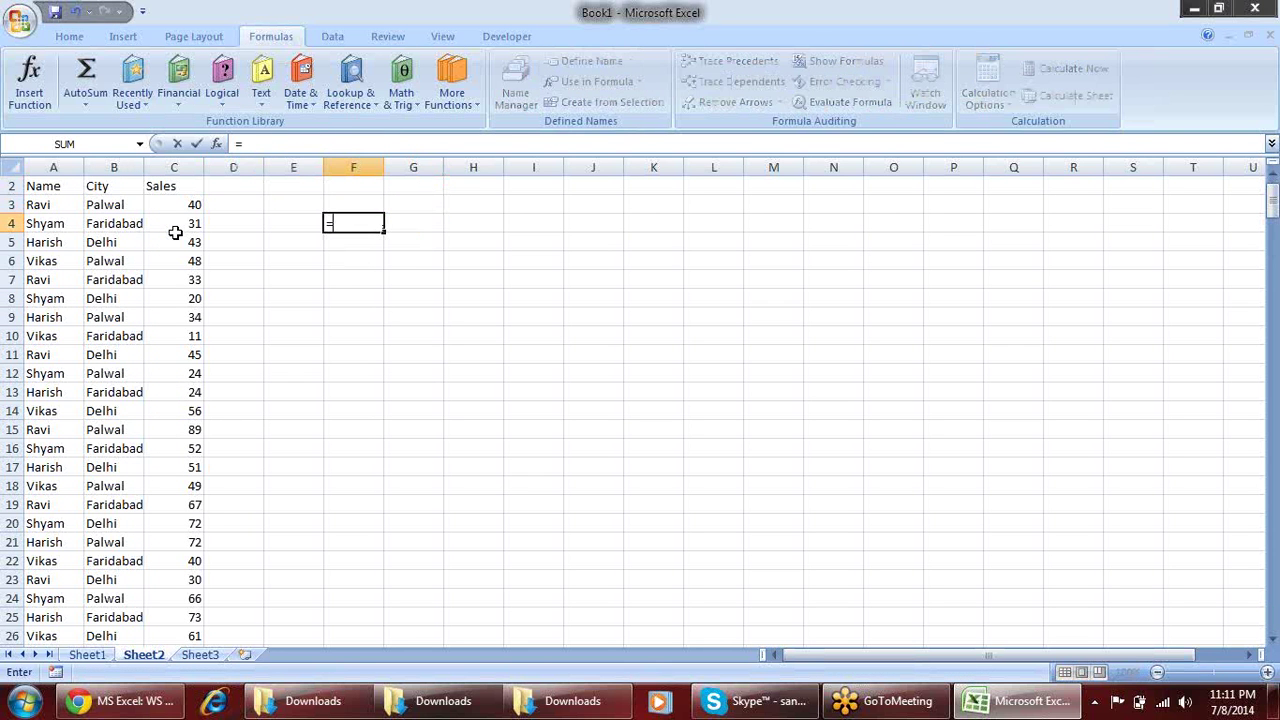
type("SUM(")
key("BackSpace")
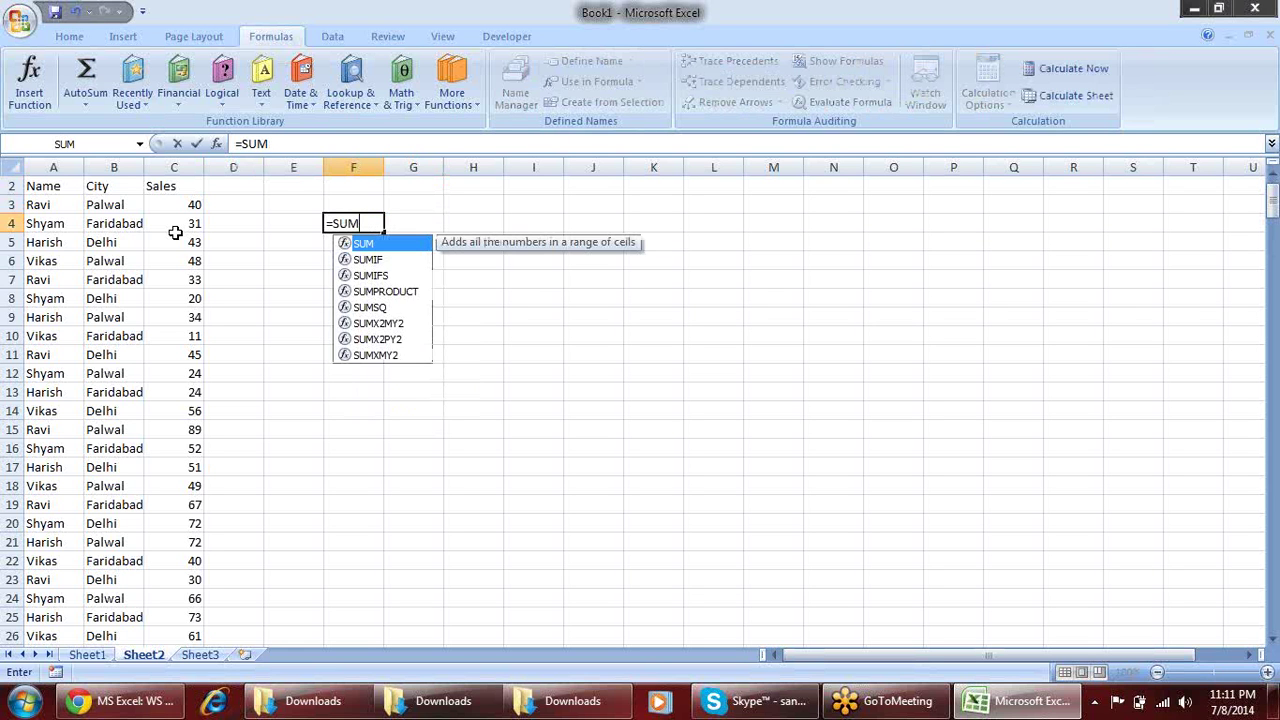
type("if")
key("Escape")
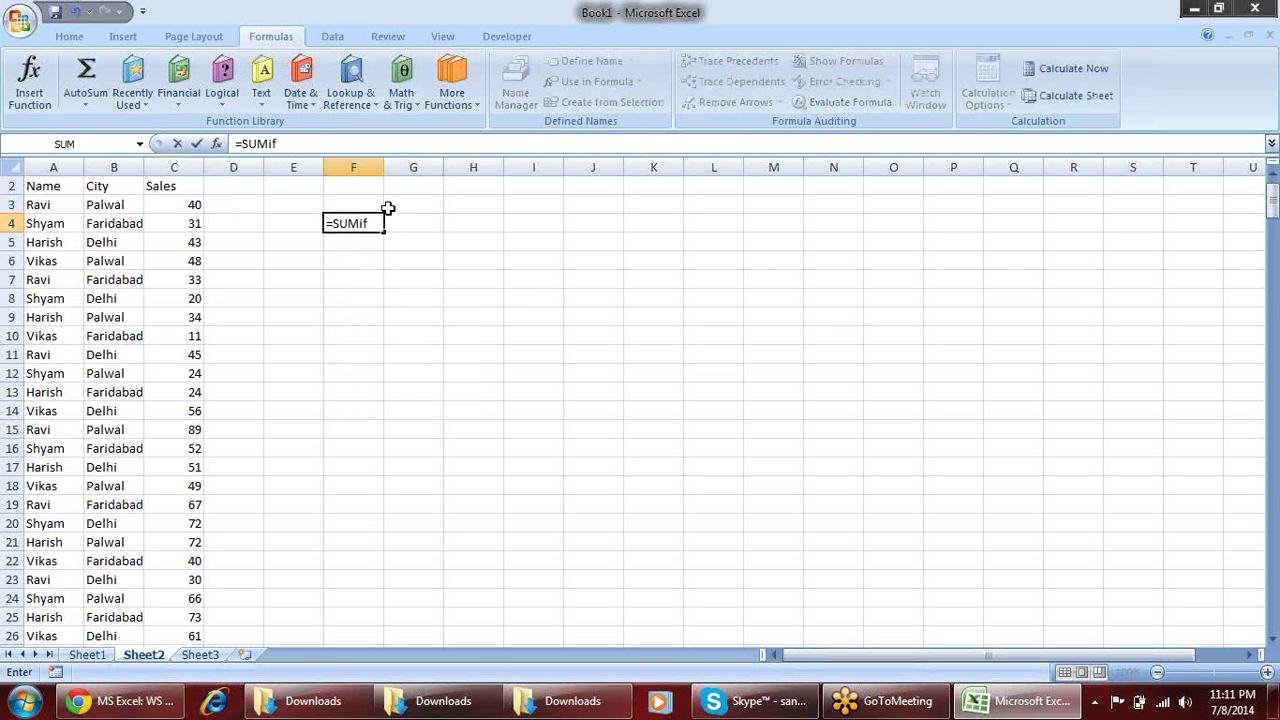
key("Escape")
Copy the Name heading with Ravi, Shyam and Harish from A2:A5 to F4
left_click(53, 205)
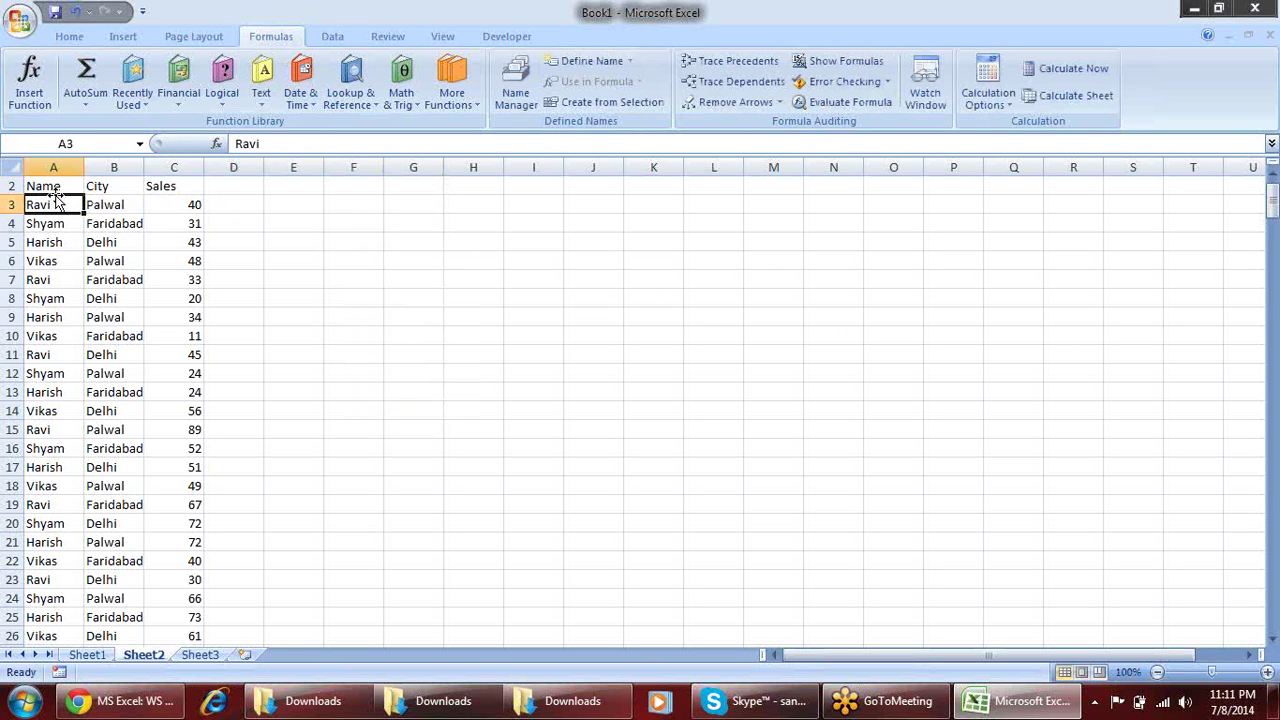
left_click_drag(45, 186, 45, 242)
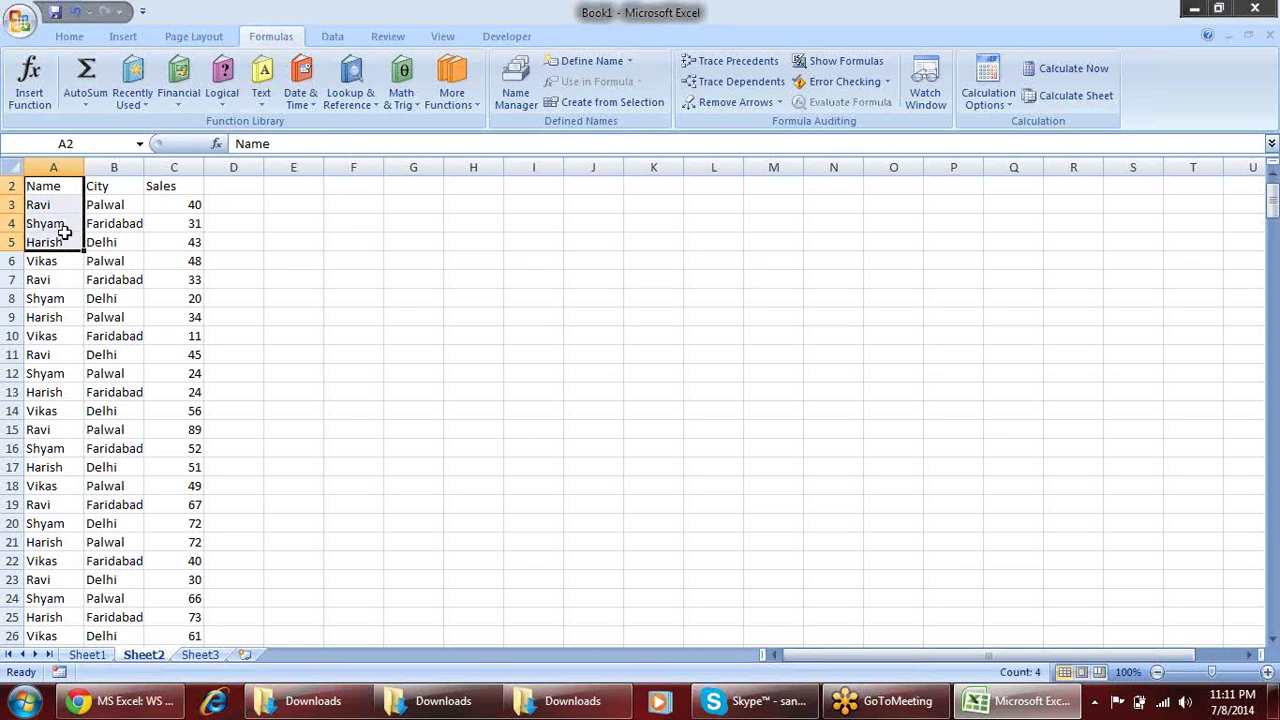
key("ctrl+c")
left_click(365, 222)
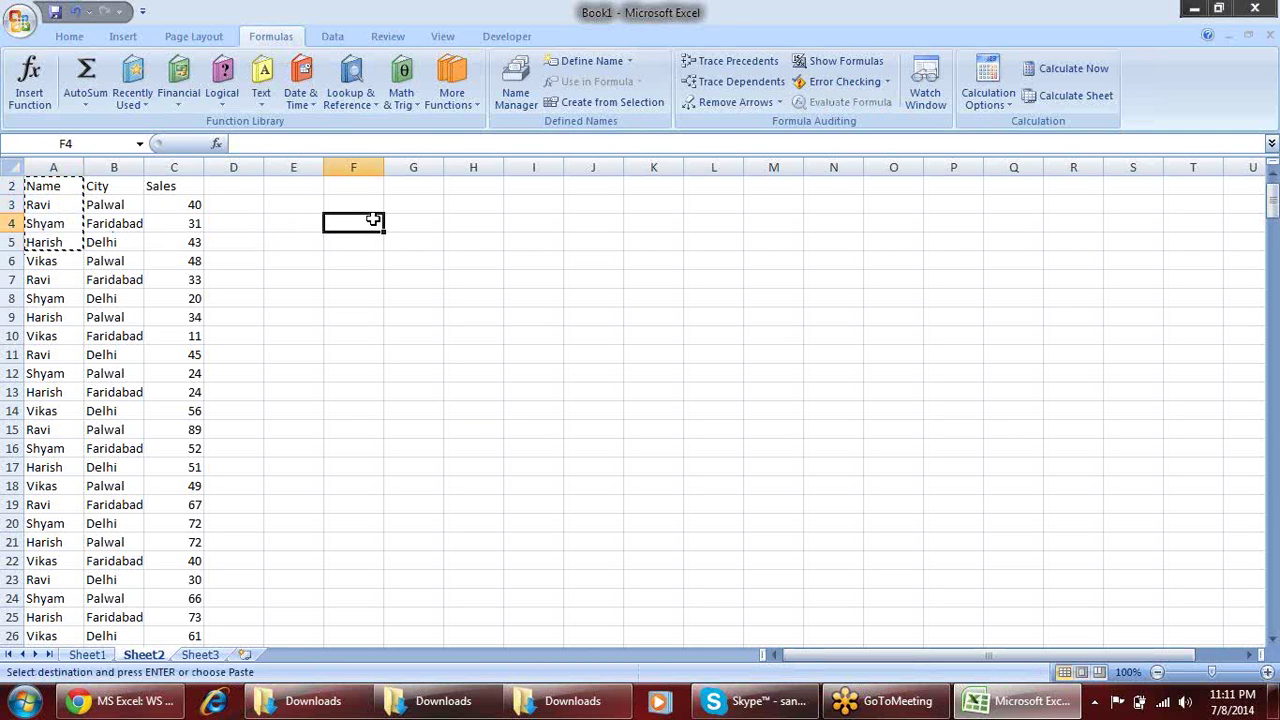
key("ctrl+v")
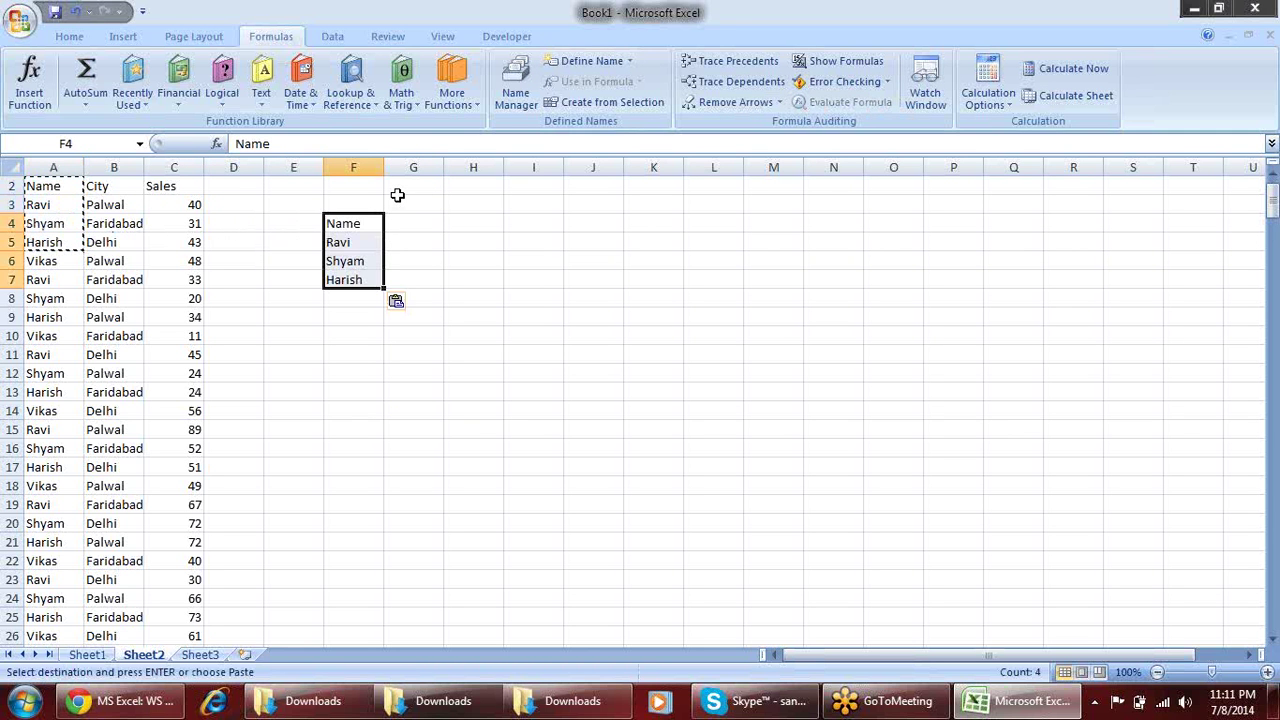
key("Escape")
Add the Sales heading in G4, typed as 'Saels'
left_click(398, 240)
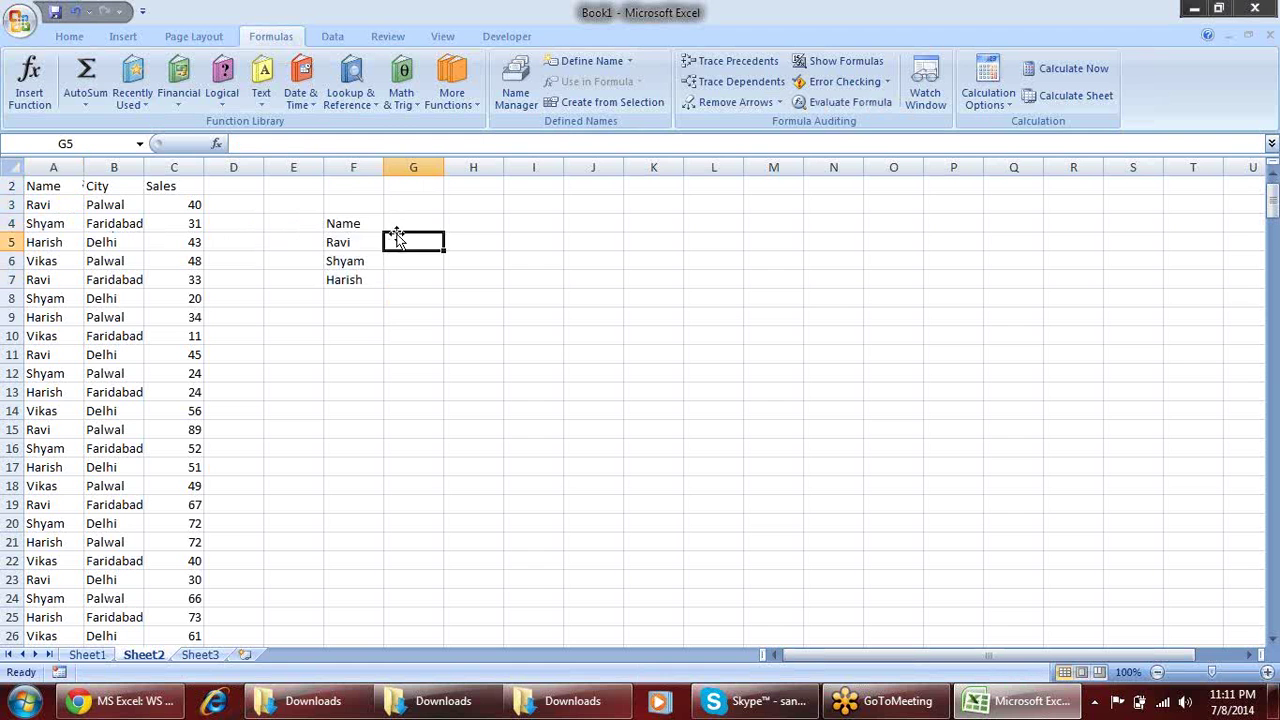
left_click(368, 227)
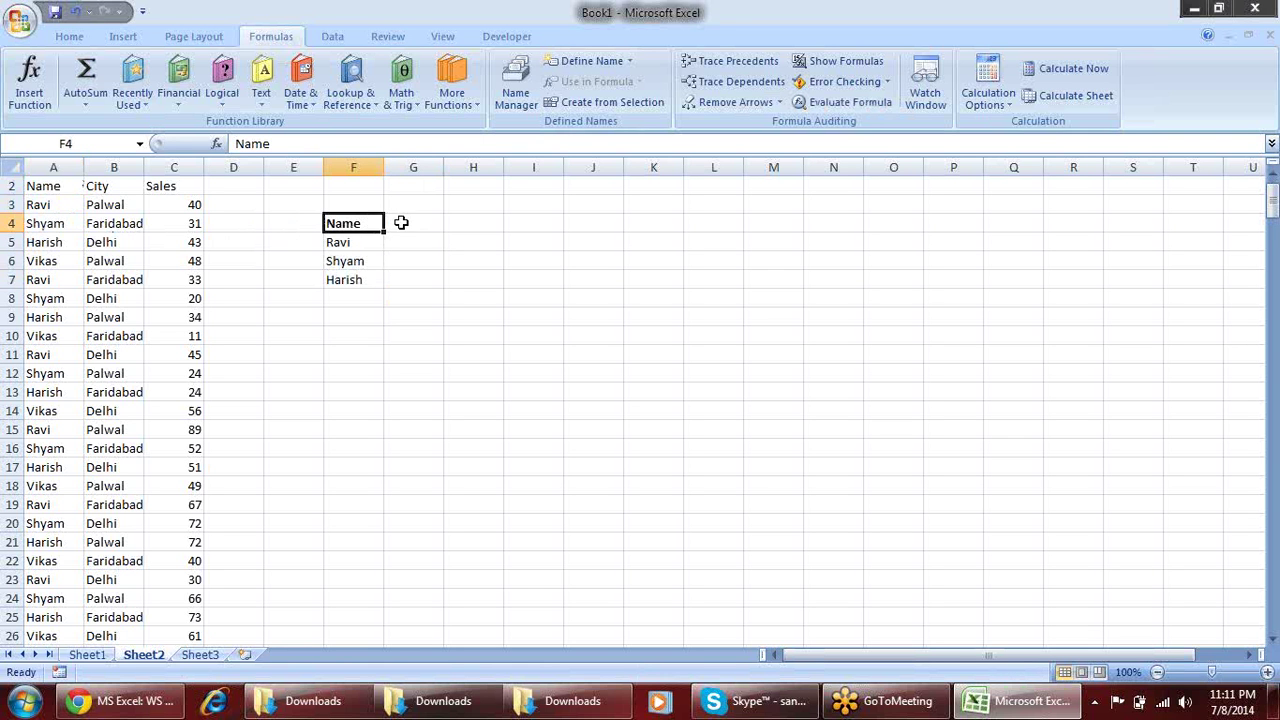
left_click(410, 225)
type("Sael")
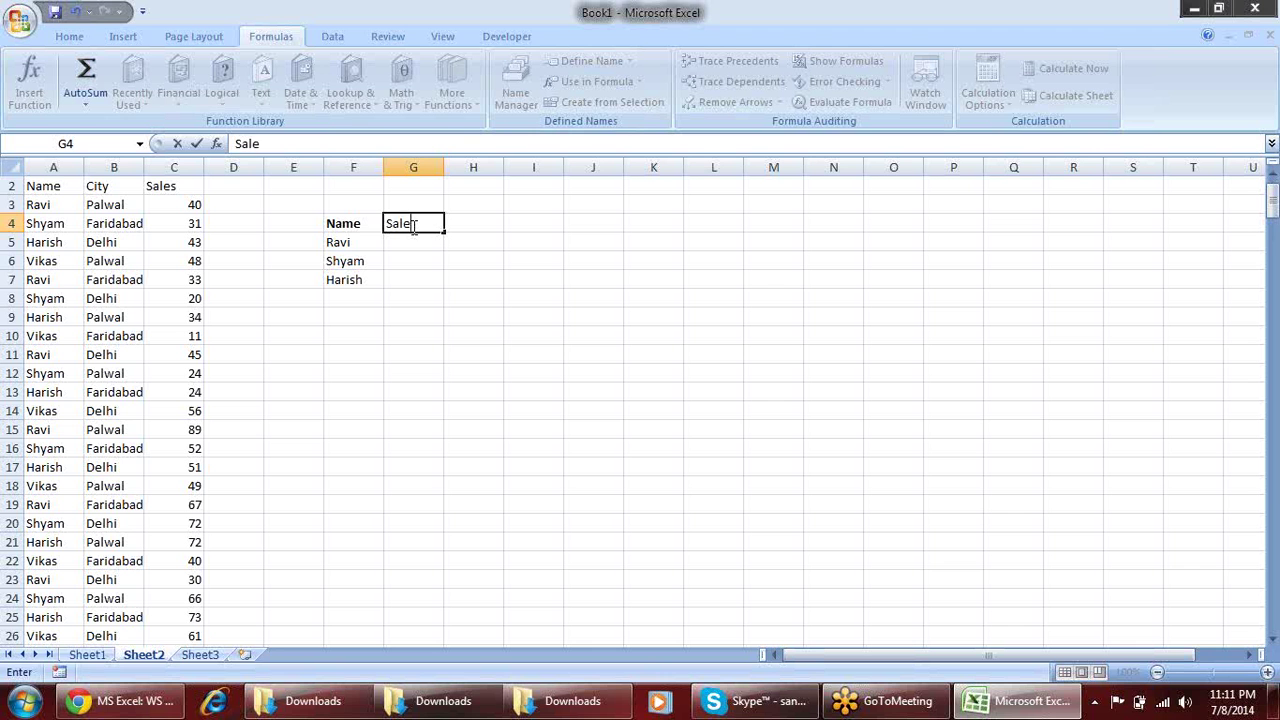
type("s")
key("Return")
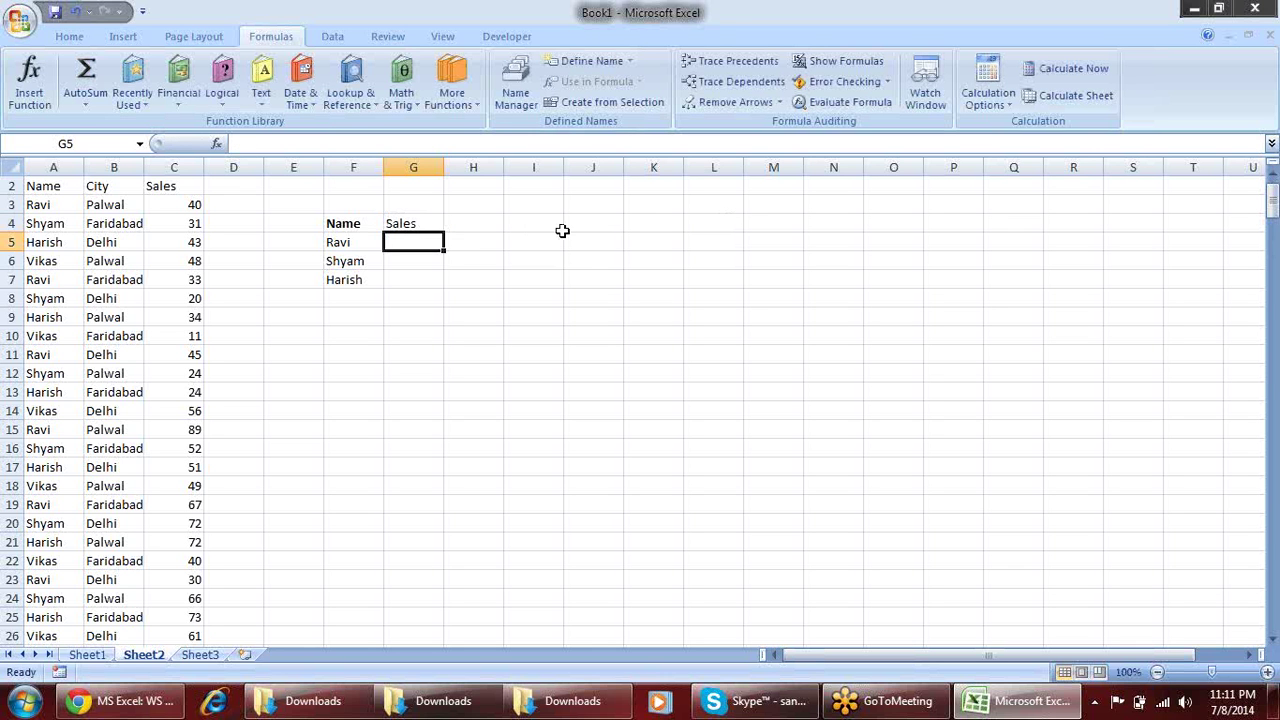
Begin =SUMIF(A:A,F5, in G5 to total Ravi's sales
type("=s")
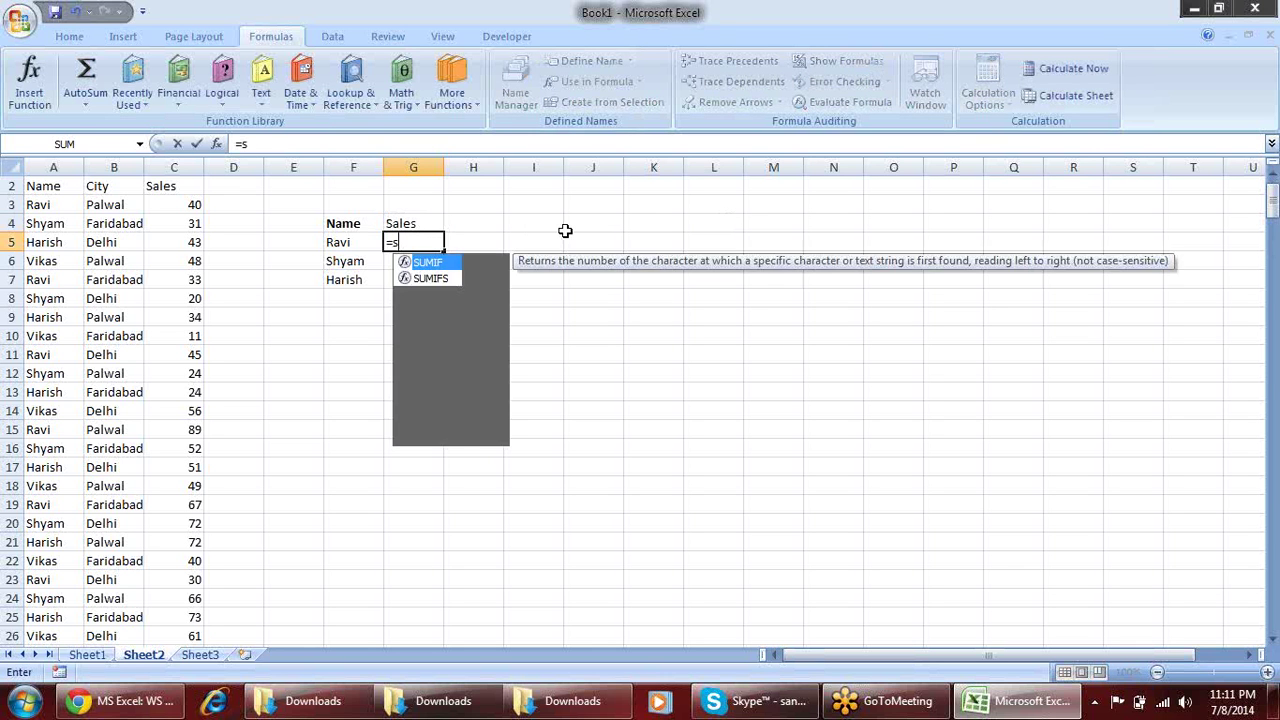
type("um")
key("Tab")
key("BackSpace")
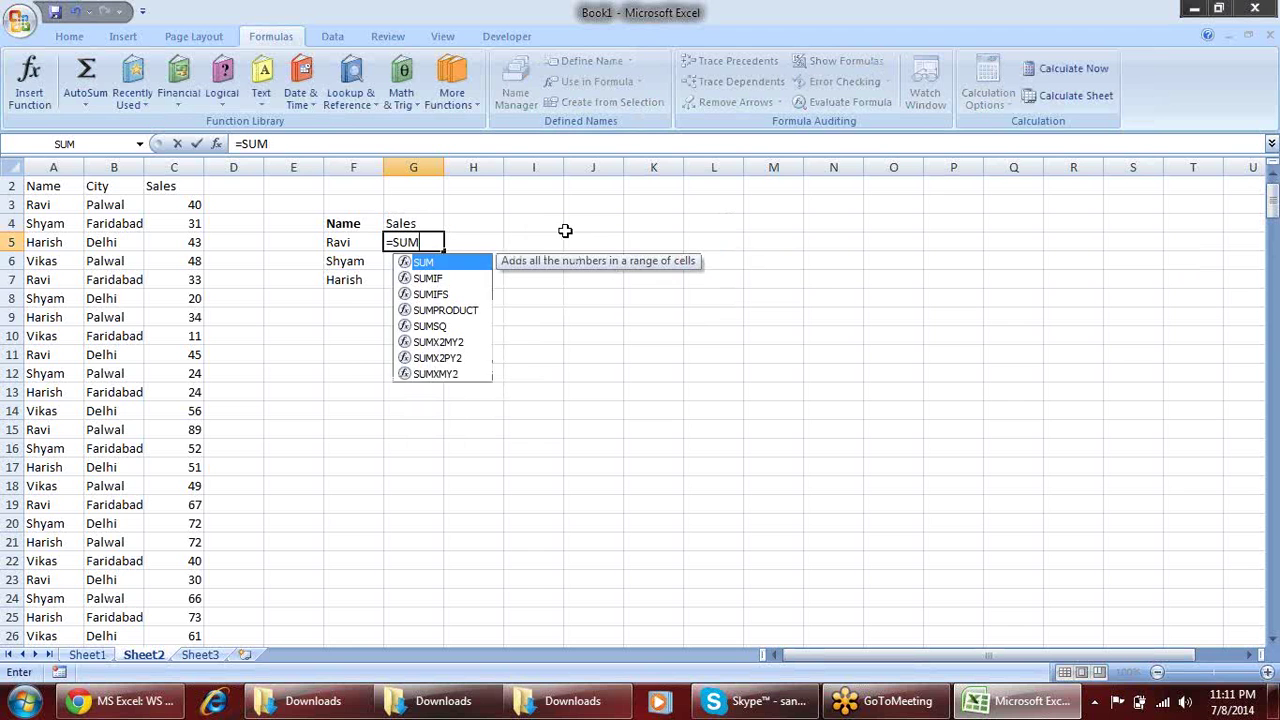
type("if")
key("Tab")
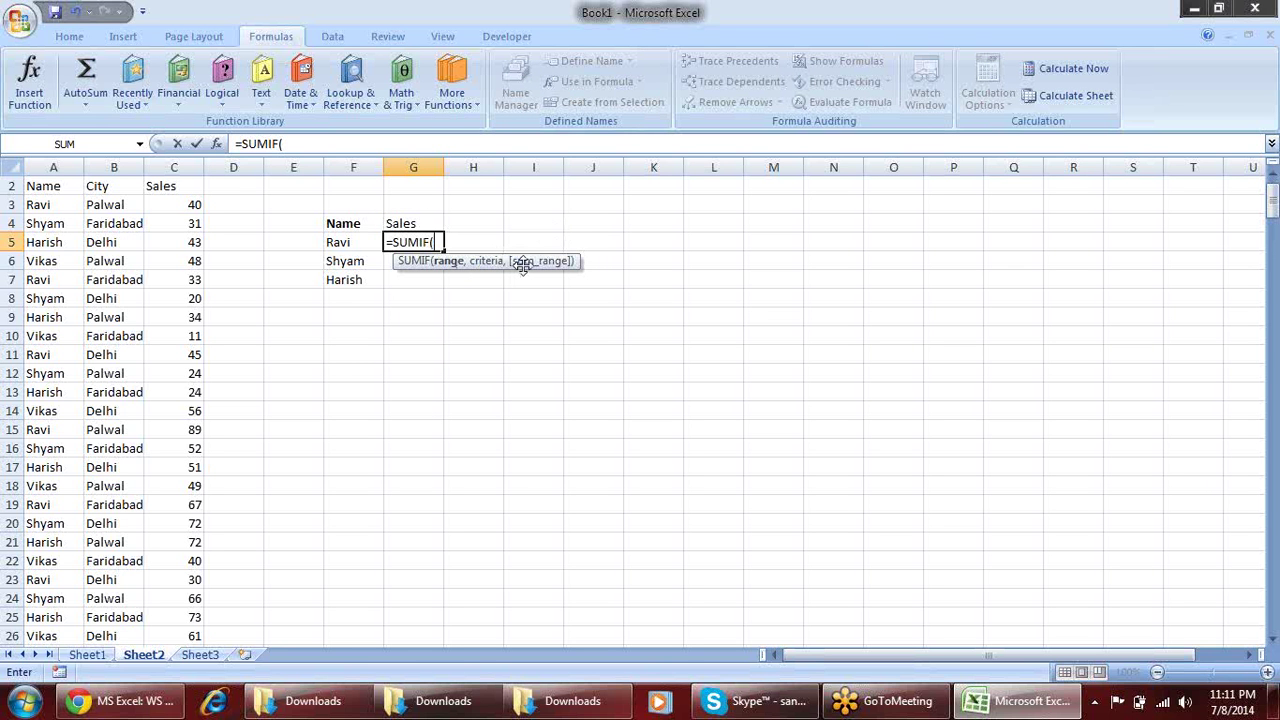
left_click(53, 164)
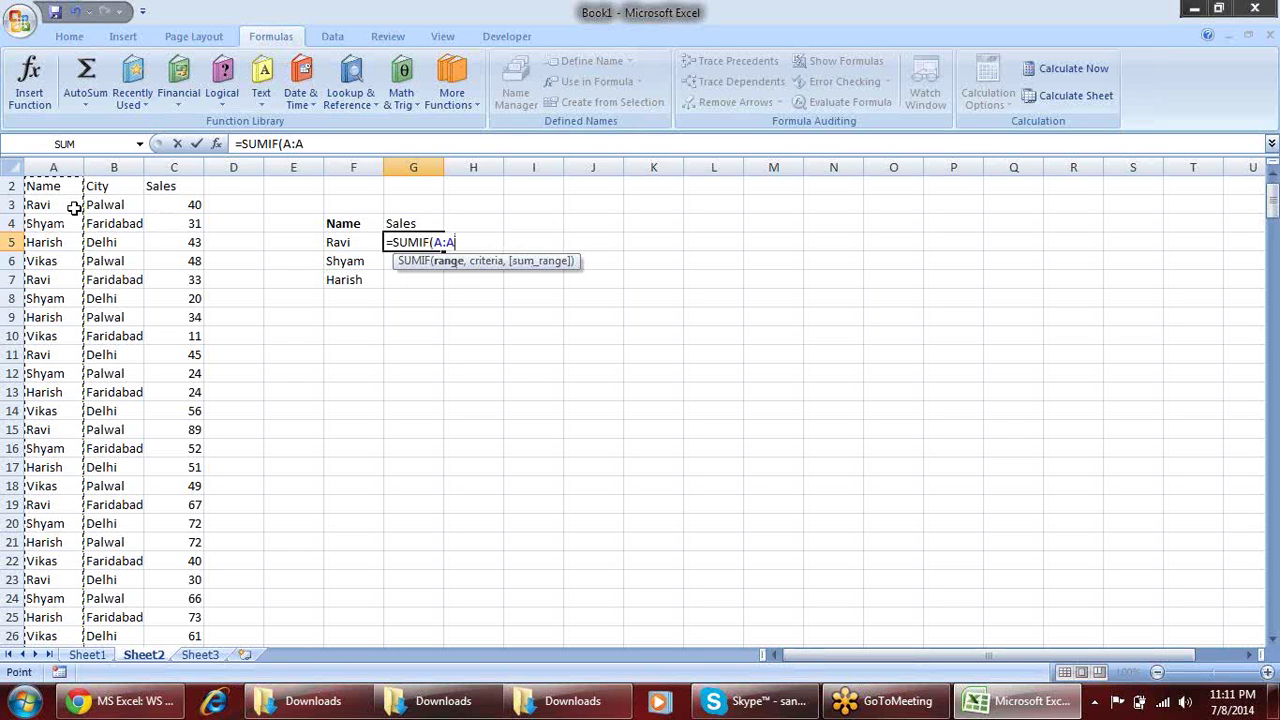
type(",")
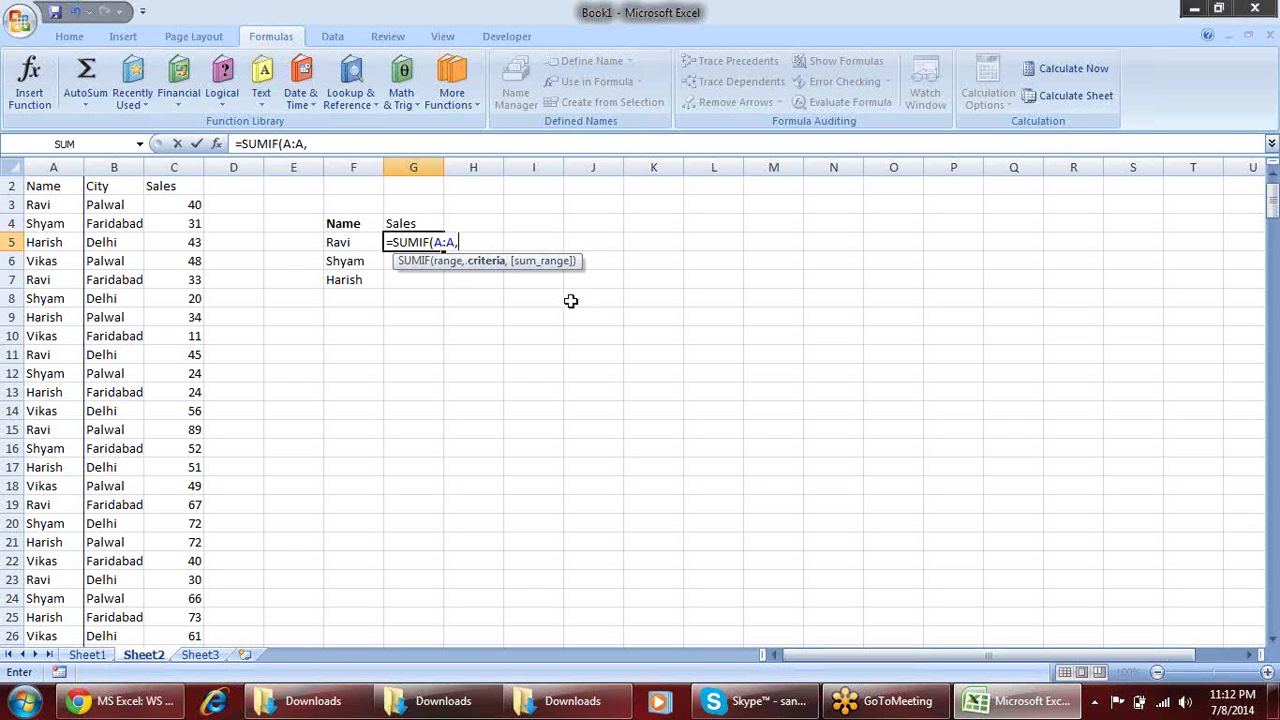
left_click(338, 242)
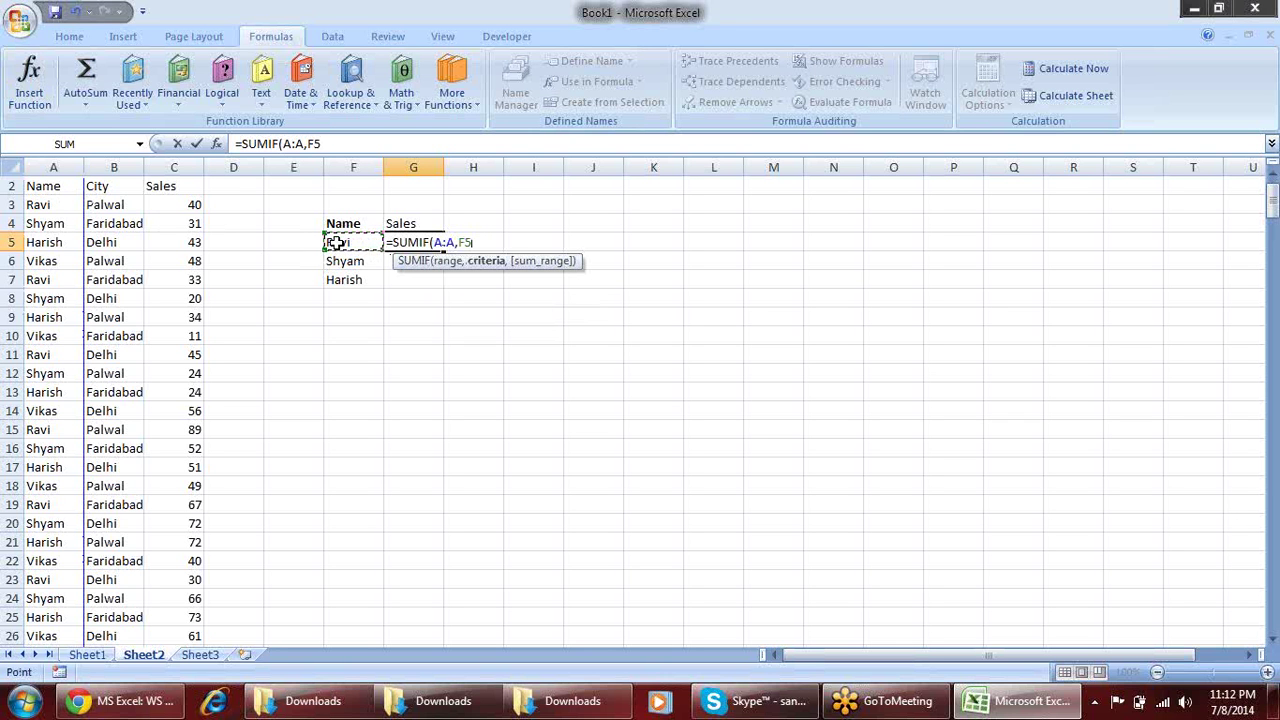
type(",")
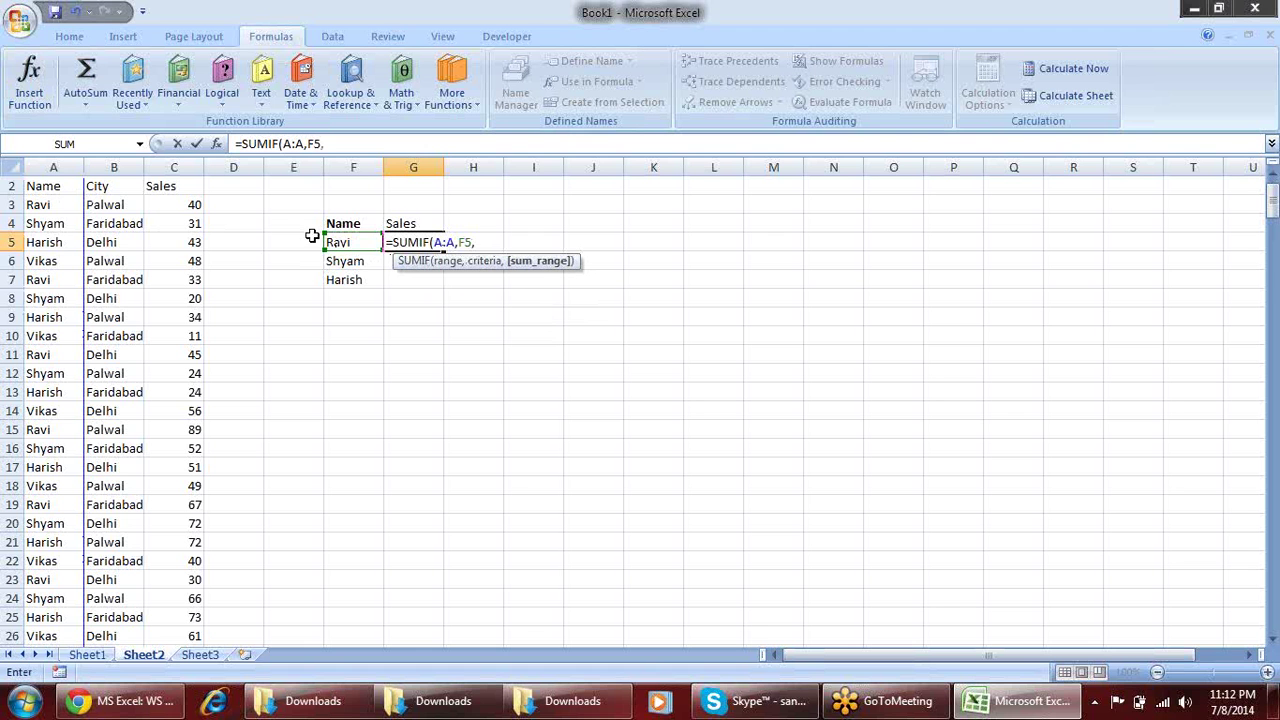
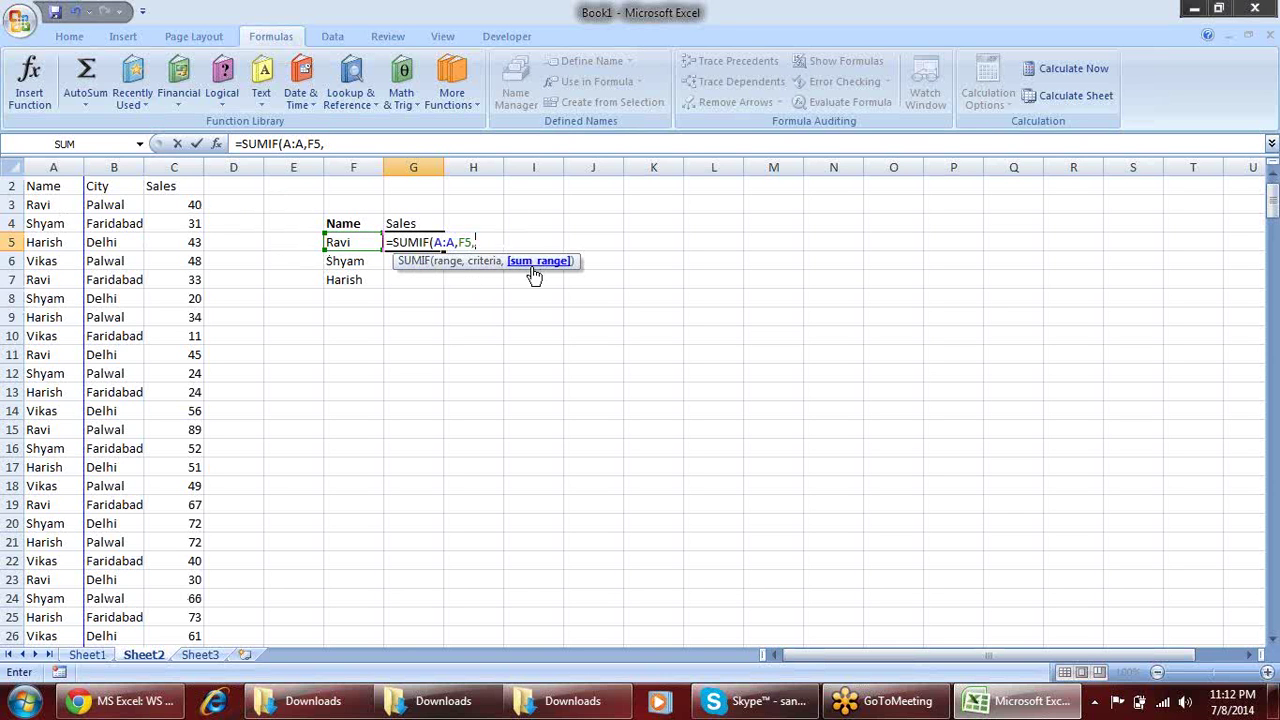
Enter =SUMIF($A:$A,F5,$C:$C) in G5 for Ravi, with absolute name and sales columns
left_click(185, 165)
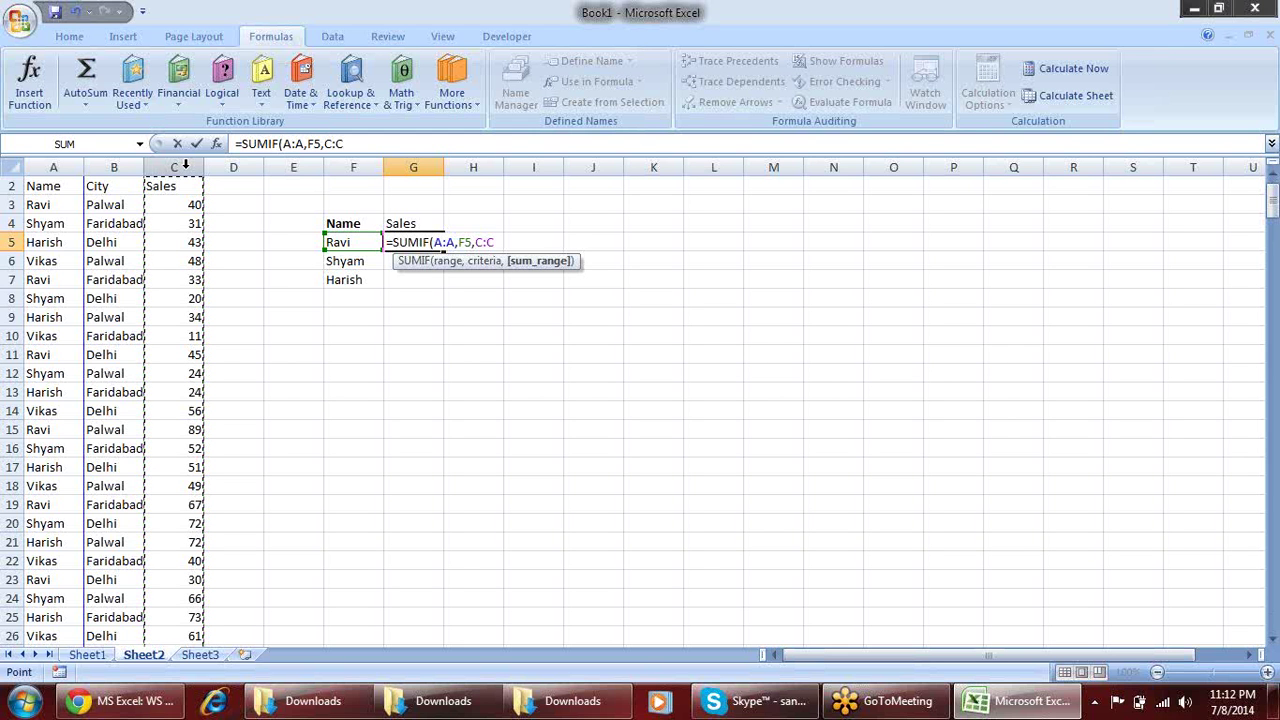
key("Return")
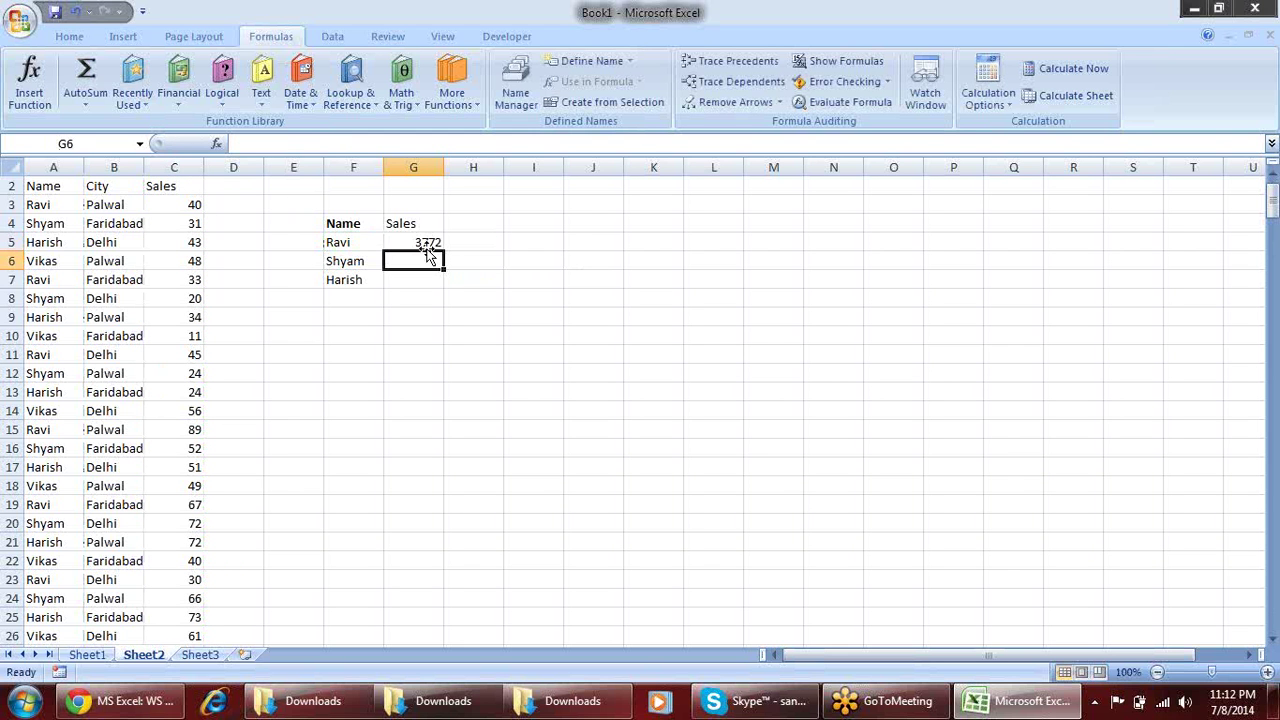
double_click(427, 240)
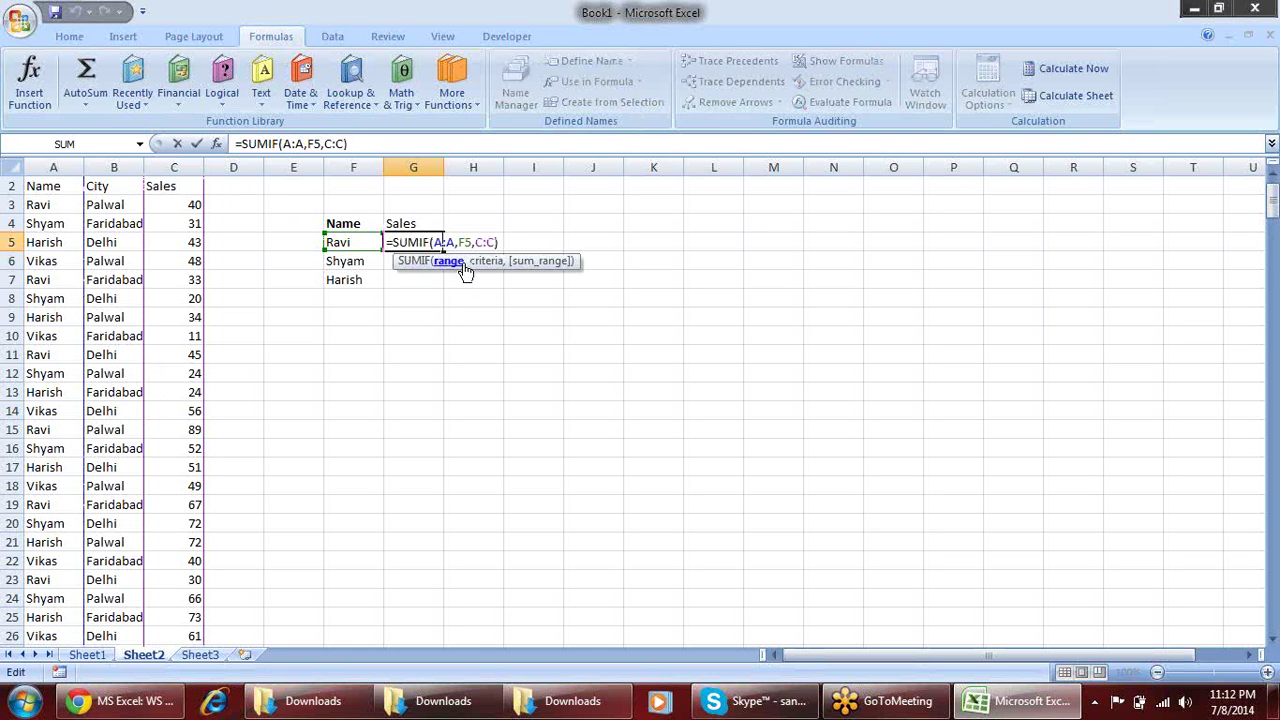
left_click(463, 262)
key("F4")
left_click(515, 262)
key("F4")
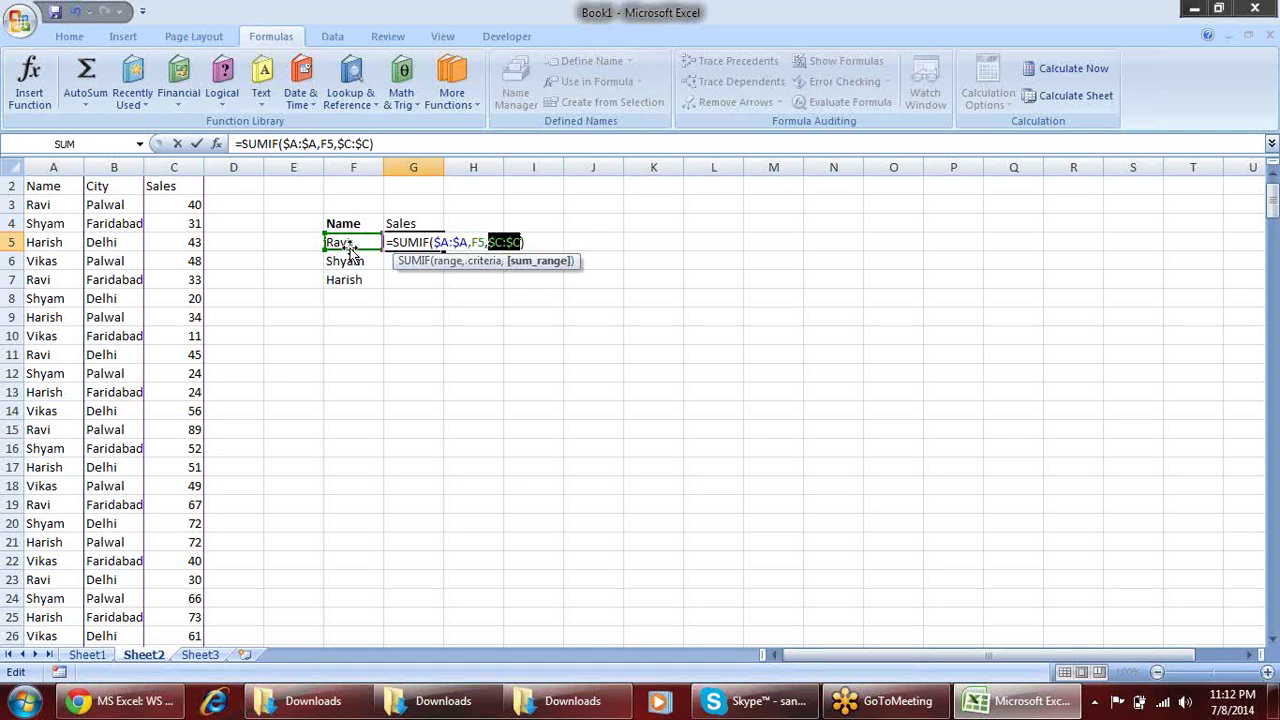
key("Return")
Fill the SUMIF down to G7, giving 3964 for Shyam and 3507 for Harish
left_click(434, 249)
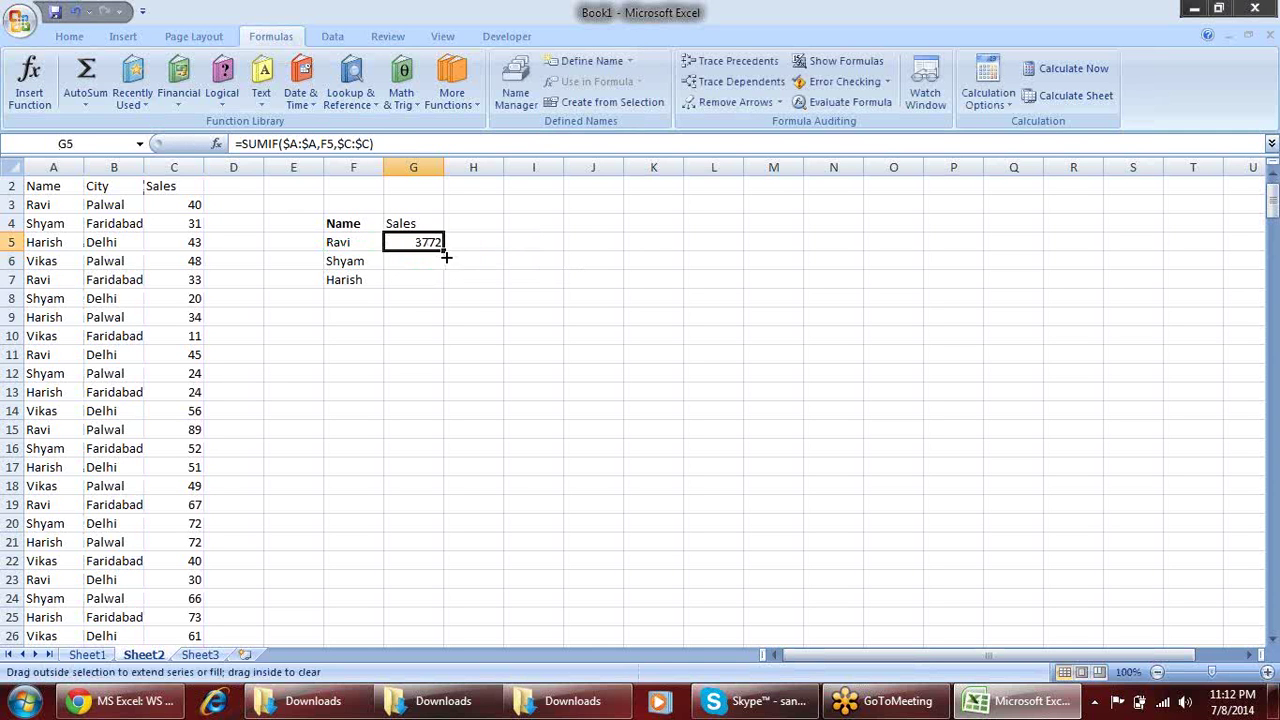
left_click_drag(446, 257, 449, 283)
left_click(486, 262)
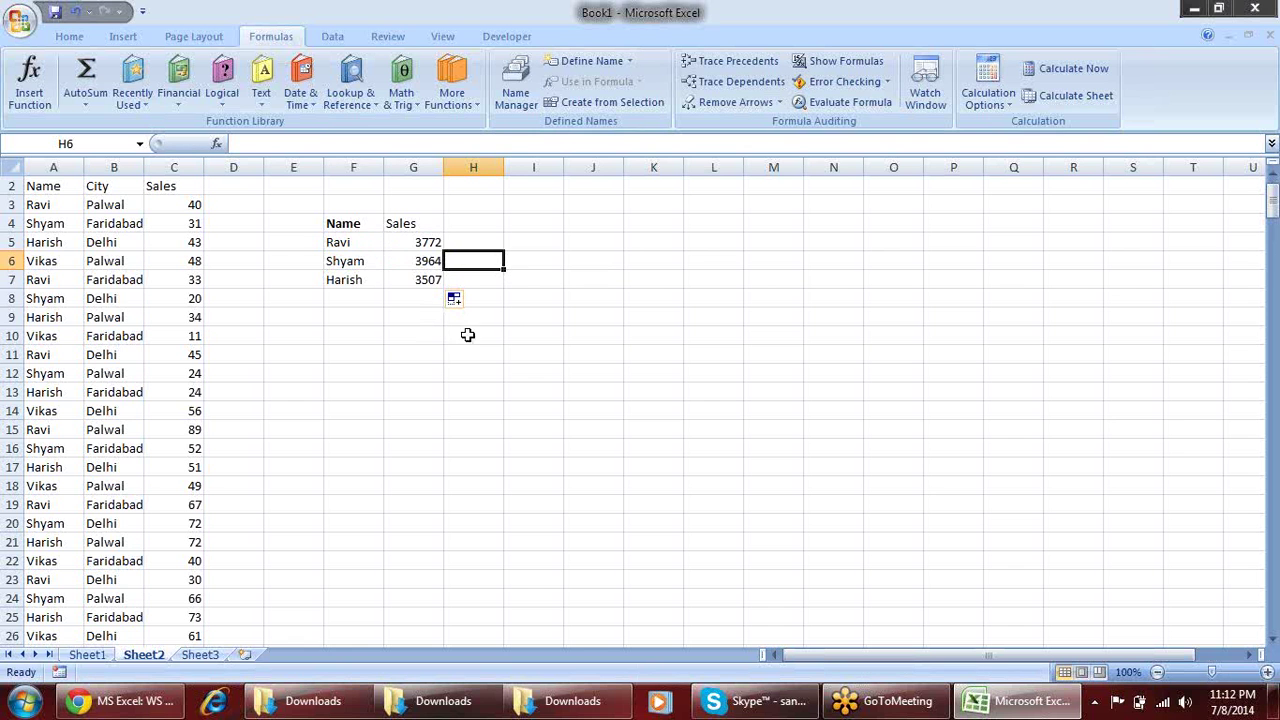
left_click(348, 244)
left_click(366, 263)
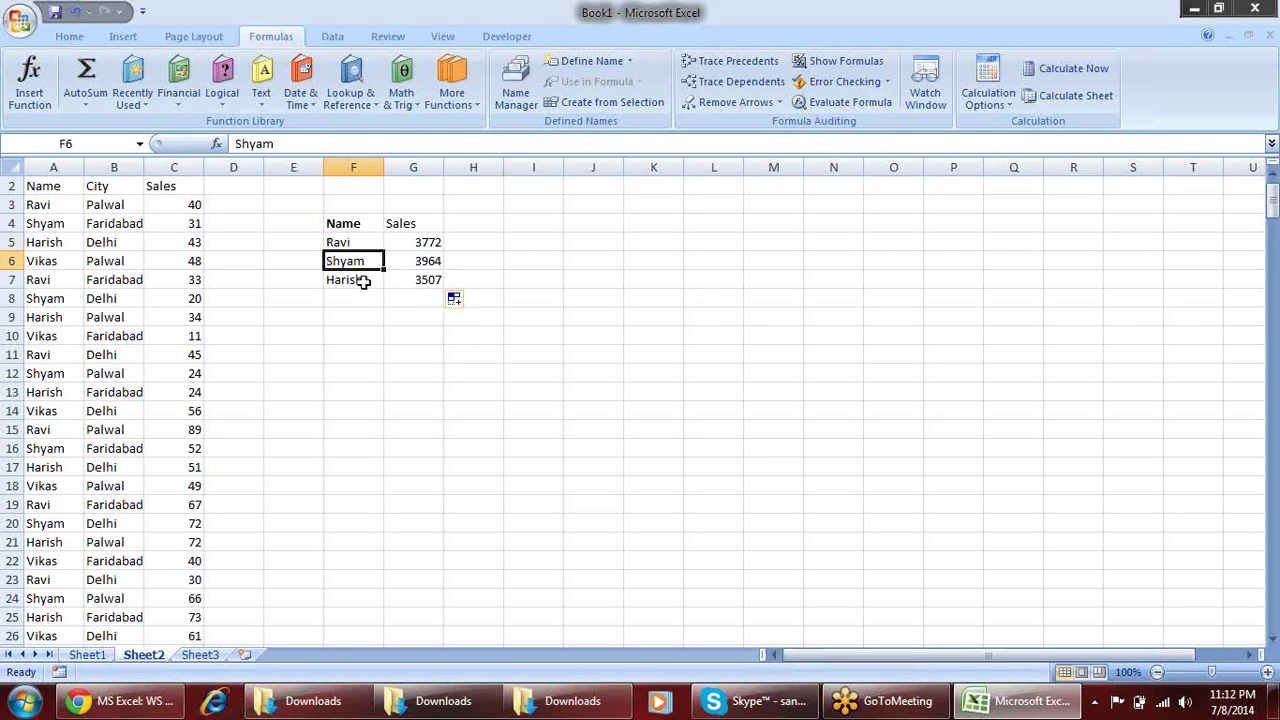
left_click(364, 280)
left_click(437, 281)
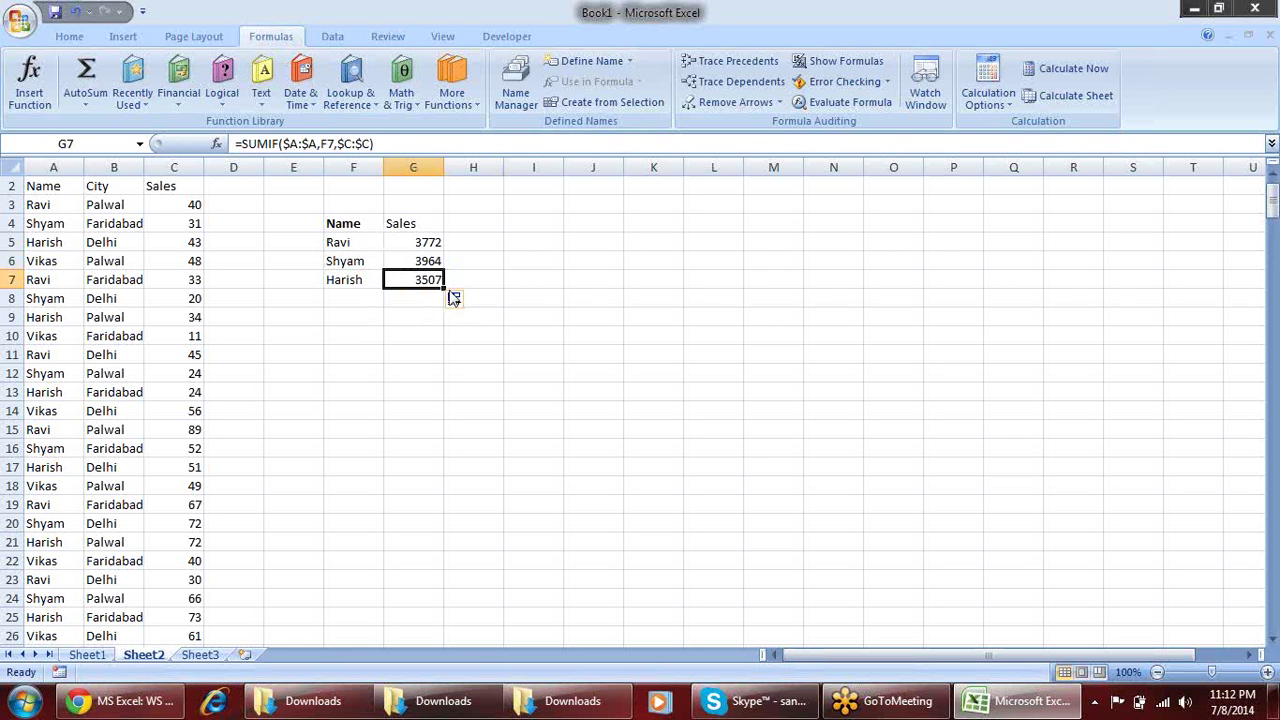
Insert a column before the totals with header City in G4 and Faridabad in G5
left_click(425, 168)
right_click(425, 168)
left_click(469, 264)
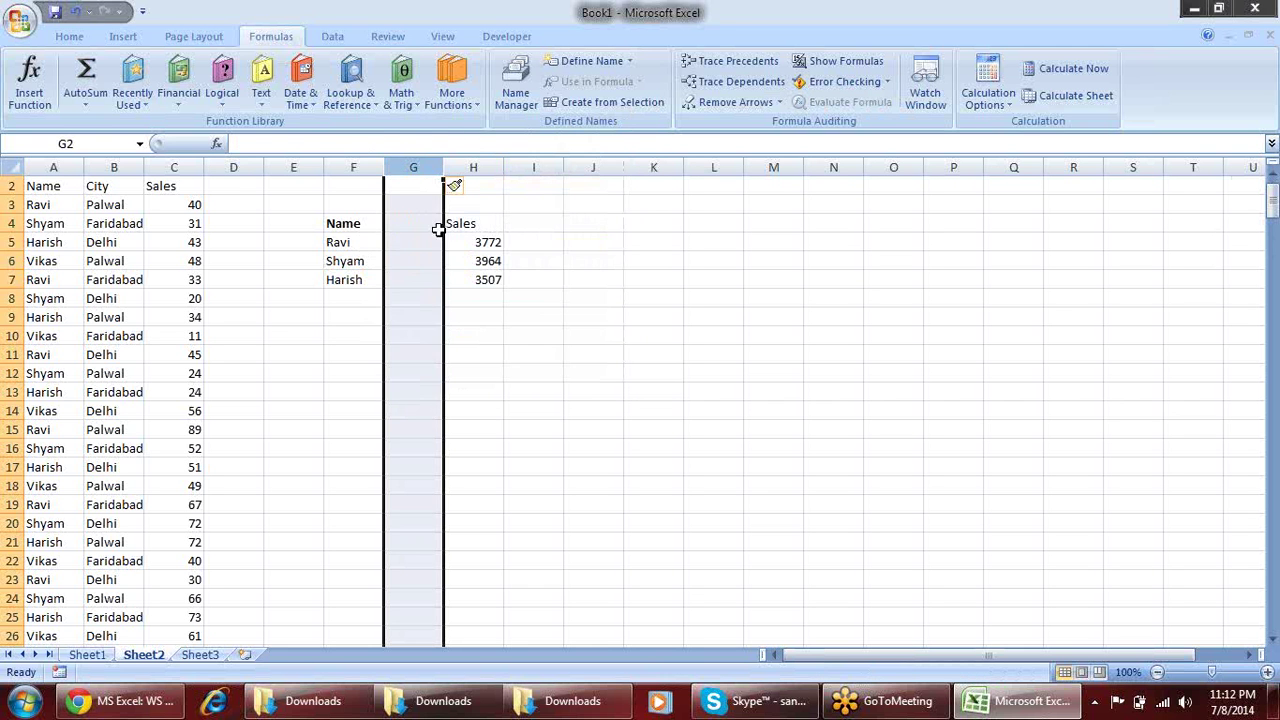
left_click(420, 226)
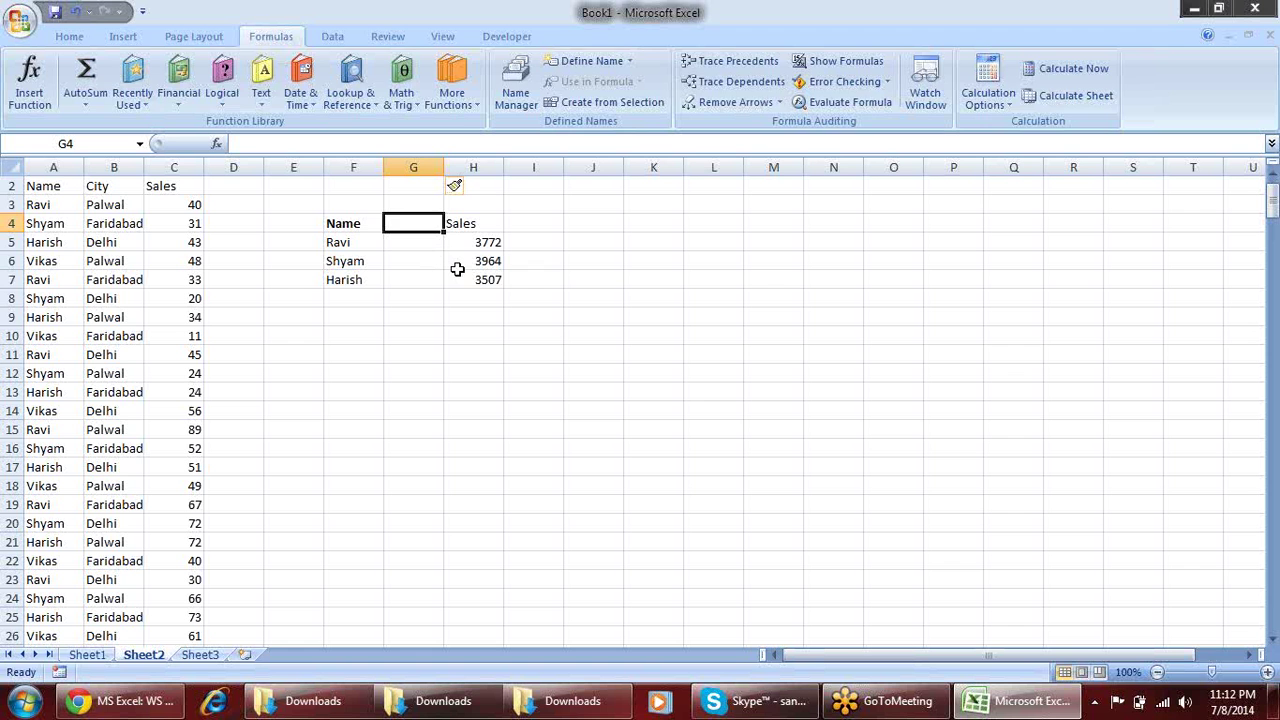
type("City")
key("Return")
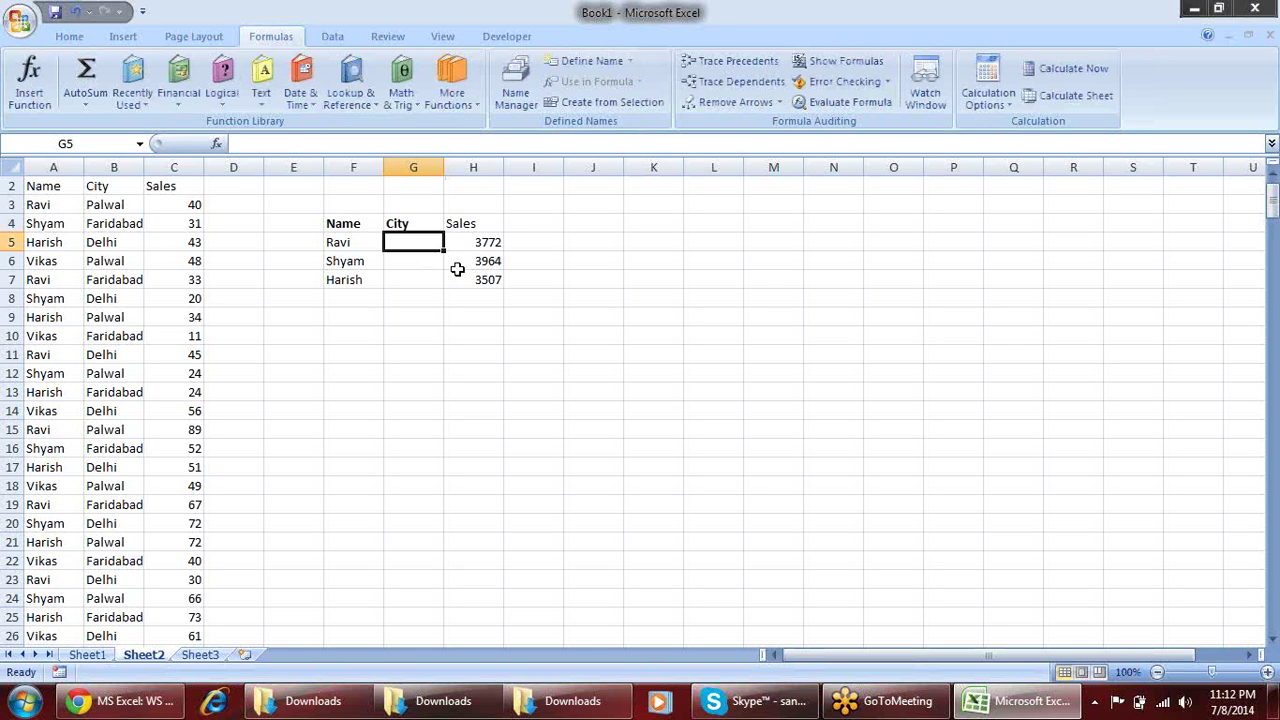
type("Fari")
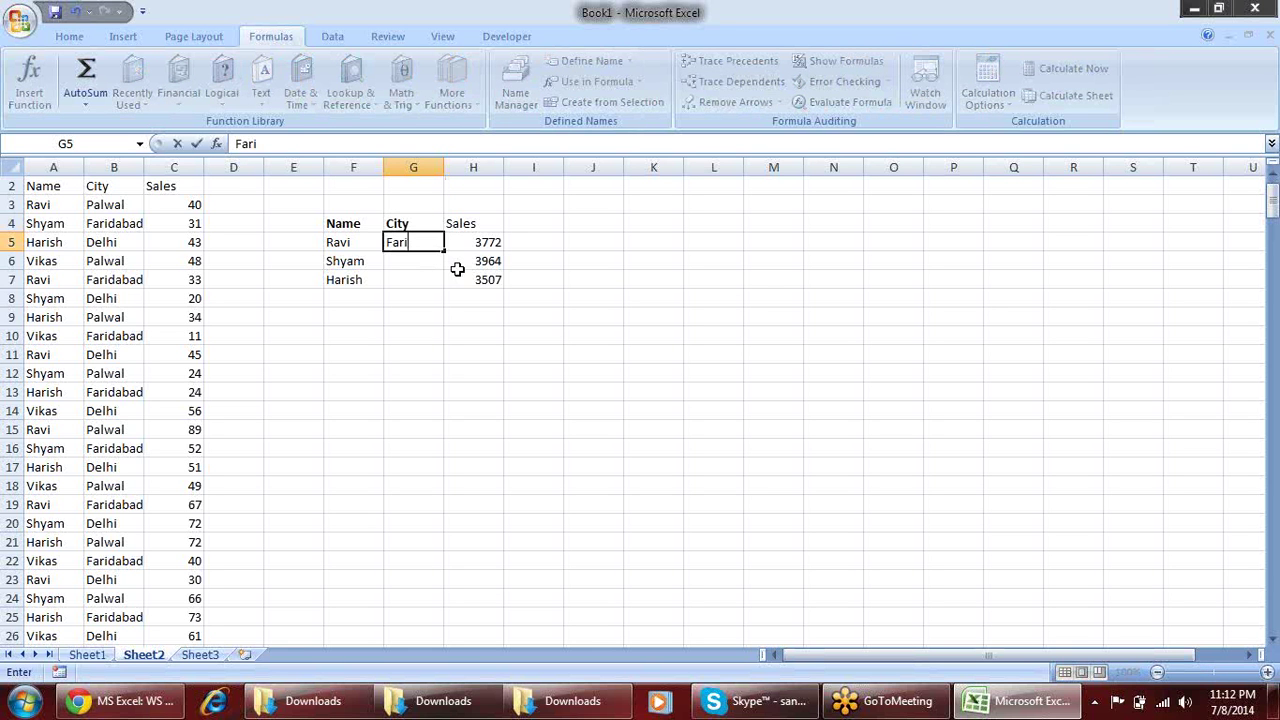
type("dabad")
key("Return")
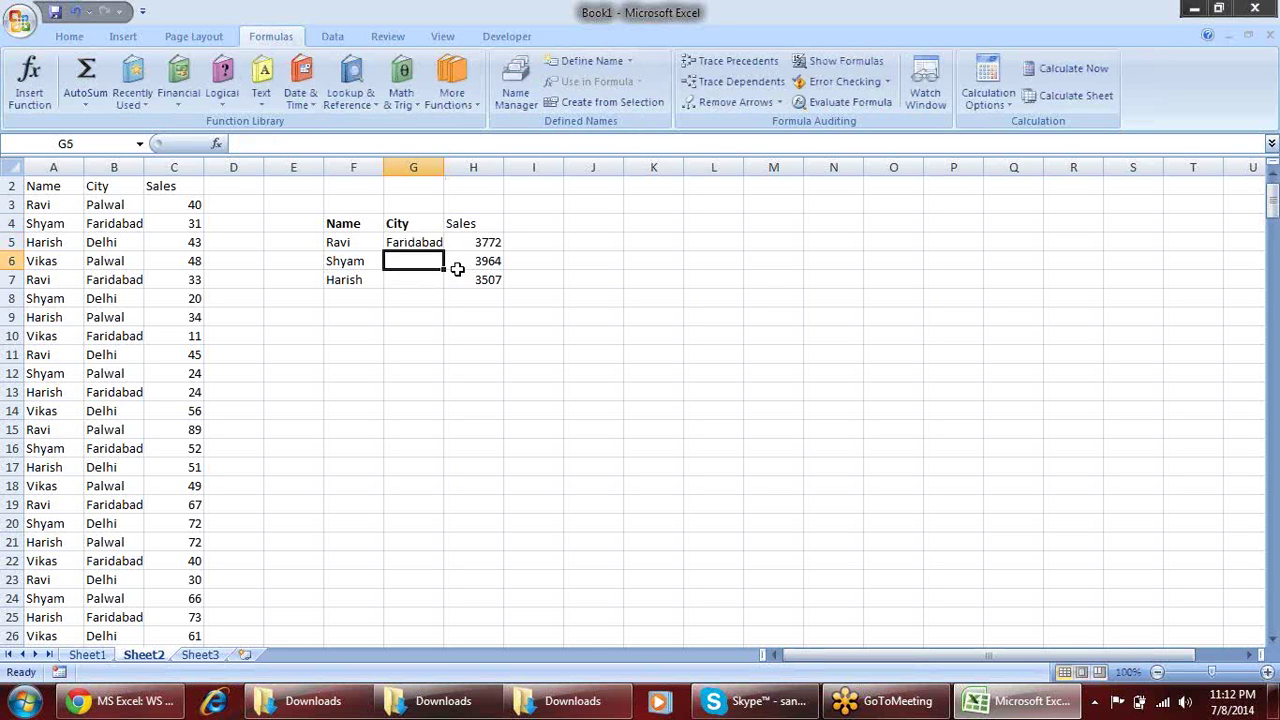
Change Ravi's H5 formula from SUMIF to SUMIFS, clearing the old arguments
left_click(487, 244)
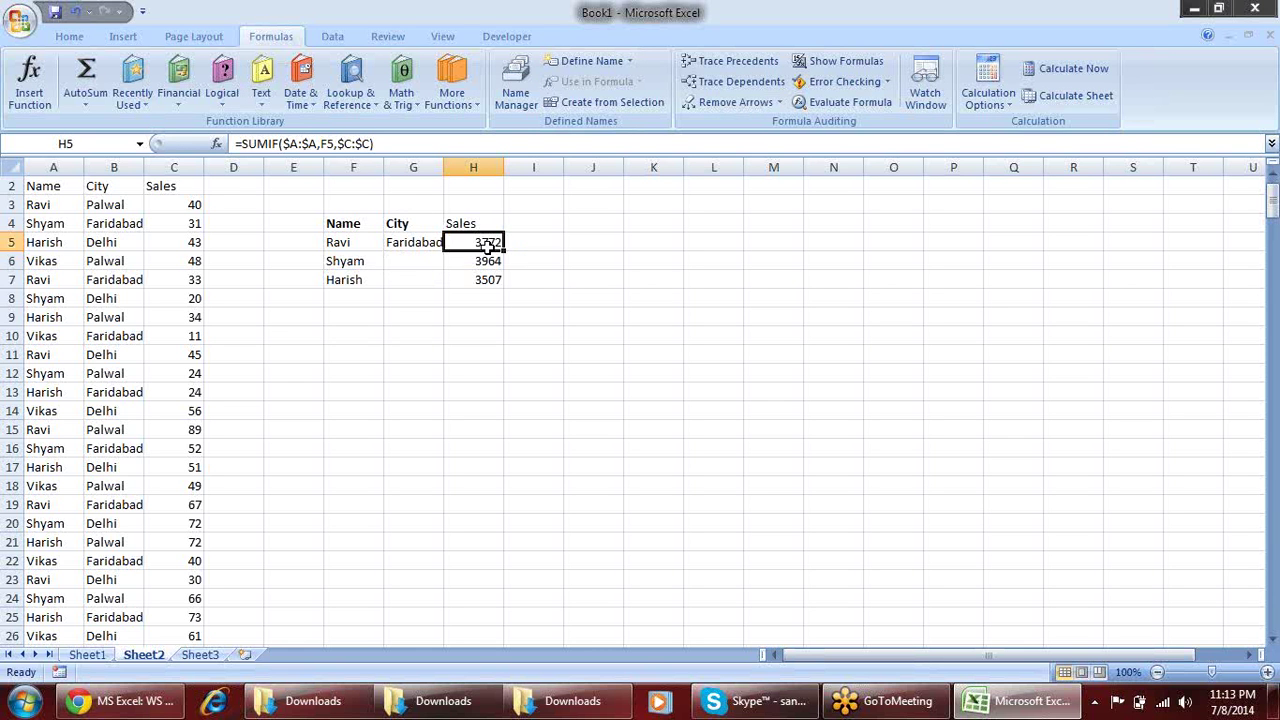
double_click(487, 243)
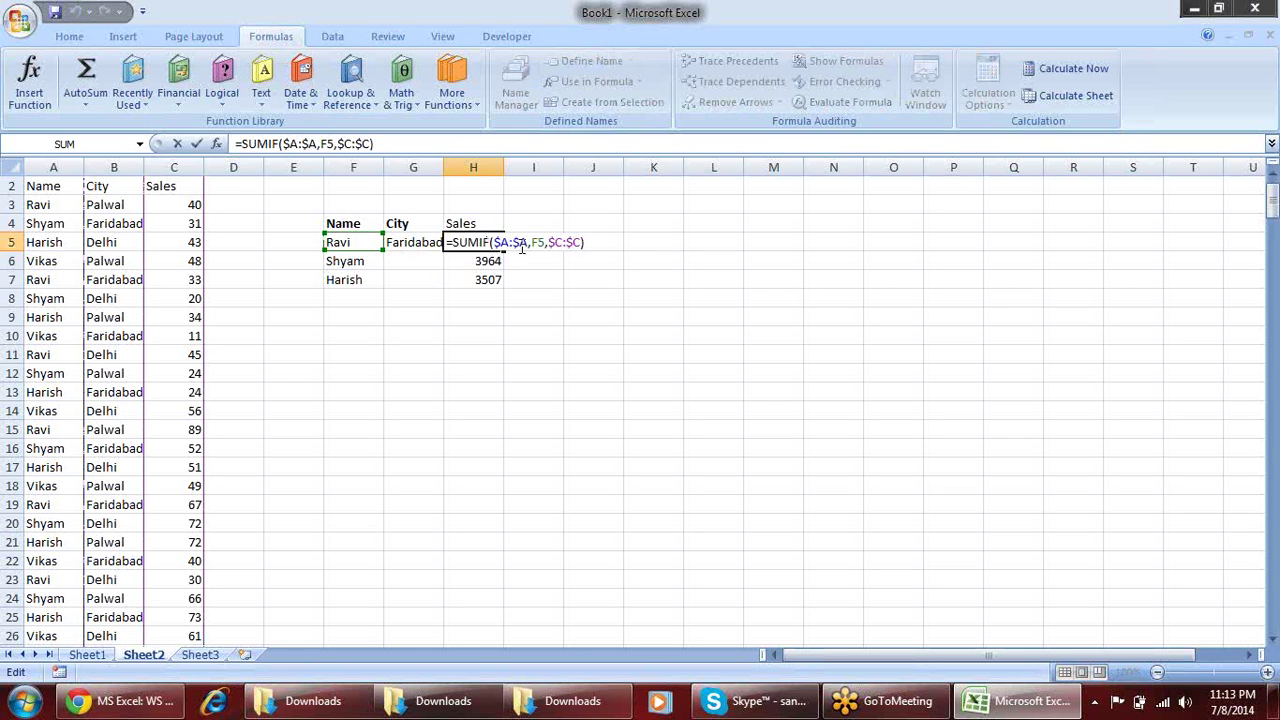
left_click(487, 243)
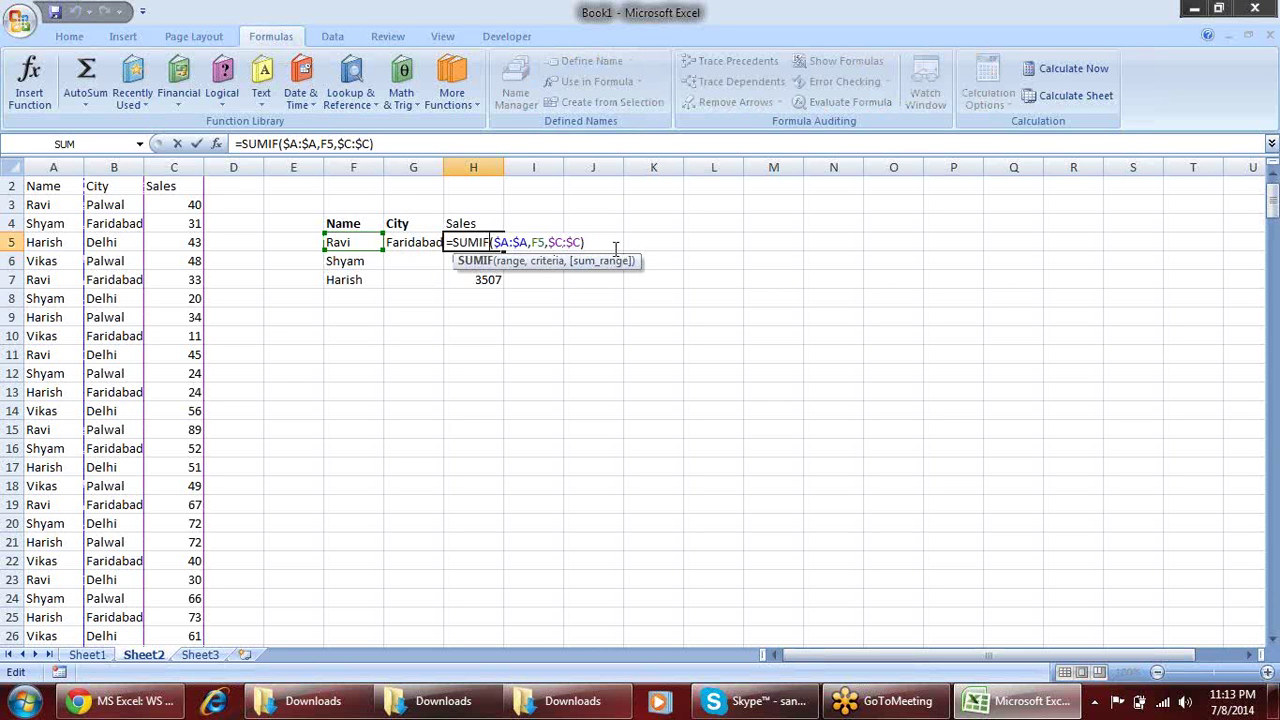
type("s")
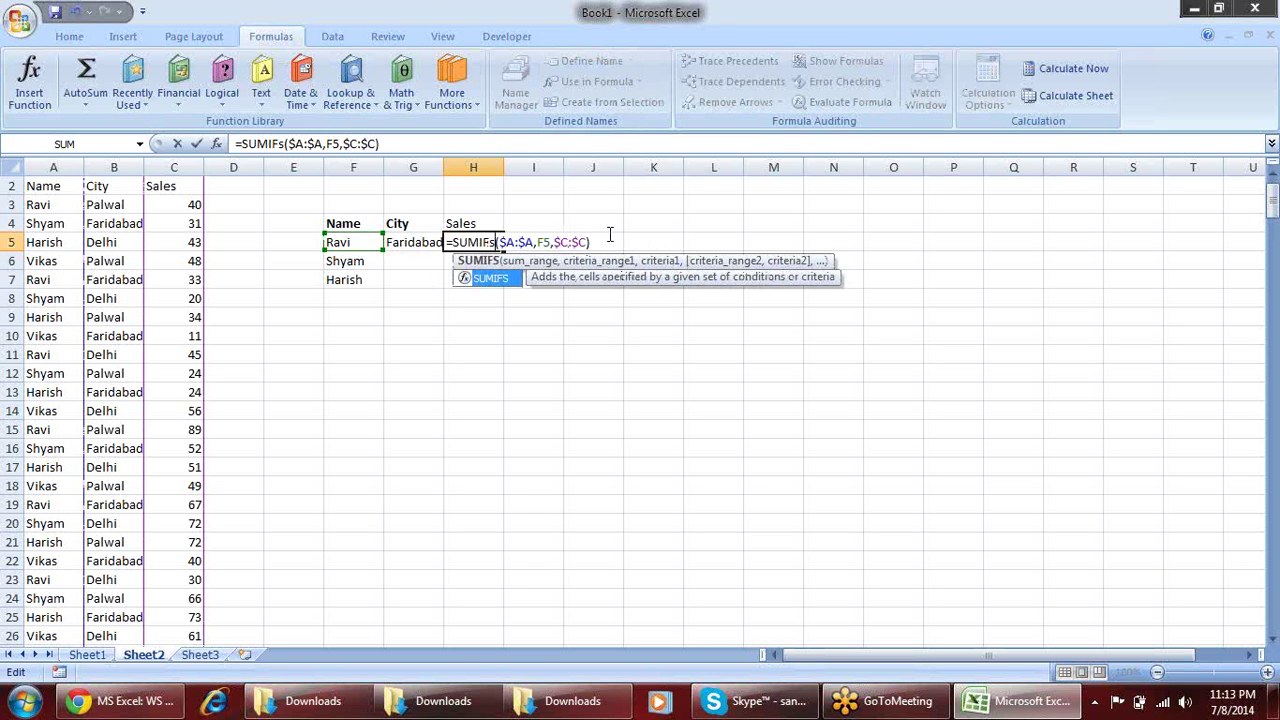
left_click(609, 241)
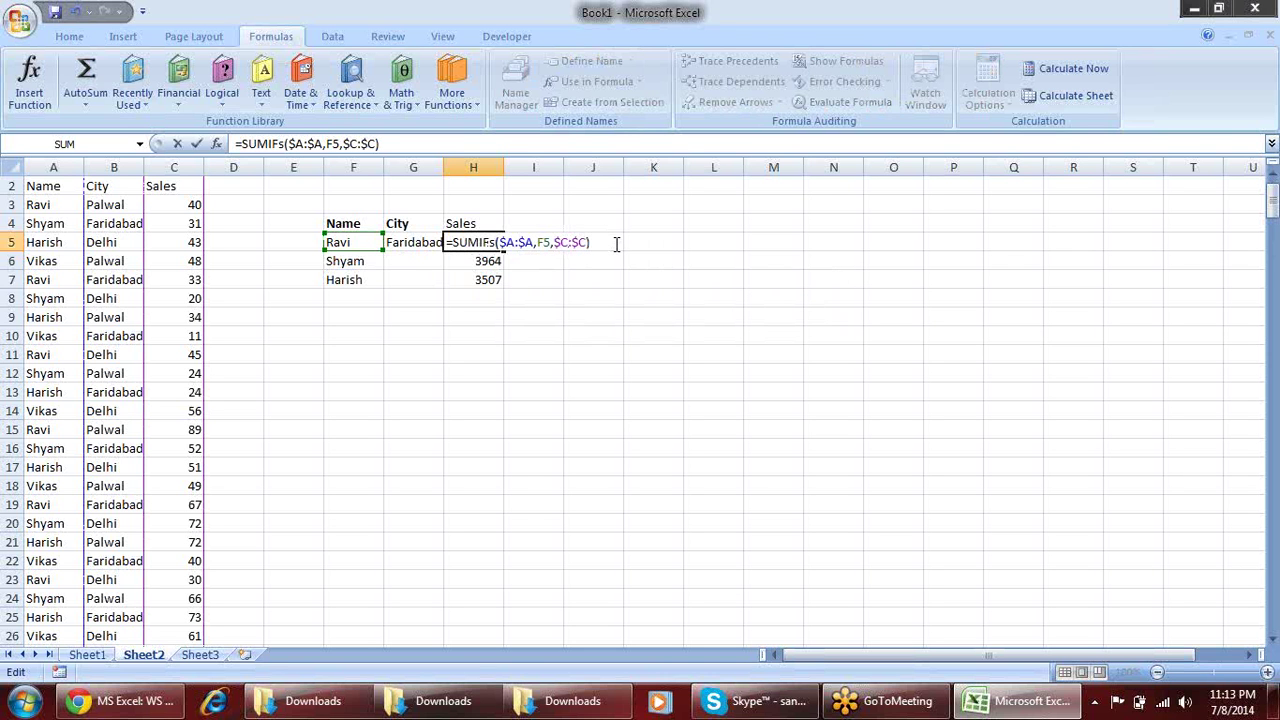
key("BackSpace")
key("BackSpace")
key("BackSpace")
key("BackSpace")
key("BackSpace")
key("BackSpace")
key("BackSpace")
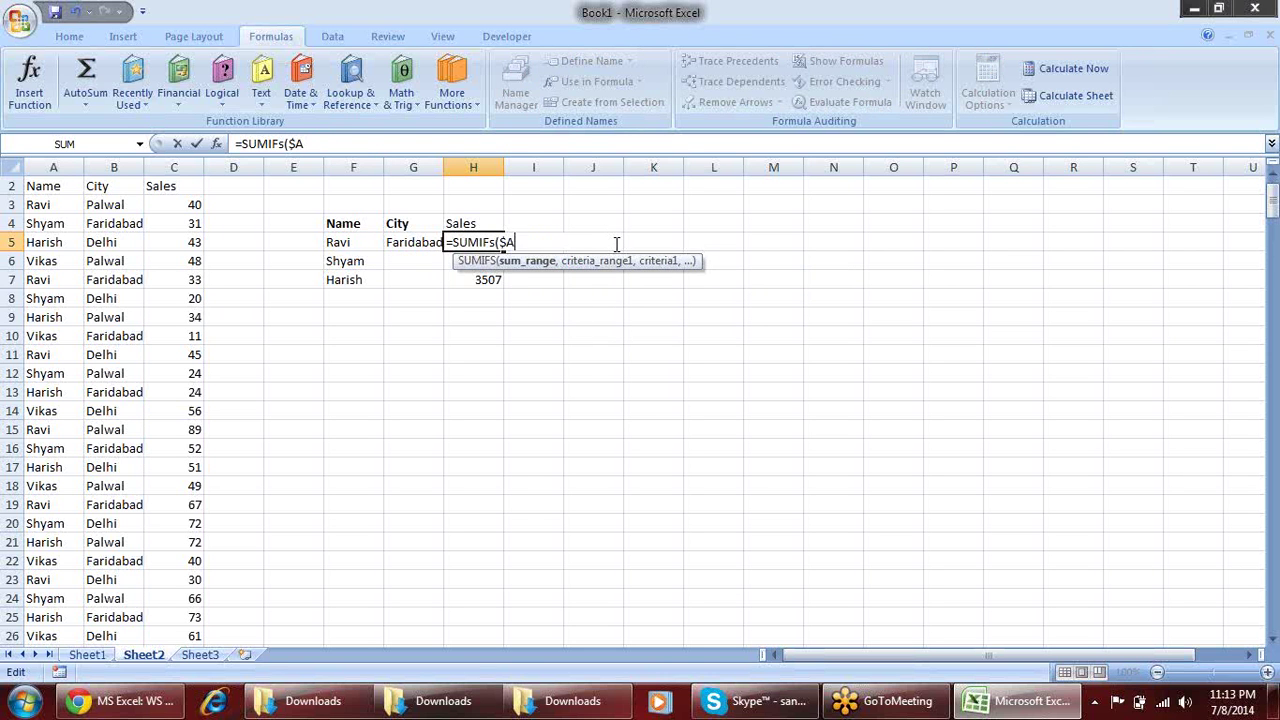
key("BackSpace")
key("BackSpace")
key("BackSpace")
key("Tab")
Complete =SUMIFS(C:C,A:A,F5,B:B,G5) in H5, totalling 1243 for Ravi in Faridabad
left_click(187, 162)
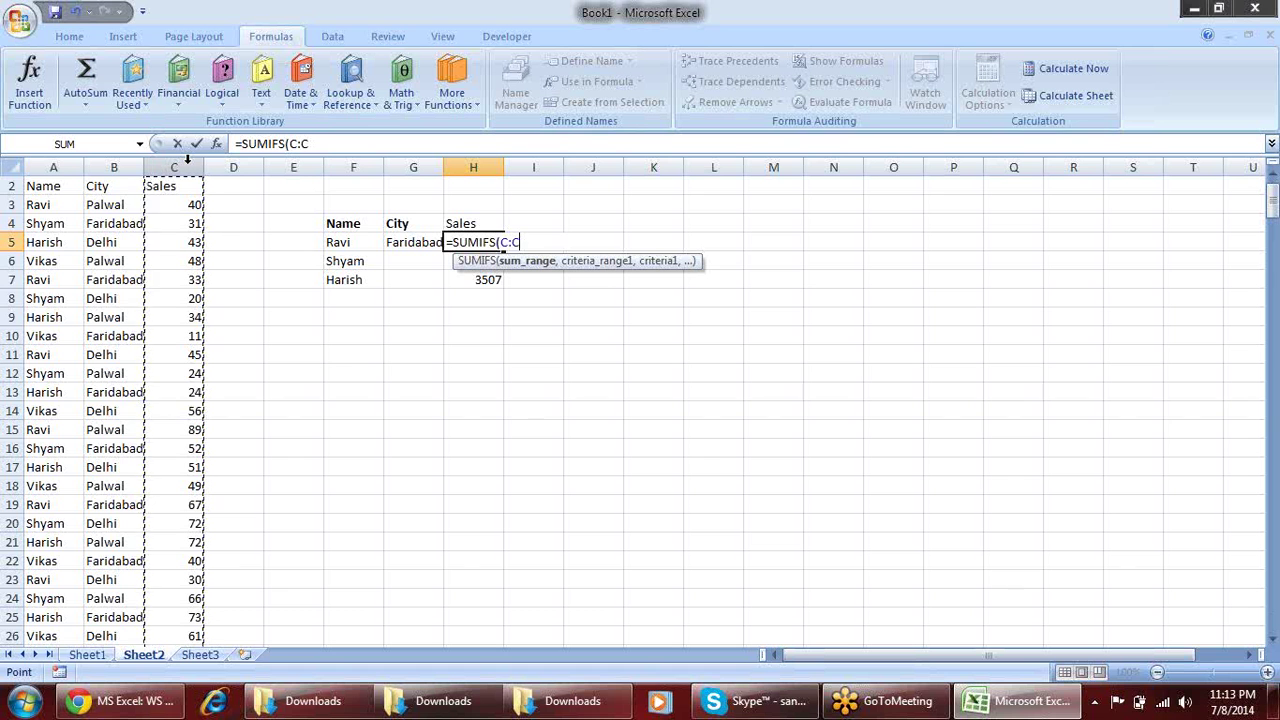
type(",")
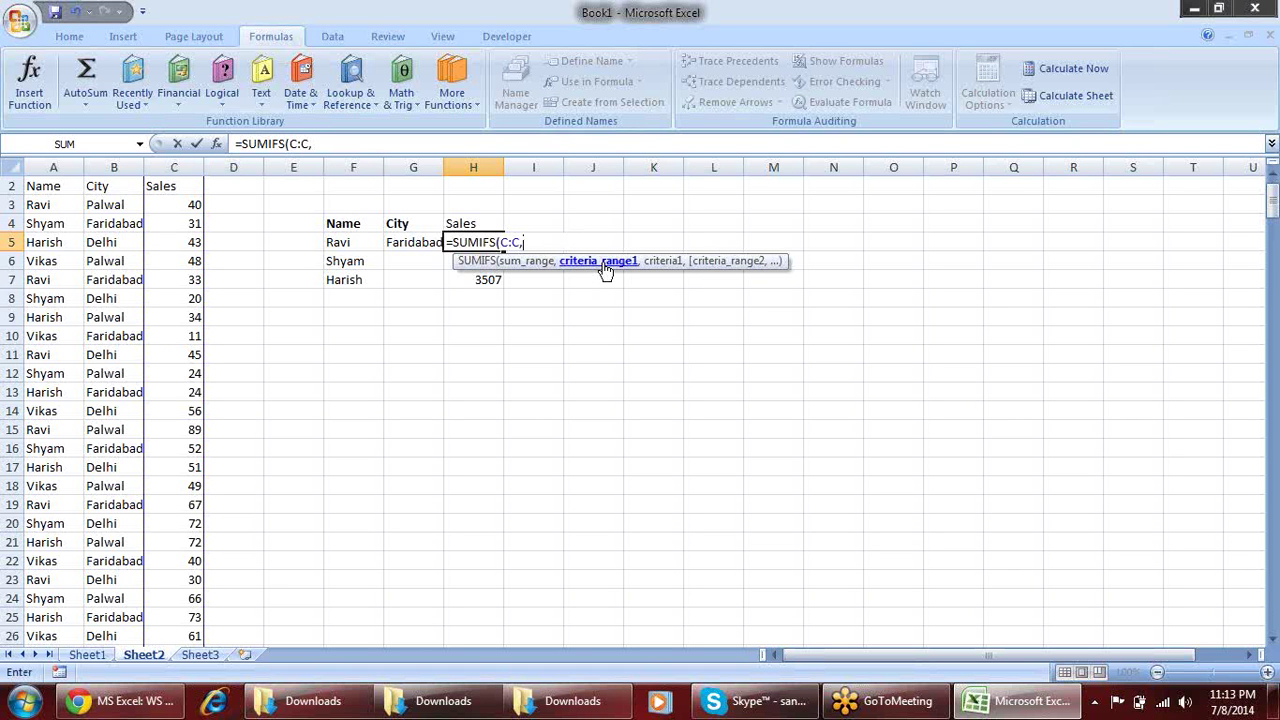
left_click(53, 168)
type(",")
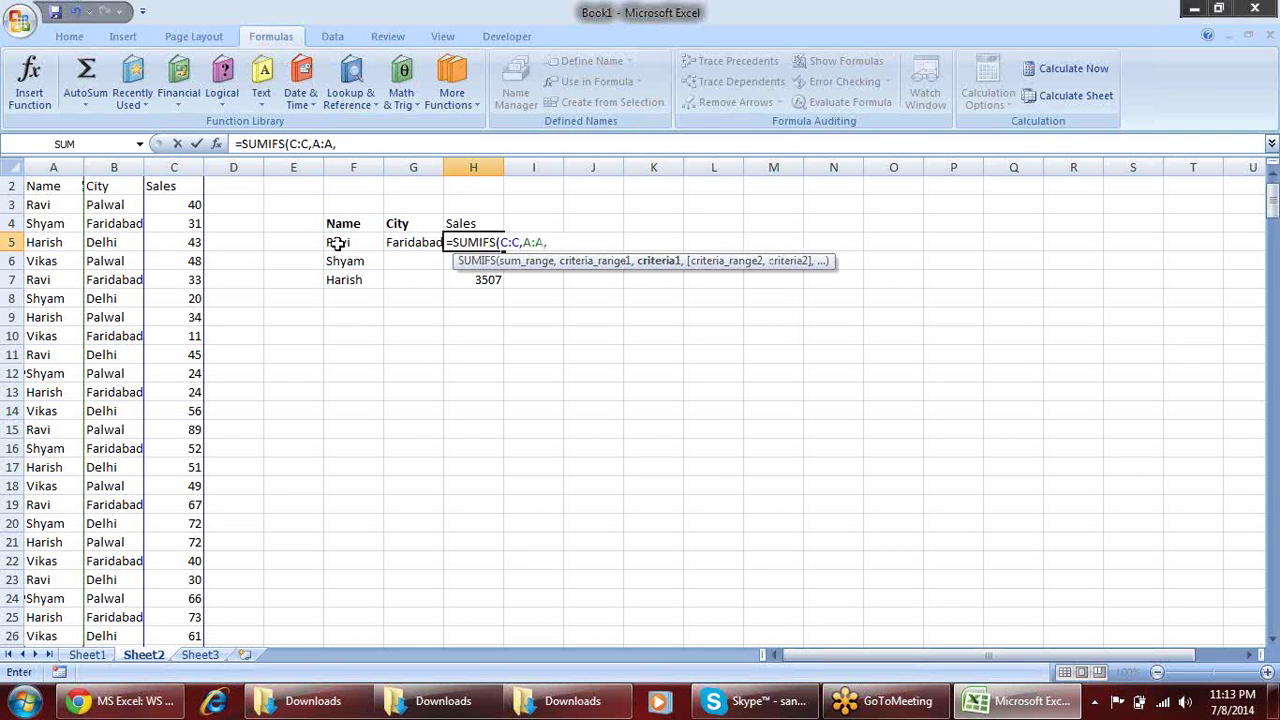
left_click(338, 243)
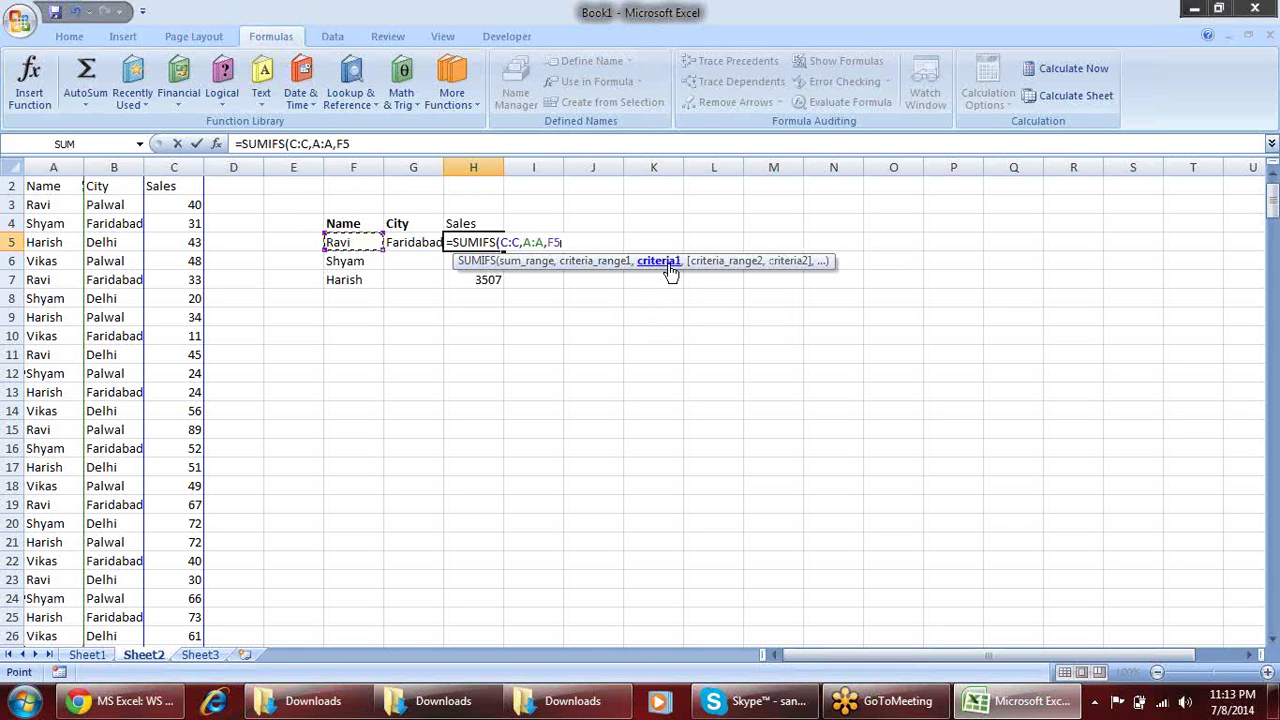
type(",")
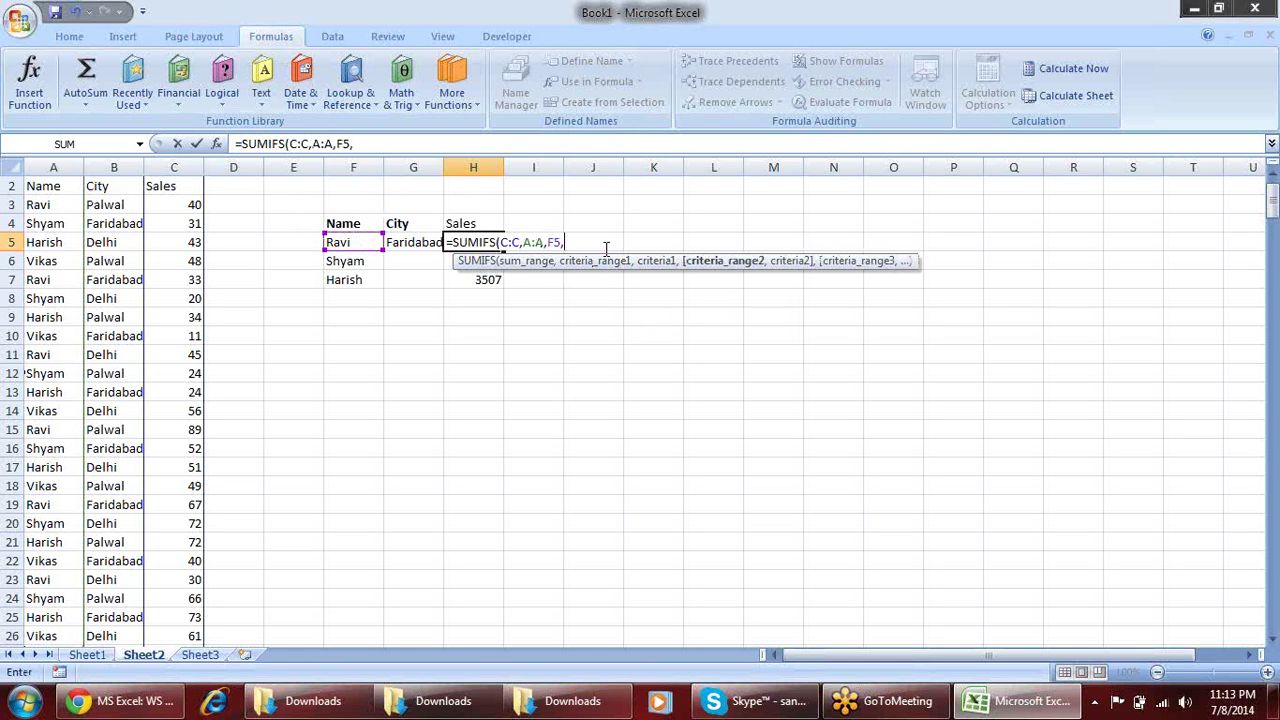
left_click(121, 166)
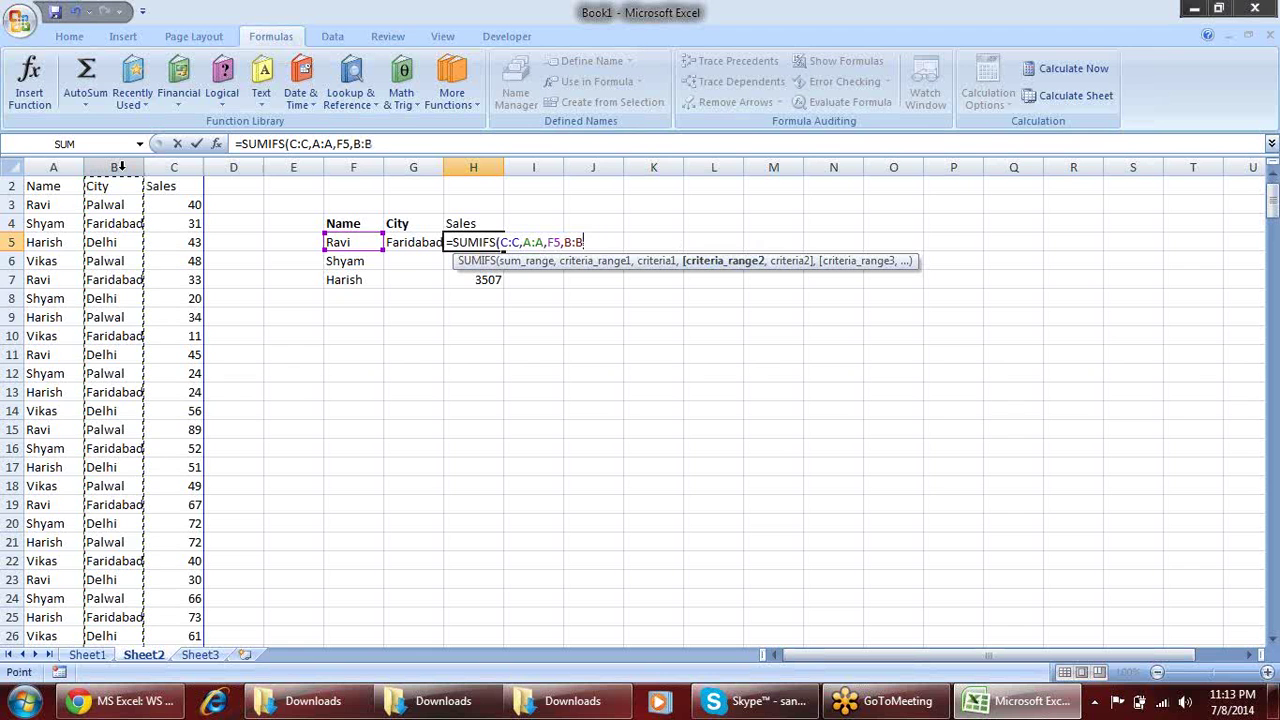
type(",")
left_click(418, 243)
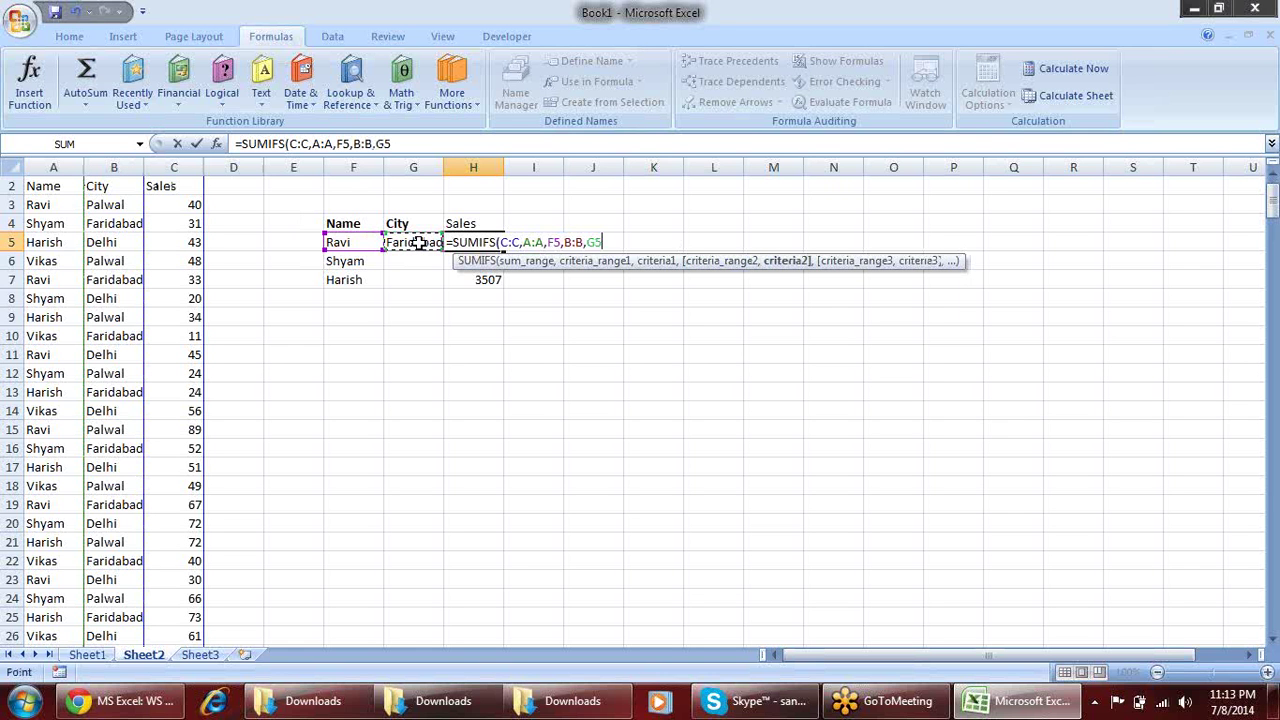
key("Return")
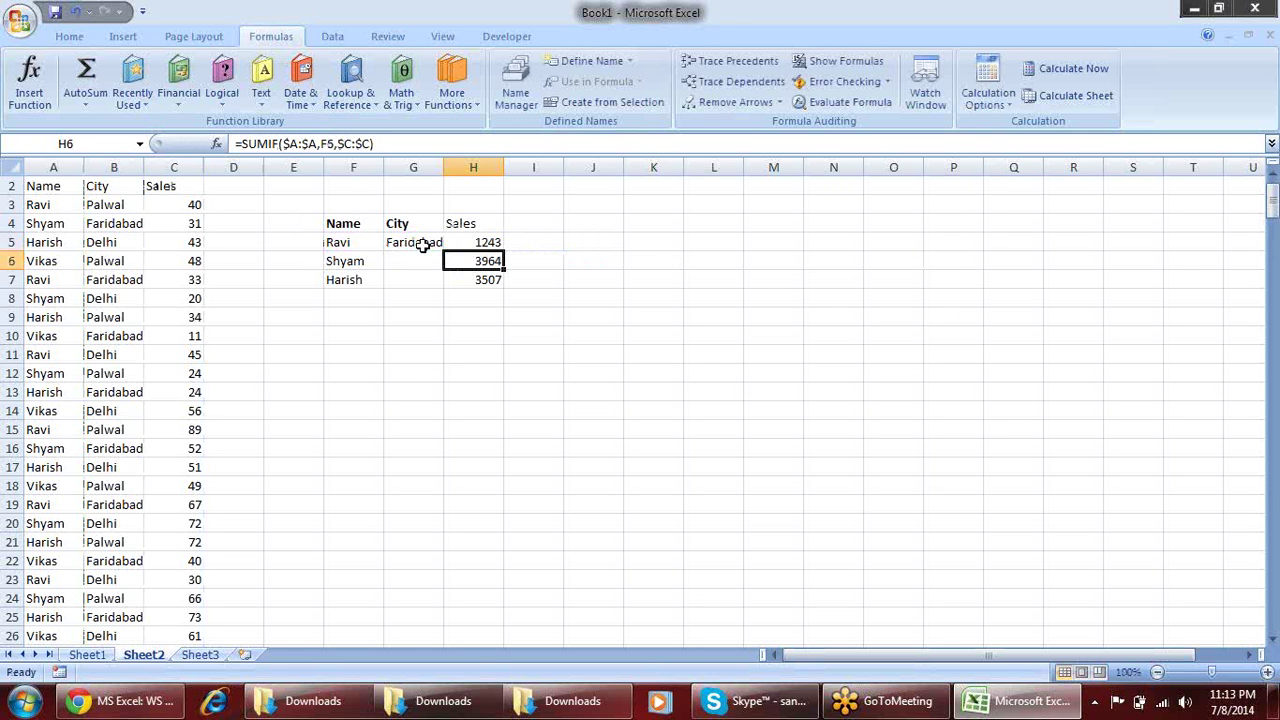
left_click(473, 243)
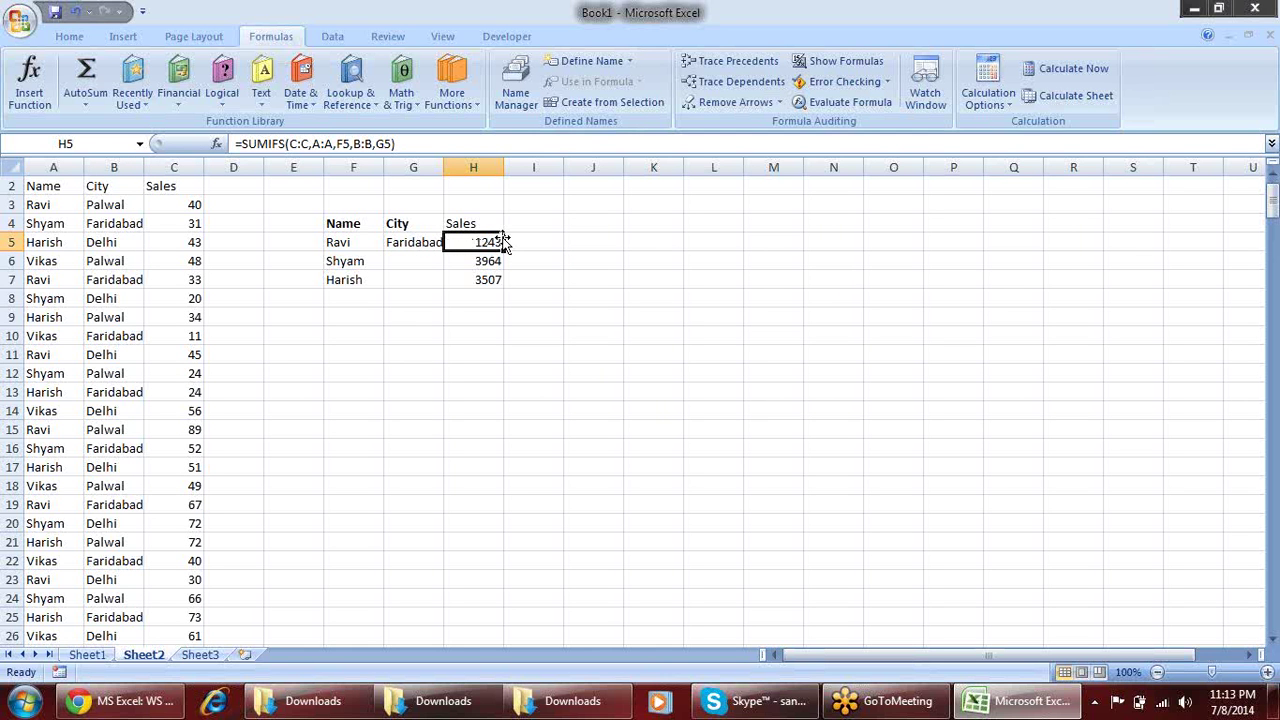
key("Left")
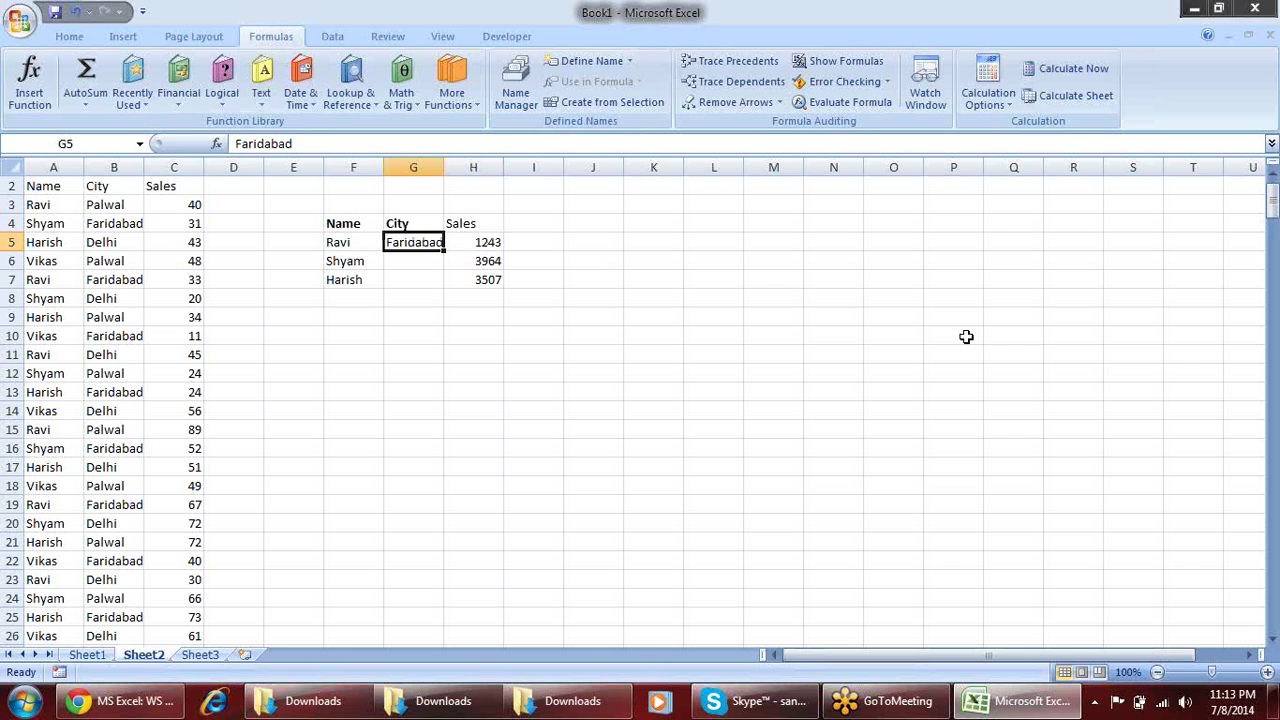
type("Delhi")
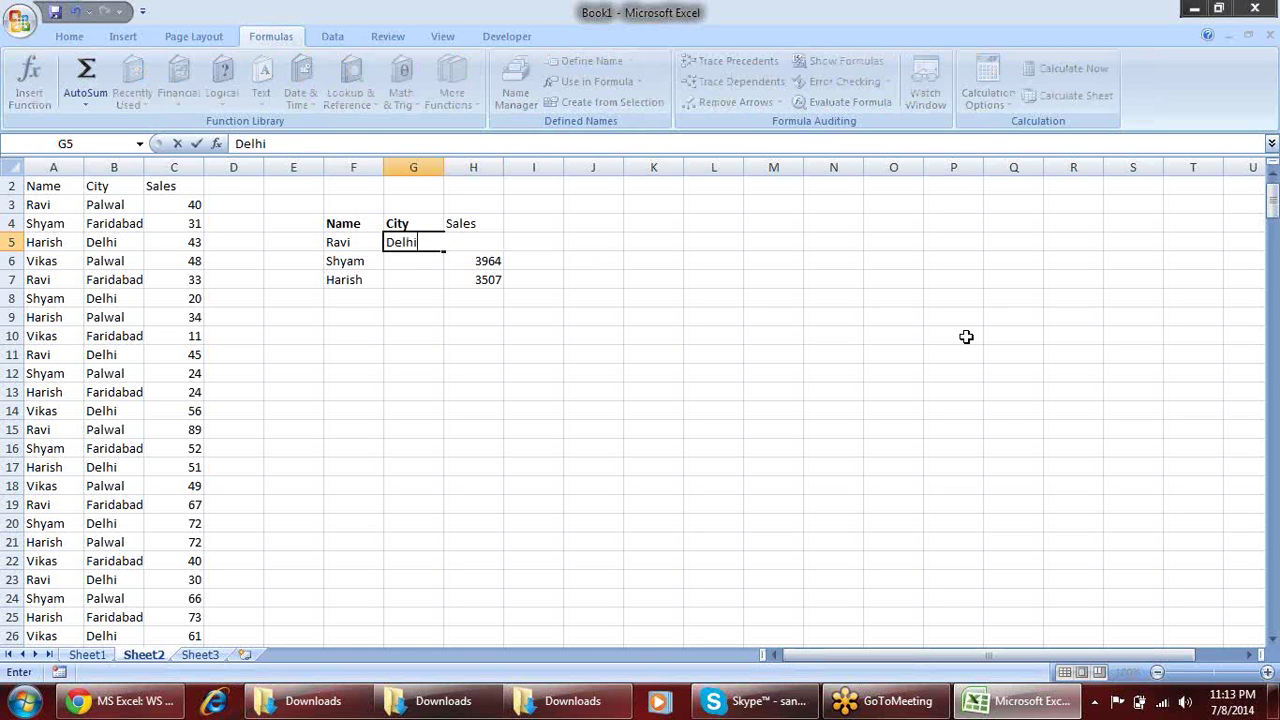
key("Return")
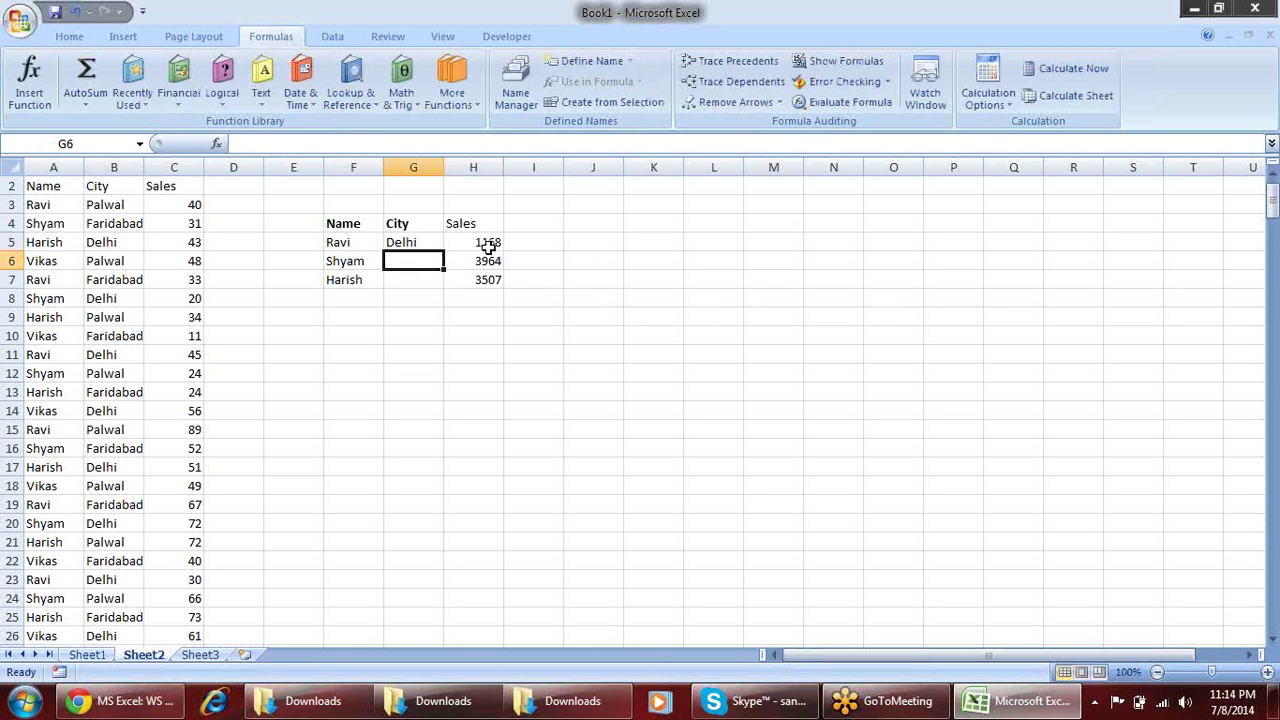
left_click(473, 243)
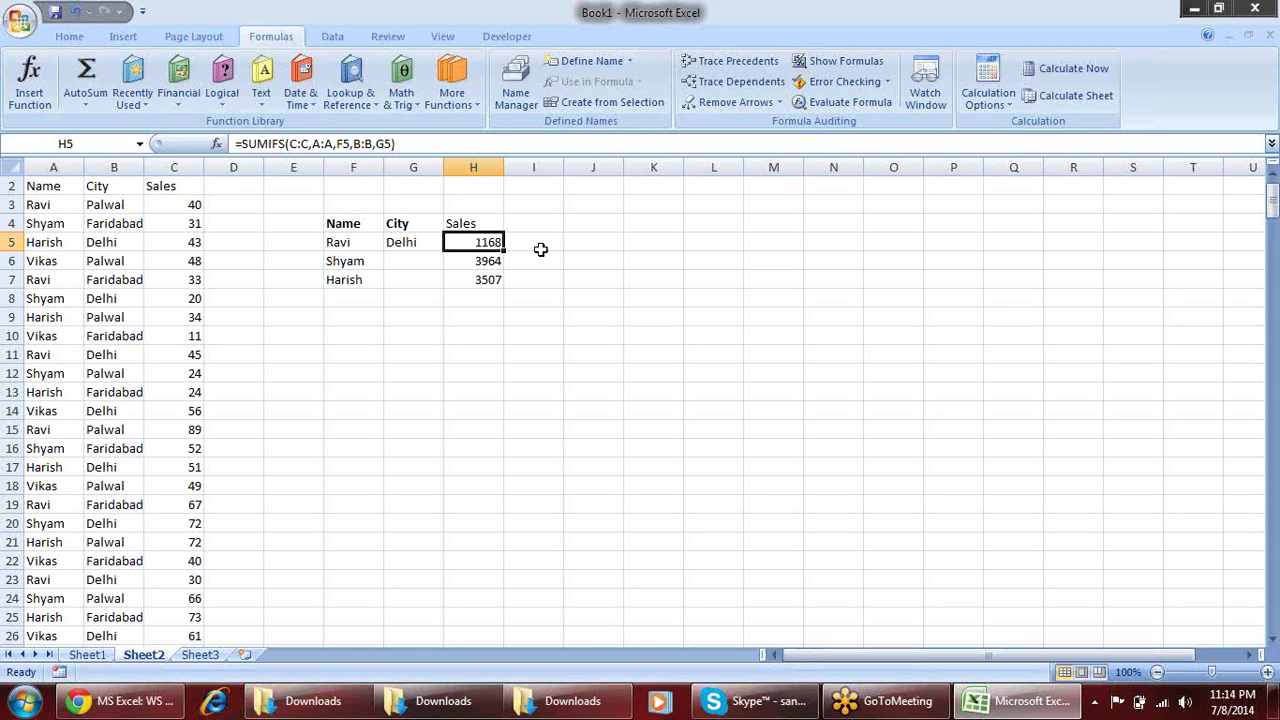
key("F2")
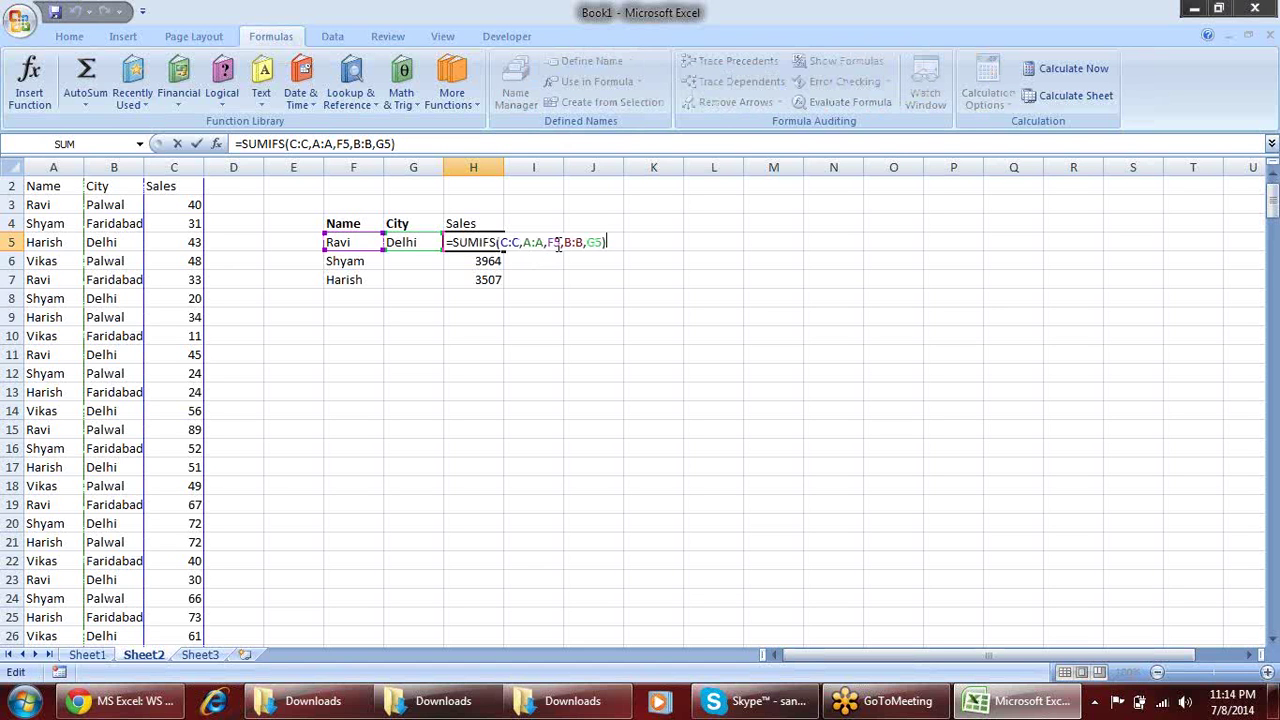
left_click(603, 243)
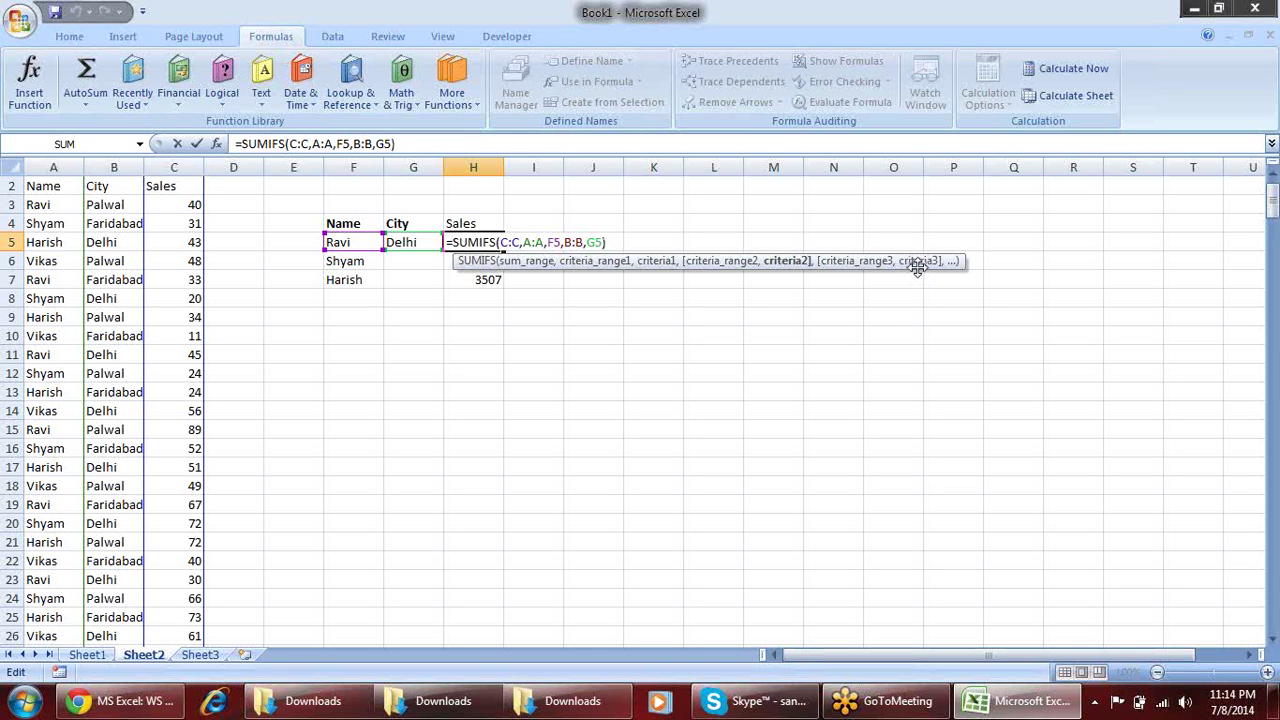
key("Return")
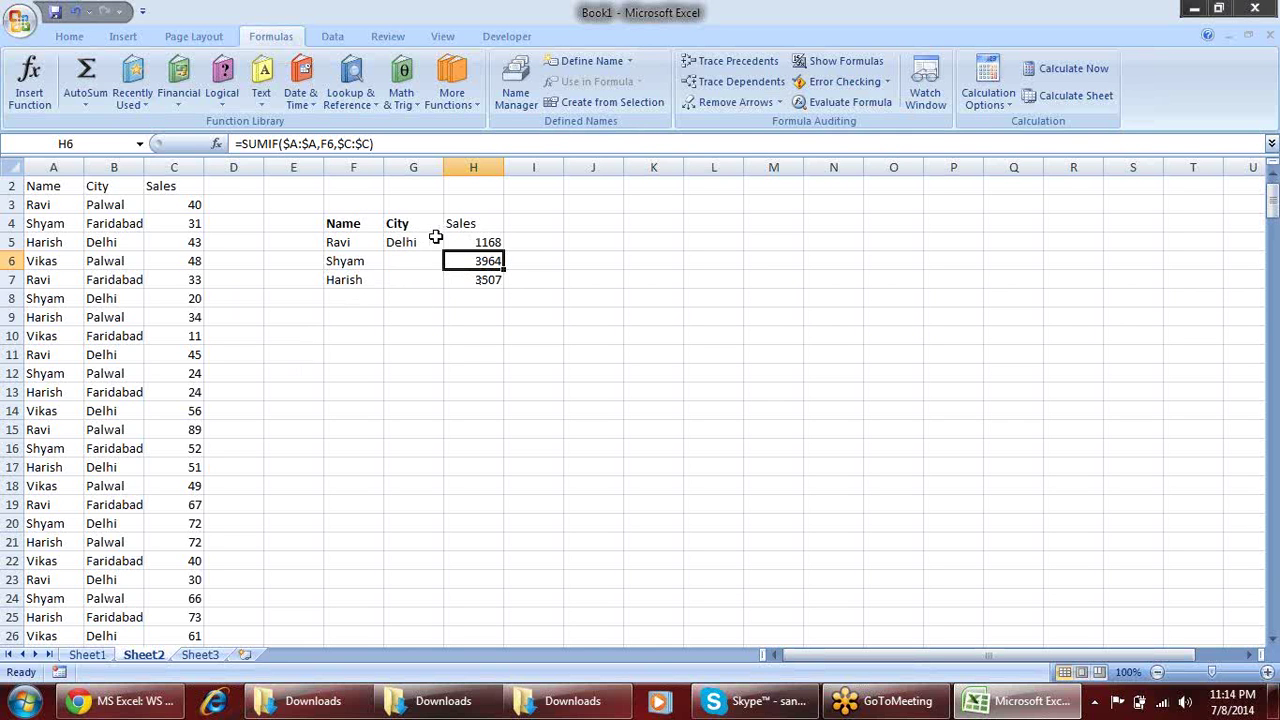
left_click(490, 242)
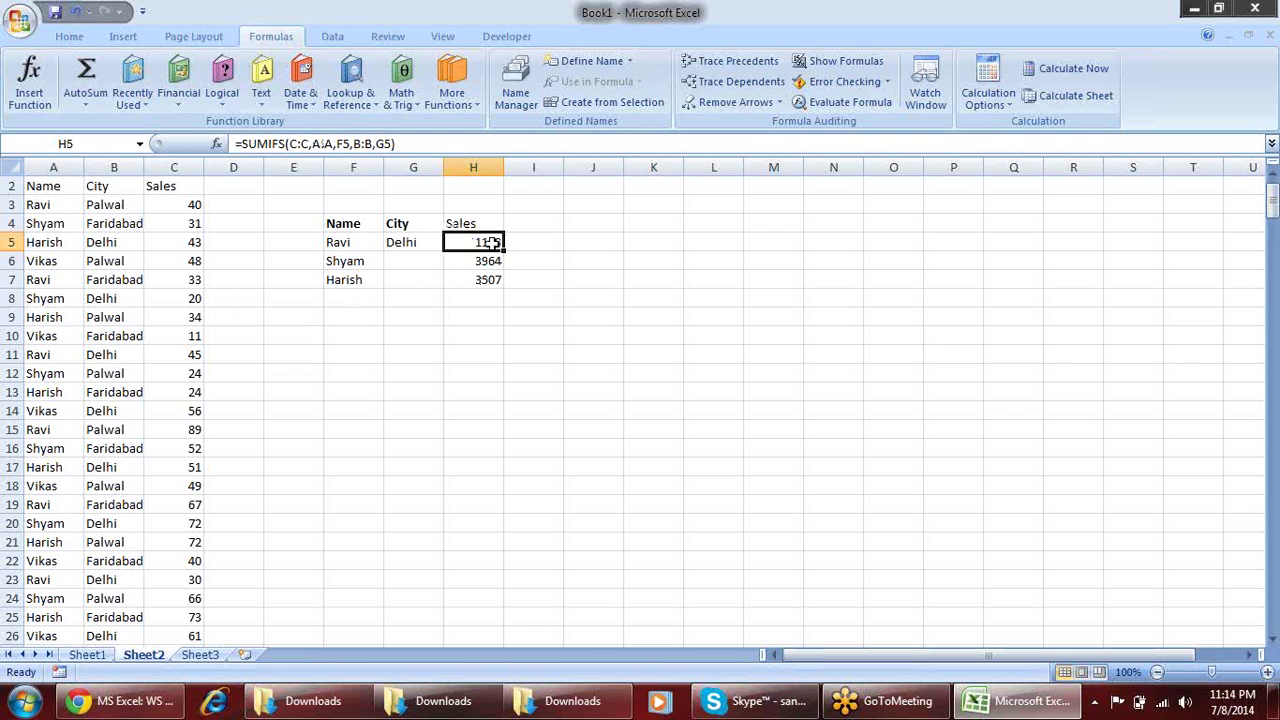
left_click(529, 349)
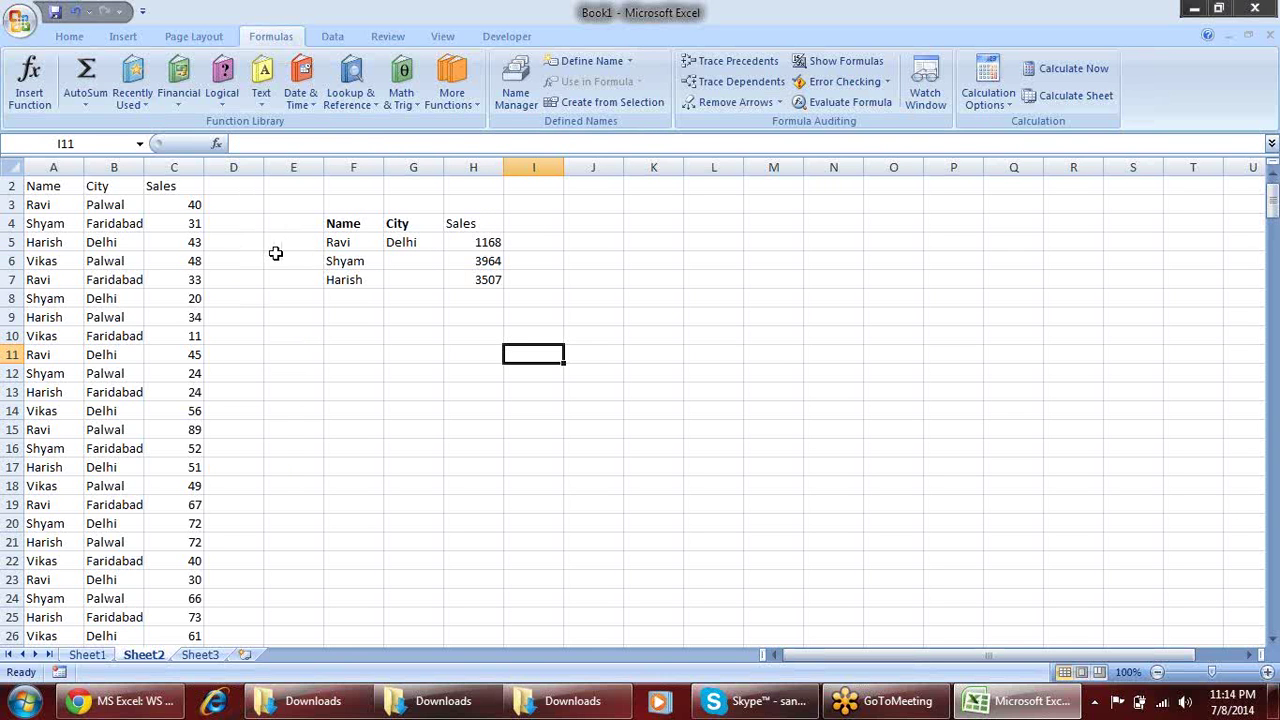
Enter =COUNT(C:C) in F10, returning 311, and compare it with column C's status-bar count
left_click(355, 336)
type("=")
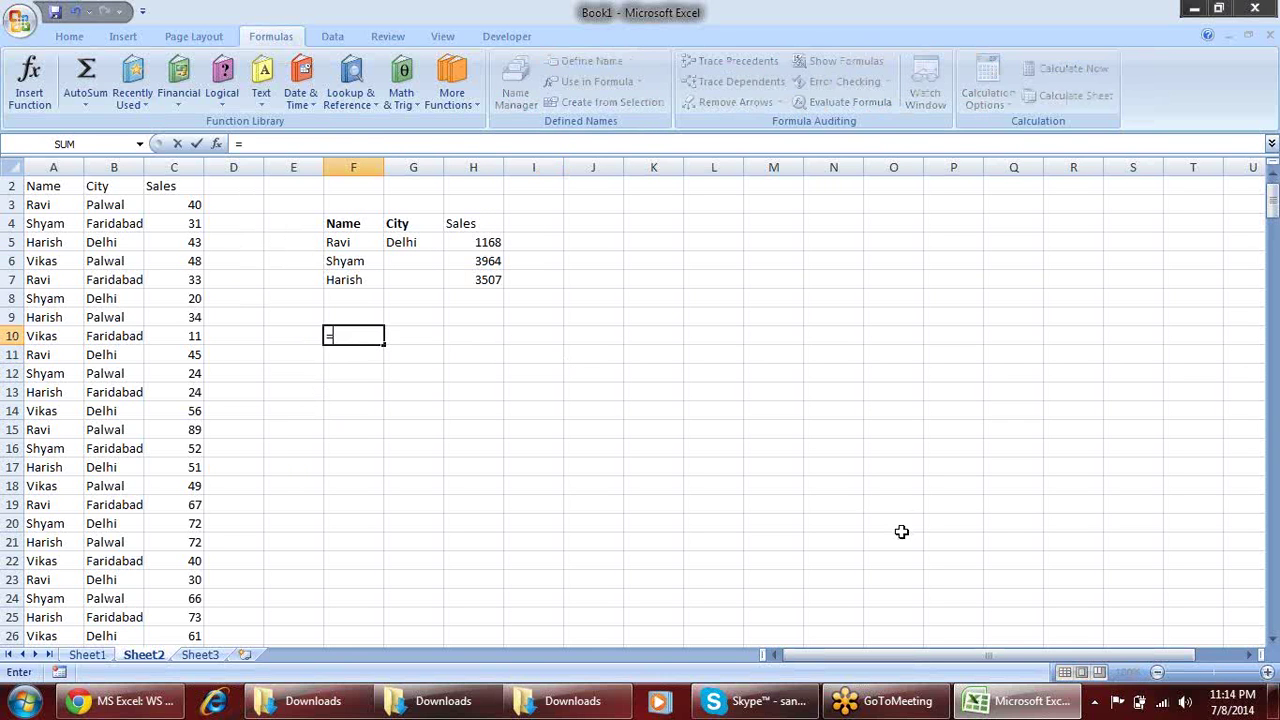
type("count")
key("Tab")
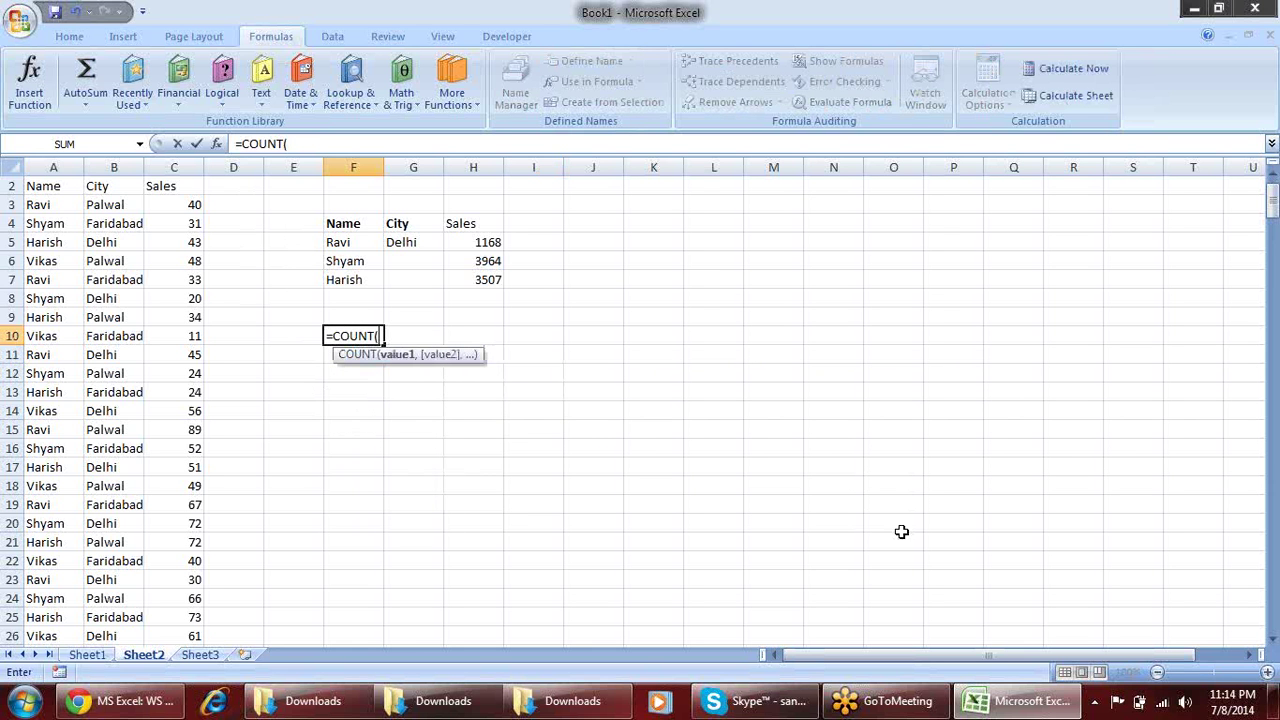
left_click(186, 163)
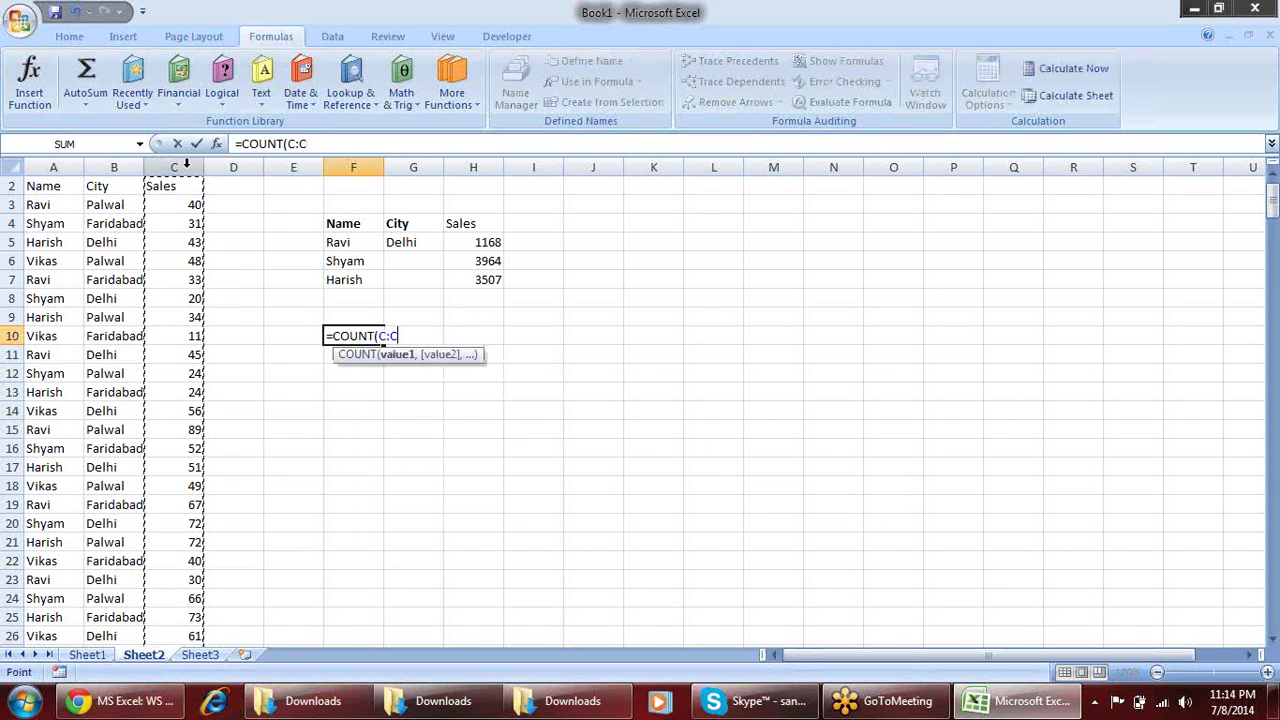
key("Return")
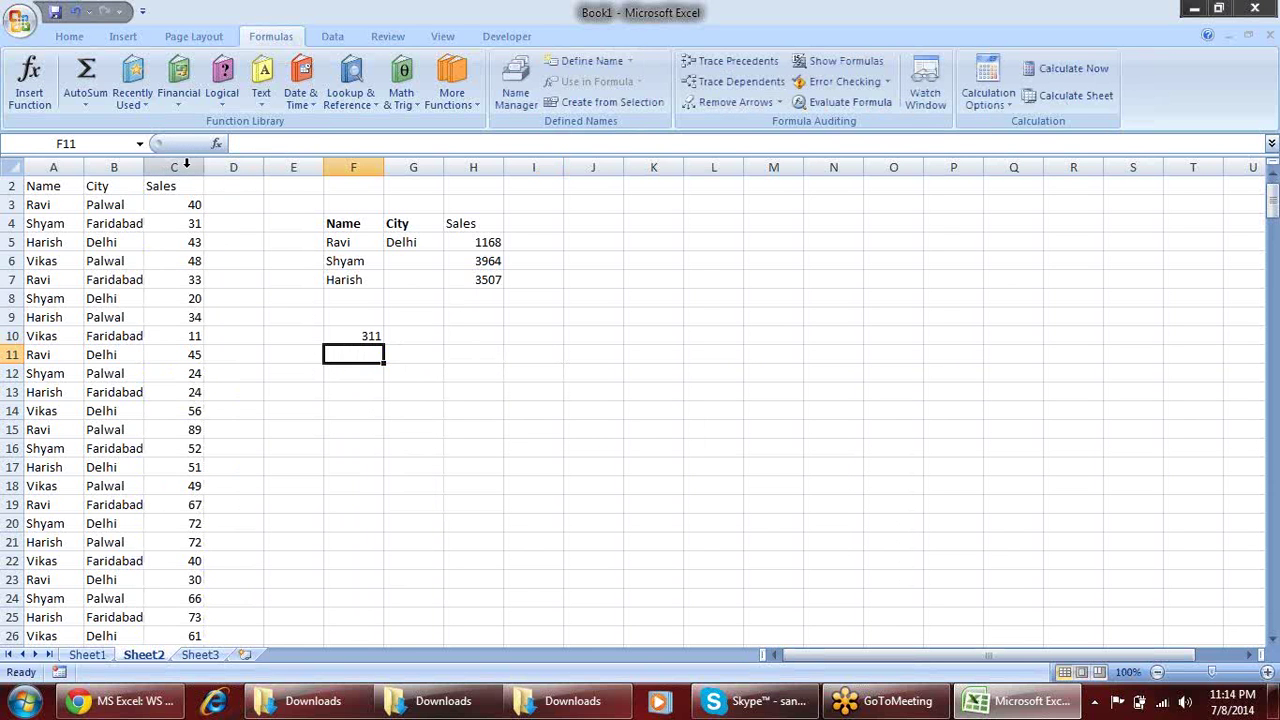
left_click(412, 341)
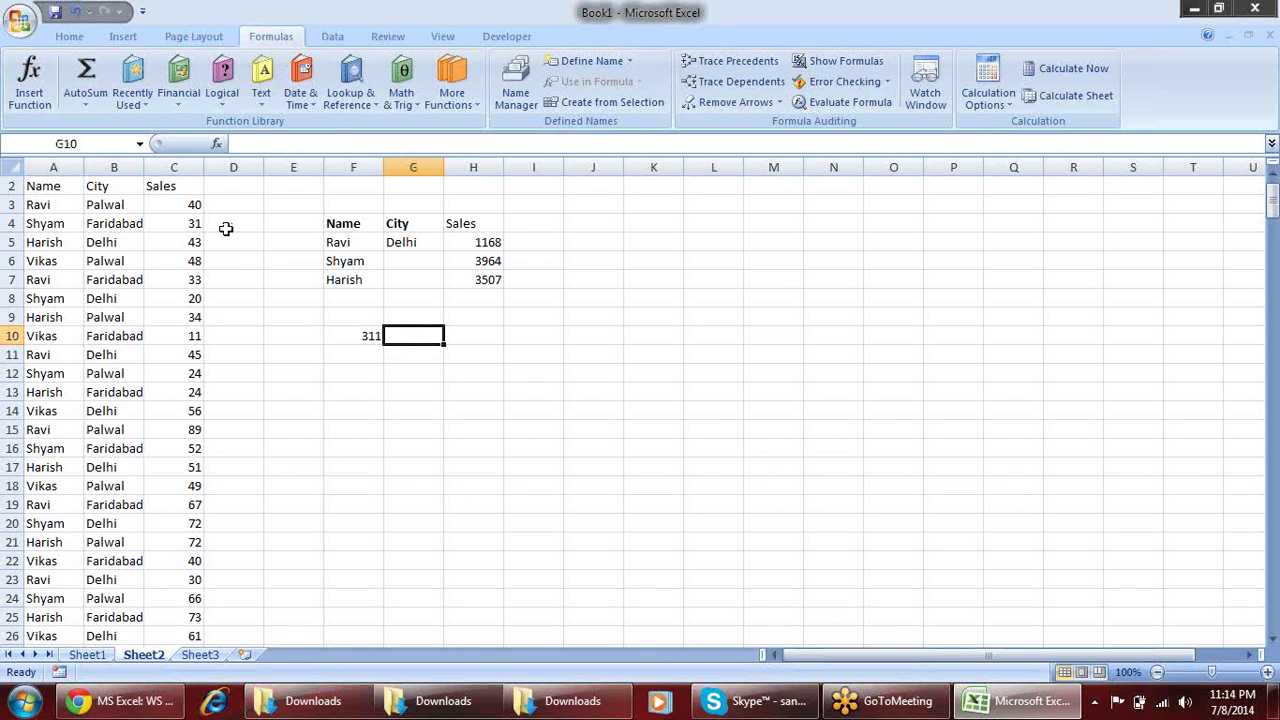
left_click(190, 166)
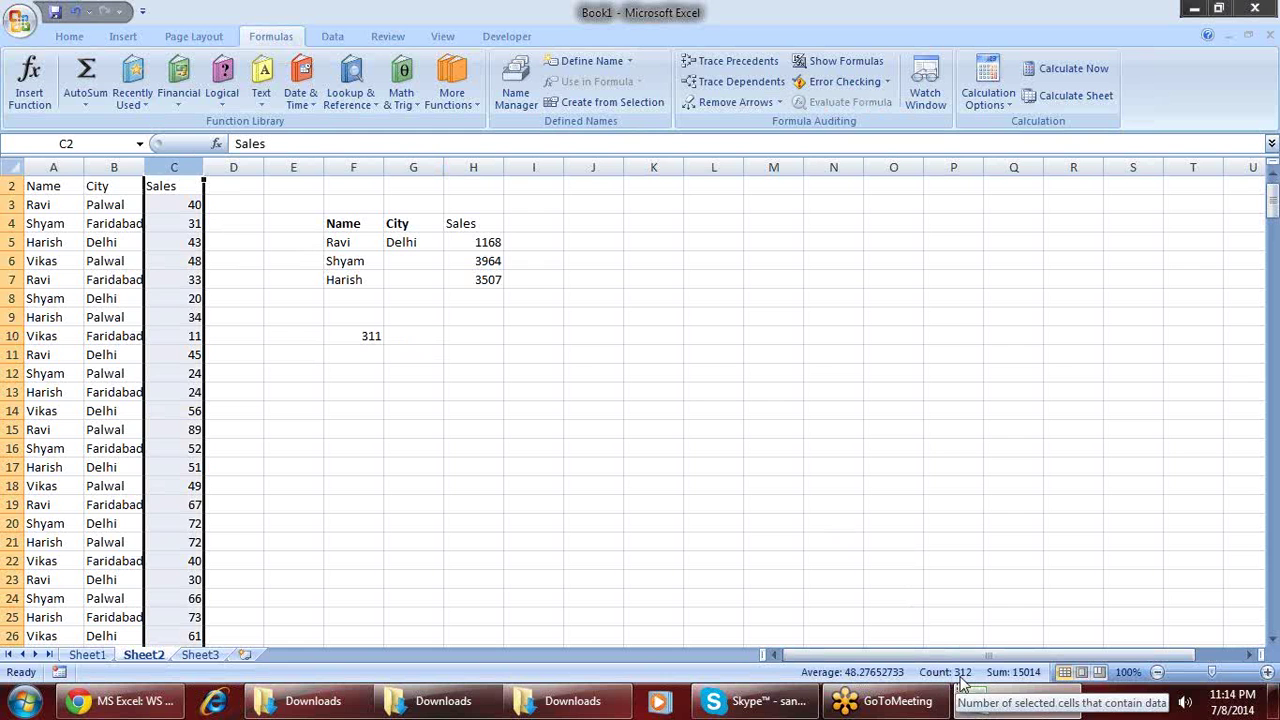
double_click(381, 336)
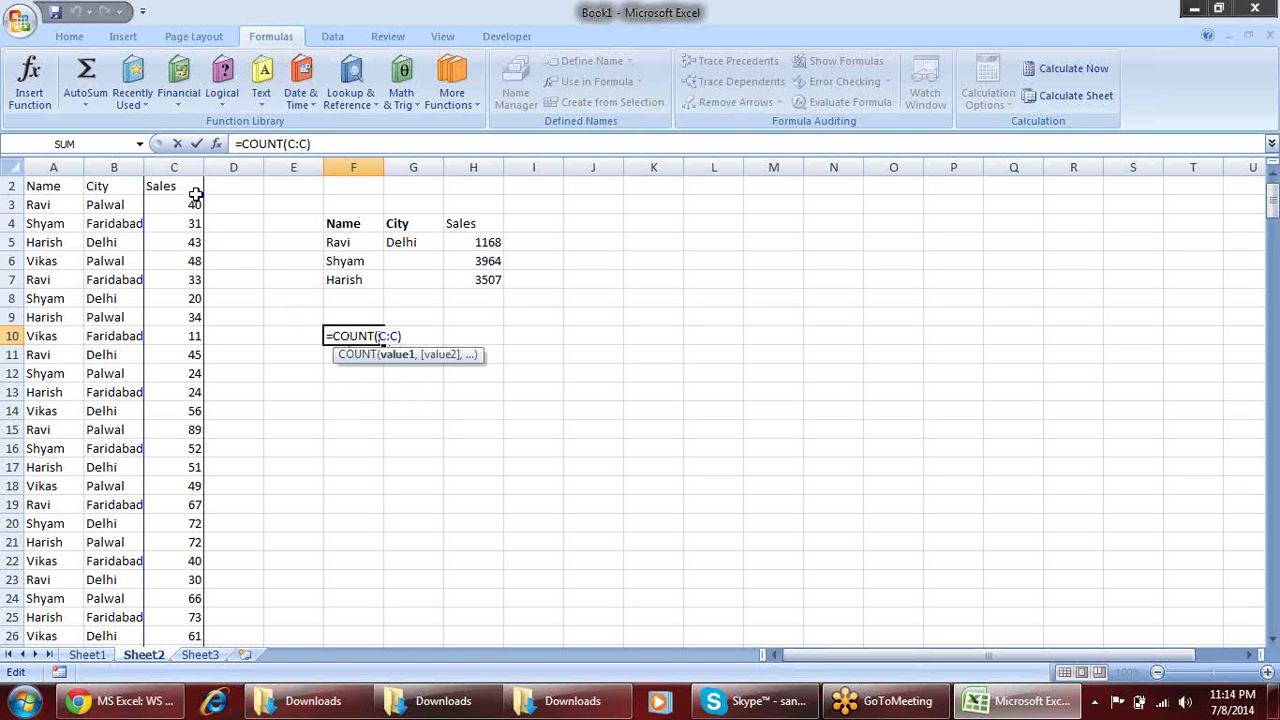
key("Return")
key("Up")
Enter =COUNTA(C:C) in G10, returning 312 non-empty cells in column C
key("Right")
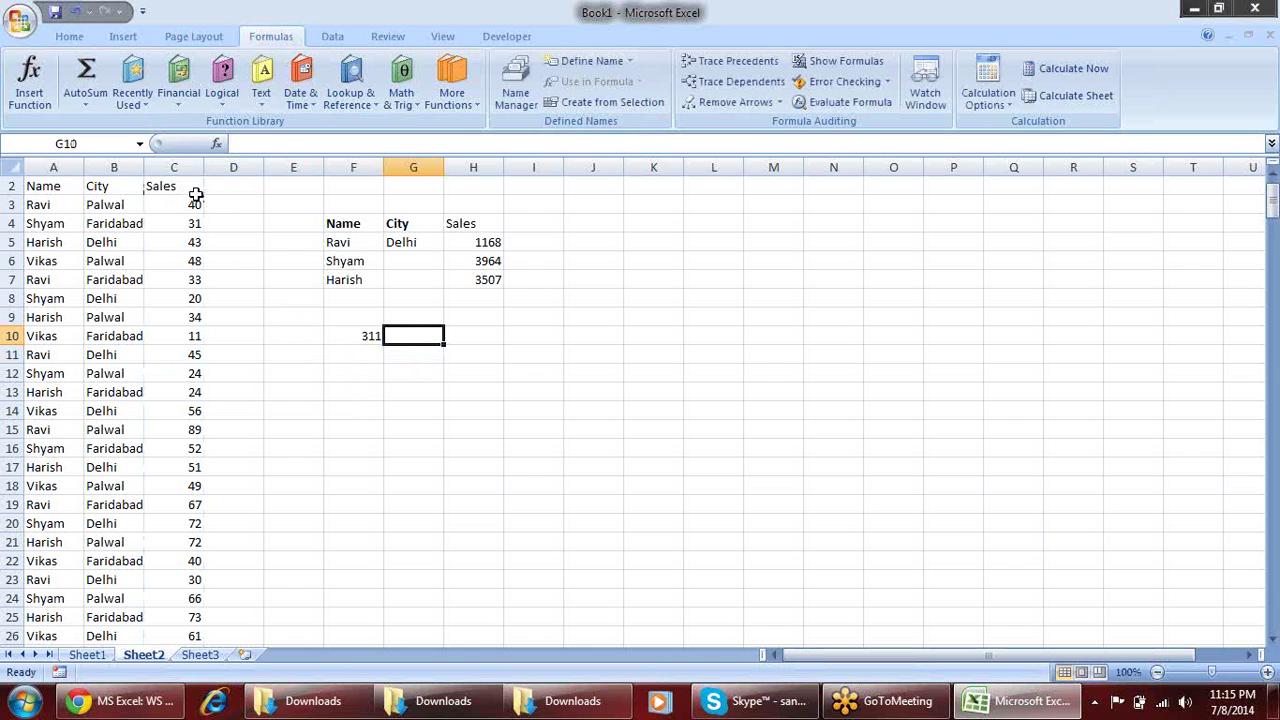
type("=count")
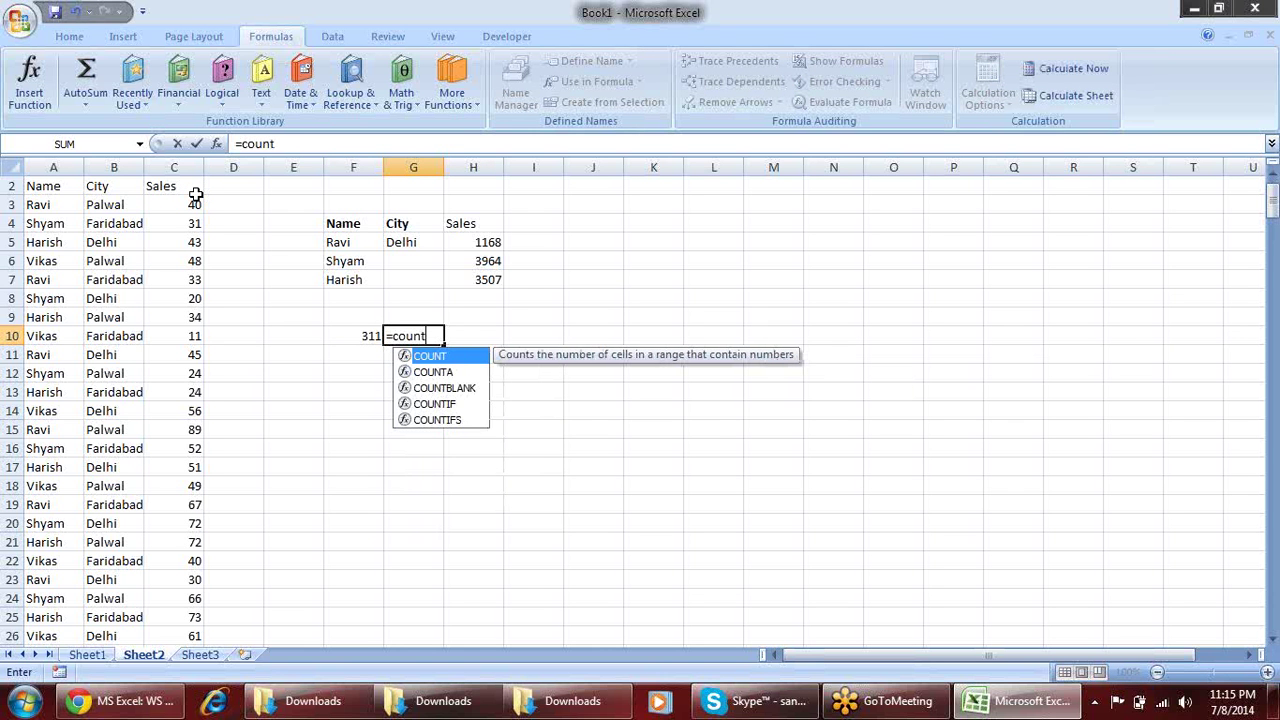
key("Down")
key("Tab")
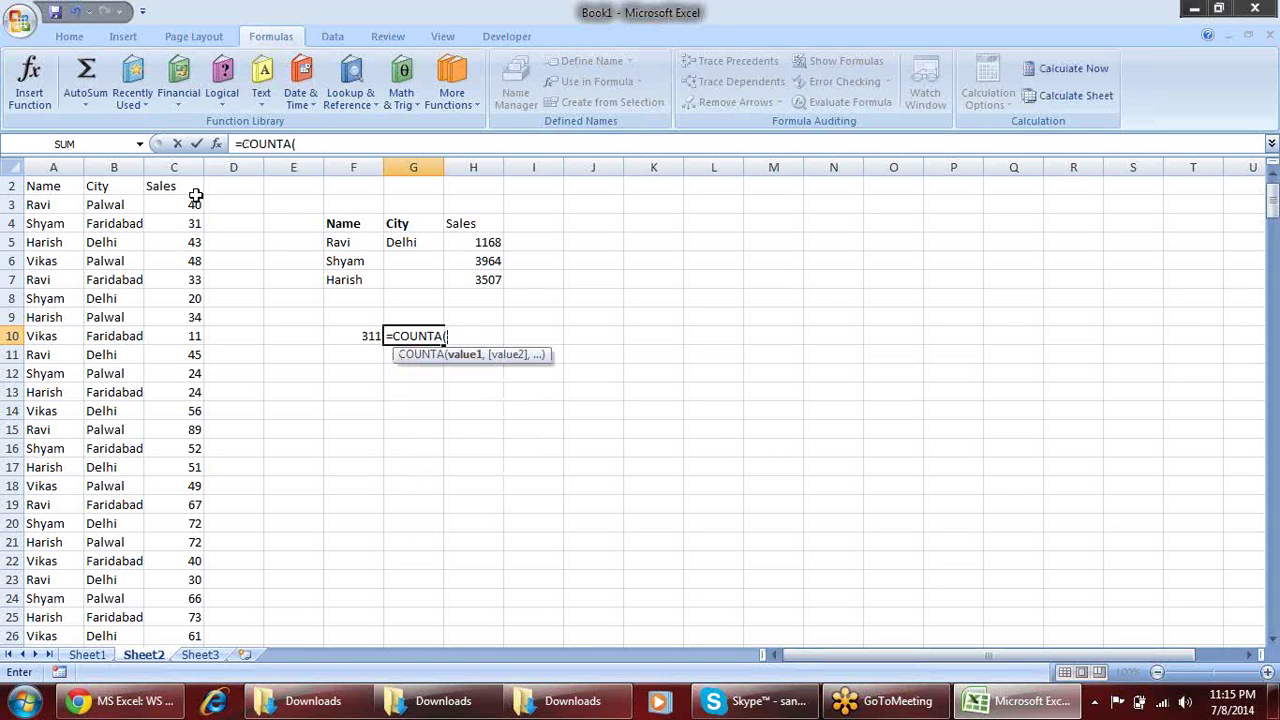
left_click(170, 166)
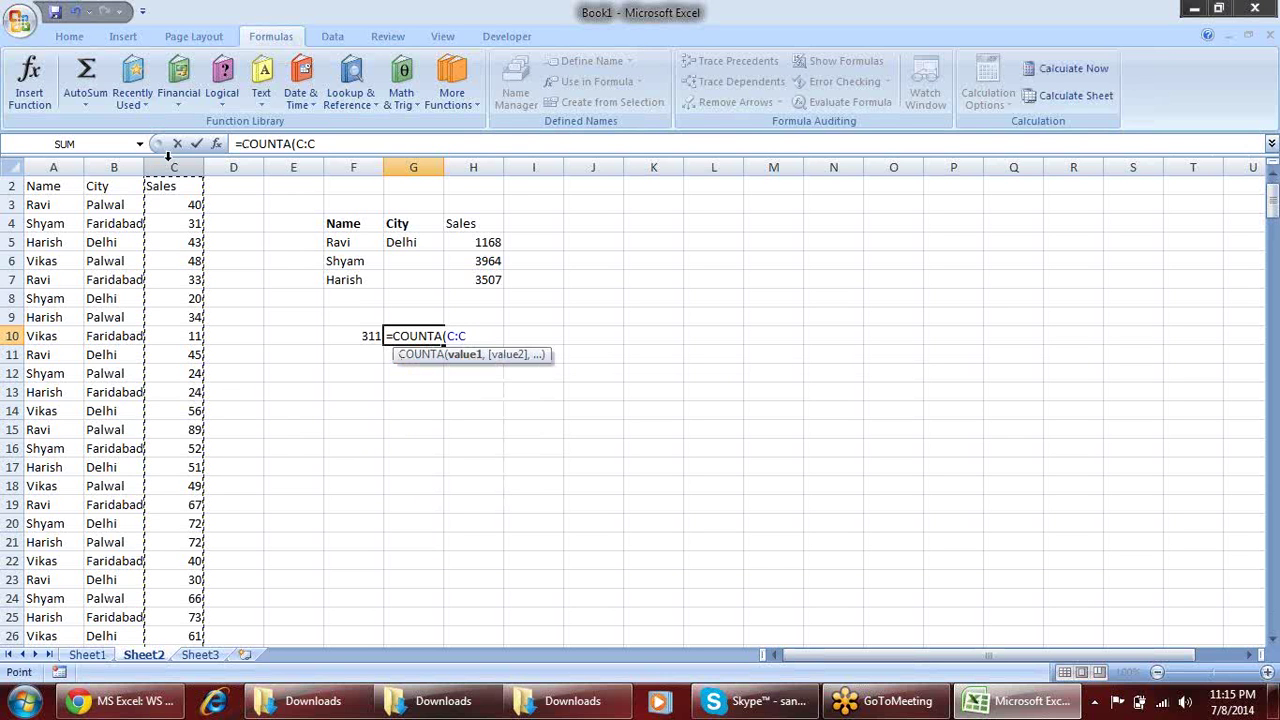
key("Return")
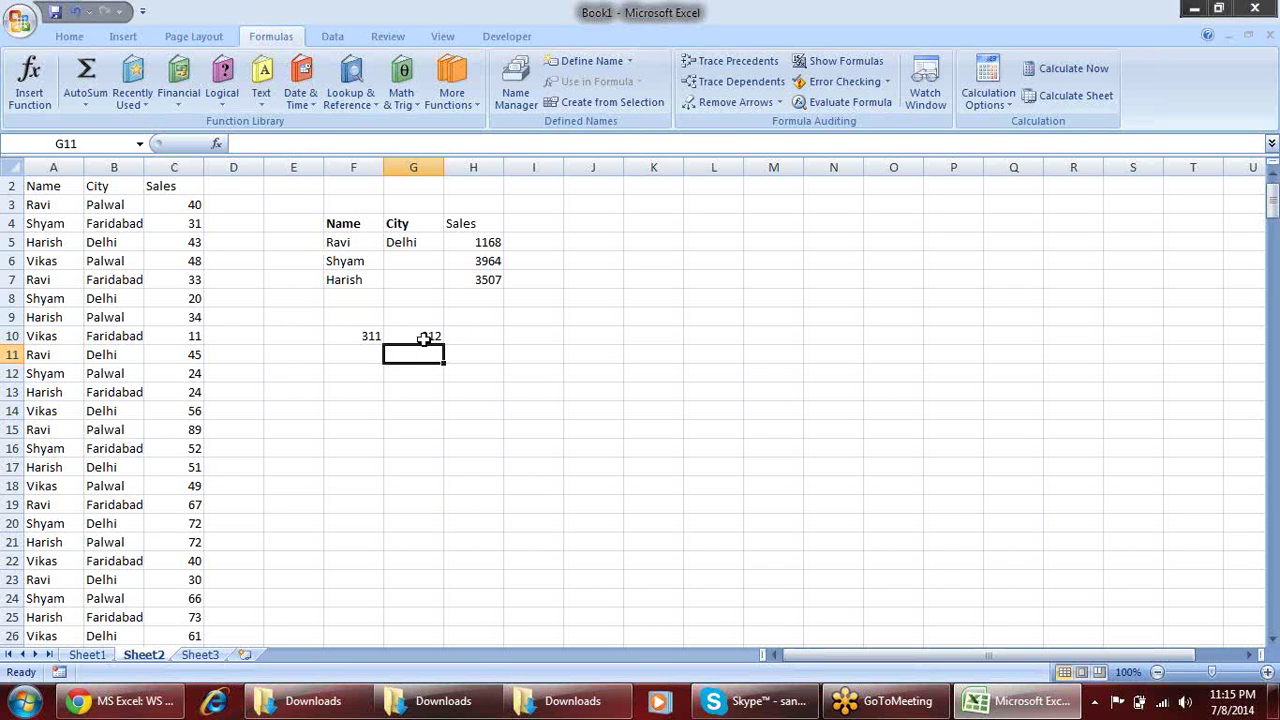
left_click(422, 336)
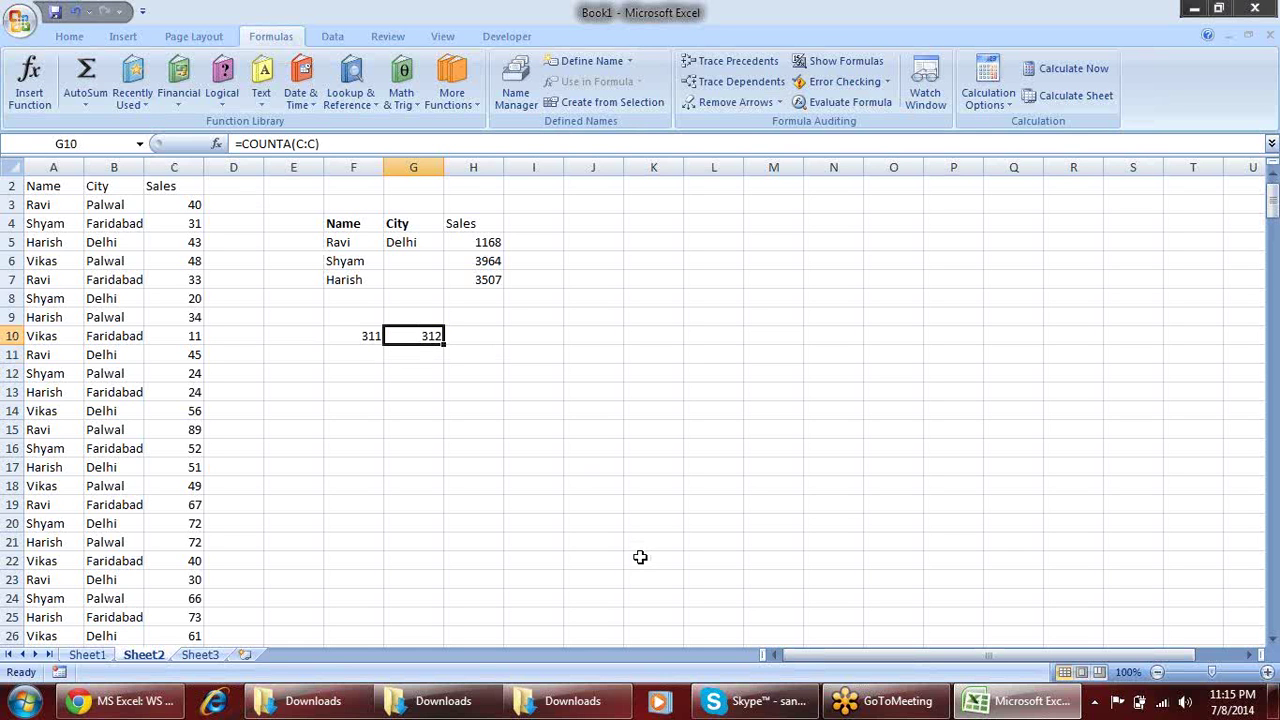
left_click(461, 338)
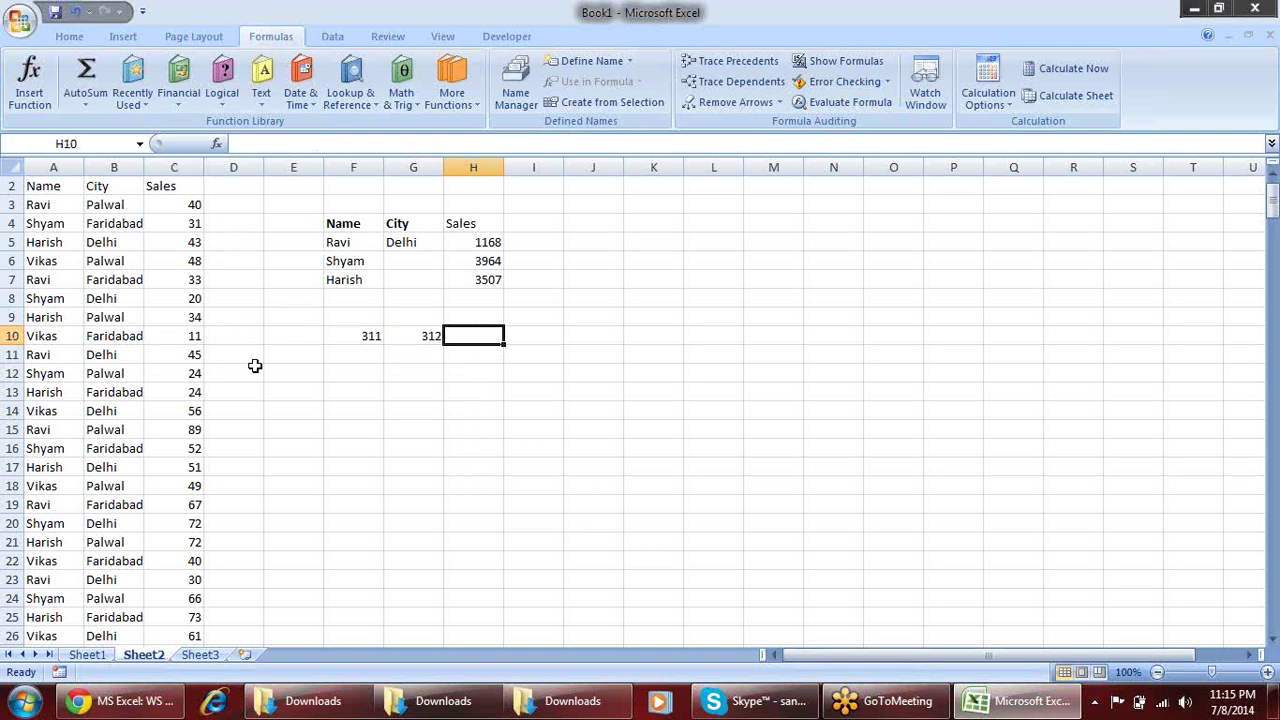
Enter a COUNTBLANK formula on column C in H10
type("=coun")
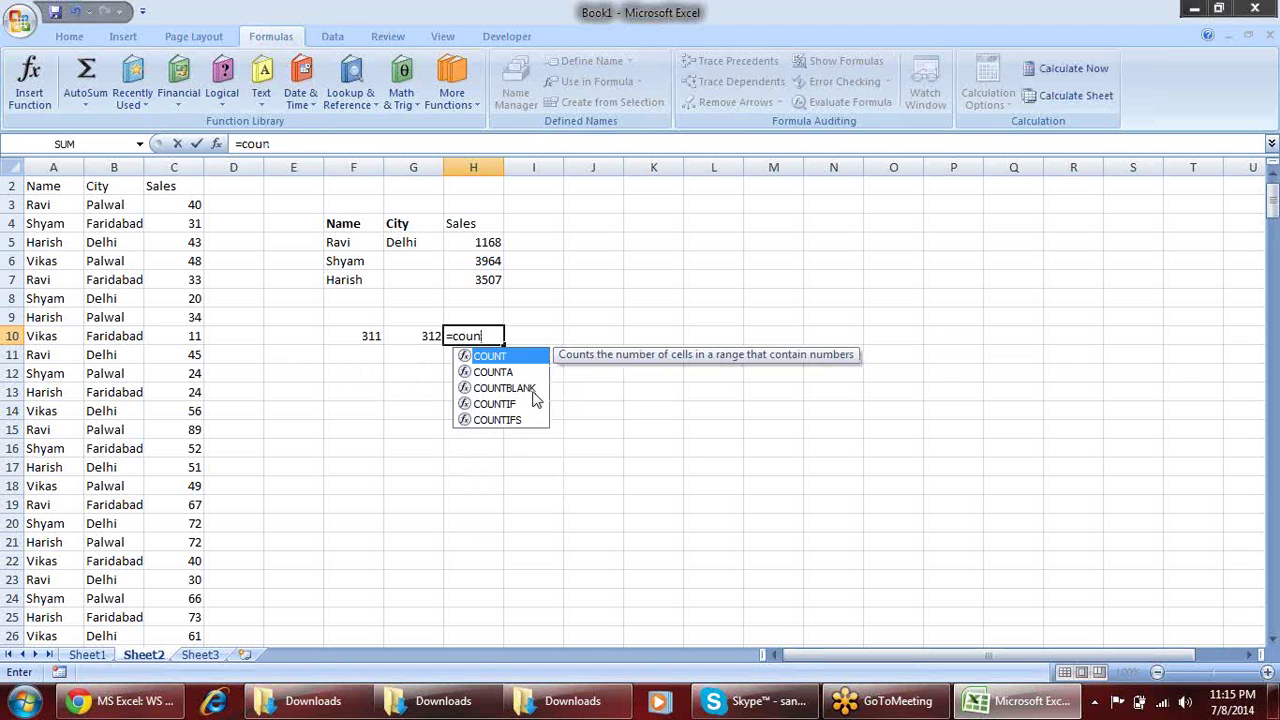
key("Tab")
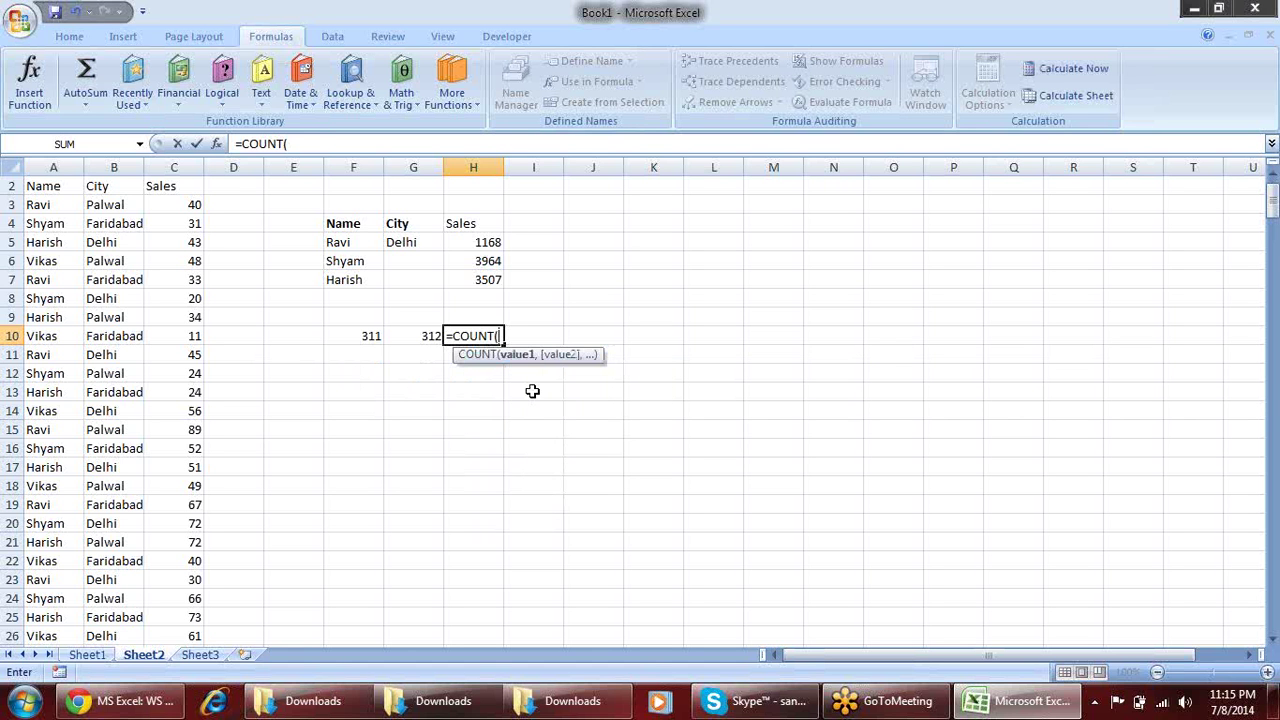
key("BackSpace")
type("b")
key("Tab")
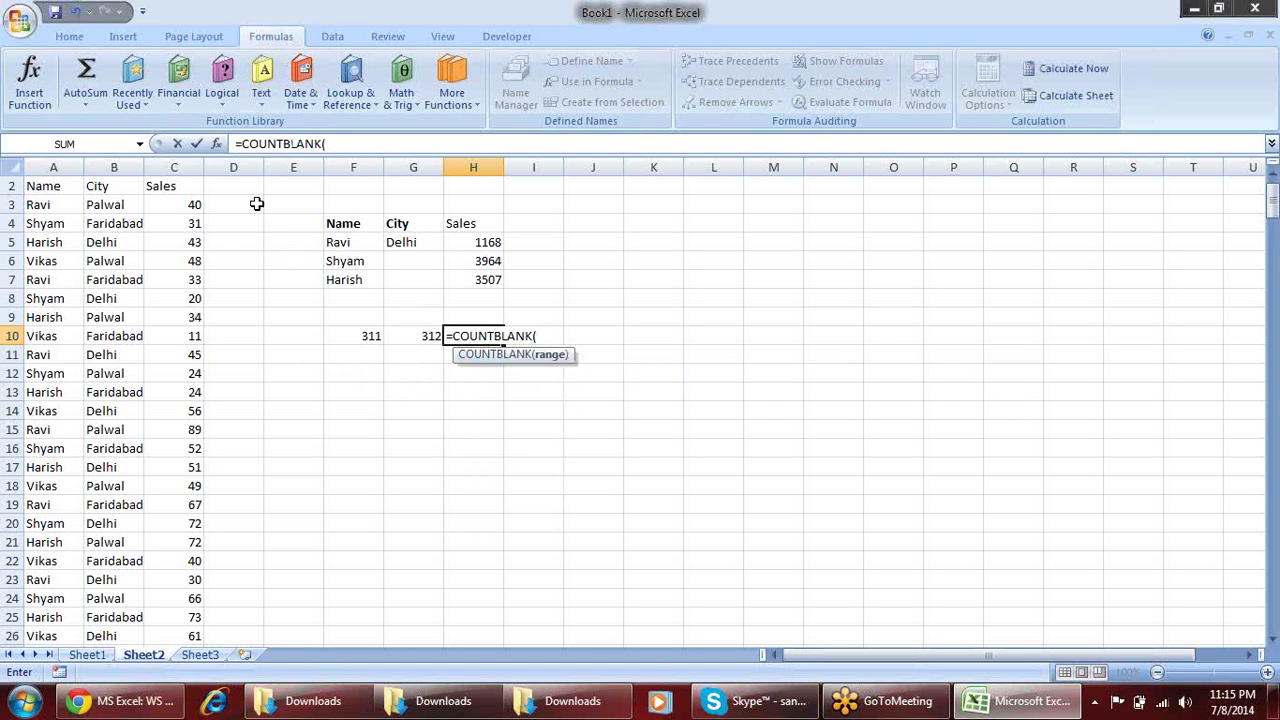
left_click(188, 160)
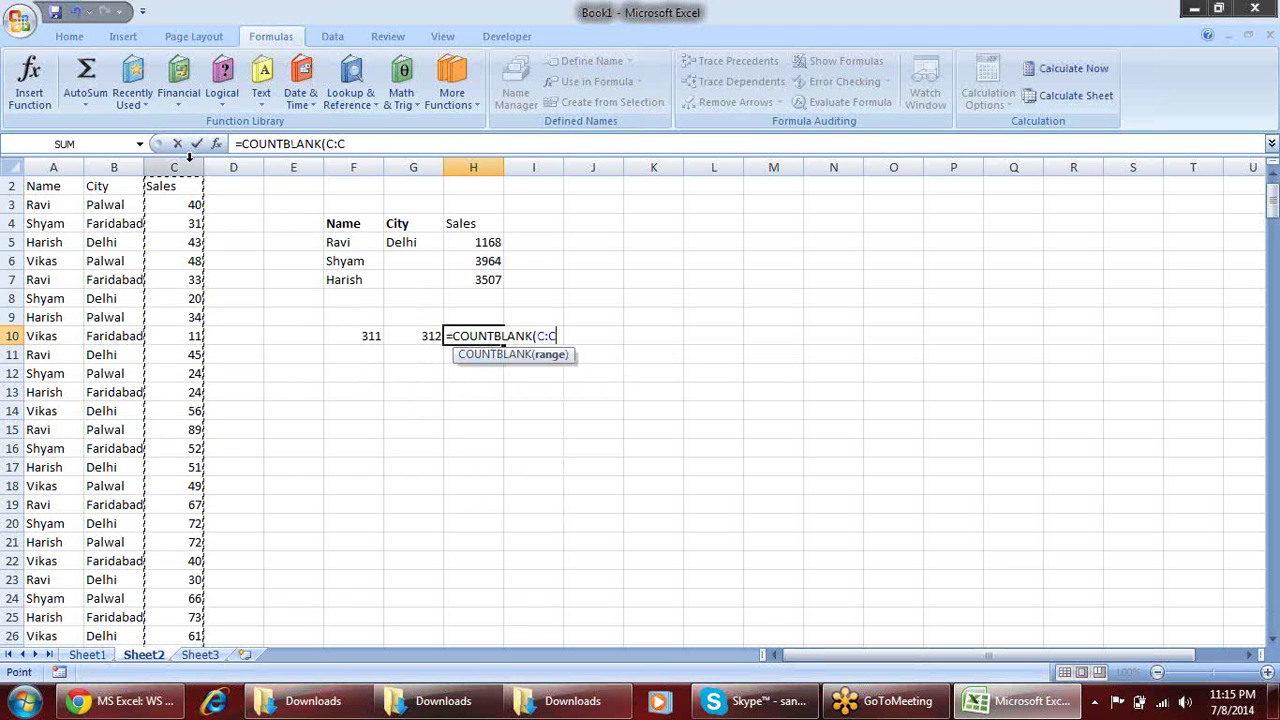
key("Return")
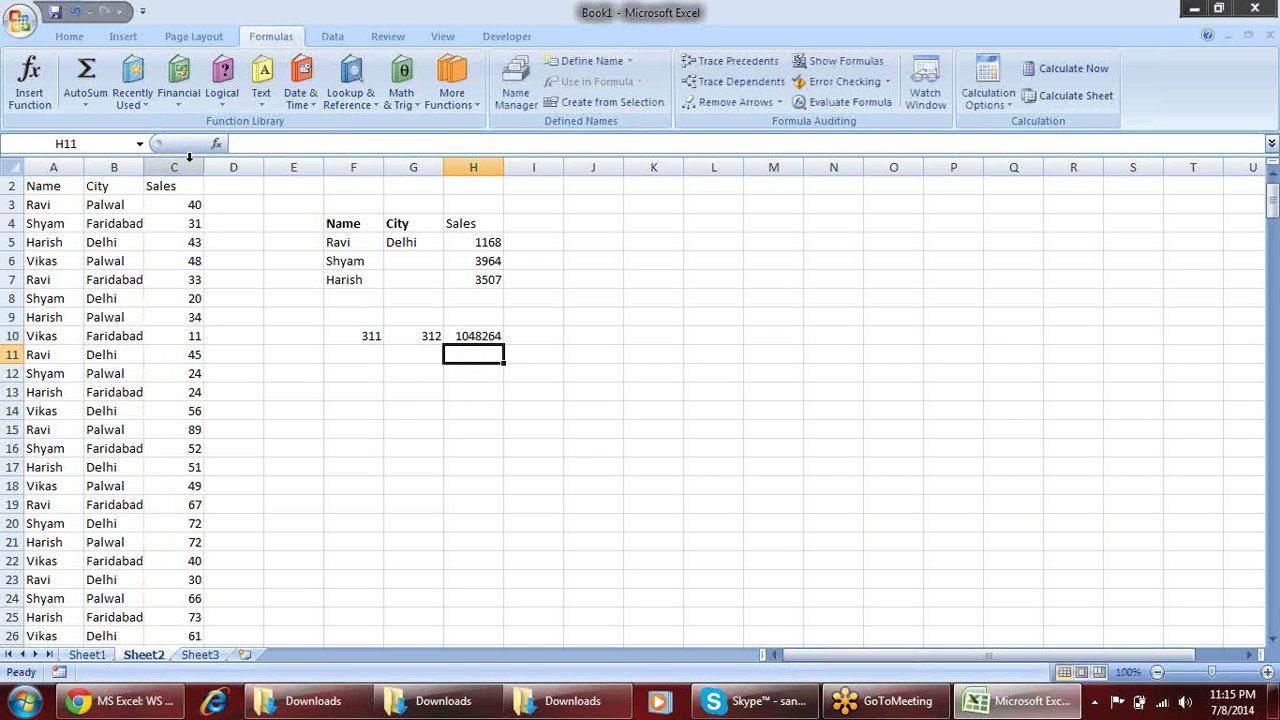
Change H10 to count blanks in the City cells G4:G7, then clear H10
left_click(488, 334)
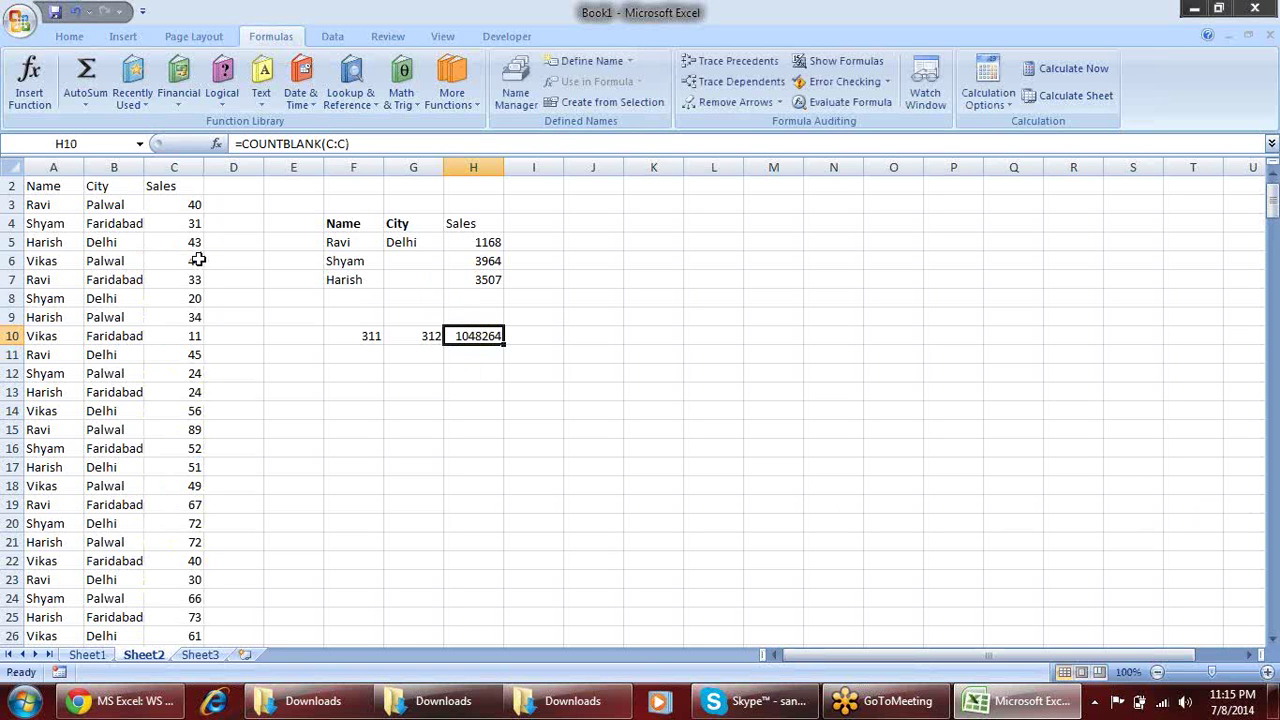
key("F2")
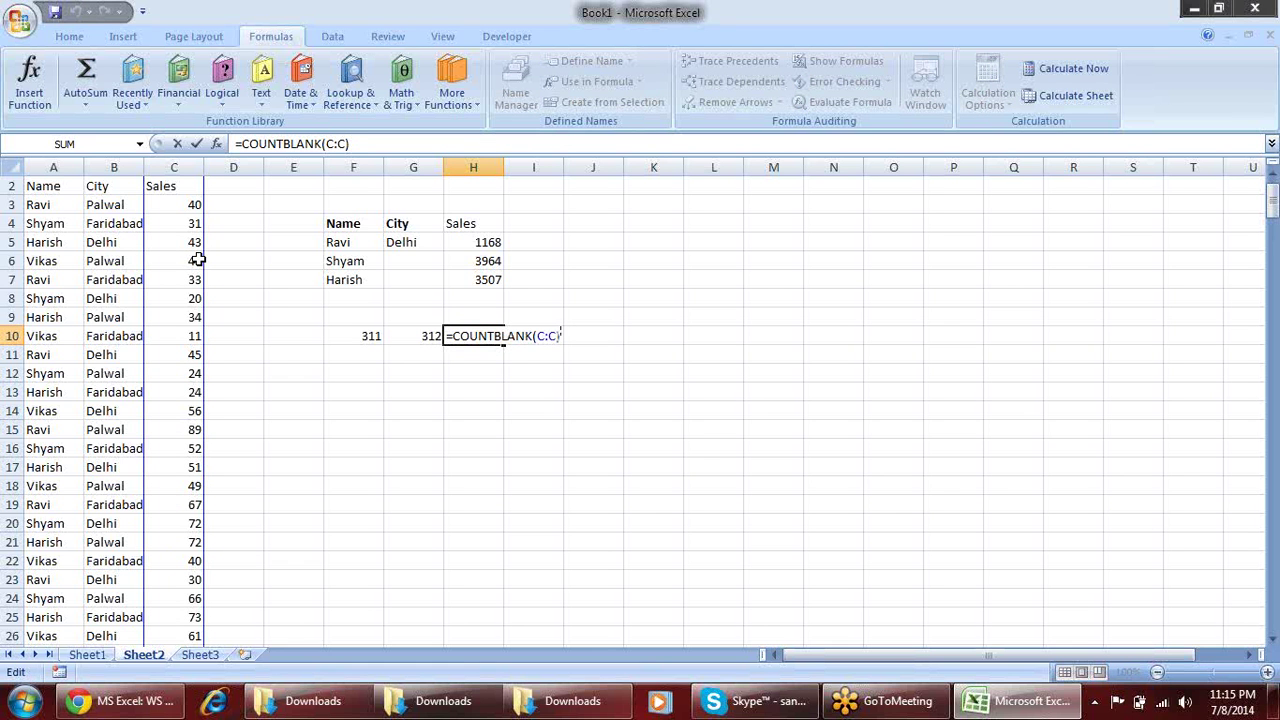
key("BackSpace")
key("BackSpace")
key("BackSpace")
key("BackSpace")
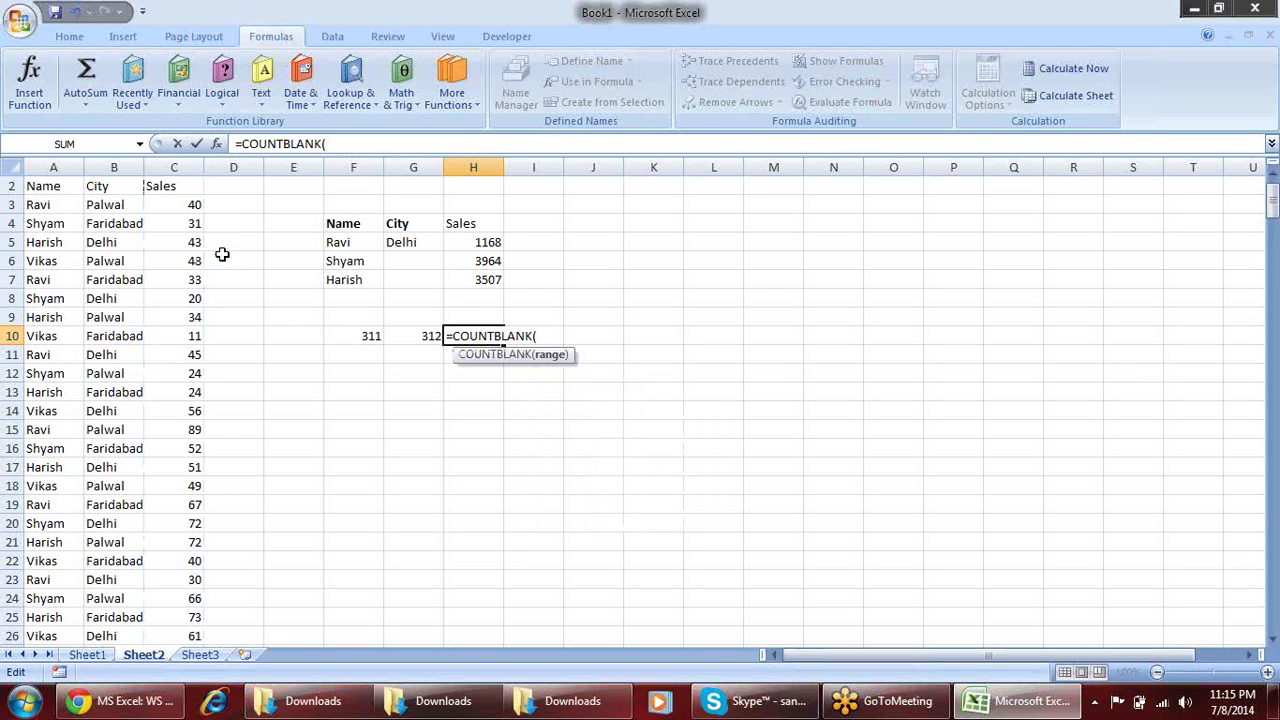
left_click_drag(413, 225, 420, 279)
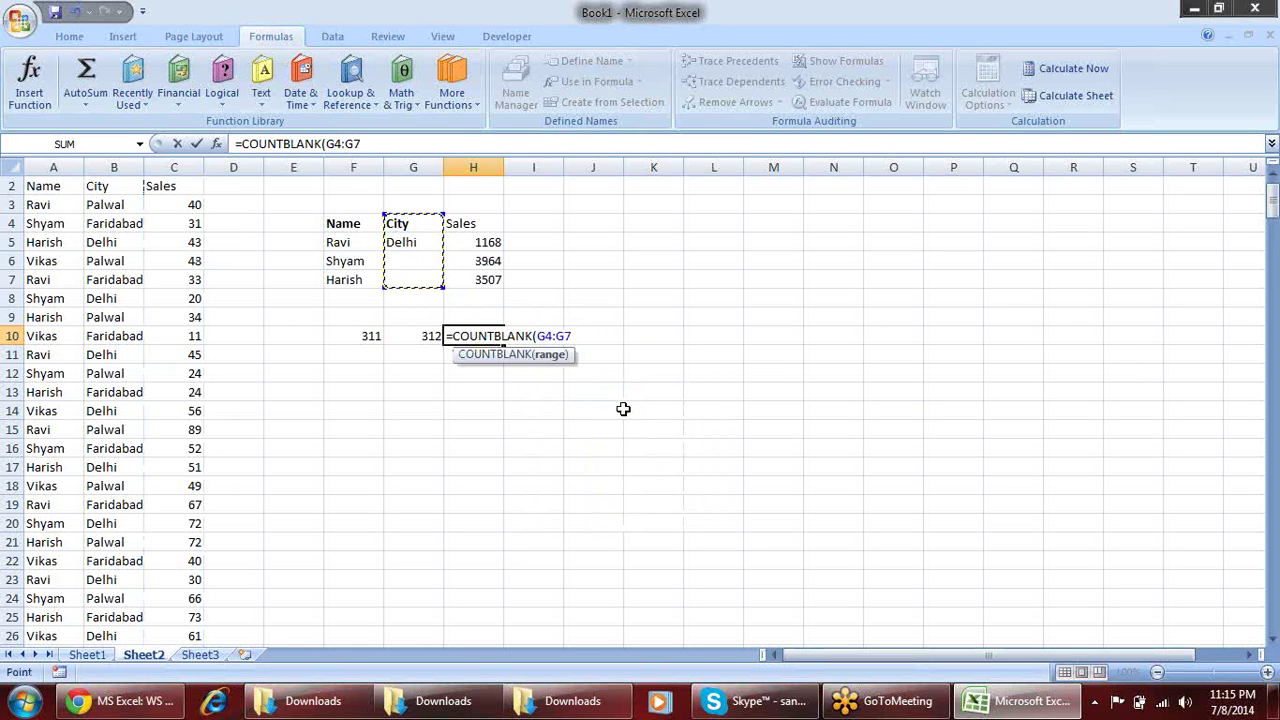
key("Return")
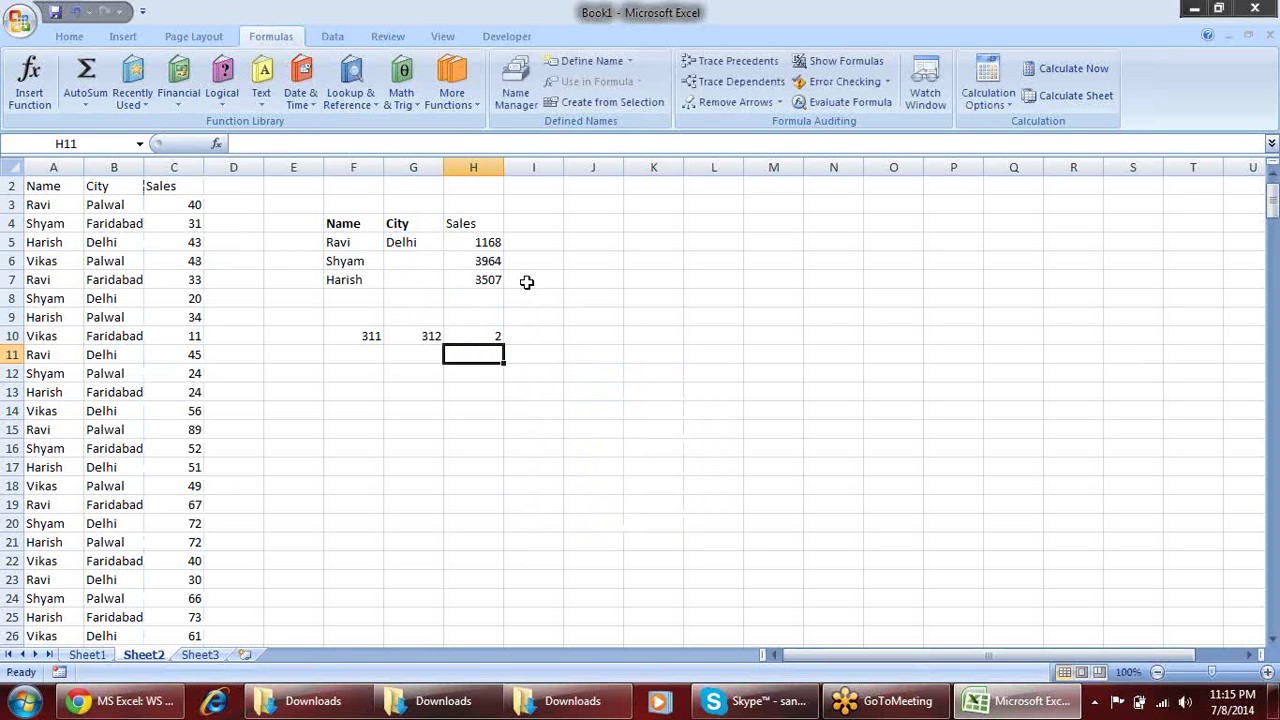
left_click_drag(432, 280, 426, 262)
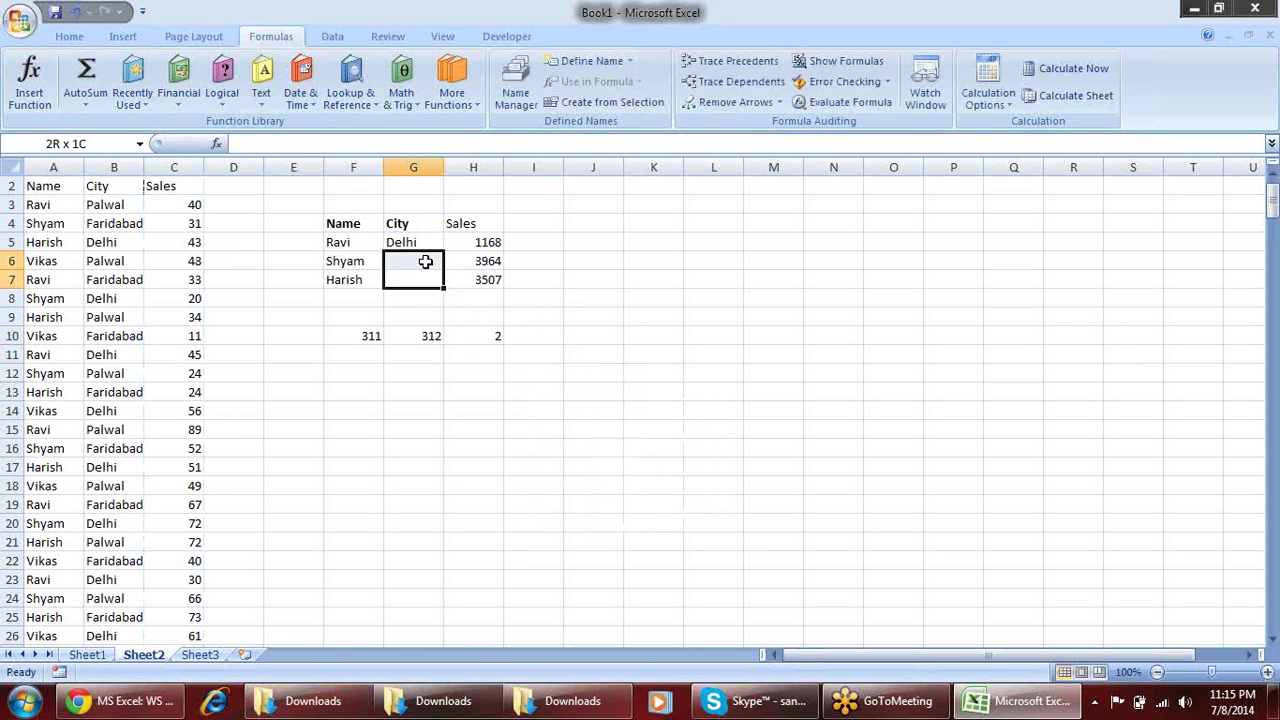
left_click(480, 333)
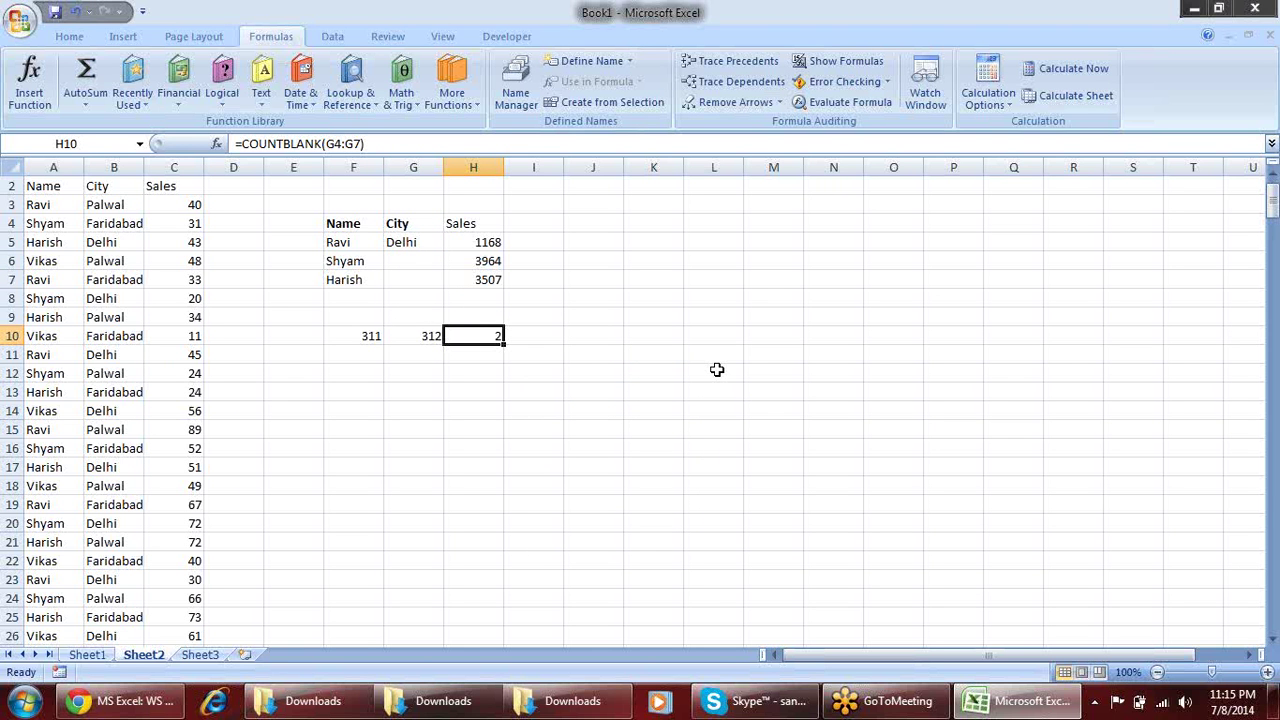
key("Delete")
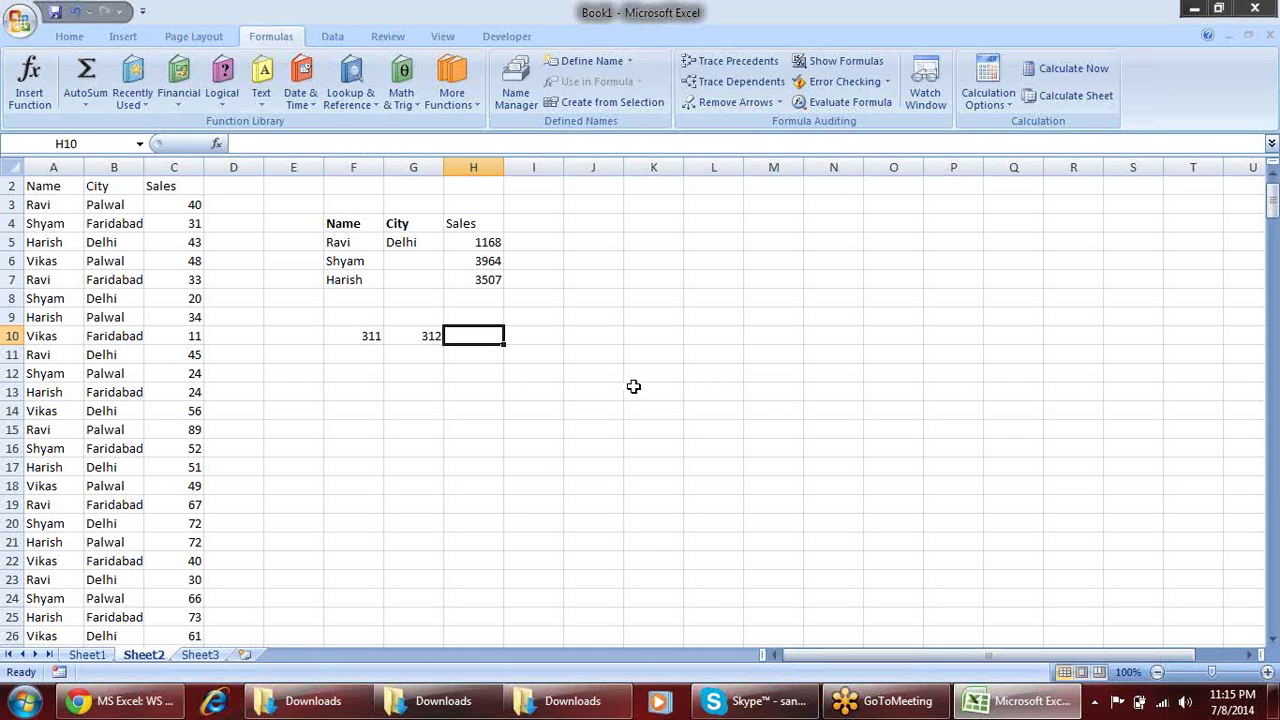
Clear the 311 and 312 counts from F10:G10
left_click_drag(375, 332, 437, 335)
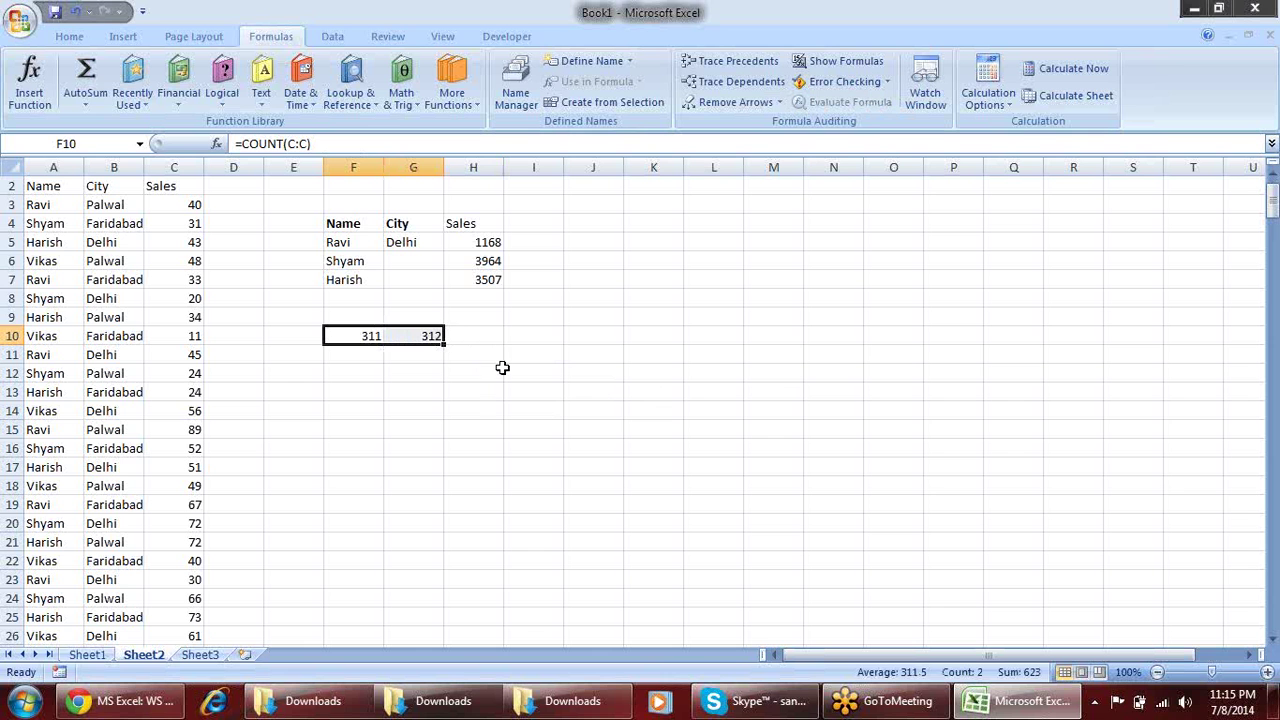
key("Delete")
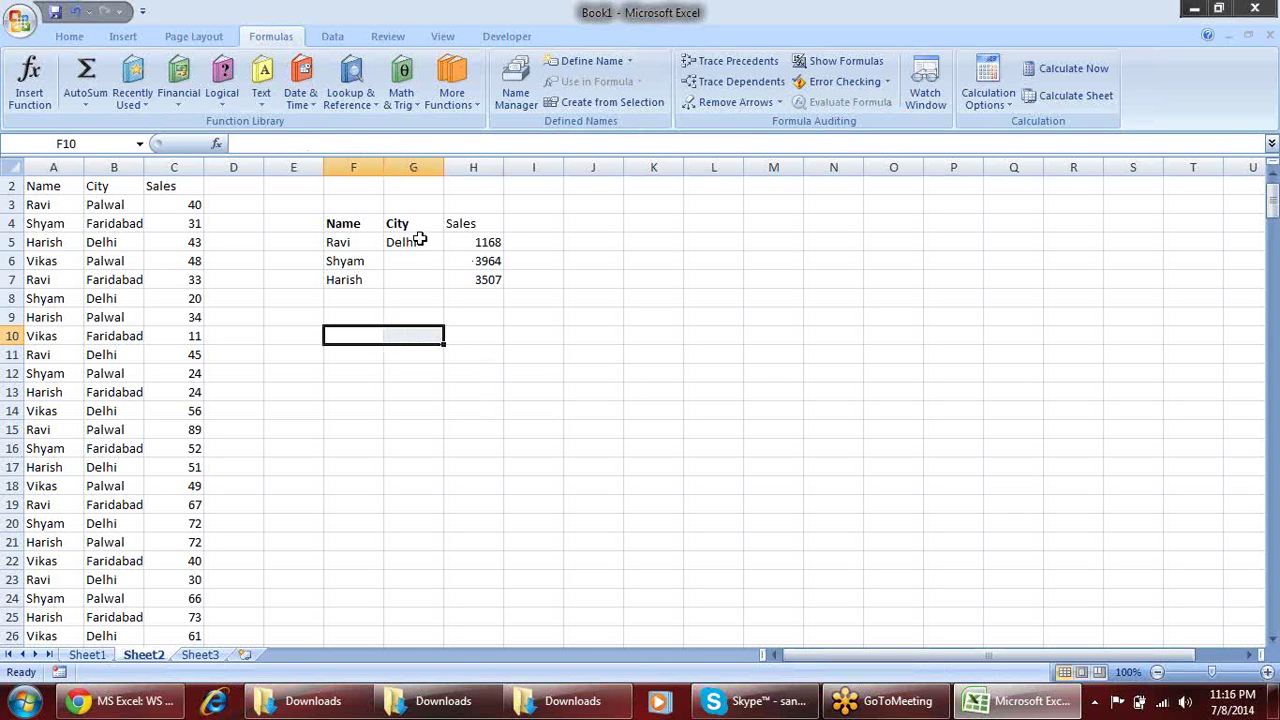
left_click(488, 250)
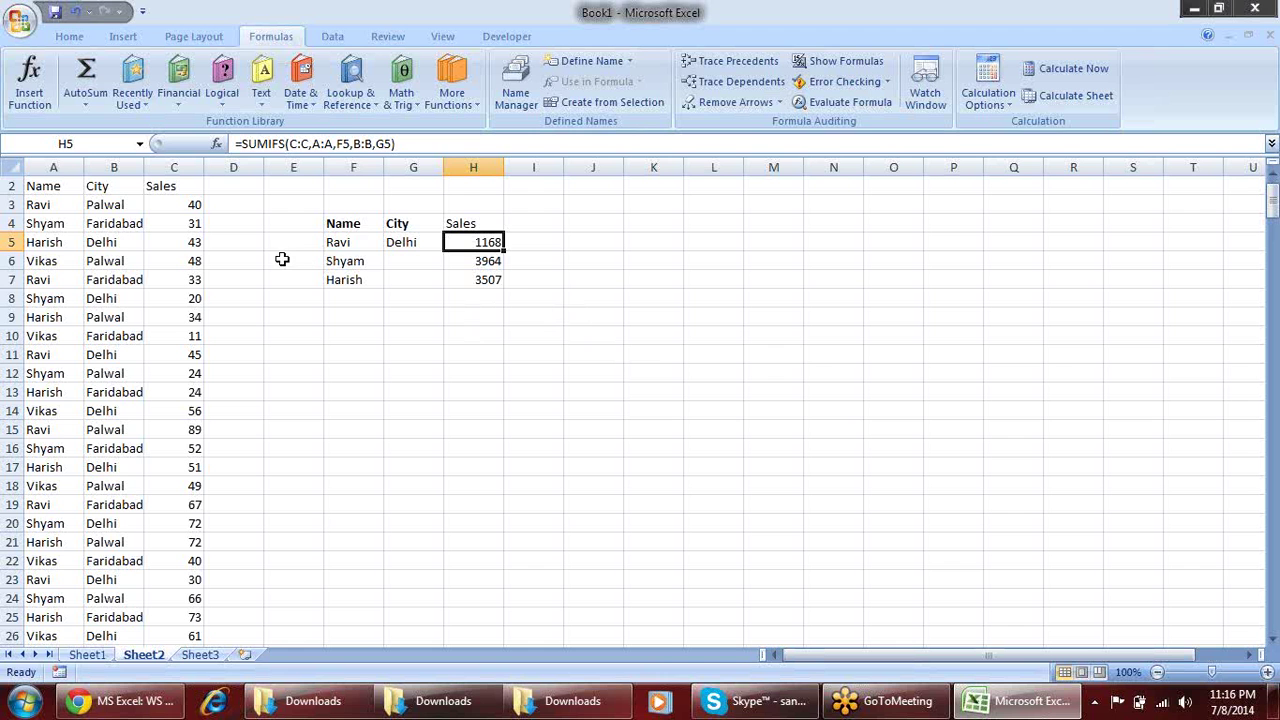
left_click(338, 243)
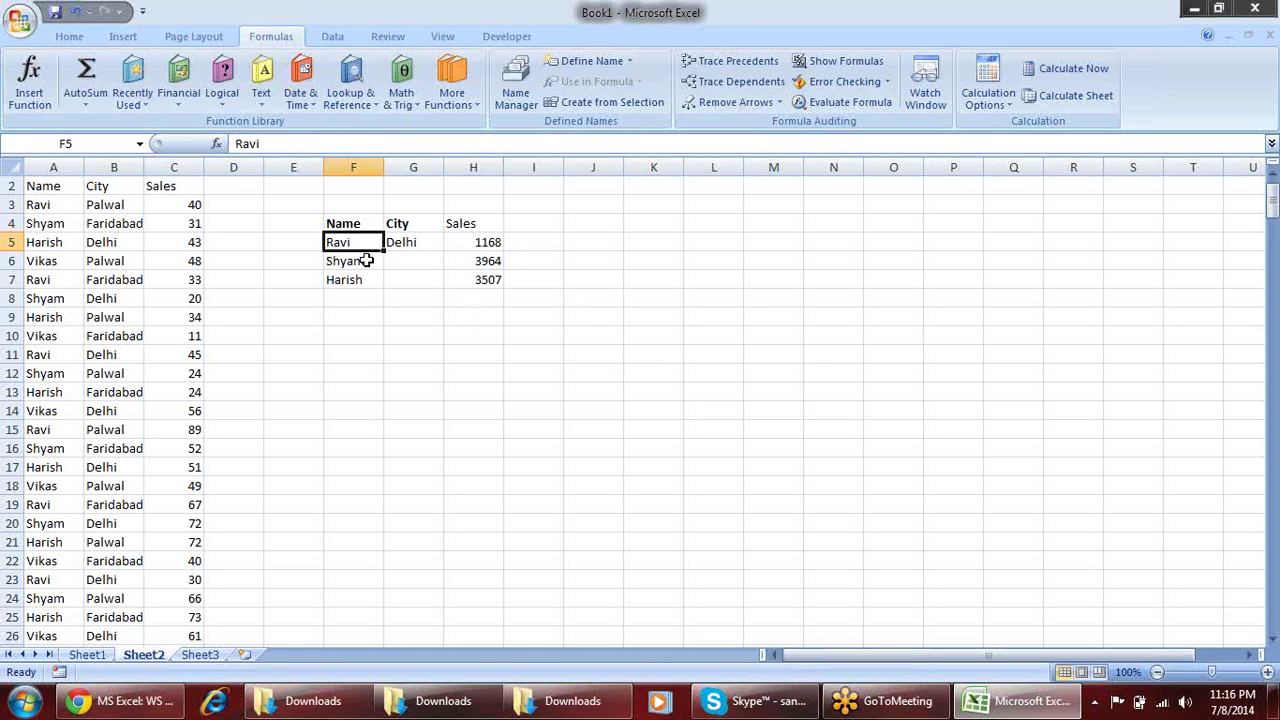
left_click(486, 246)
Replace H5 with =COUNTIF(A:A,F5), counting Ravi's 78 appearances in column A
type("=")
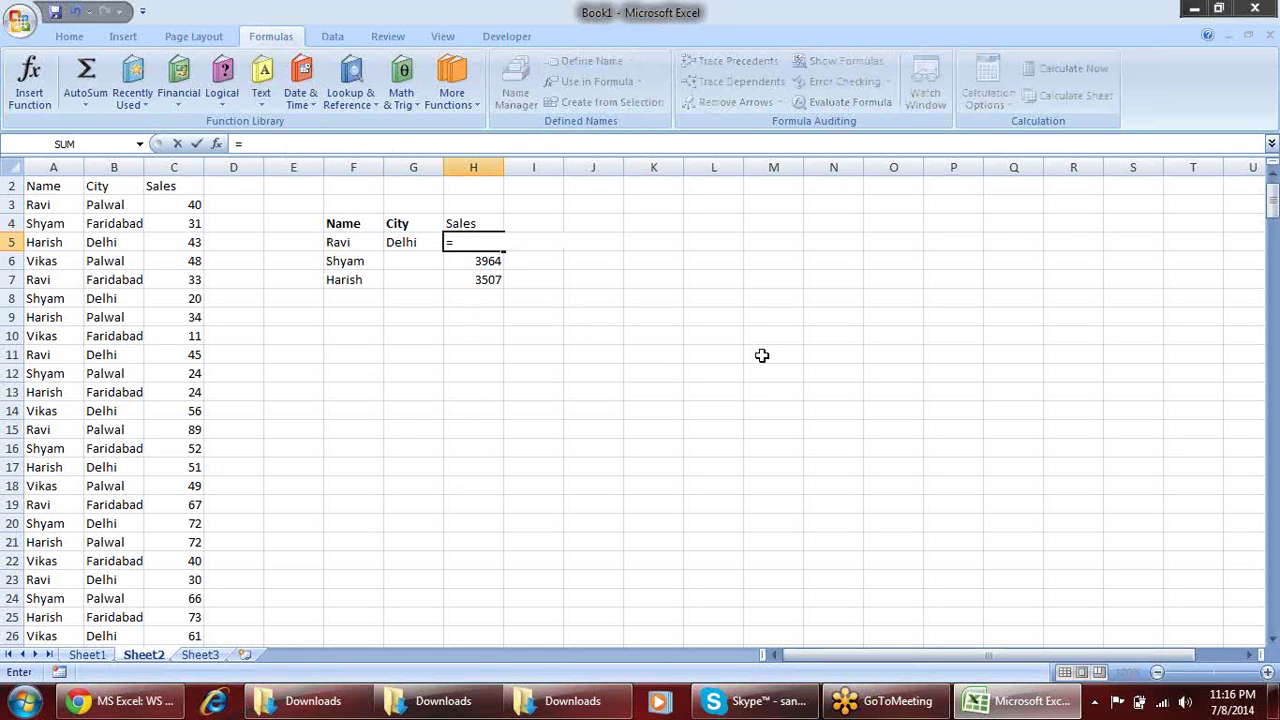
type("coun")
key("Down")
key("Down")
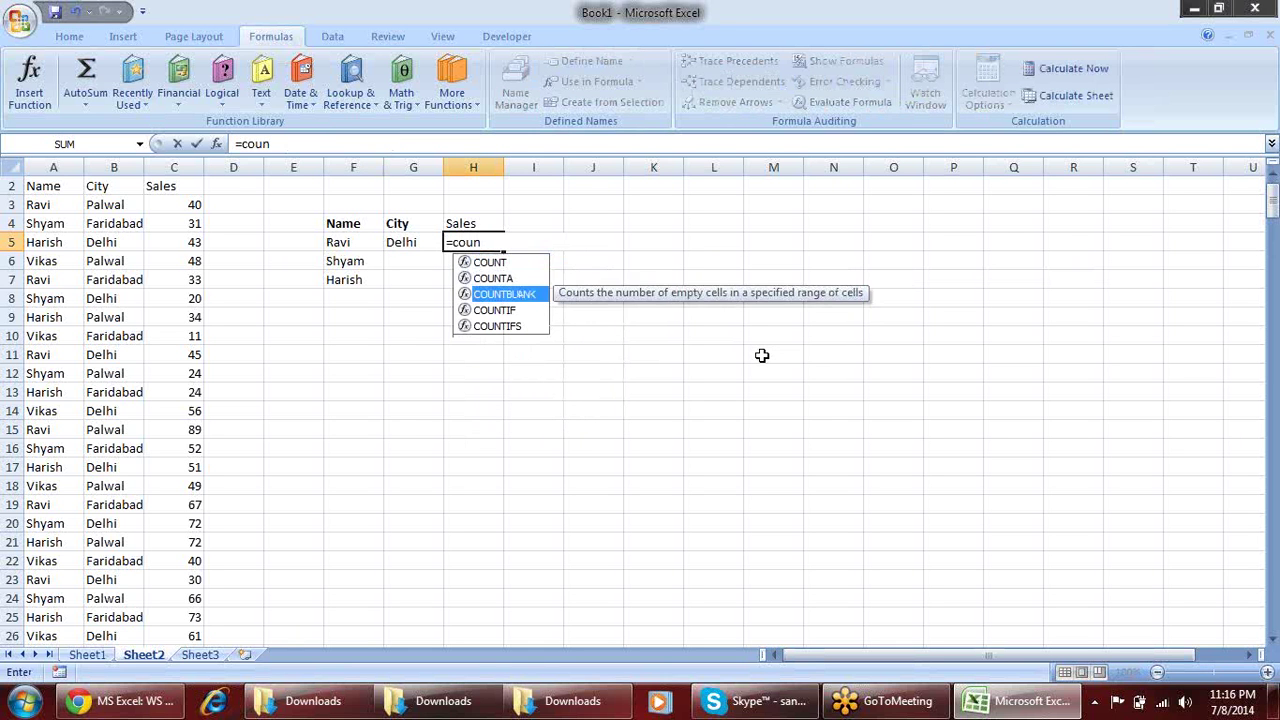
key("Down")
key("Tab")
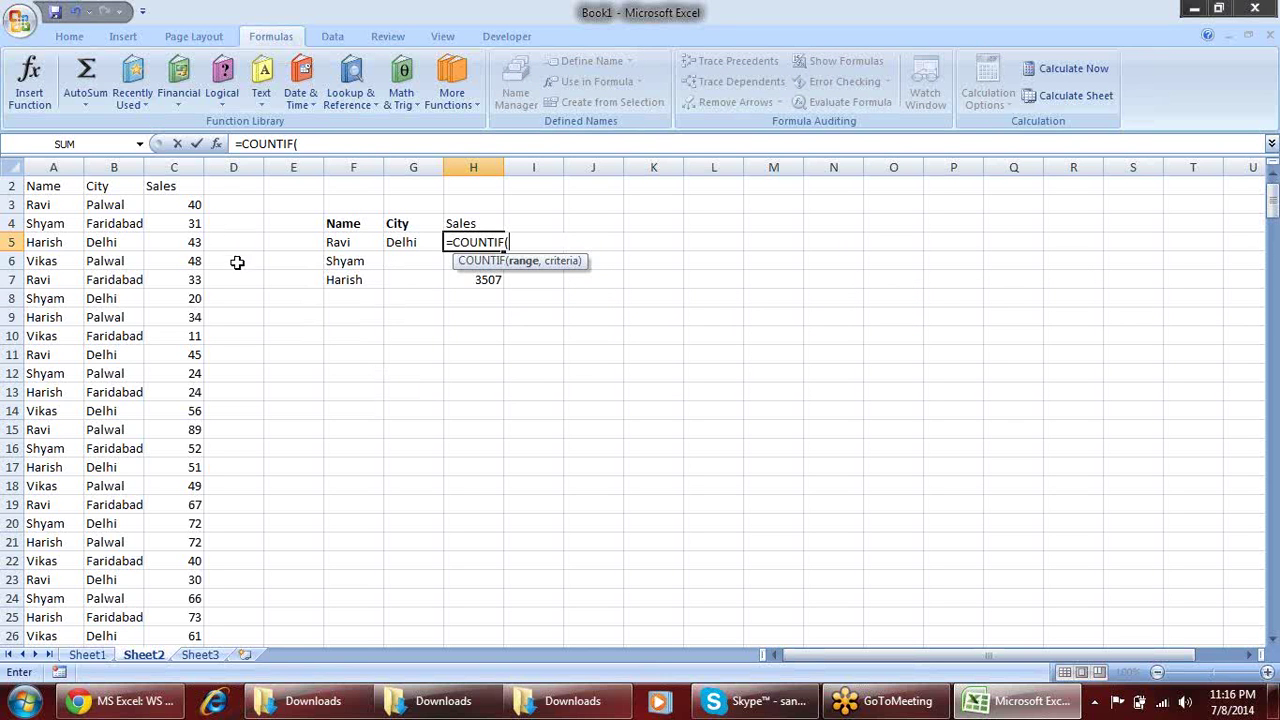
left_click(68, 166)
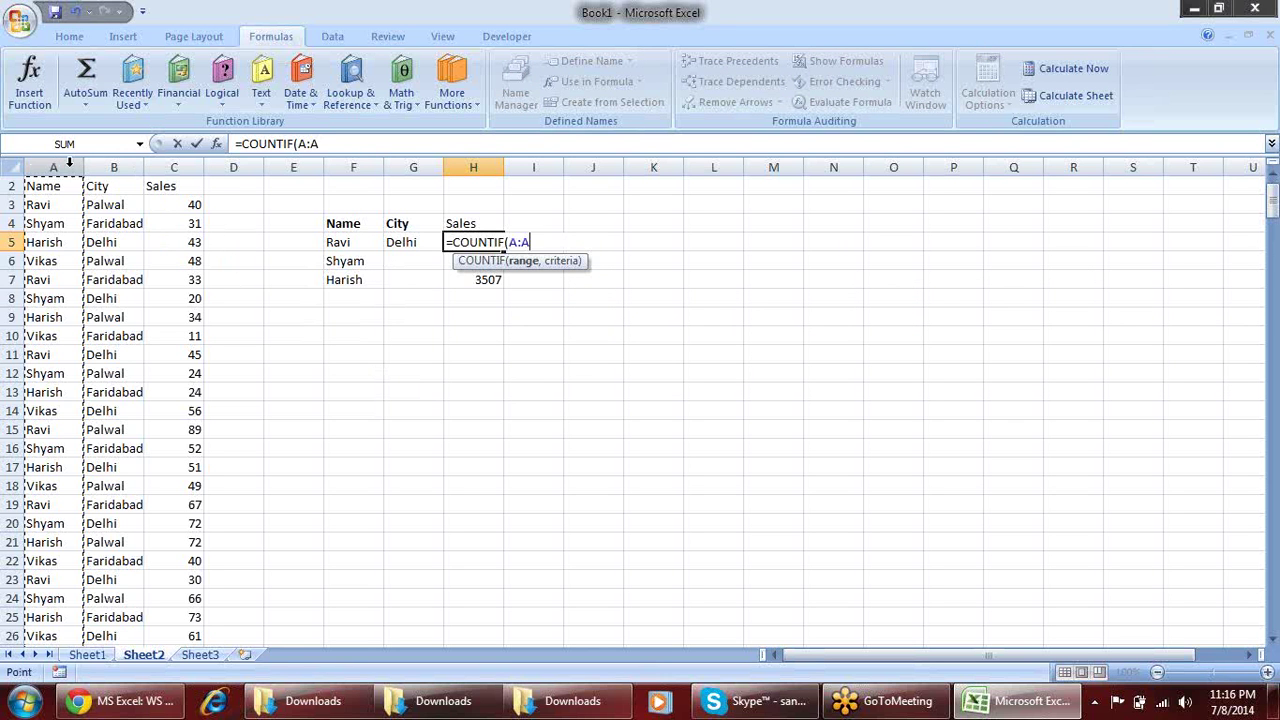
type(",")
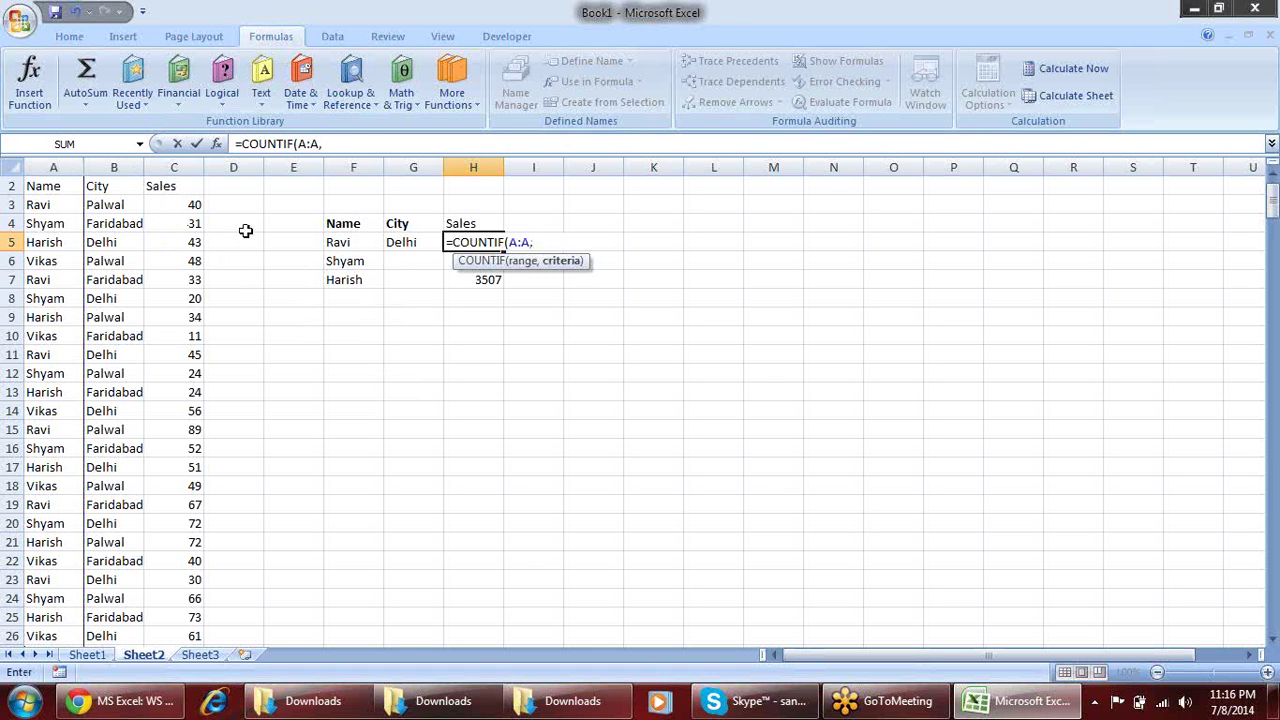
left_click(352, 241)
key("Return")
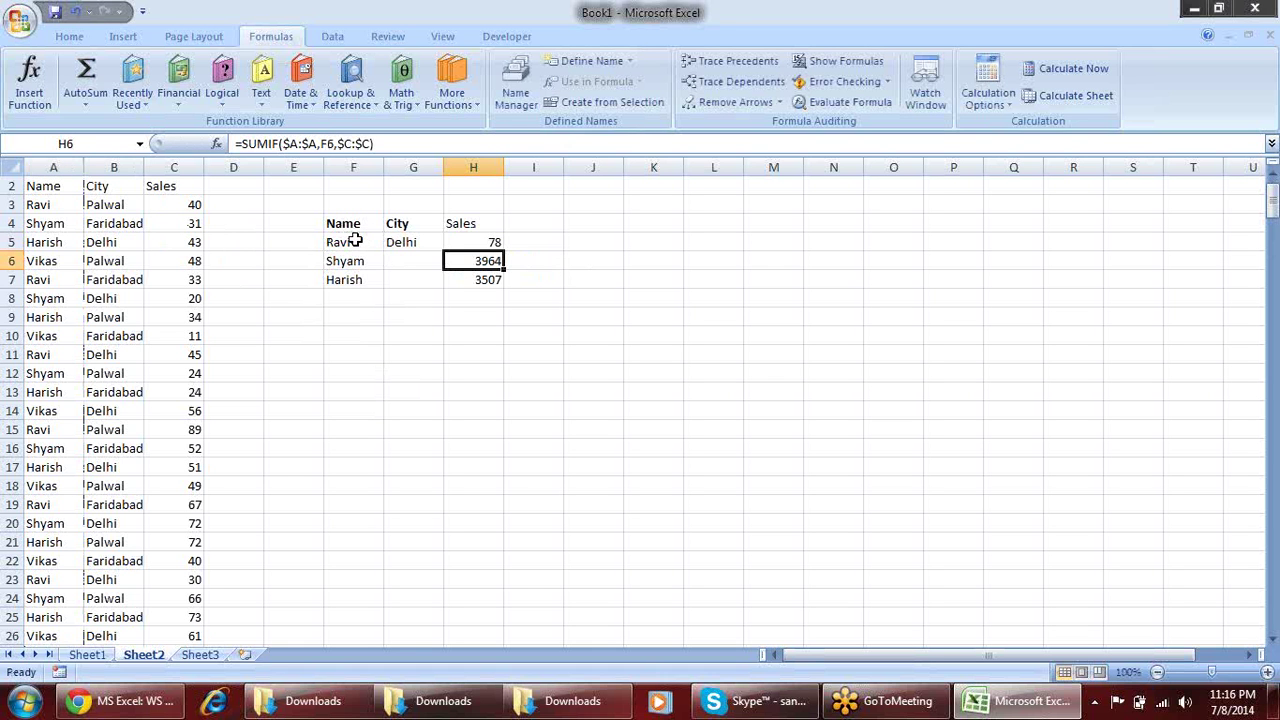
left_click(483, 245)
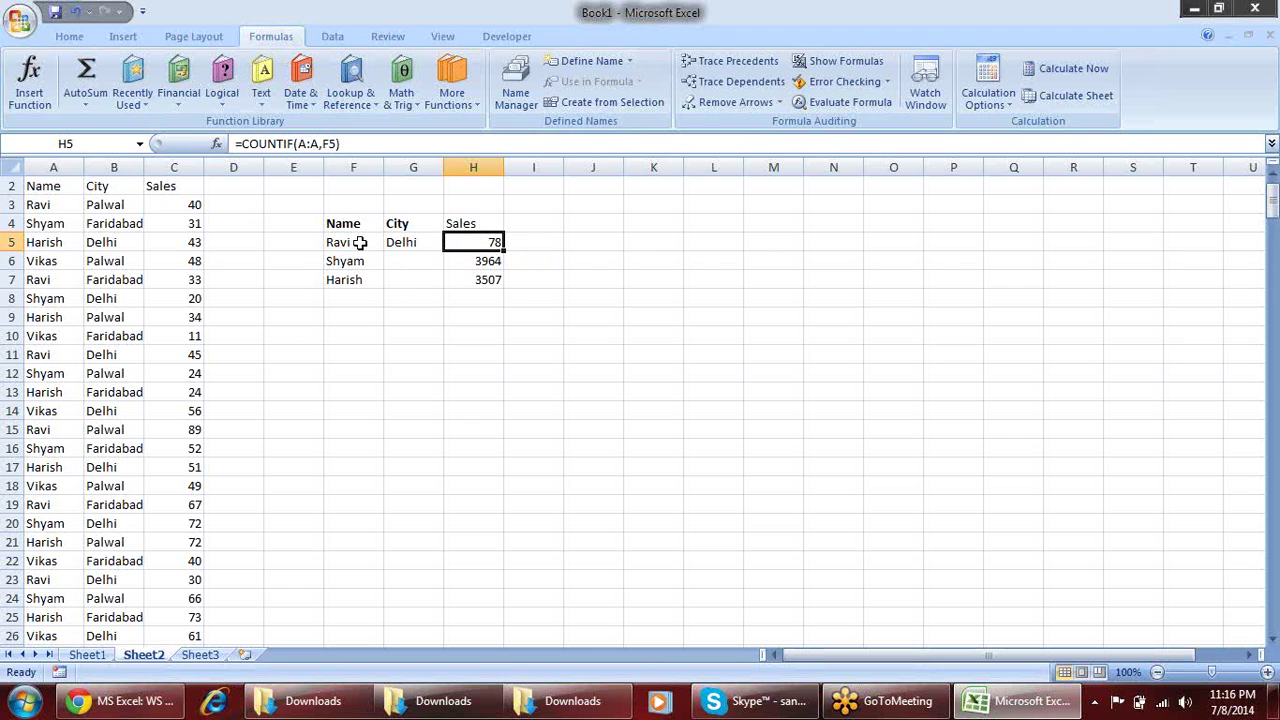
key("F2")
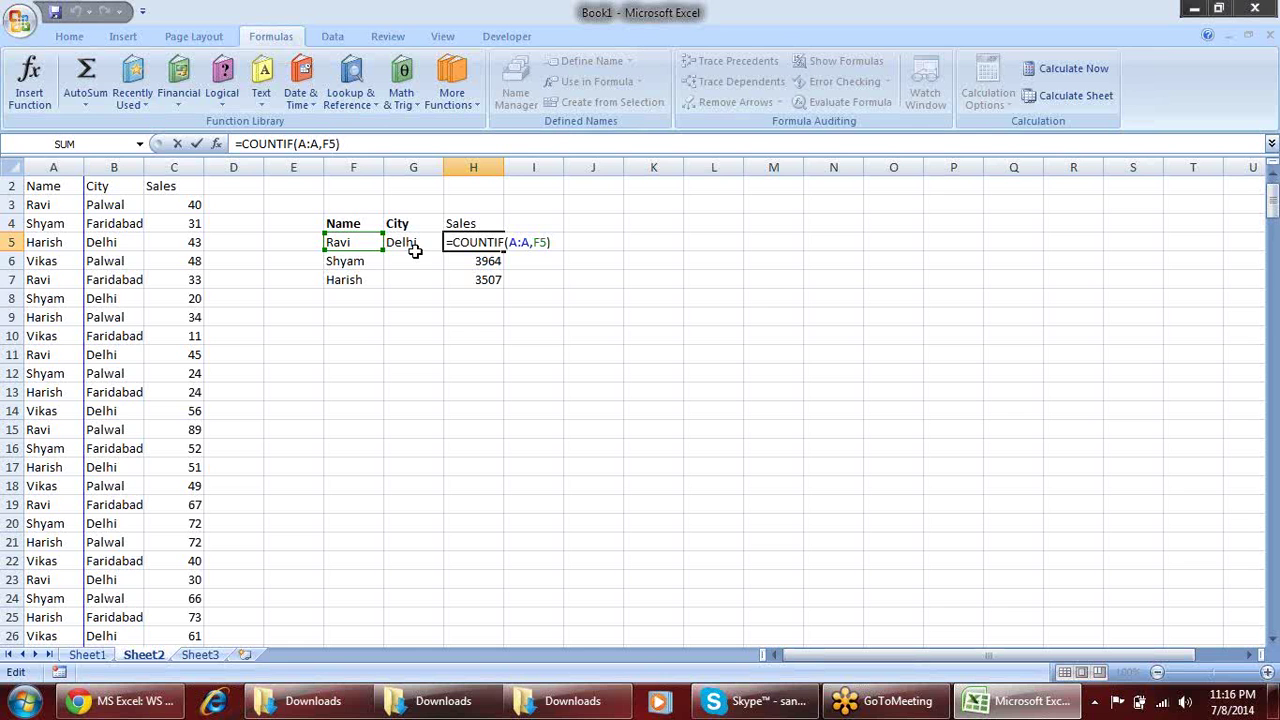
Extend H5 to =COUNTIFS(A:A,F5,B:B,G5), counting 26 Ravi entries in Delhi
left_click(505, 243)
type("S")
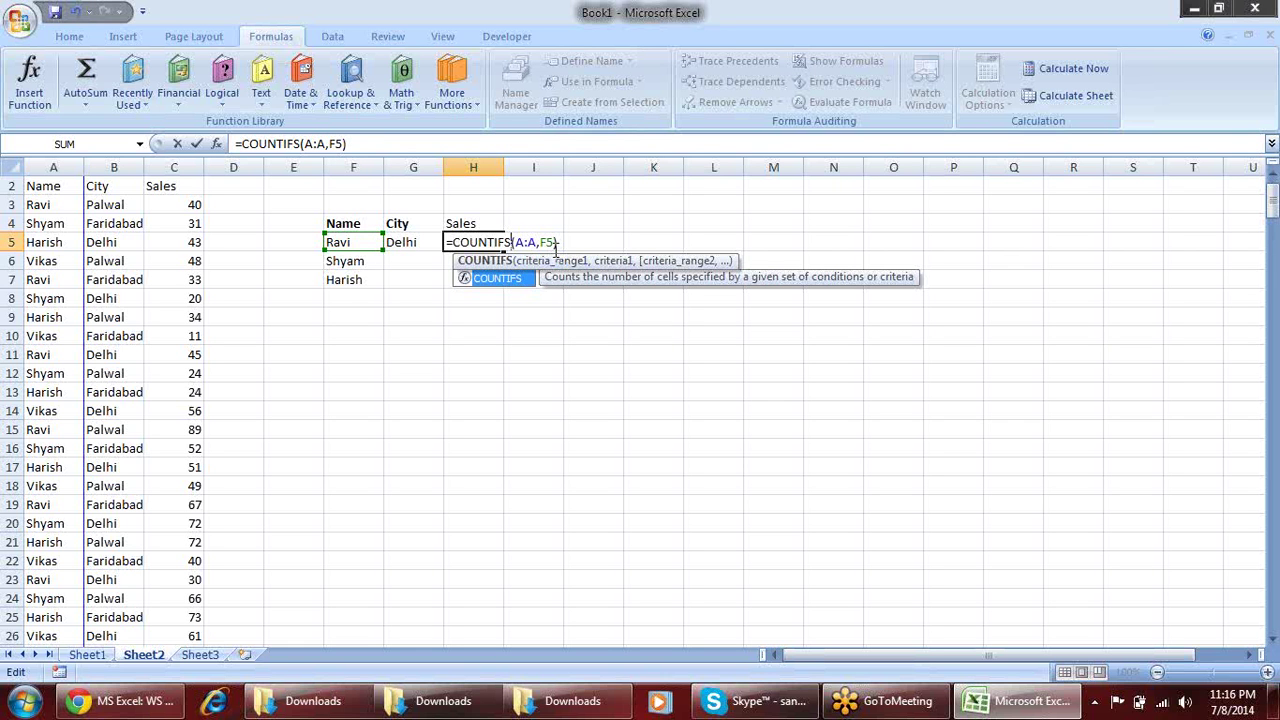
left_click(554, 243)
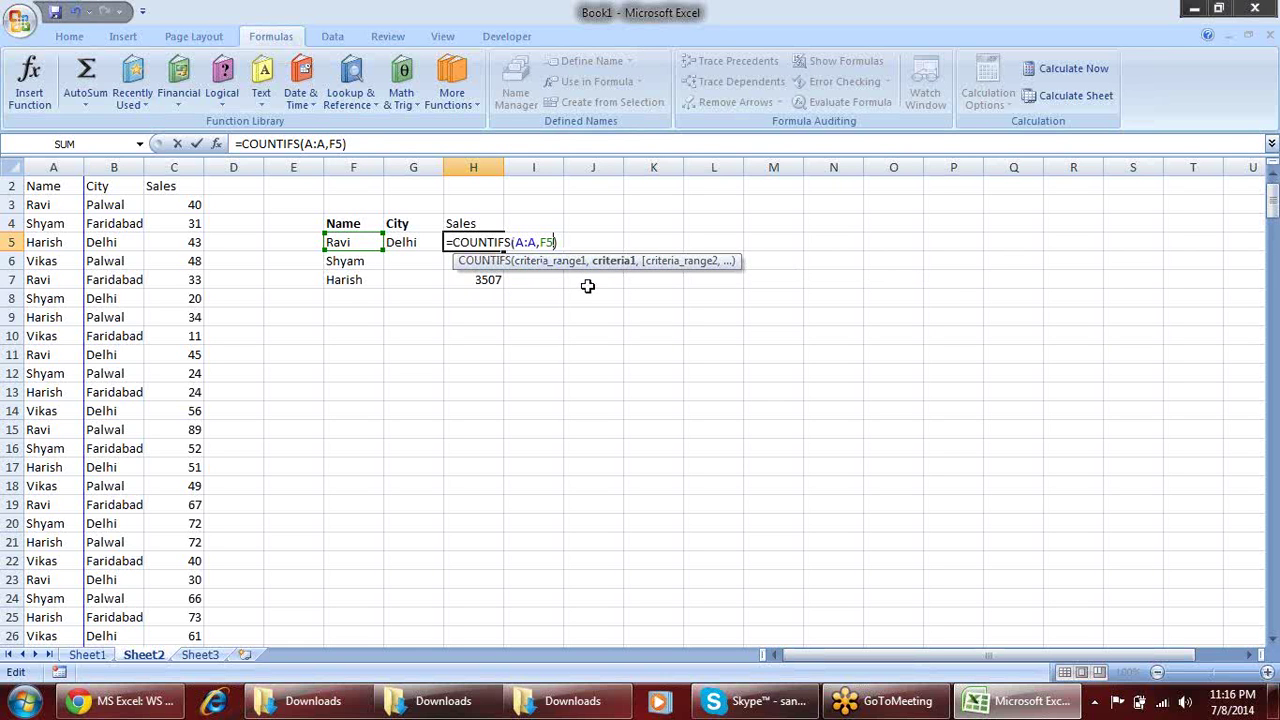
type(",")
left_click(114, 167)
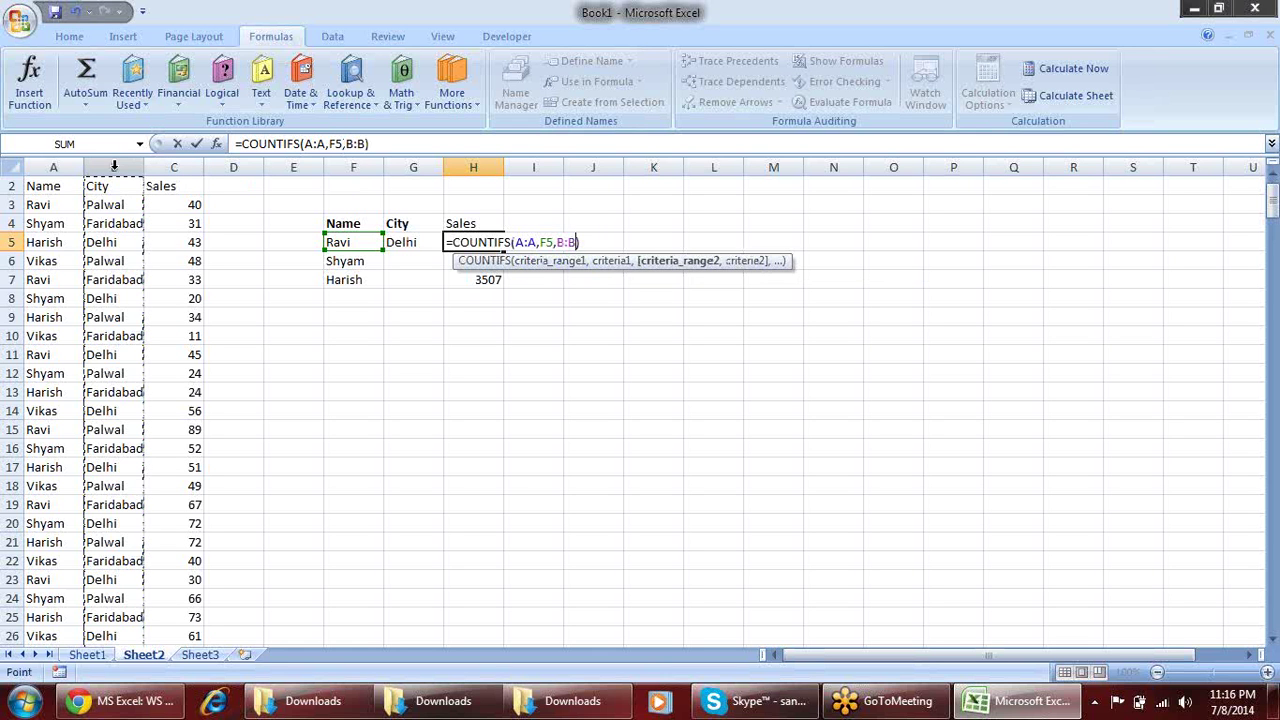
type(",")
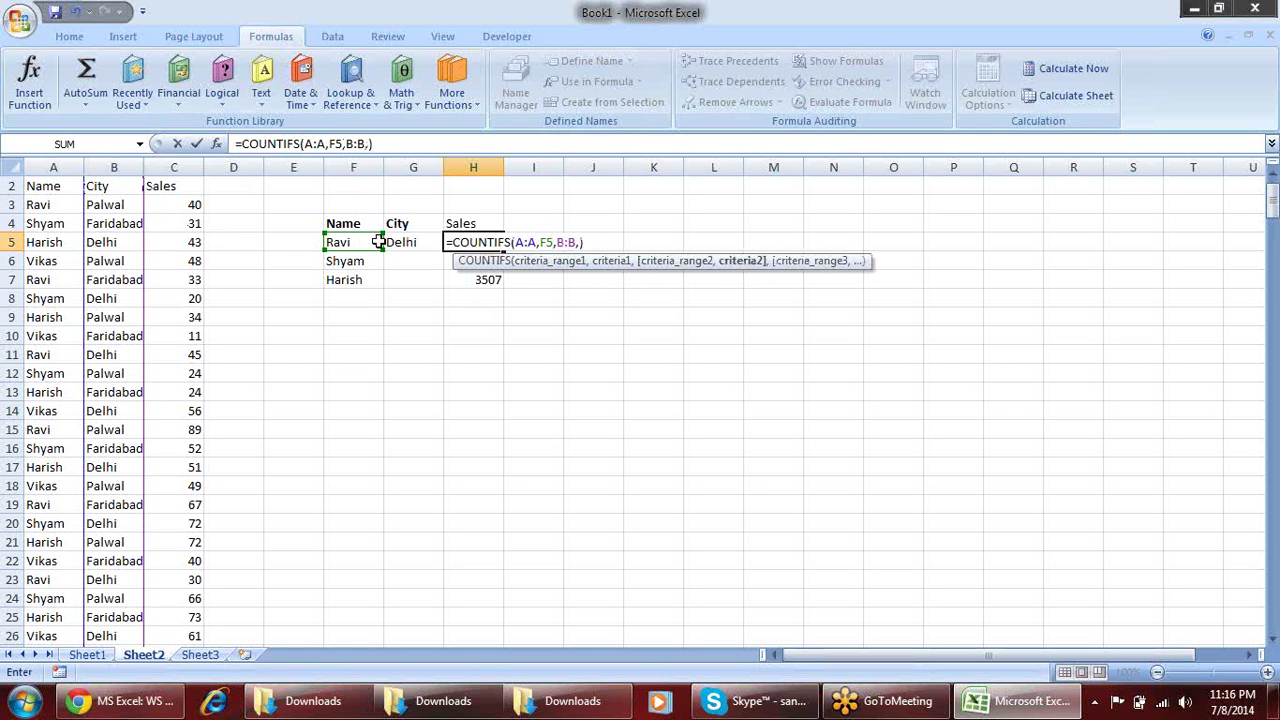
left_click(398, 242)
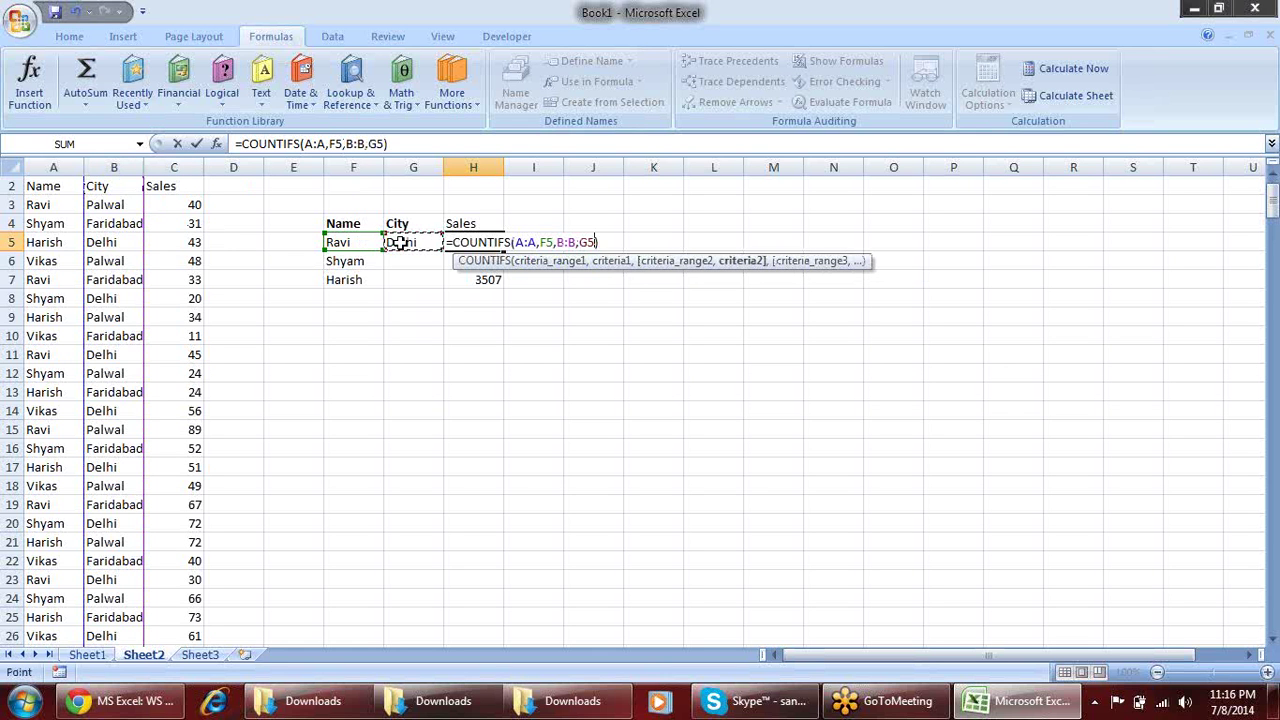
key("Return")
left_click(468, 245)
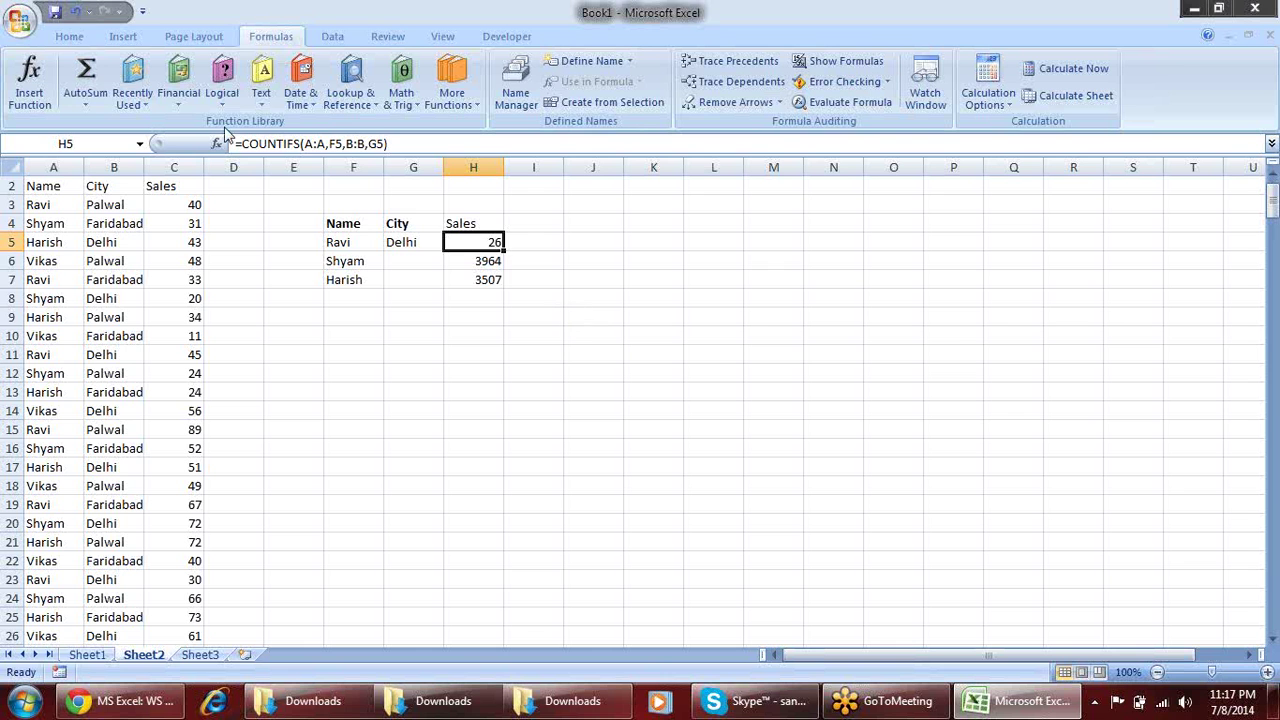
left_click_drag(340, 224, 475, 279)
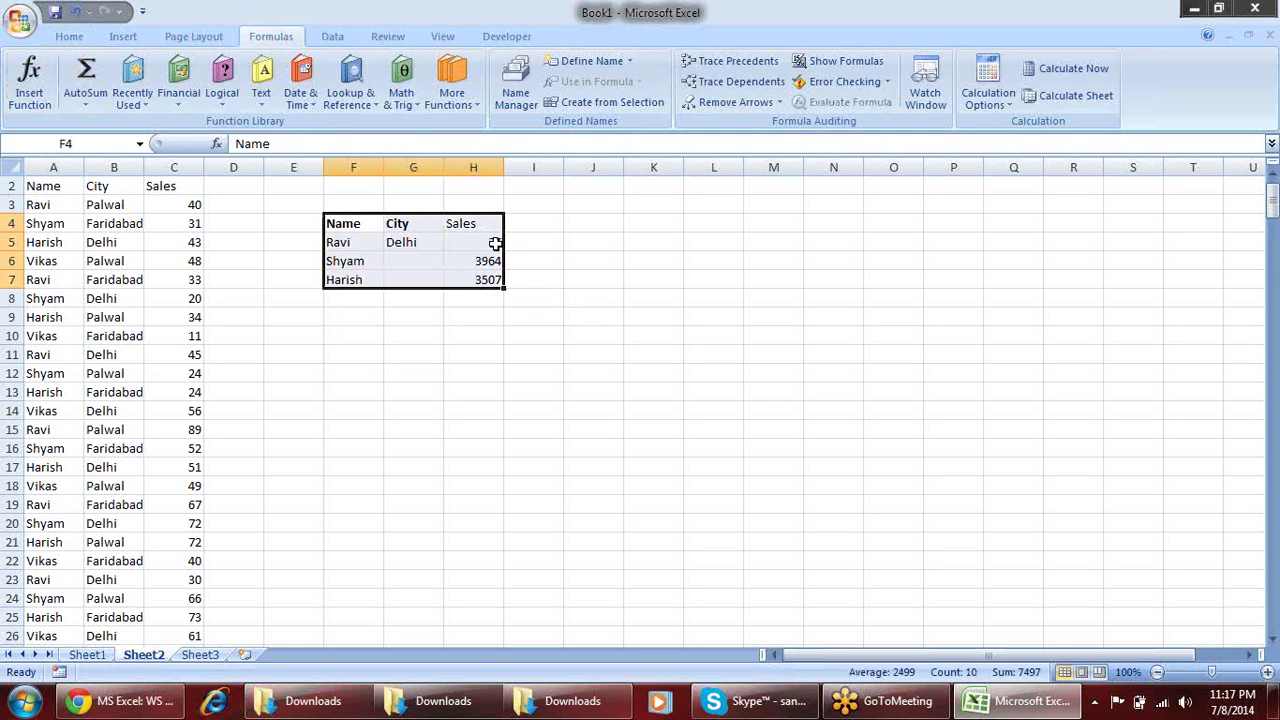
Delete column H holding the side table's Sales values
left_click(495, 243)
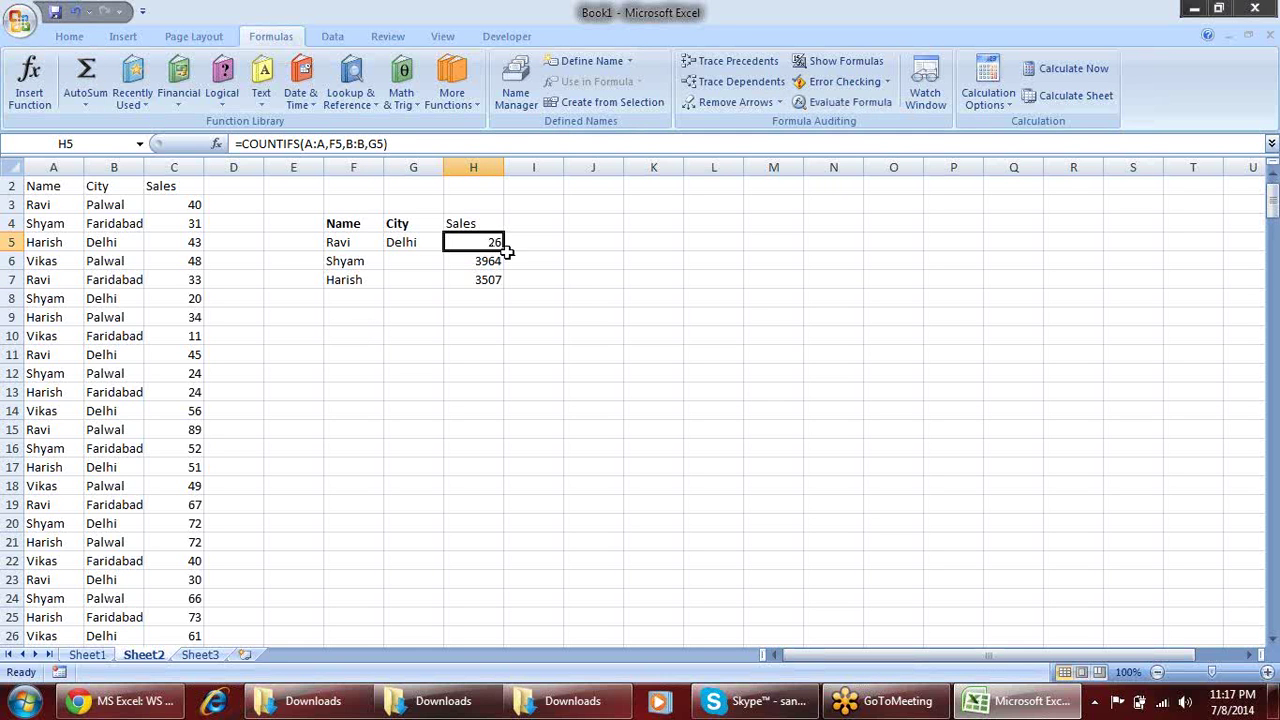
right_click(487, 163)
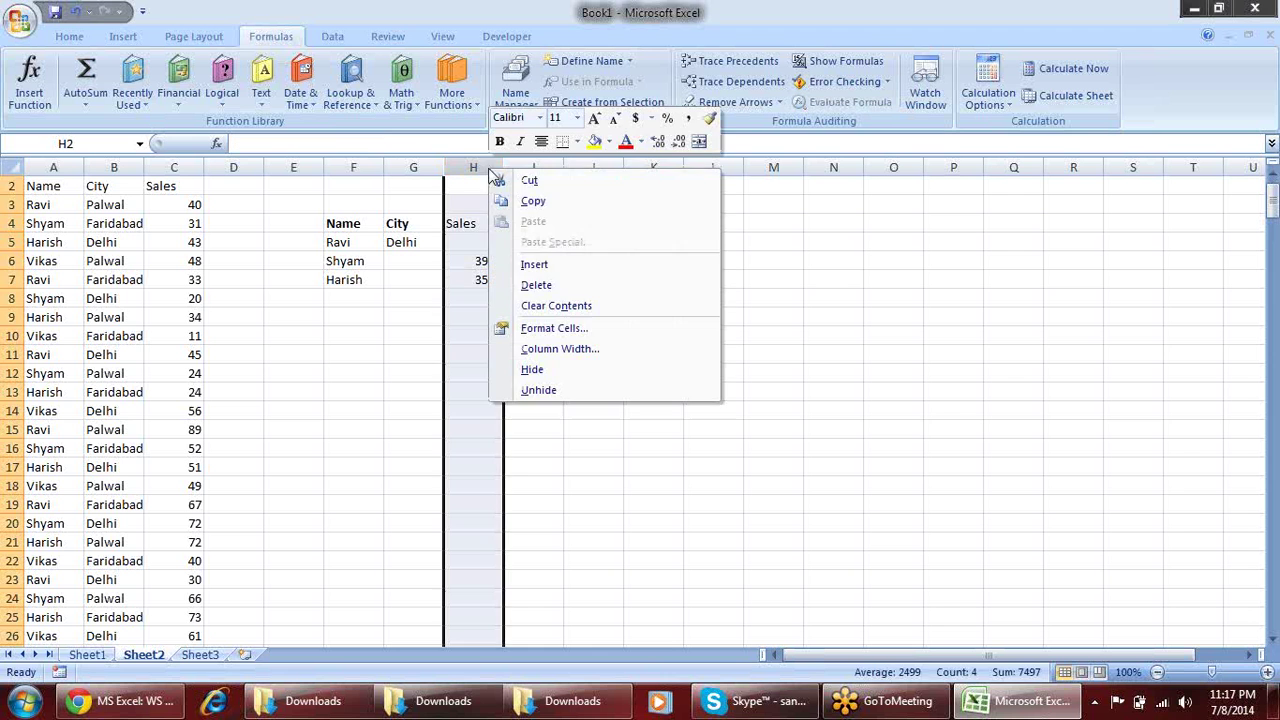
left_click(528, 285)
left_click(530, 270)
Enter =COUNTIF(A:A,"R*") in H5 to count names starting with R (78)
left_click(472, 242)
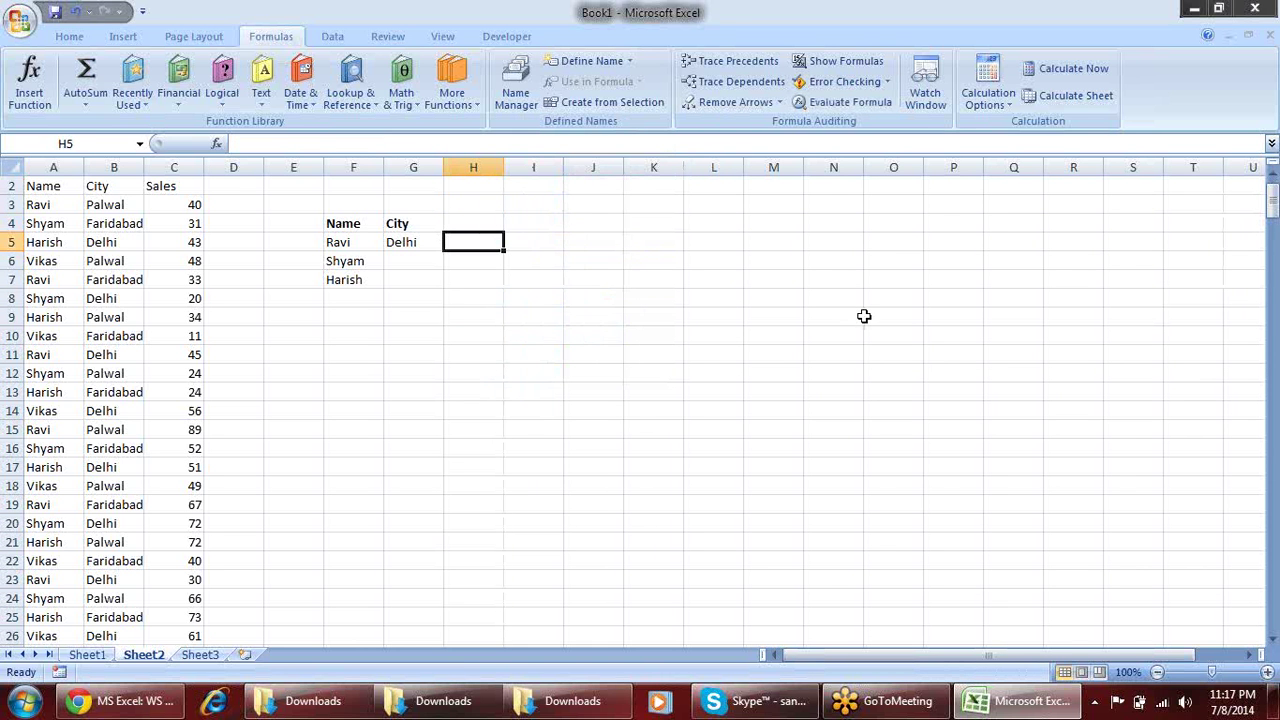
type("=")
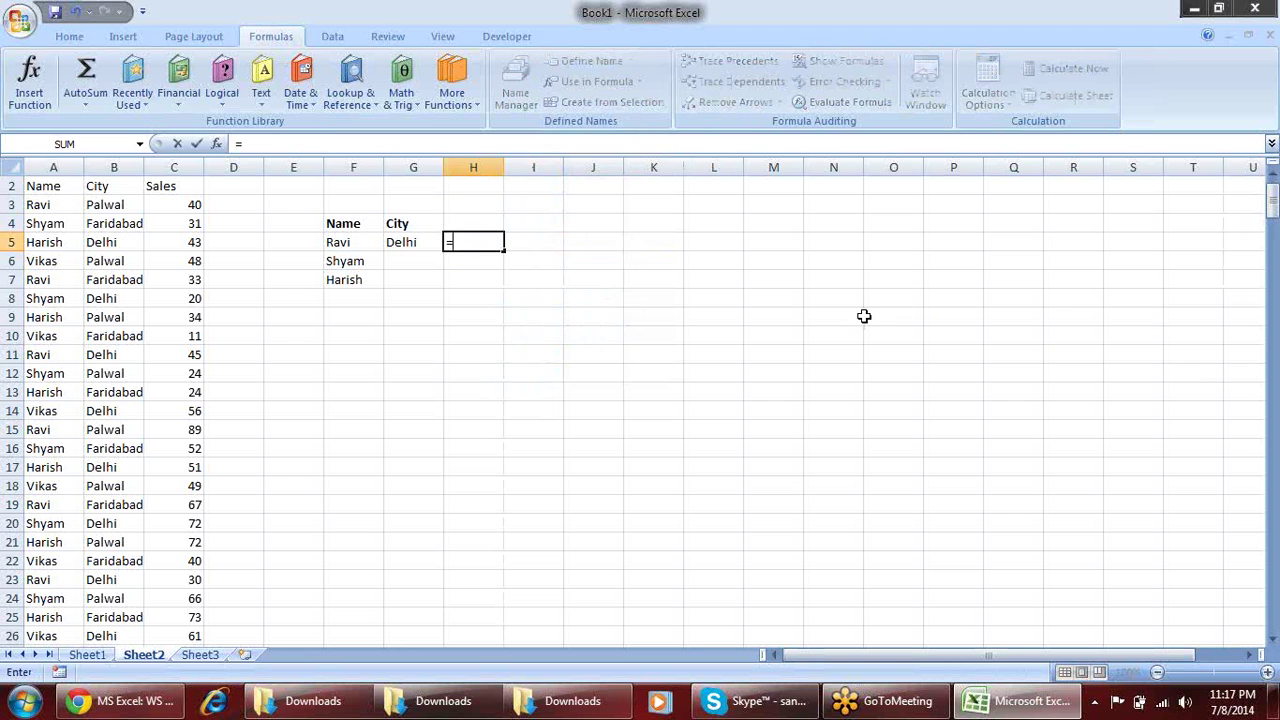
type("cou")
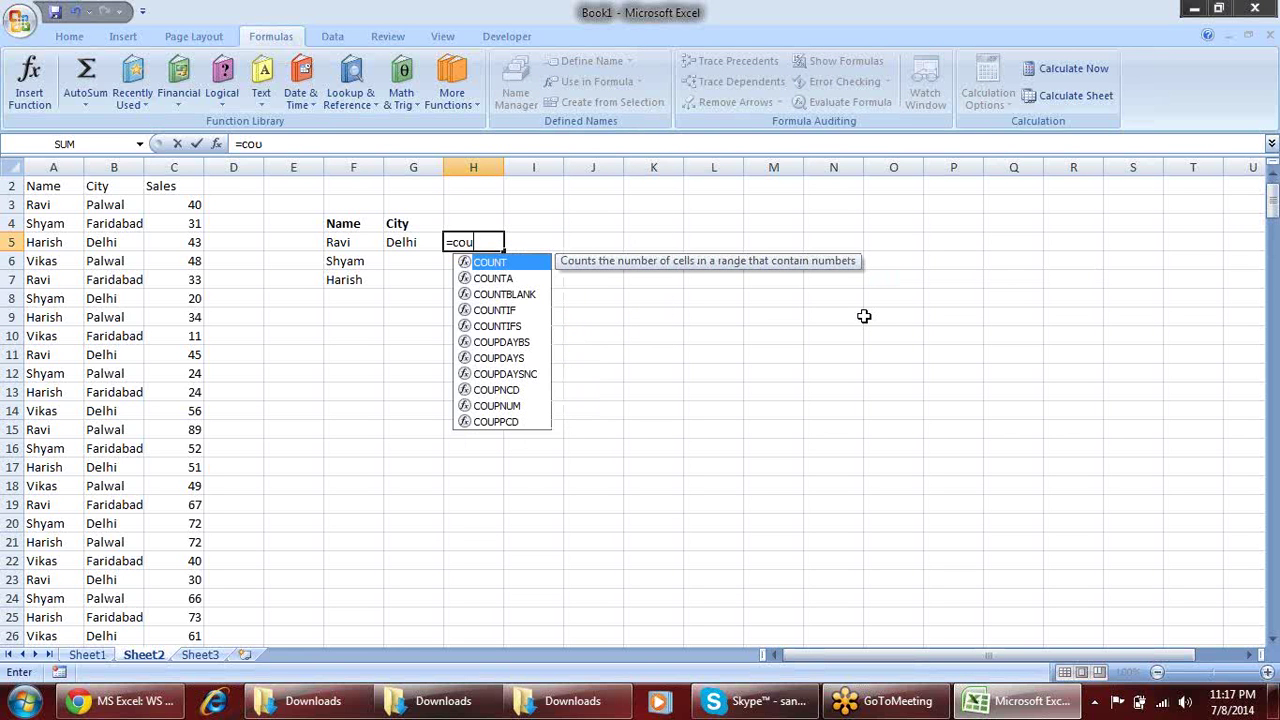
key("Tab")
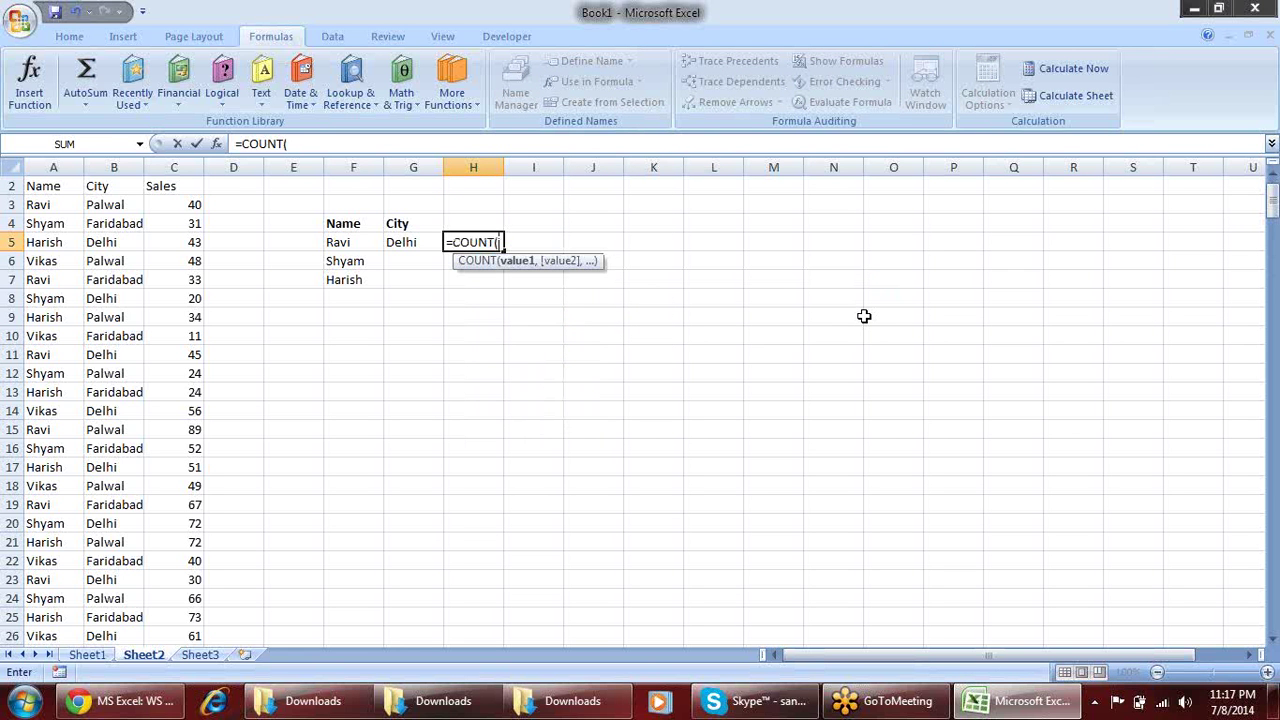
left_click(53, 167)
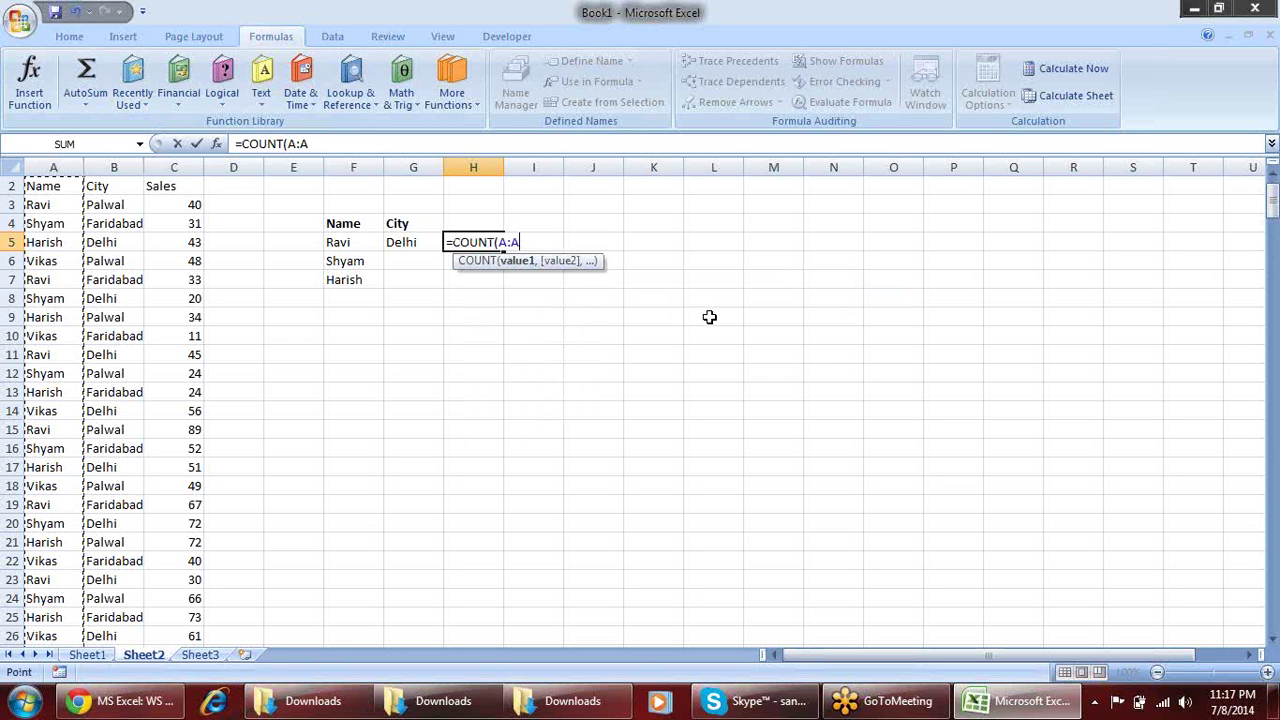
type(",")
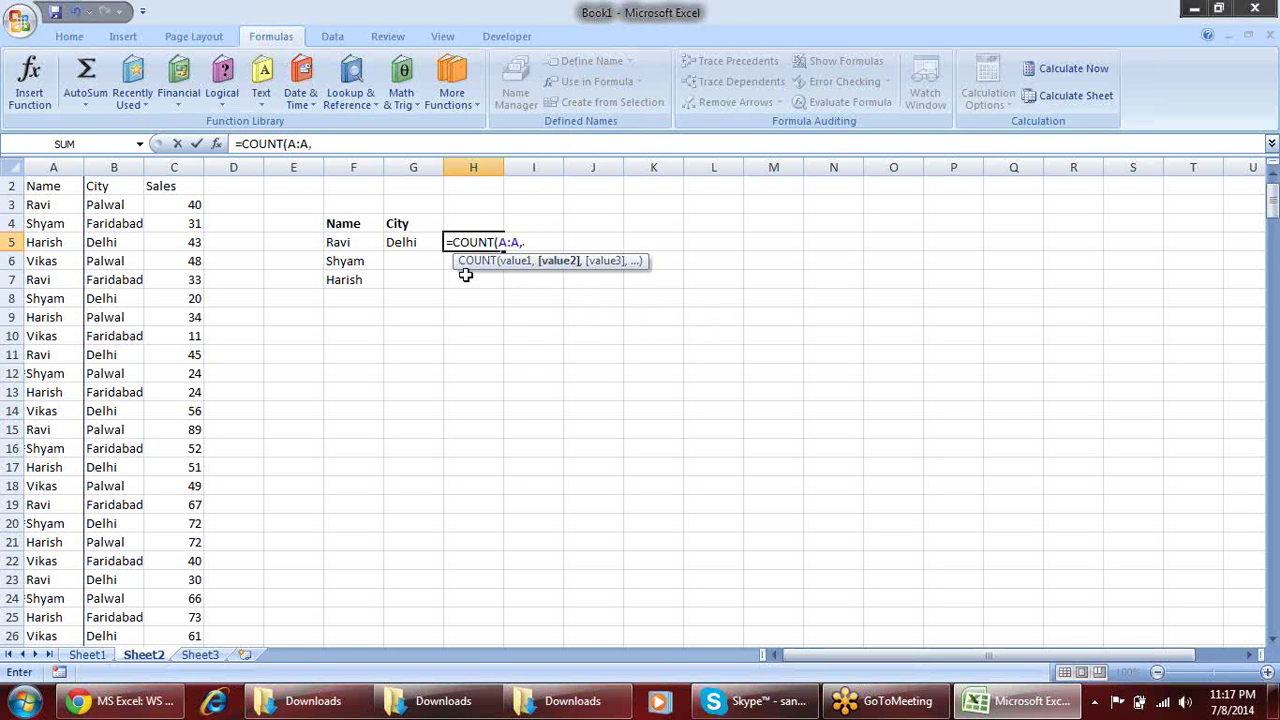
key("BackSpace")
key("BackSpace")
key("BackSpace")
key("BackSpace")
key("BackSpace")
type("I")
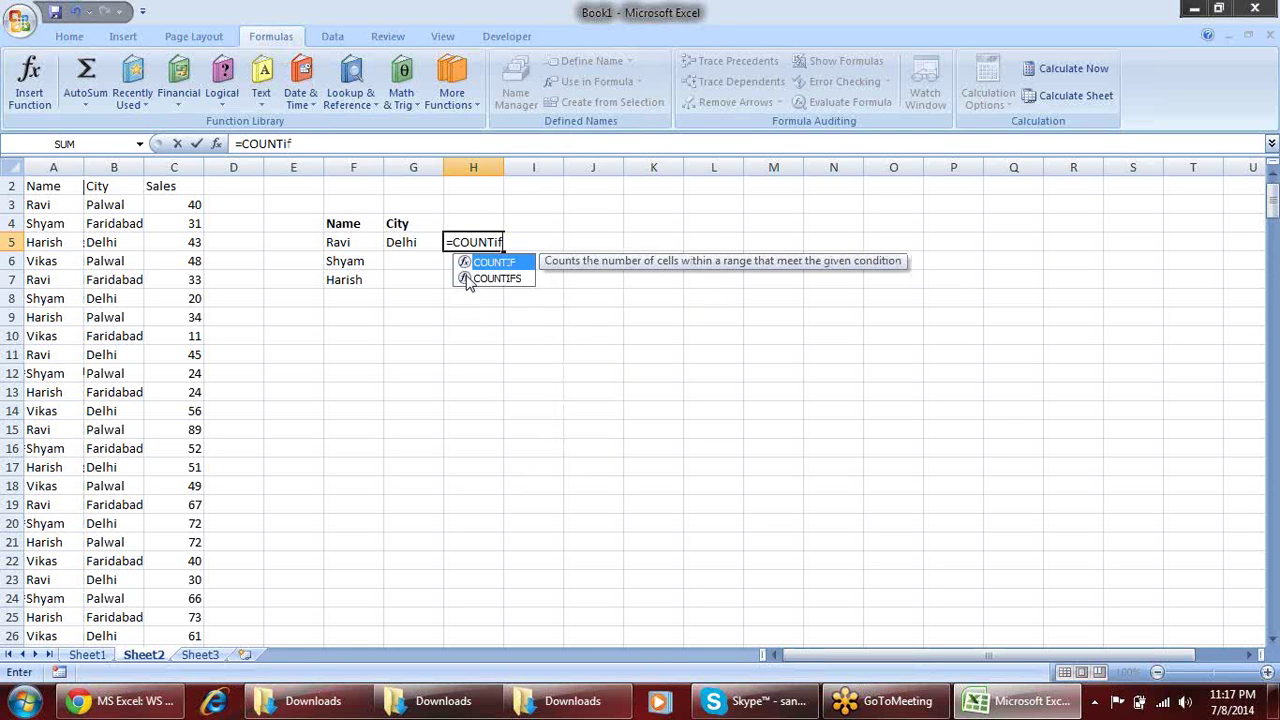
type("F(")
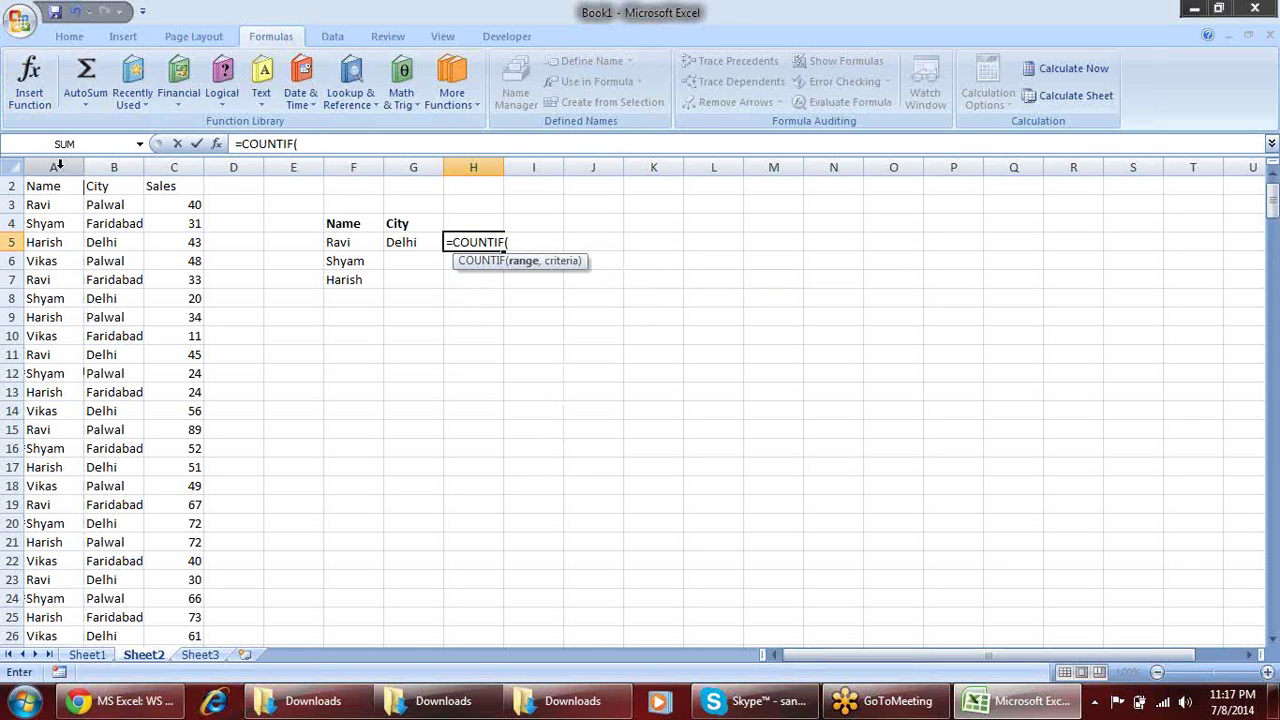
left_click(73, 168)
type(",\"")
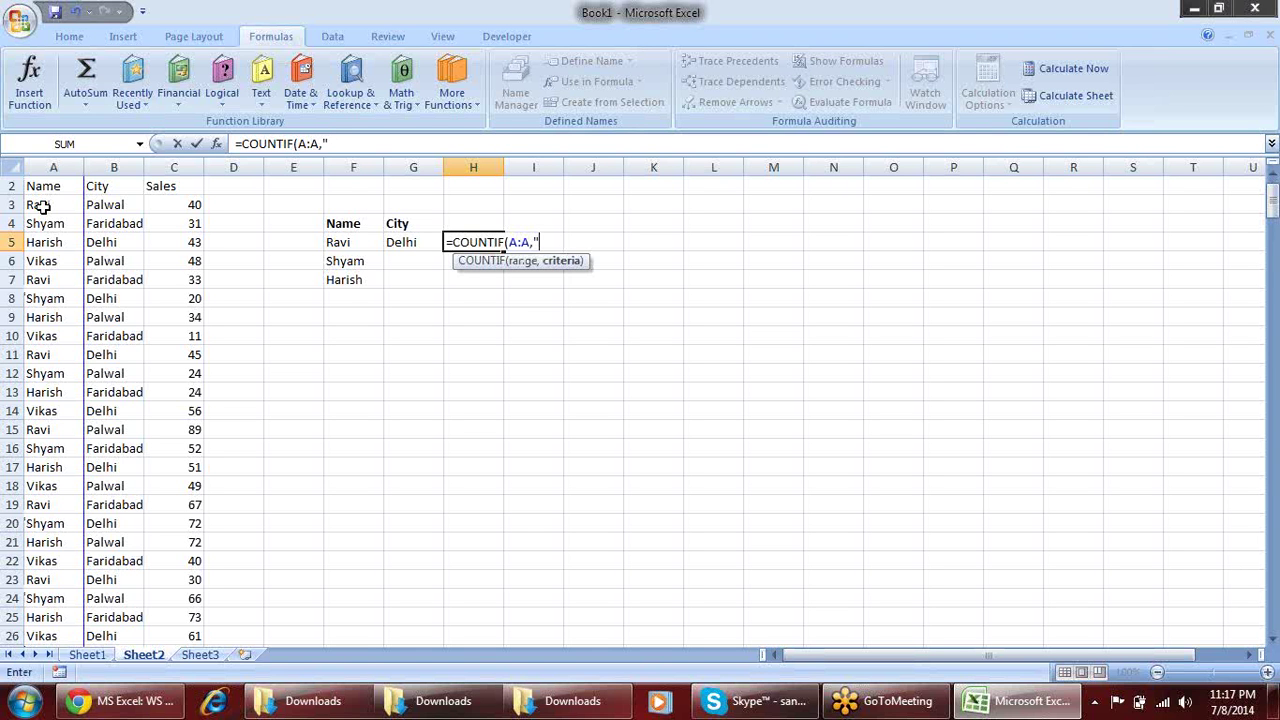
type("R*\"")
key("Return")
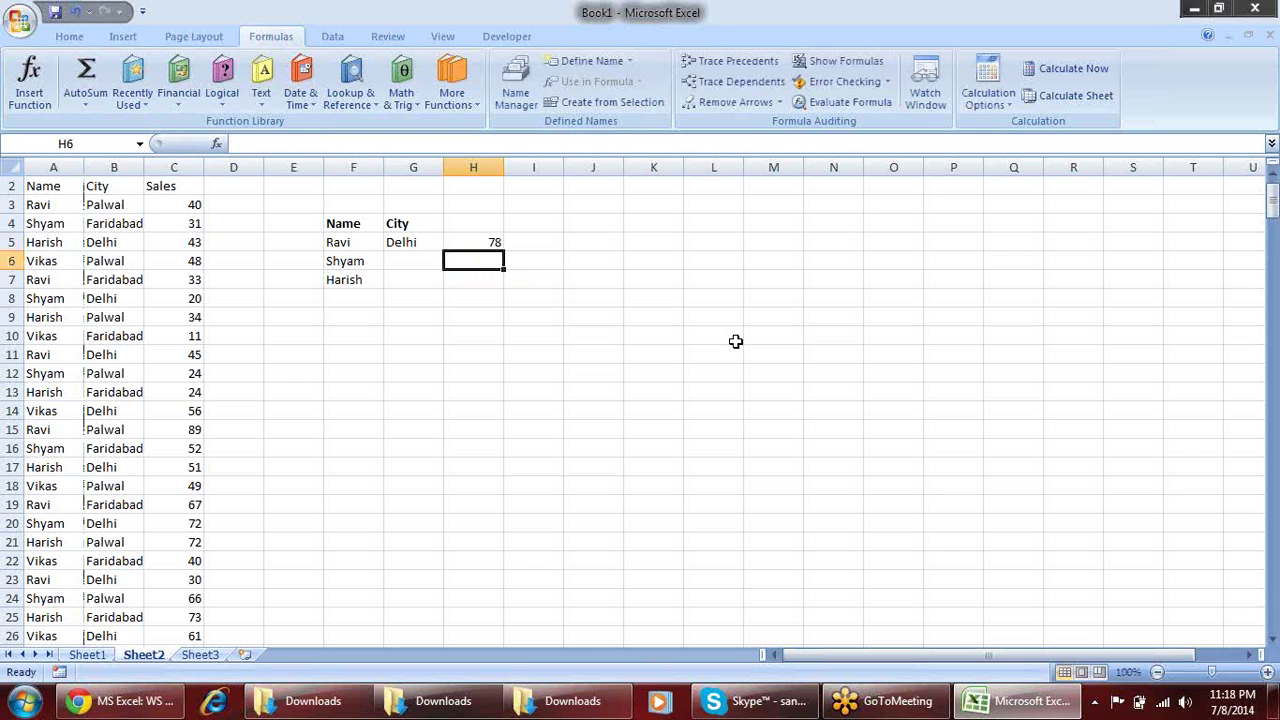
Replace Vikas in A10 with Ramesh, raising the R* count in H5 to 79
key("Left")
key("Left")
key("Left")
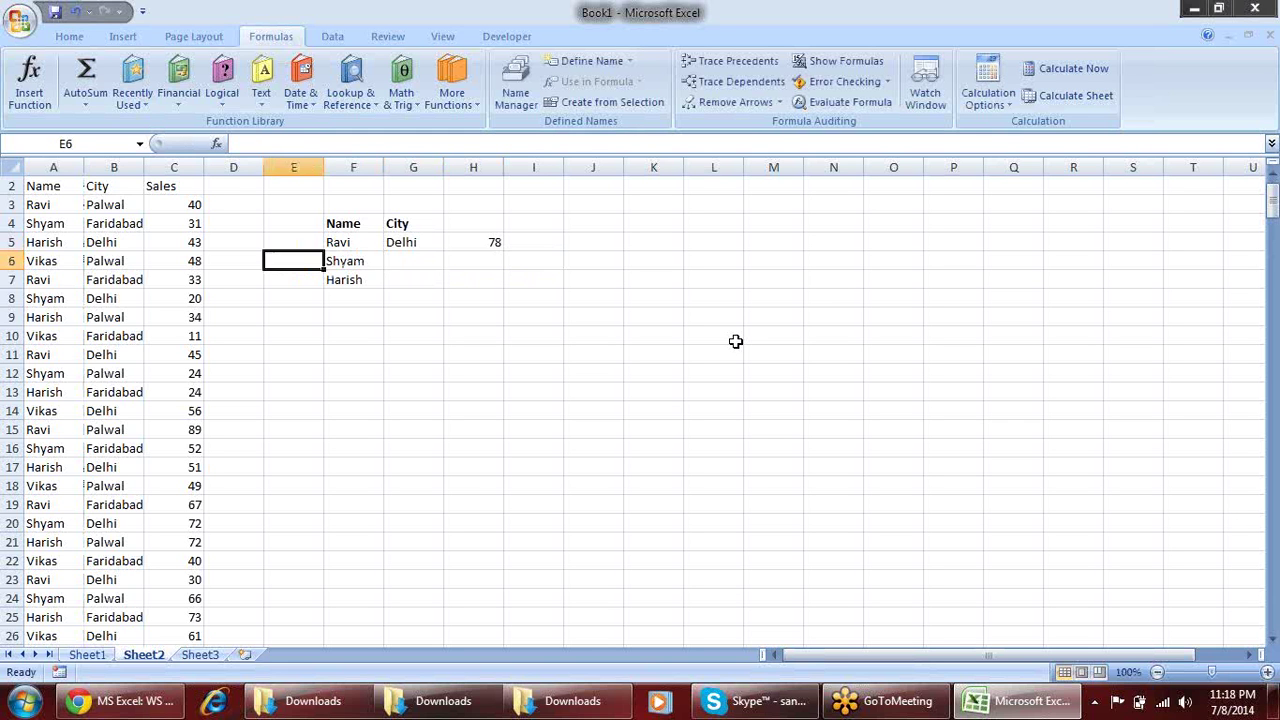
key("Left")
key("Left")
key("Left")
key("Left")
key("Down")
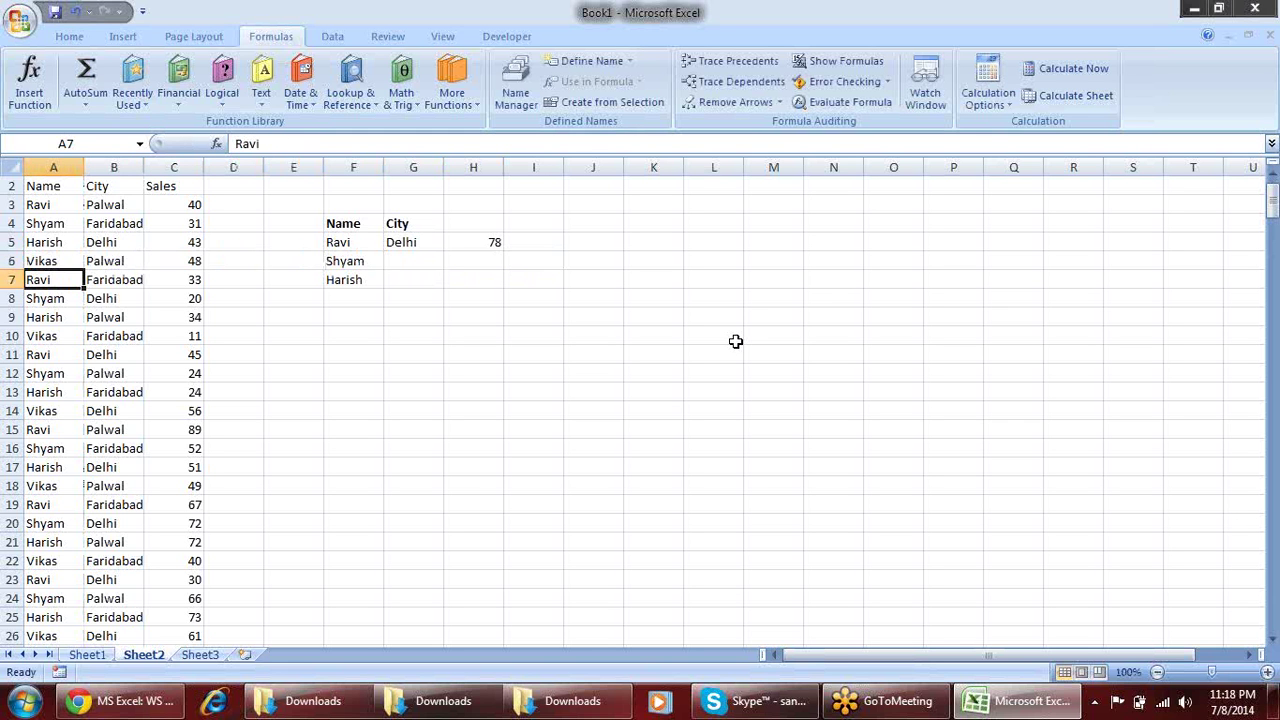
key("Down")
key("Down")
key("Down")
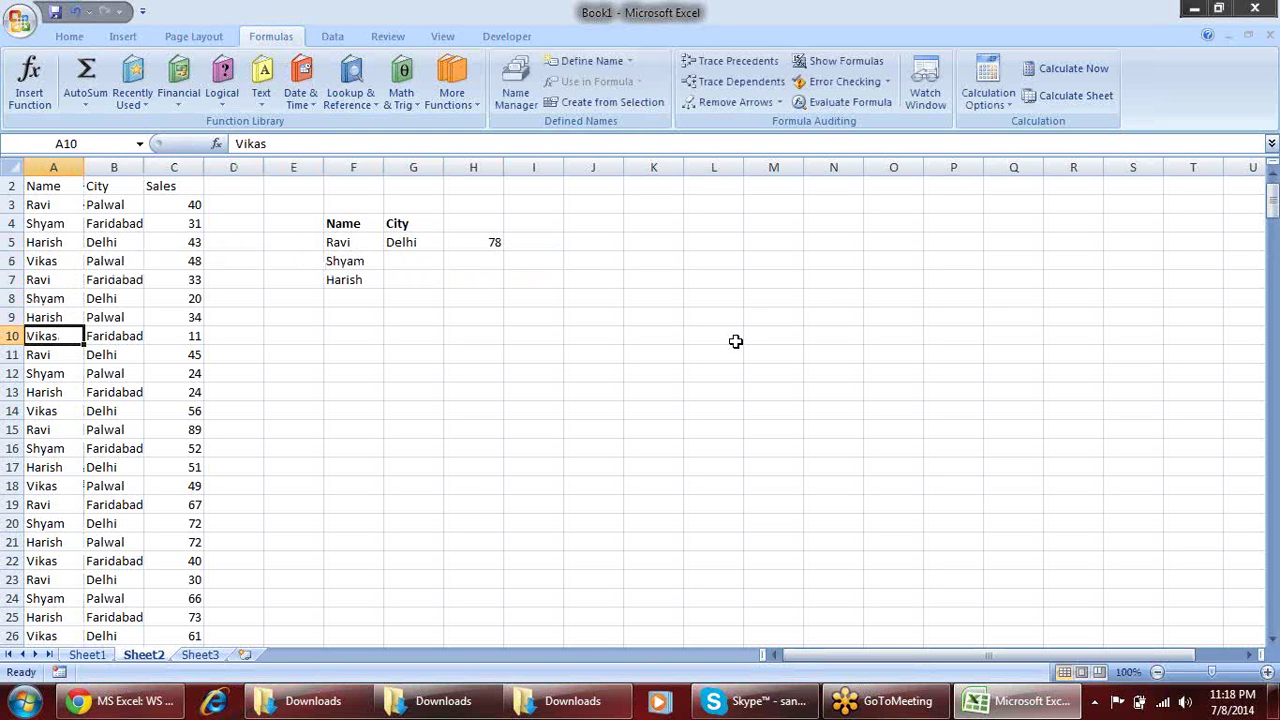
type("Rame")
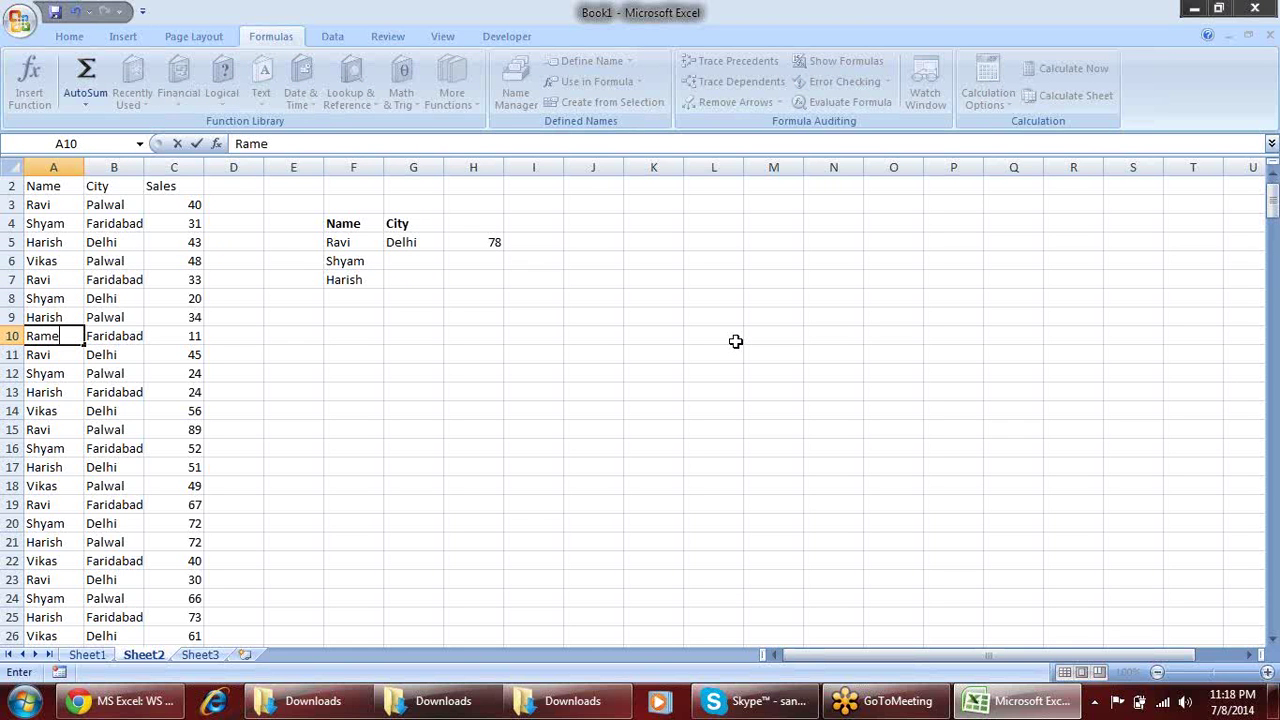
type("sh")
key("Return")
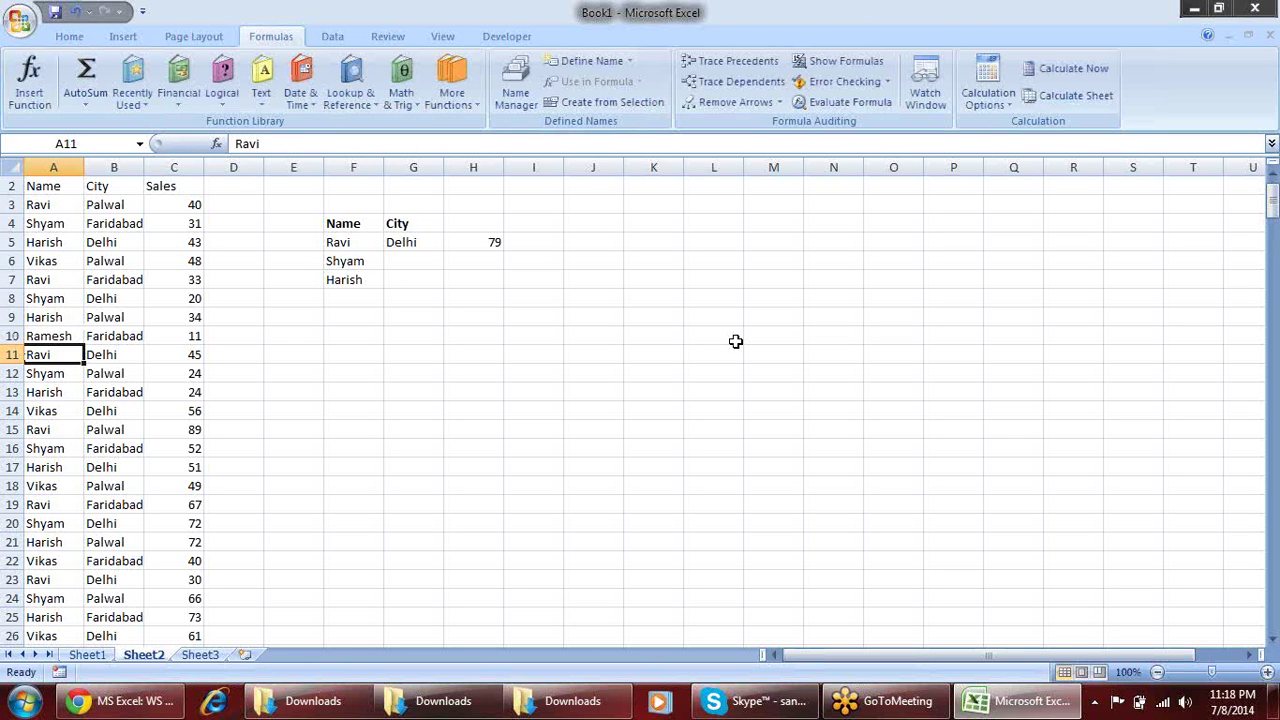
left_click(489, 247)
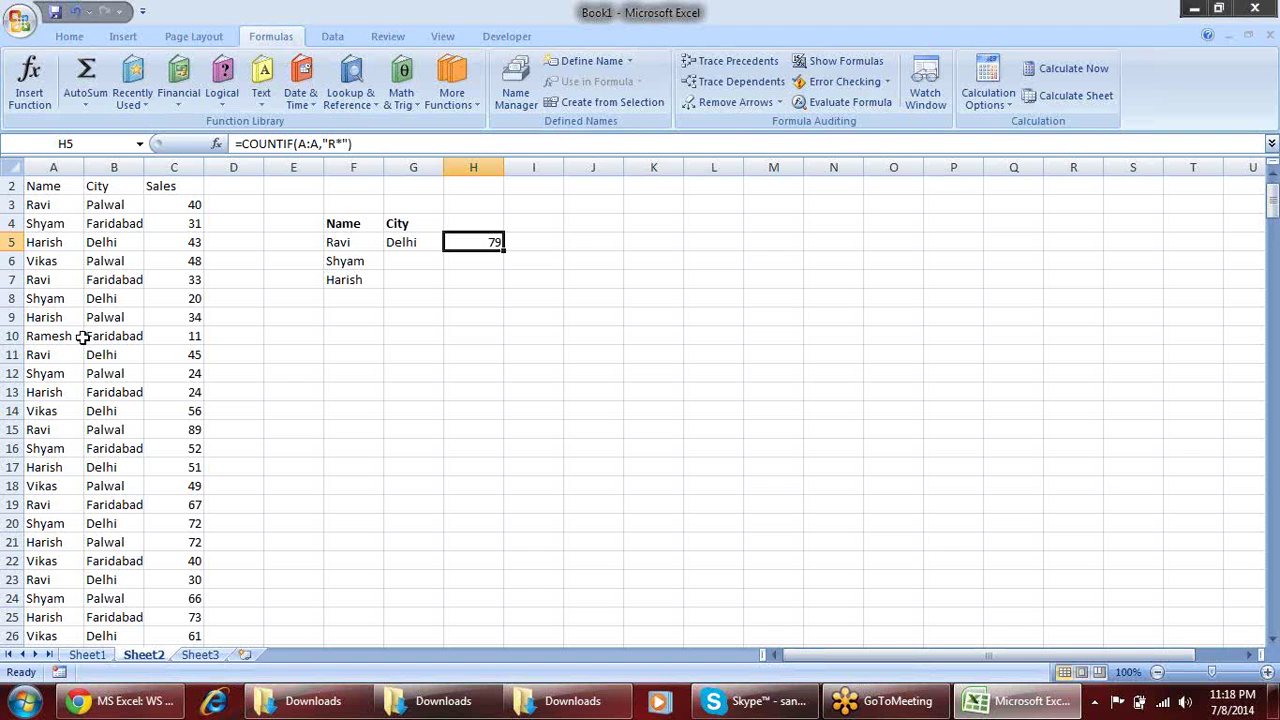
Change H5's criterion from "R*" to "*h" to count names ending in h (79)
key("F2")
left_click(546, 242)
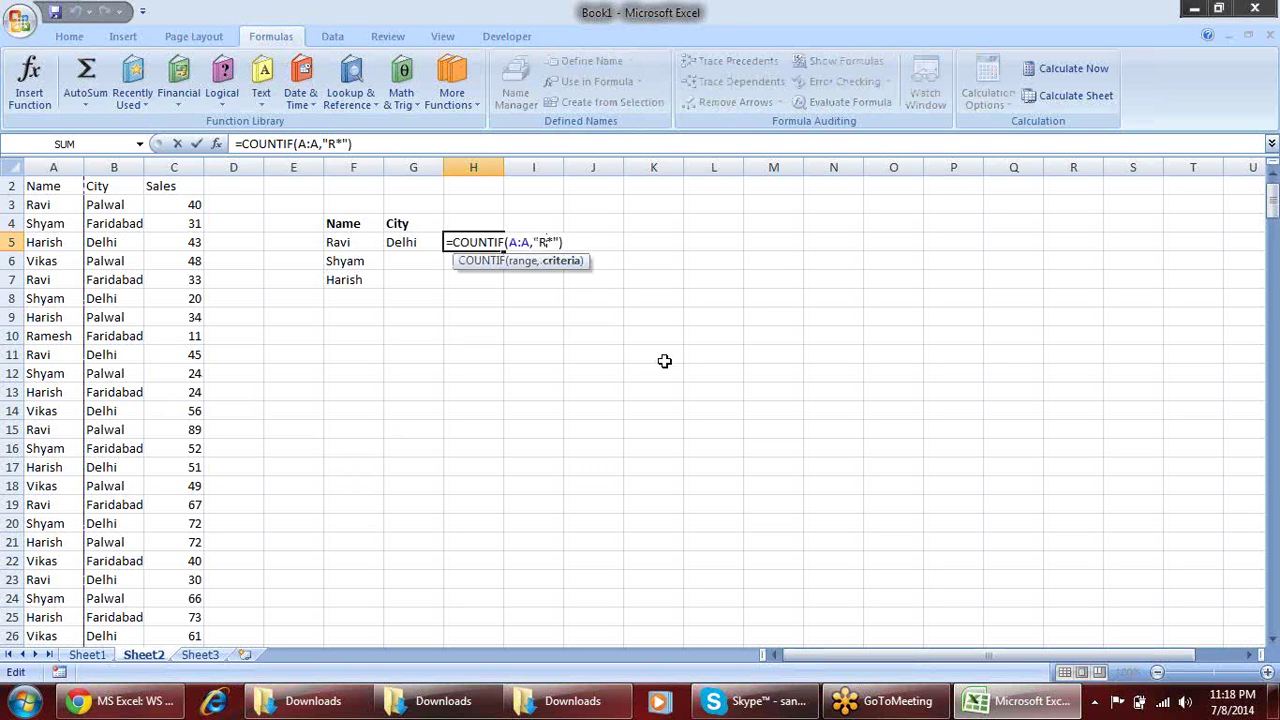
key("BackSpace")
key("BackSpace")
type("*h")
key("Return")
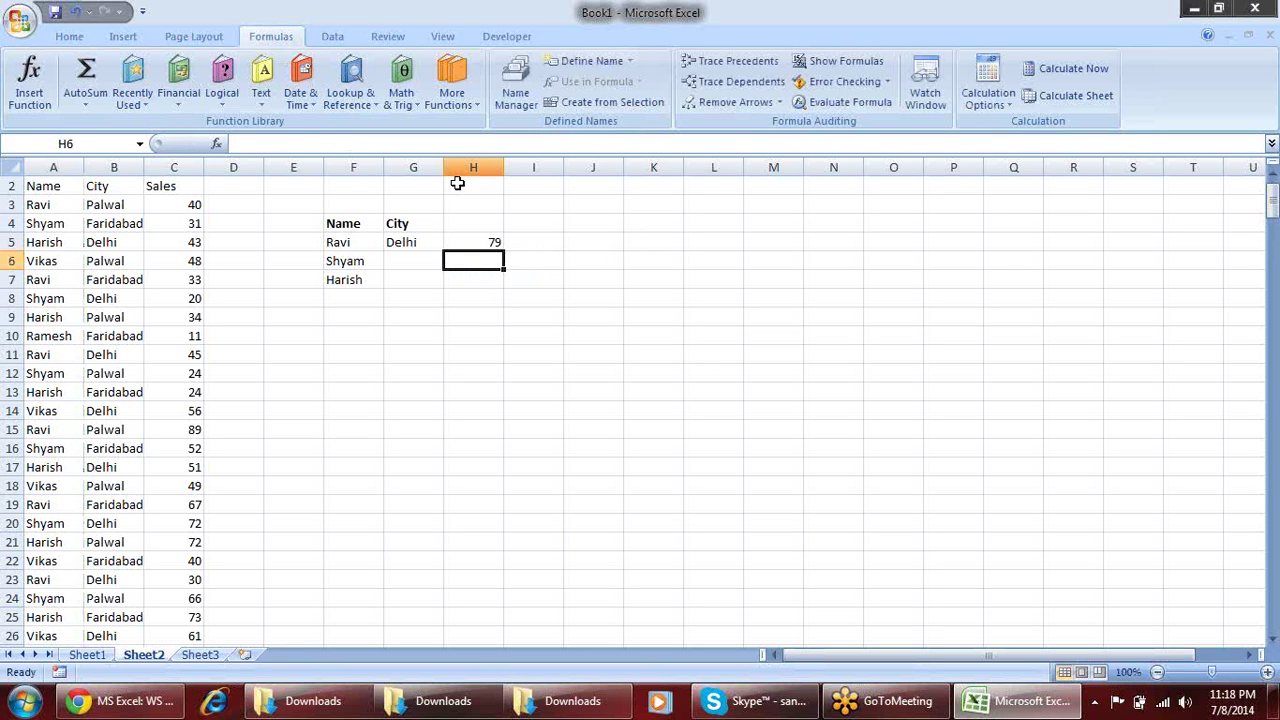
left_click(496, 242)
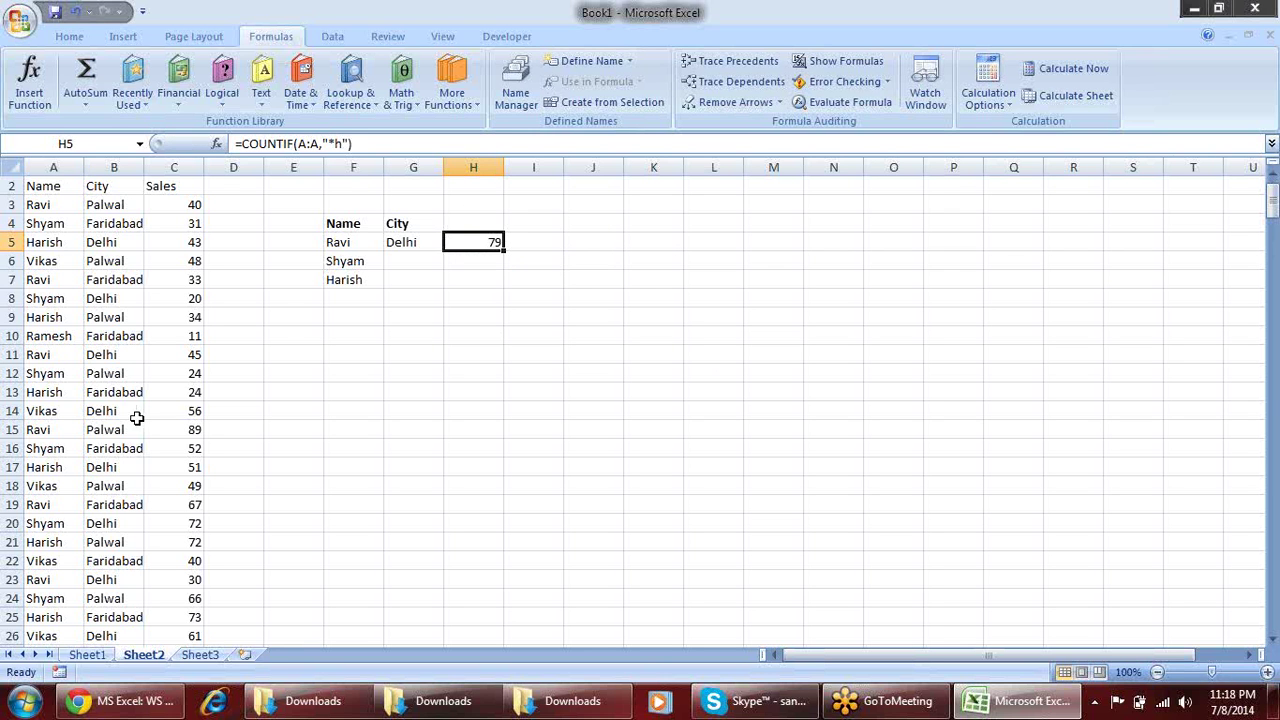
left_click(66, 336)
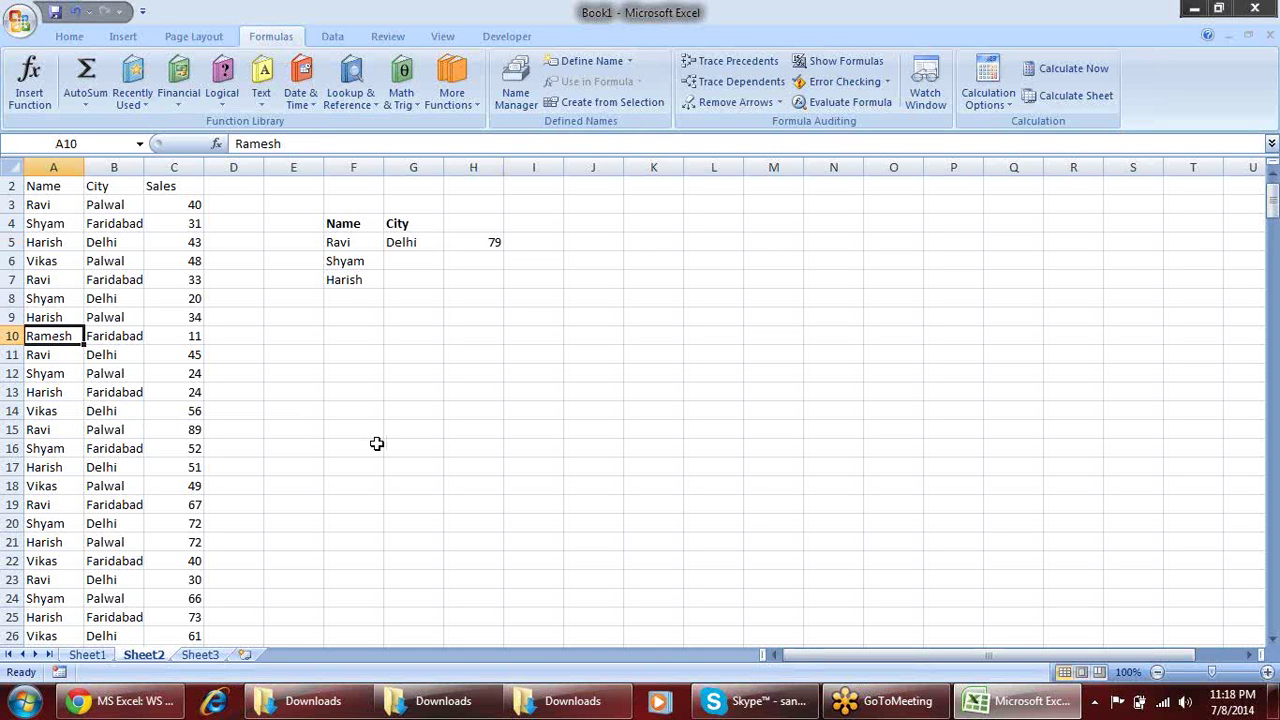
Replace A10 with sandeep and change H5's COUNTIF criteria to "*h*", returning 156
type("sandeep")
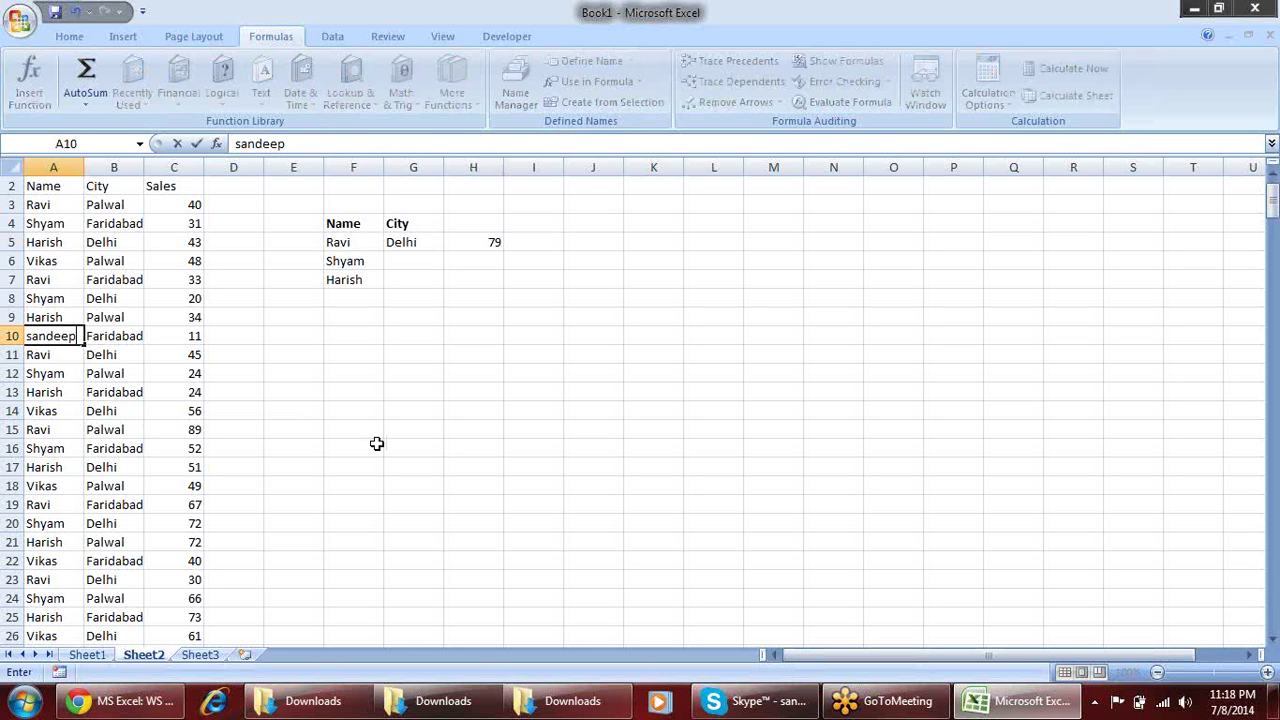
key("Return")
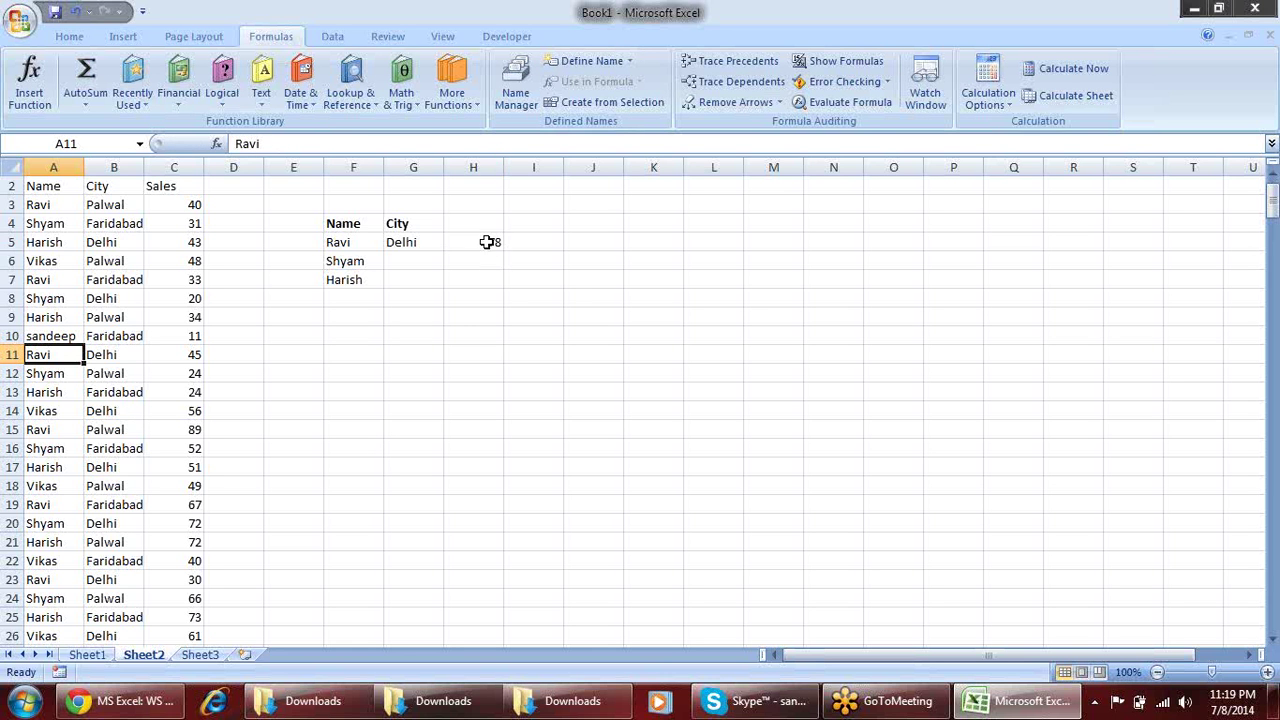
left_click(485, 242)
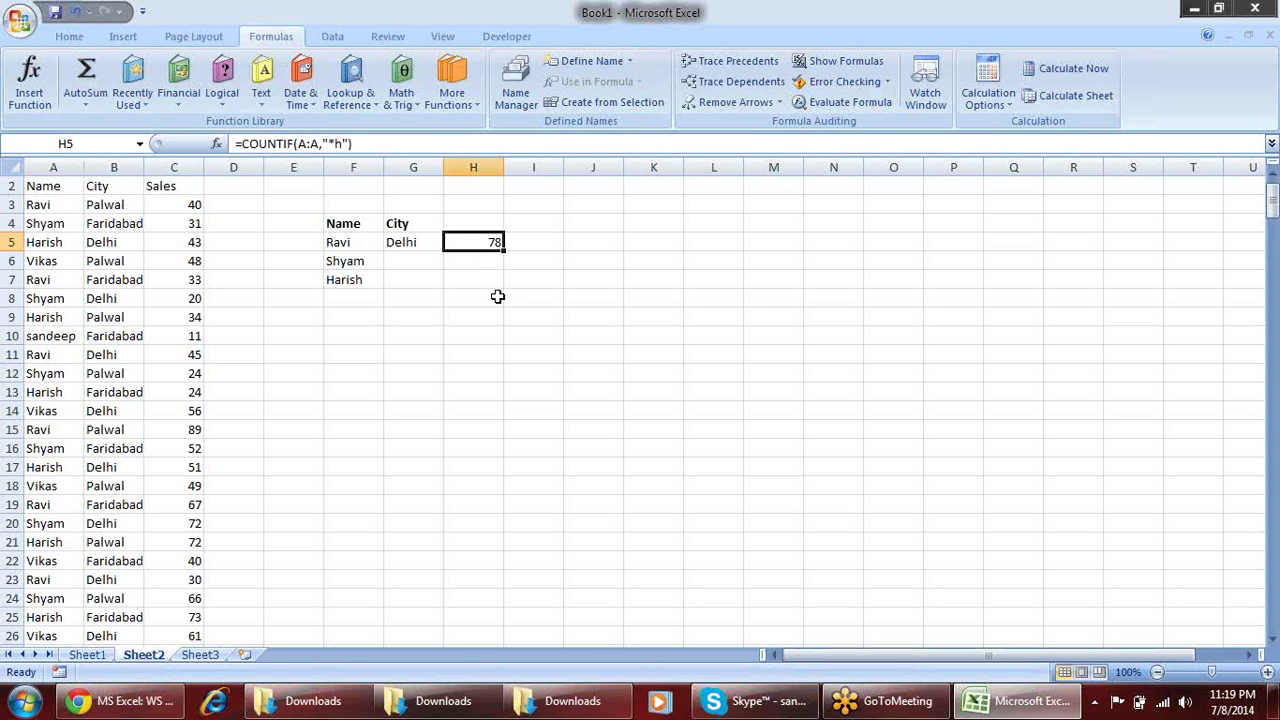
key("F2")
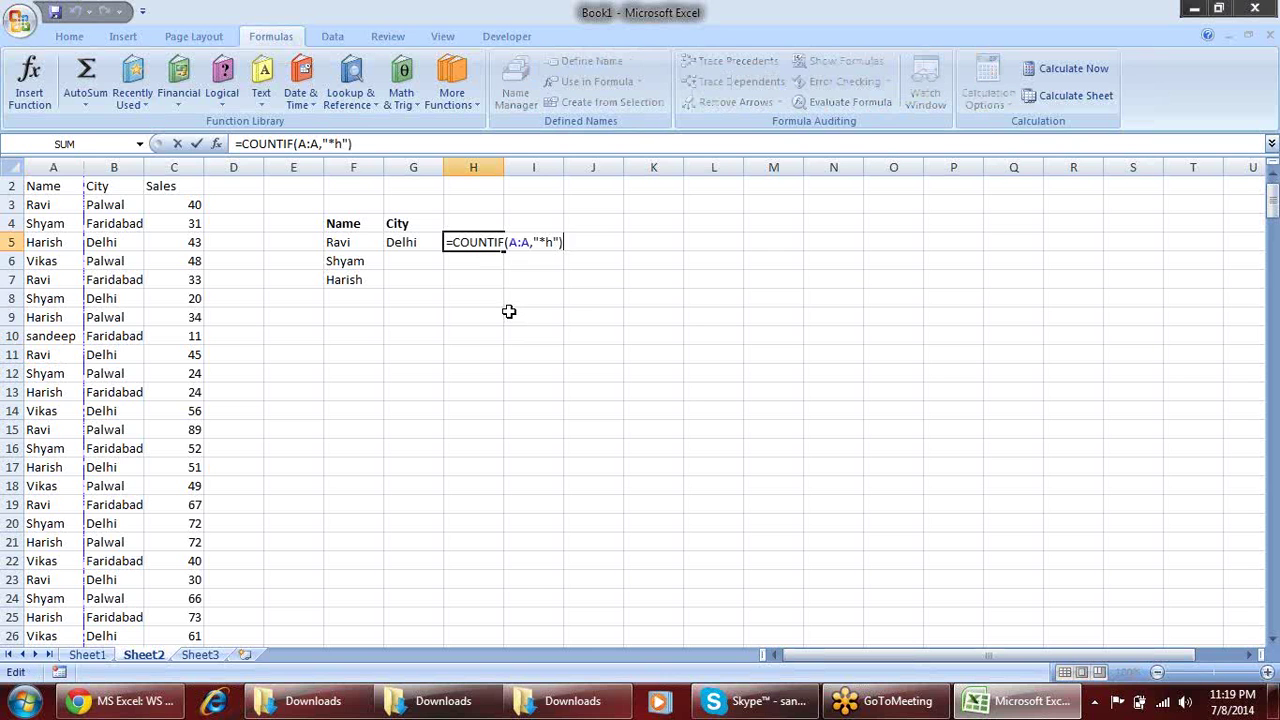
left_click(553, 242)
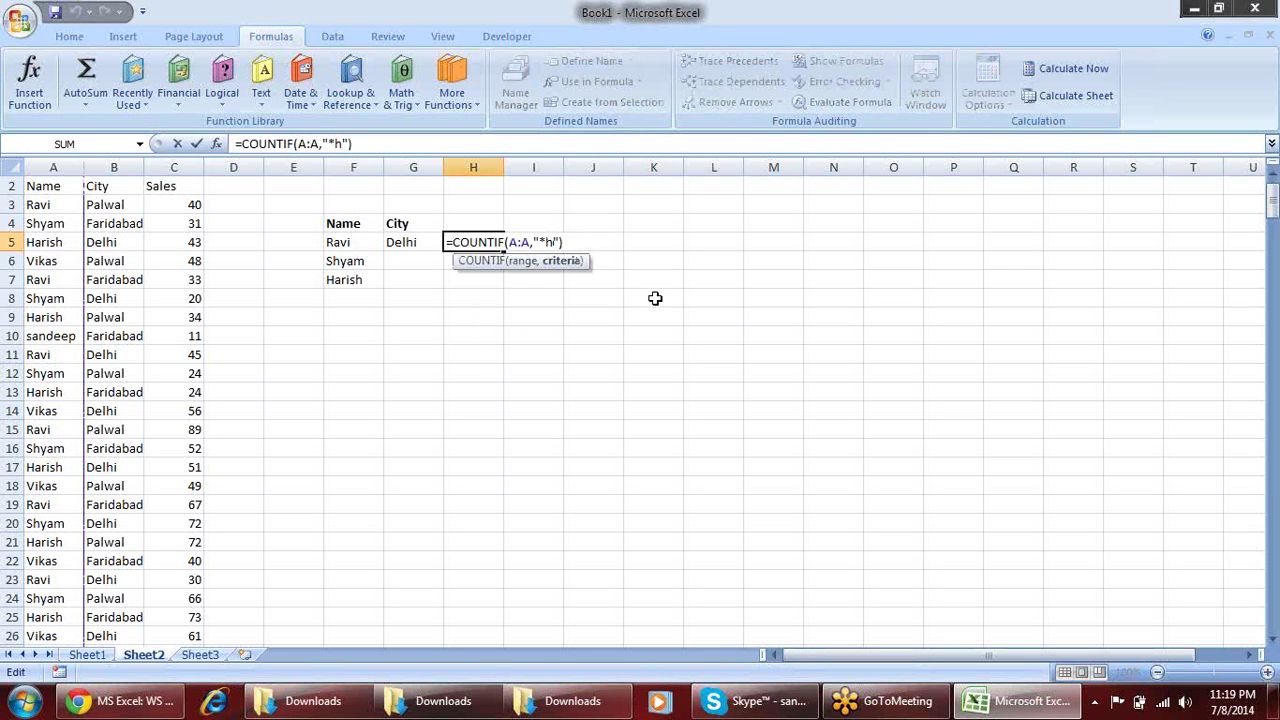
type("*")
key("Return")
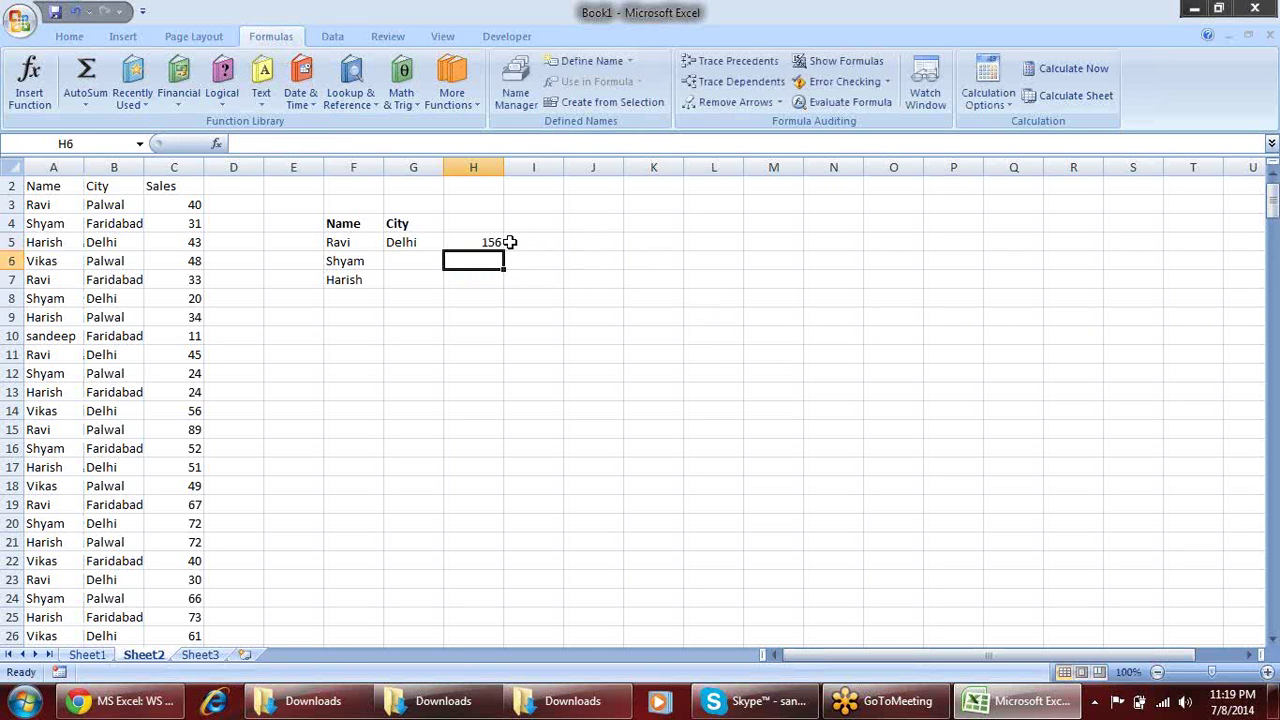
Try the H5 criteria "*hy*" to count names containing hy
left_click(68, 224)
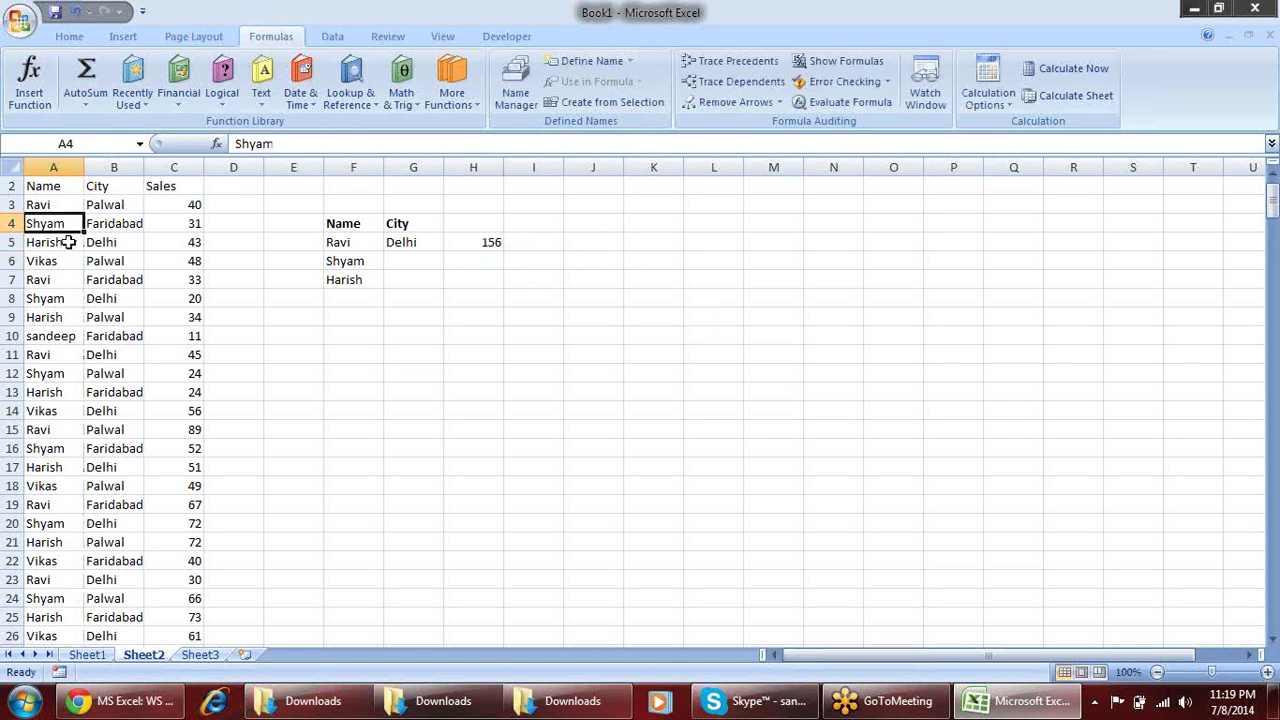
left_click(68, 242)
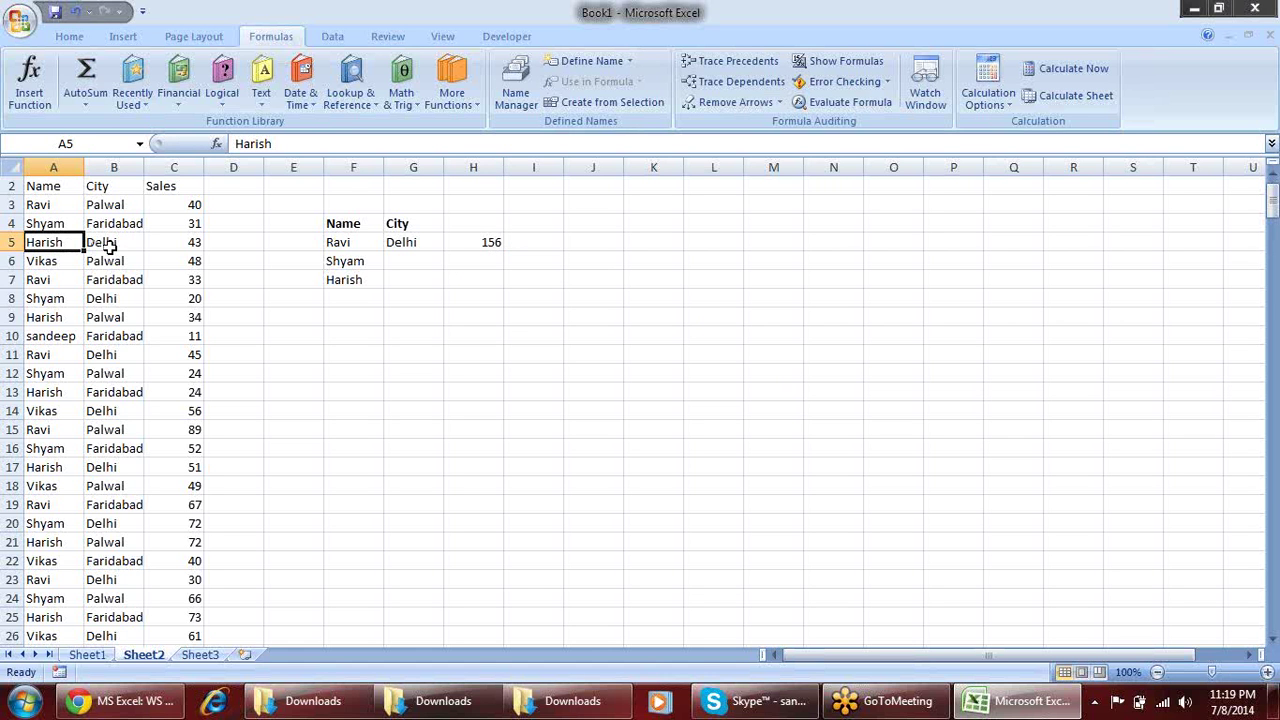
double_click(484, 244)
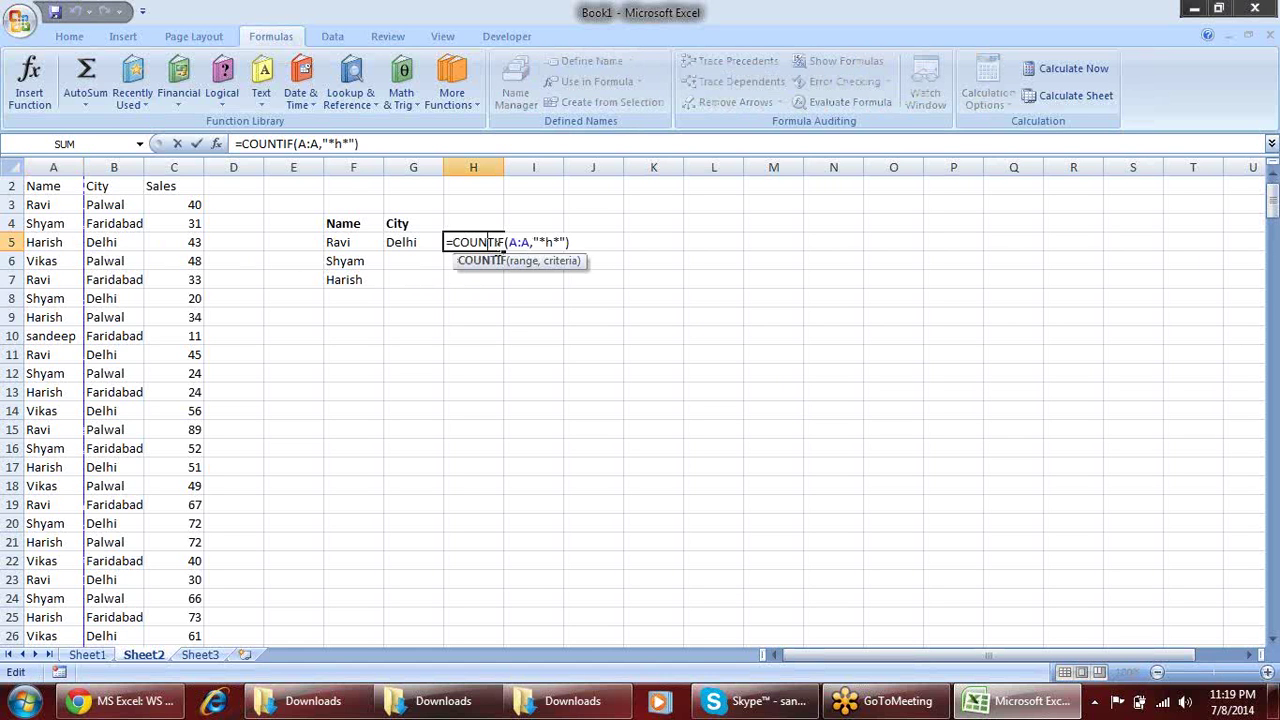
left_click(551, 243)
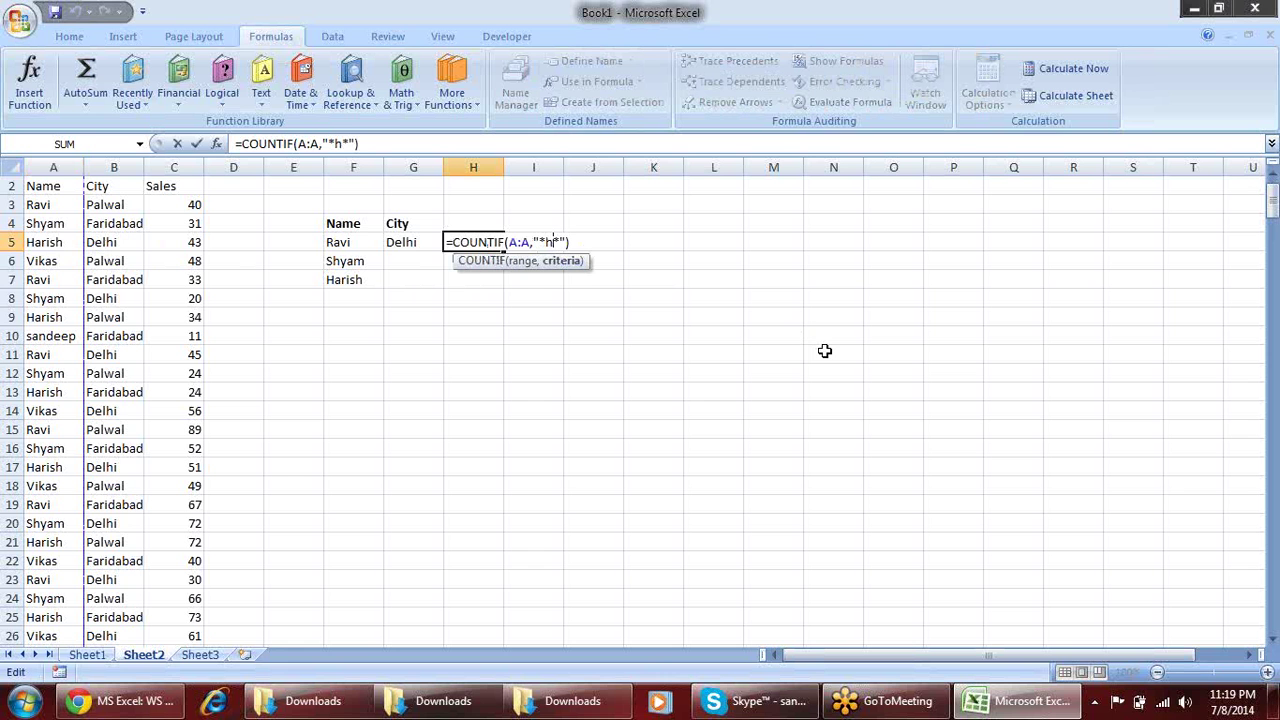
type("v")
key("Return")
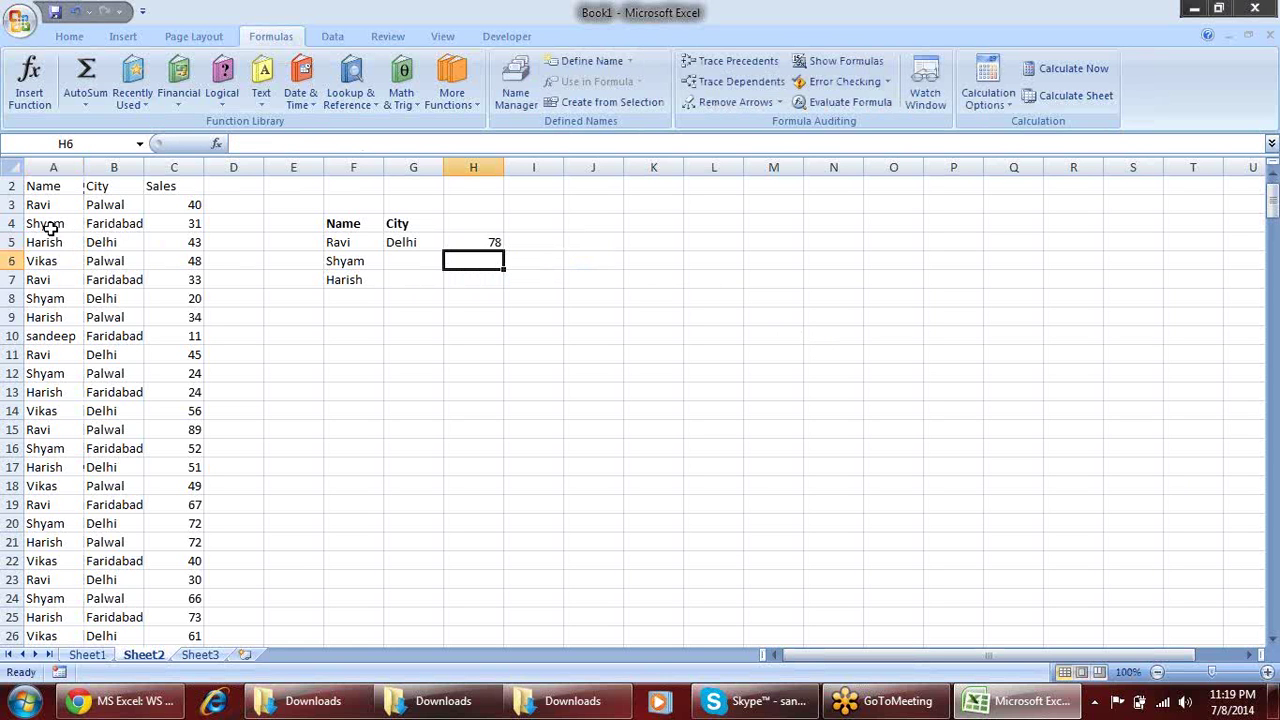
Rewrite H5's criteria as "*h*a*", counting names with h followed later by a (156)
left_click(45, 226)
left_click(490, 241)
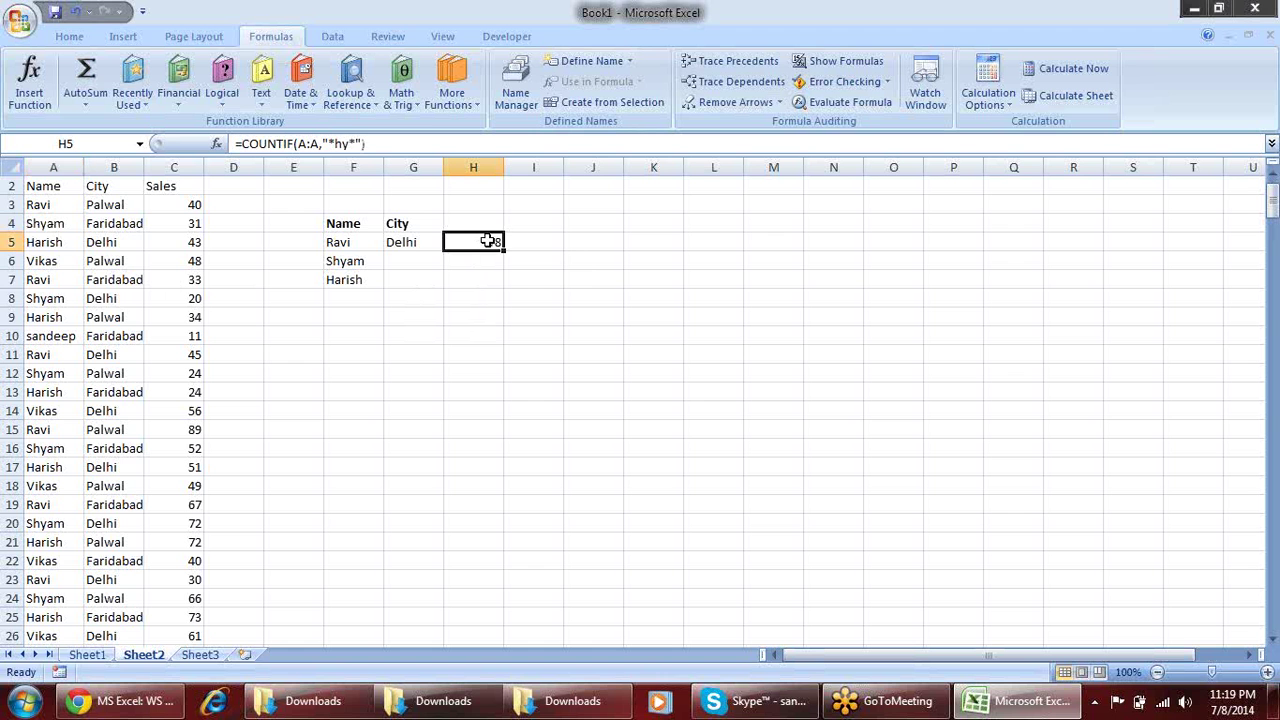
double_click(492, 241)
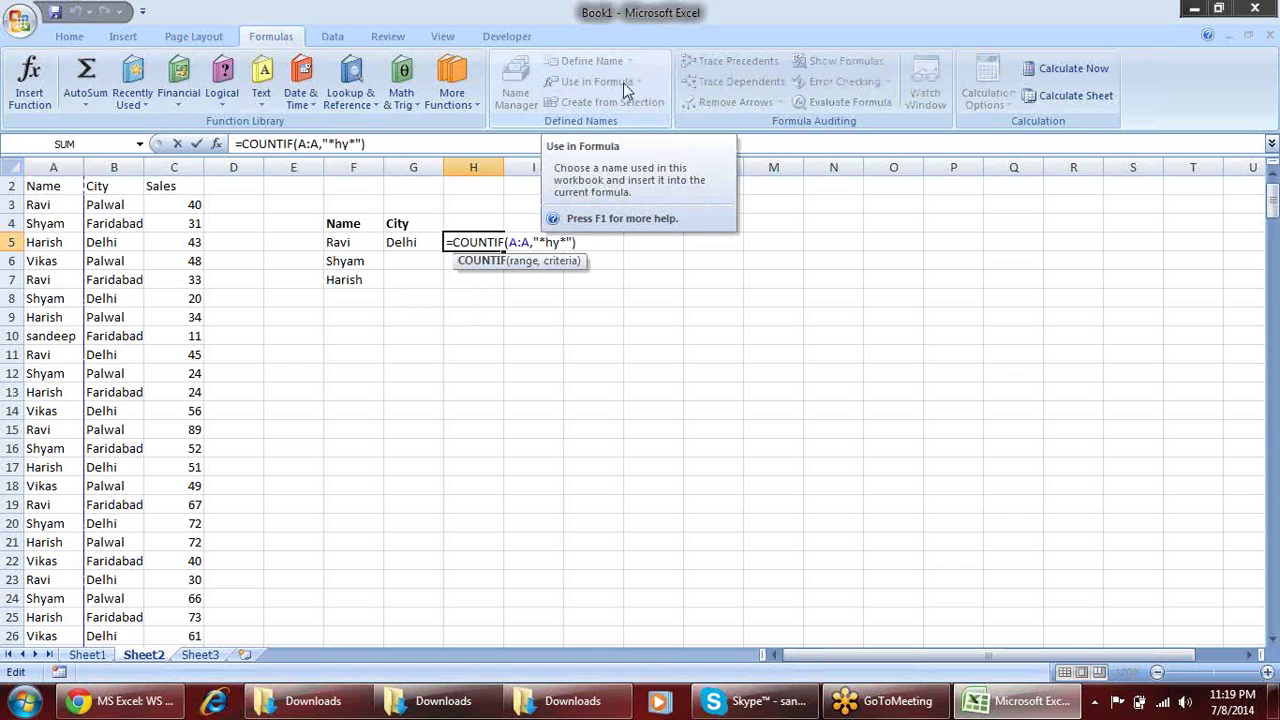
left_click(558, 240)
key("BackSpace")
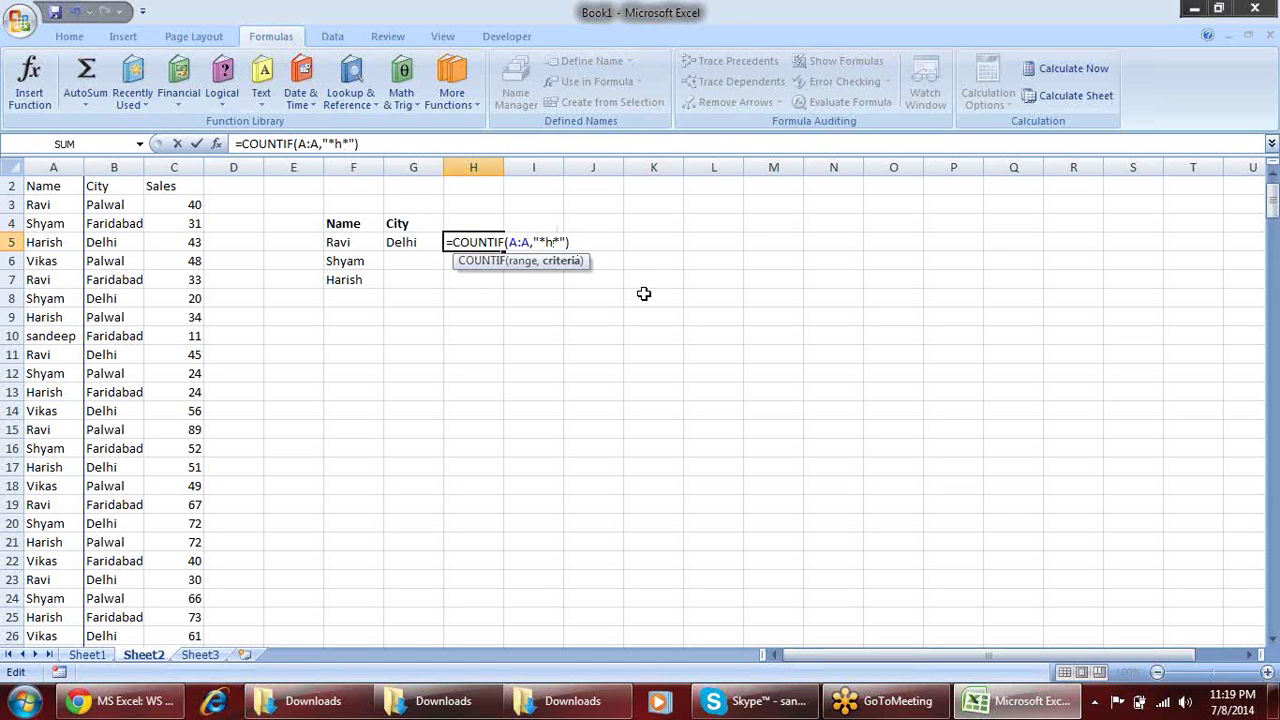
key("BackSpace")
key("Delete")
key("BackSpace")
type("*")
type("h*")
type("a")
type("*")
key("Return")
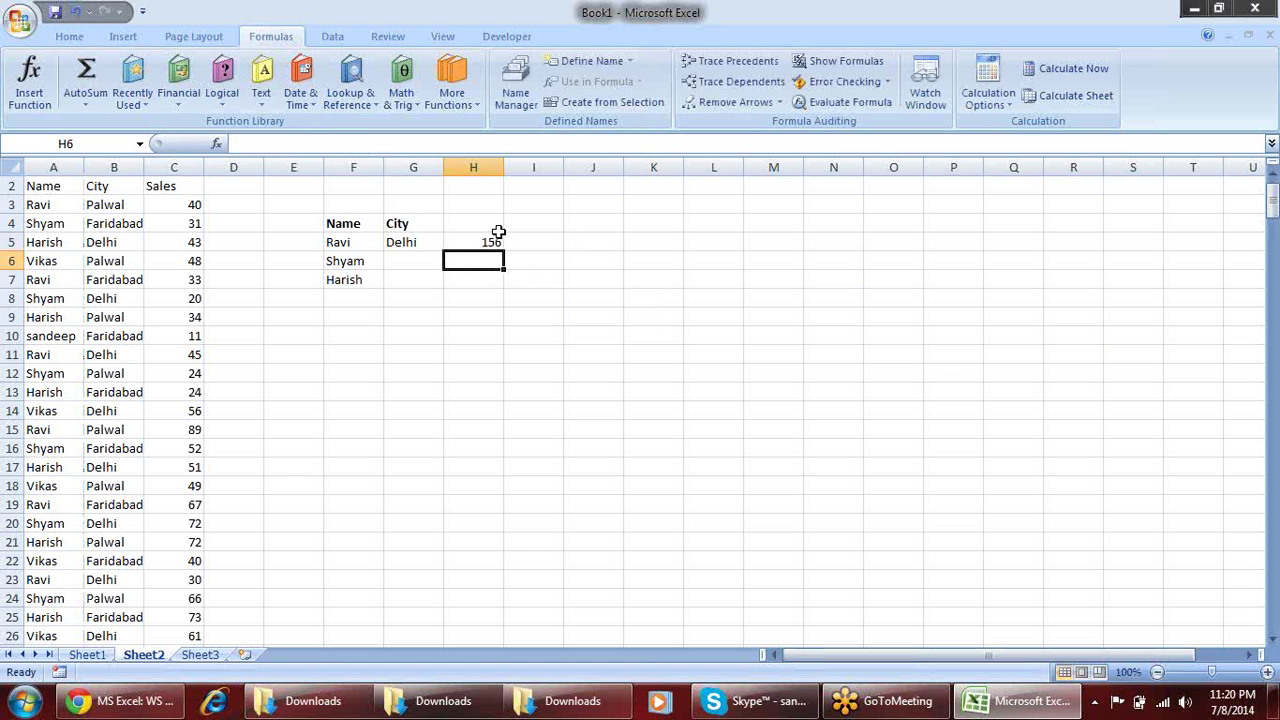
Replace the middle asterisk so H5's criteria reads "*h?a*", returning 78
double_click(497, 242)
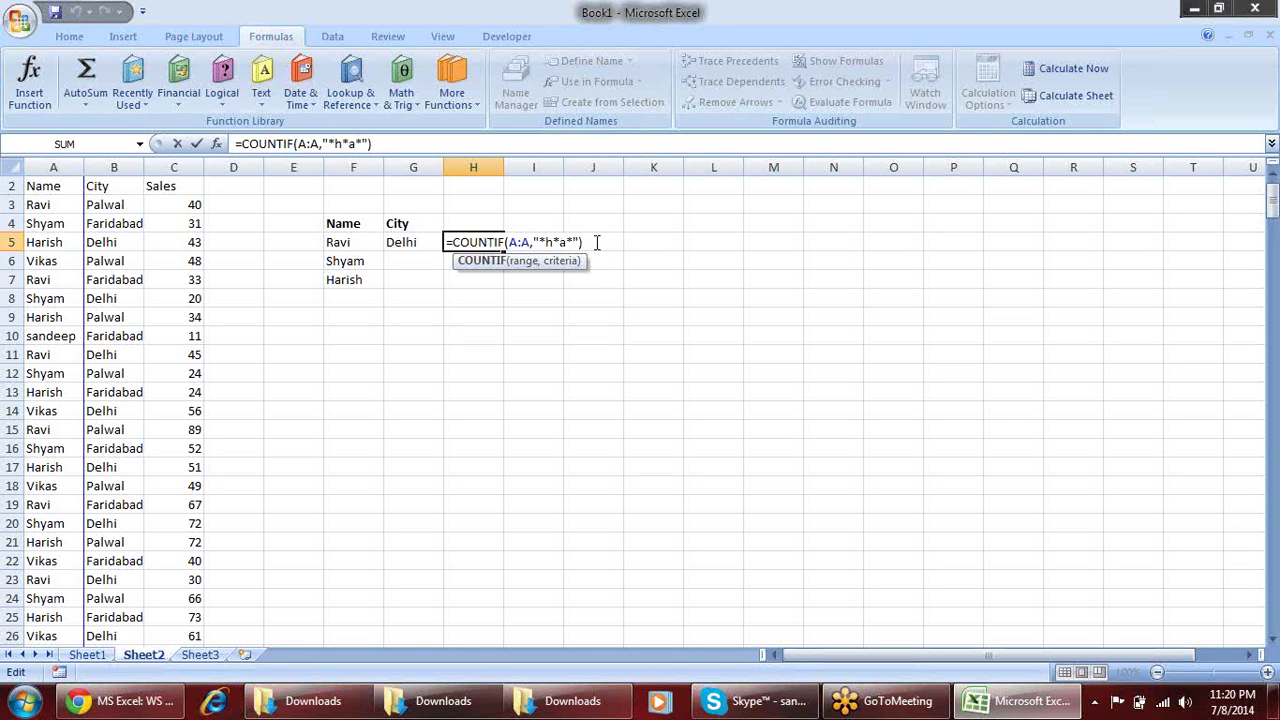
left_click(559, 243)
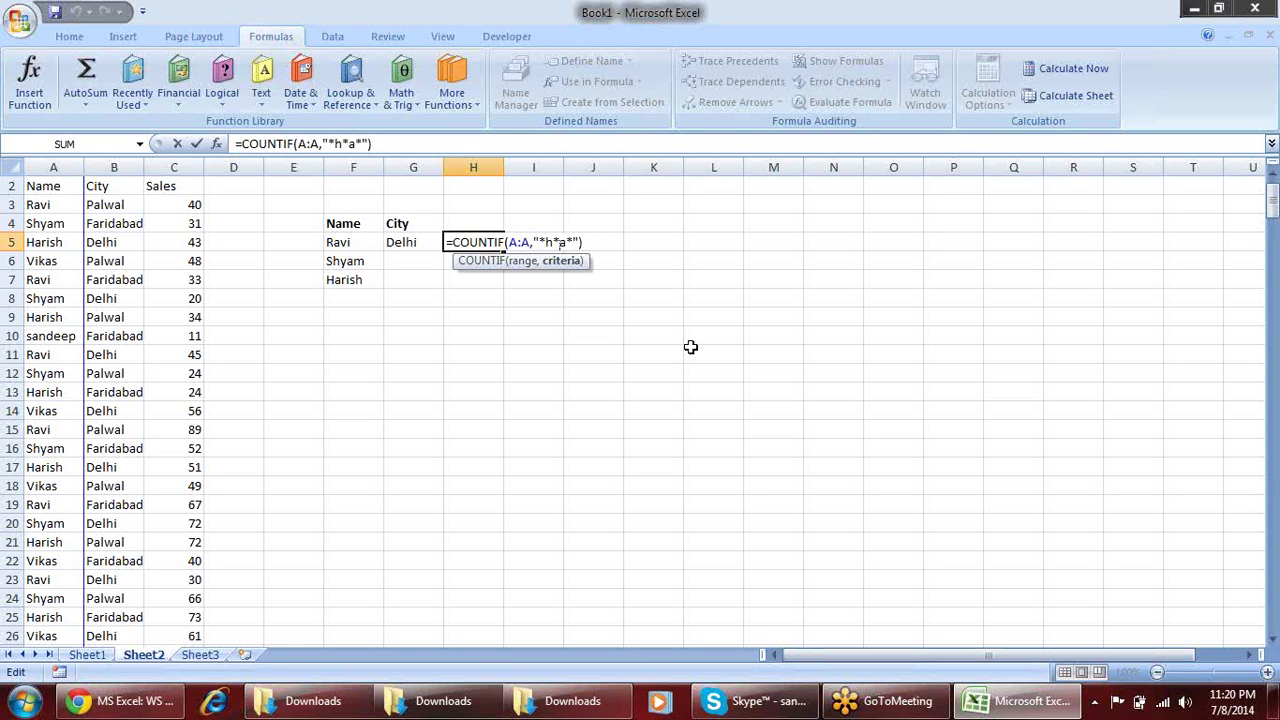
key("BackSpace")
type("?")
key("Return")
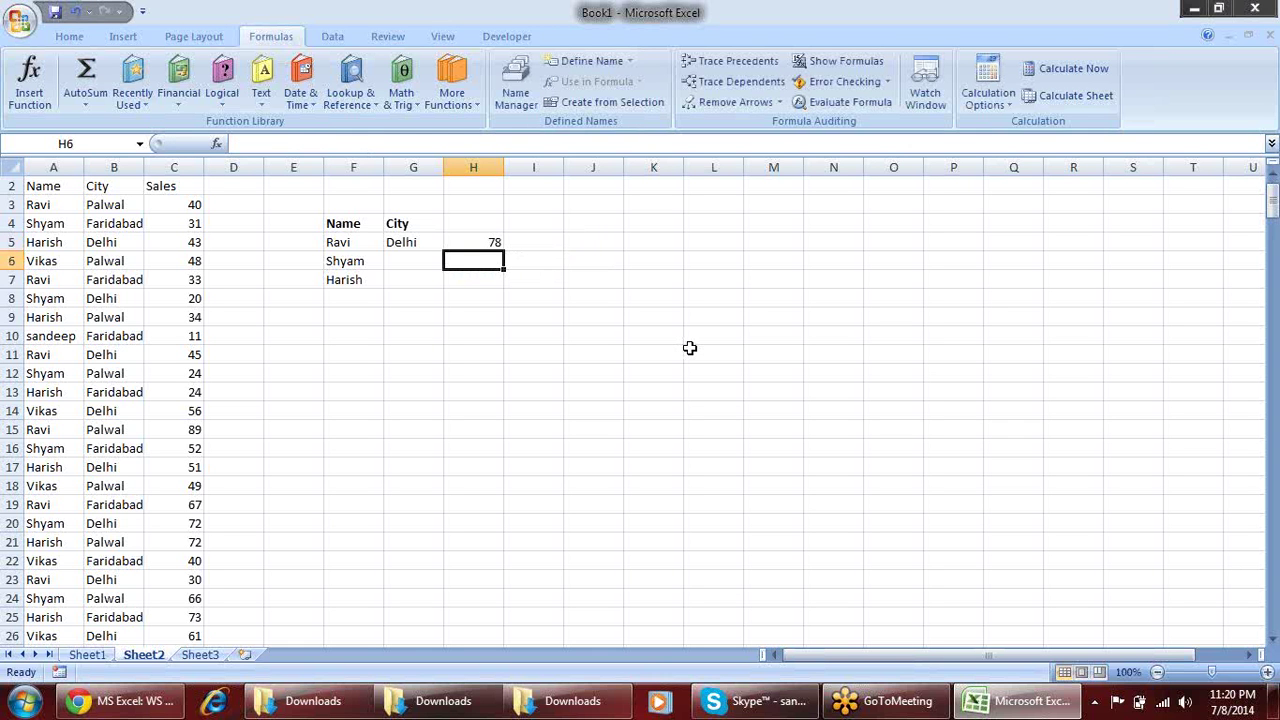
double_click(490, 242)
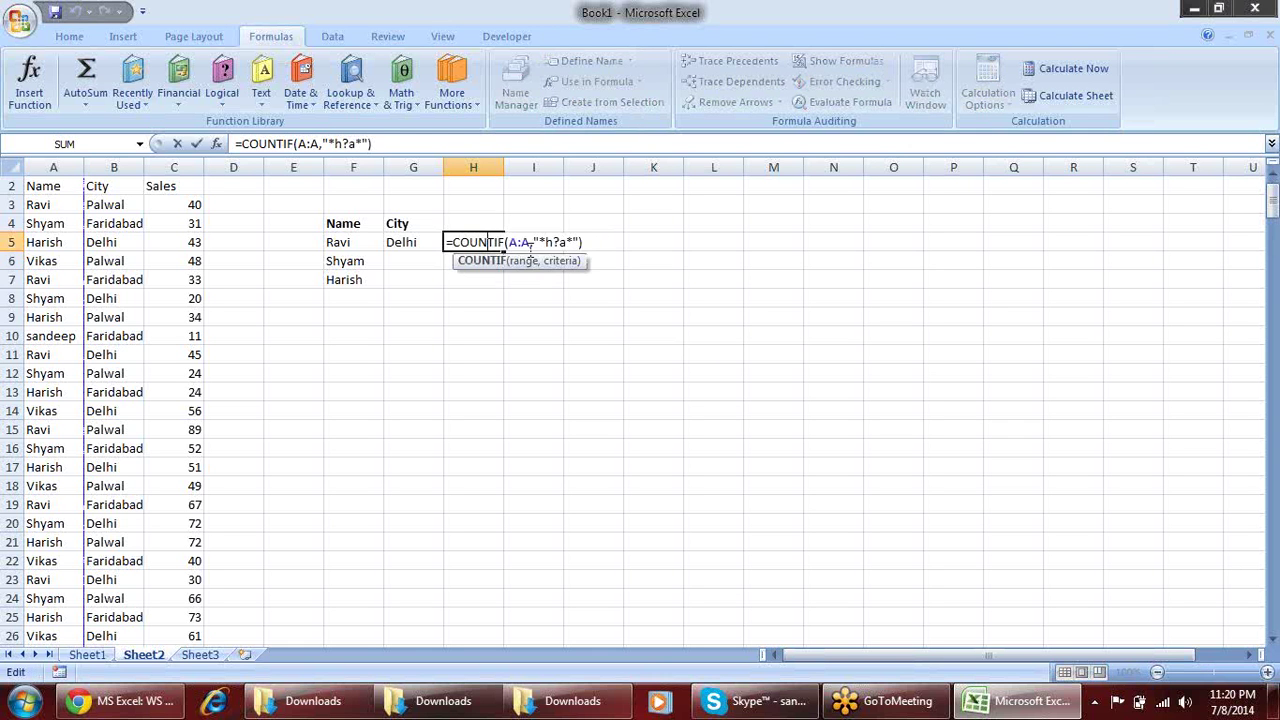
left_click(530, 248)
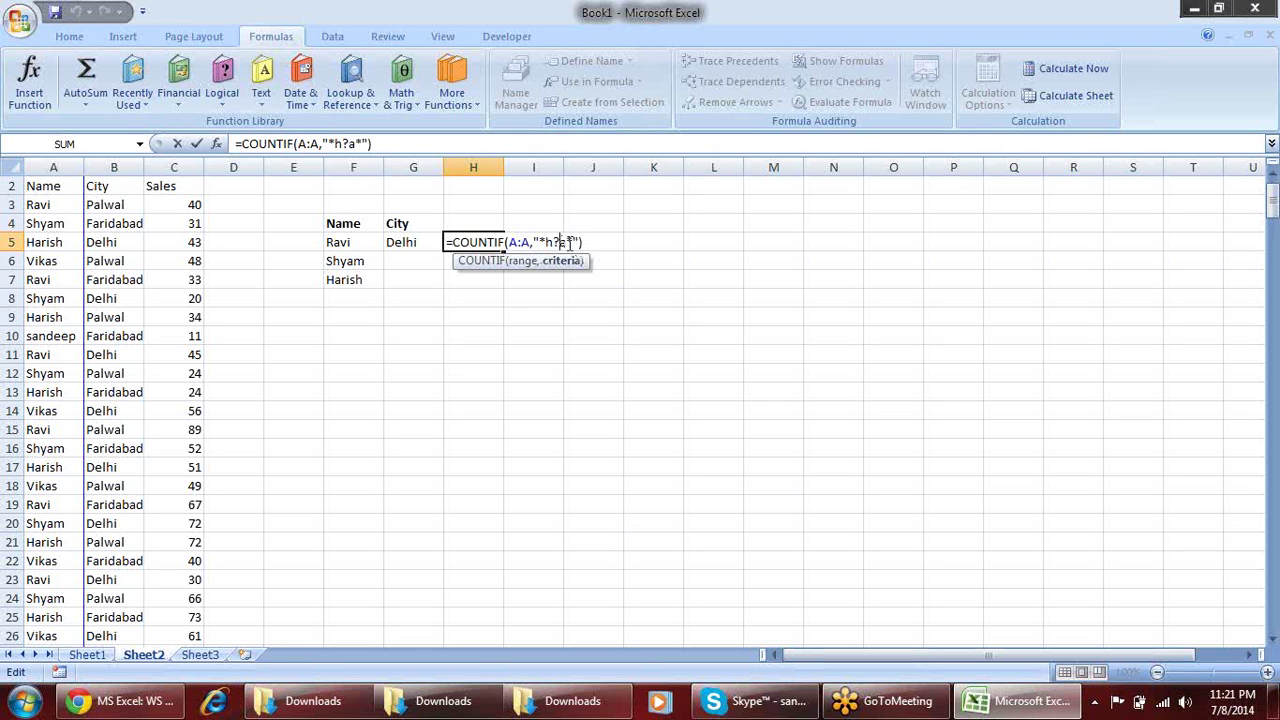
left_click_drag(574, 242, 566, 242)
key("Right")
key("Return")
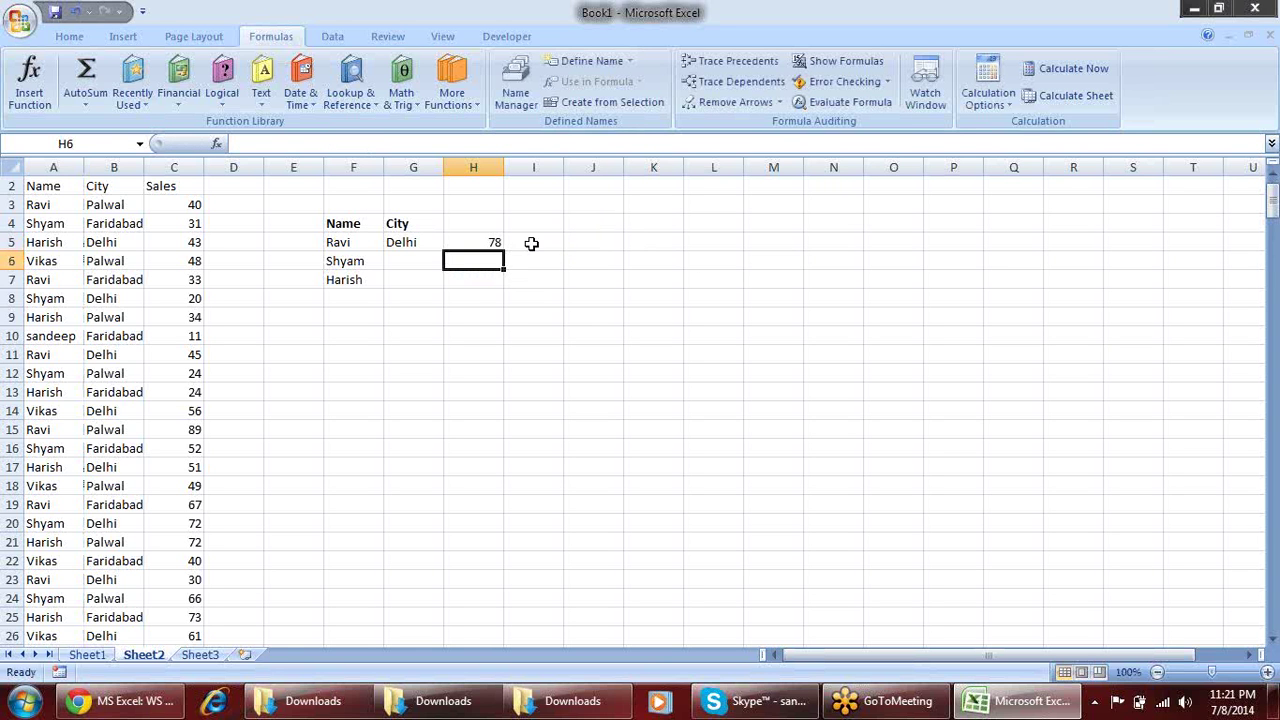
left_click(490, 242)
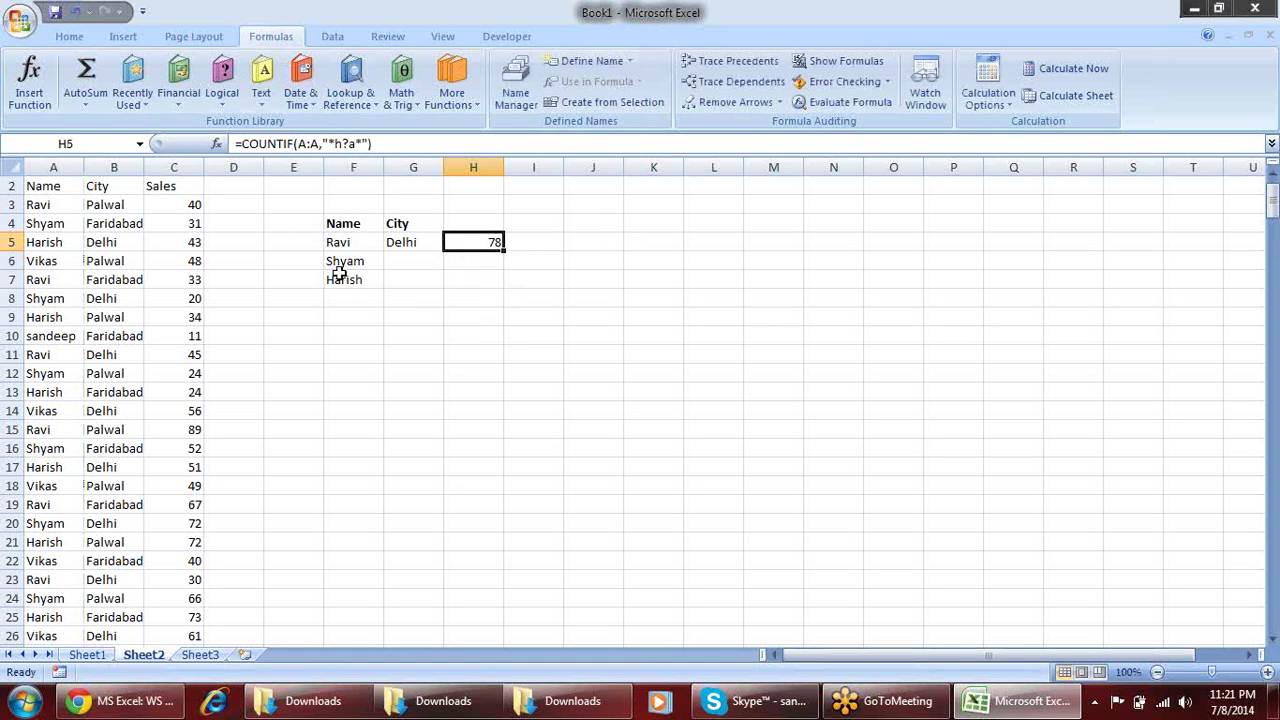
Add AutoFilter to the Name, City and Sales headers and filter Name to names beginning with r
mouse_move(30, 184)
left_mouse_down()
mouse_move(185, 196)
mouse_move(71, 208)
left_mouse_up()
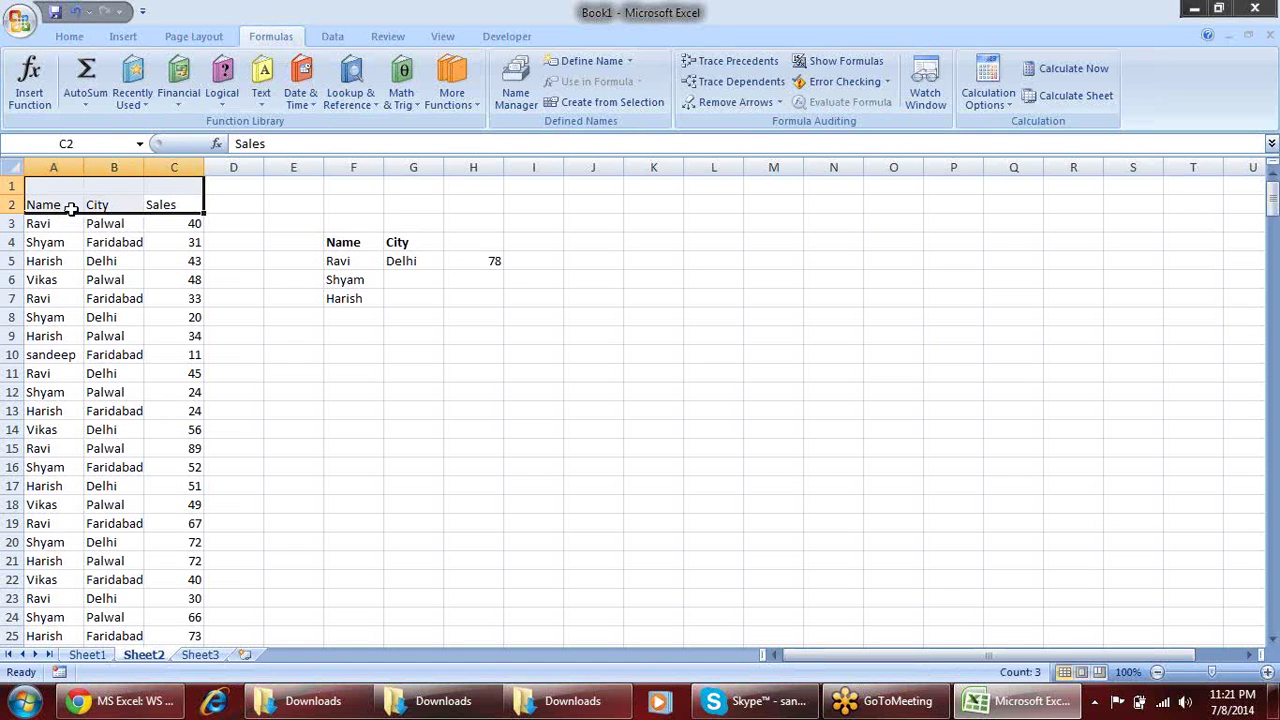
left_click(61, 205)
key("ctrl+shift+l")
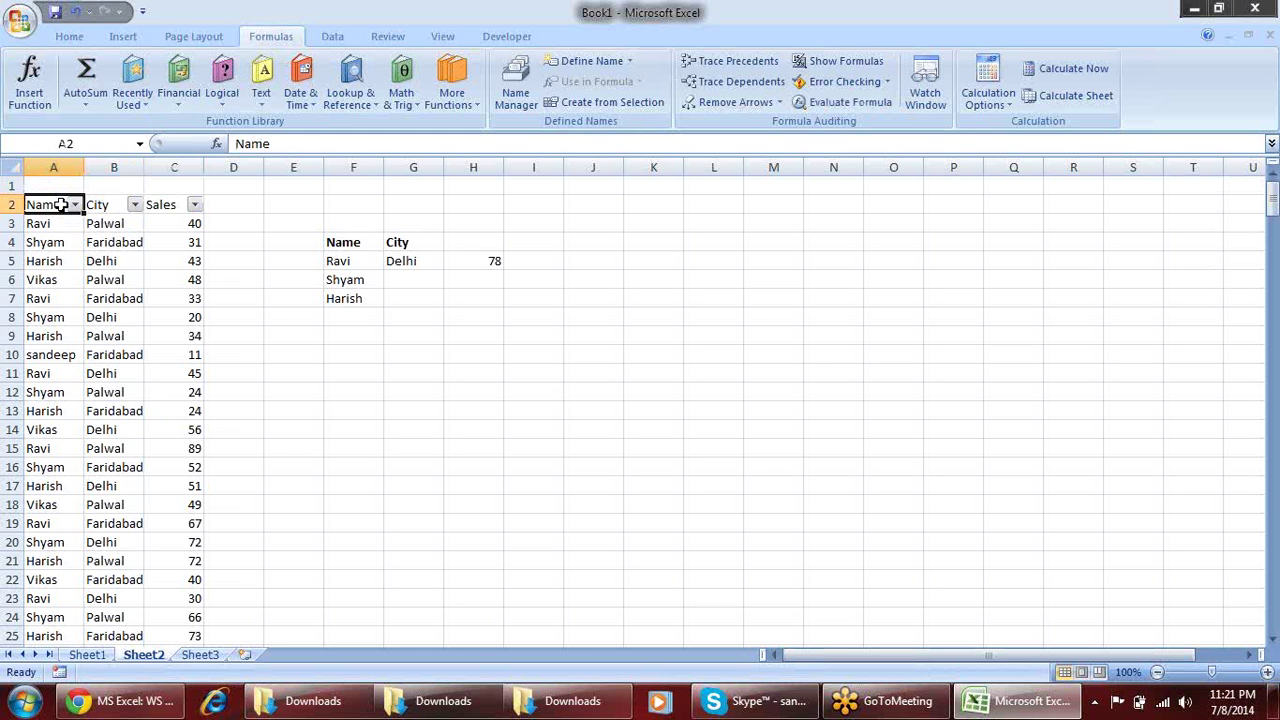
left_click(74, 204)
mouse_move(110, 328)
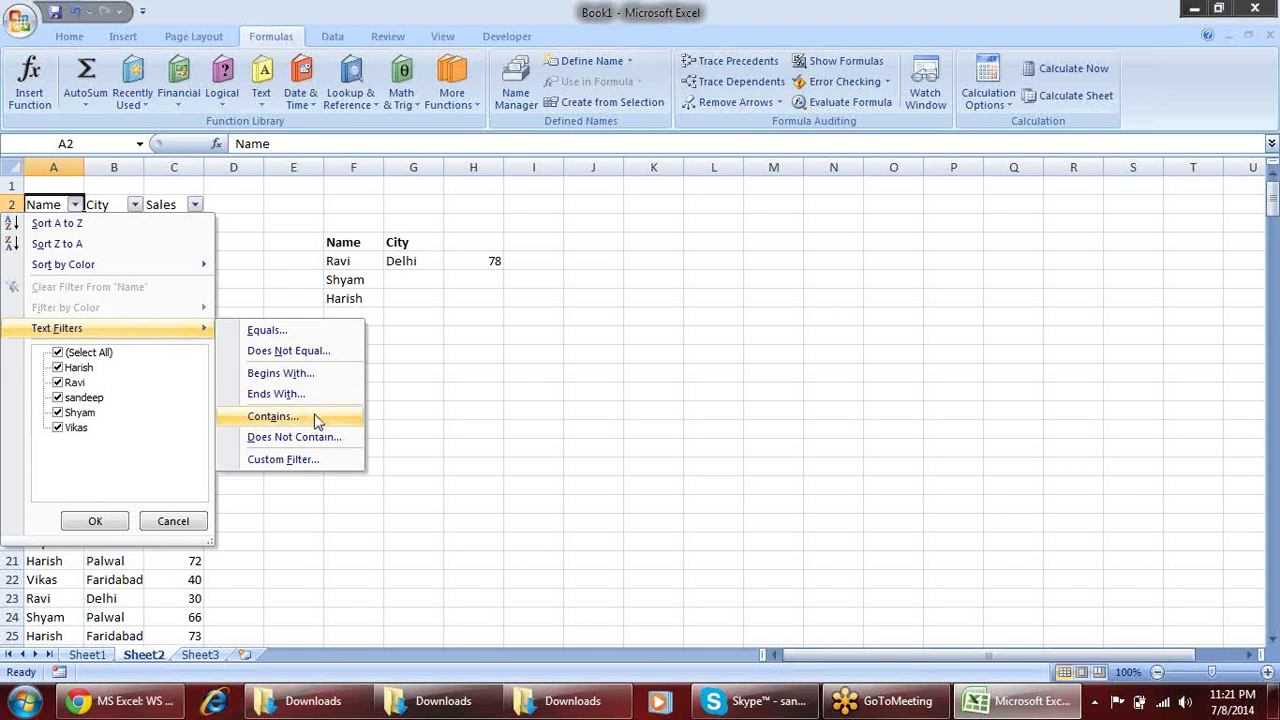
left_click(328, 373)
type("r")
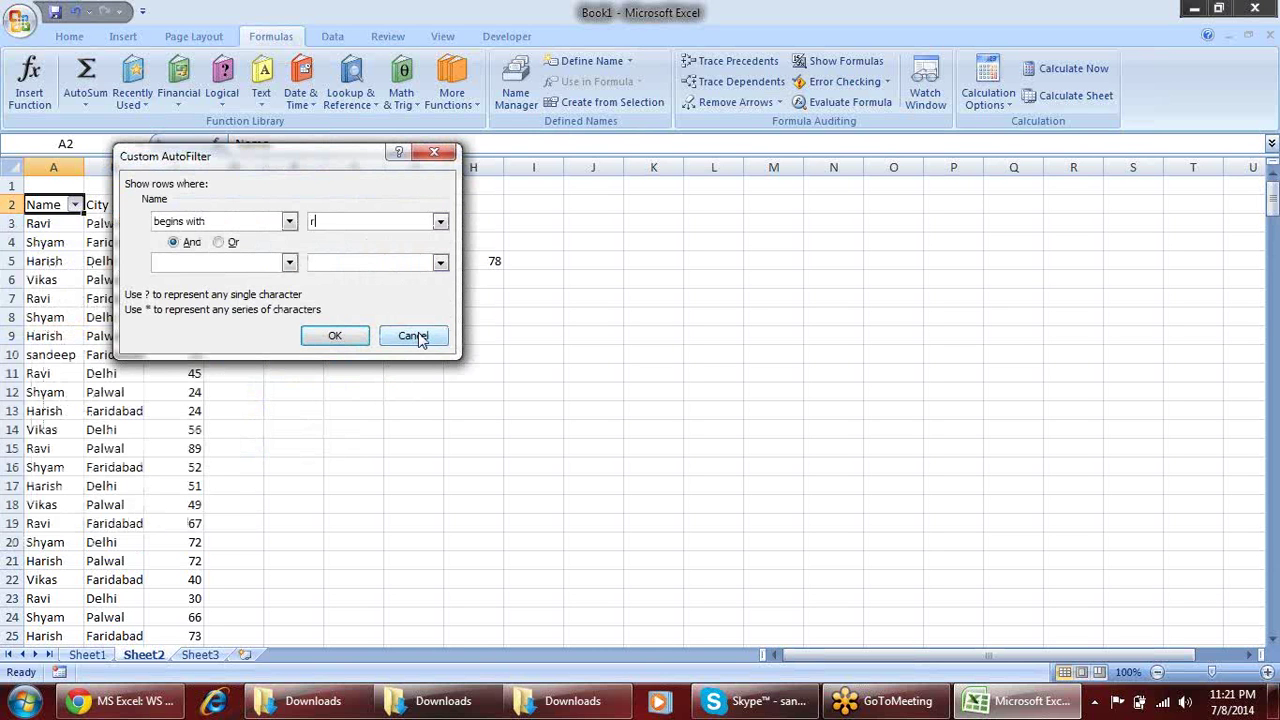
key("Return")
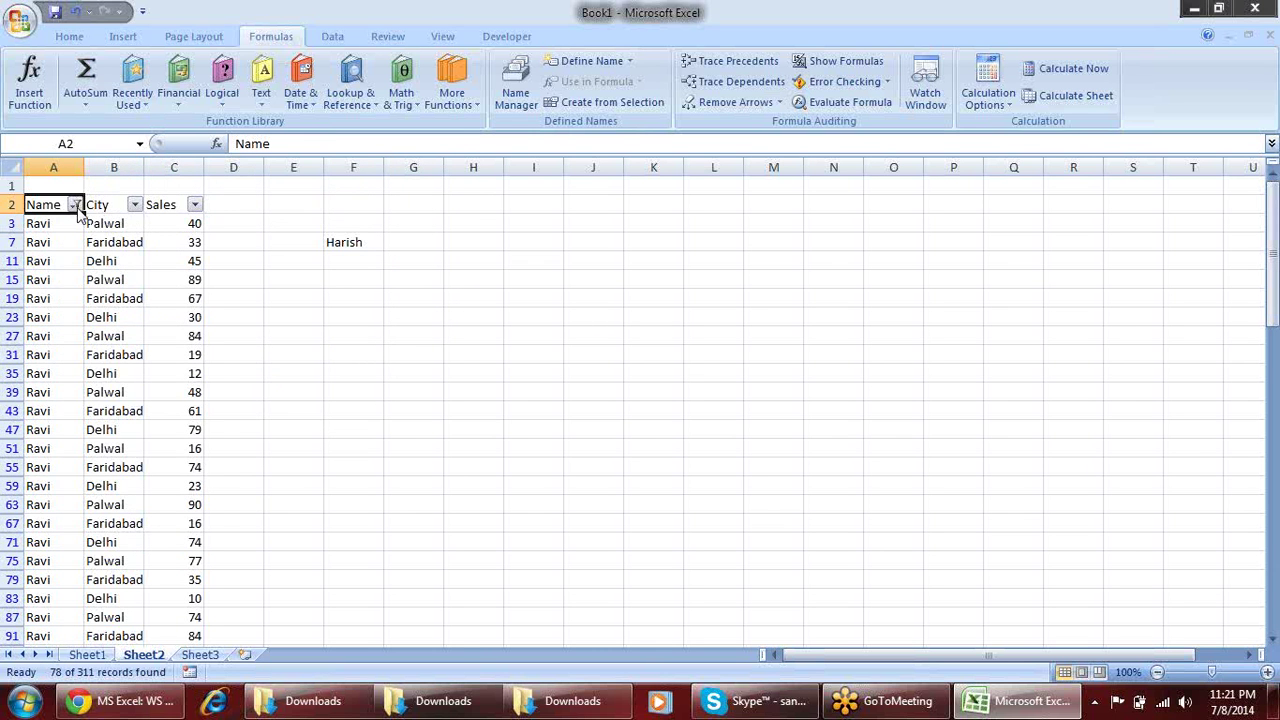
Clear the Name filter with Select All so every row shows again
left_click(75, 205)
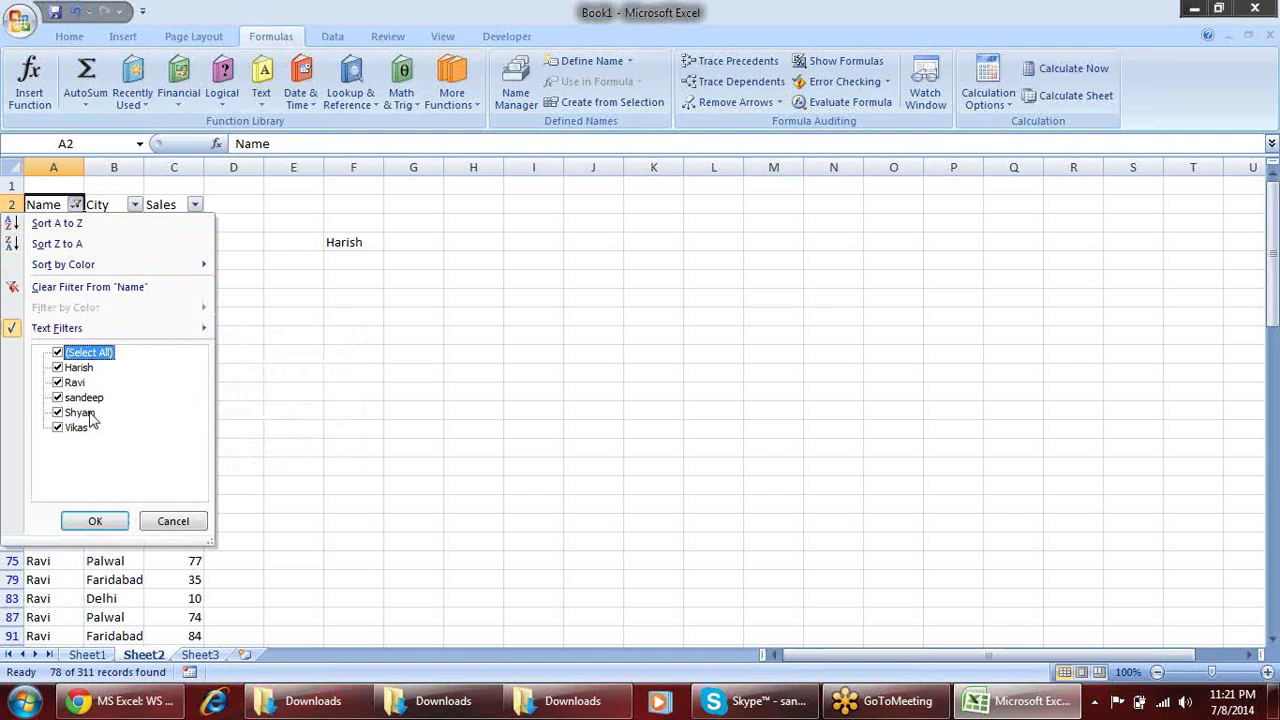
left_click(95, 521)
left_click(488, 297)
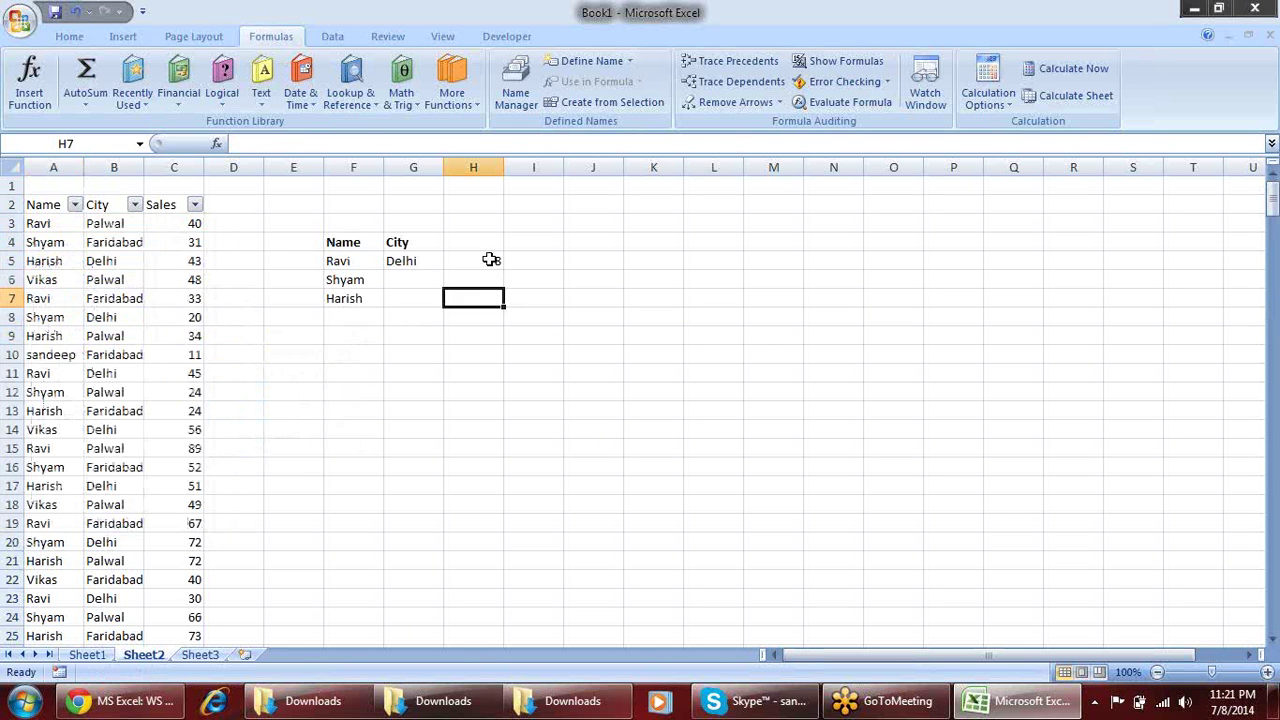
left_click(490, 260)
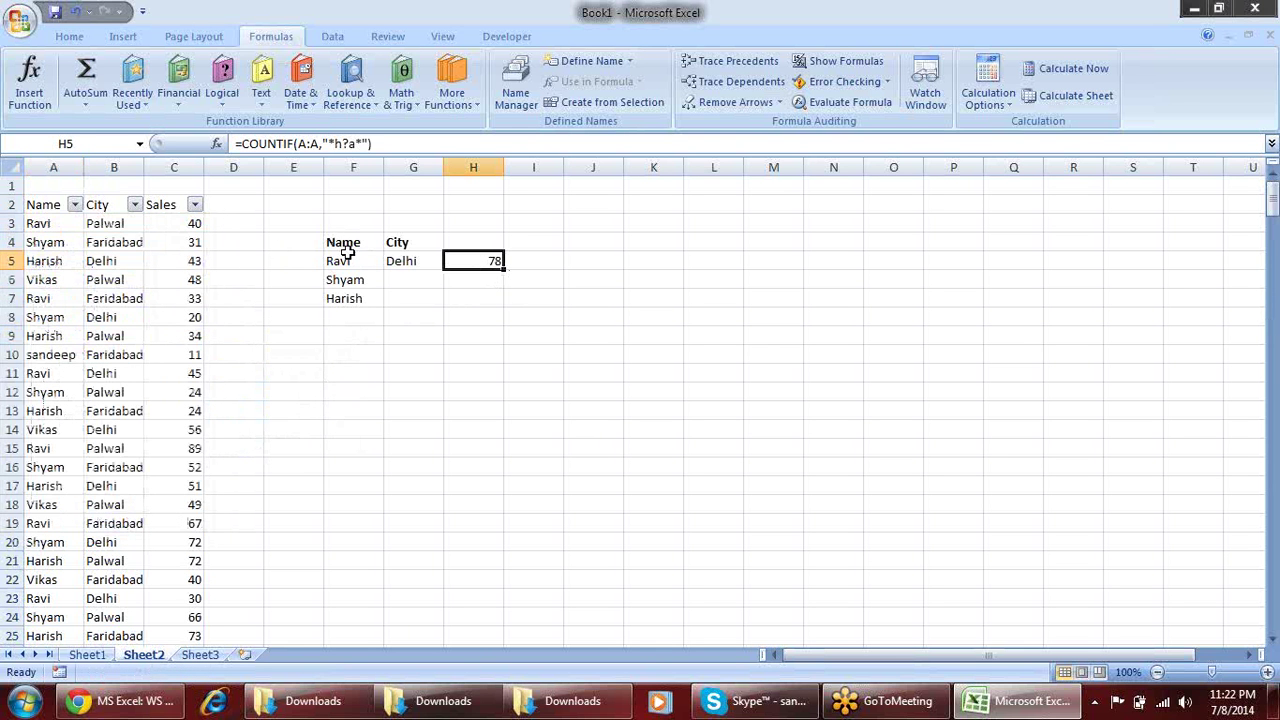
left_click_drag(343, 247, 480, 287)
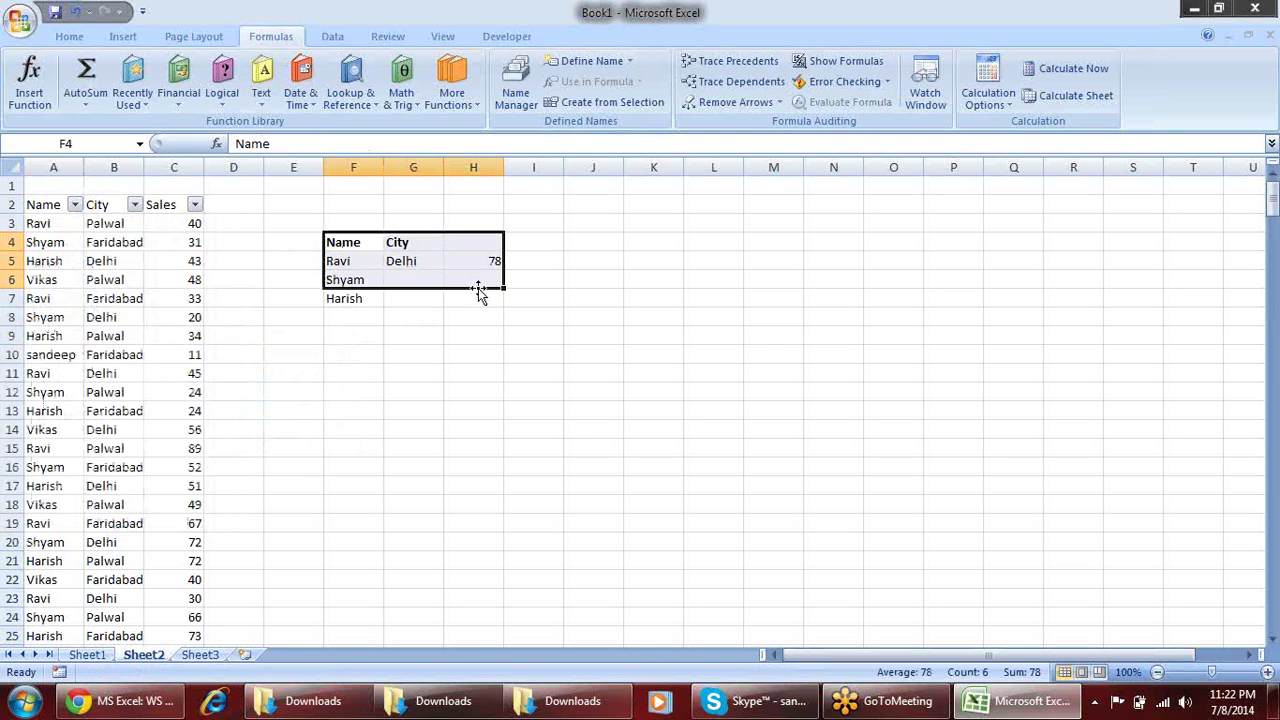
Clear the side table F4:H6 and the leftover Harish entry in F7
key("Delete")
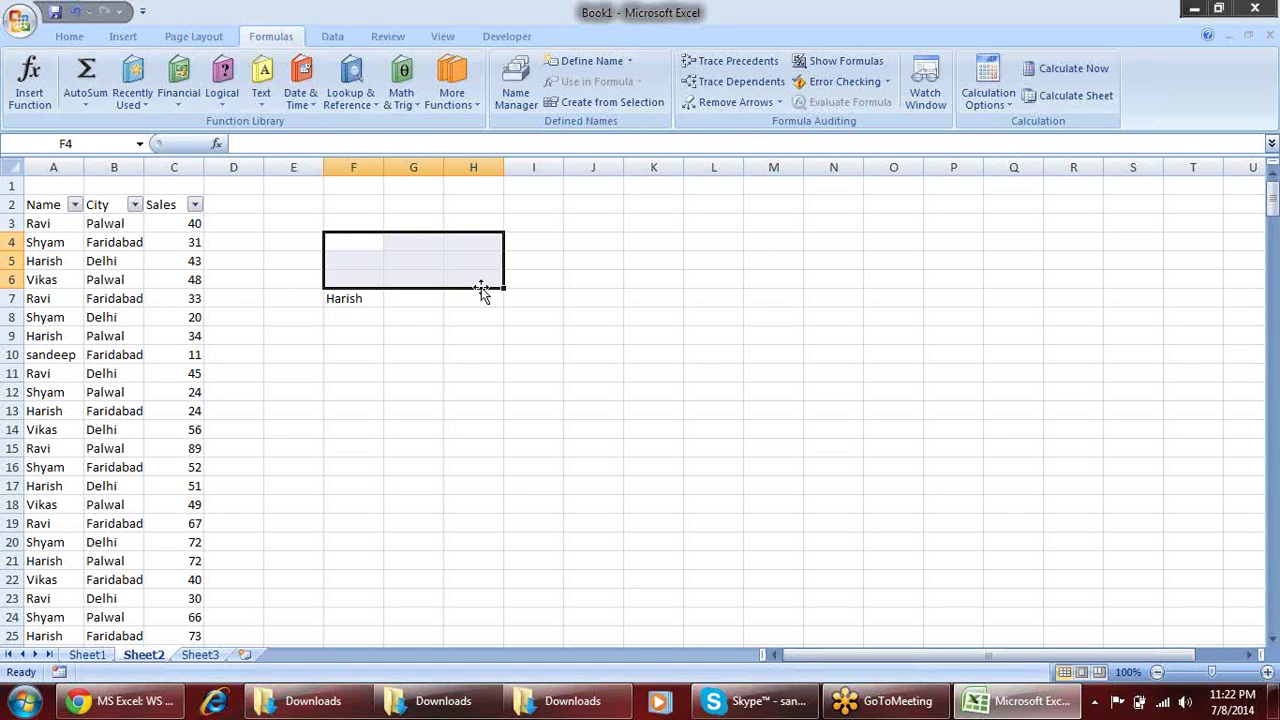
left_click(380, 296)
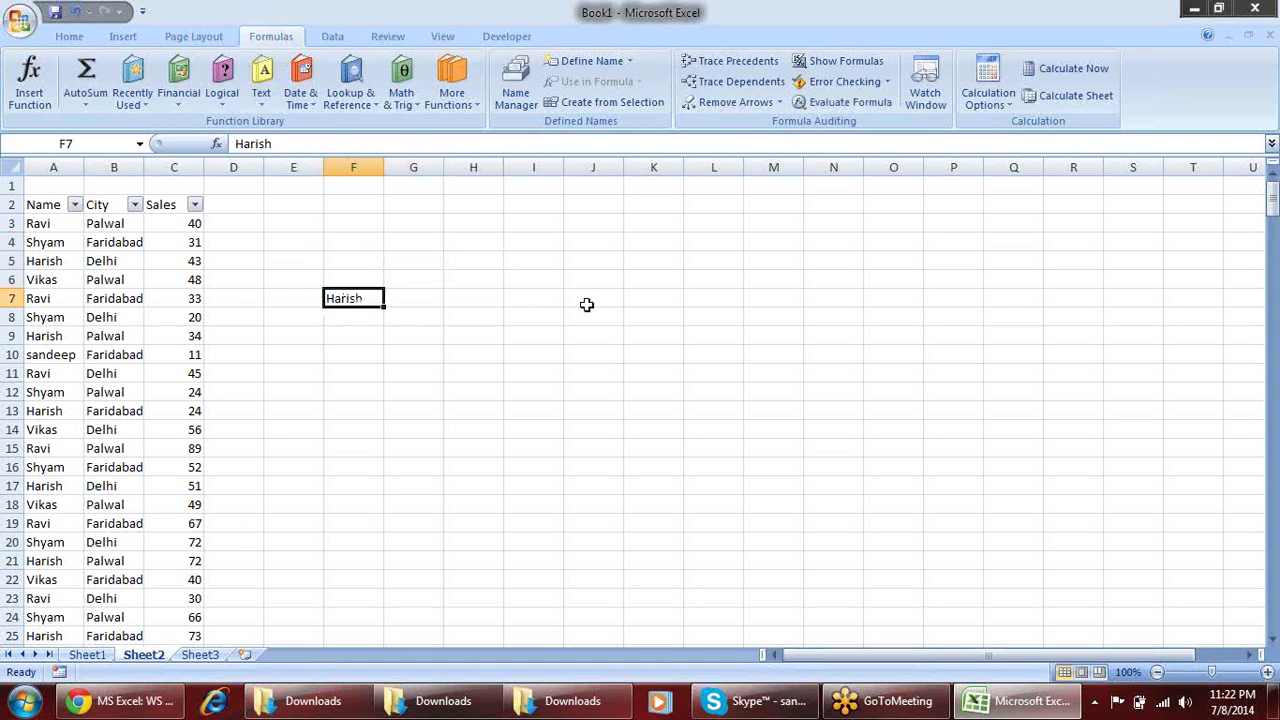
key("Delete")
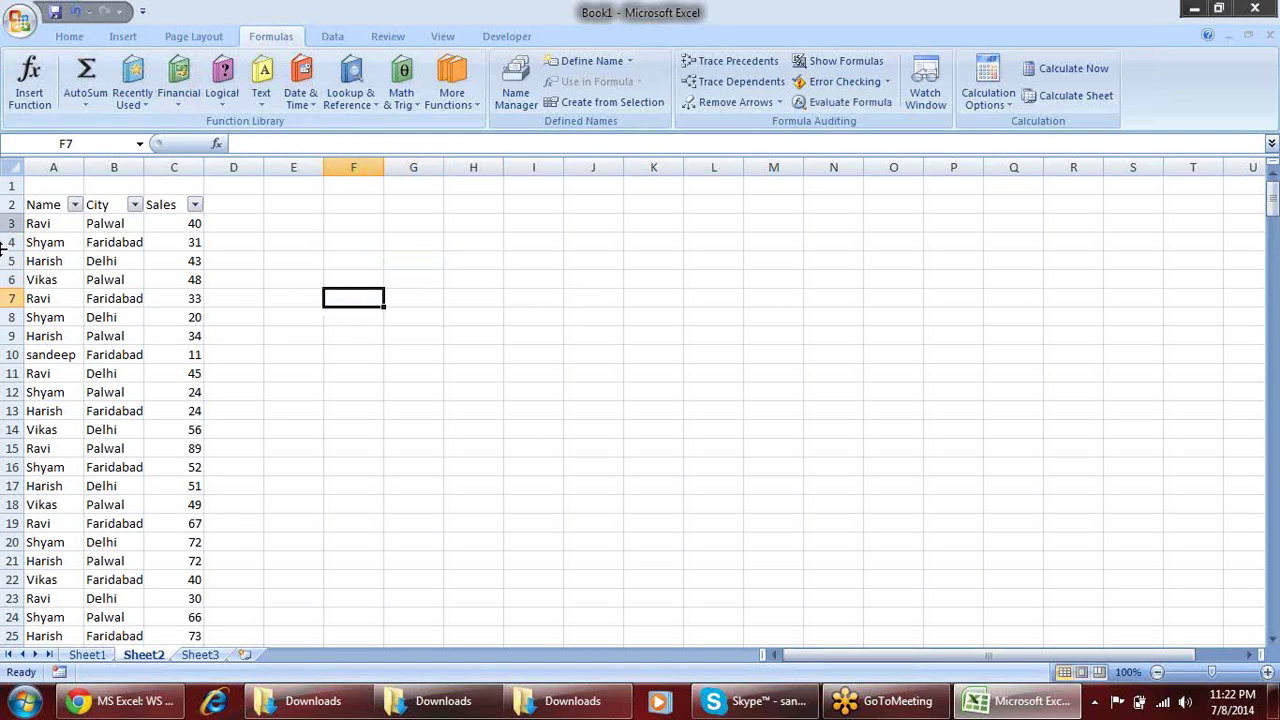
Insert an empty column before Name so the list starts at B2, then select A3
right_click(68, 166)
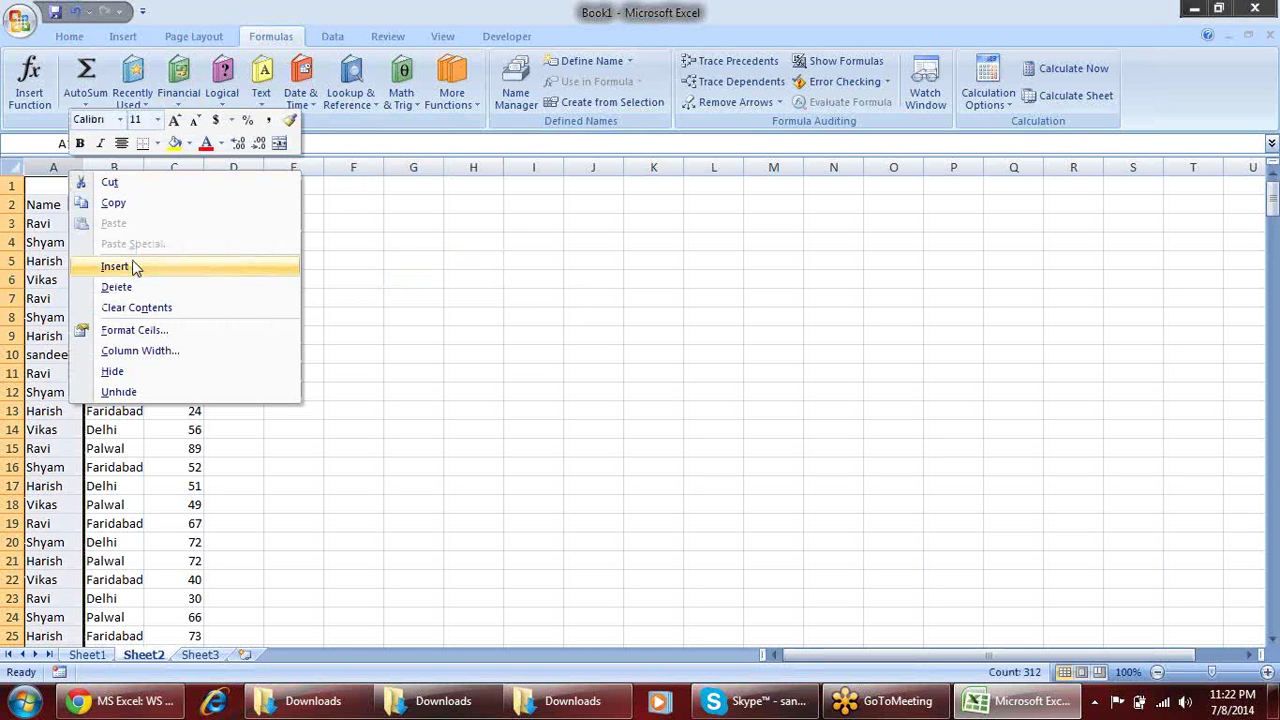
left_click(136, 264)
left_click(297, 278)
left_click(114, 204)
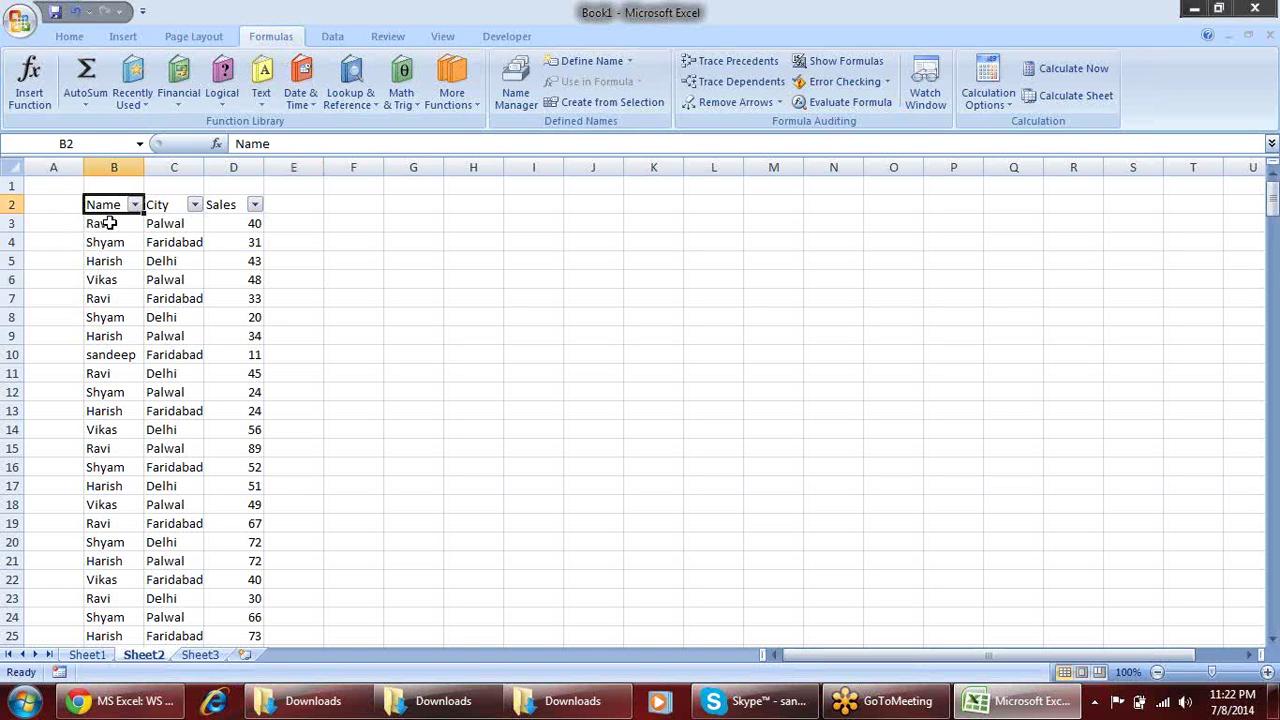
left_click_drag(105, 224, 117, 394)
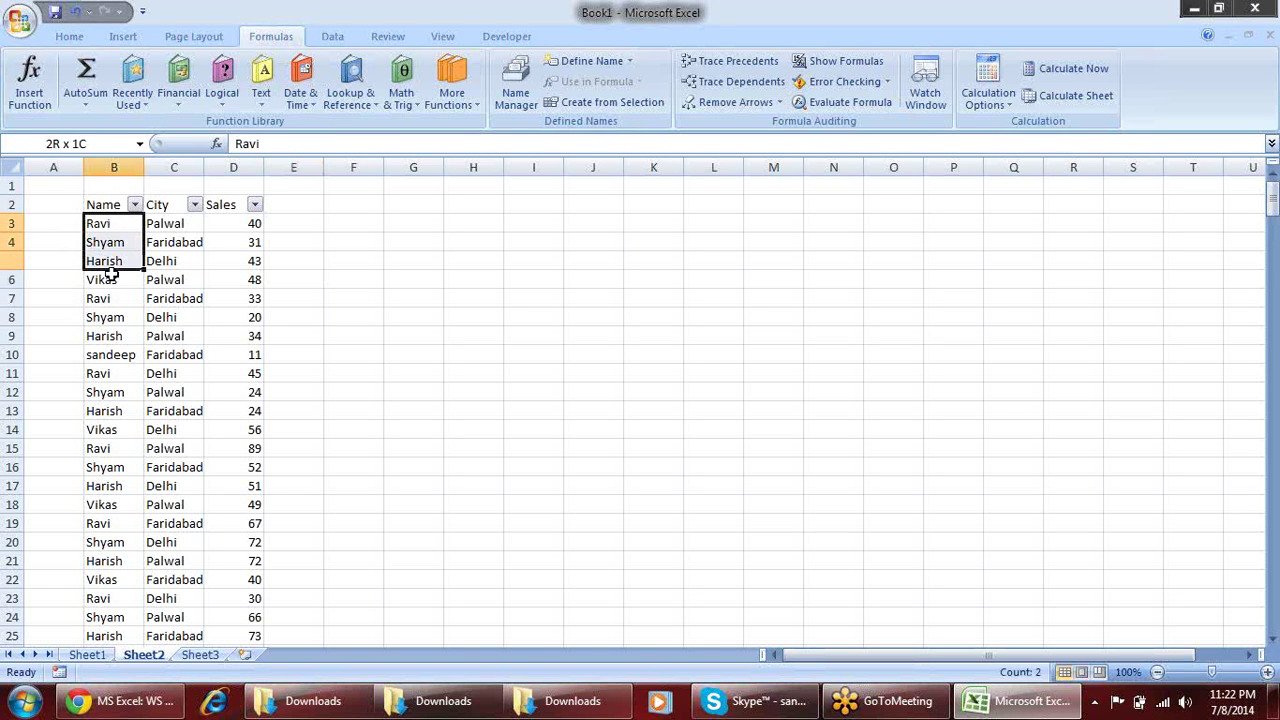
left_click(92, 222)
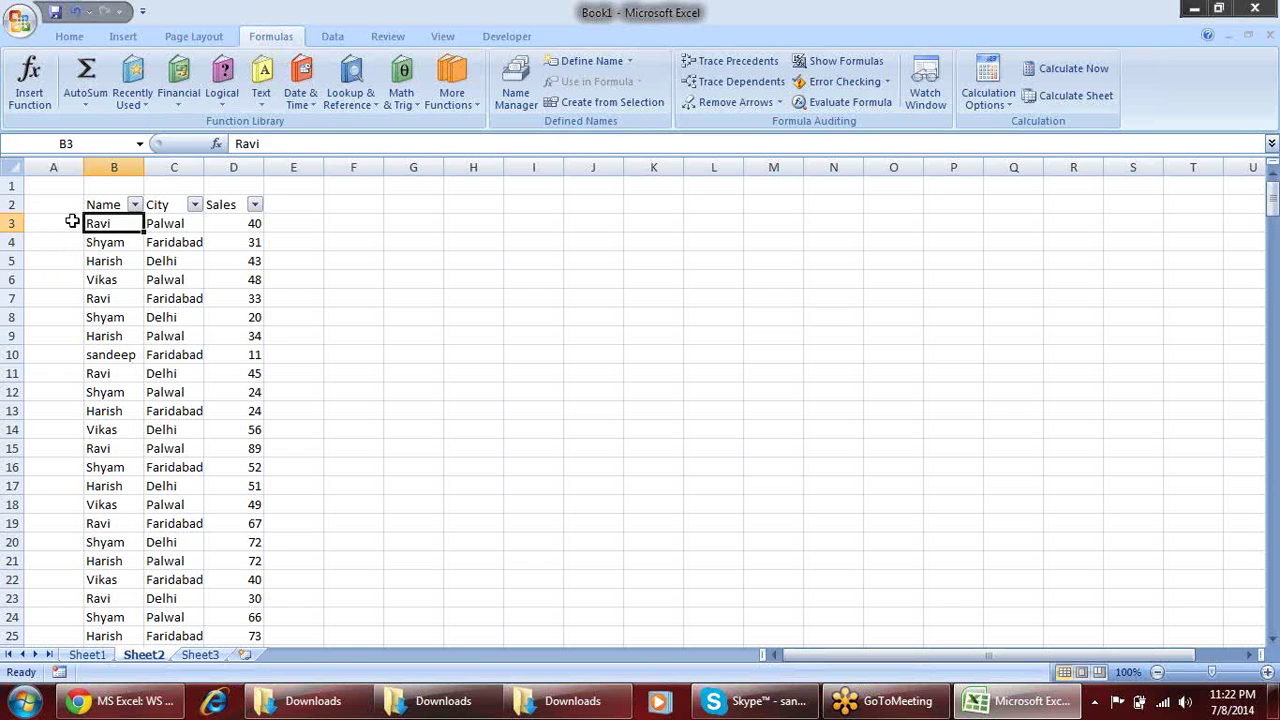
left_click(69, 220)
left_click(108, 240)
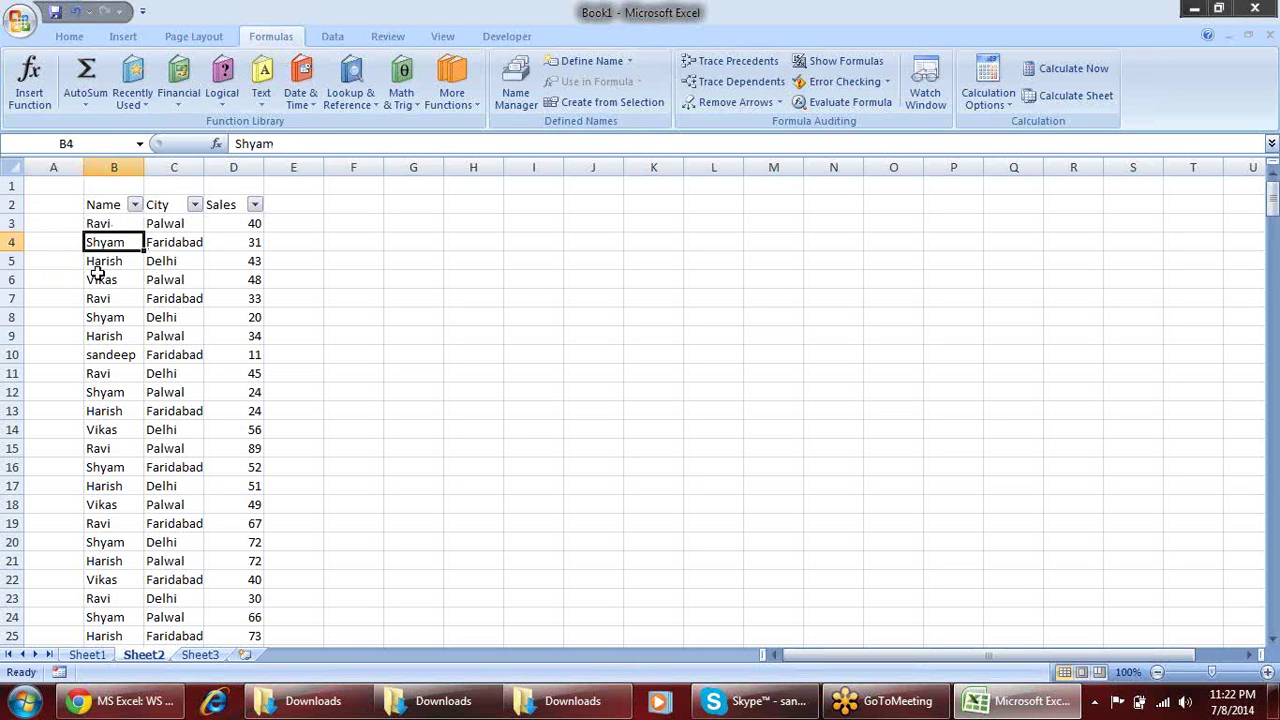
left_click(98, 279)
left_click(108, 299)
left_click(73, 302)
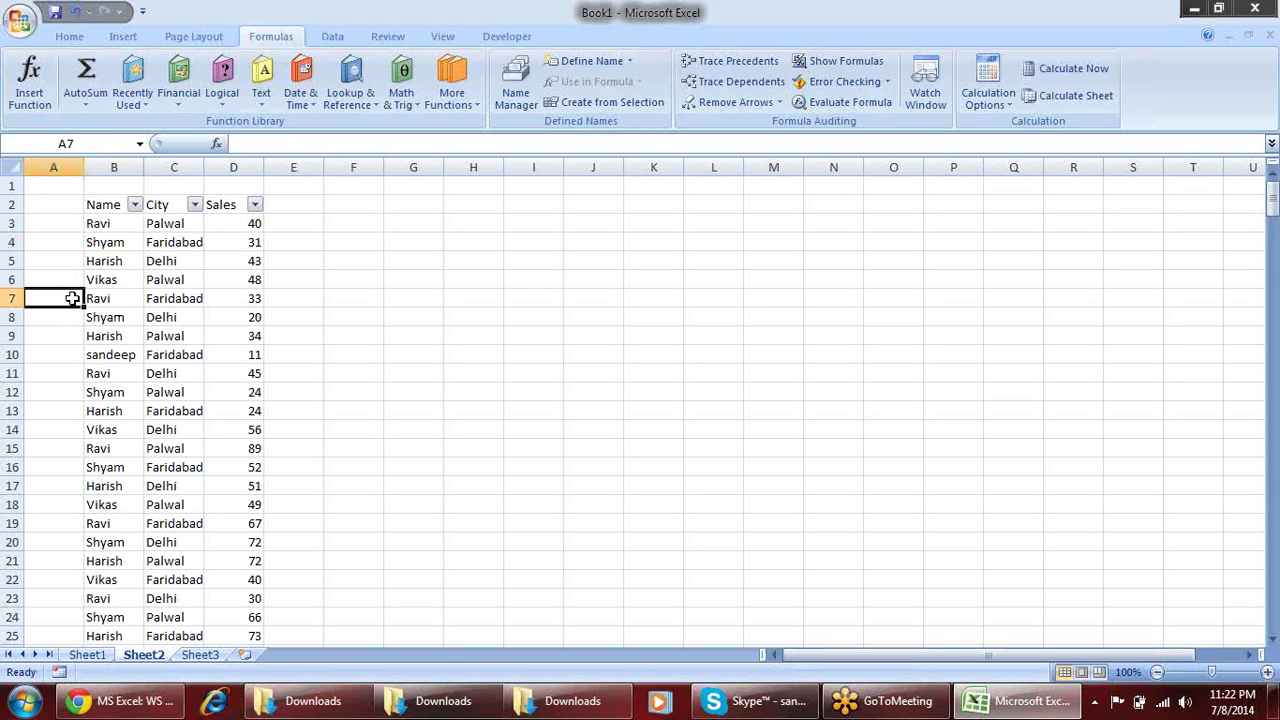
left_click(54, 226)
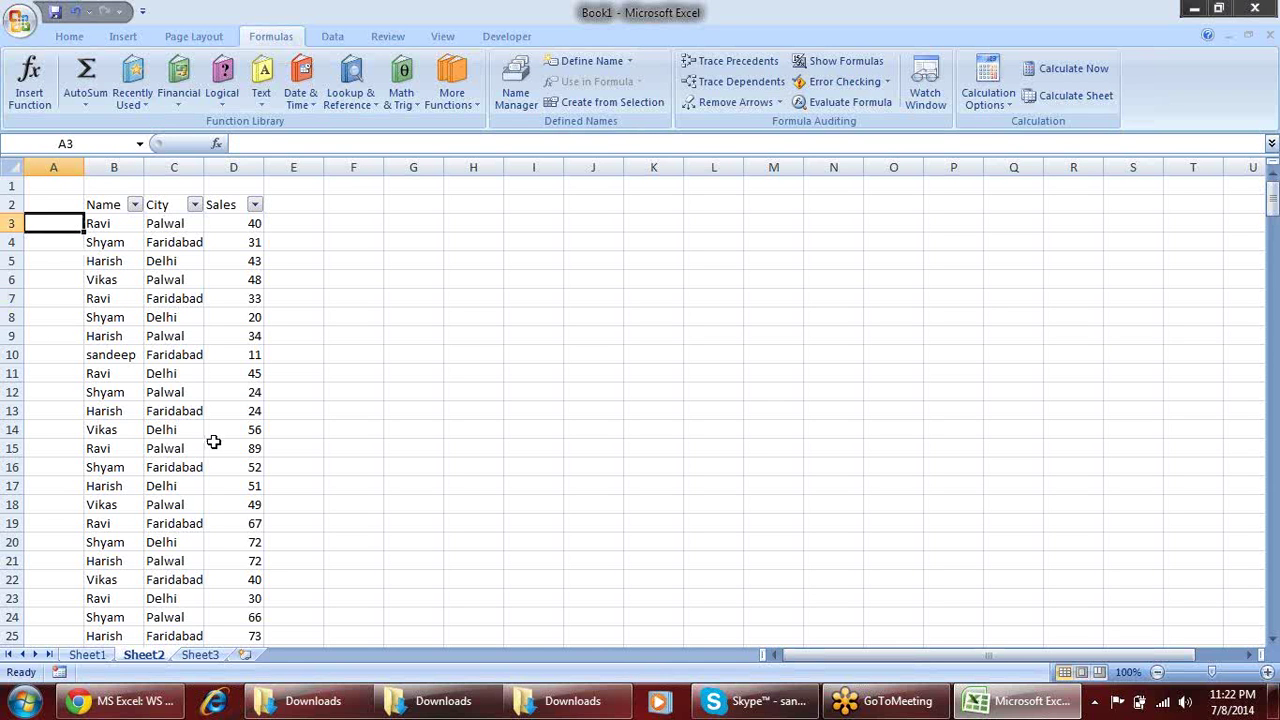
Enter =COUNTIF(B3:B3,B3) in A3
type("=cou")
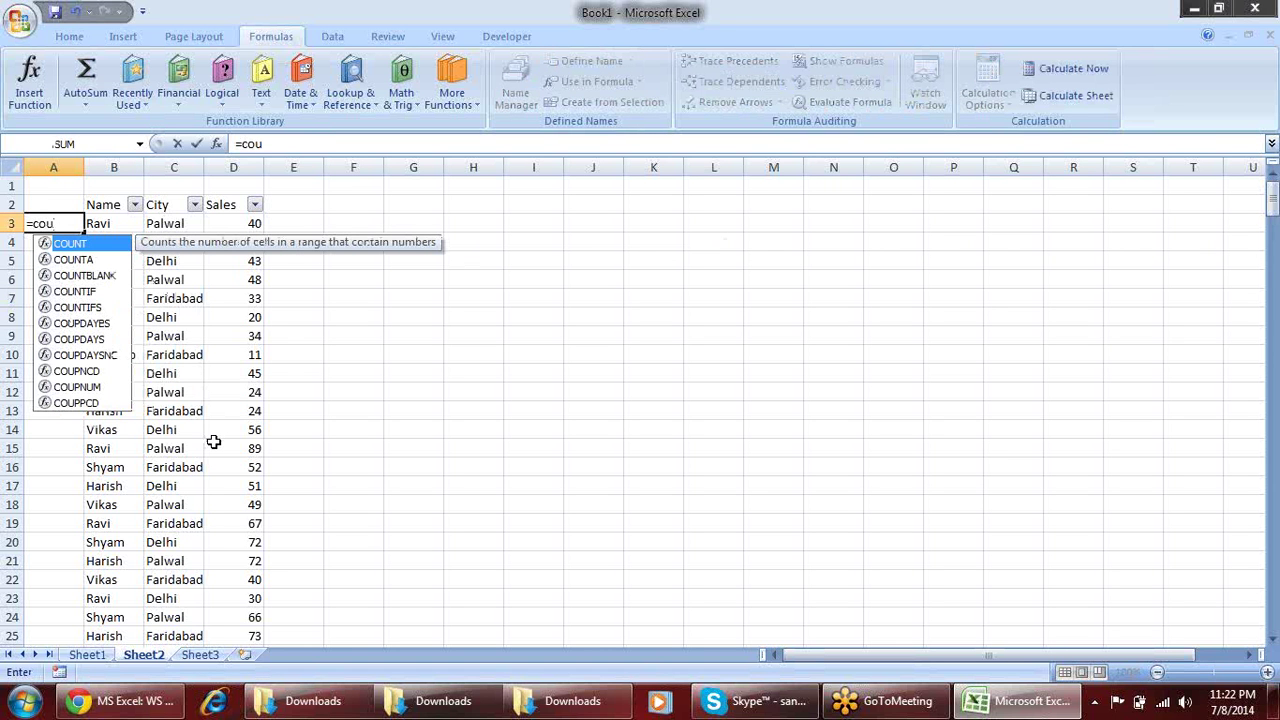
key("Down")
key("Down")
key("Down")
key("Tab")
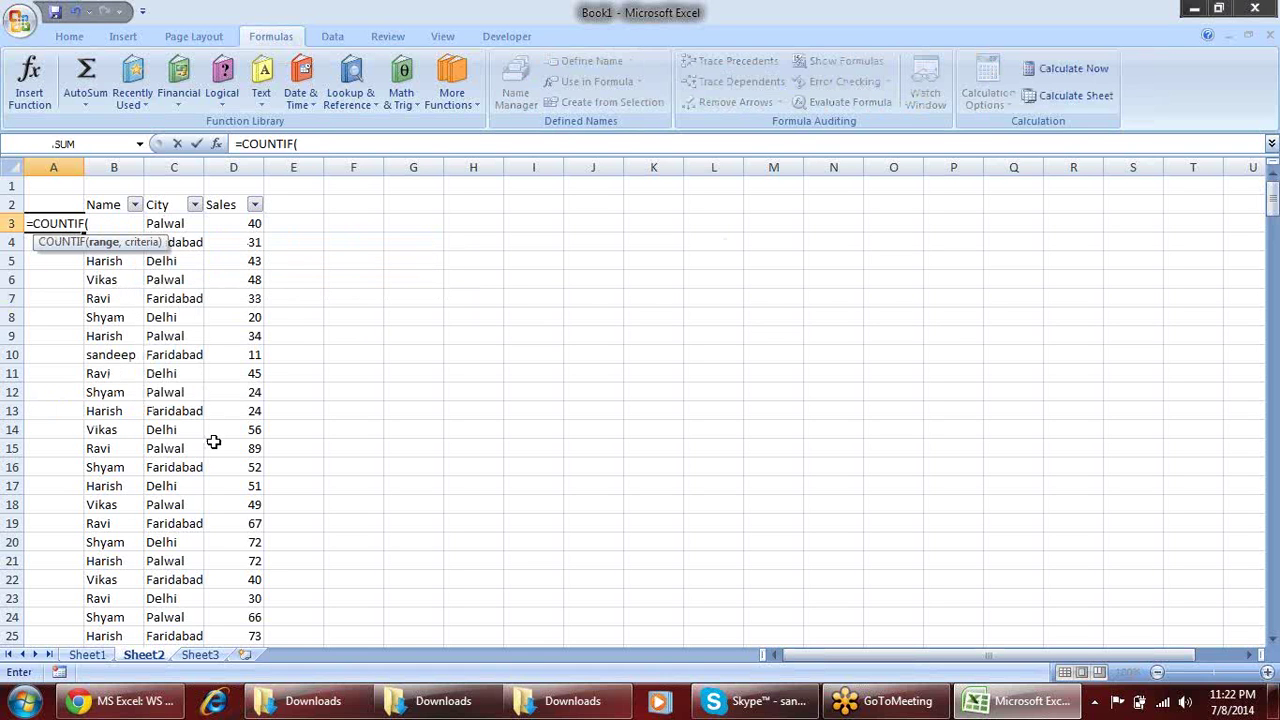
key("Right")
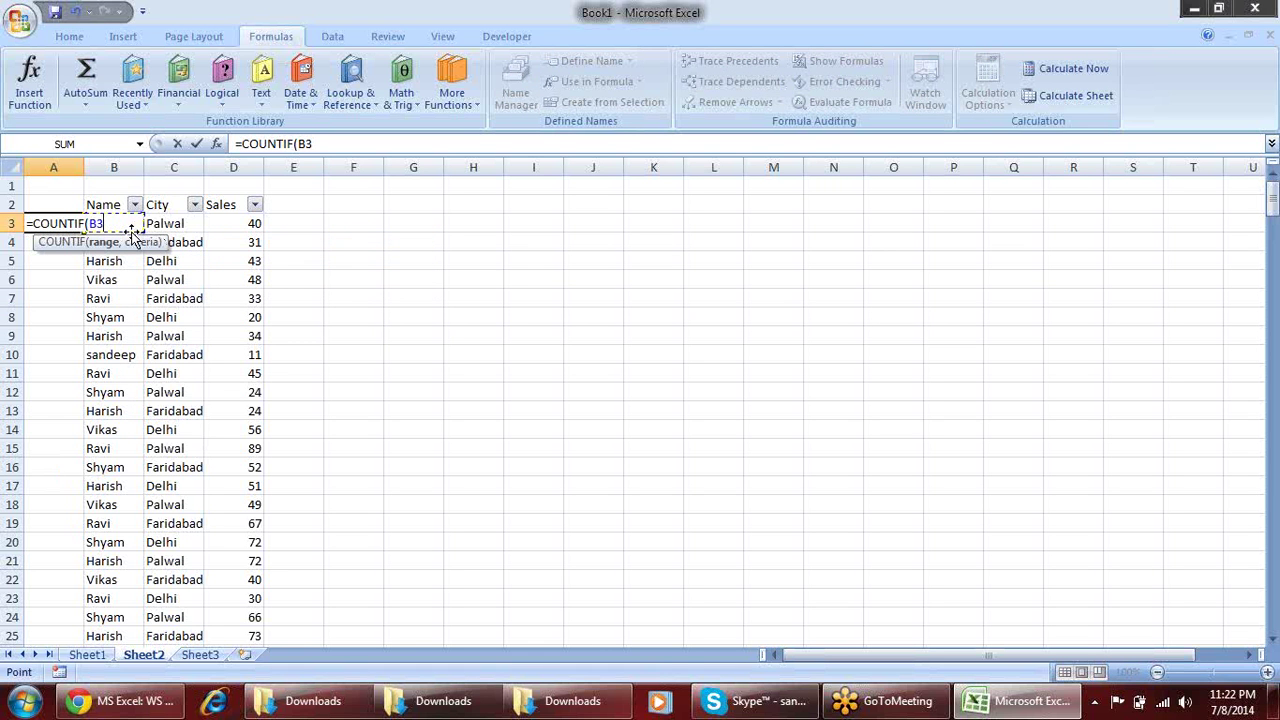
key("F8")
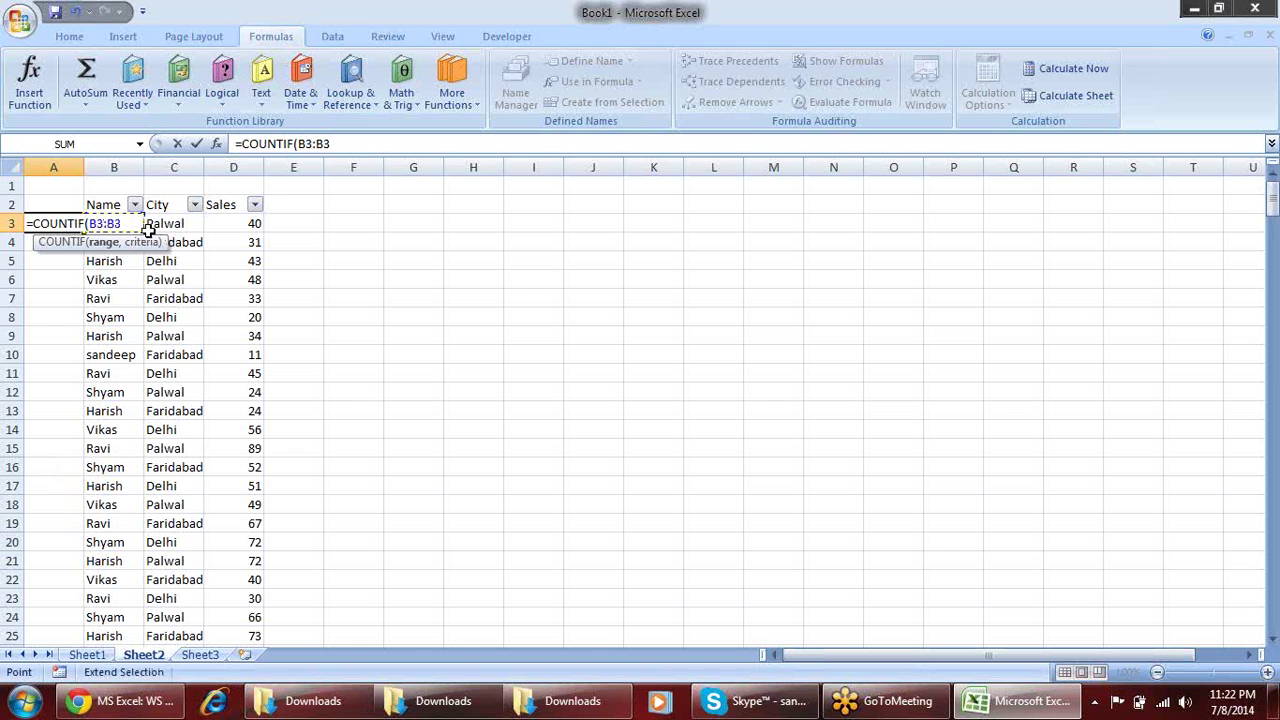
type(",")
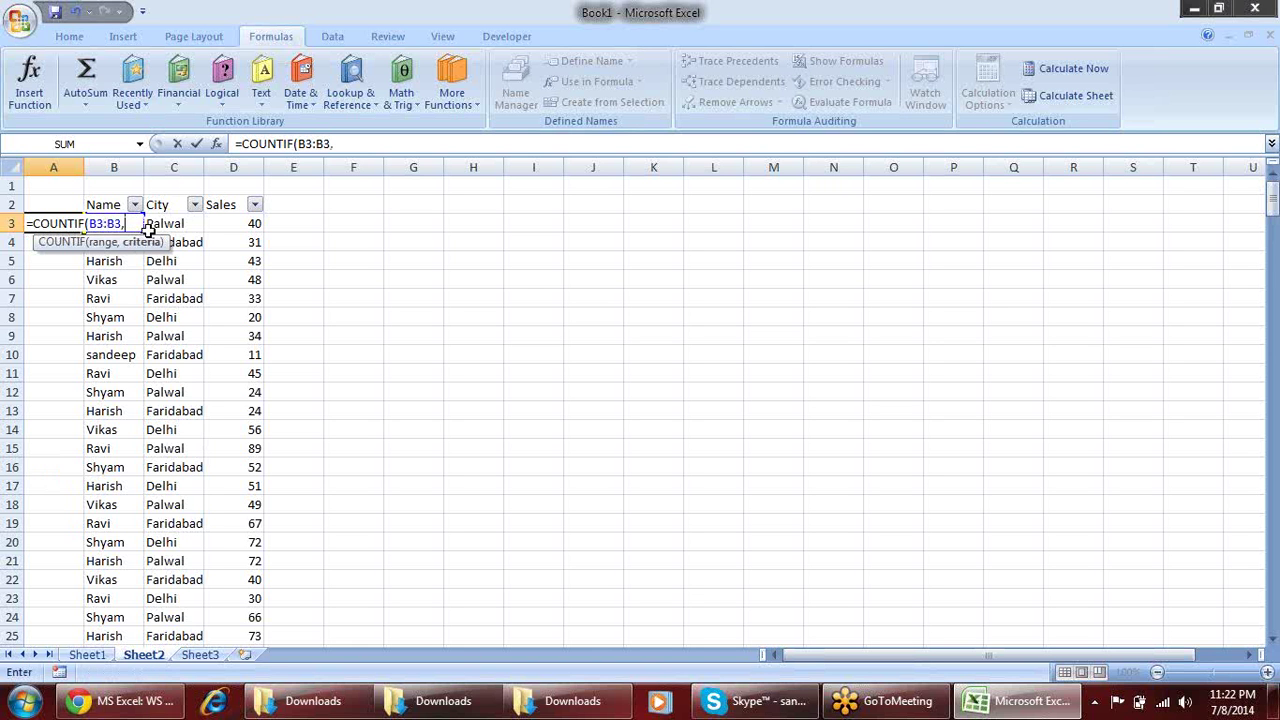
left_click(141, 229)
key("Return")
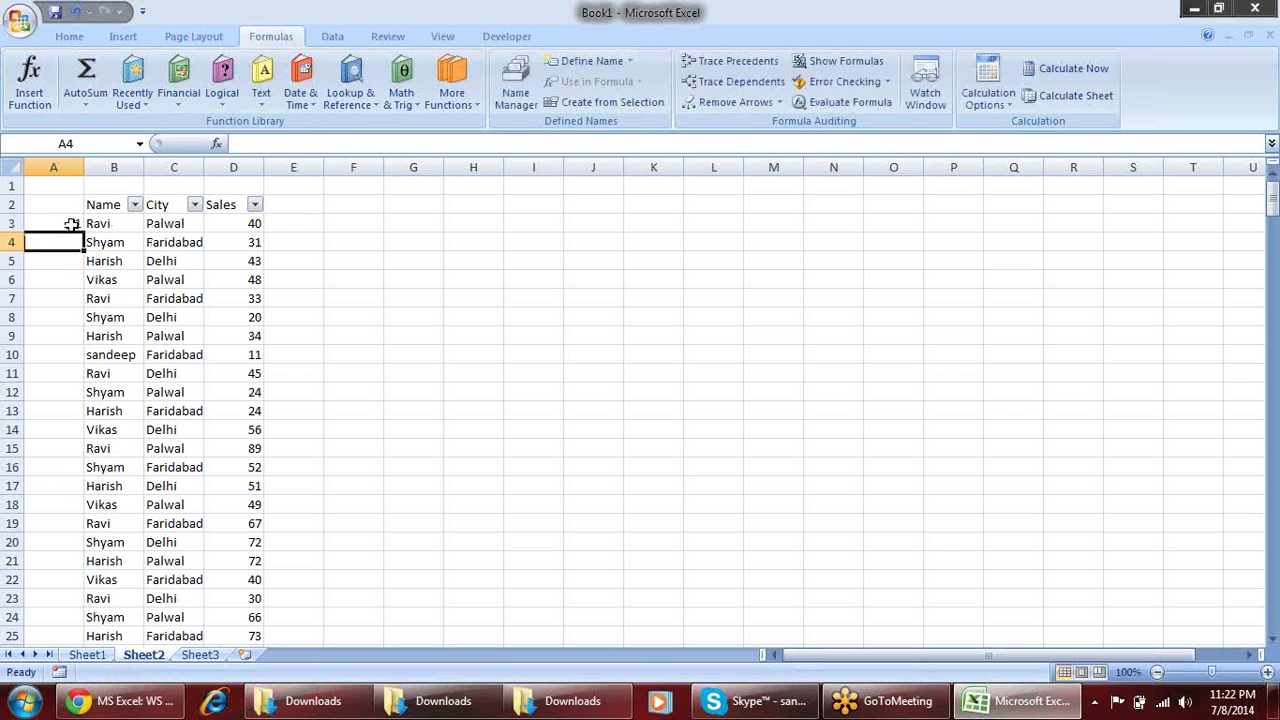
Lock the range start as $B$3 and fill =COUNTIF($B$3:B3,B3) down column A
left_click(69, 222)
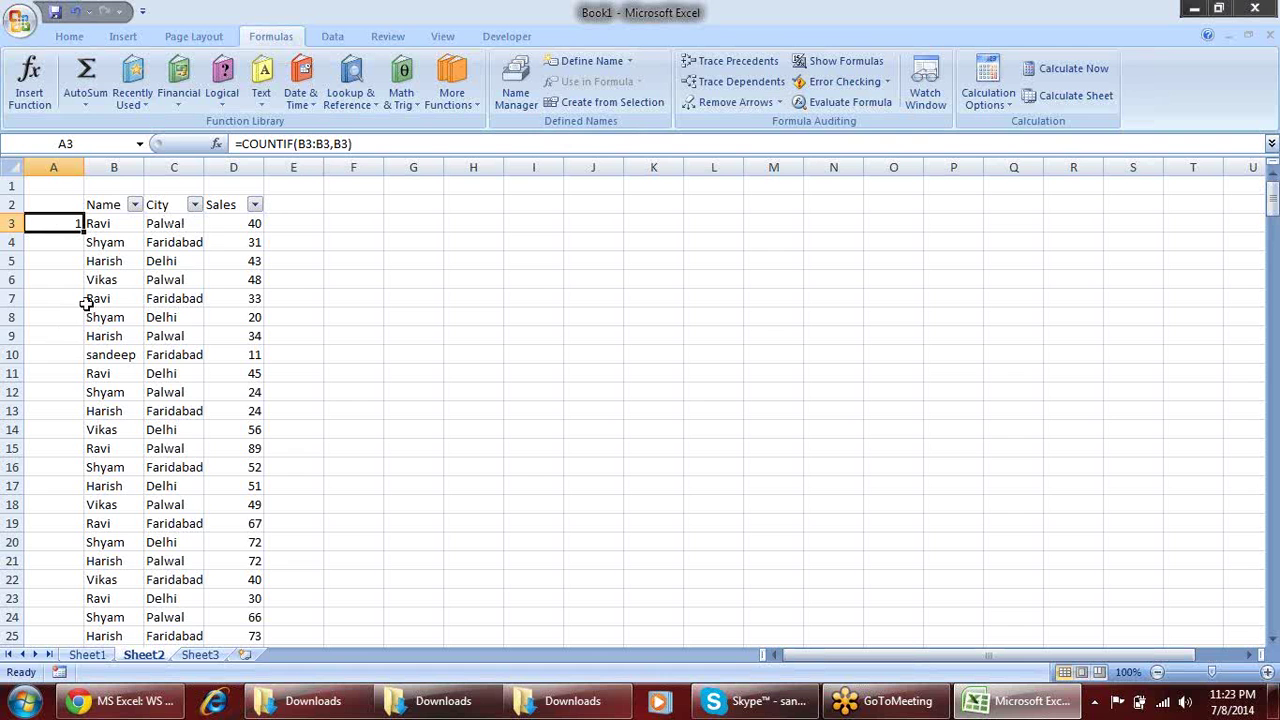
left_click(318, 143)
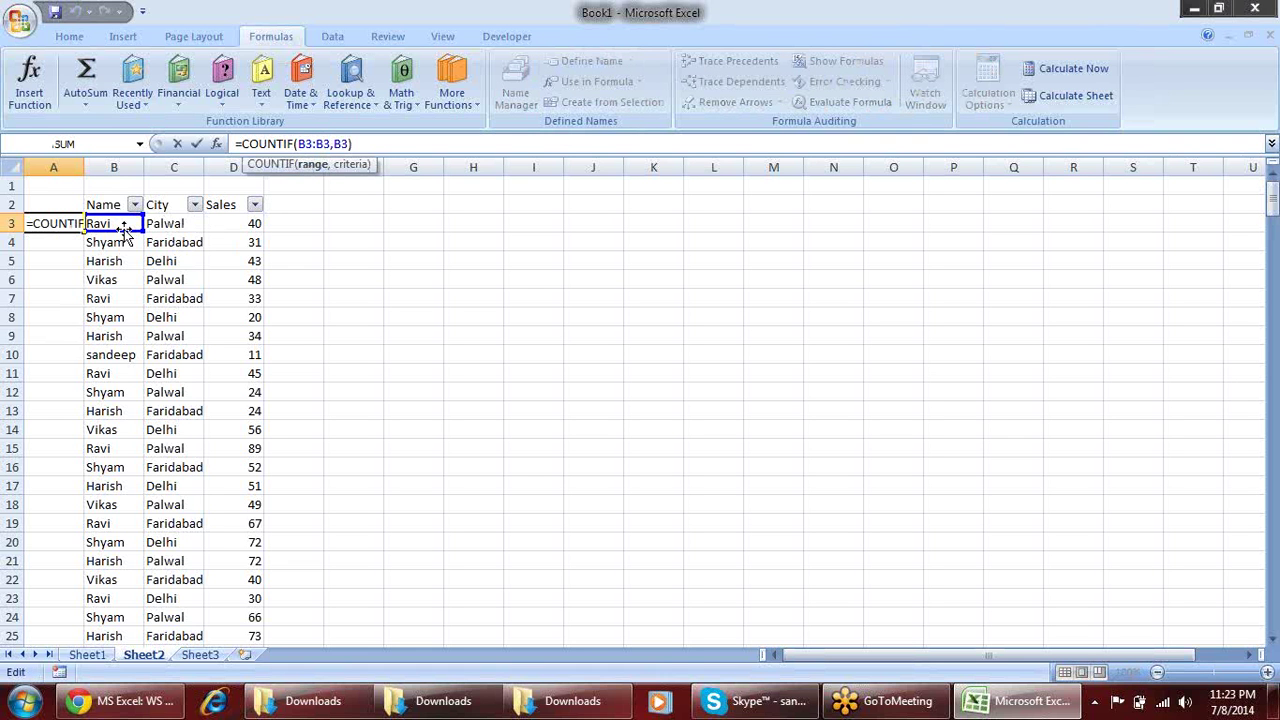
left_click(313, 164)
key("F4")
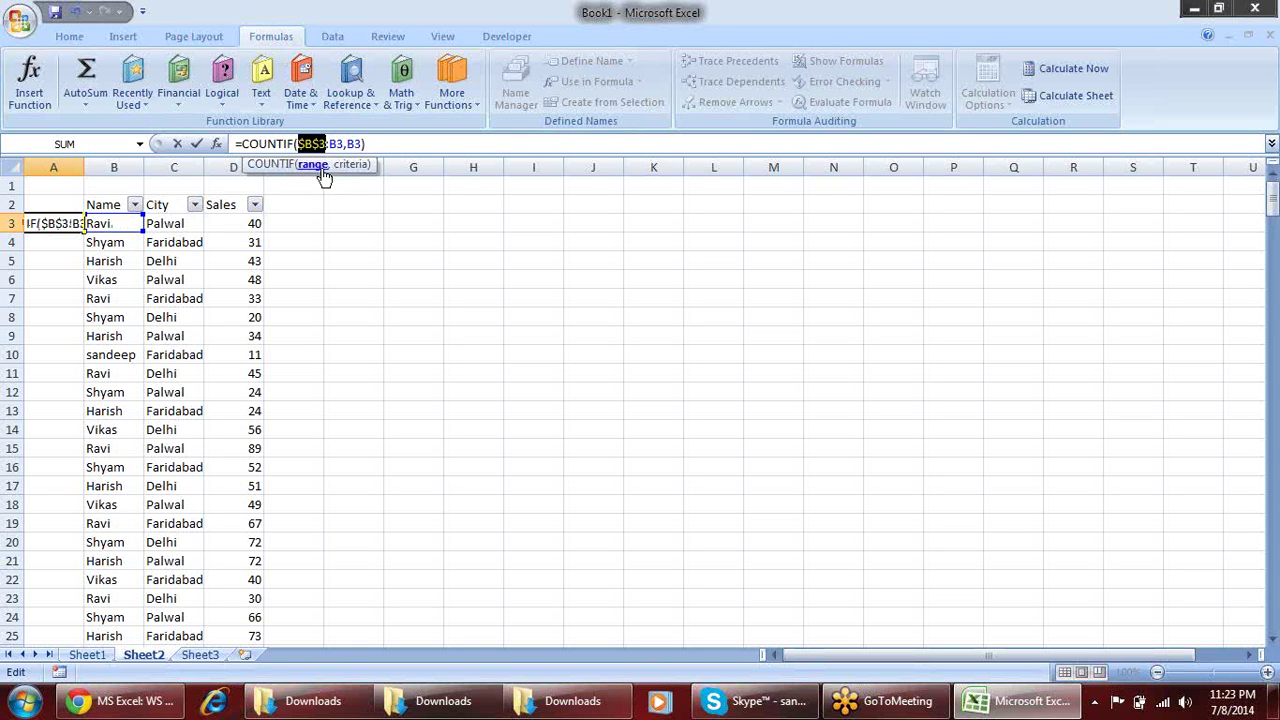
key("Return")
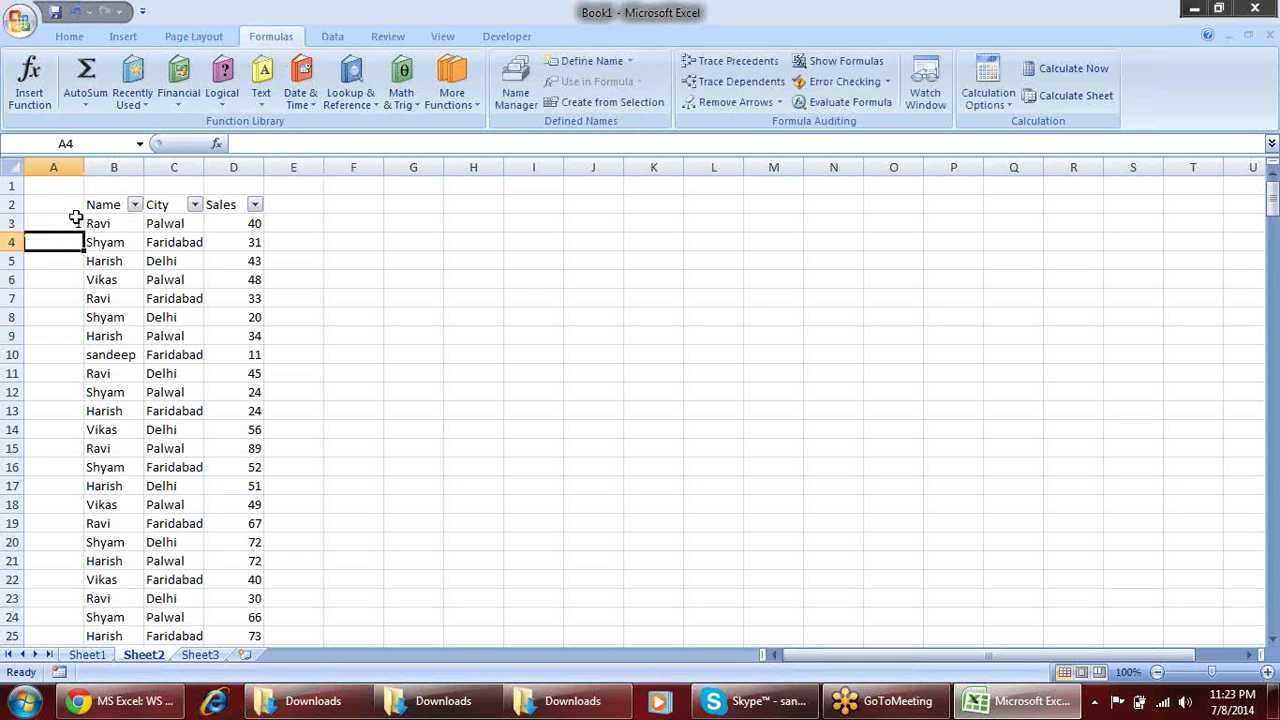
left_click(76, 220)
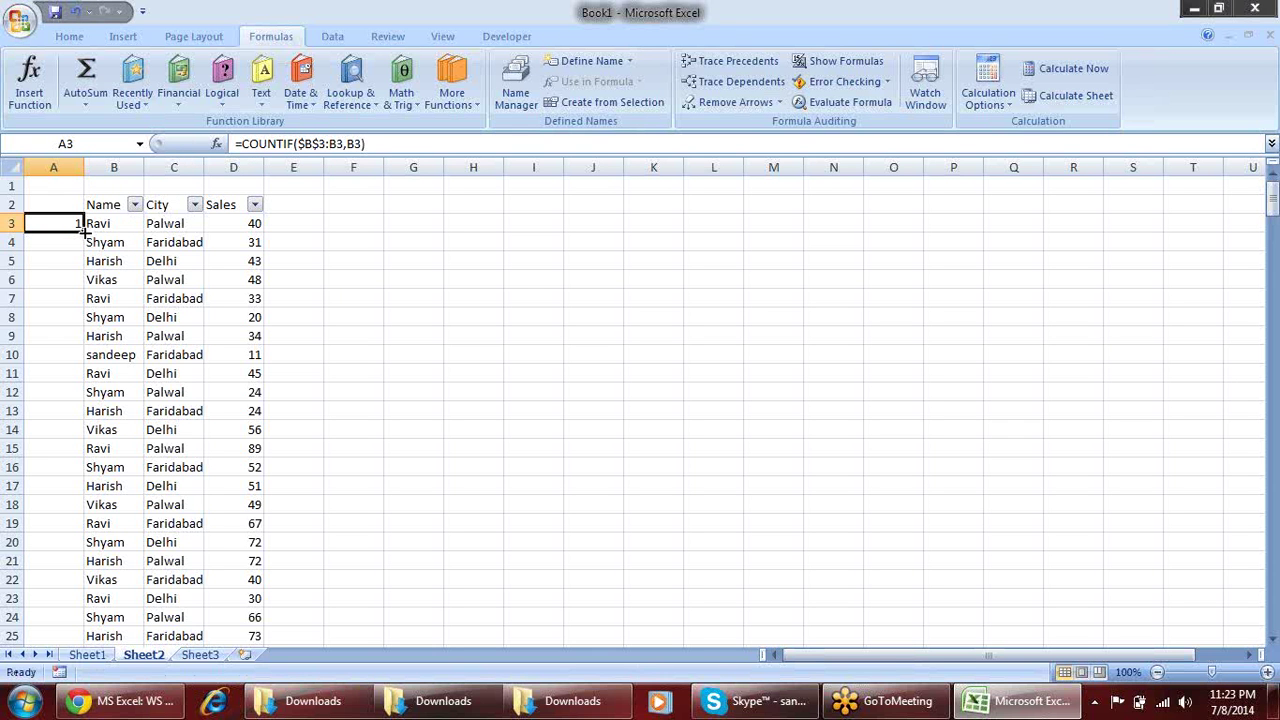
double_click(84, 231)
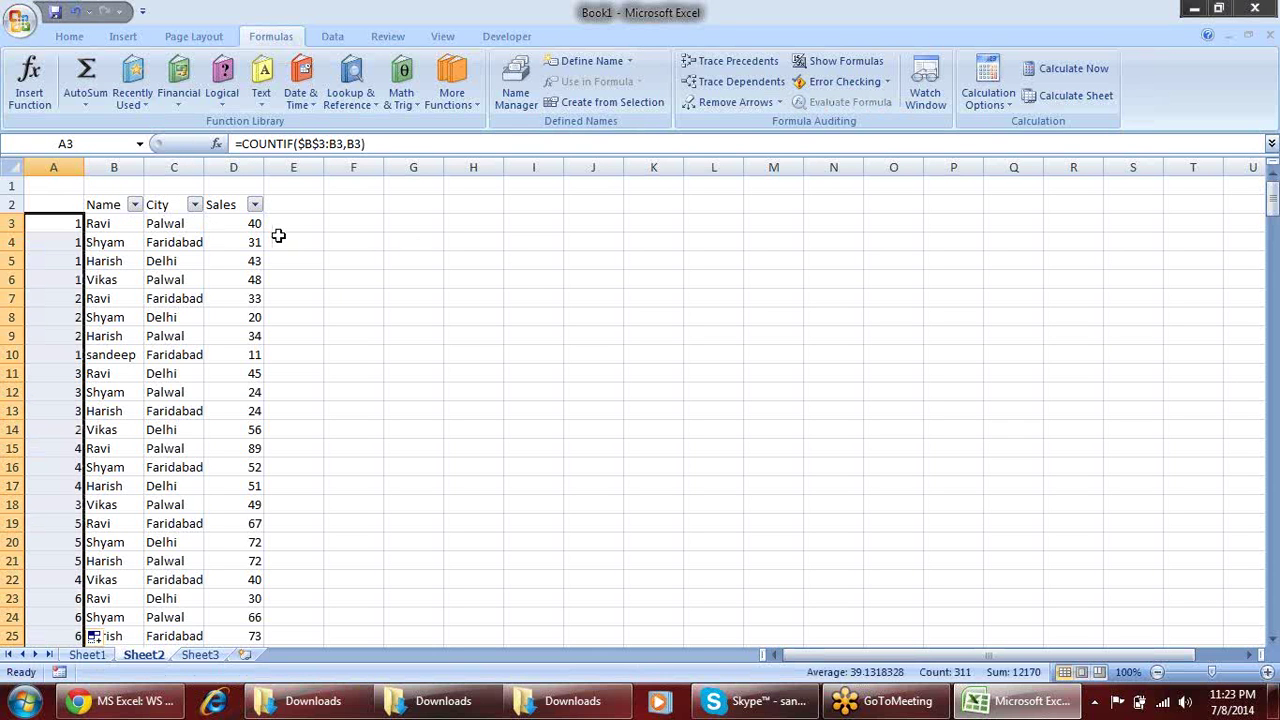
Inspect A7's formula and show the counted range expanding from B3:B7 to B3:B15
left_click(451, 247)
left_click(78, 220)
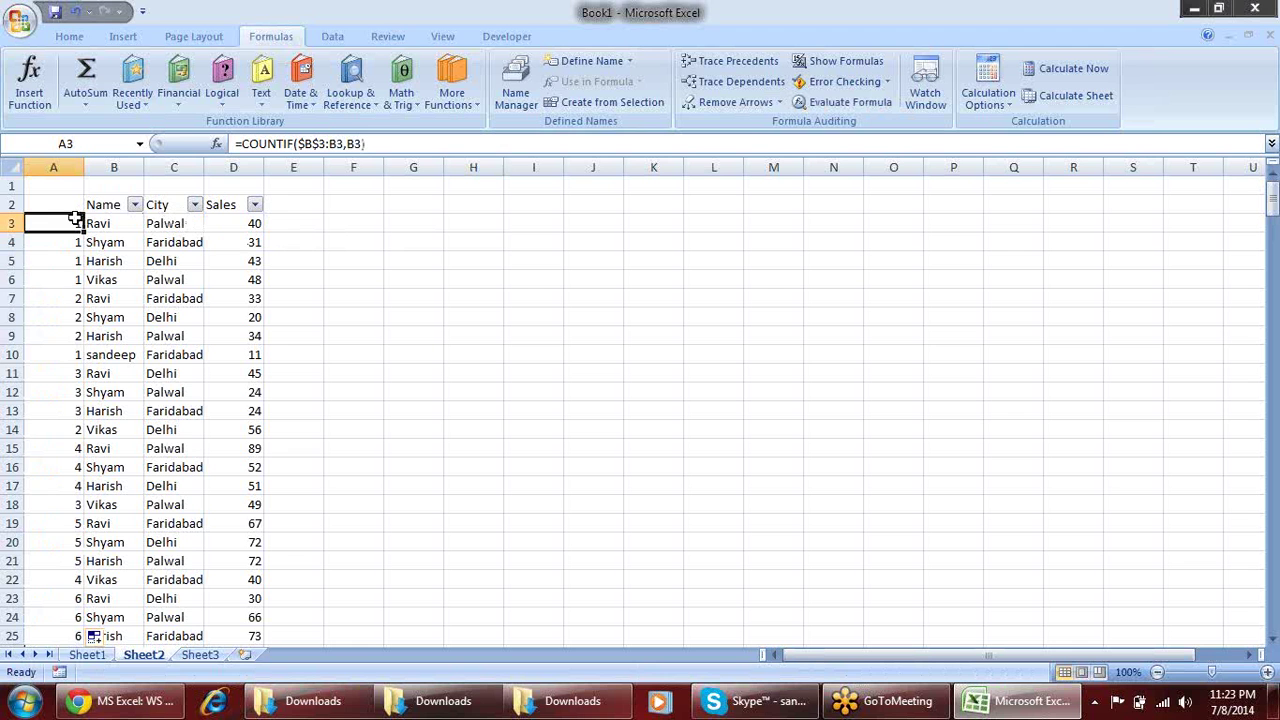
left_click(79, 298)
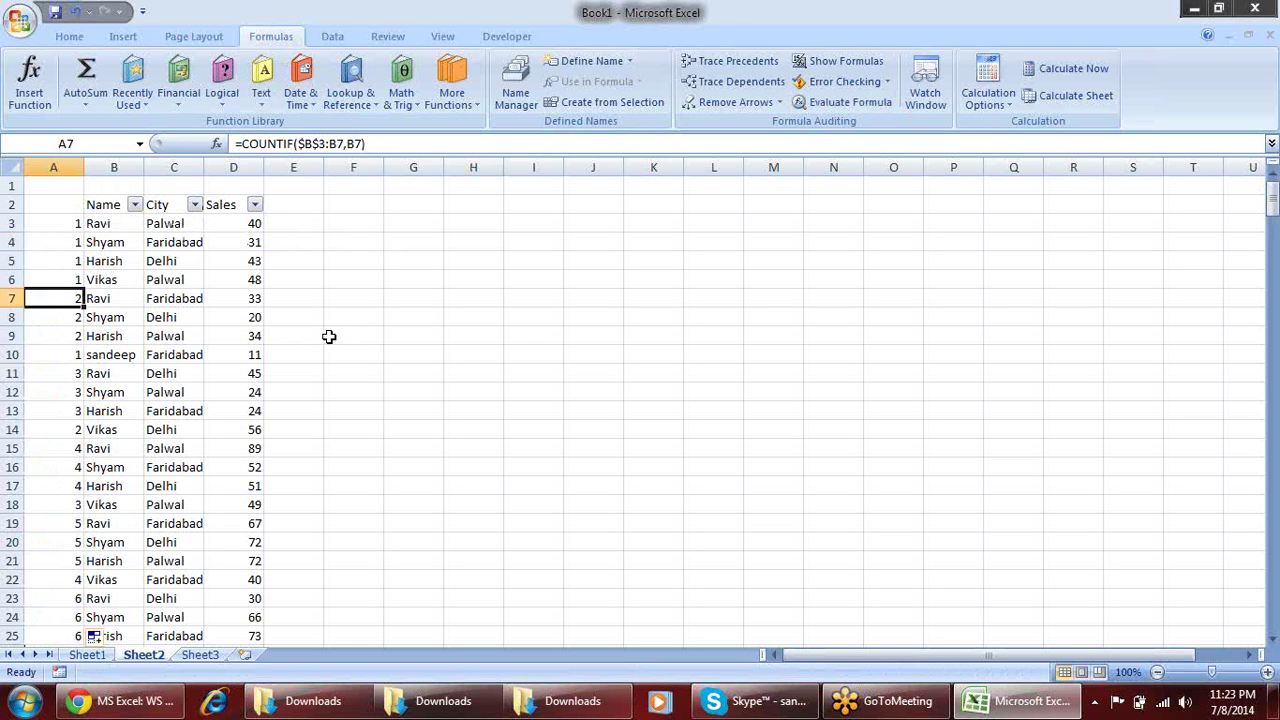
key("F2")
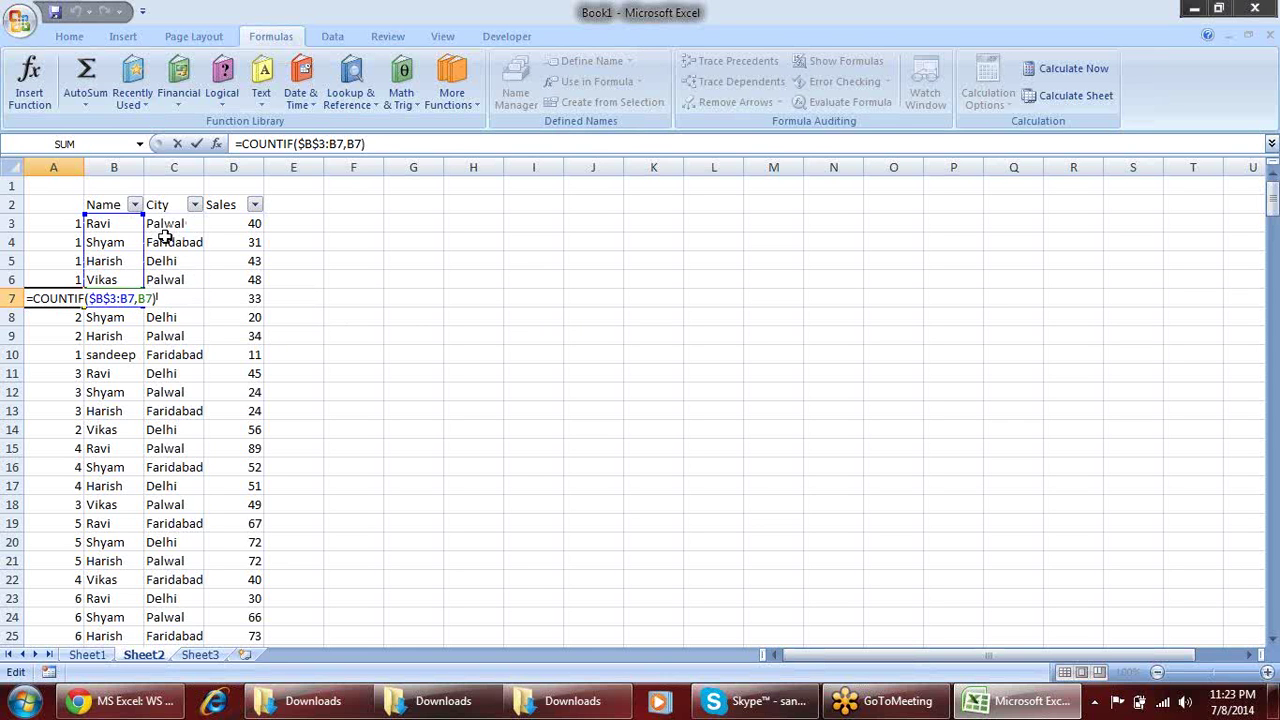
key("Return")
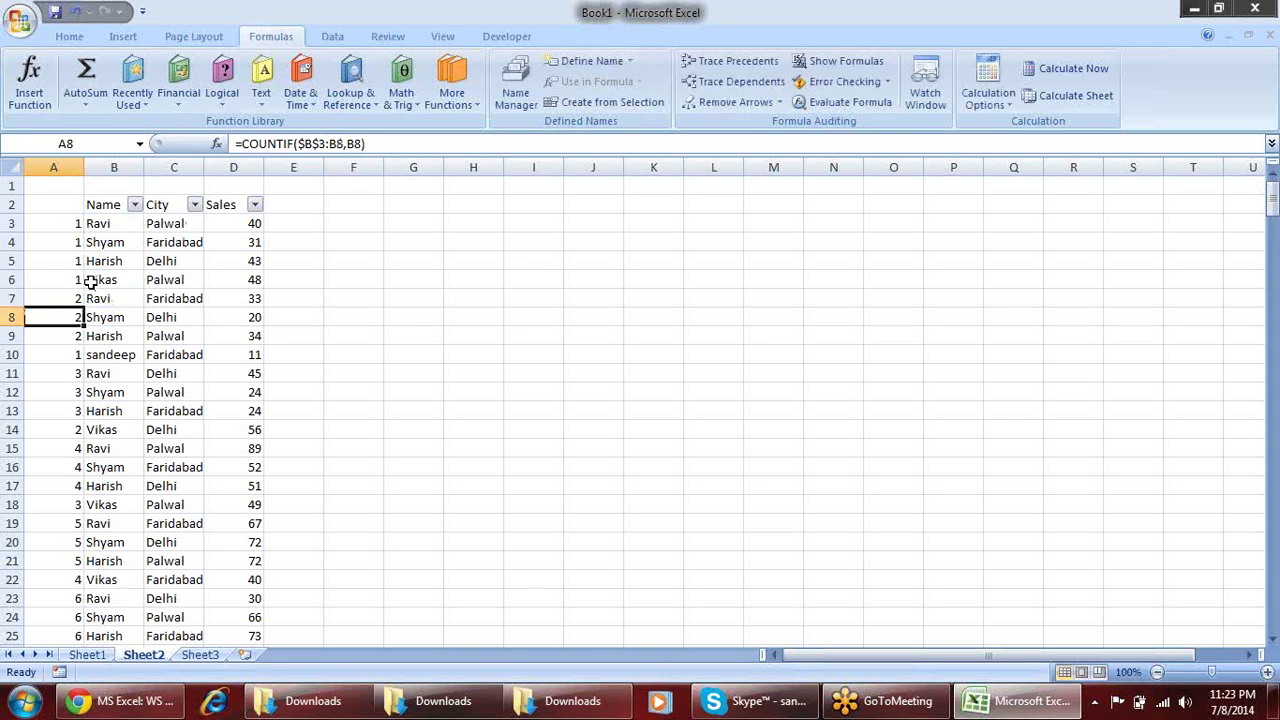
left_click(101, 298)
left_click_drag(105, 298, 109, 224)
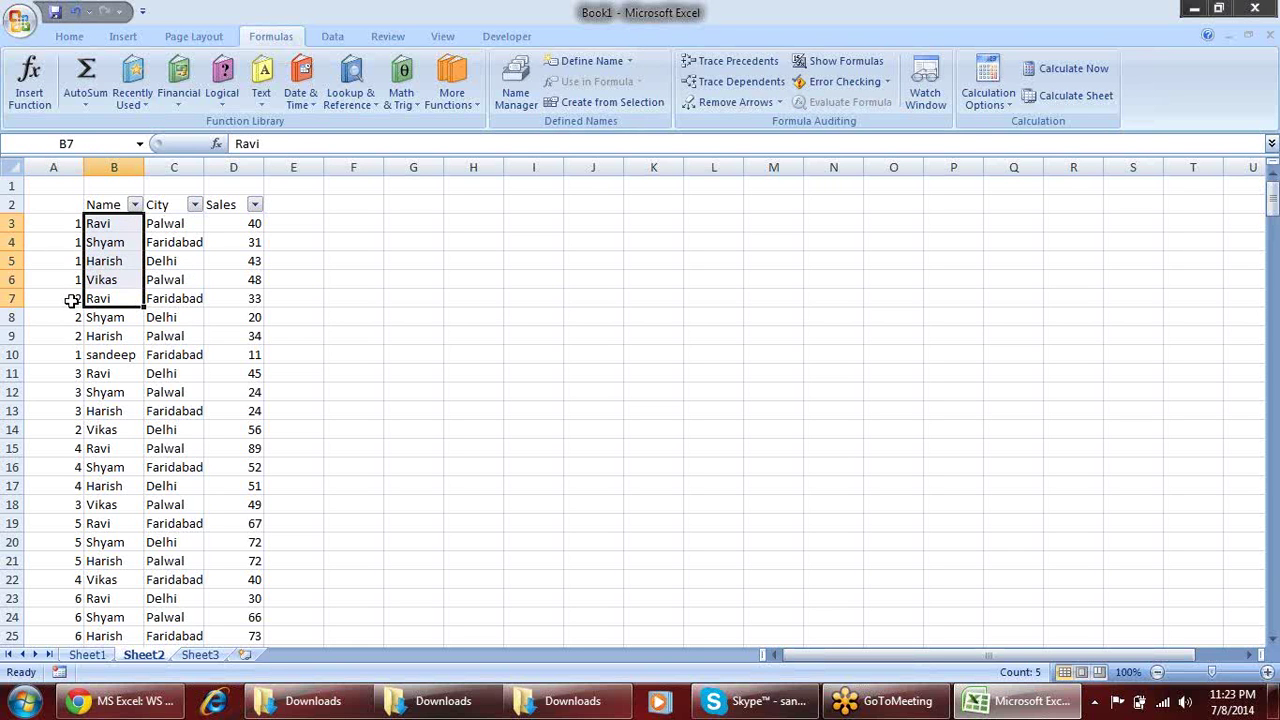
left_click_drag(116, 317, 122, 223)
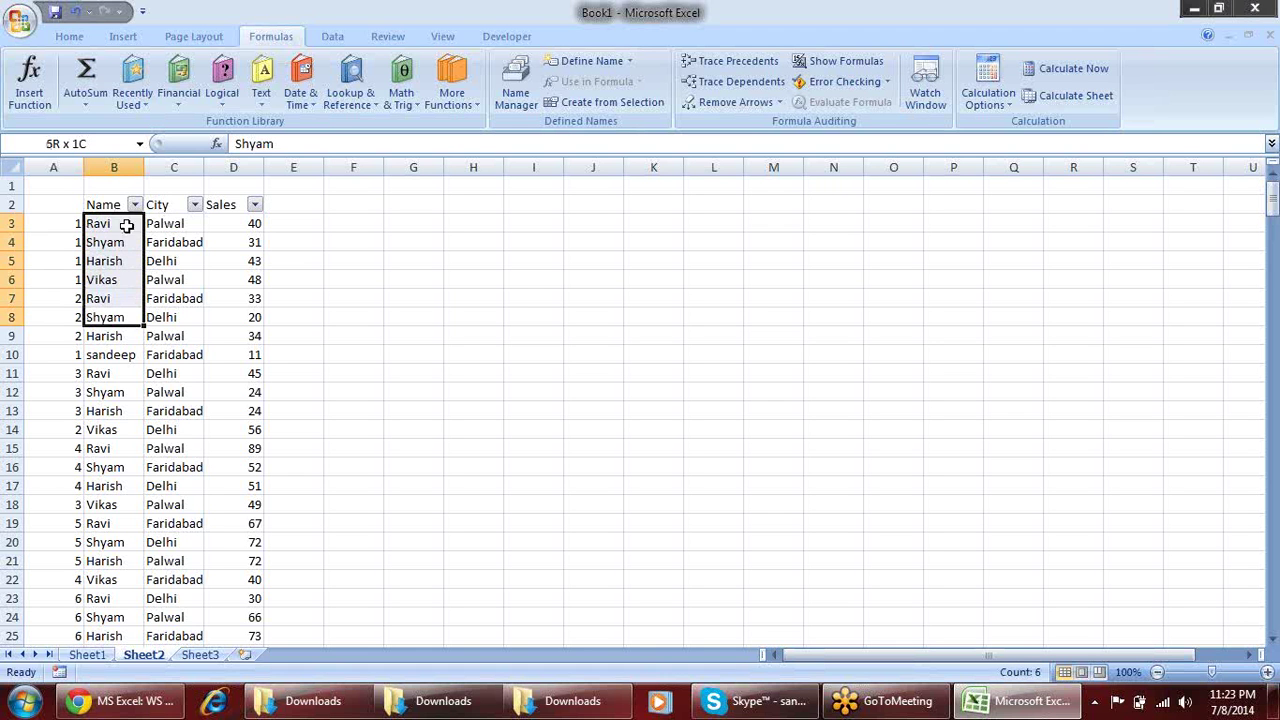
left_click_drag(107, 448, 127, 220)
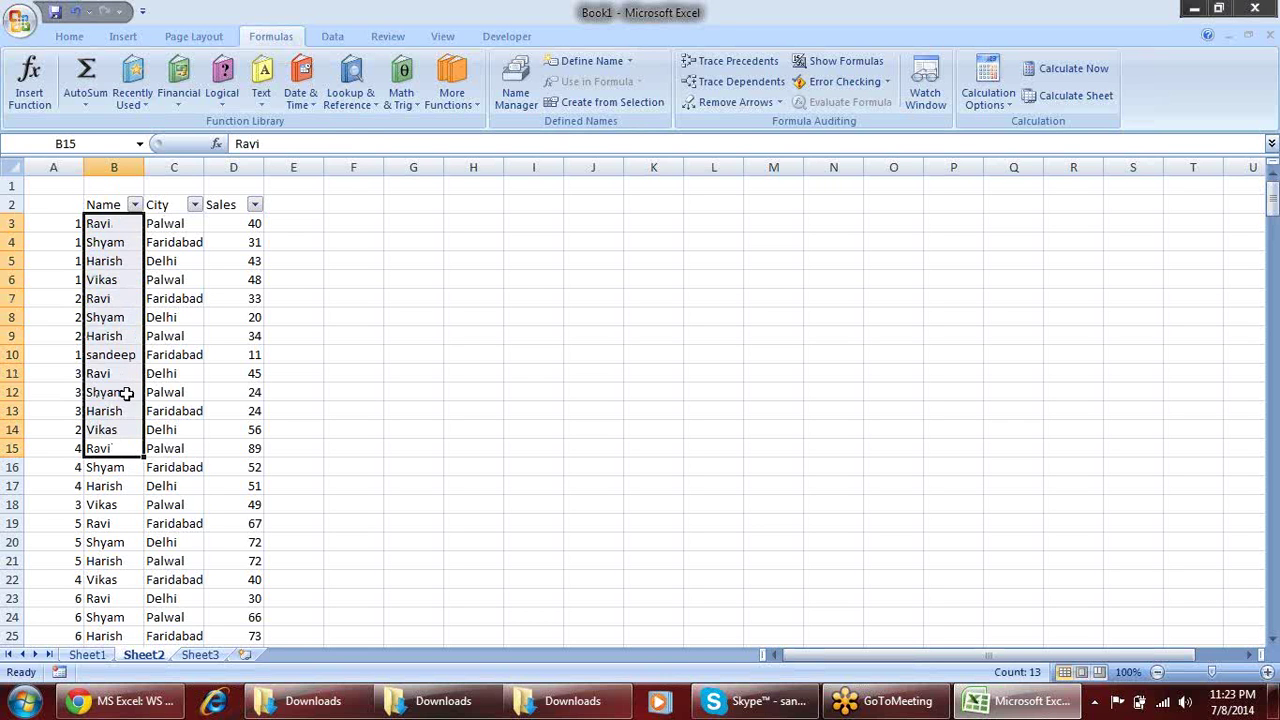
Check the running counts in A4 through A15, including sandeep's 1 in A10
left_click(73, 452)
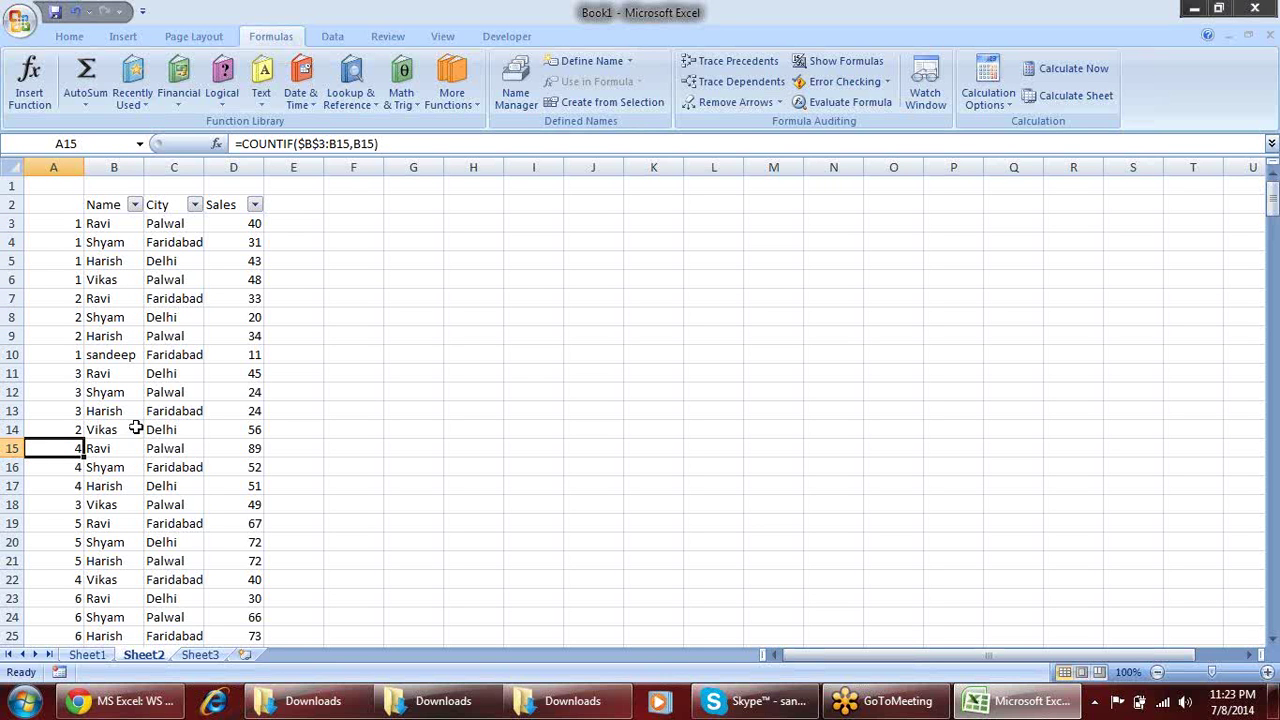
left_click(63, 248)
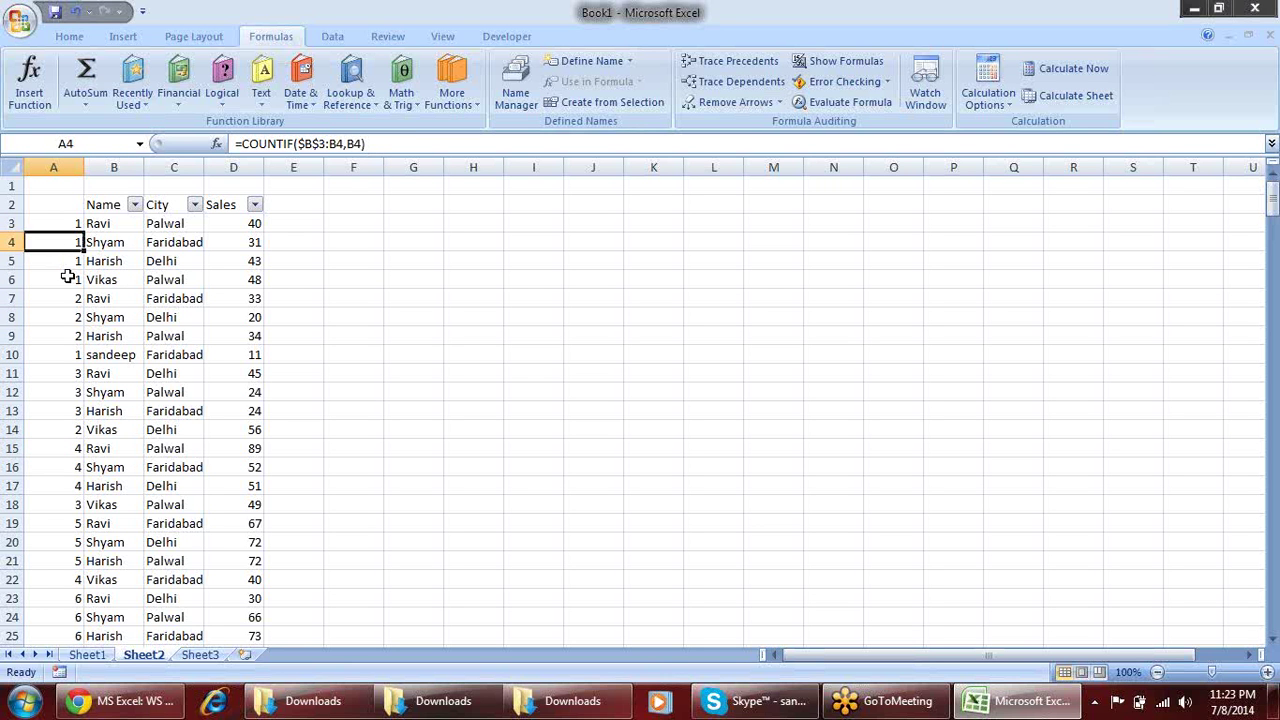
left_click(66, 280)
left_click(64, 299)
left_click(49, 336)
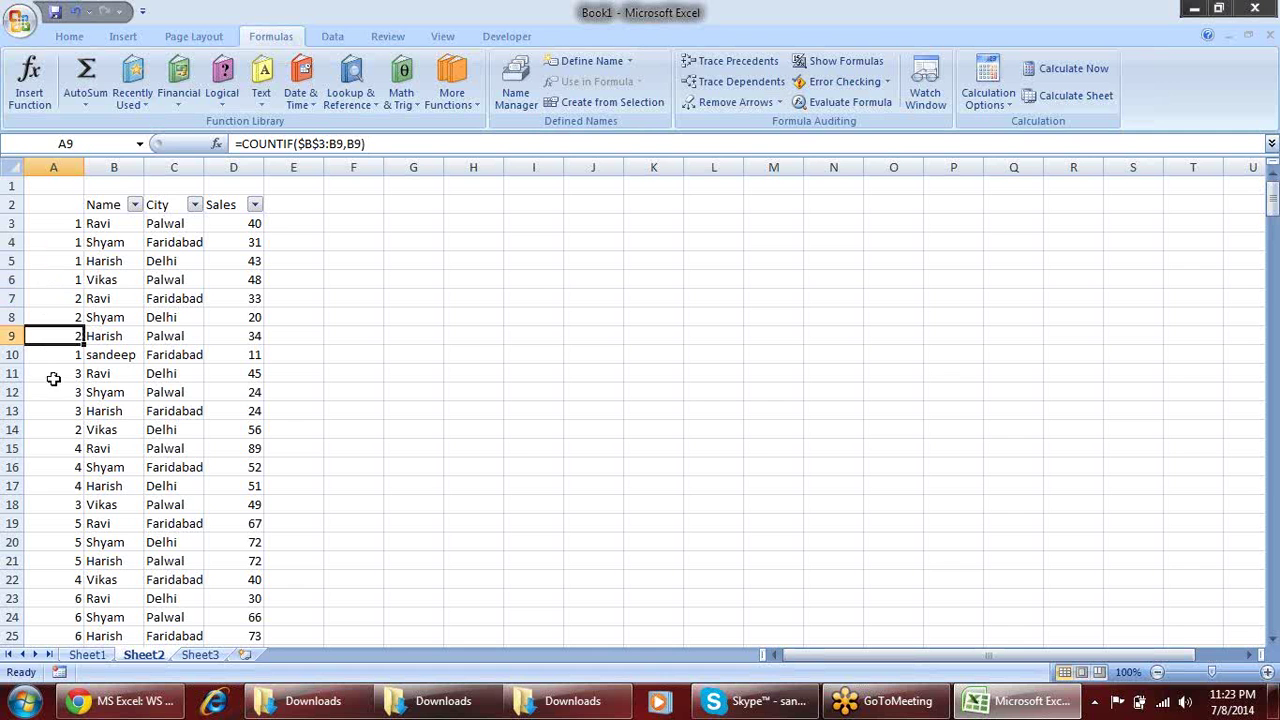
left_click(68, 357)
scroll(75, 381, "down", 3)
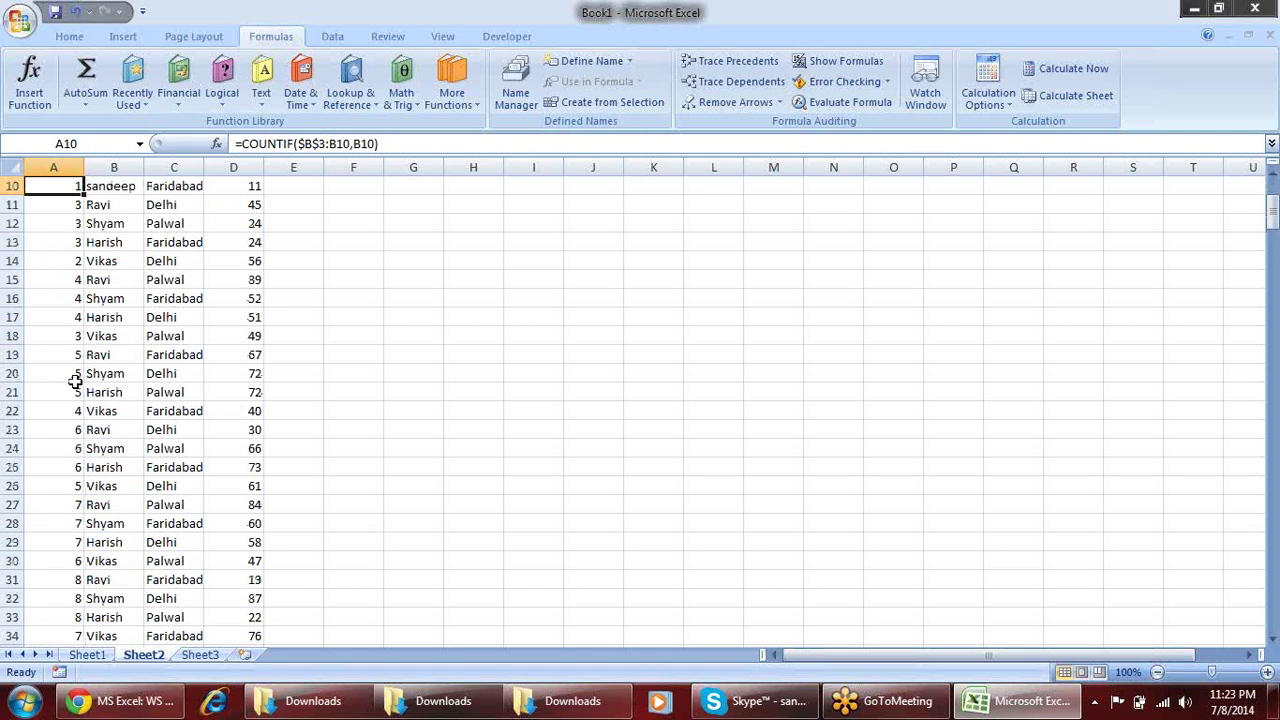
scroll(75, 381, "down", 4)
scroll(383, 329, "down", 2)
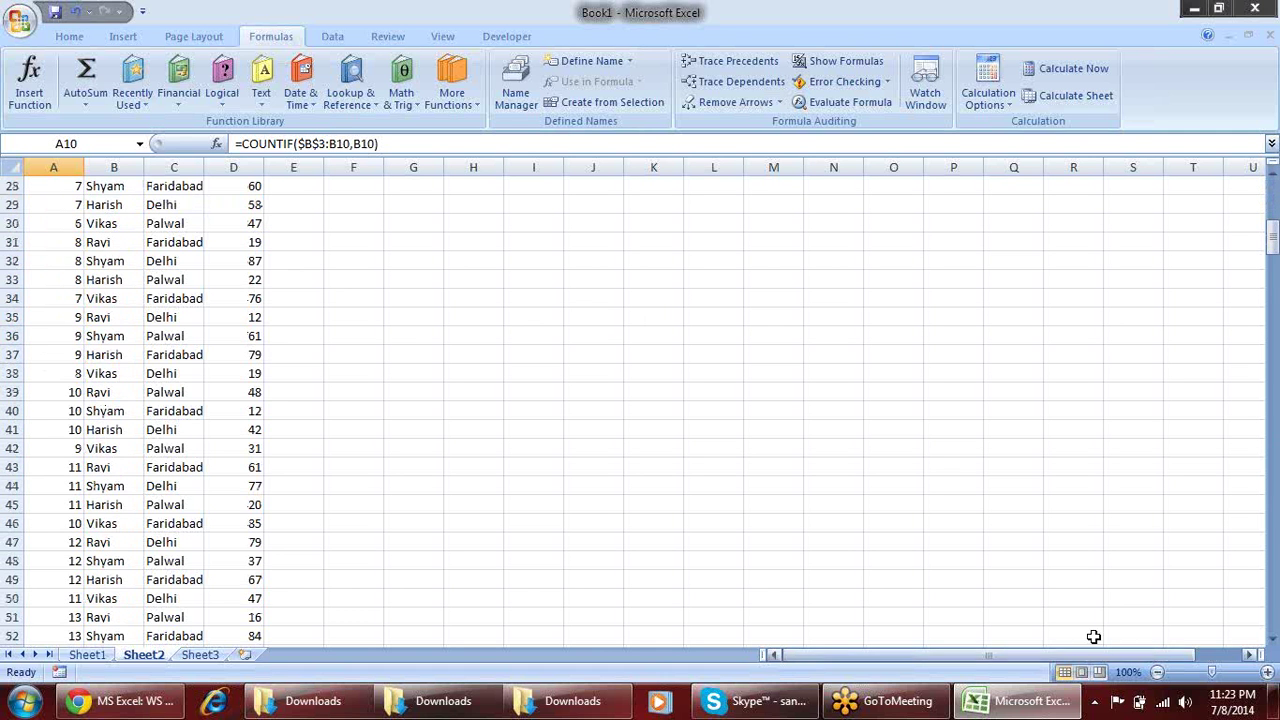
scroll(1203, 597, "down", 5)
scroll(921, 578, "up", 6)
scroll(921, 578, "up", 5)
scroll(921, 570, "up", 3)
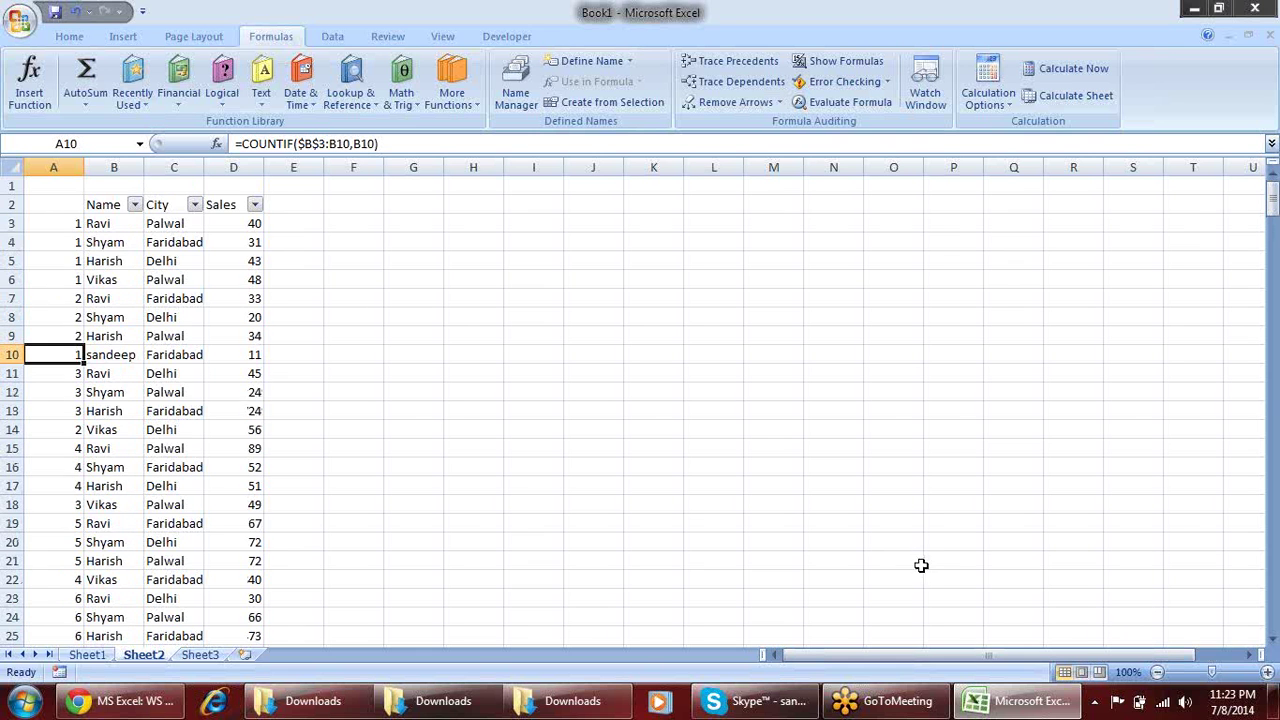
Filter the Name column to show only Ravi's rows
left_click(134, 204)
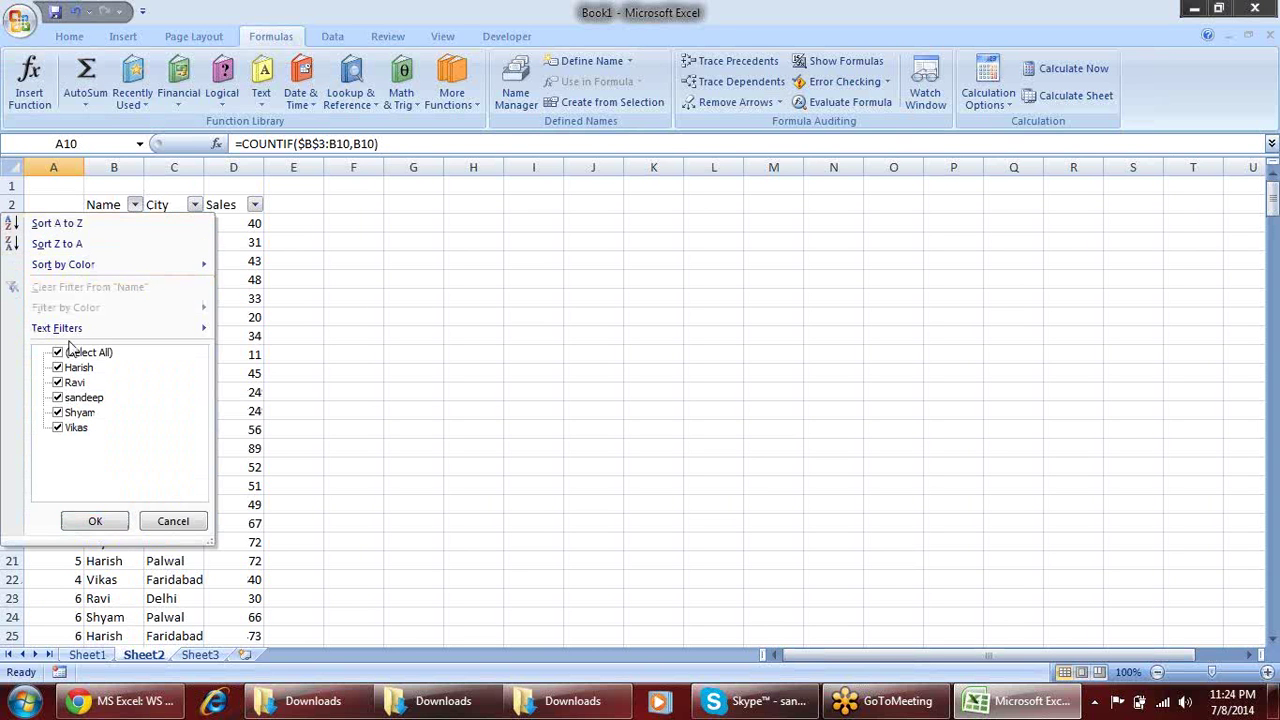
left_click(57, 352)
left_click(57, 382)
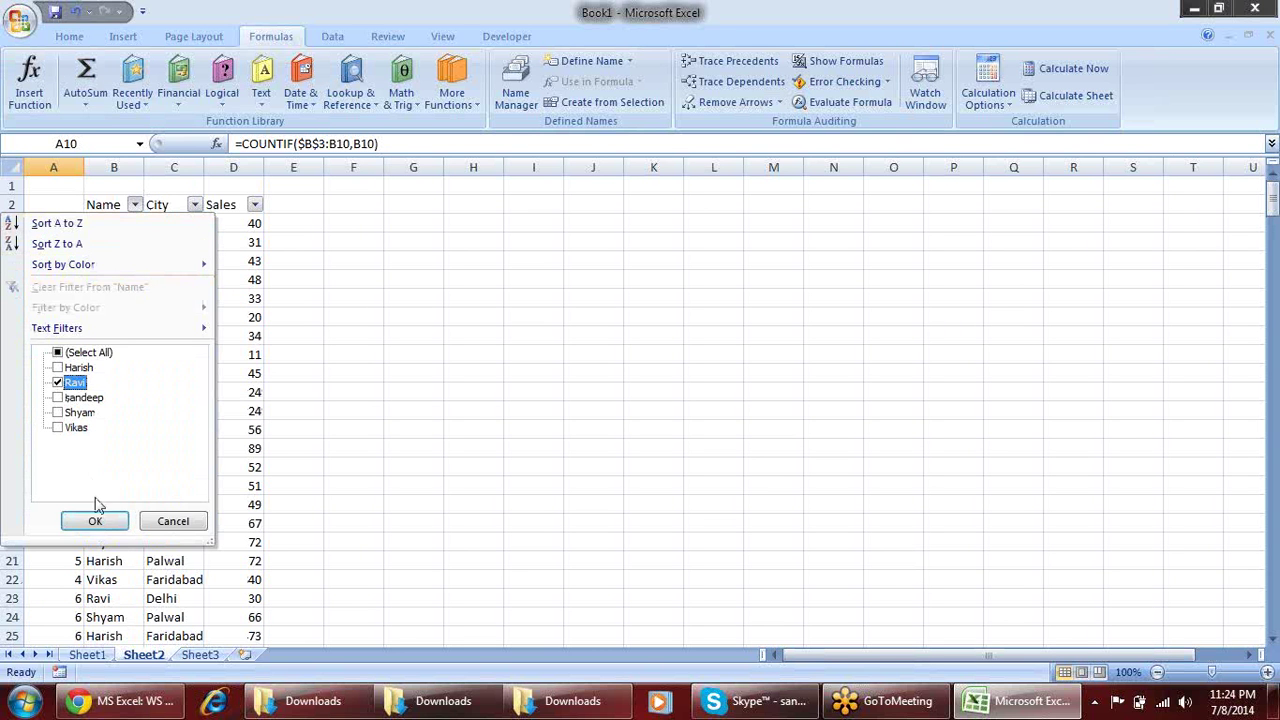
left_click(100, 512)
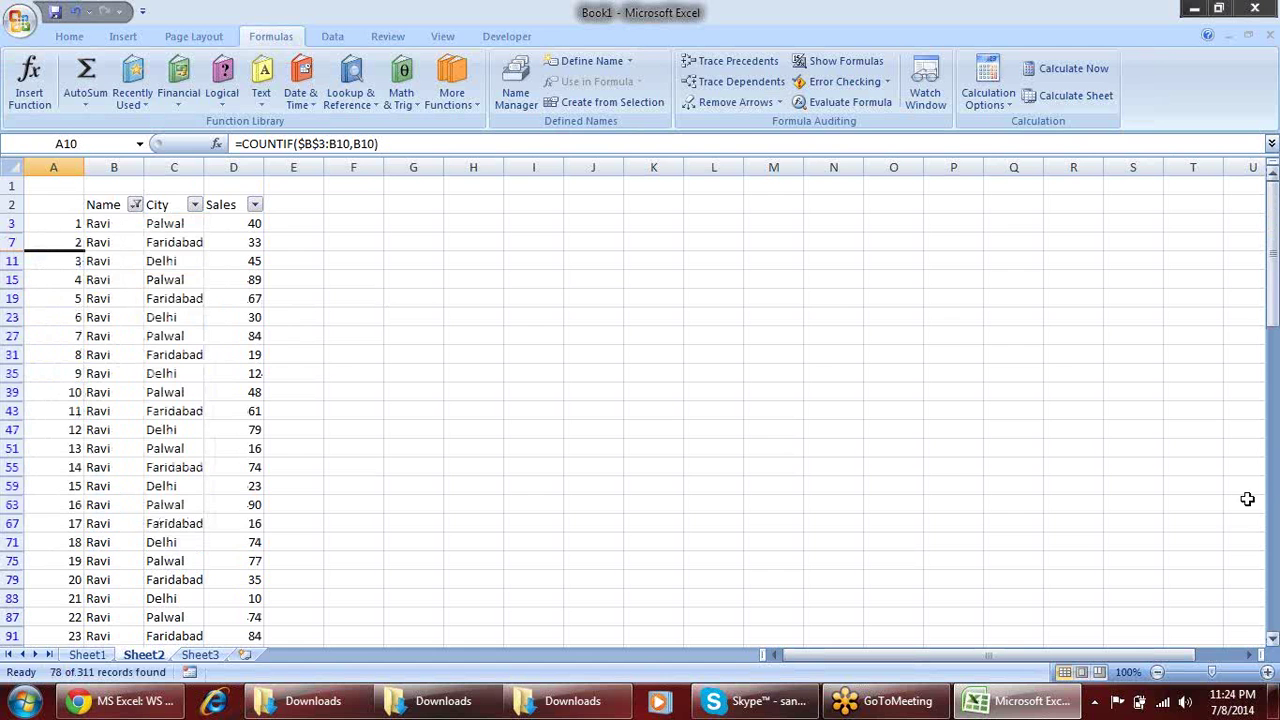
mouse_move(1272, 270)
left_mouse_down()
mouse_move(1272, 560)
mouse_move(1272, 200)
left_mouse_up()
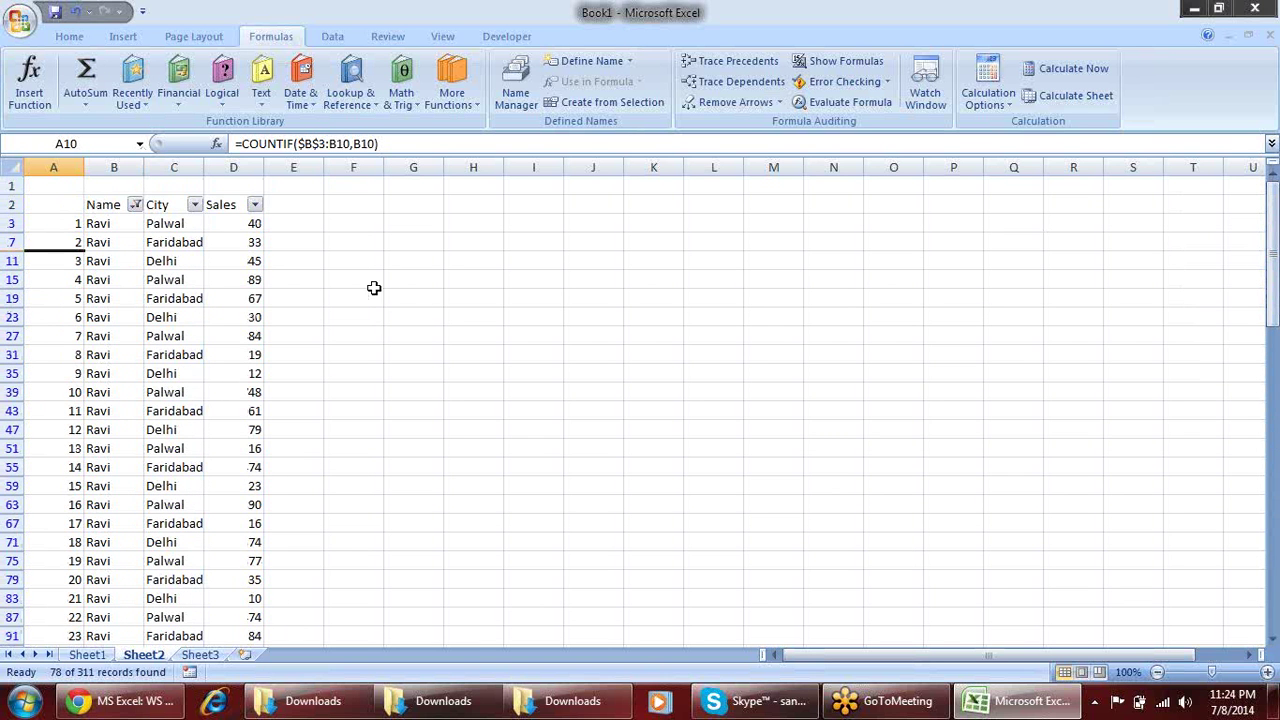
Select All in the Name filter so every name's rows show again
left_click(368, 283)
left_click(135, 205)
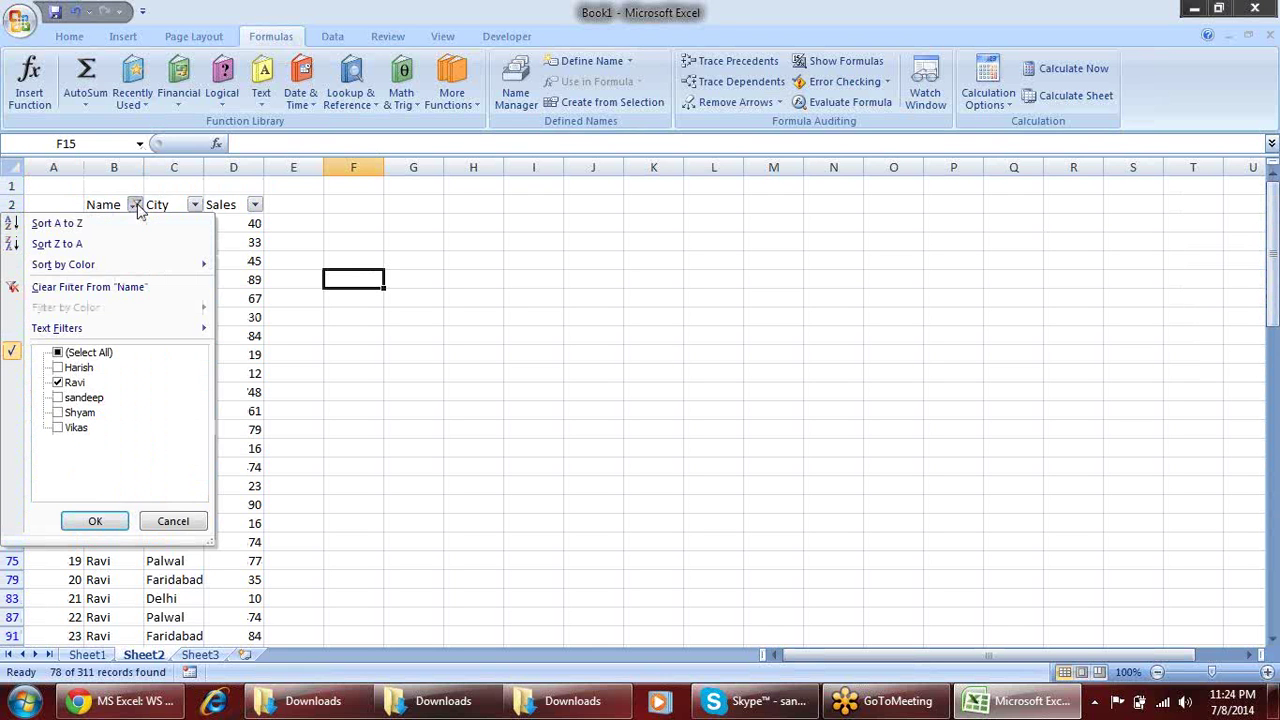
left_click(62, 353)
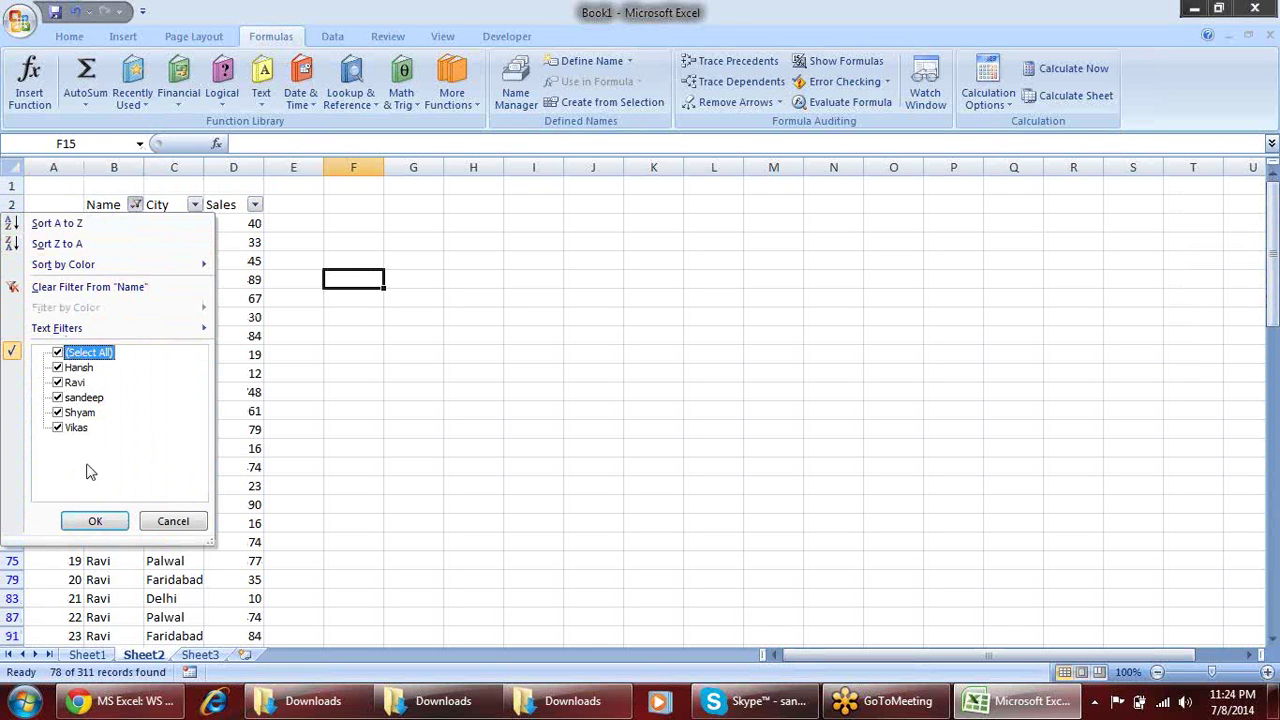
left_click(95, 521)
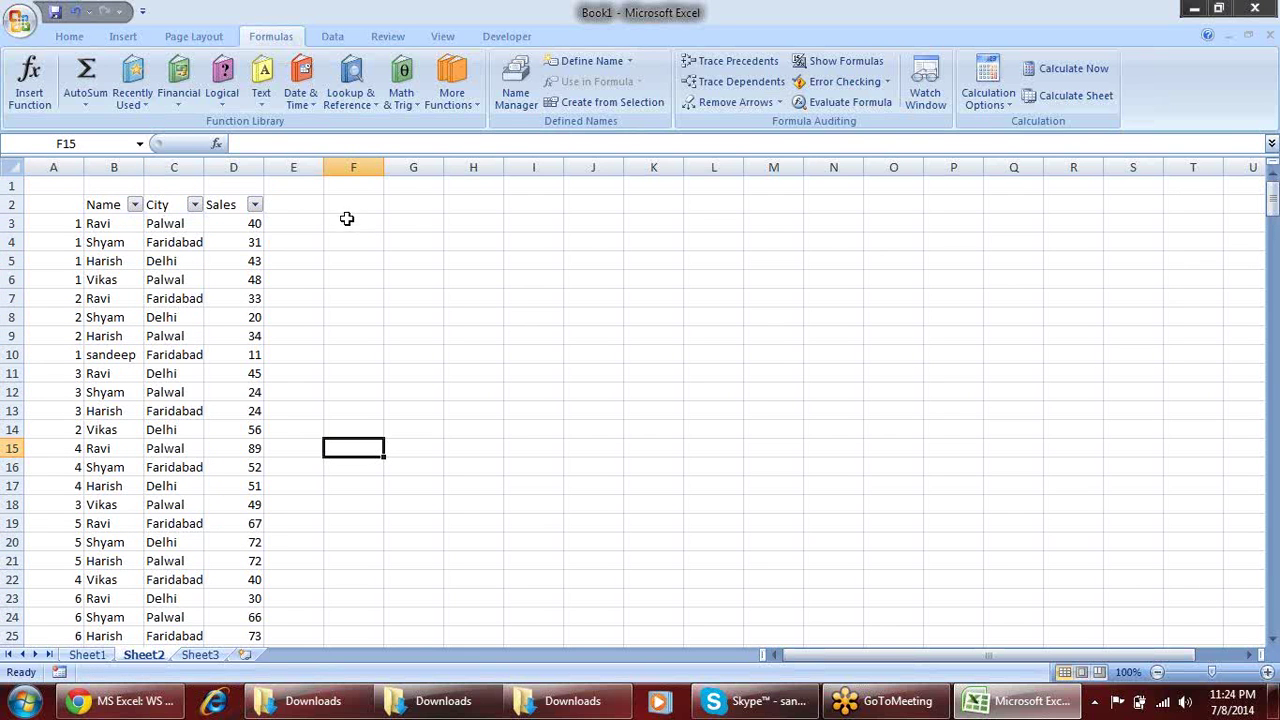
Review Ravi's first record, selecting B3:D3 with Sales value 40
left_click(110, 229)
left_click_drag(116, 228, 125, 292)
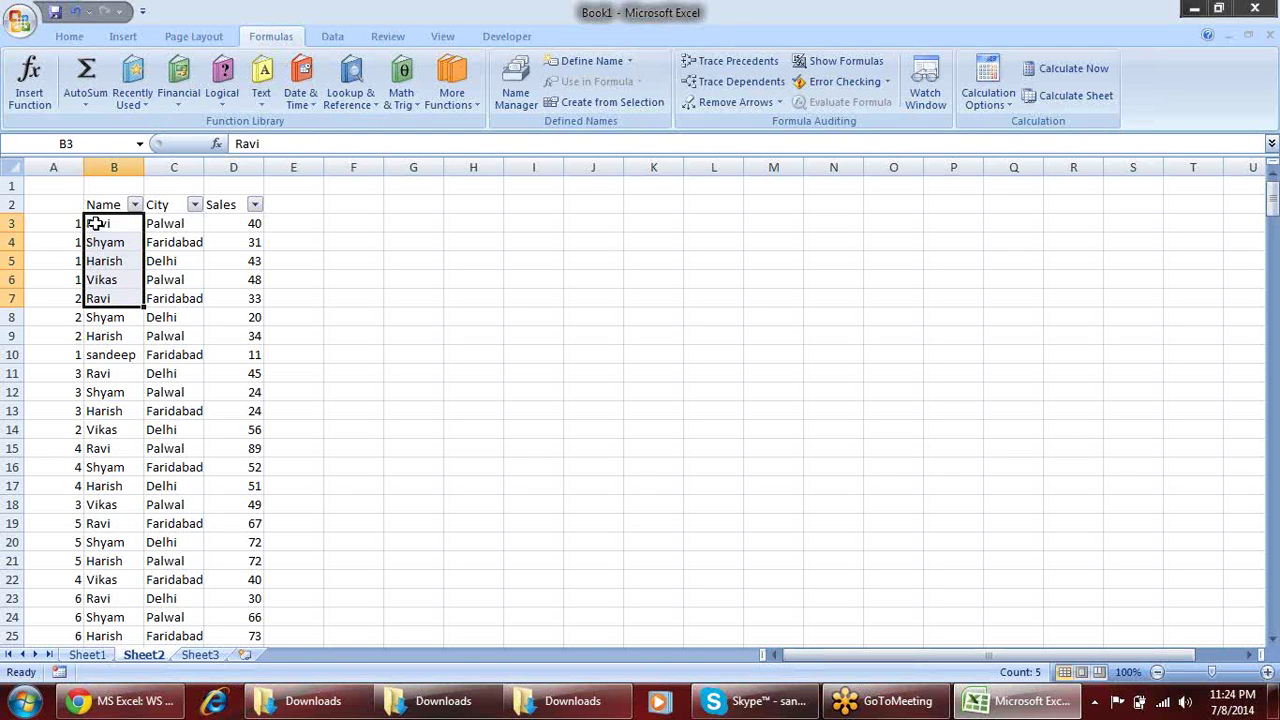
left_click(96, 220)
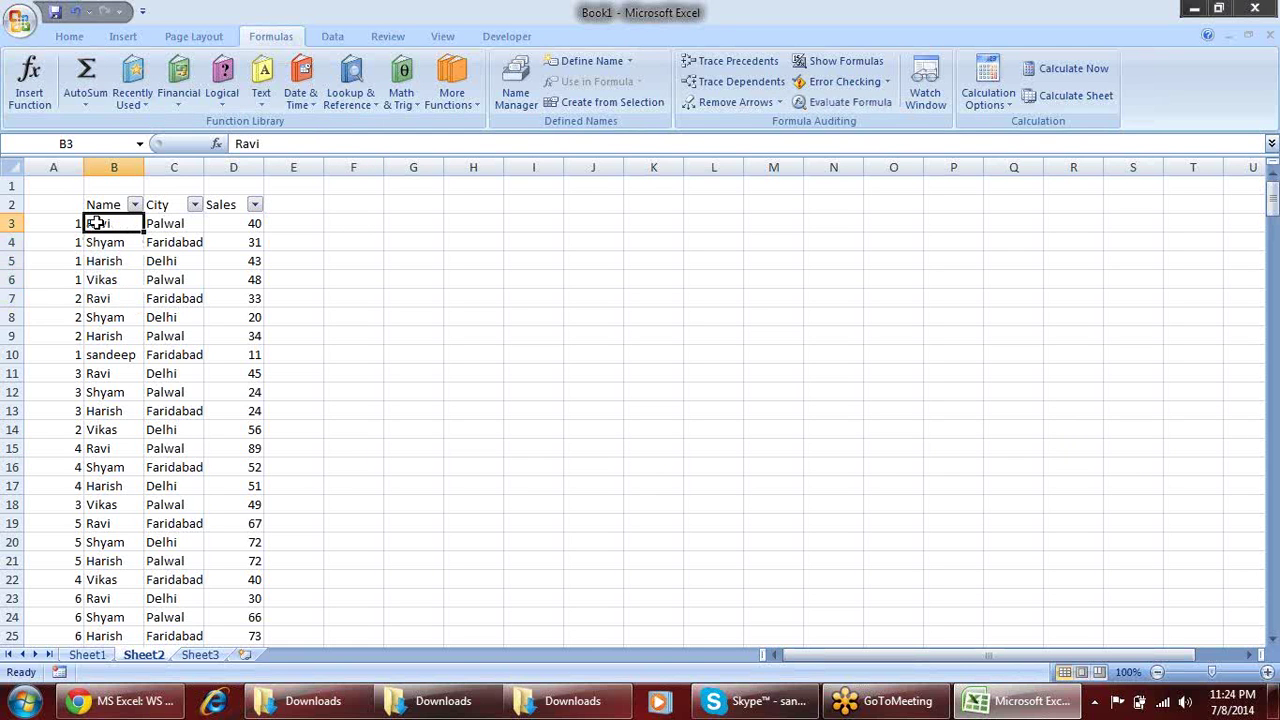
left_click(218, 228)
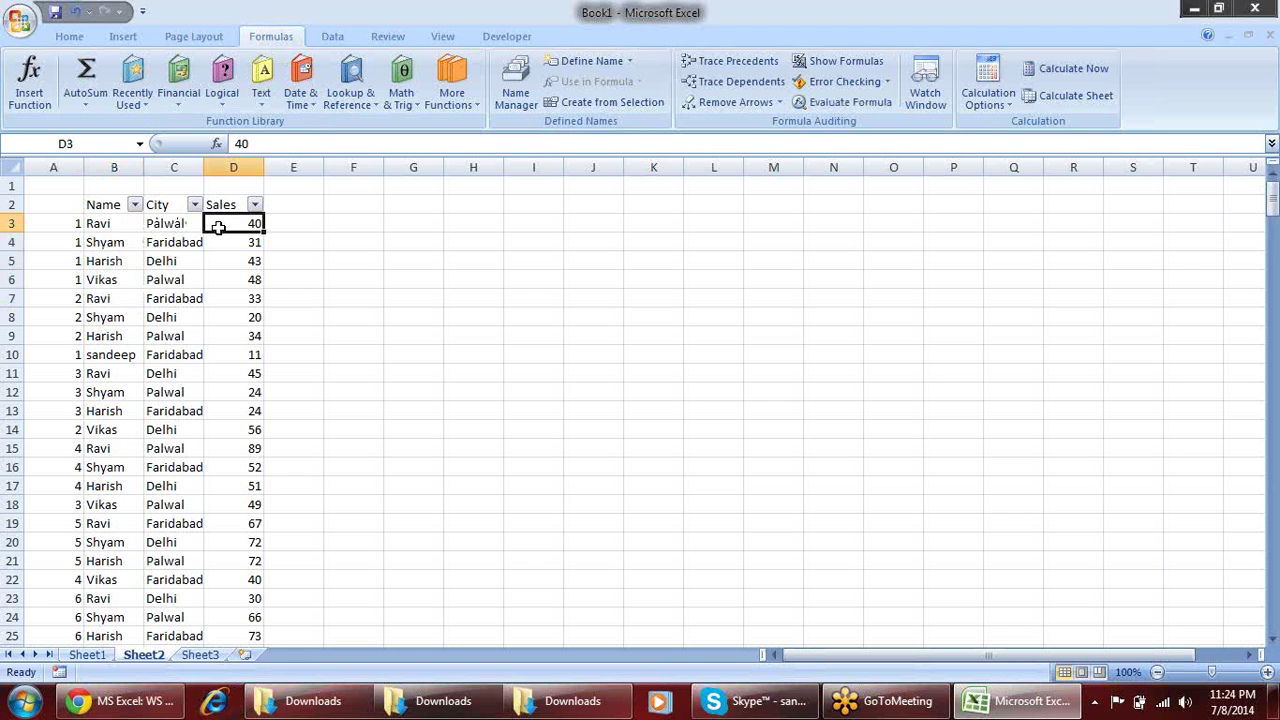
left_click(118, 224)
double_click(126, 224)
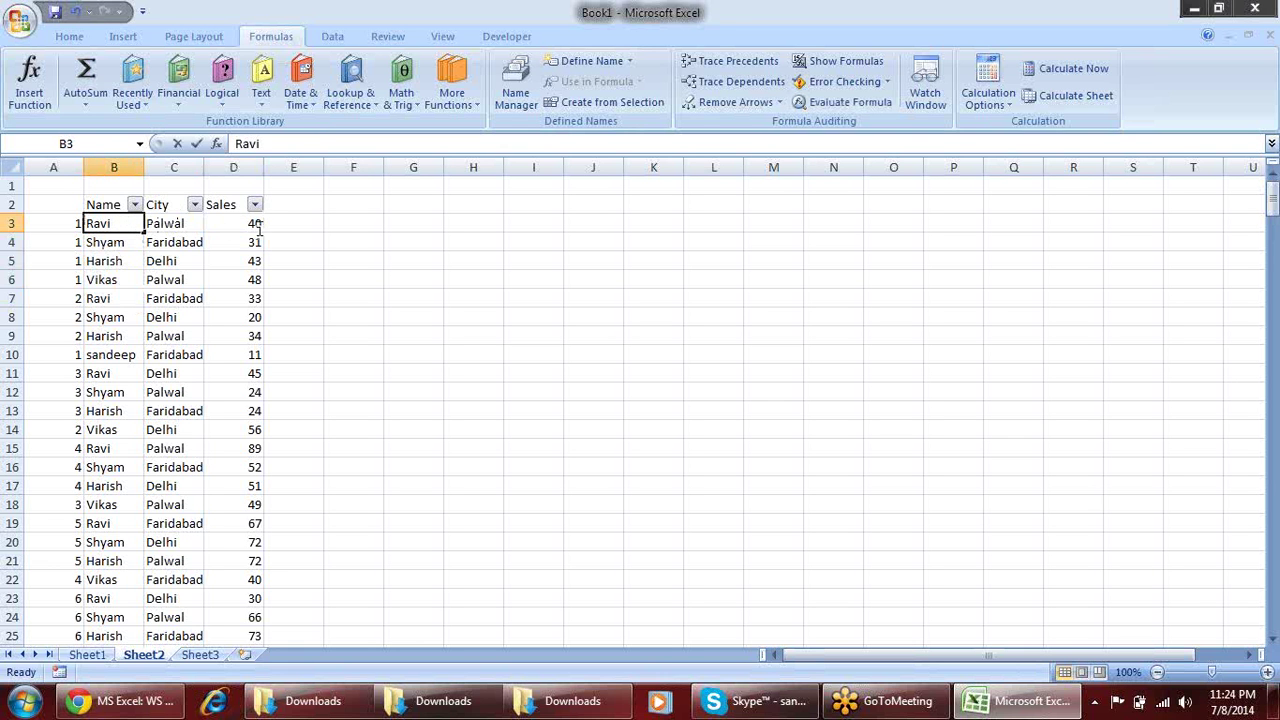
key("Escape")
left_click(348, 226)
left_click_drag(254, 226, 136, 230)
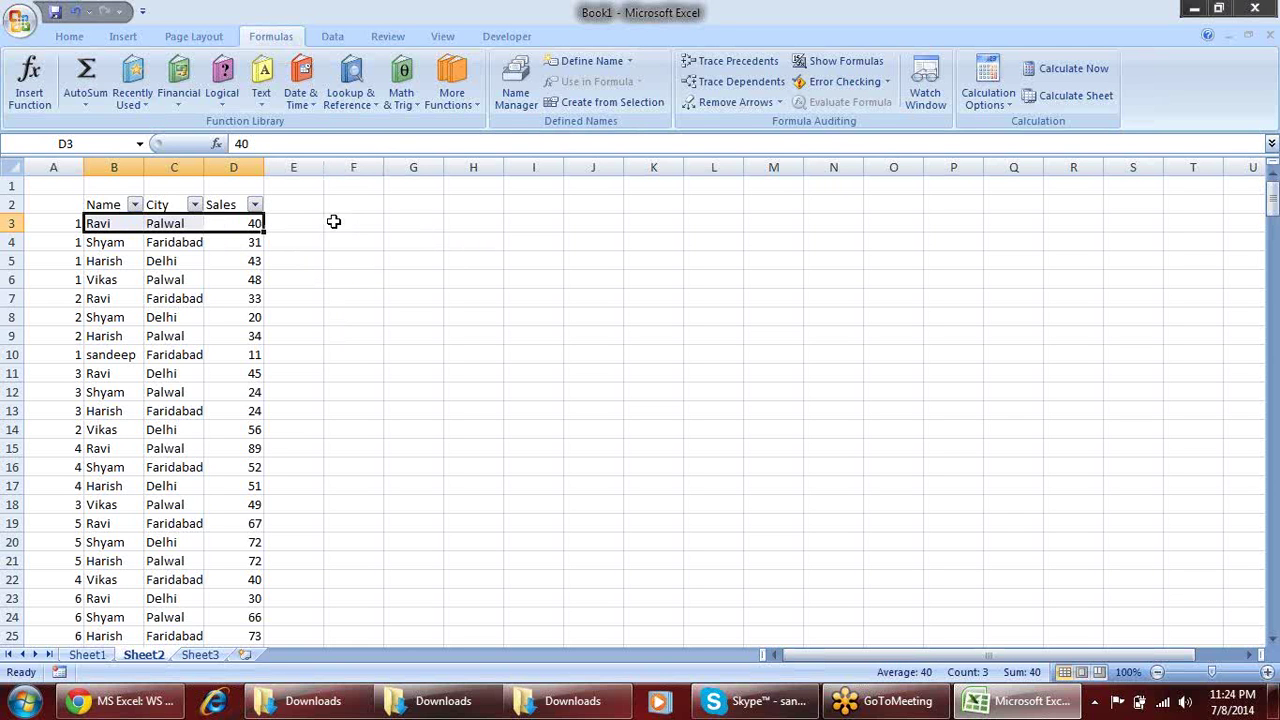
Change A3 to =COUNTIF($B$3:B3,B3)&B3 and fill it down column A
left_click(63, 226)
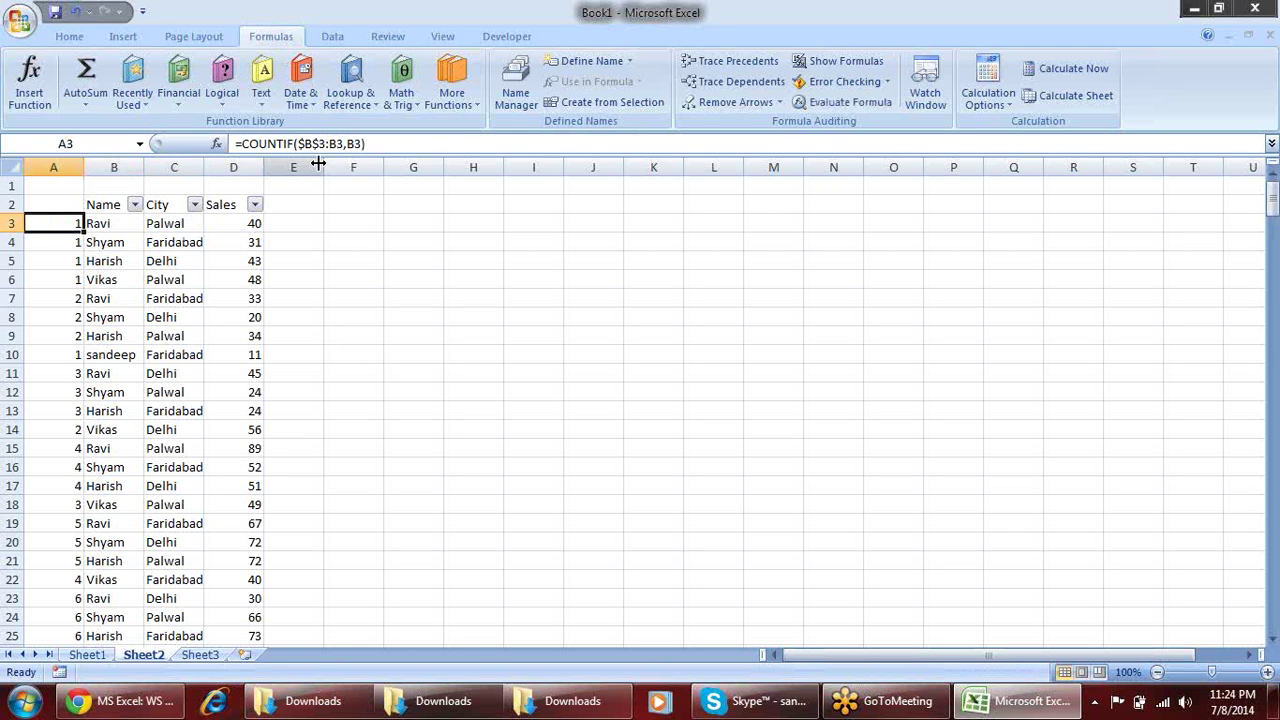
left_click(418, 145)
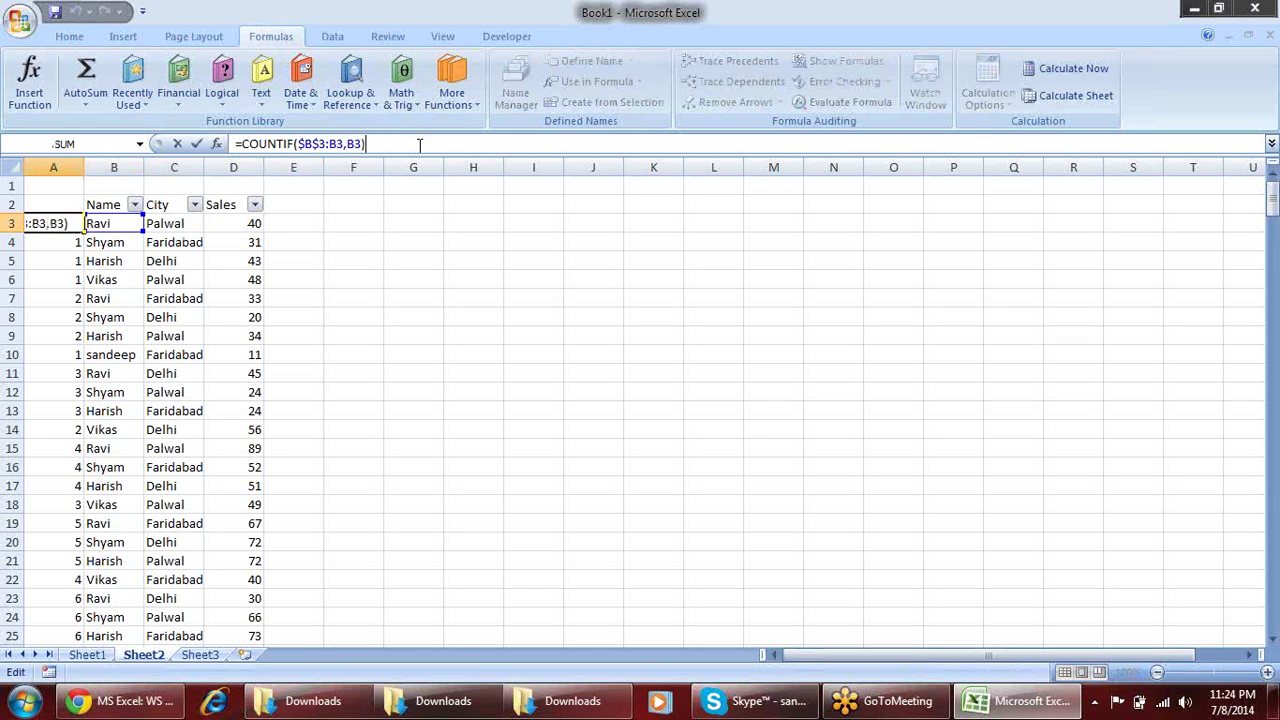
type("&")
left_click(124, 225)
key("Return")
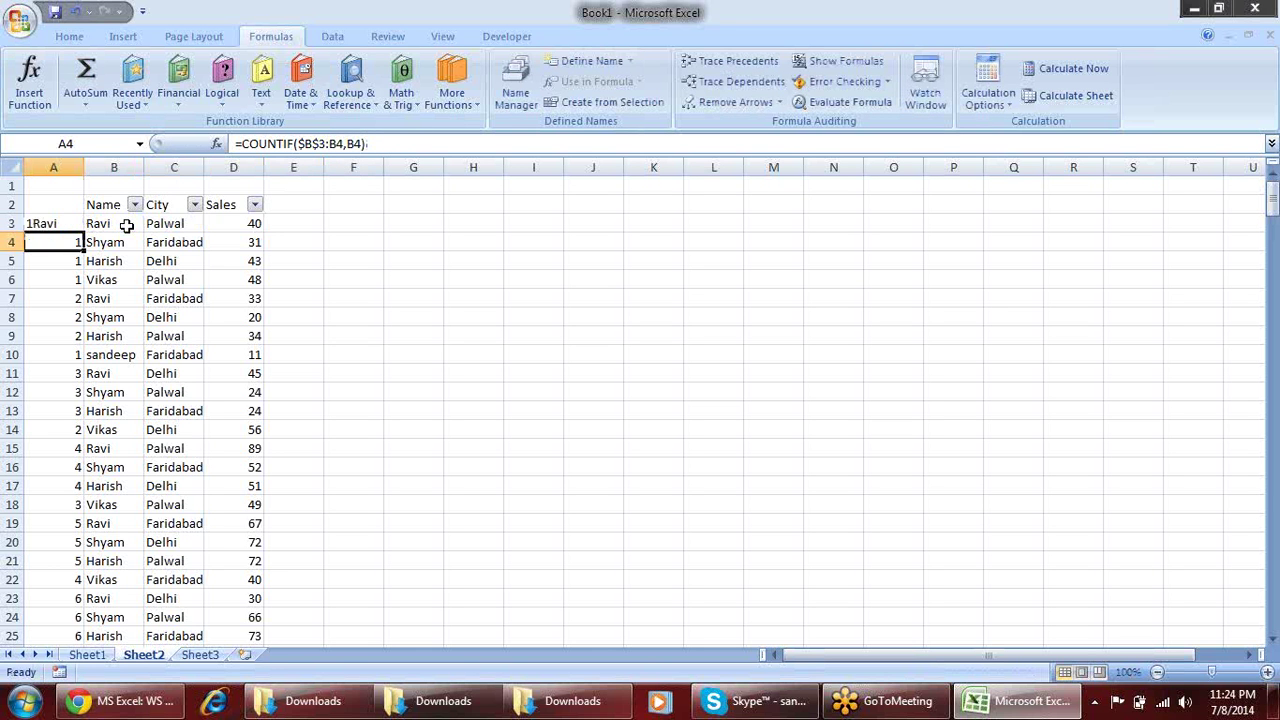
left_click(80, 223)
double_click(83, 231)
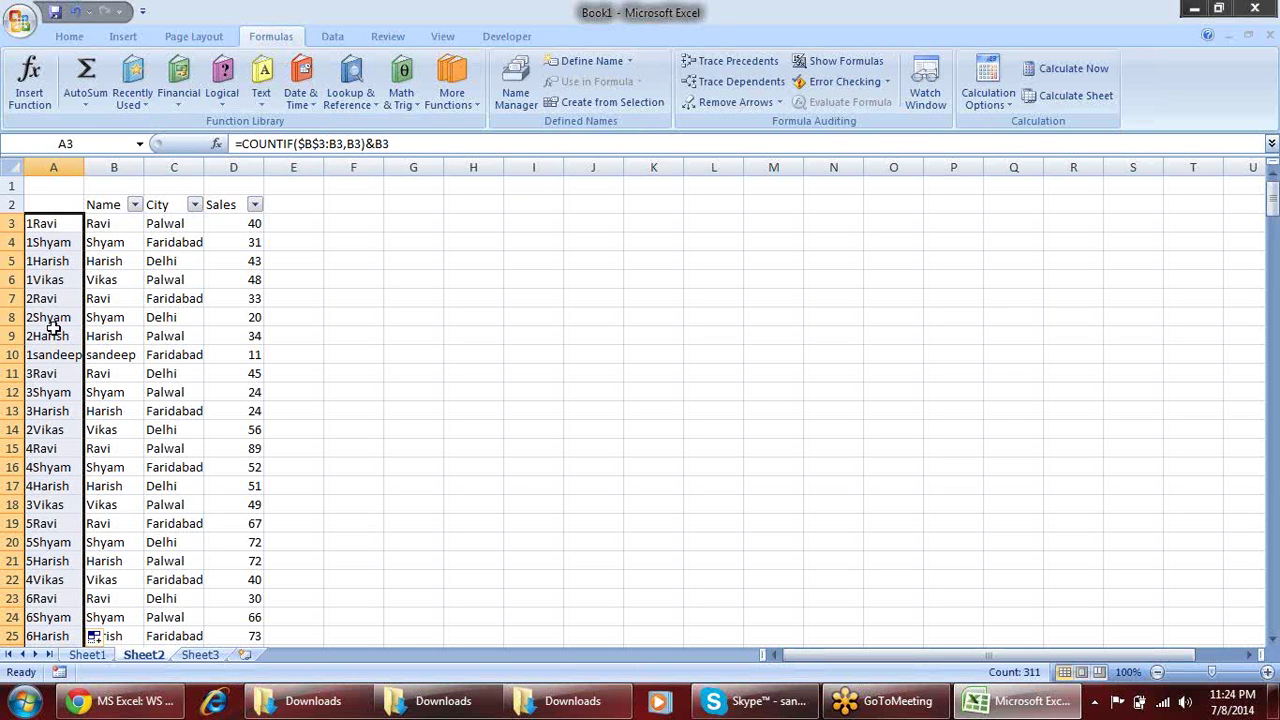
Check the resulting name keys in A11 and A7
left_click(354, 313)
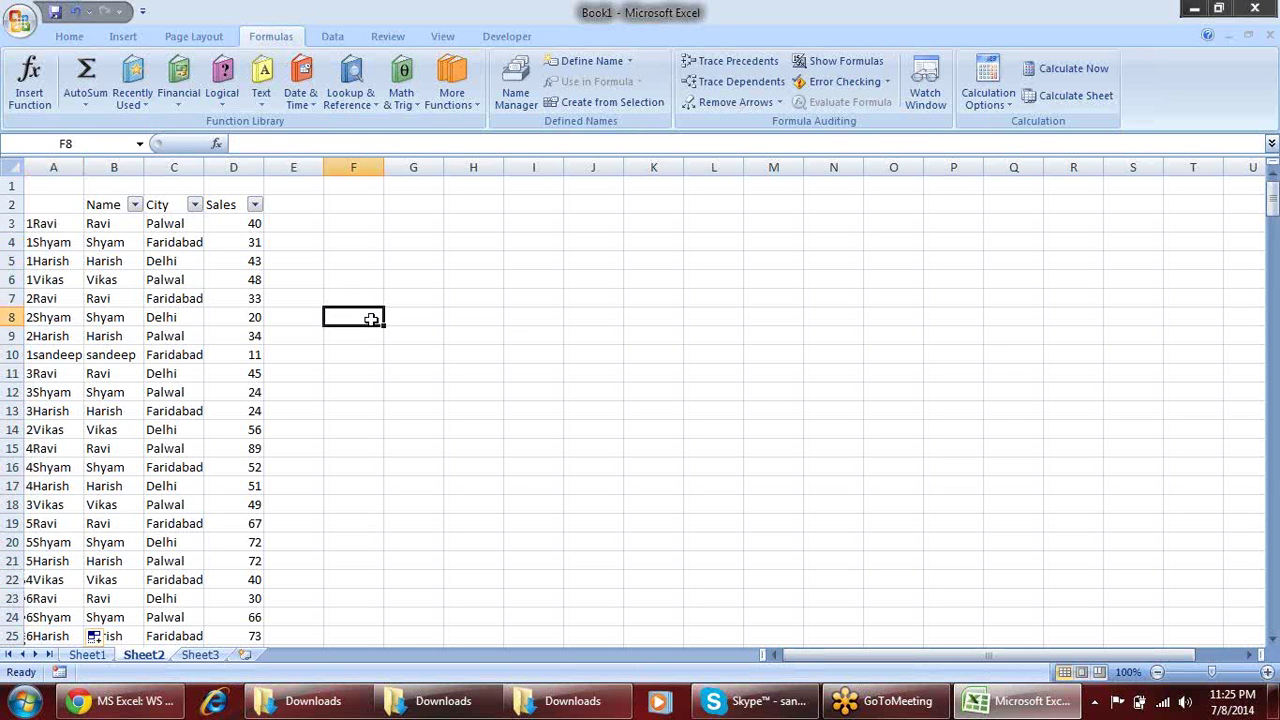
left_click(72, 373)
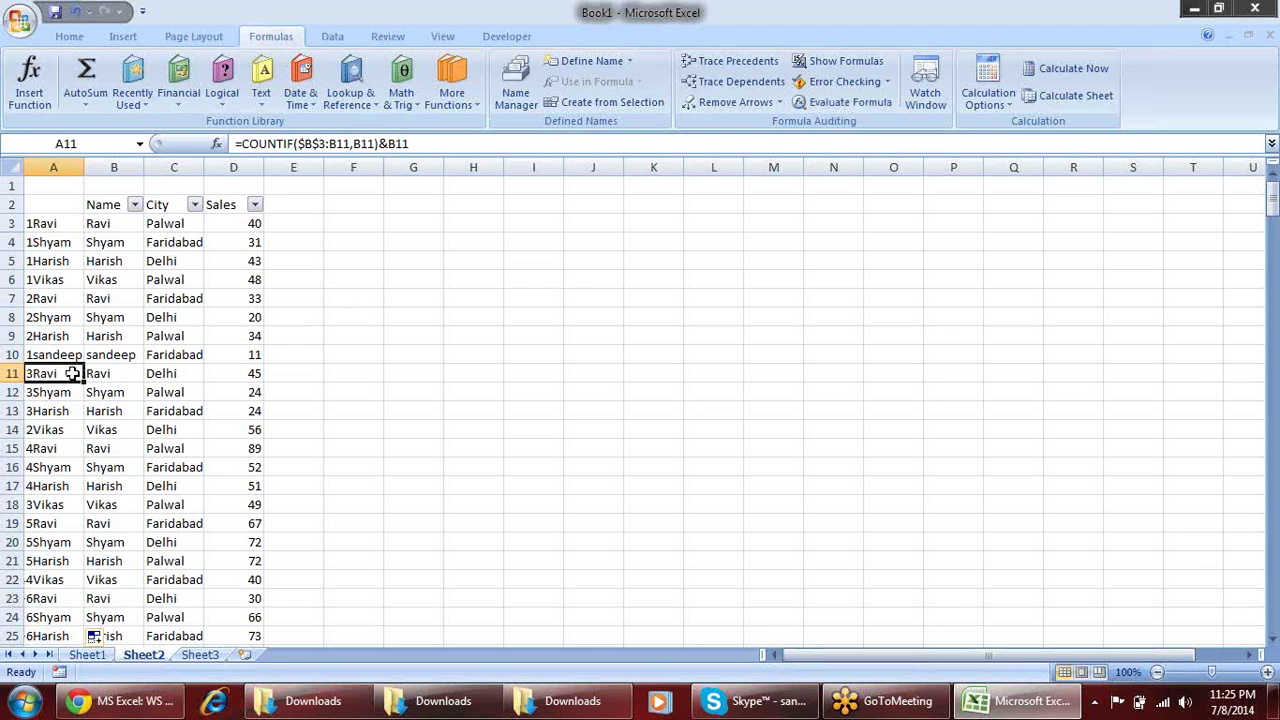
left_click(60, 300)
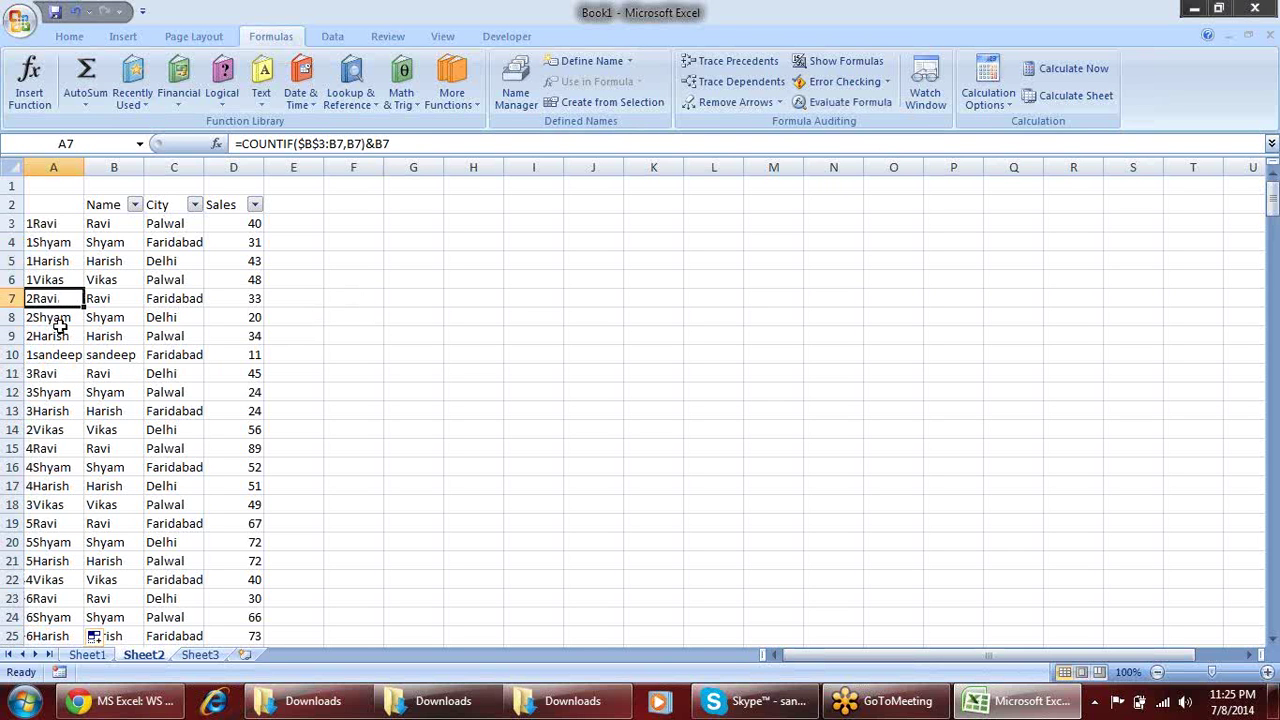
left_click(62, 373)
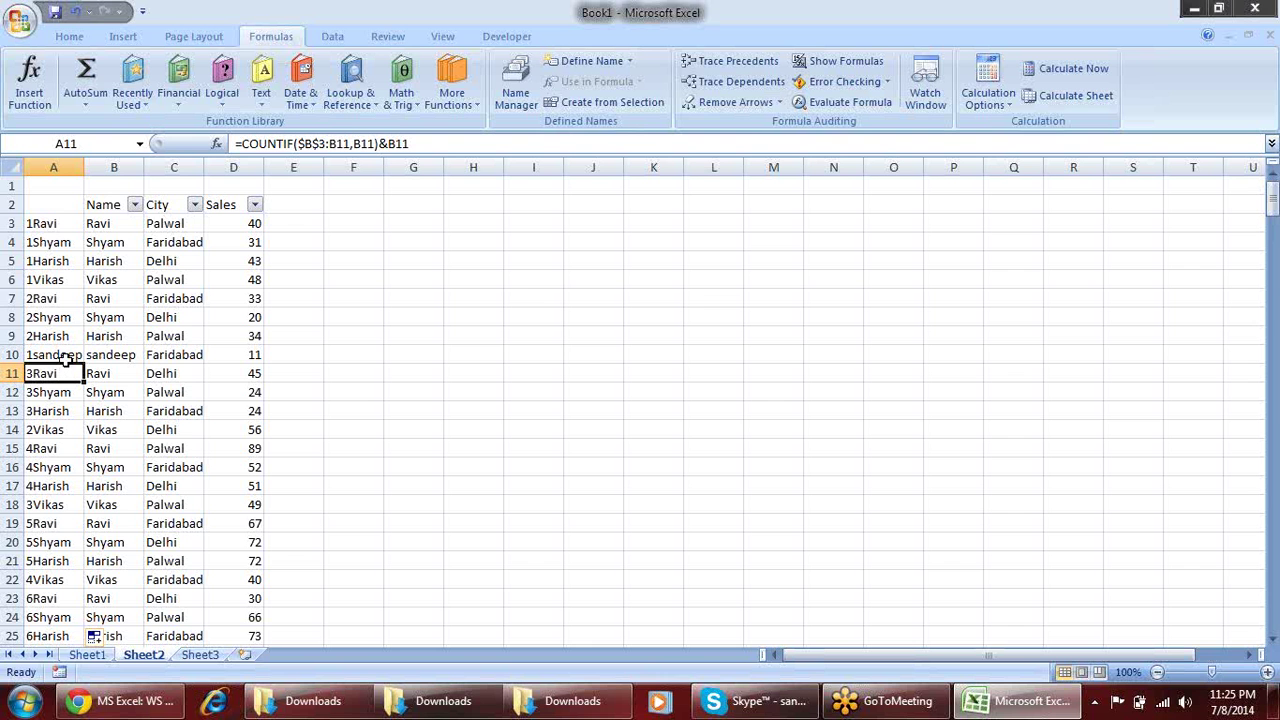
Enter the numbers 1 to 4 in I7:I10 and the name ravi in J6
left_click(536, 303)
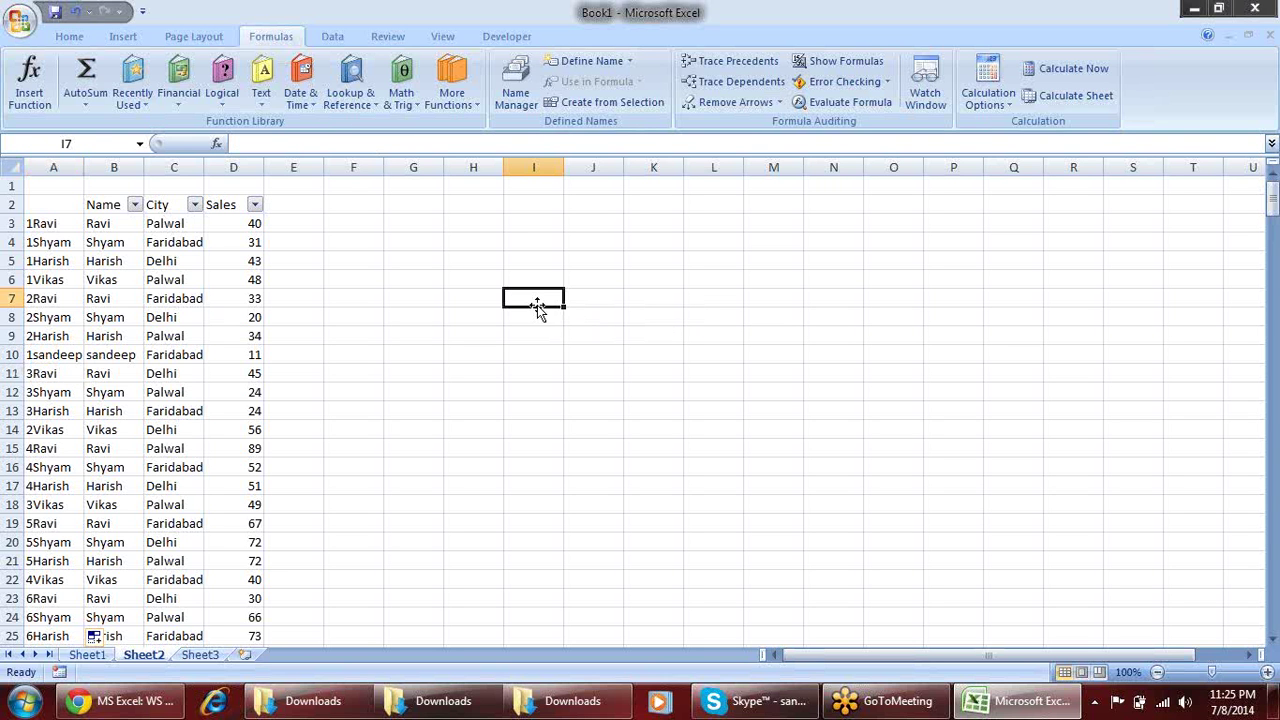
type("1 2")
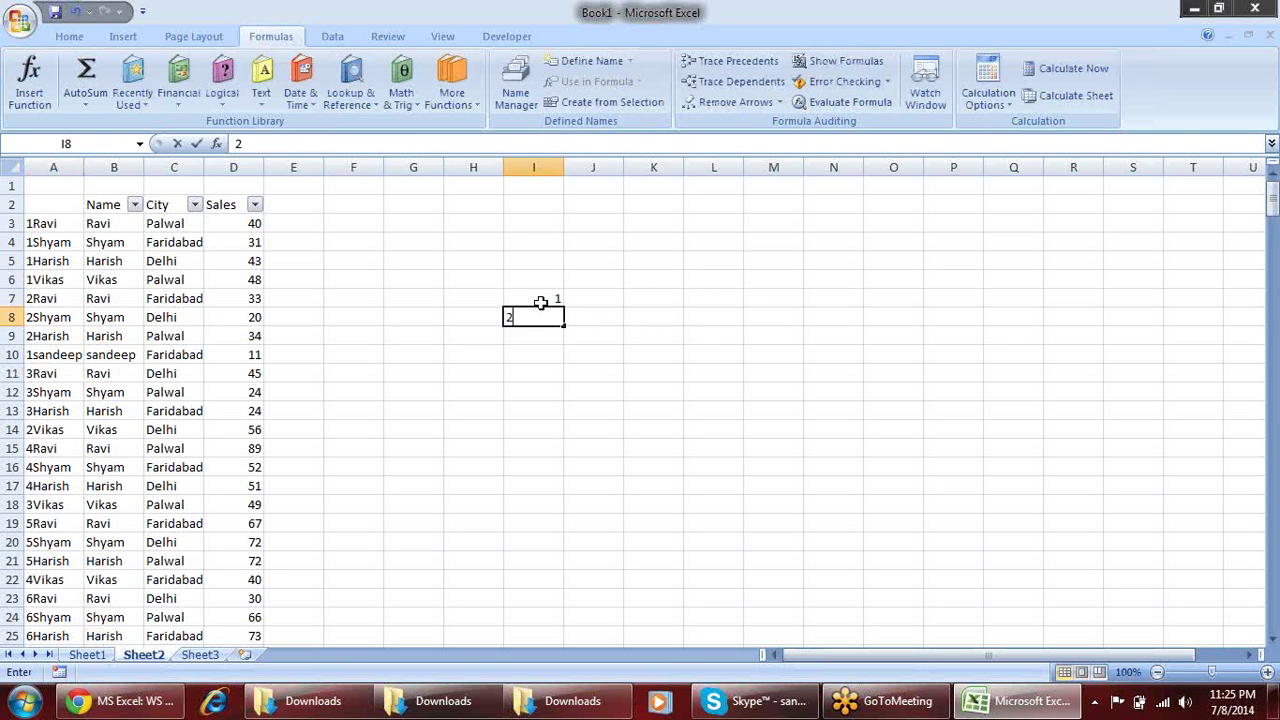
type(" 3 4")
key("Return")
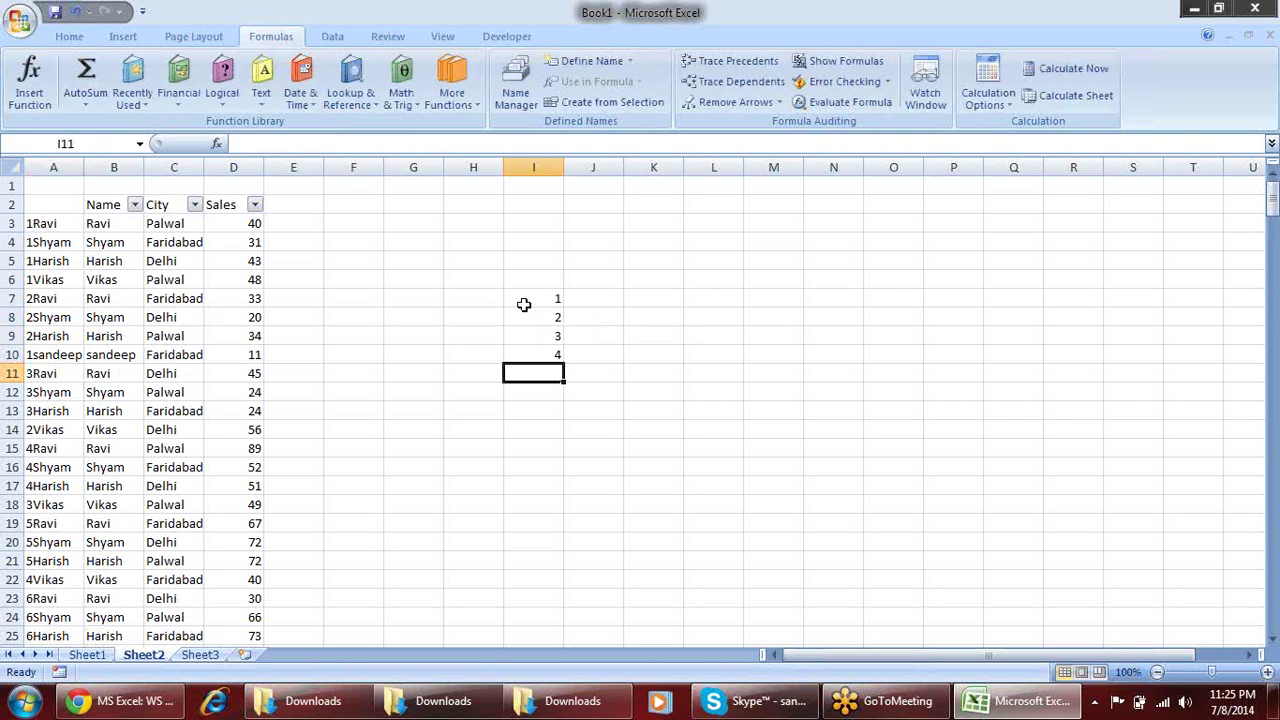
left_click(586, 300)
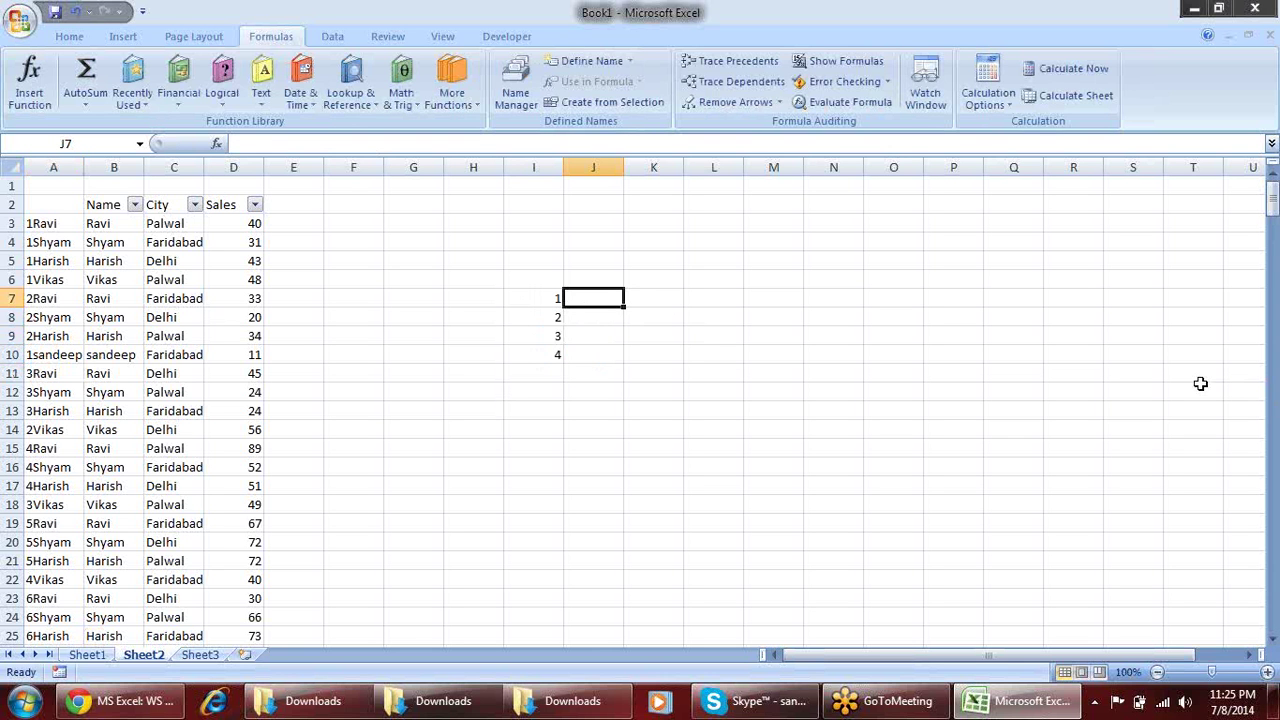
left_click(610, 280)
type("ra")
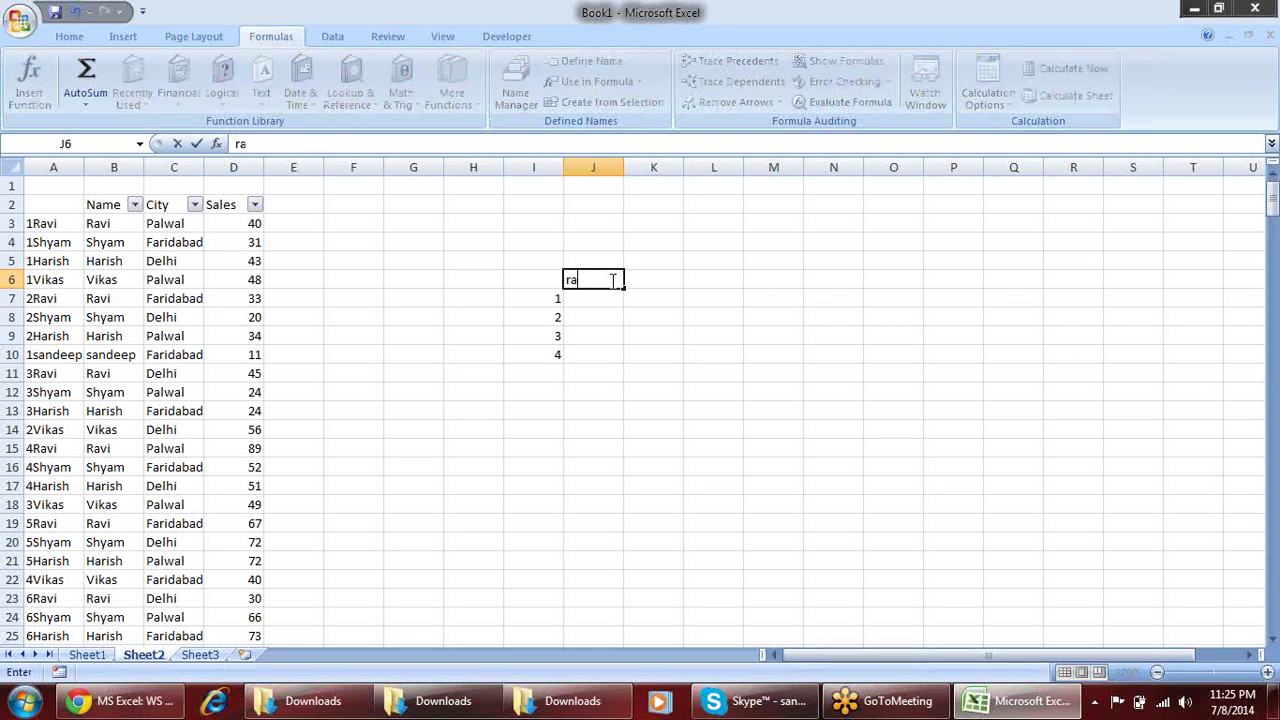
type("vi")
key("Return")
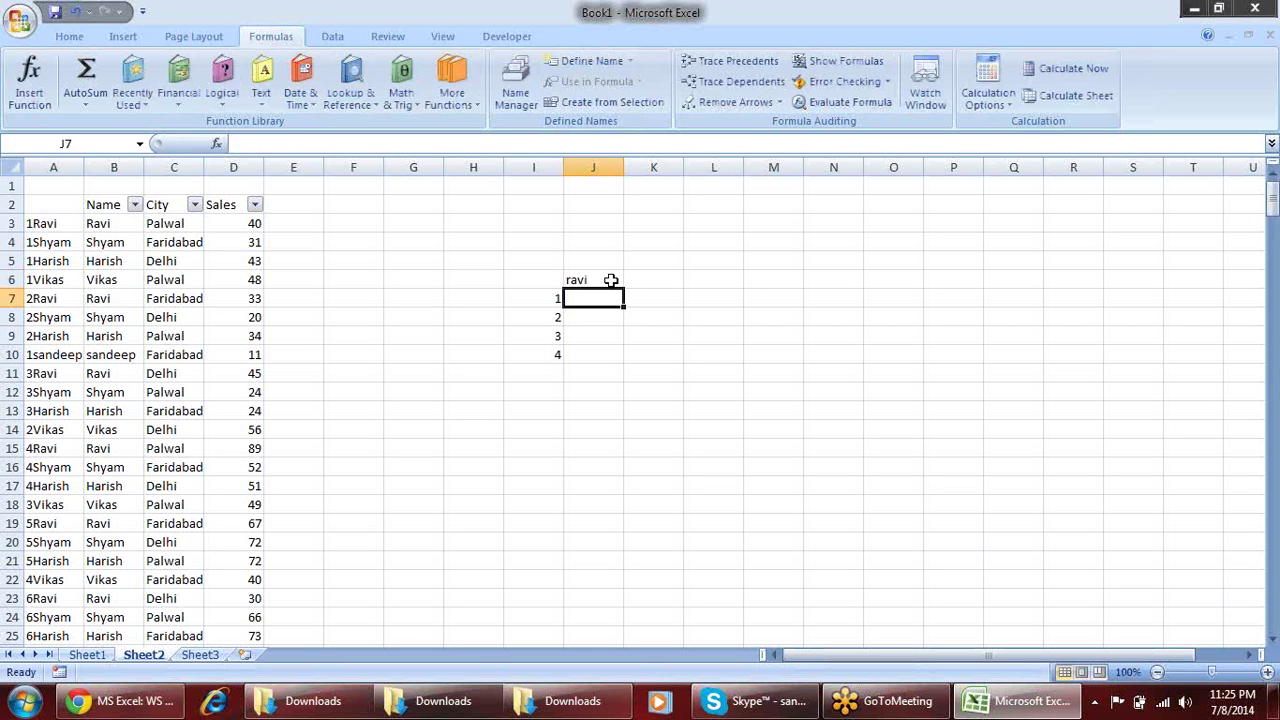
Enter =I7&$J$6 in J7 and fill it down to J10, producing 1ravi–4ravi
type("=")
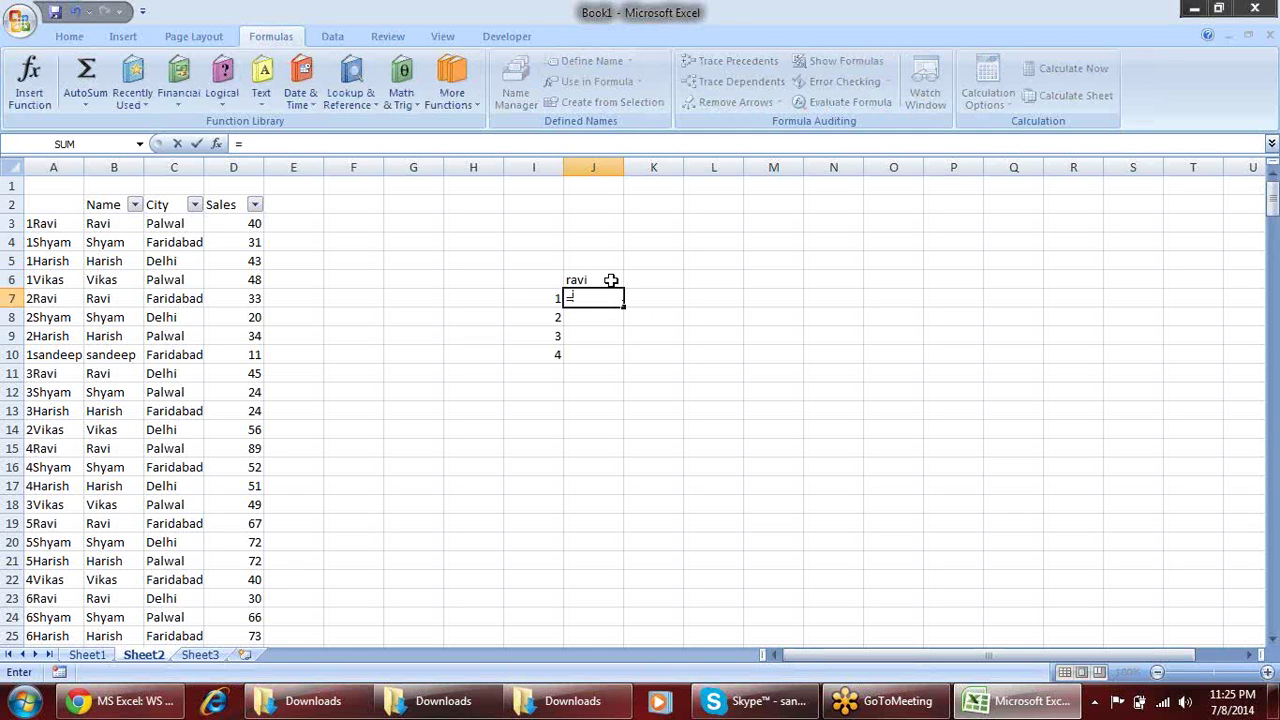
left_click(610, 280)
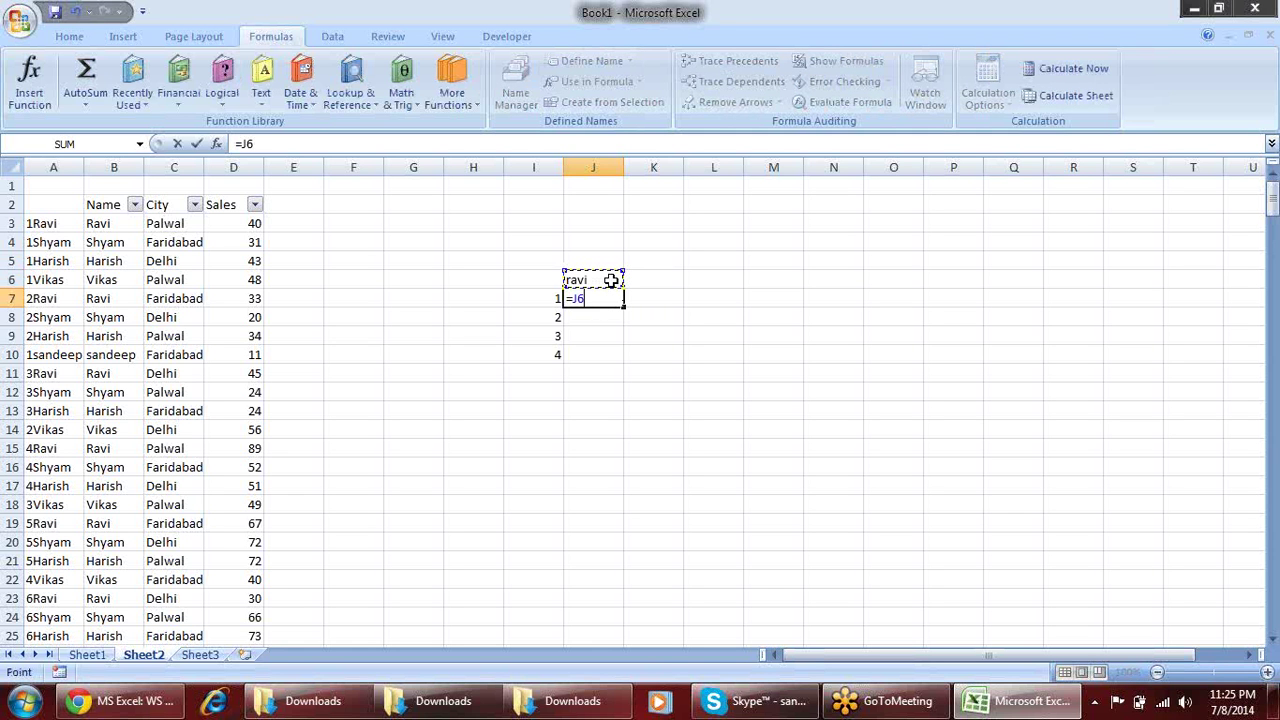
key("F4")
type("&")
key("BackSpace")
left_click(545, 298)
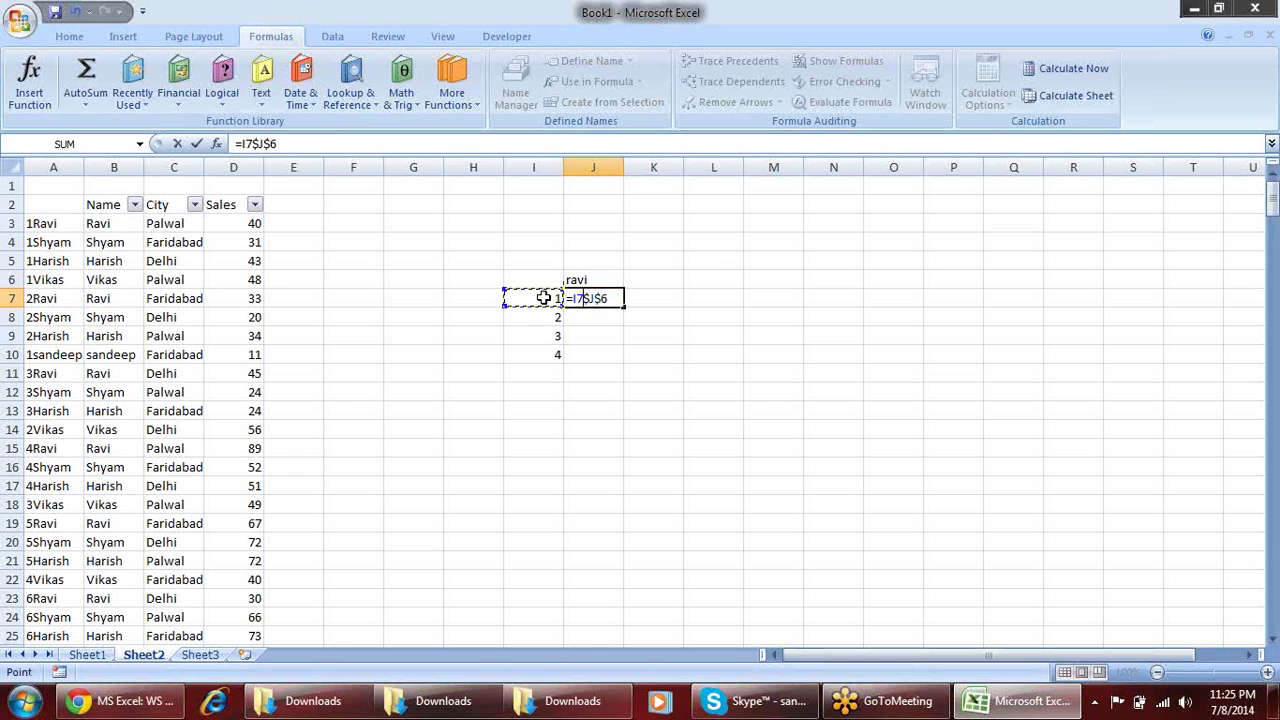
type("&")
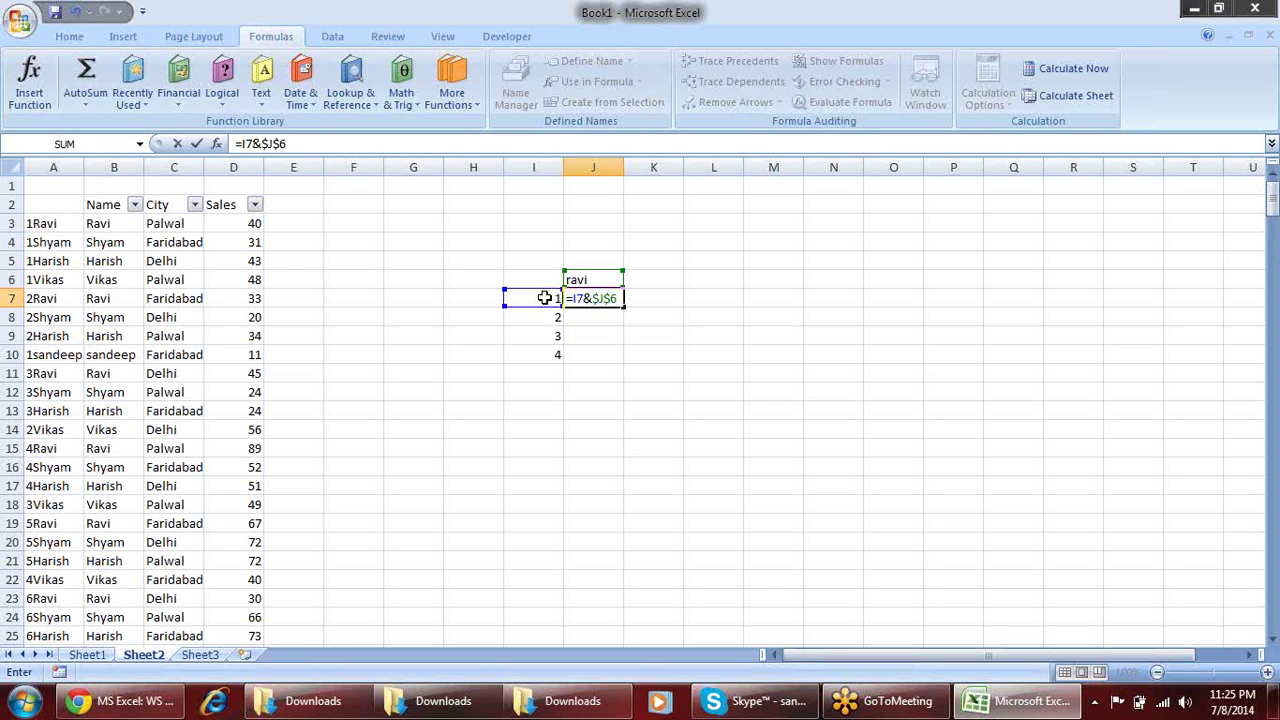
key("Return")
left_click(615, 302)
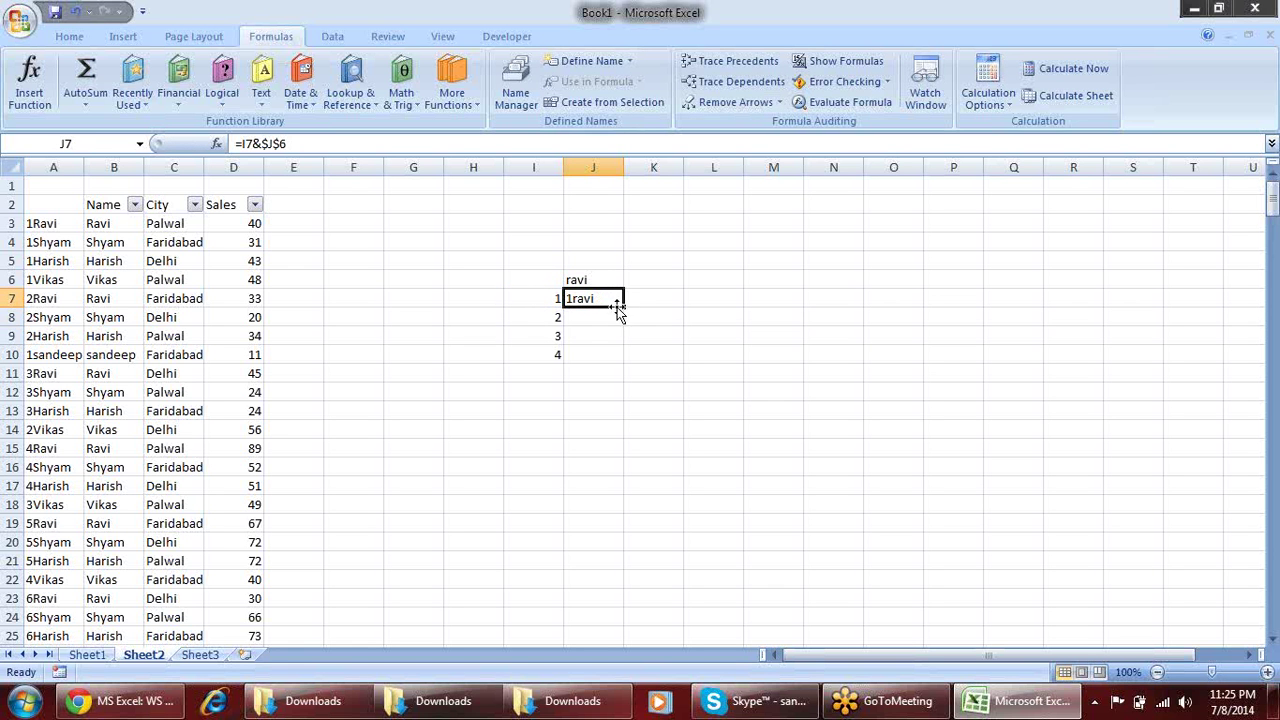
left_click_drag(622, 308, 618, 362)
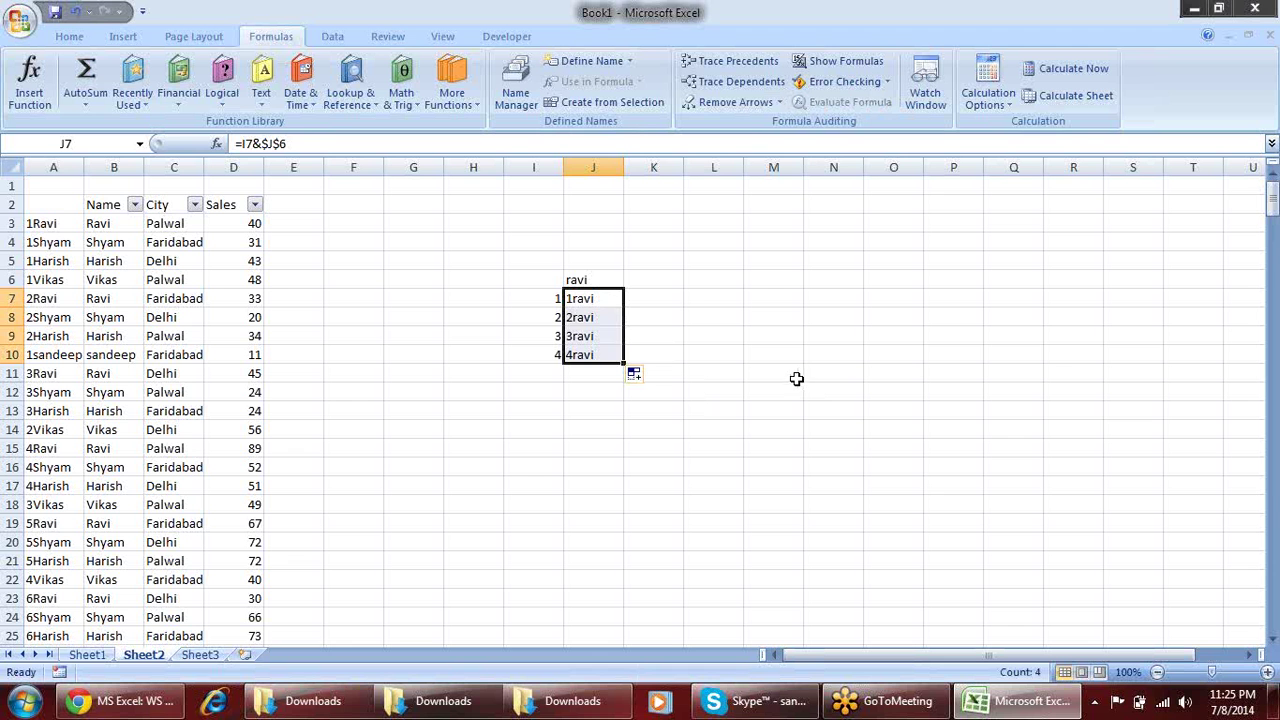
left_click(674, 299)
Enter =VLOOKUP(J7,A:D,4,0) in K7 to return the first Ravi Sales value
type("=")
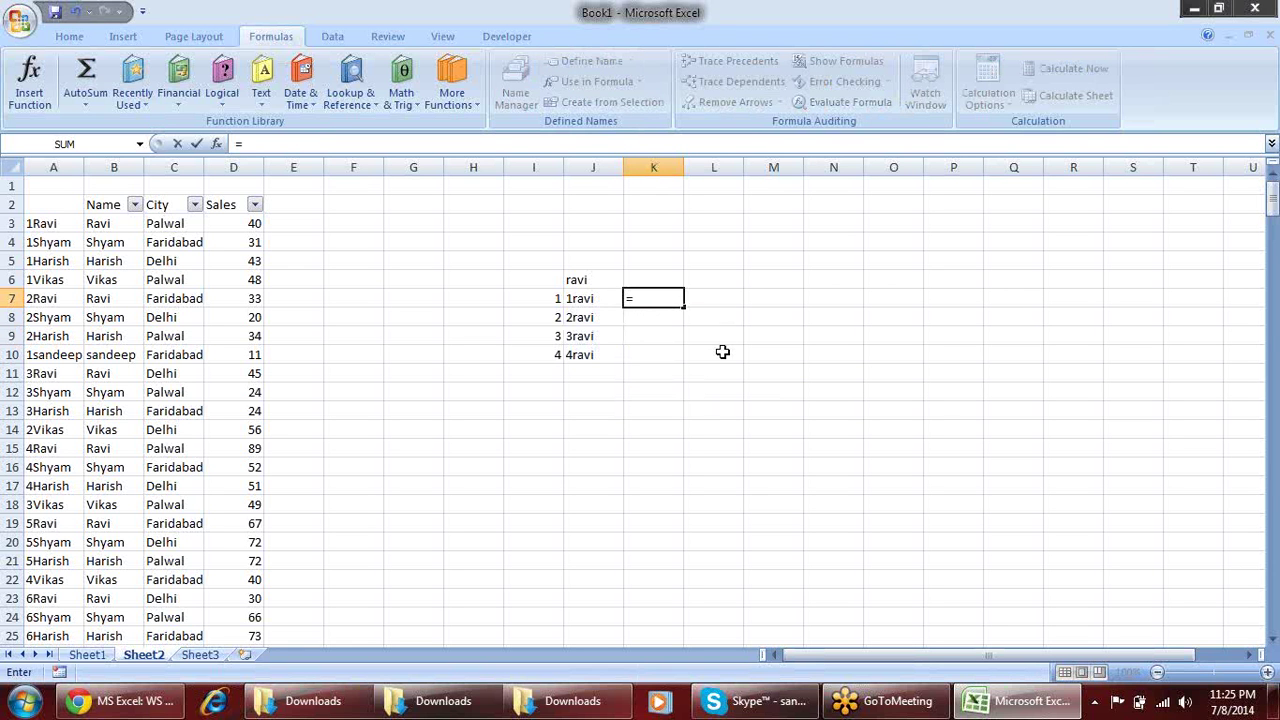
type("vl")
key("Tab")
key("Left")
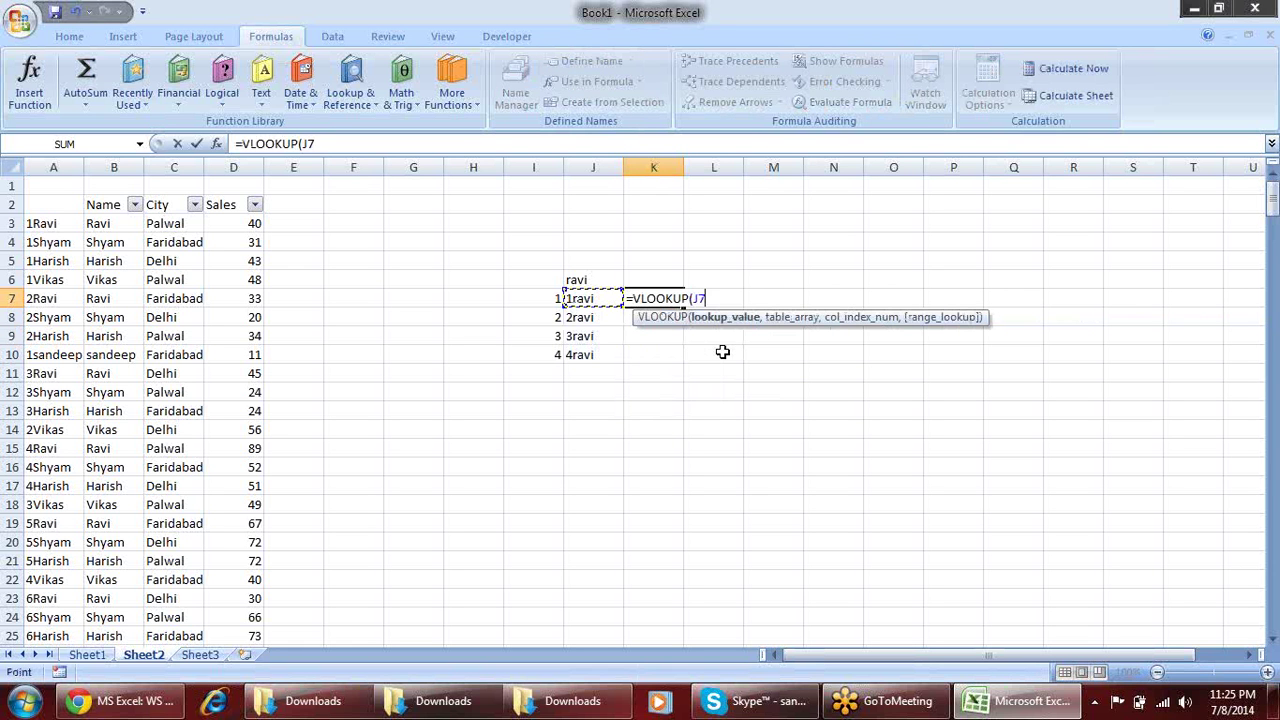
type(",")
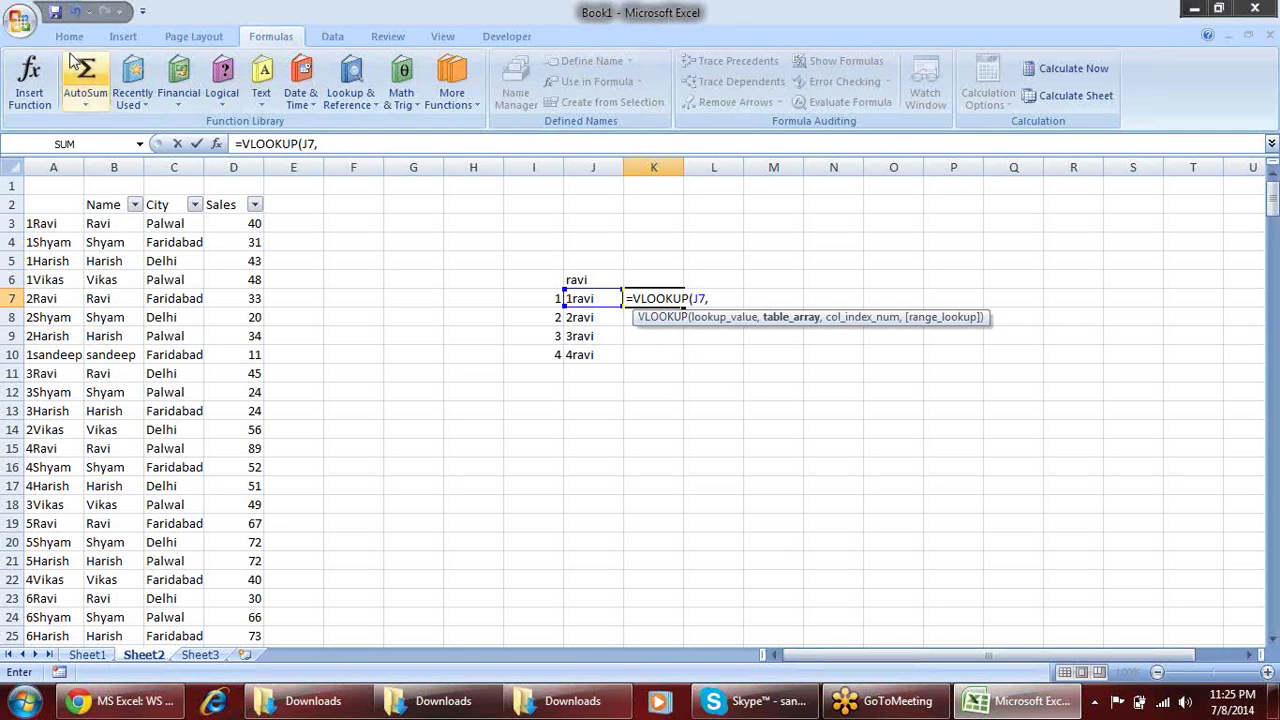
left_click(53, 167)
left_click_drag(53, 167, 227, 208)
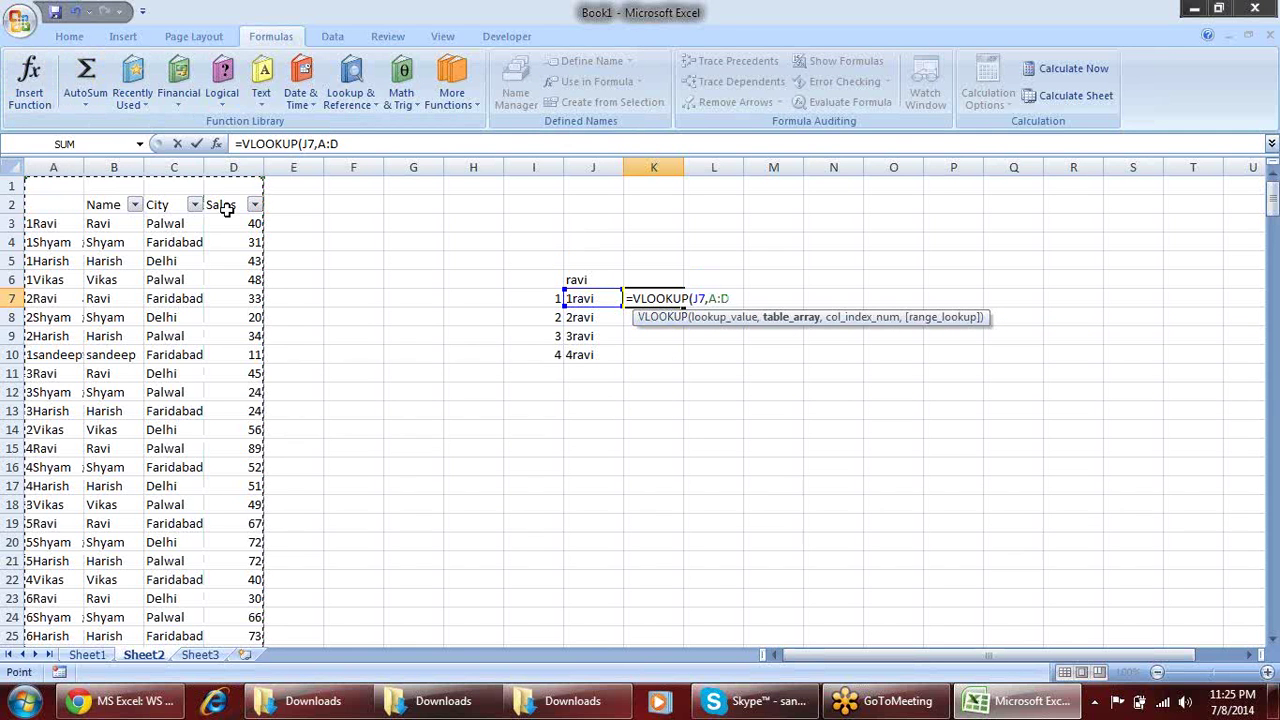
type(",")
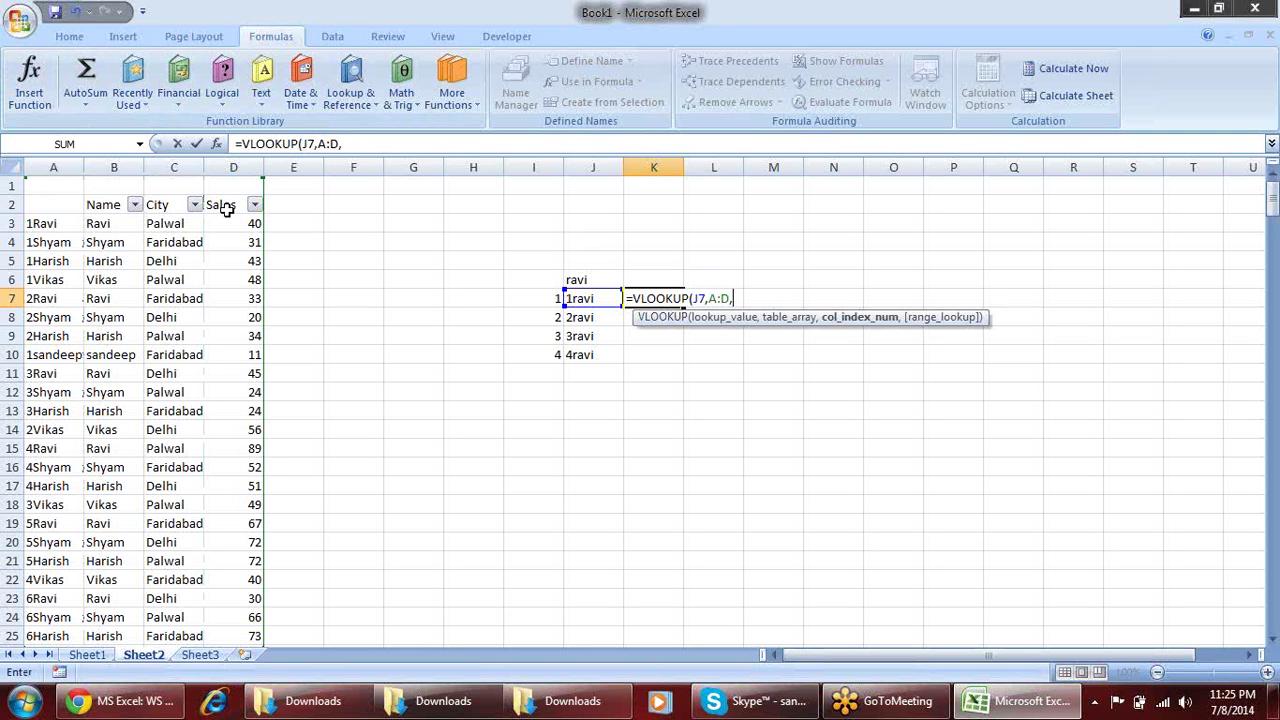
type("4,")
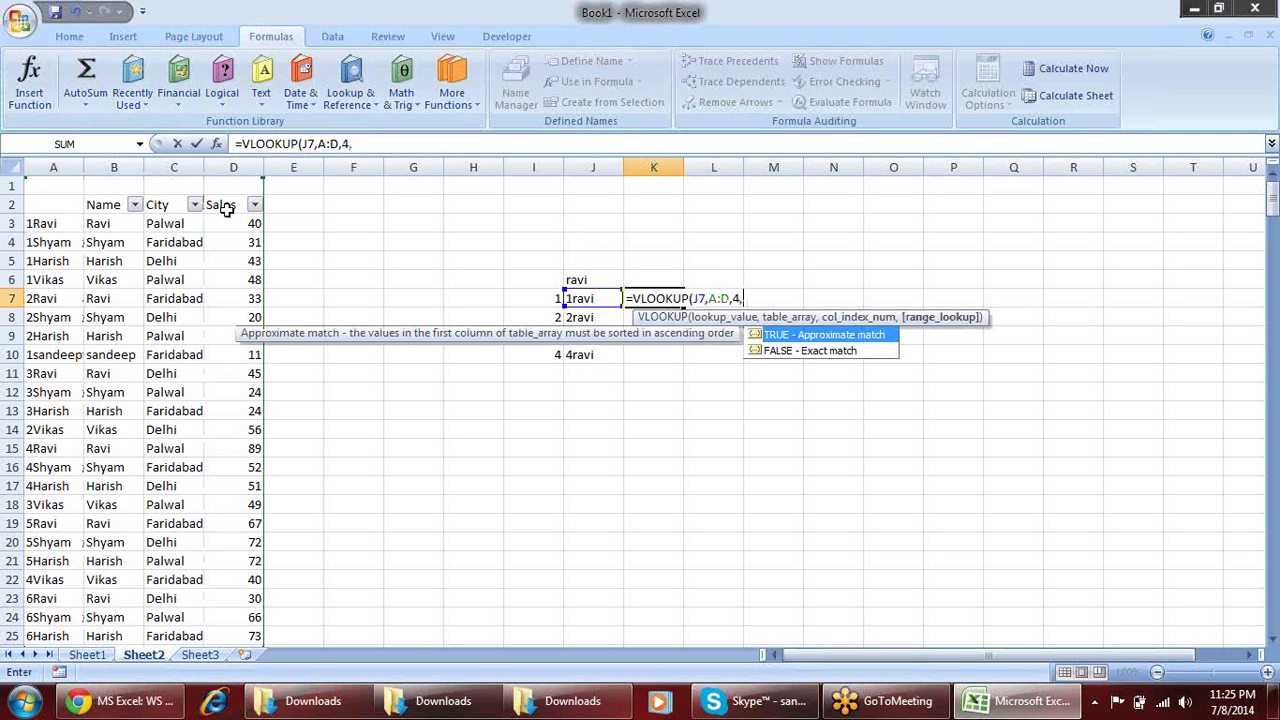
type("0)")
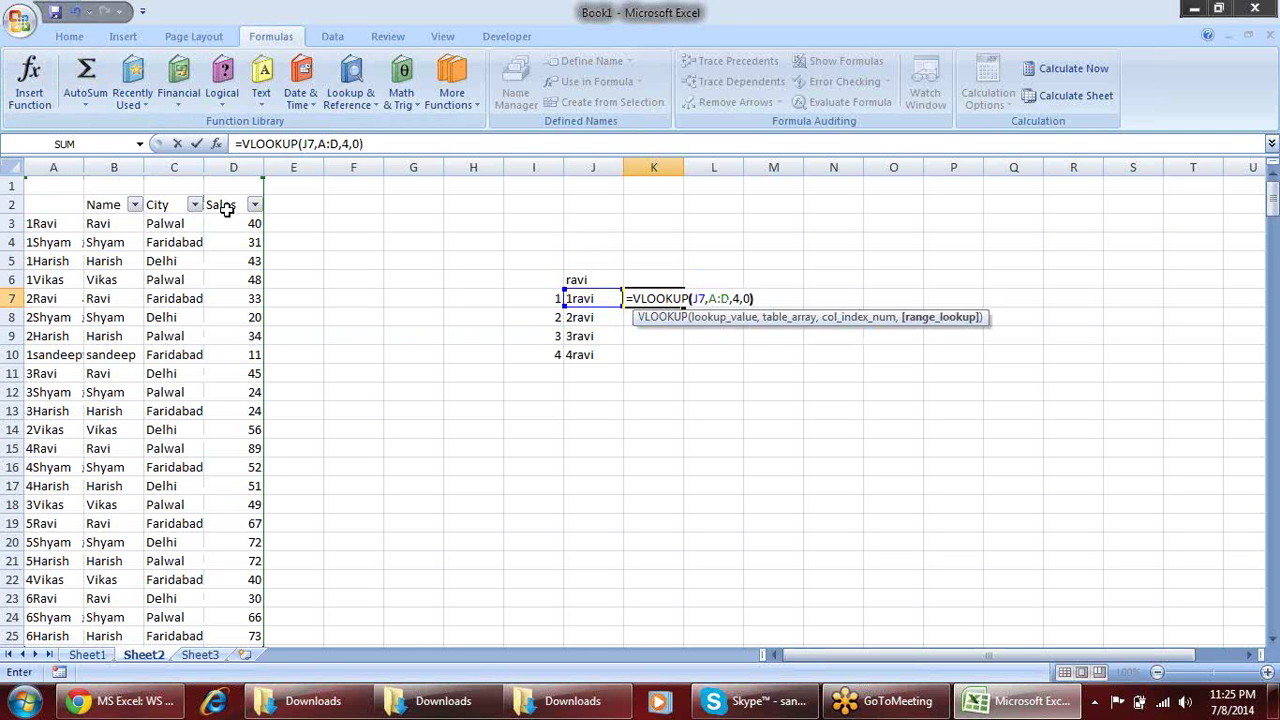
key("Return")
Review K7's formula and fill it down to K10, giving 40, 33, 45 and 89
left_click(674, 299)
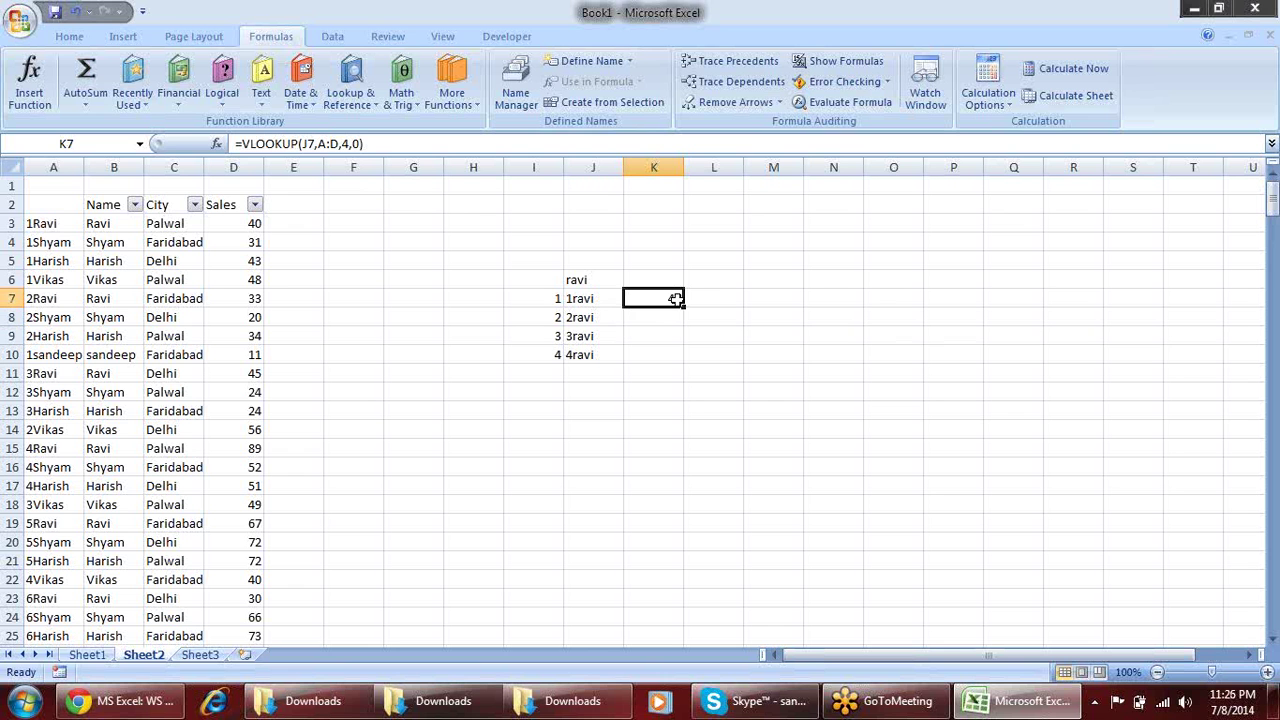
double_click(674, 299)
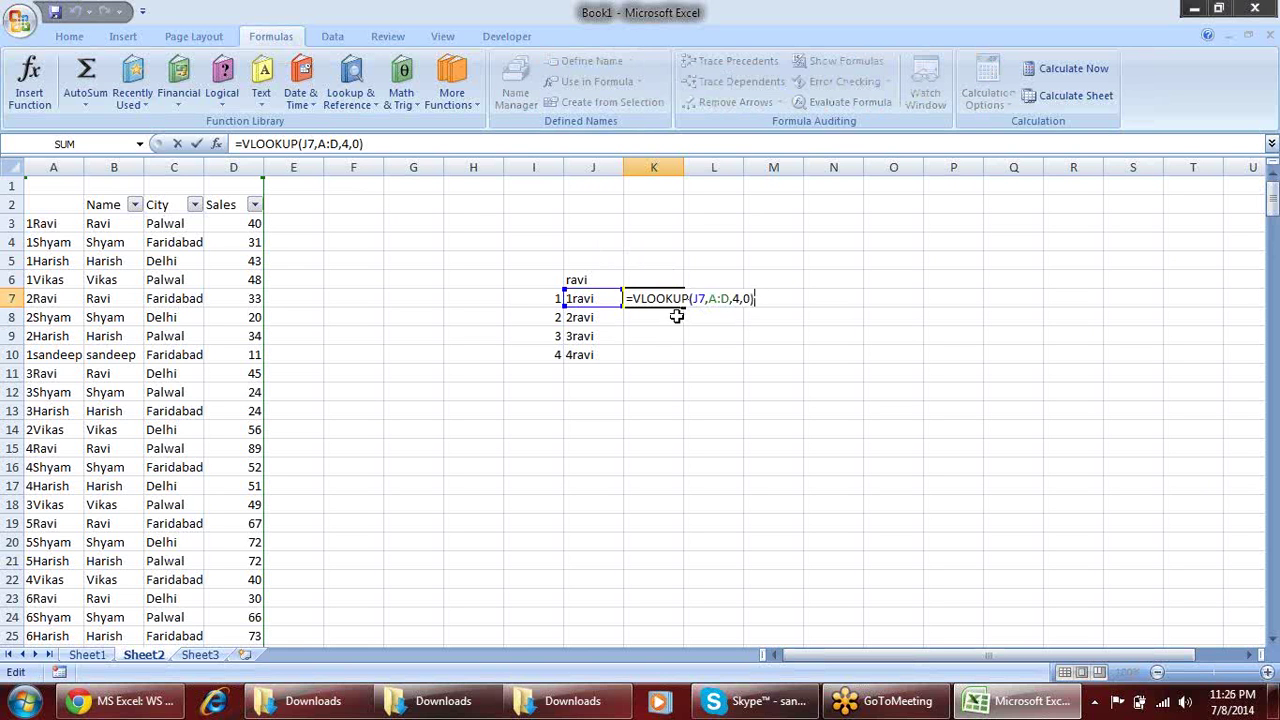
key("Return")
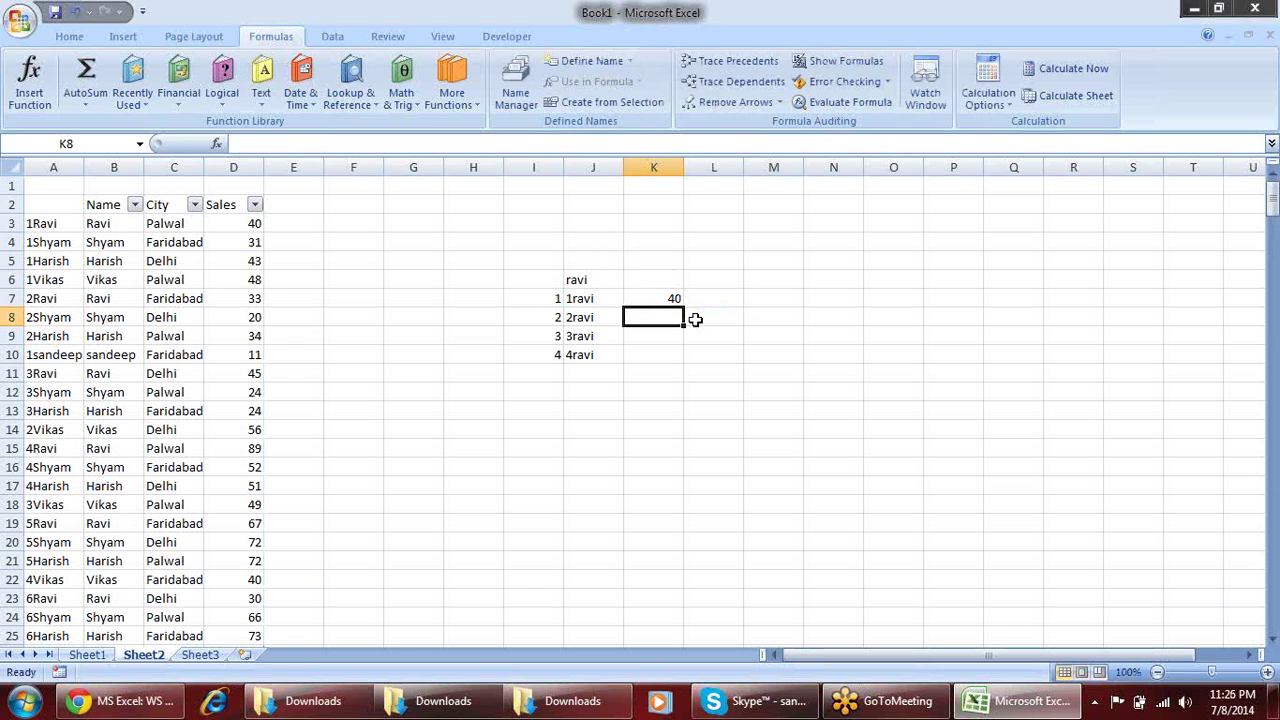
left_click(677, 300)
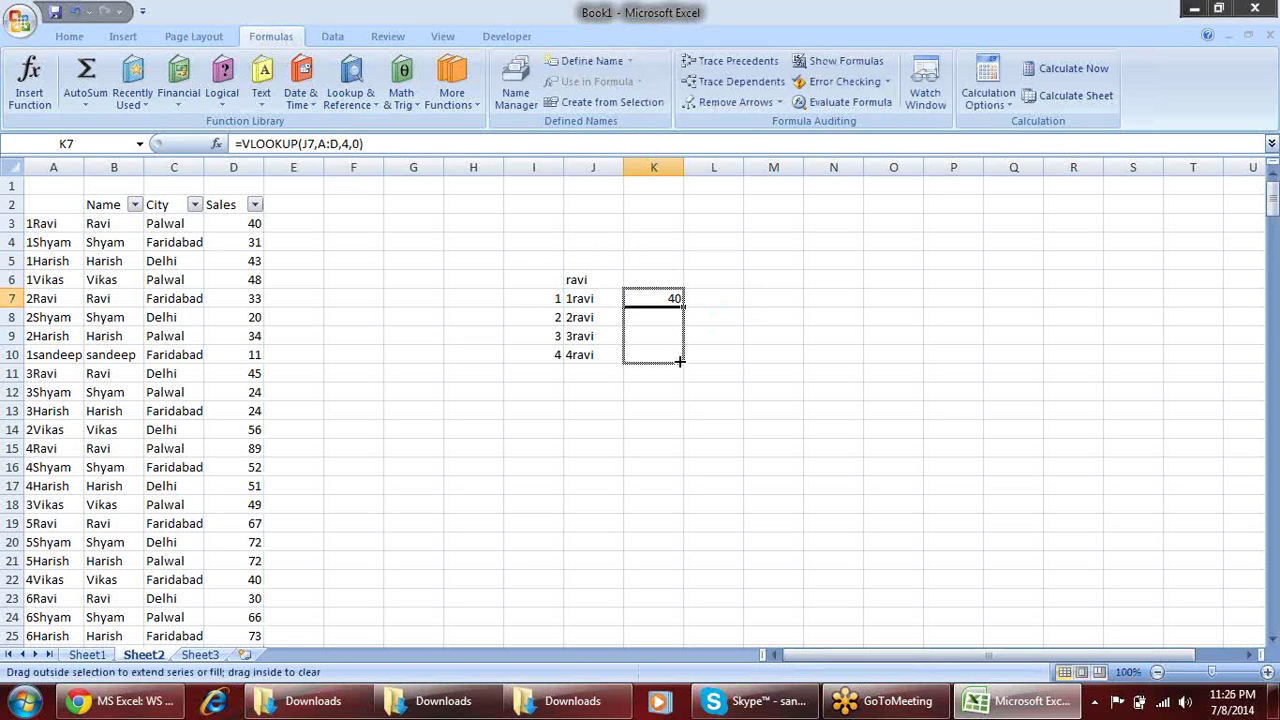
left_click_drag(686, 309, 686, 364)
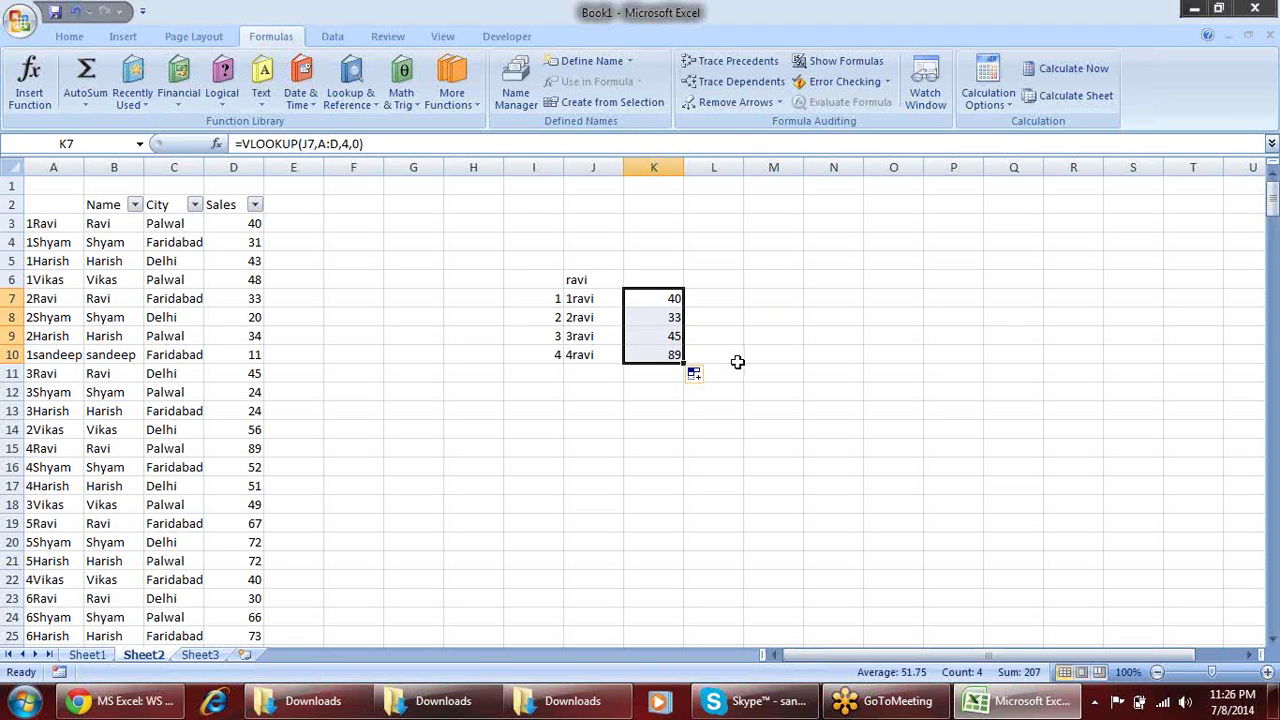
left_click(256, 223)
Replace the J6 lookup name with shyam so K7:K10 show 31, 20, 24 and 52
left_click(112, 298)
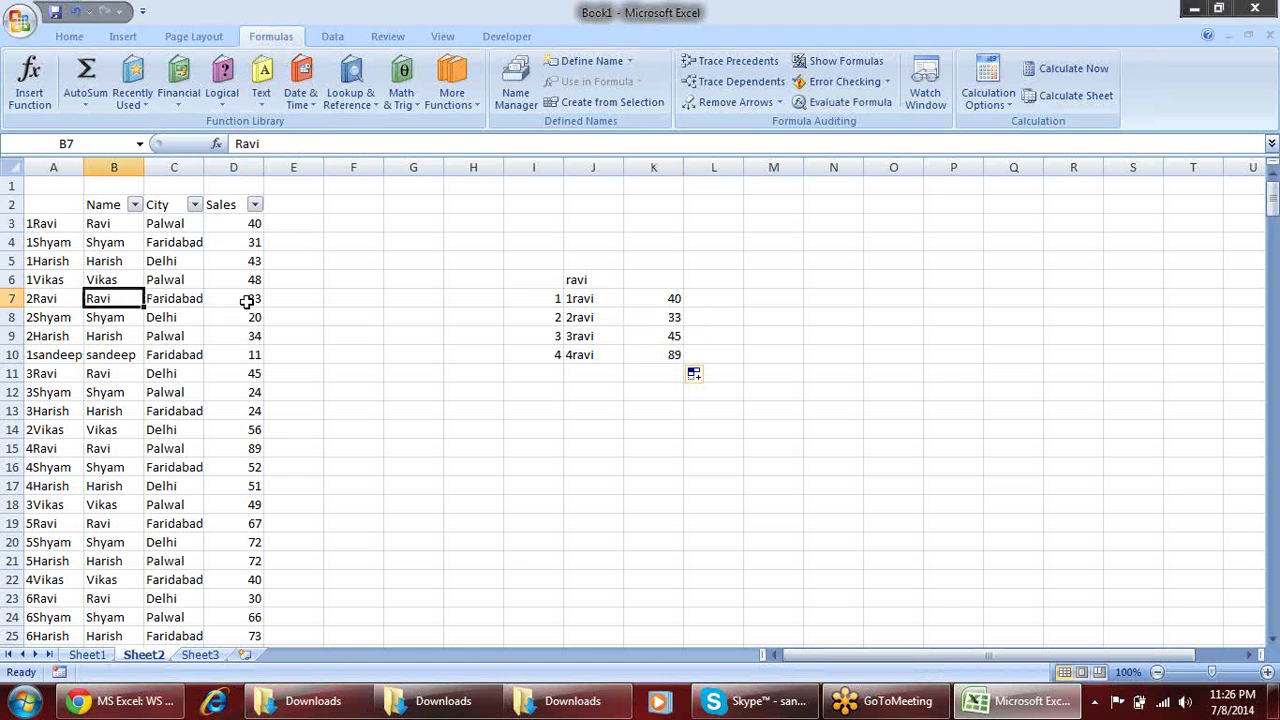
left_click(250, 300)
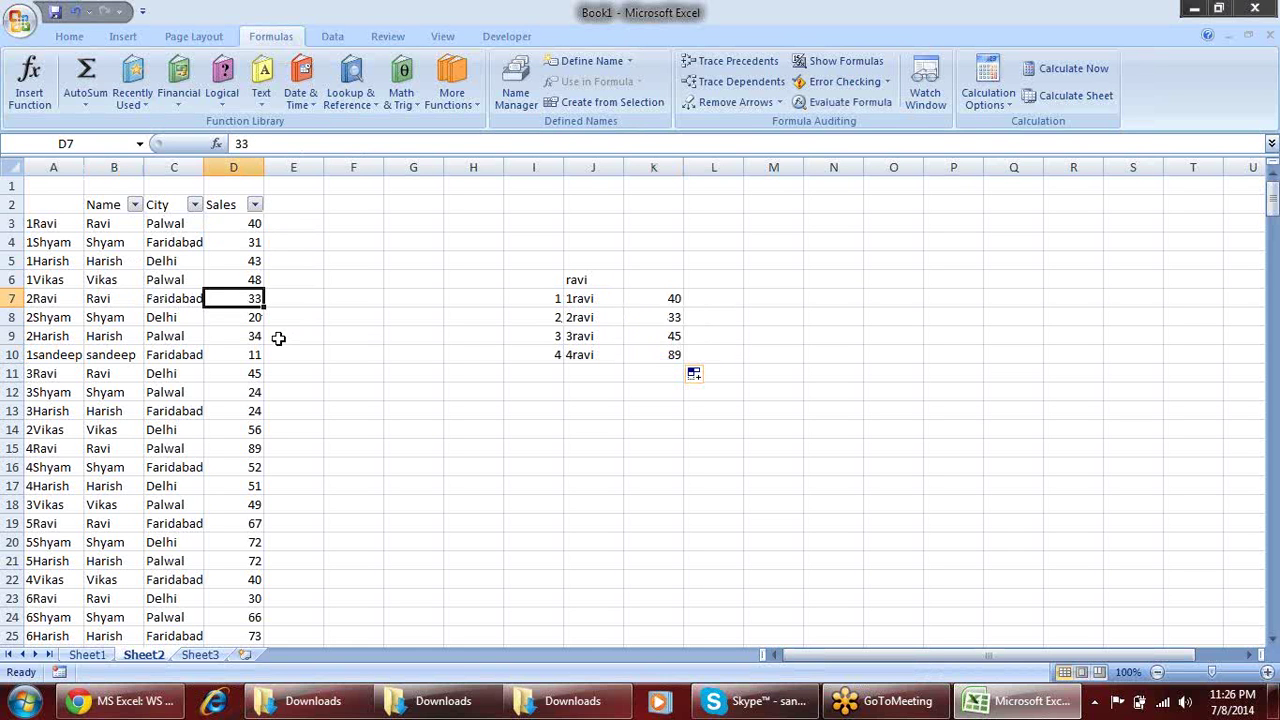
left_click(601, 281)
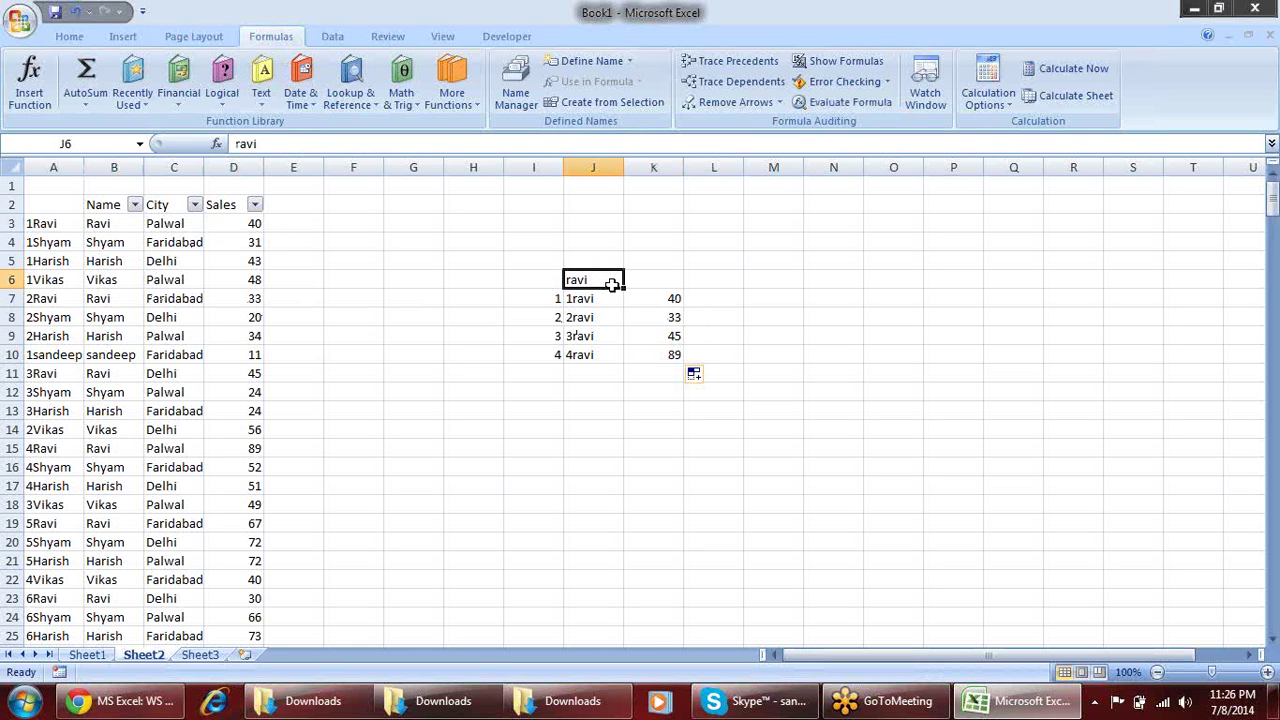
type("shya")
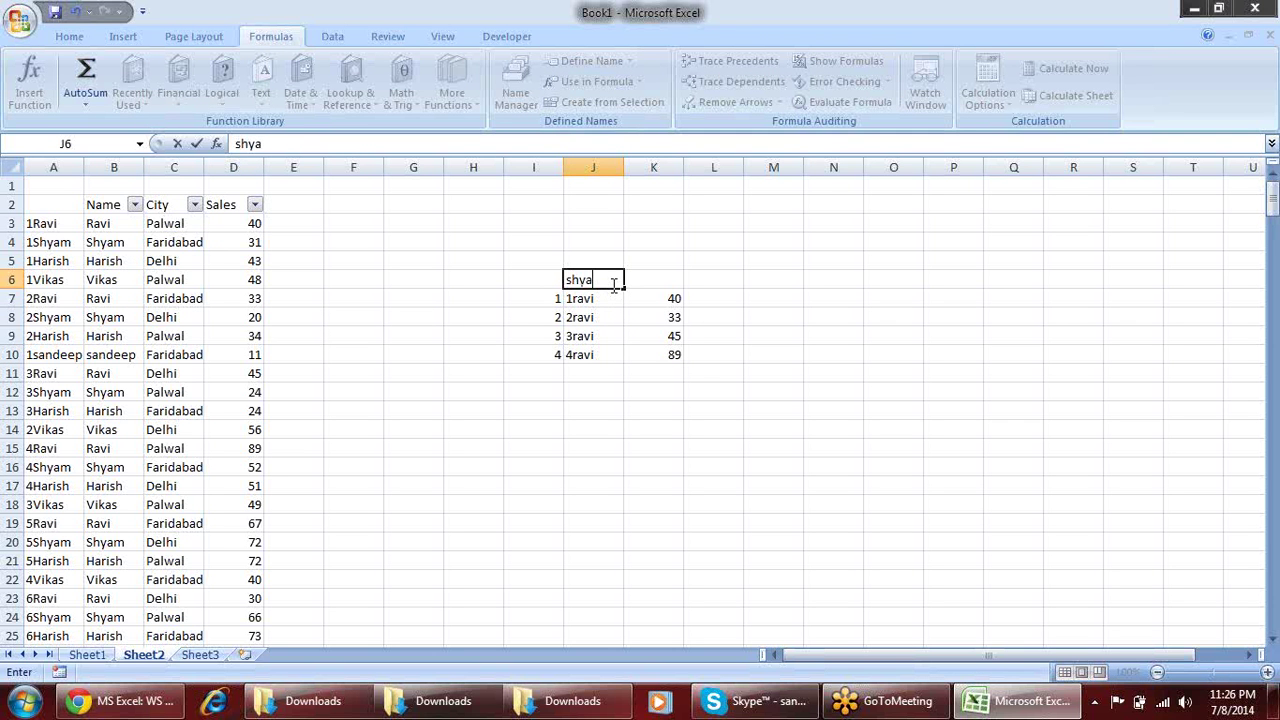
type("m")
key("Return")
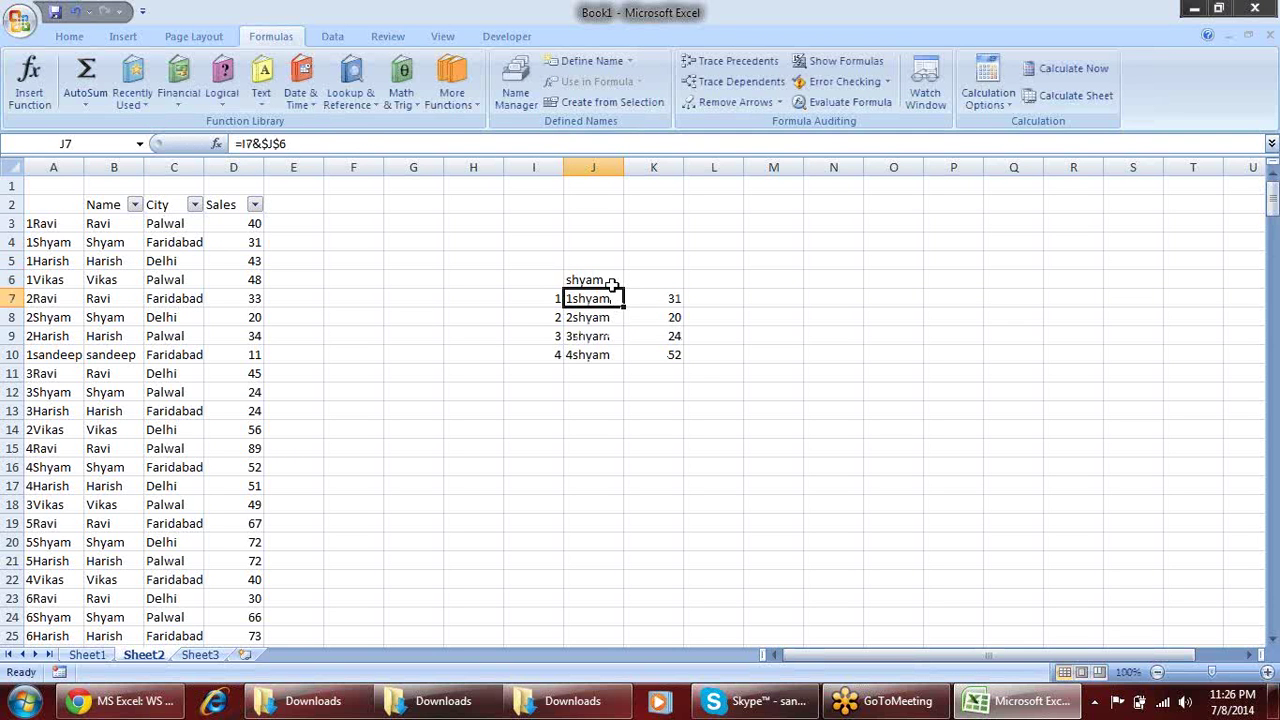
left_click(651, 294)
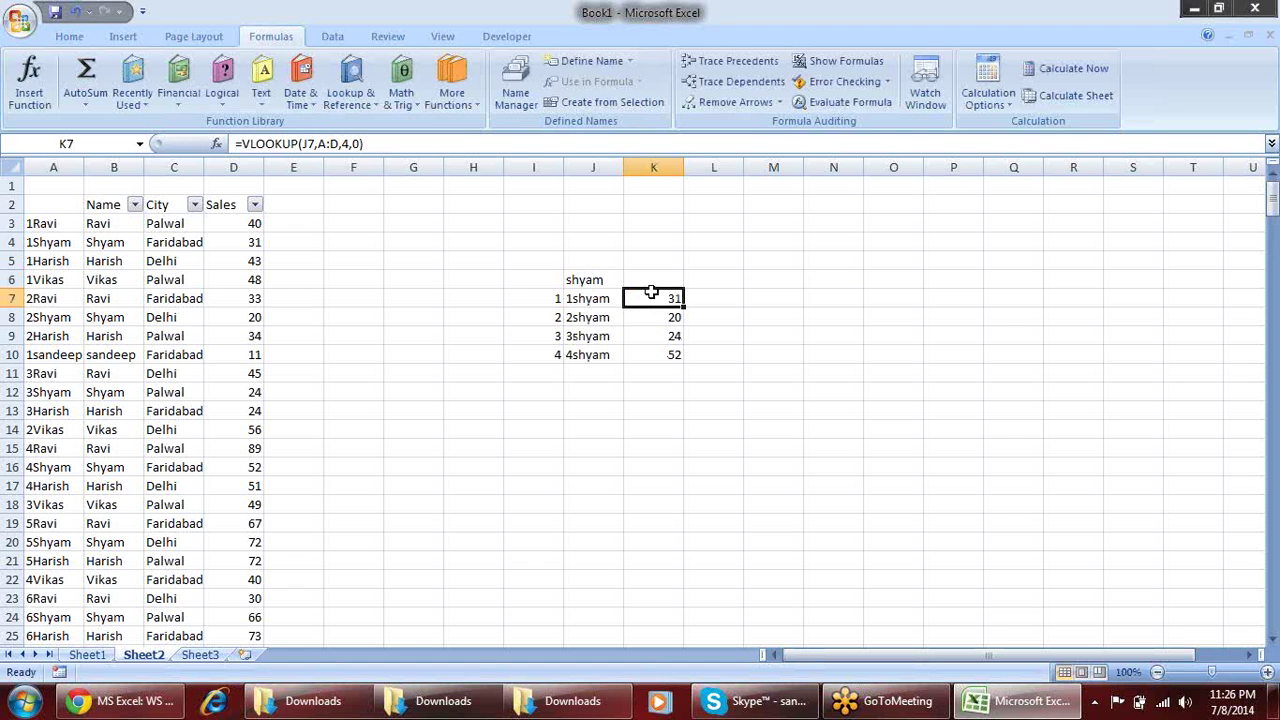
Enter =COUNTIF(B:B,J6) in I6 to count the J6 name in column B, giving 78
left_click_drag(540, 298, 525, 351)
left_click(529, 282)
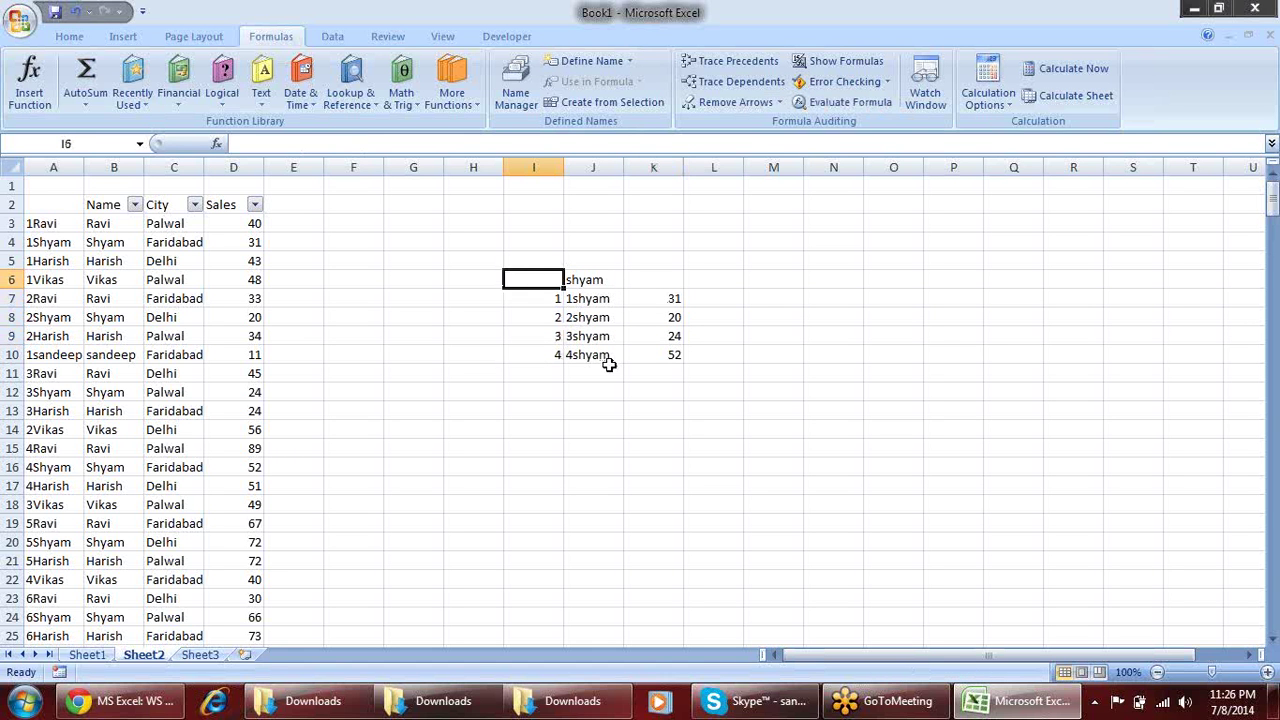
type("=")
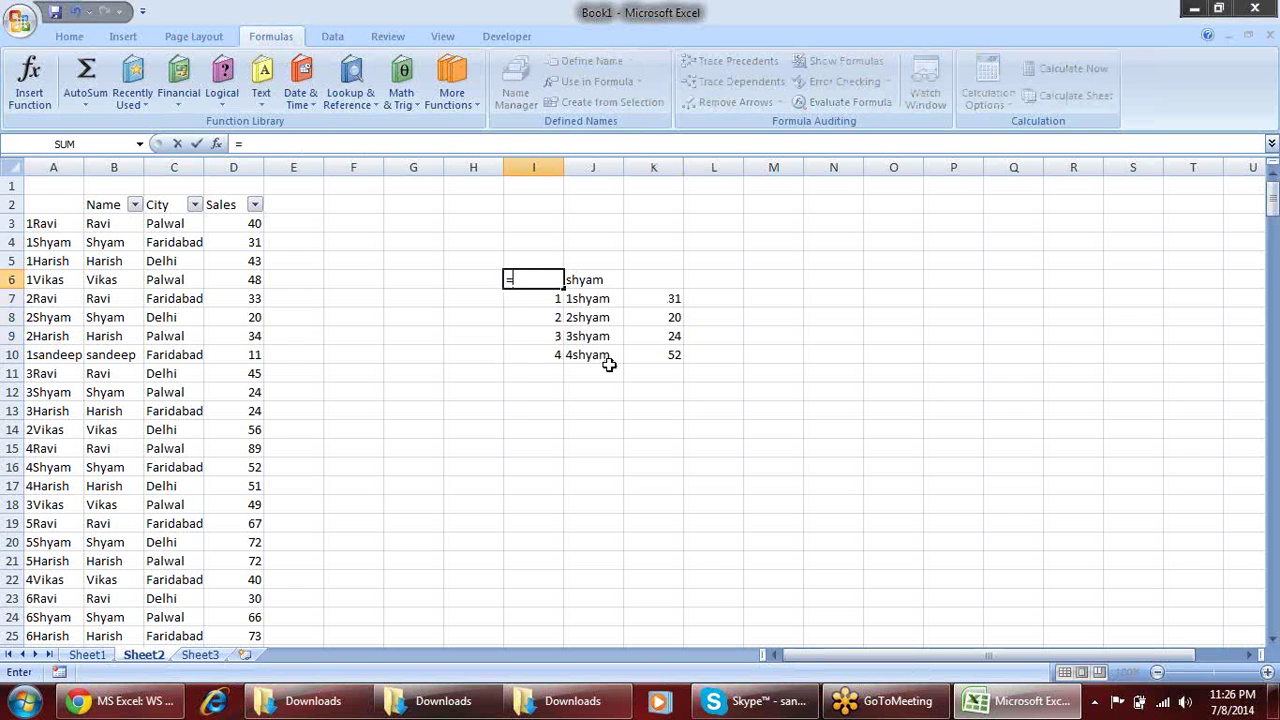
type("coun")
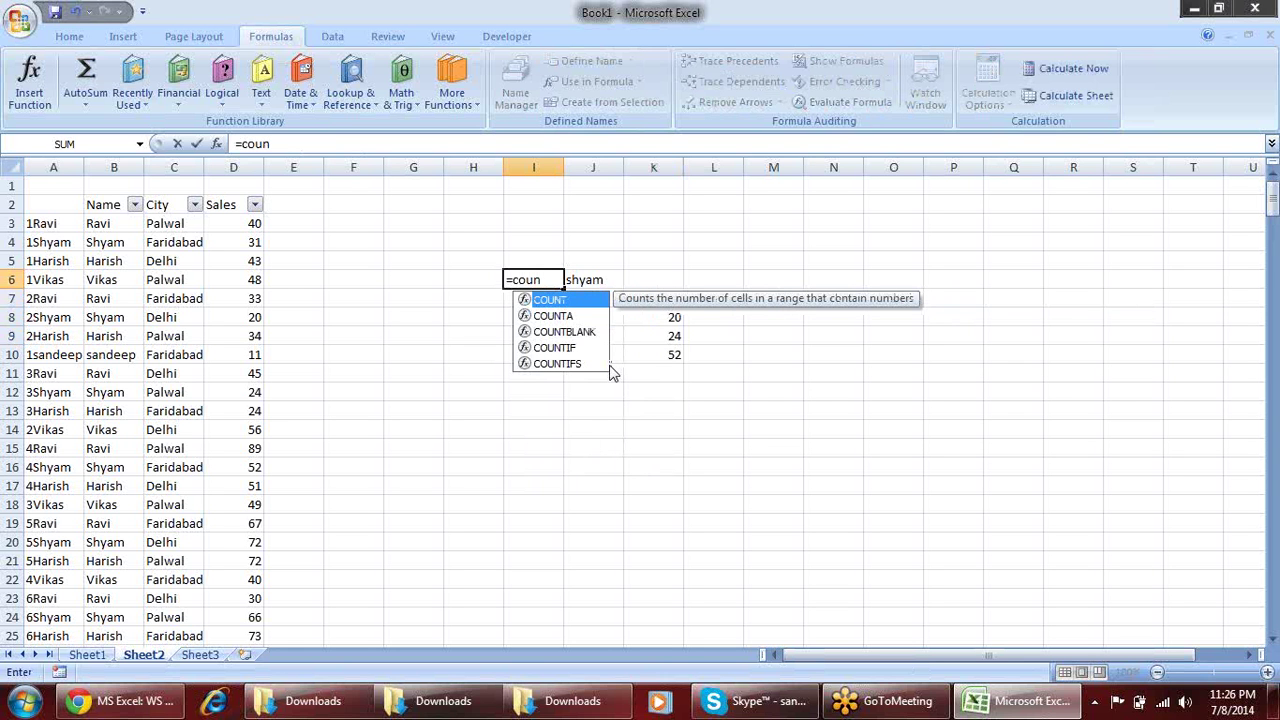
key("Down")
key("Down")
key("Down")
key("Tab")
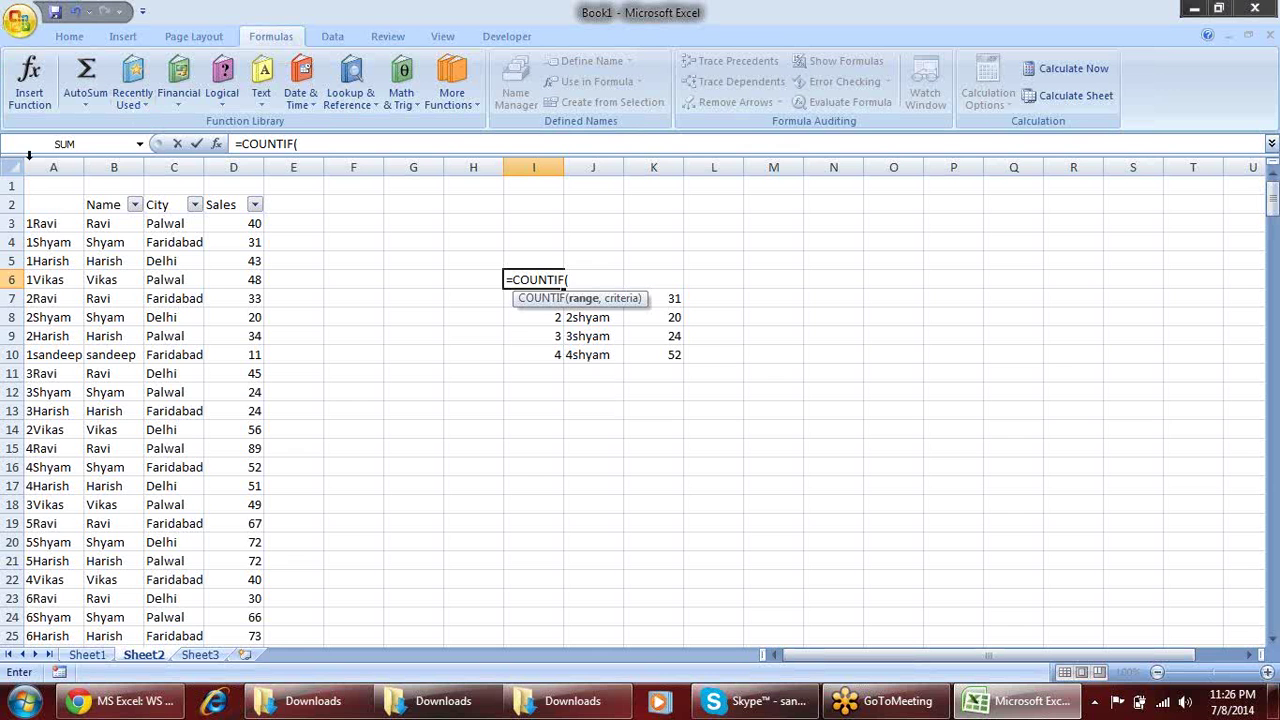
left_click(131, 165)
type(",")
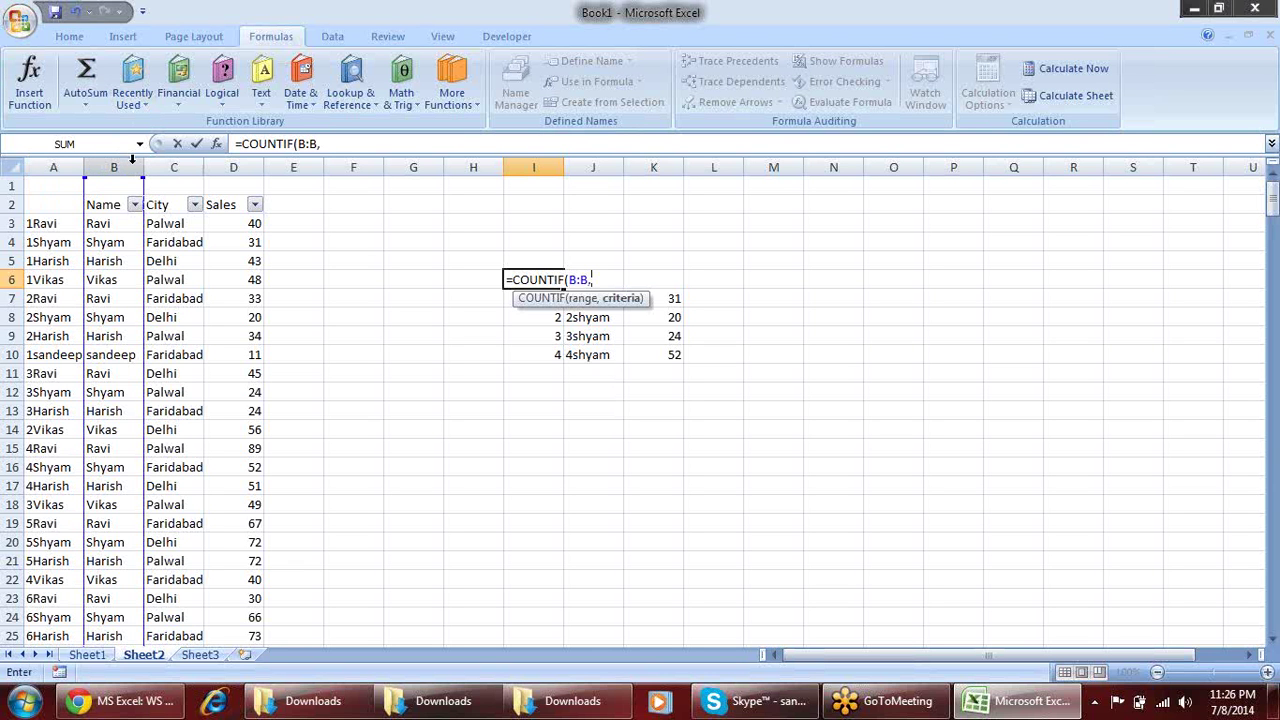
key("Down")
key("Up")
key("Right")
key("Return")
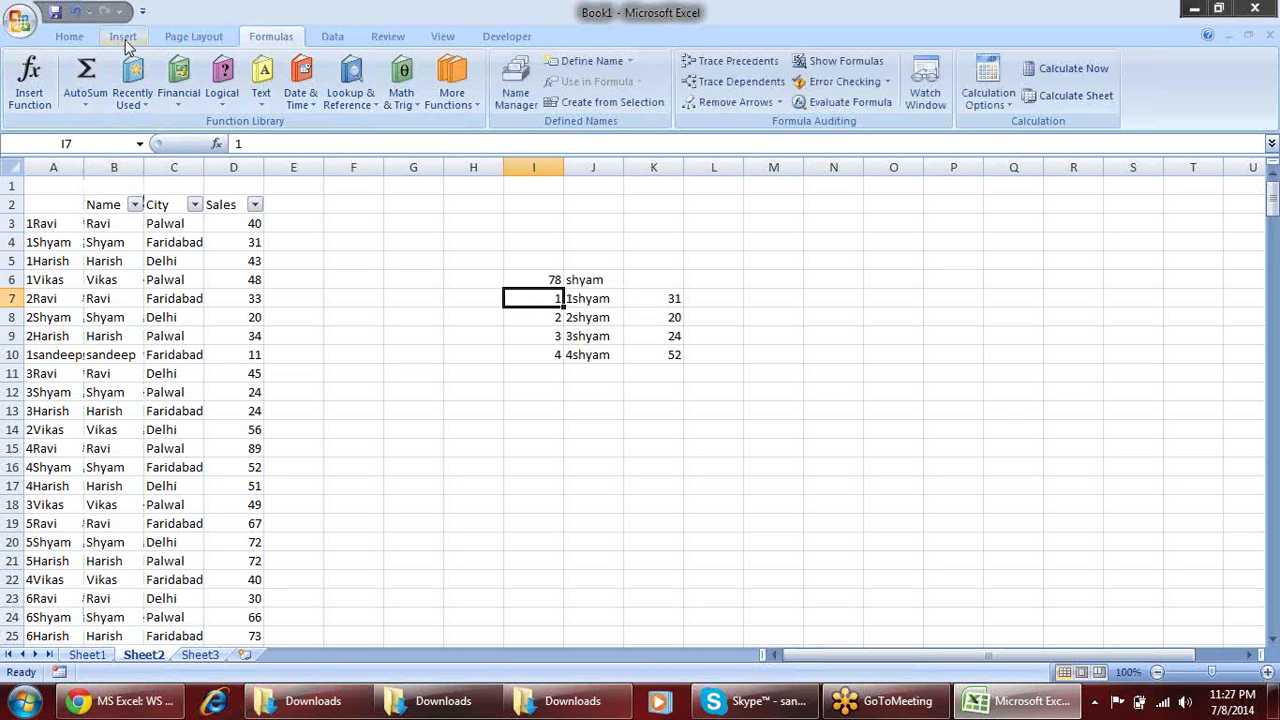
Enter =IF(I6>0,1,"") in I7
type("=")
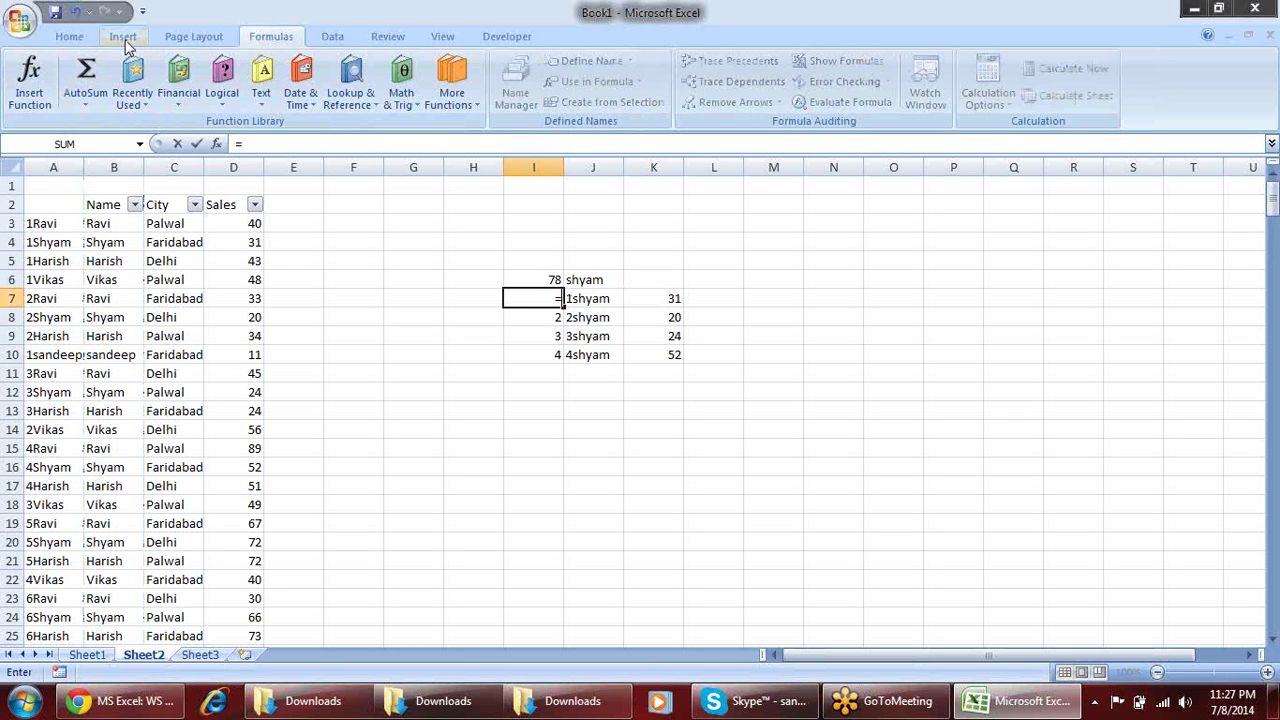
type("if")
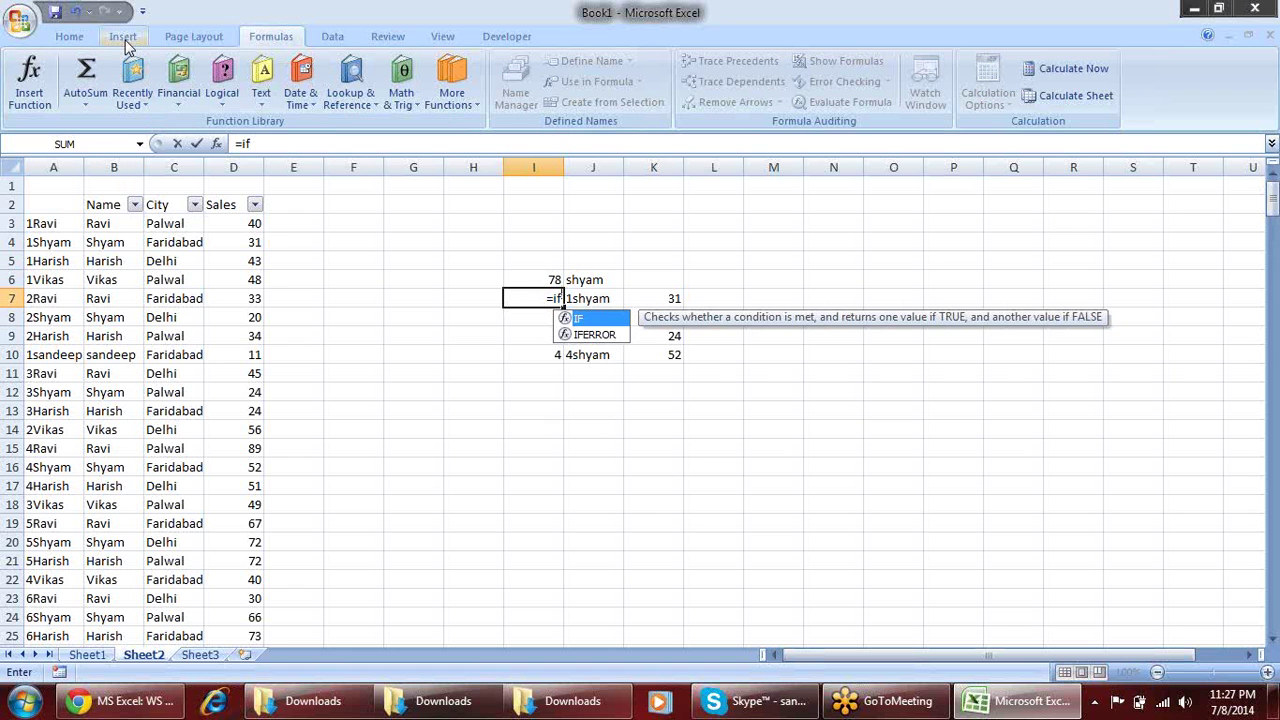
key("Tab")
key("Up")
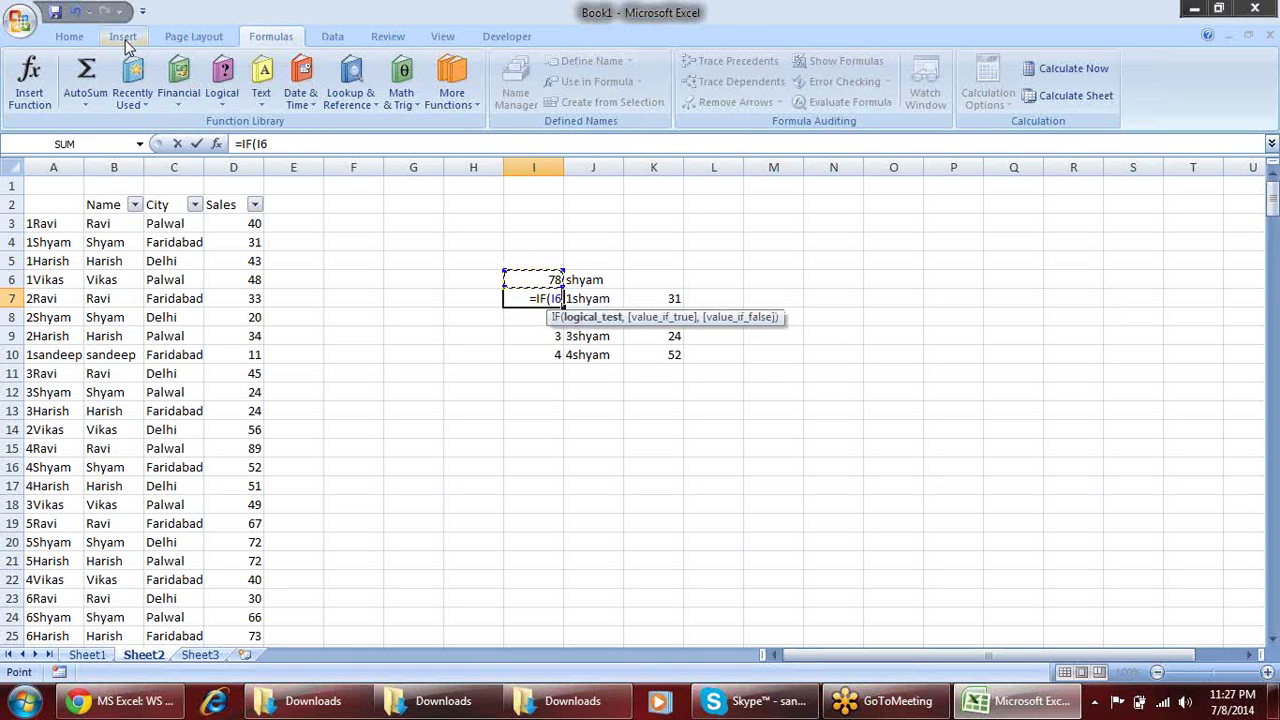
type(">0")
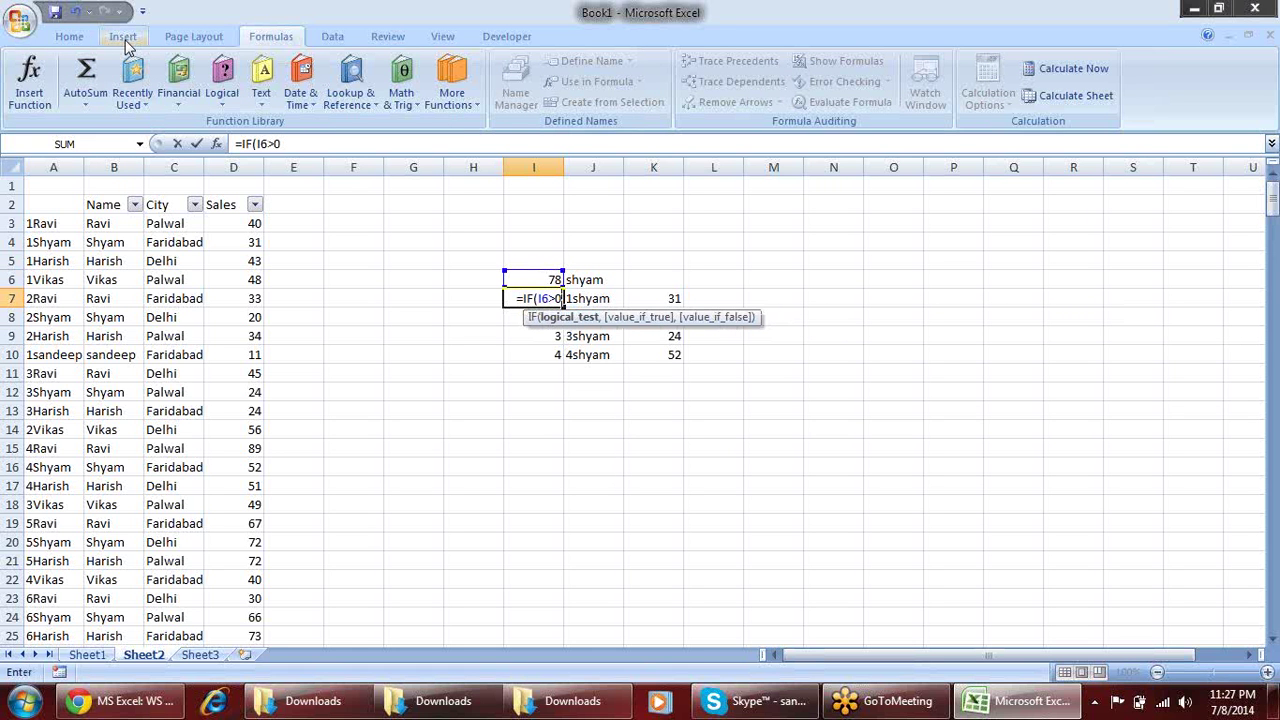
type(",1")
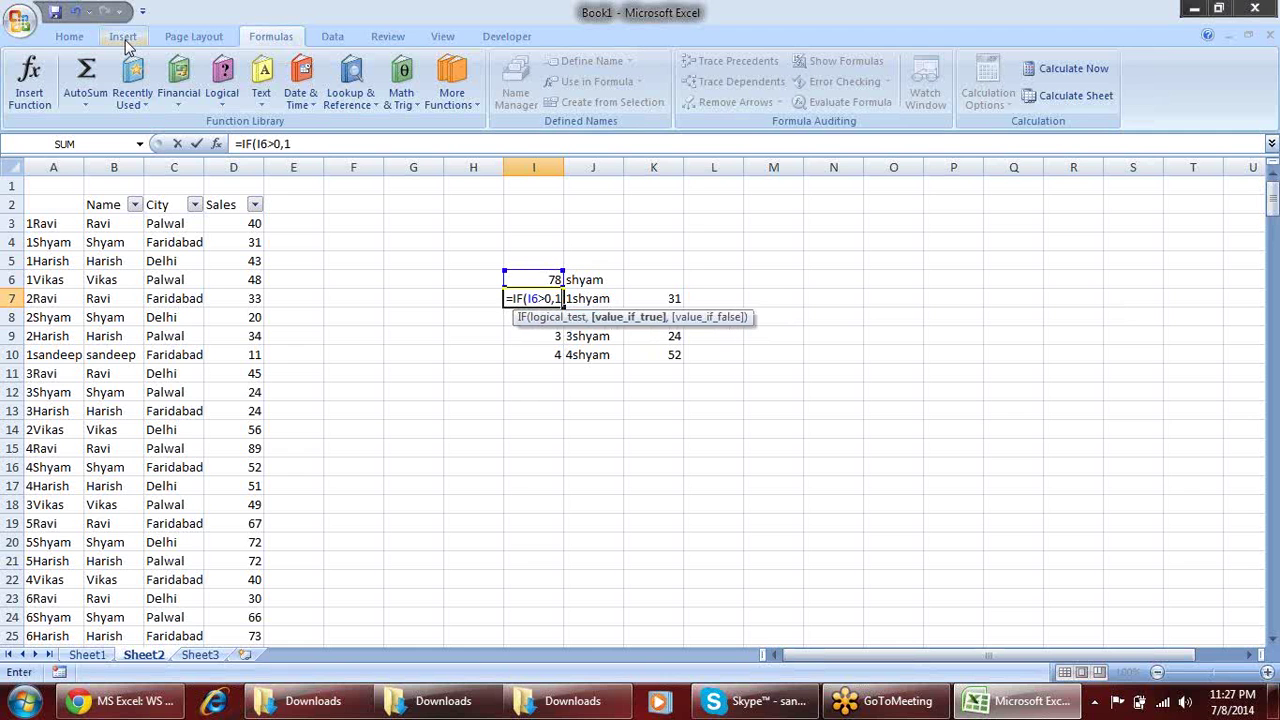
type(",\"")
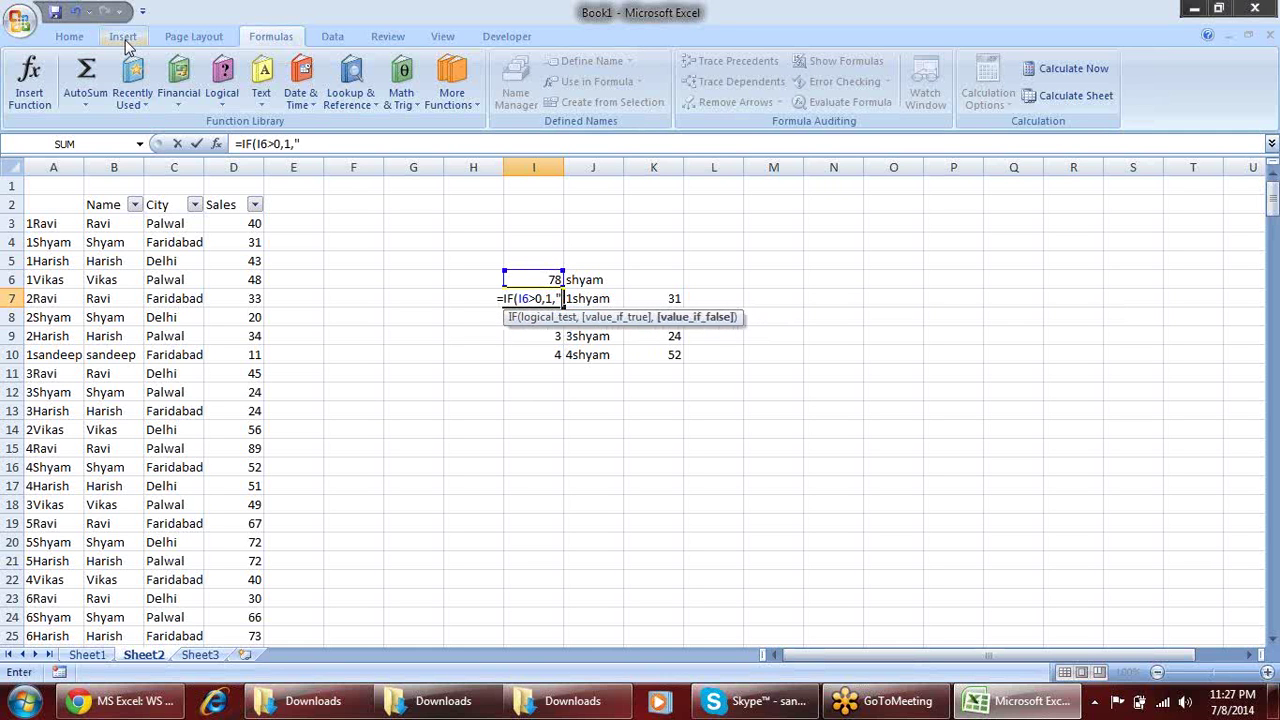
type("\"")
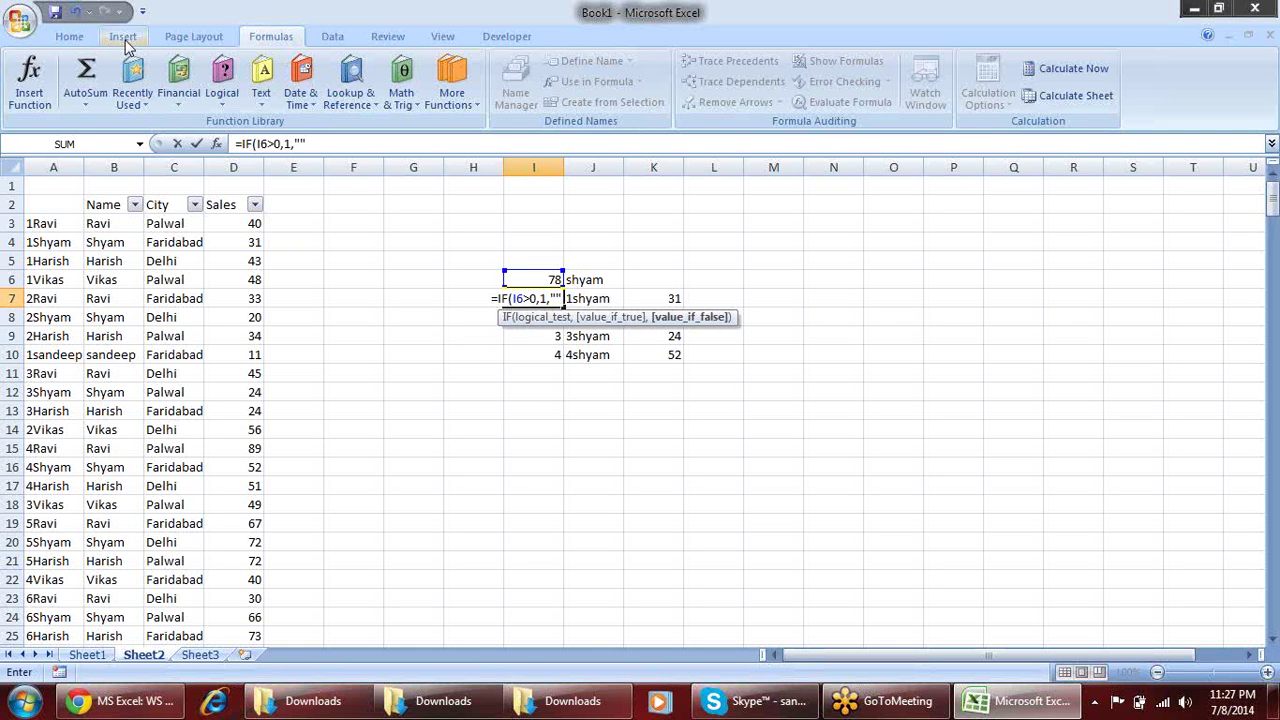
key("Return")
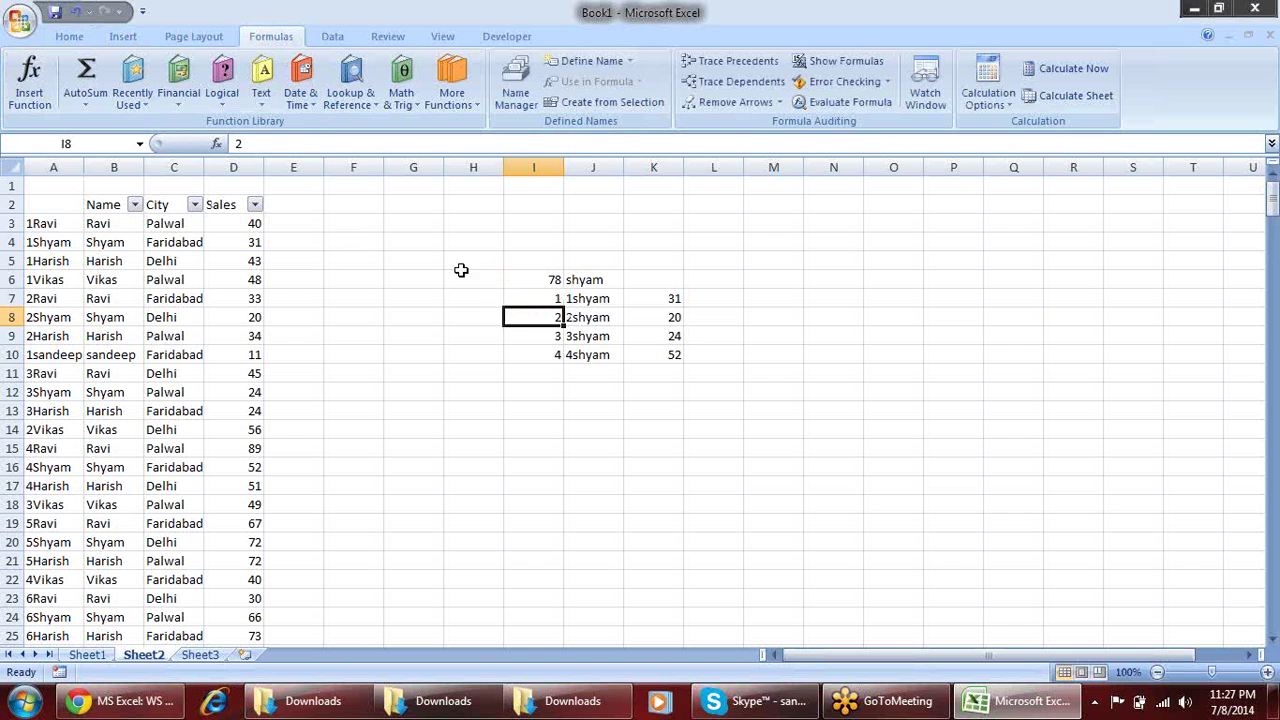
Test I7 by changing J6 to 's', then restore 'shyam' in J6
left_click(551, 280)
left_click(594, 280)
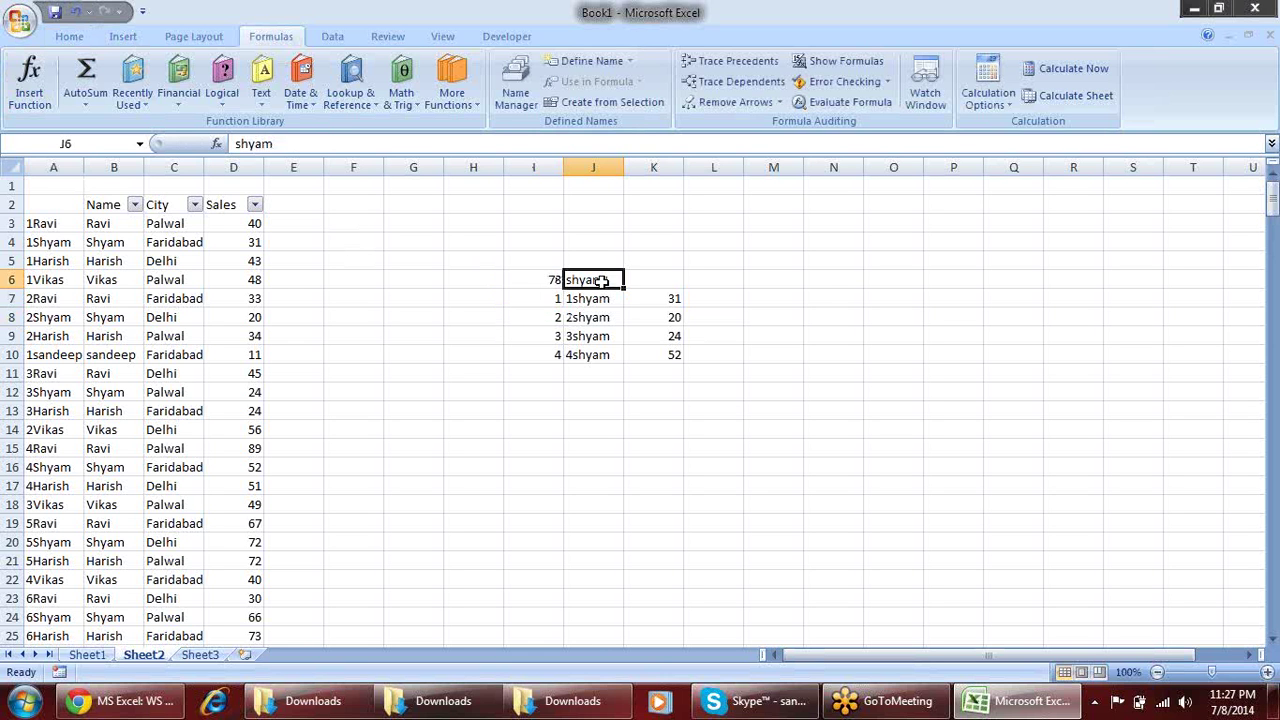
type("s")
key("Return")
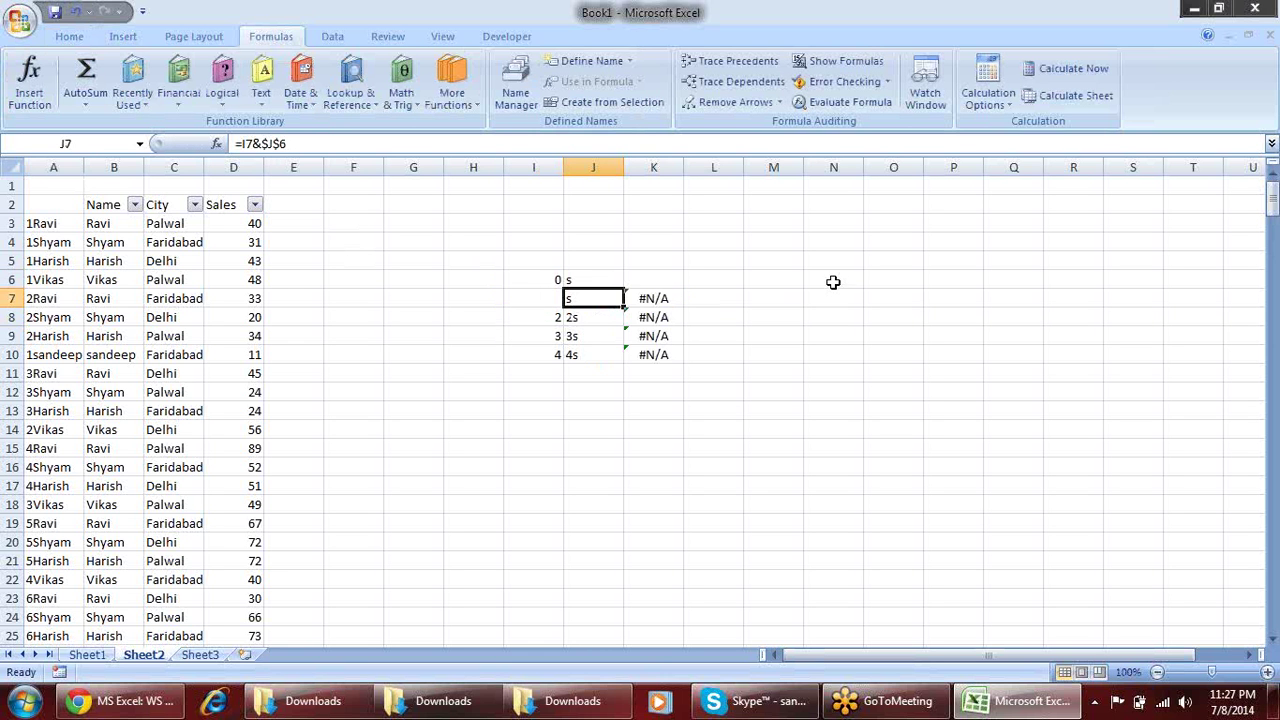
left_click(514, 296)
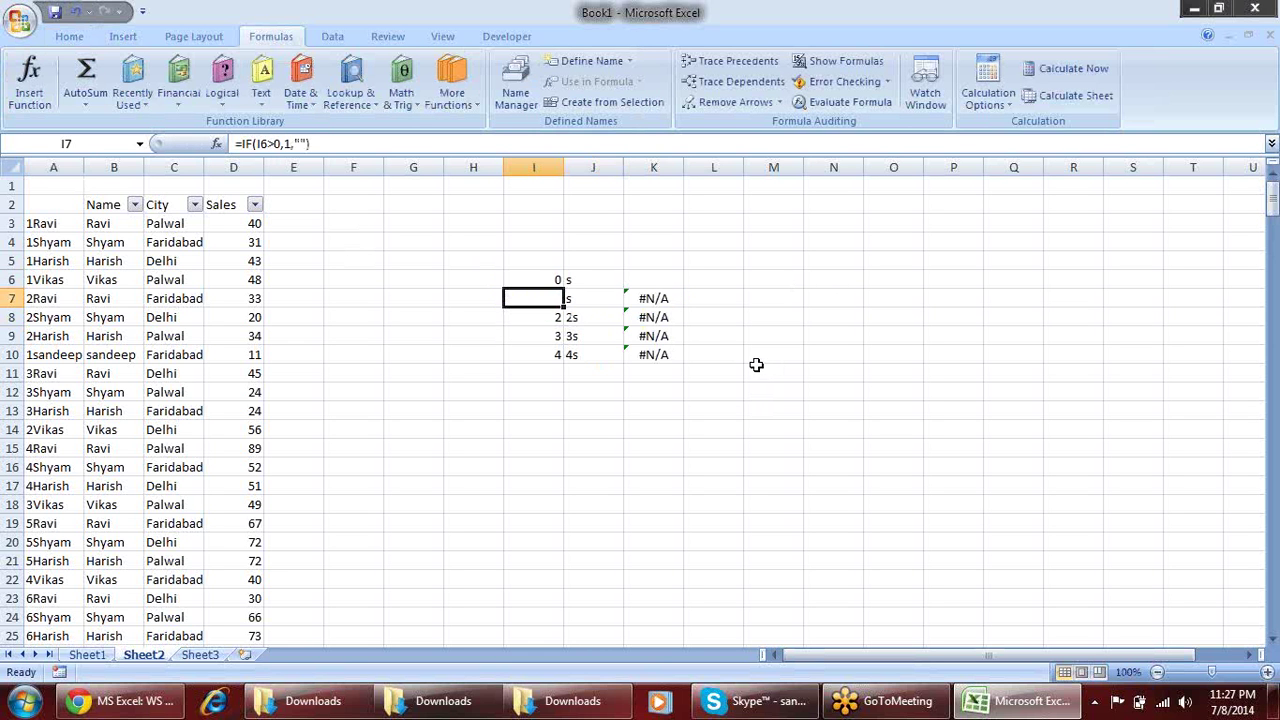
left_click(589, 279)
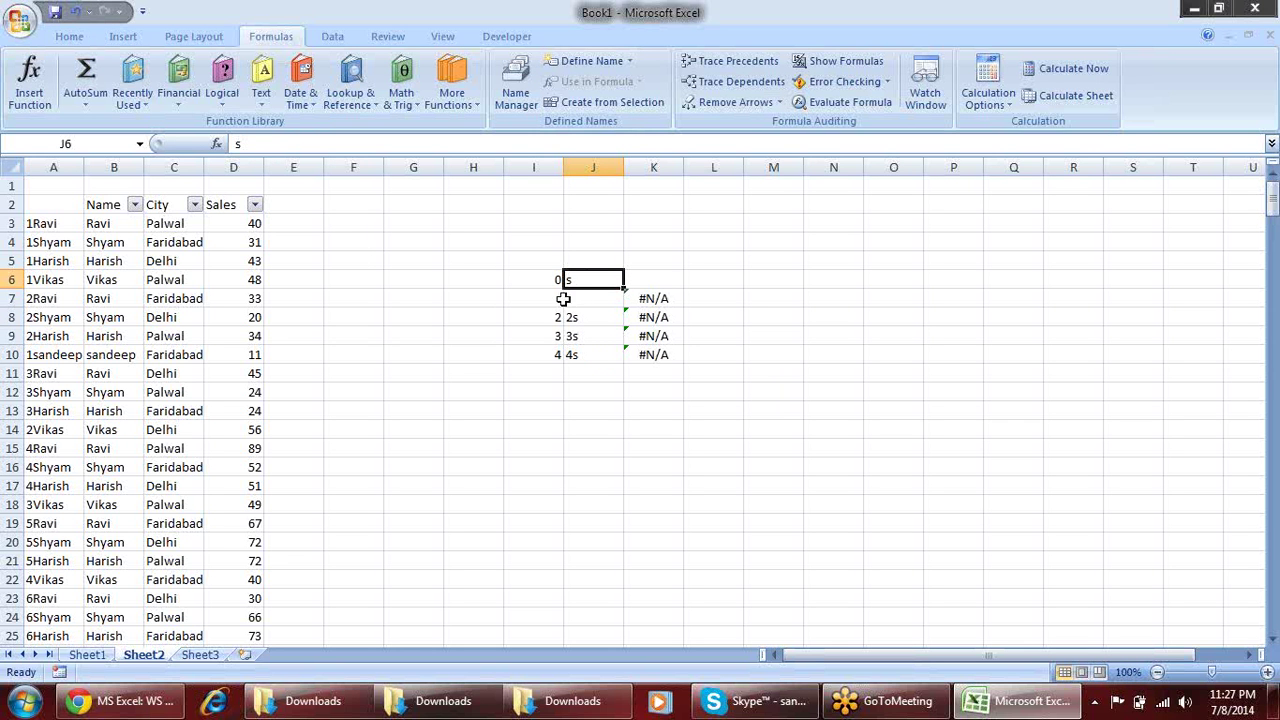
type("shyam")
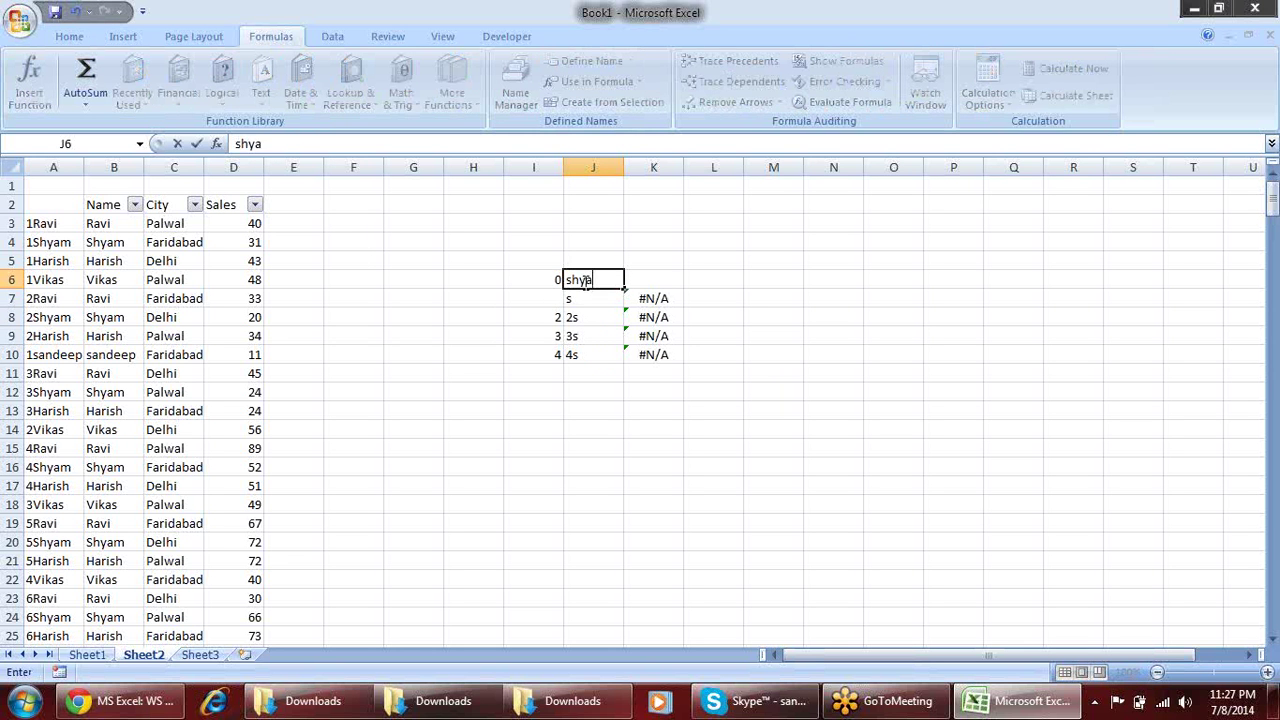
key("Return")
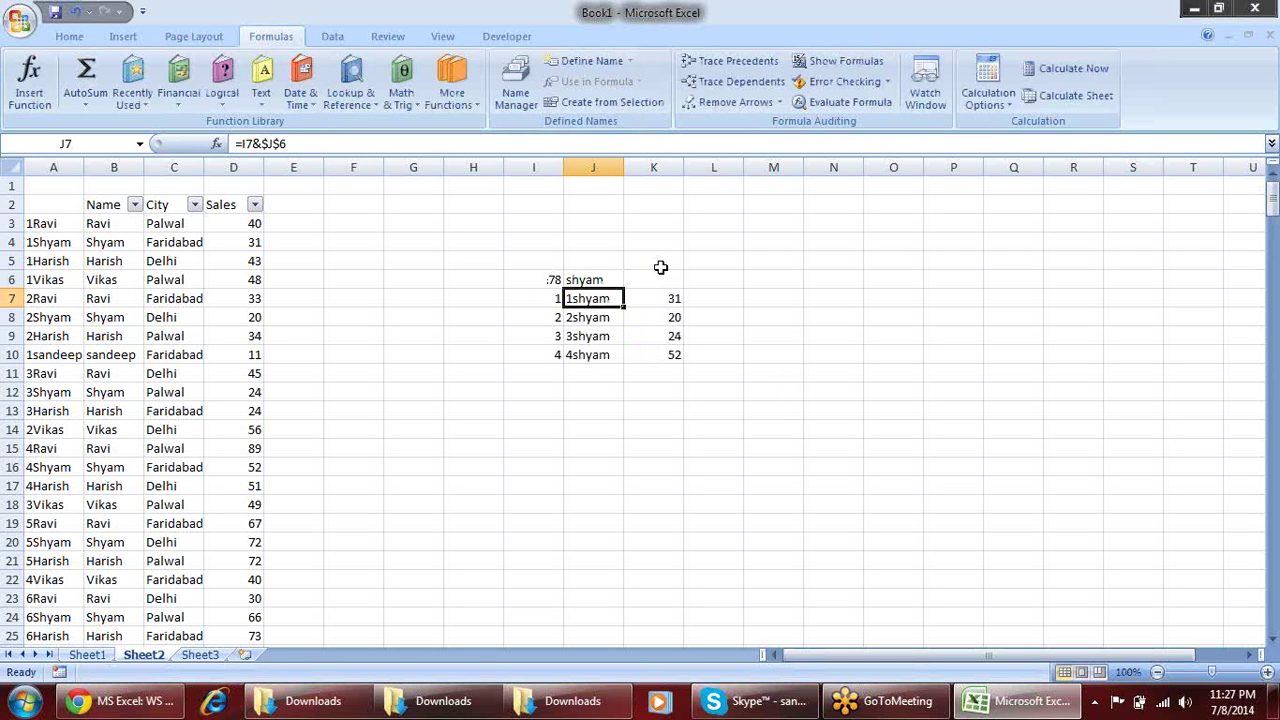
left_click(556, 301)
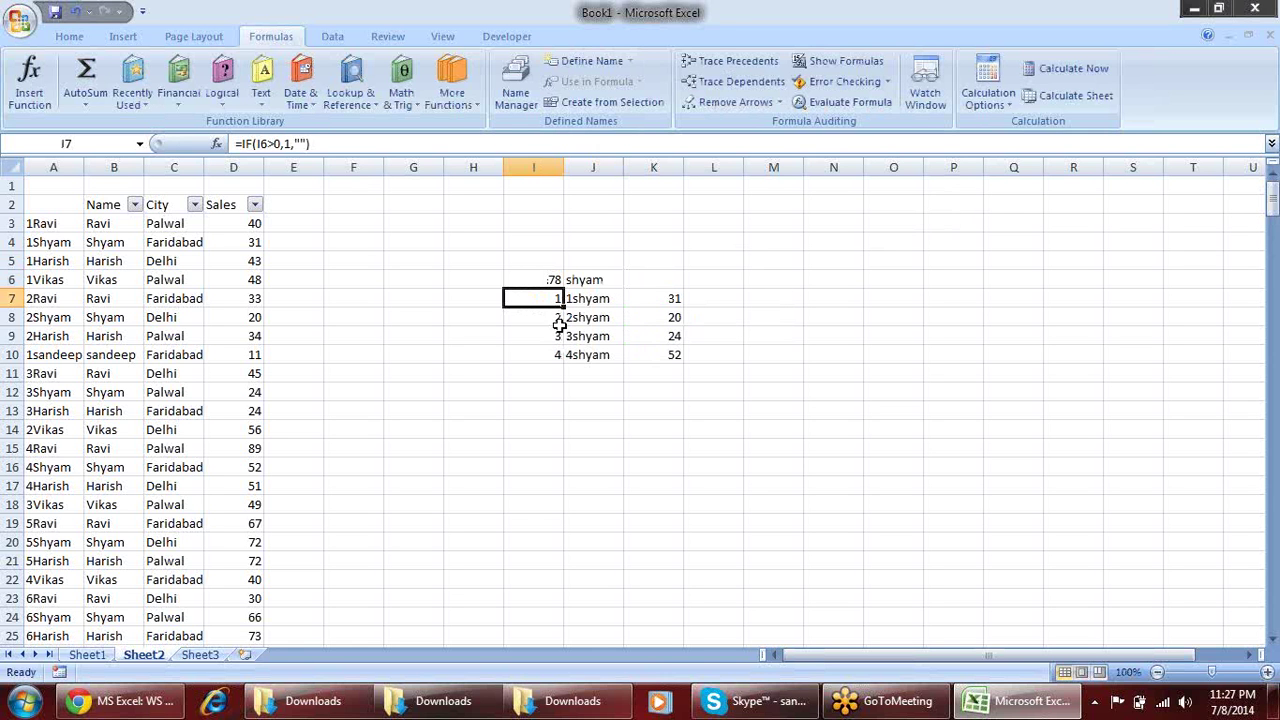
left_click(557, 318)
Enter =I7+1 in I8 to continue the helper count
type("=")
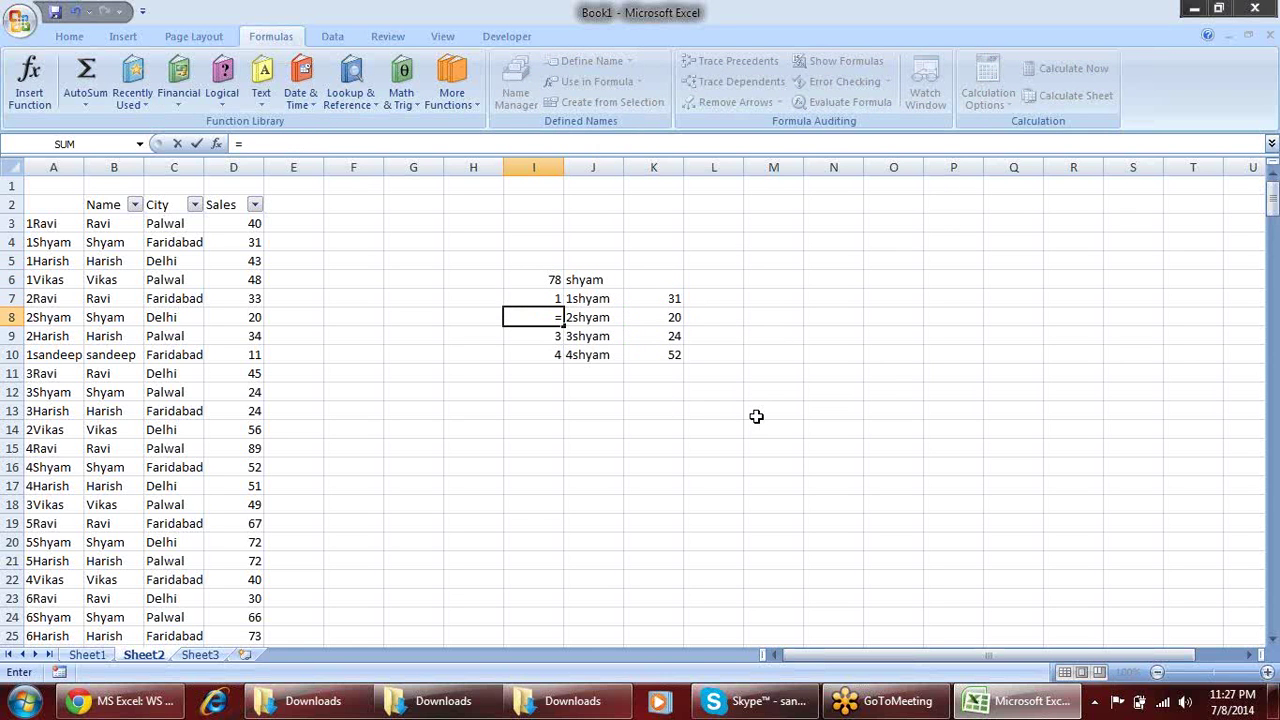
key("Up")
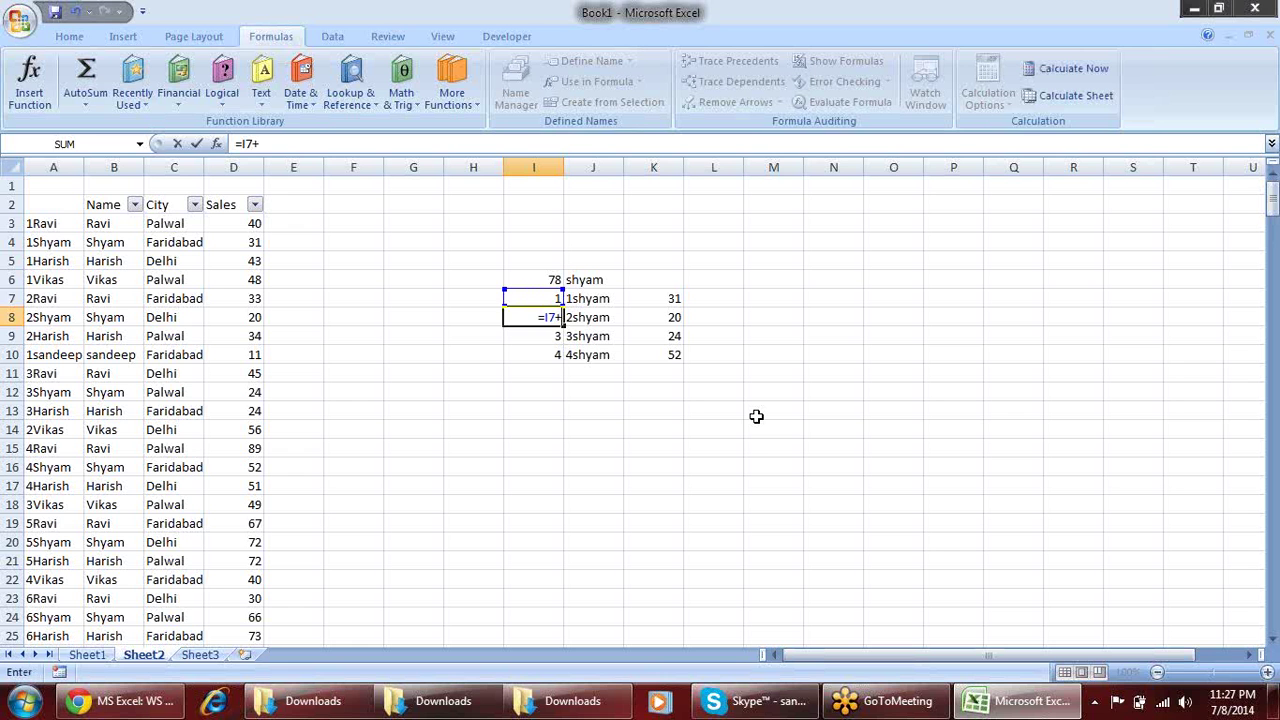
type("+1")
key("Return")
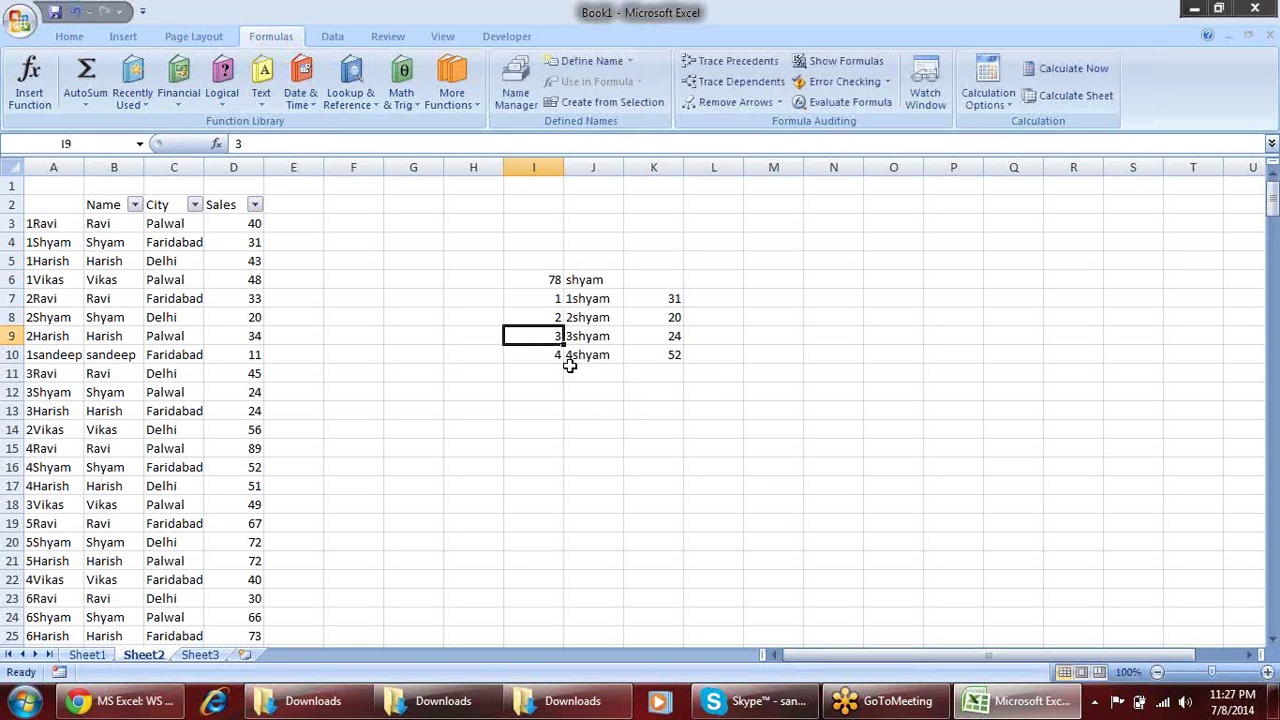
Rewrite I8 as =IF(I7+1>I6,"",I7+1) and fill it down to row 23
left_click(543, 318)
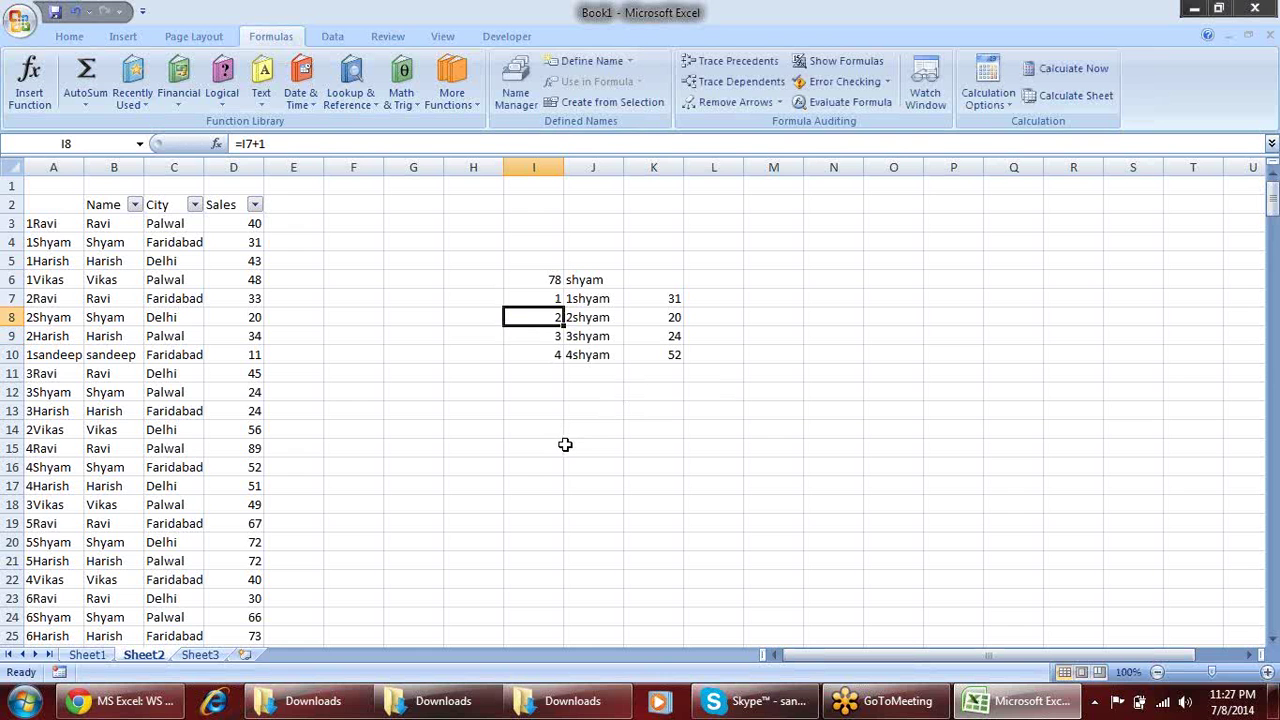
key("F2")
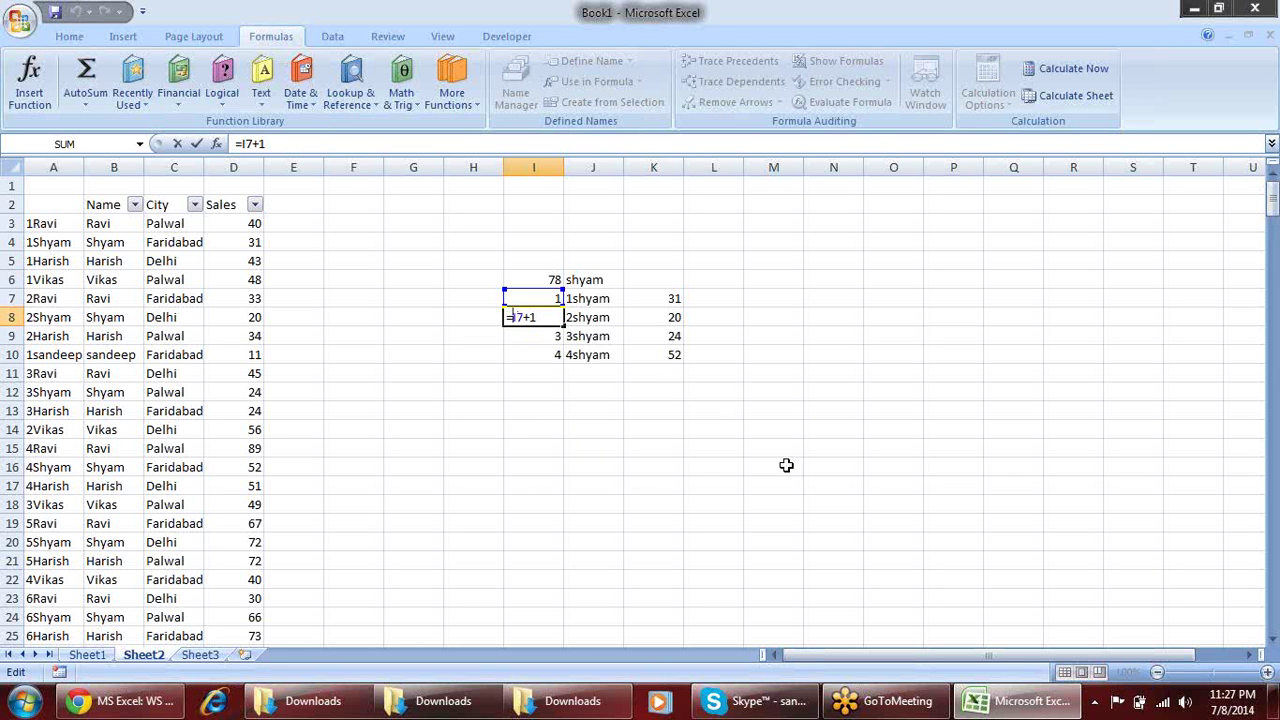
type("if")
key("Tab")
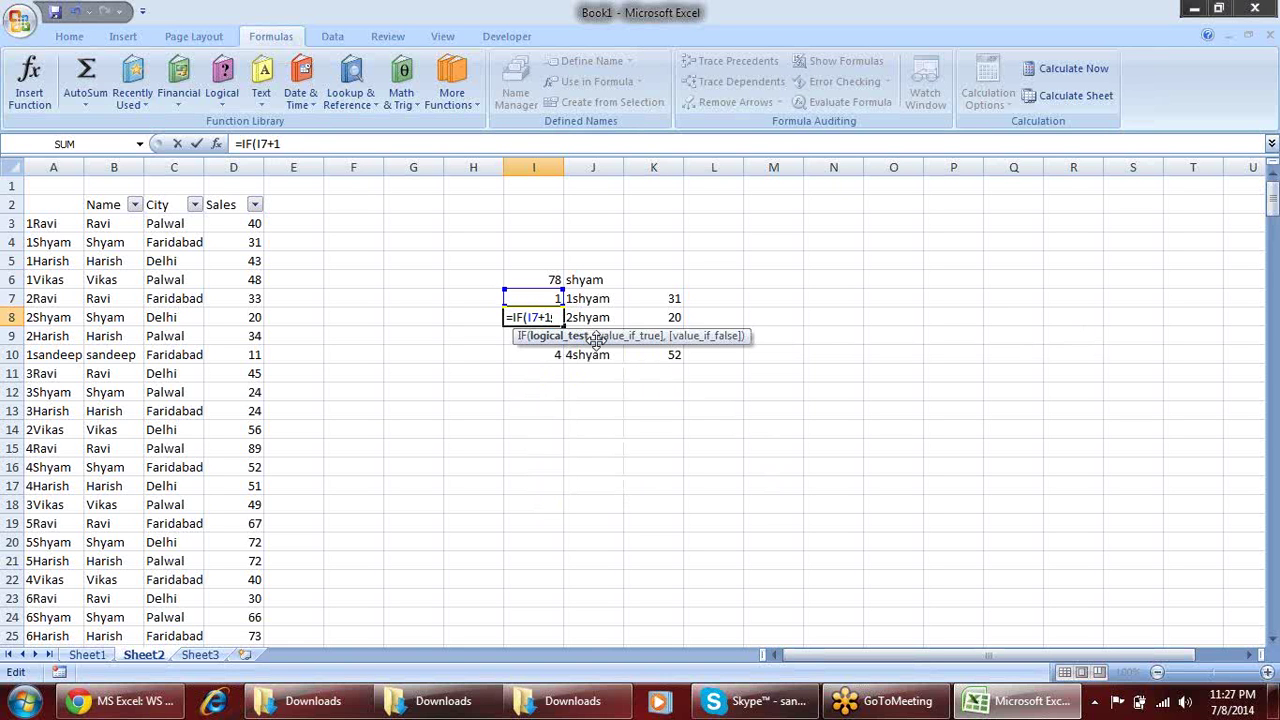
left_click(547, 279)
type(",\"\"")
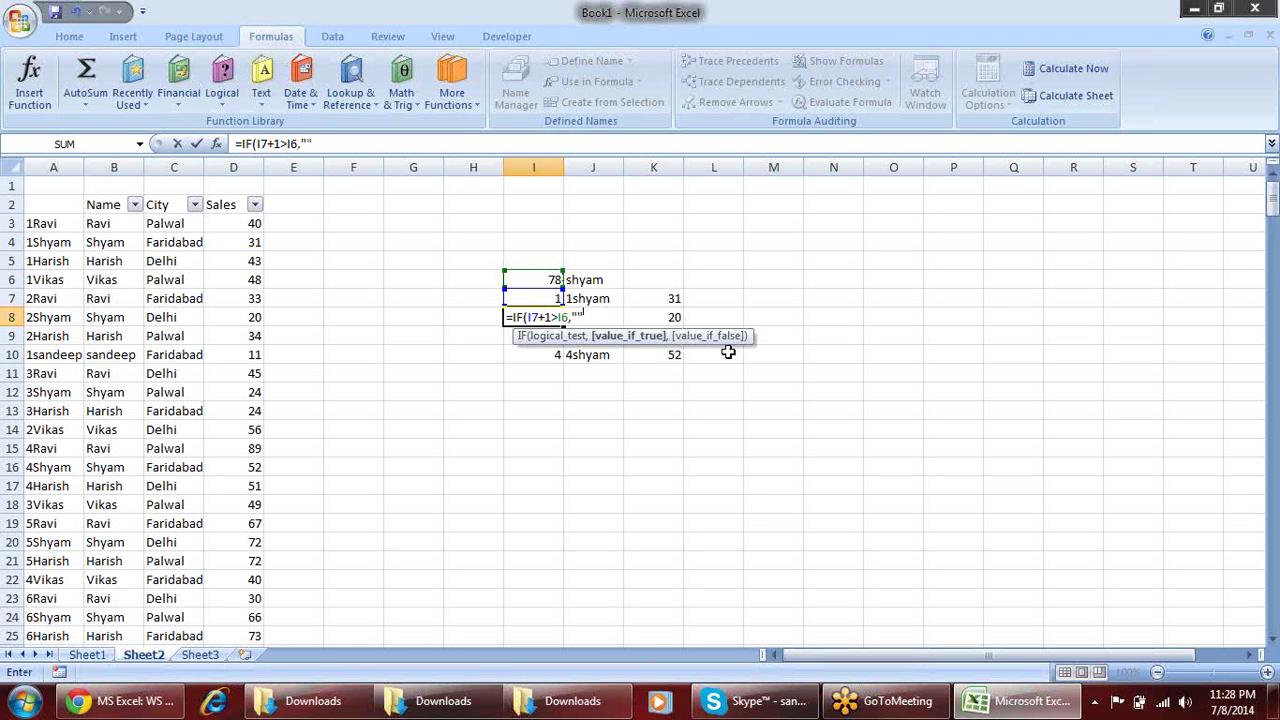
type(",")
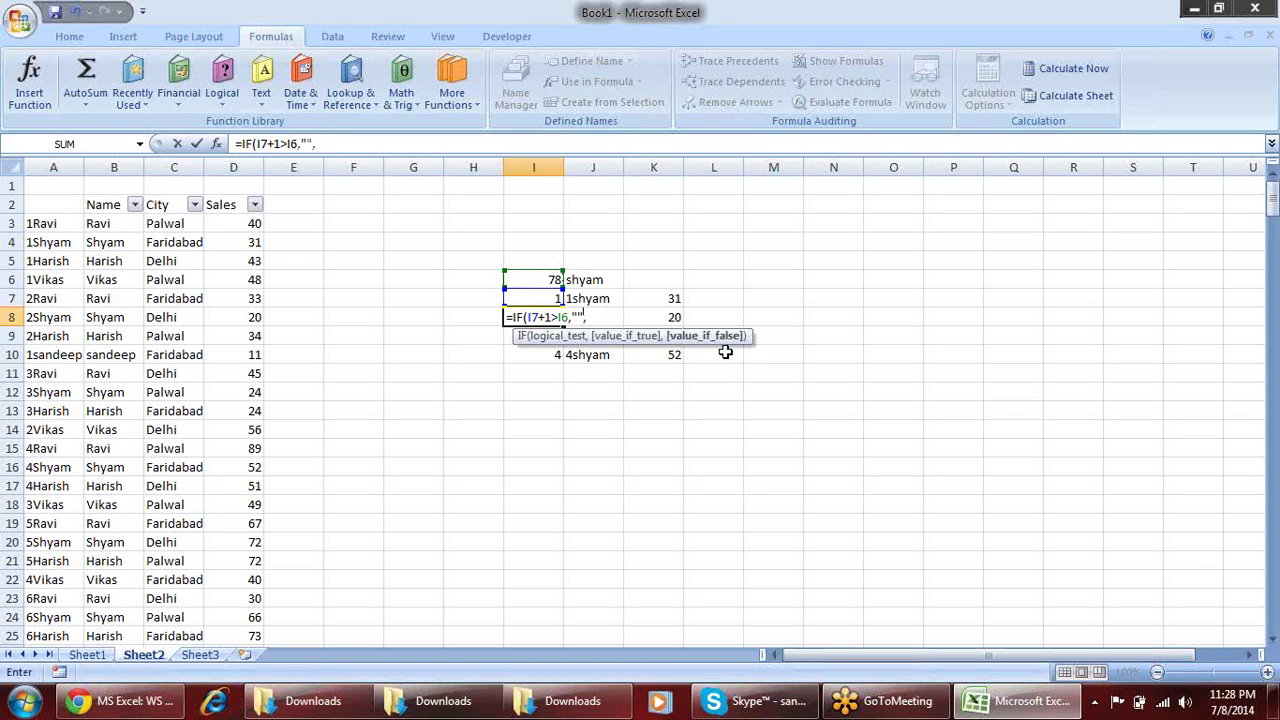
left_click(552, 298)
type("+1")
key("Return")
left_click(553, 322)
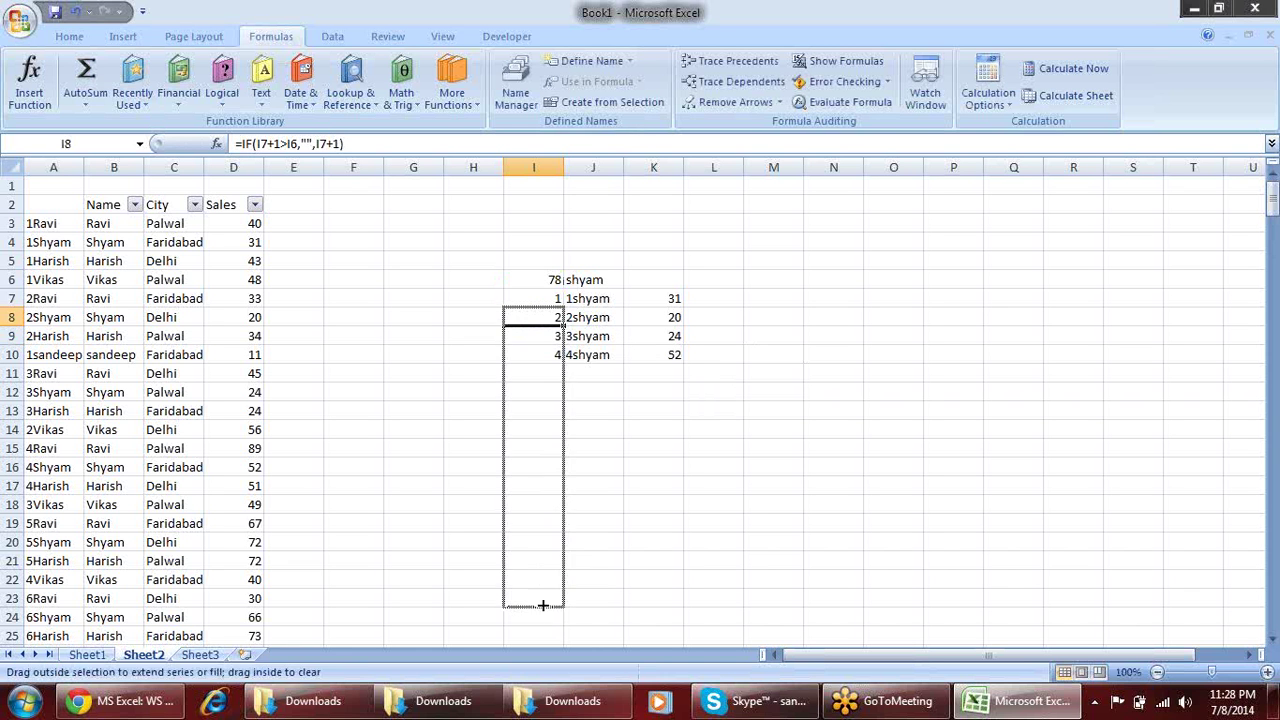
left_click_drag(564, 322, 560, 605)
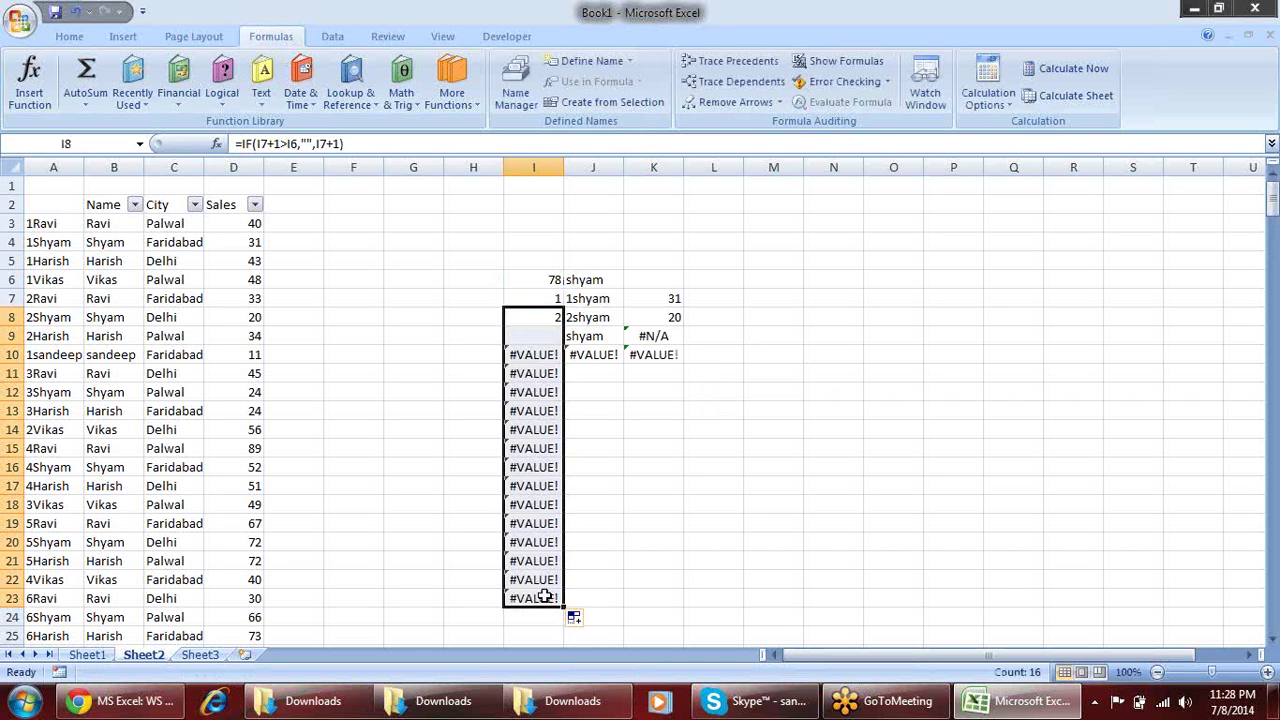
Make the I6 reference absolute ($I$6) in I8 and refill the formula down column I
left_click(553, 316)
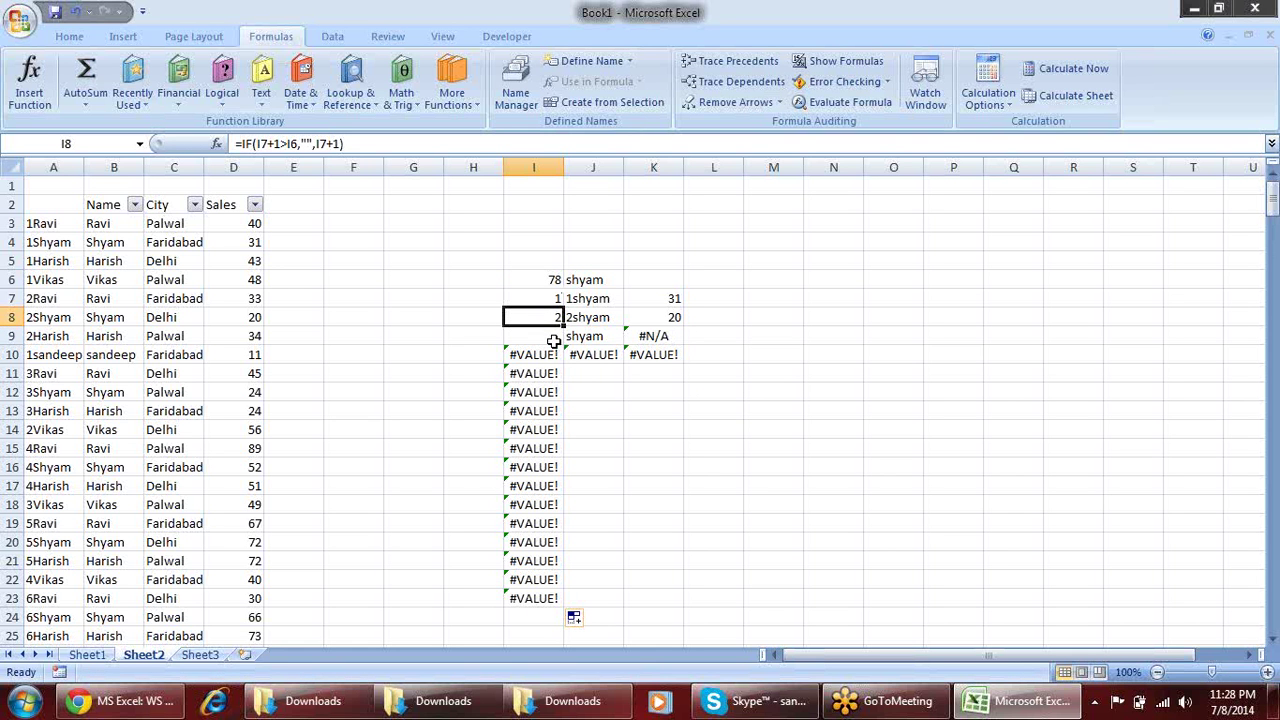
key("F2")
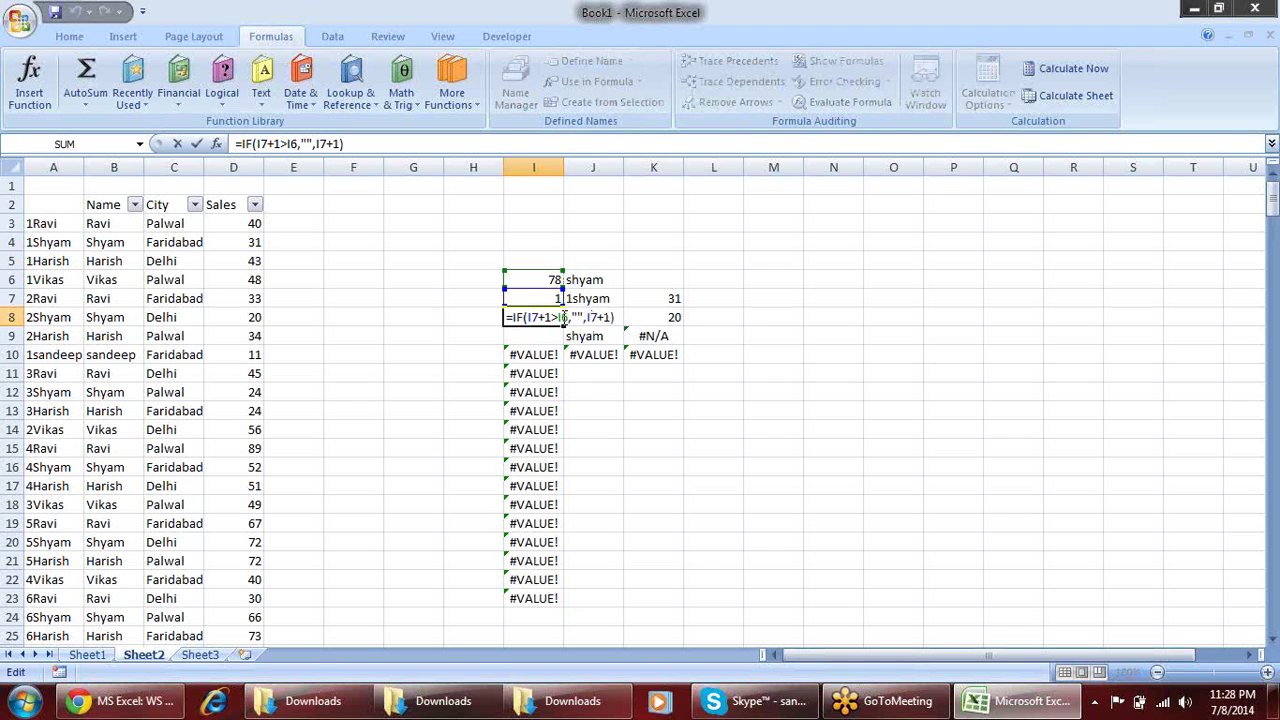
left_click(561, 317)
key("F4")
key("Return")
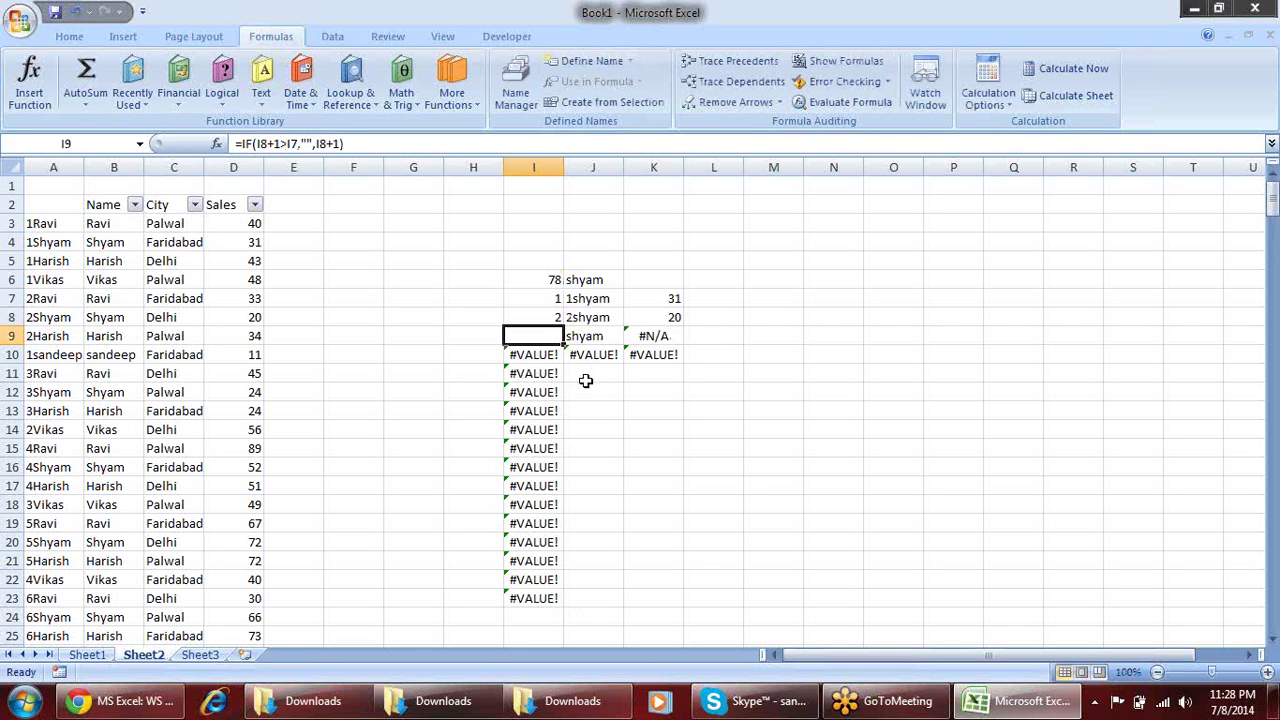
left_click(553, 319)
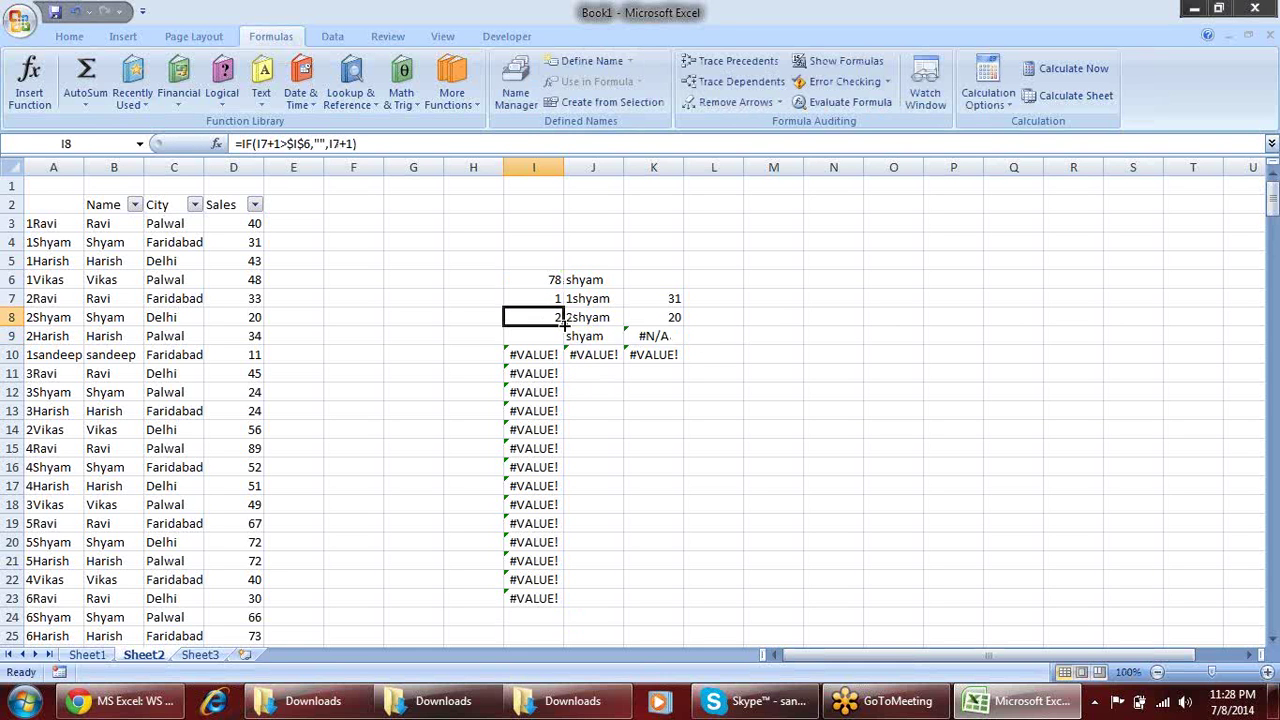
double_click(563, 325)
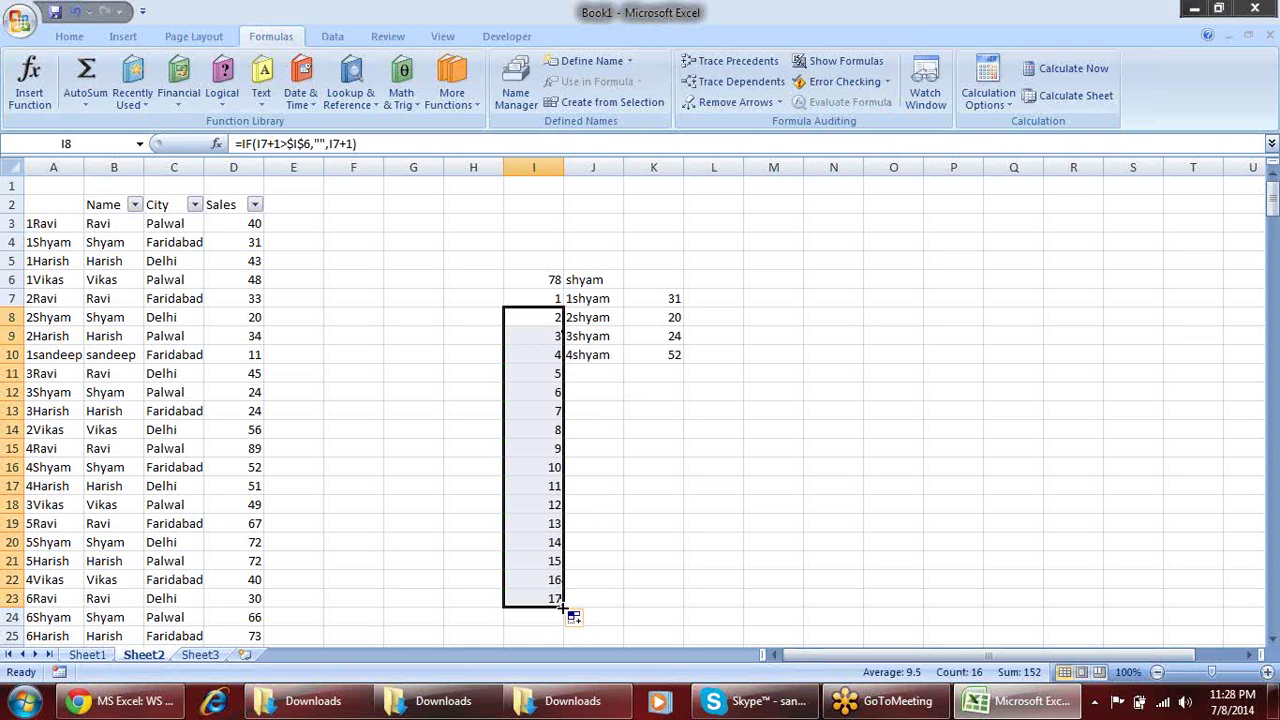
left_click_drag(563, 607, 570, 716)
left_click(590, 575)
scroll(589, 480, "up", 2)
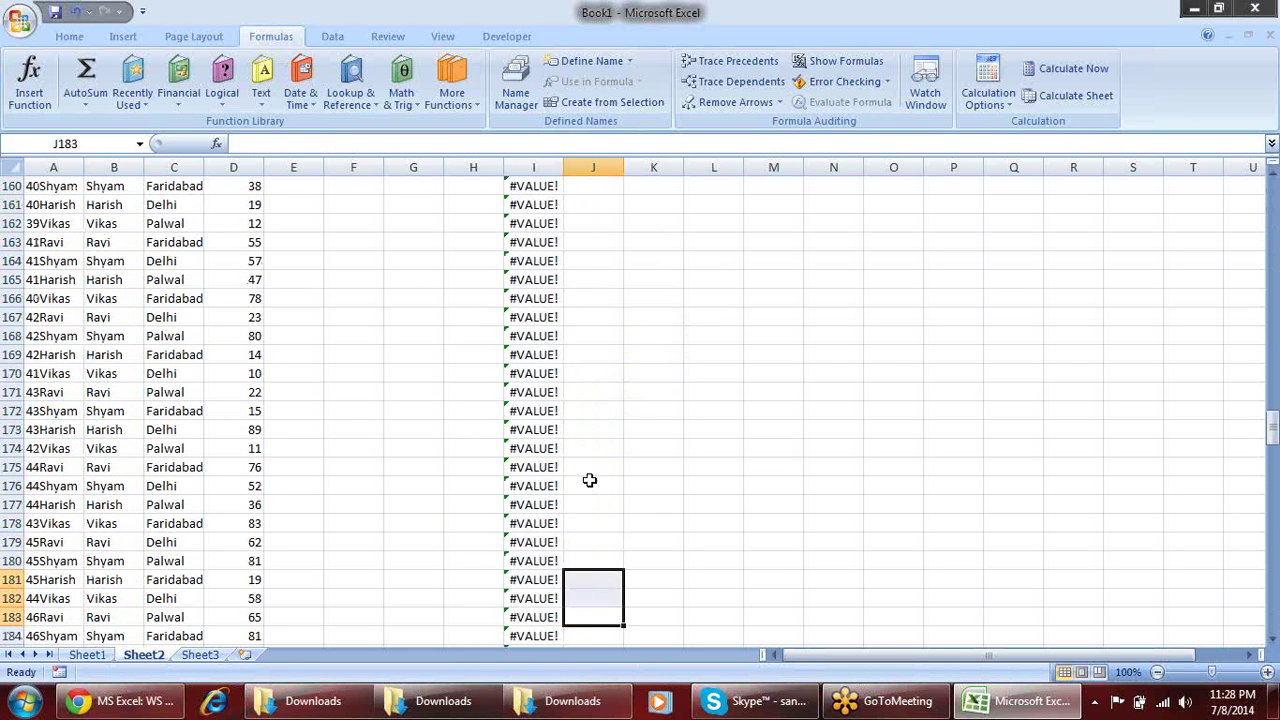
scroll(577, 463, "up", 5)
scroll(586, 420, "up", 5)
right_click(590, 392)
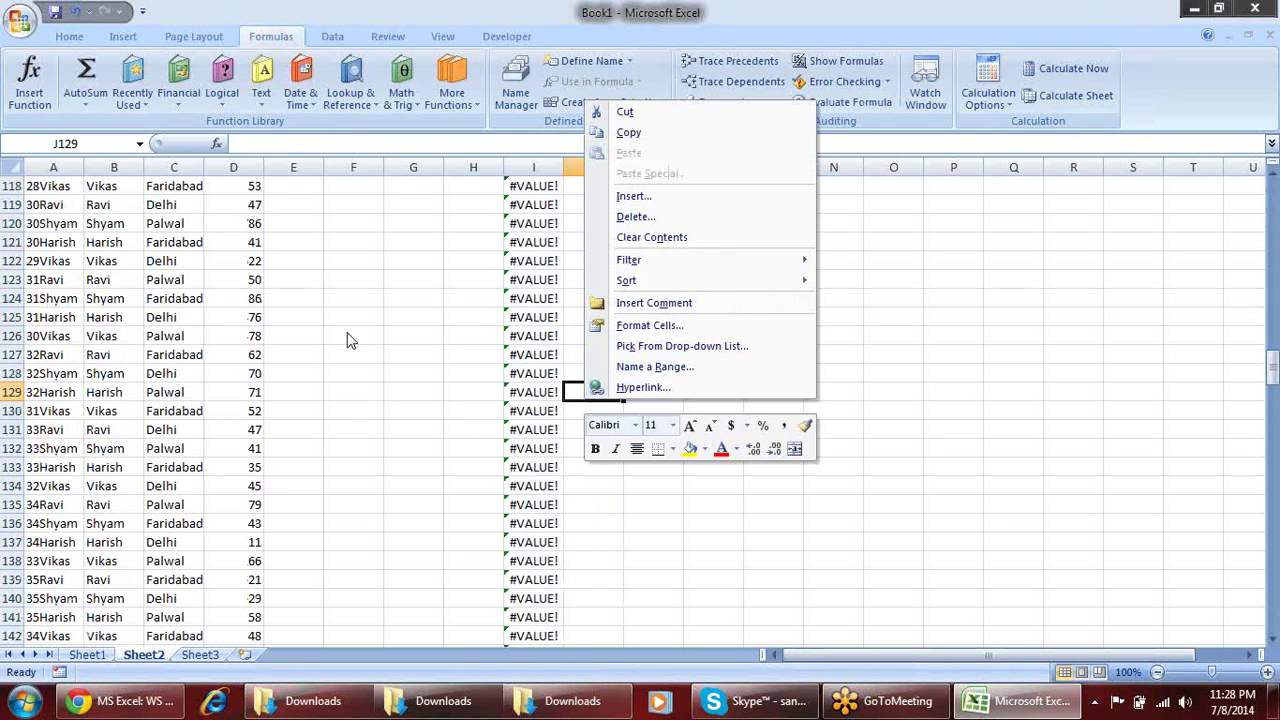
scroll(486, 316, "up", 9)
scroll(488, 320, "up", 6)
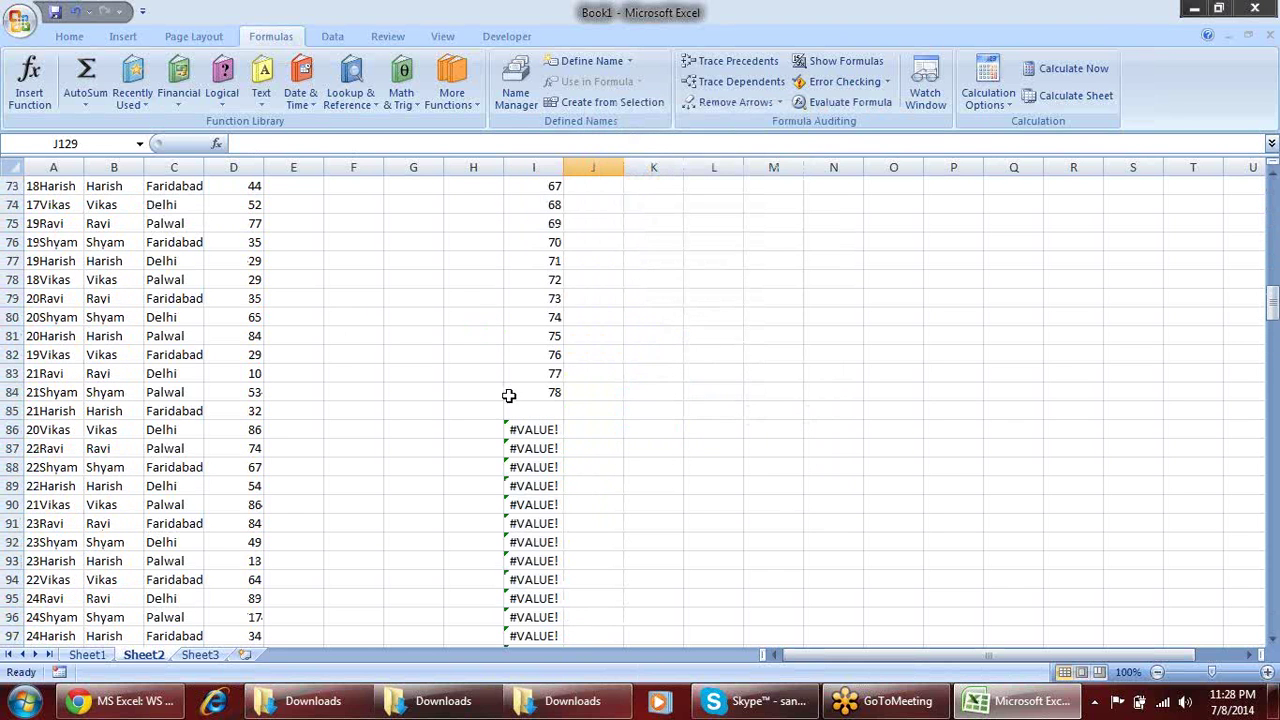
left_click(575, 411)
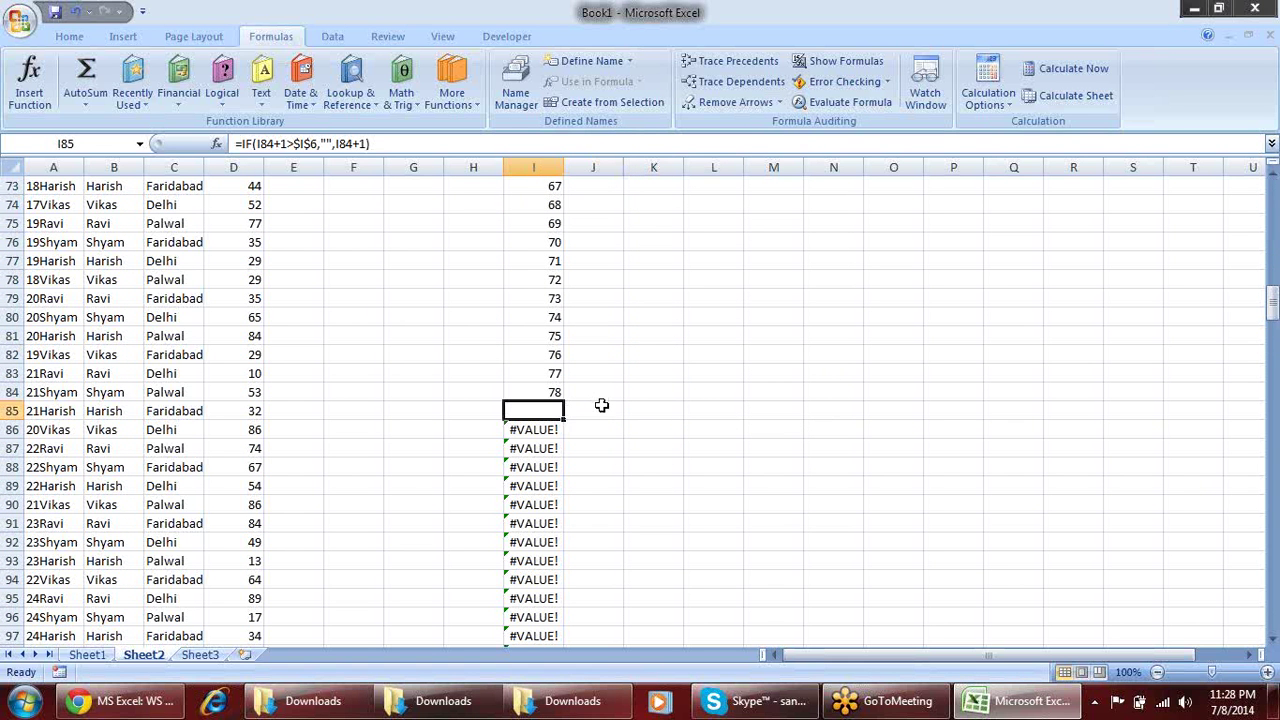
left_click(540, 432)
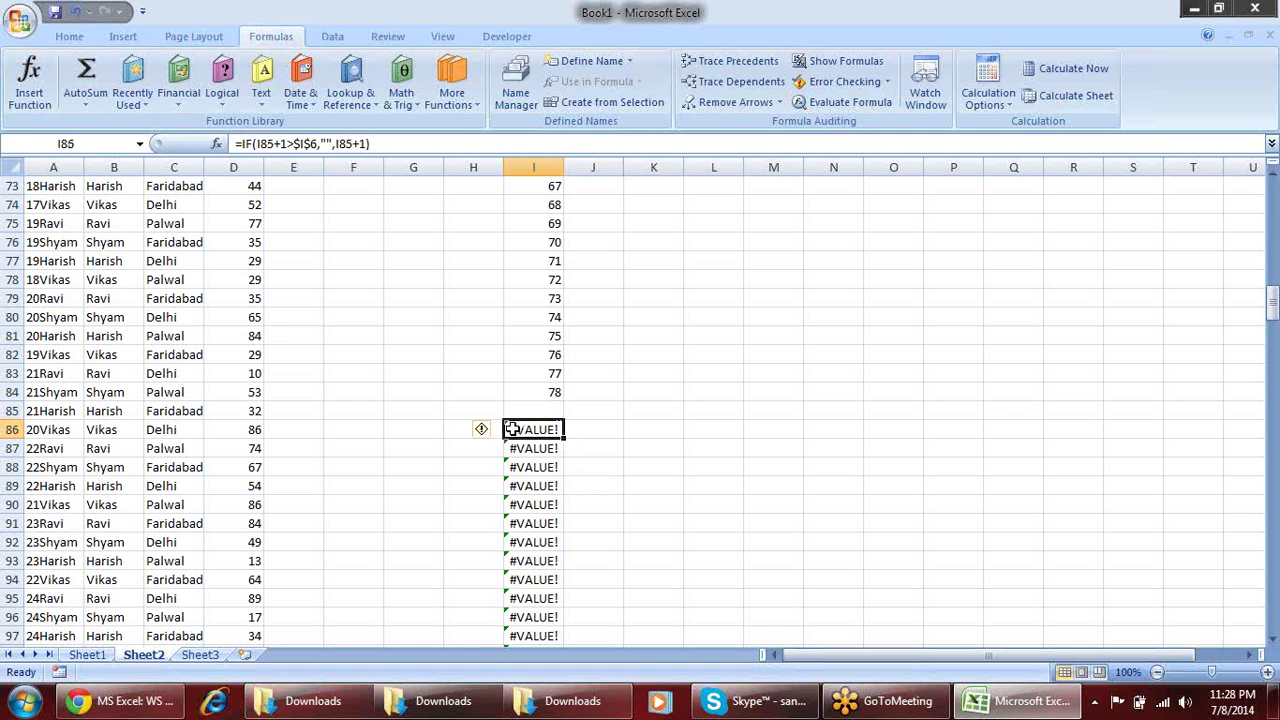
key("F2")
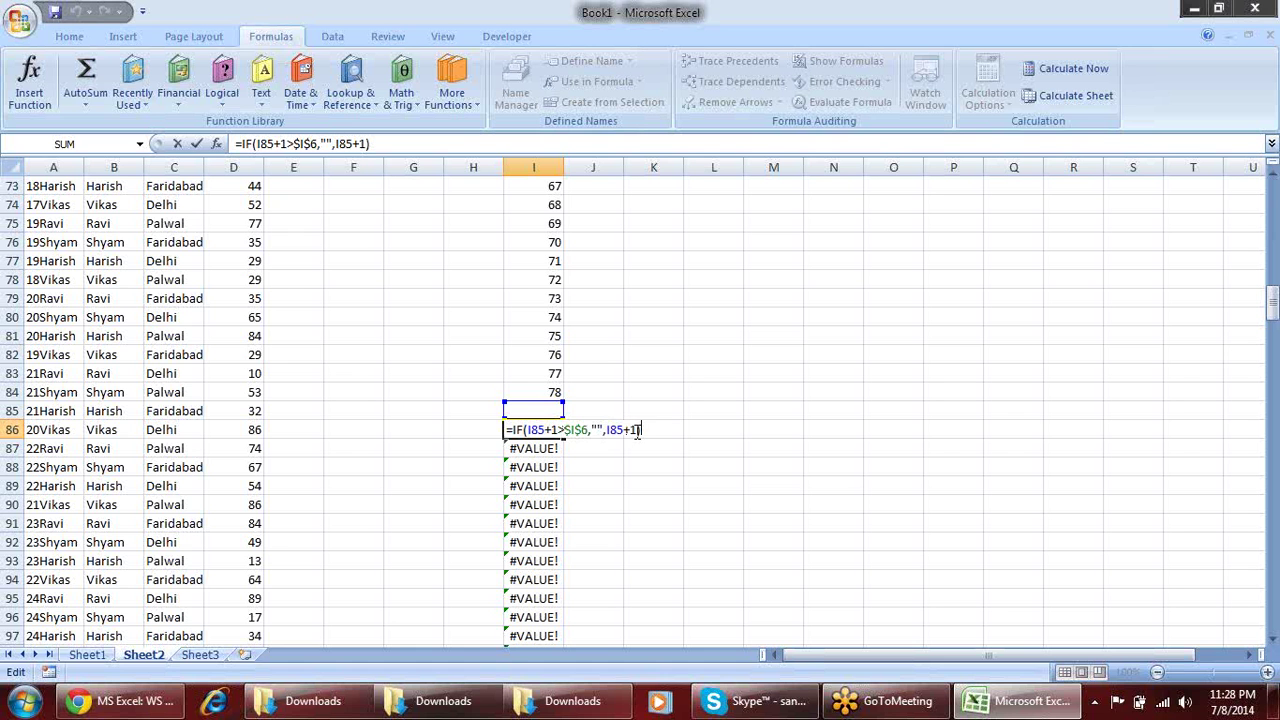
left_click_drag(637, 430, 617, 430)
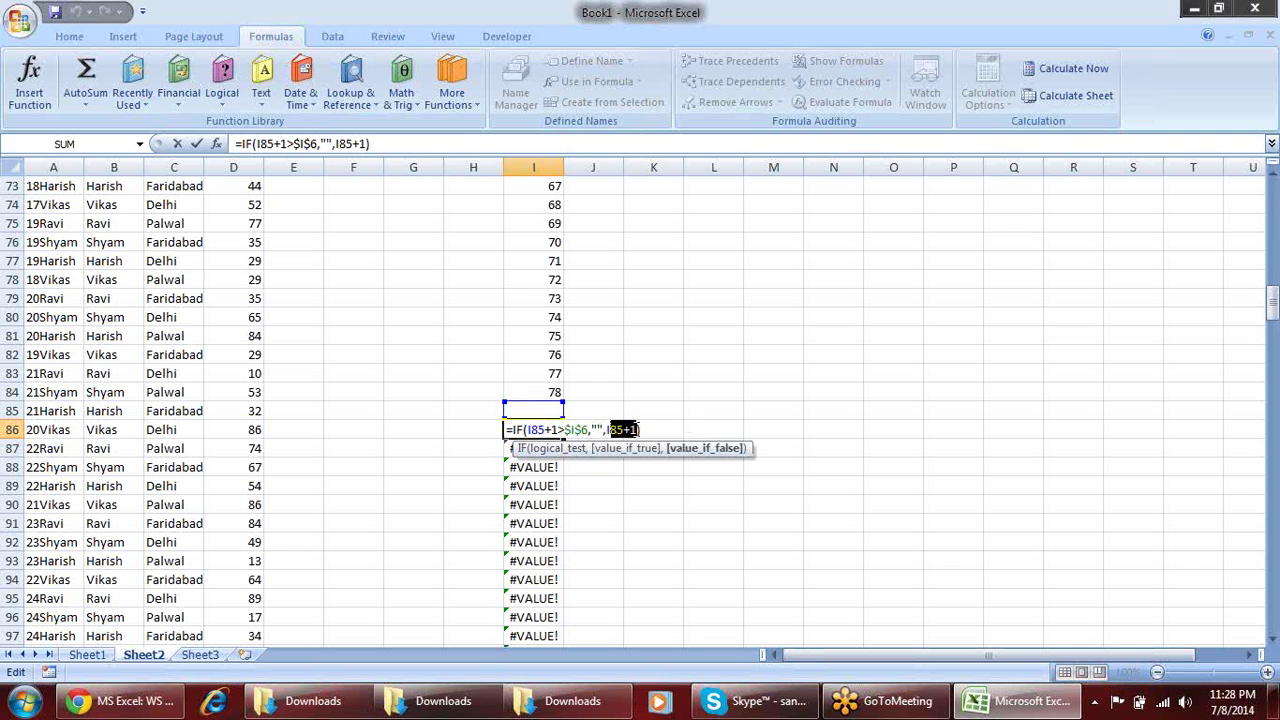
key("Return")
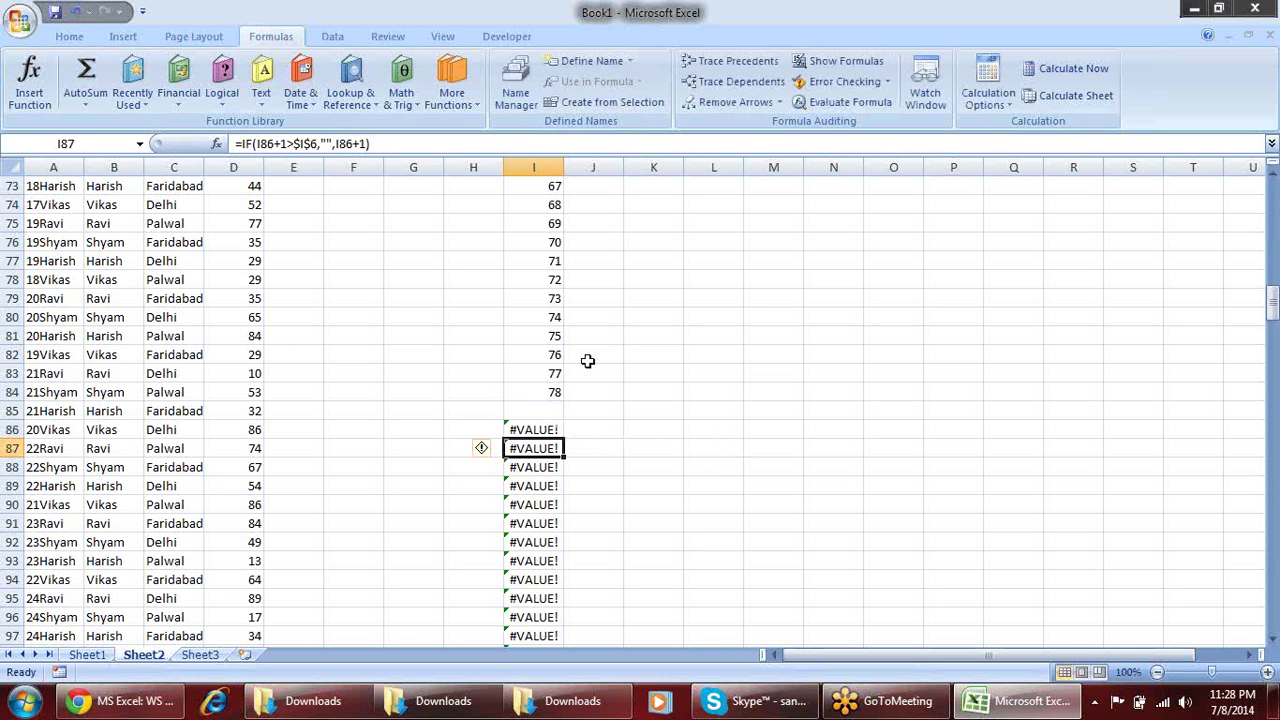
scroll(581, 356, "up", 7)
left_click(581, 354)
scroll(581, 354, "up", 2)
scroll(581, 354, "up", 6)
scroll(575, 345, "up", 3)
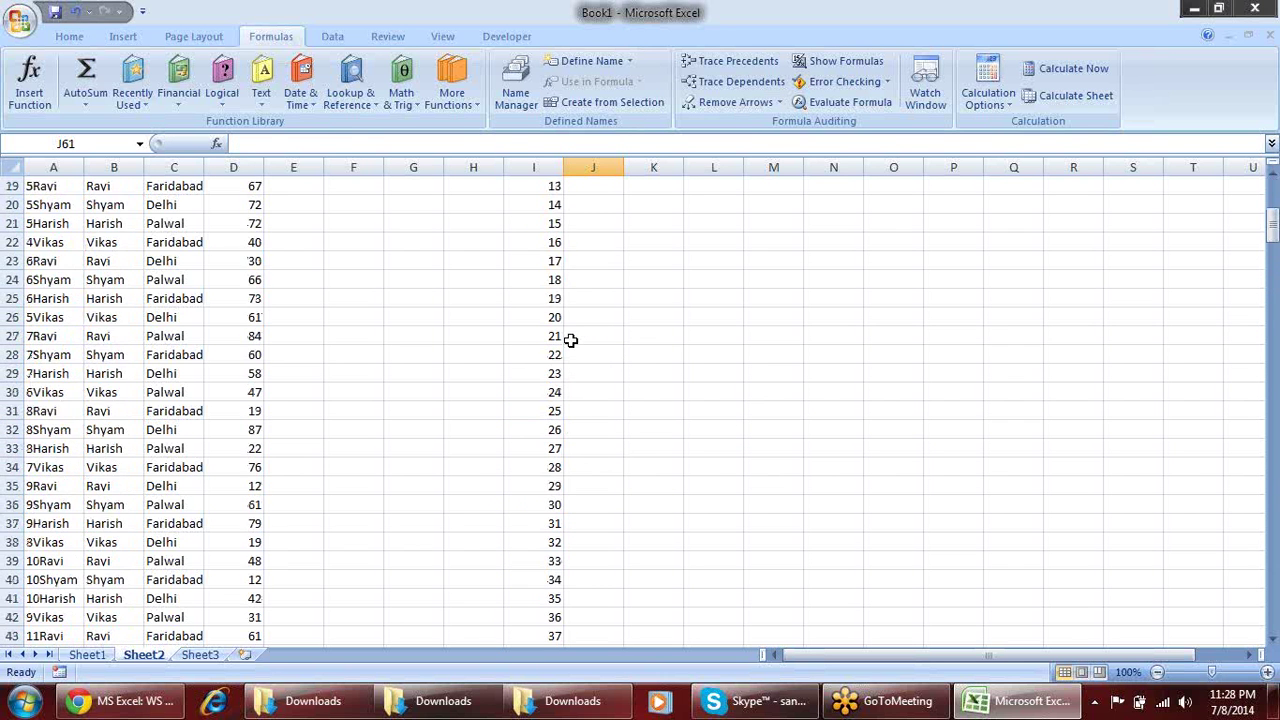
scroll(575, 345, "up", 6)
Wrap I8's IF count formula in IFERROR, adding a comma for the error-value argument
left_click(550, 317)
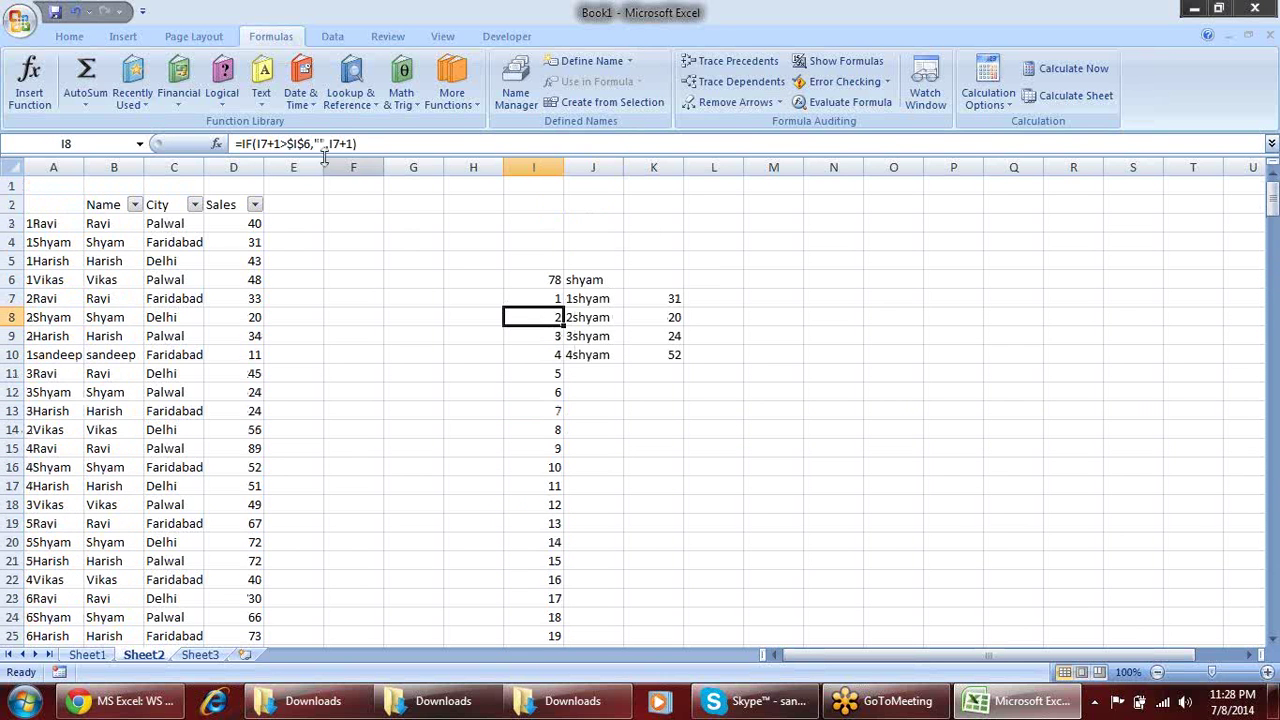
left_click(238, 143)
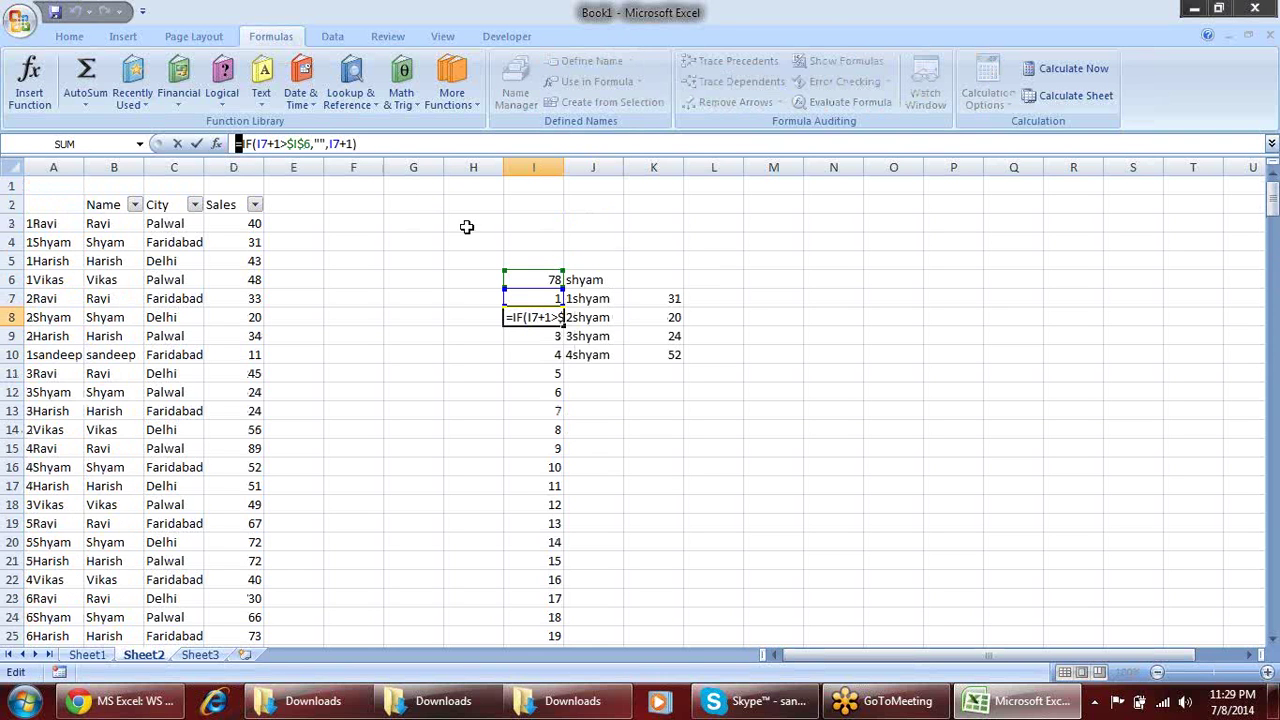
type("if")
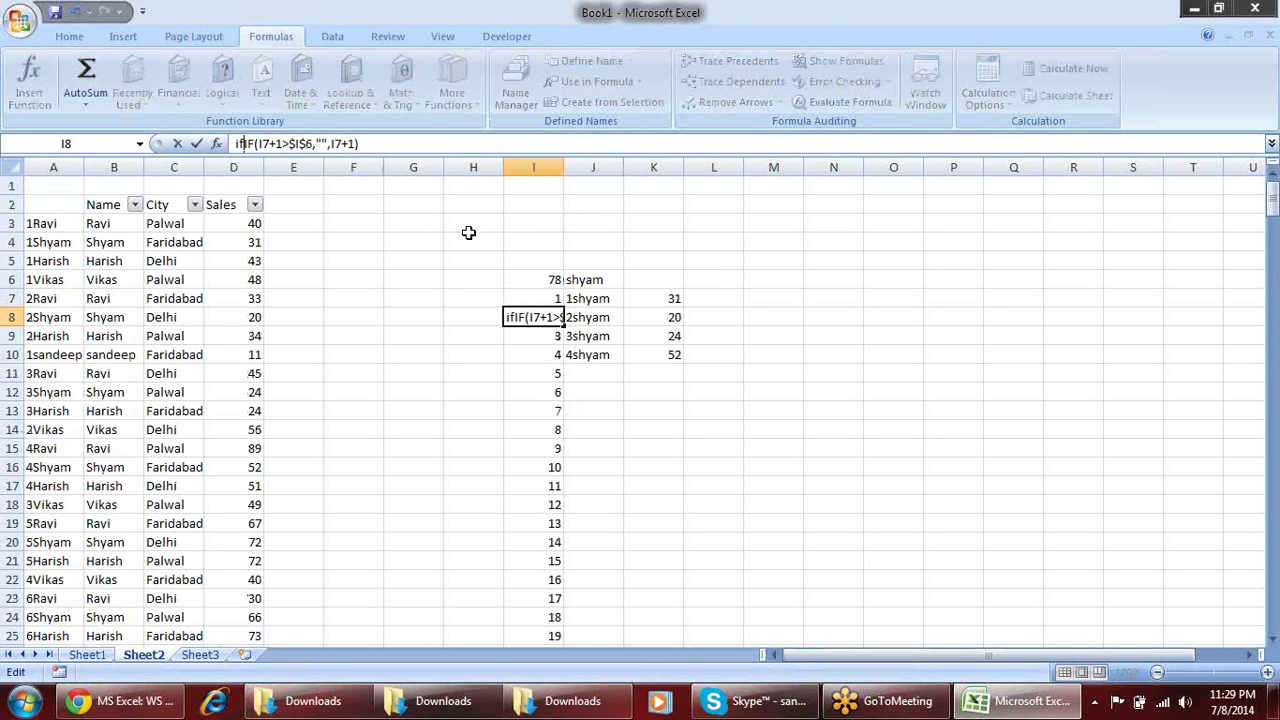
key("Escape")
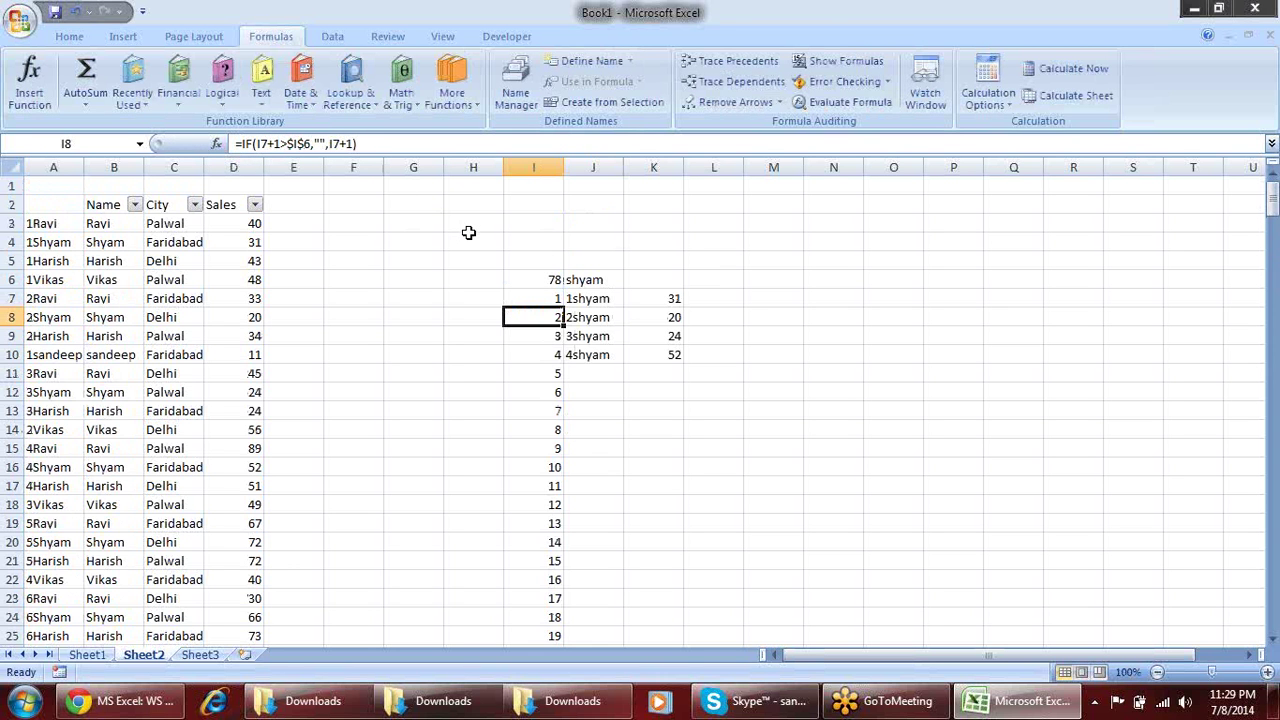
double_click(541, 316)
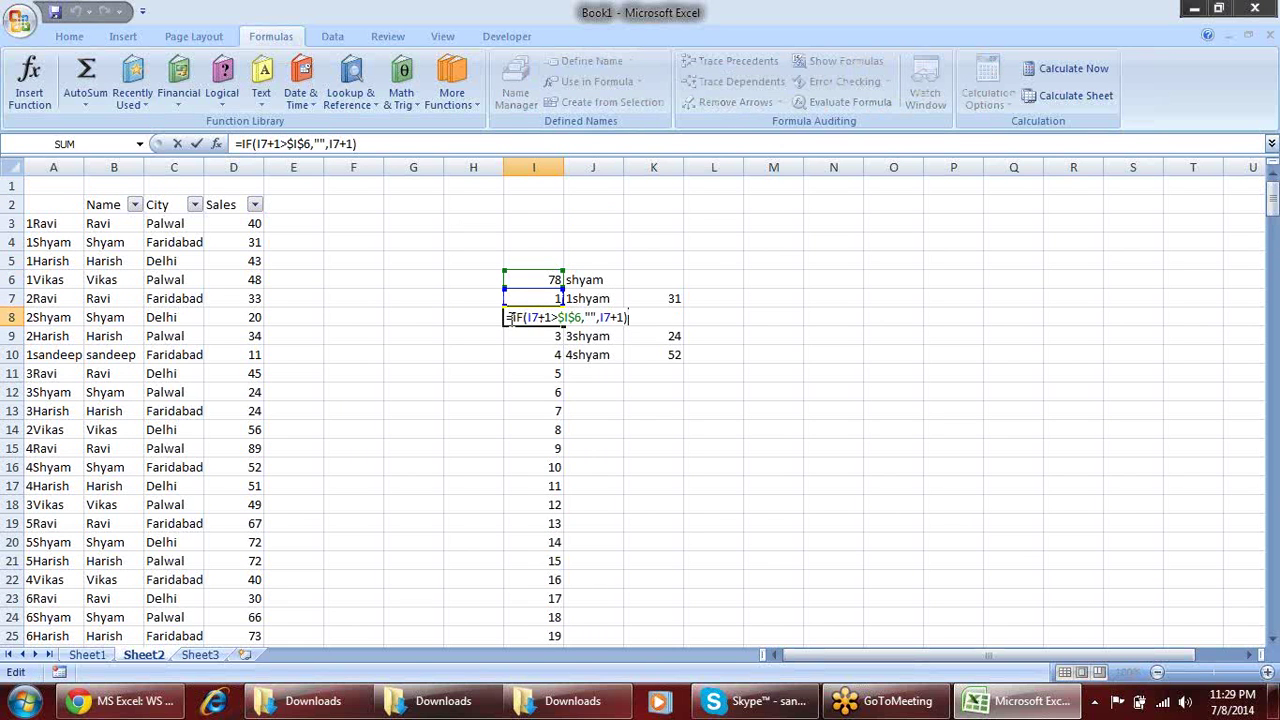
type("if")
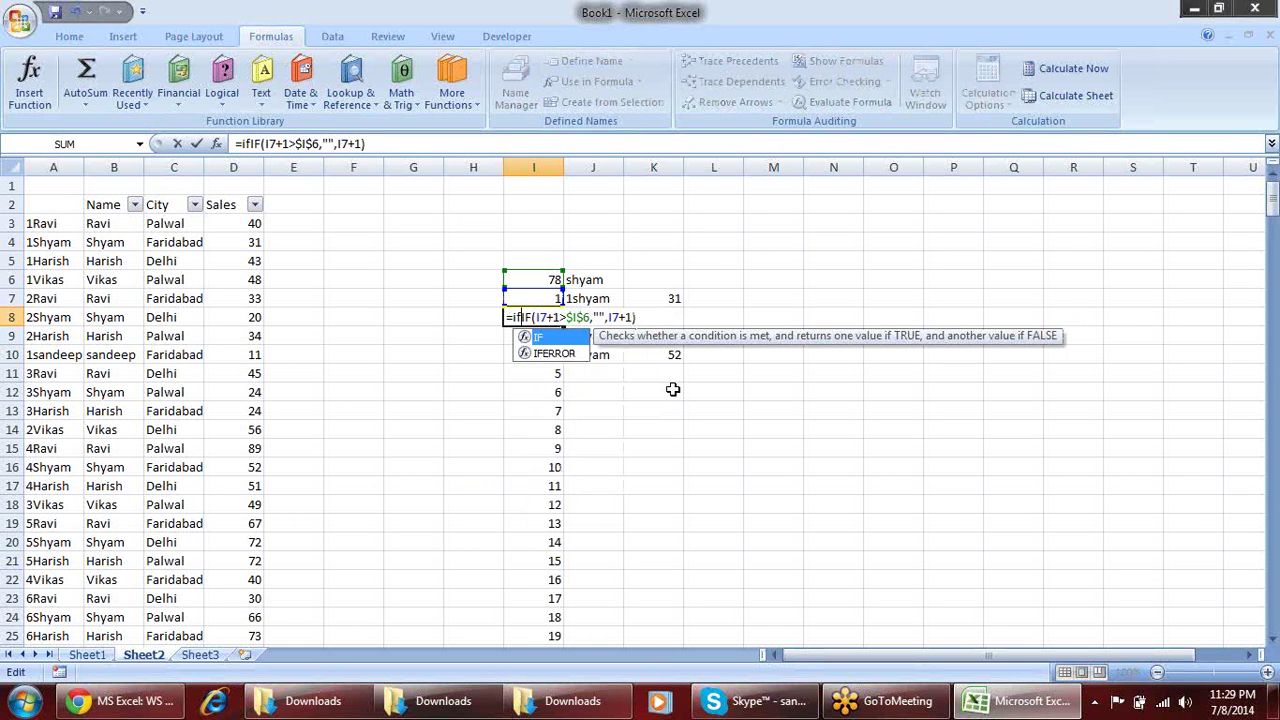
key("Down")
key("Tab")
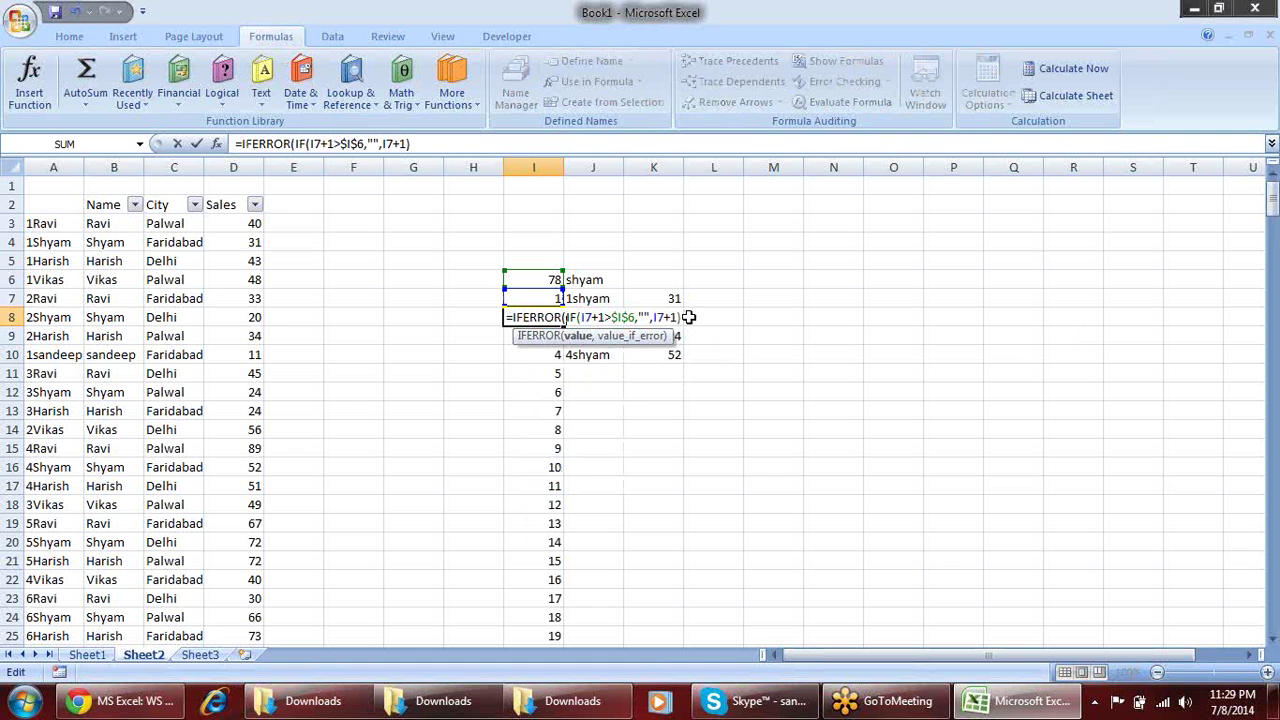
left_click(443, 143)
type(",")
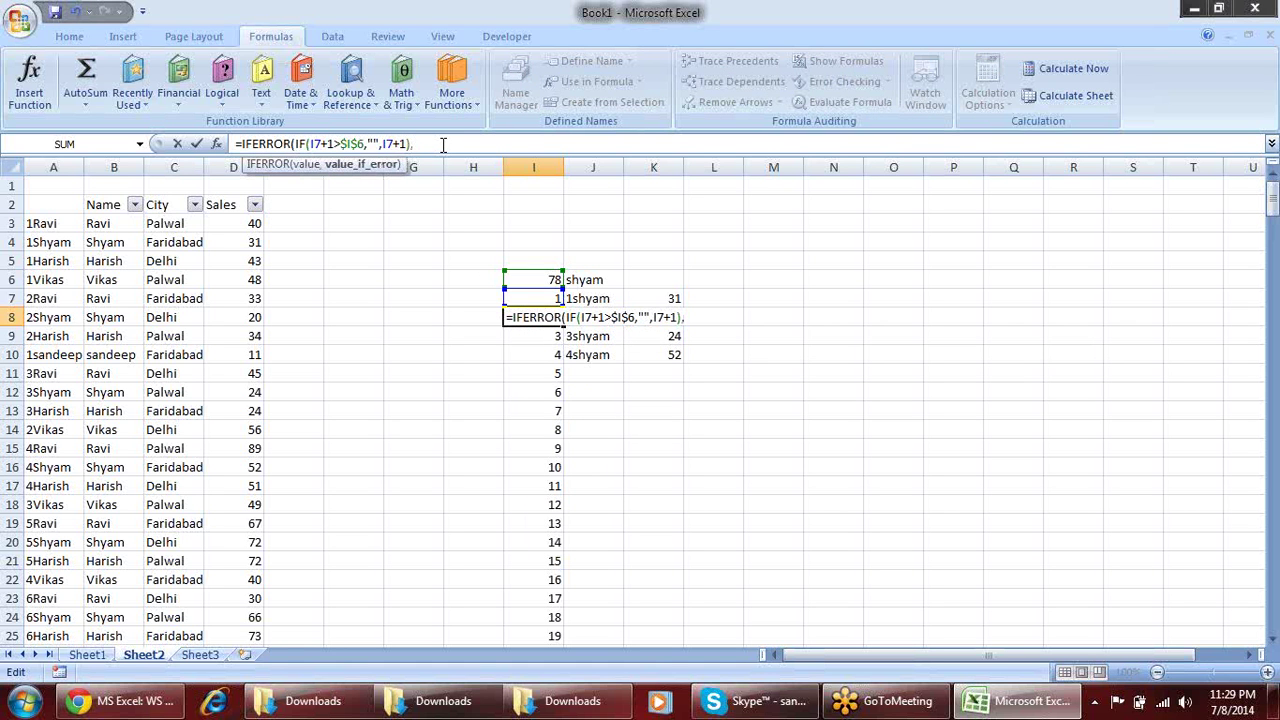
key("Return")
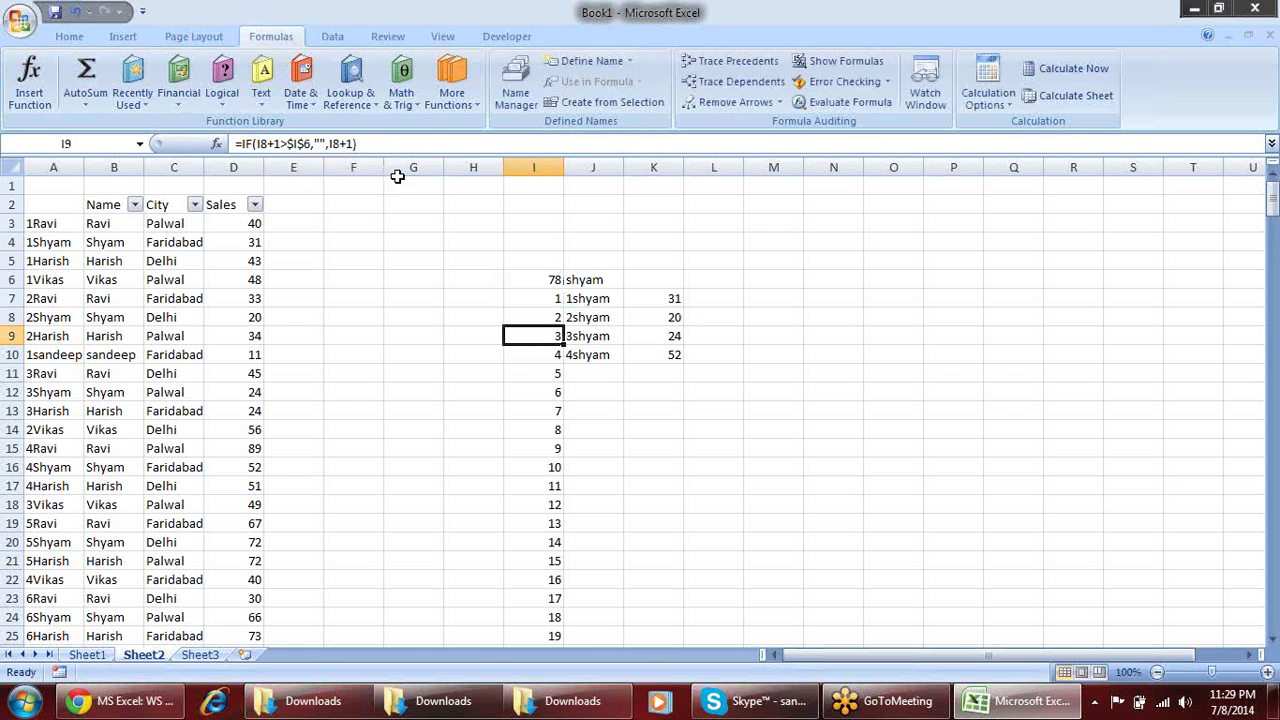
Fill I8's IFERROR count formula down column I and check where the counts end
left_click(529, 310)
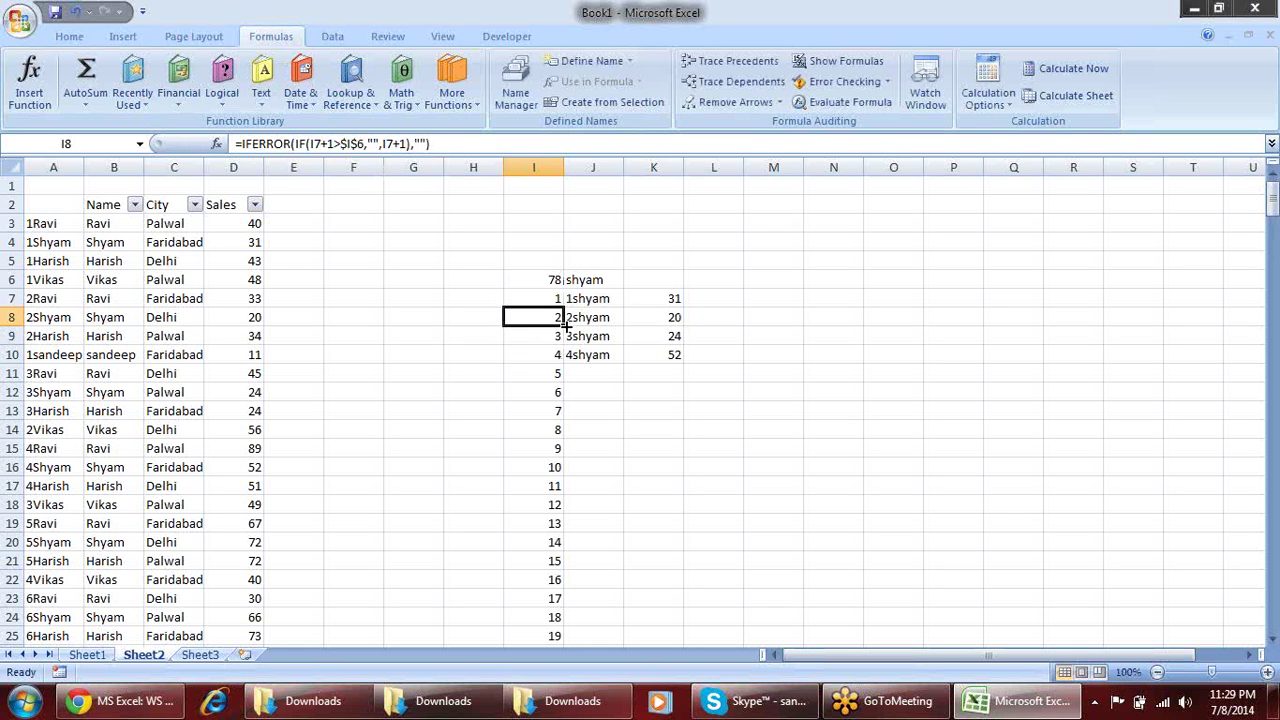
double_click(565, 325)
left_click(540, 368)
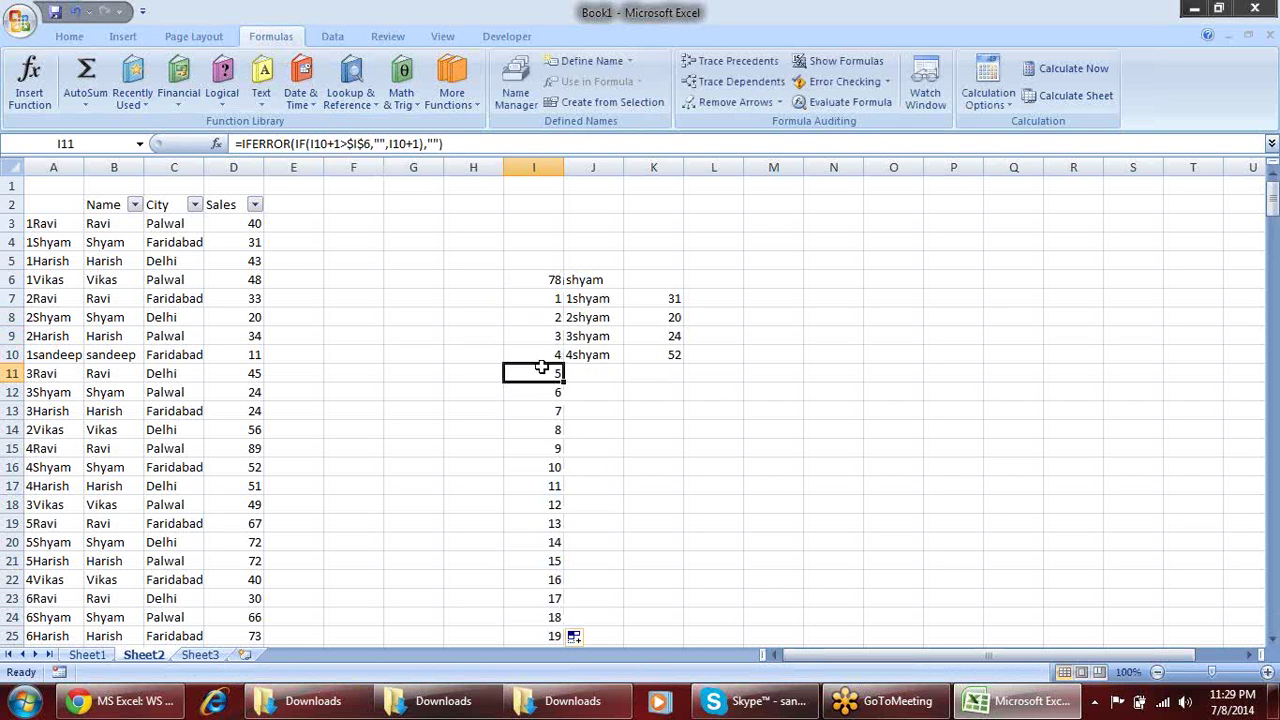
key("Down")
key("Down")
key("Down")
key("Down")
key("Down")
key("Down")
key("Down")
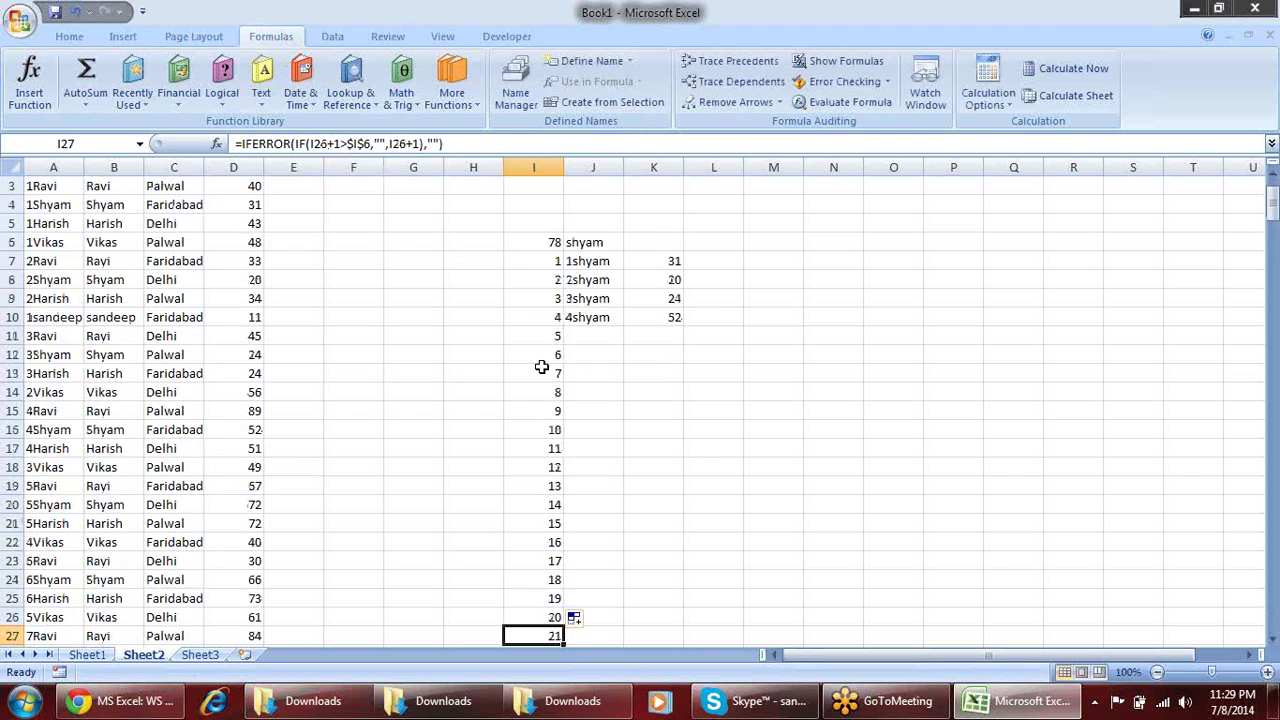
key("Down")
key("Down")
key("Down")
key("Down")
key("Down")
key("Down")
key("Down")
key("Down")
key("Down")
key("Down")
key("Down")
key("Down")
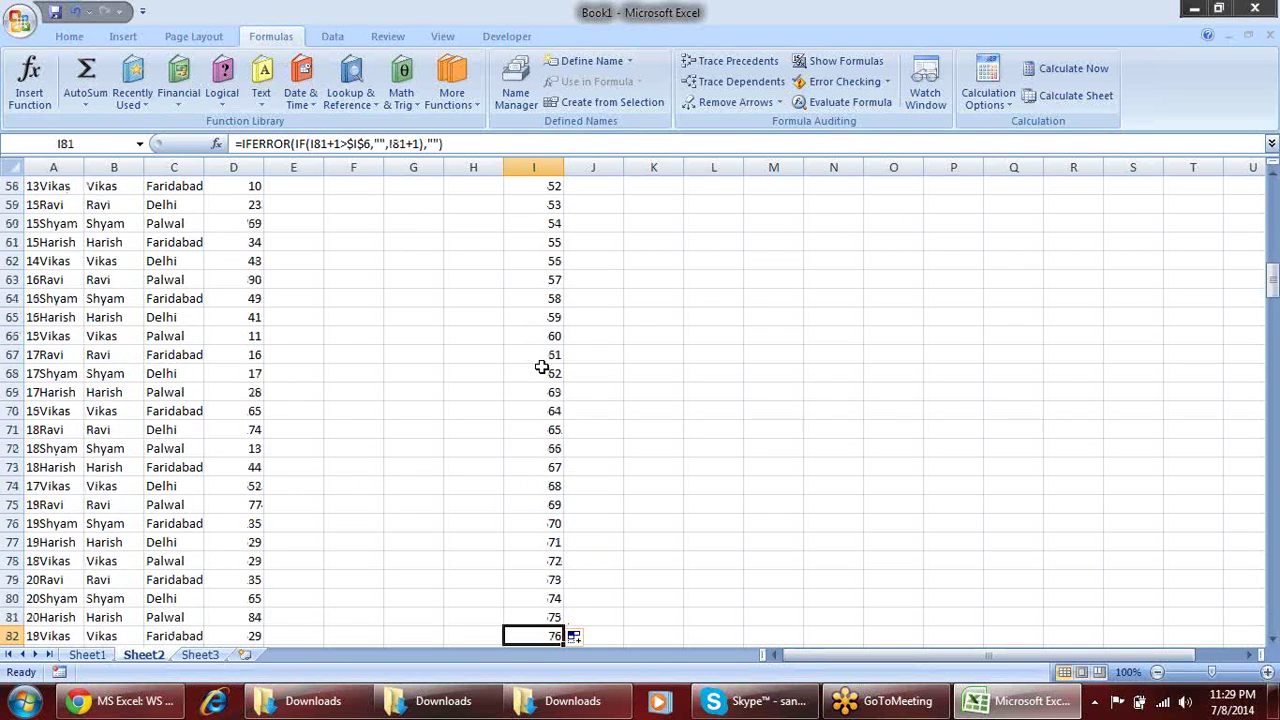
key("Down")
key("Down")
key("Down")
key("Down")
key("Down")
key("Down")
key("Up")
key("Up")
key("Up")
key("Up")
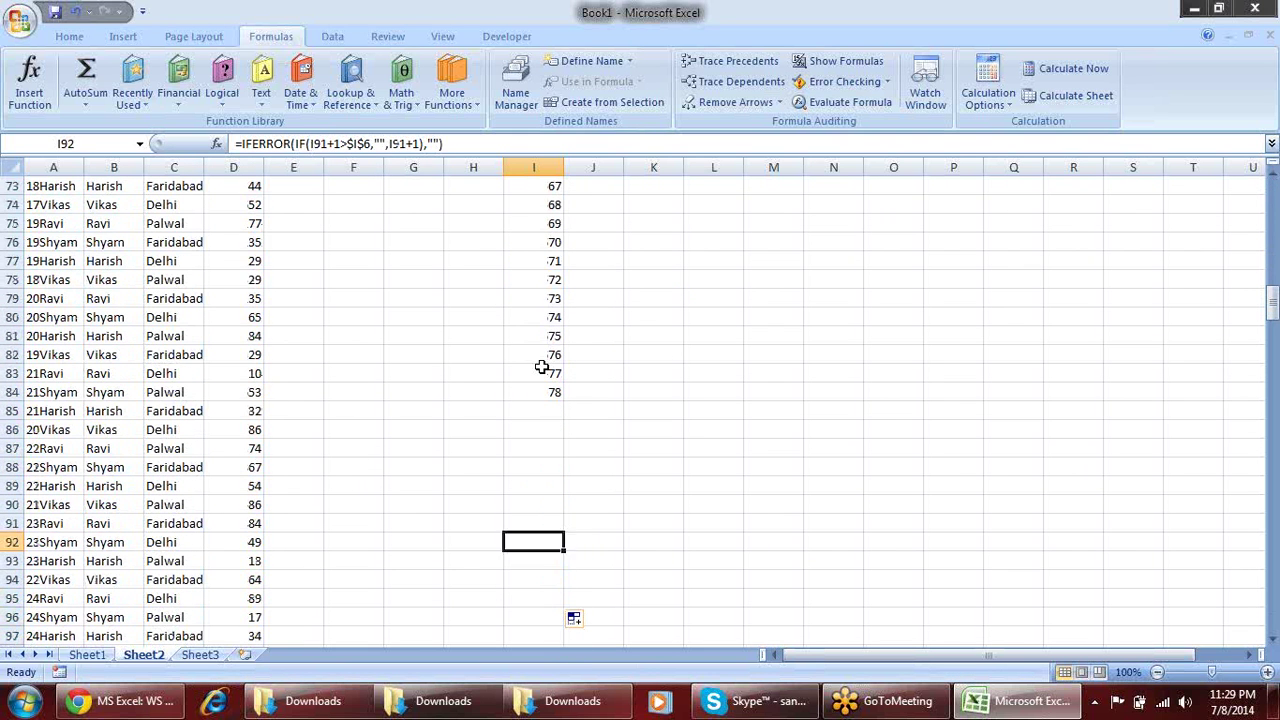
key("Up")
key("Up")
key("Up")
key("Up")
key("Up")
key("Up")
key("Up")
key("Up")
key("Up")
key("ctrl+Up")
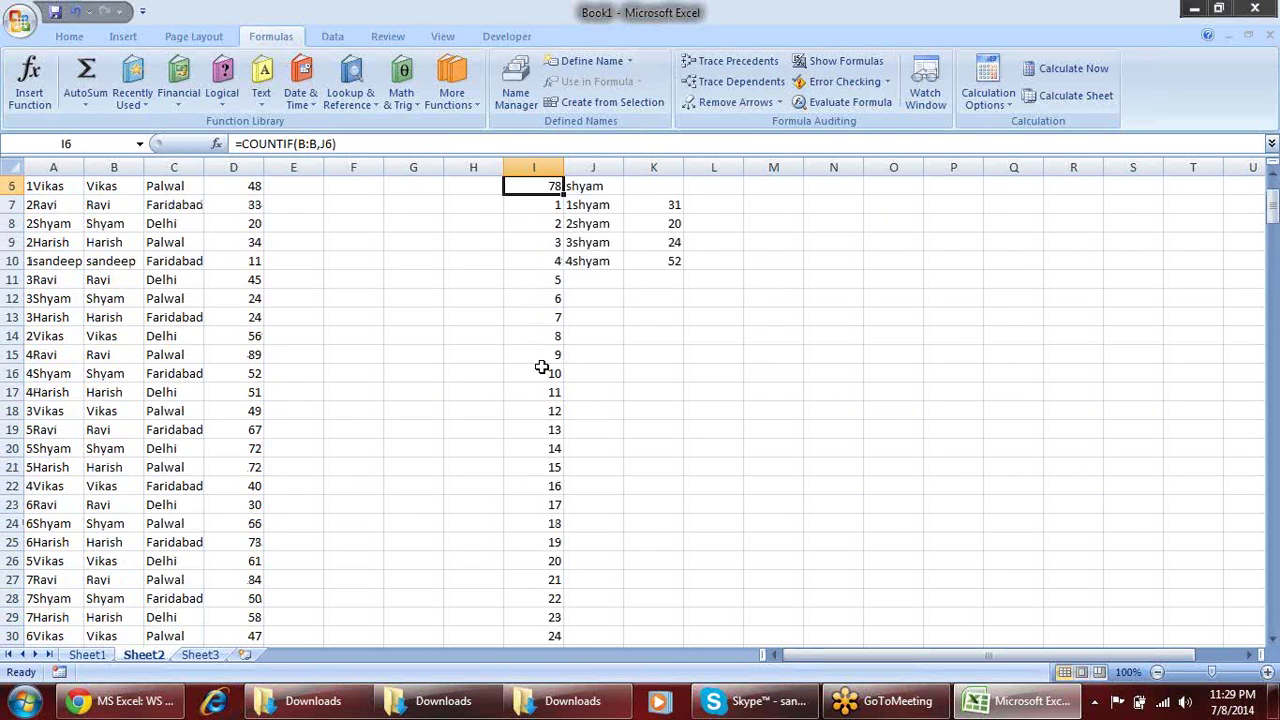
key("Up")
key("Up")
key("Down")
key("Down")
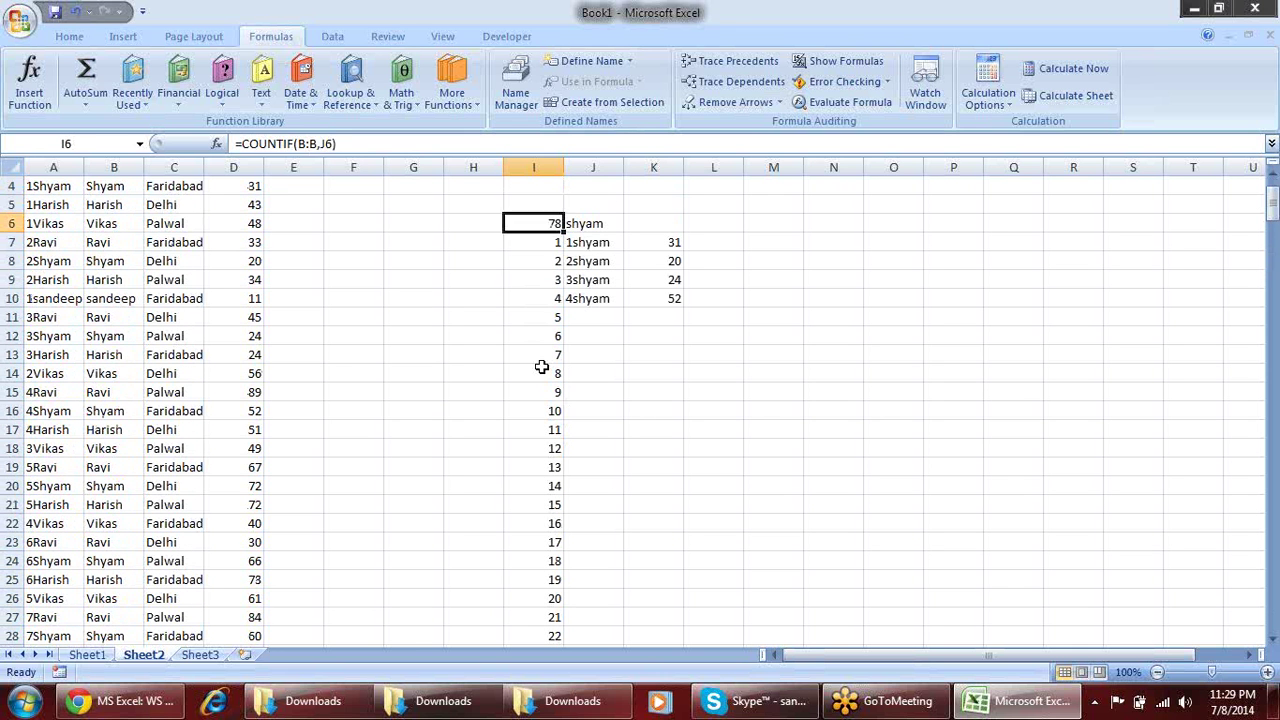
key("Down")
key("Right")
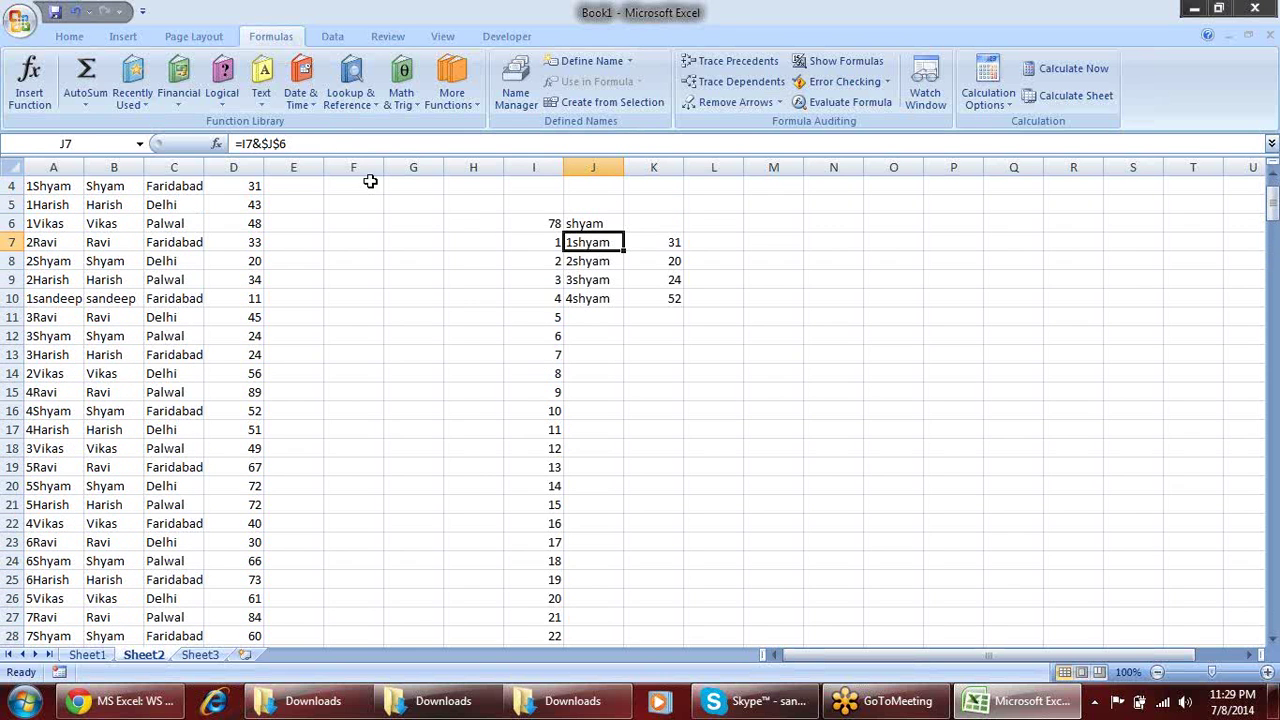
AutoFill the number-and-name keys from J7:J10 down column J
left_click_drag(622, 254, 625, 310)
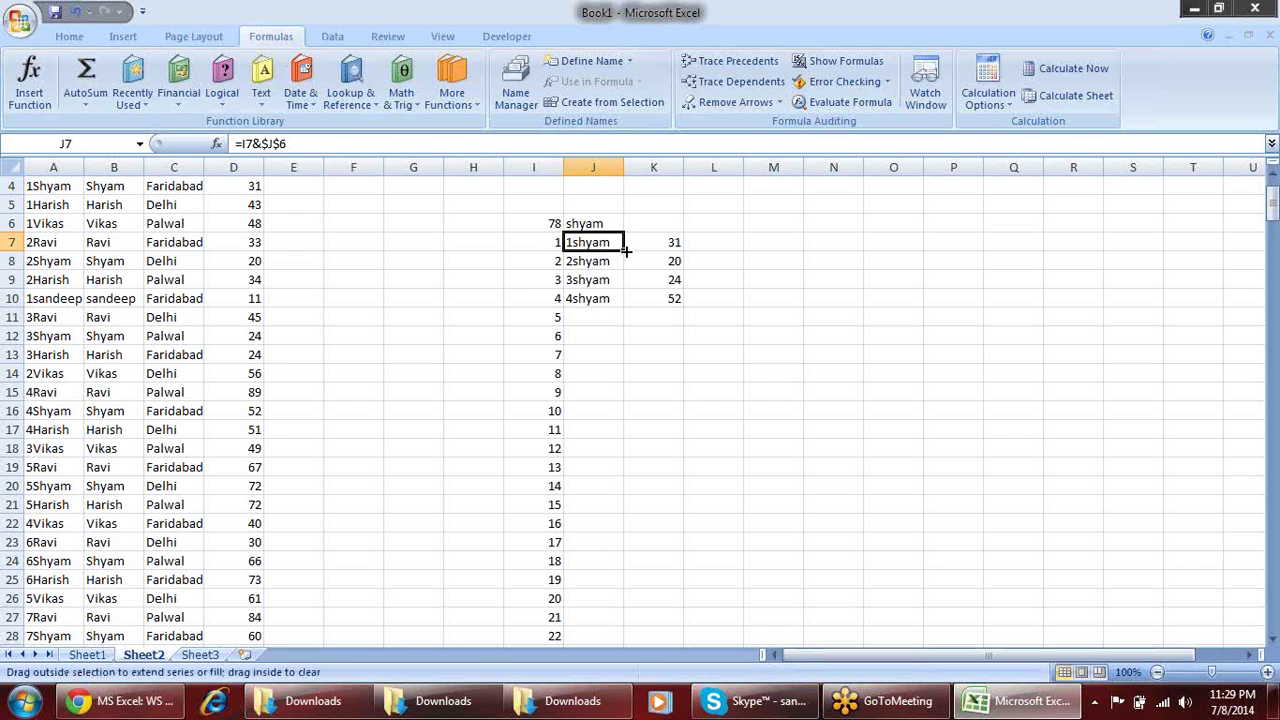
double_click(623, 308)
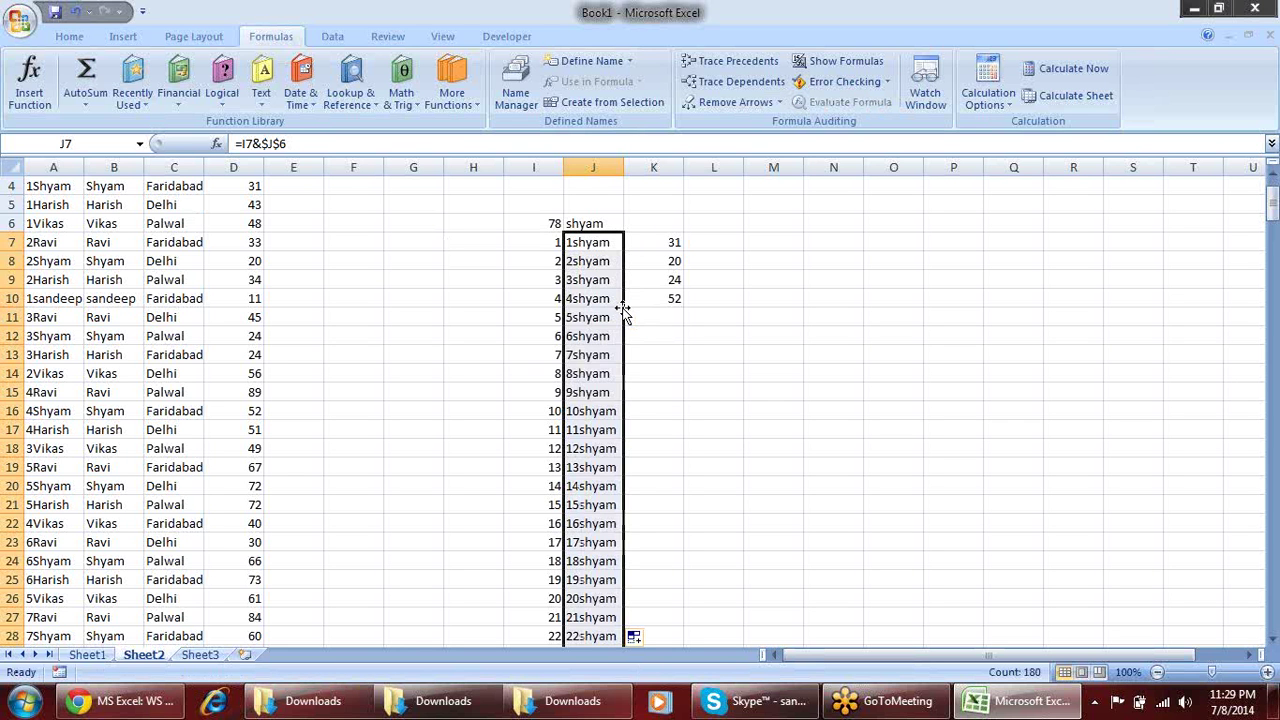
left_click(606, 304)
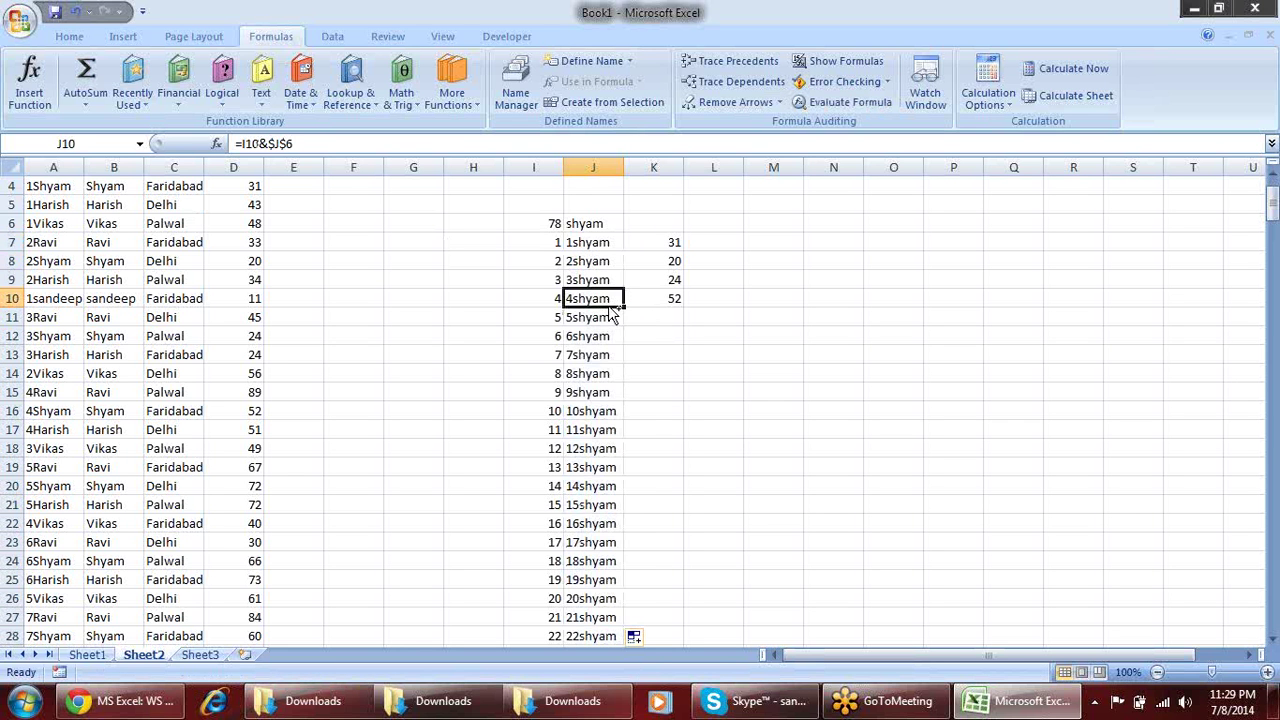
key("ctrl+Down")
key("ctrl+Up")
AutoFill the VLOOKUP sales formulas from K7:K10 down column K
key("Right")
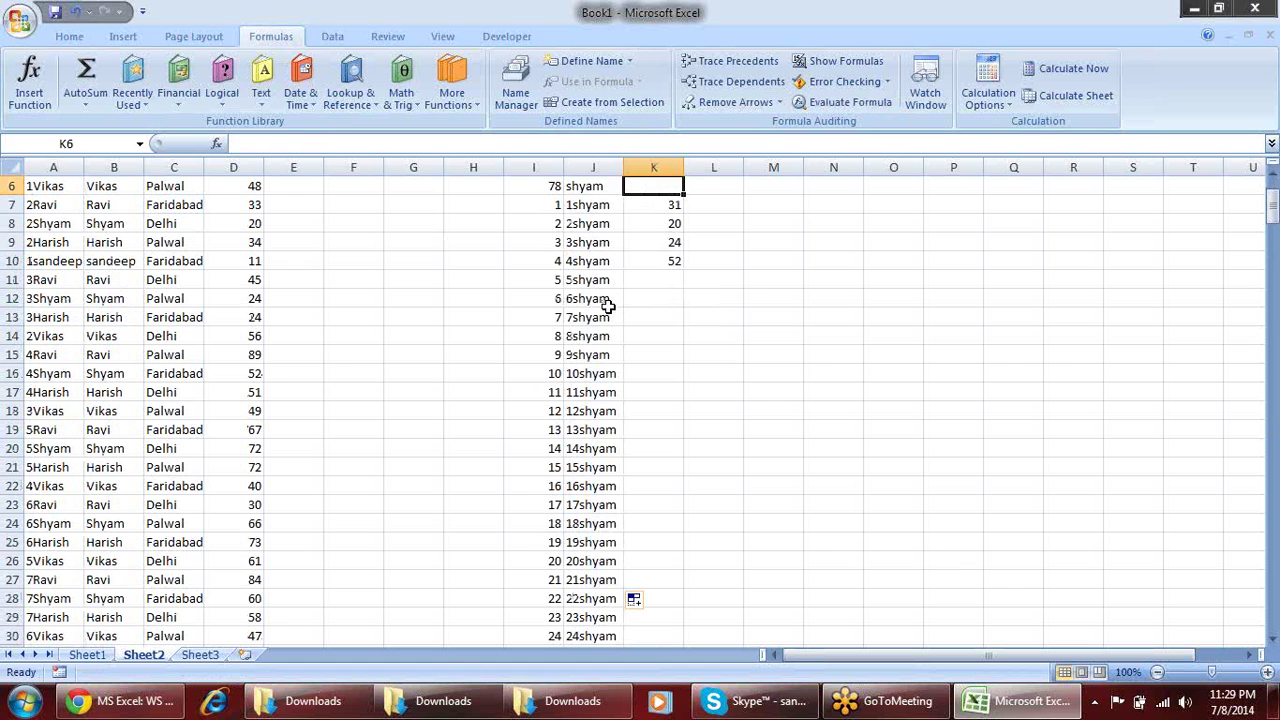
key("Down")
key("shift+Down")
key("shift+Down")
key("shift+Down")
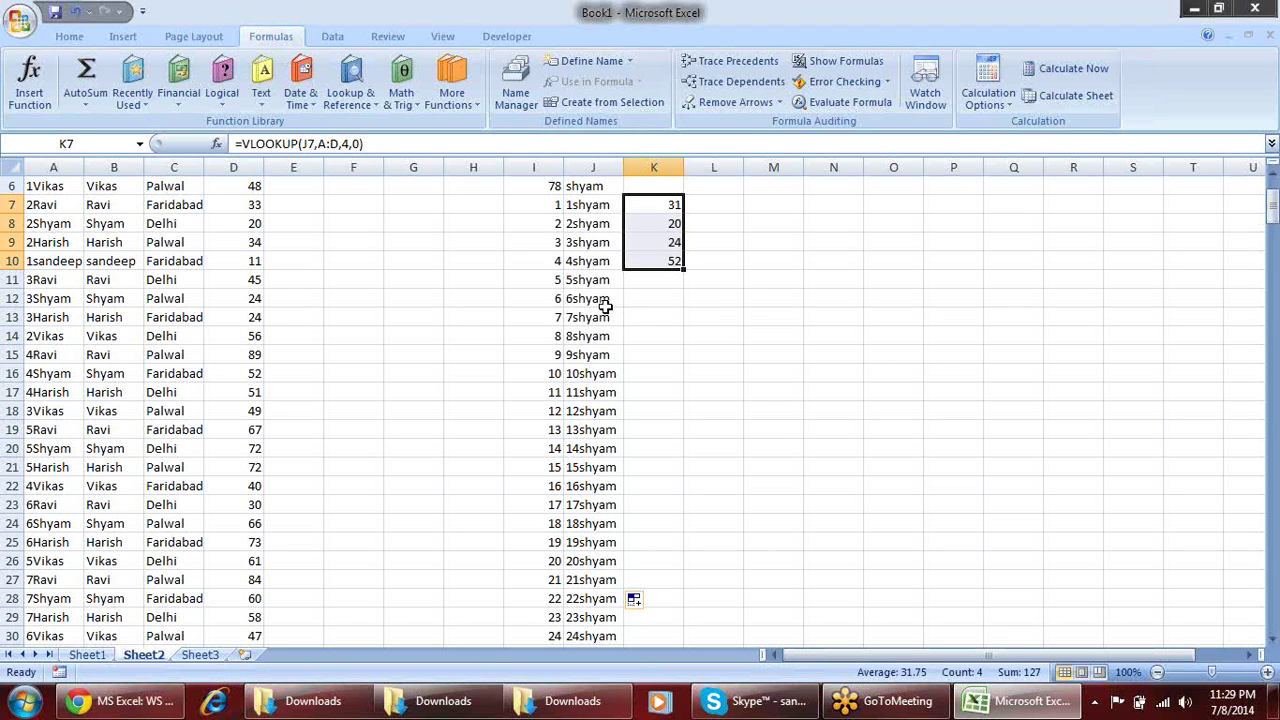
double_click(681, 266)
key("Left")
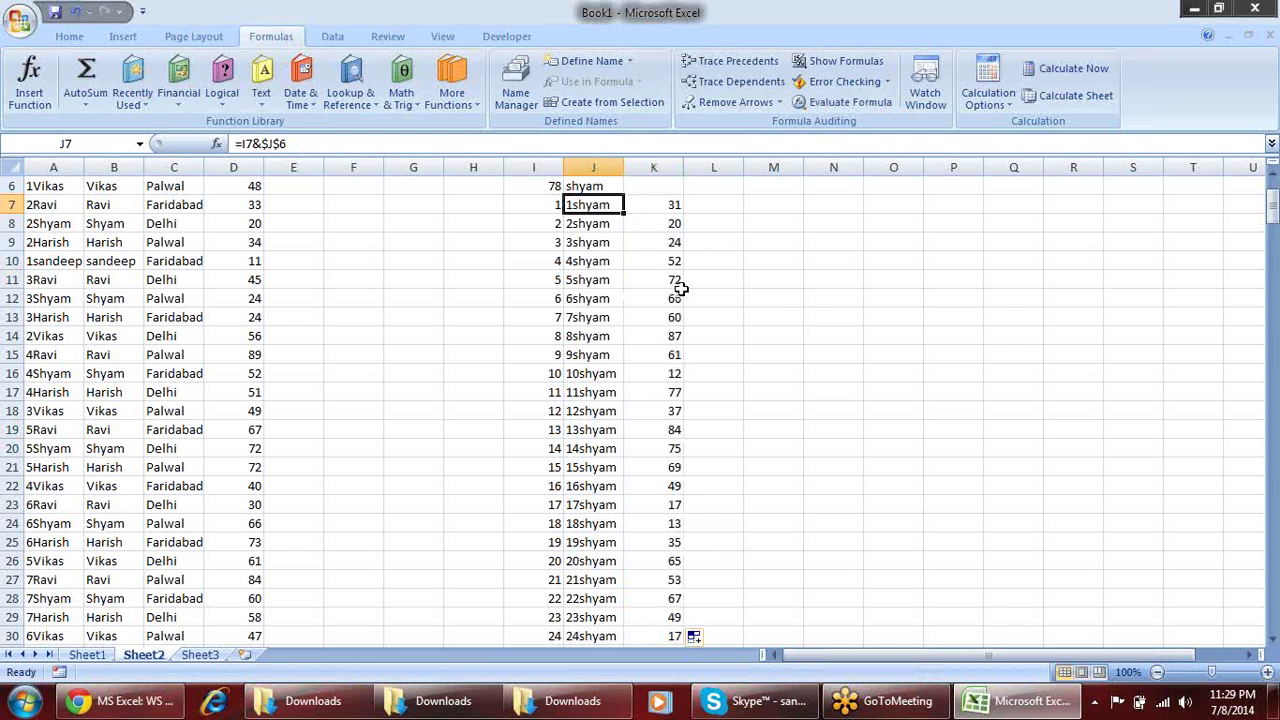
key("Up")
key("Up")
key("Up")
key("Up")
key("Up")
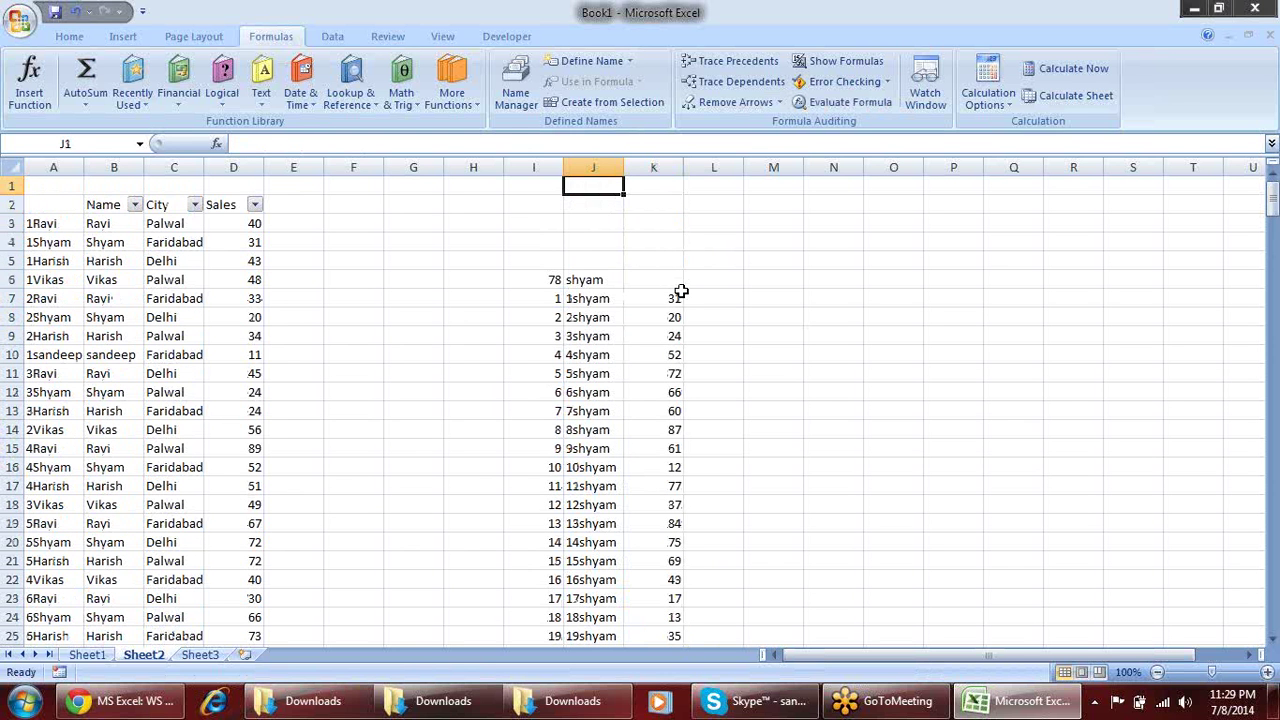
Copy the Name column list from B2 downward and paste it into column R at R2
key("Down")
key("Down")
key("Down")
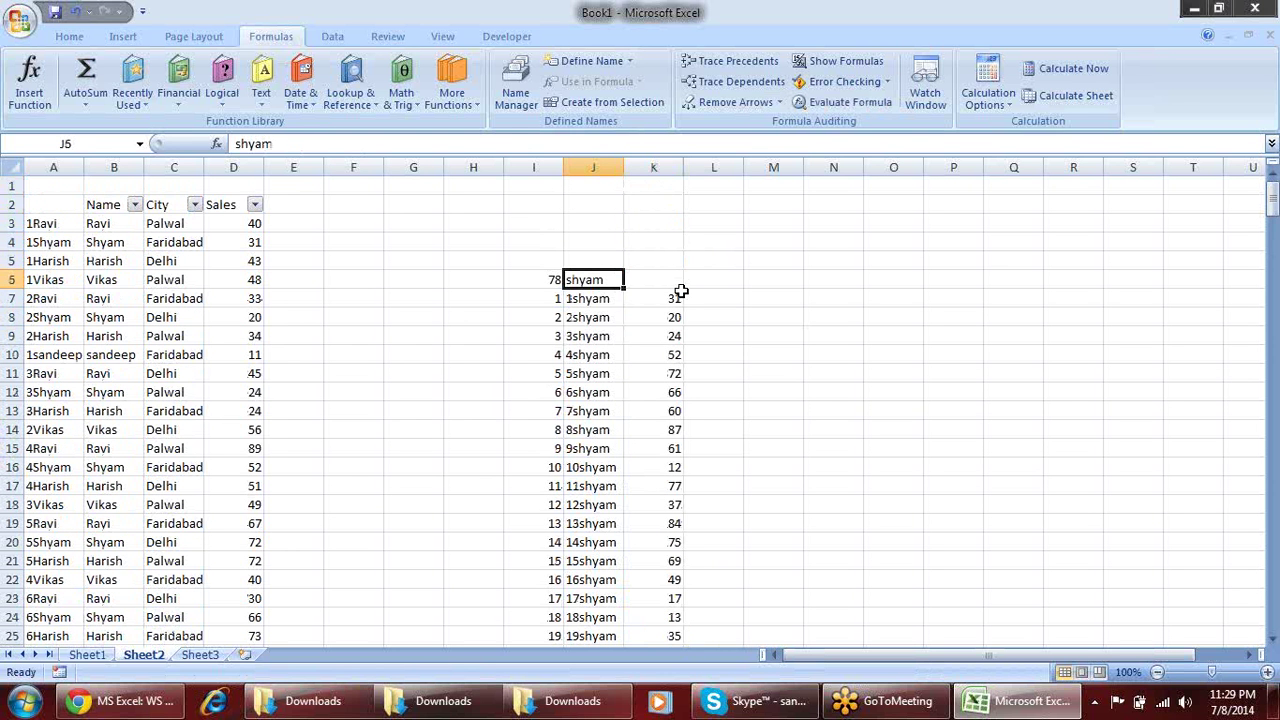
left_click(110, 206)
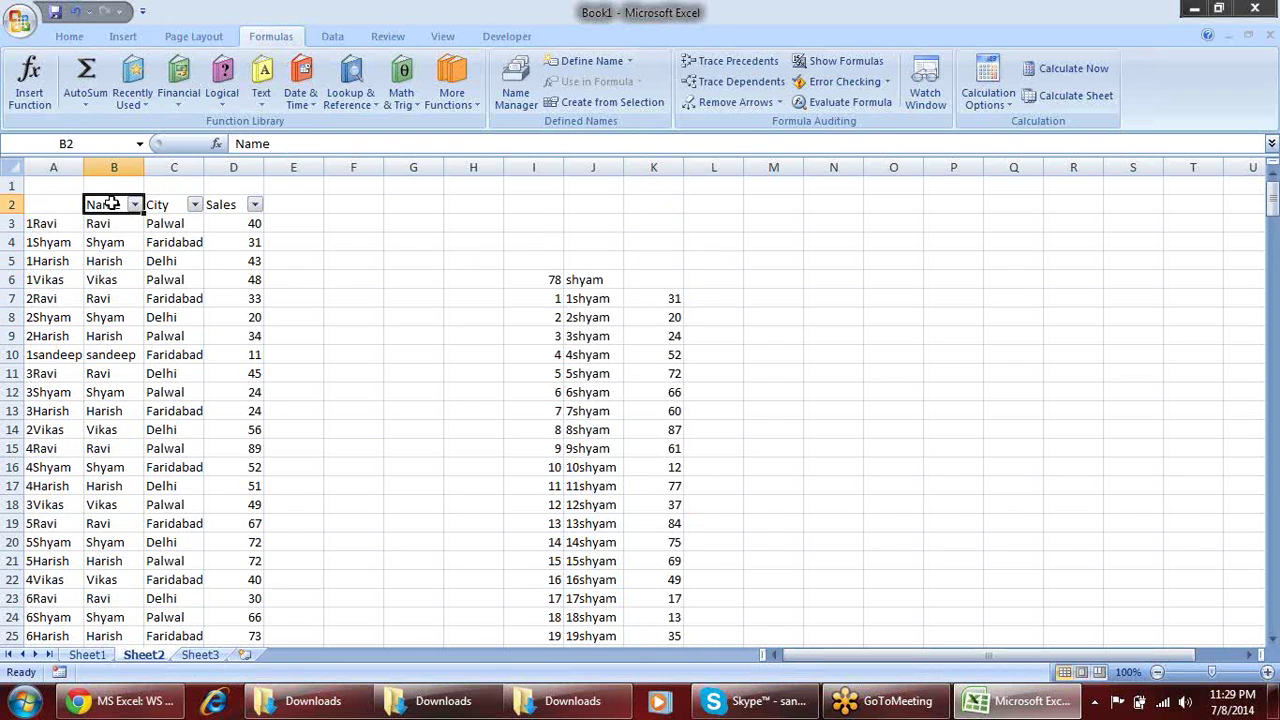
key("ctrl+shift+Down")
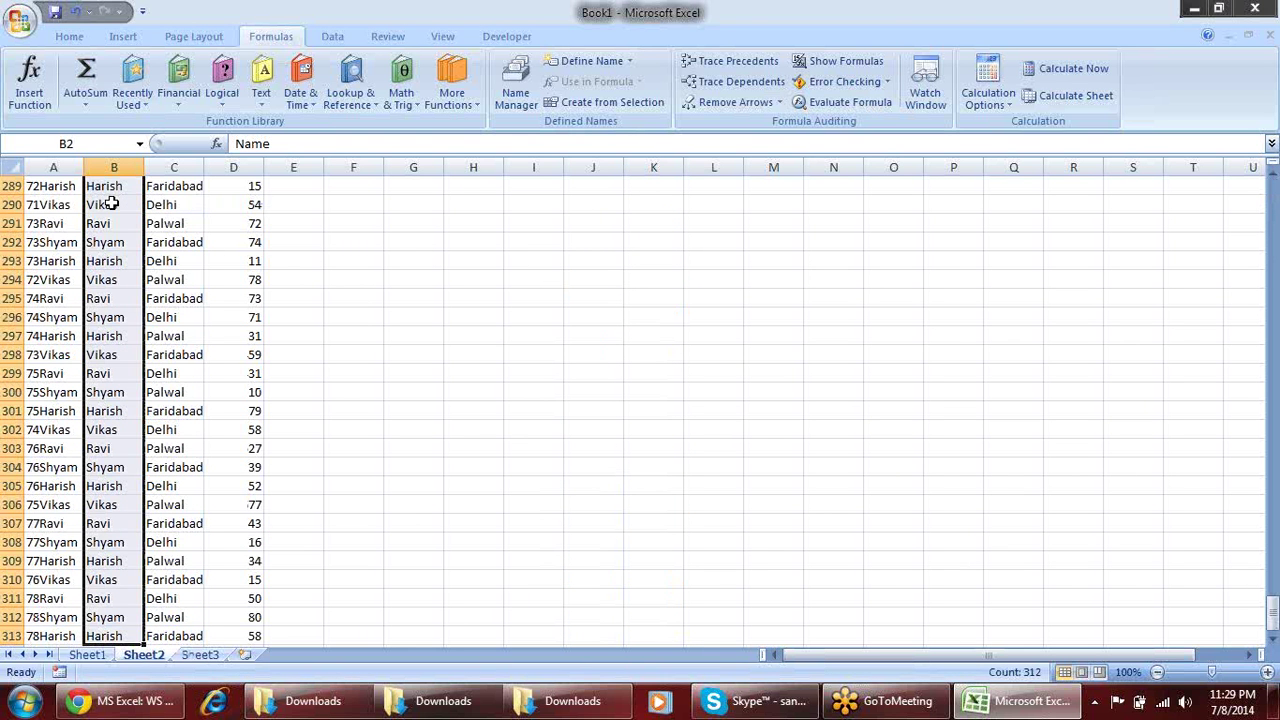
key("ctrl+c")
key("ctrl+Up")
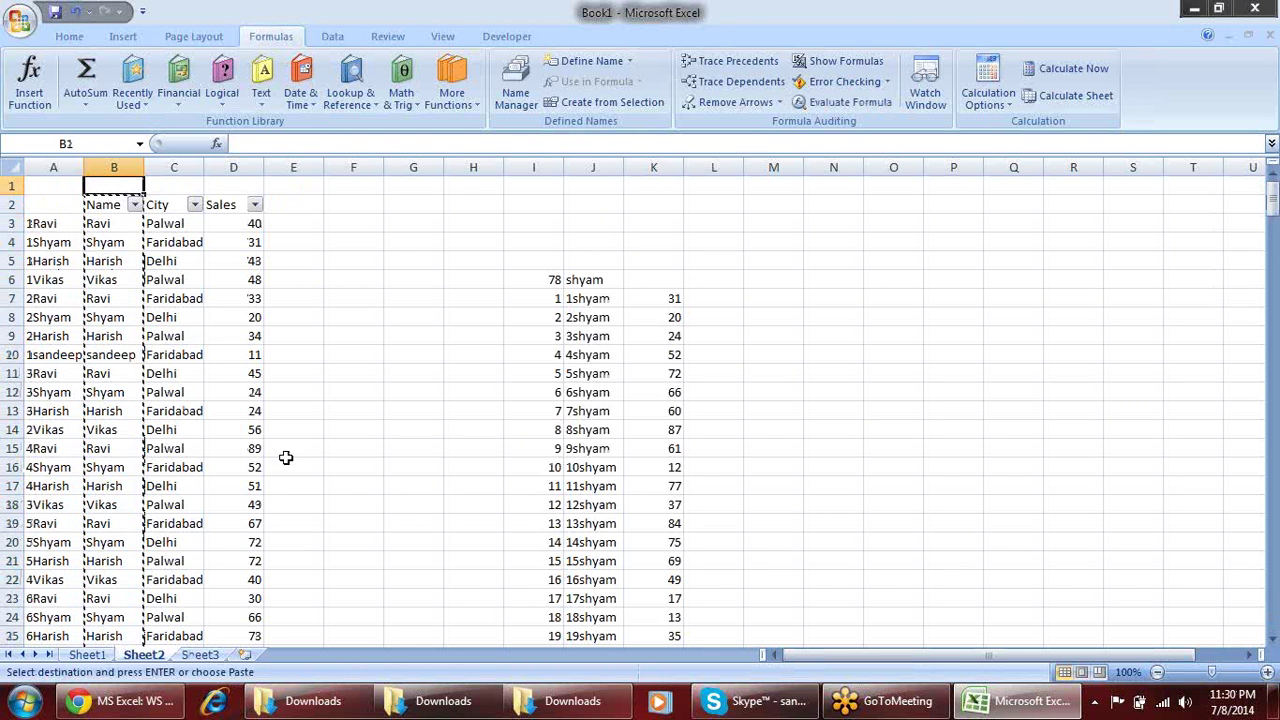
key("Right")
key("Right")
key("Right")
key("Right")
key("Right")
key("Right")
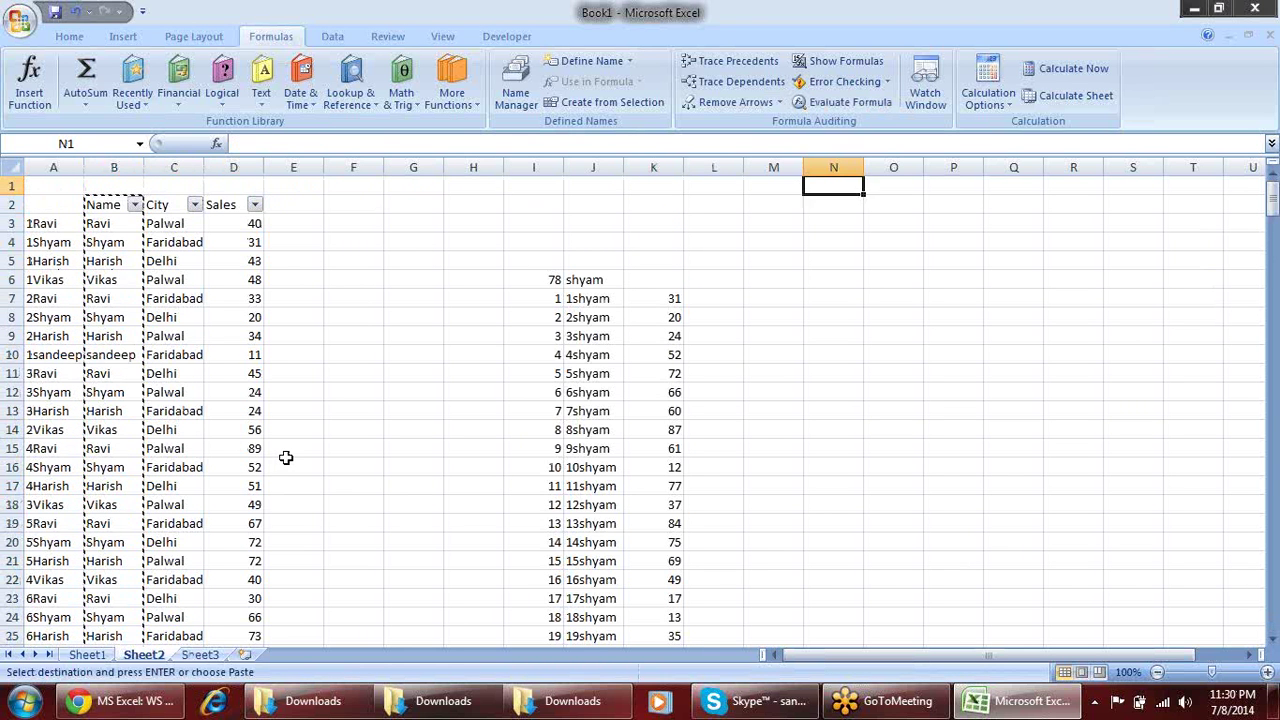
key("Right")
key("Right")
key("Right")
key("Right")
key("Down")
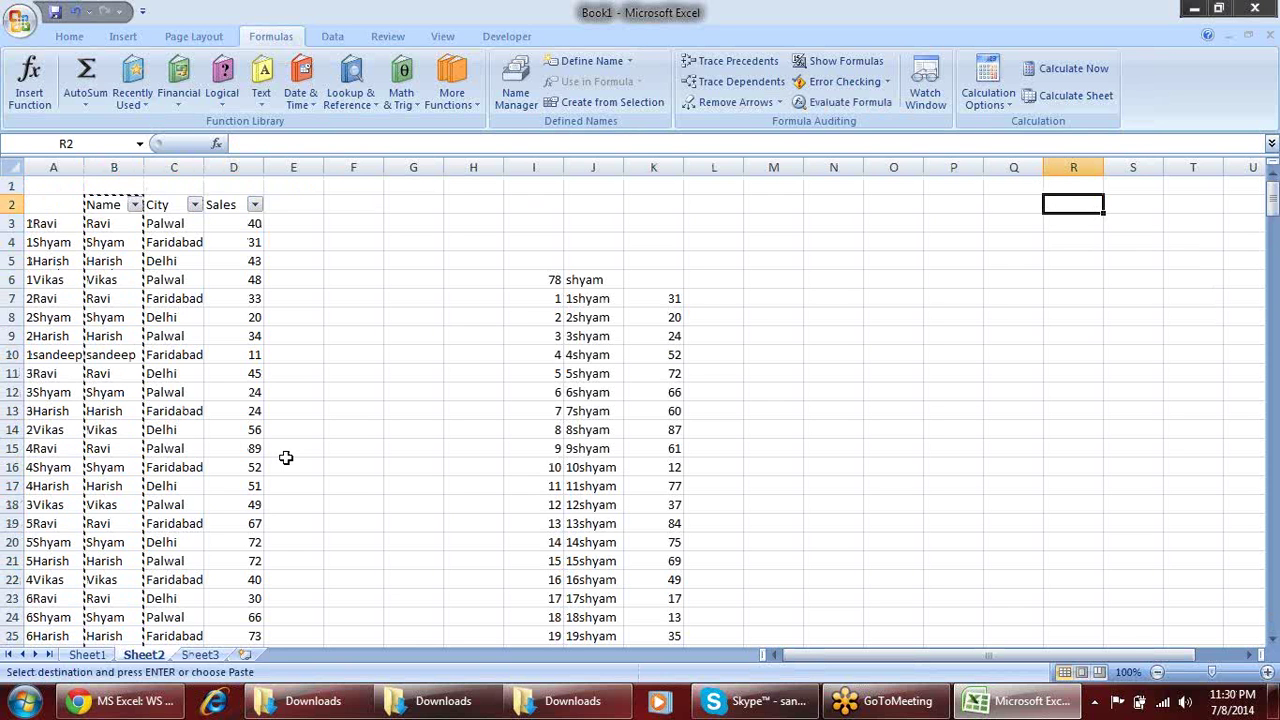
key("ctrl+v")
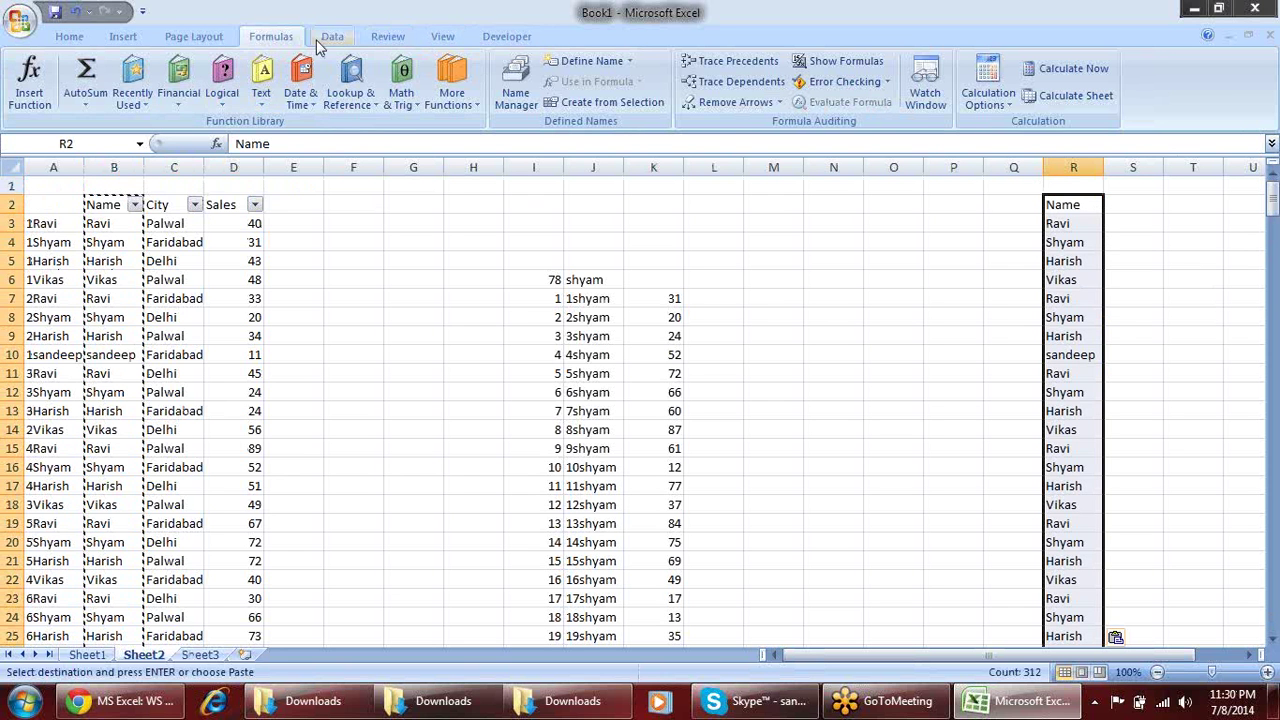
Remove duplicate names from column R and clear the Name heading in R2
left_click(332, 36)
left_click(666, 85)
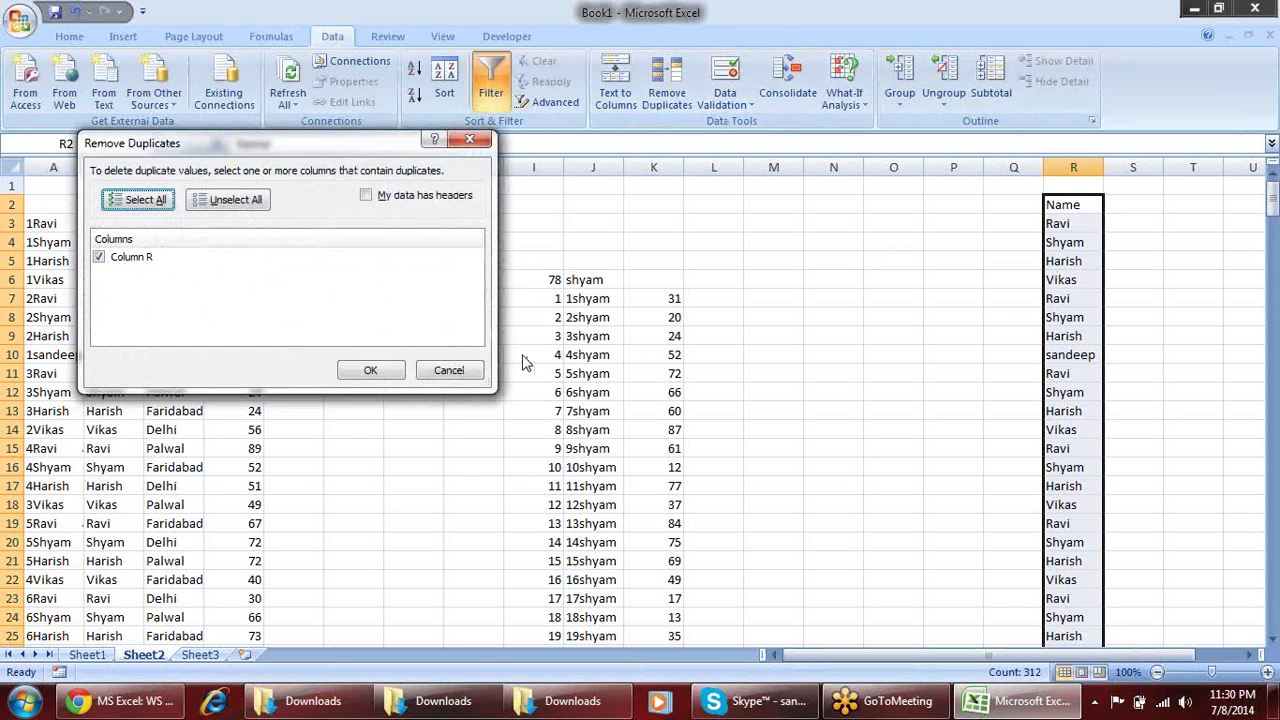
left_click(380, 370)
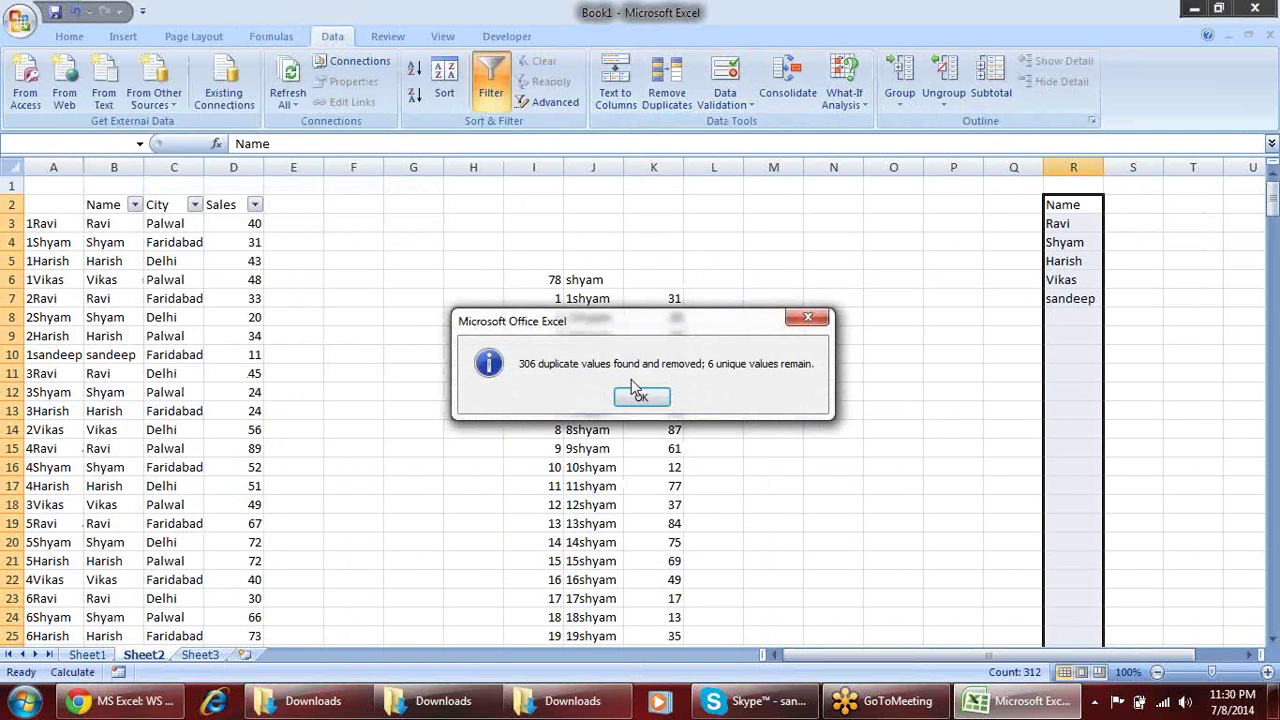
left_click(641, 397)
left_click(1050, 206)
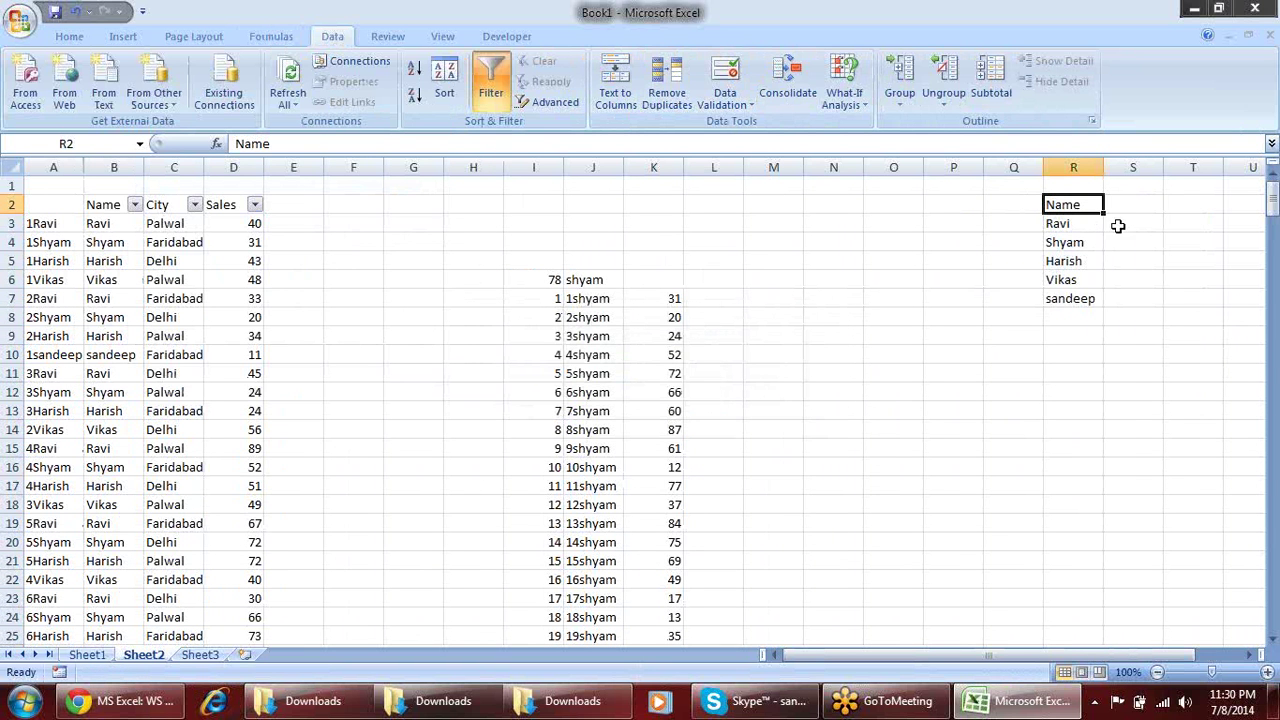
key("Delete")
Give J6 a List data validation with source $R$3:$R$7
left_click(600, 279)
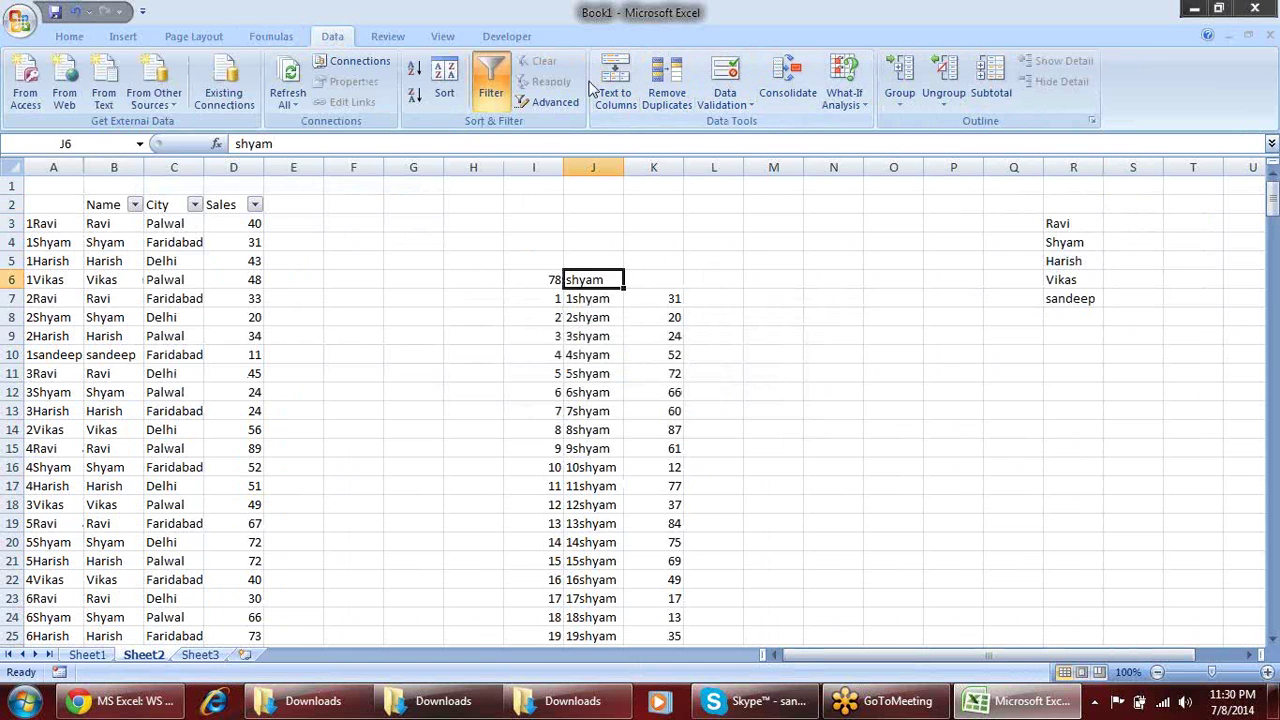
left_click(727, 76)
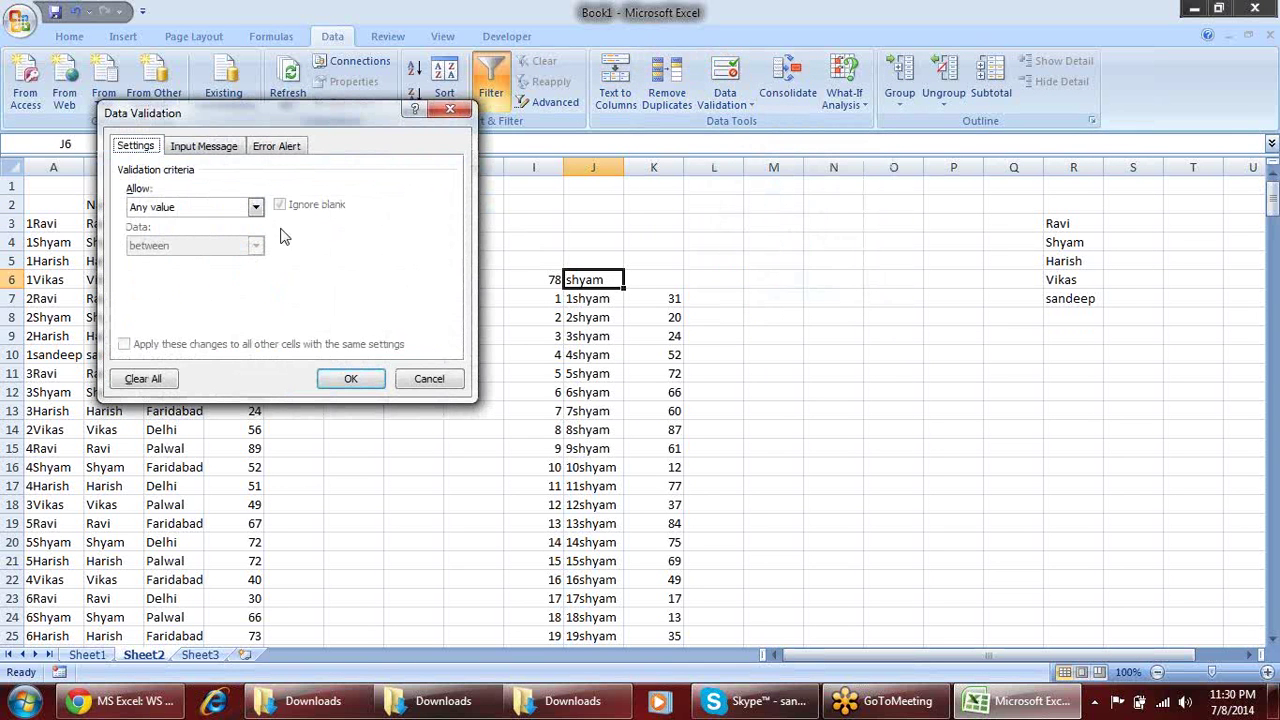
left_click(256, 207)
left_click(222, 262)
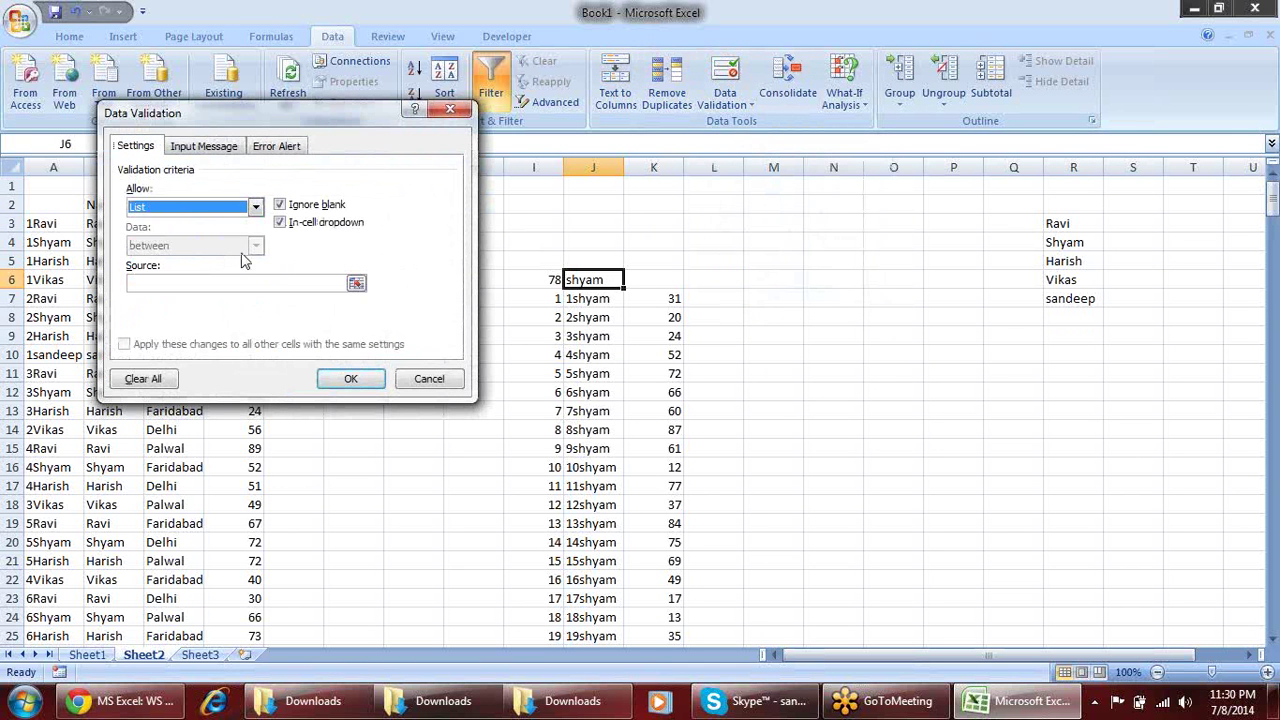
left_click(360, 285)
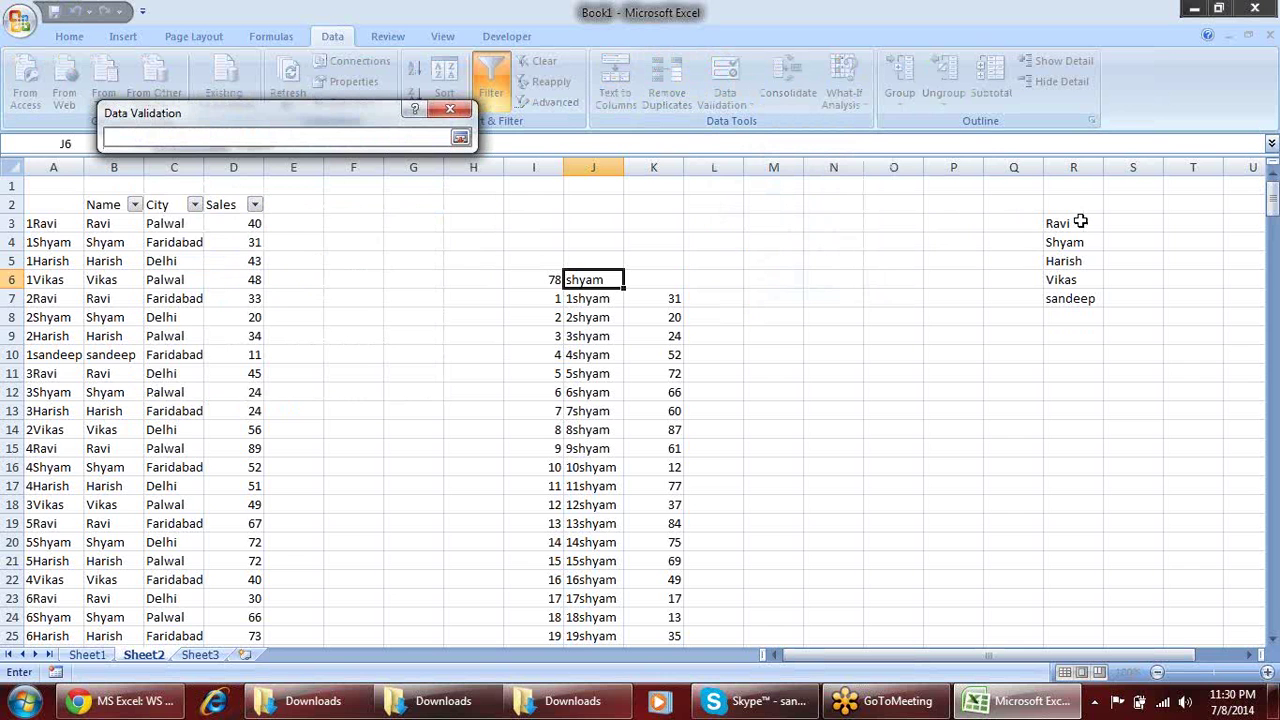
left_click_drag(1062, 223, 1068, 296)
key("Return")
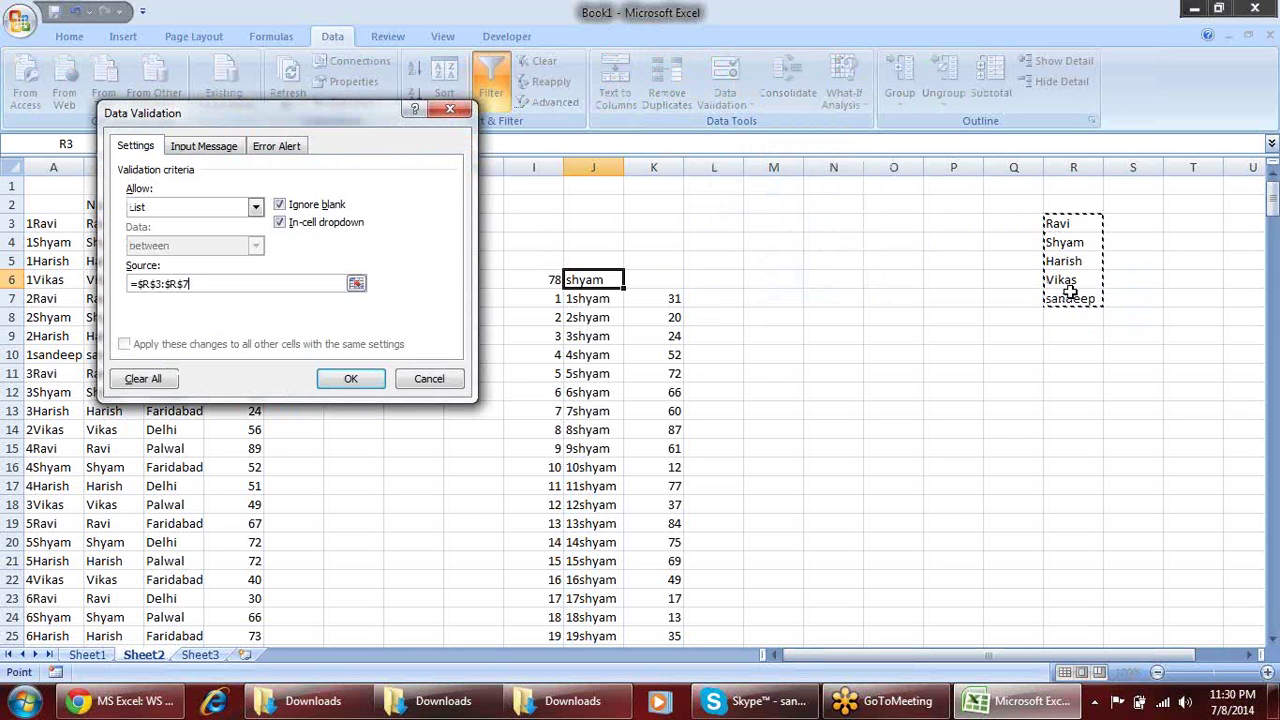
left_click(355, 379)
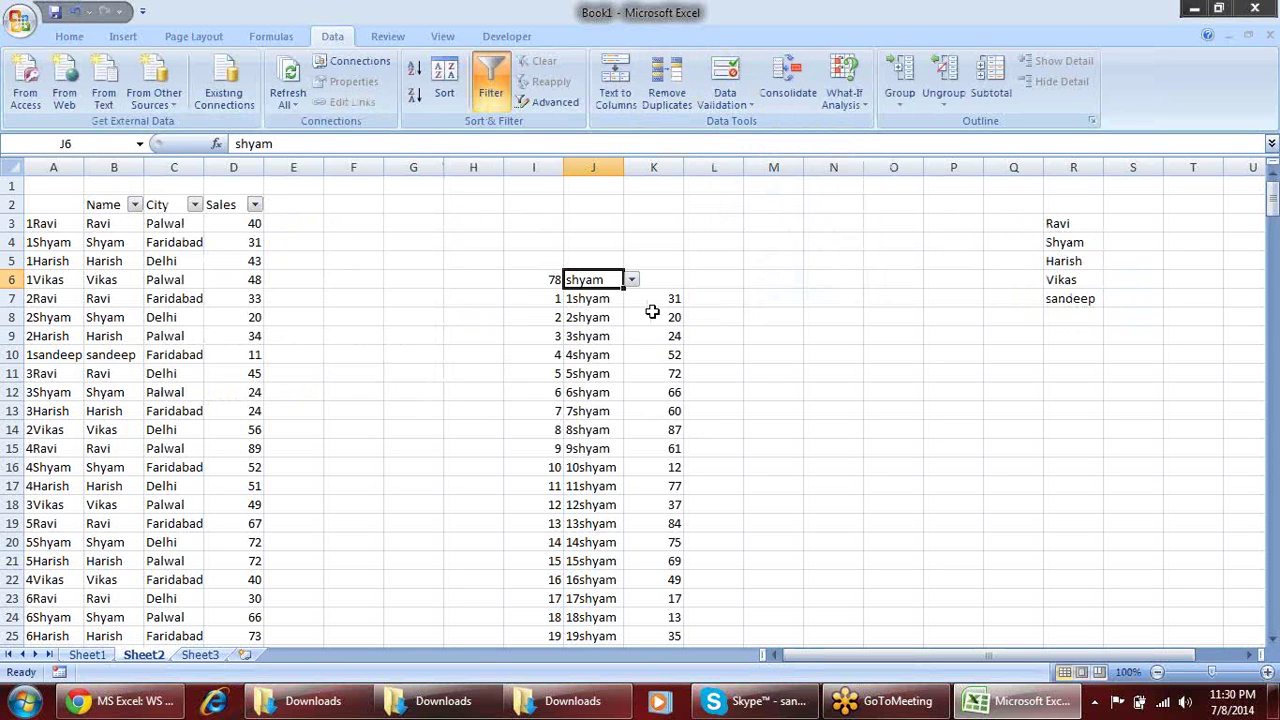
Try Harish in the J6 dropdown, settle on sandeep, then inspect J7's formula
left_click(856, 281)
left_click(600, 277)
left_click(632, 280)
left_click(600, 319)
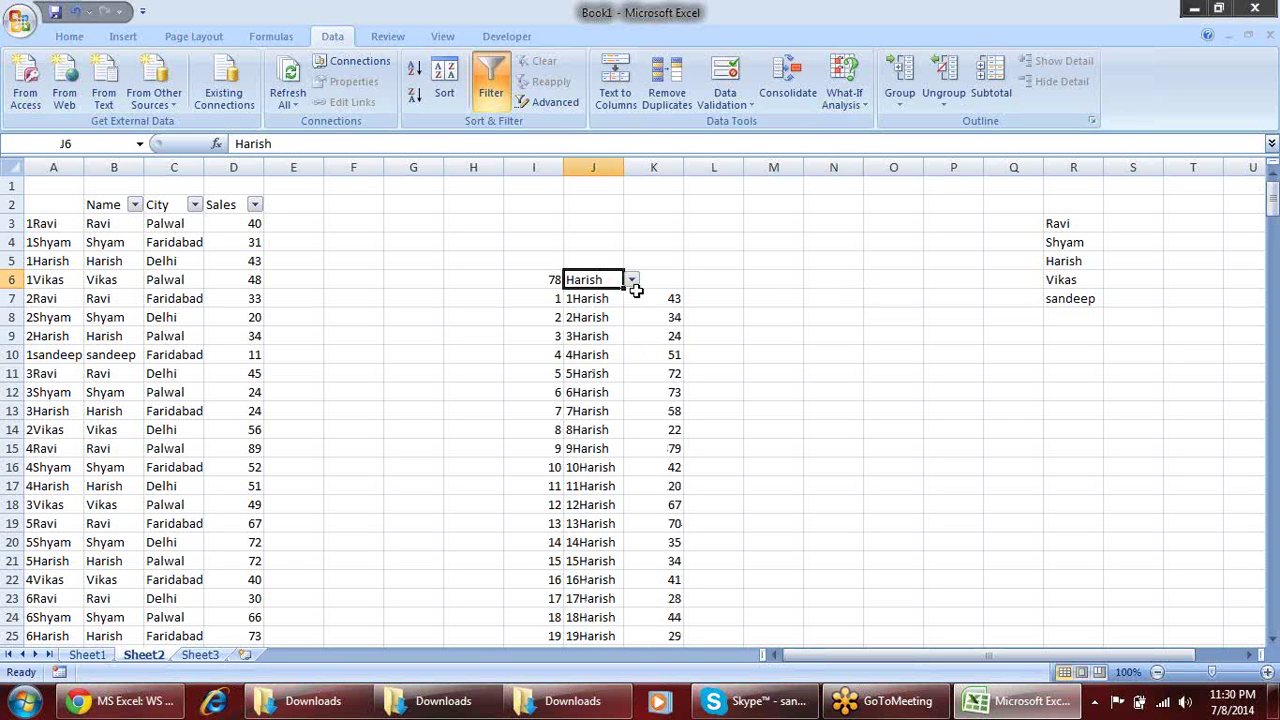
left_click(632, 280)
left_click(612, 347)
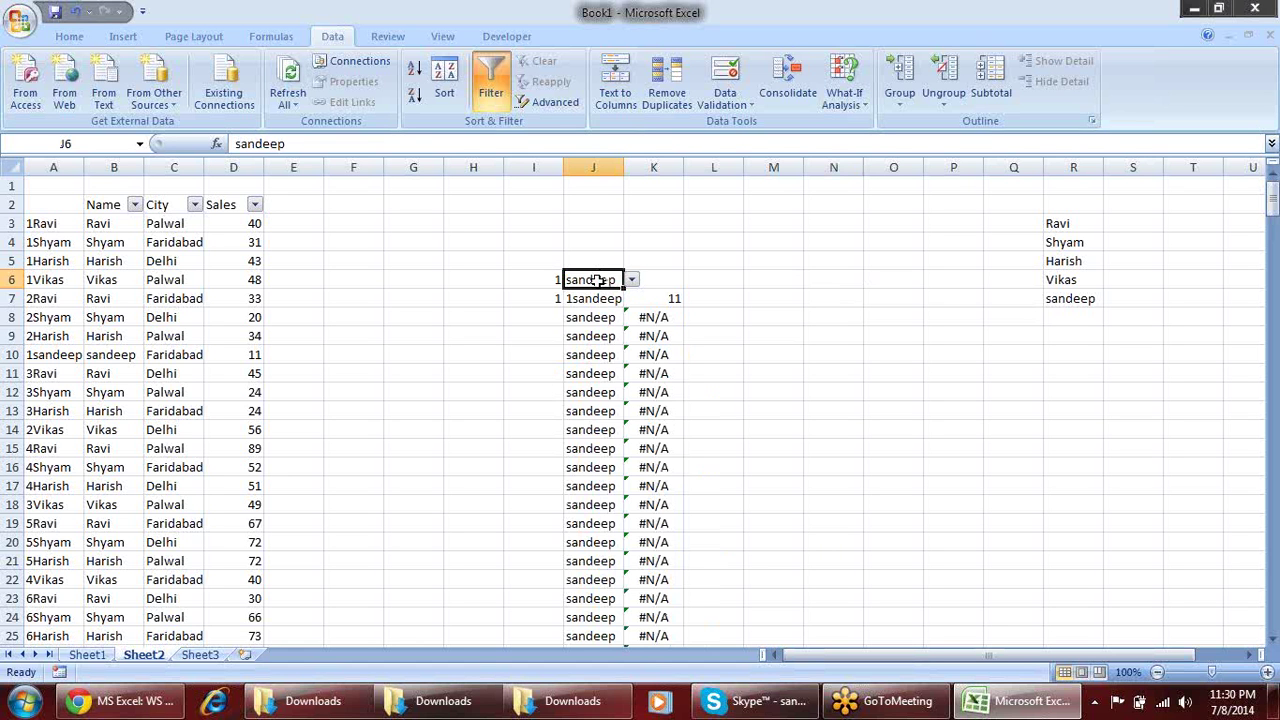
left_click(632, 280)
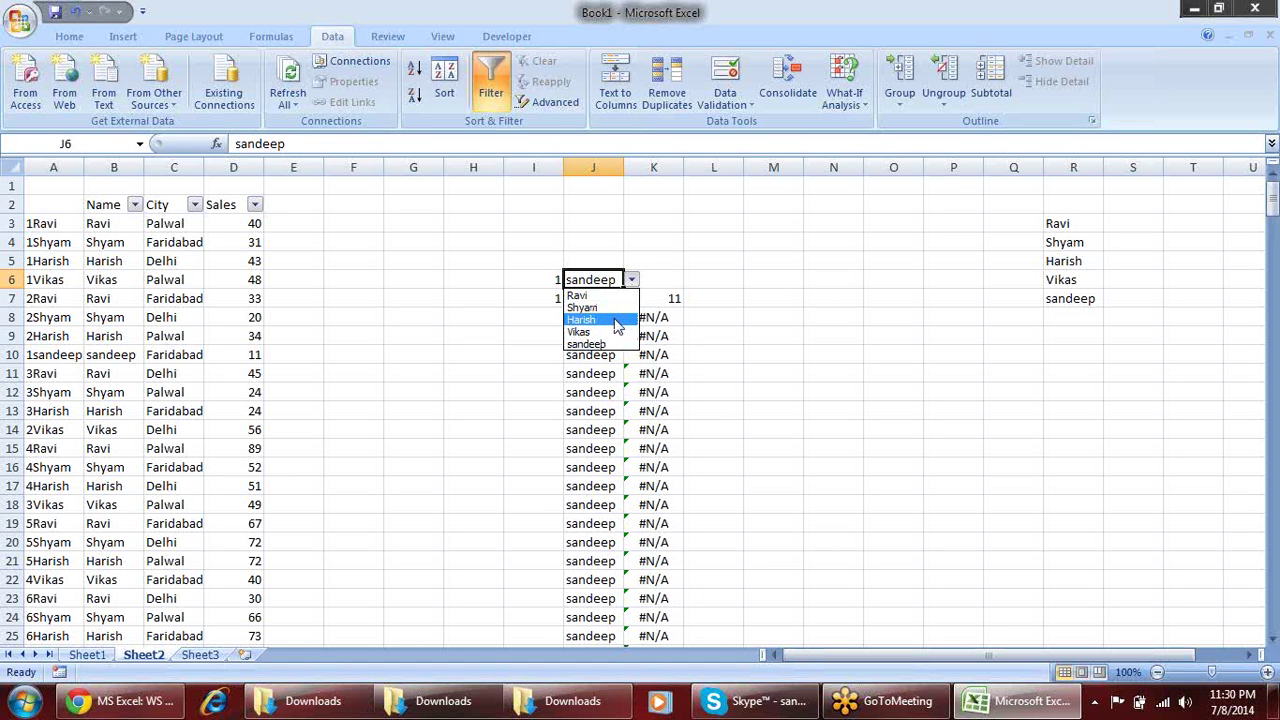
left_click(610, 320)
left_click(632, 280)
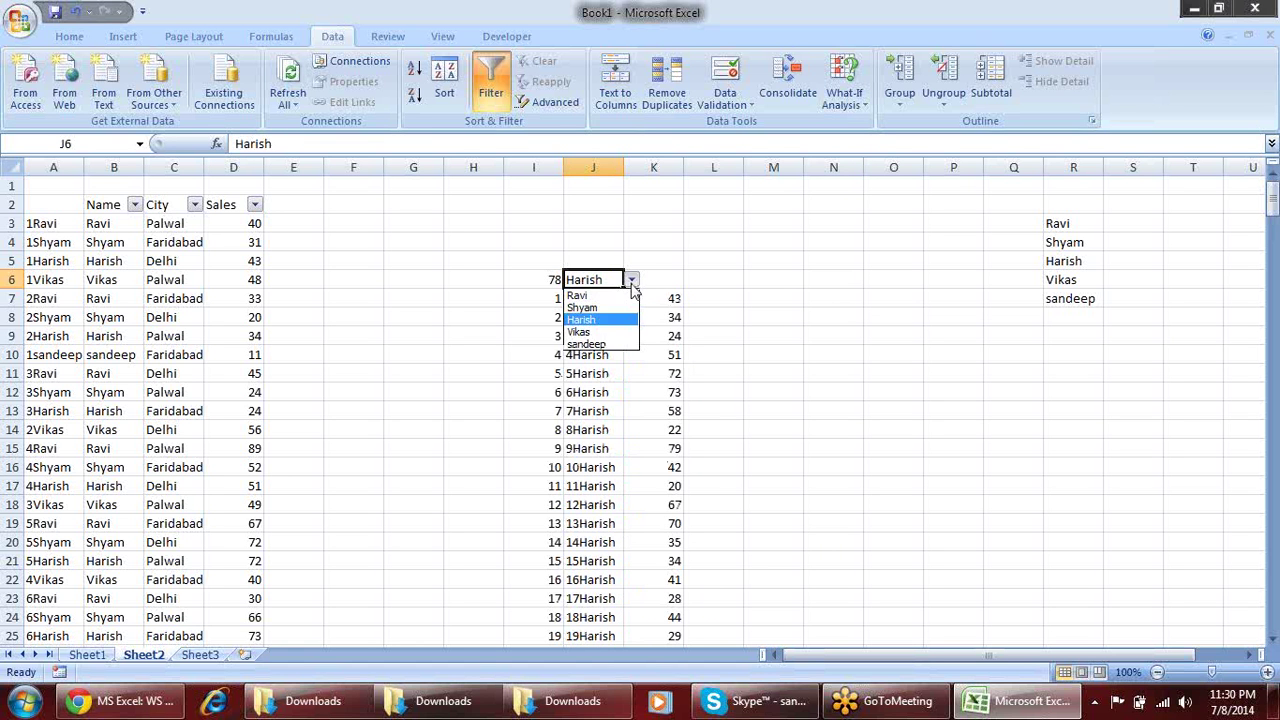
left_click(610, 346)
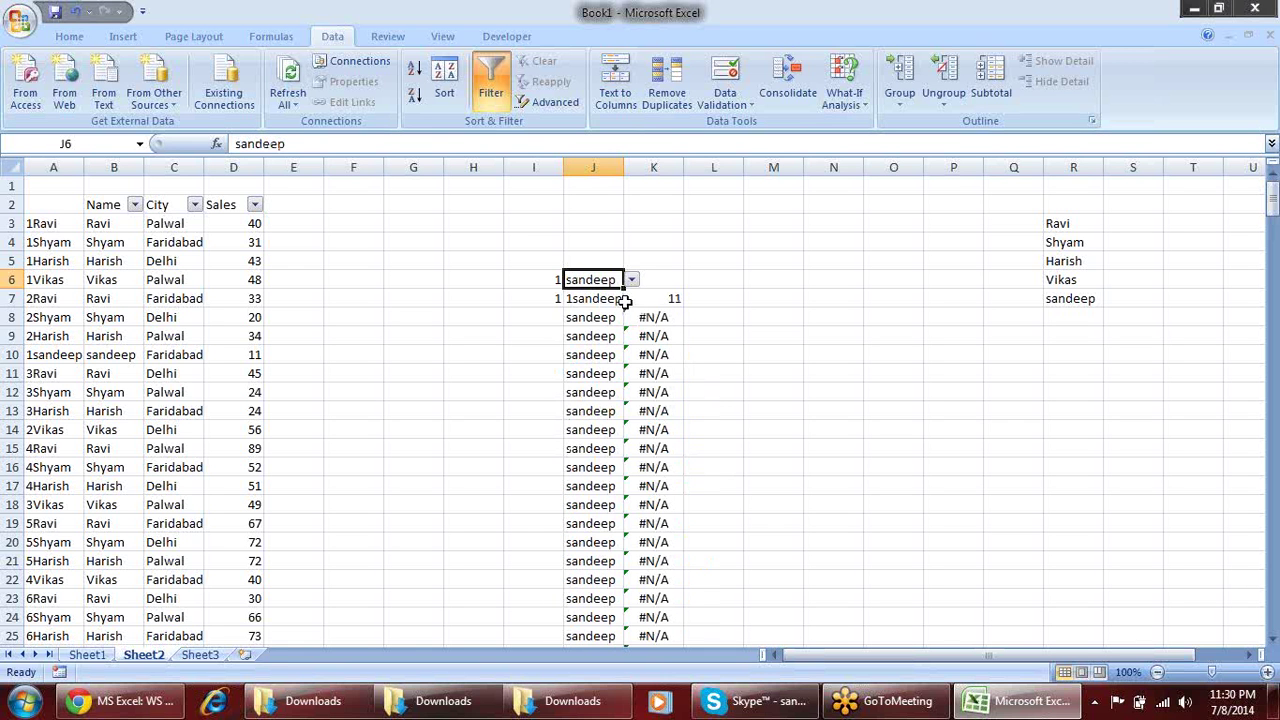
left_click(614, 299)
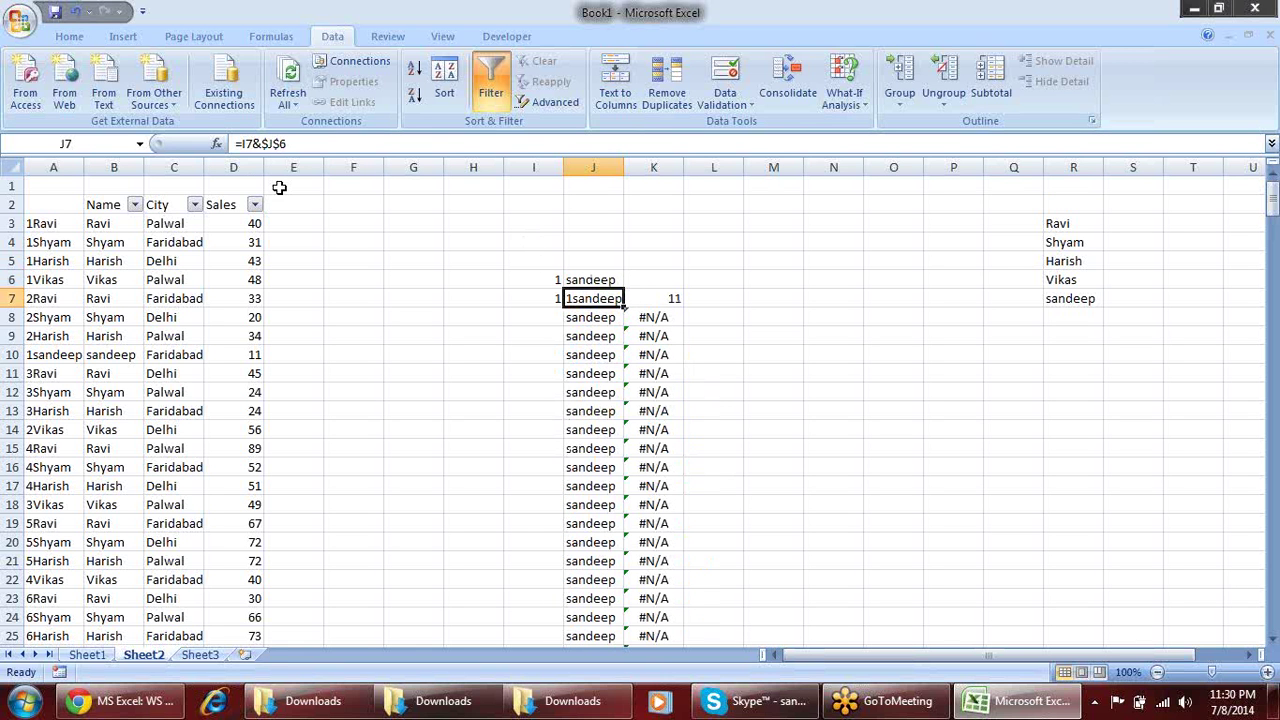
Change J7 to =IF(I7="","",I7&$J$6), accepting Excel's correction, and fill it down column J
left_click(290, 143)
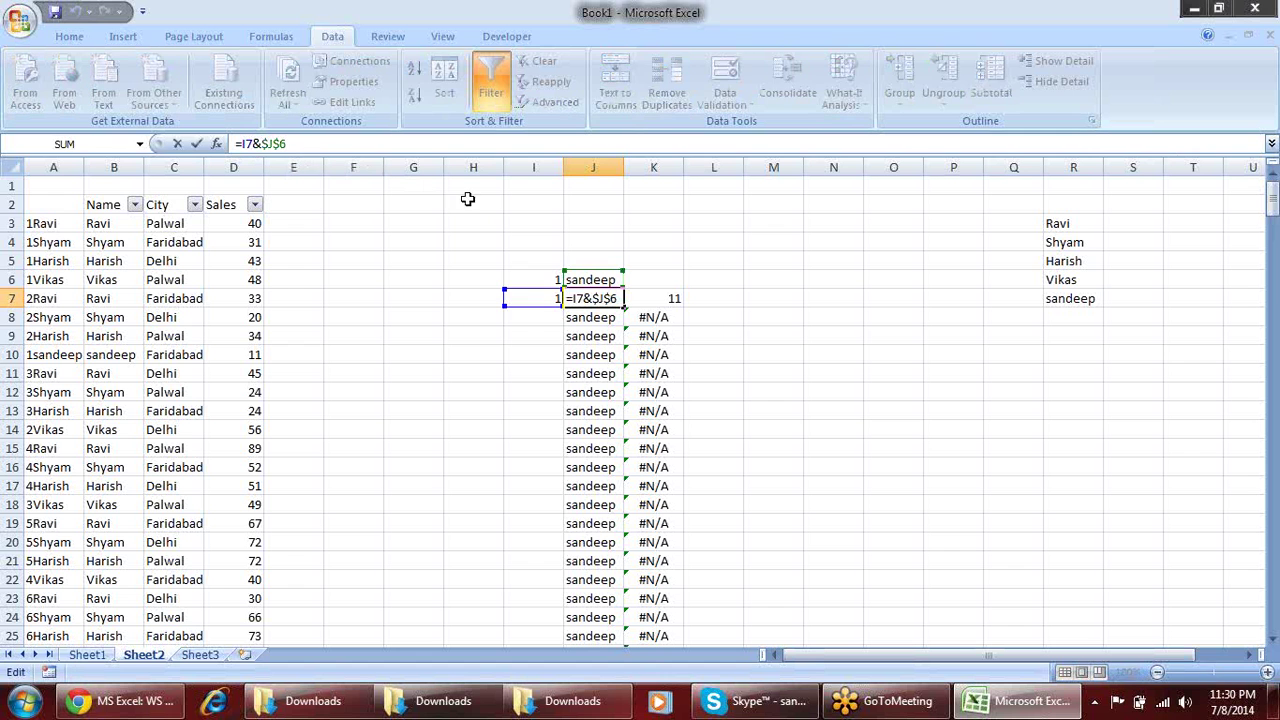
key("Escape")
key("F2")
left_click_drag(622, 298, 577, 298)
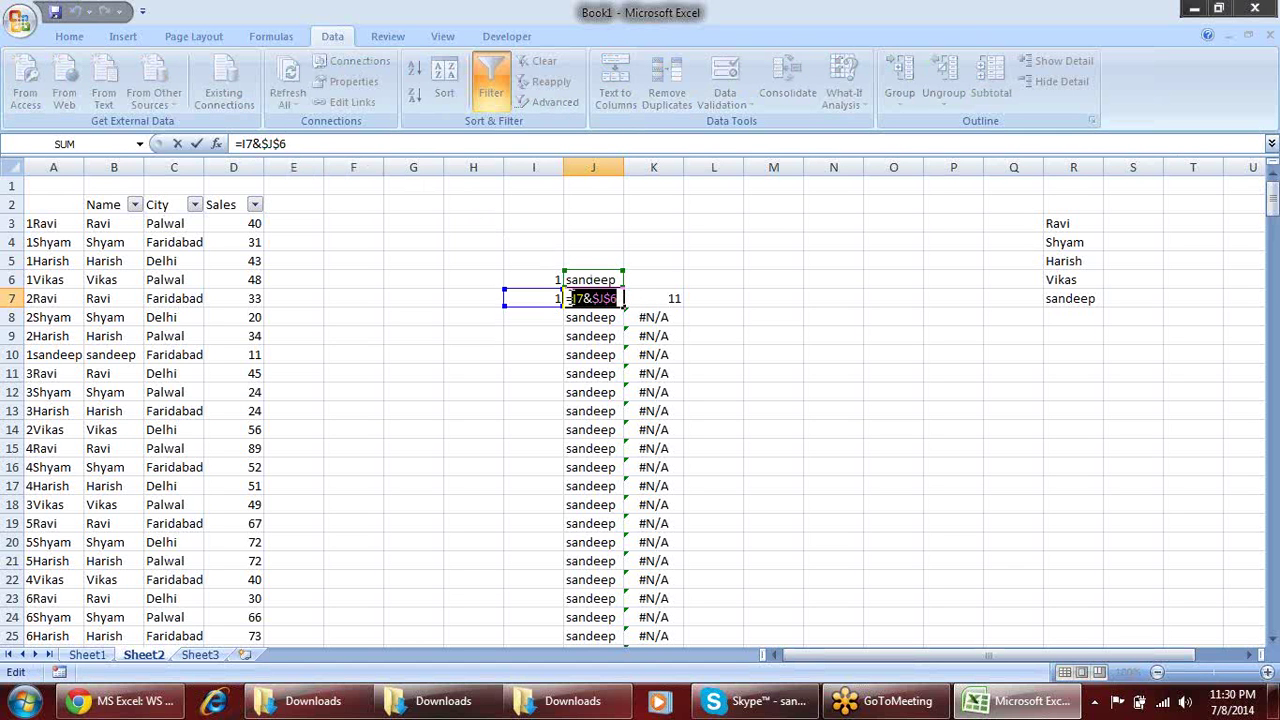
left_click(576, 298)
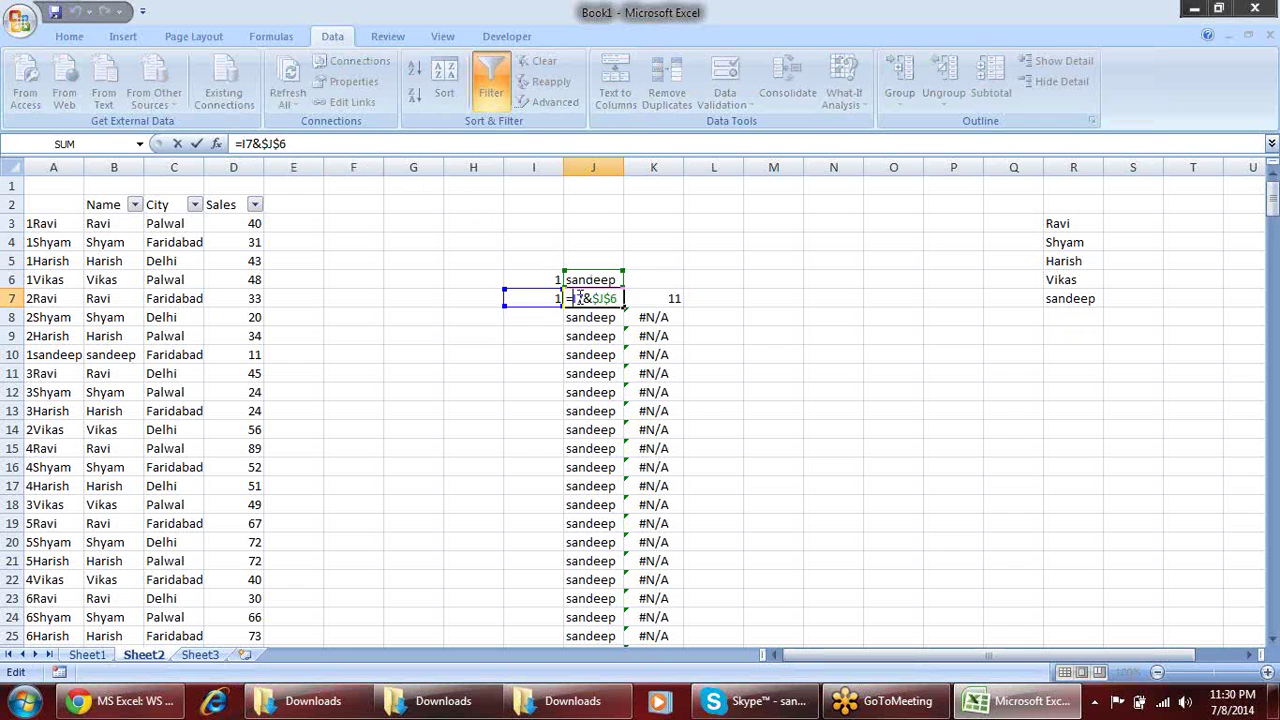
type("IF(I7")
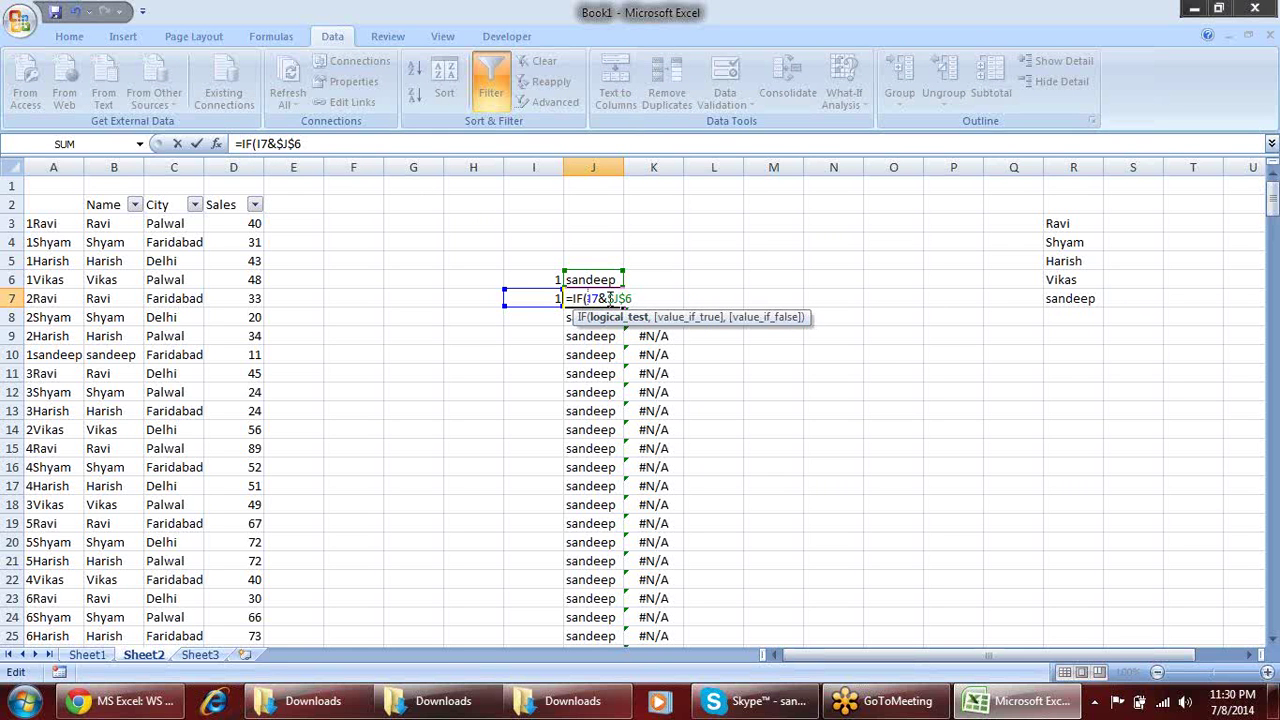
type("=")
left_click(554, 300)
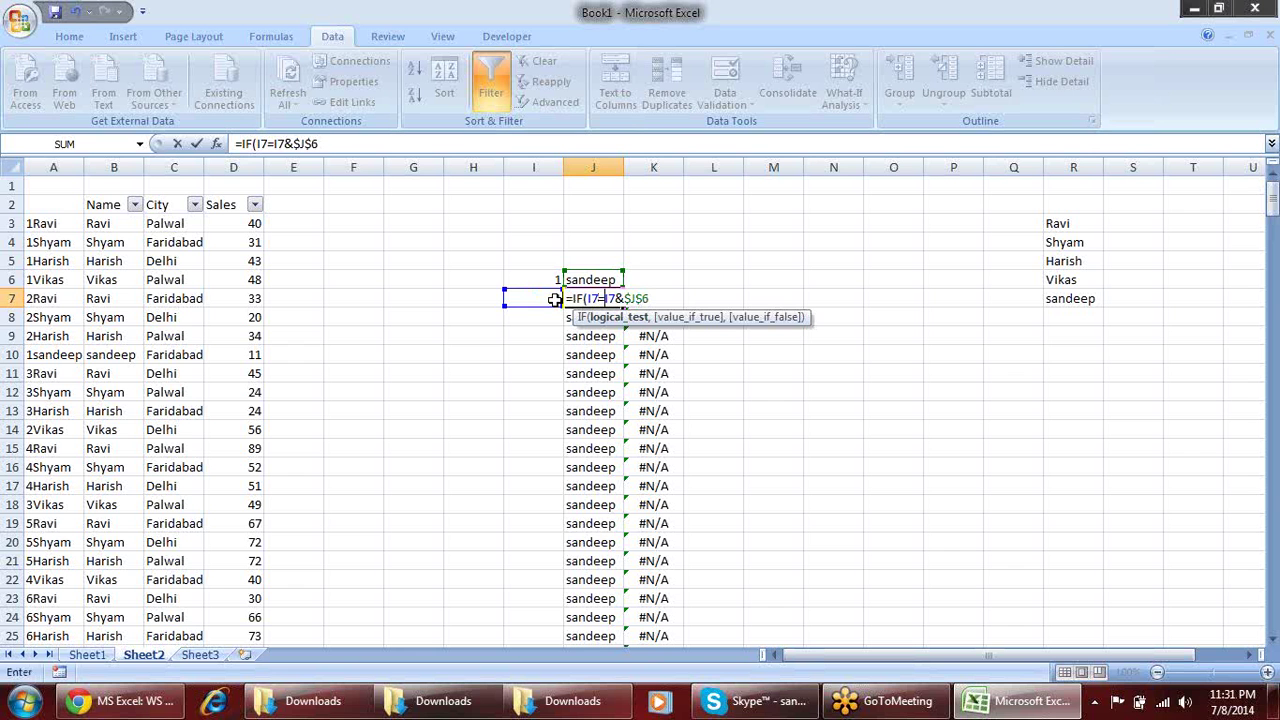
type("\"\",")
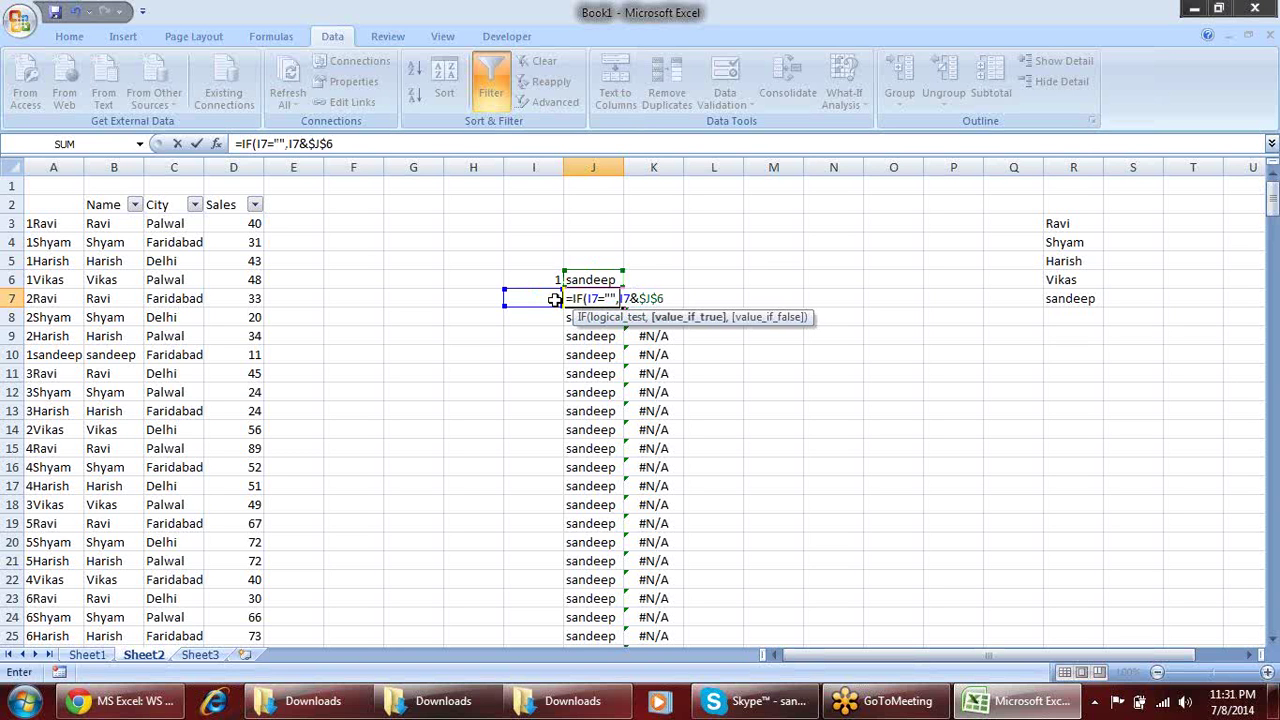
type("\"\"")
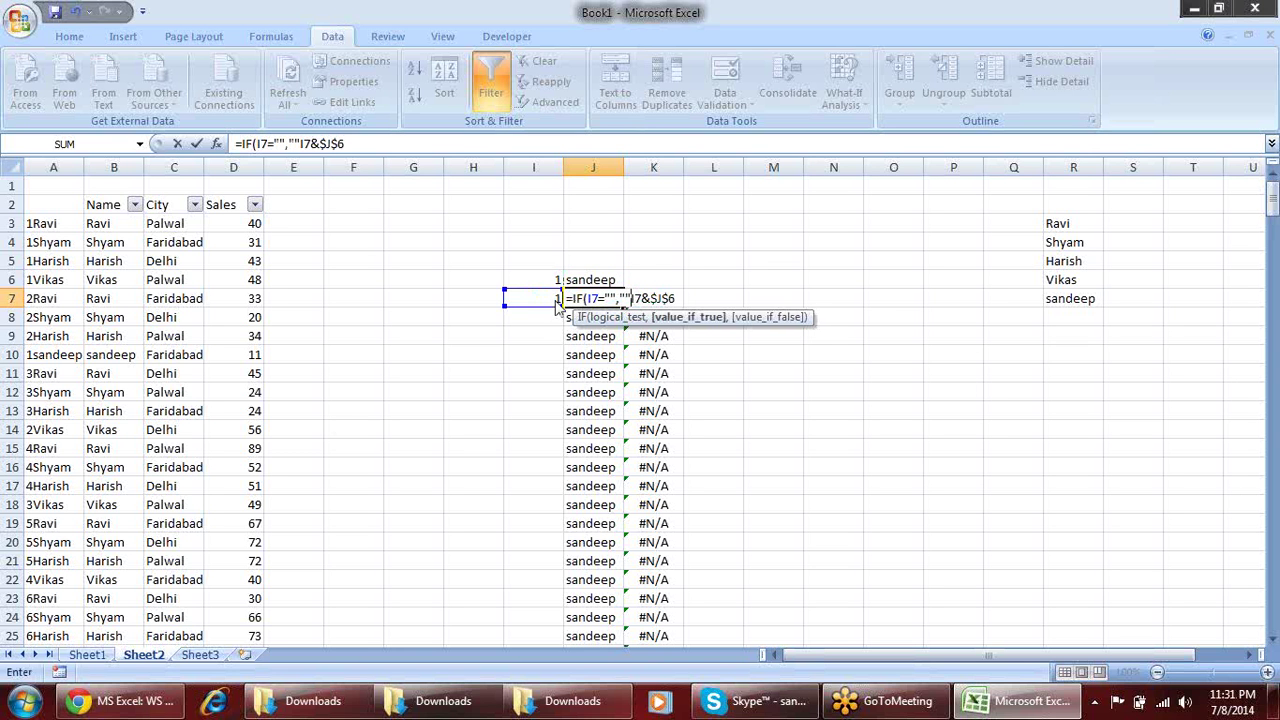
key("Return")
key("Return")
type(",")
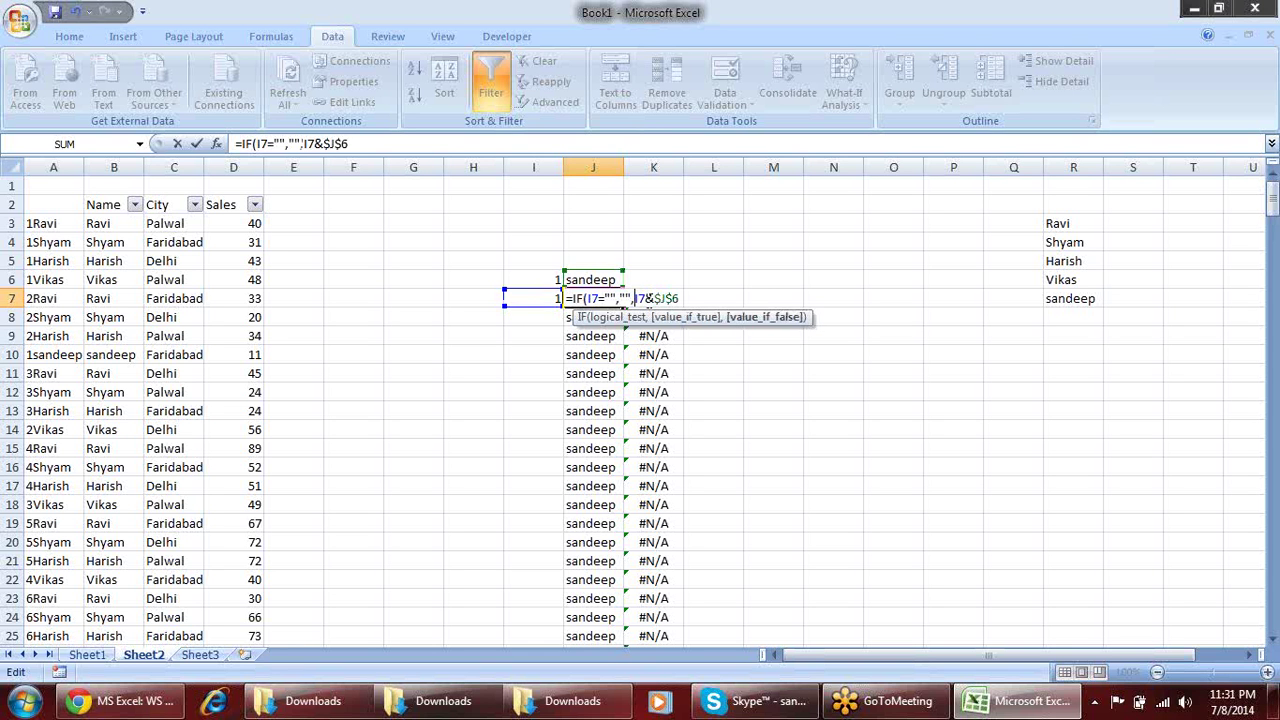
type("4")
key("Return")
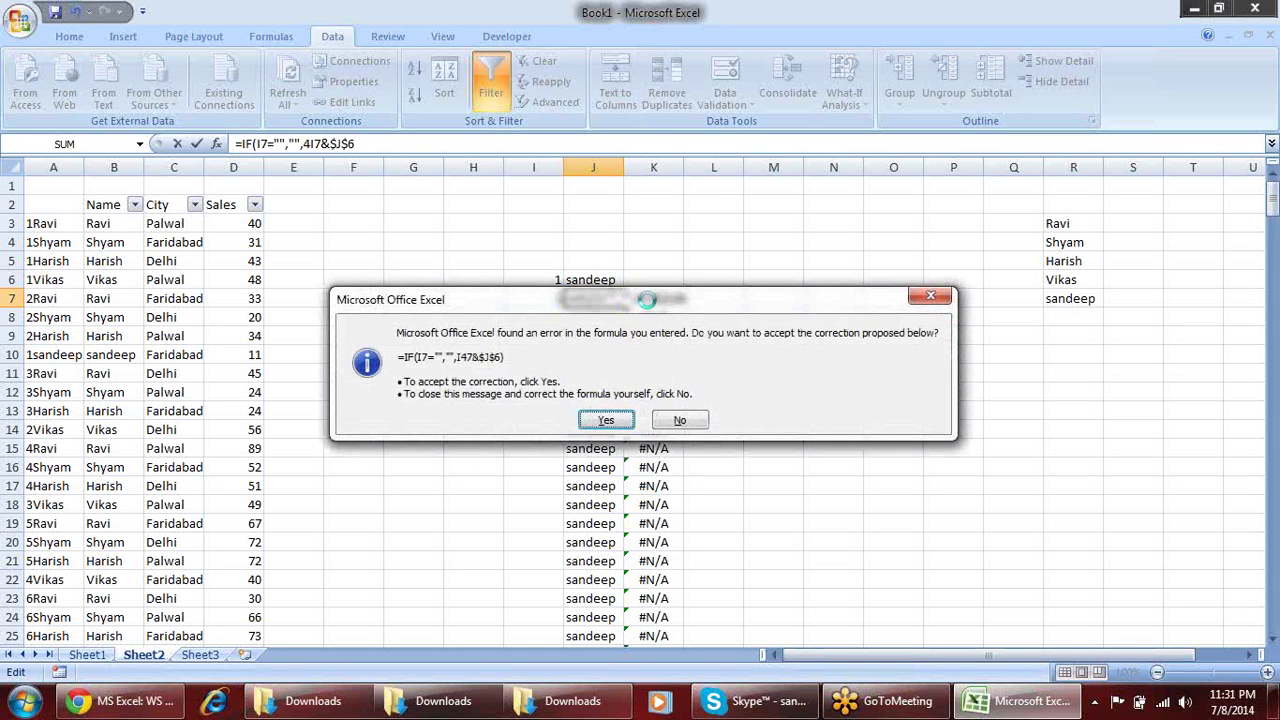
key("Return")
left_click(619, 301)
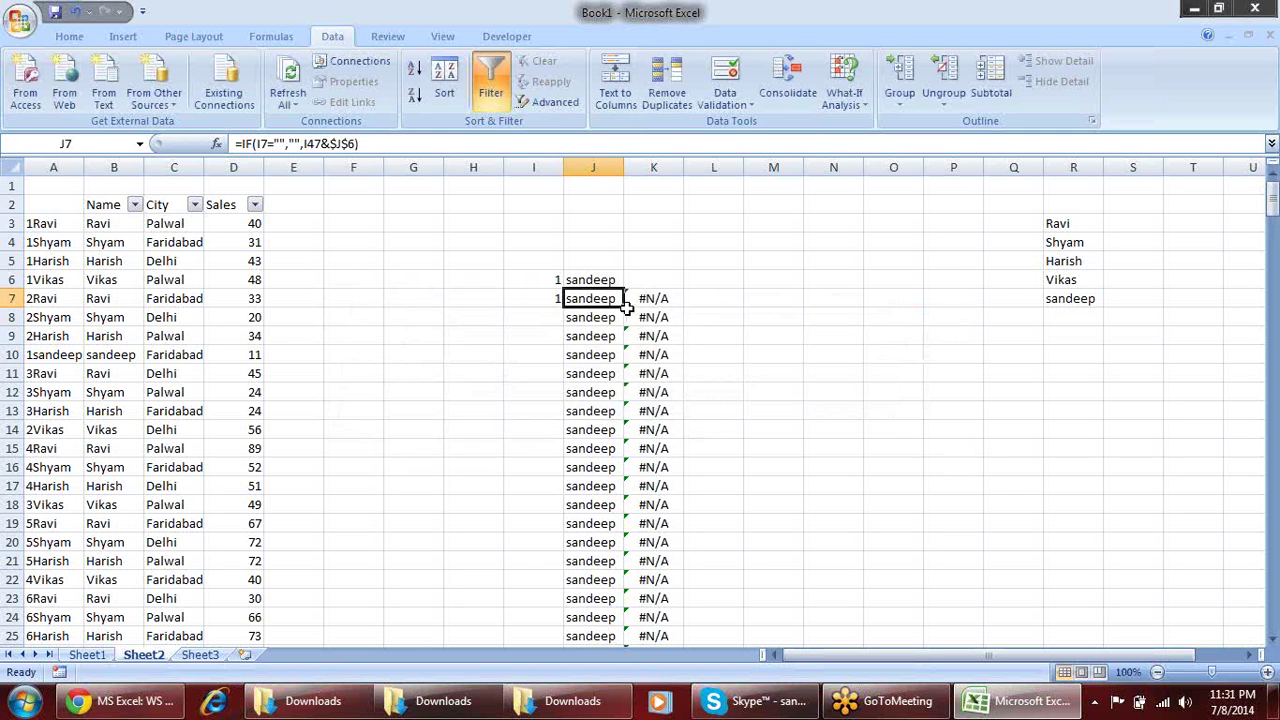
double_click(627, 309)
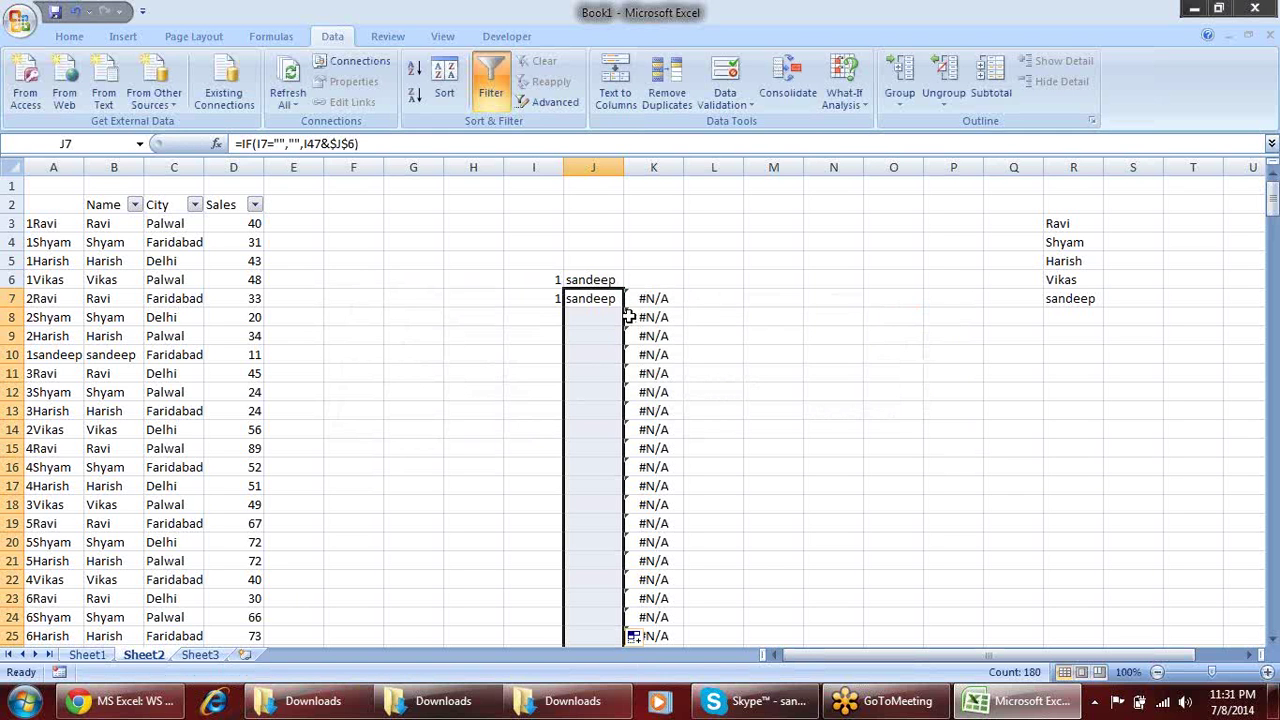
left_click(617, 321)
left_click(608, 281)
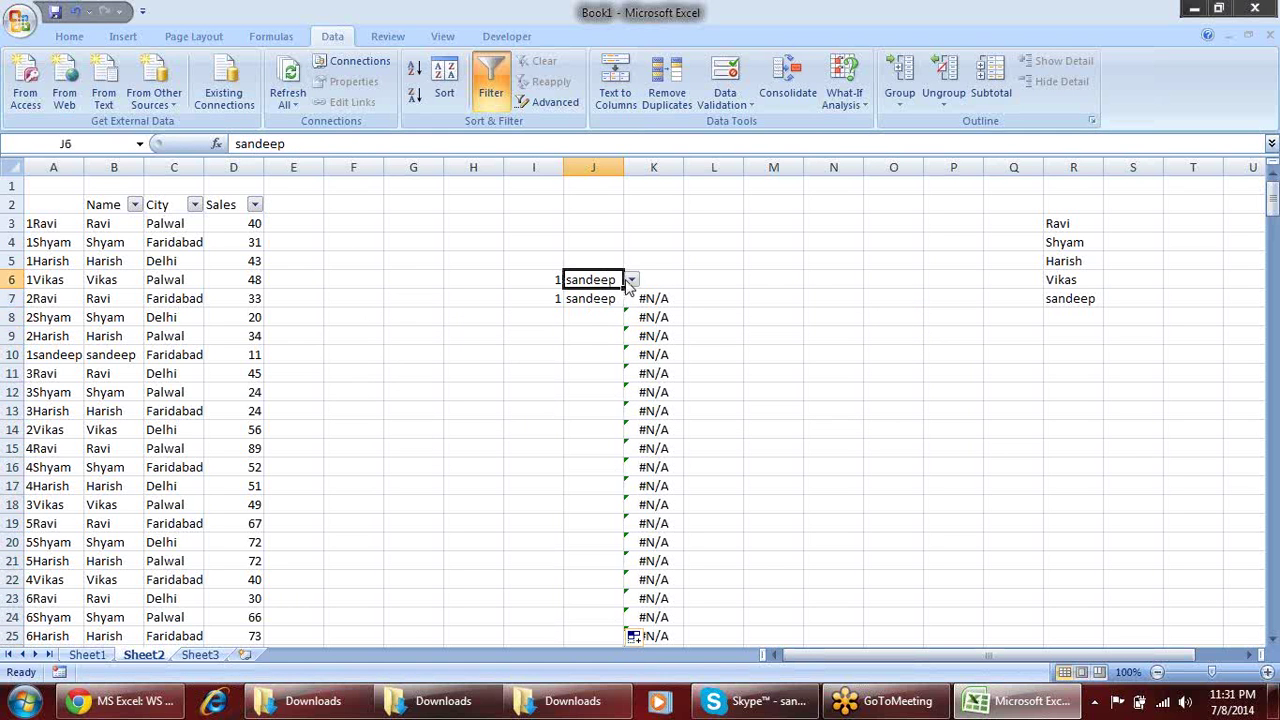
left_click(632, 280)
left_click(620, 307)
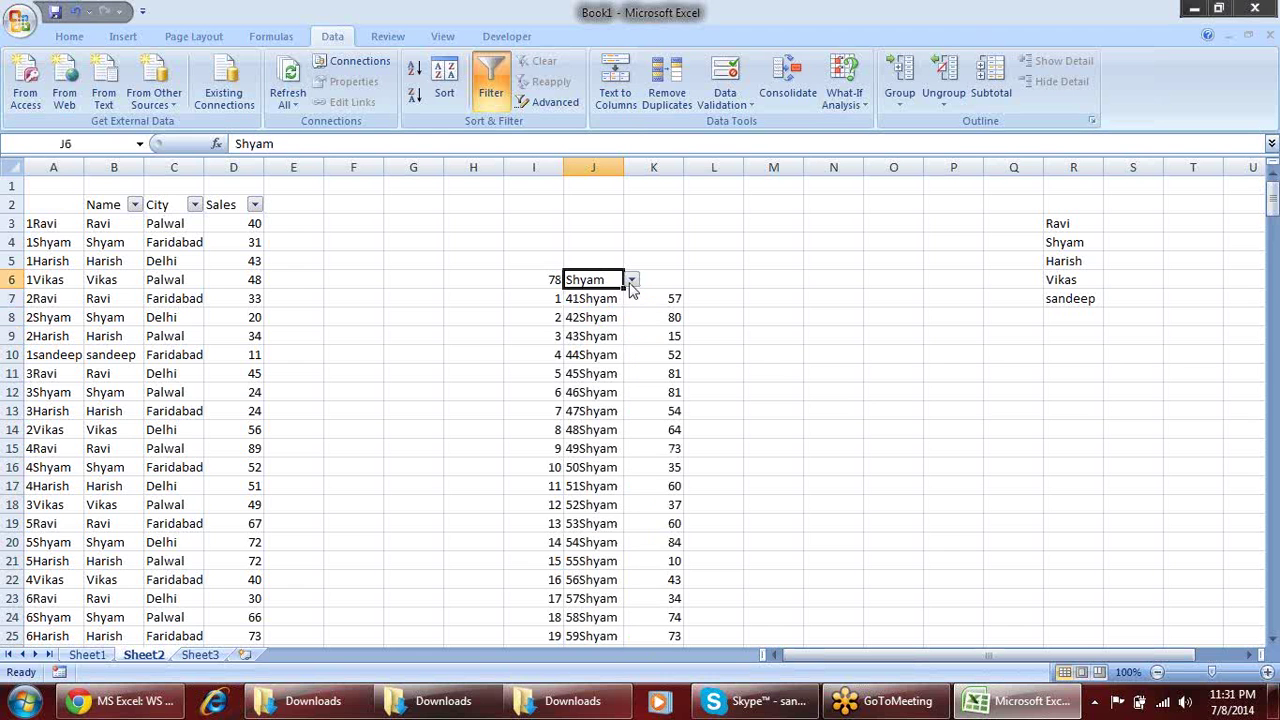
left_click(632, 280)
left_click(612, 331)
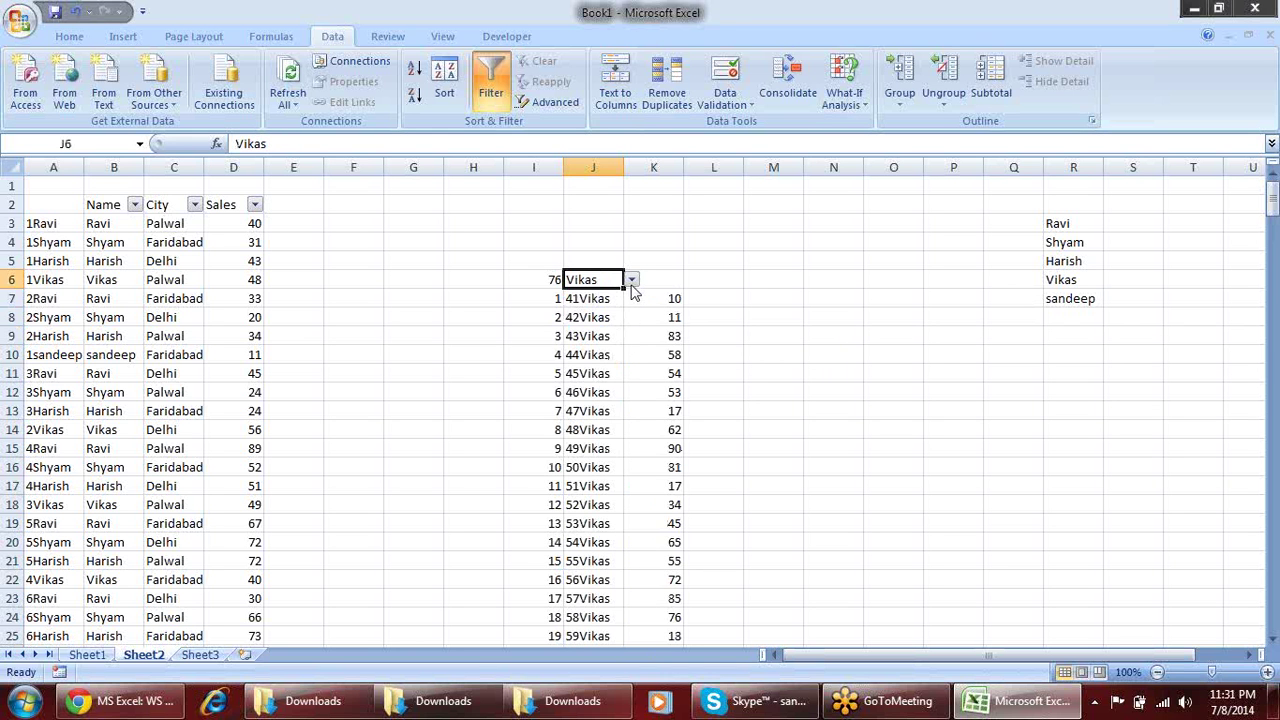
left_click(632, 281)
left_click(610, 344)
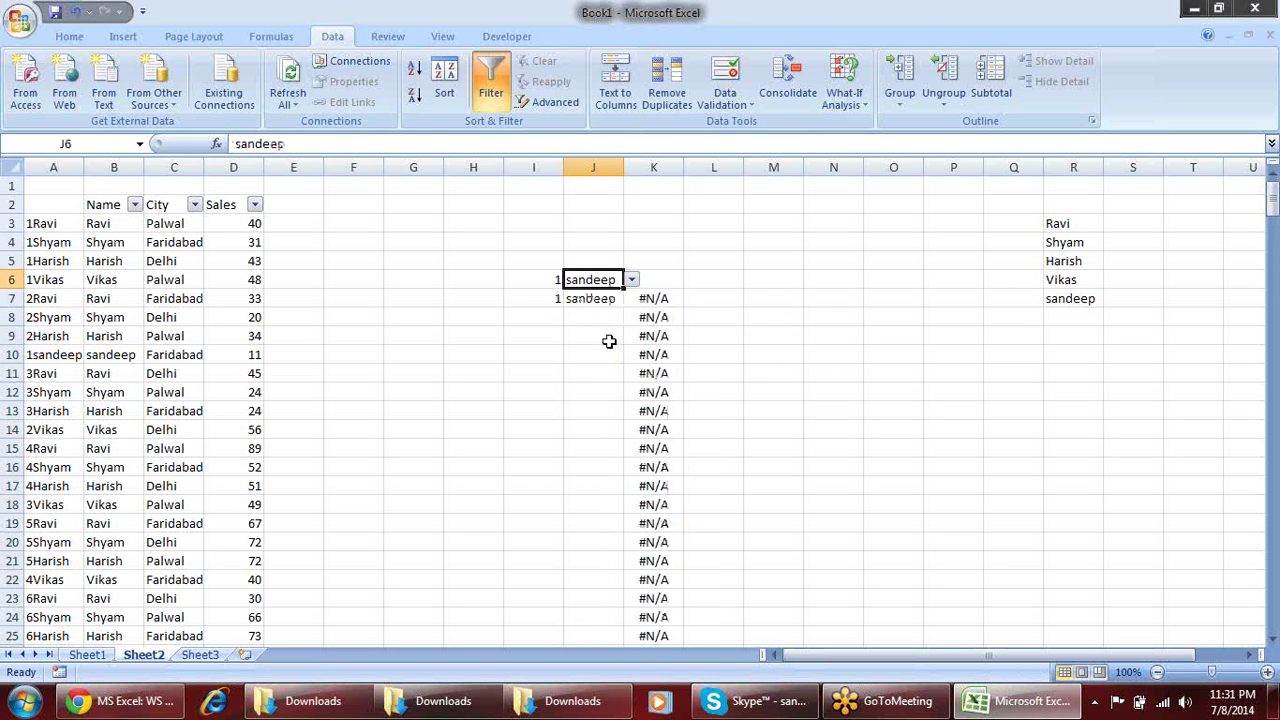
left_click(655, 299)
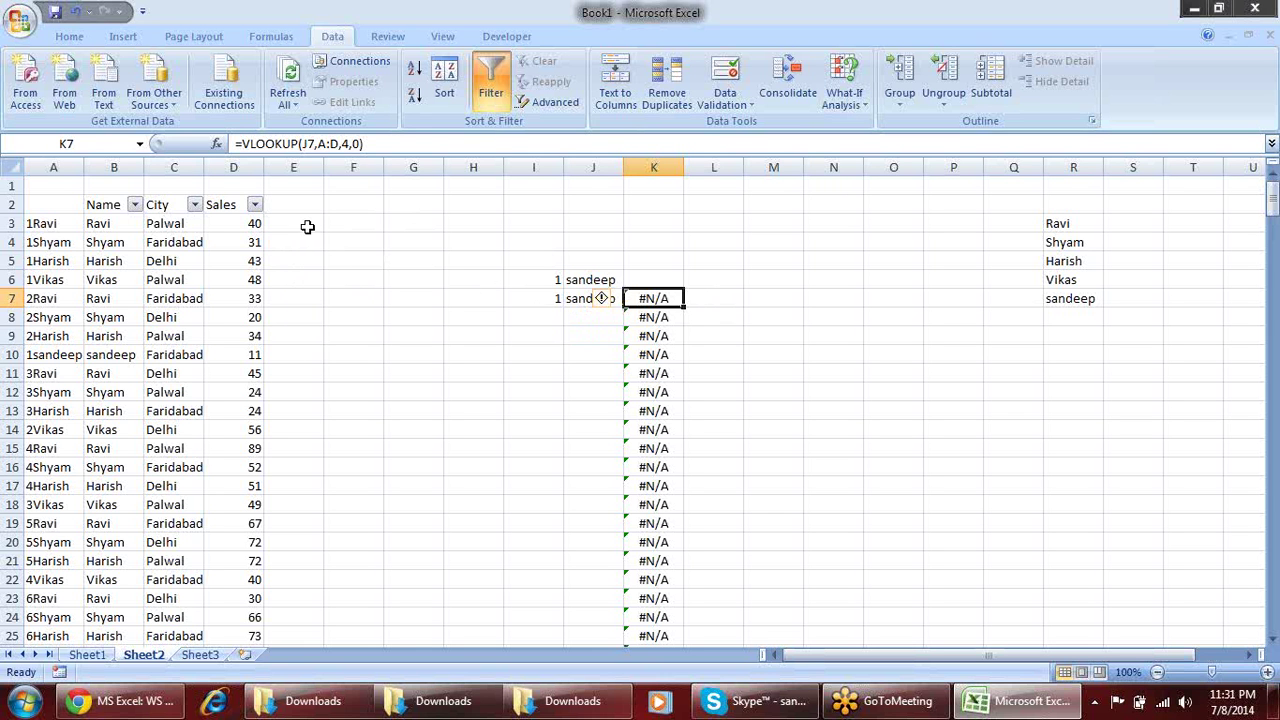
Wrap the K7 lookup as =IFERROR(VLOOKUP(J7,A:D,4,0),"") so missing matches show blank
left_click(247, 145)
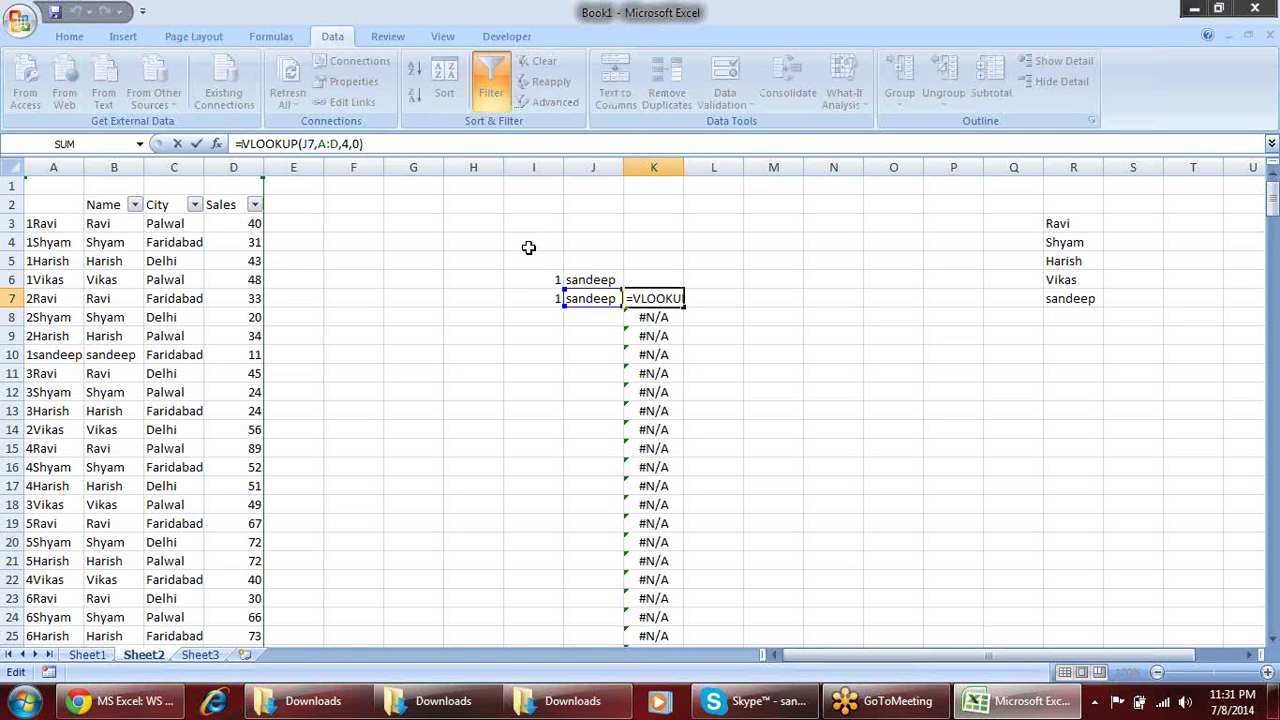
type("if")
key("Down")
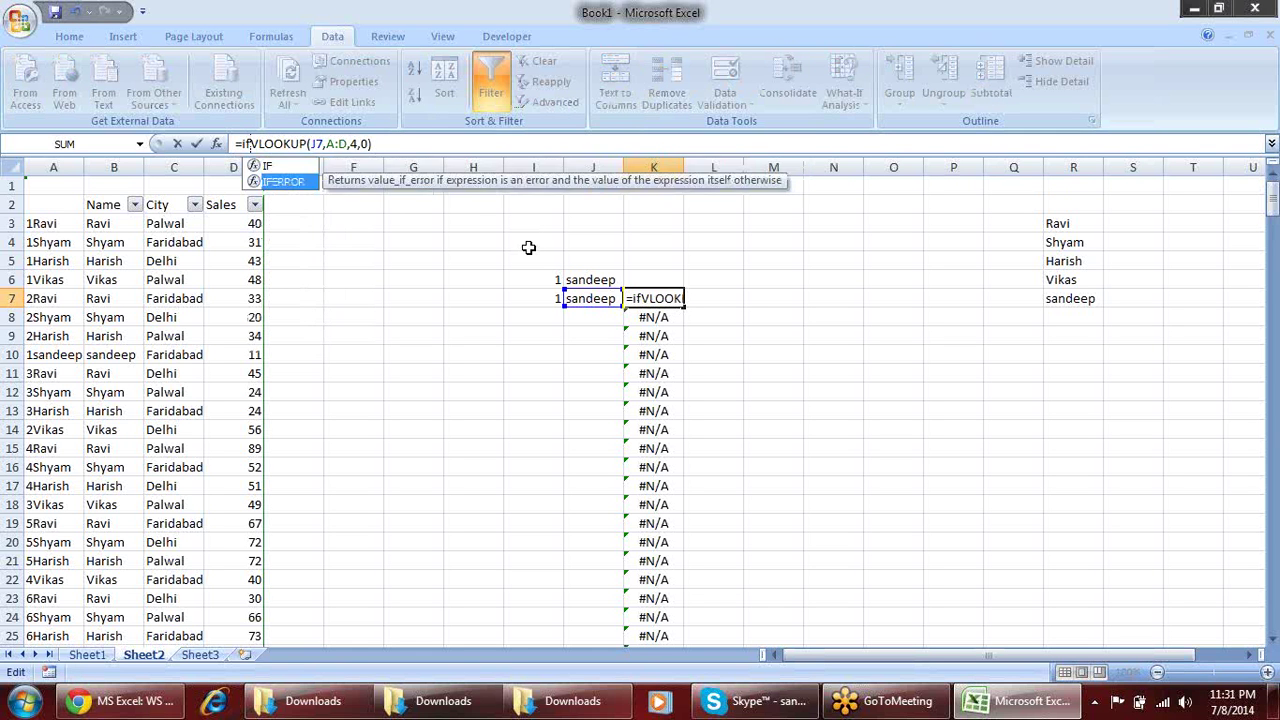
key("Tab")
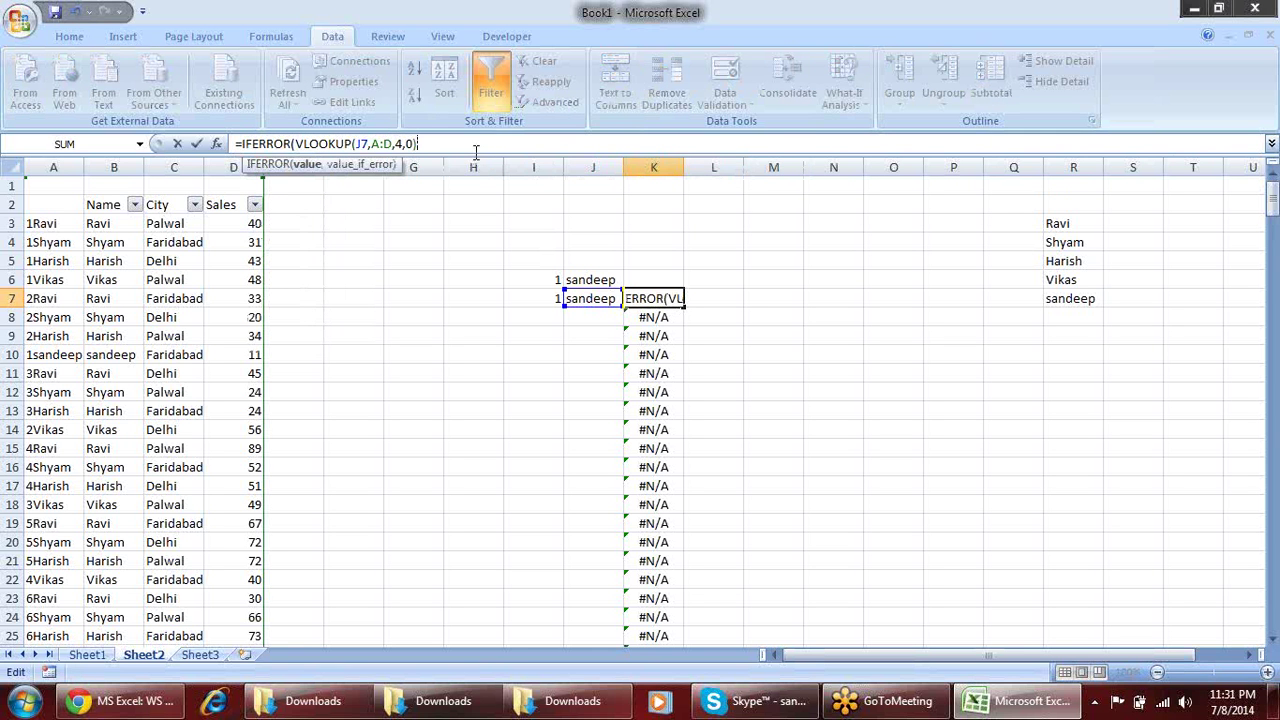
type(",0)")
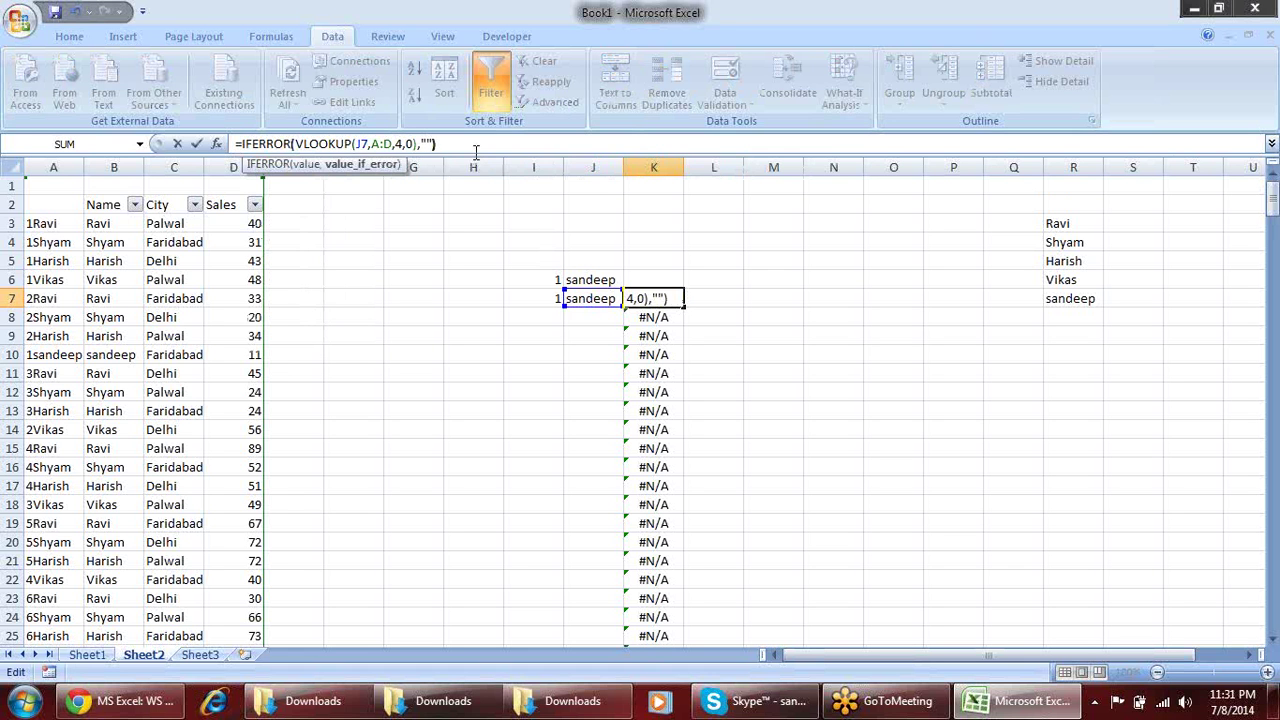
key("Return")
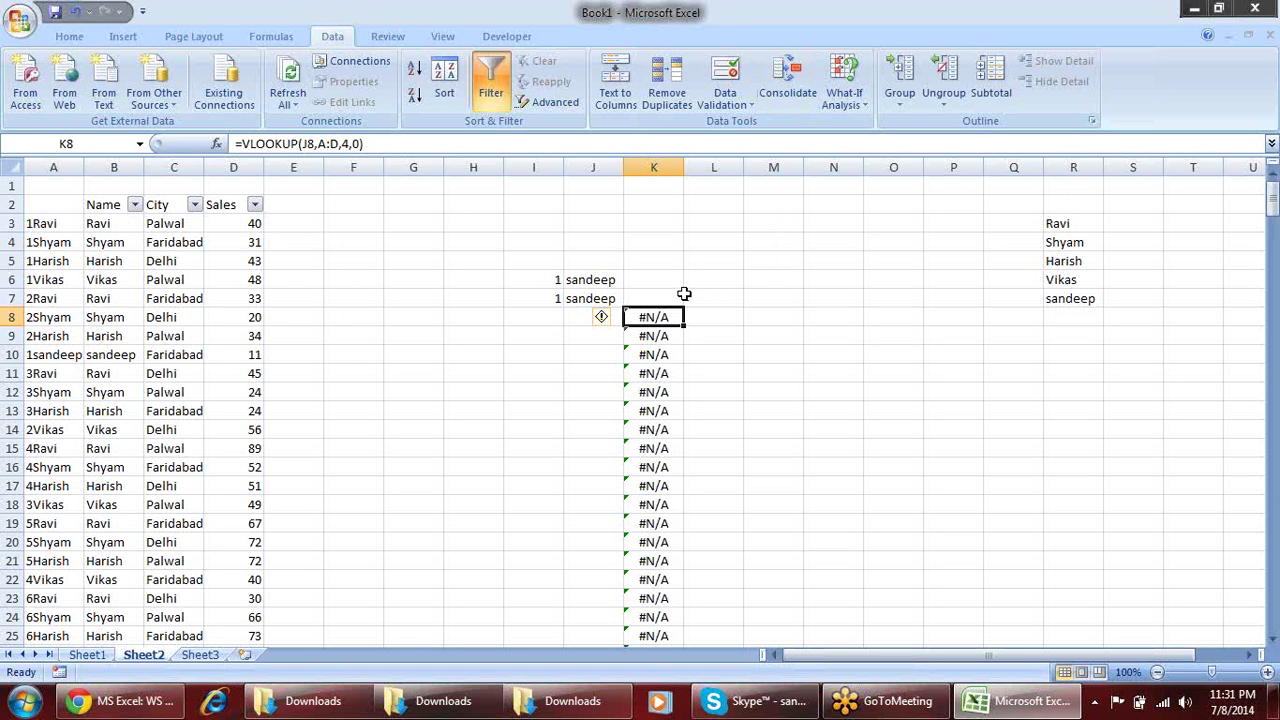
Fill the IFERROR lookup from K7 down column K
left_click(686, 300)
key("Left")
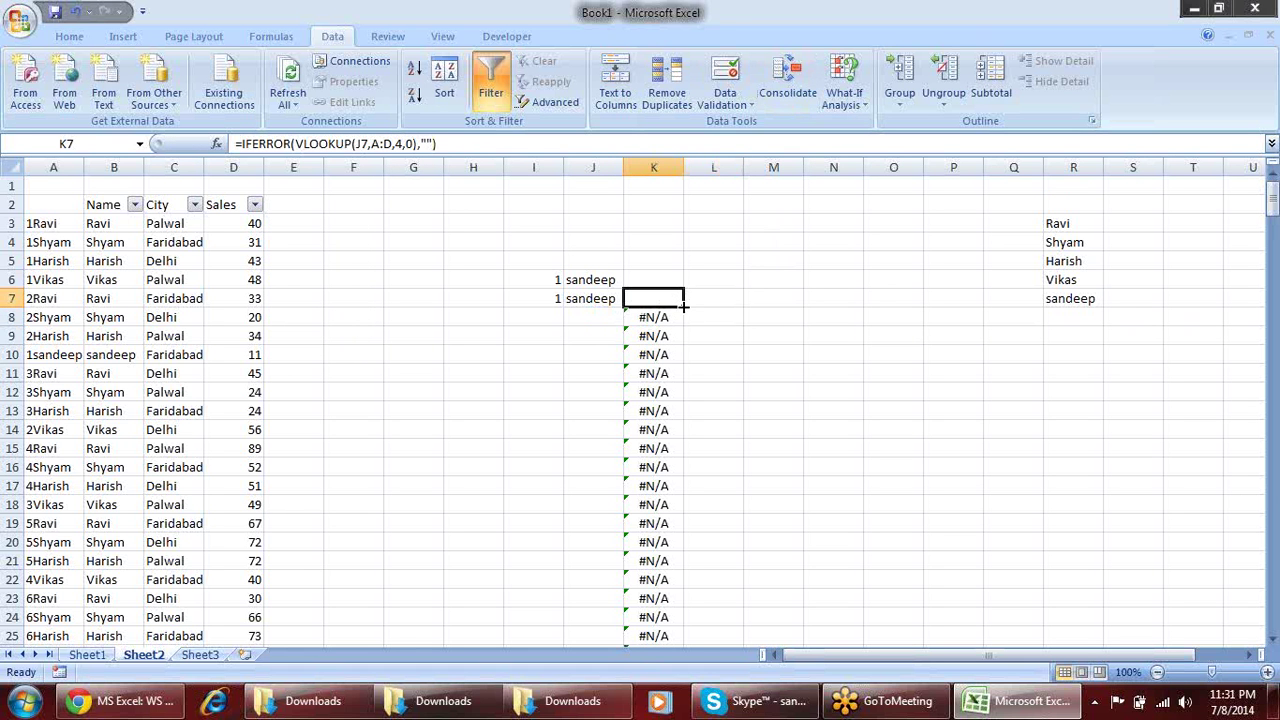
double_click(684, 308)
left_click(740, 310)
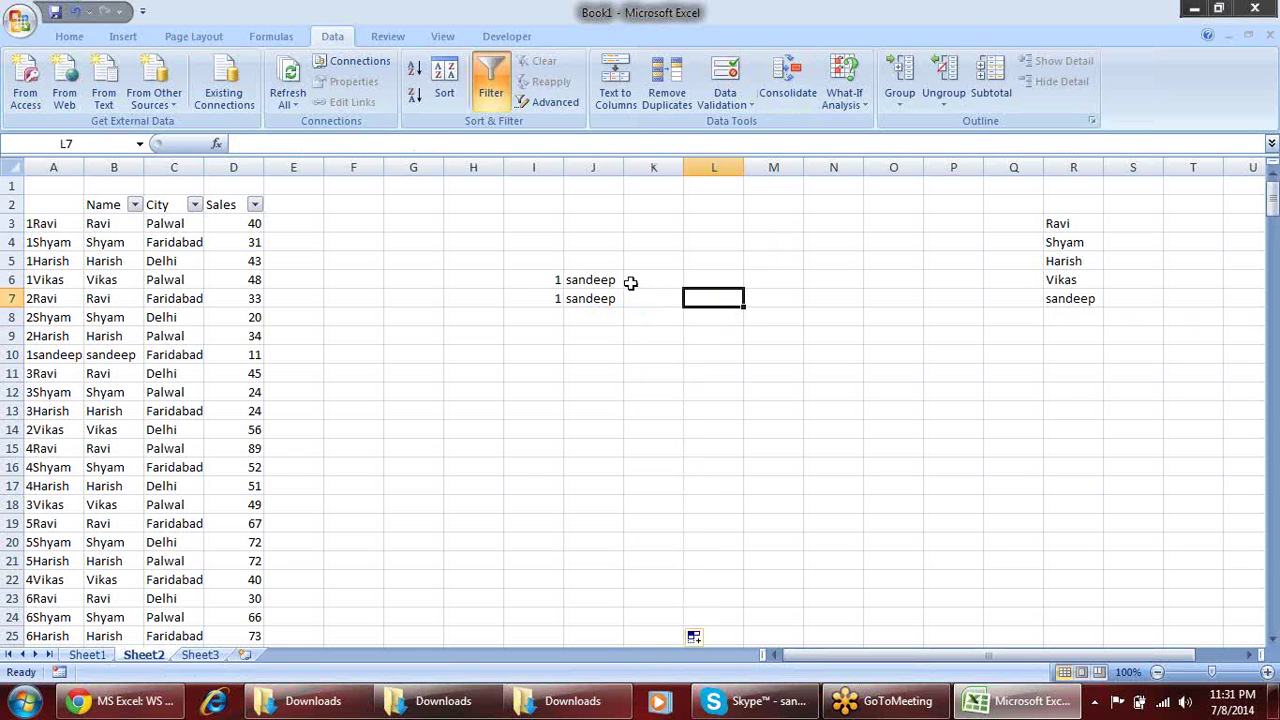
Check the K7 formula, then try Vikas, Shyam and Vikas again in the J6 dropdown
left_click(657, 299)
left_click(571, 280)
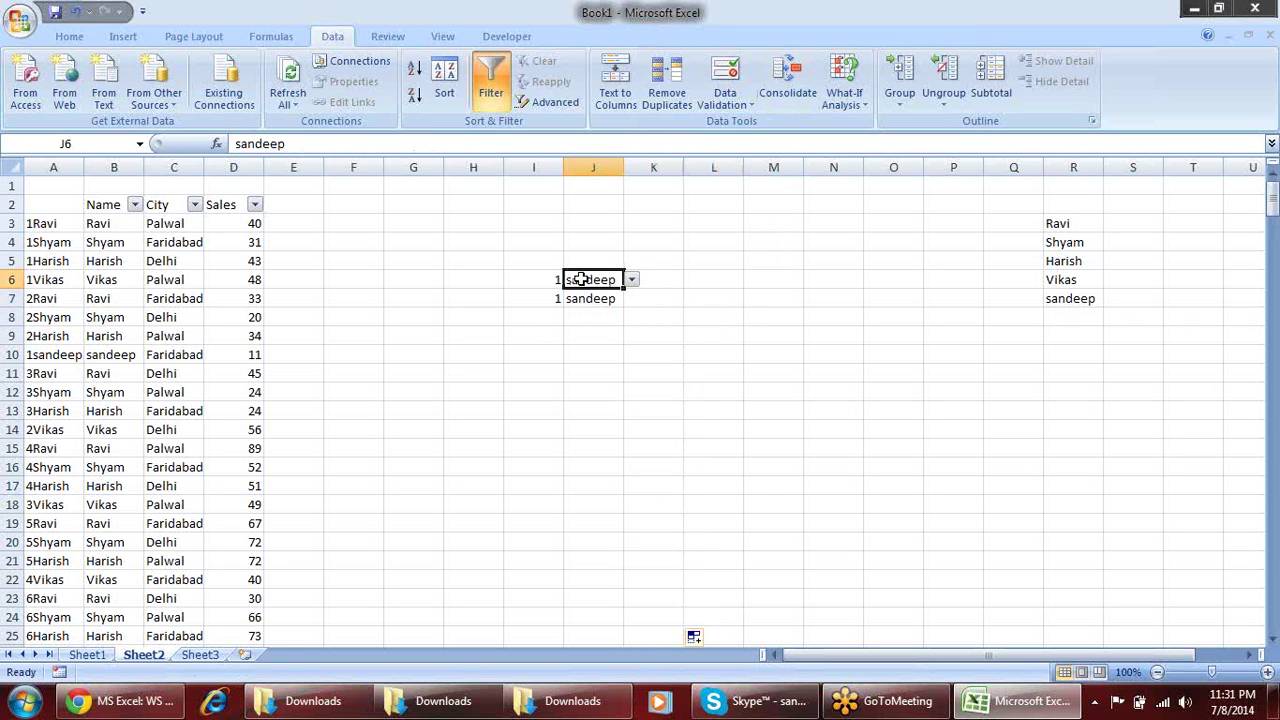
left_click(640, 280)
left_click(614, 279)
left_click(633, 281)
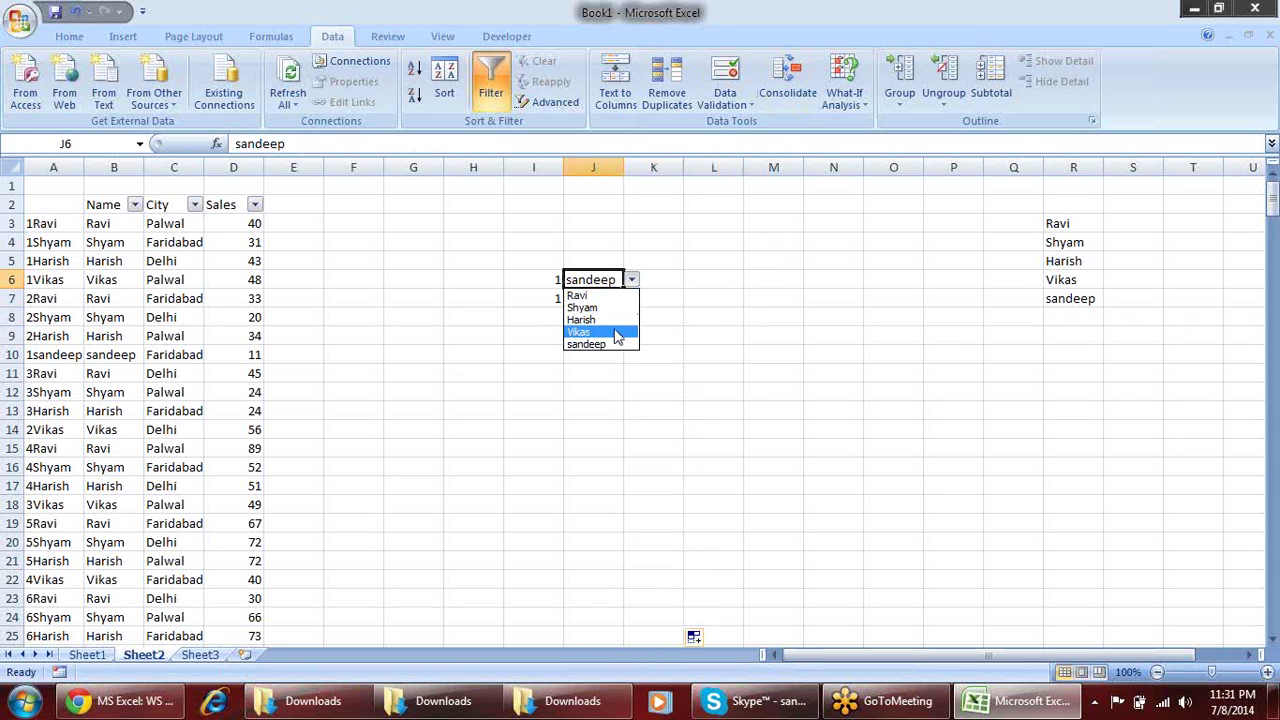
left_click(612, 329)
left_click(631, 282)
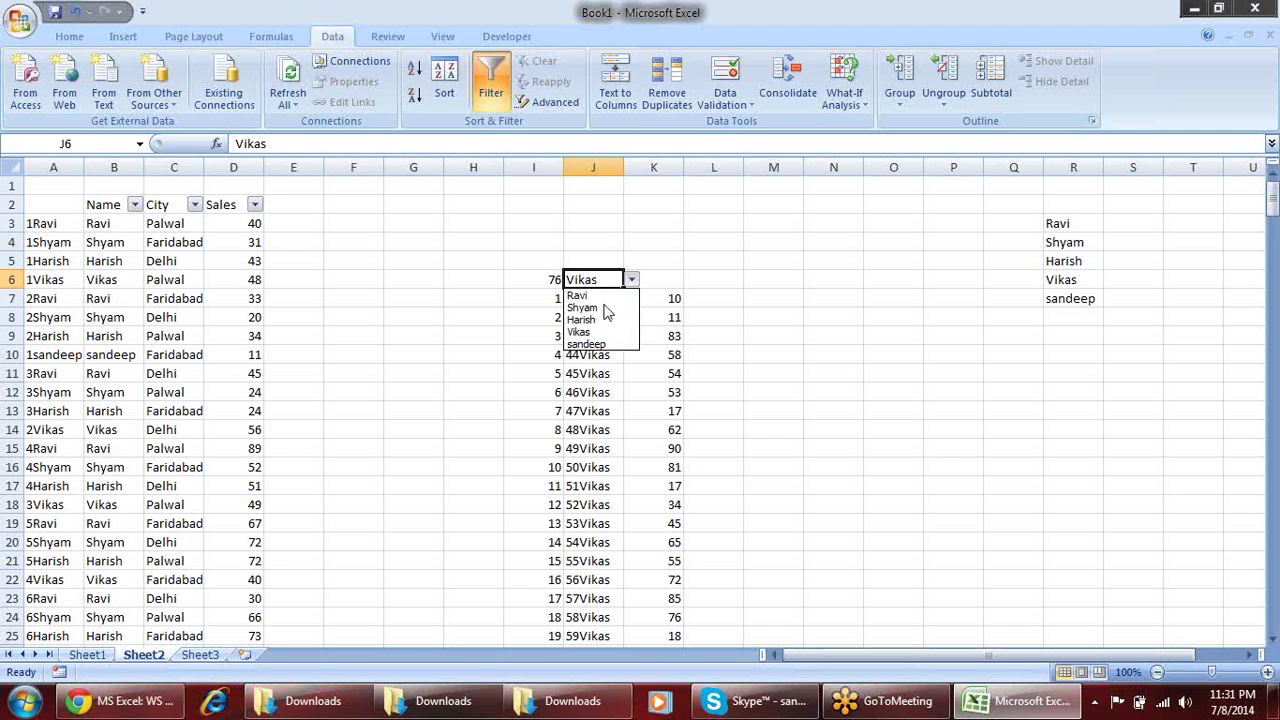
left_click(604, 304)
left_click(632, 281)
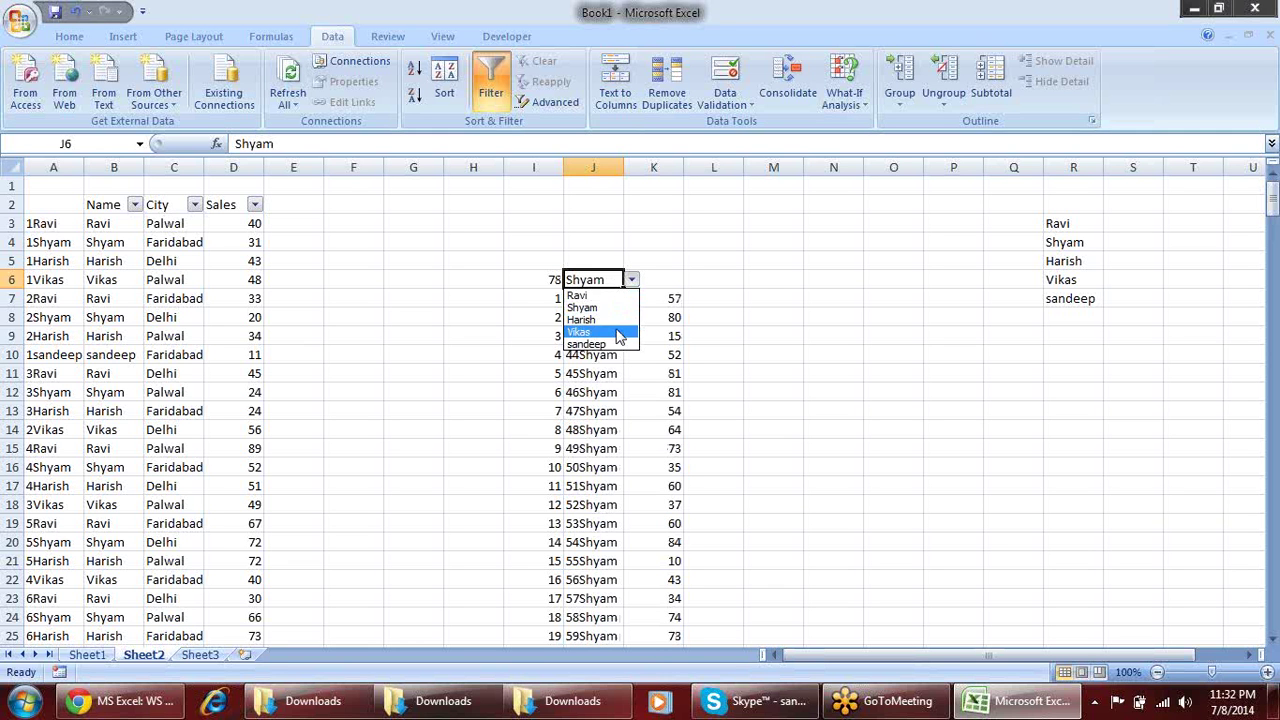
left_click(614, 334)
Switch J6 to sandeep, then to Shyam, and review the K8 and J7 formulas
left_click(632, 281)
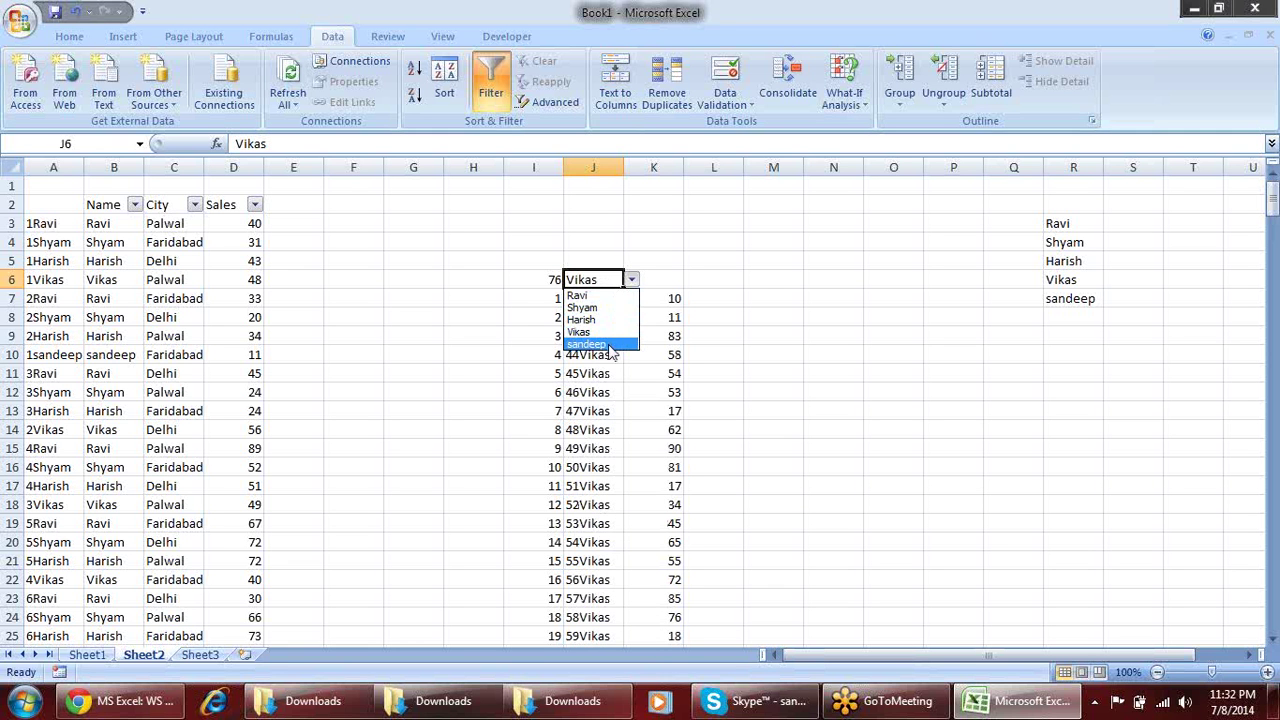
left_click(606, 341)
left_click(633, 282)
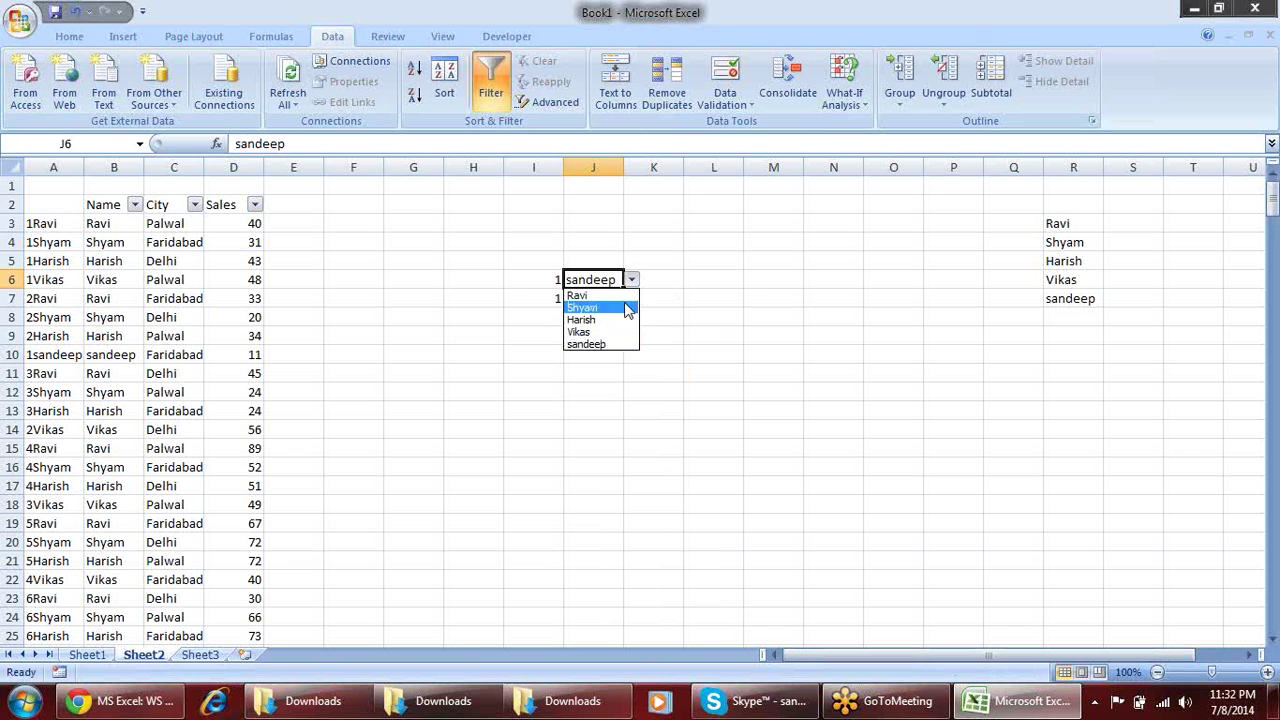
left_click(621, 302)
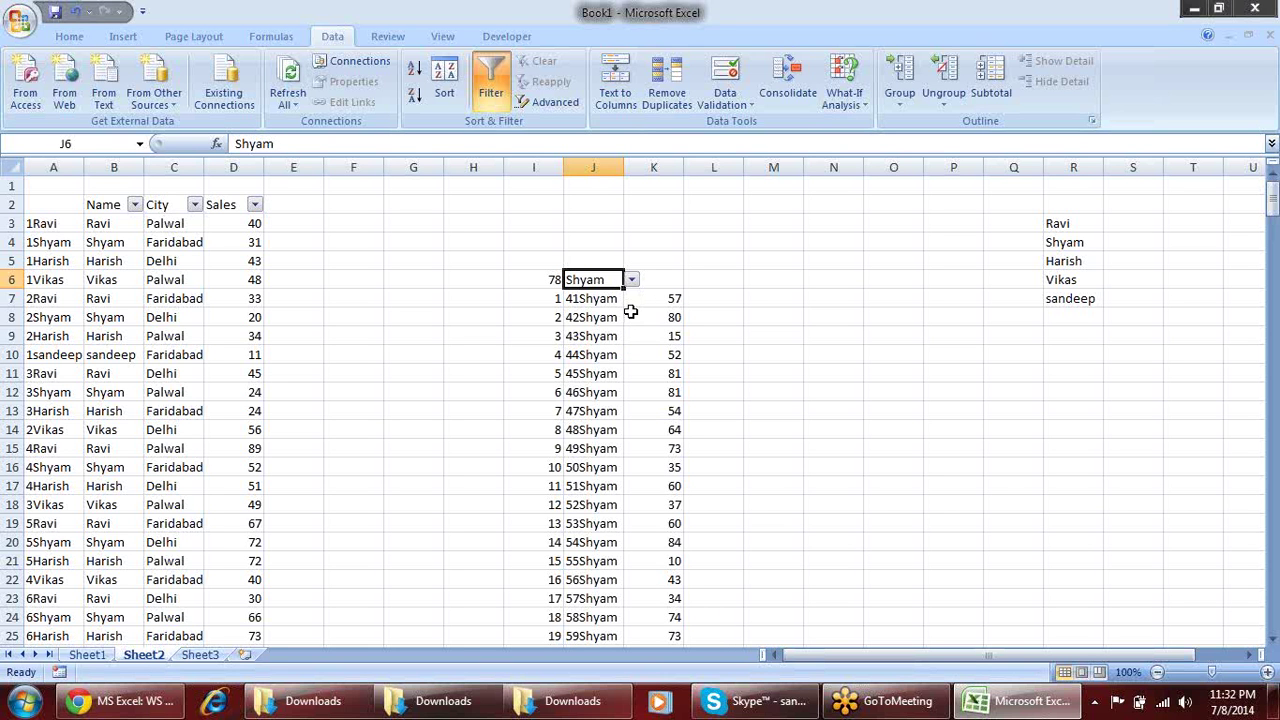
left_click(631, 313)
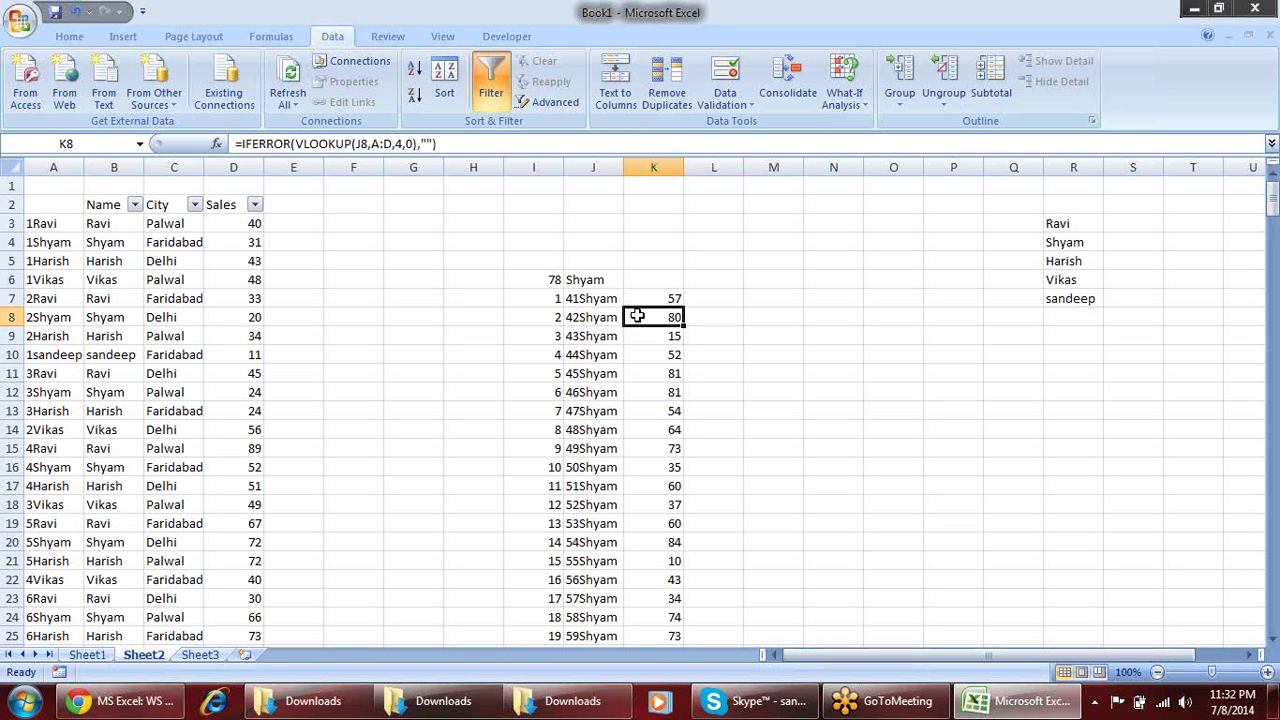
left_click(572, 302)
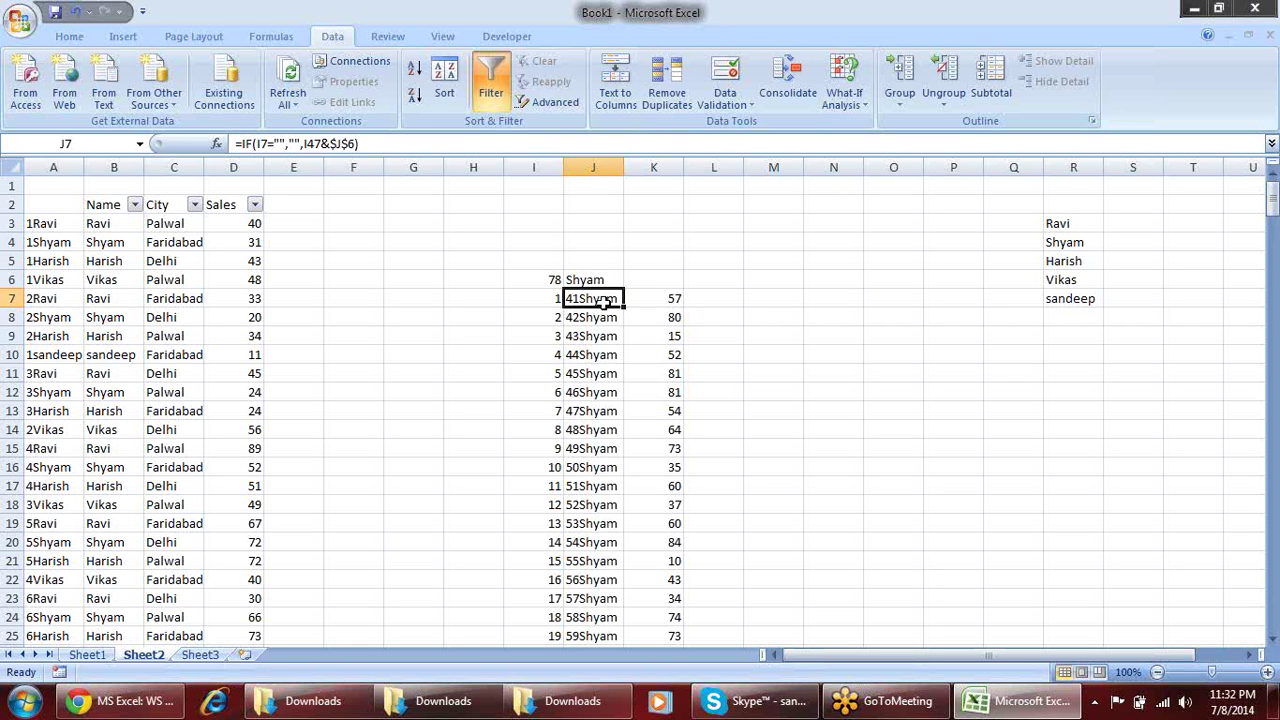
Add the heading Sales in K6
left_click(677, 280)
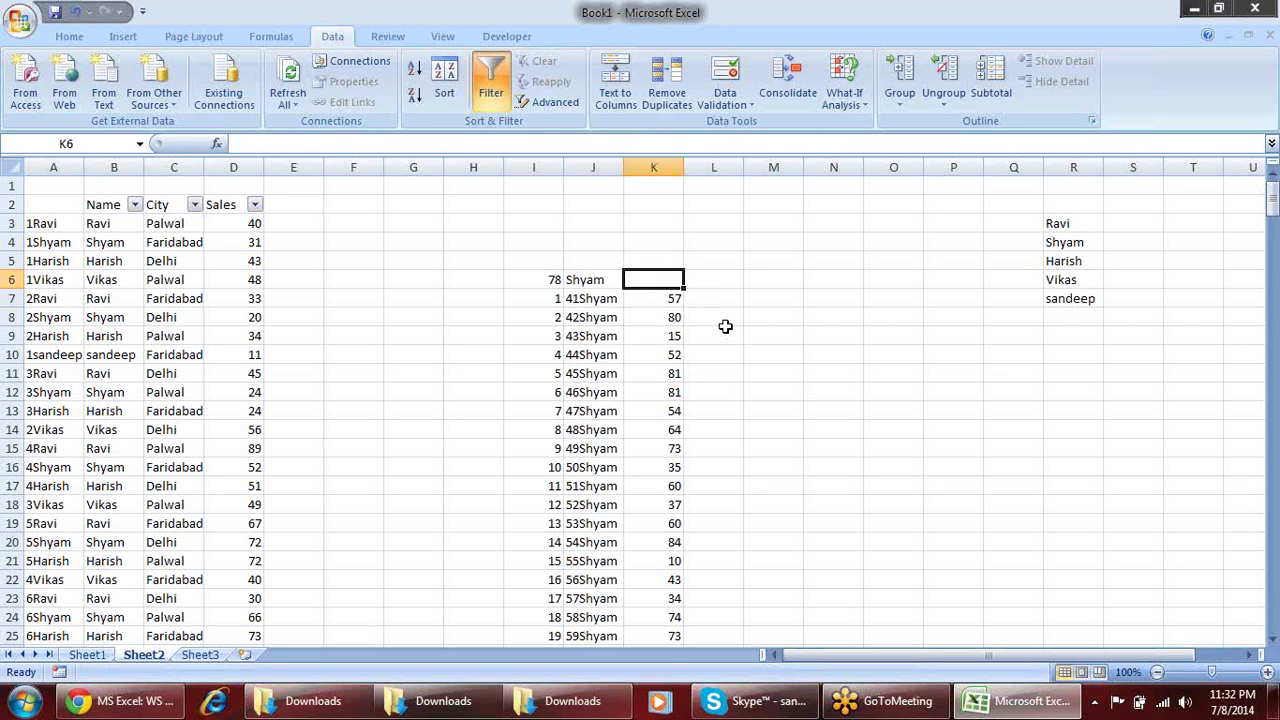
type("Sales")
key("Return")
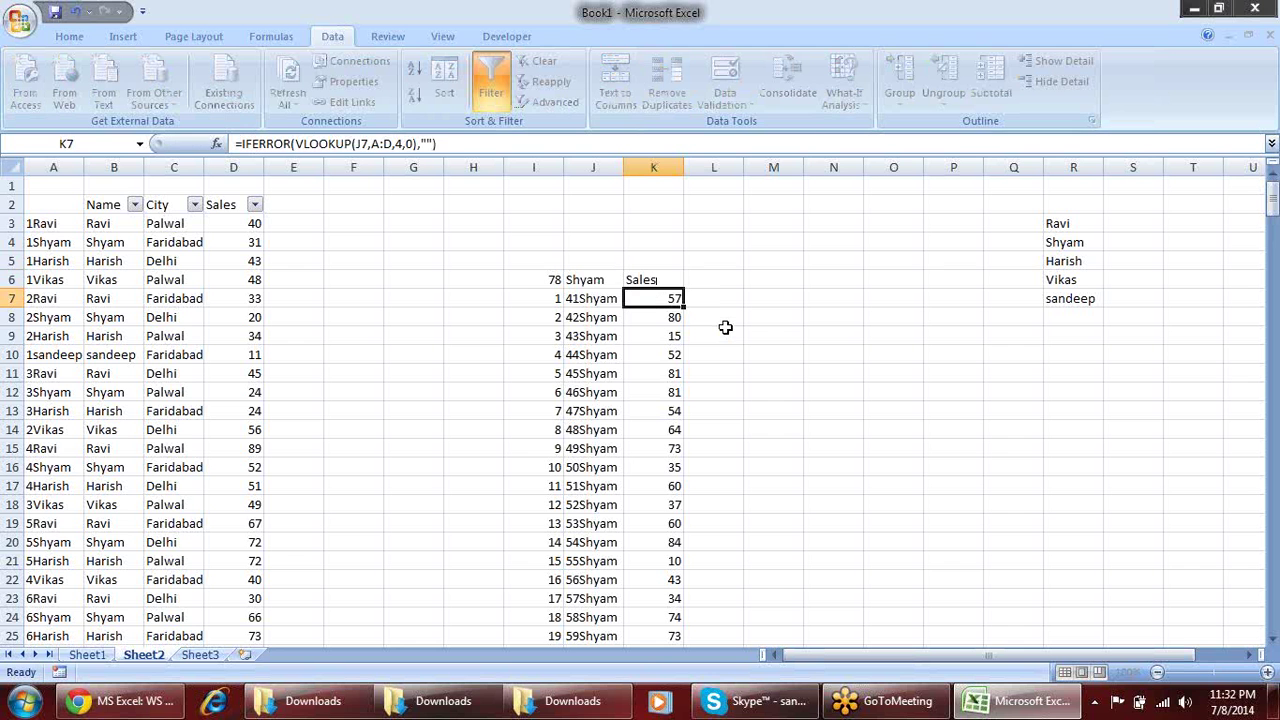
Delete the helper formulas in column J from J7 downward
left_click(605, 299)
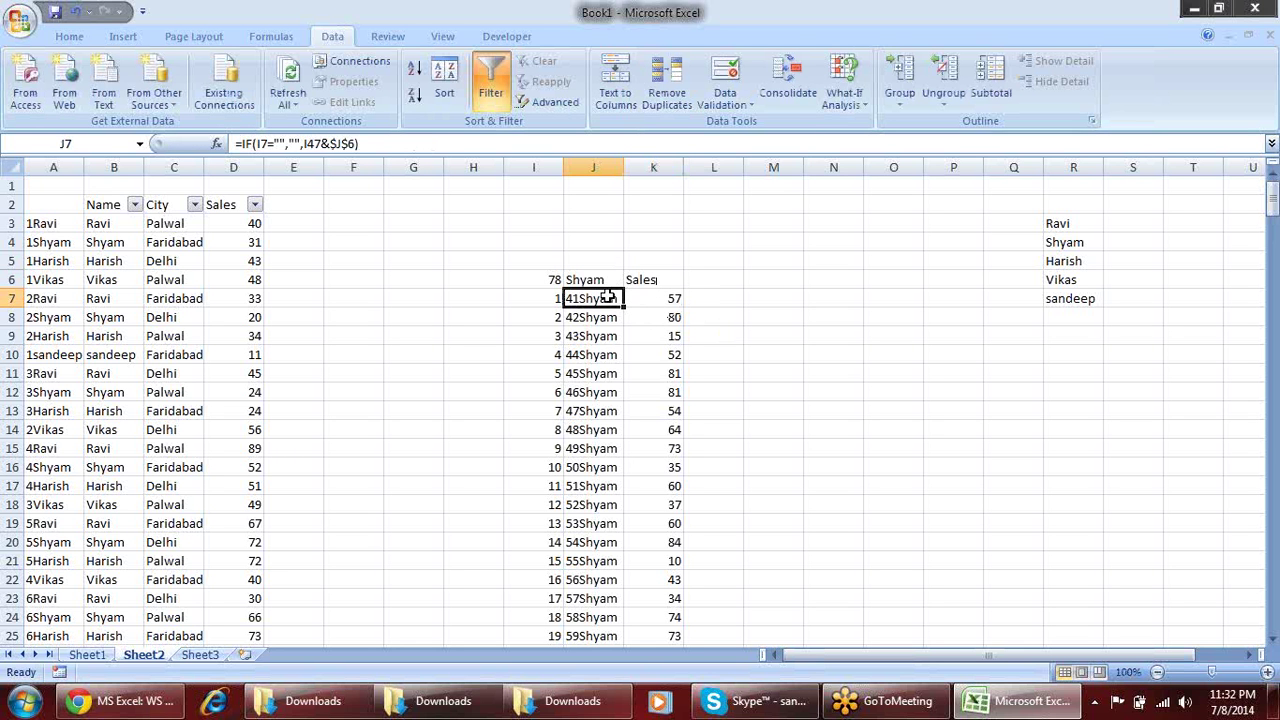
key("ctrl+shift+Down")
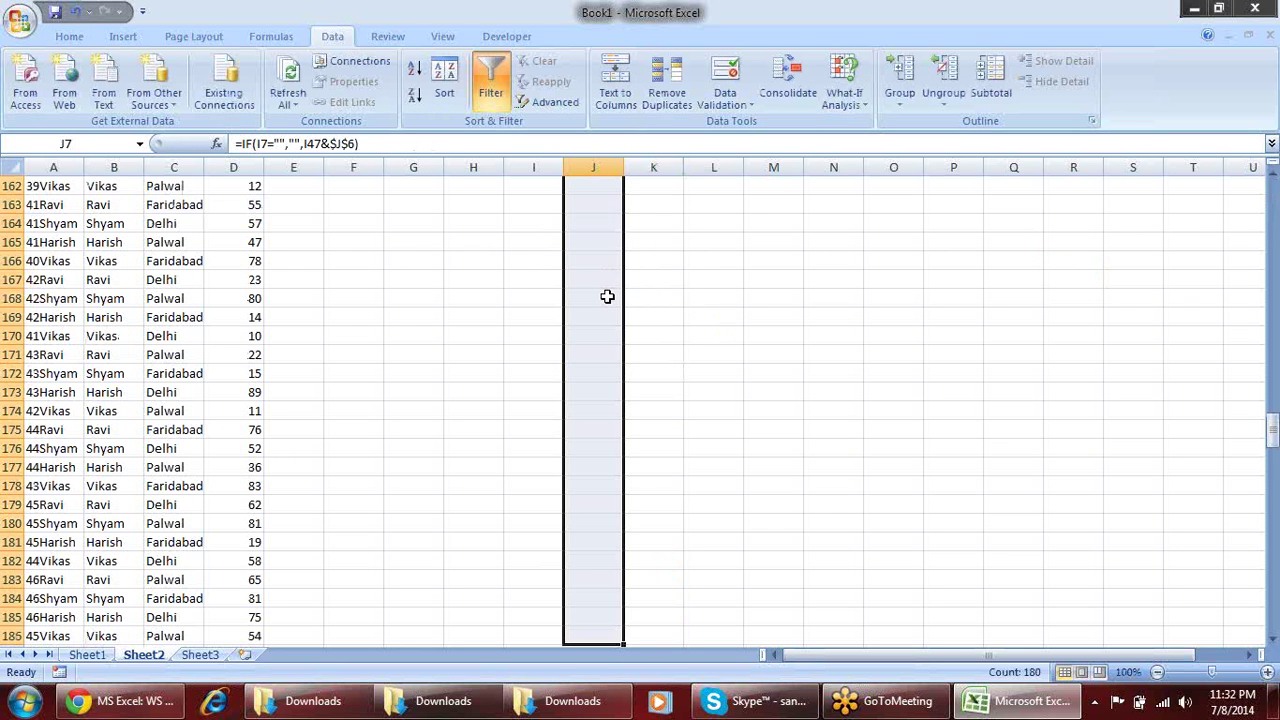
key("Delete")
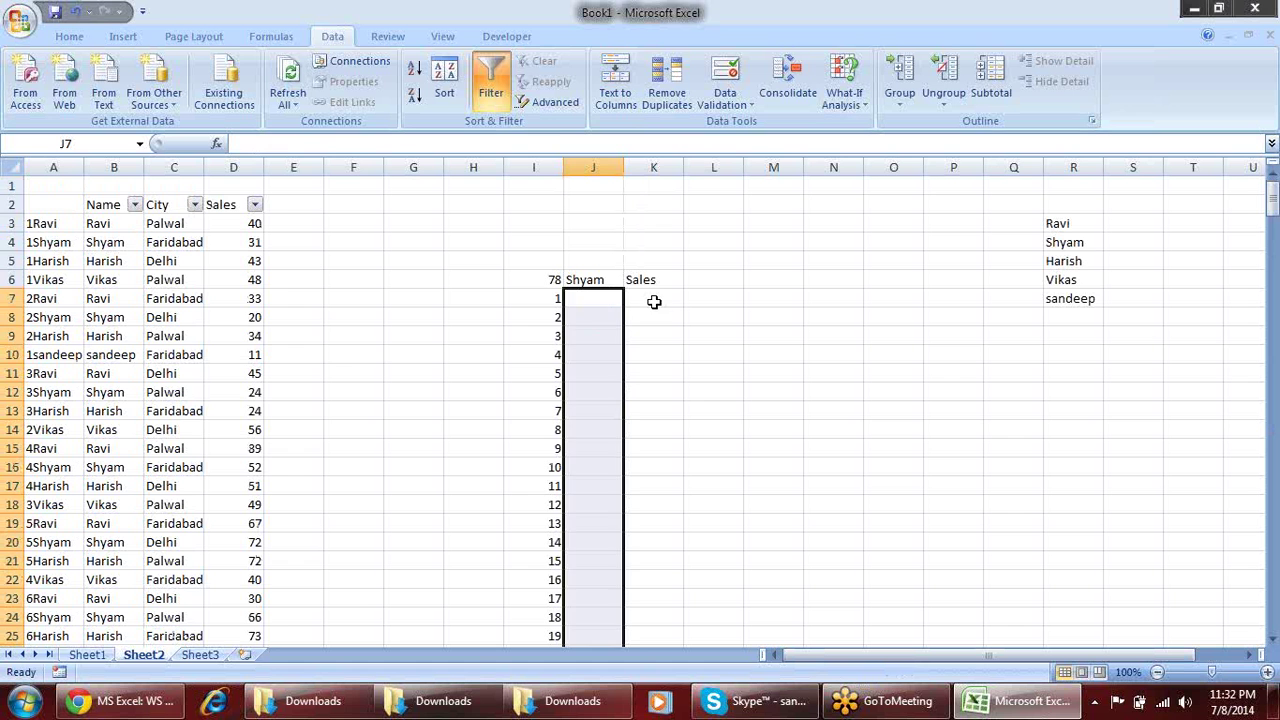
Change K7 to =IFERROR(VLOOKUP(I7&$J$6,A:D,4,0),"") and fill it down column K
left_click(654, 300)
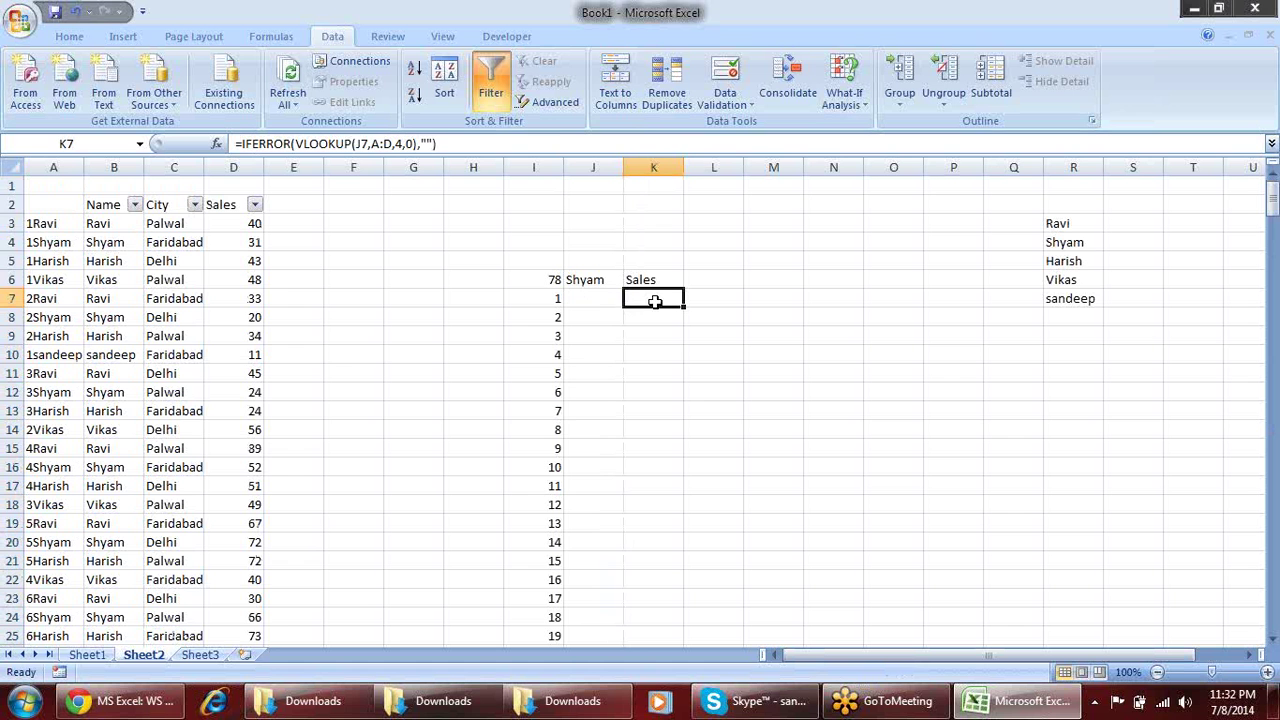
left_click(366, 144)
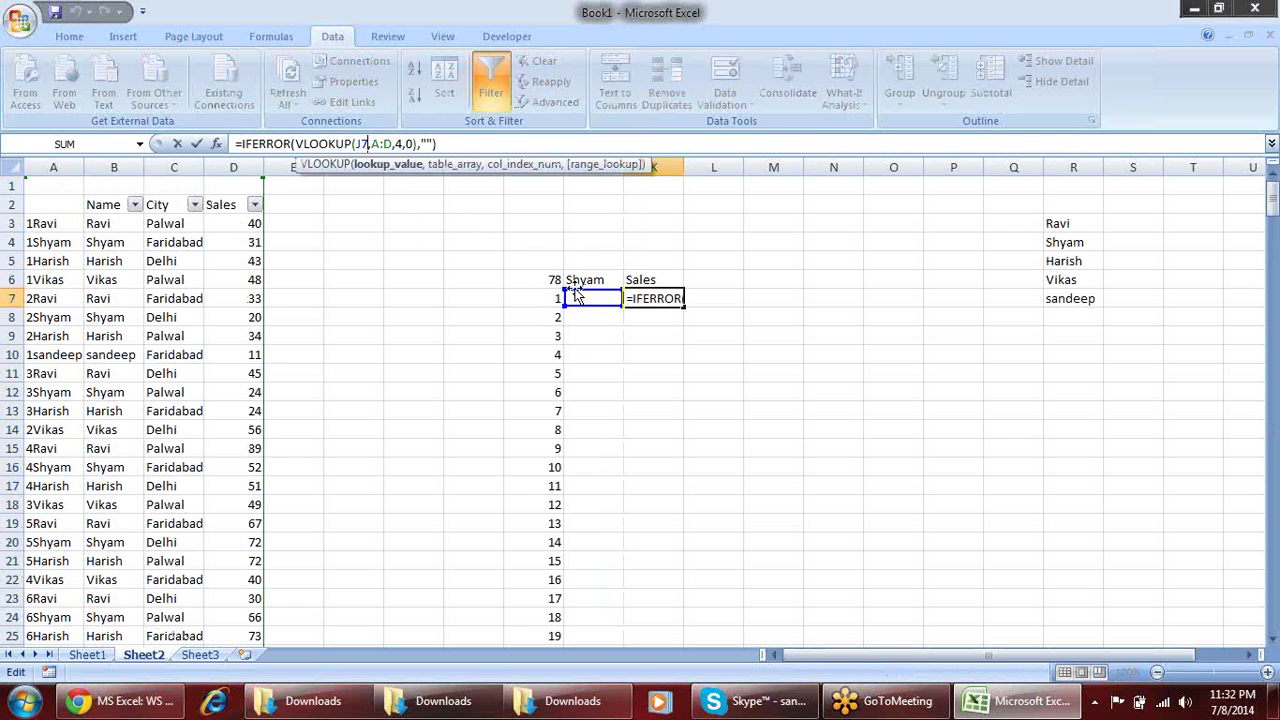
left_click_drag(585, 292, 555, 298)
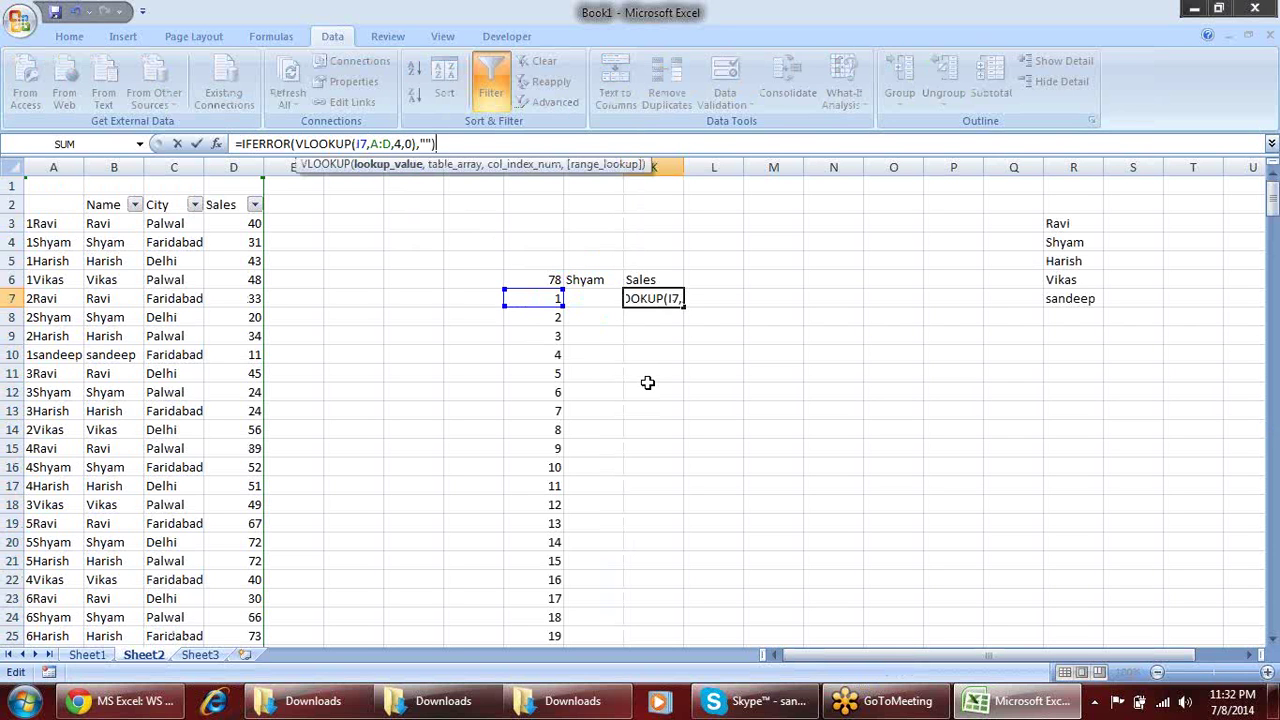
type("&")
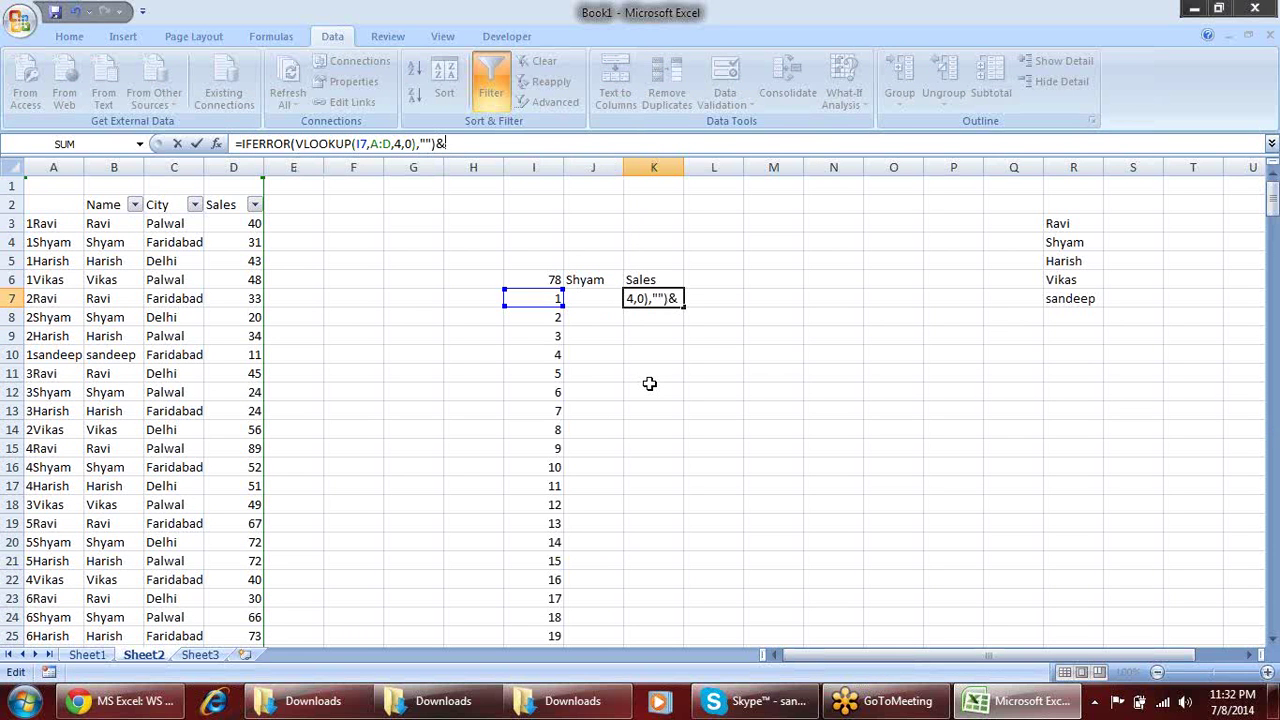
key("BackSpace")
left_click(369, 144)
type("&")
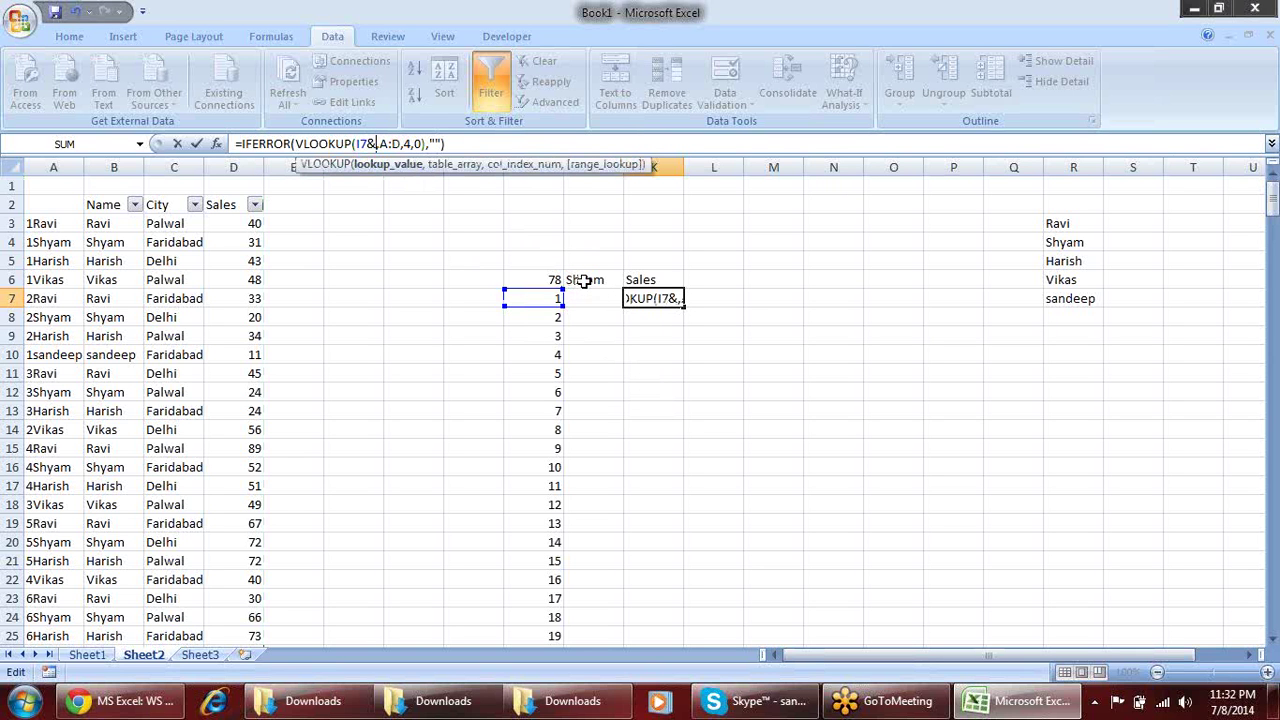
left_click(573, 280)
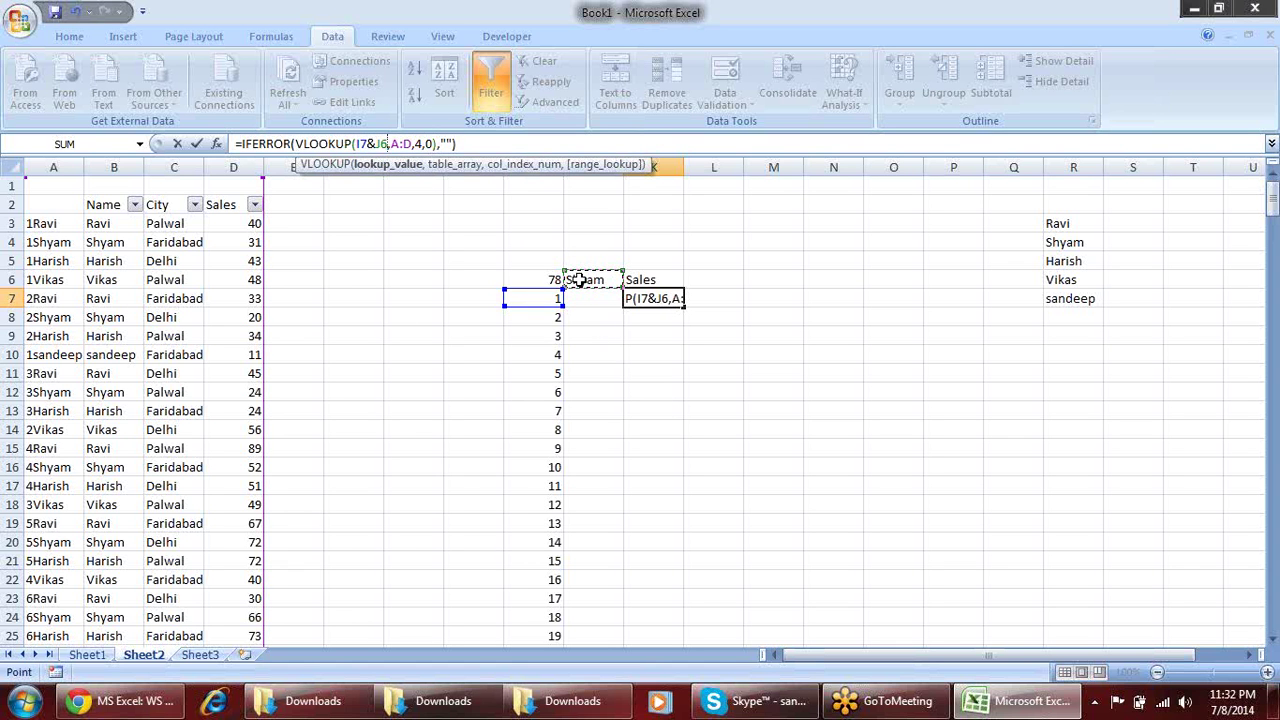
key("F4")
key("Return")
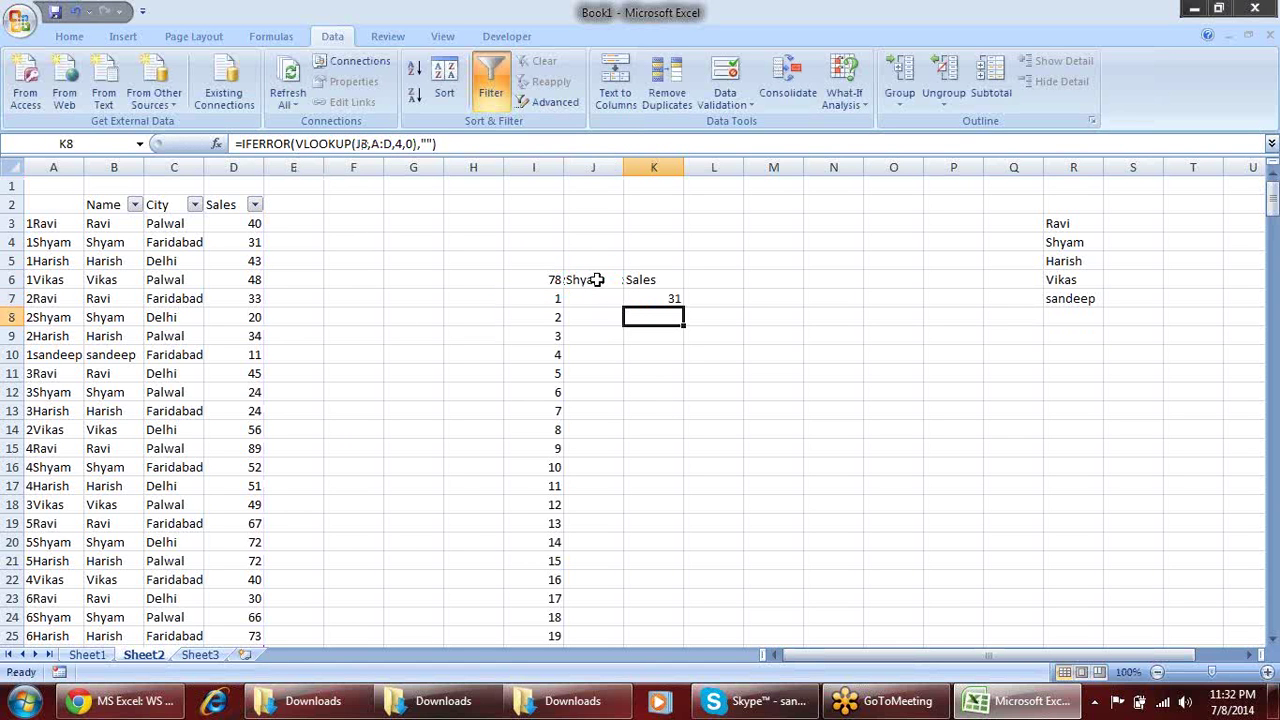
left_click(674, 298)
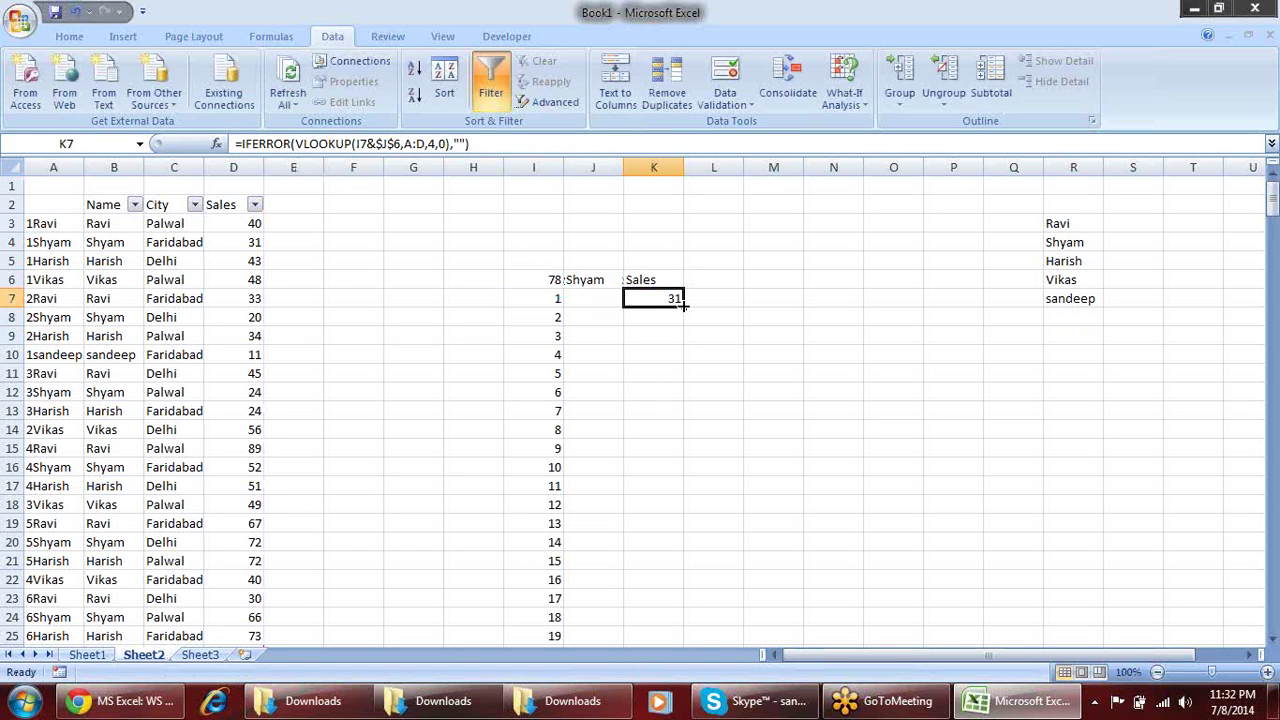
double_click(683, 304)
Test the lookup by choosing Ravi, Harish, Vikas, sandeep, then Shyam in J6
left_click(758, 294)
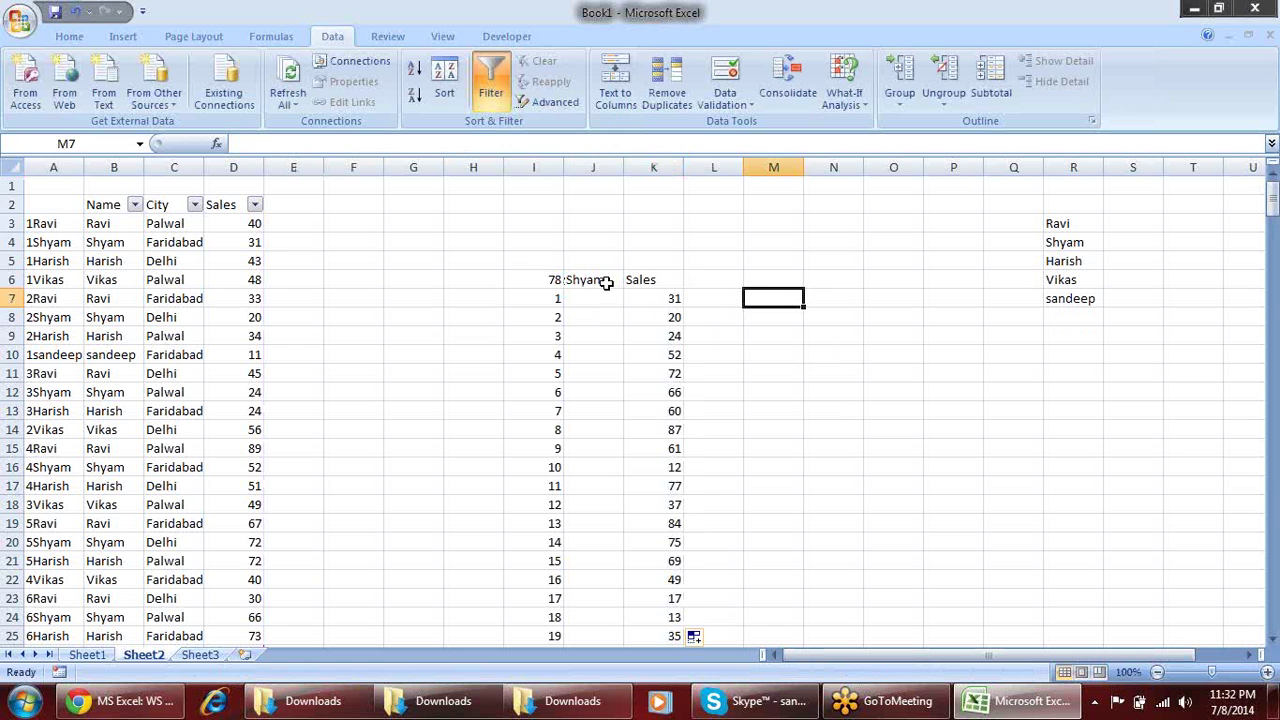
left_click(606, 283)
left_click(632, 280)
left_click(614, 293)
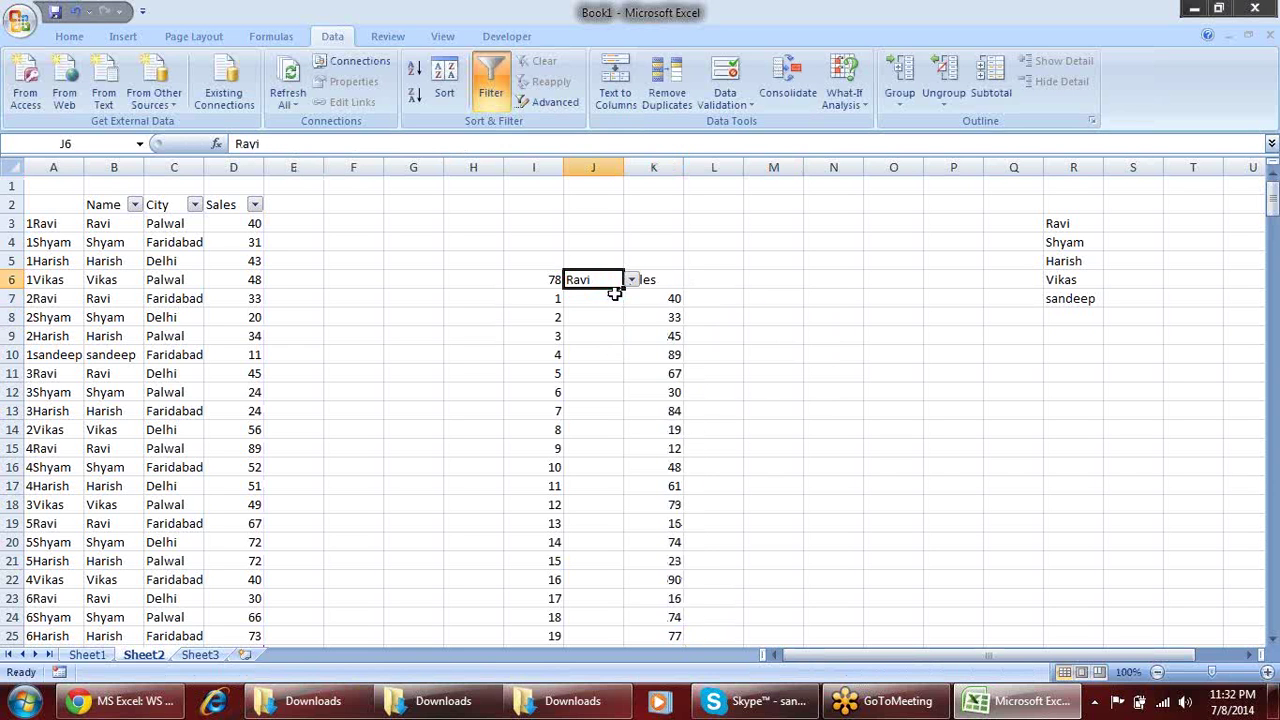
left_click(632, 281)
left_click(622, 320)
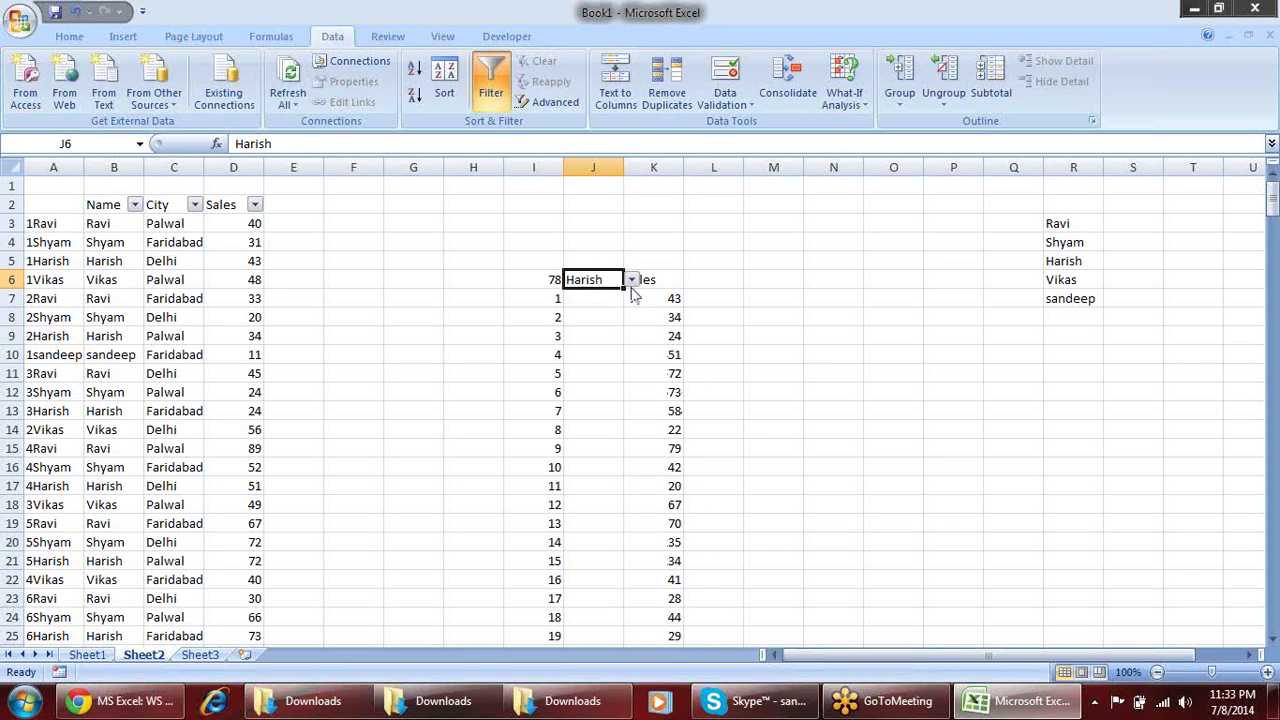
left_click(632, 280)
left_click(615, 331)
left_click(632, 281)
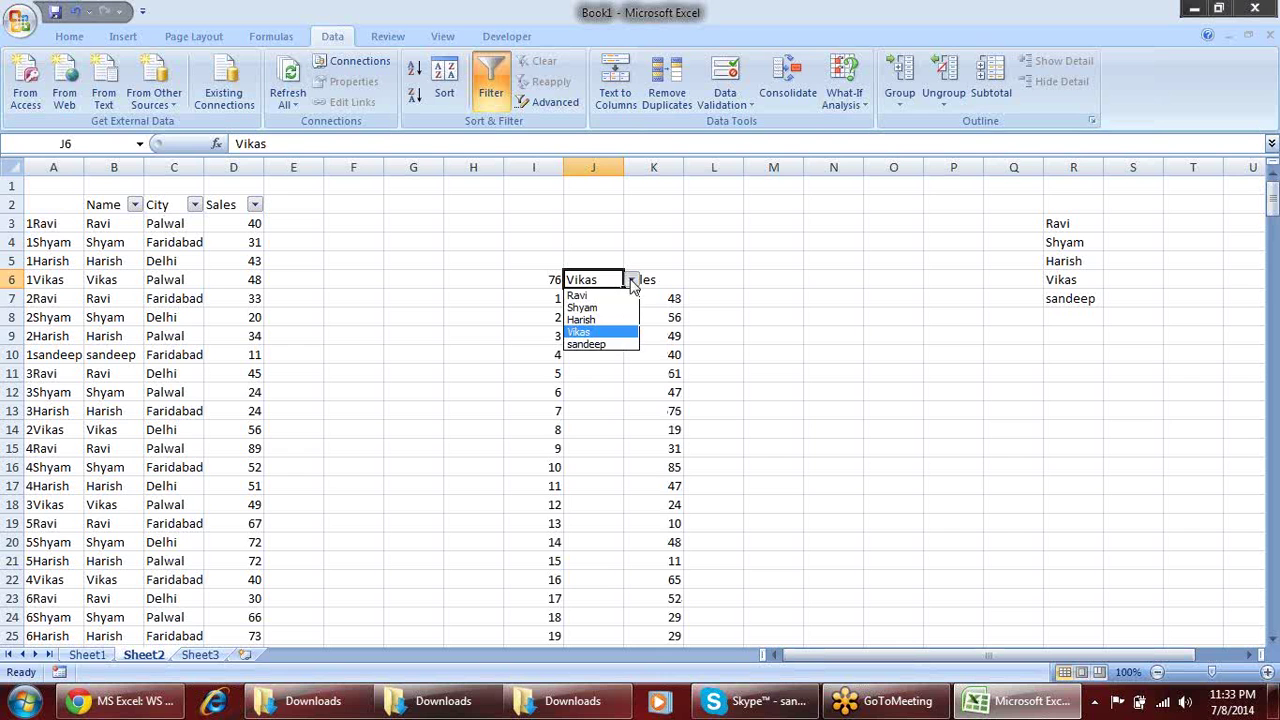
left_click(615, 341)
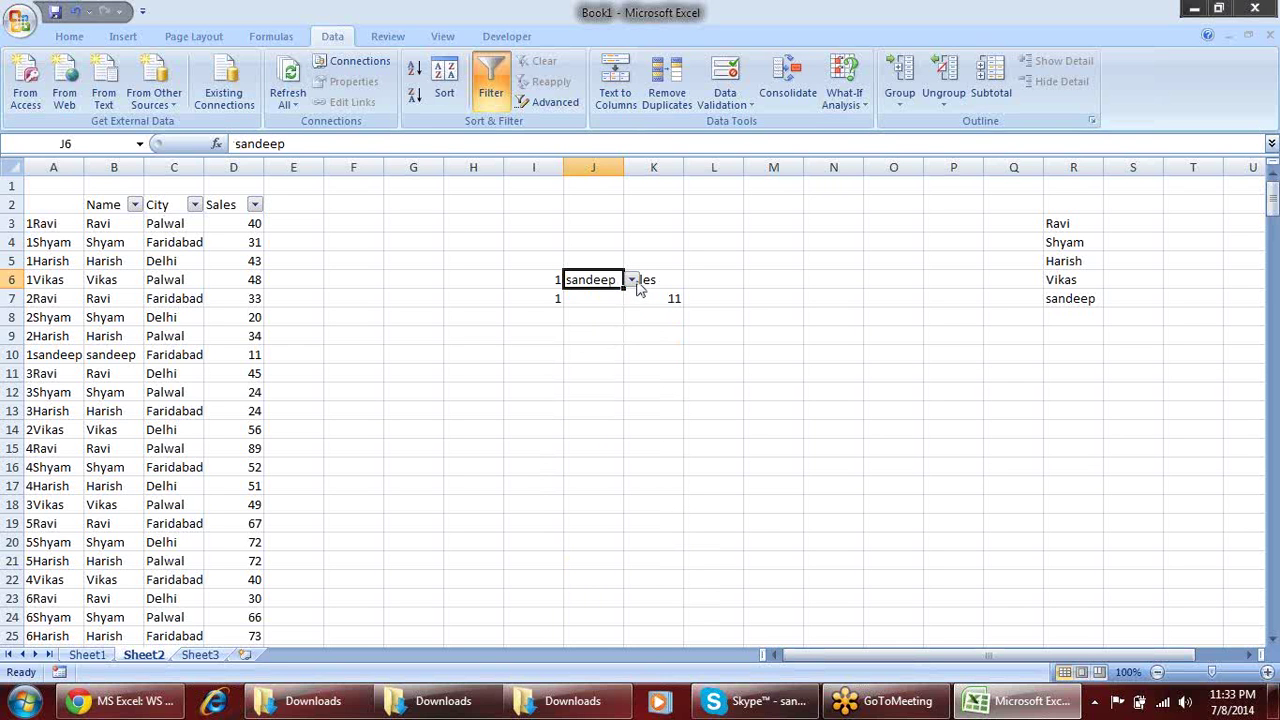
left_click(632, 281)
left_click(613, 305)
Recheck results for Vikas and single-sale sandeep, inspect K7, then return J6 to Shyam
left_click(604, 302)
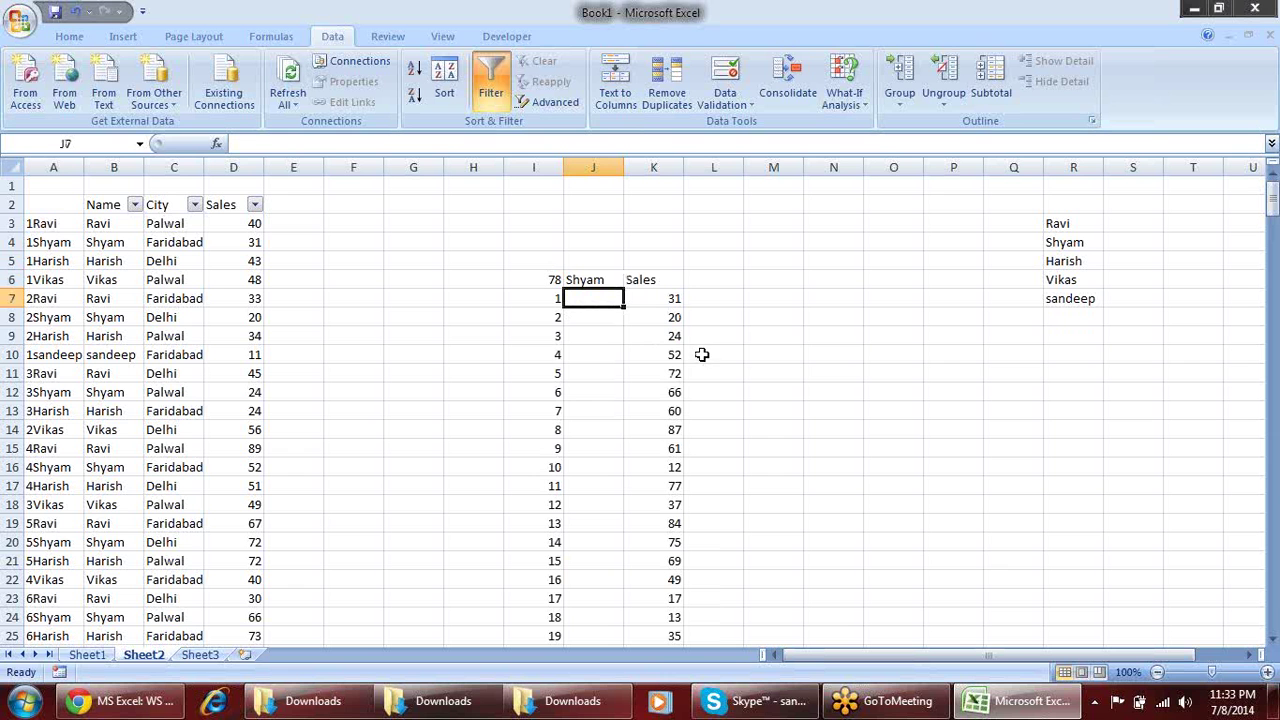
left_click(603, 281)
left_click(632, 281)
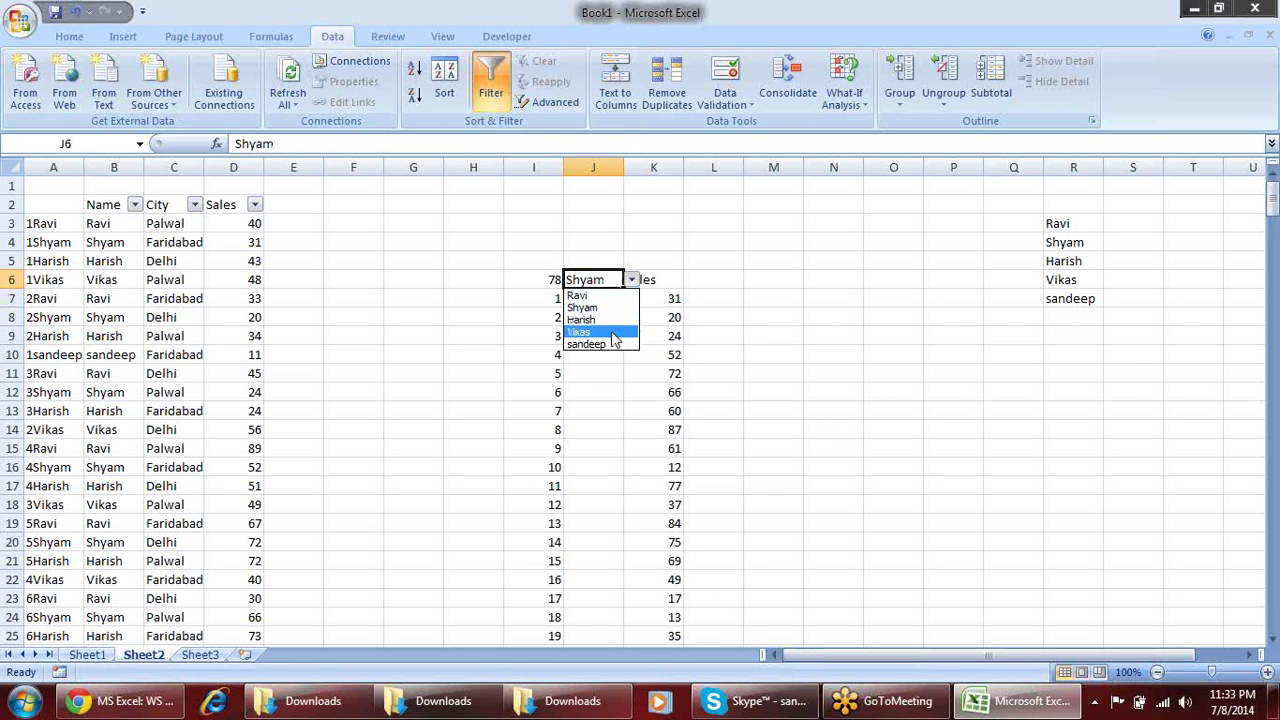
left_click(612, 326)
left_click(632, 281)
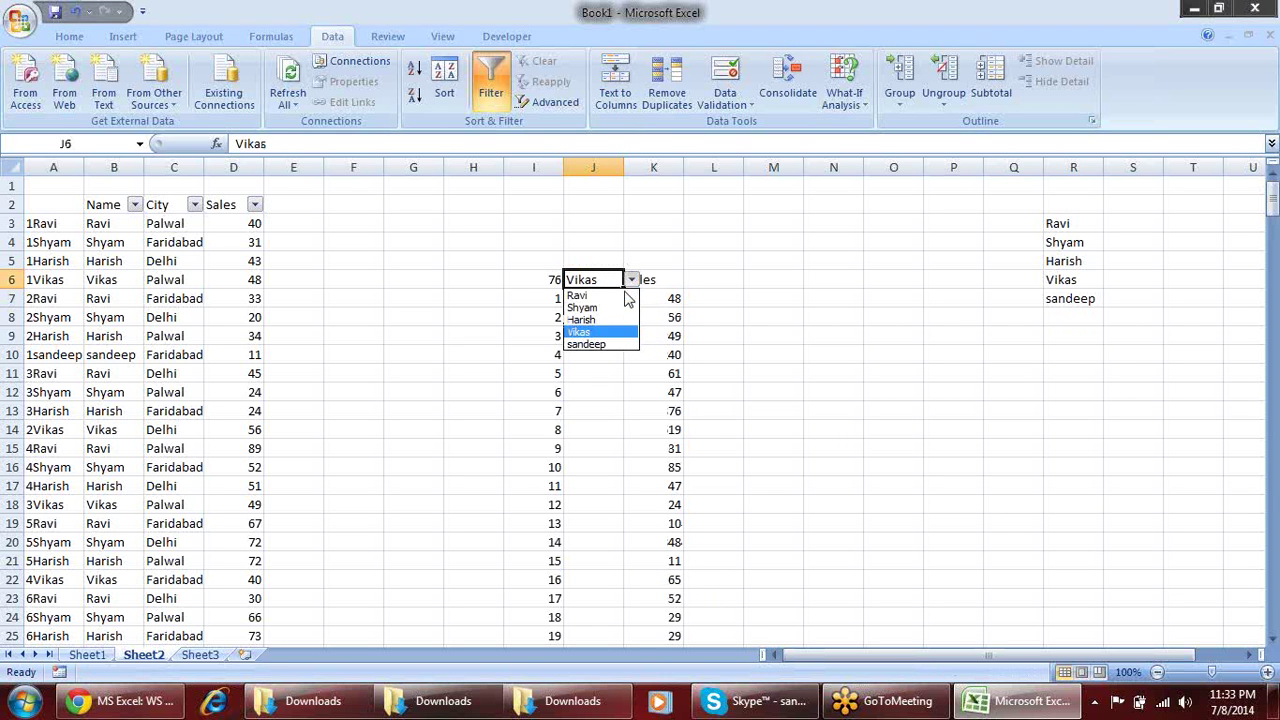
left_click(608, 331)
left_click(632, 281)
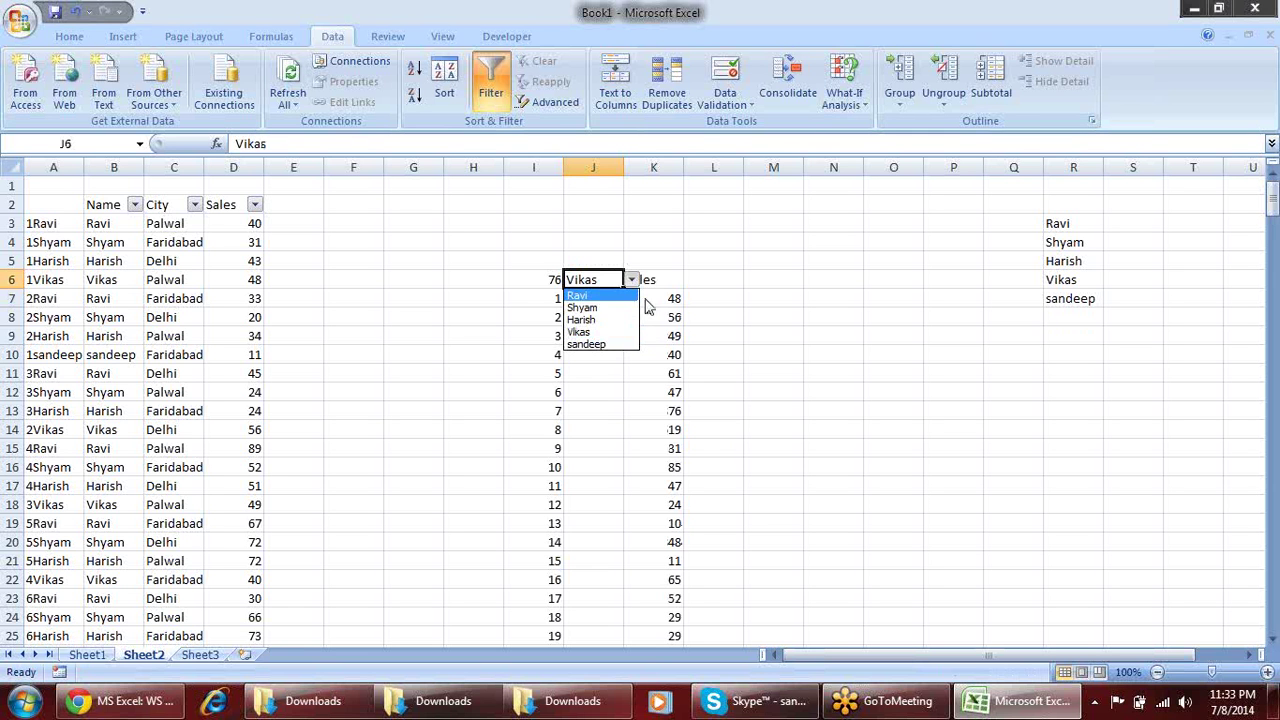
left_click(606, 344)
left_click(661, 298)
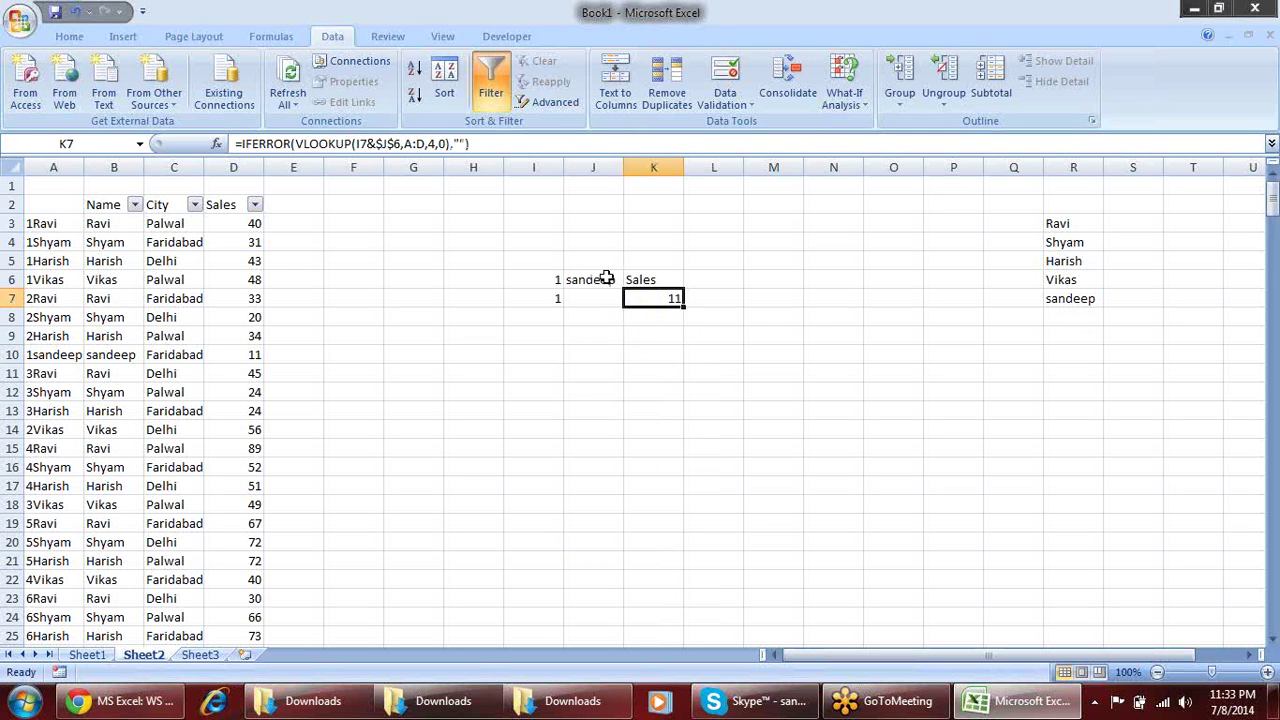
left_click(600, 280)
left_click(630, 282)
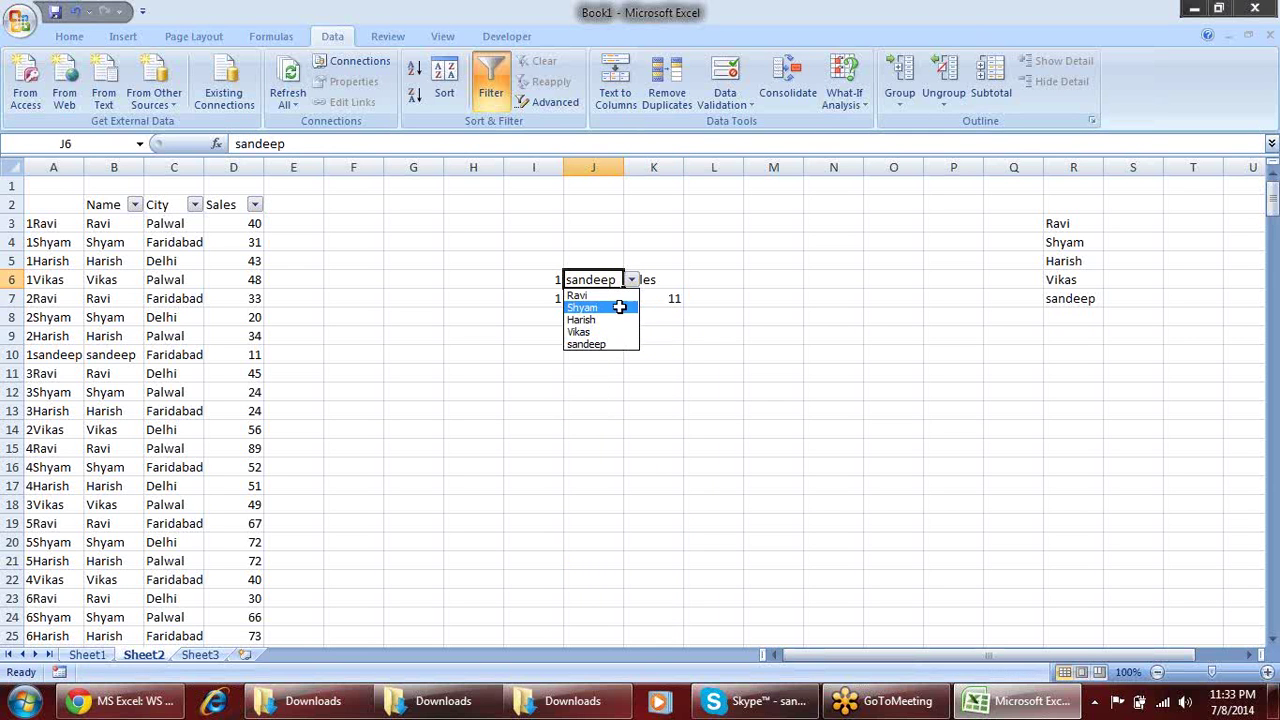
left_click(618, 306)
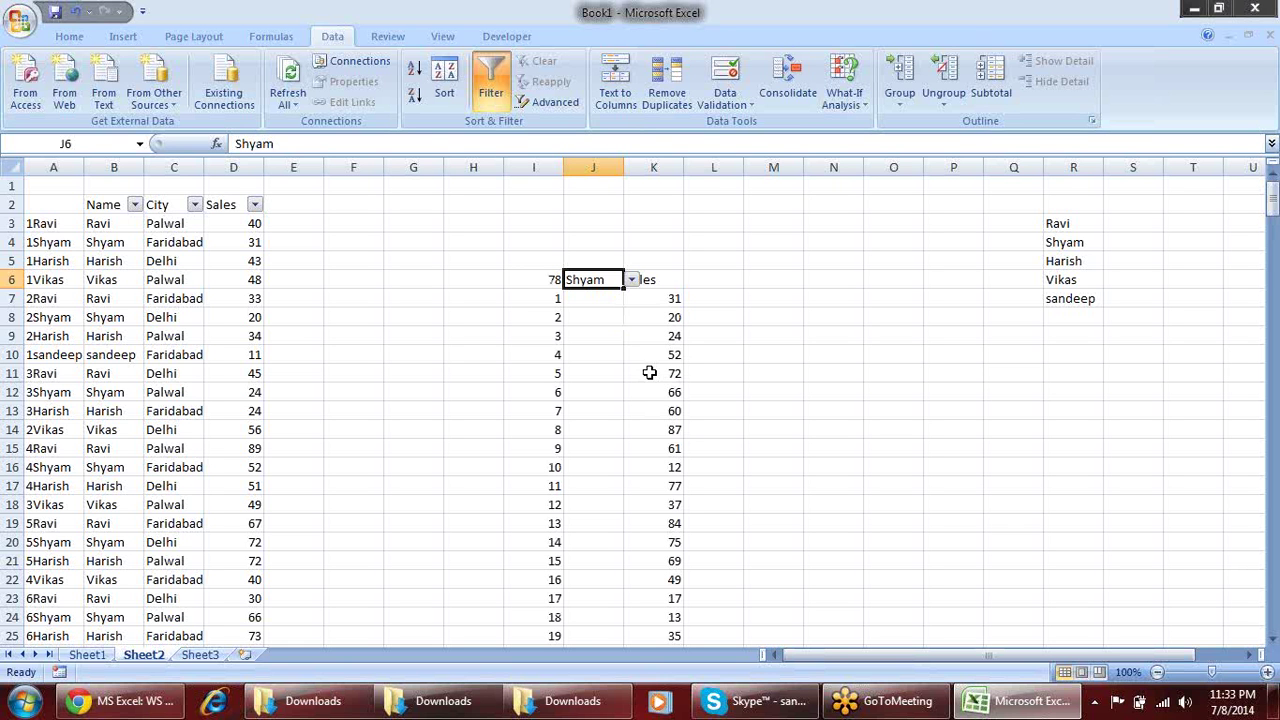